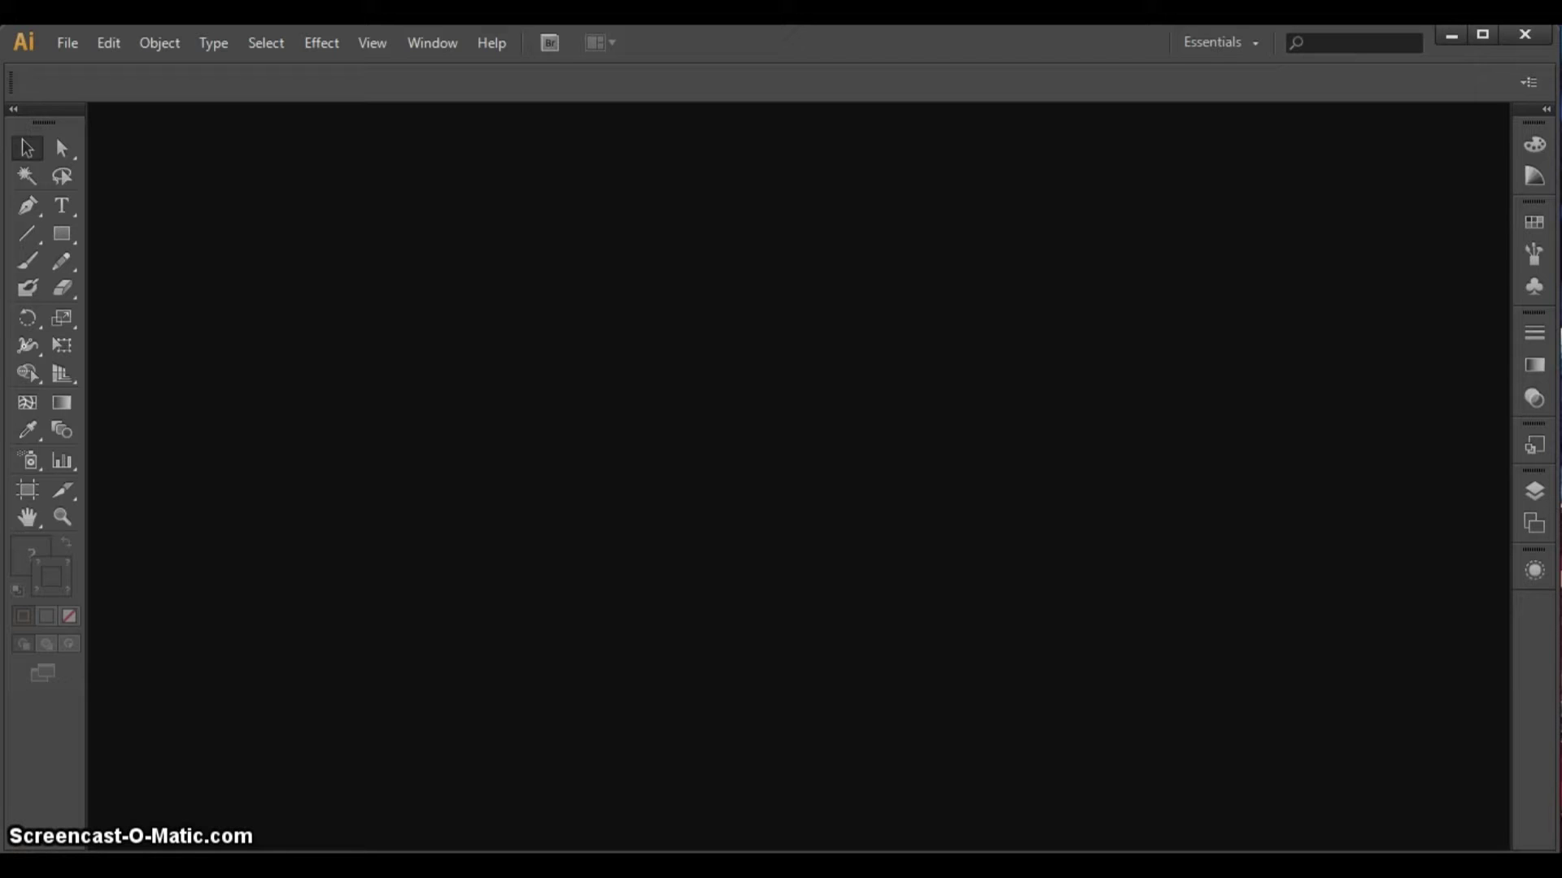
- Create a new document from the Web profile, 800 px wide and 800 px high
click(62, 44)
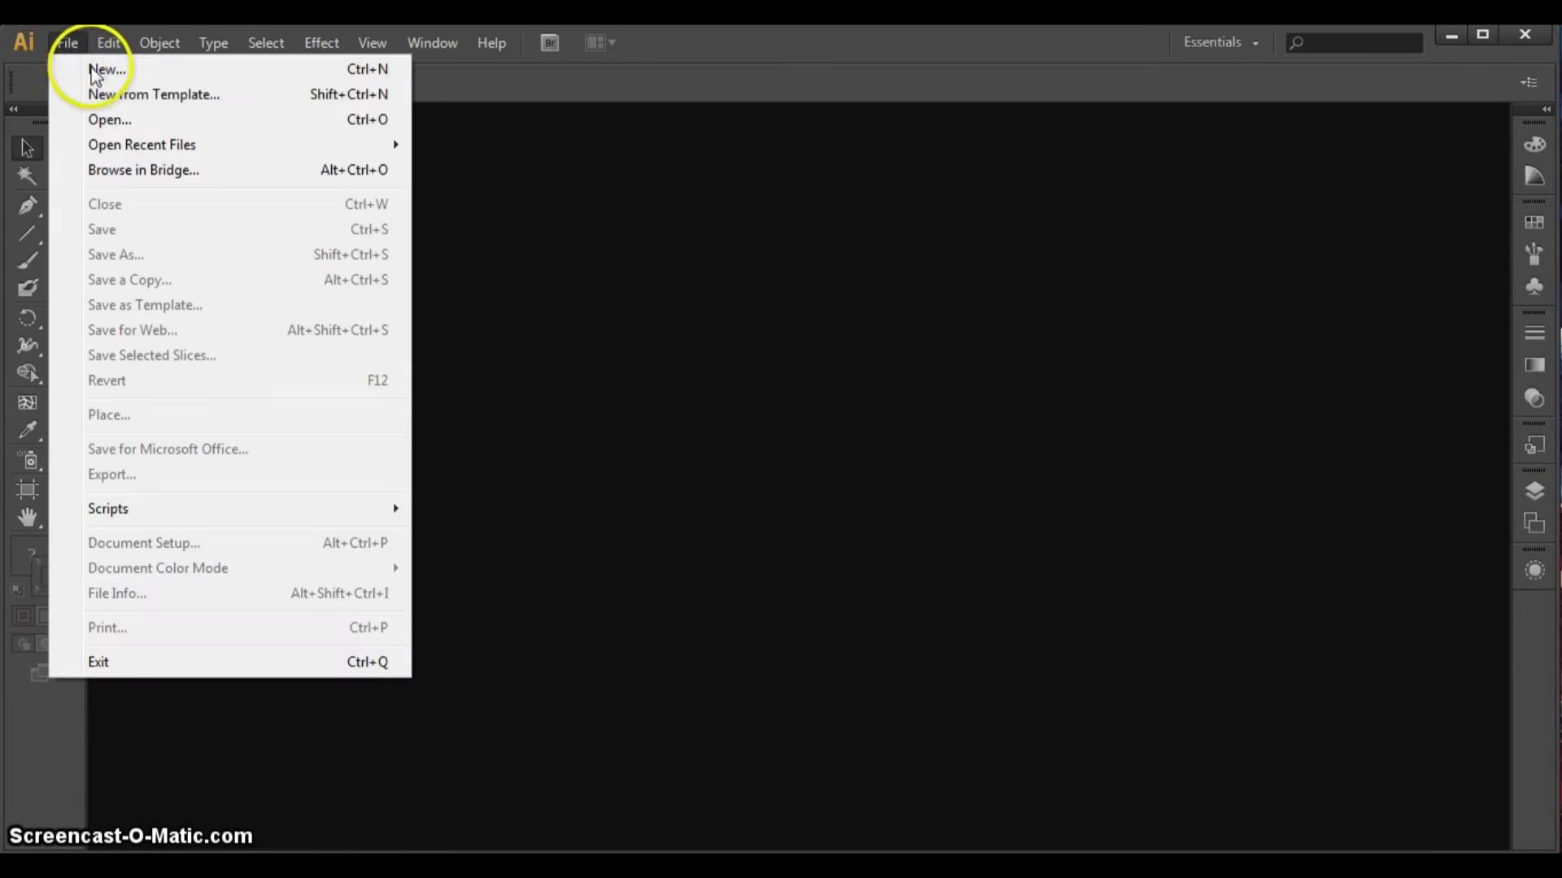
click(99, 73)
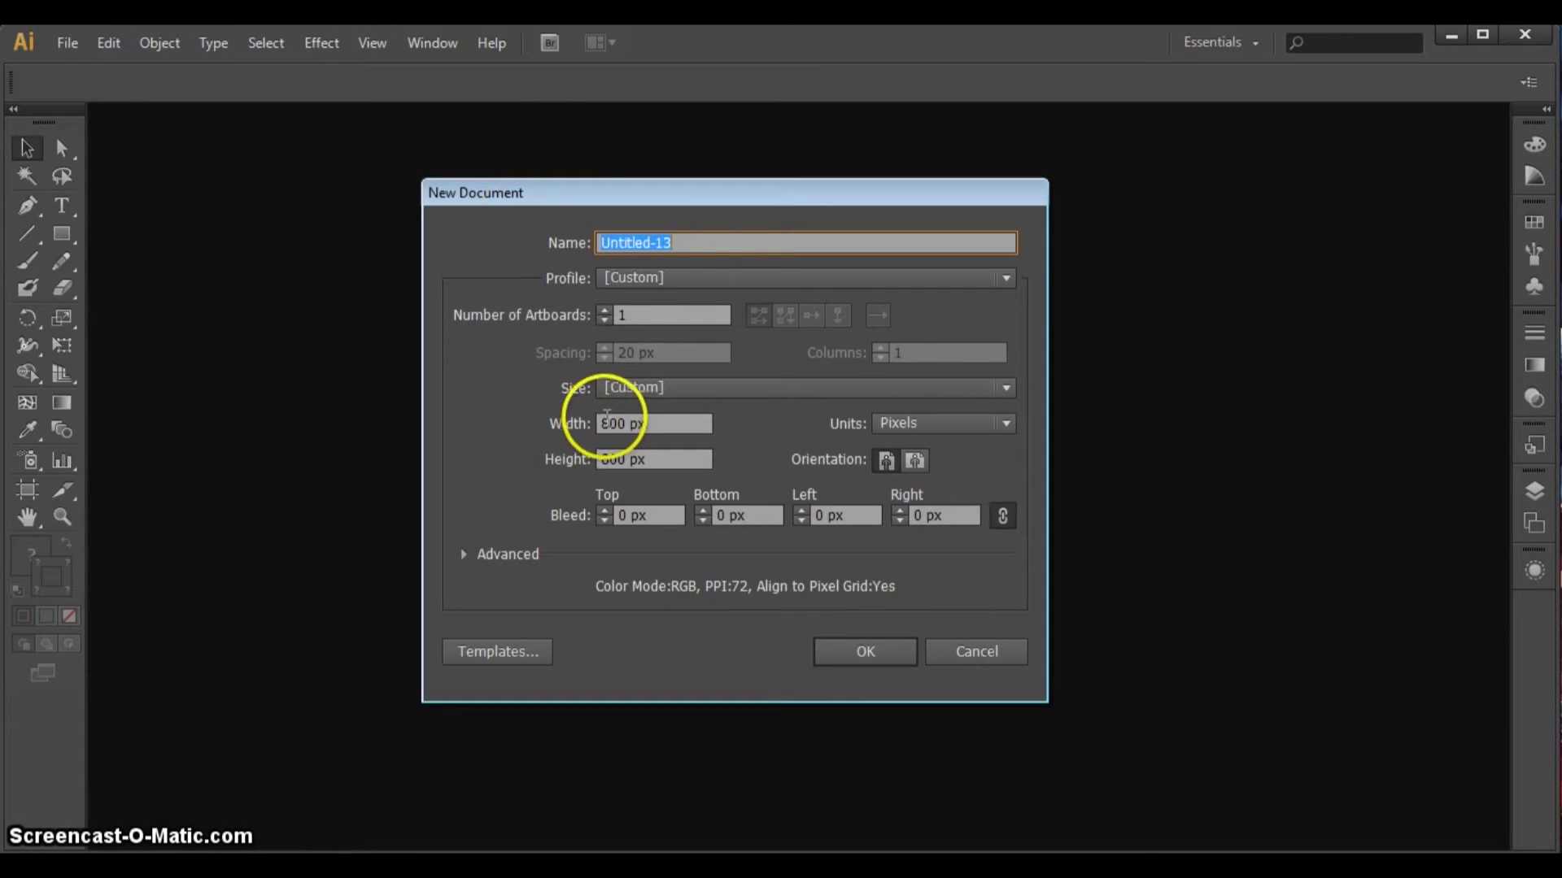
click(670, 280)
click(667, 351)
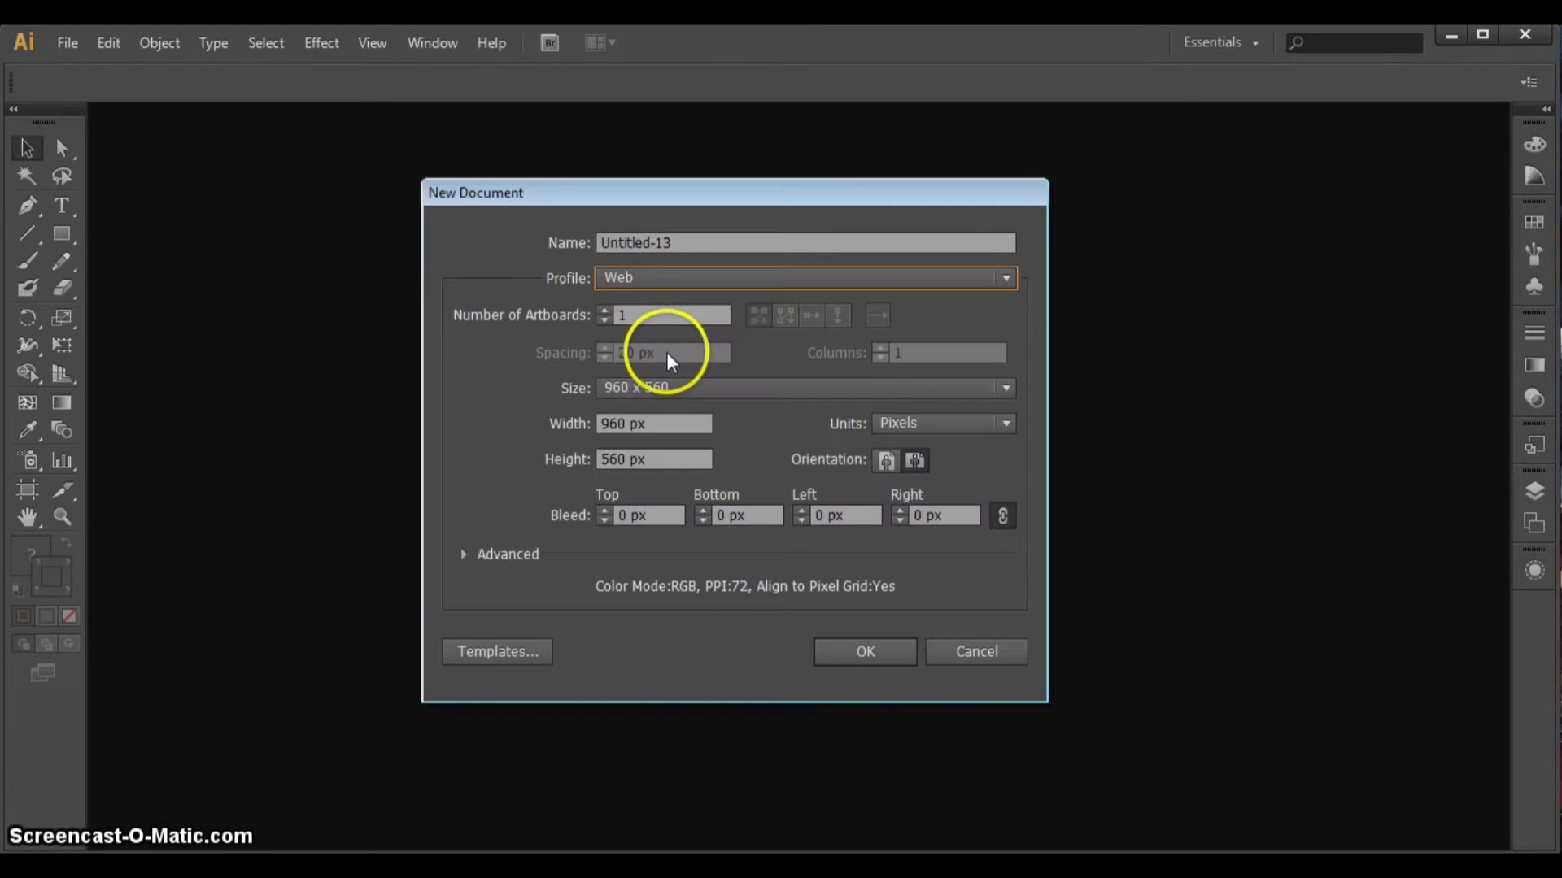
double_click(614, 422)
text(800)
double_click(618, 460)
text(9800)
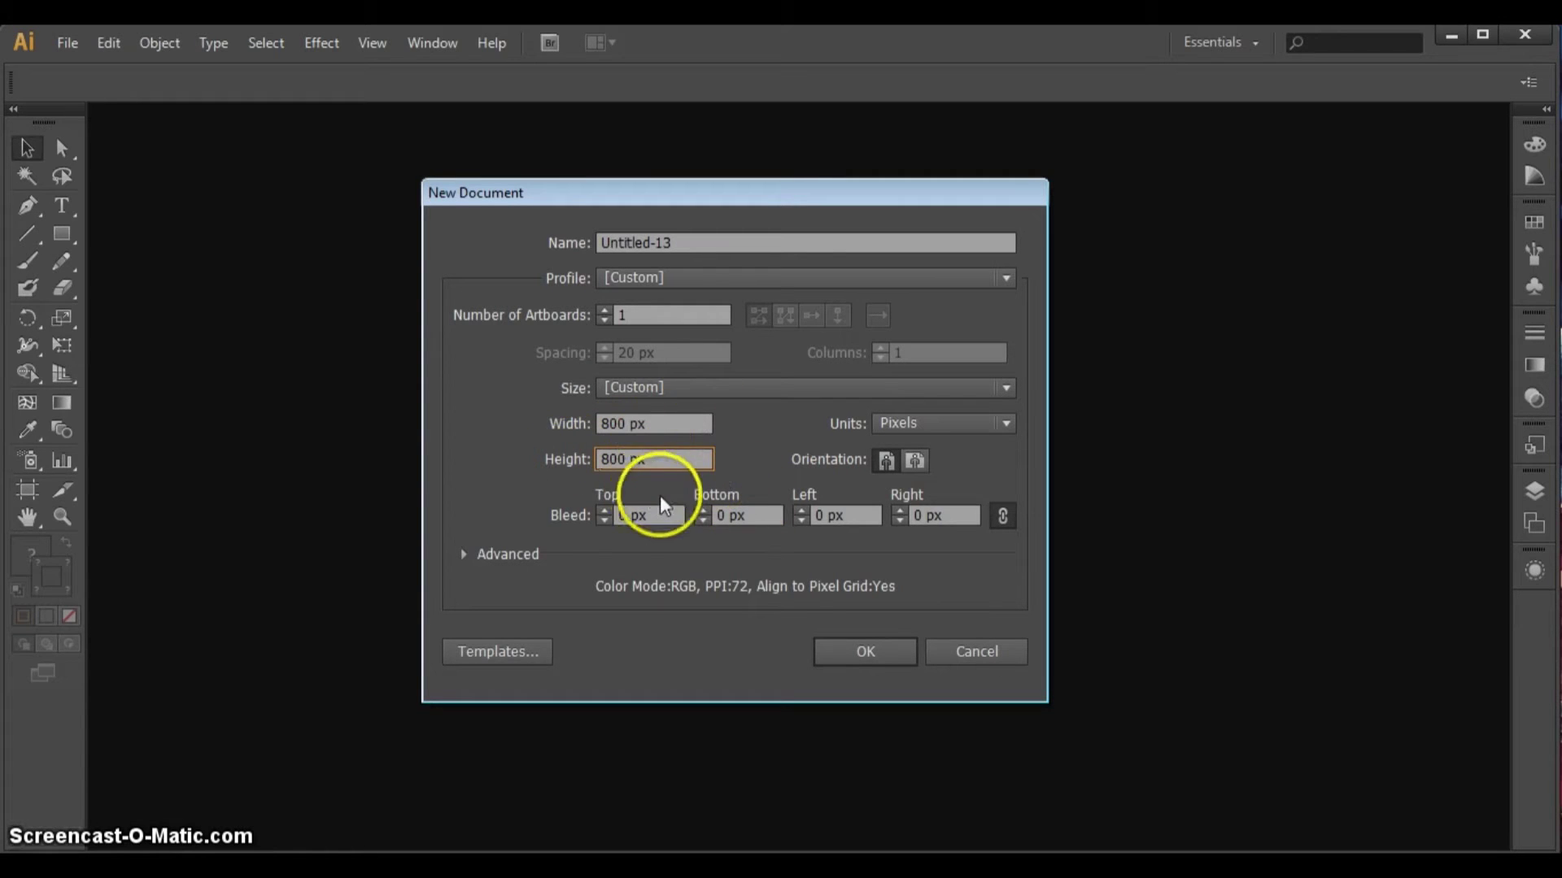
click(866, 651)
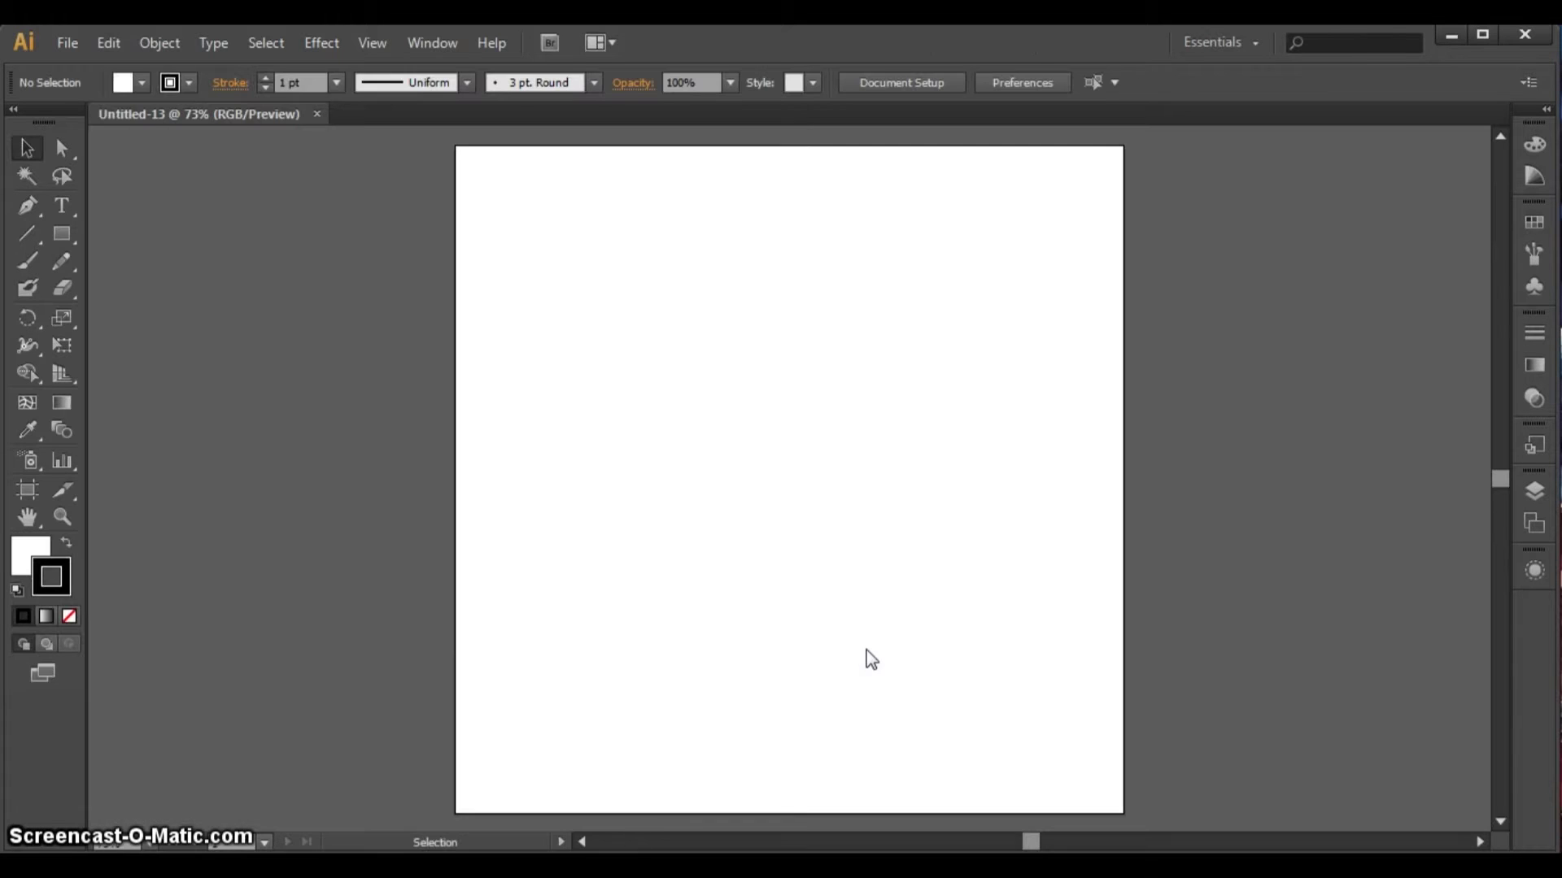
- Draw a large square that nearly fills the artboard, leaving a narrow margin around it
click(64, 233)
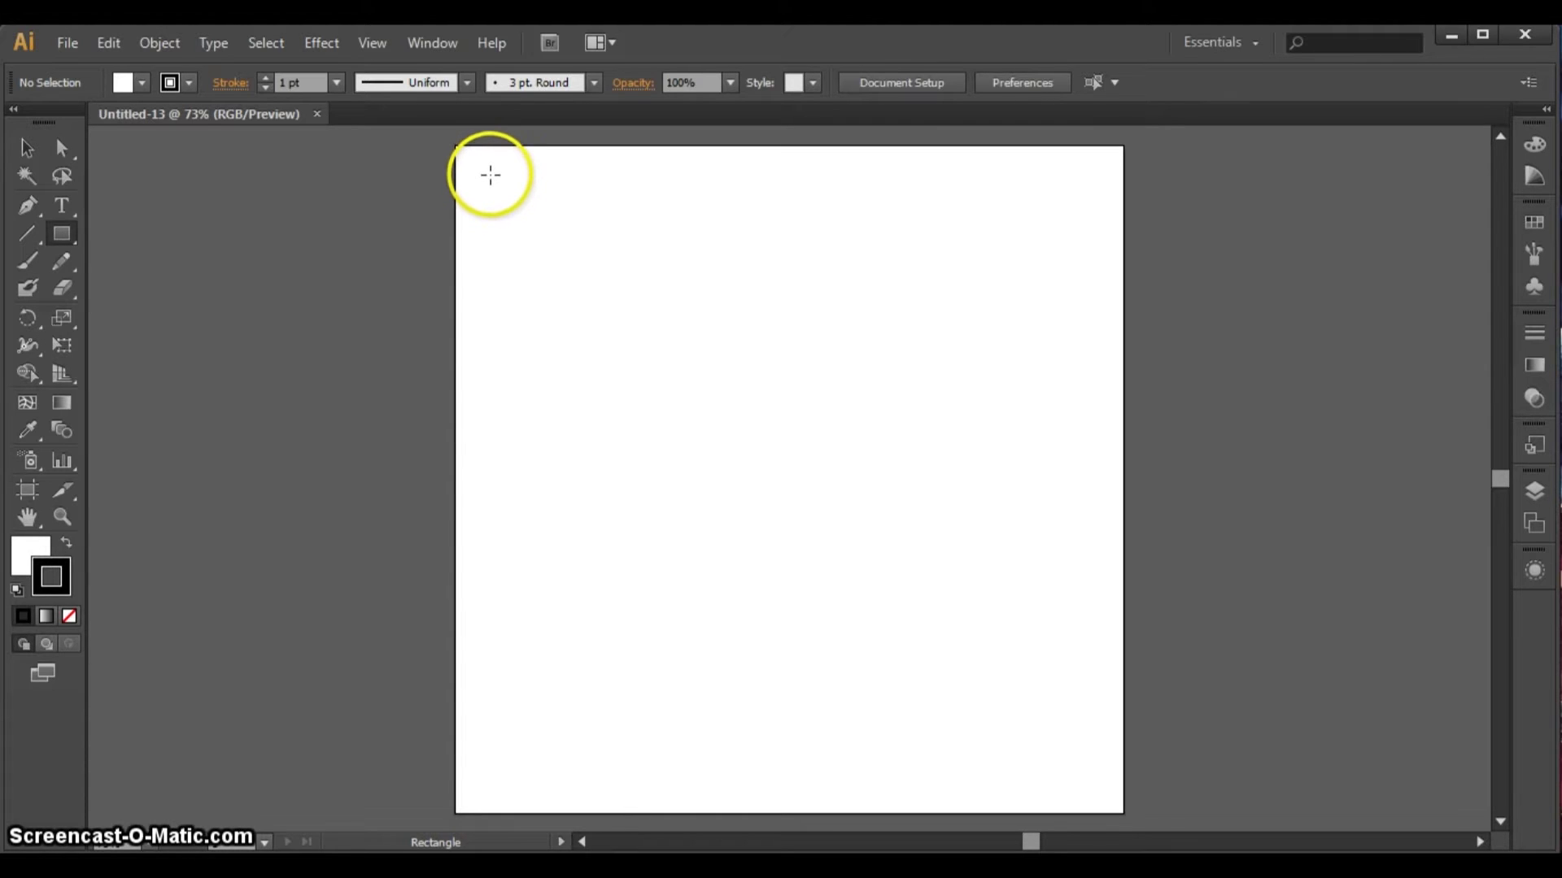
drag(490, 174, 1089, 757)
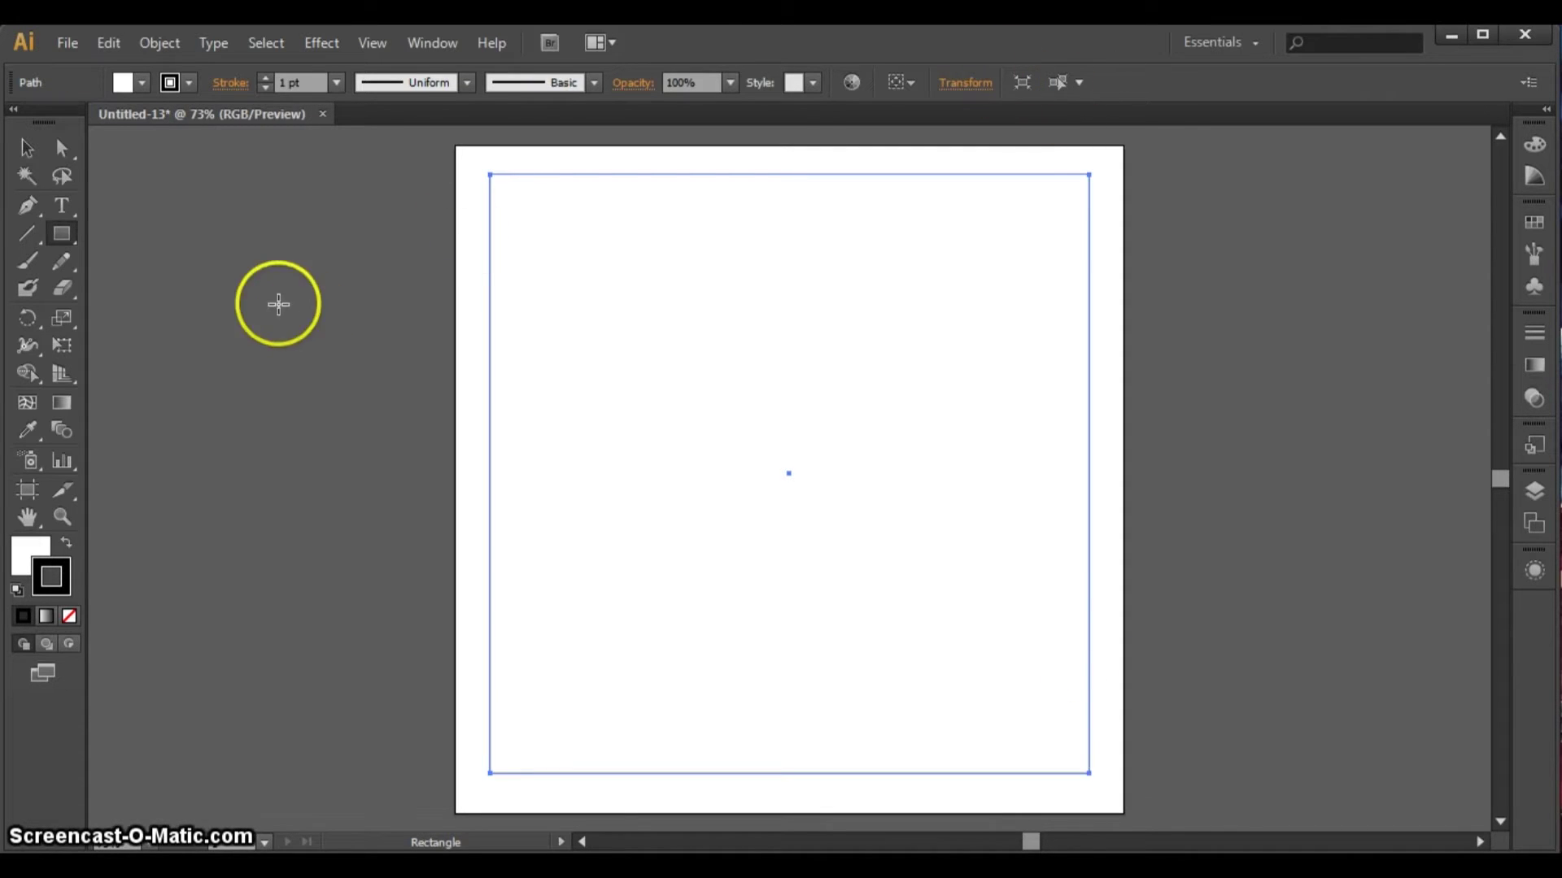
click(28, 149)
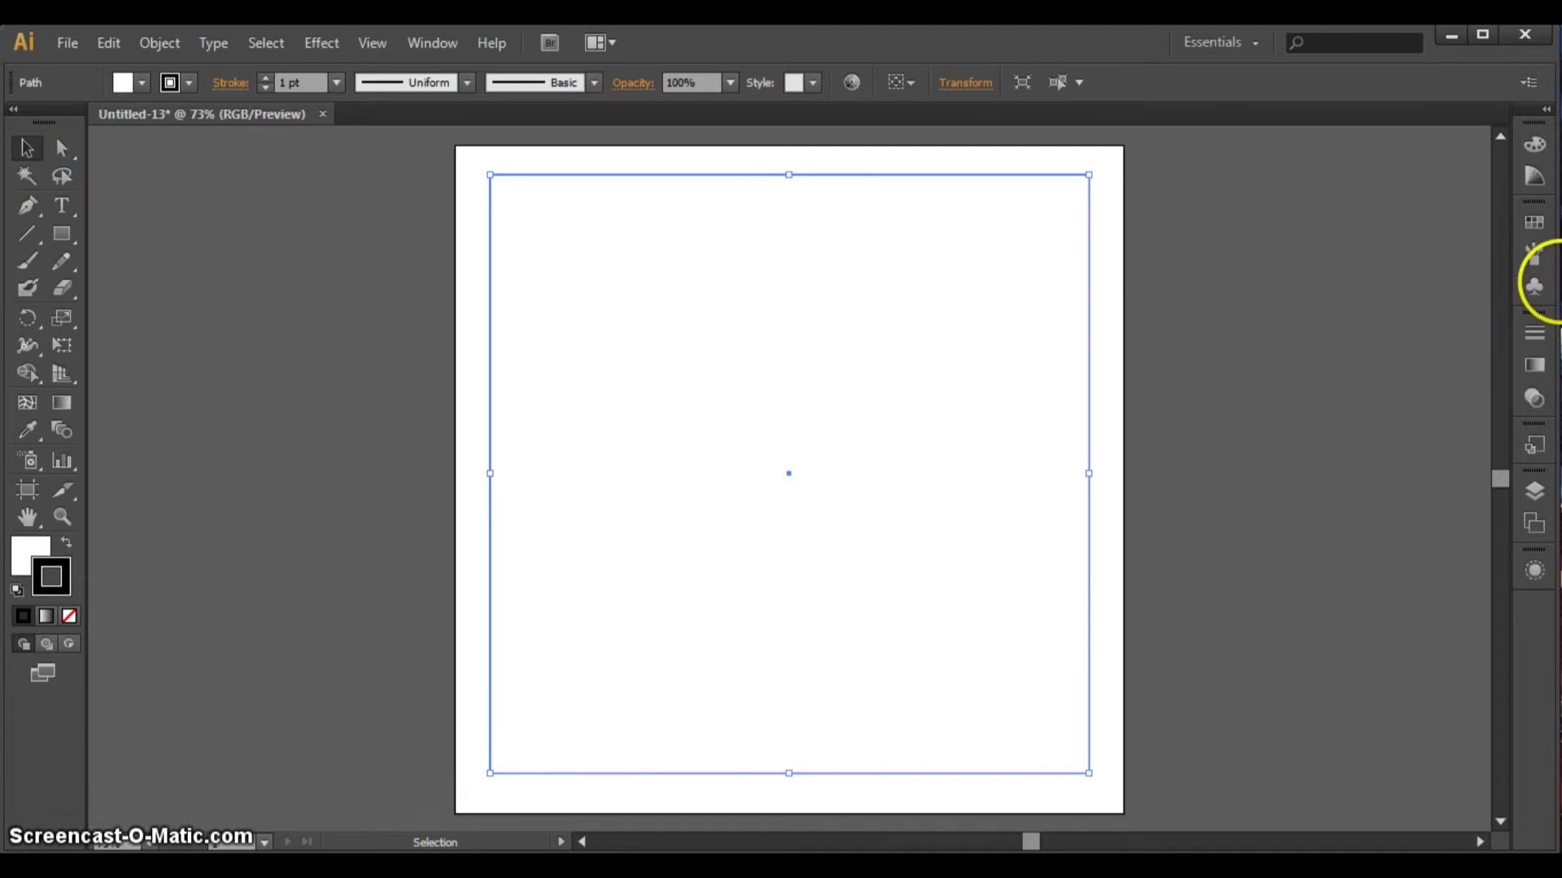
- Apply a linear gradient to the square's stroke and set its starting colour to e3c184
click(1534, 366)
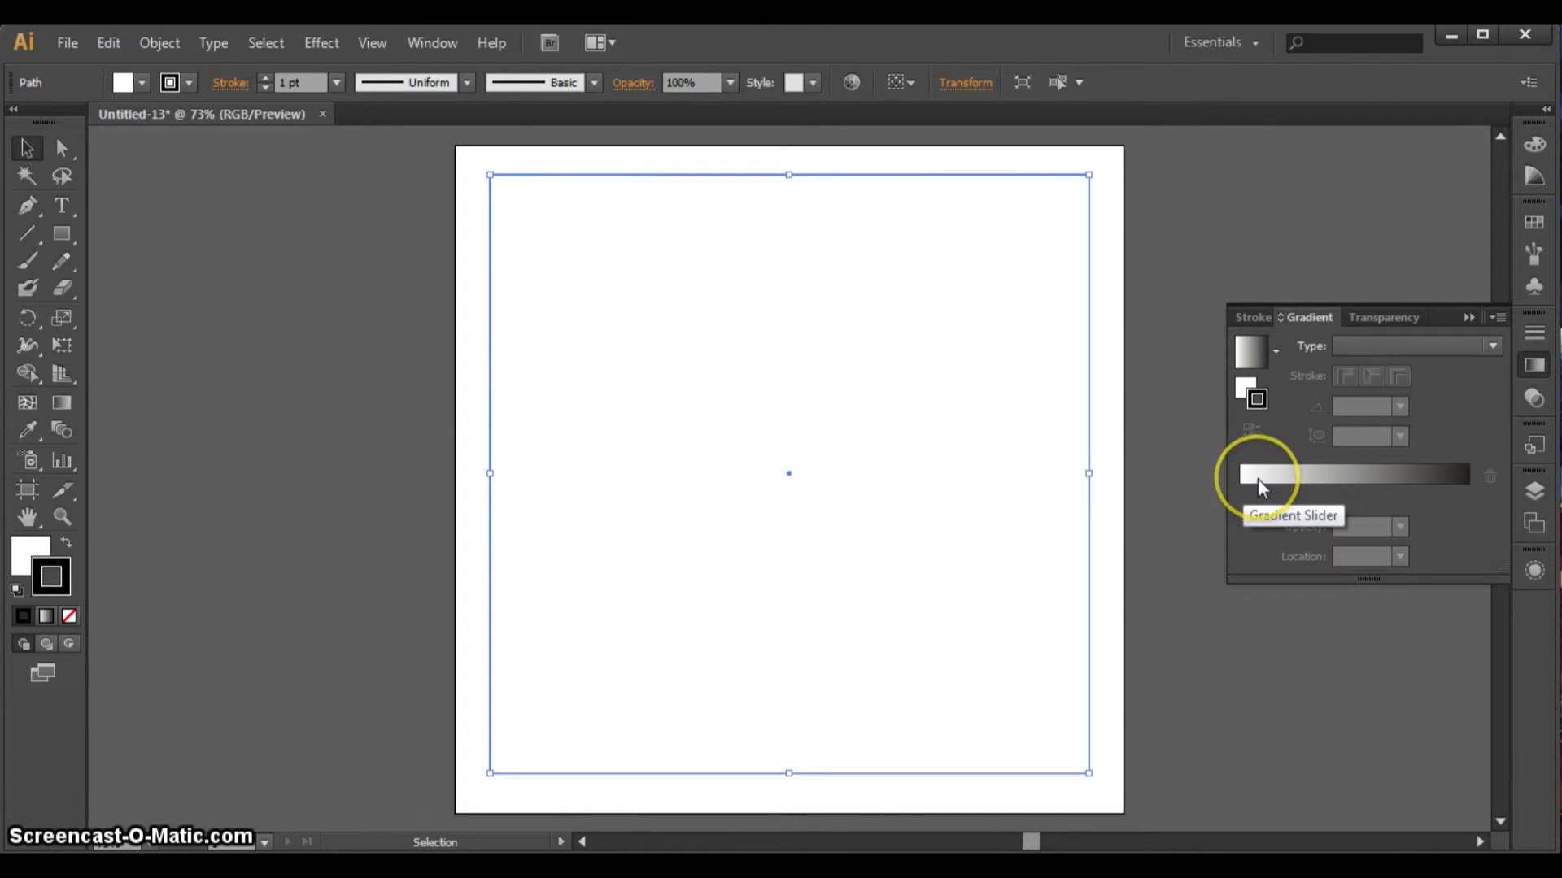
click(1251, 483)
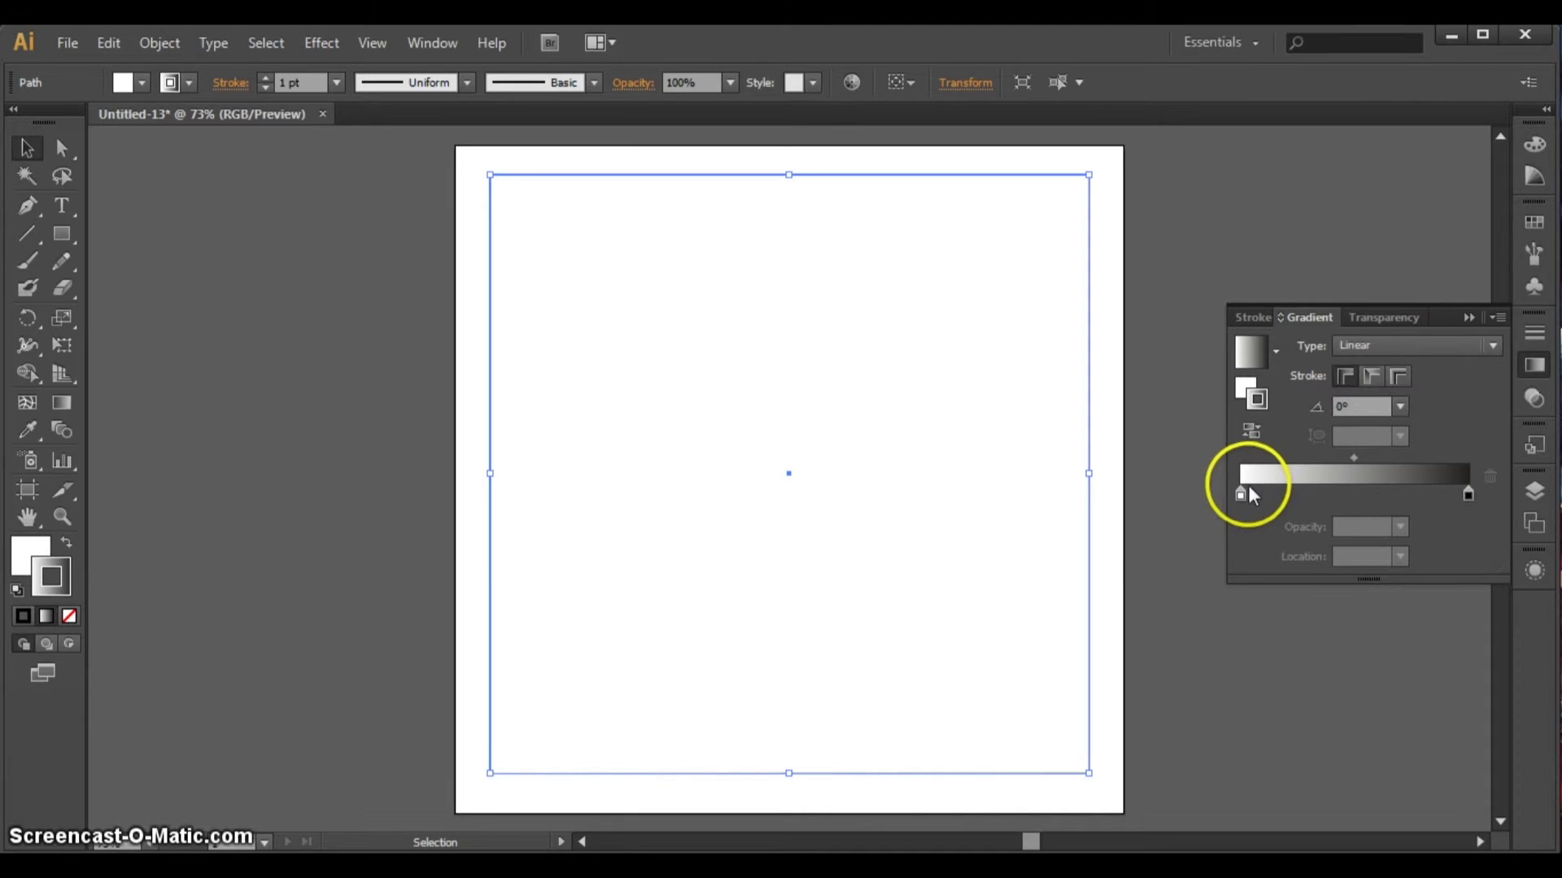
double_click(1241, 495)
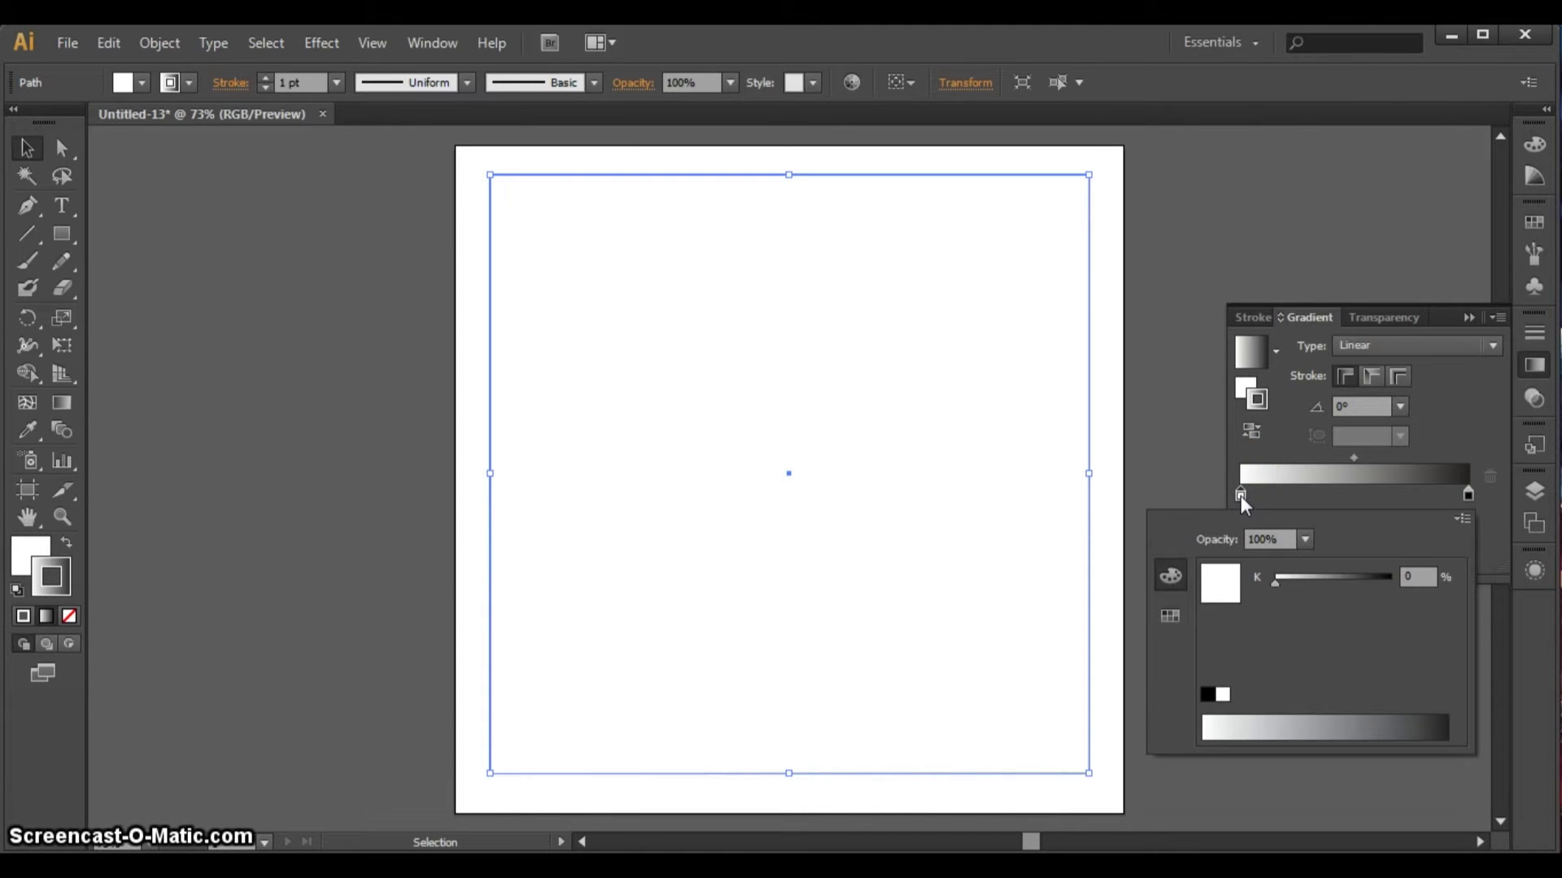
click(1168, 615)
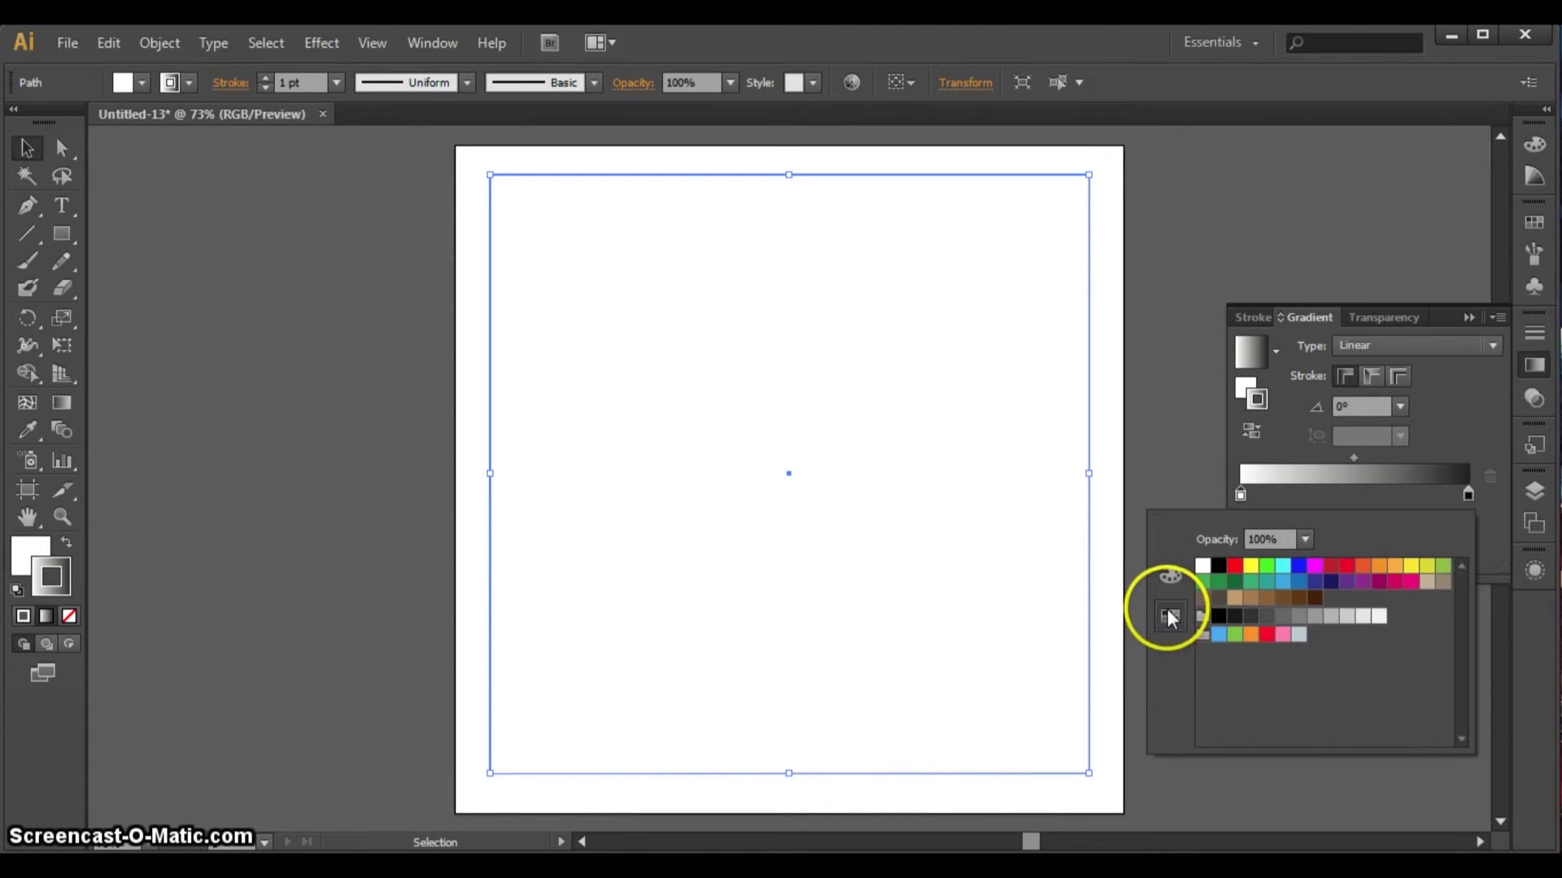
click(1237, 600)
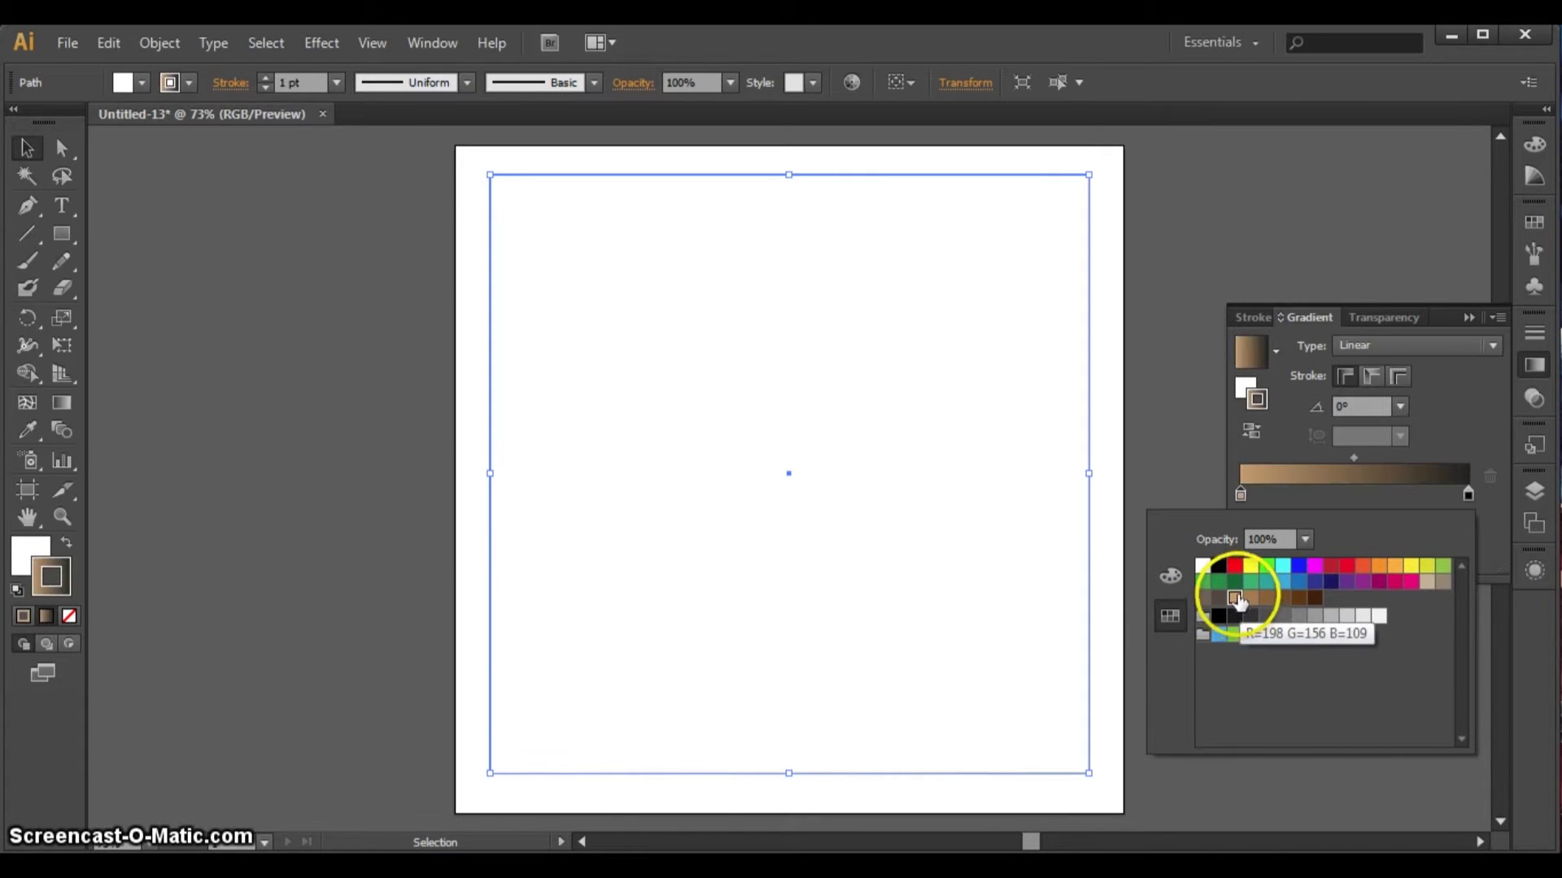
click(1164, 579)
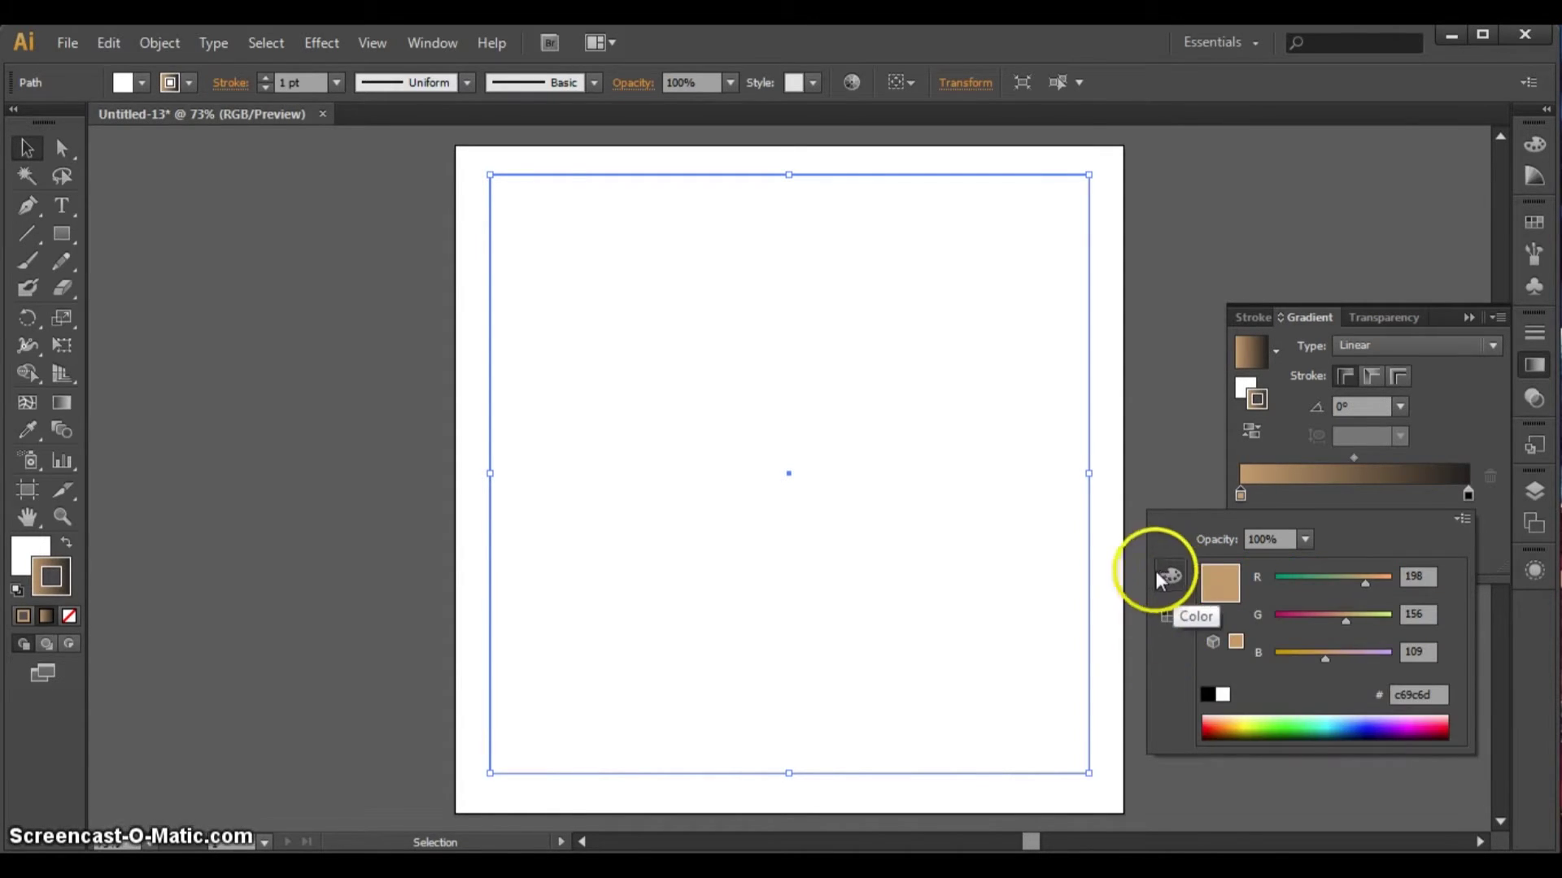
click(1435, 695)
drag(1436, 694, 1381, 696)
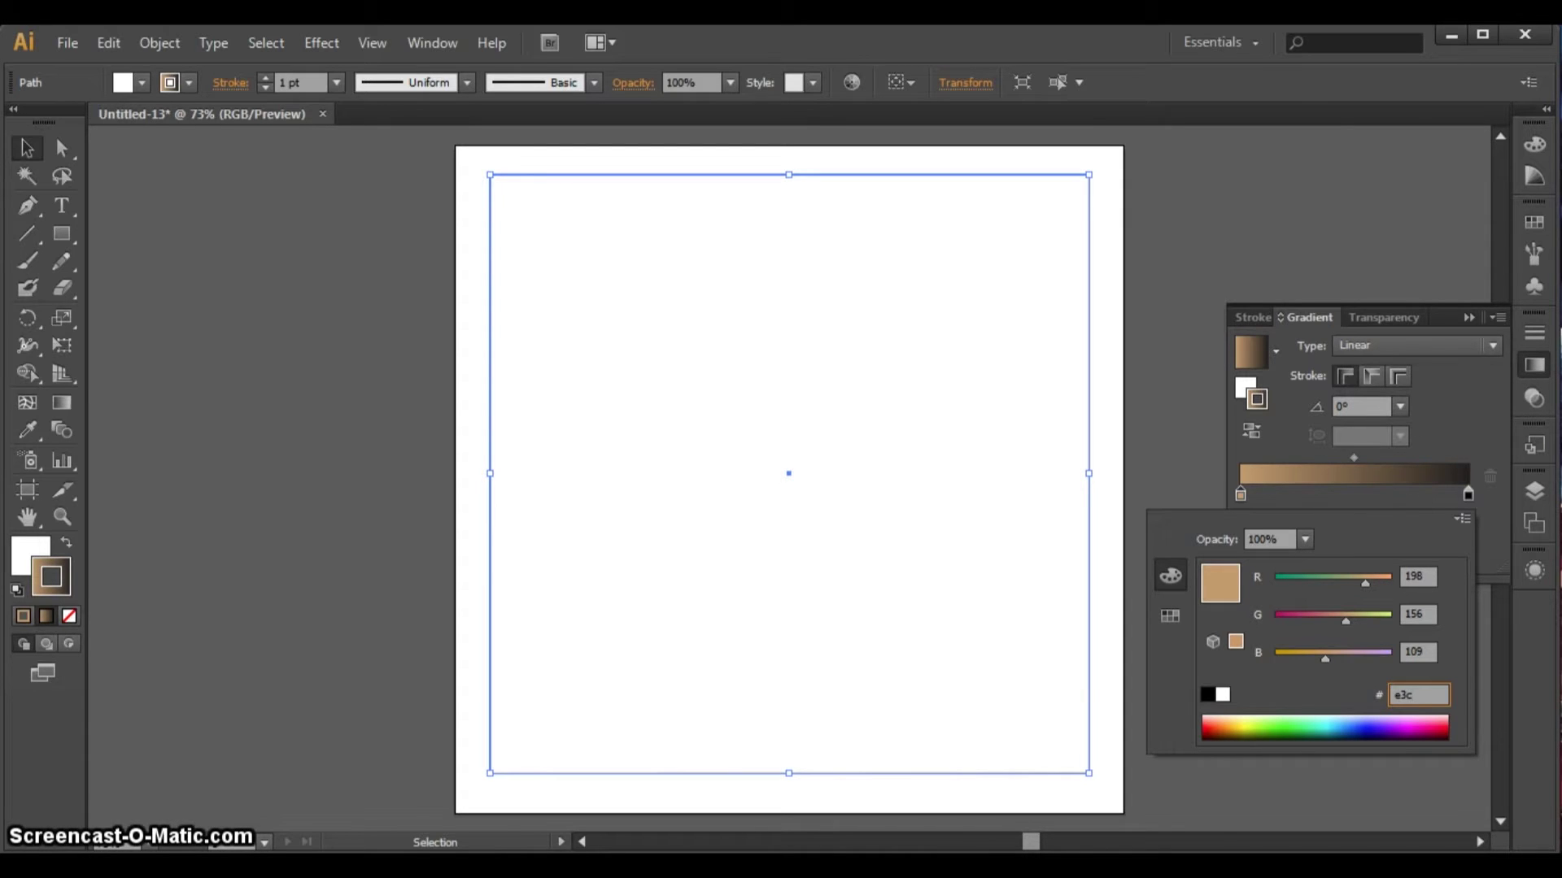
text(84)
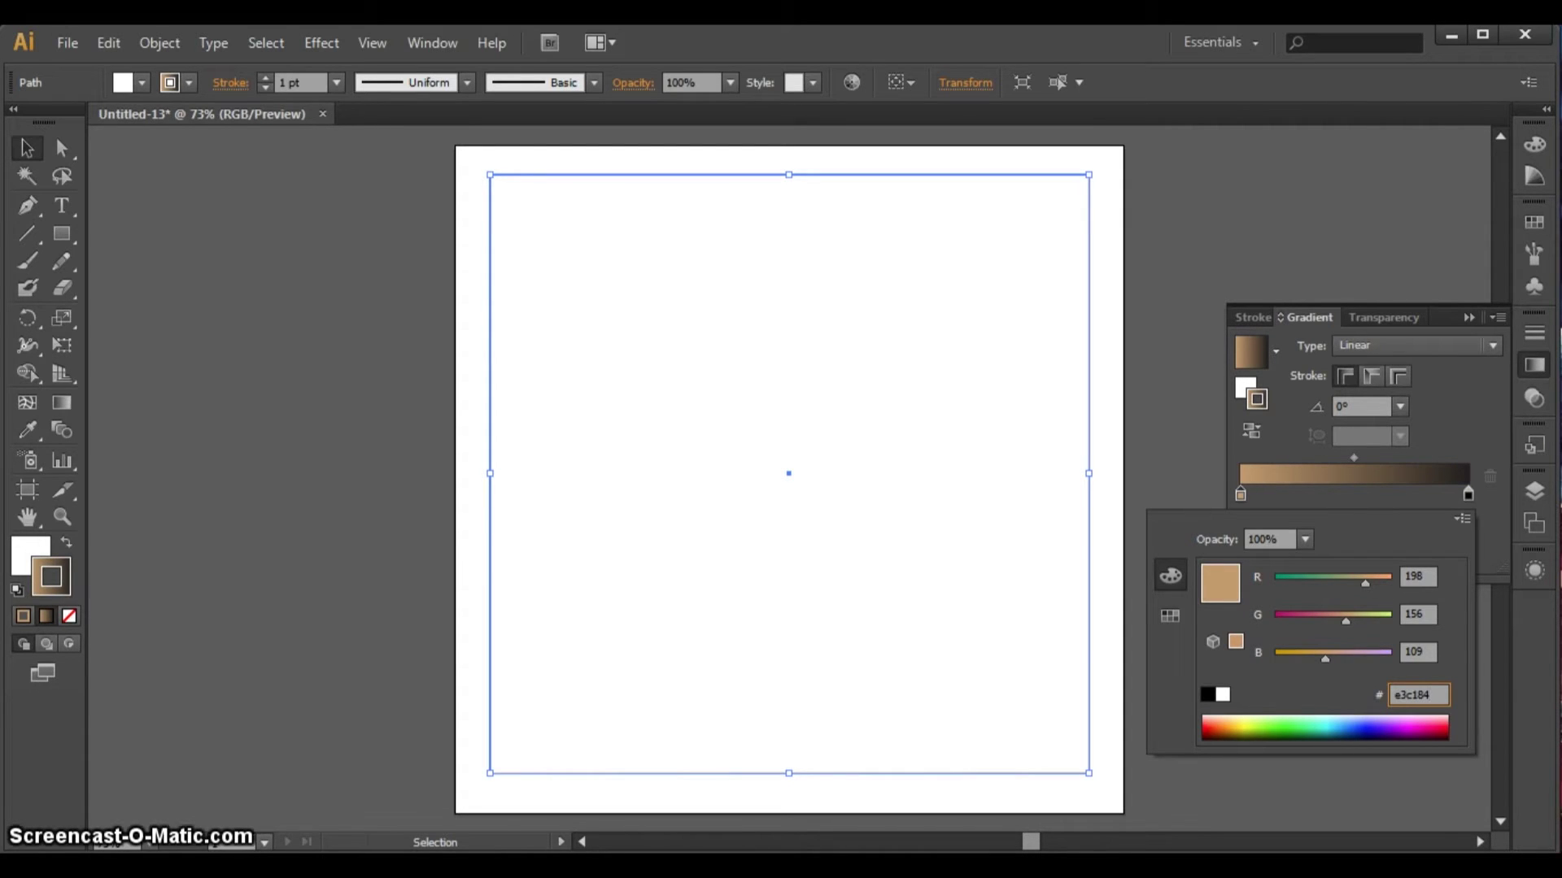
click(1433, 651)
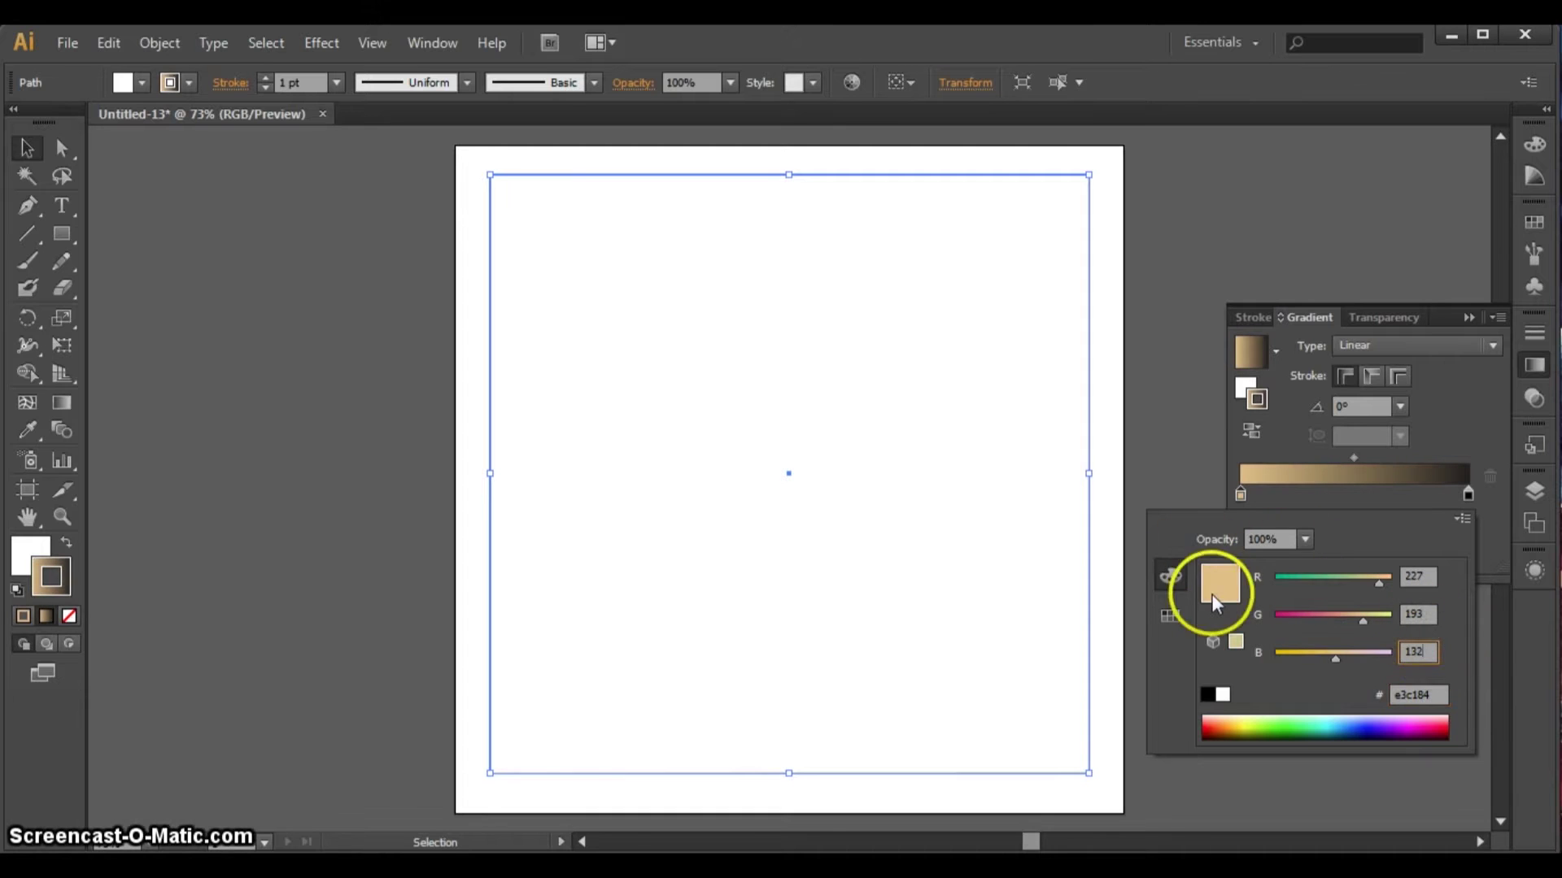
- Set the gradient's end colour to c9a068
click(1468, 494)
double_click(1467, 495)
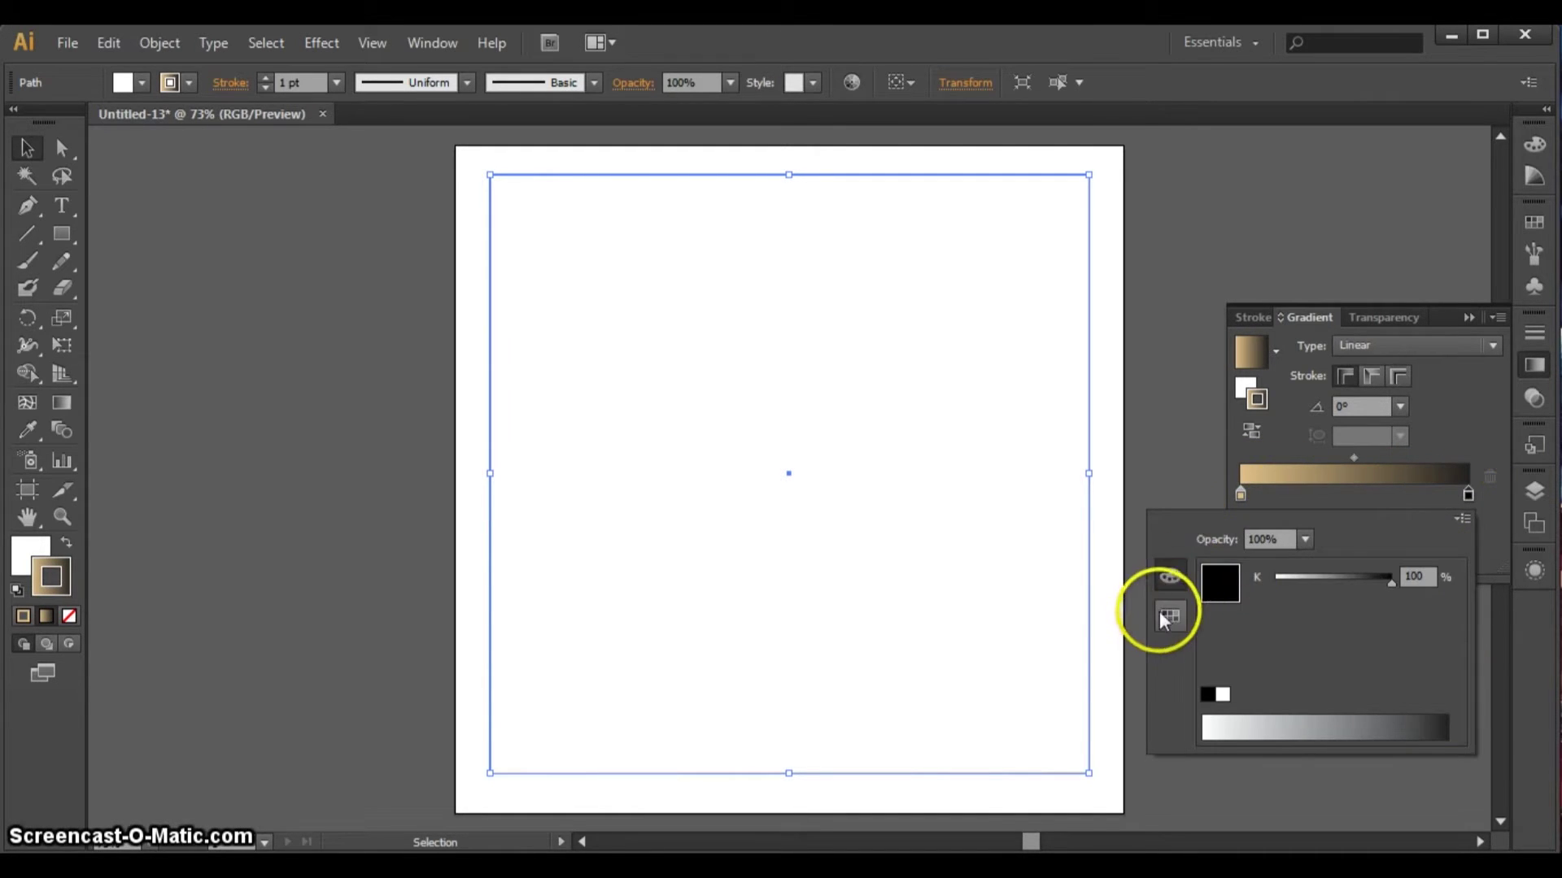
click(1161, 616)
click(1250, 599)
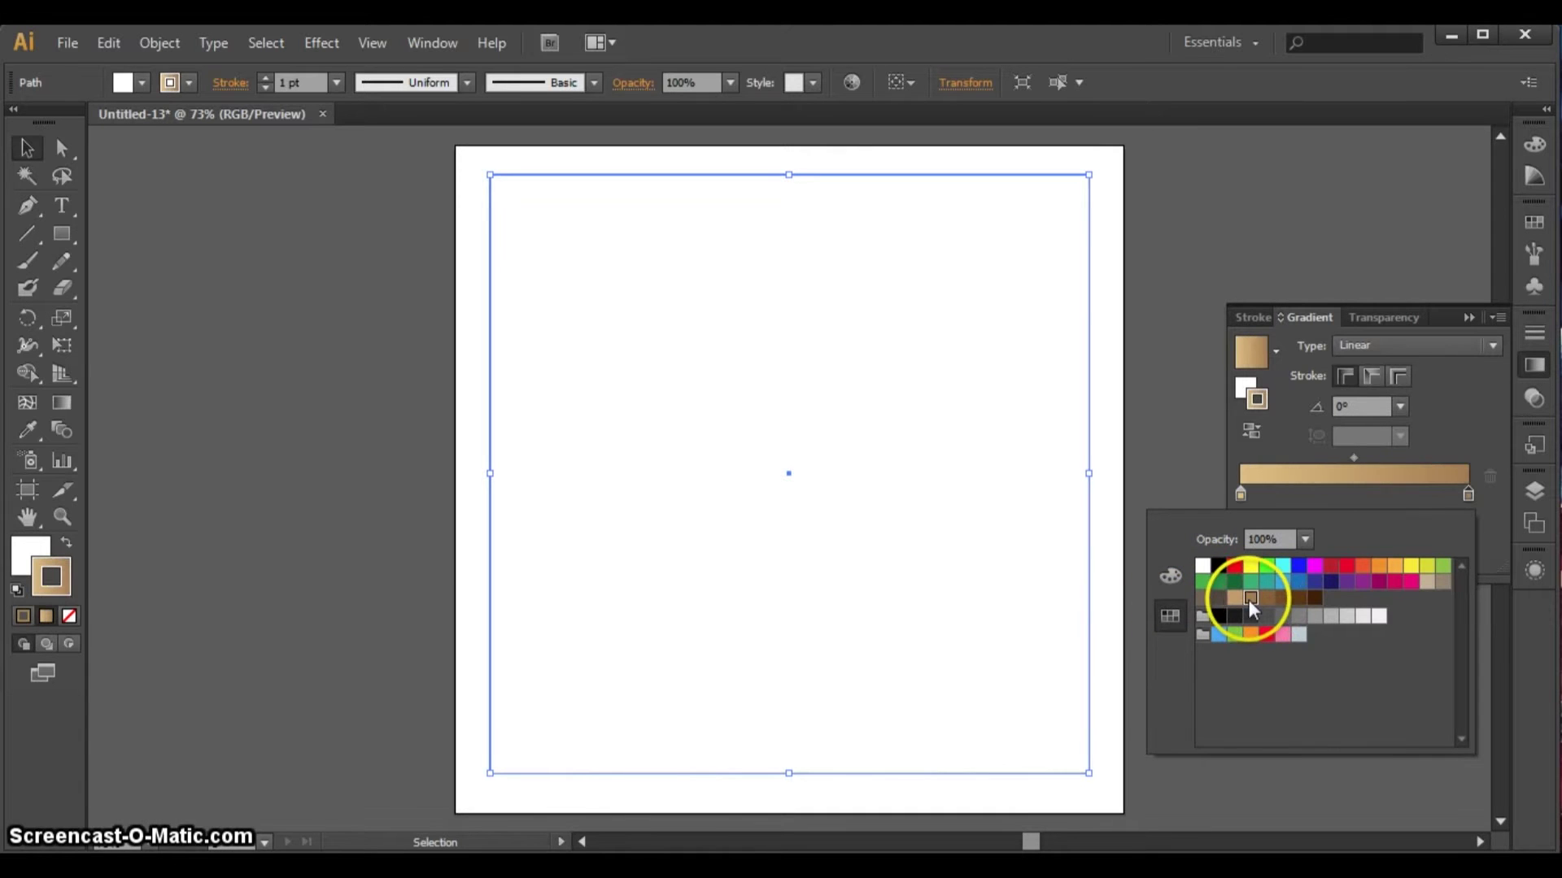
click(1169, 573)
click(1443, 700)
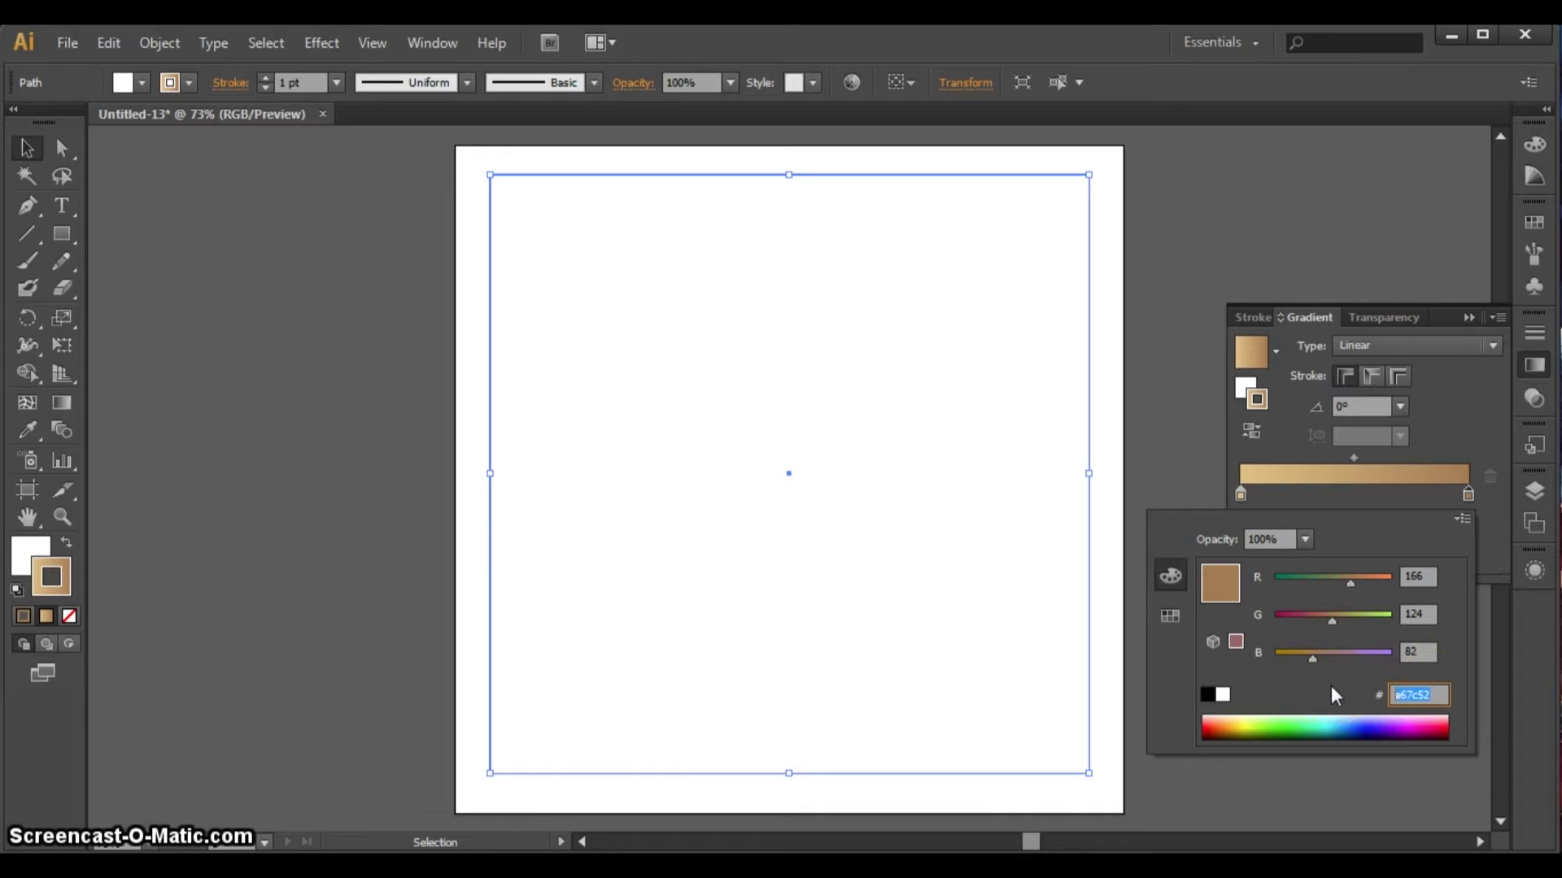
text(c9a068)
click(1420, 618)
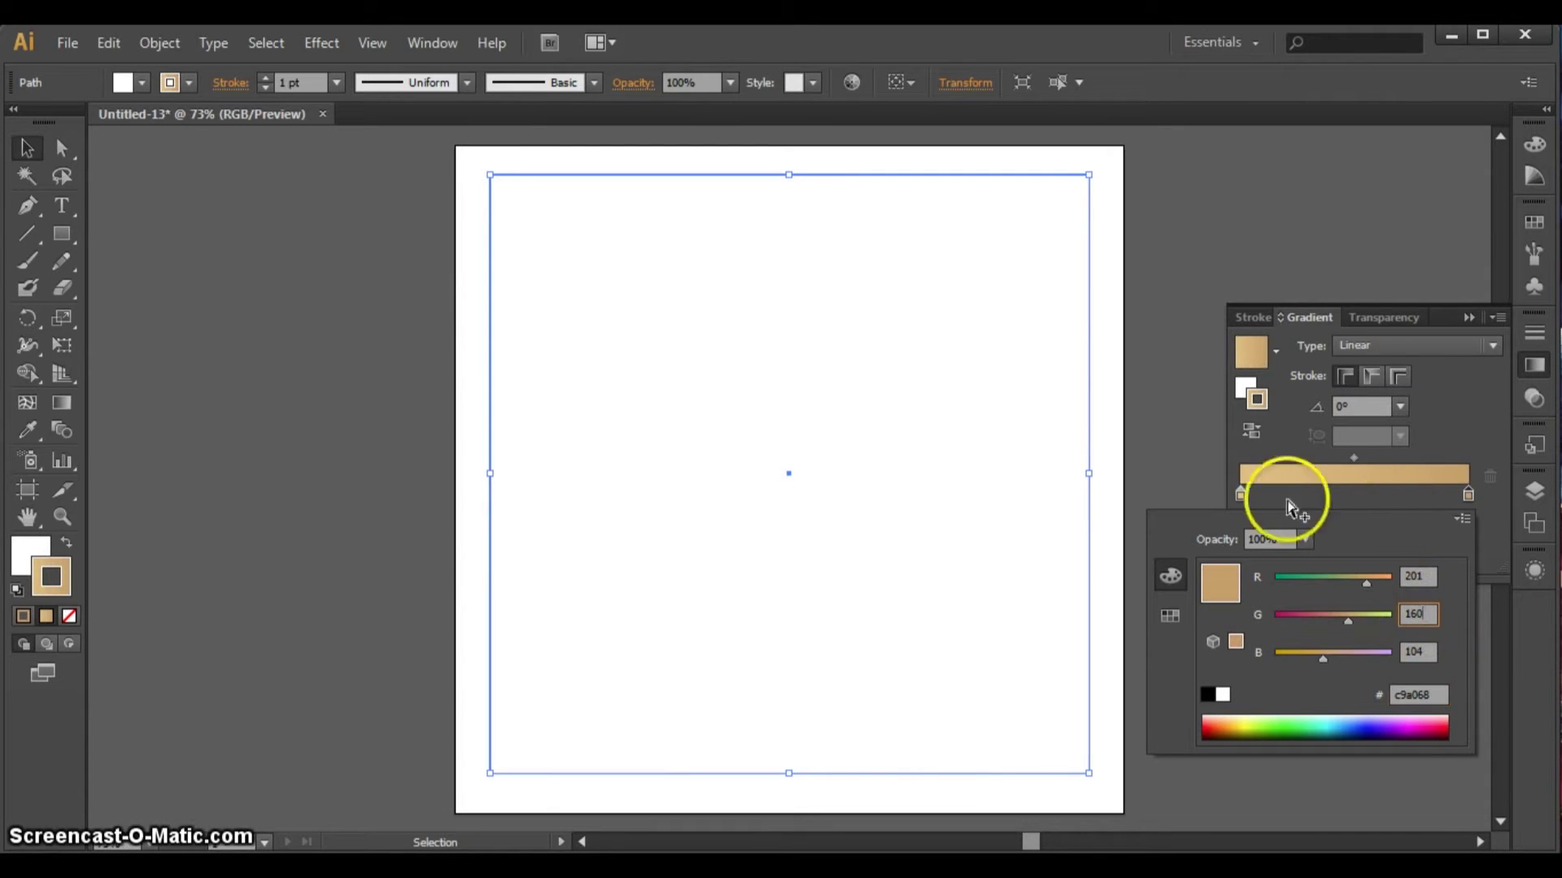
- Change the gradient type from Linear to Radial
click(1394, 346)
click(1394, 344)
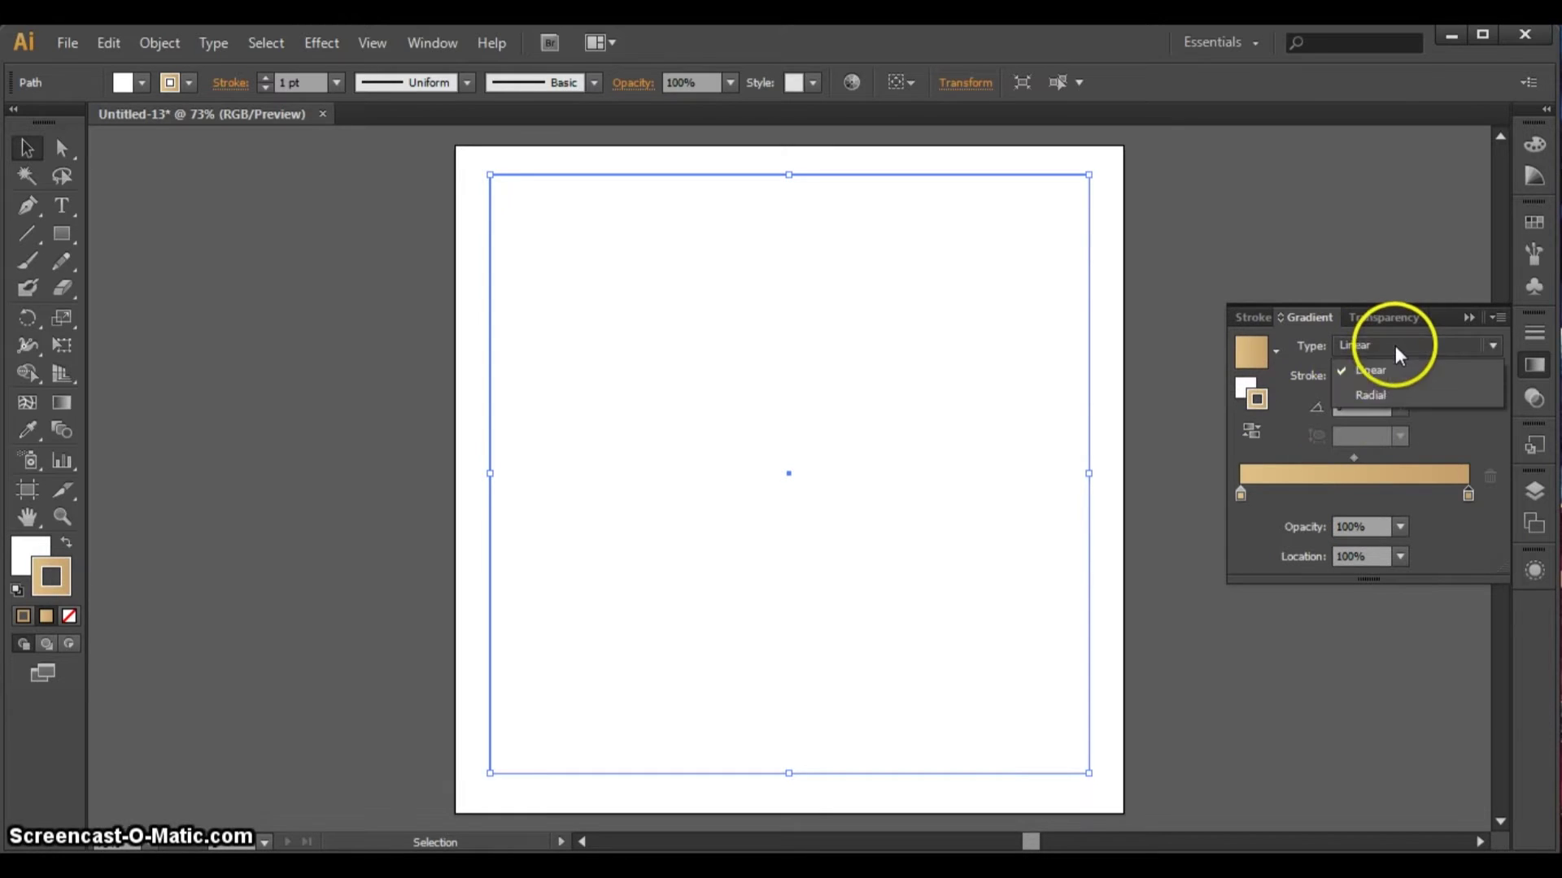
click(1389, 394)
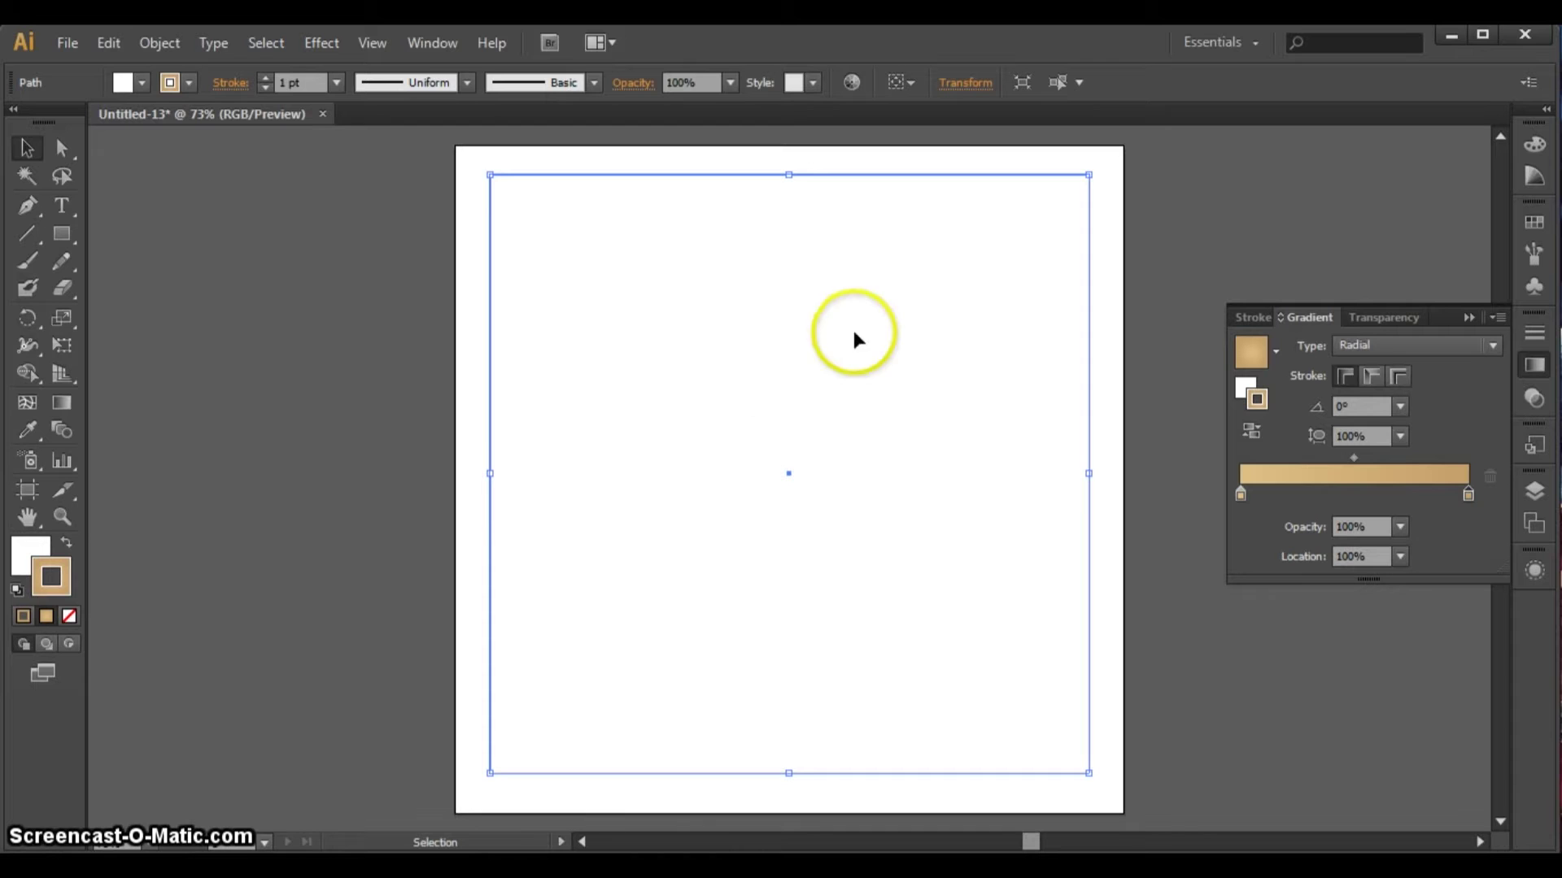
- Swap the square's fill and stroke so the gradient fills it, and set the stroke to none
mouse_move(1248, 340)
mouse_down()
mouse_move(980, 174)
mouse_move(1106, 220)
mouse_move(1250, 341)
mouse_move(1244, 388)
mouse_up()
click(1247, 391)
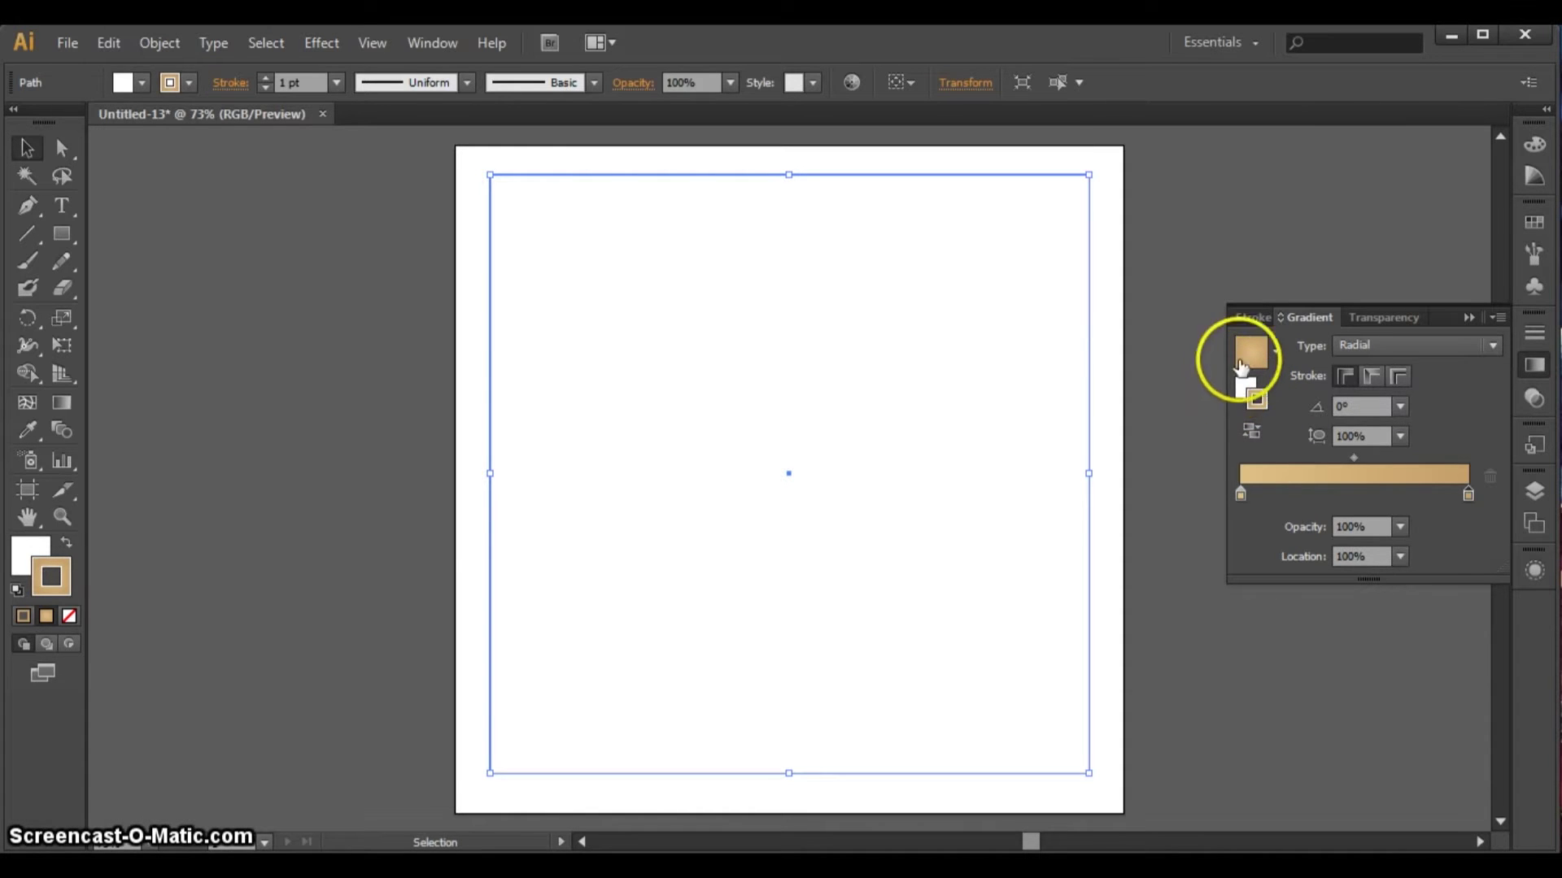
click(68, 542)
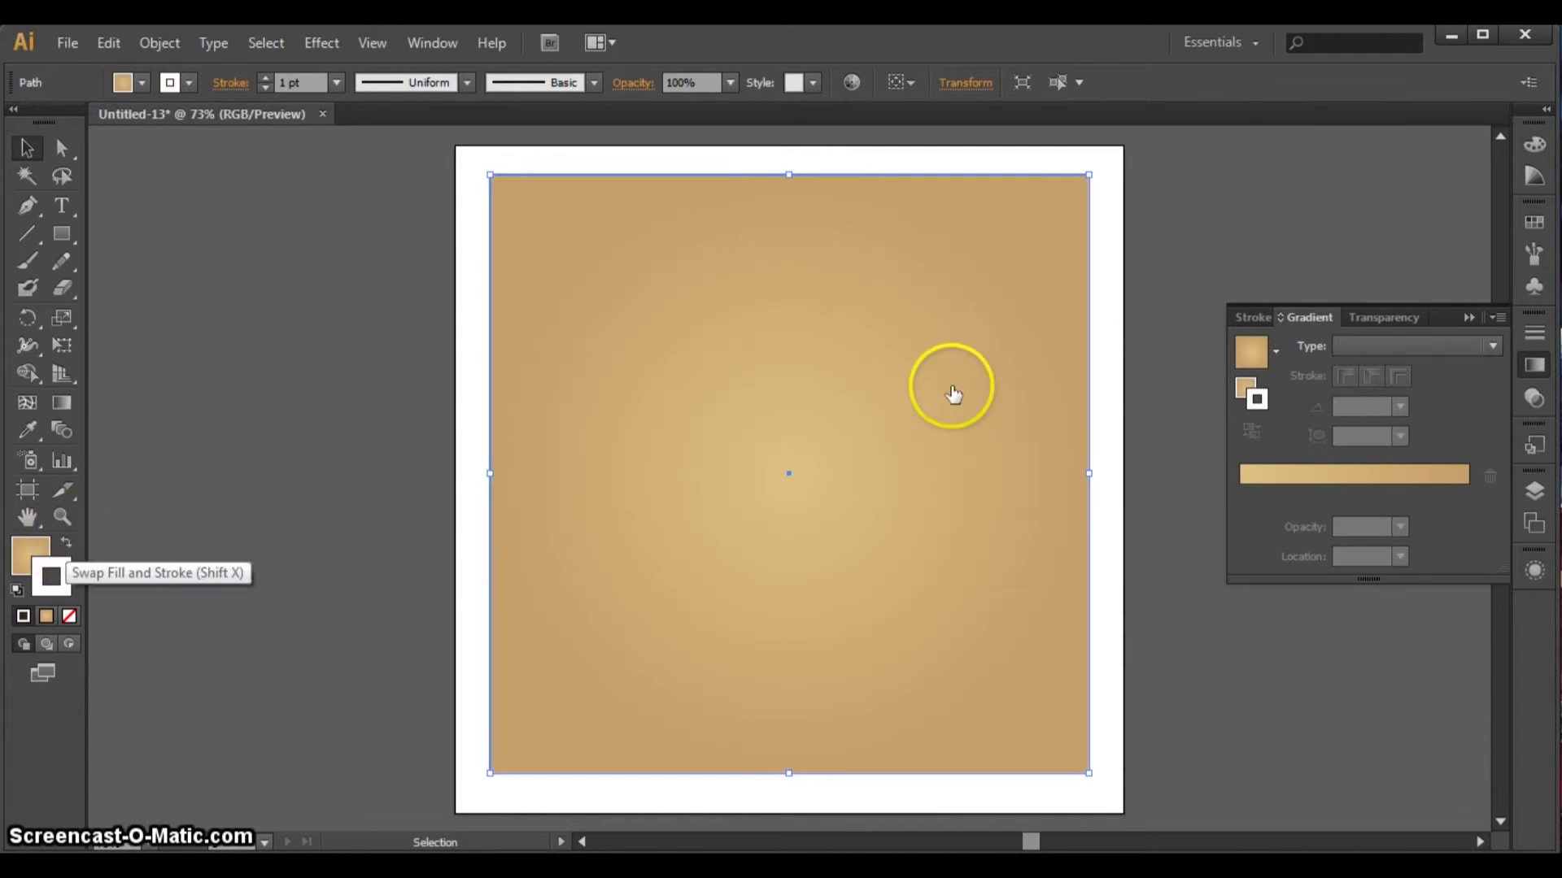
click(69, 618)
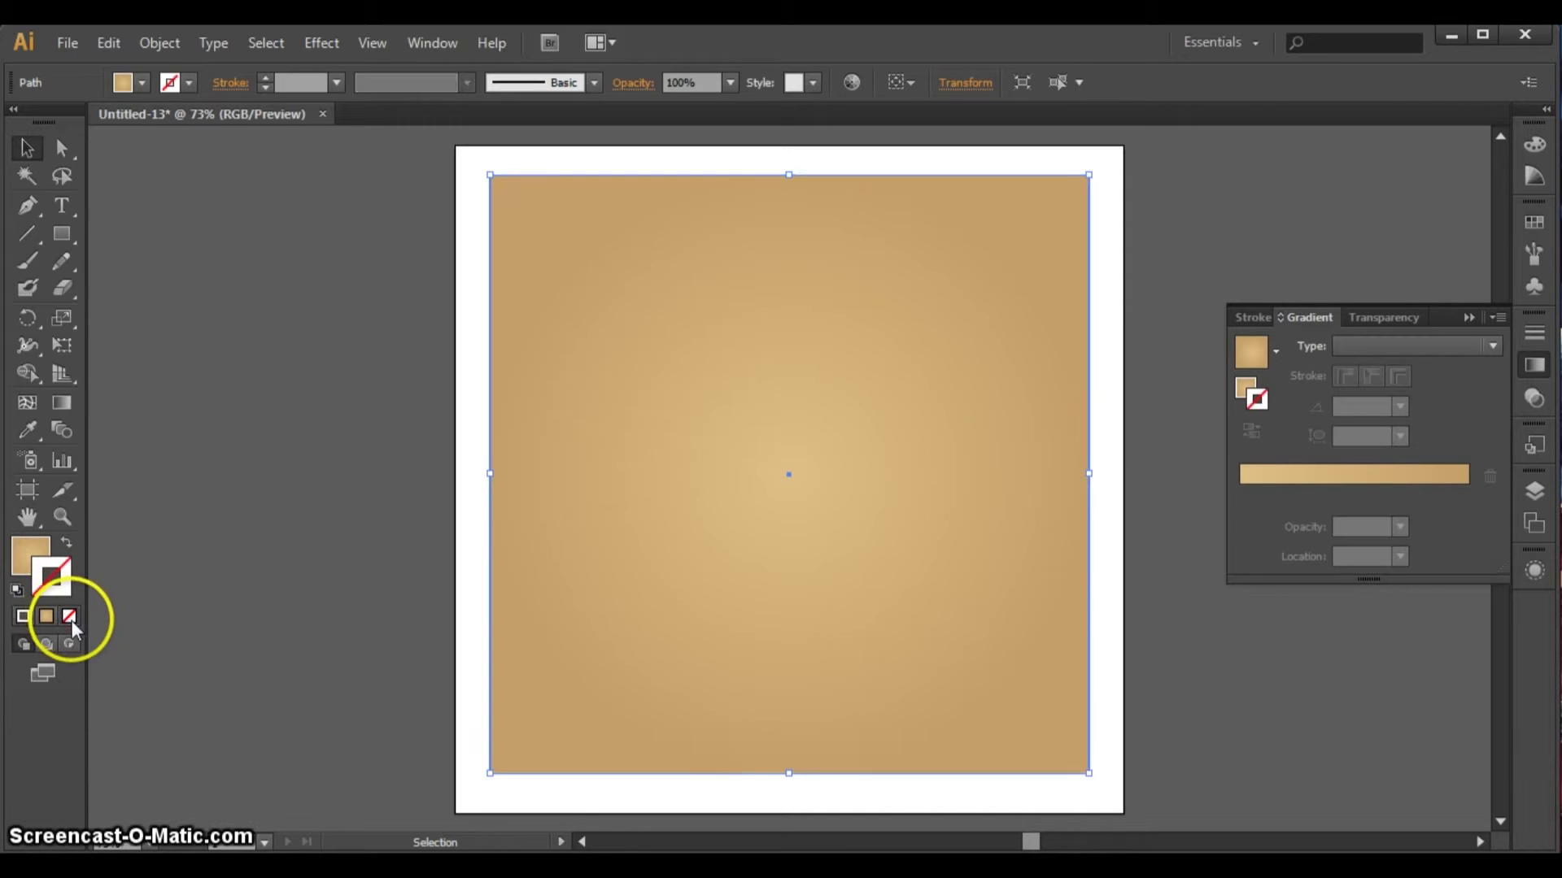
- Try reversing the gradient on the square's fill, and reverse it back to its original order
click(1245, 385)
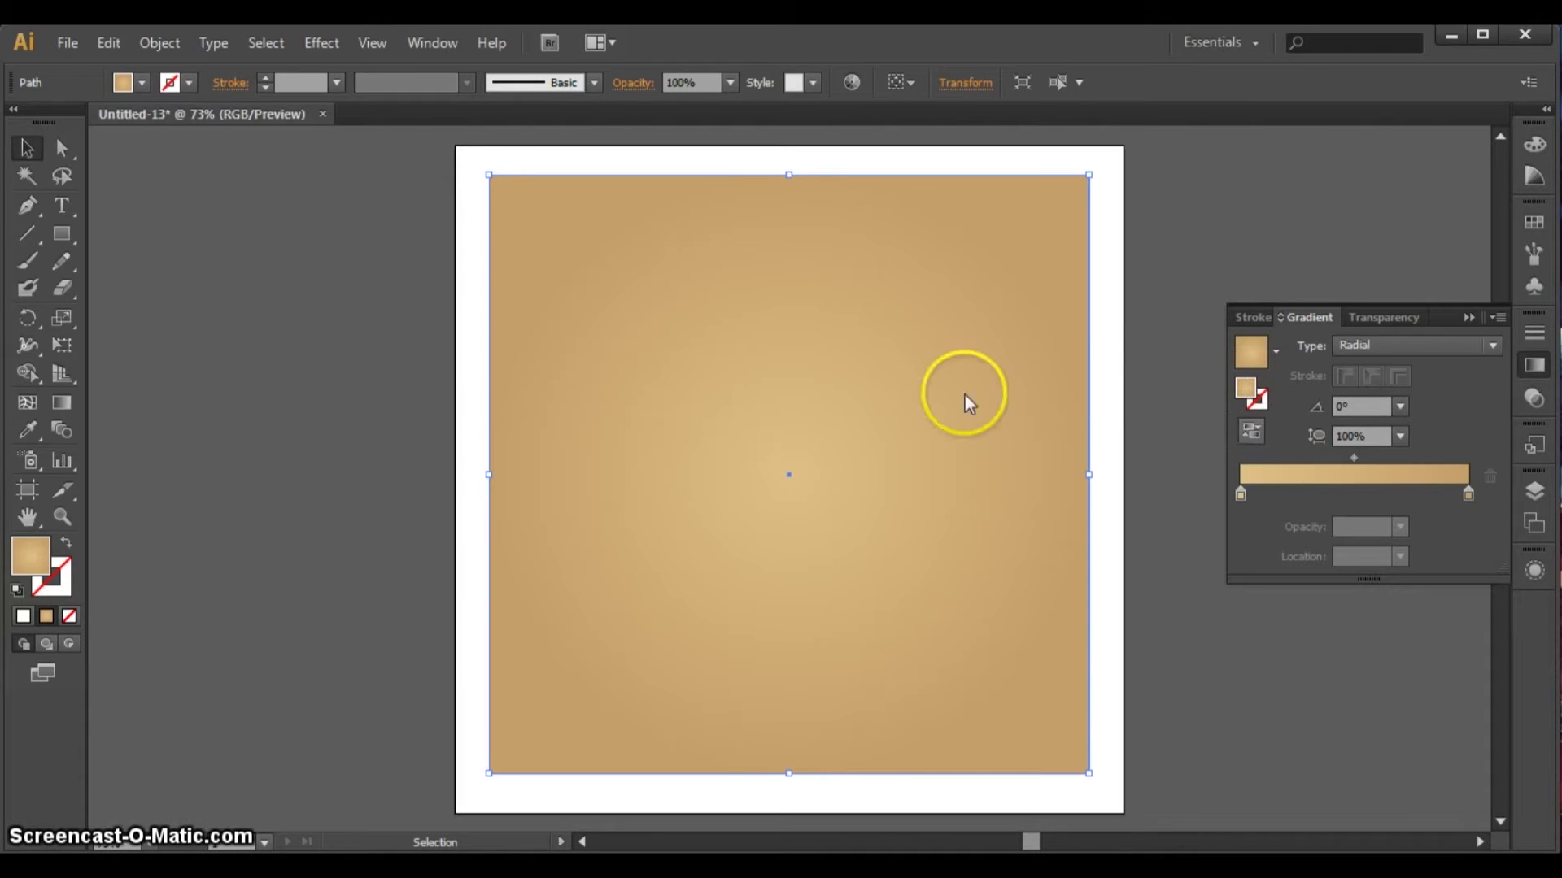
click(1254, 436)
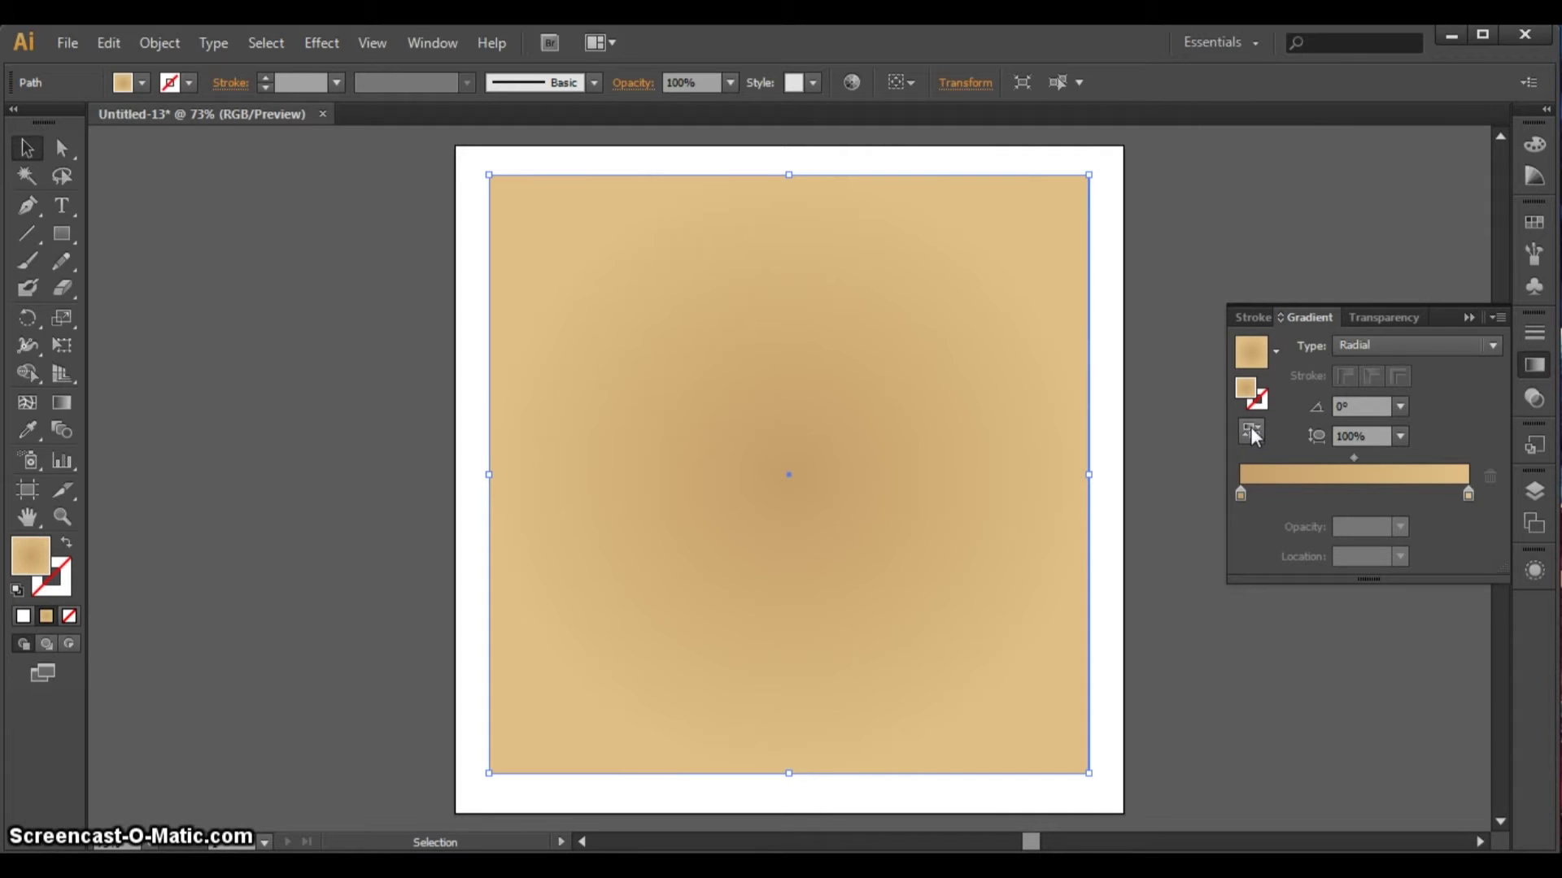
click(1247, 432)
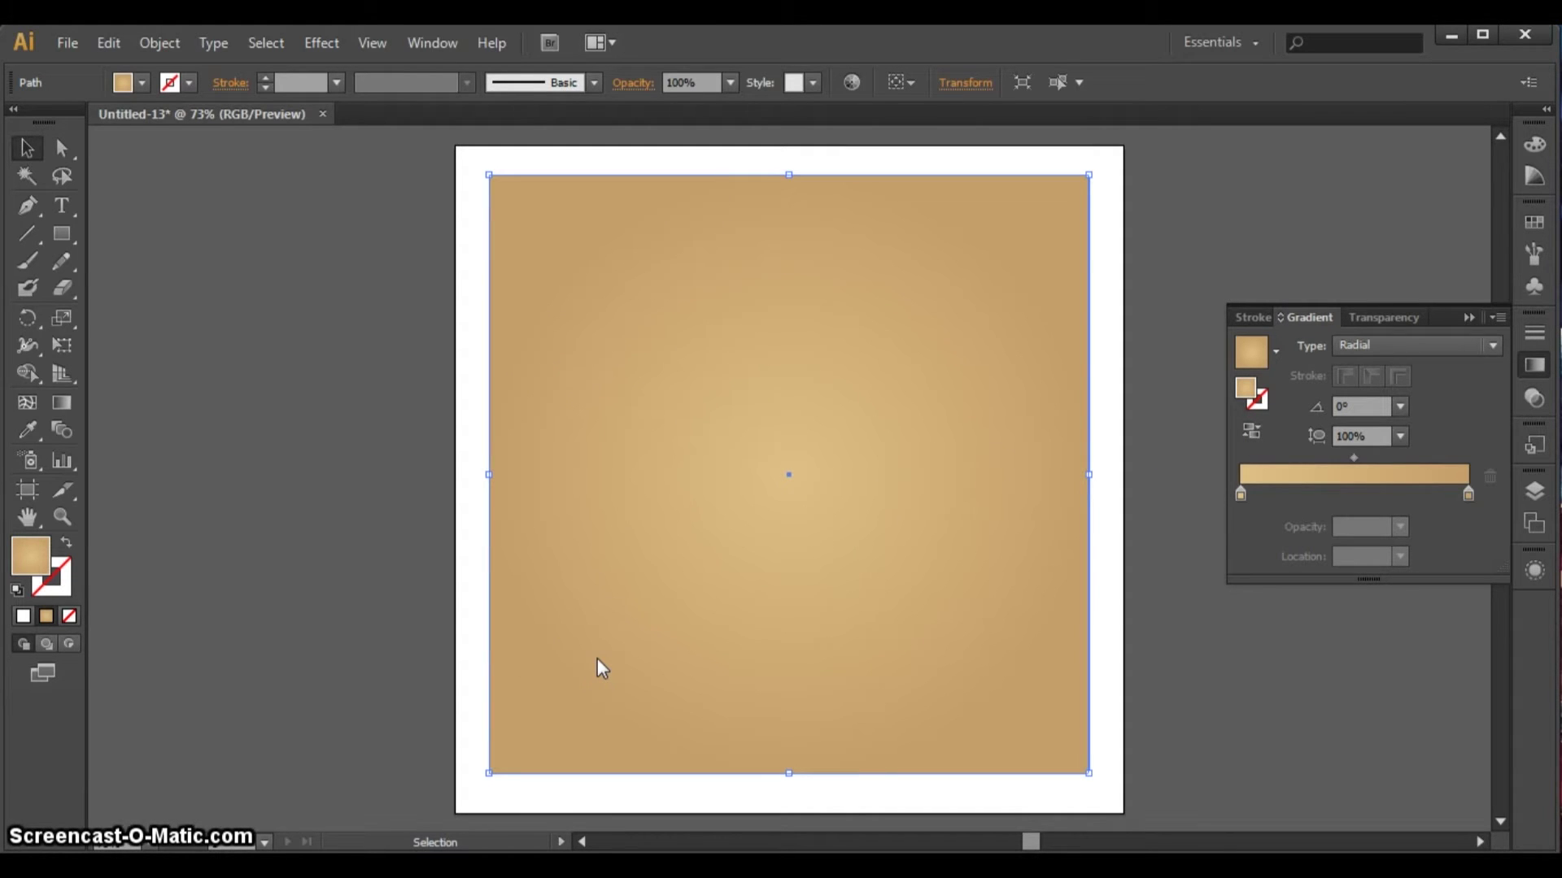
click(58, 152)
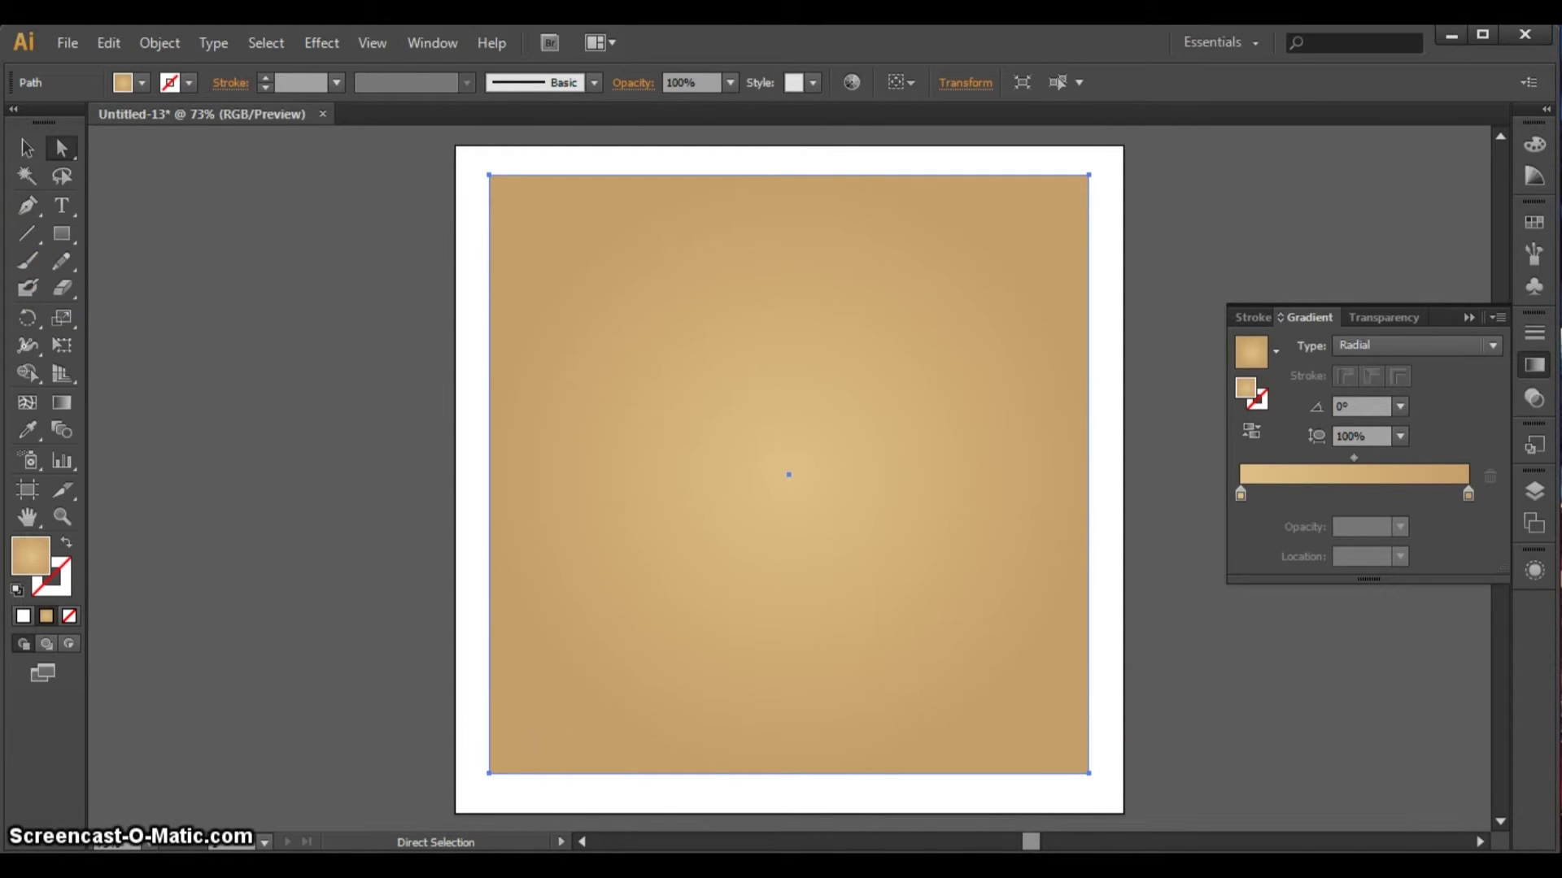
click(27, 148)
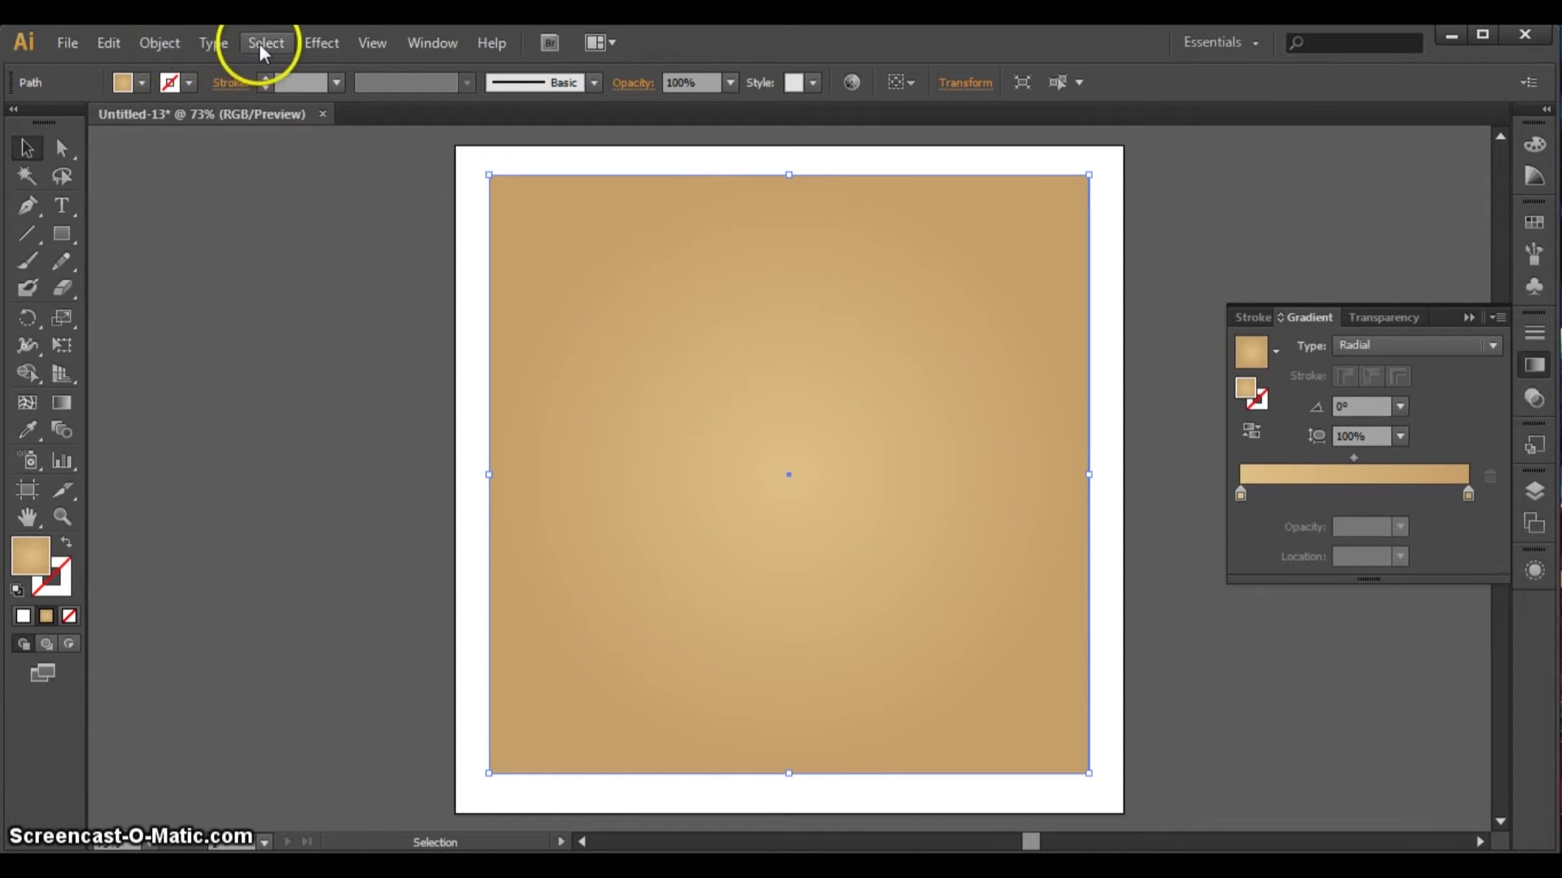
- Apply a Round Corners effect with a 40 px radius to the gradient square and deselect it
click(323, 41)
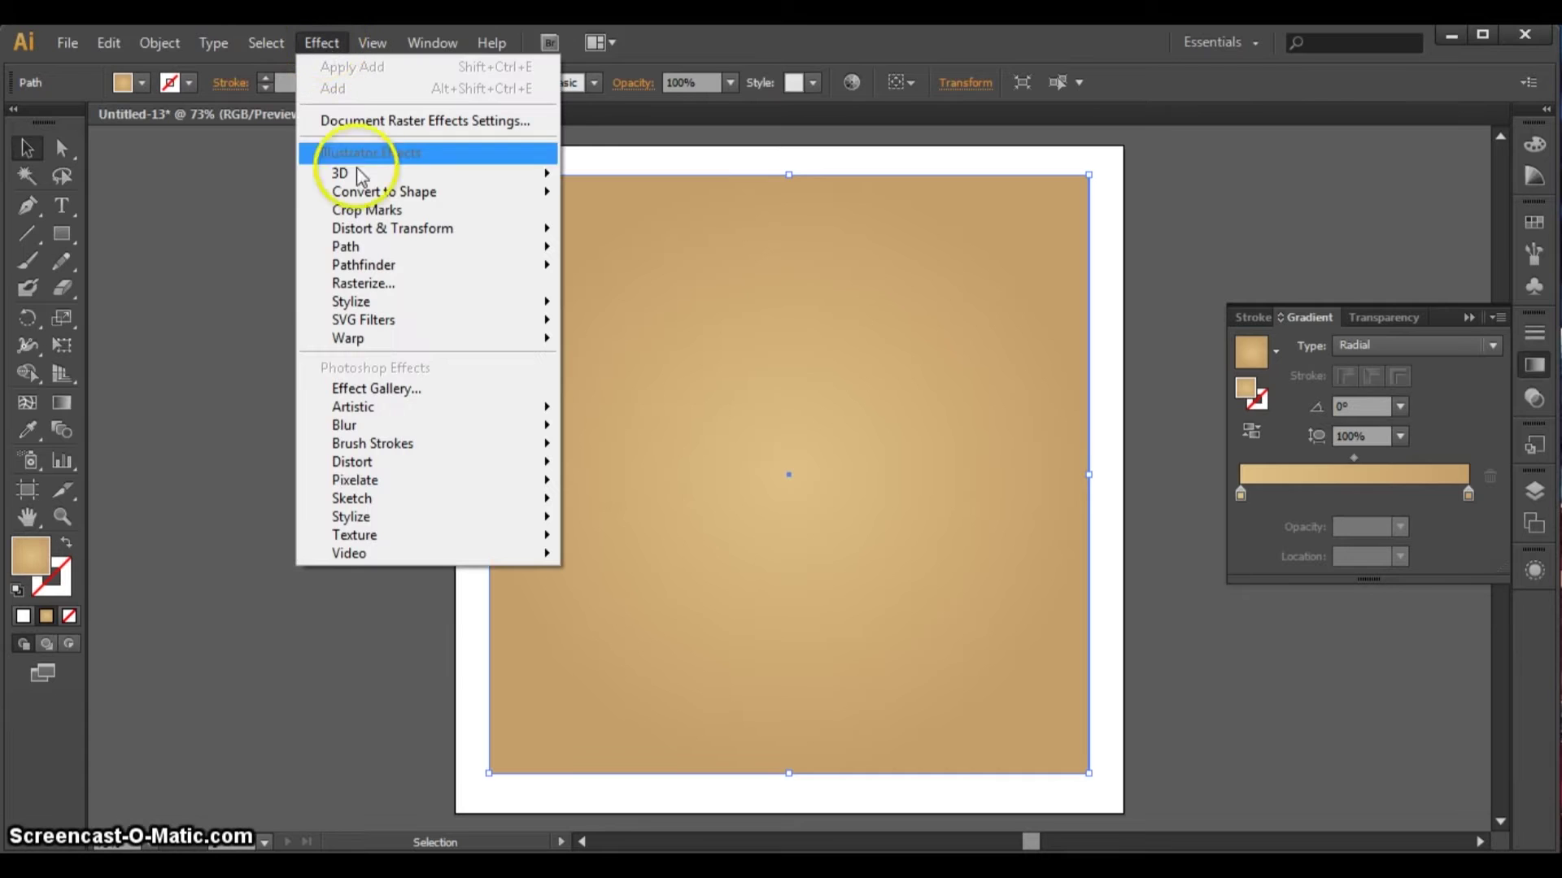
mouse_move(360, 303)
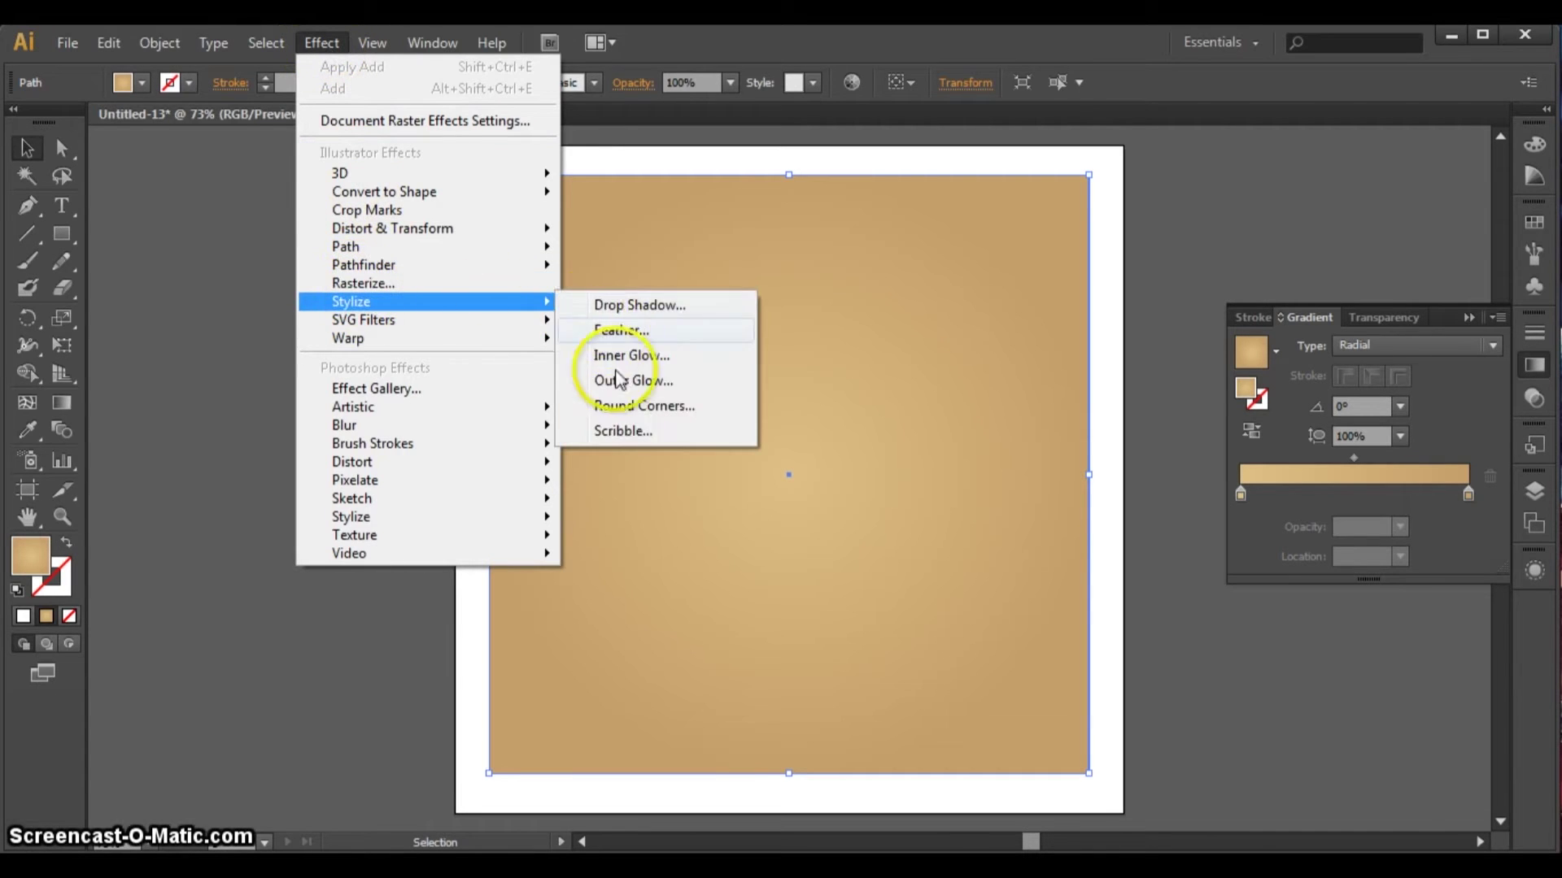
click(620, 407)
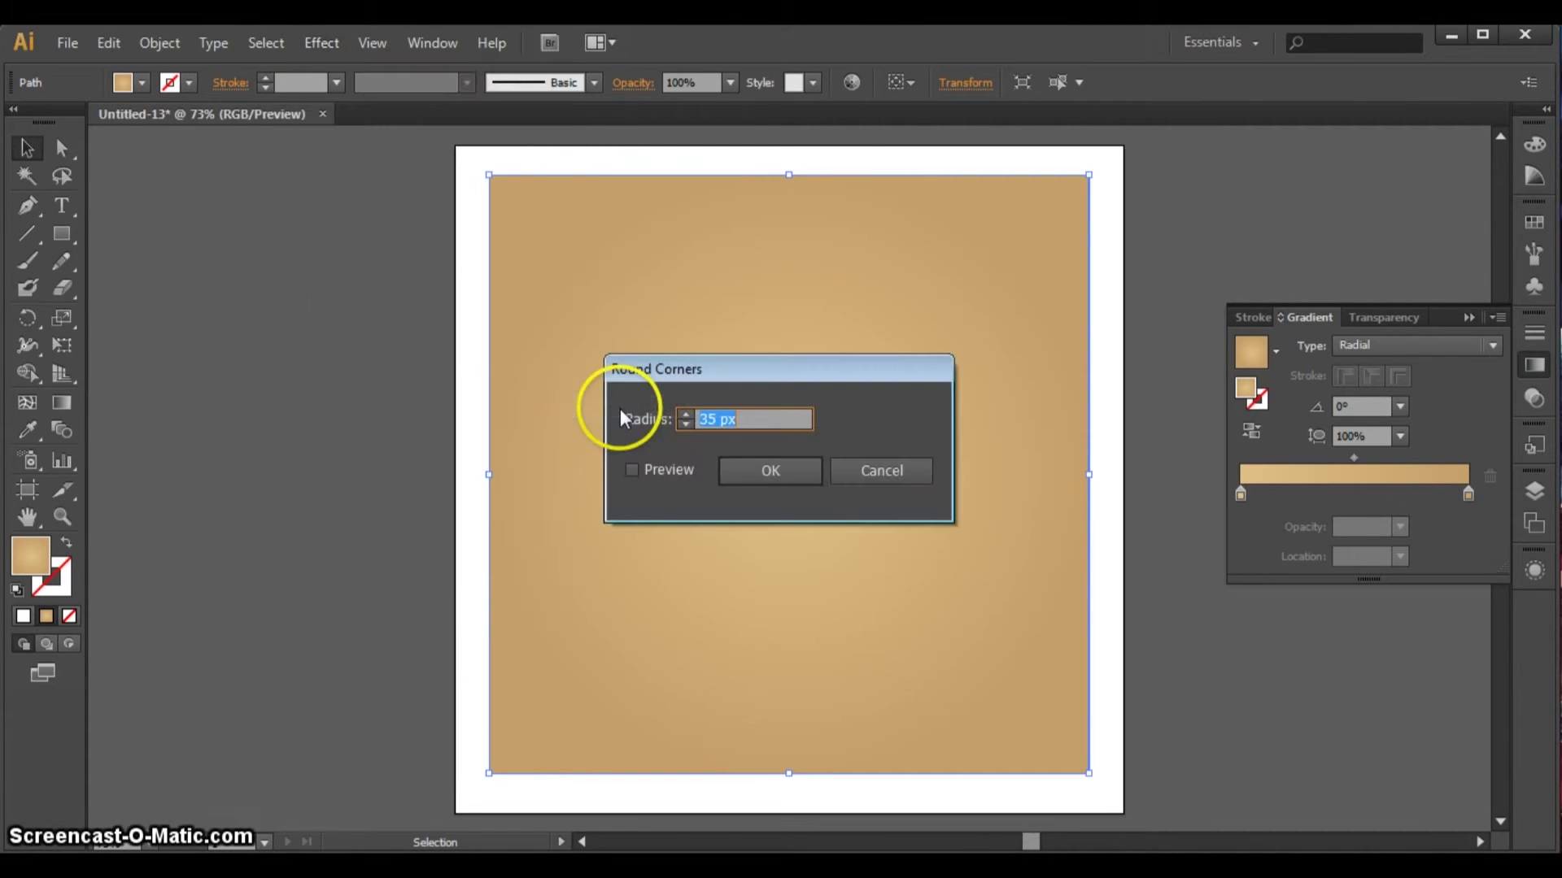
click(632, 468)
drag(711, 423, 687, 416)
text(40)
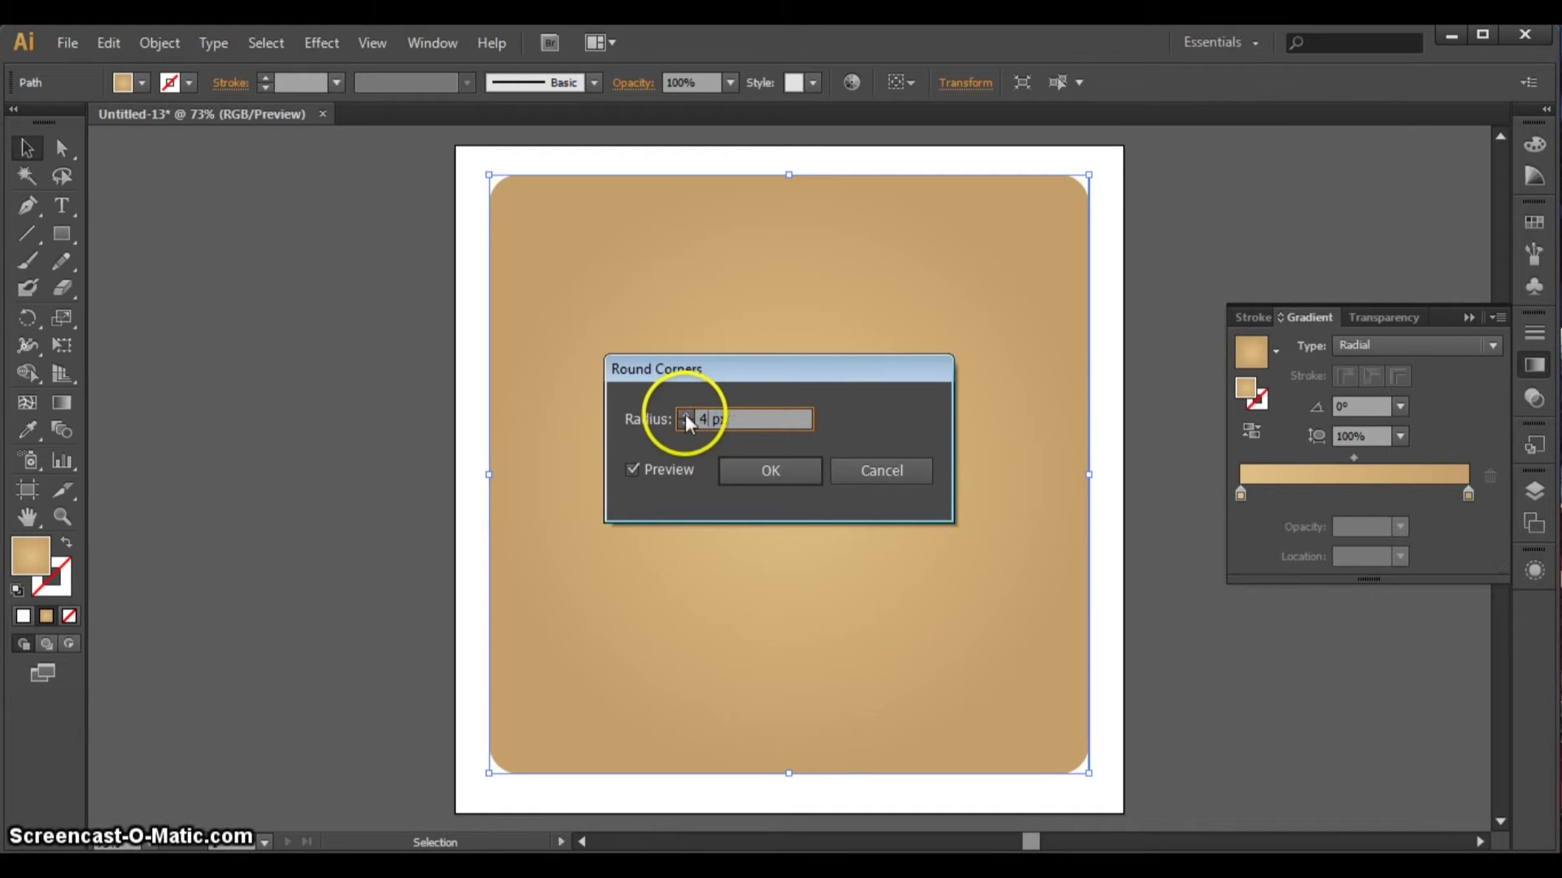
click(753, 472)
click(283, 365)
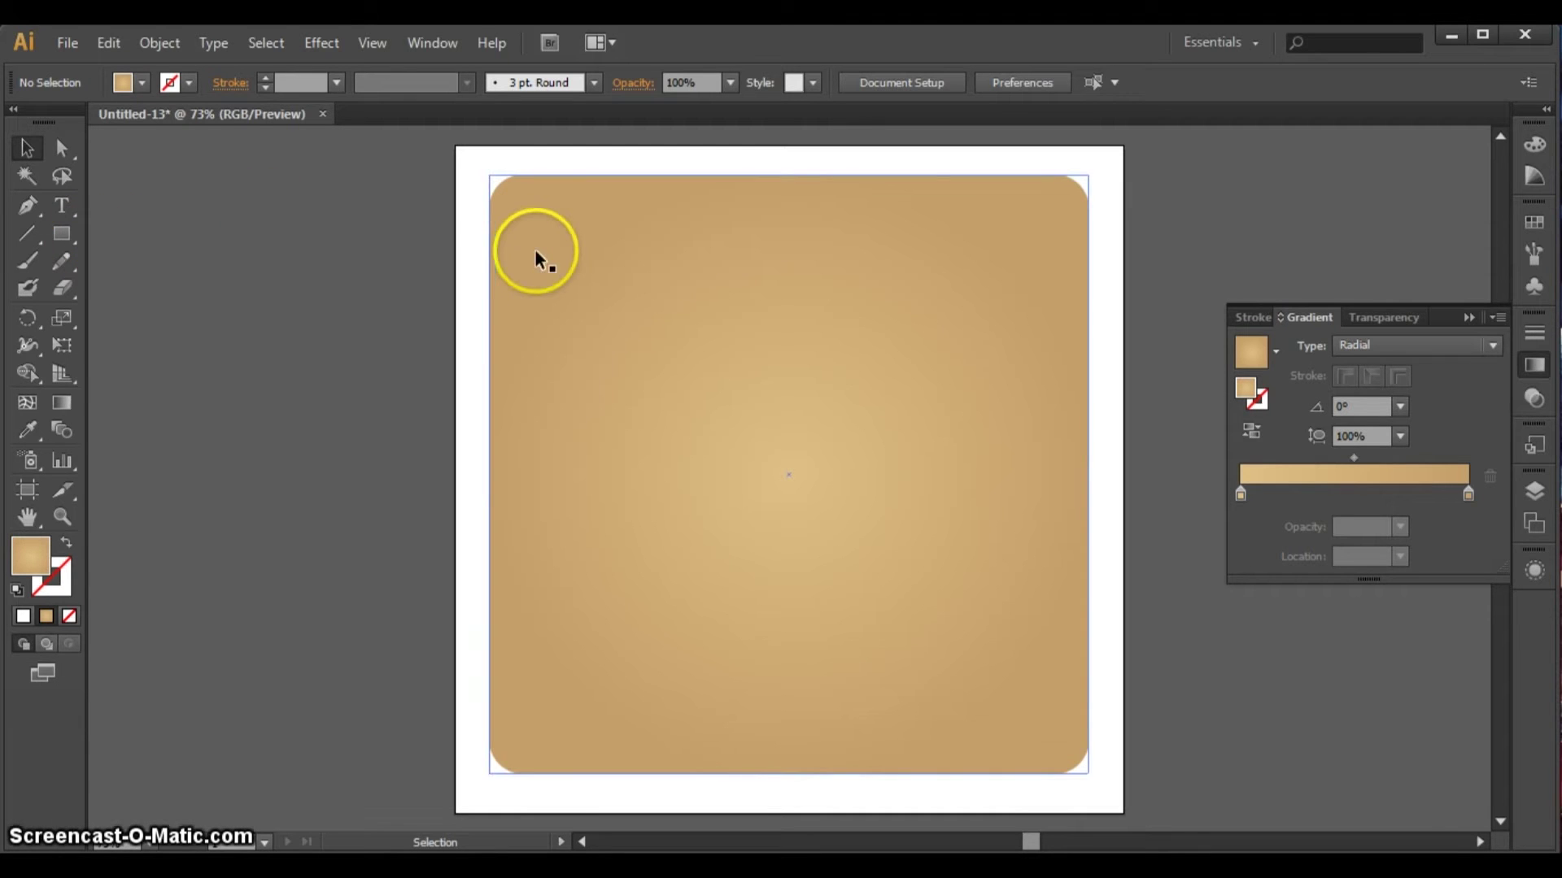
- Draw a vertical line from about X 132 px, Y 18 px, running past the square's upper and lower edges
click(27, 232)
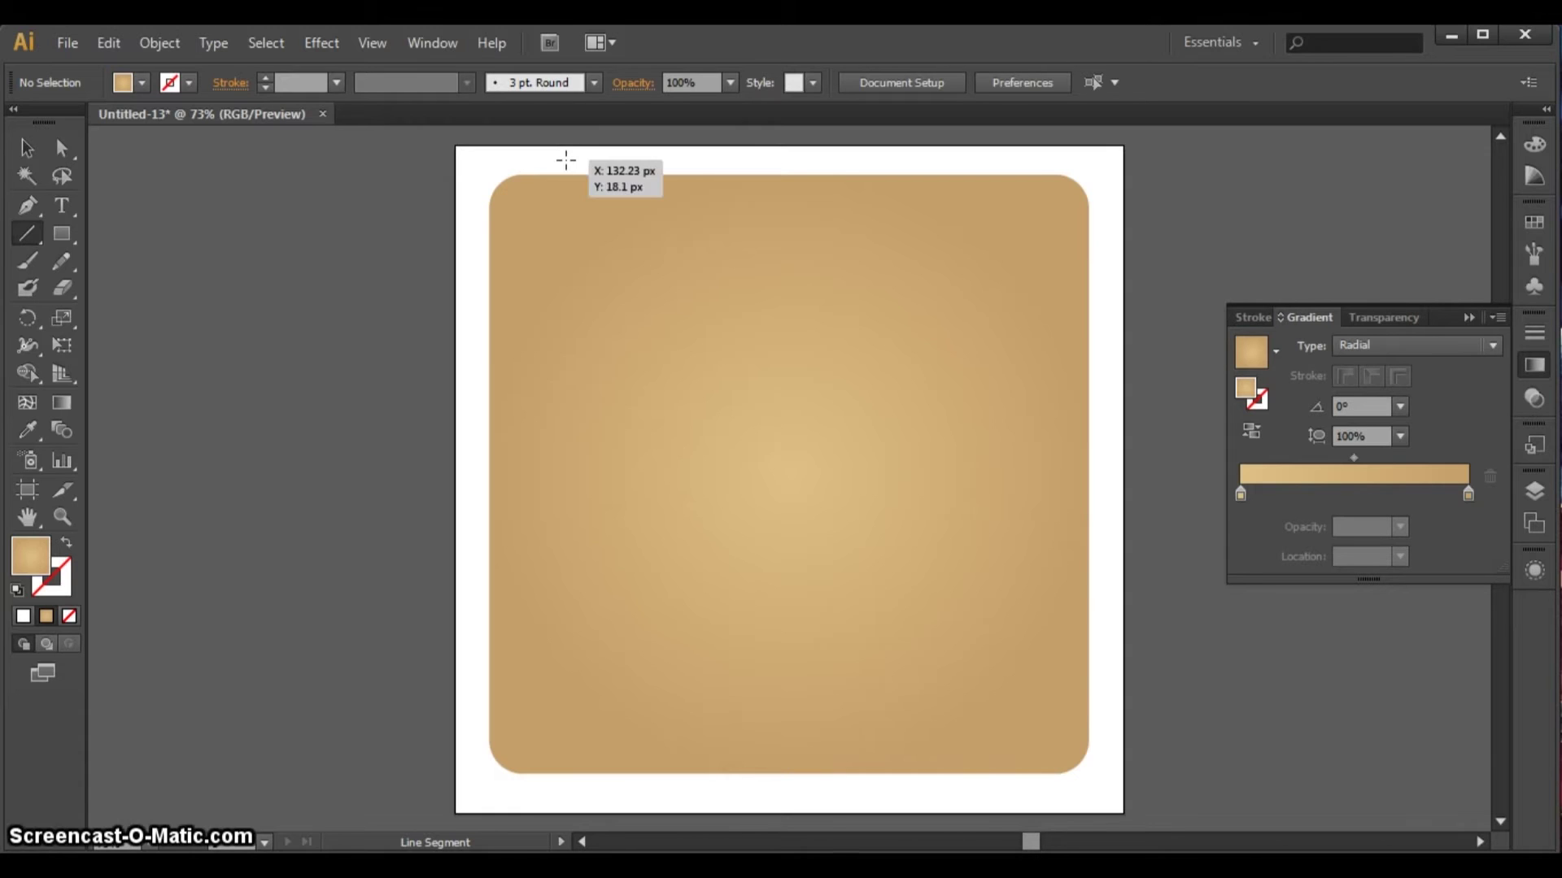
mouse_move(565, 159)
mouse_down()
mouse_move(545, 719)
mouse_move(557, 799)
mouse_up()
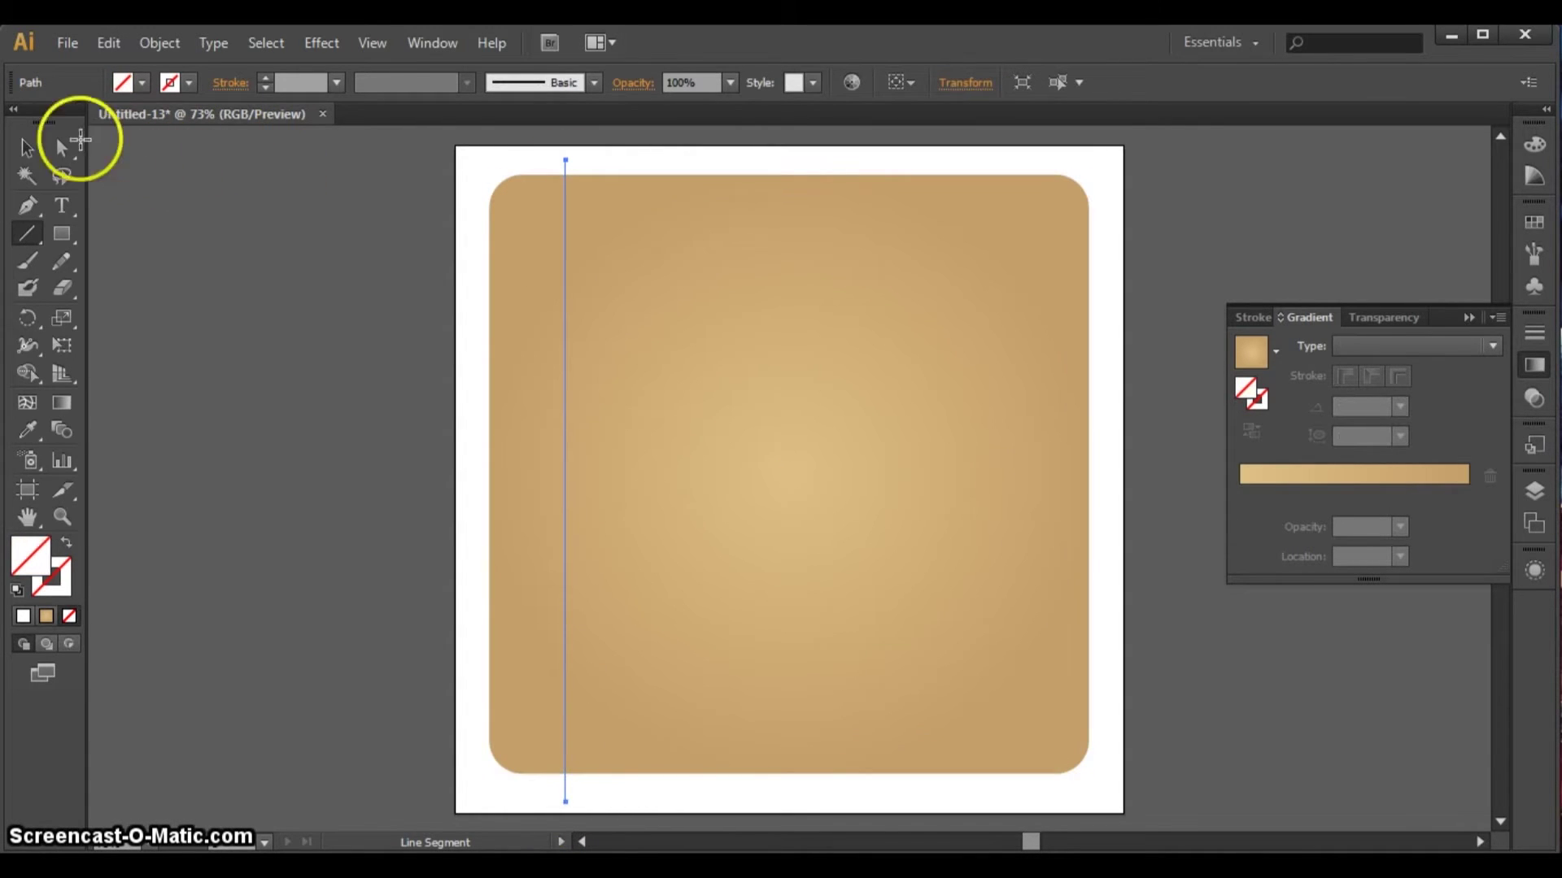
click(30, 146)
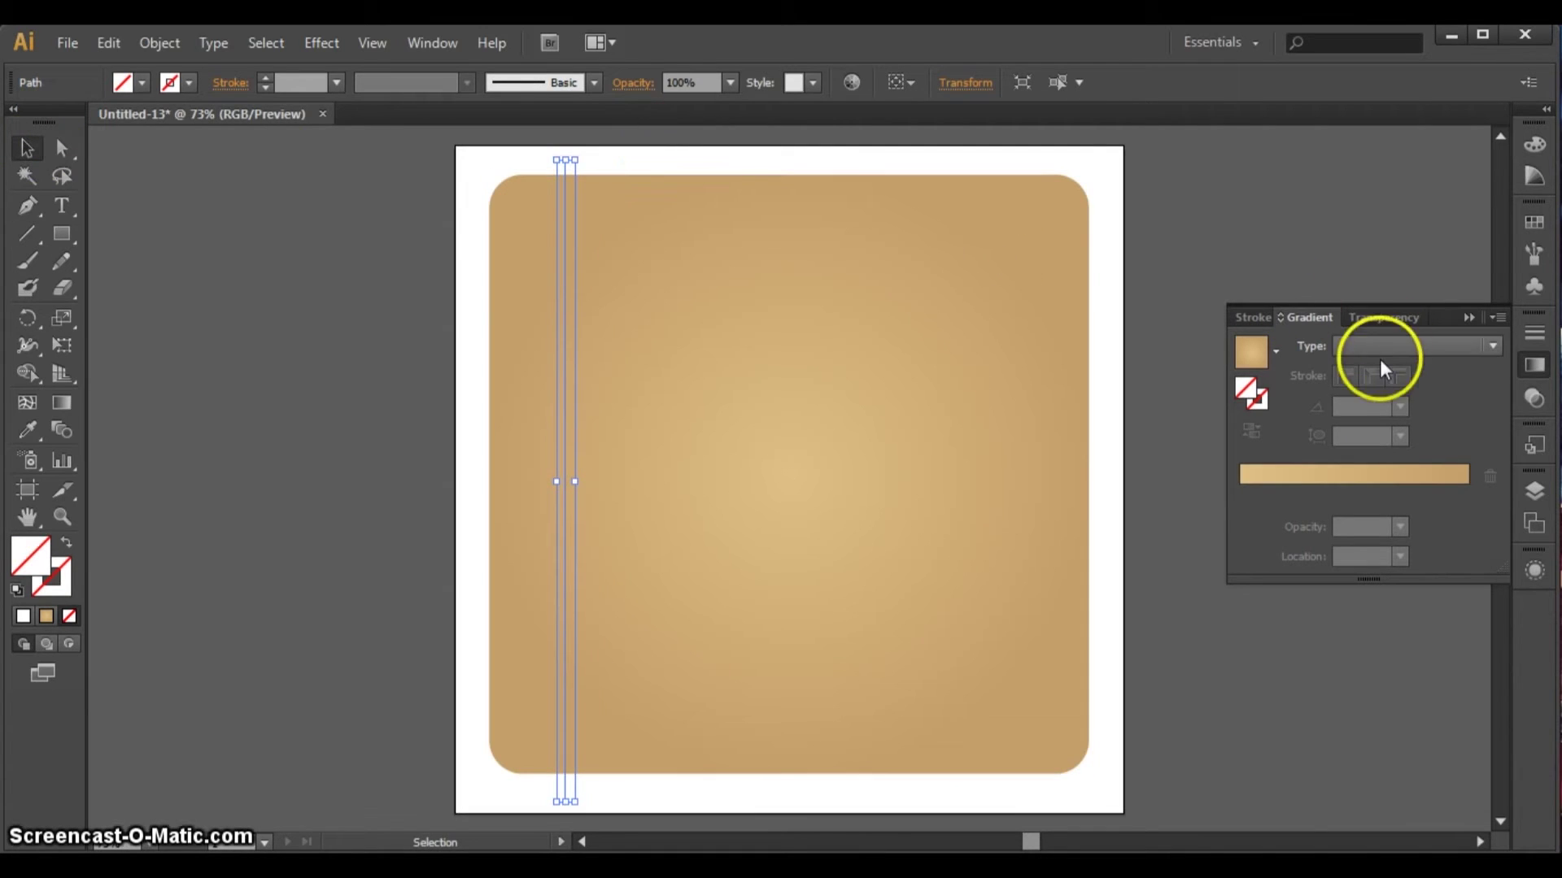
- Give the vertical line a 3 pt stroke in the light brown swatch with no fill
click(1534, 222)
click(1345, 265)
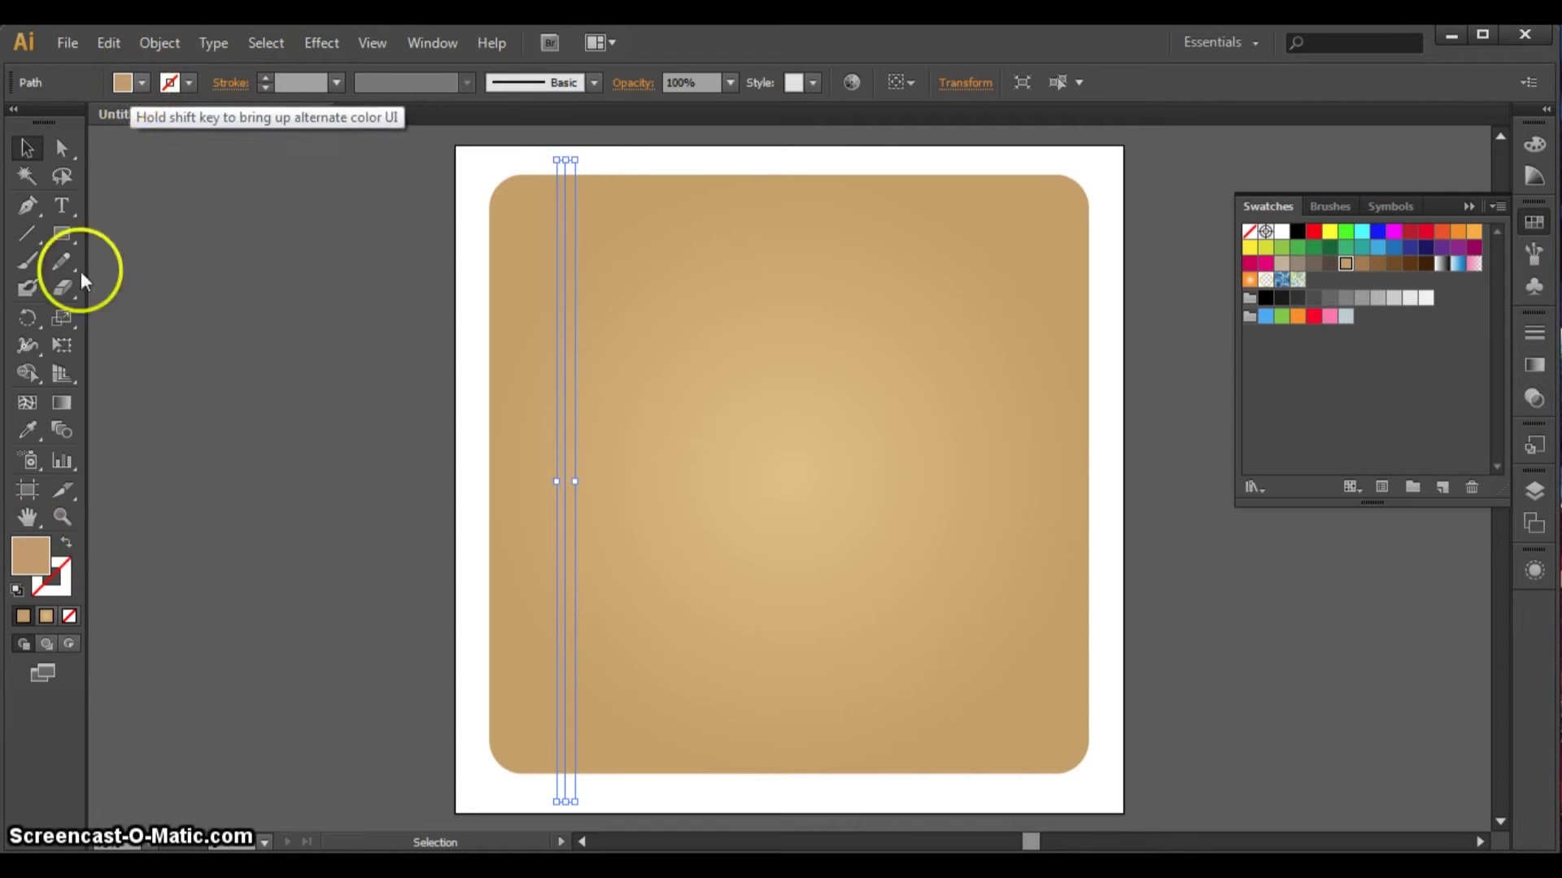
click(66, 544)
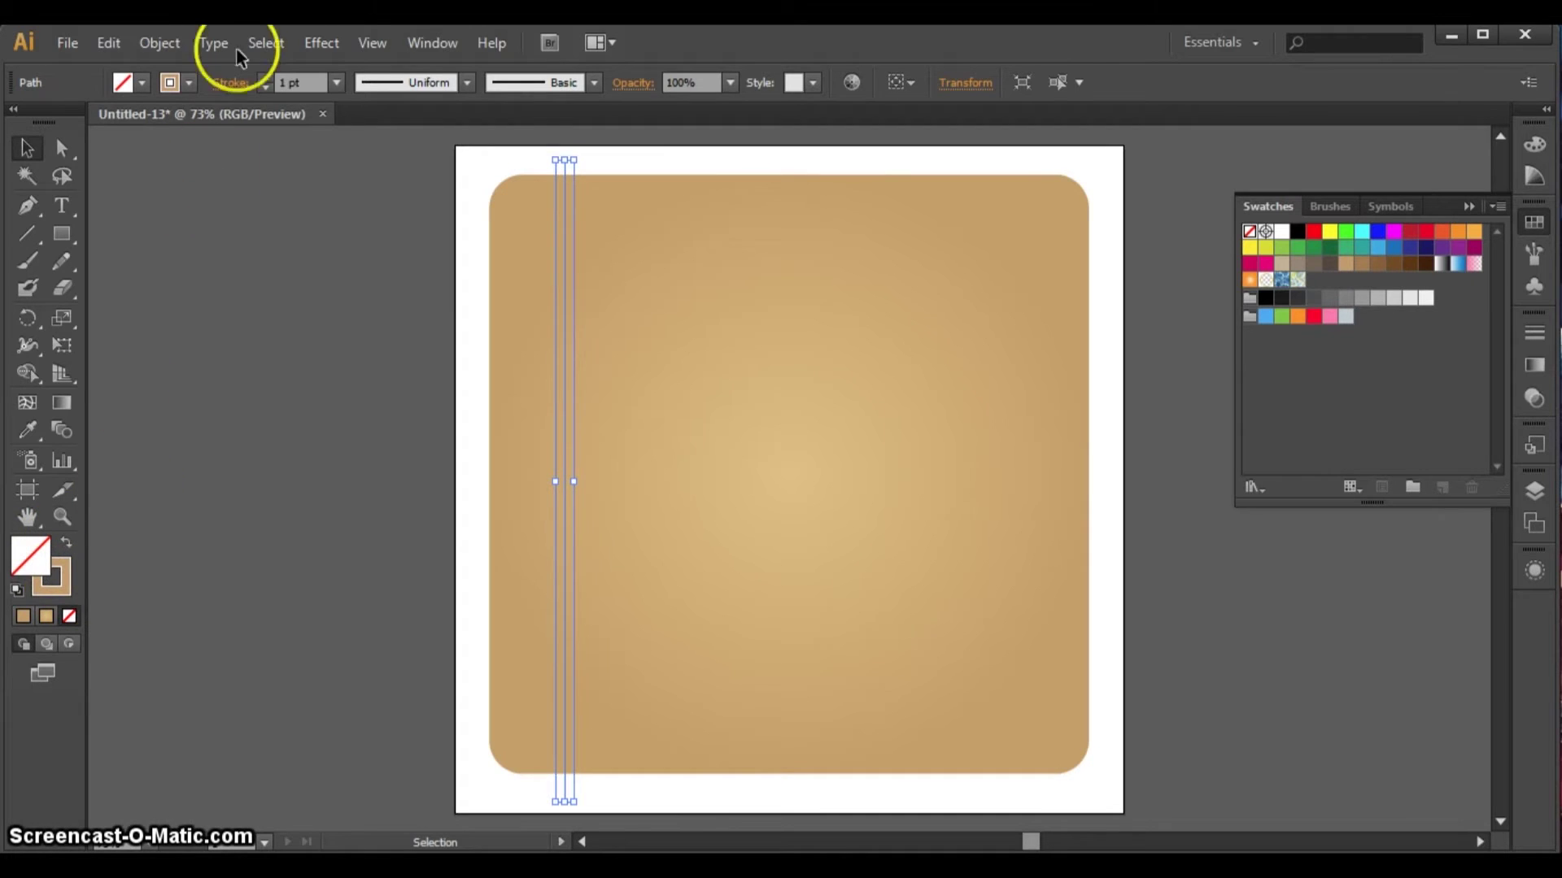
click(335, 81)
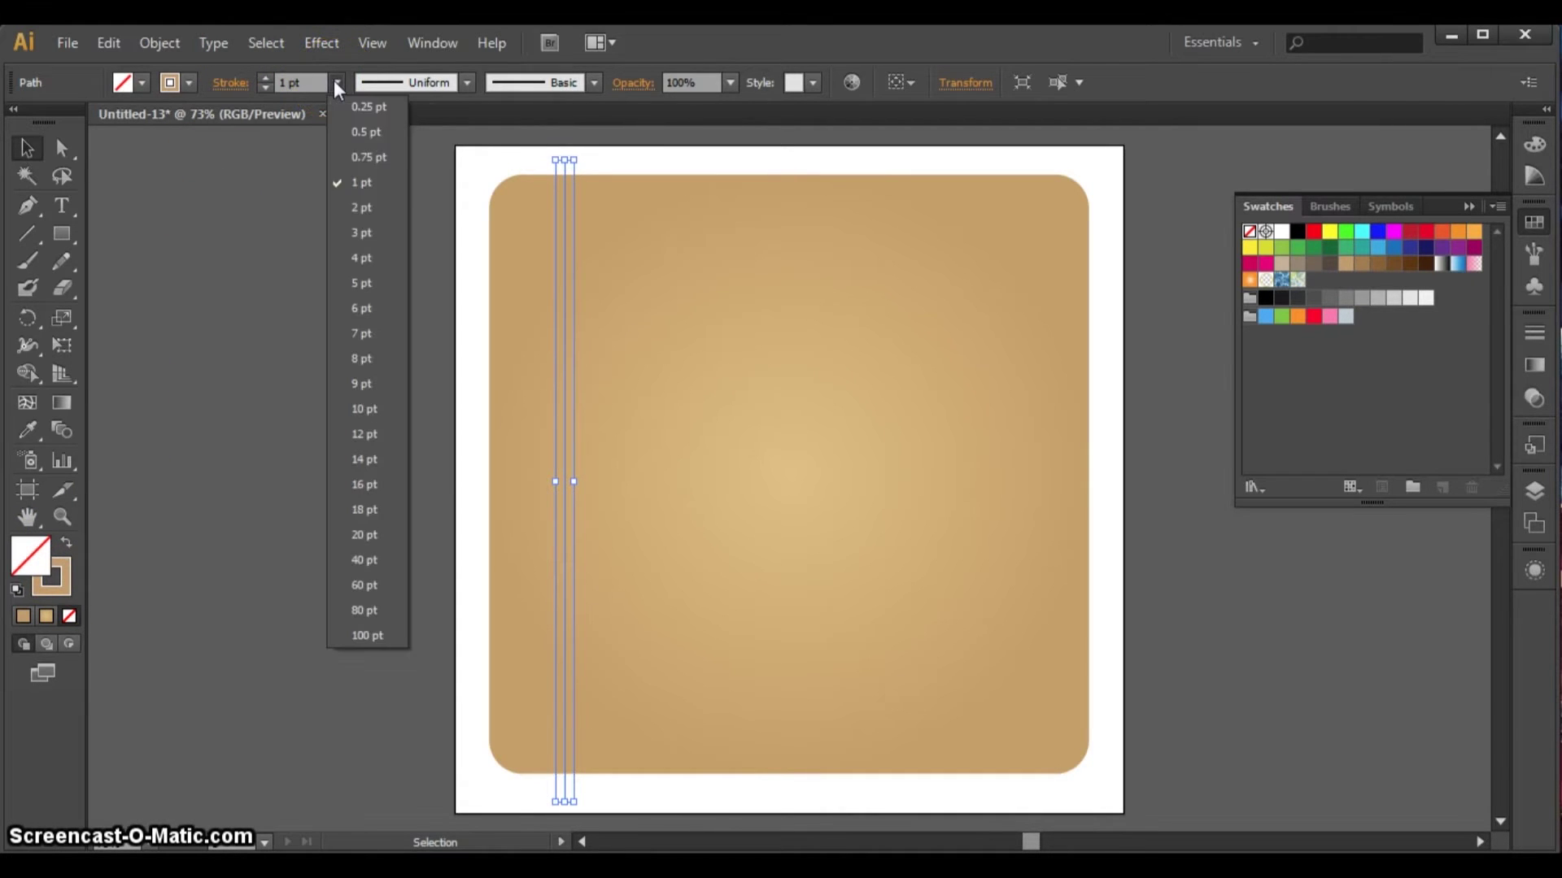
click(364, 234)
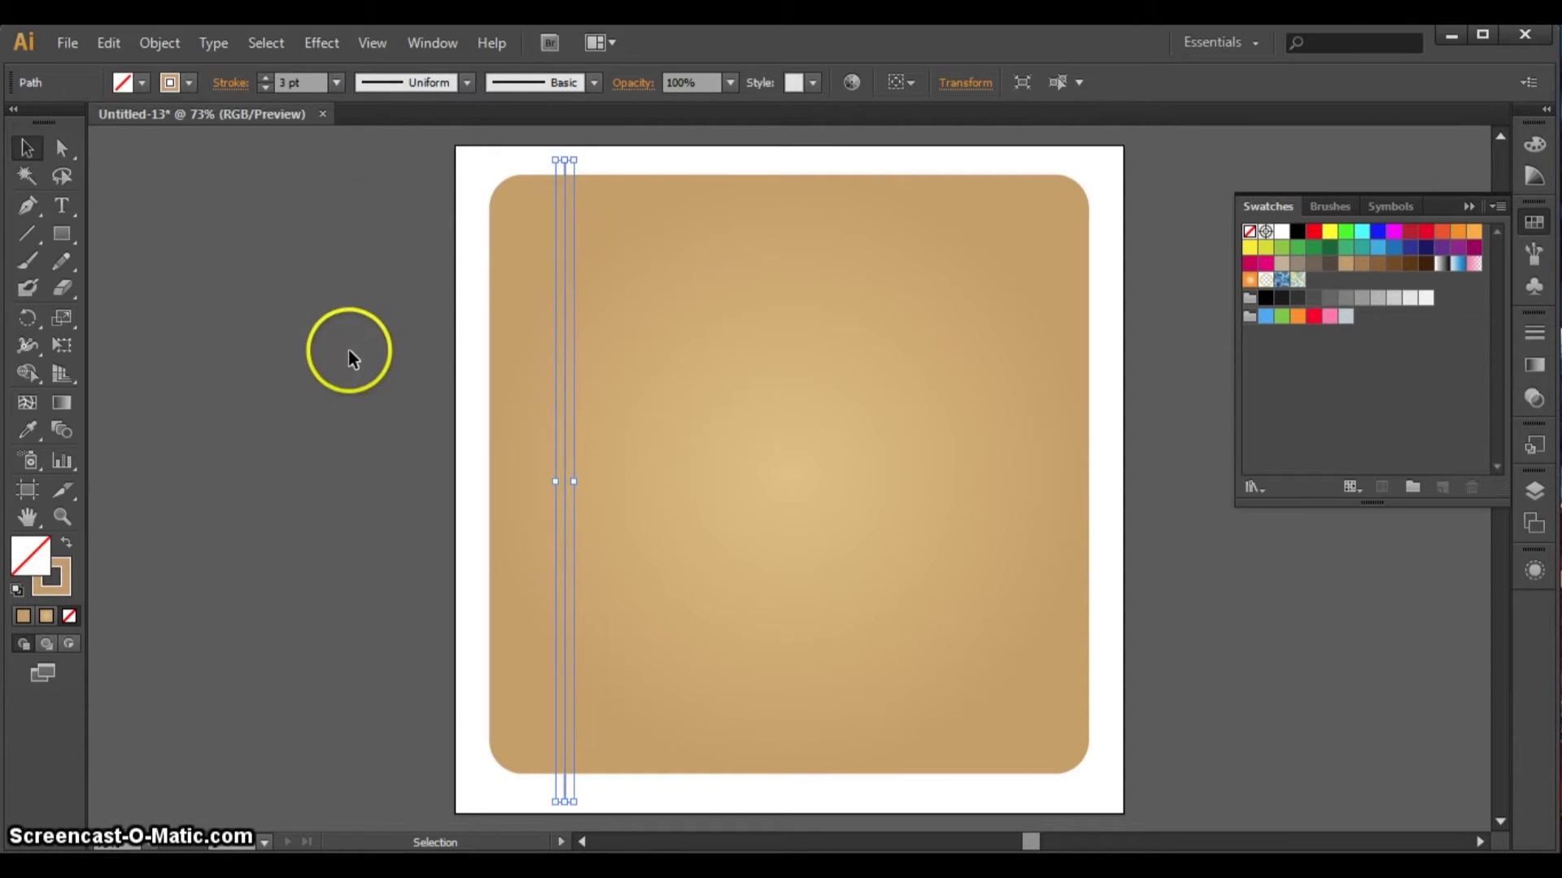
click(356, 347)
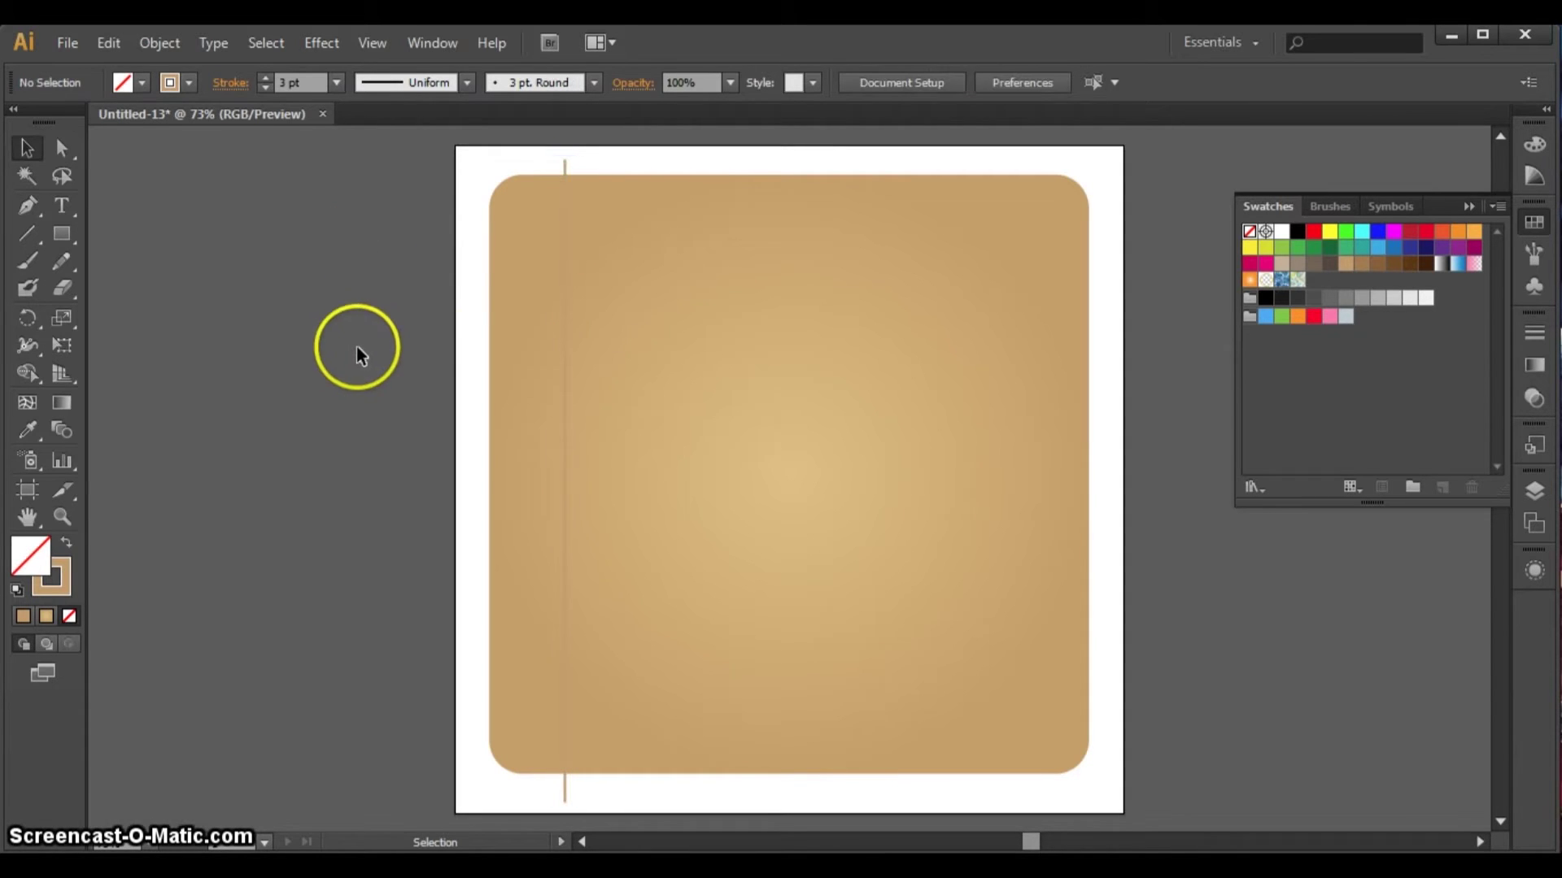
- Set the vertical line's blending mode to Screen and deselect it
click(565, 166)
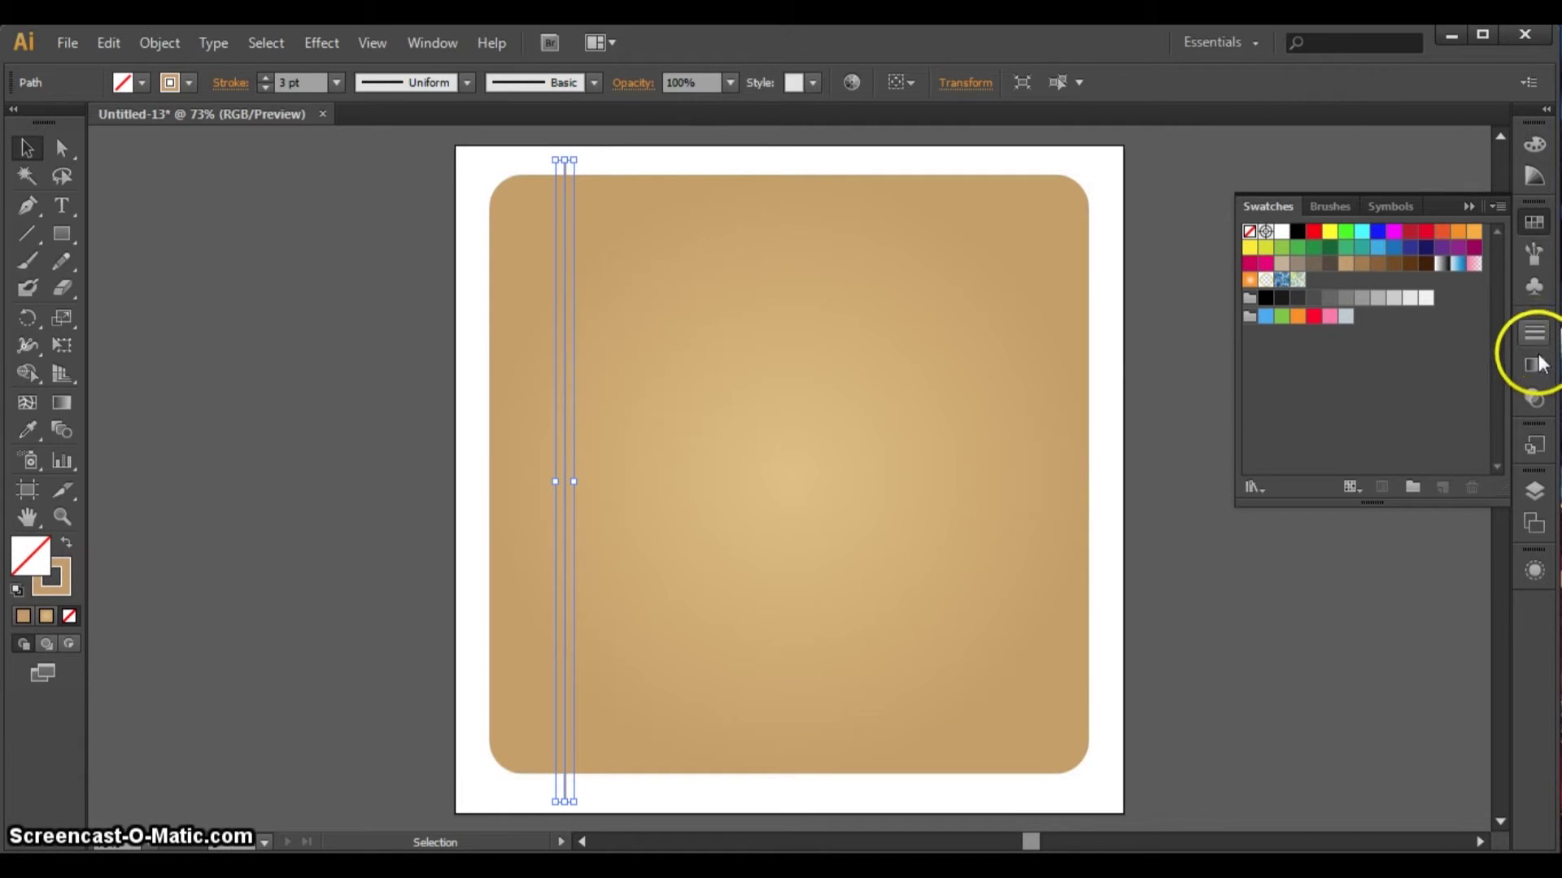
click(1536, 397)
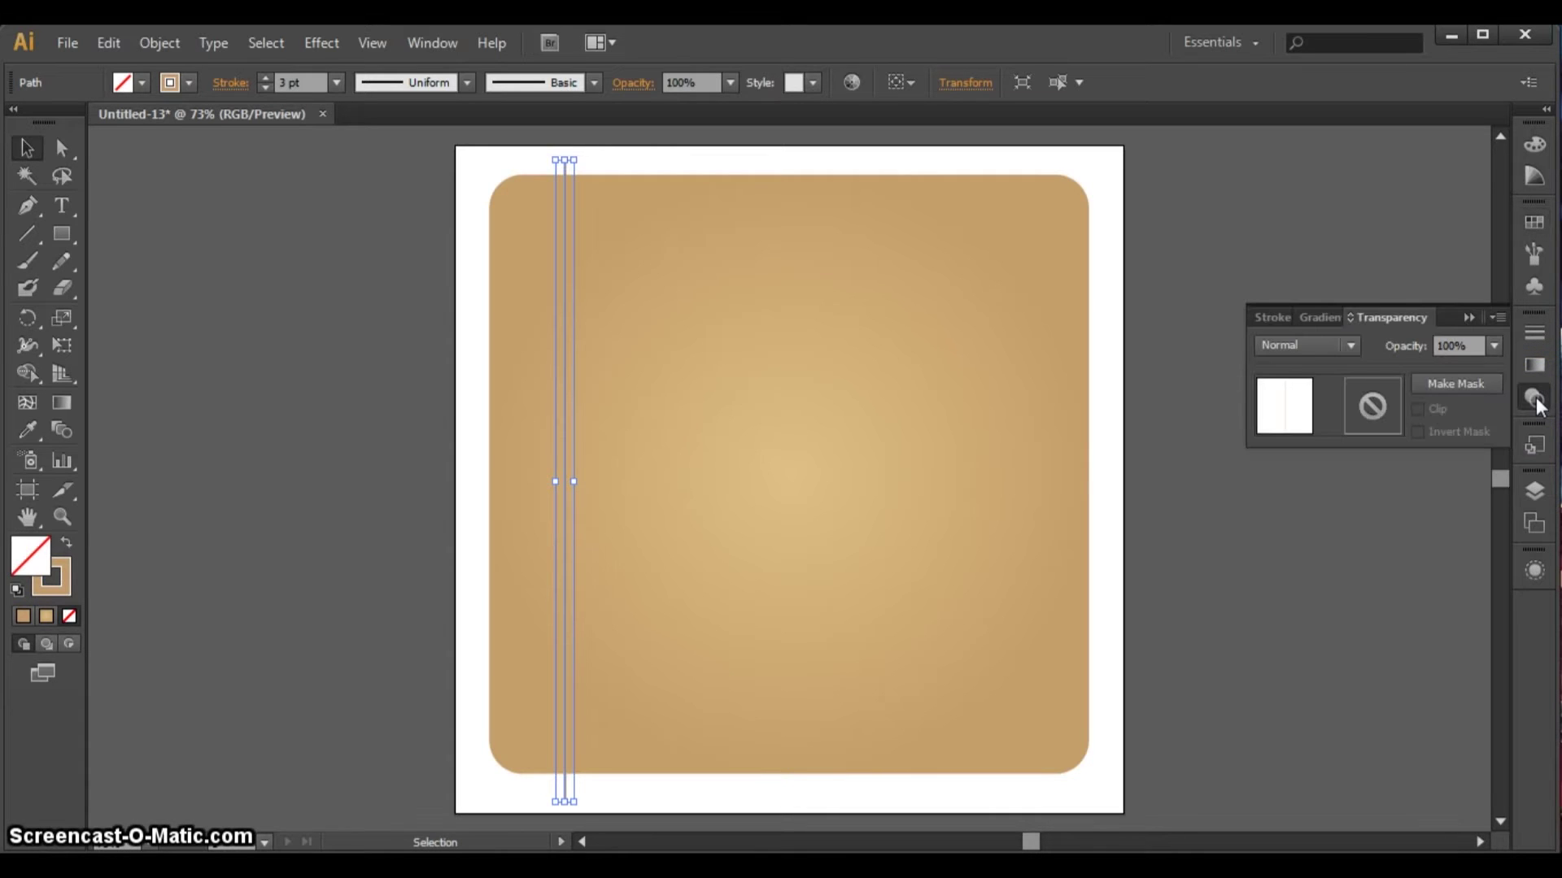
click(1349, 343)
click(1317, 508)
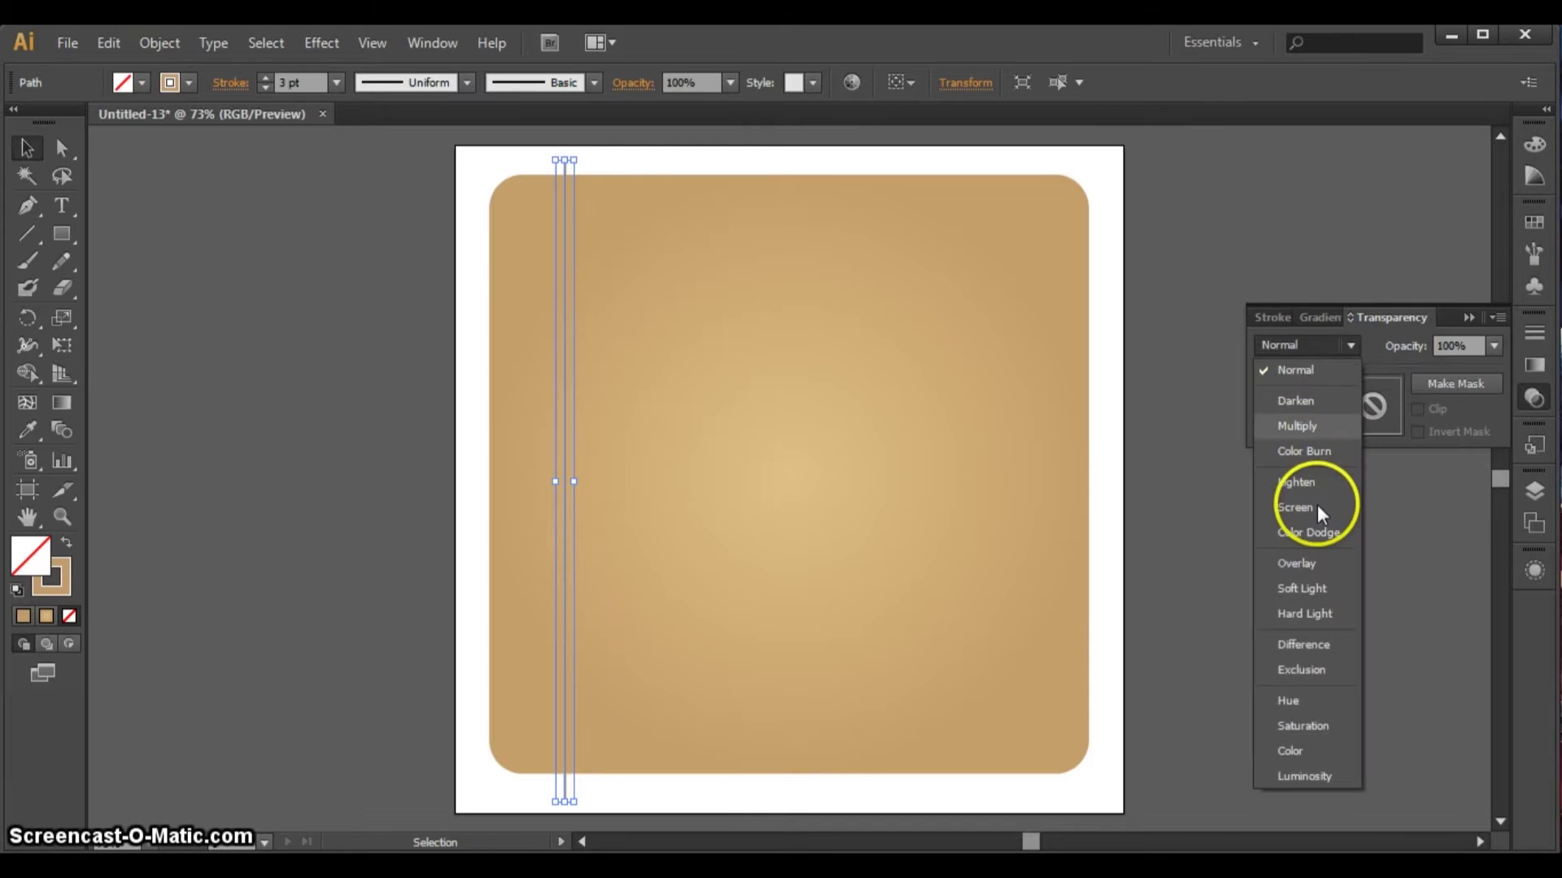
click(402, 335)
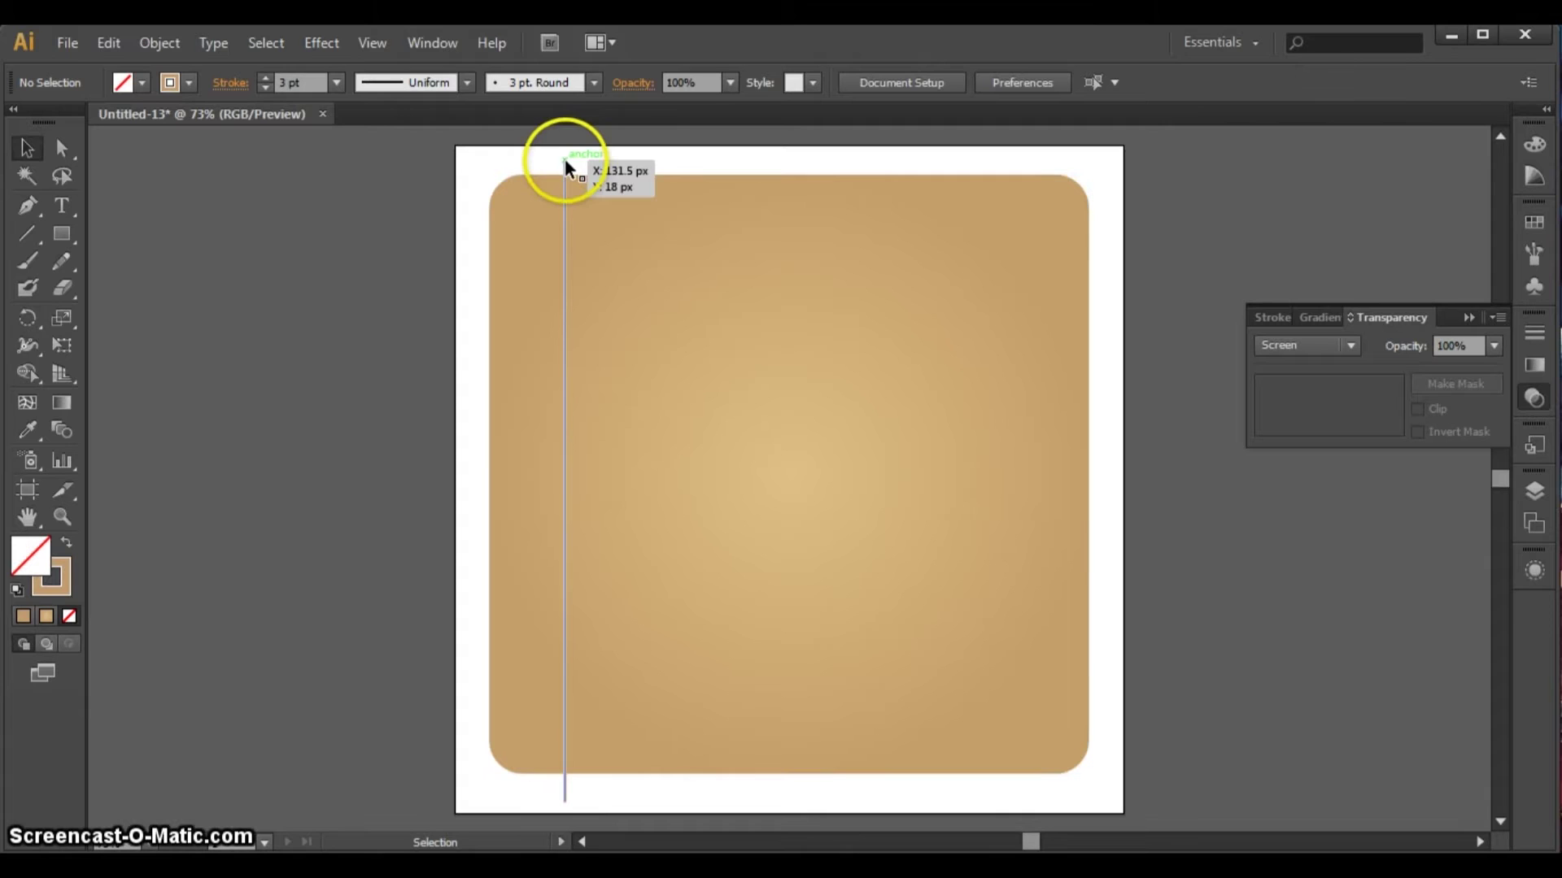
- Draw a second full-height vertical line just left of the first and nudge it closer to that line
click(25, 232)
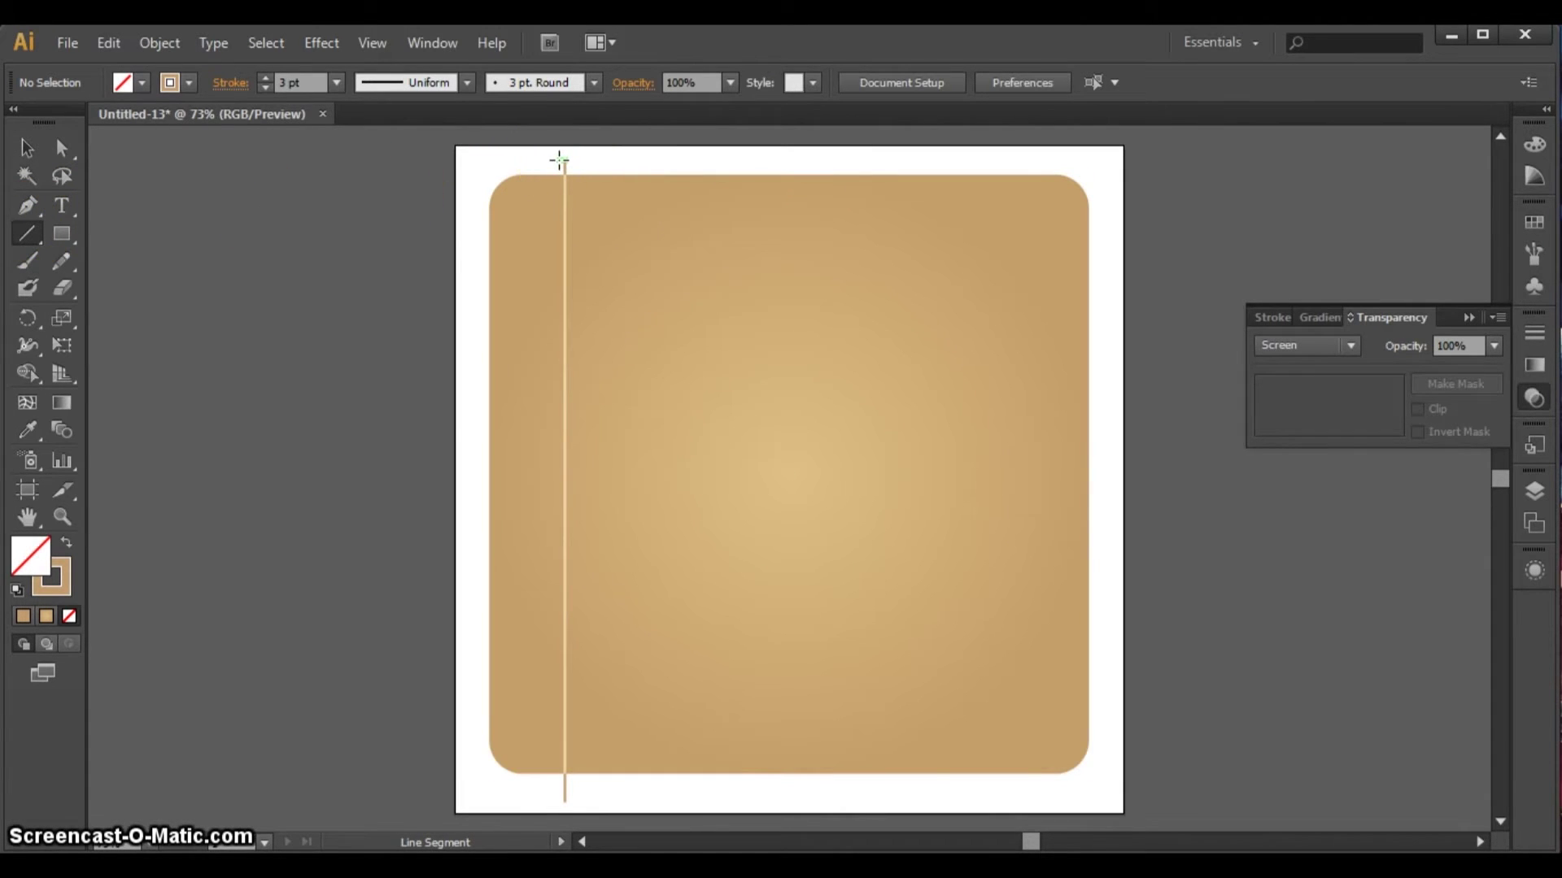
drag(558, 160, 548, 796)
click(35, 147)
shift+click(667, 408)
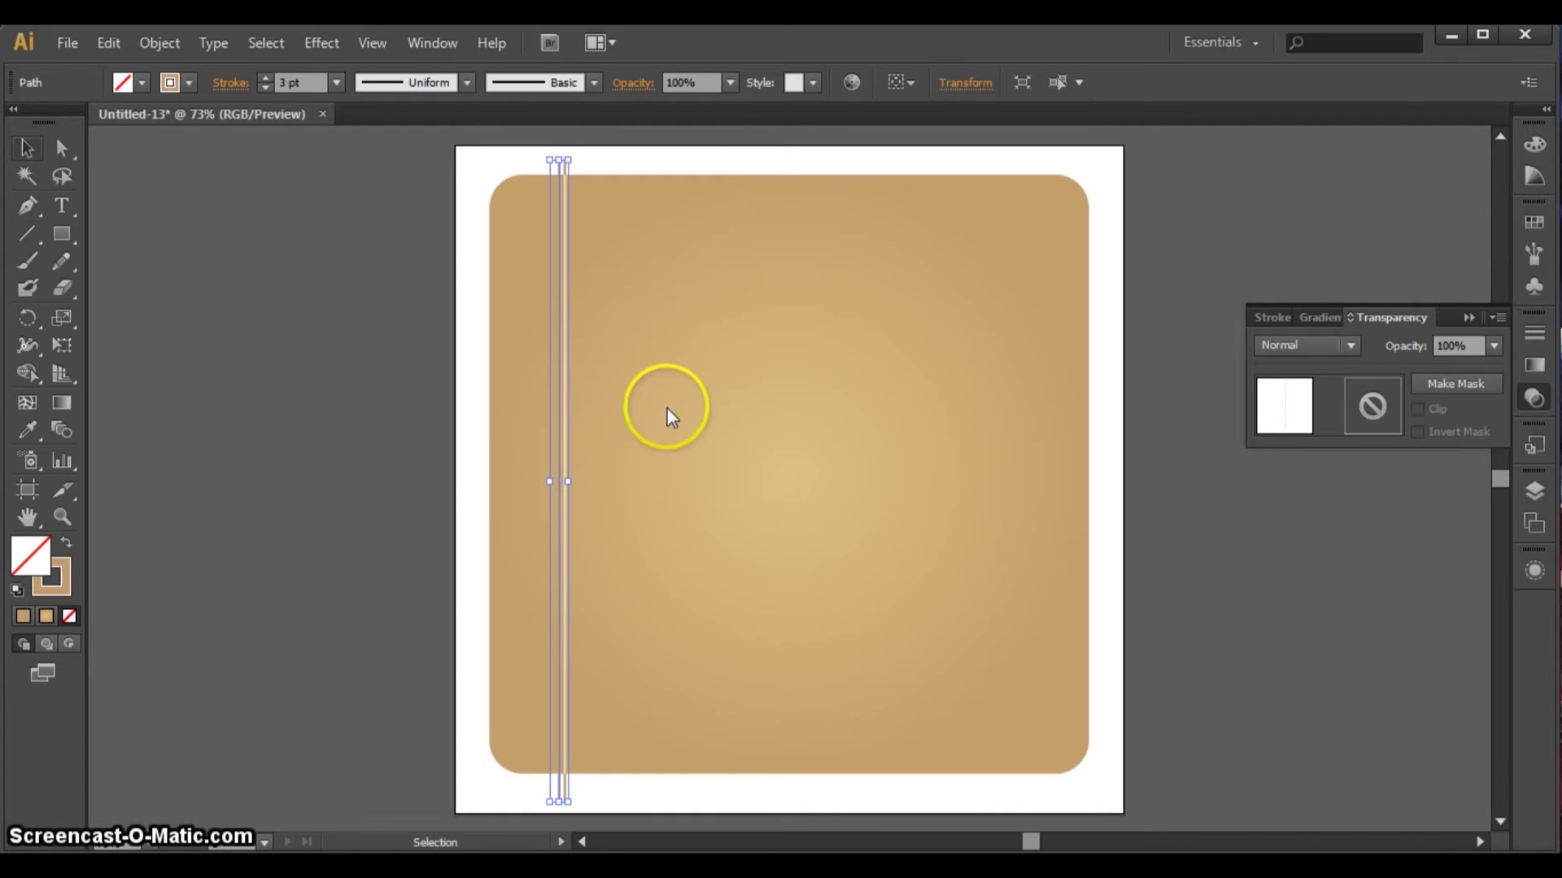
shift+click(575, 732)
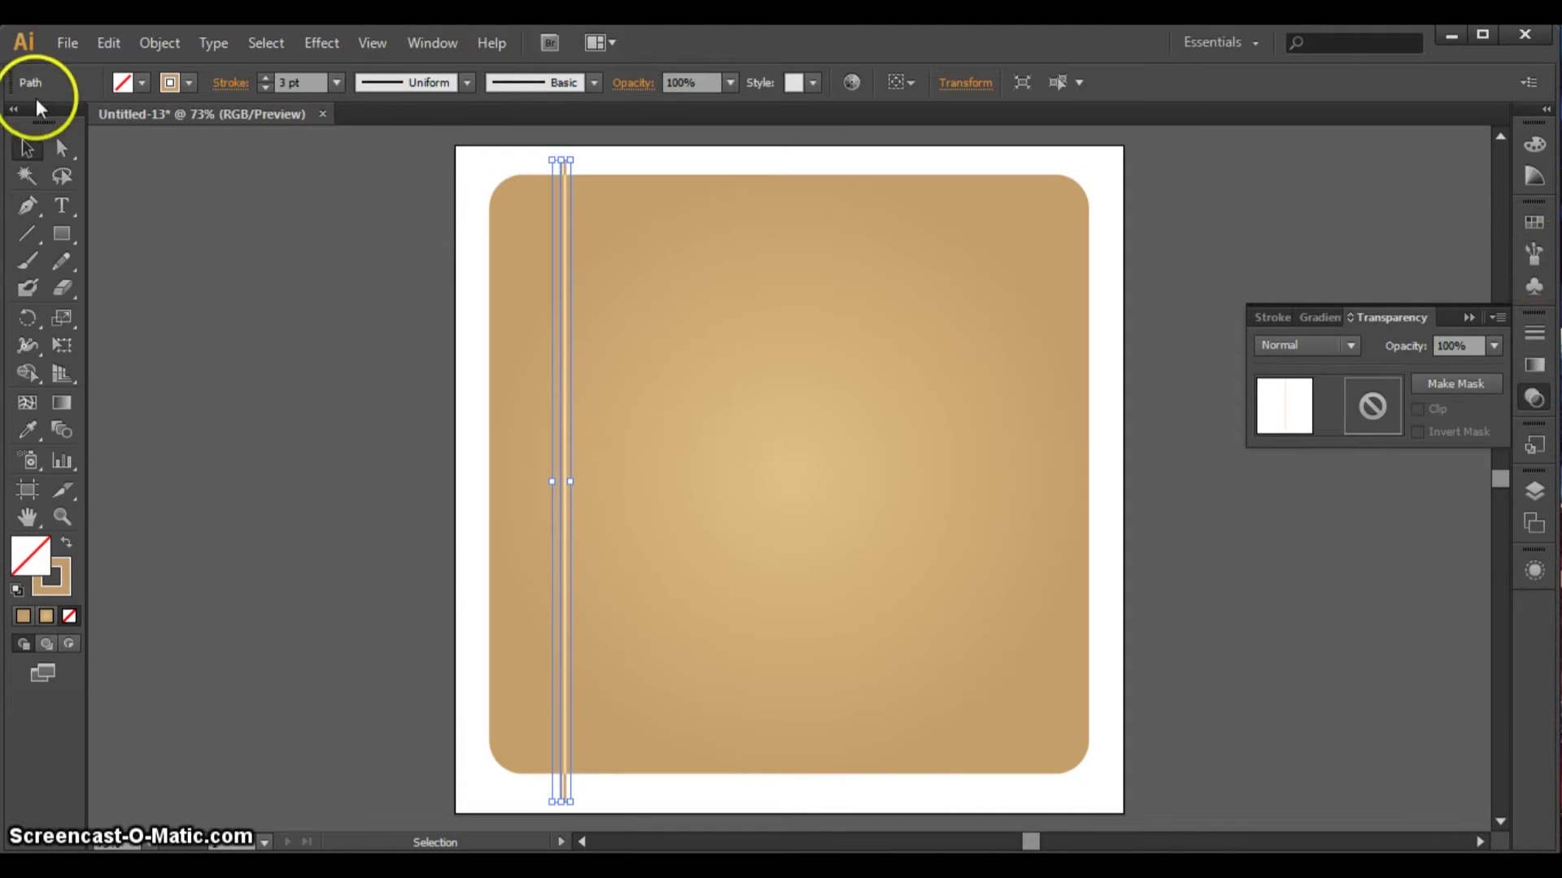
- Change the second line's stroke to the next darker brown swatch and set its blending mode to Multiply
click(189, 83)
click(189, 83)
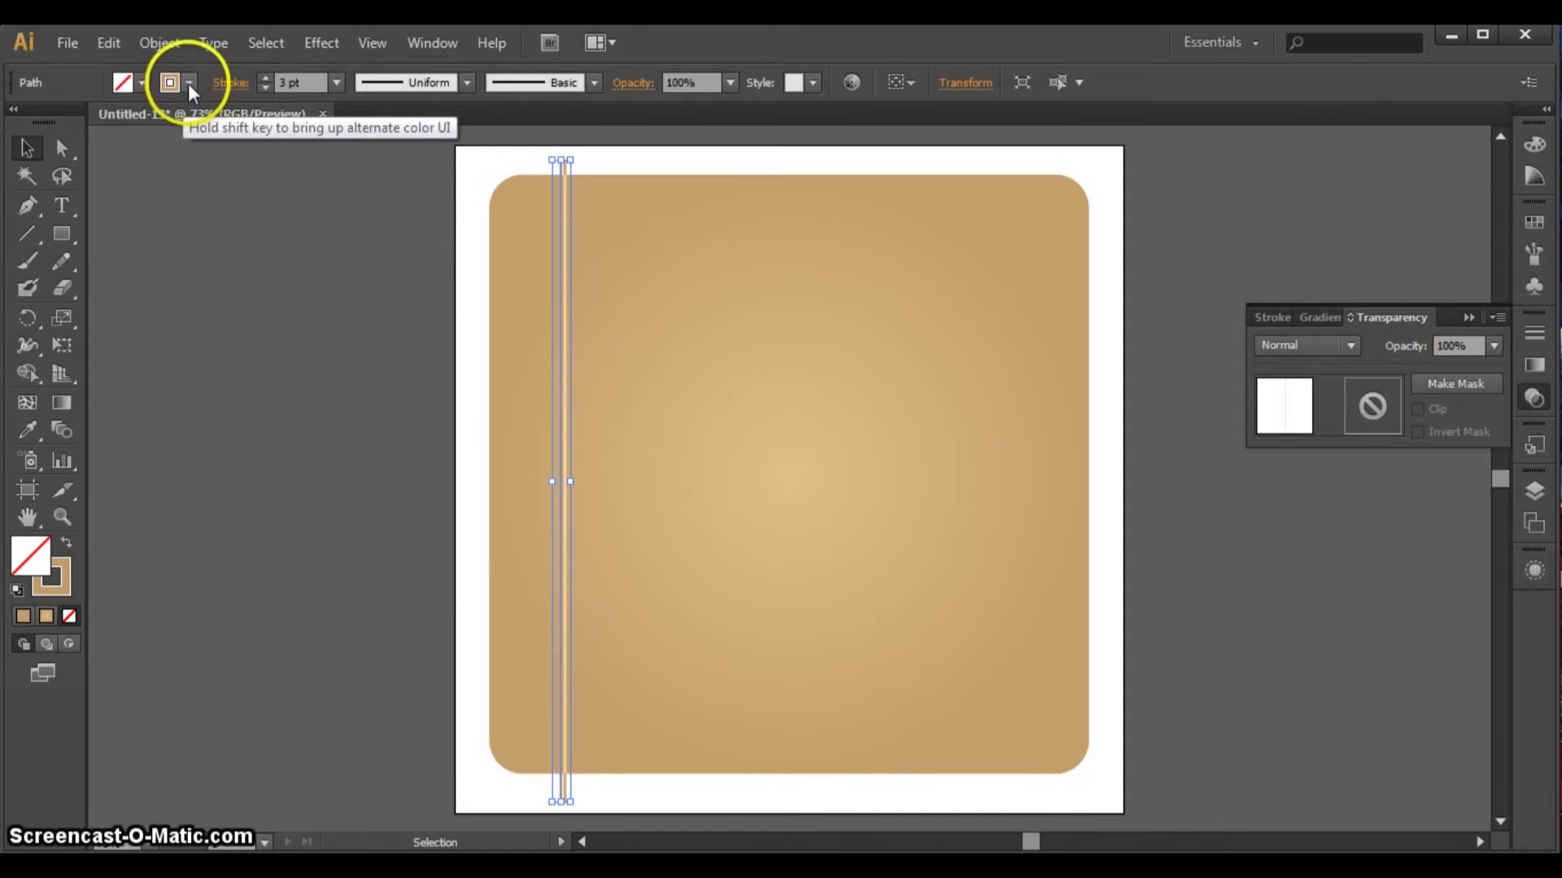
click(189, 83)
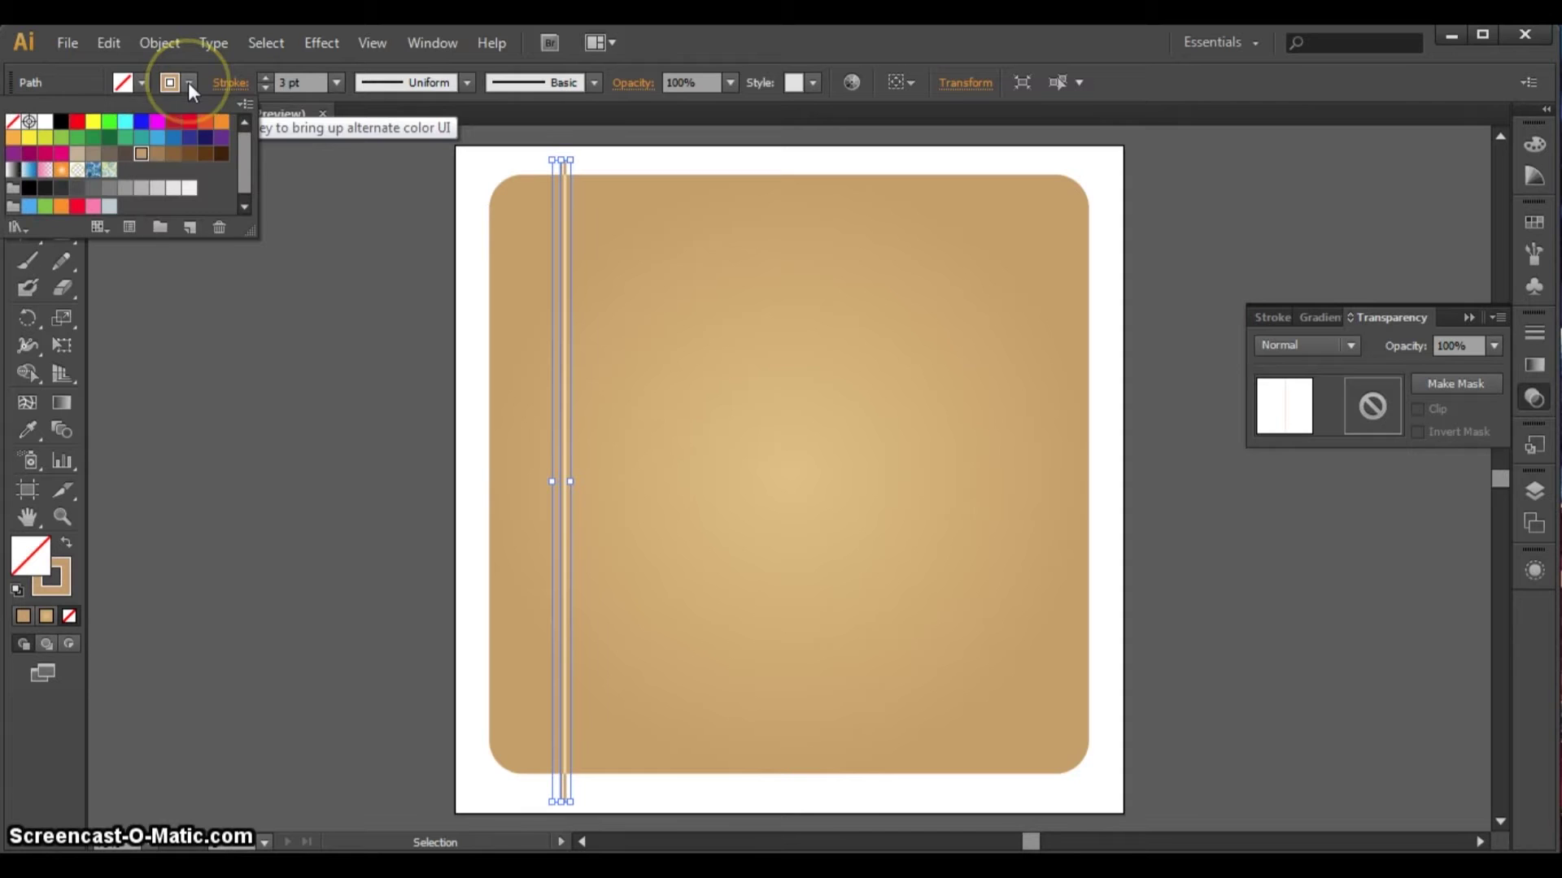
click(157, 153)
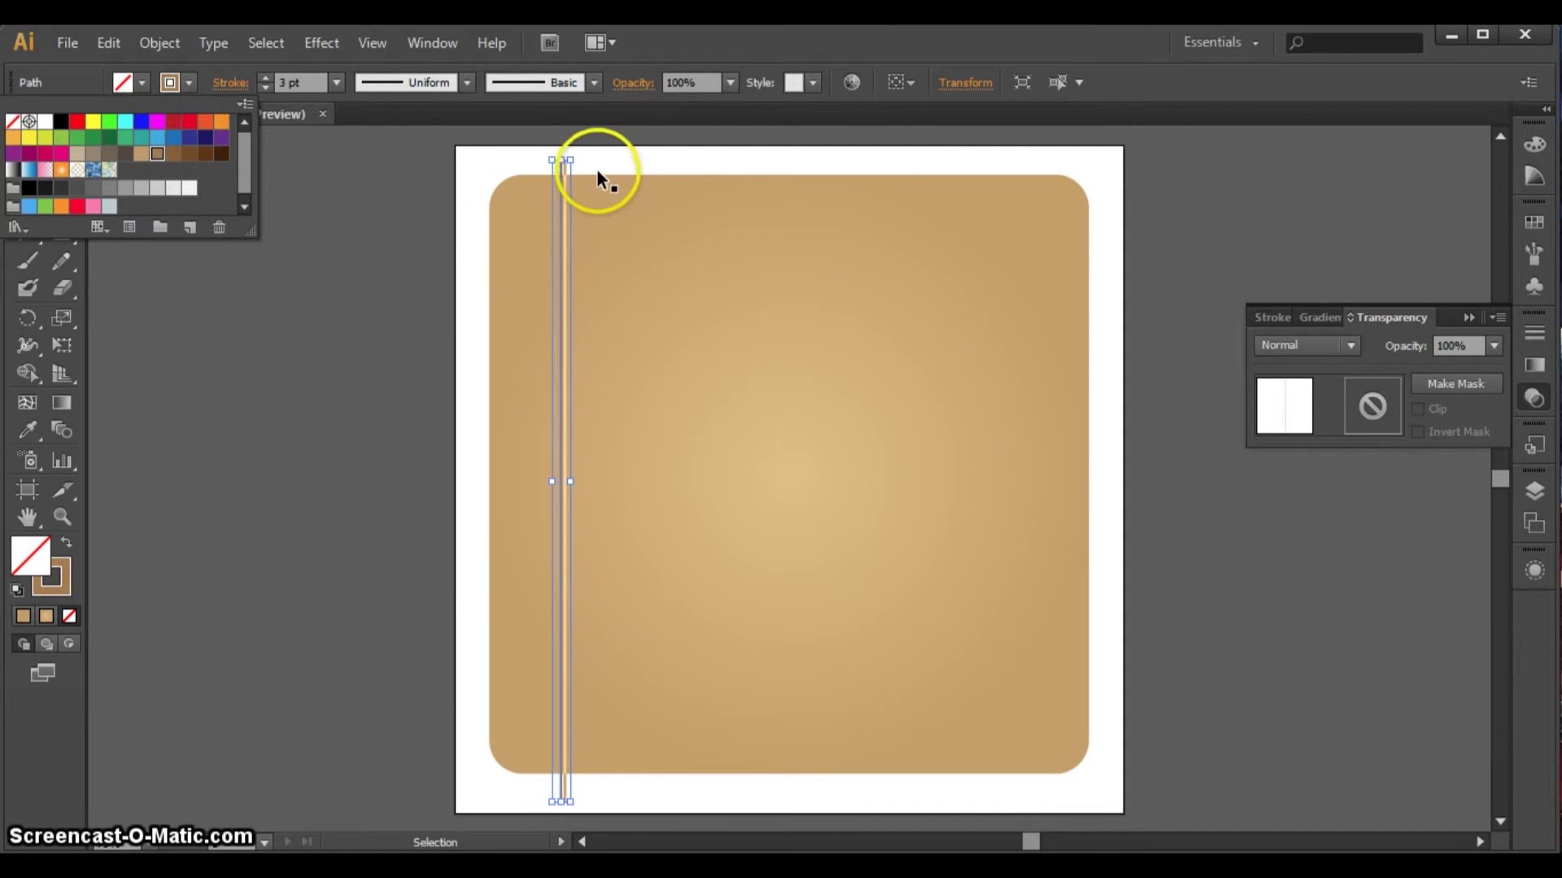
click(1349, 344)
click(1349, 344)
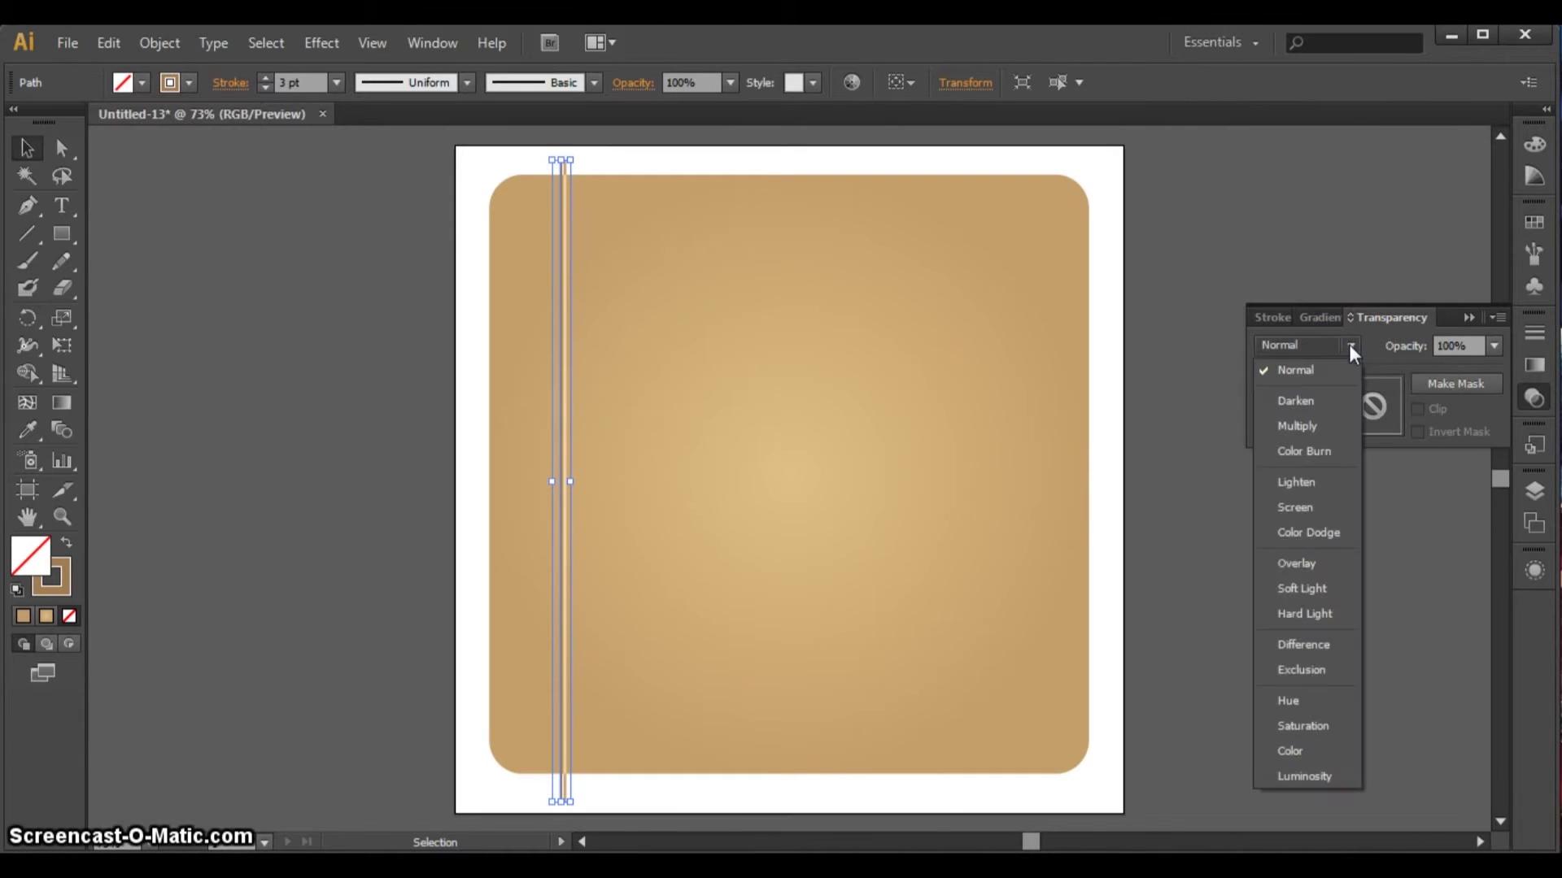
click(1319, 427)
shift+click(1117, 190)
click(1195, 213)
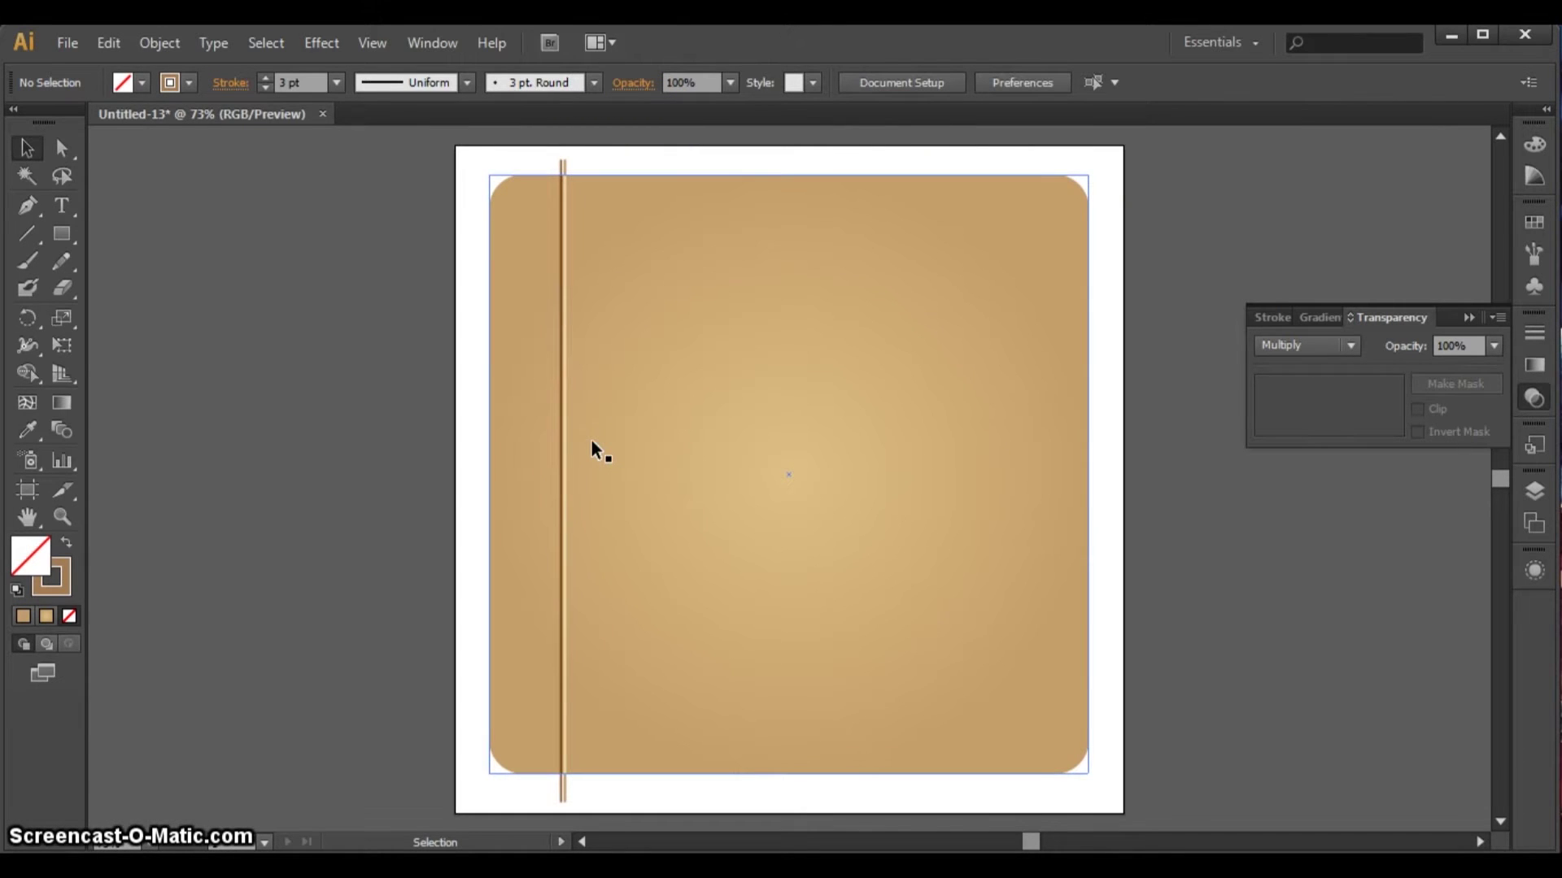
- Nudge the dark line slightly right so it sits directly against the light line
key(ctrl+plus)
key(ctrl+plus)
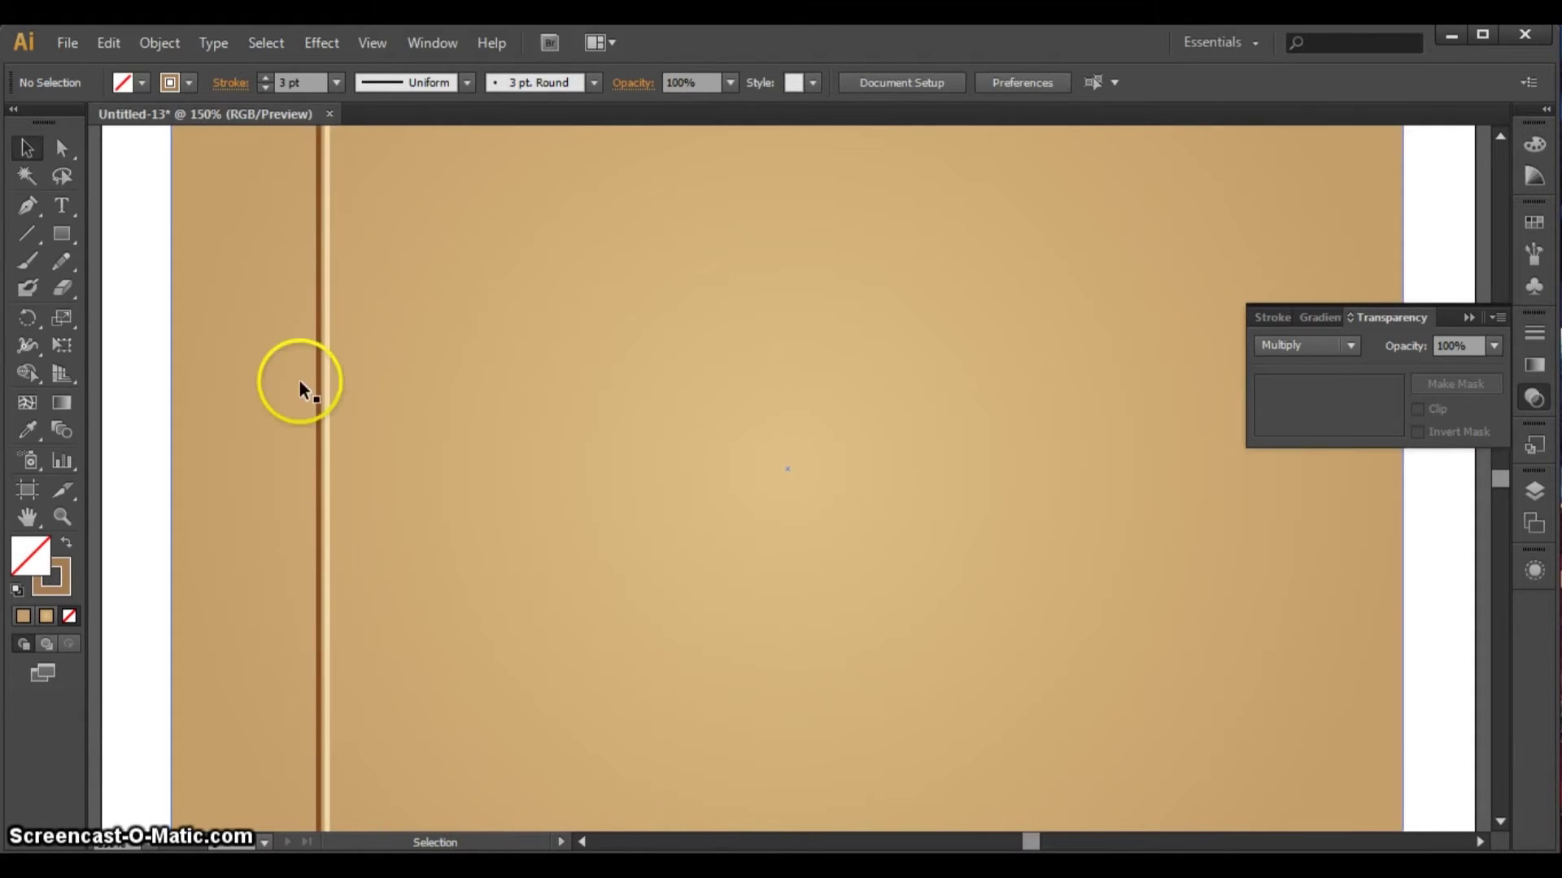
click(317, 390)
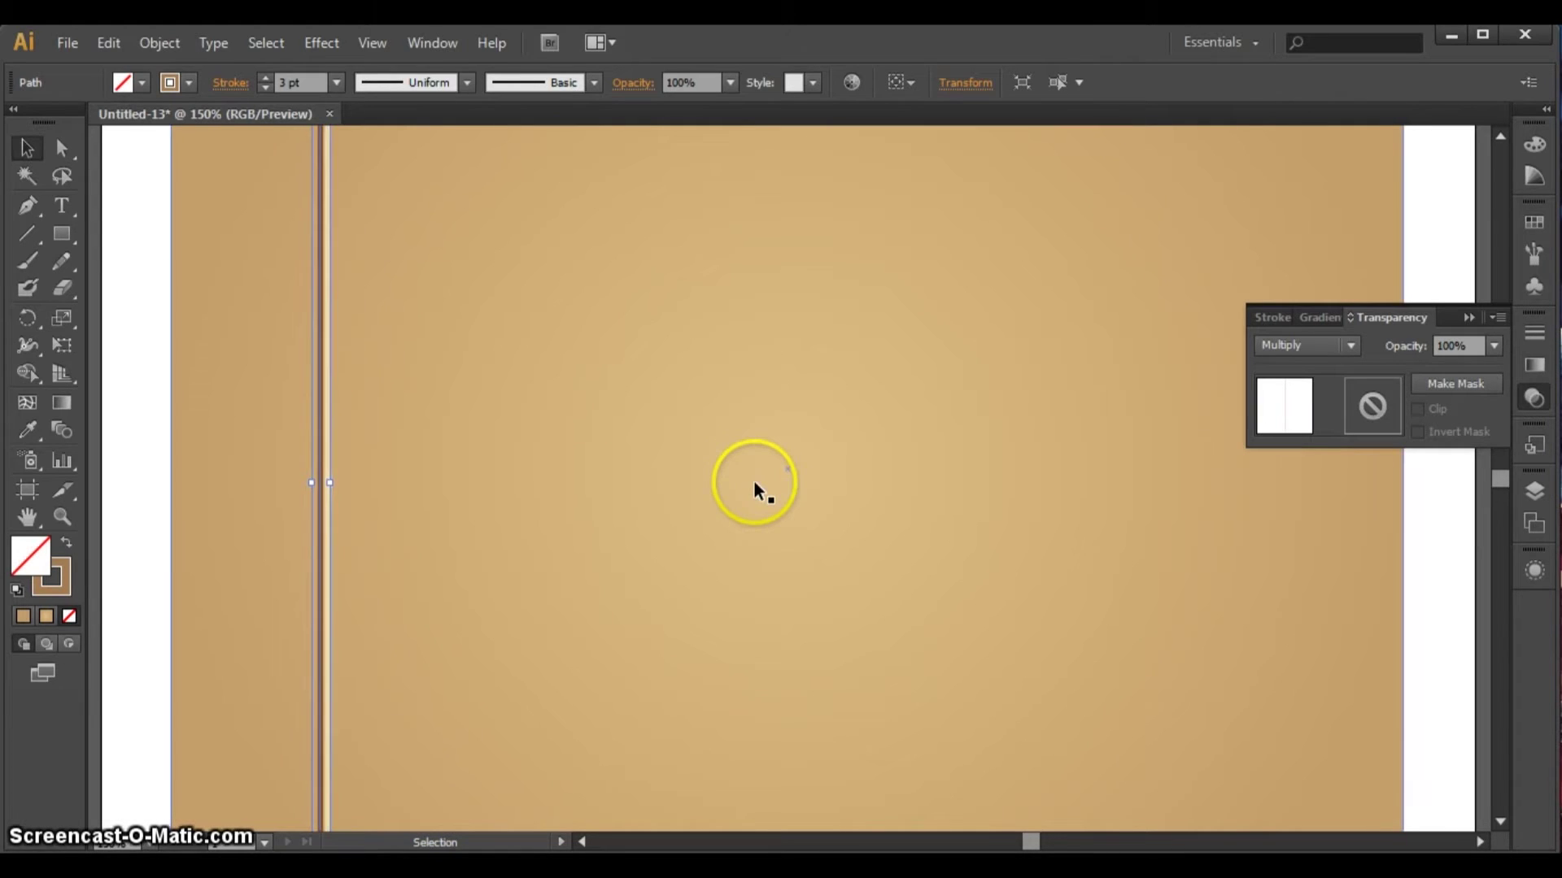
click(446, 377)
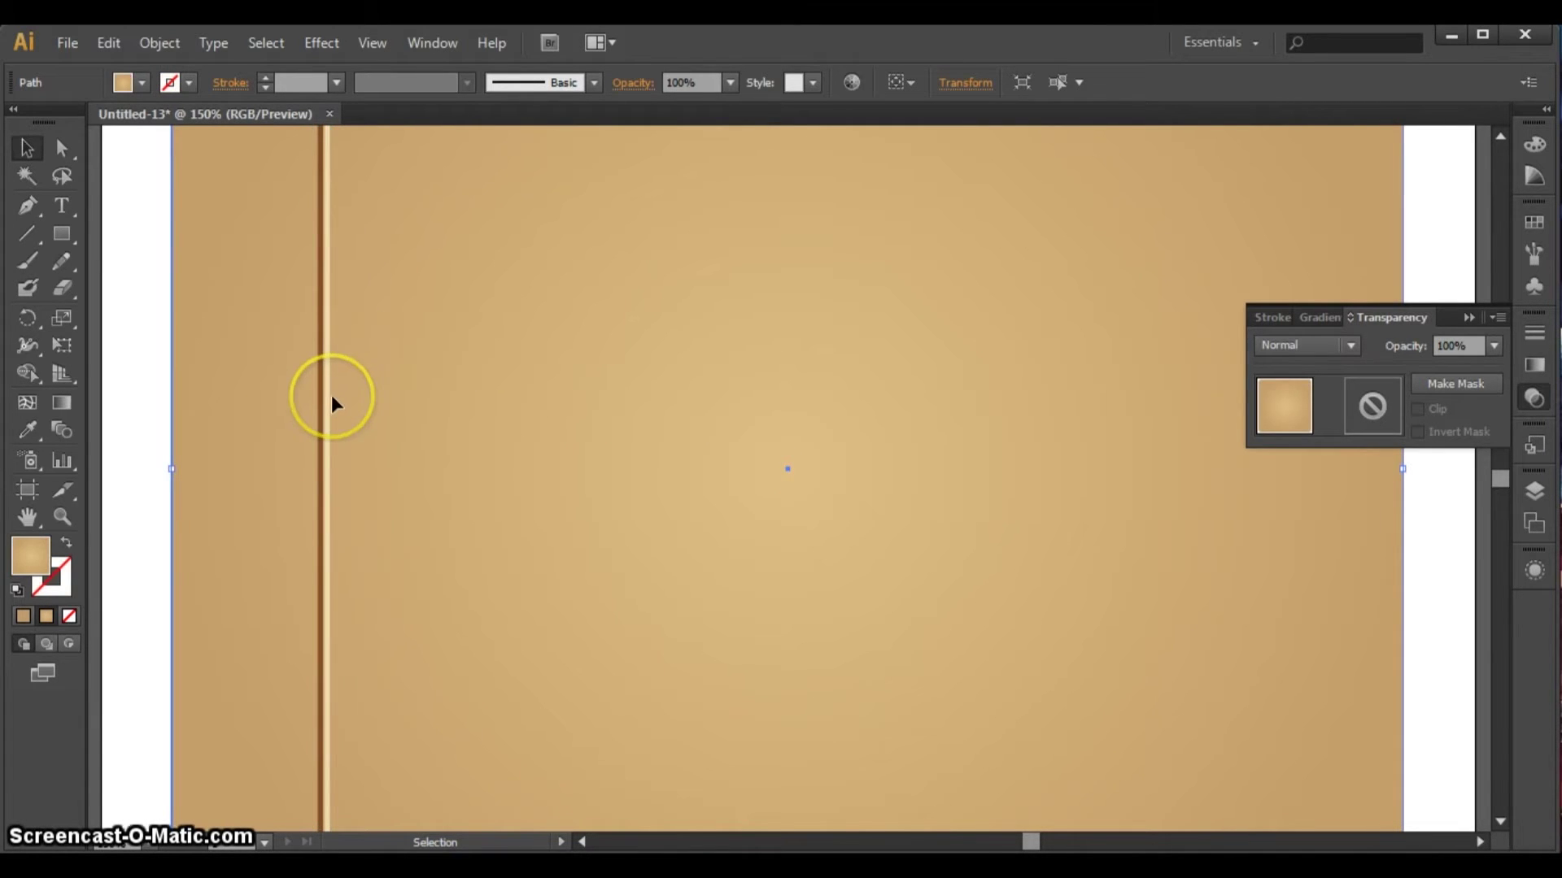
- Select the dark and light vertical lines together, without the square, and group them
key(ctrl+0)
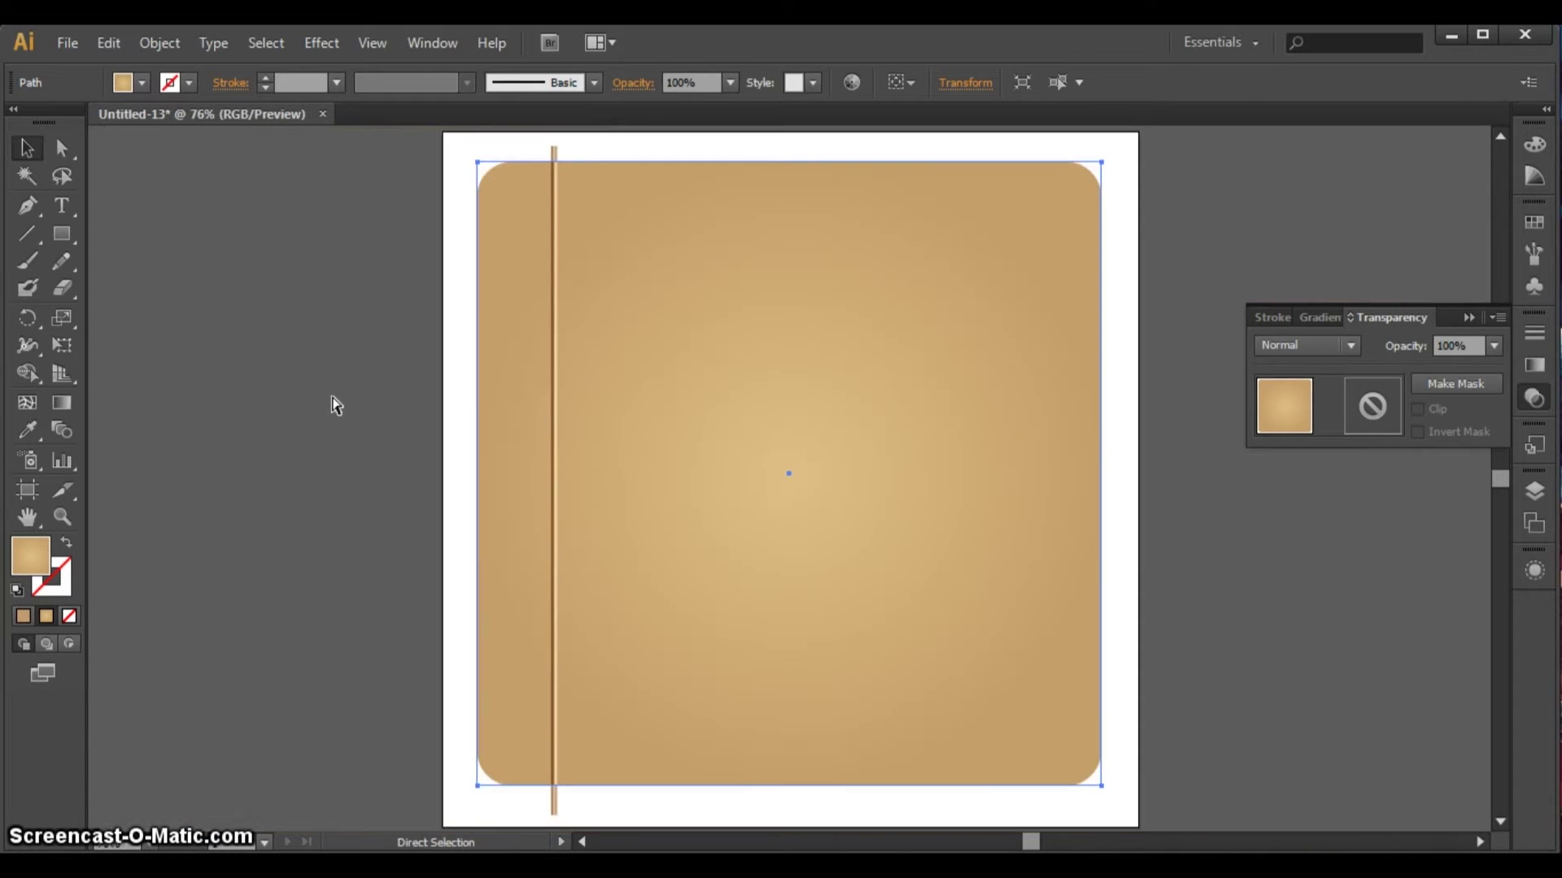
key(v)
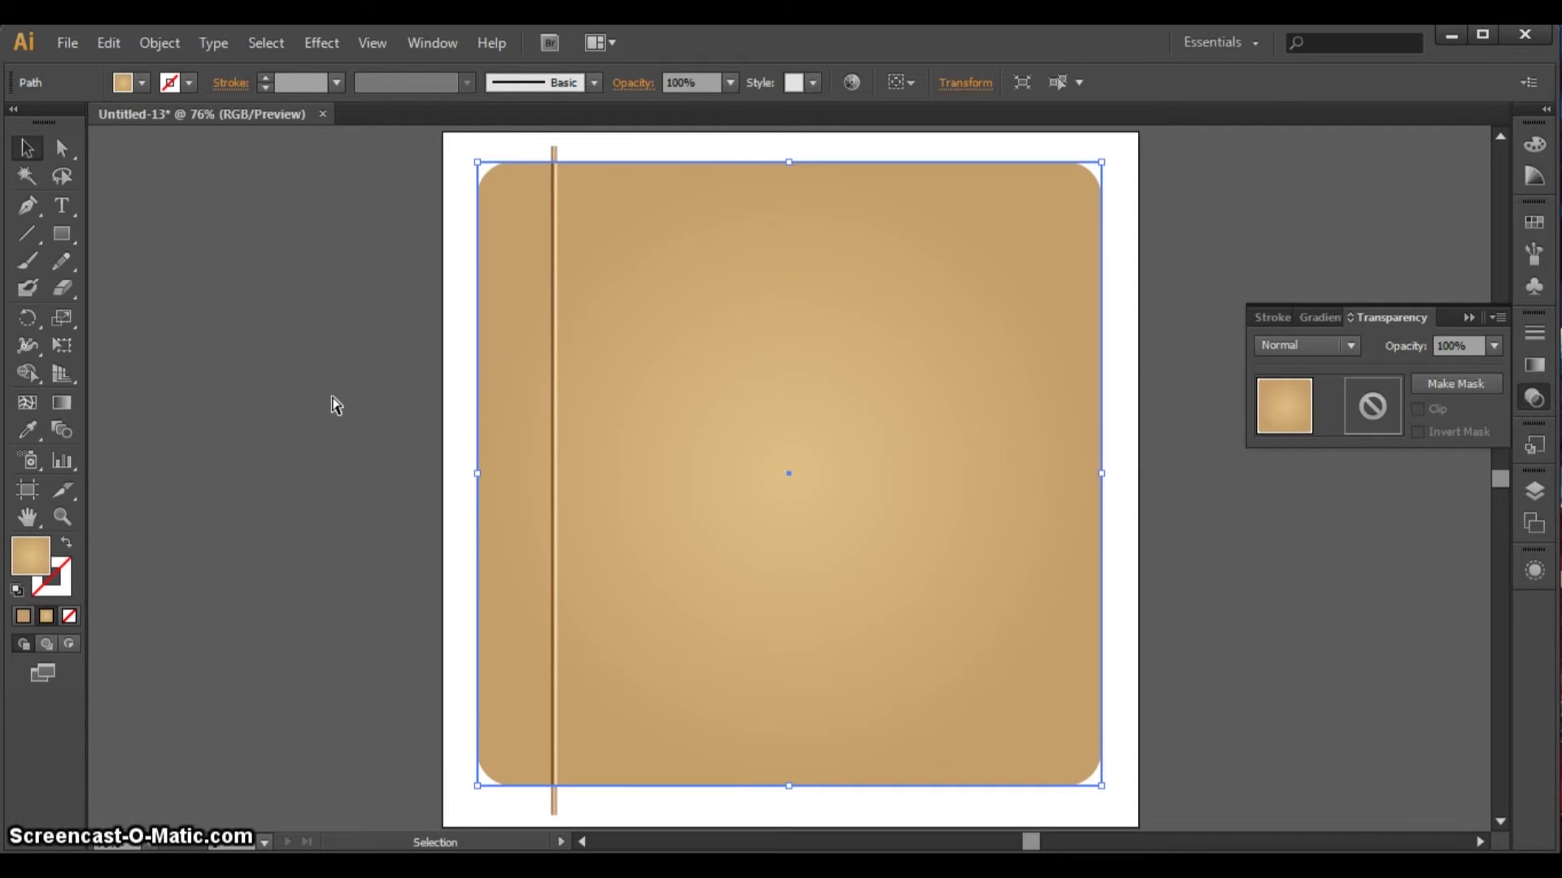
drag(495, 231, 597, 152)
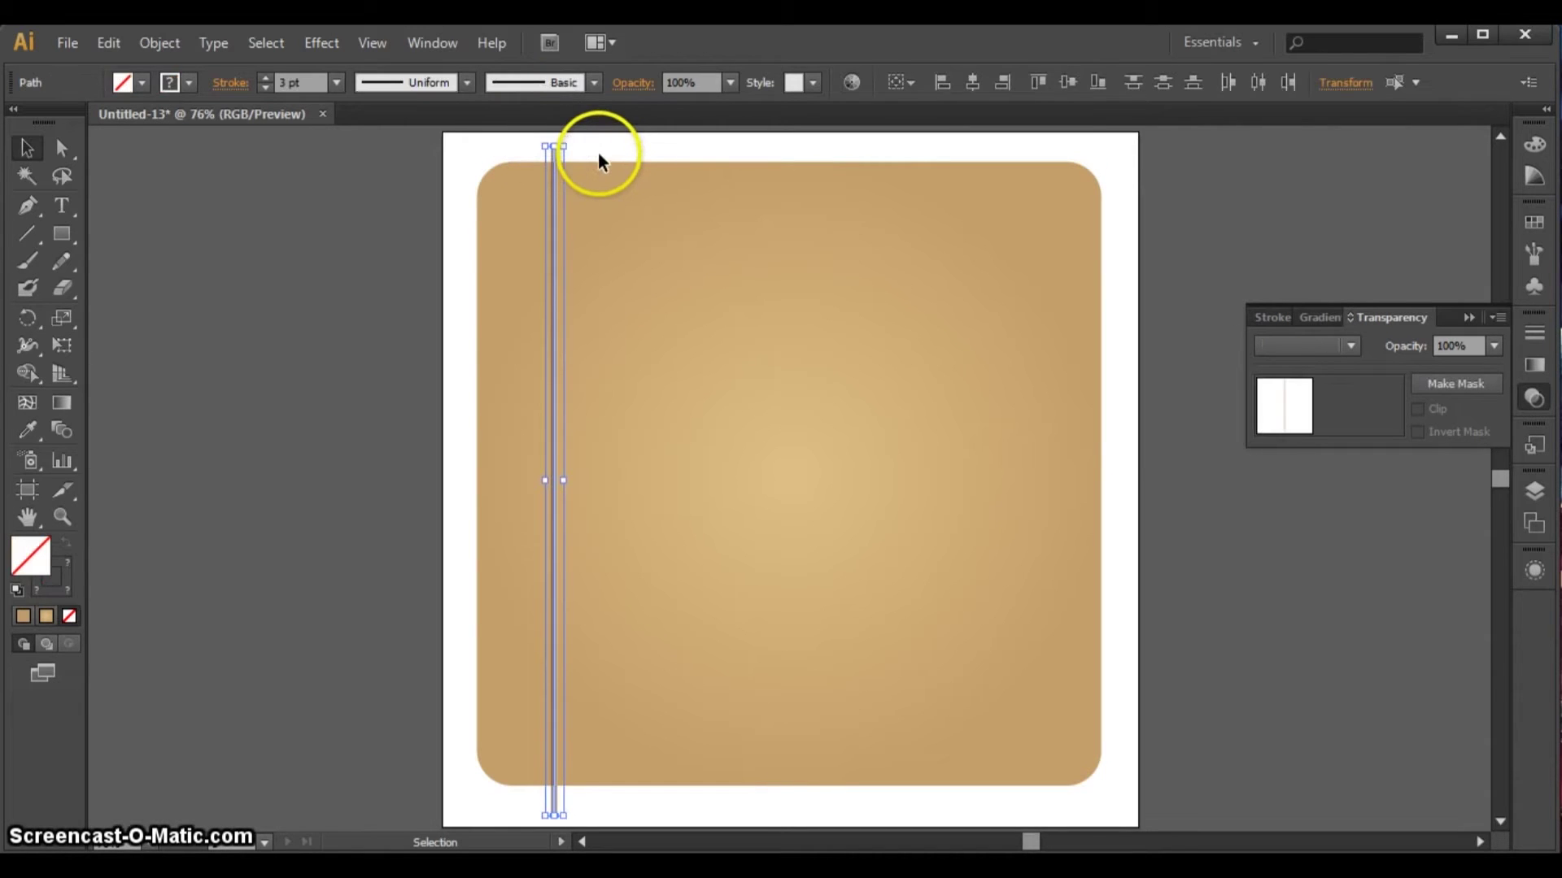
click(520, 143)
drag(514, 136, 595, 160)
click(166, 43)
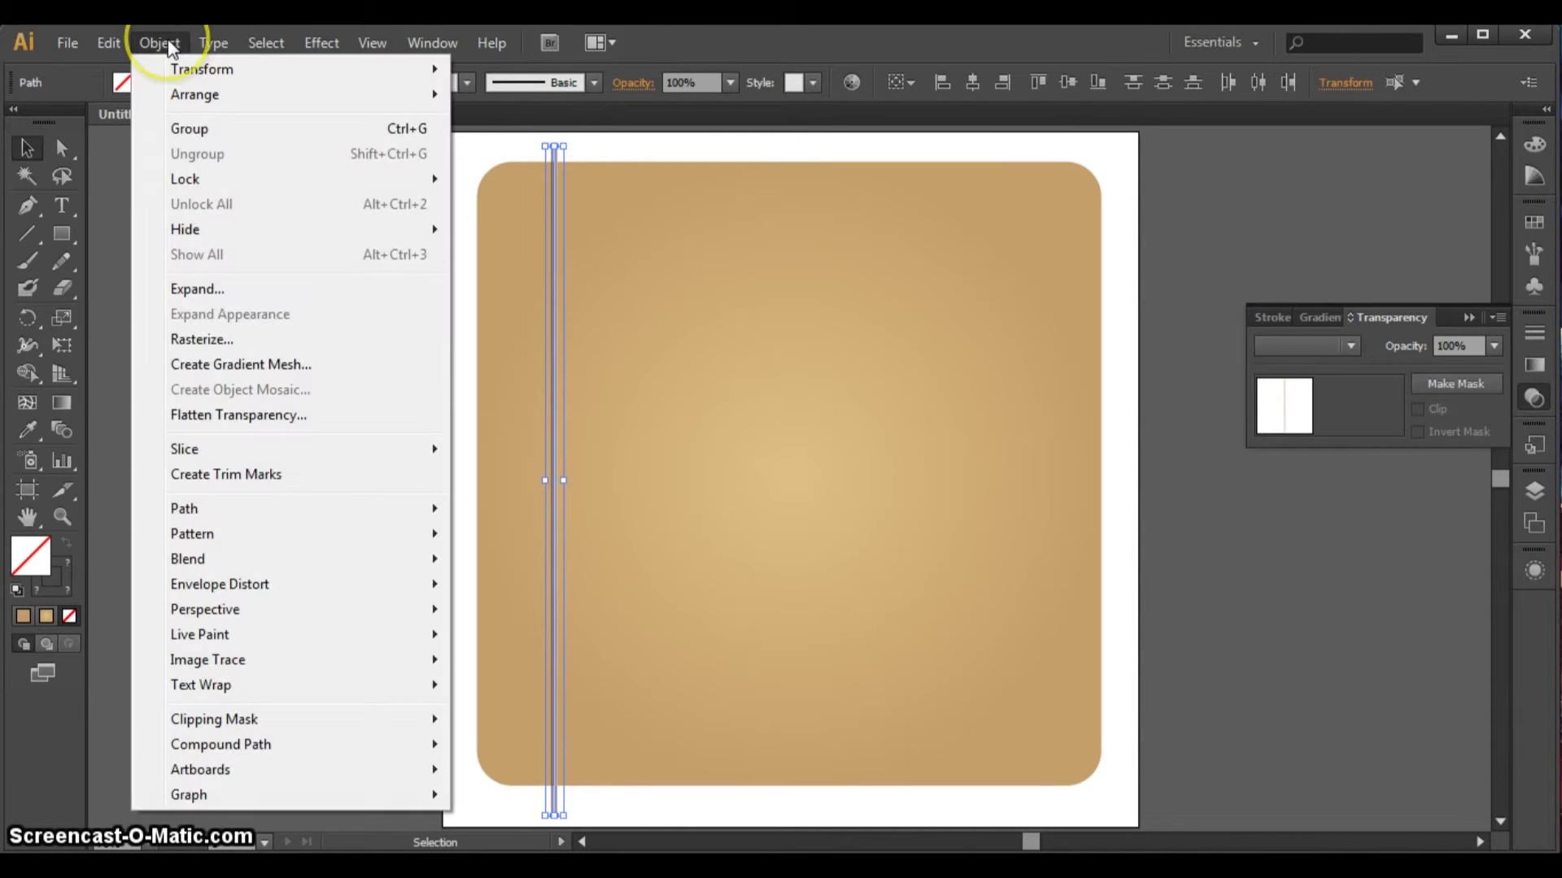
click(192, 129)
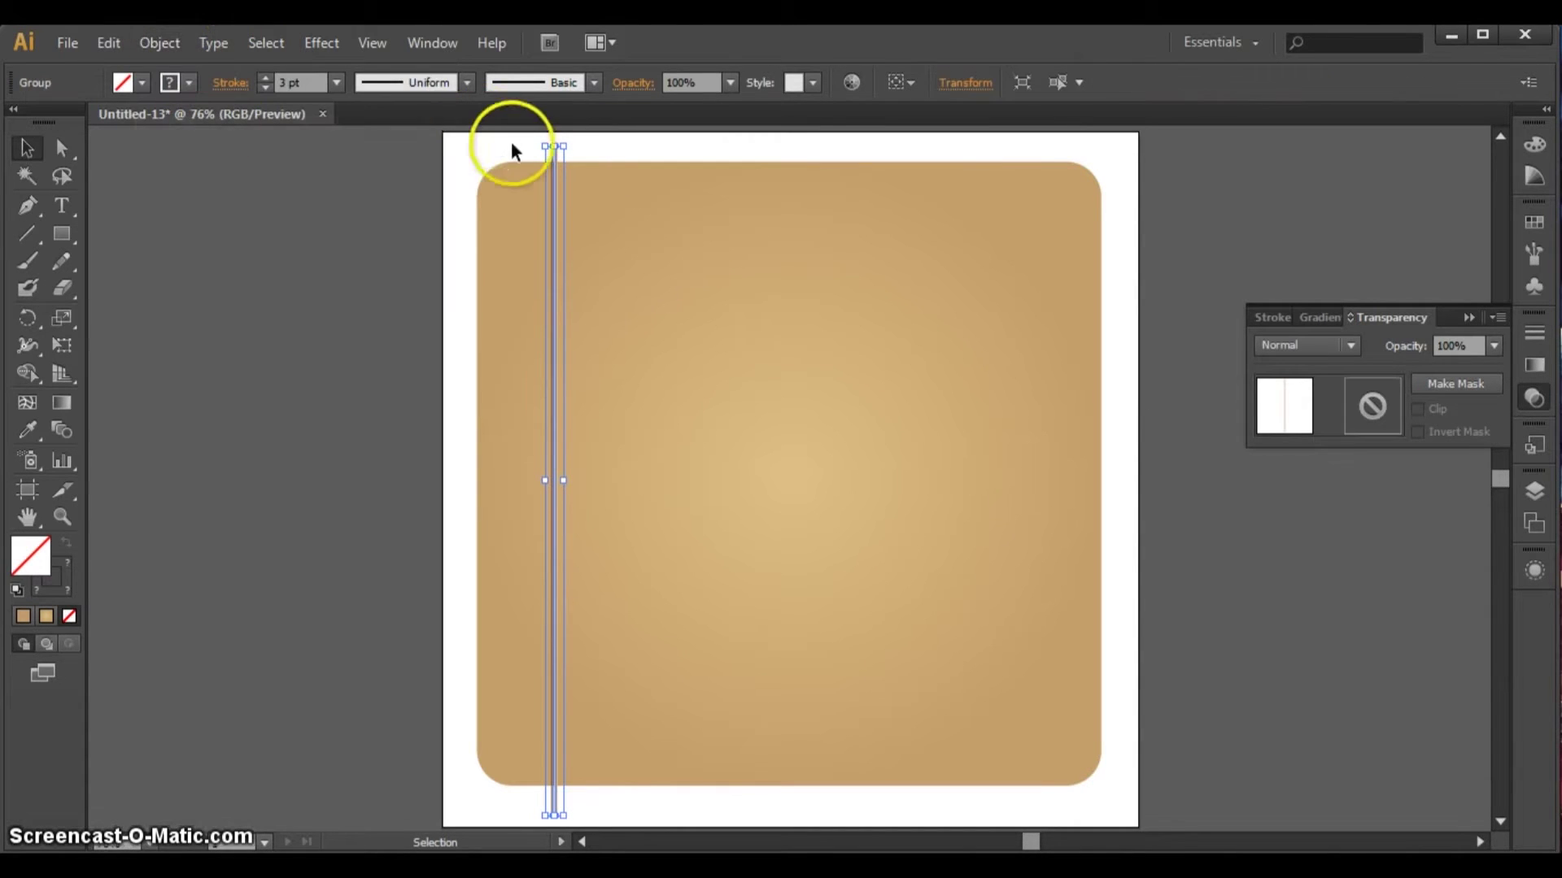
- Duplicate the grouped line pair and place the copy a short distance to its right at the same height
click(492, 149)
click(552, 154)
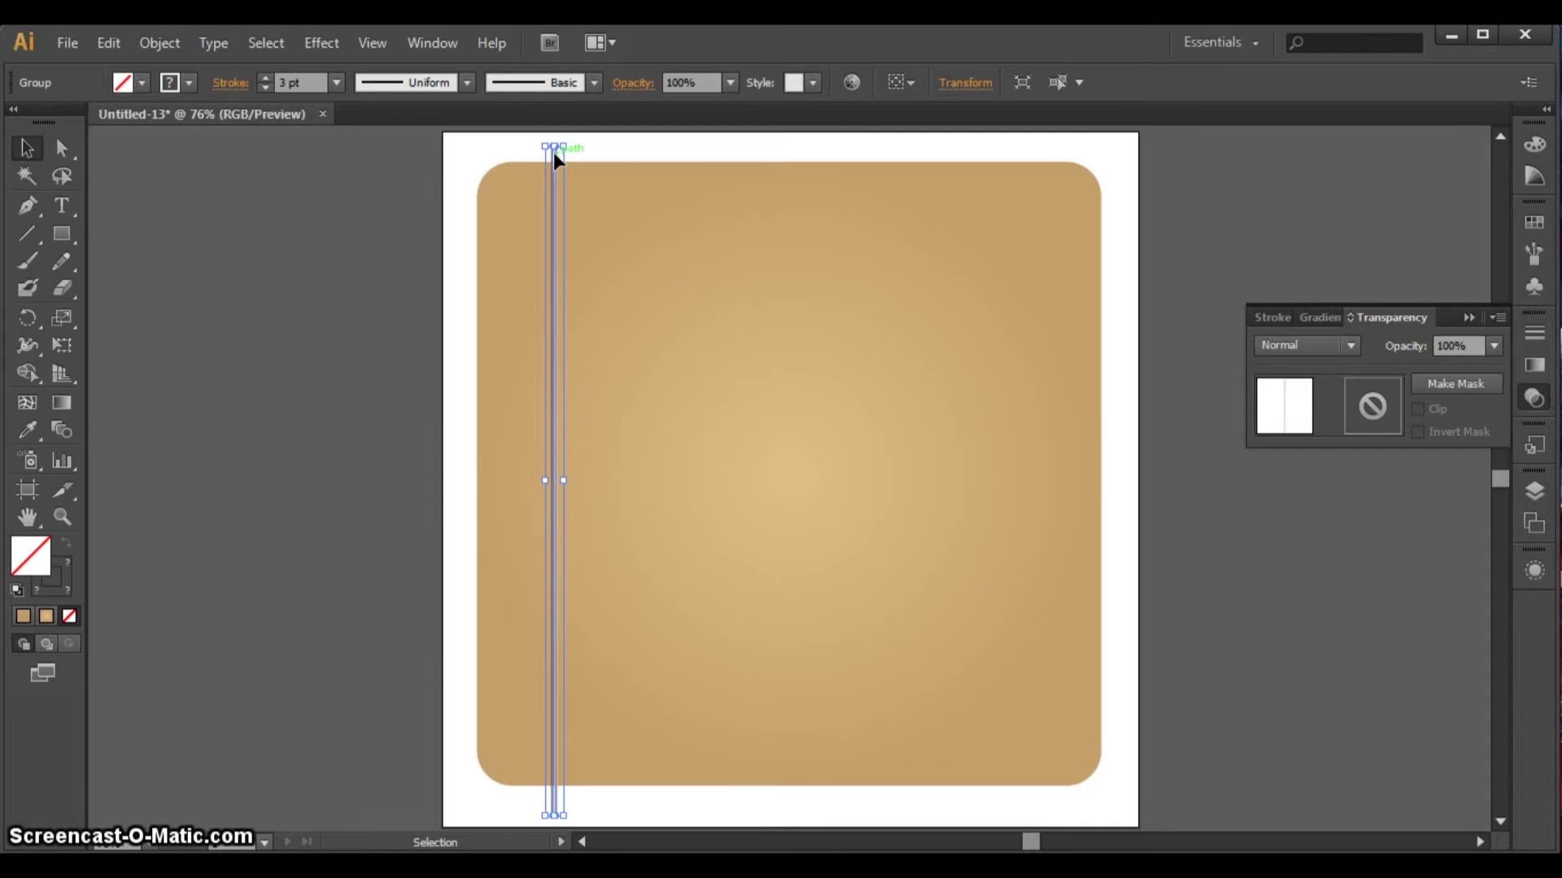
drag(556, 154, 642, 153)
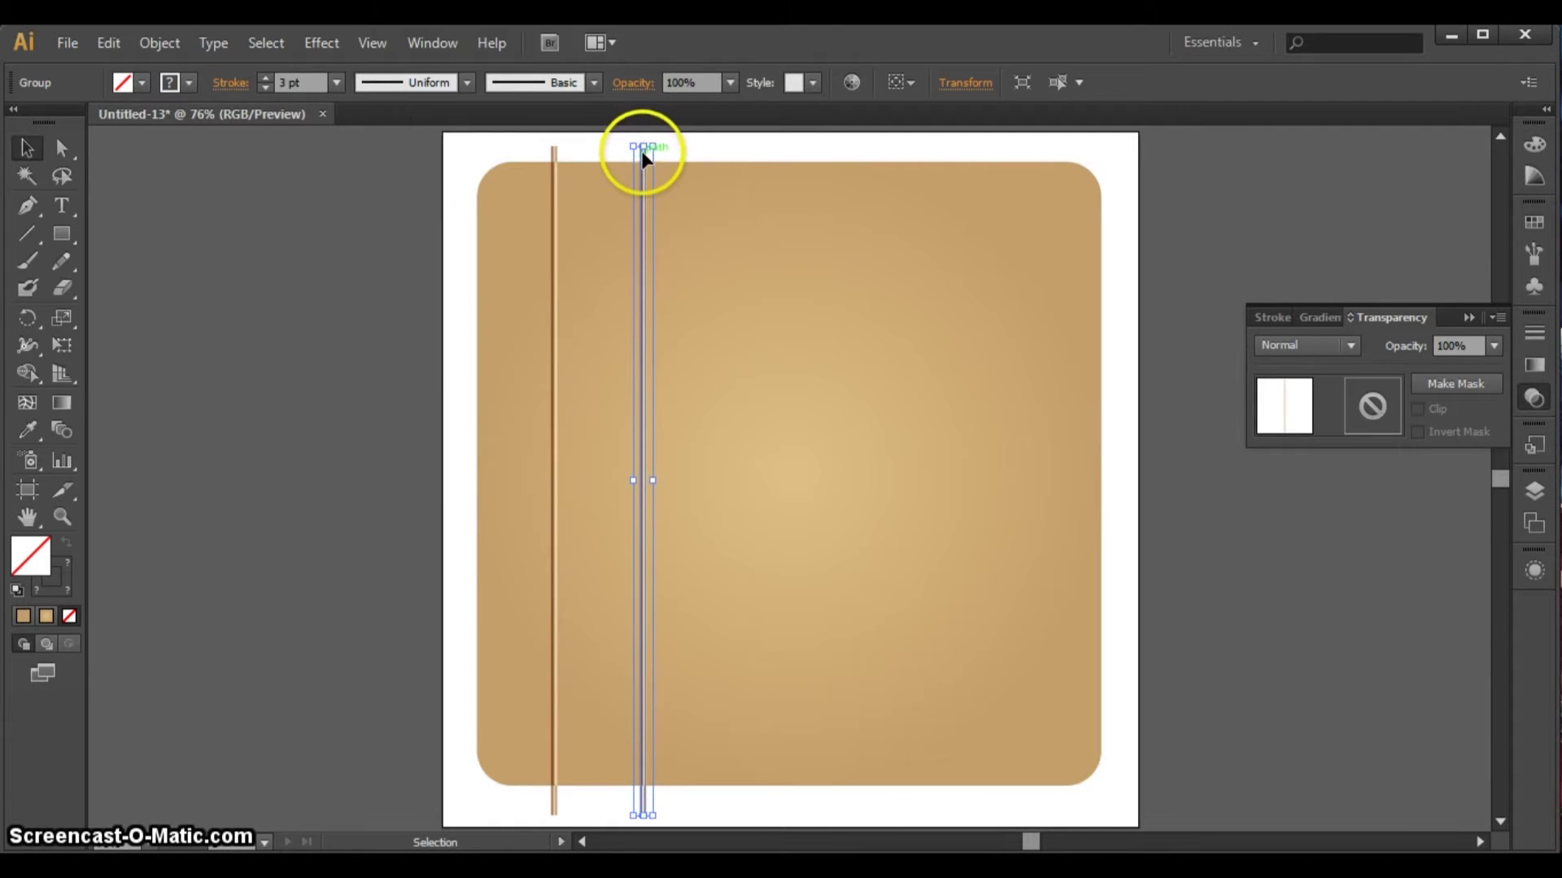
- Duplicate the grouped line pair across the tan square until there are six pairs, with the last near the square's right edge
drag(643, 153, 960, 160)
click(989, 149)
drag(954, 148, 1017, 157)
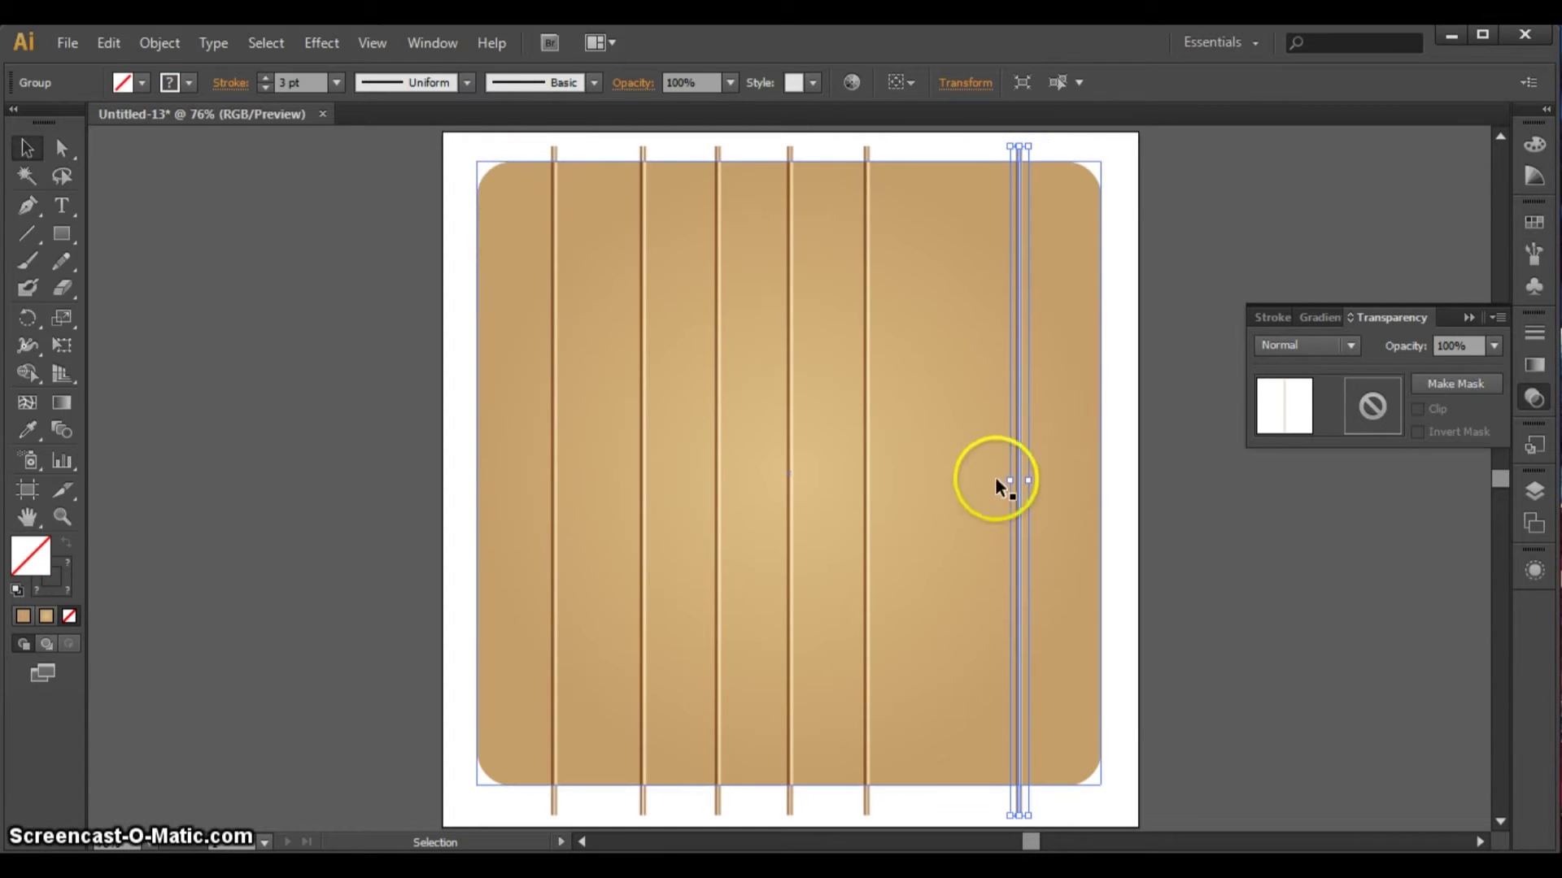
- Select all six line pairs without the square, distribute them evenly by their horizontal centres, and deselect them
click(521, 131)
drag(483, 140, 1050, 158)
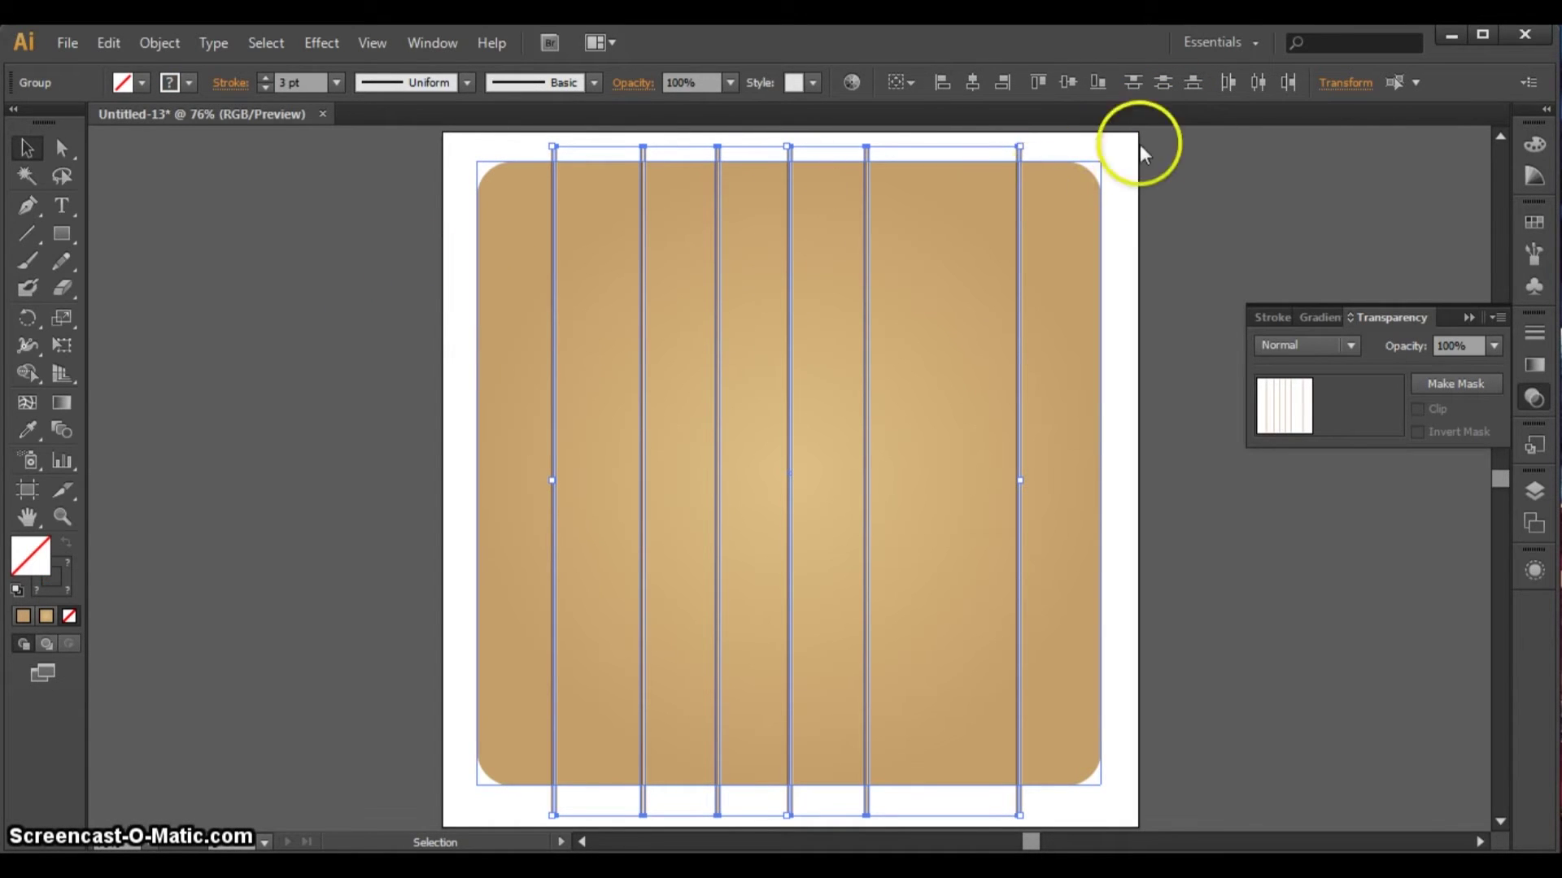
click(1256, 81)
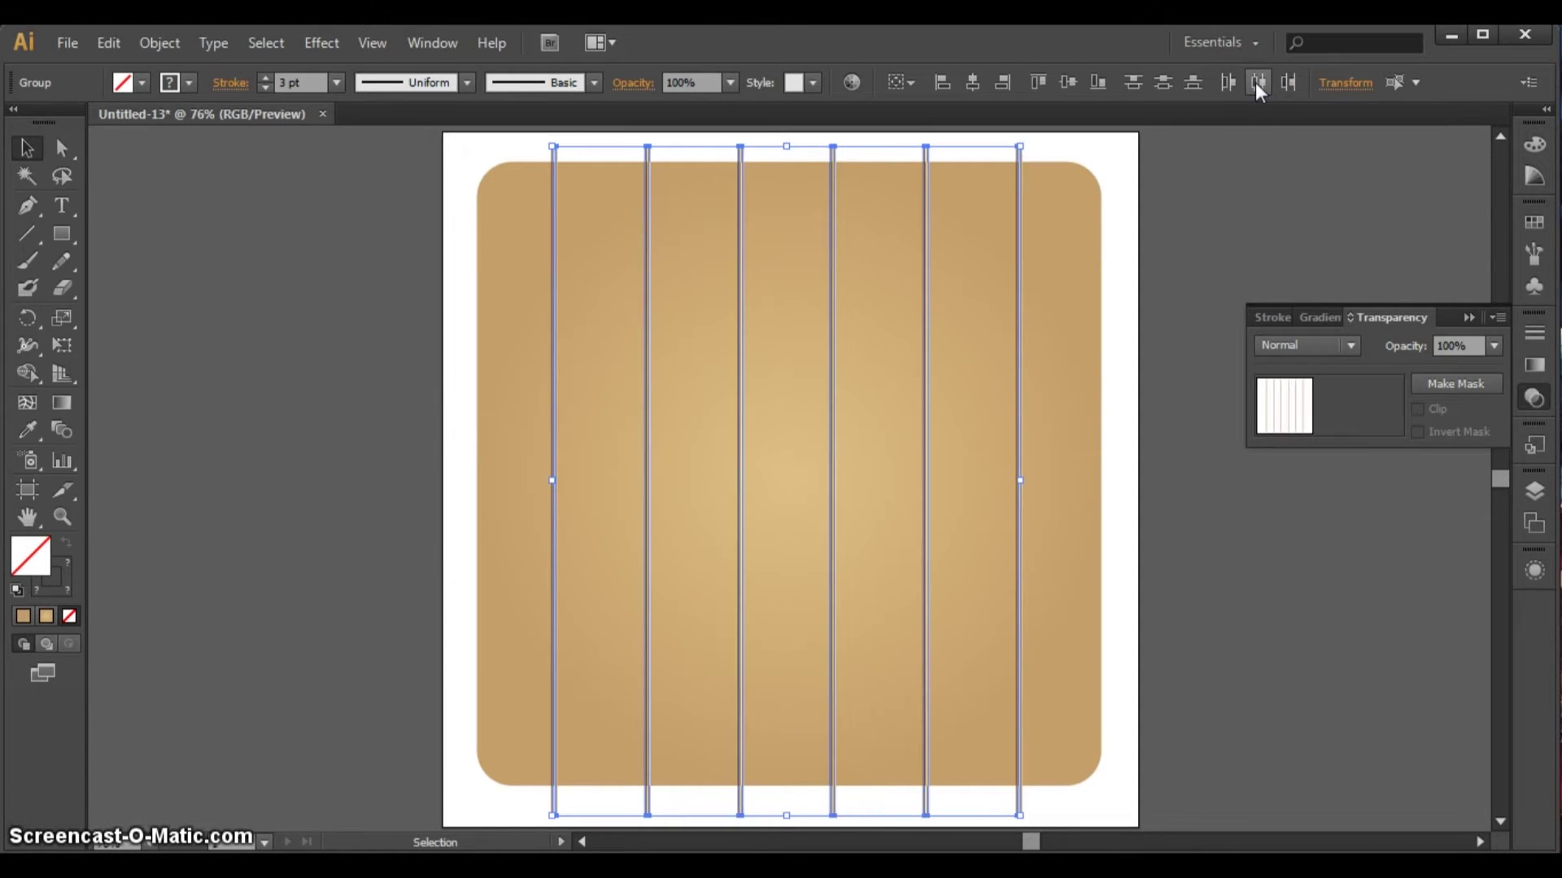
click(1217, 226)
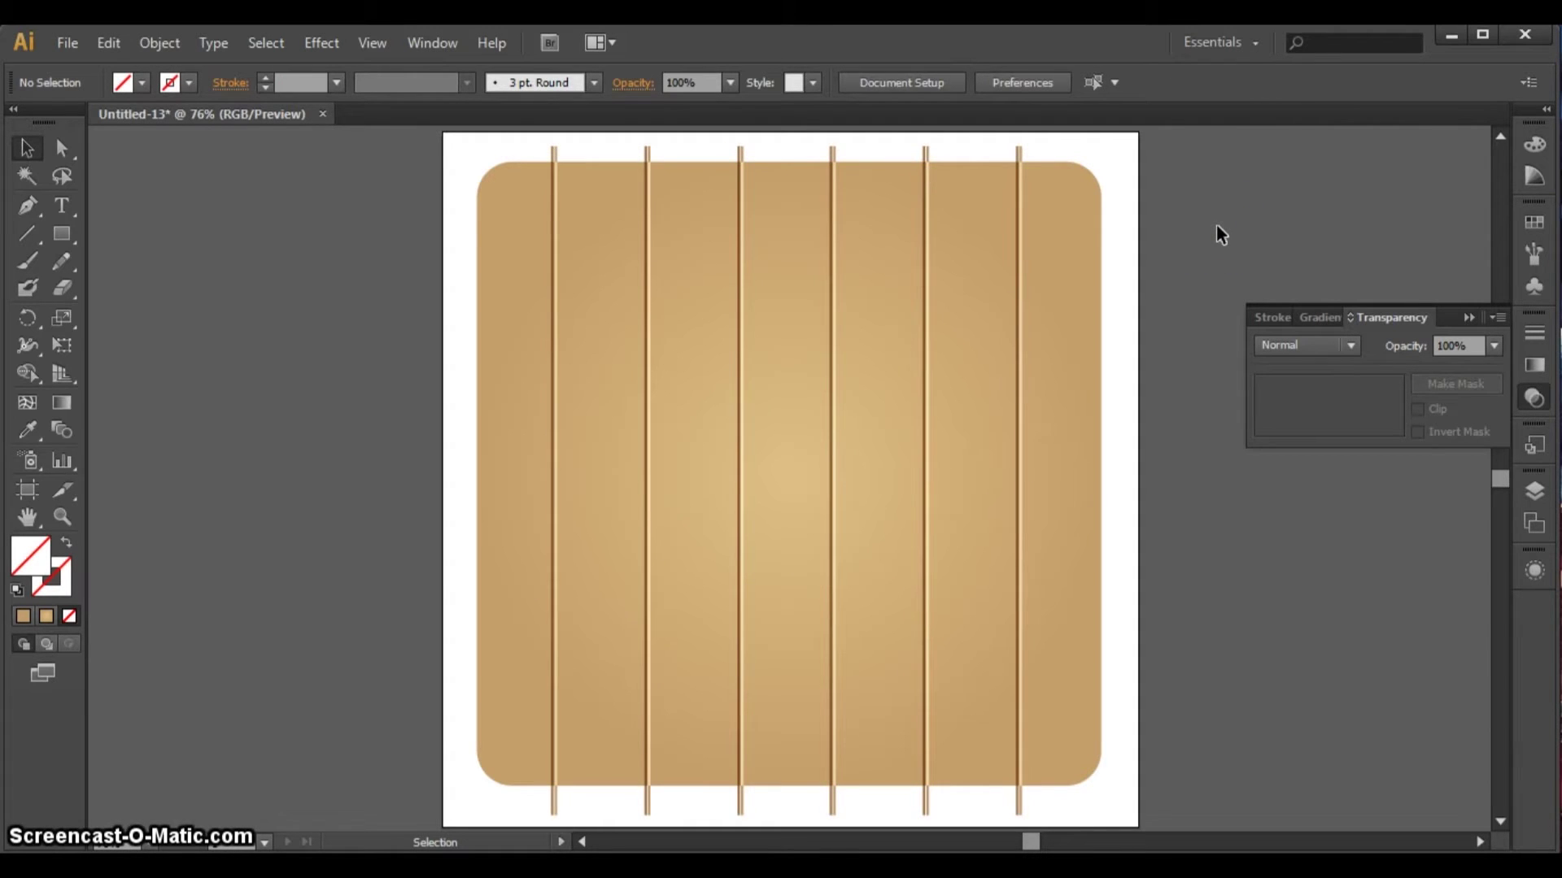
click(885, 521)
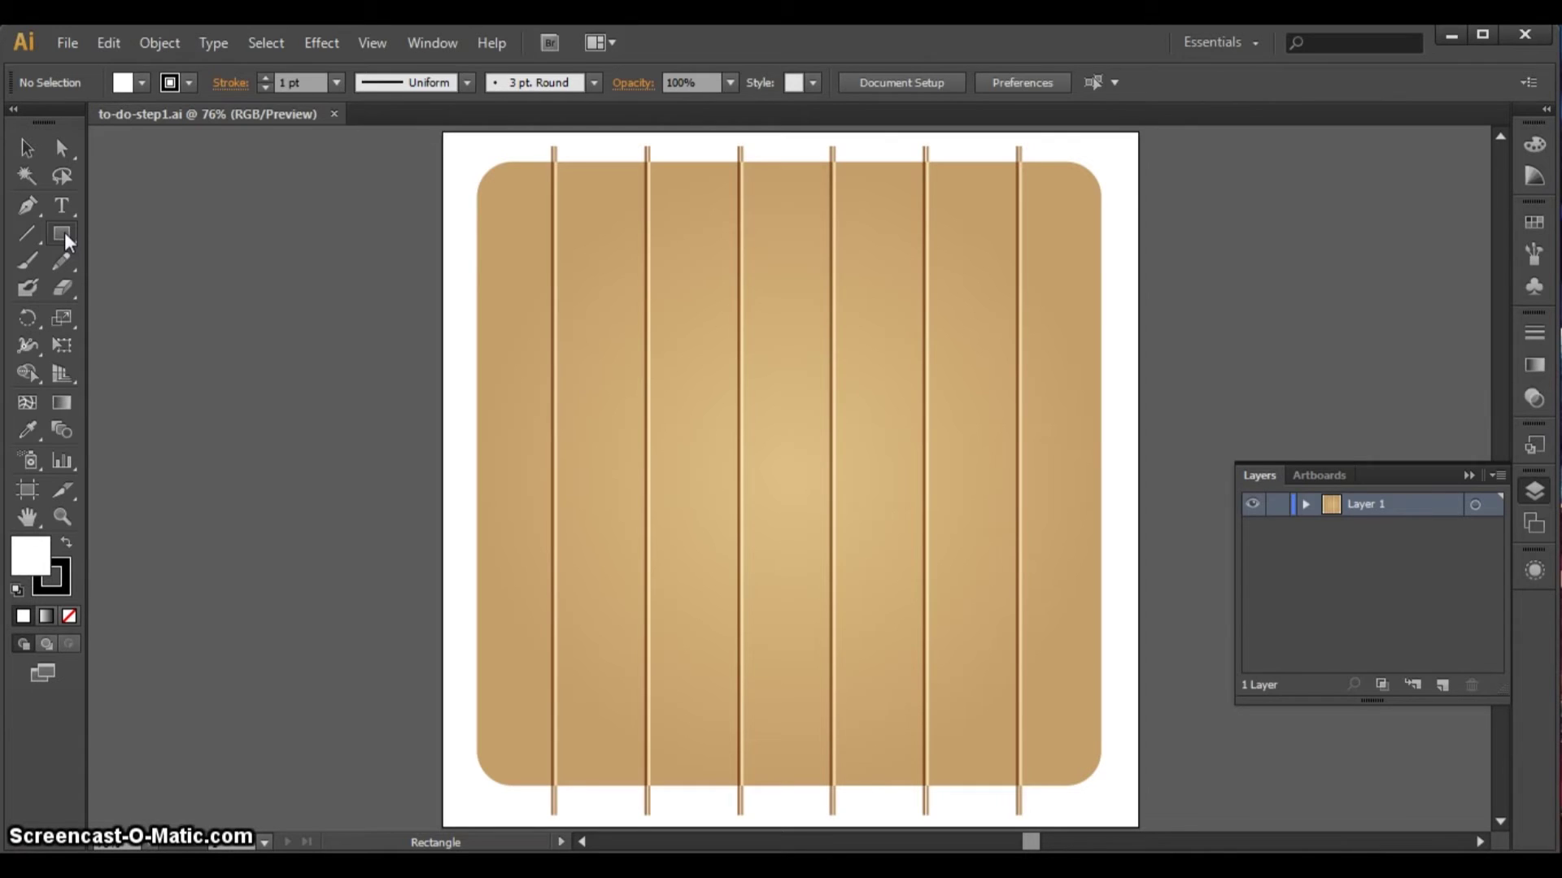
- Draw a trial rounded rectangle about 287 × 257 px over the upper-left planks, and delete it
drag(62, 230, 168, 260)
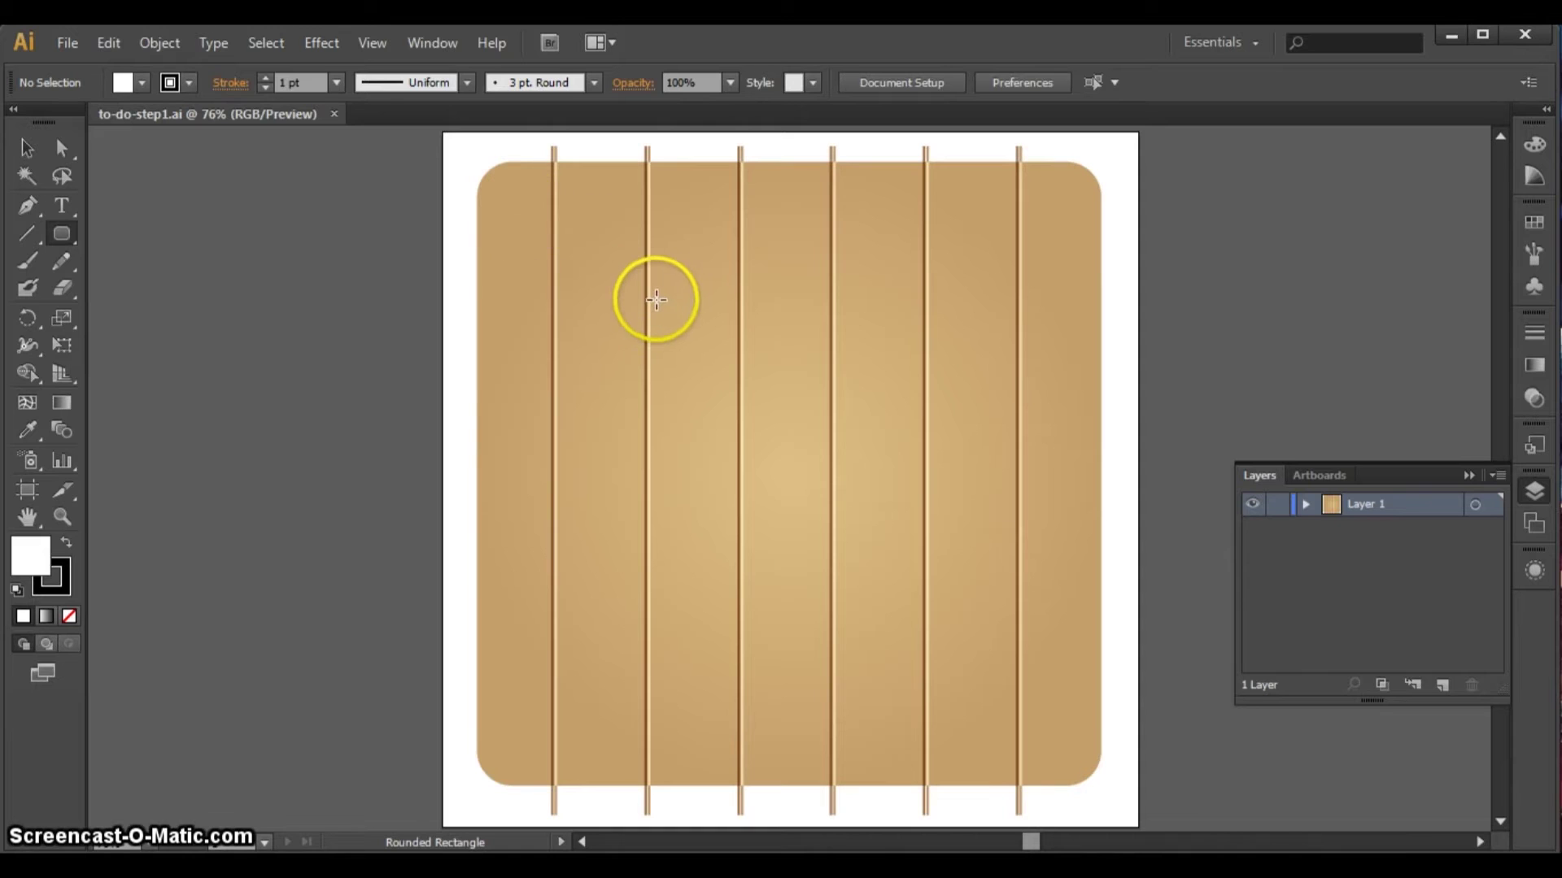
drag(518, 223, 768, 446)
click(26, 146)
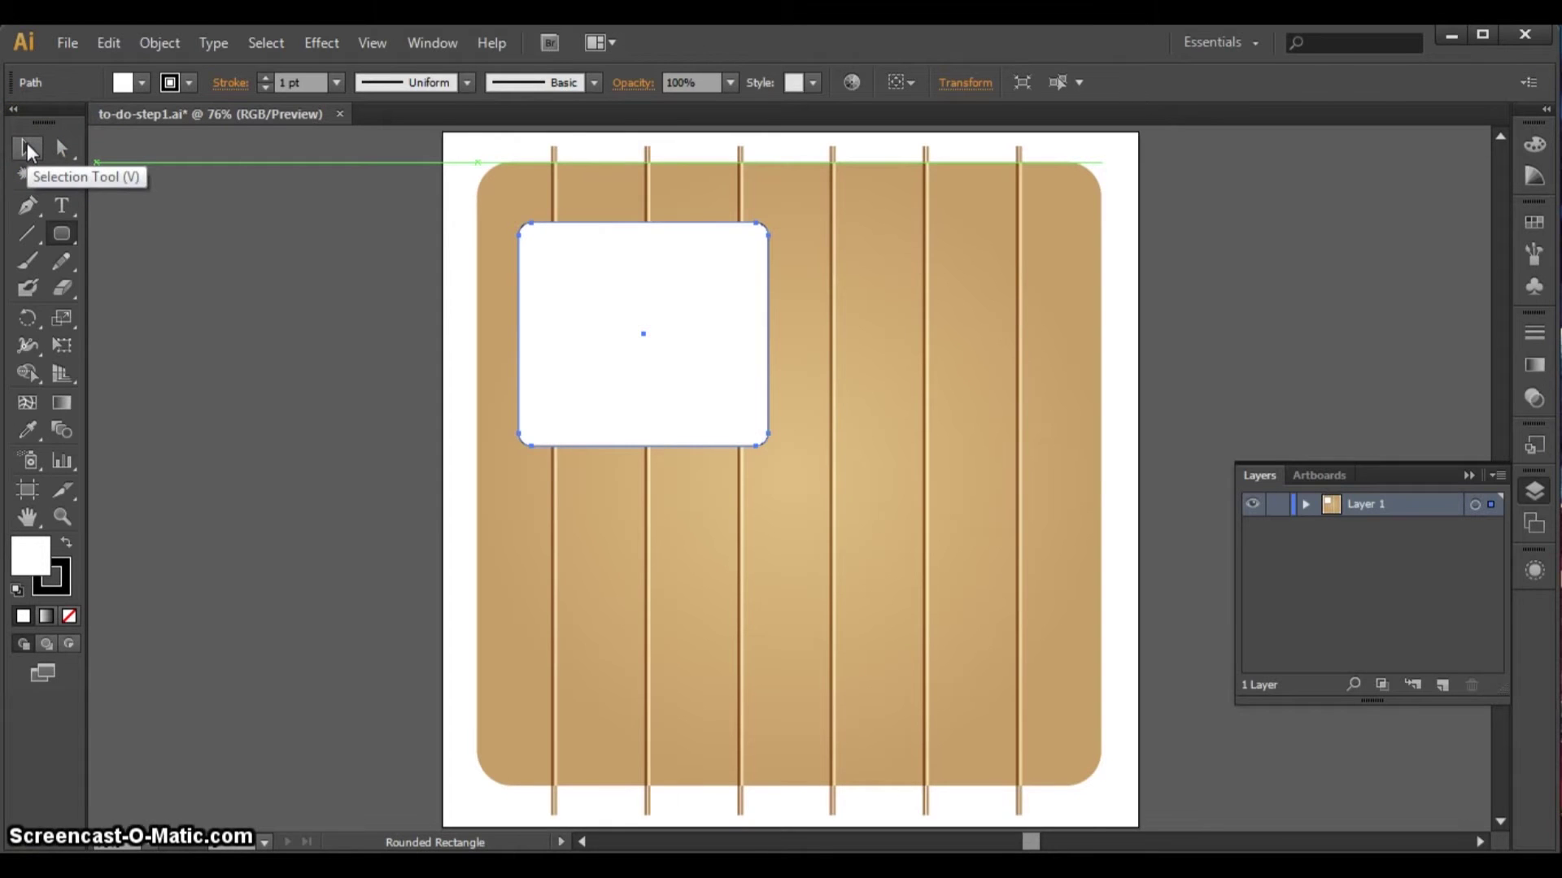
key(Delete)
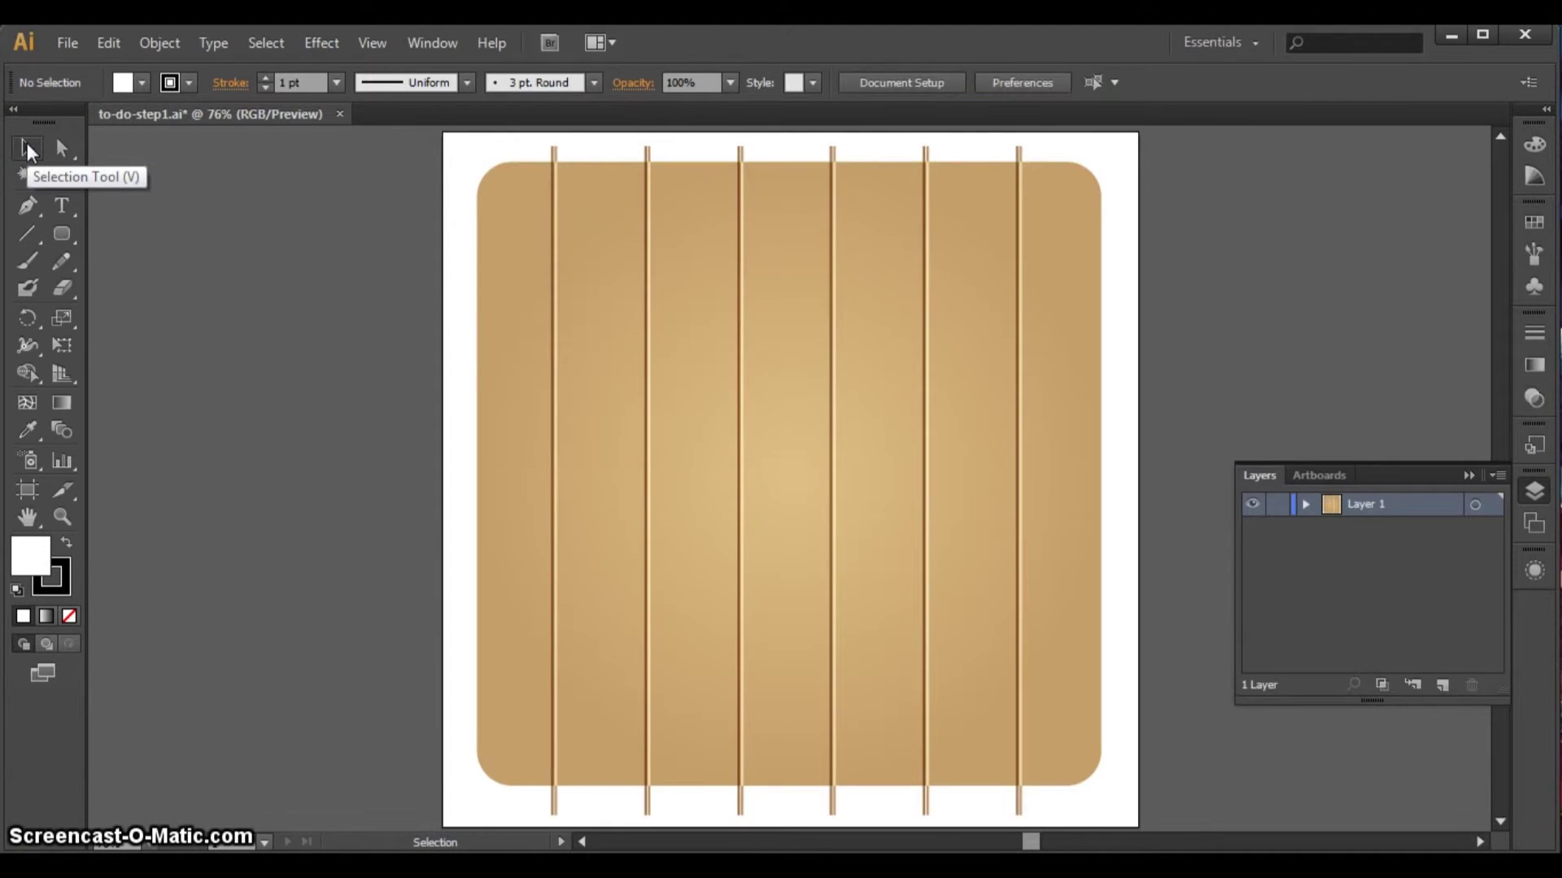
- Create a 287 × 257 px rounded rectangle with a corner radius of 40 px, and delete the shape
click(64, 234)
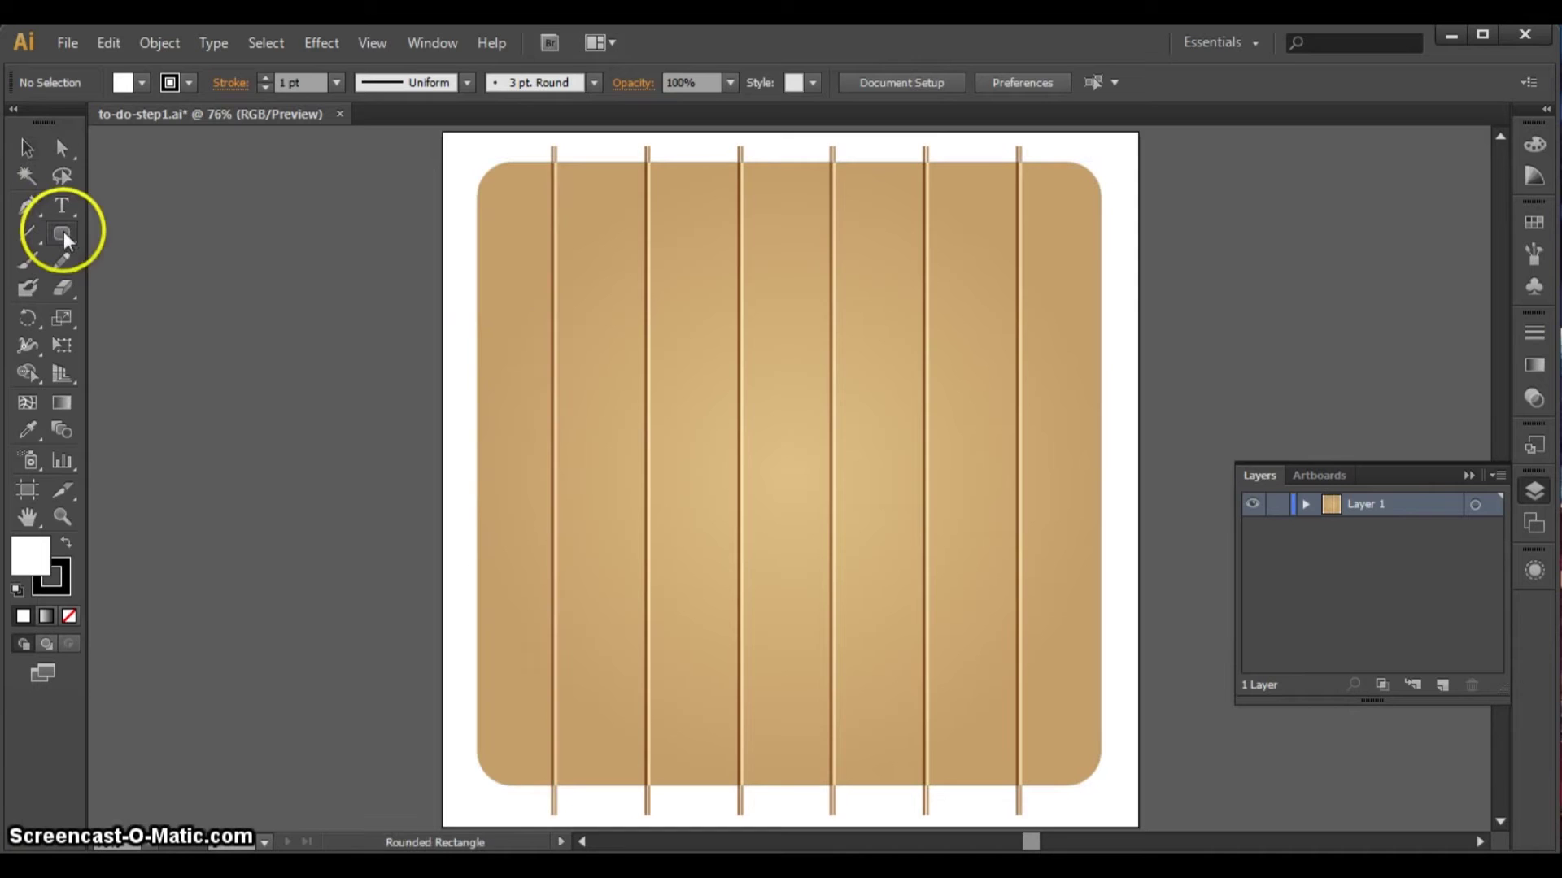
click(687, 308)
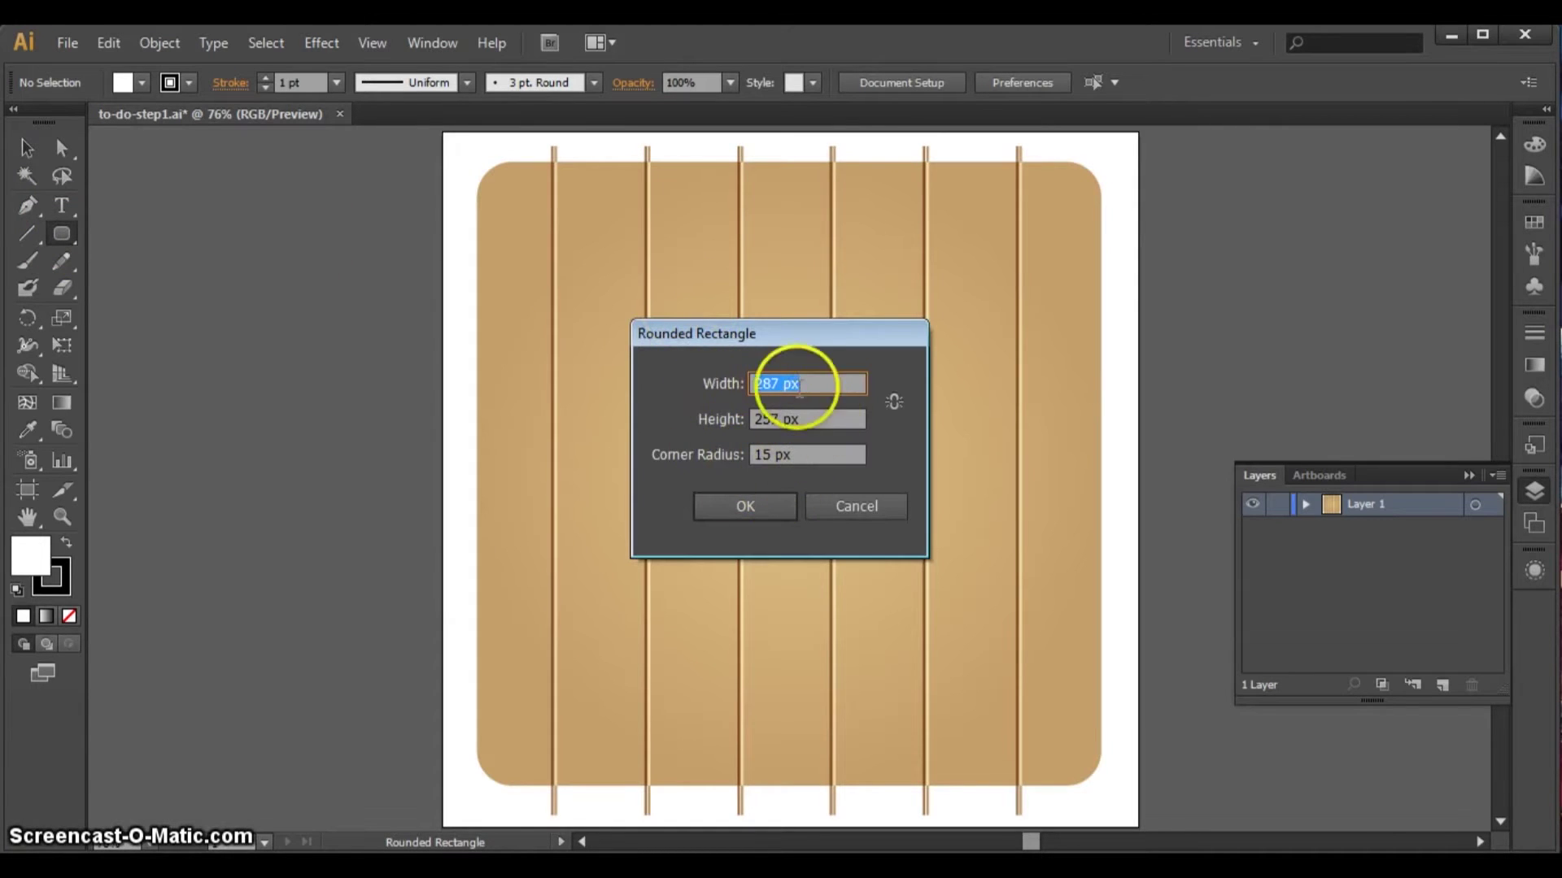
drag(771, 455, 738, 455)
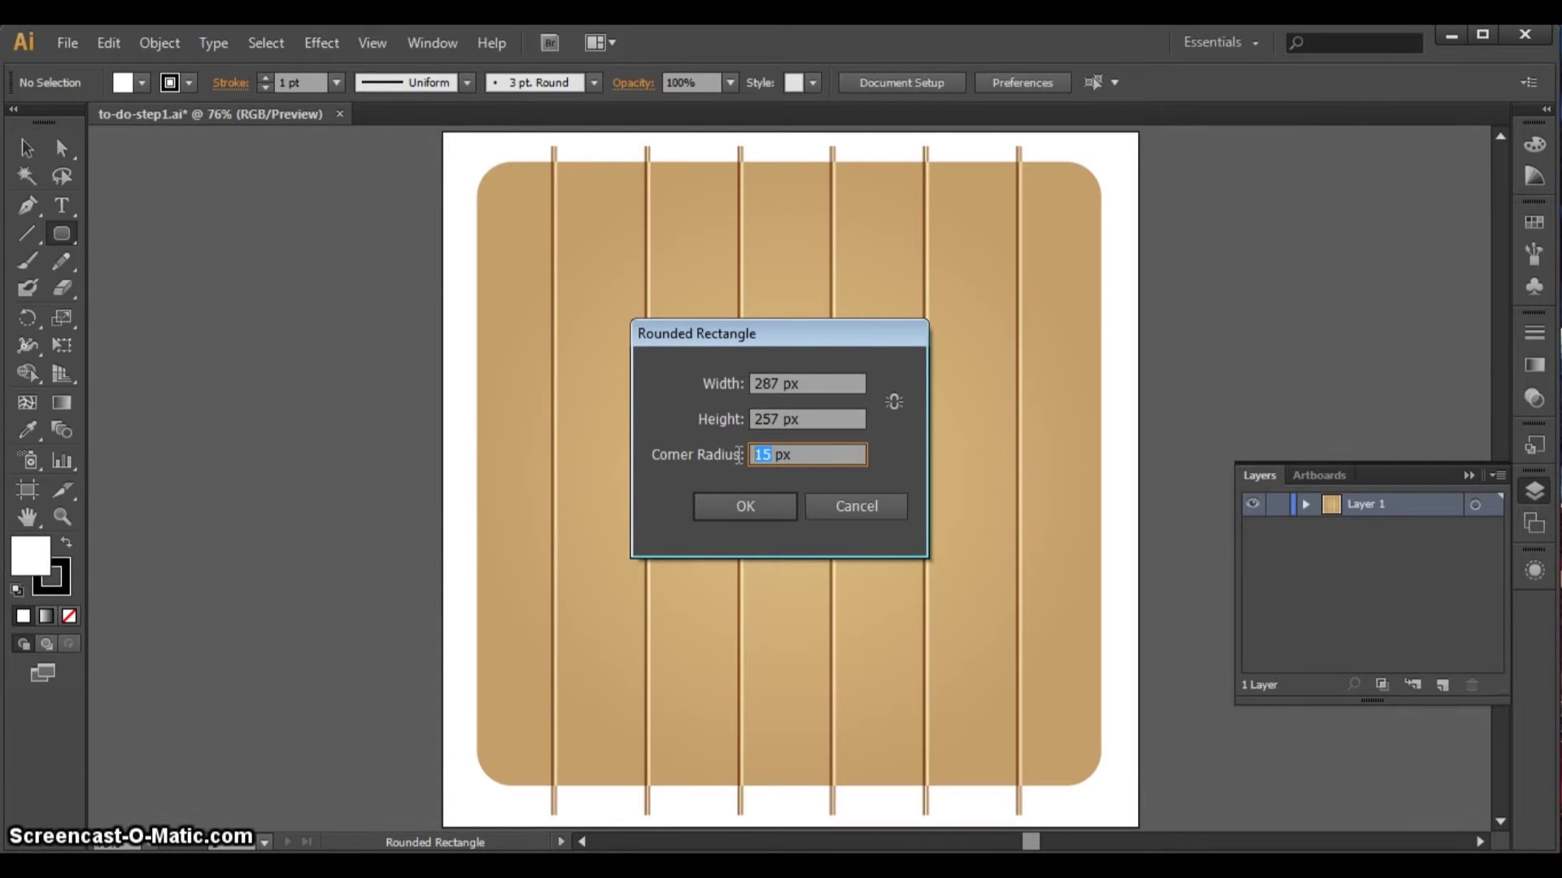
text(40)
click(769, 496)
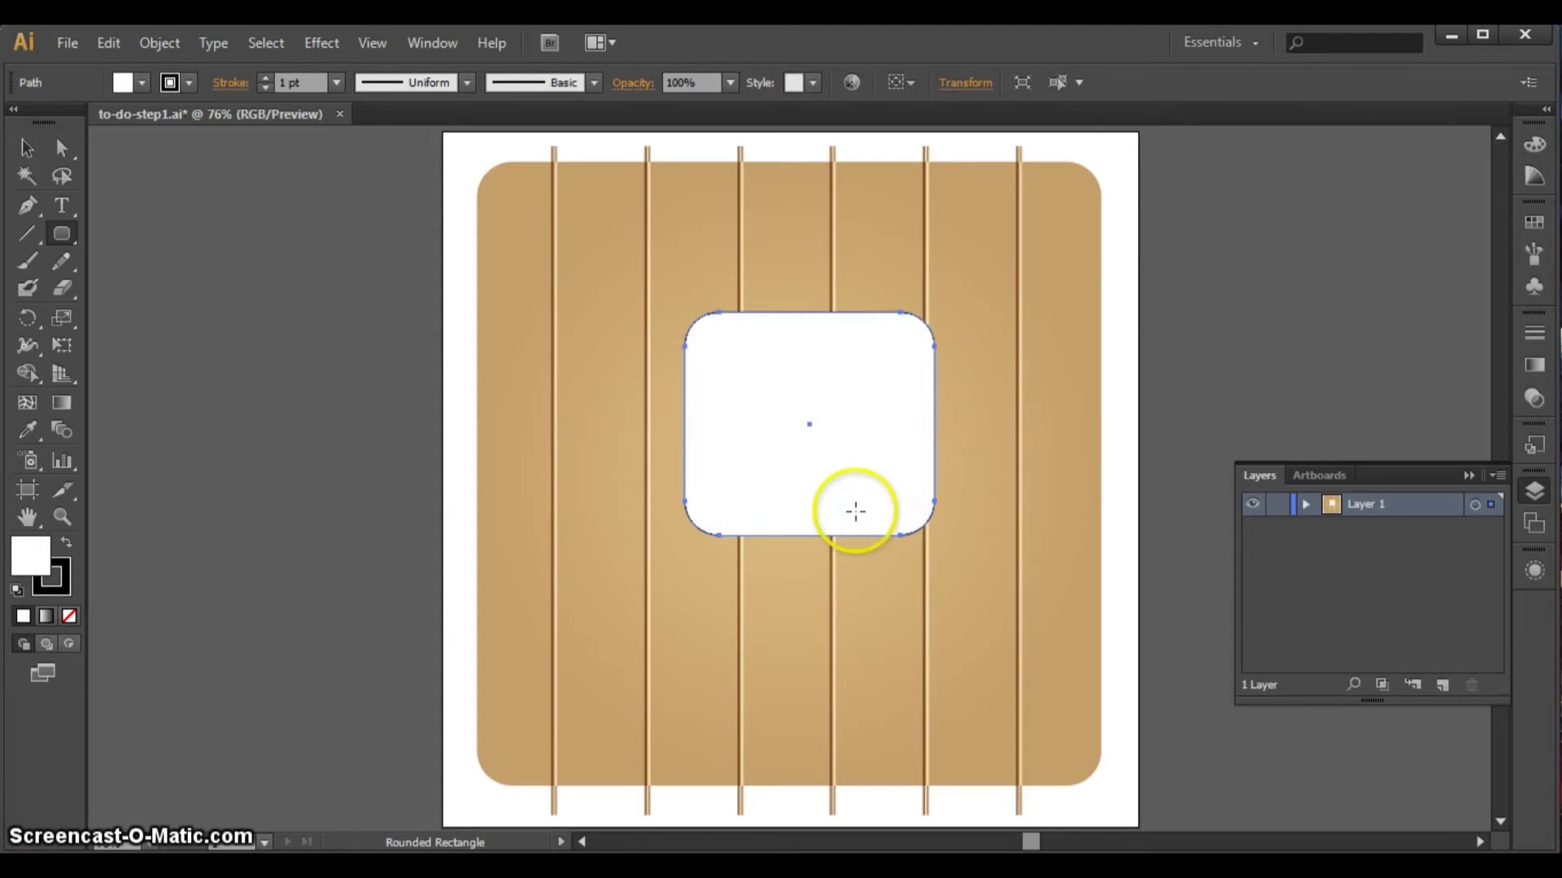
key(Delete)
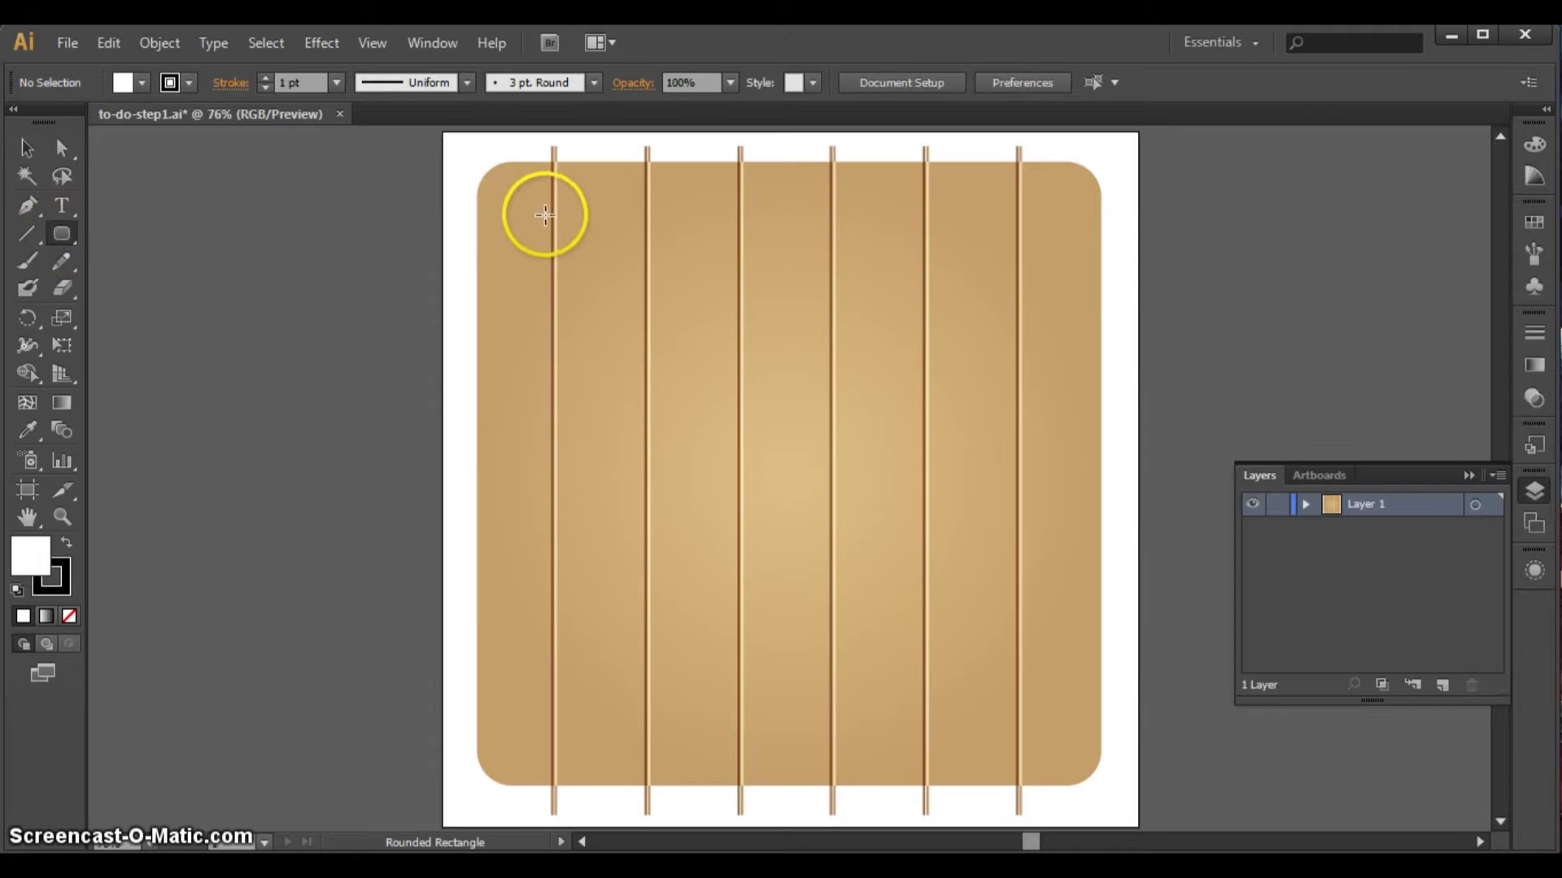
- Draw a tall white rounded rectangle over the upper-left planks, try enlarging it from its lower-right corner, and undo the resize
drag(529, 214, 830, 561)
click(26, 147)
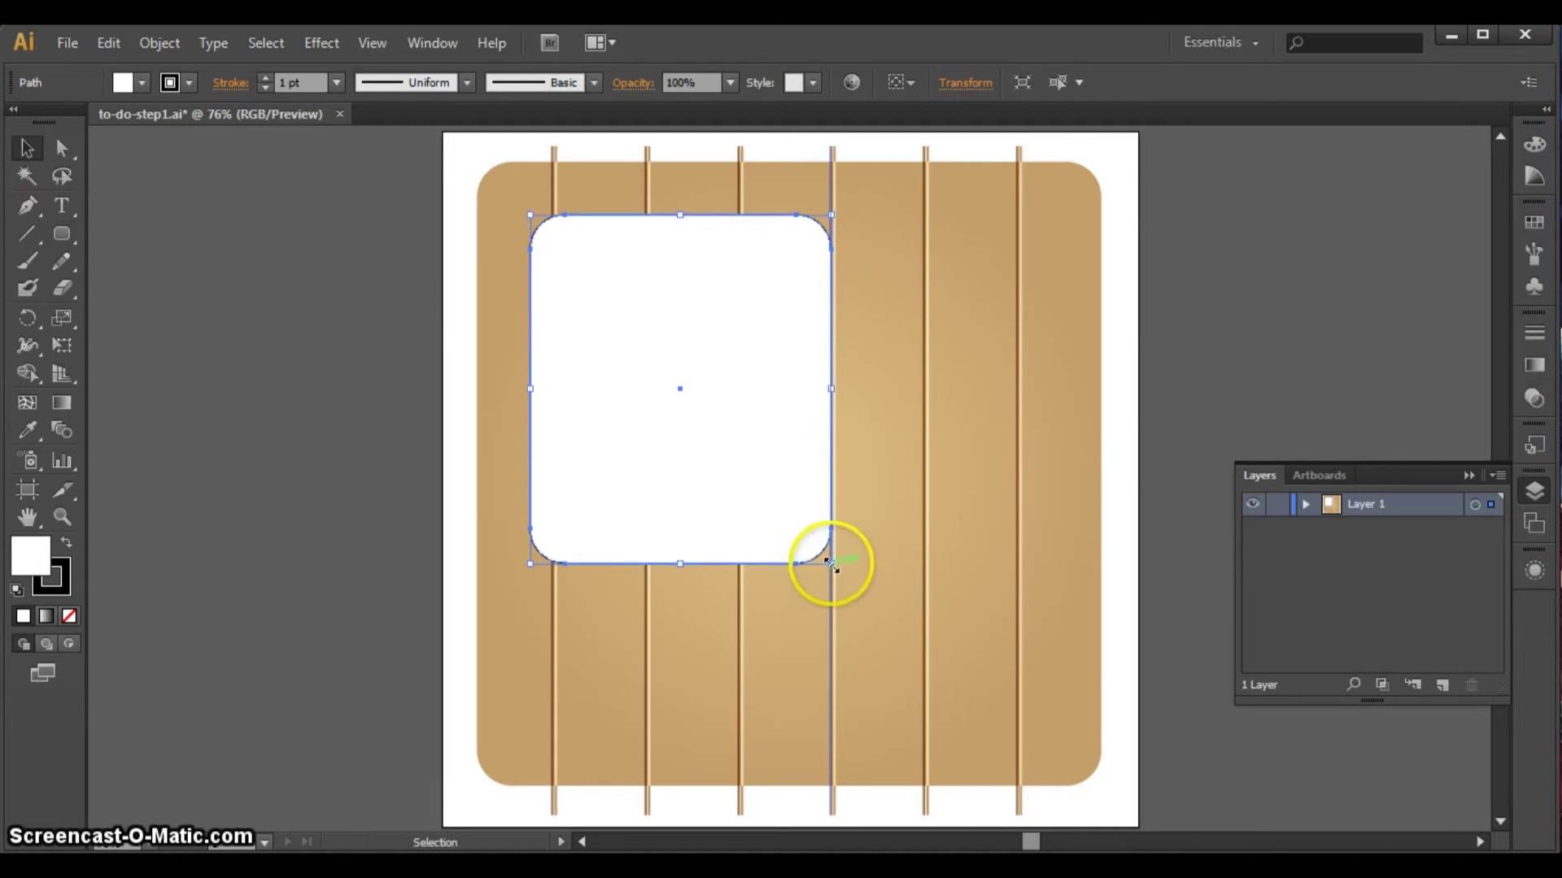
drag(830, 563, 934, 600)
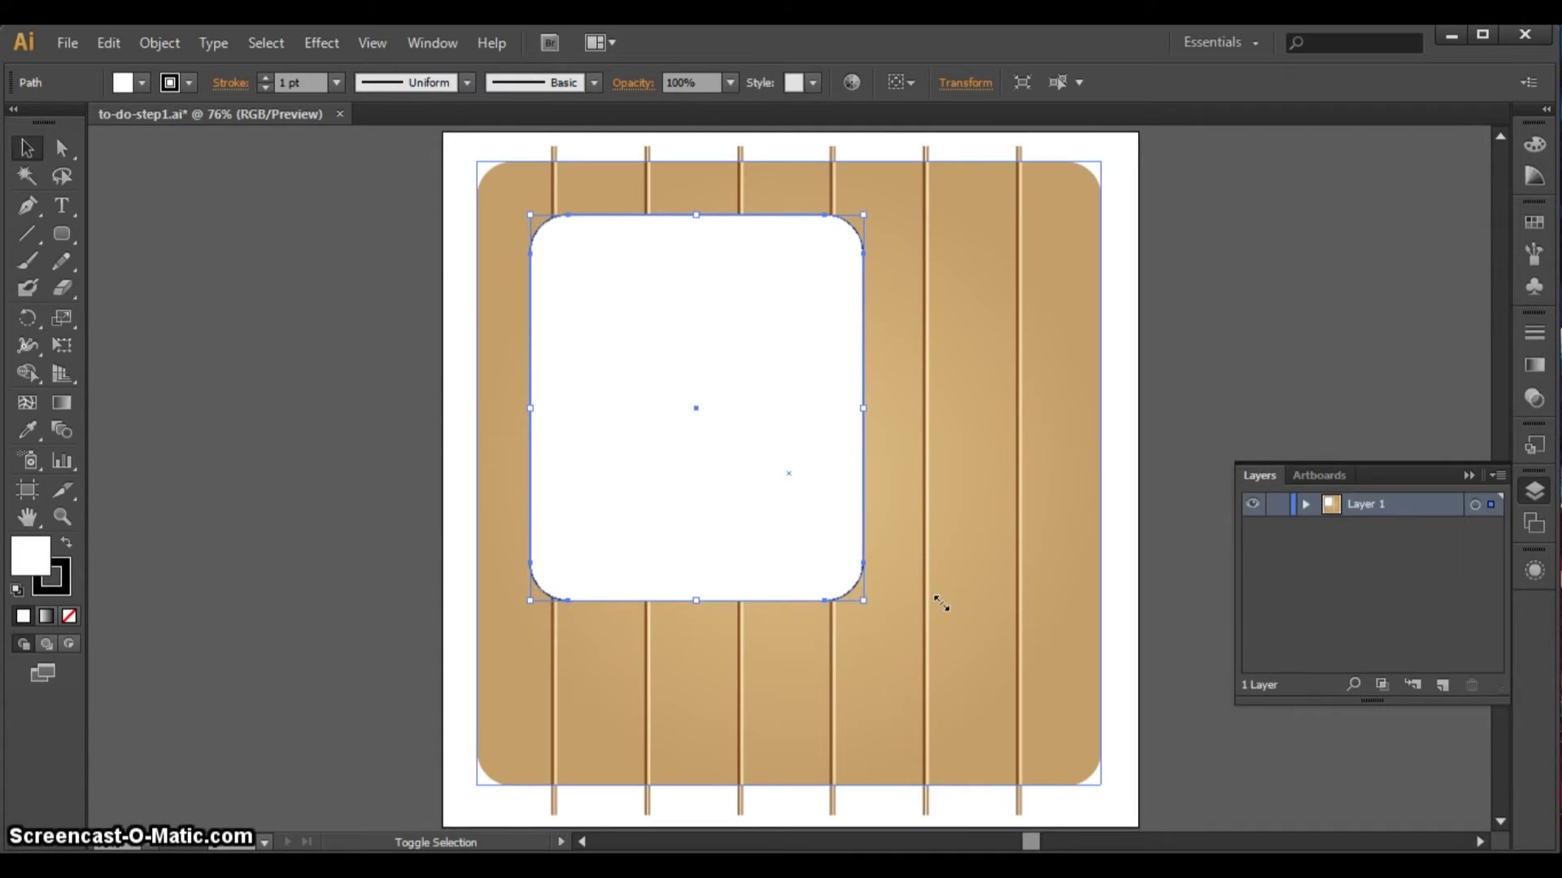
key(ctrl+z)
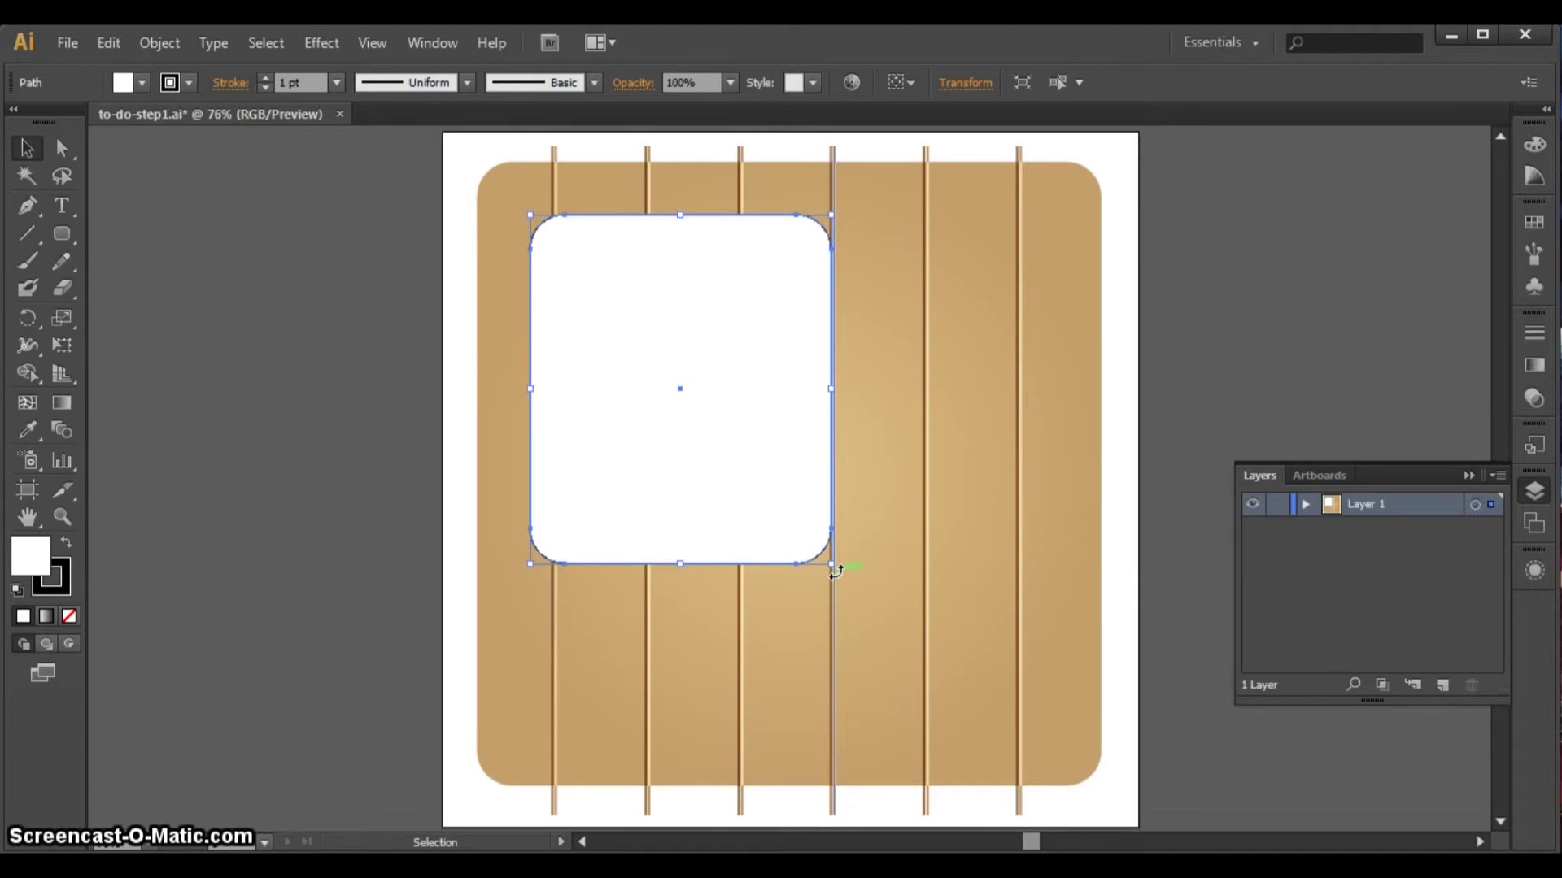
- Rotate the white rounded rectangle about 14° counterclockwise
drag(836, 572, 864, 522)
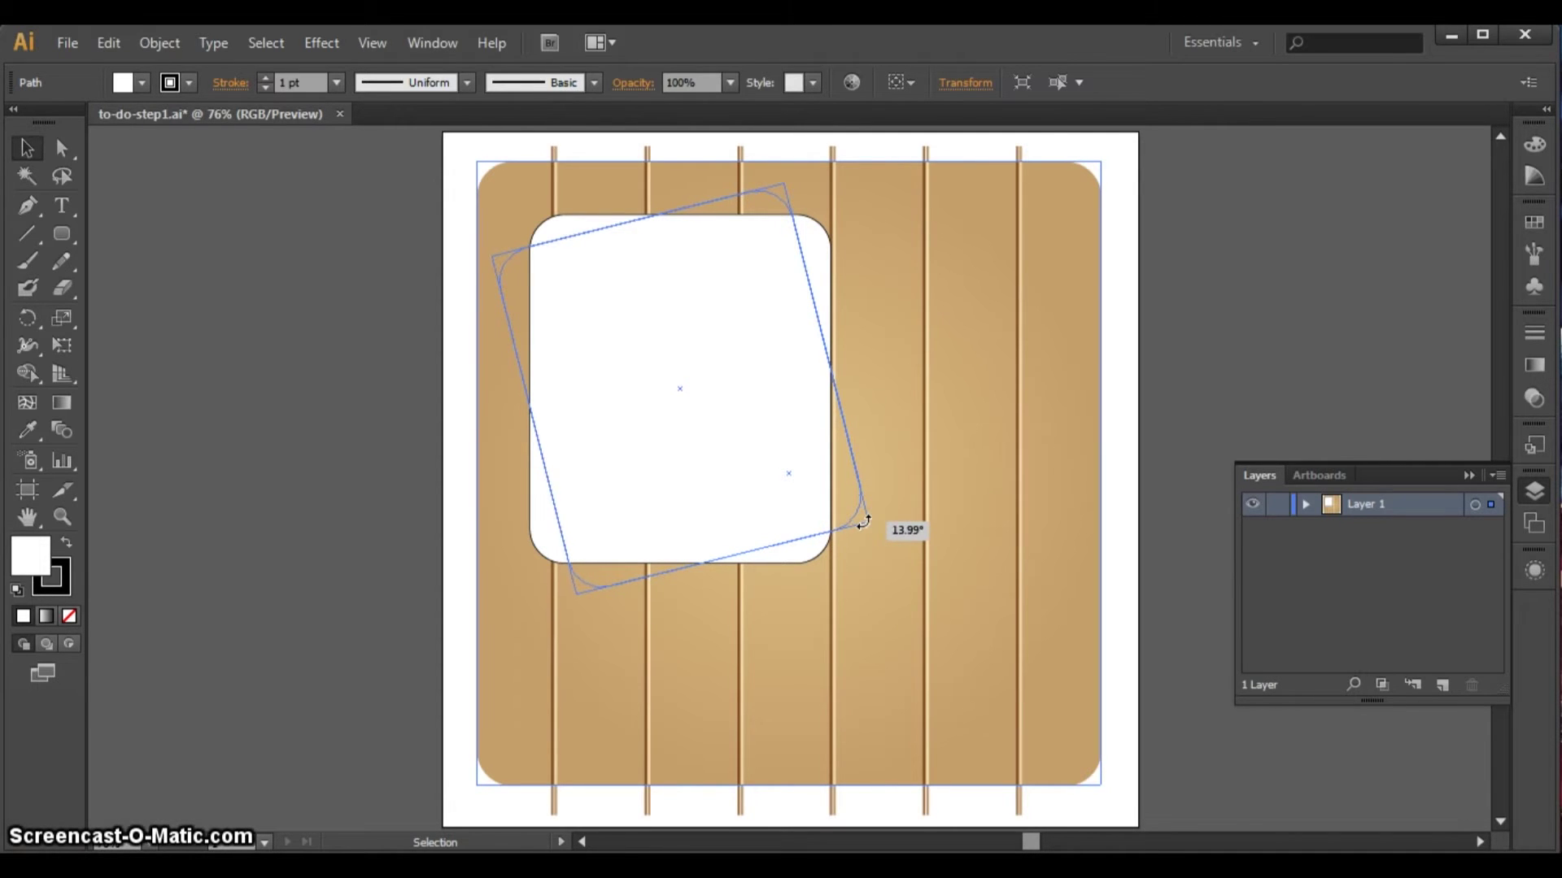
drag(862, 522, 860, 521)
click(836, 508)
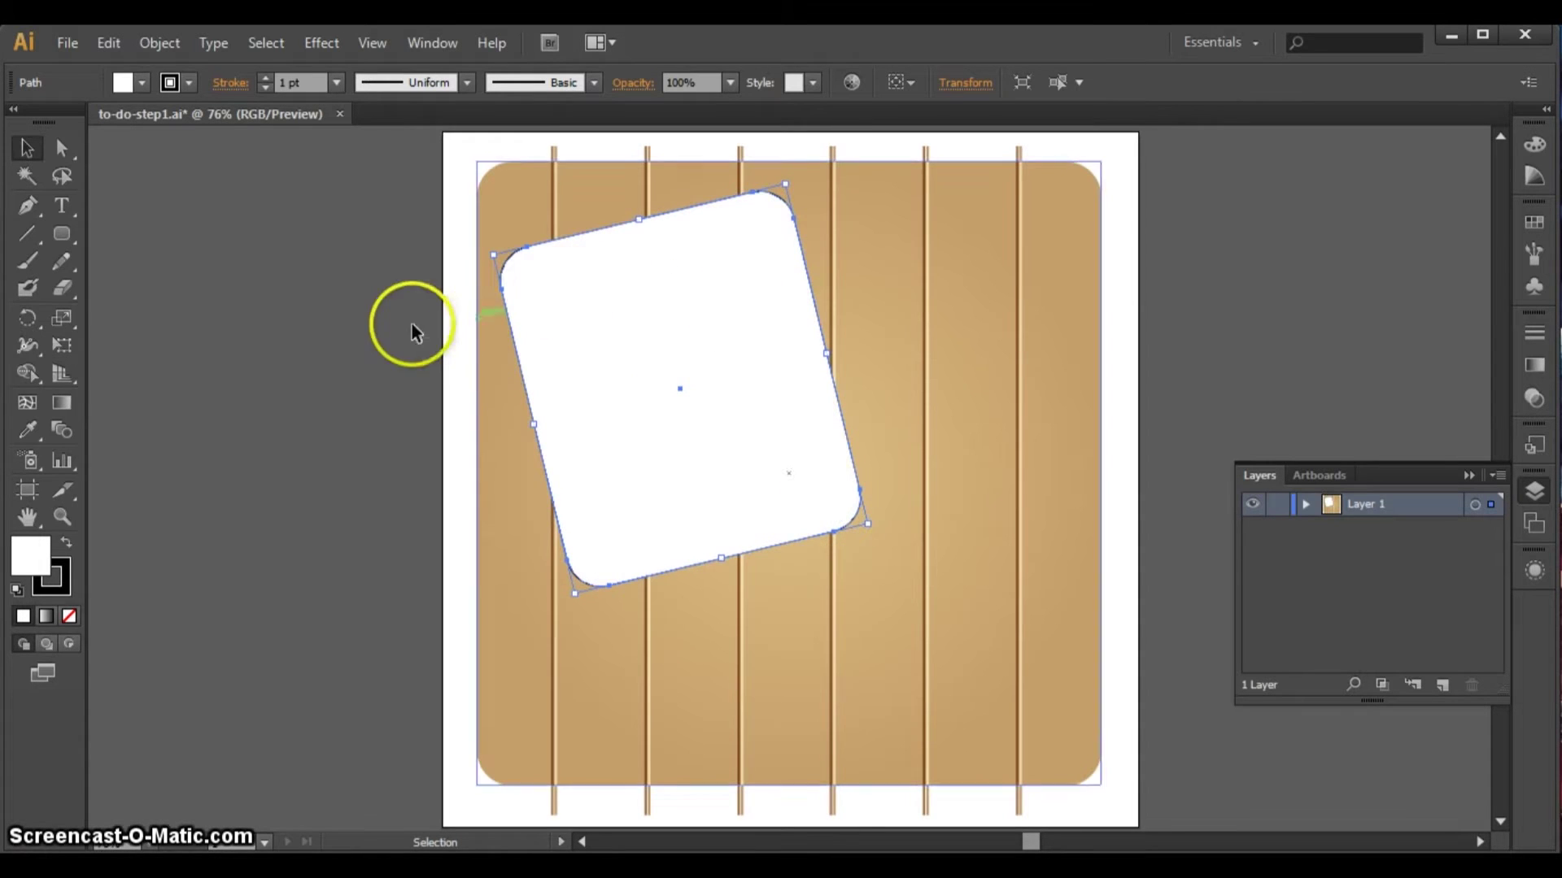
click(911, 303)
click(717, 318)
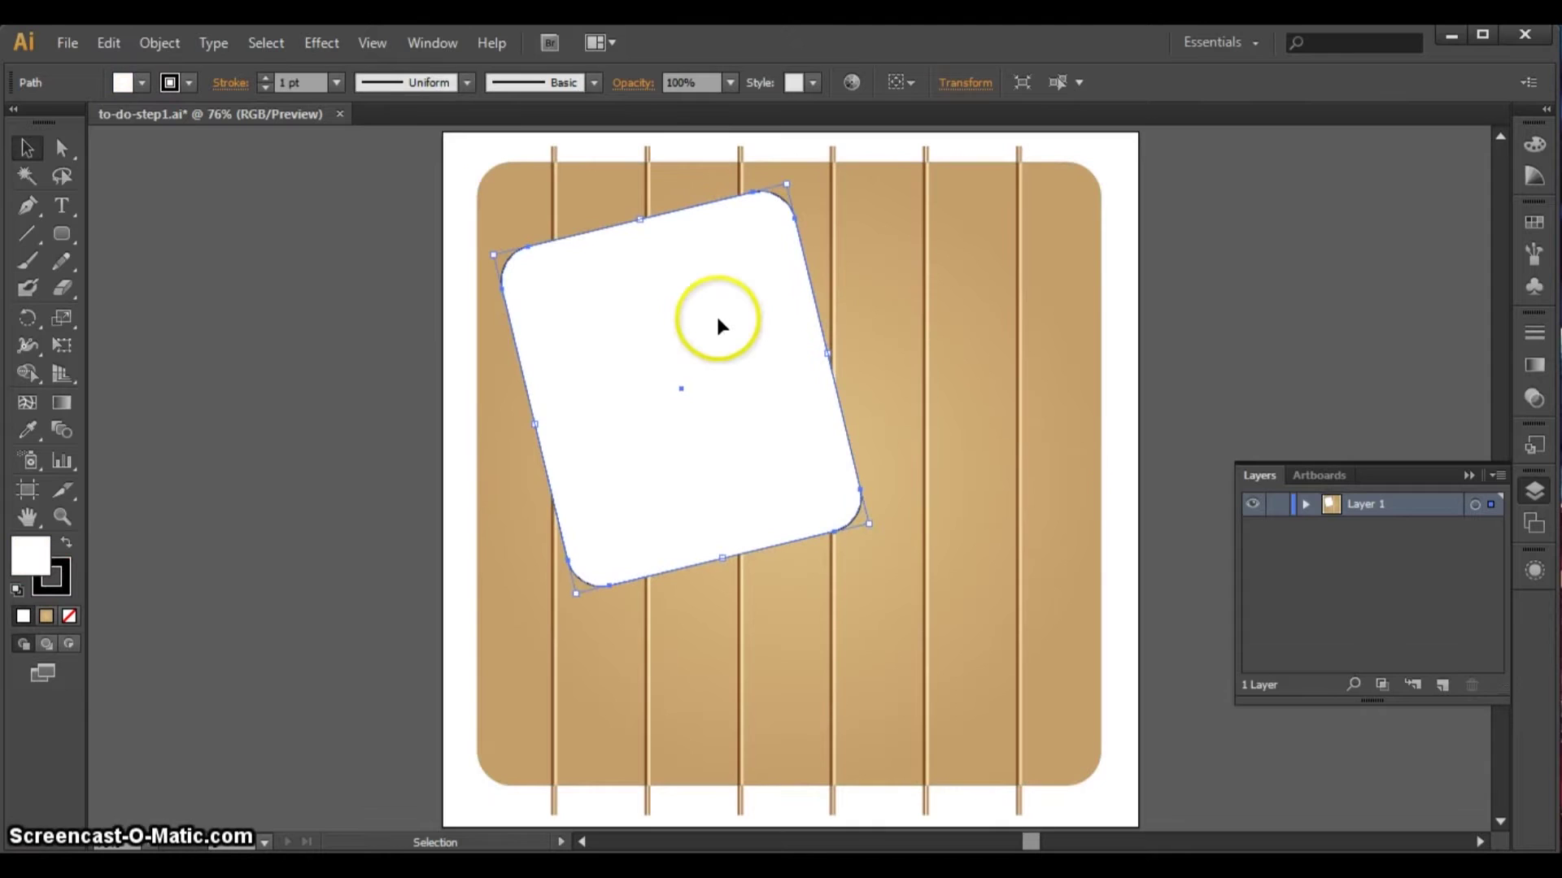
- Nudge the tilted white rectangle slightly down and right, and enlarge it slightly from its lower-right corner
key(Down)
key(Down)
key(Down)
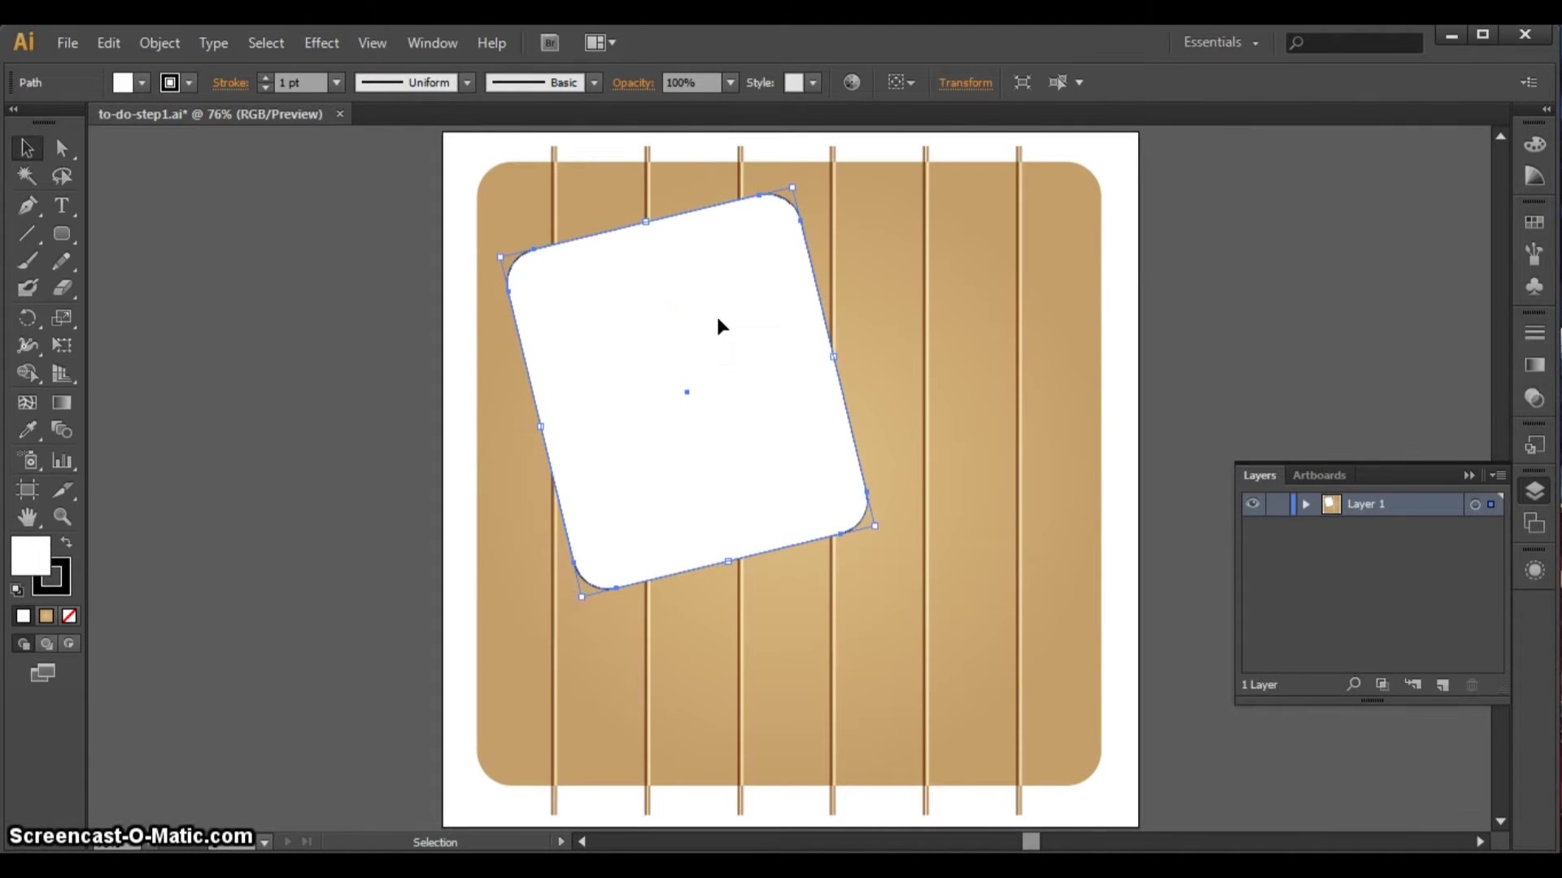
key(Right)
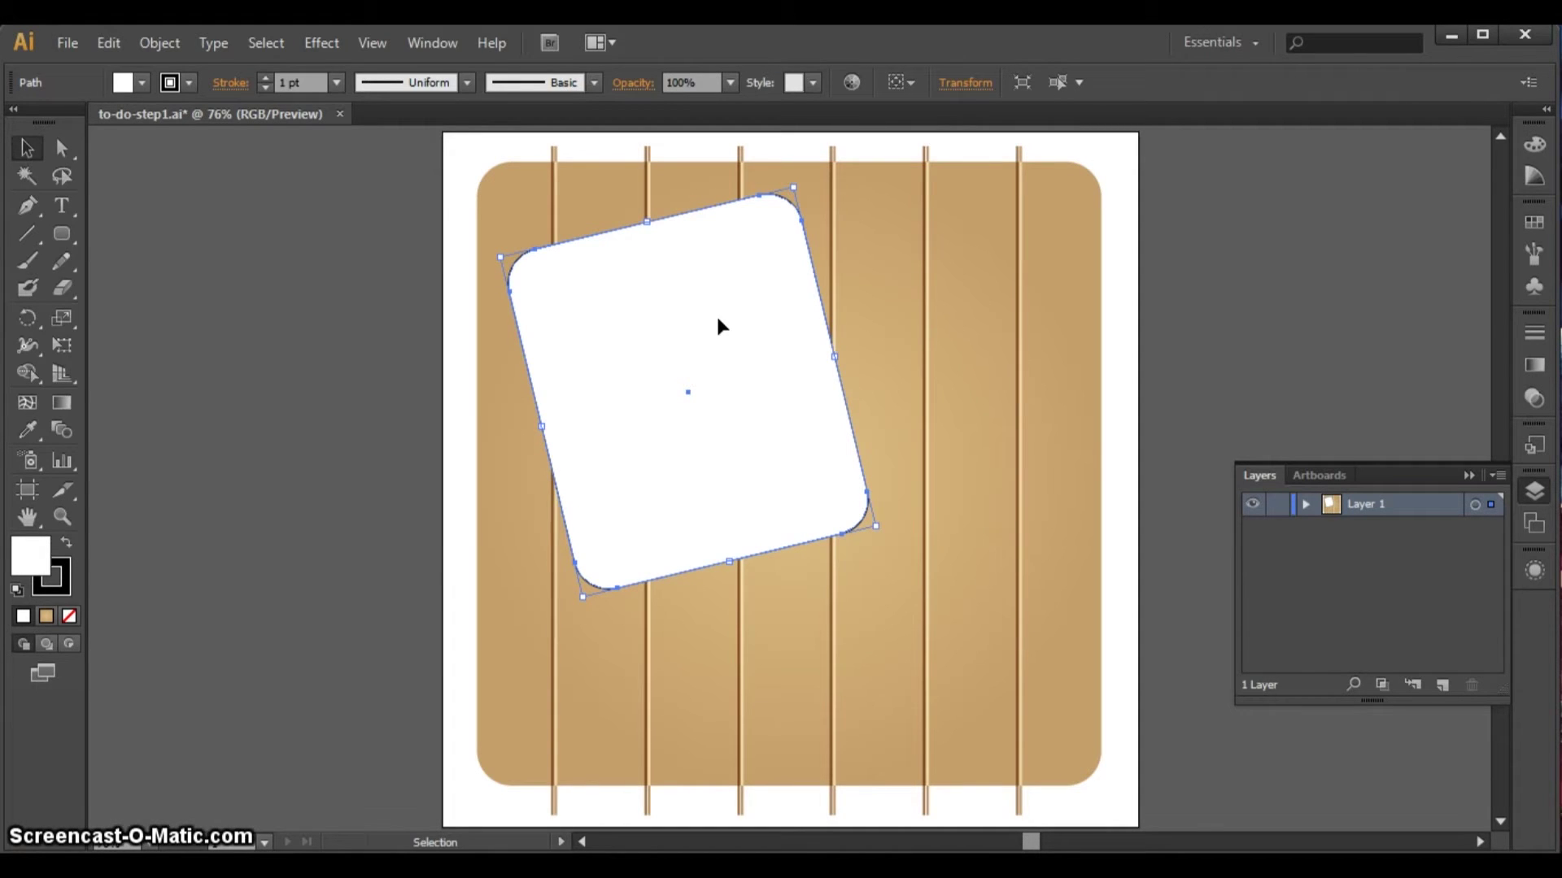
shift+click(891, 535)
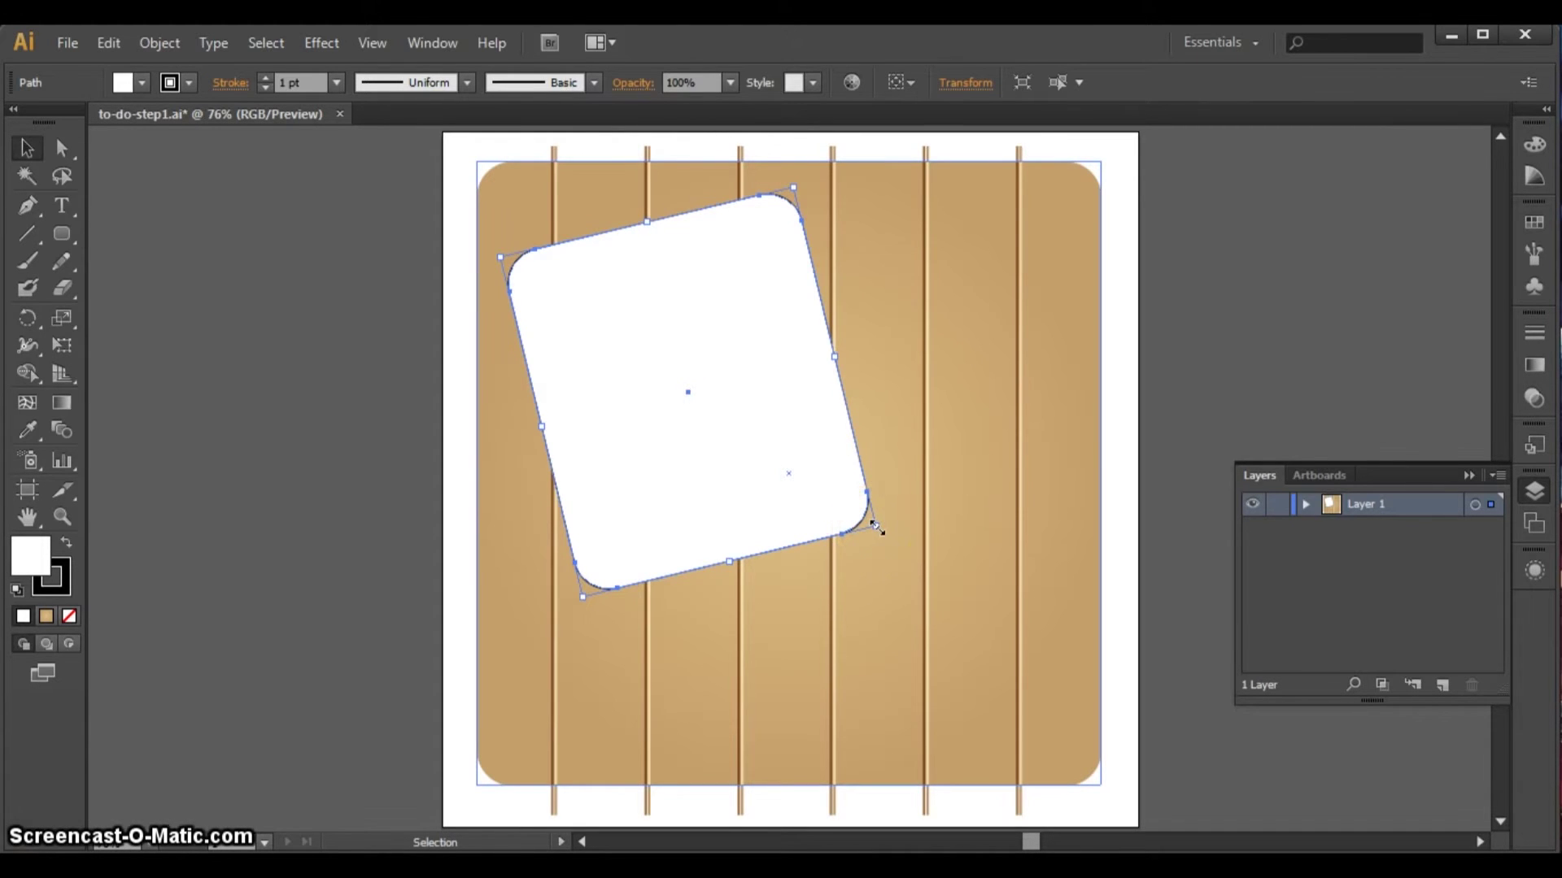
drag(875, 526, 892, 538)
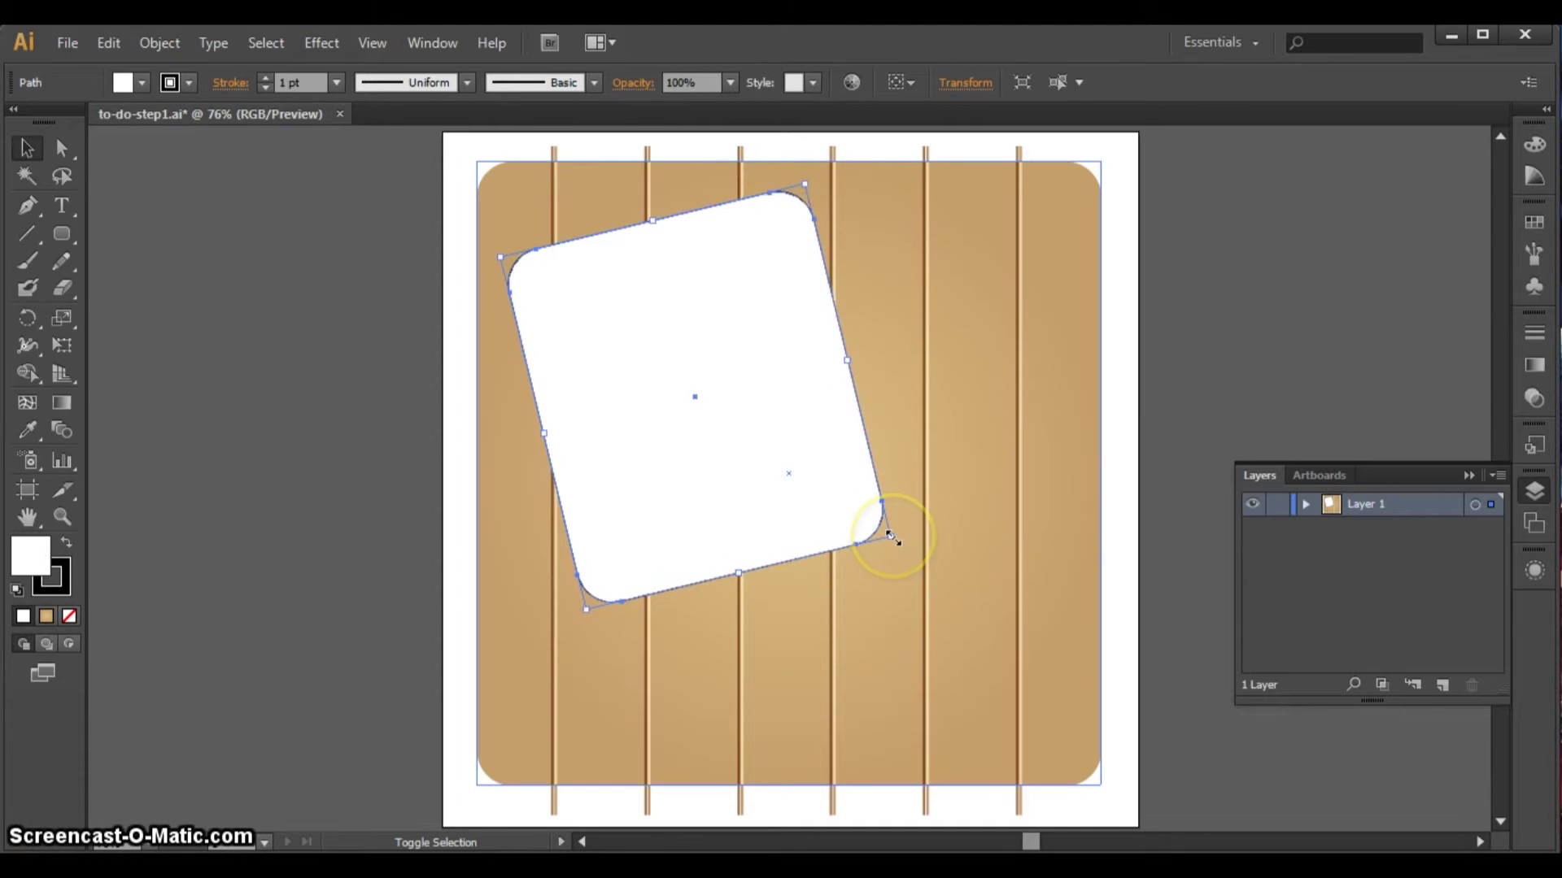
click(784, 431)
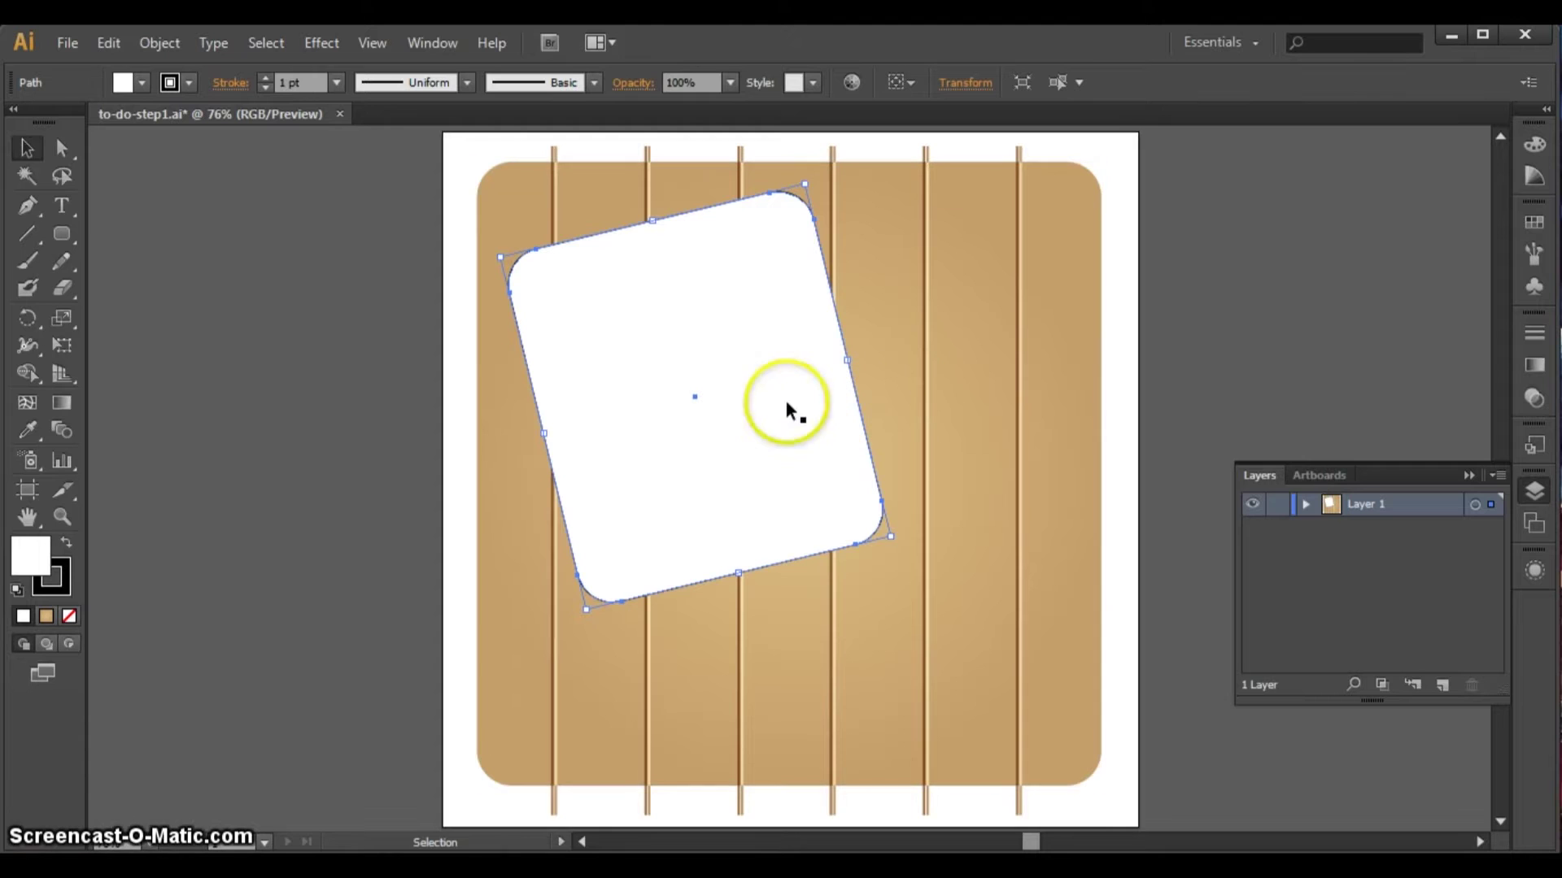
shift+click(914, 337)
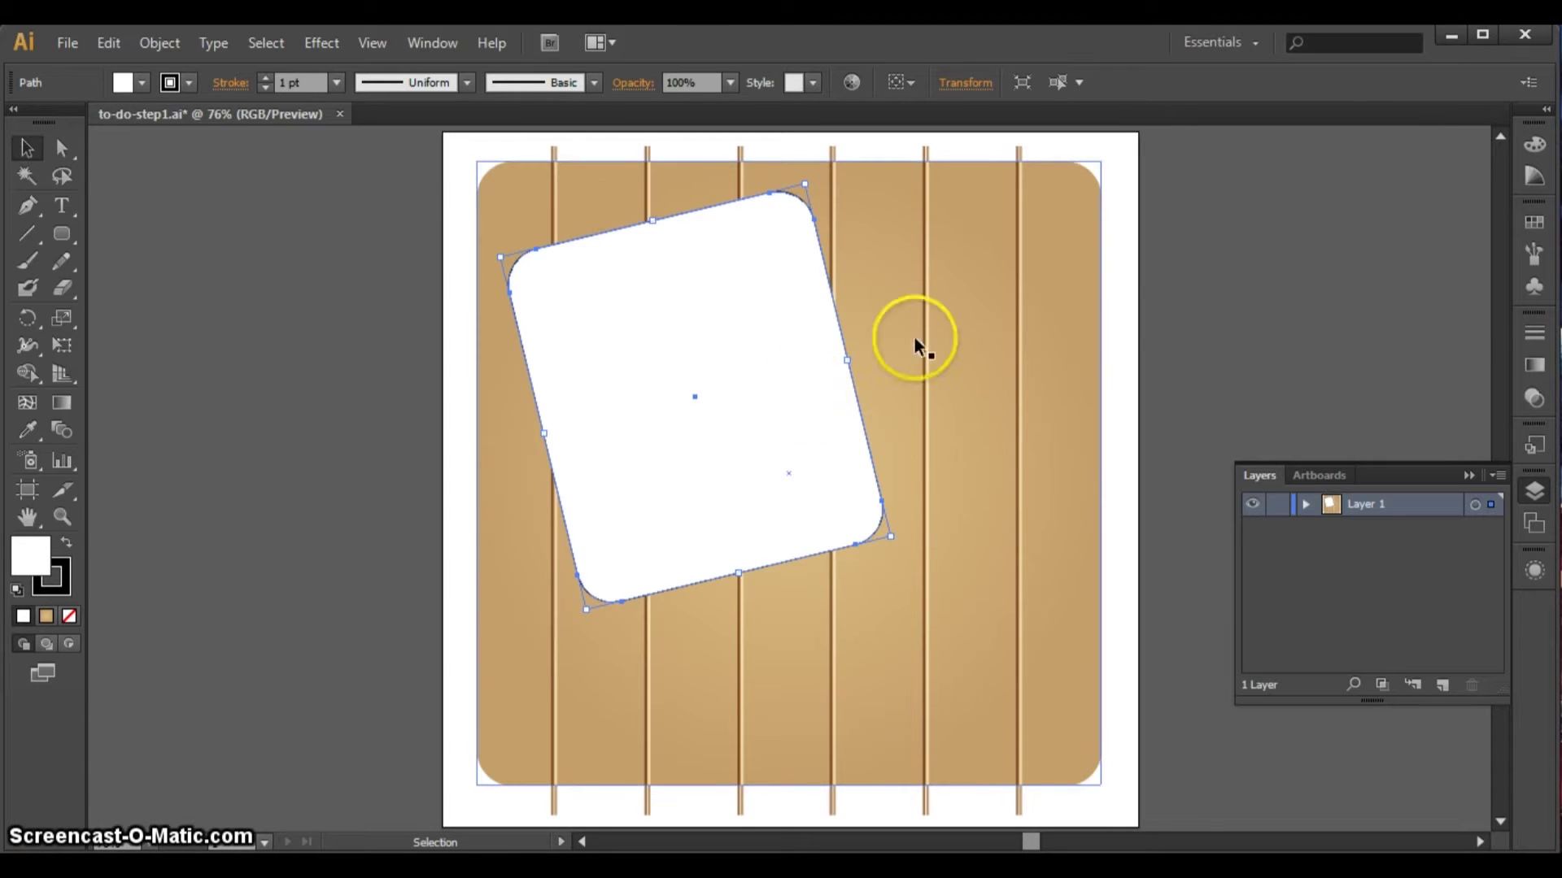
click(1027, 314)
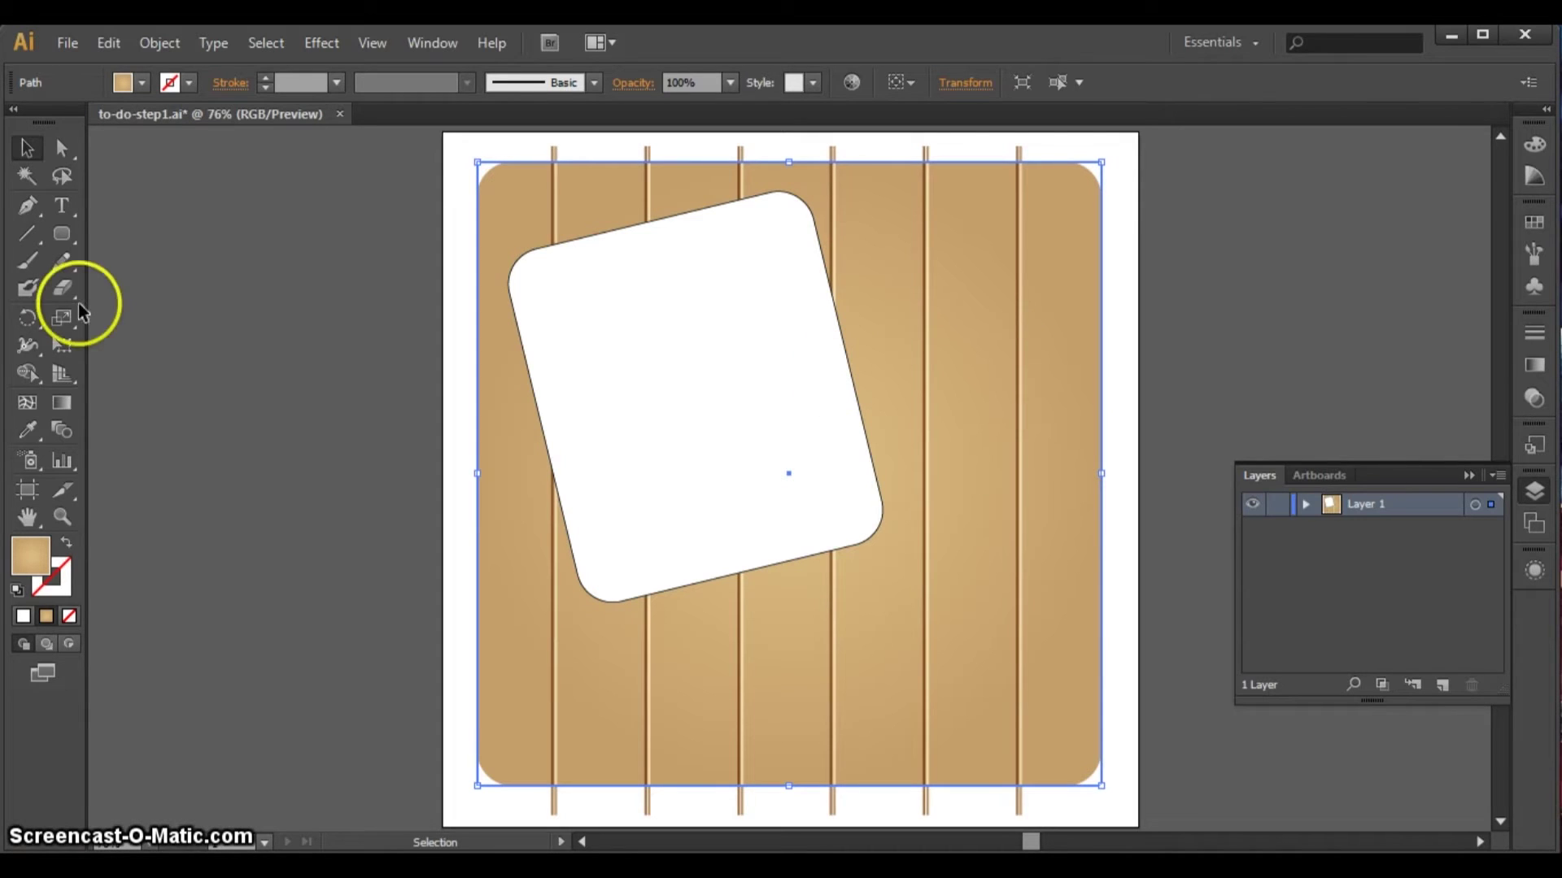
click(30, 431)
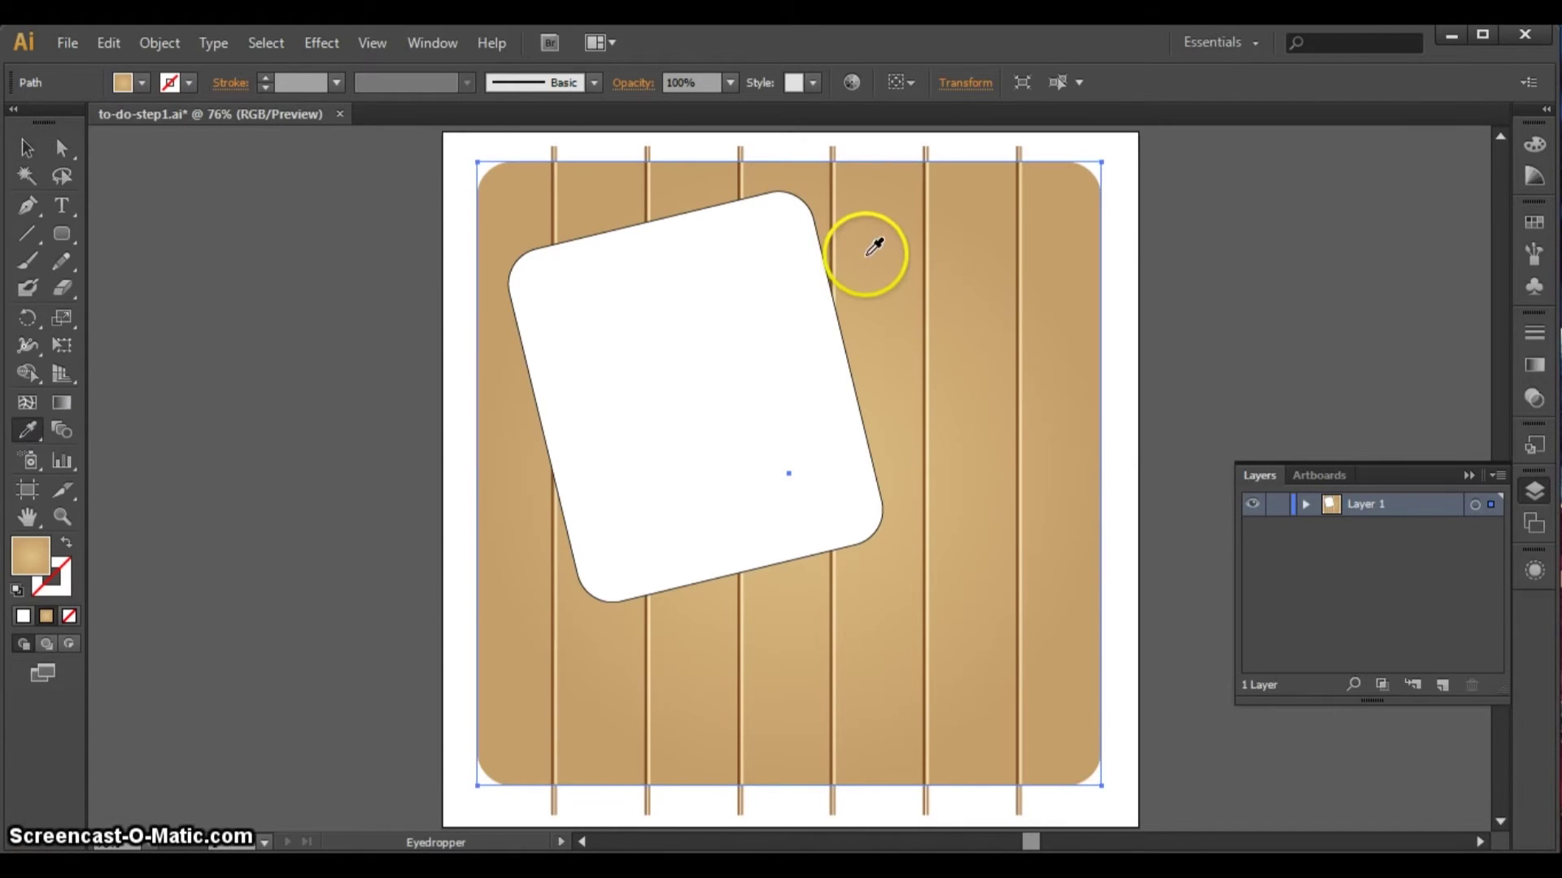
click(27, 147)
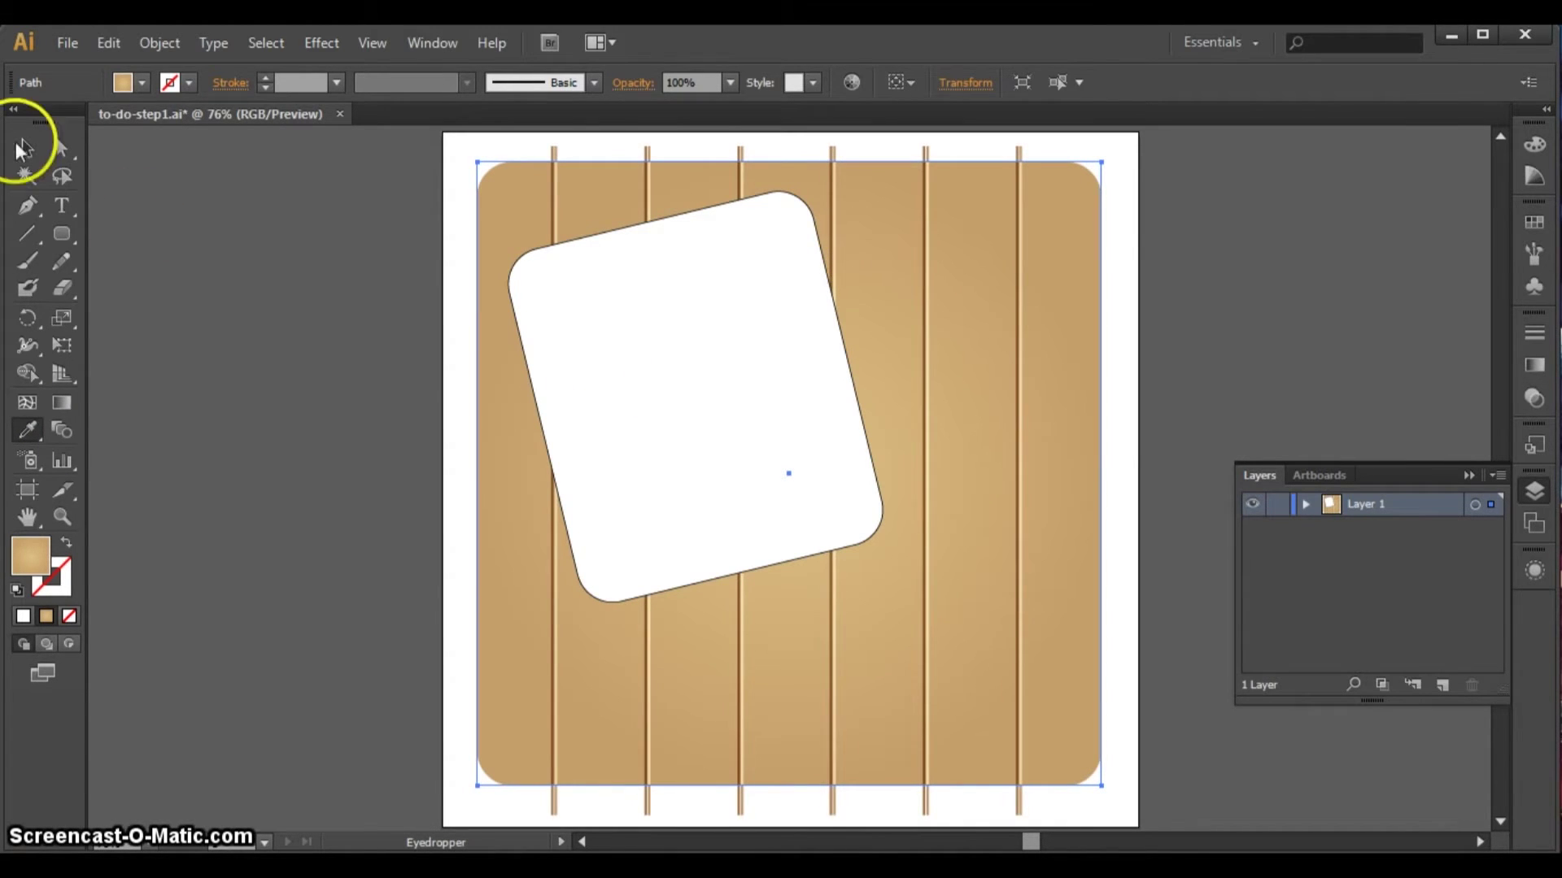
- Apply the tan square's gradient fill and no-stroke appearance to the tilted white rectangle with the Eyedropper
click(745, 382)
click(25, 434)
click(846, 256)
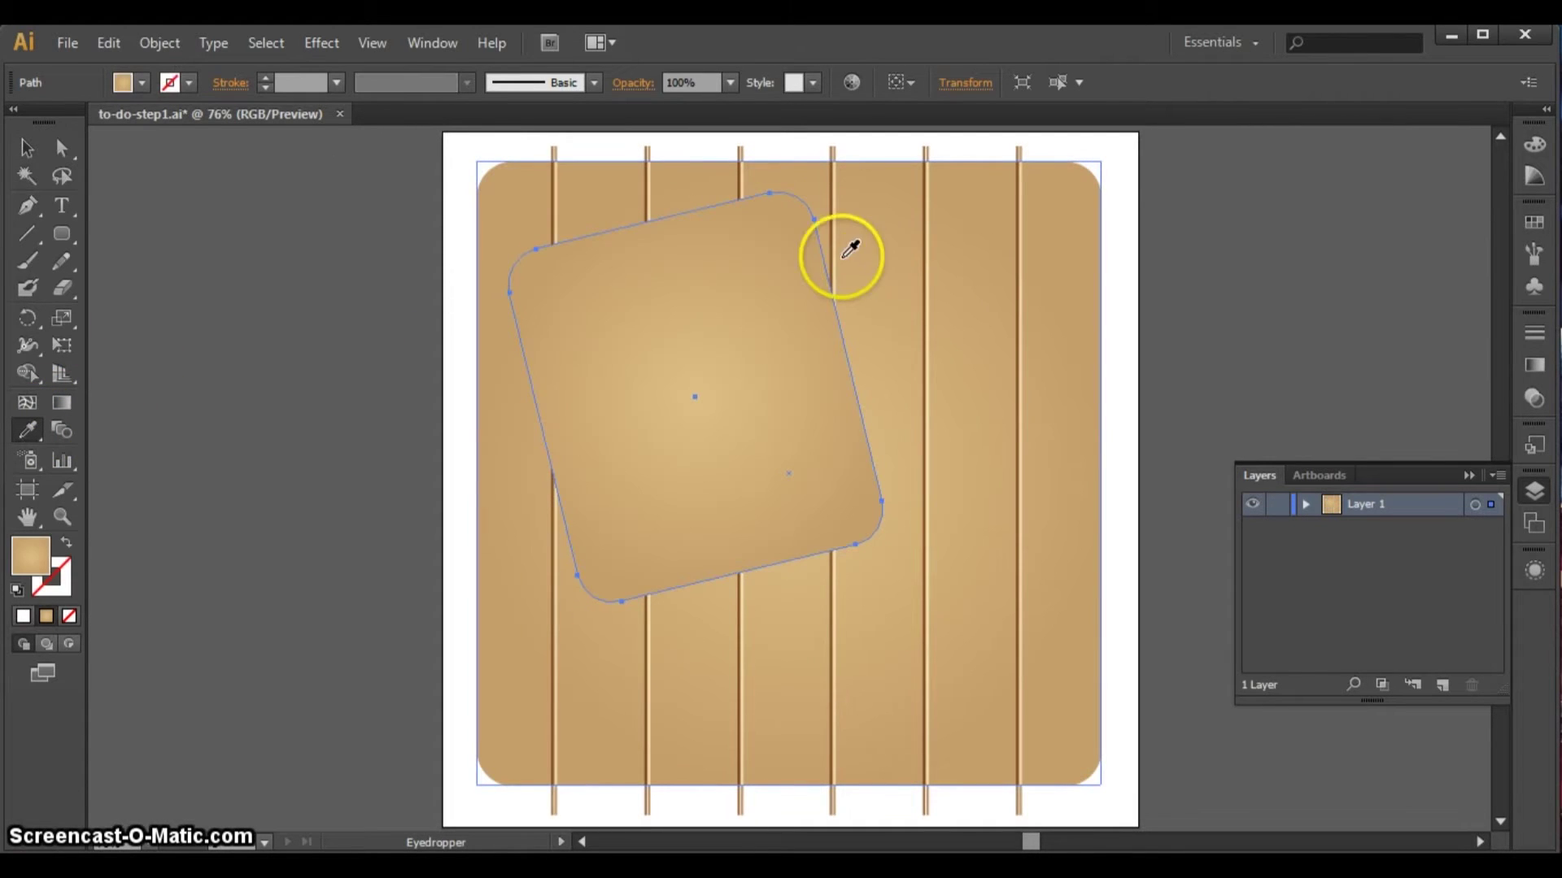
- Change the inner colour stop of the tilted rectangle's radial gradient to white
click(28, 147)
shift+click(940, 371)
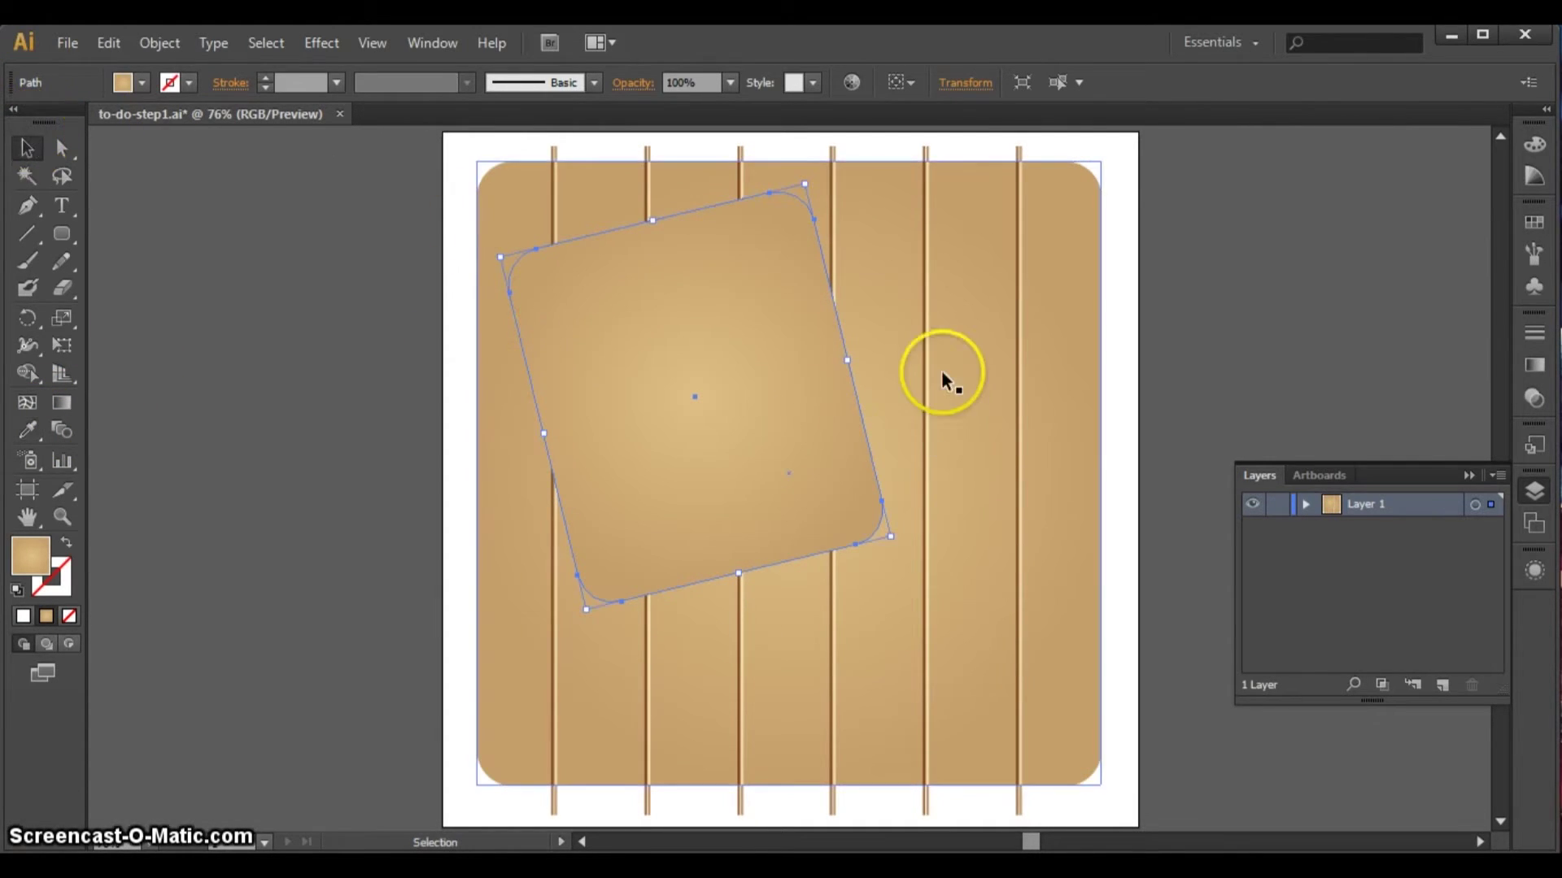
click(1535, 370)
double_click(1241, 495)
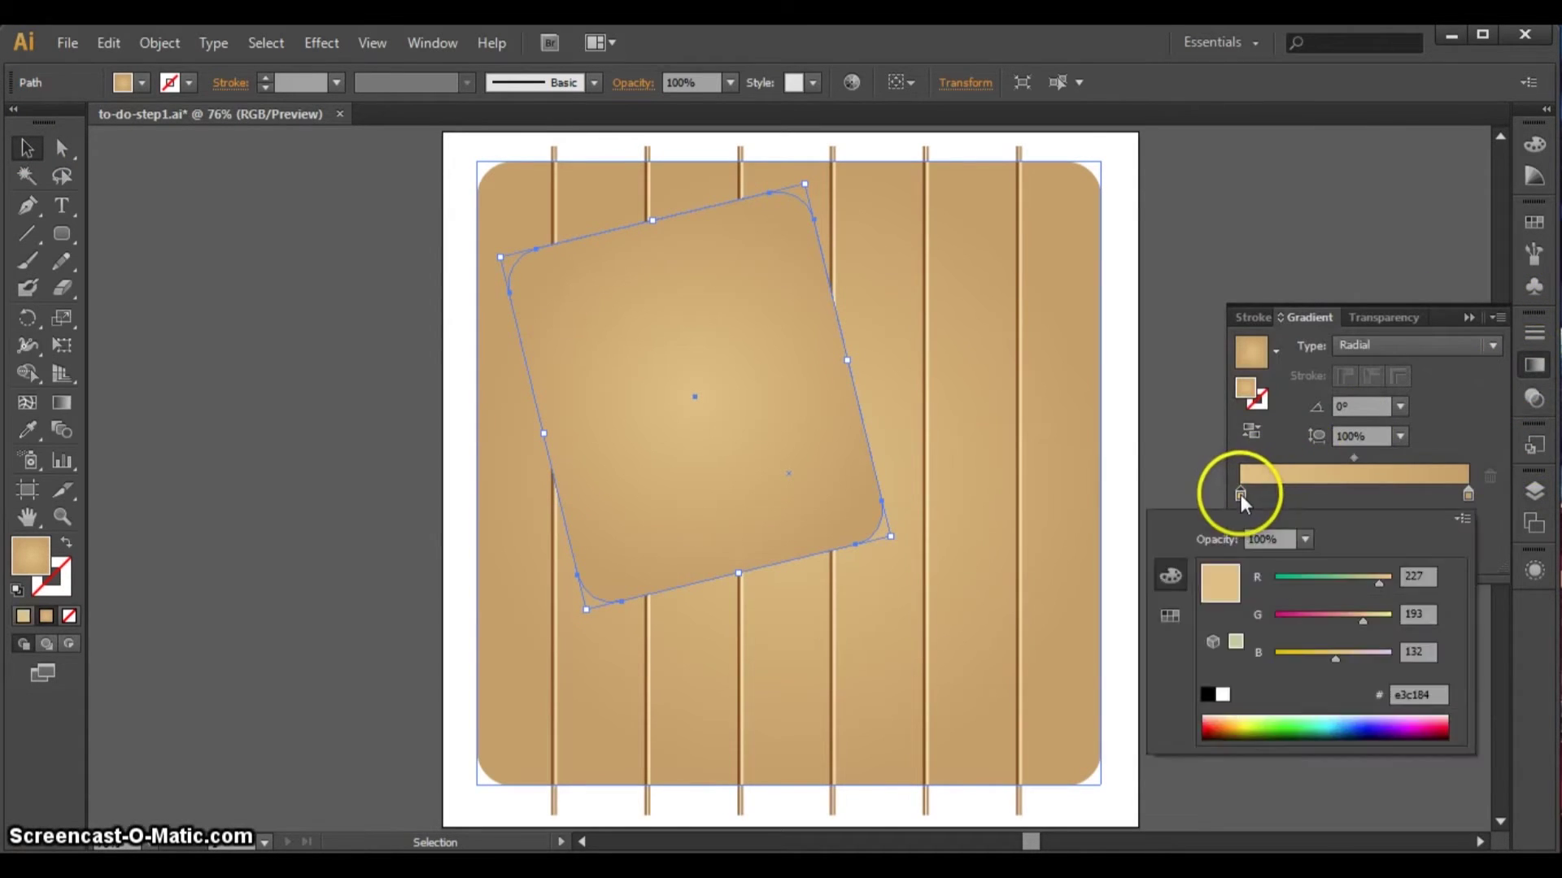
click(1223, 697)
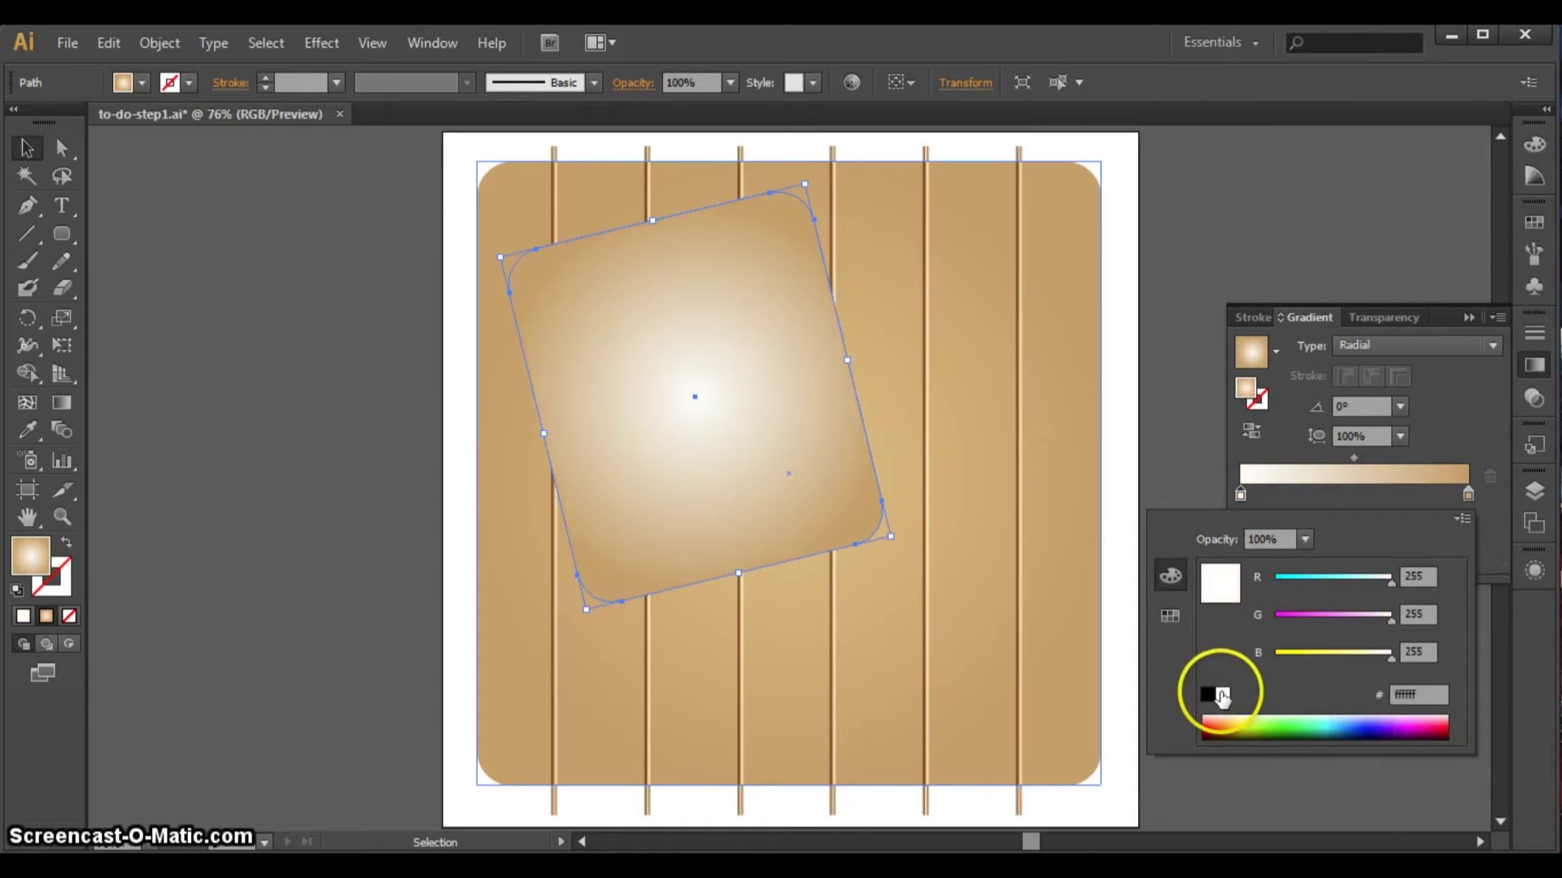
- Set the outer colour stop of the tilted rectangle's radial gradient to #f3dcca
double_click(1469, 495)
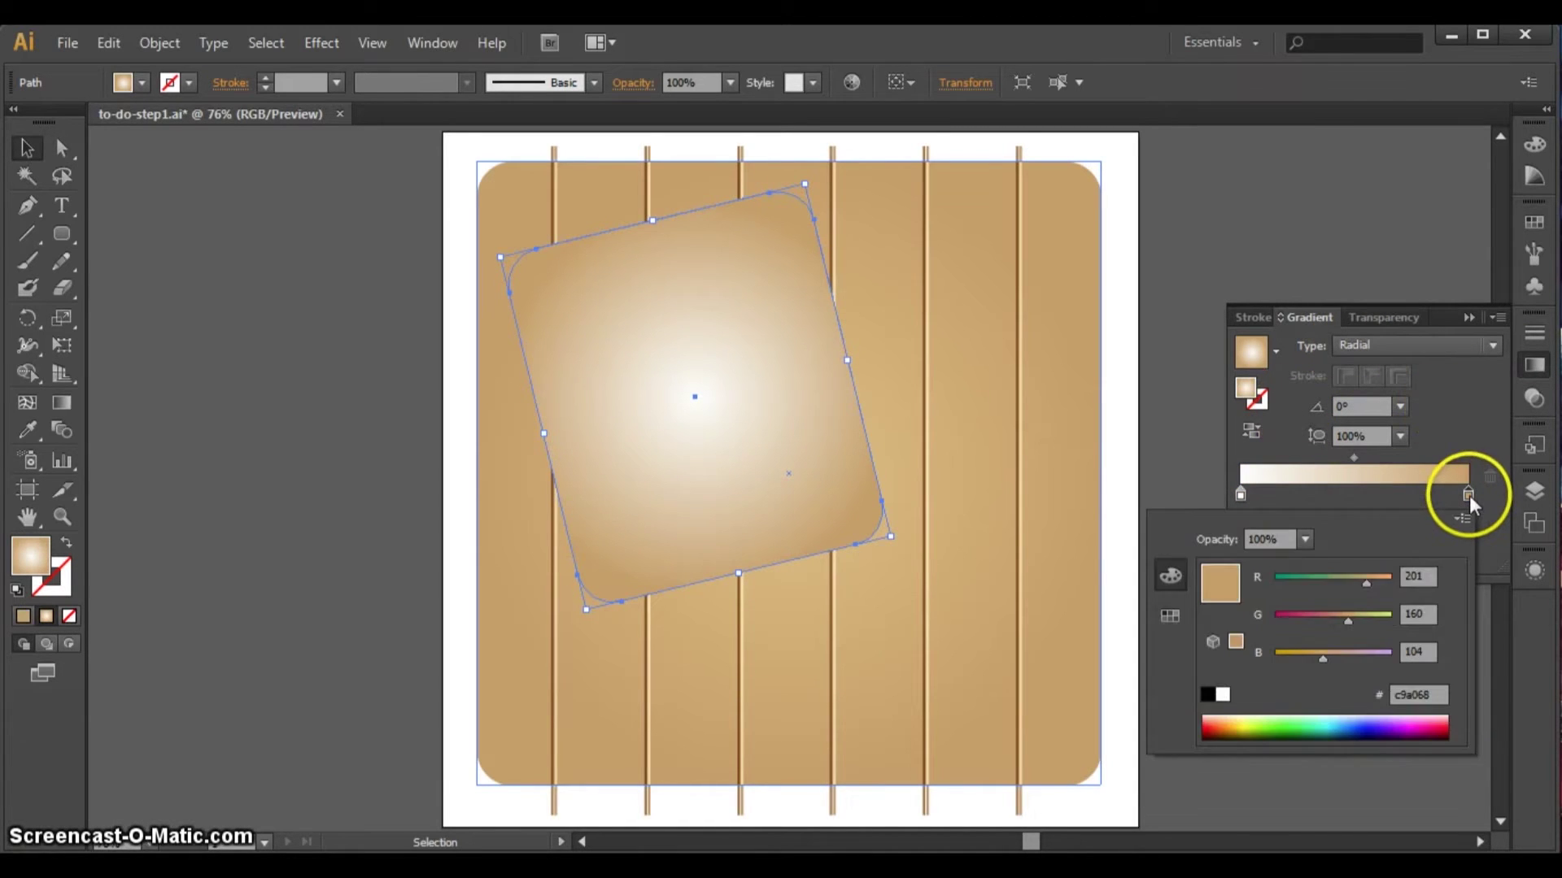
drag(1433, 695, 1381, 688)
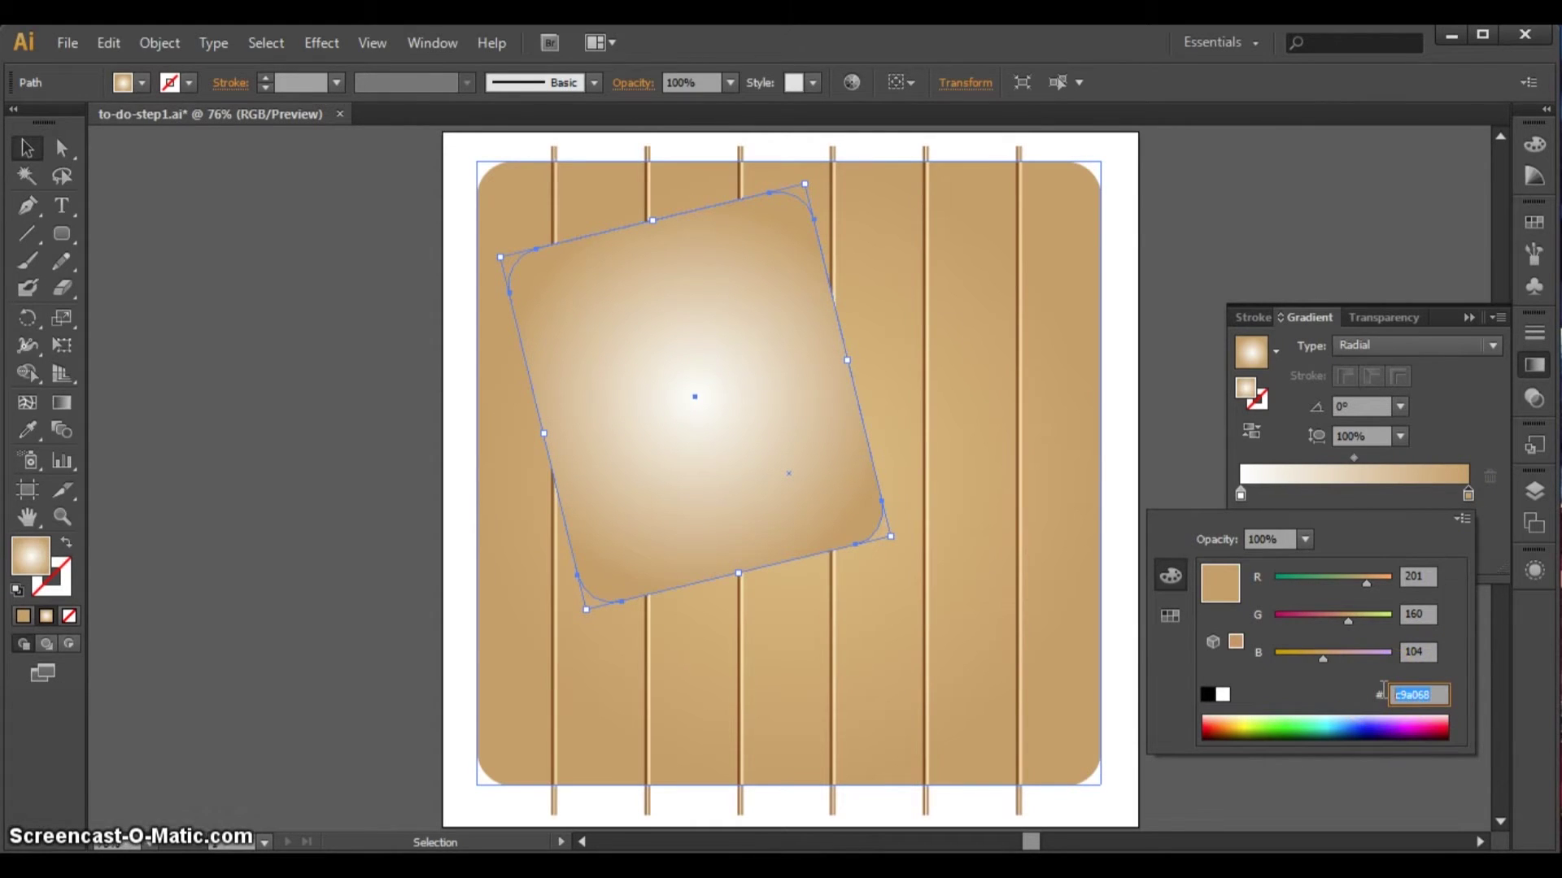
text(f3dcc)
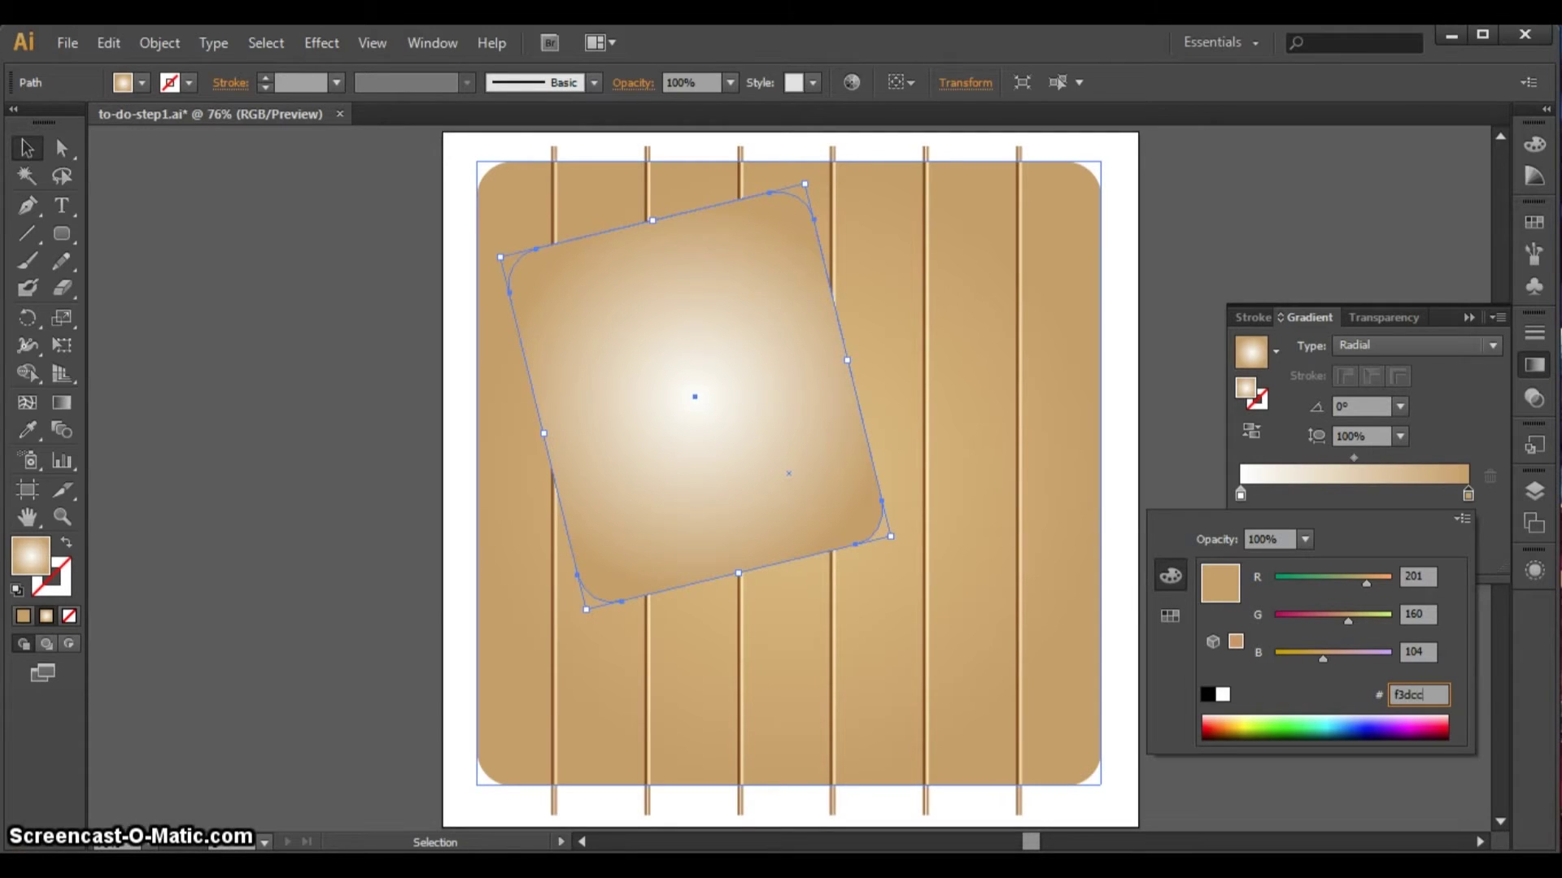
text(a)
click(1429, 647)
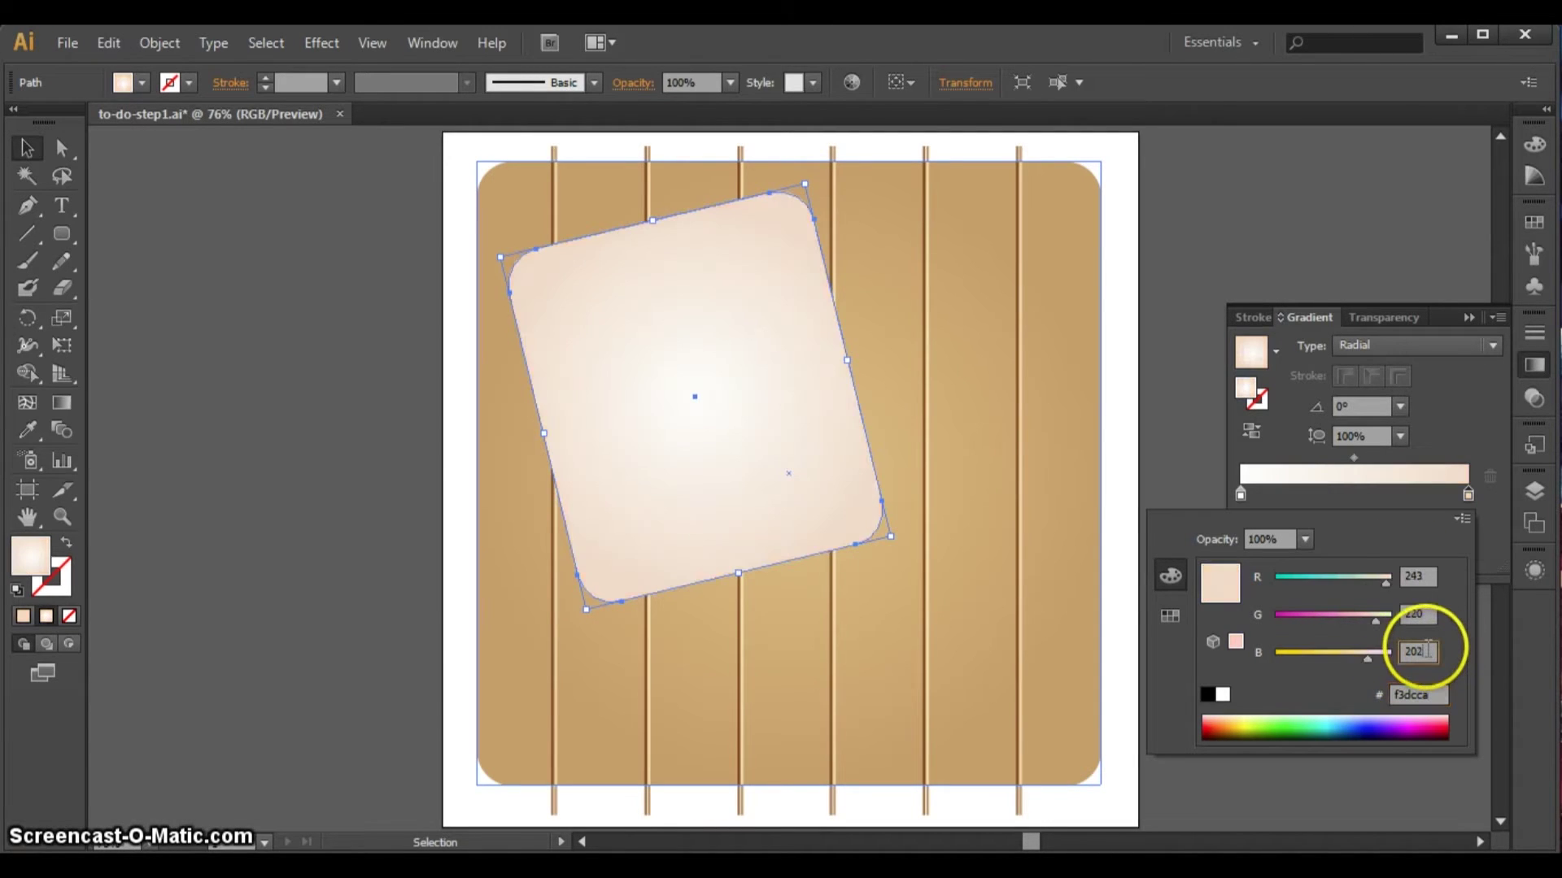
click(1383, 496)
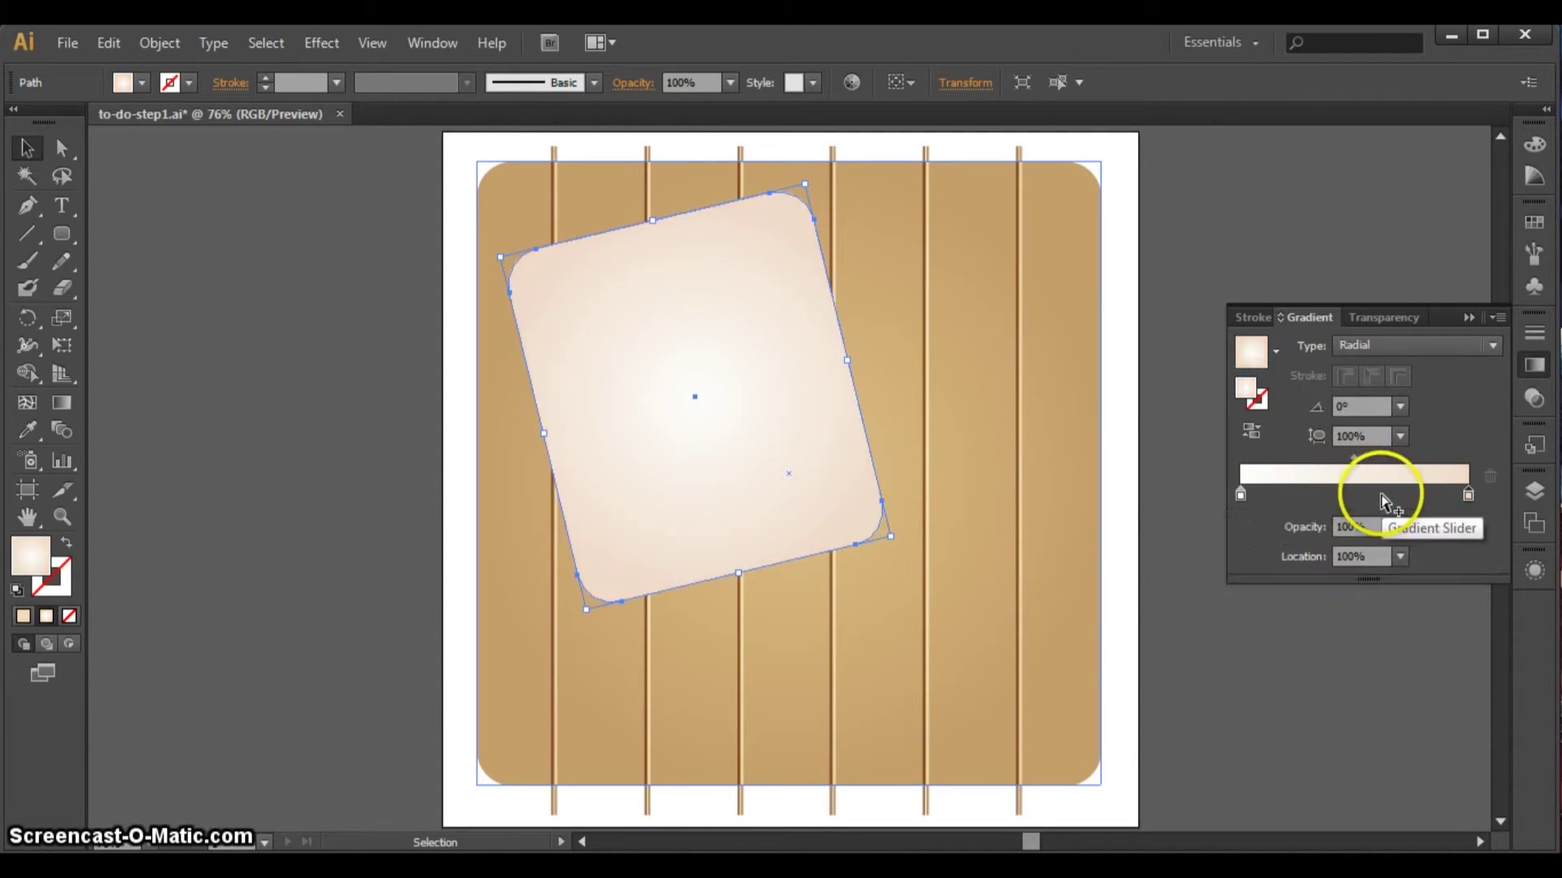
- Copy the tilted cream rectangle and paste two copies of it onto the artboard
click(31, 156)
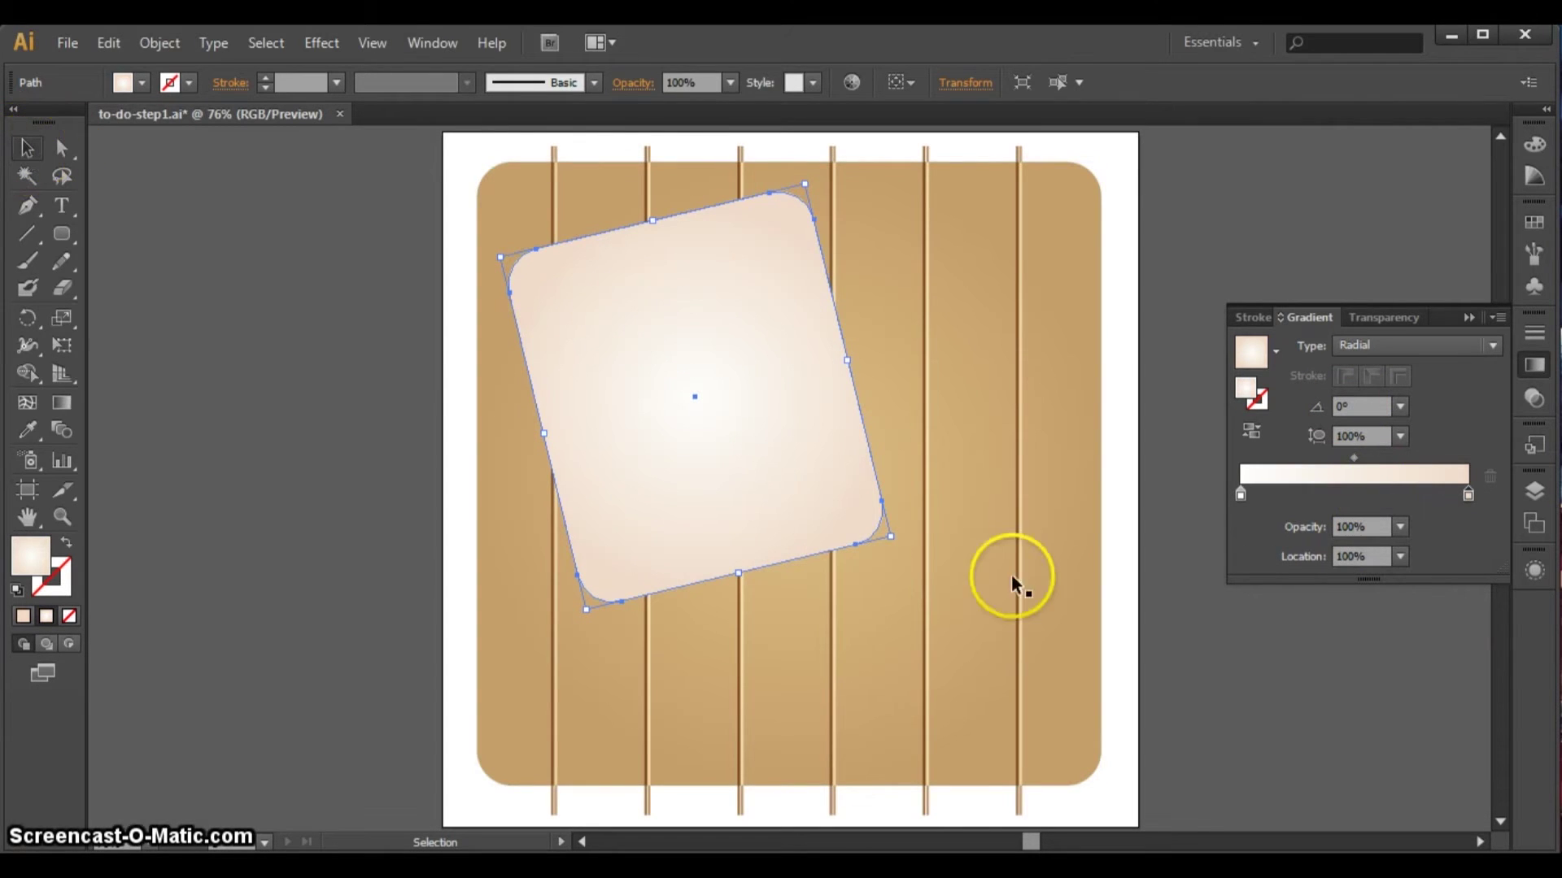
click(940, 488)
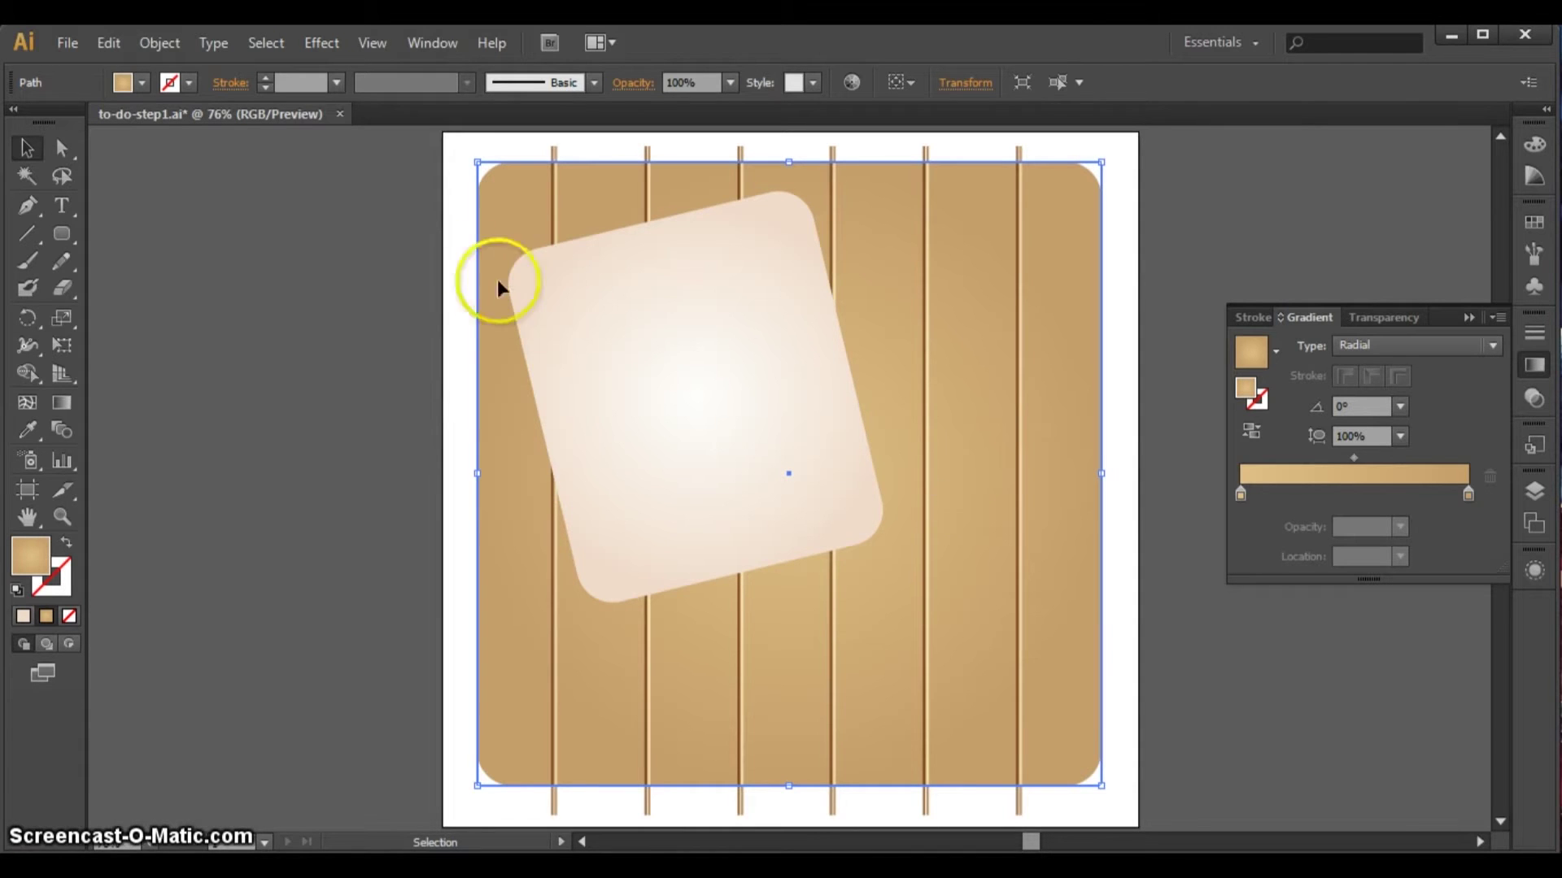
click(582, 305)
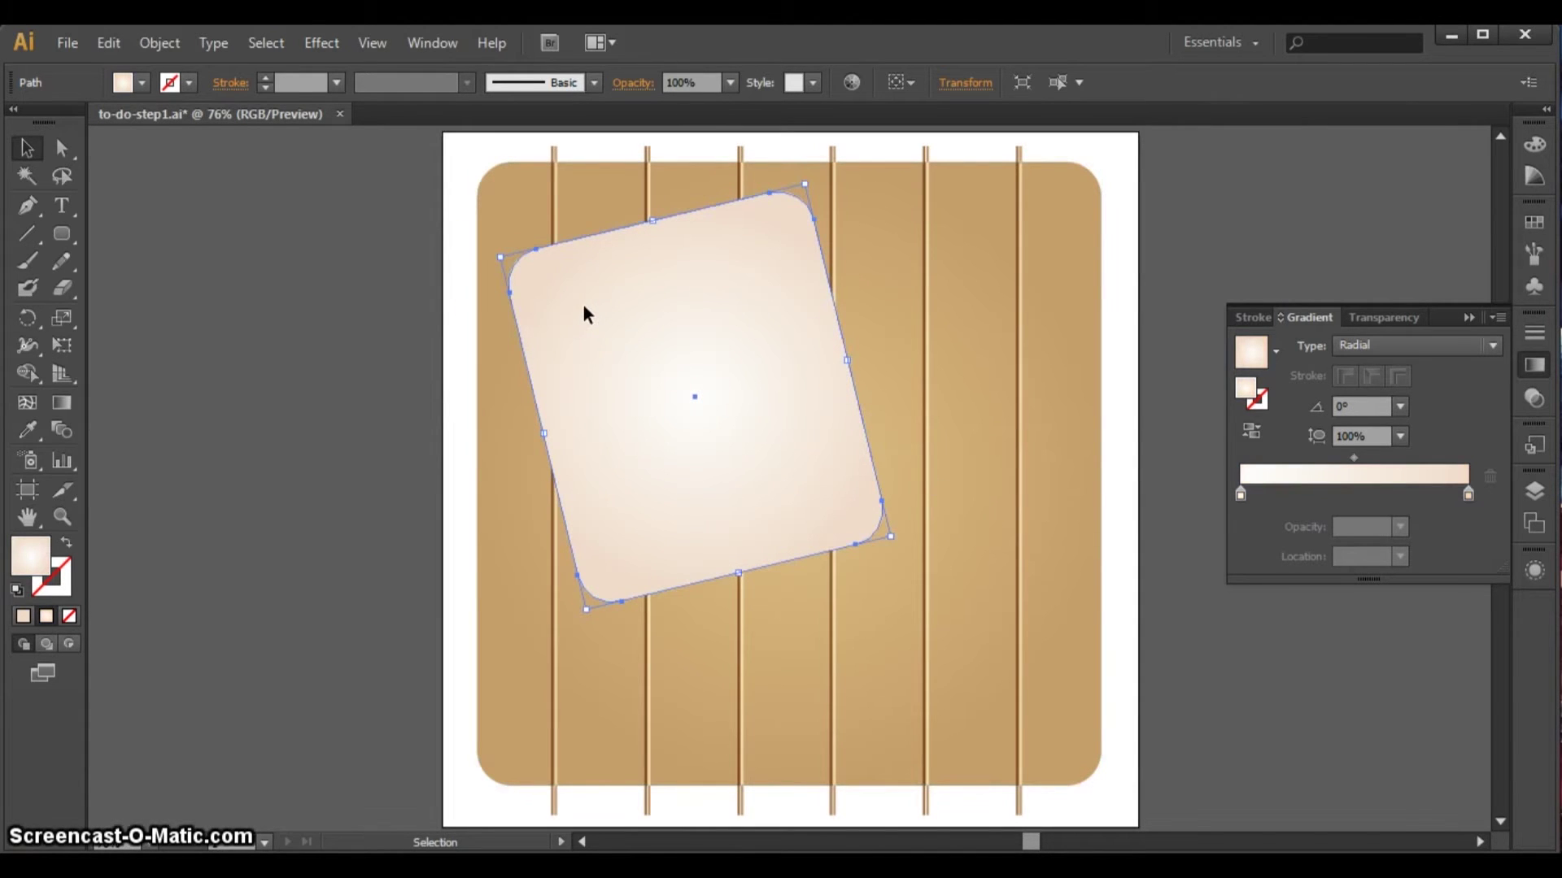
click(109, 45)
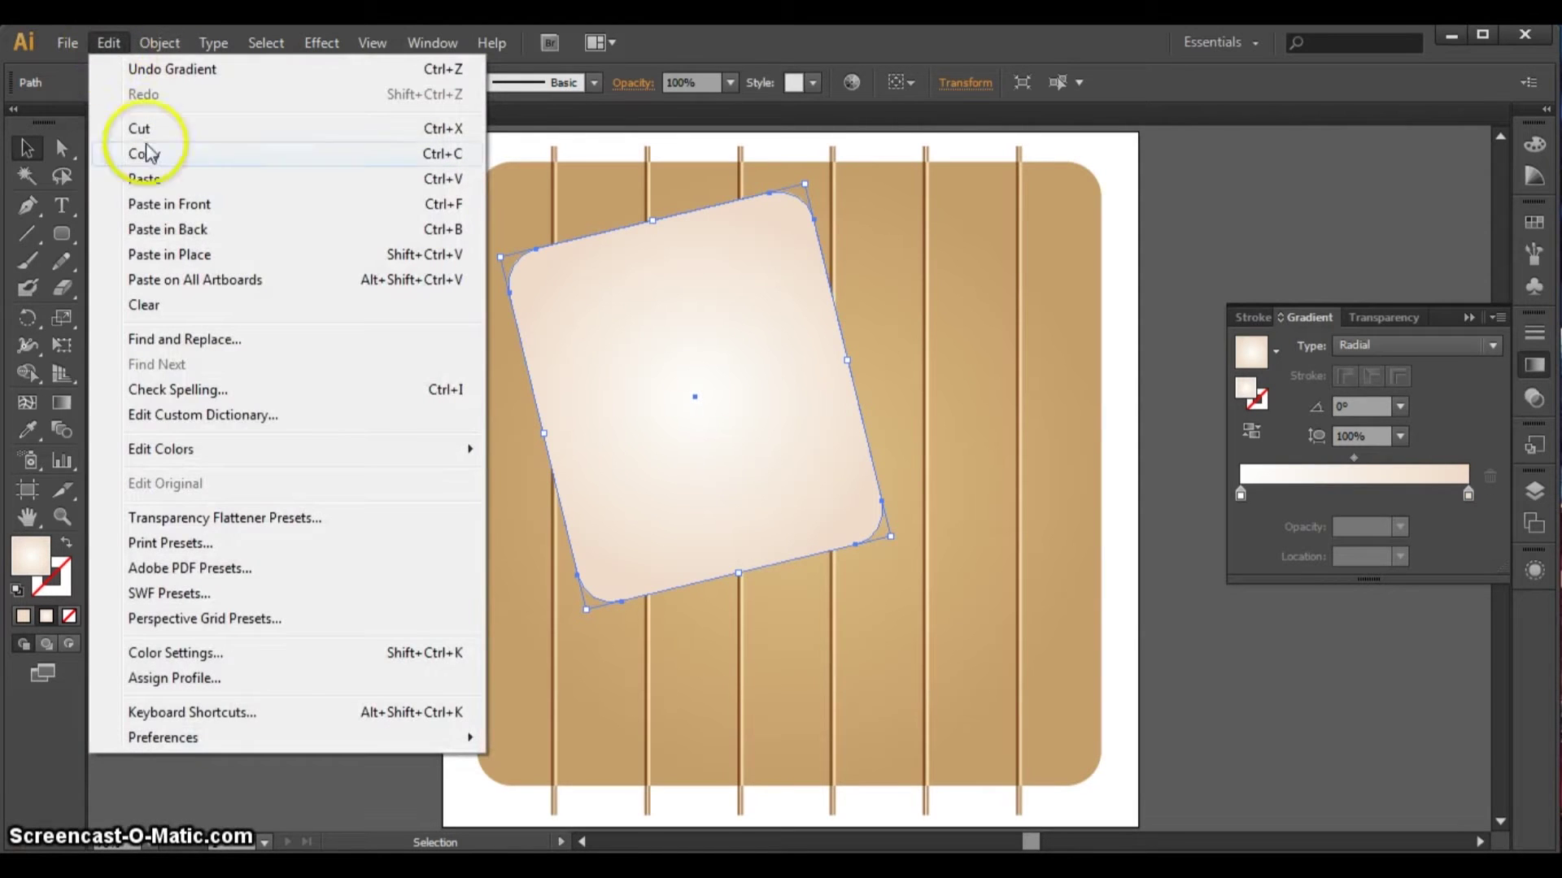
click(145, 158)
click(109, 43)
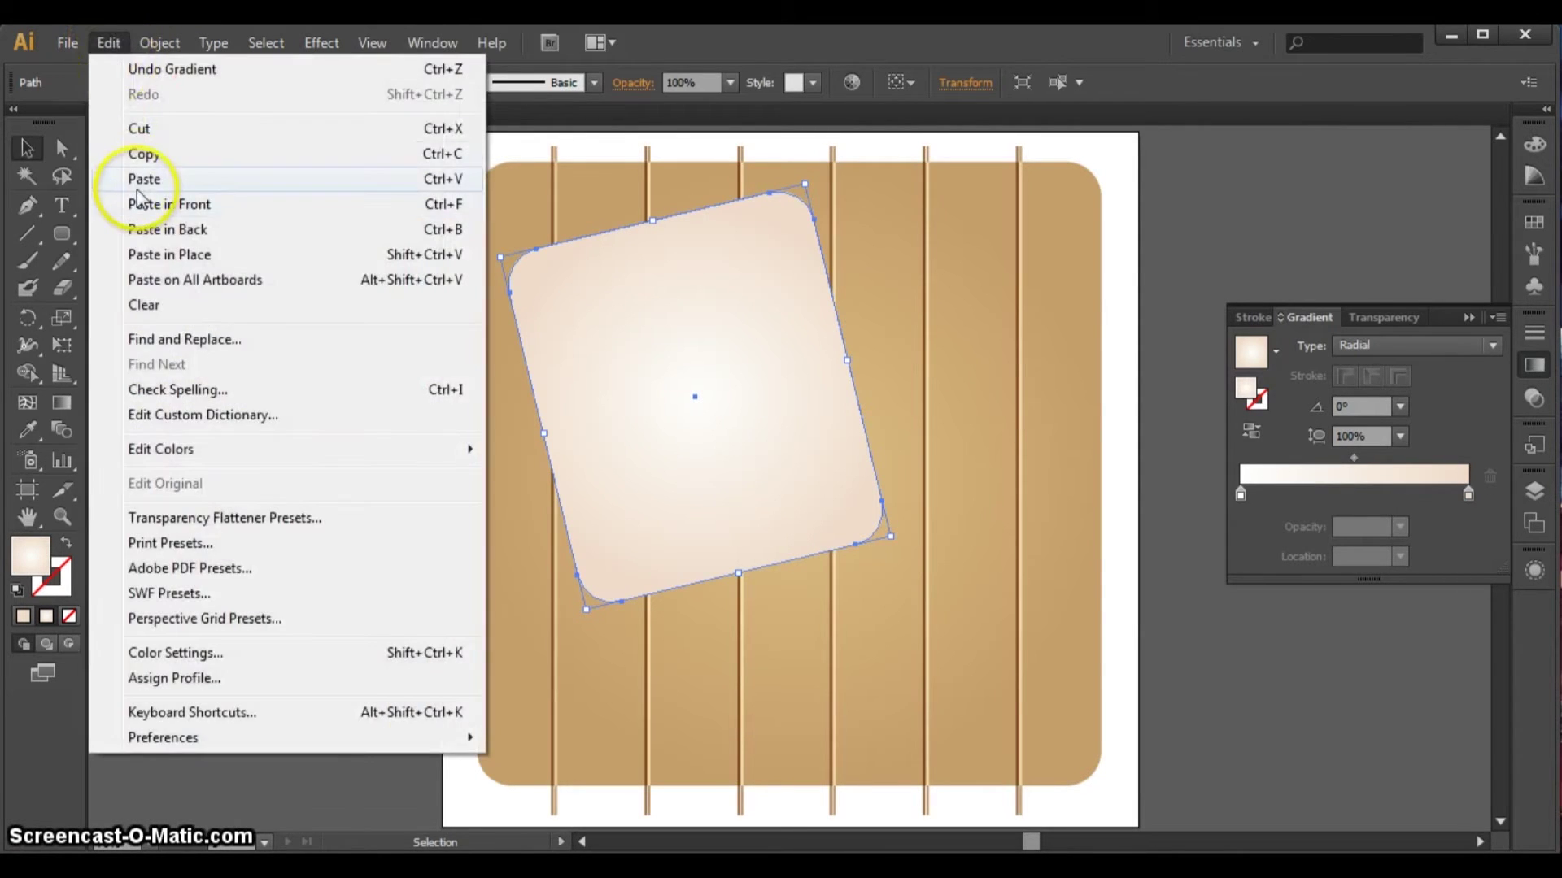
click(140, 178)
click(109, 44)
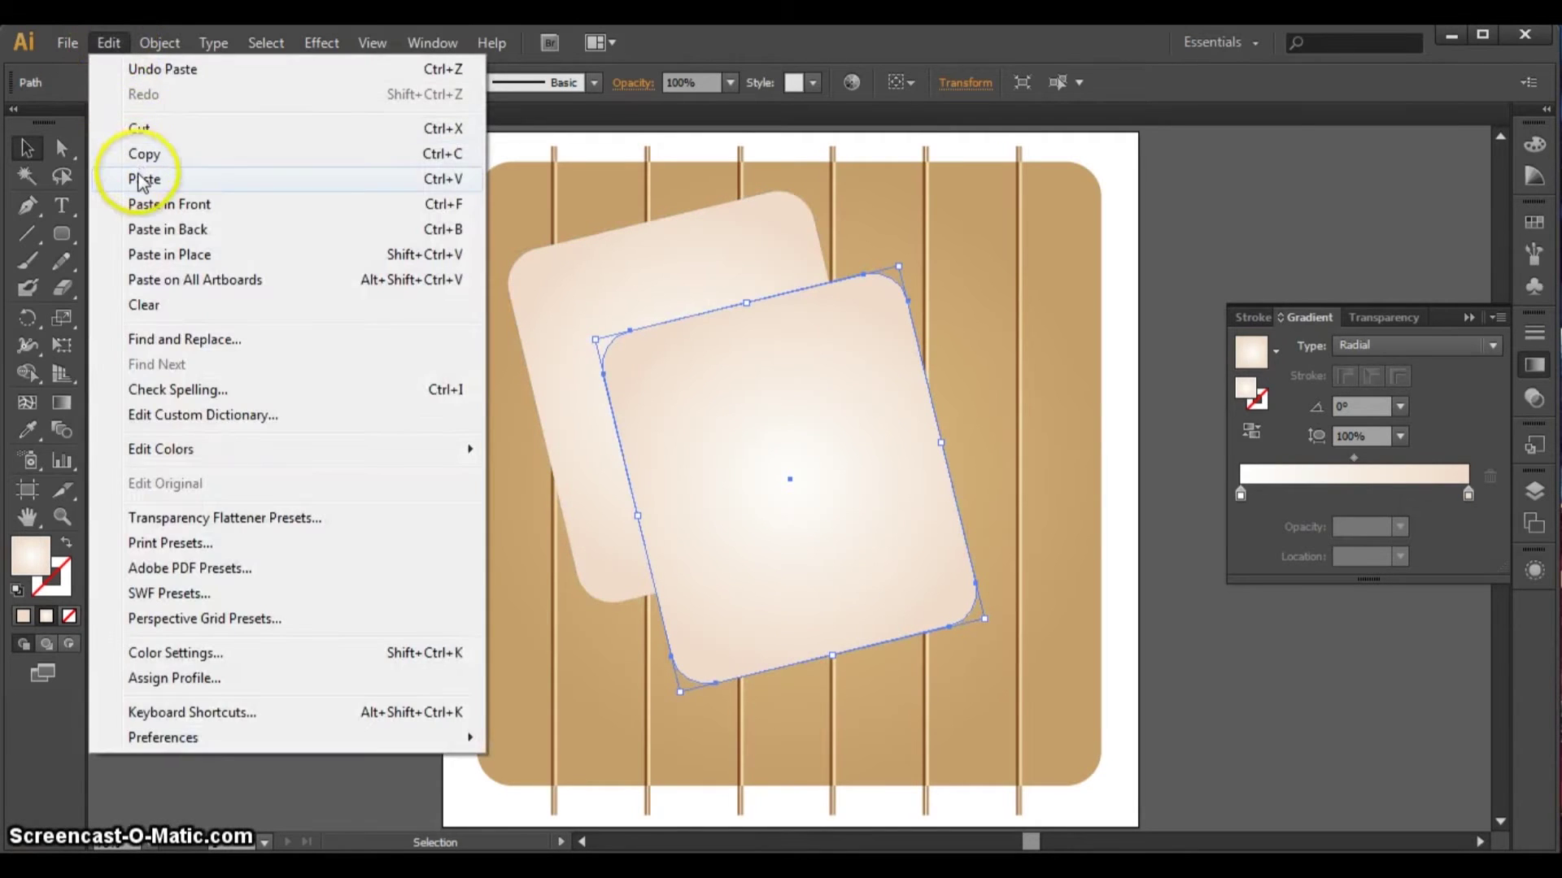
click(155, 178)
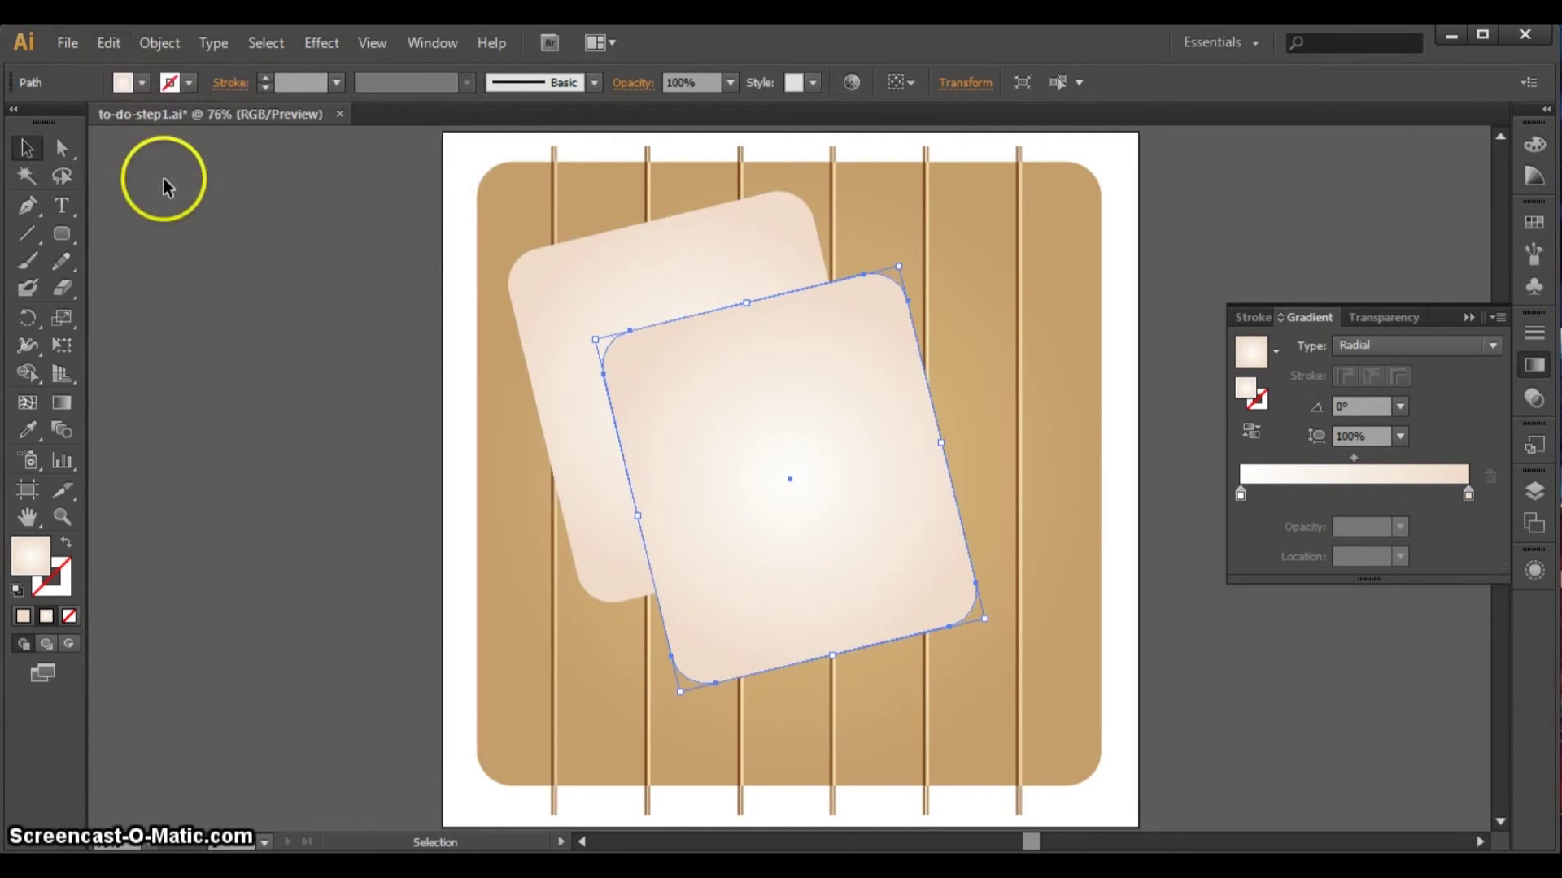
double_click(867, 445)
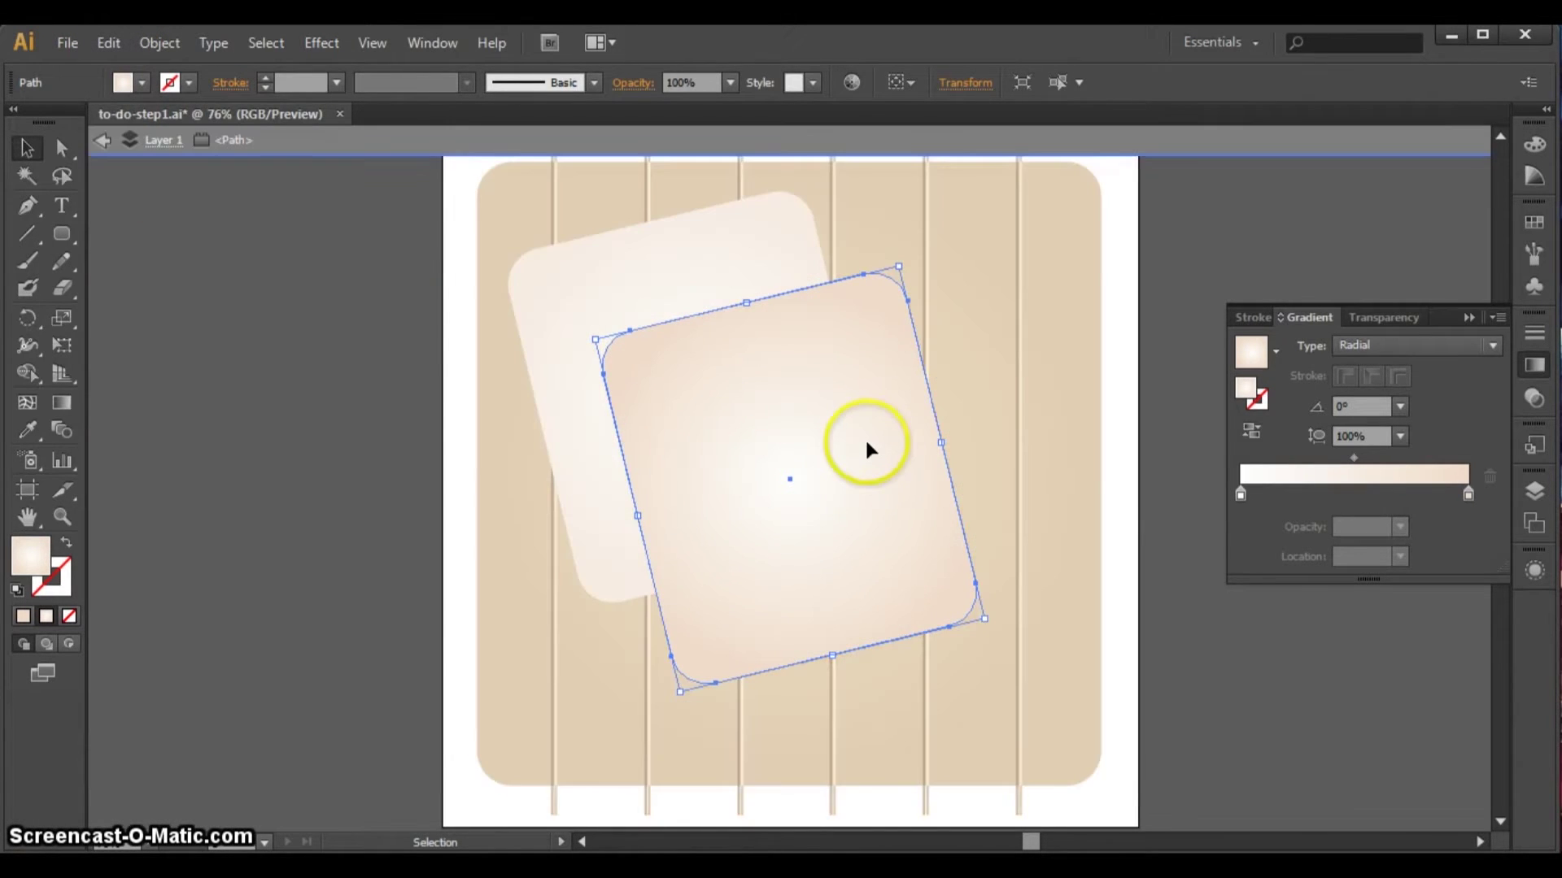
click(102, 139)
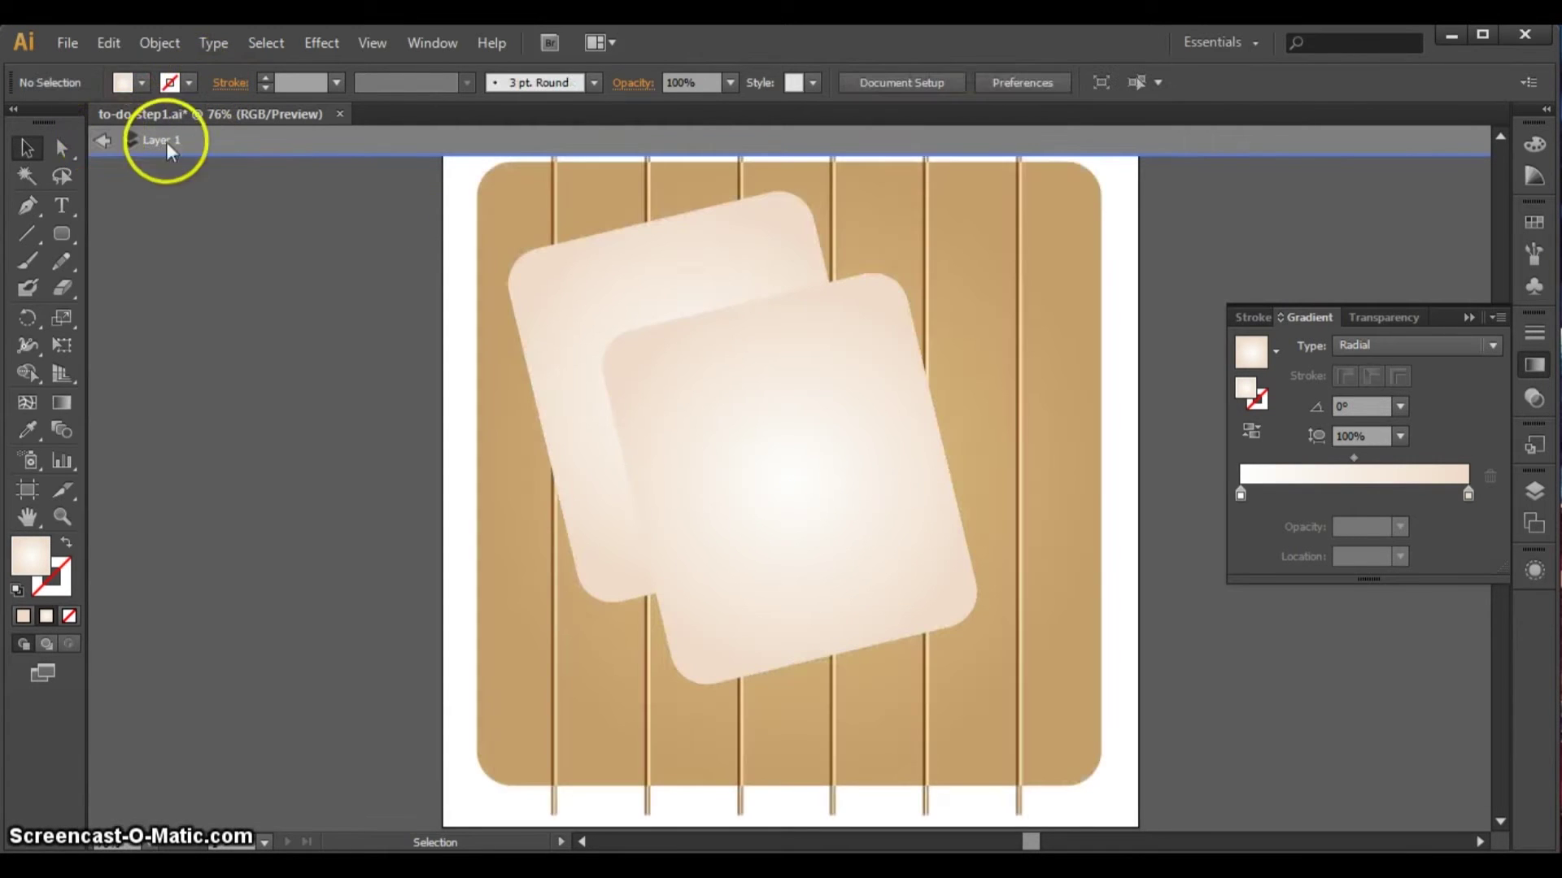
click(101, 140)
- Move the topmost pasted rectangle down and right so that the copy beneath it is partly exposed
click(843, 394)
drag(736, 378, 870, 418)
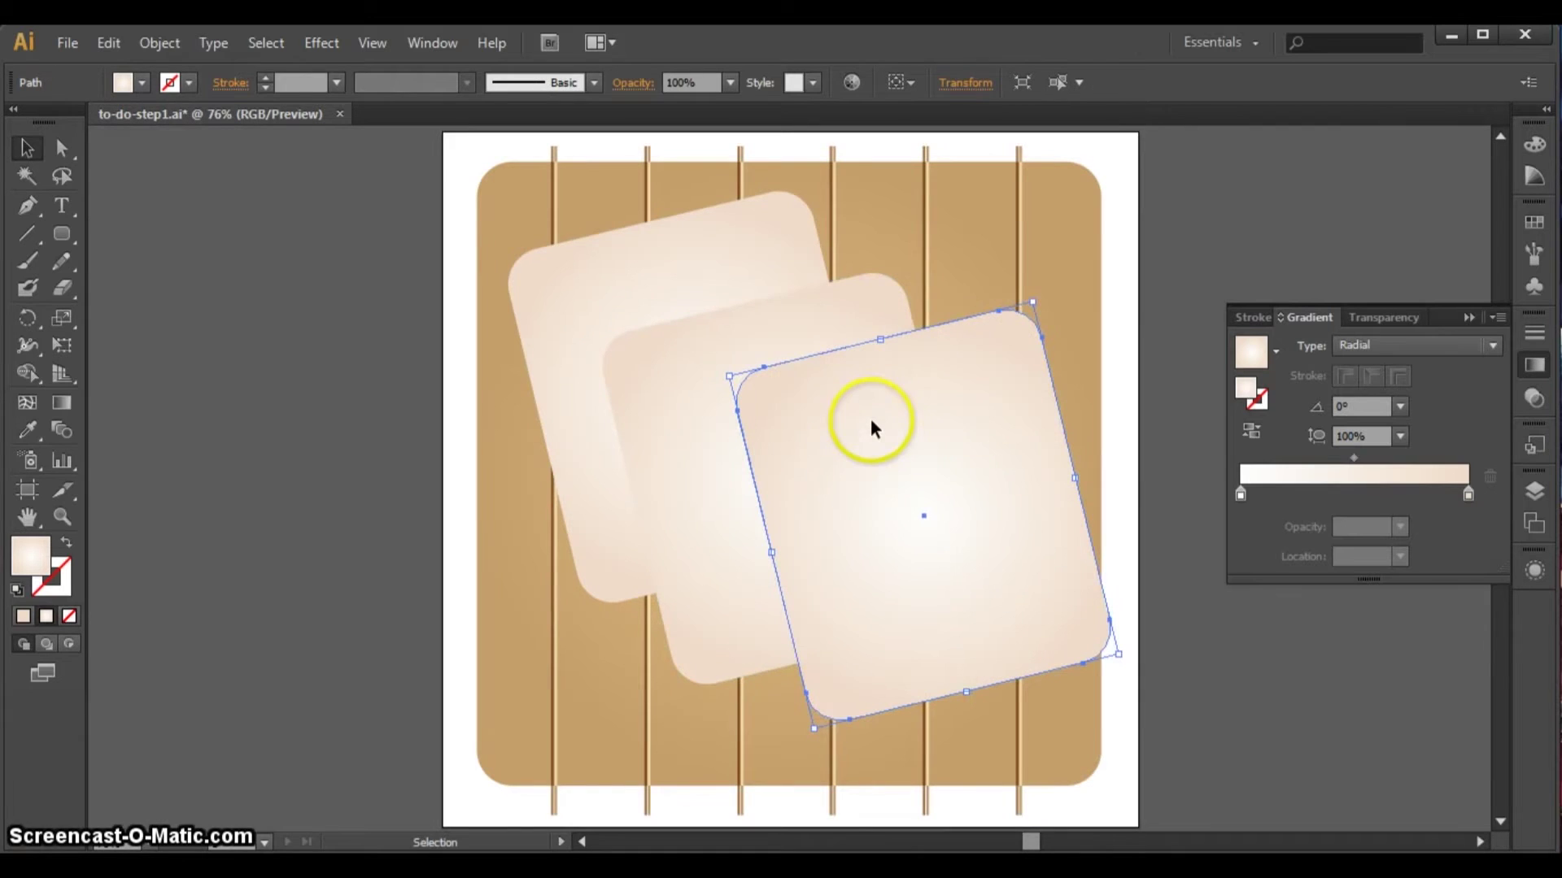
- Fill both pasted rectangles with solid brown #a8783f, leaving the original cream note out of the selection
shift+click(798, 308)
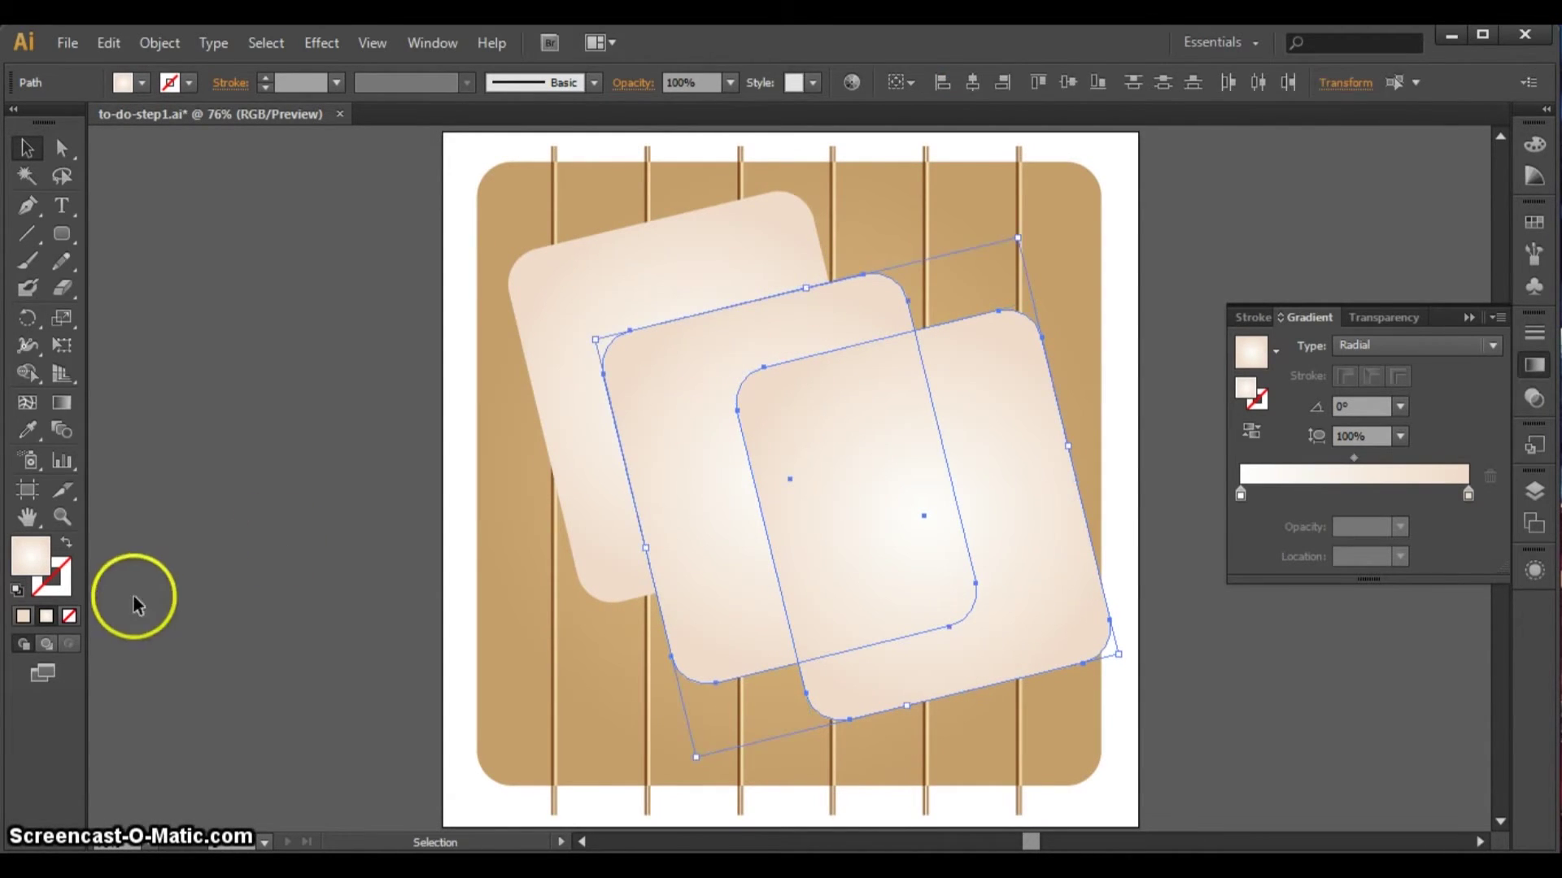
double_click(31, 569)
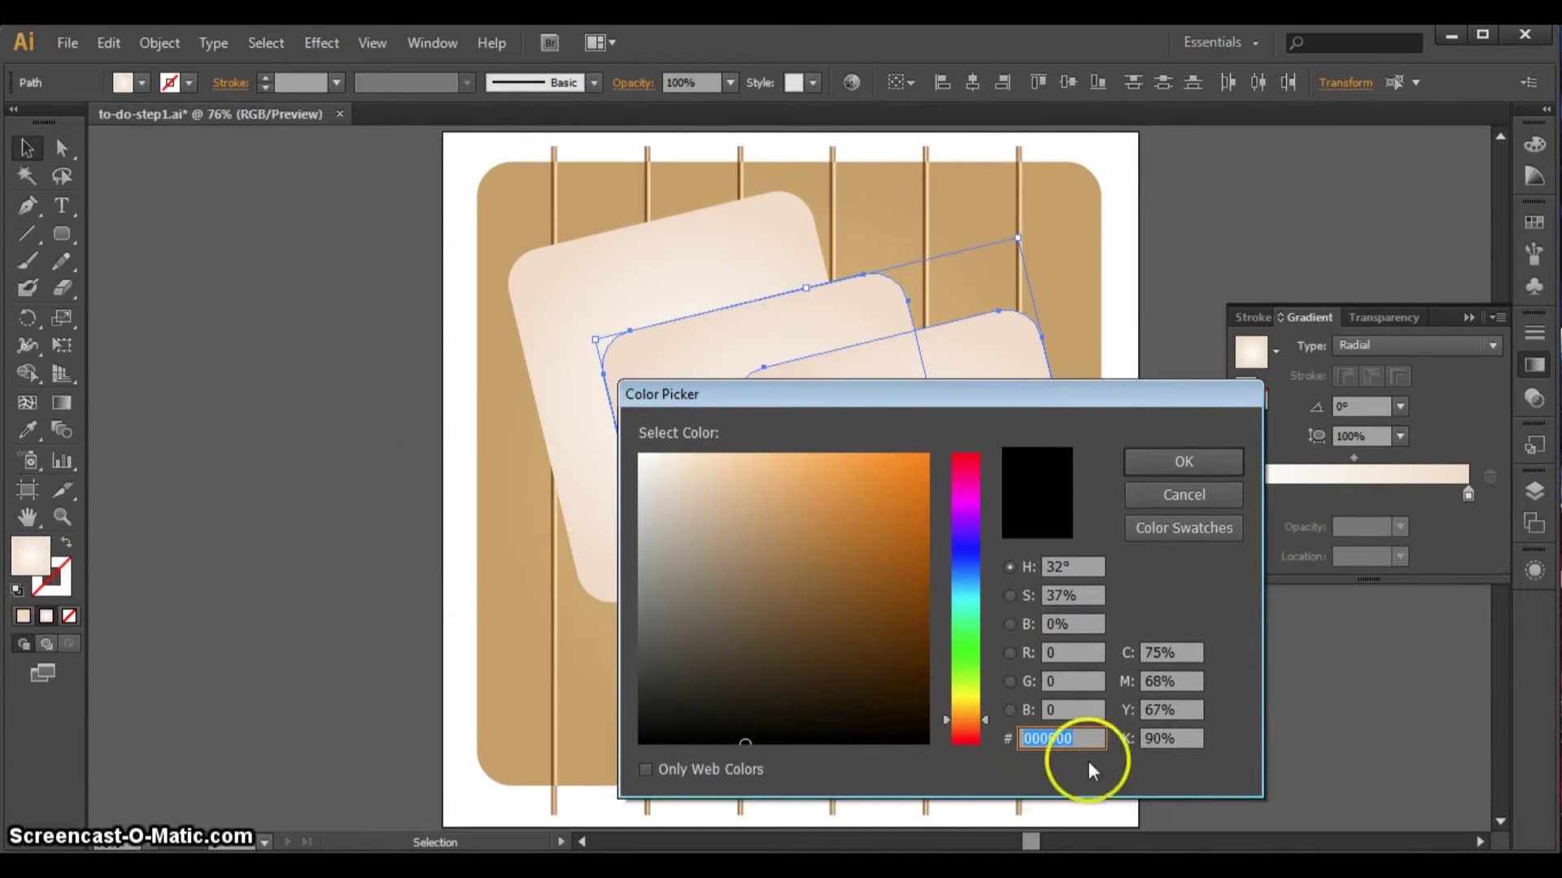
key(BackSpace)
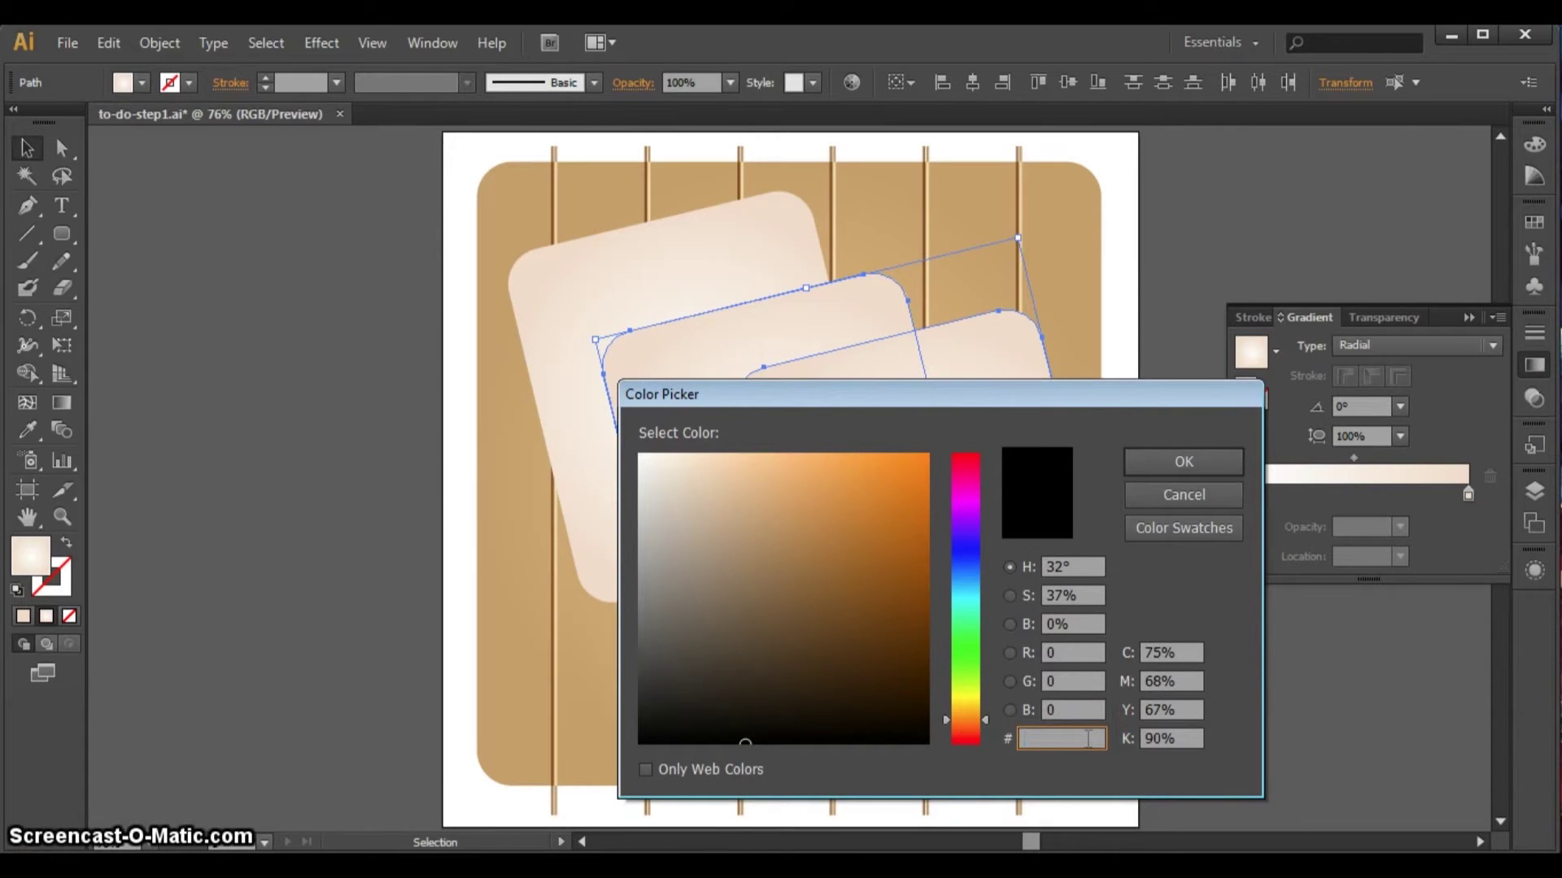
text(a8783f)
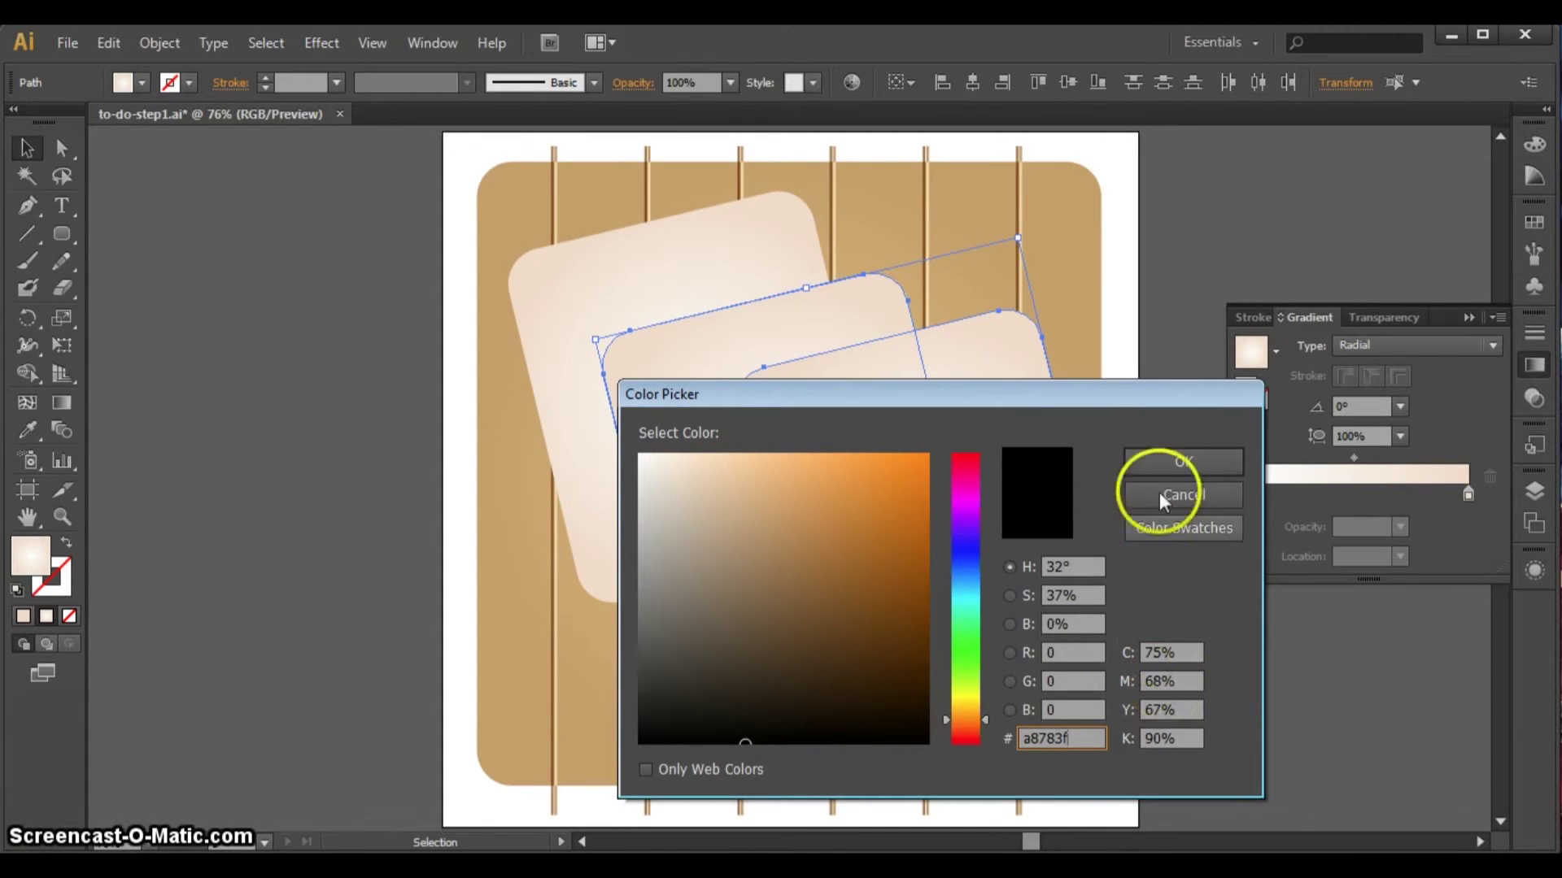
click(1164, 467)
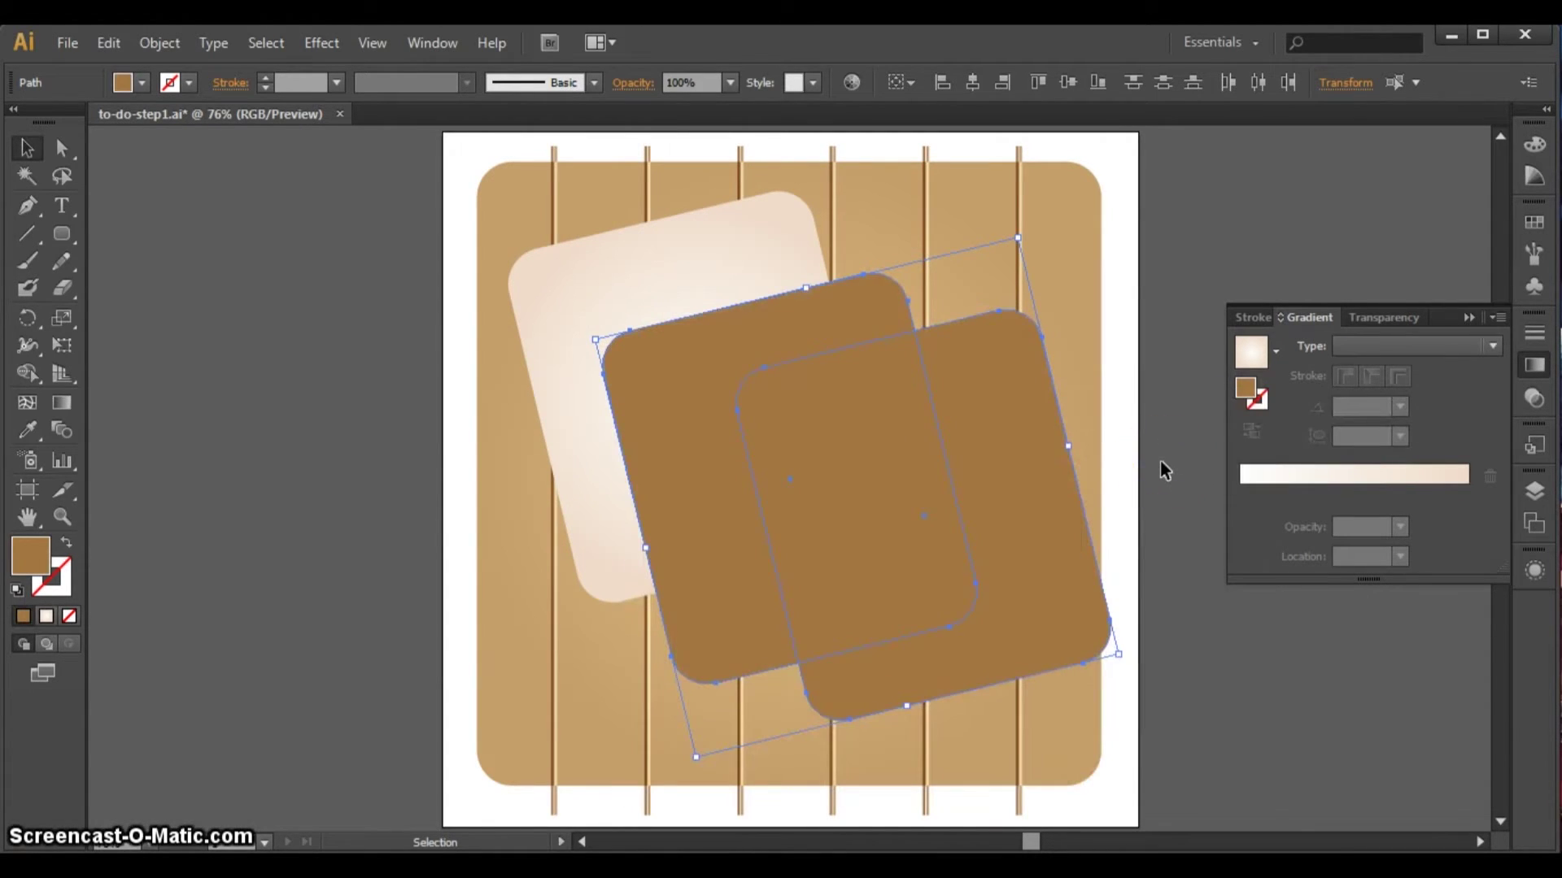
- Align the middle brown rectangle with the cream note along their left and top edges so it covers the note
click(394, 356)
click(691, 388)
shift+click(646, 303)
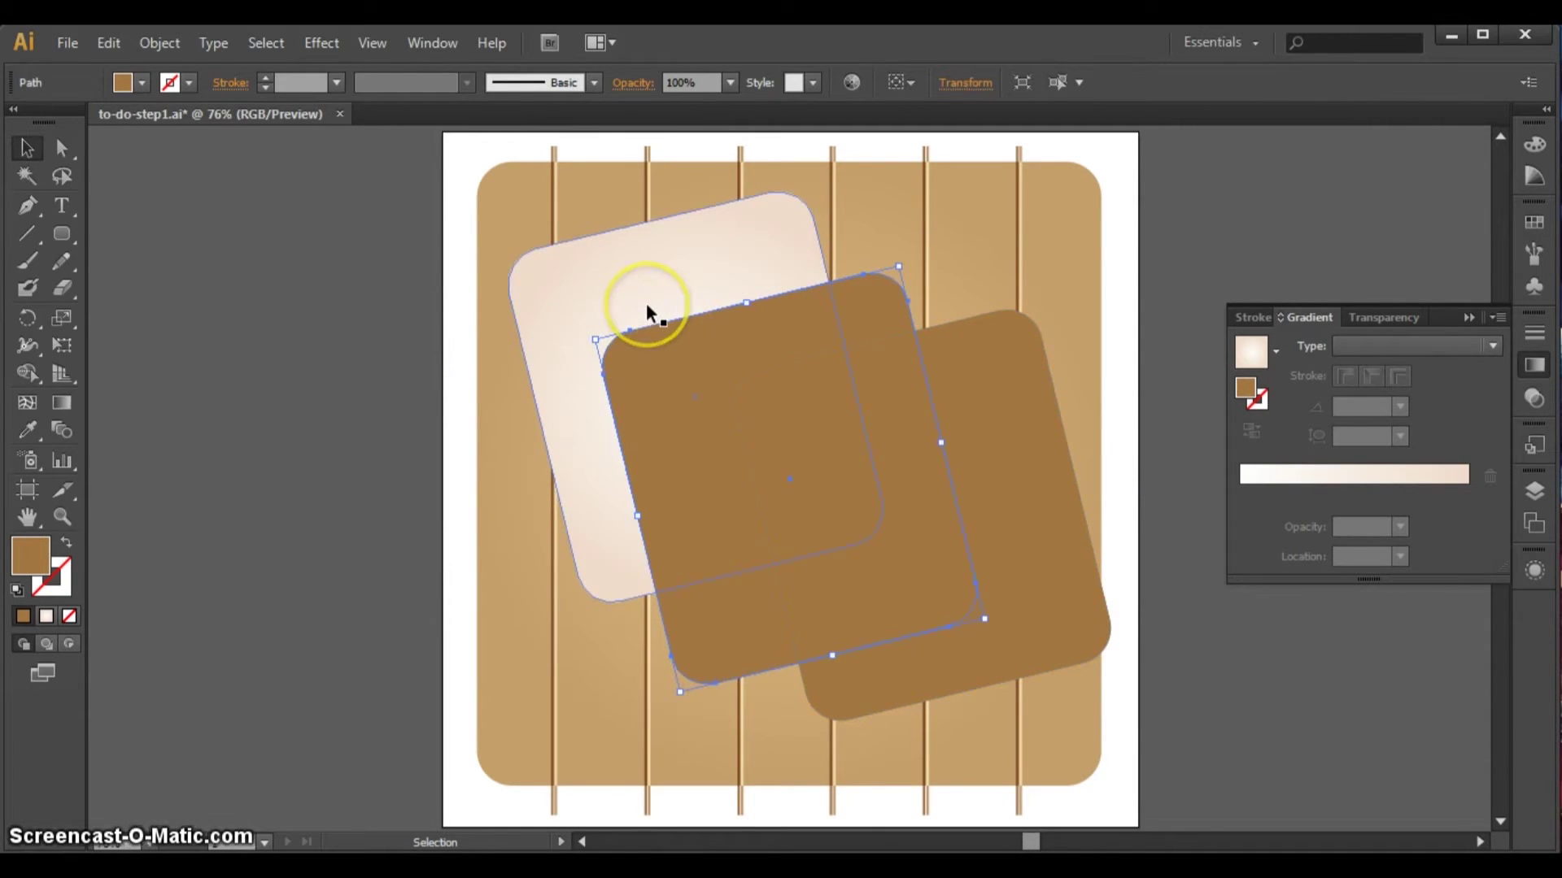
shift+click(647, 310)
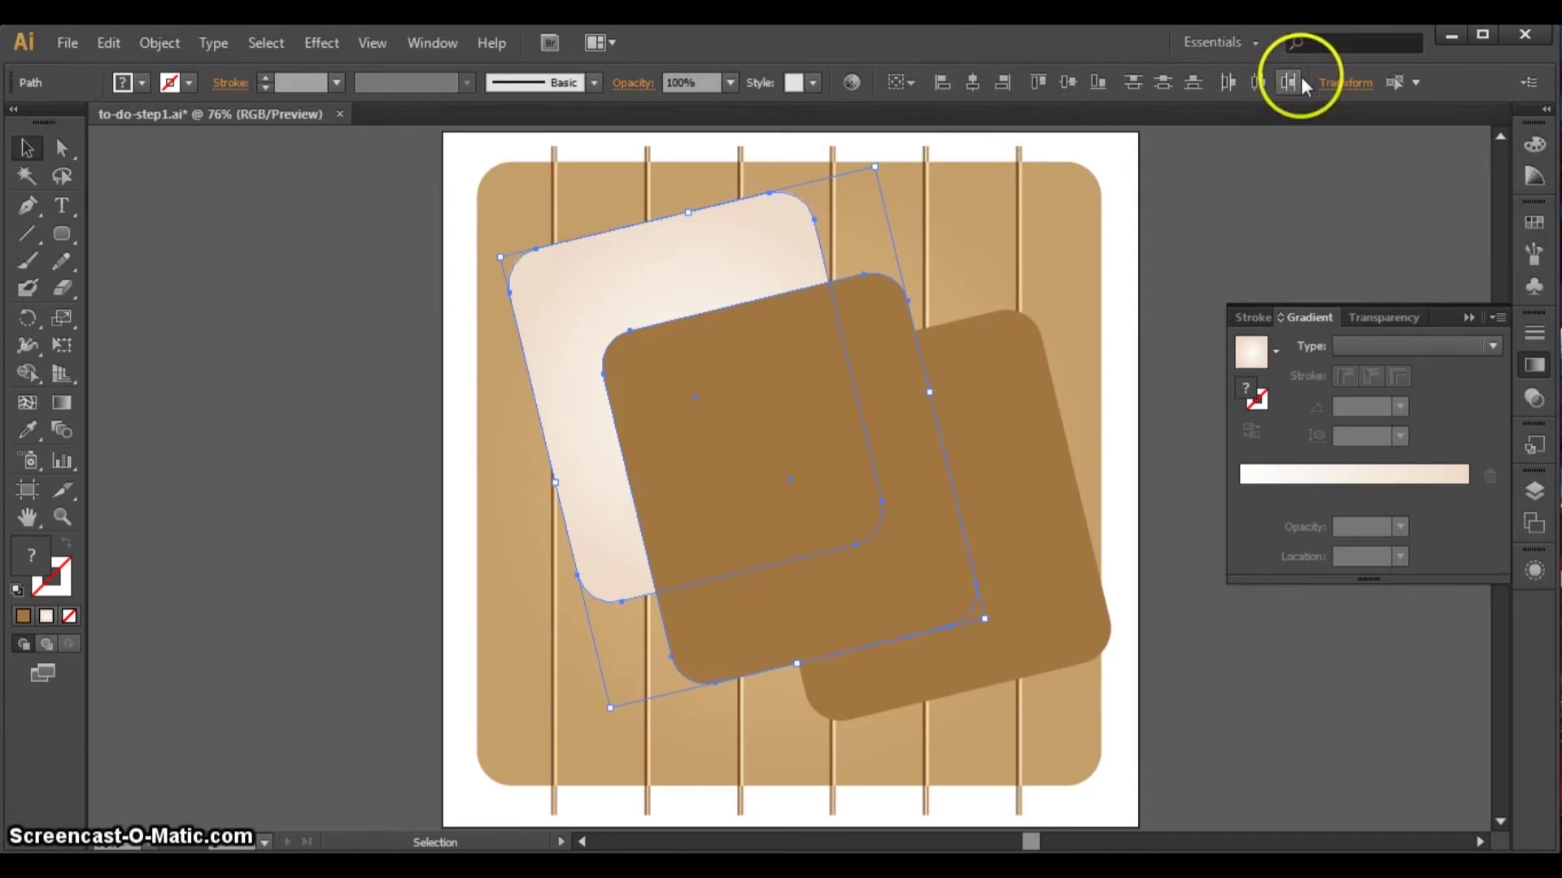
click(941, 84)
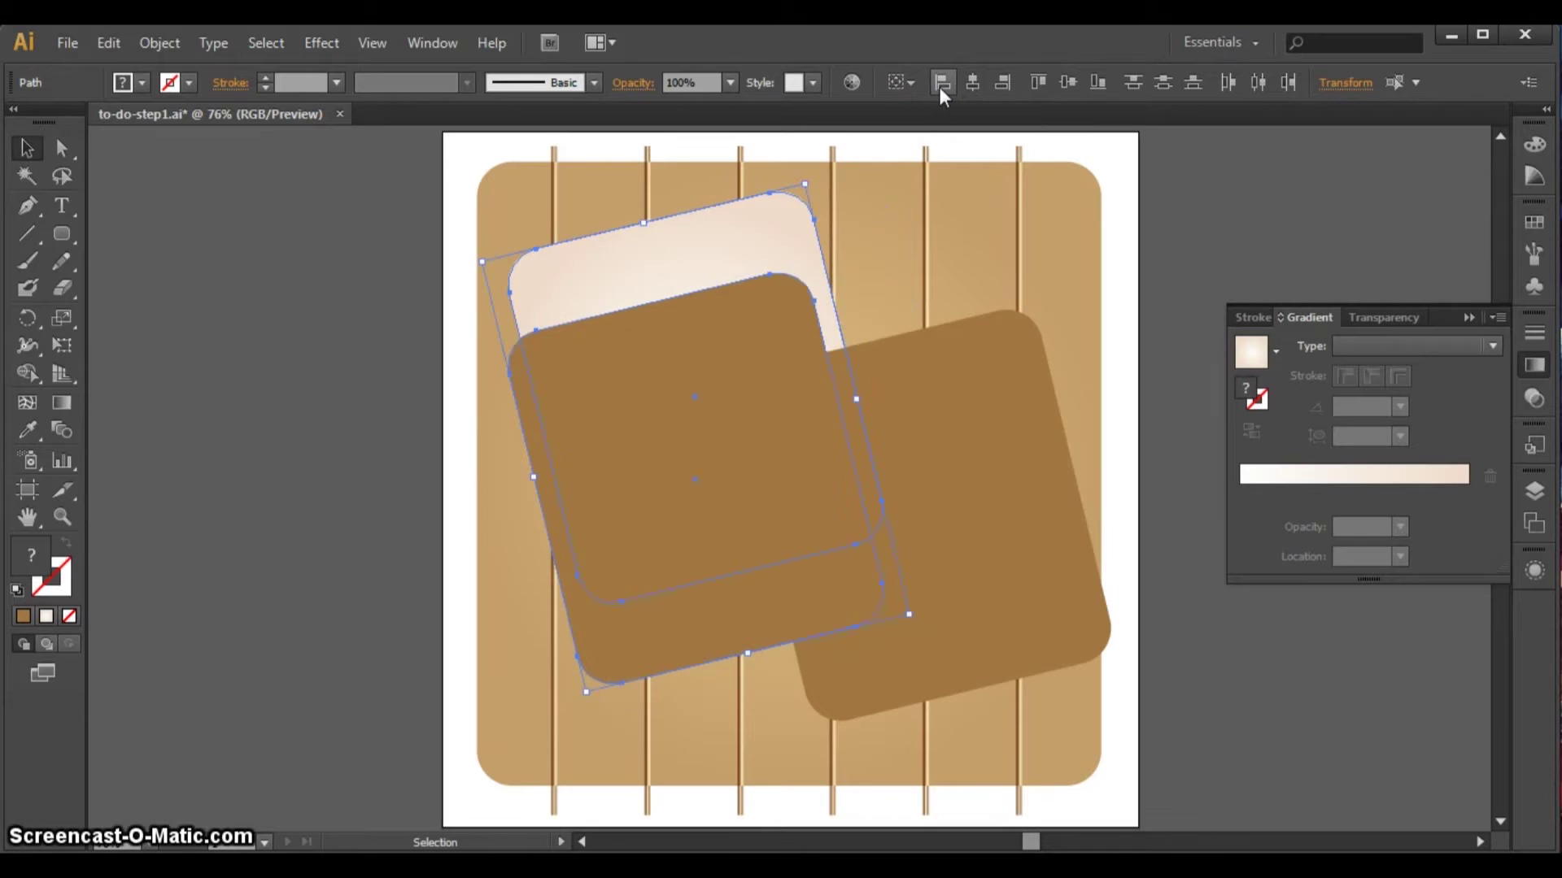
click(1038, 82)
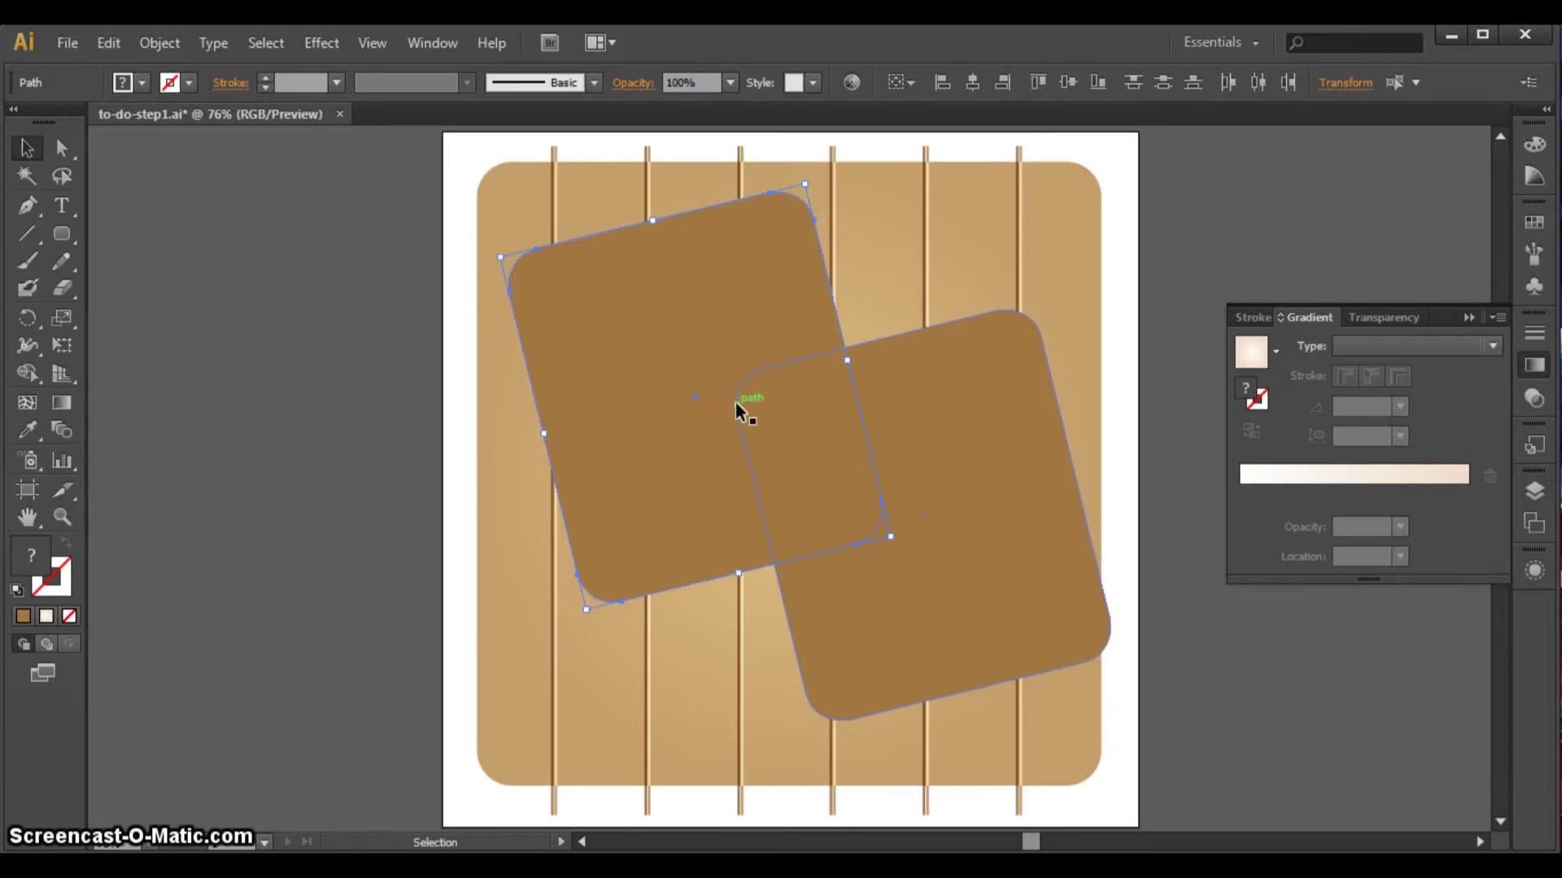
- Move the other brown rectangle off the artboard past its lower-right corner and nudge it slightly further down
click(958, 446)
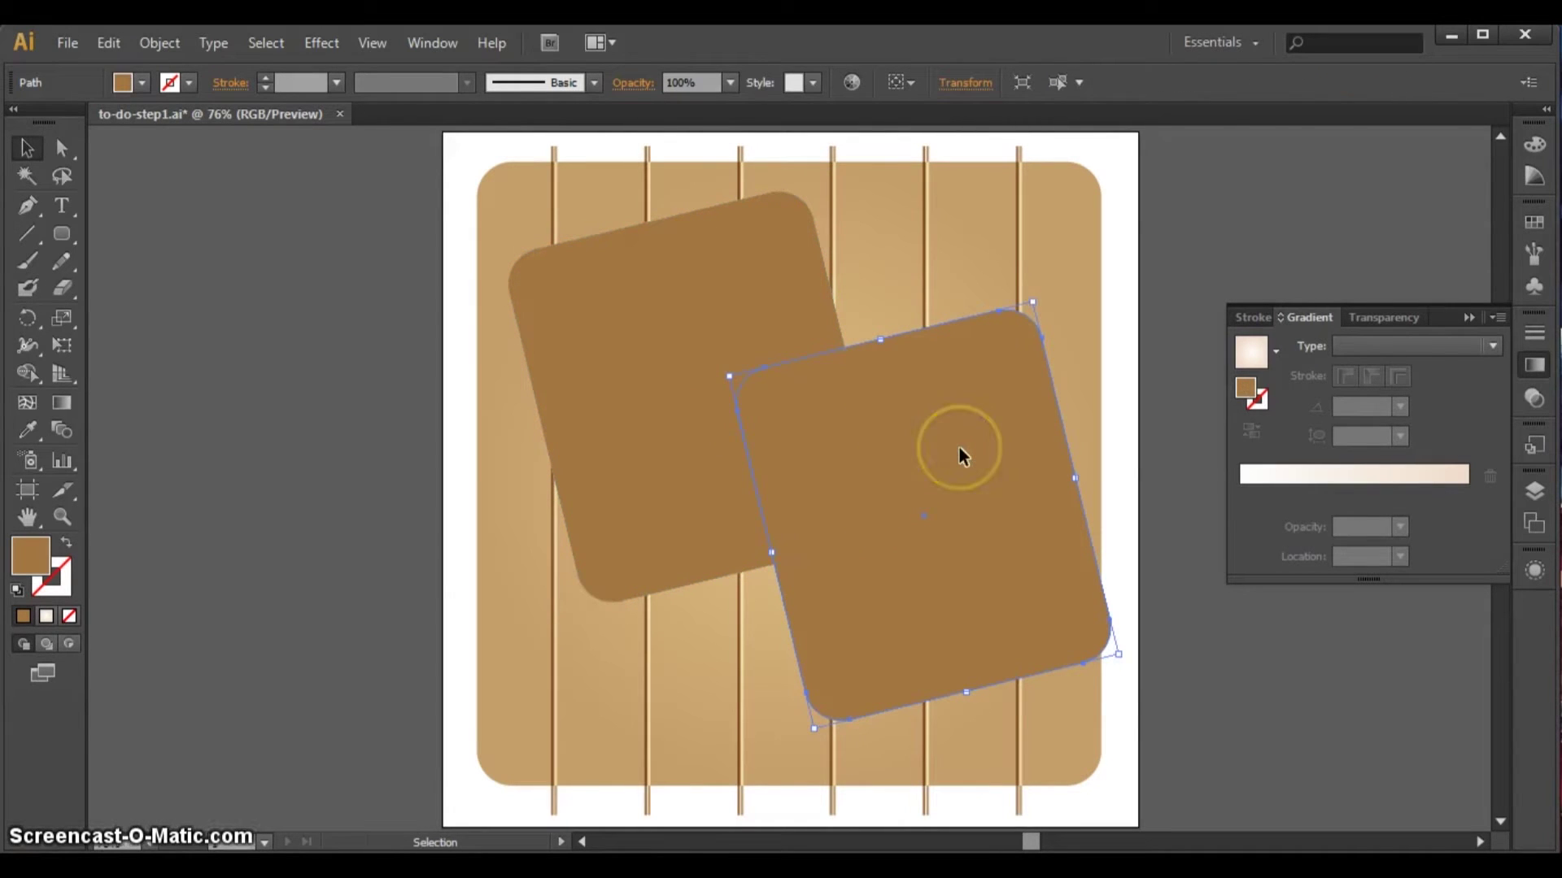
key(ctrl+minus)
key(ctrl+minus)
key(ctrl+minus)
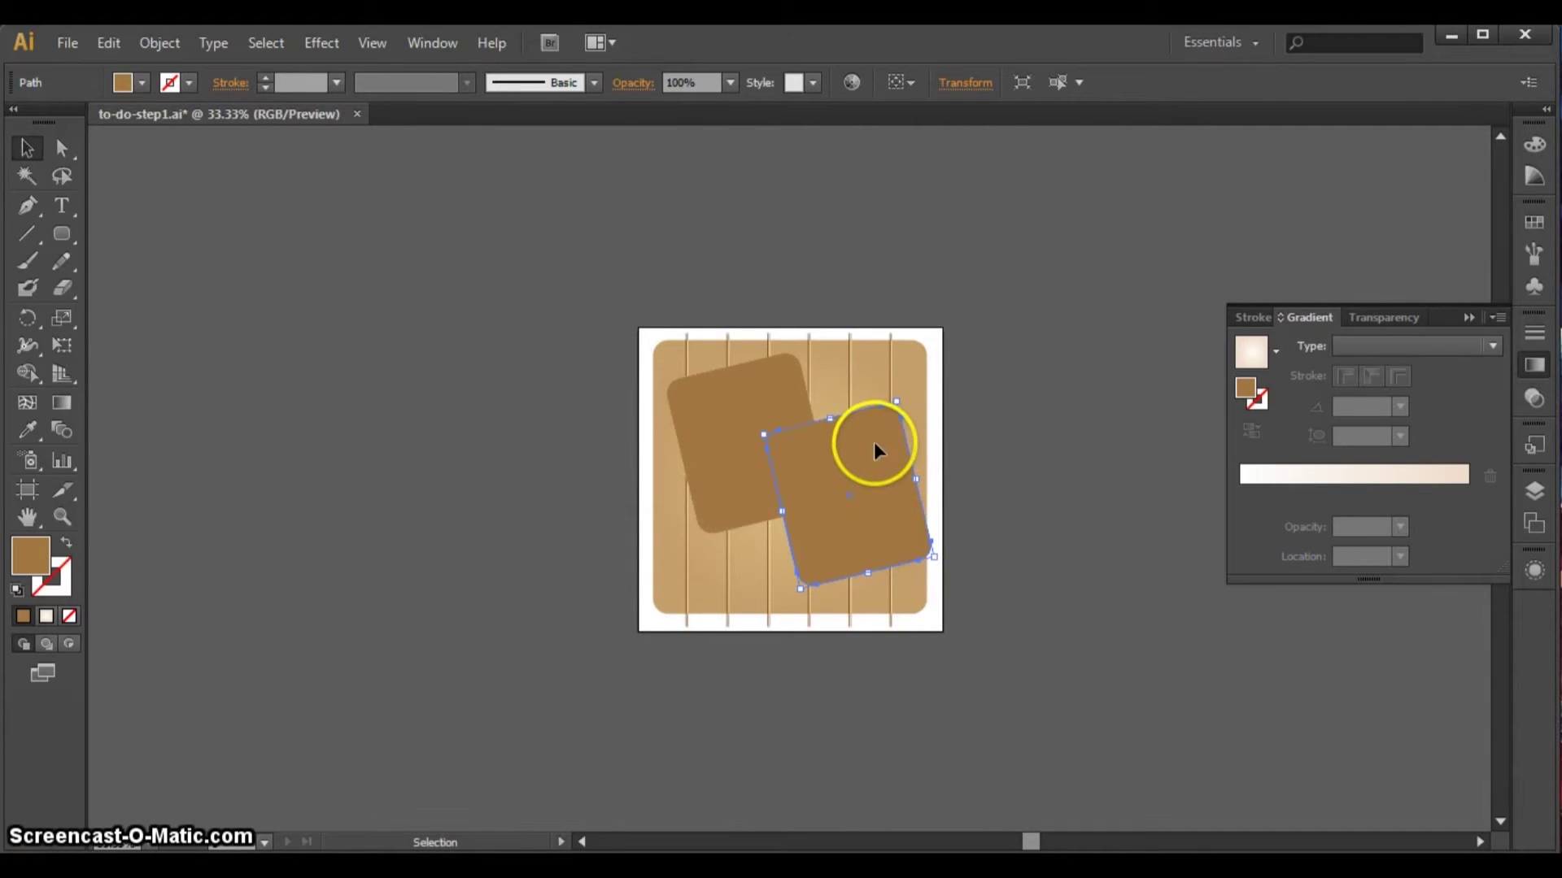
drag(864, 443, 1050, 559)
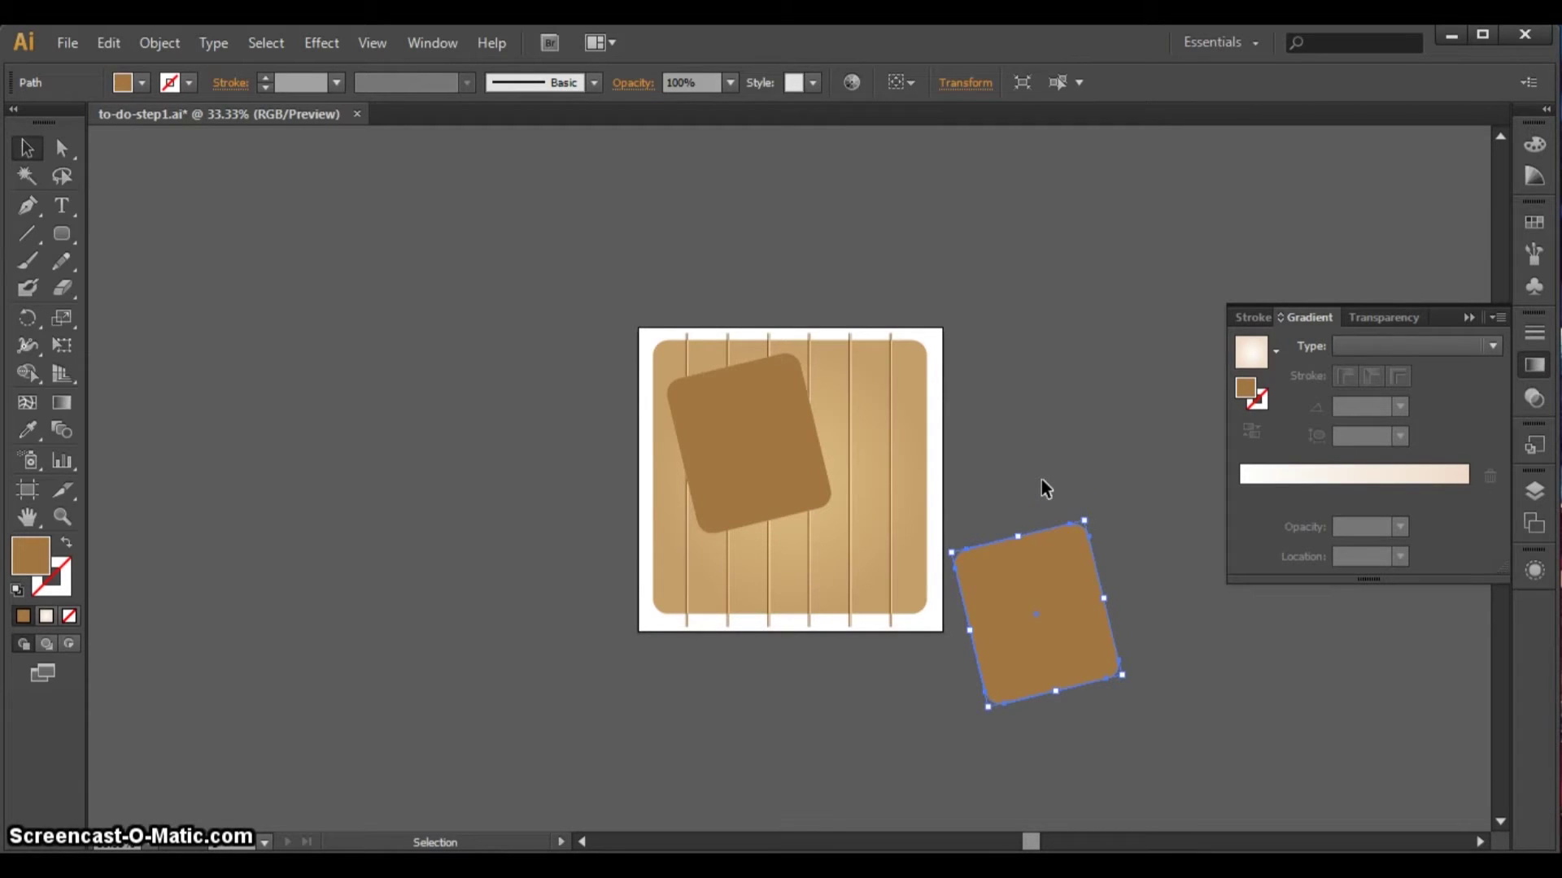
click(1045, 487)
click(1037, 574)
key(Down)
key(Down)
key(Down)
key(Down)
key(Down)
drag(1036, 573, 1036, 579)
click(1064, 454)
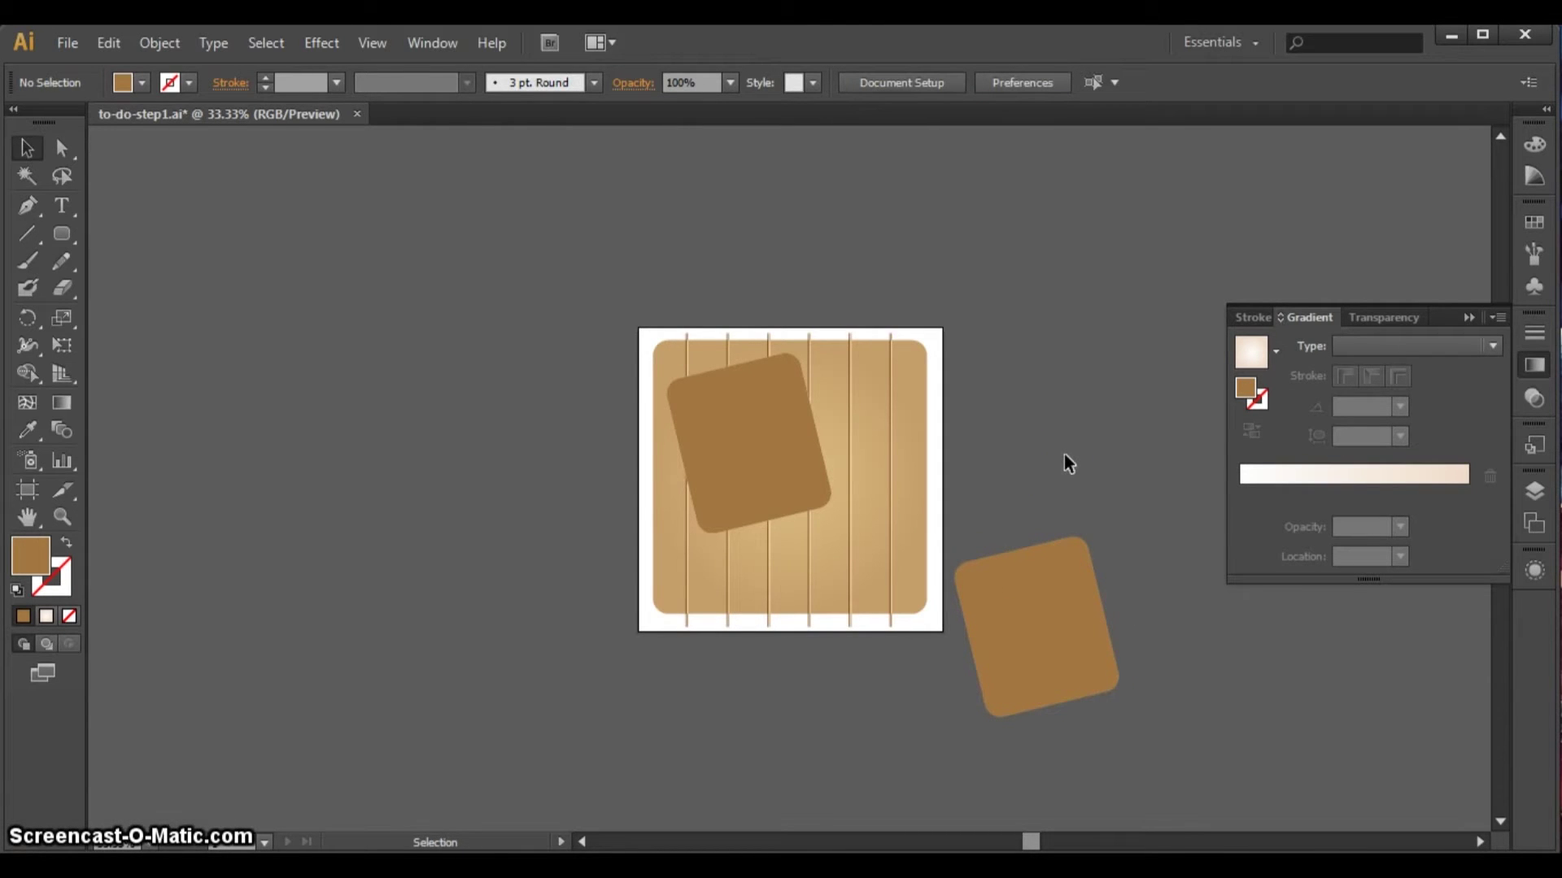
click(735, 443)
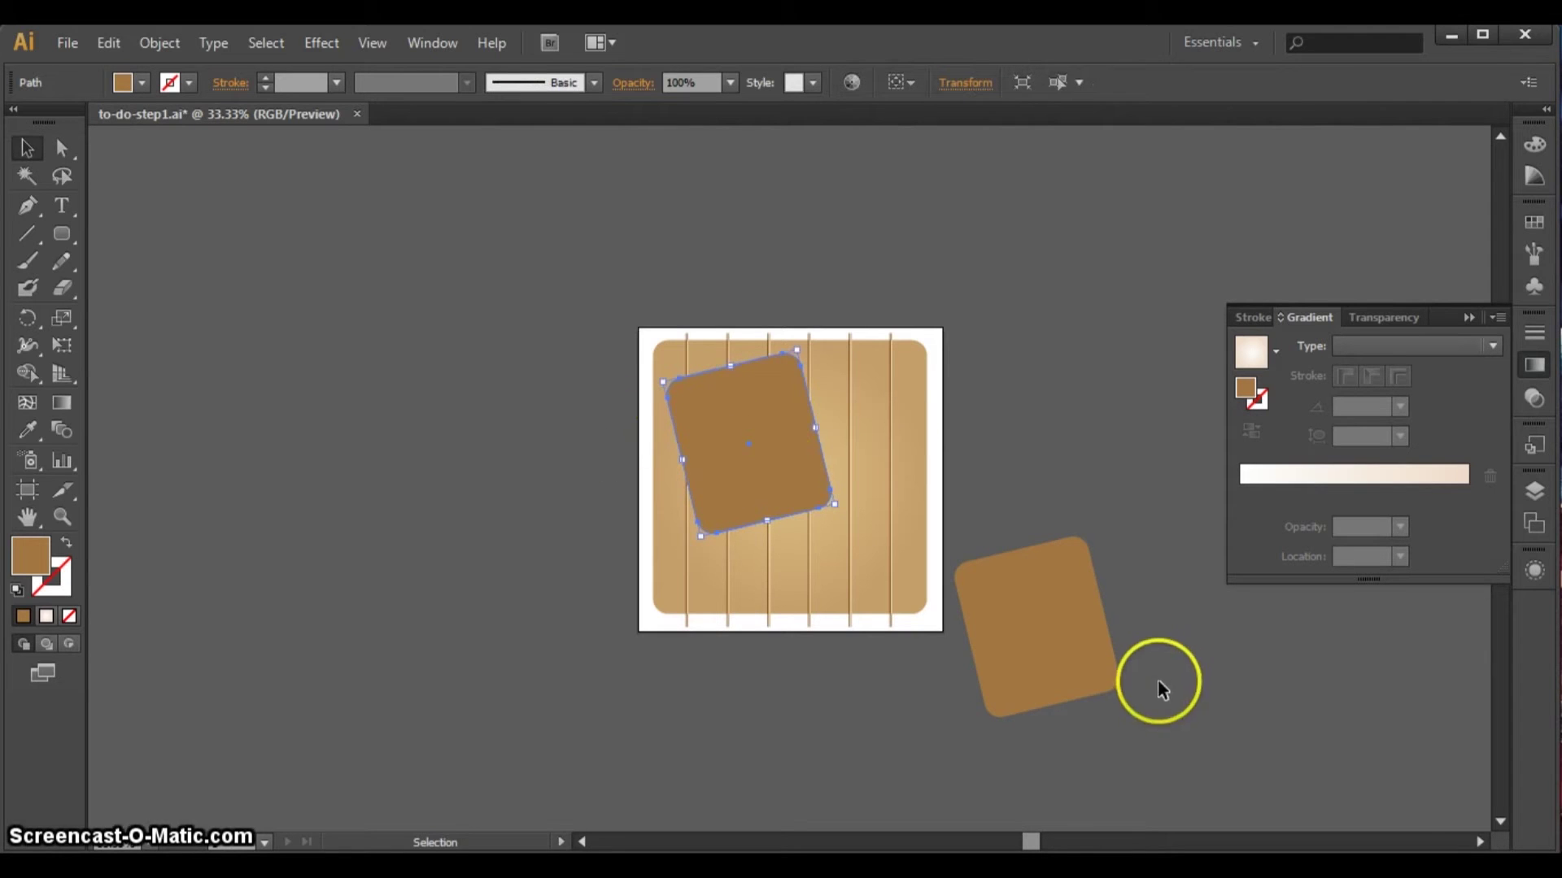
shift+click(1091, 661)
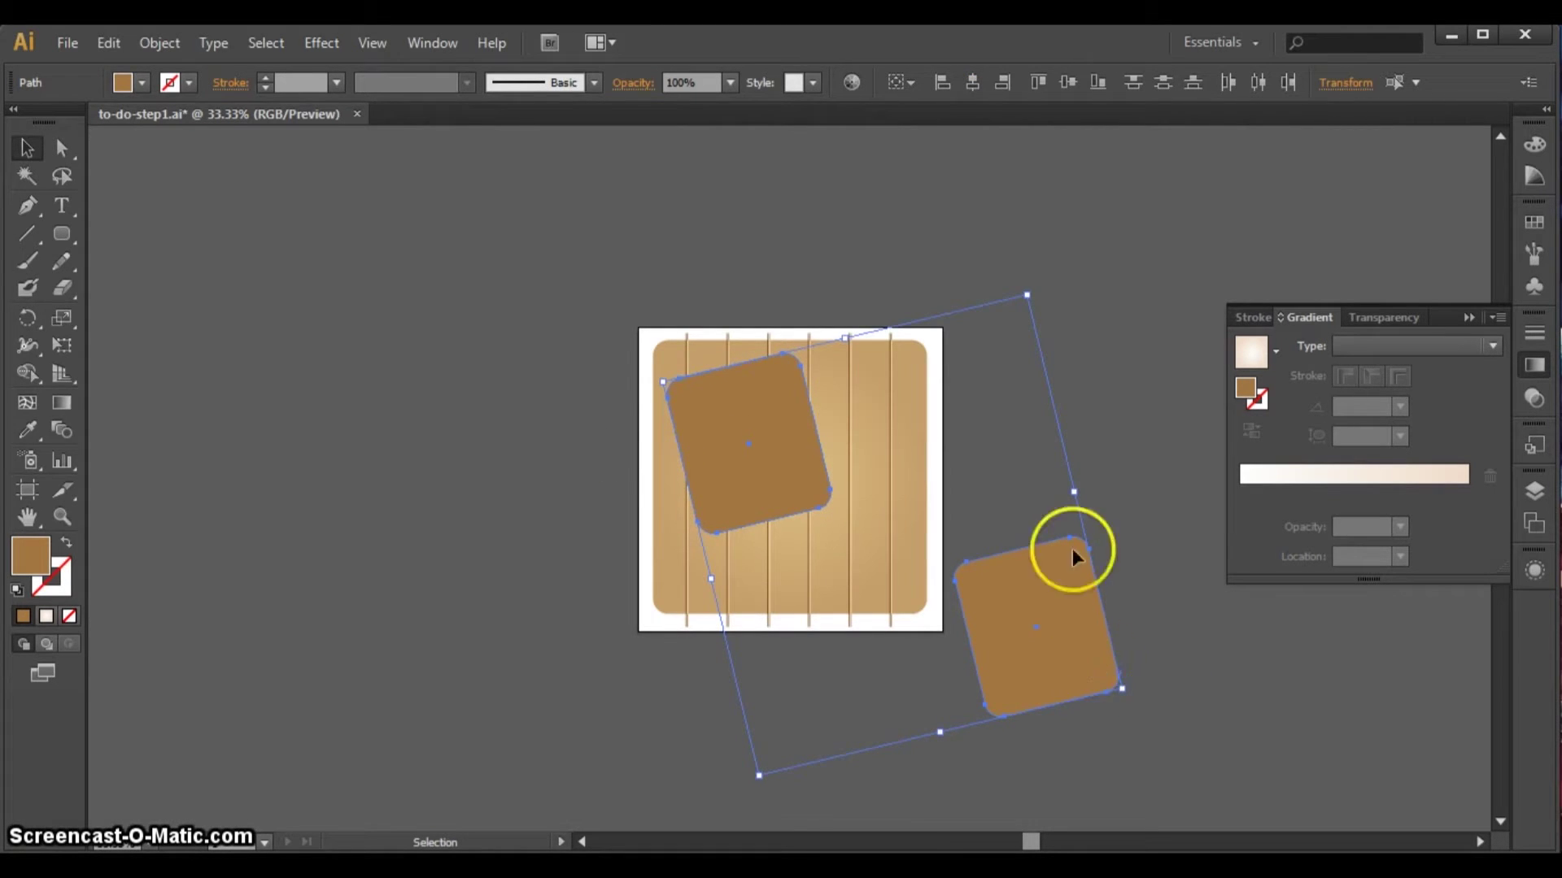
click(1042, 486)
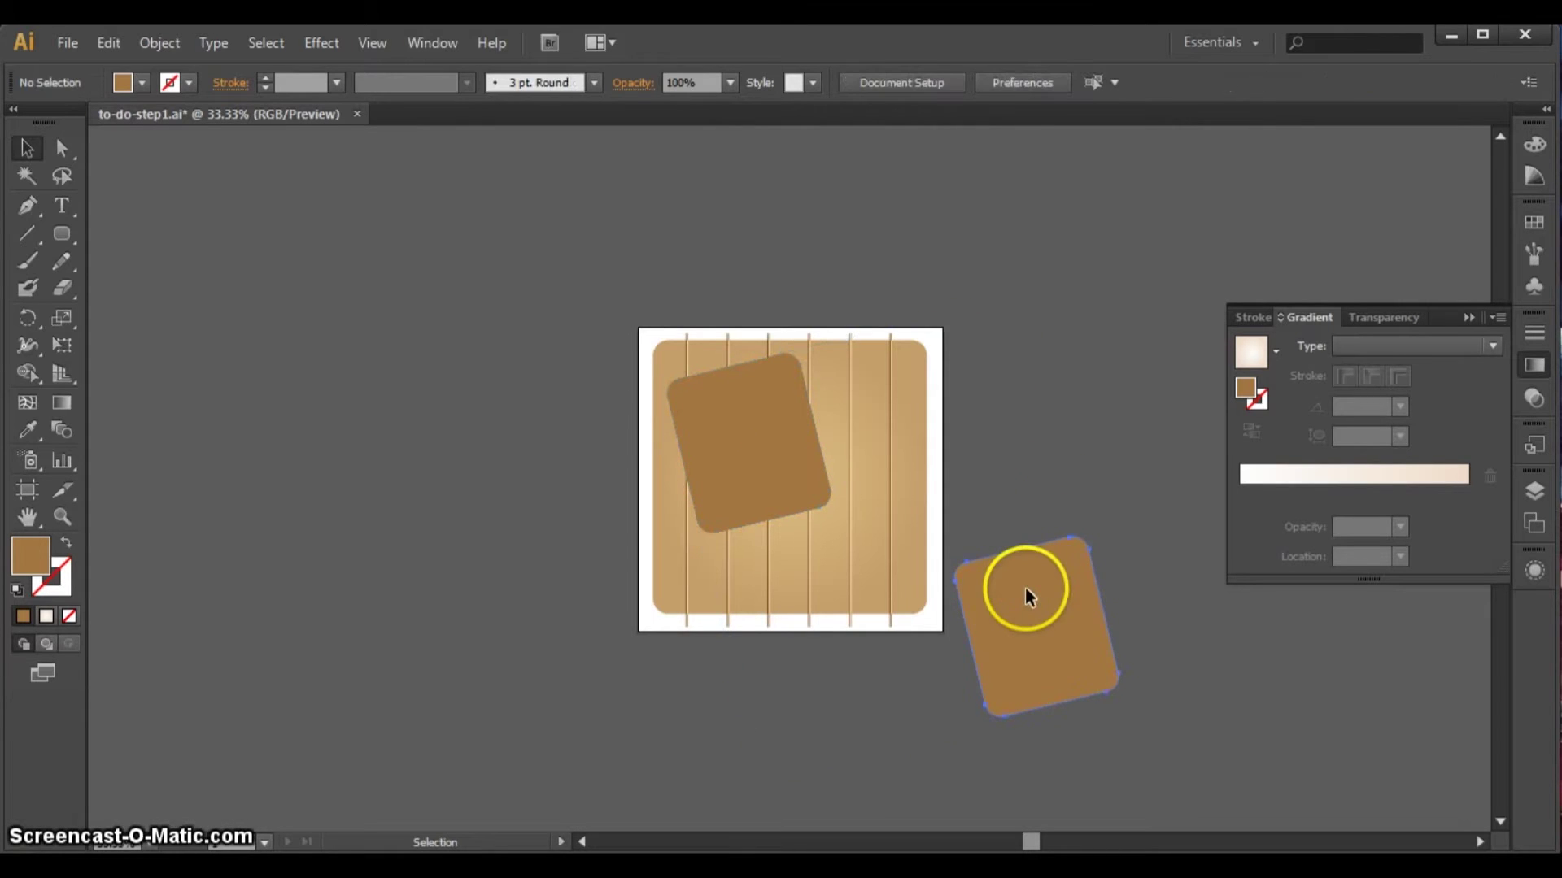
- Set the opacity of the brown rectangle outside the artboard to 0%
click(1041, 569)
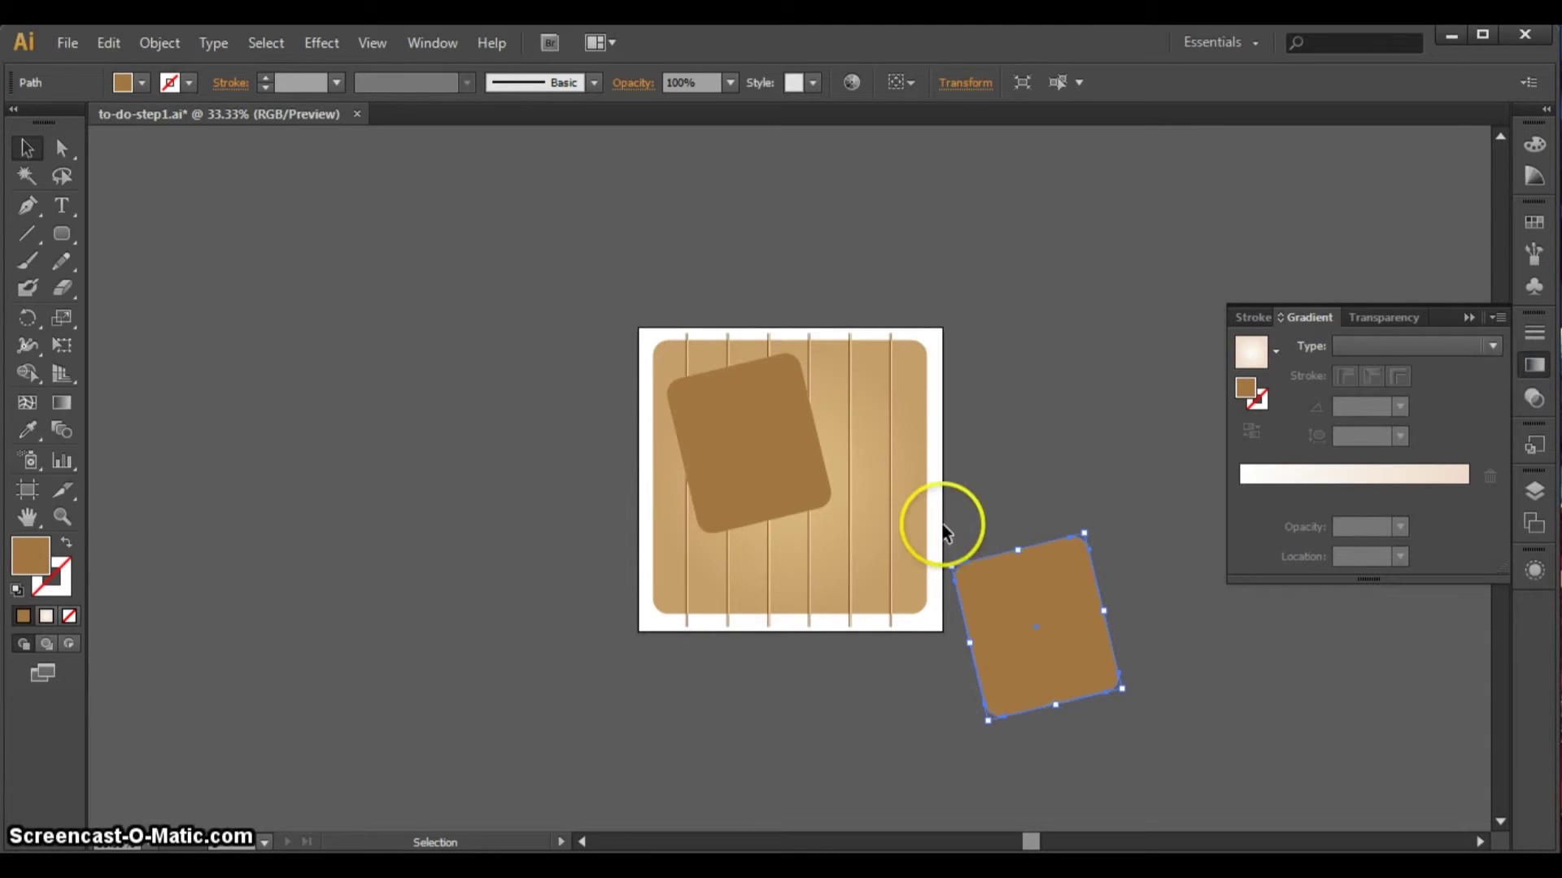
click(1538, 399)
drag(1456, 345, 1417, 348)
text(00)
key(Return)
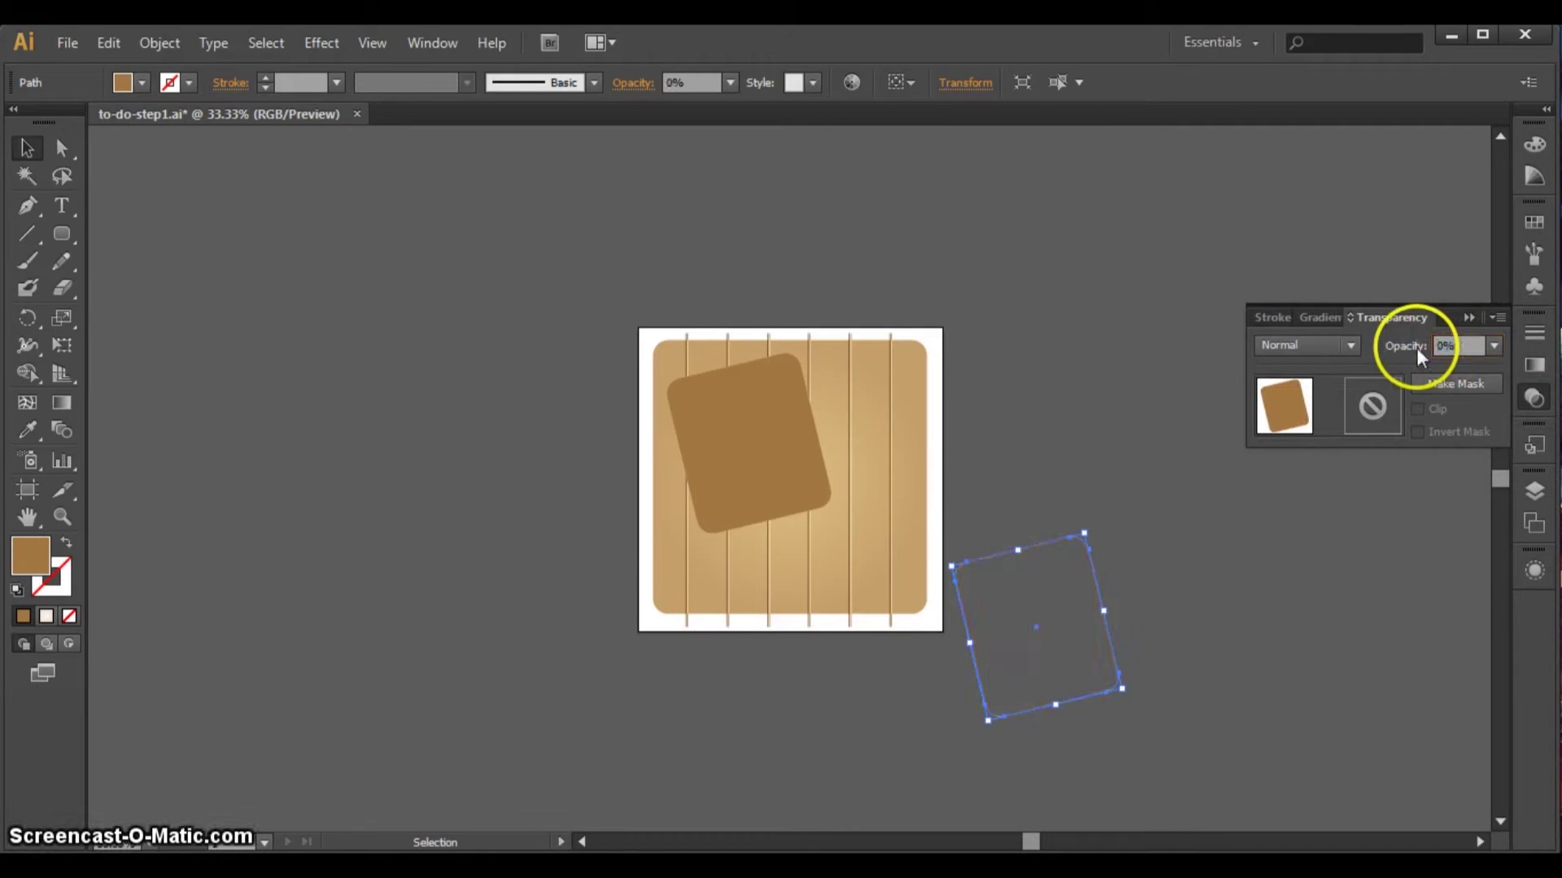
- With both brown rectangles selected, set the blend options to Specified Steps with 70 steps
click(1055, 530)
click(1046, 563)
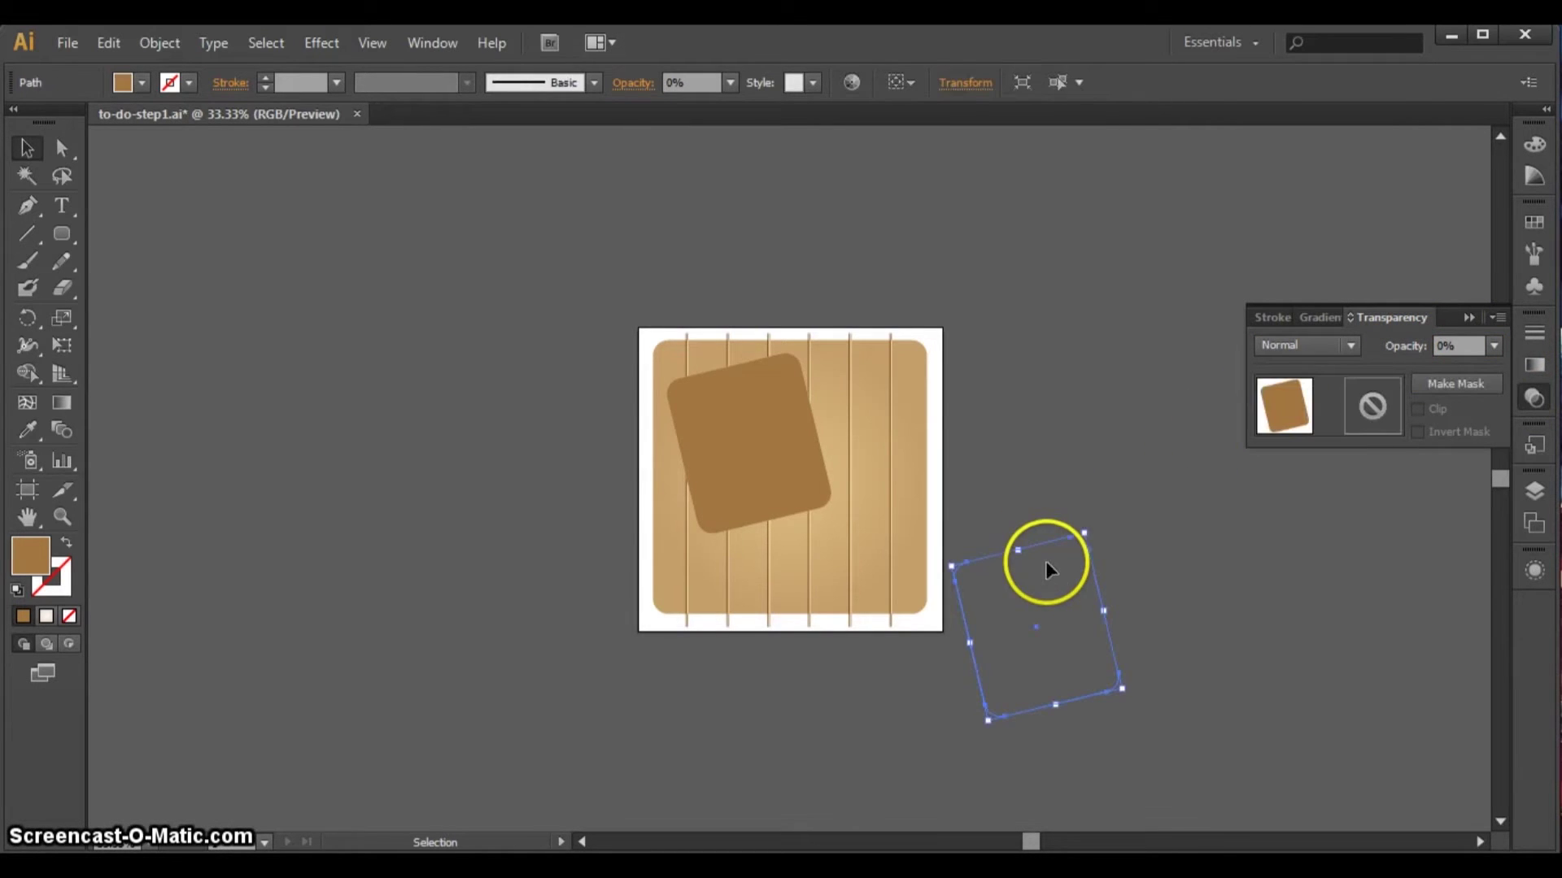
shift+click(779, 436)
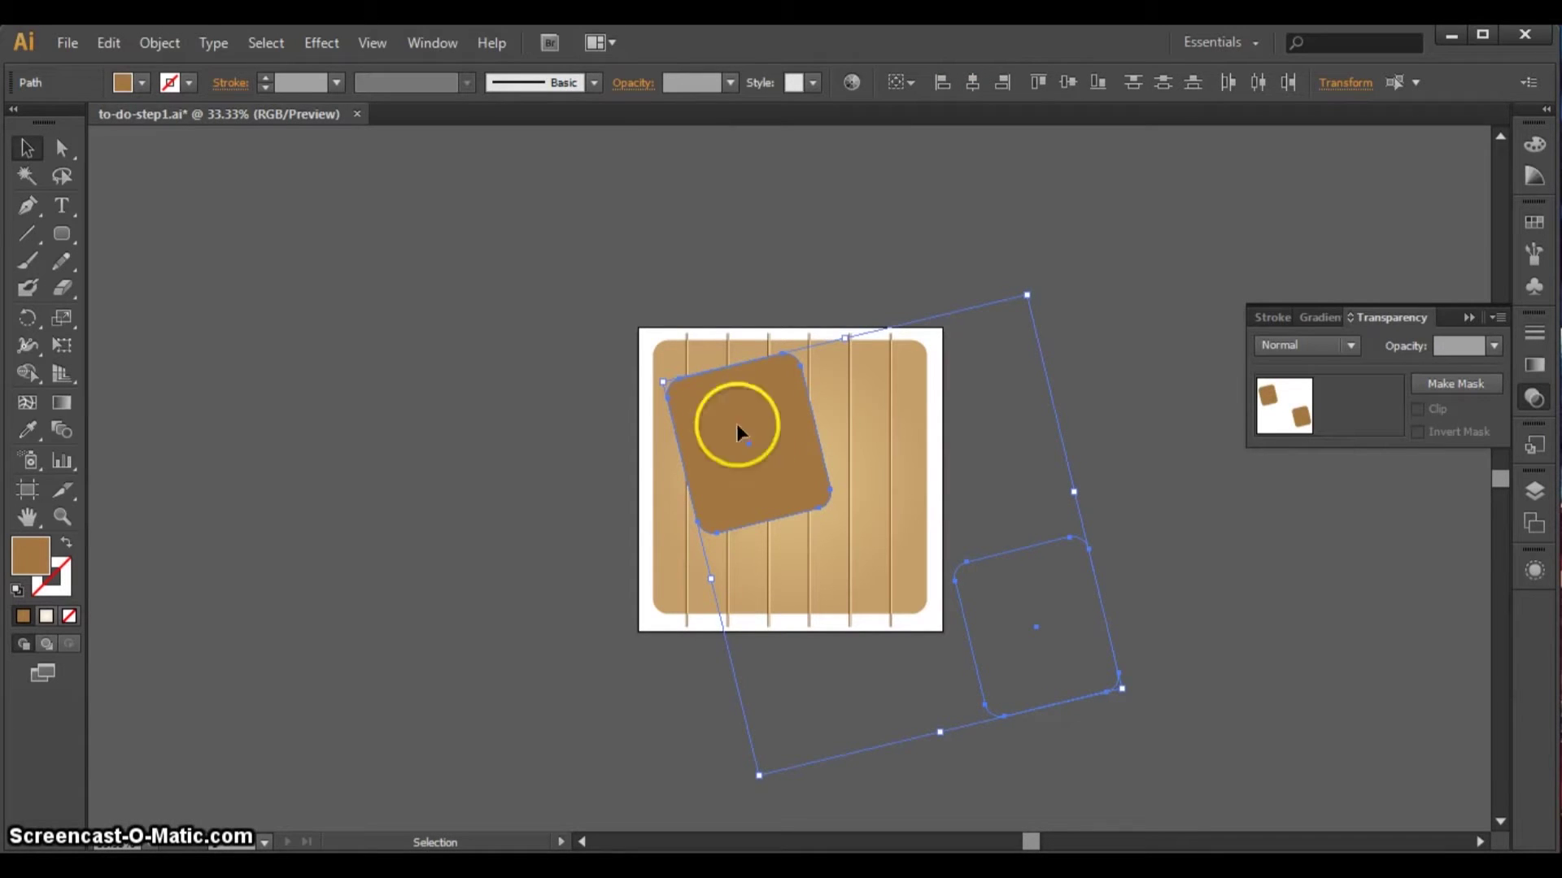
click(168, 42)
click(205, 561)
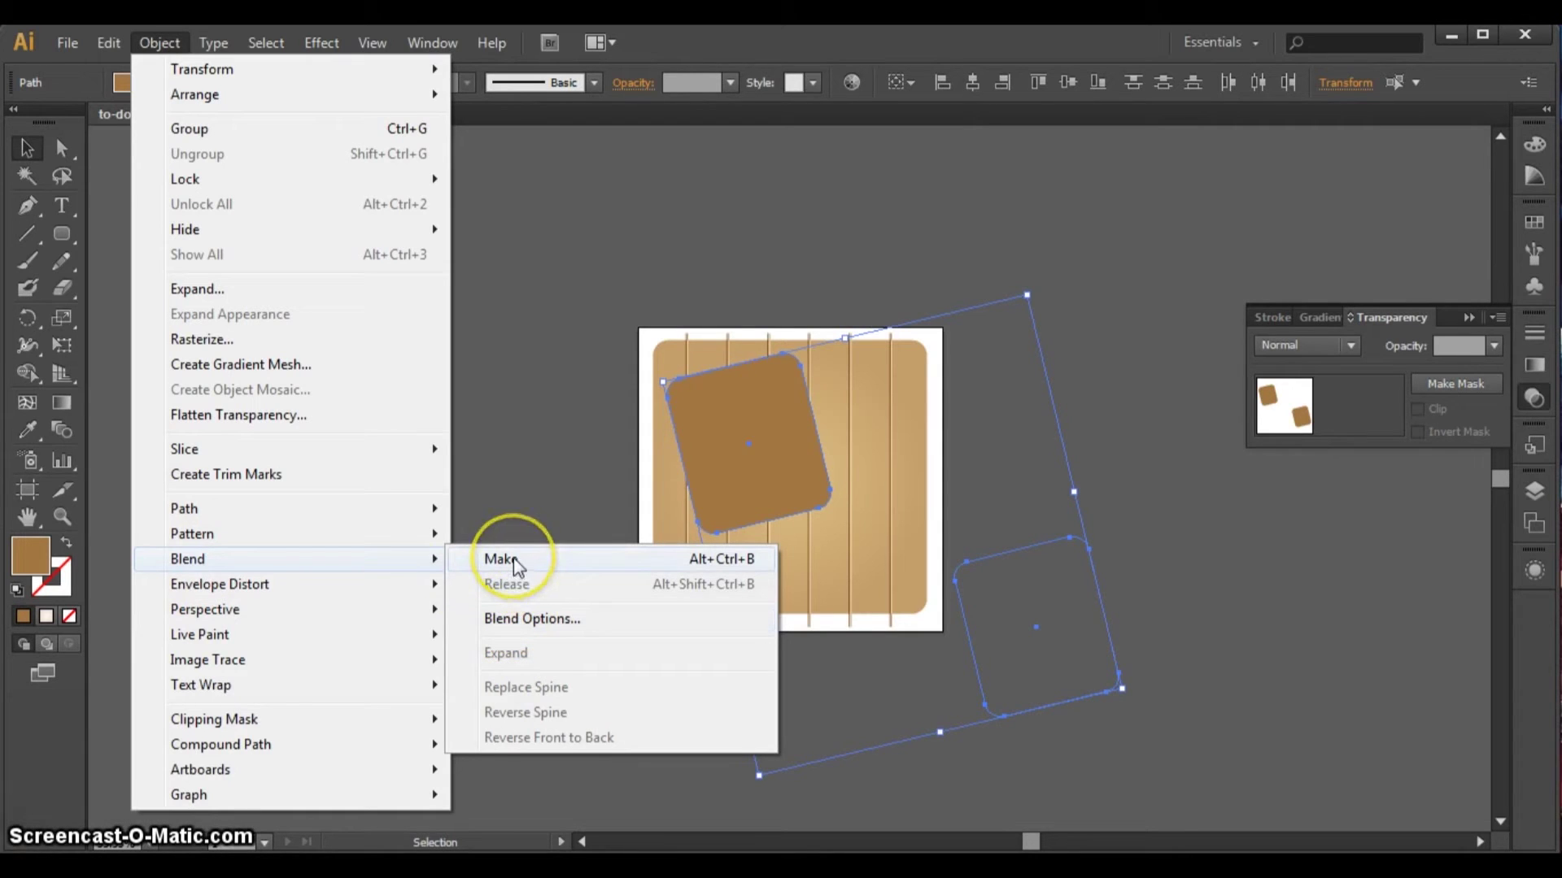
click(506, 620)
click(833, 388)
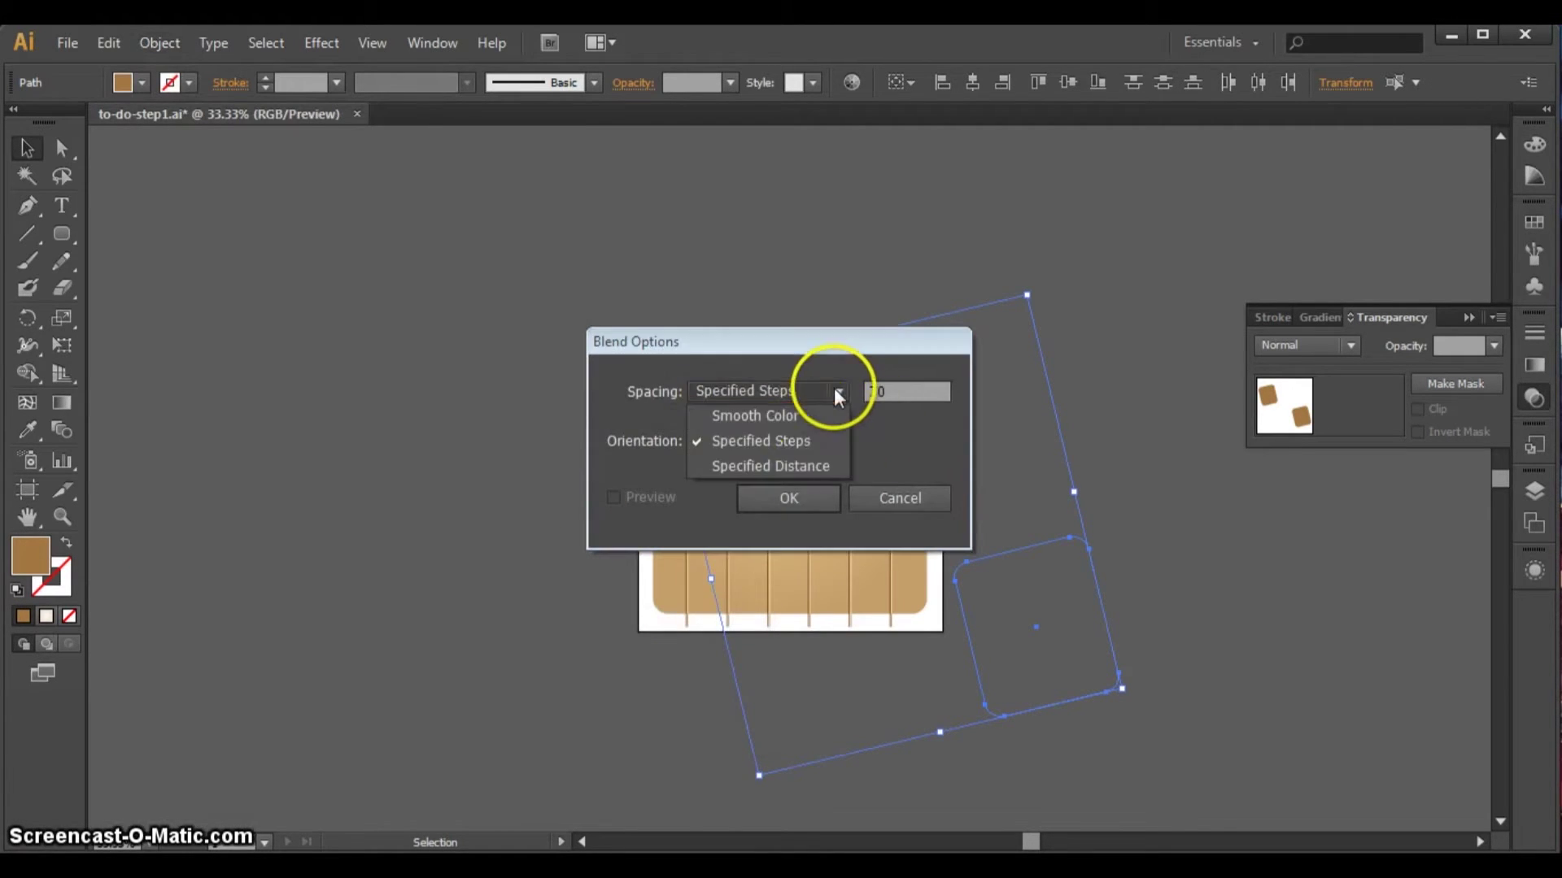
click(875, 394)
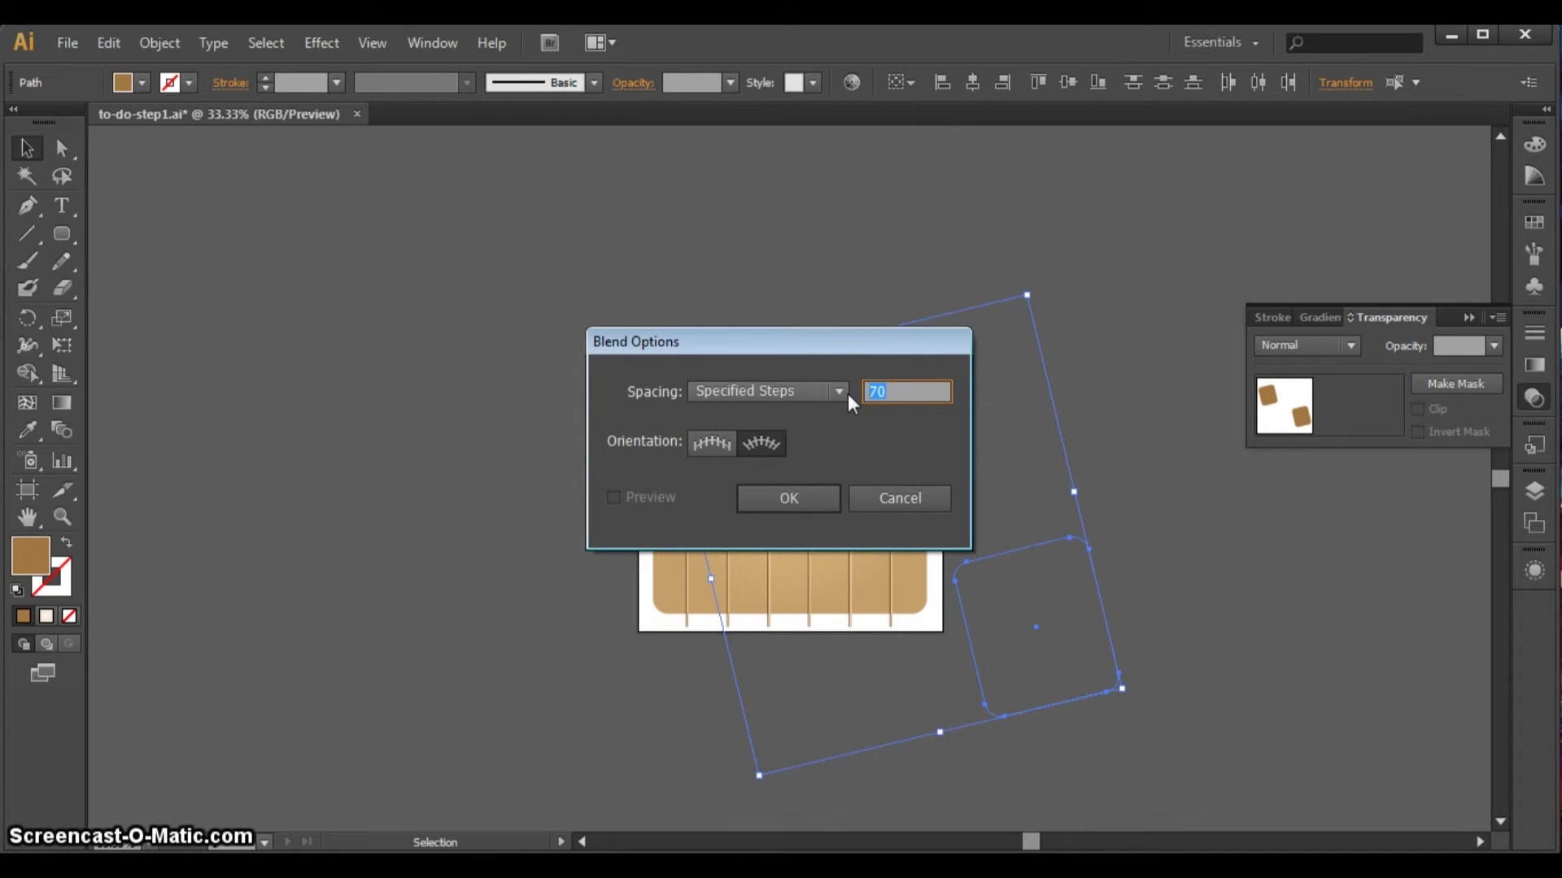
click(784, 495)
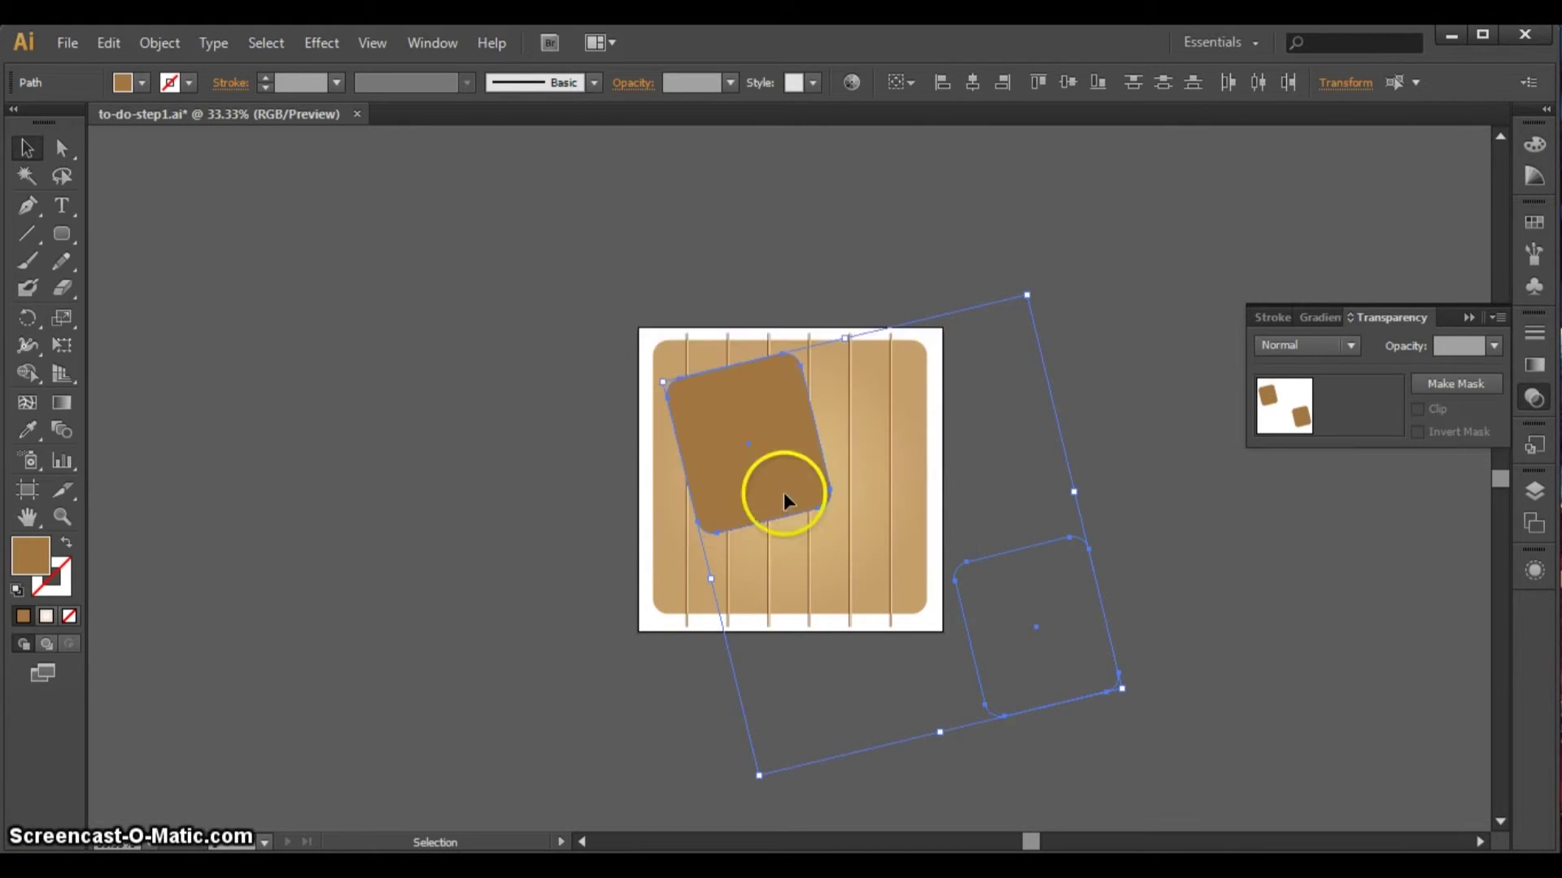
- Blend the opaque brown rectangle with the transparent one to form the long shadow, and deselect it
click(166, 48)
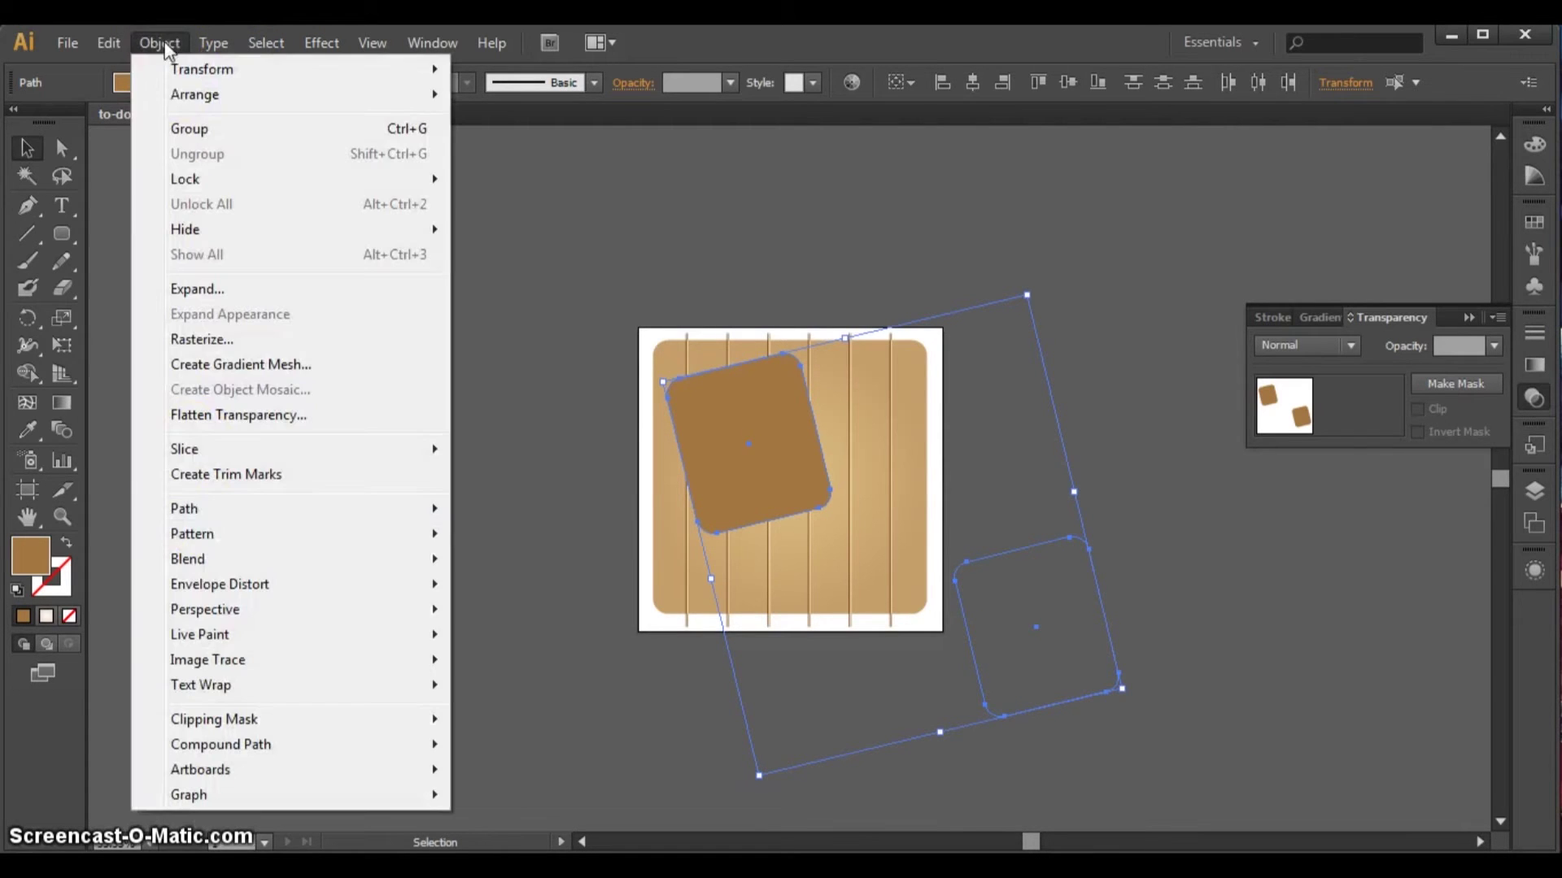
mouse_move(207, 560)
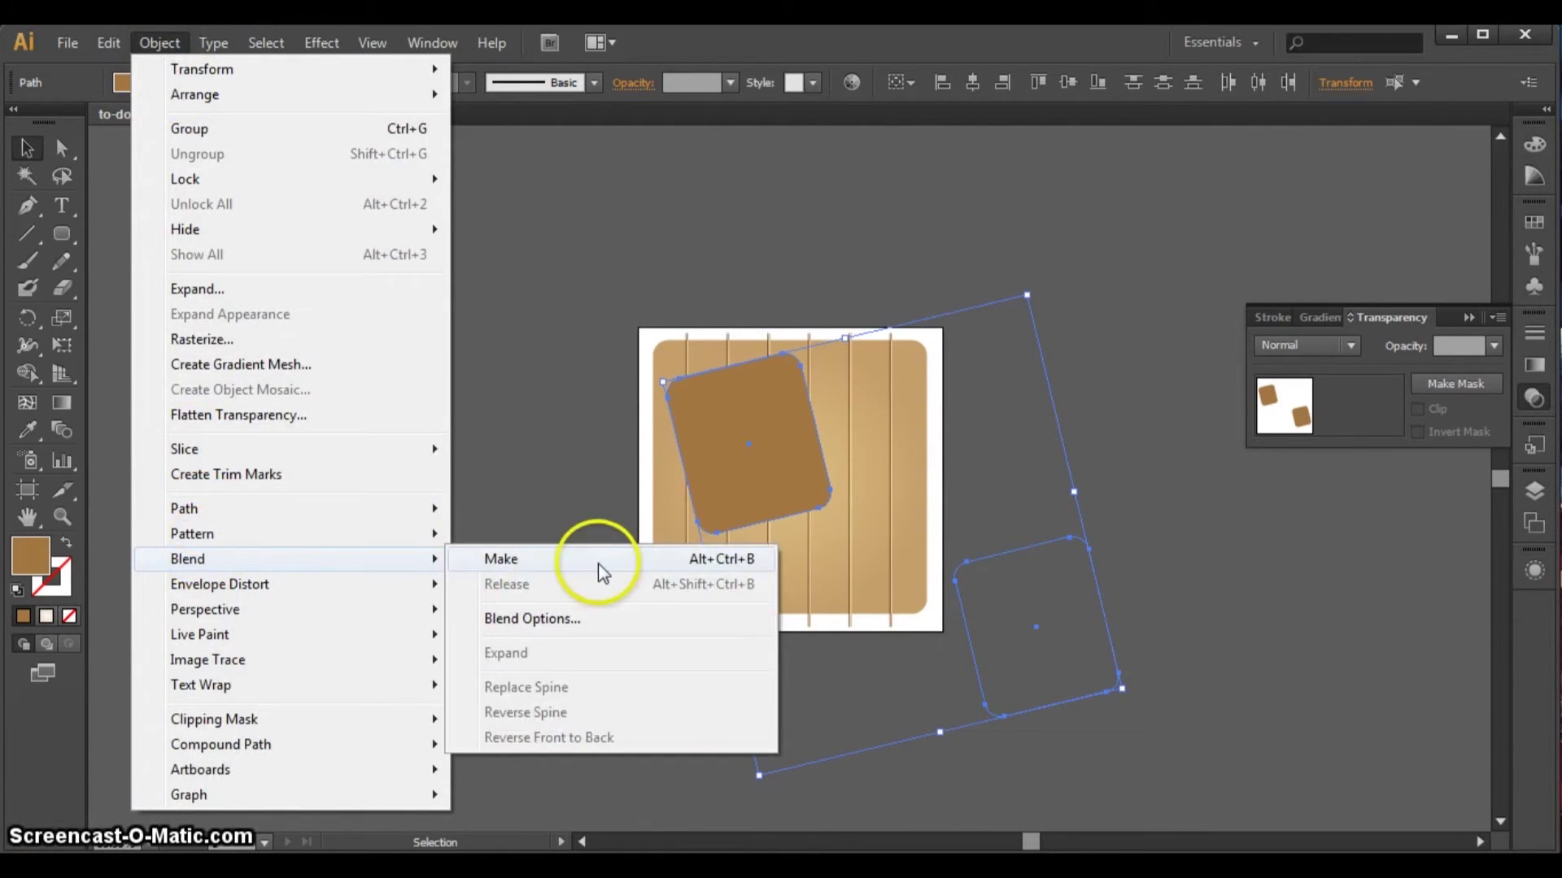
click(569, 563)
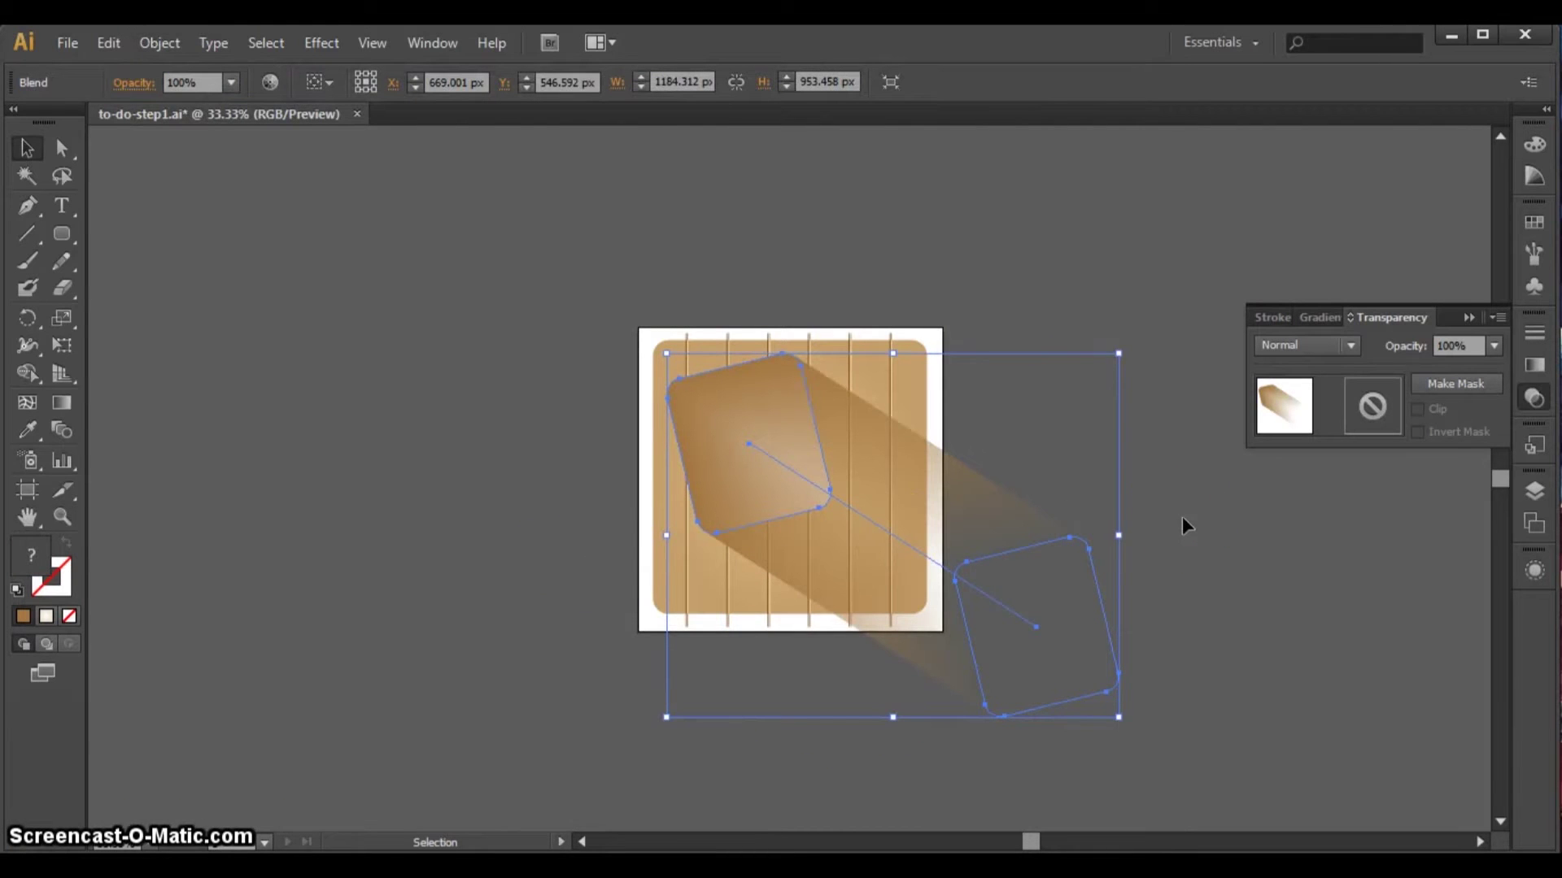
click(1158, 462)
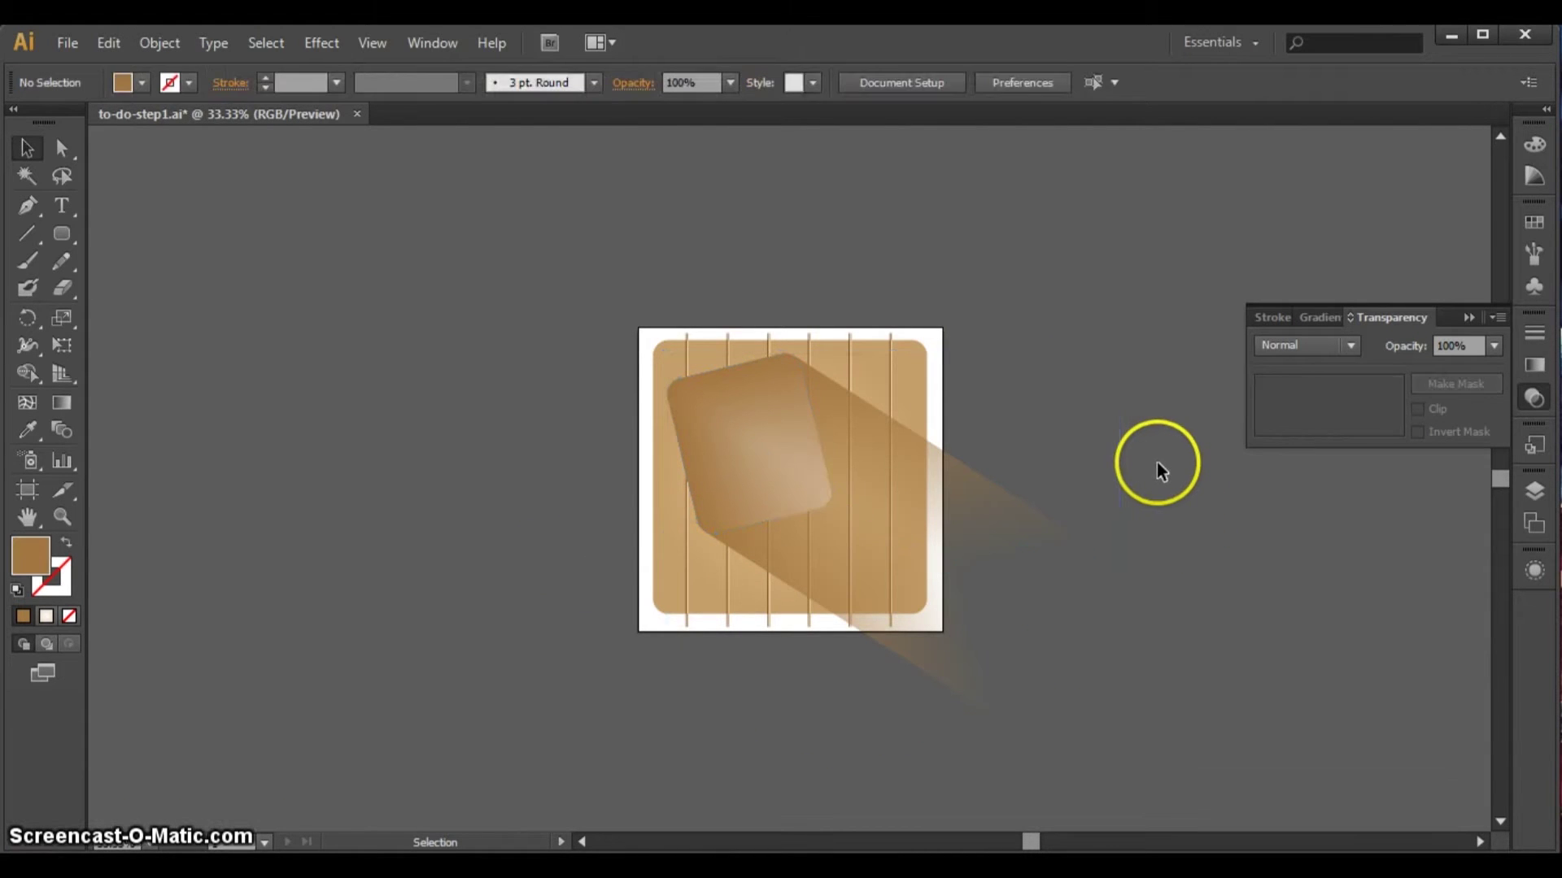
- Move the shadow blend directly below the cream note's path in the Layer 1 stacking order
click(954, 481)
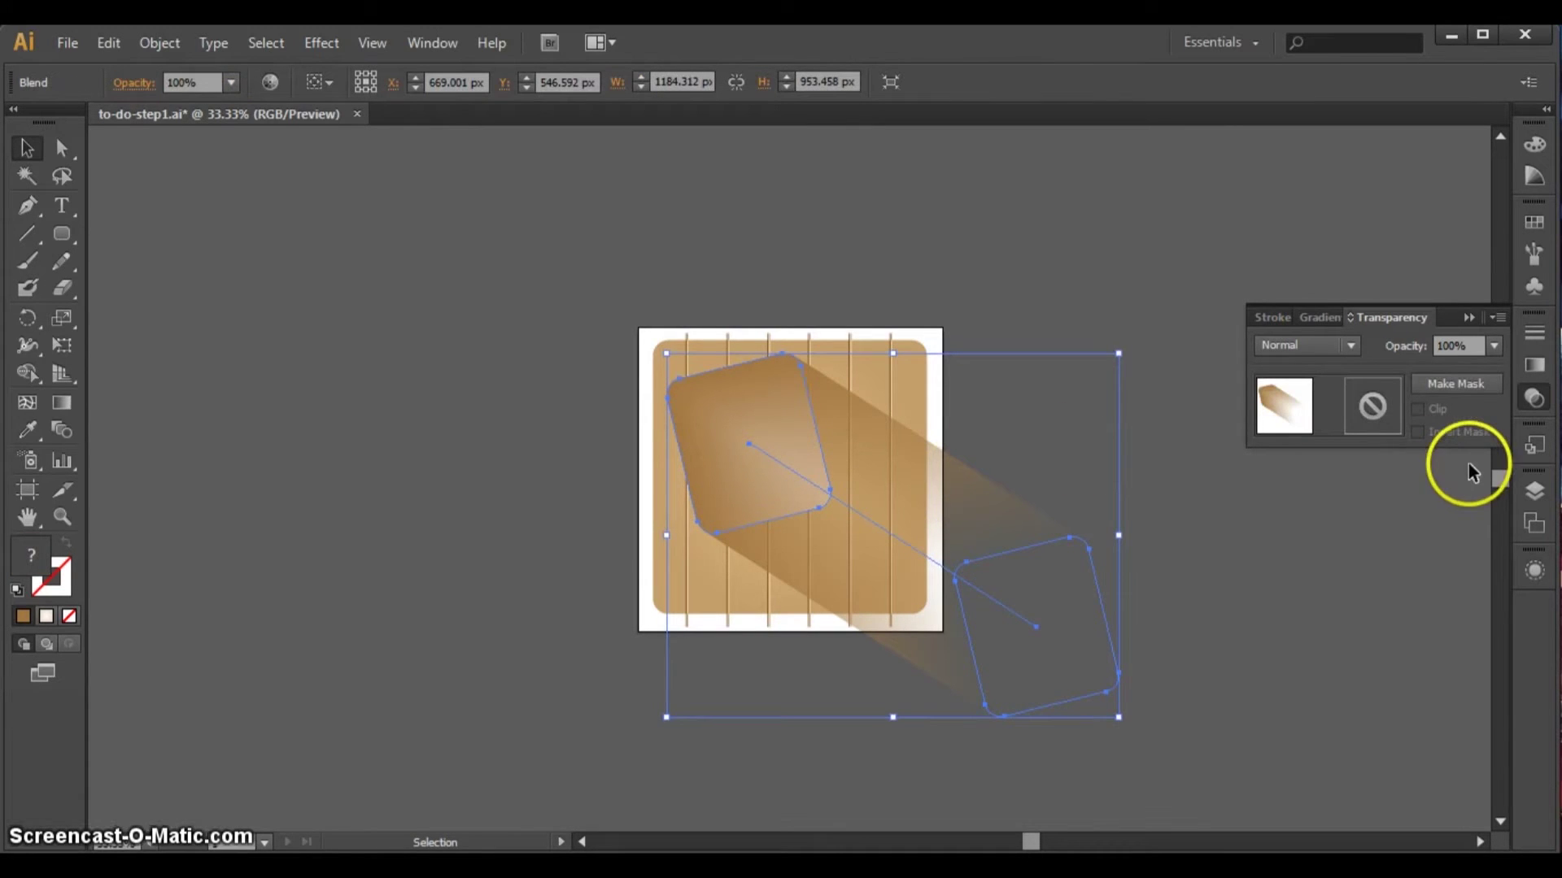
click(1538, 497)
click(1392, 502)
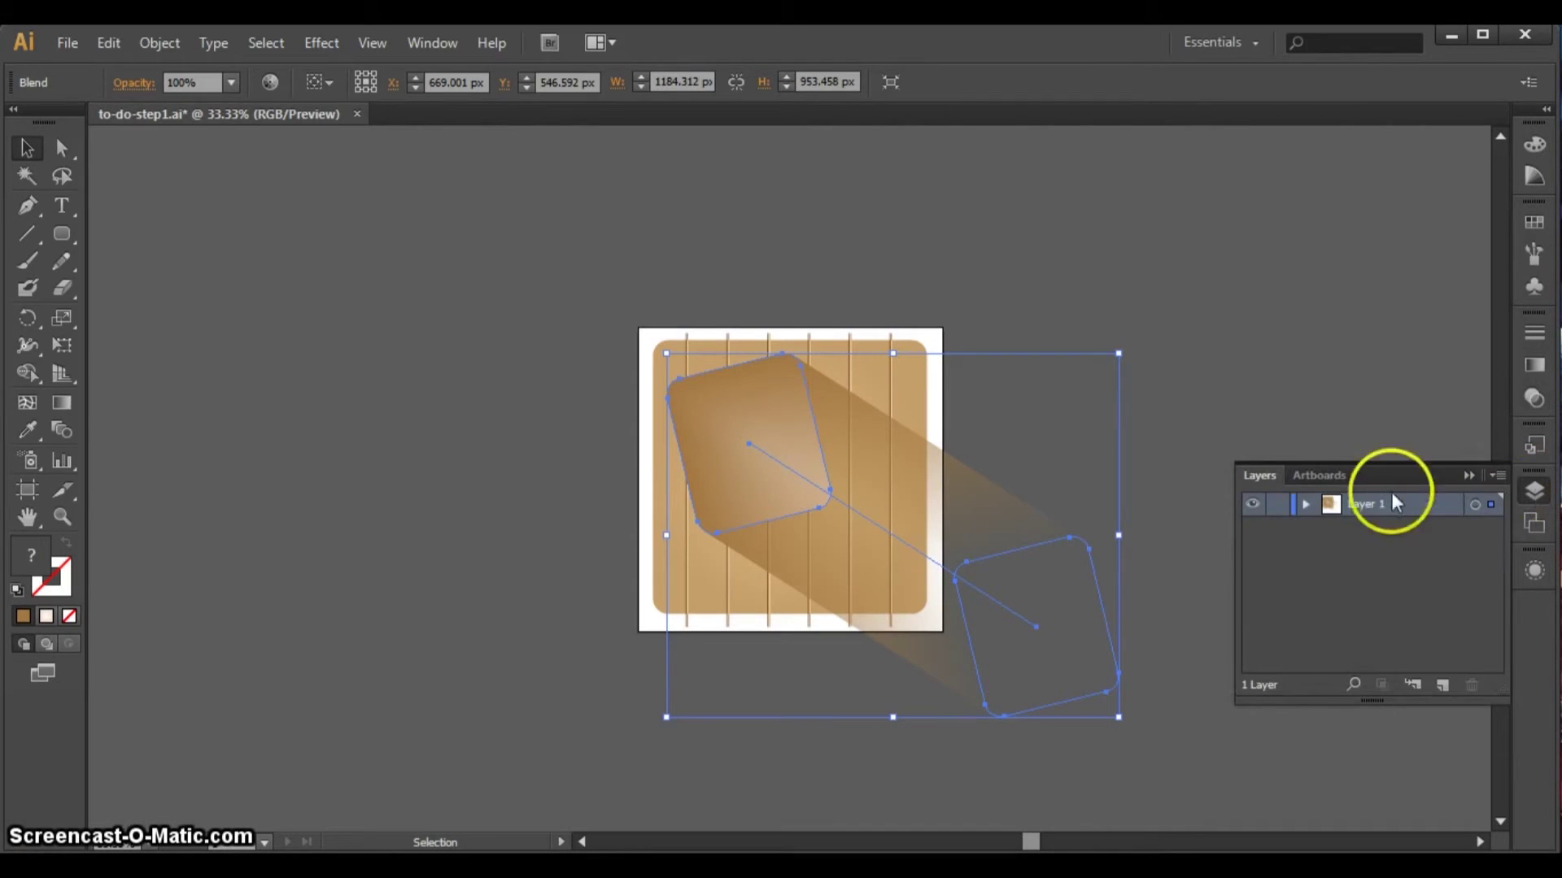
click(1306, 506)
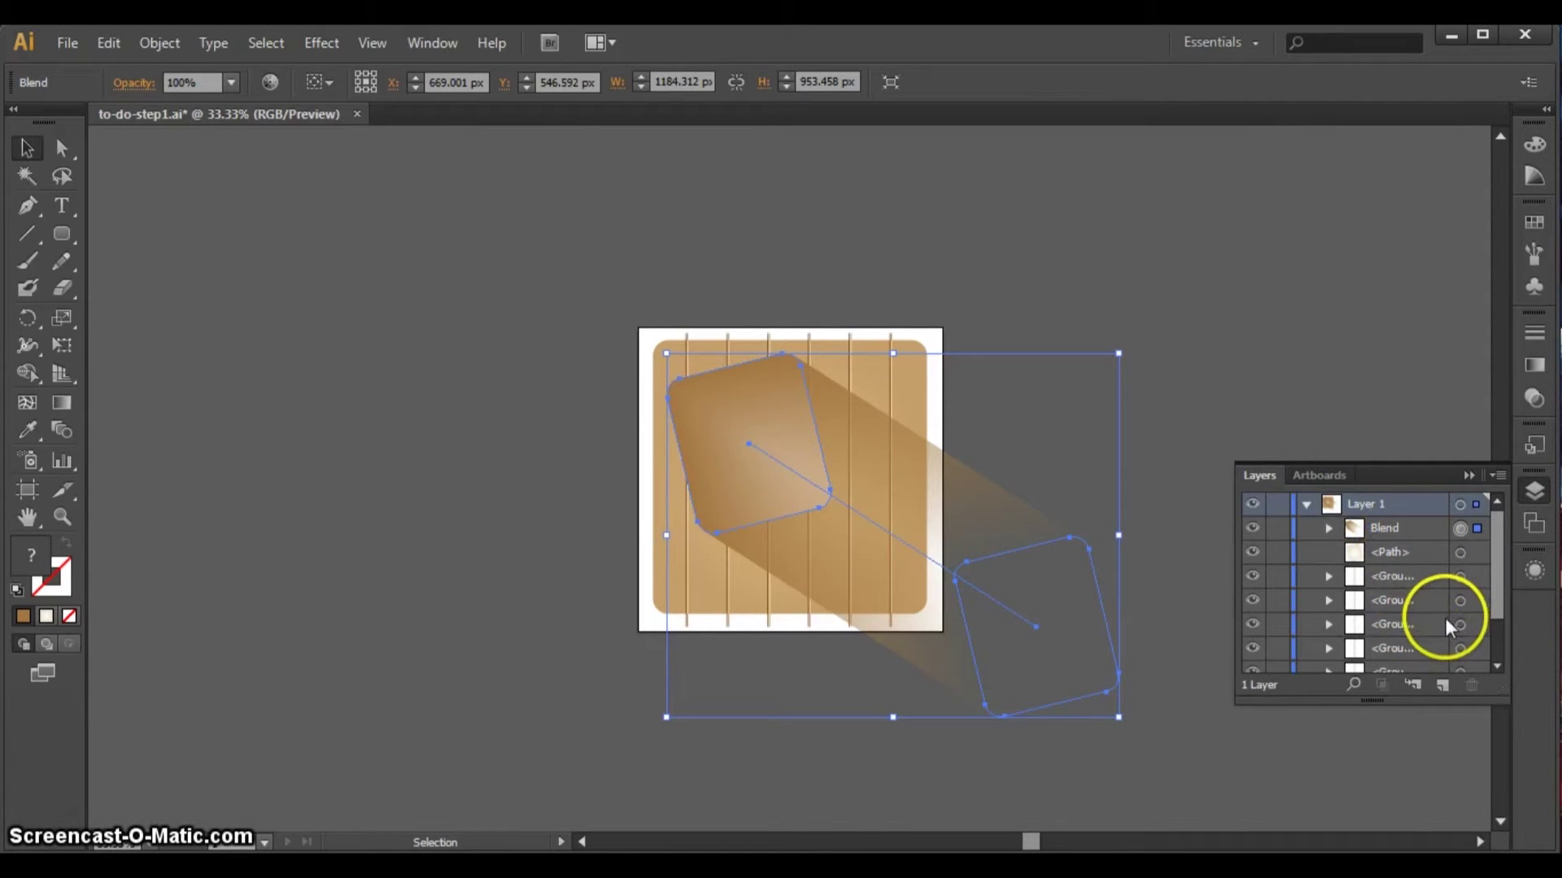
click(1409, 527)
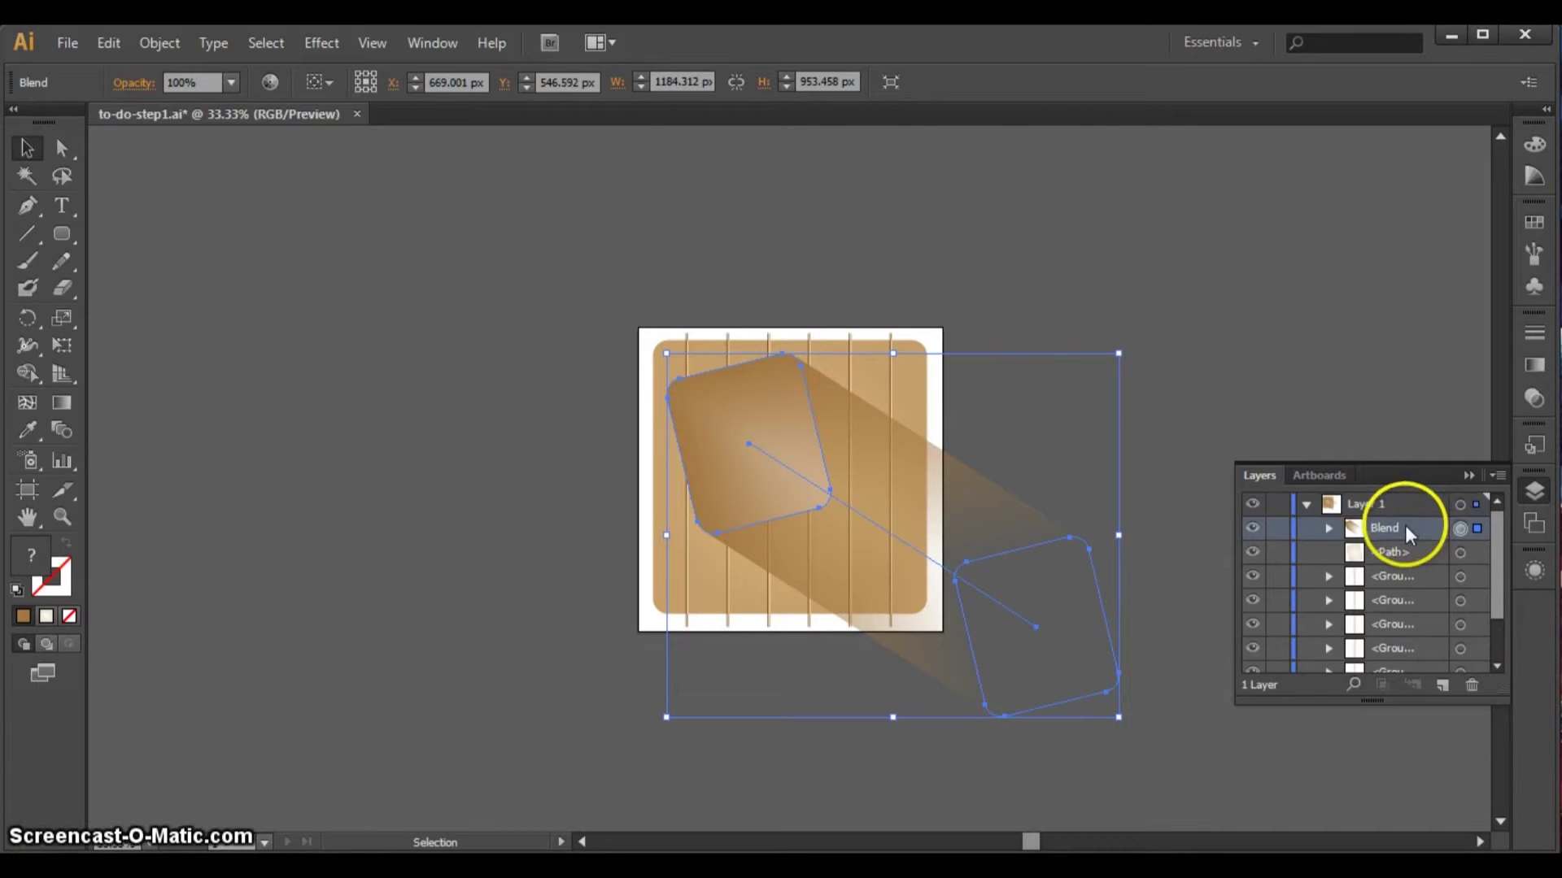
click(1329, 528)
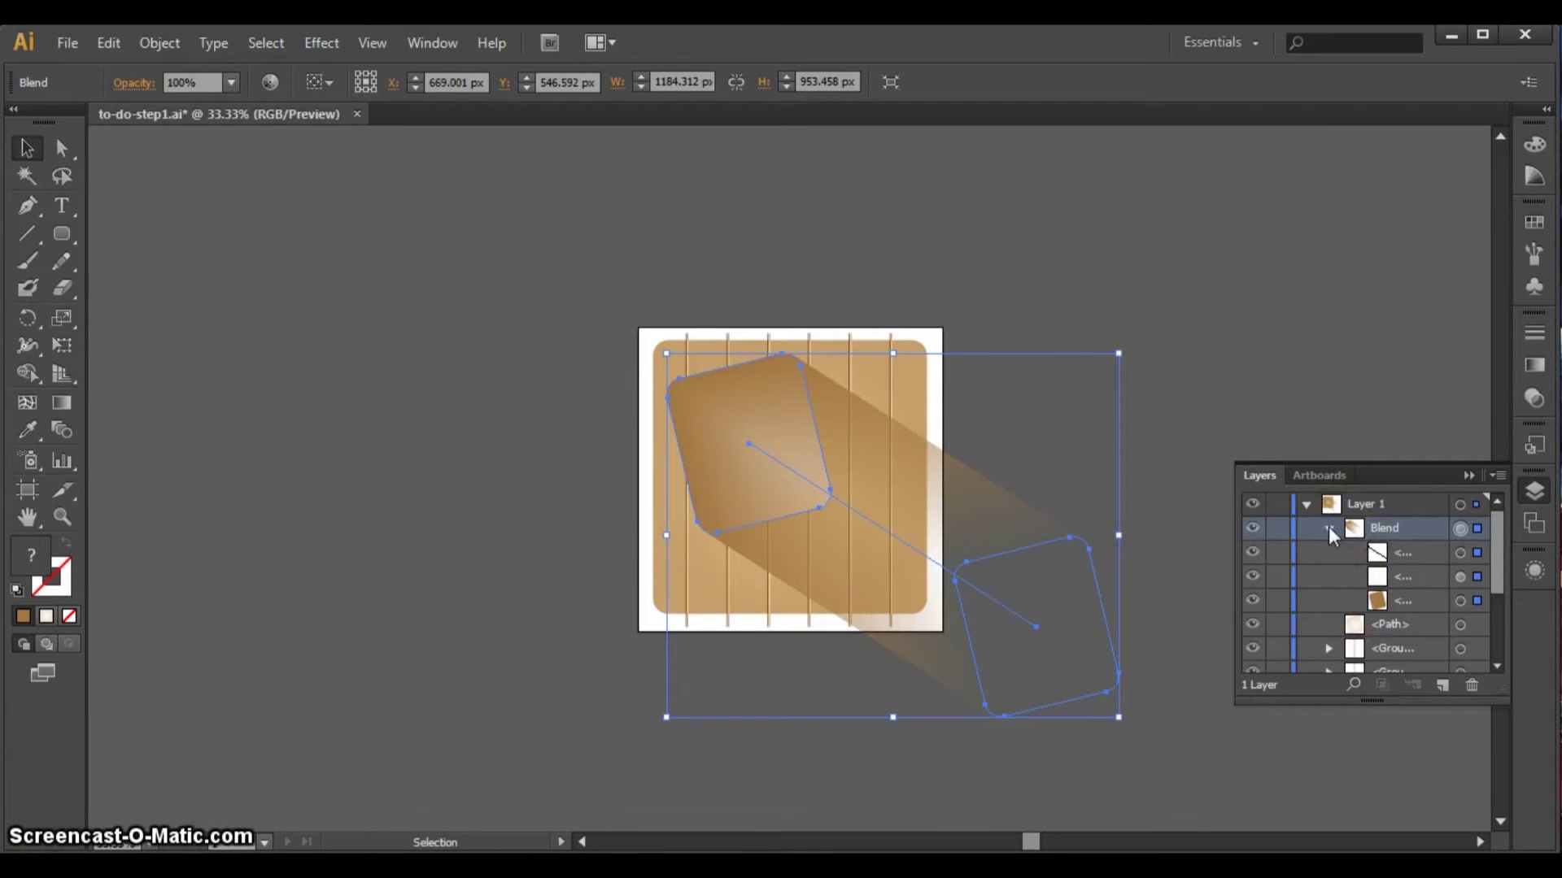
click(1328, 528)
drag(1398, 528, 1394, 563)
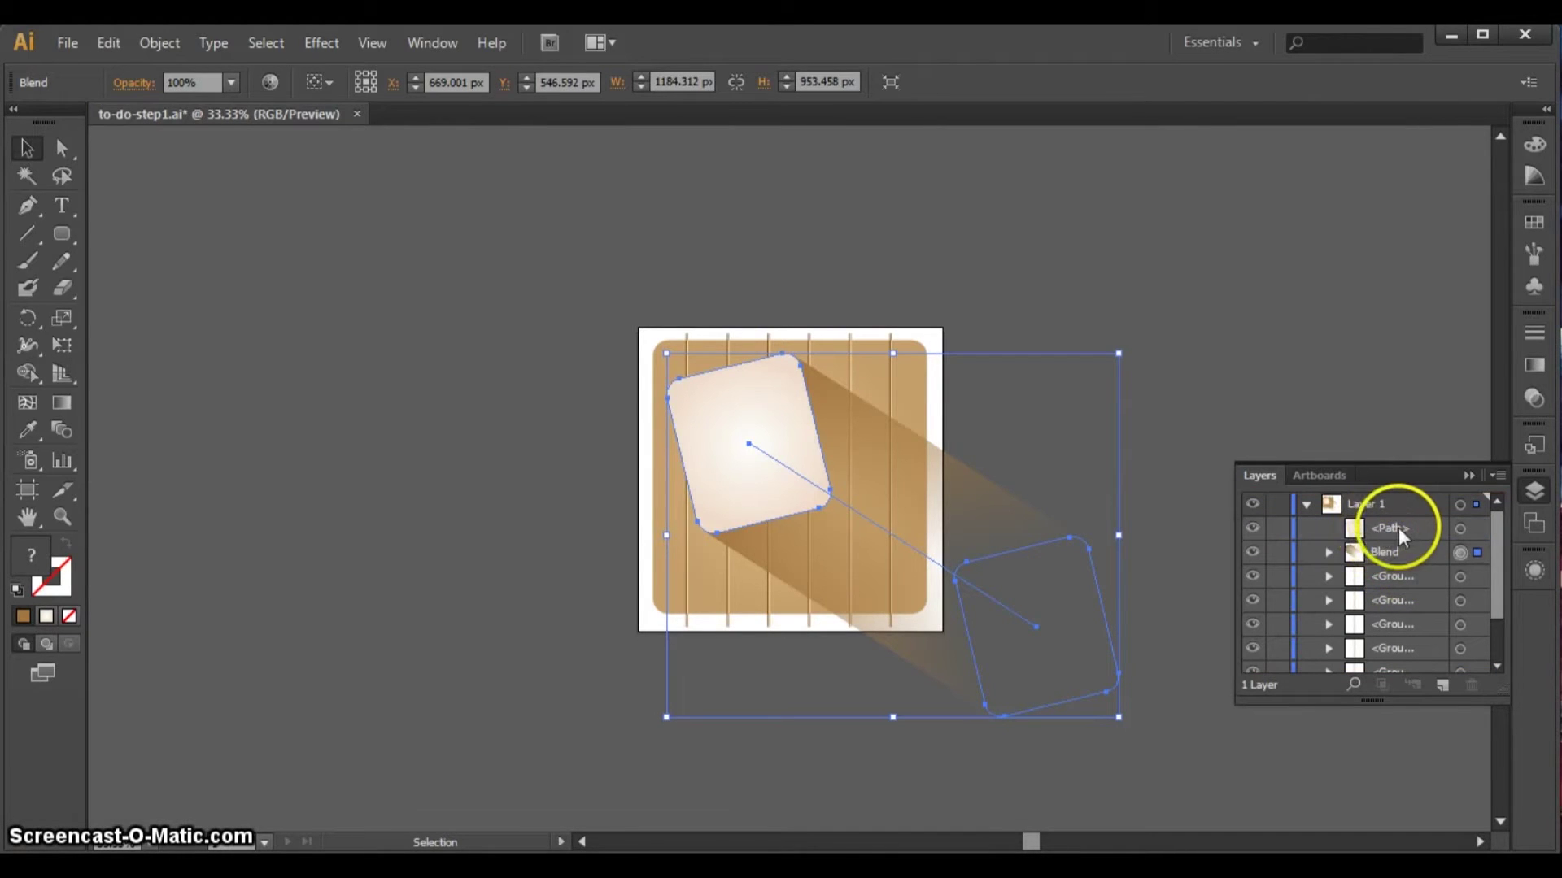
click(995, 301)
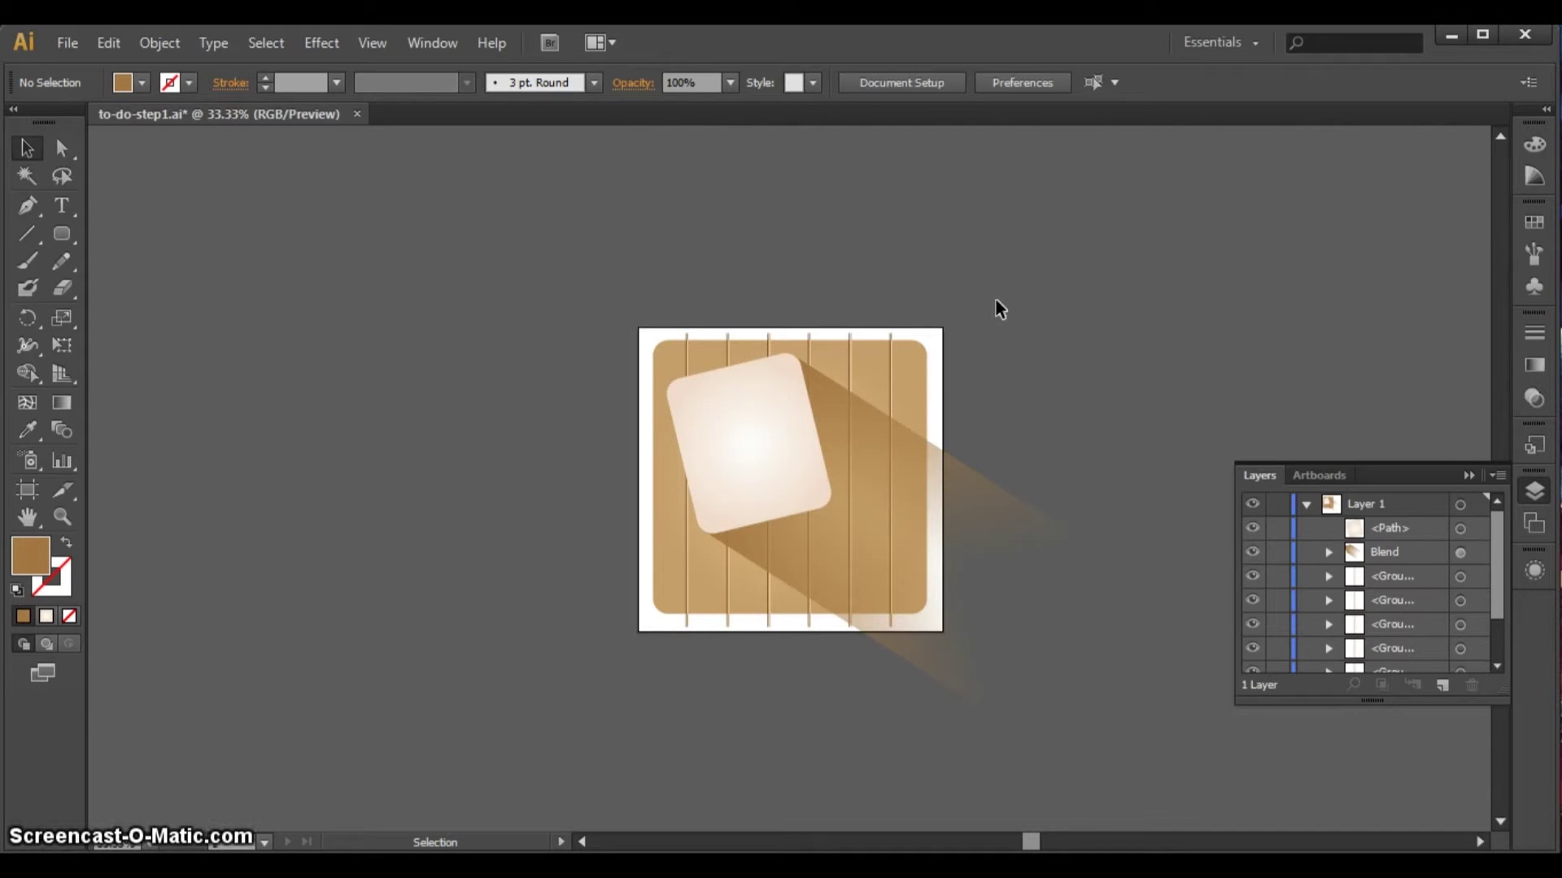
- Duplicate the cream note in place and shift the copy slightly up and to the left
click(753, 421)
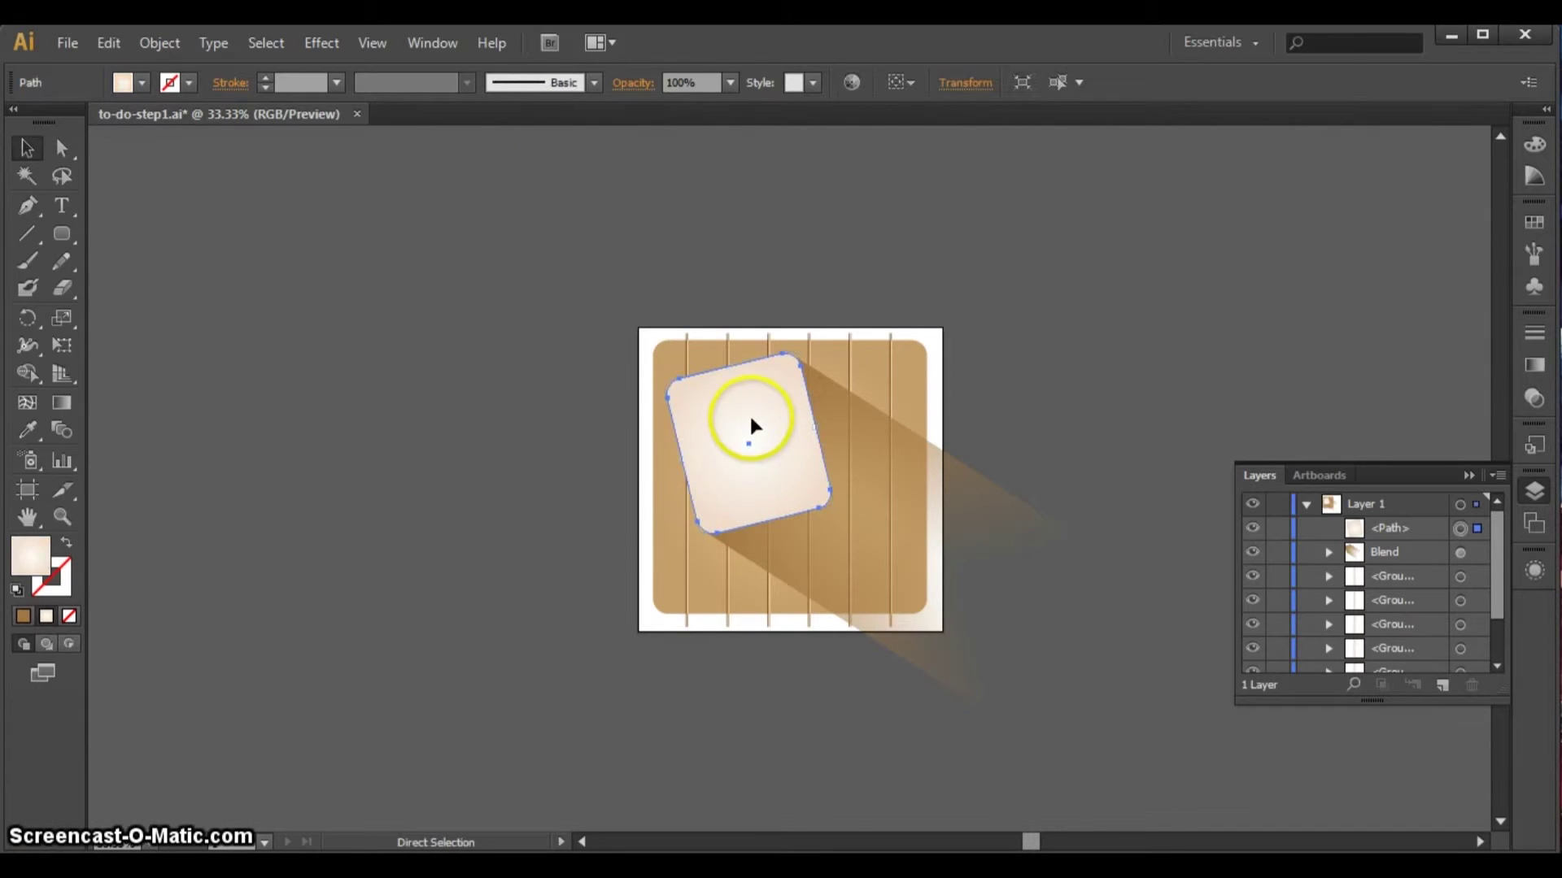
key(ctrl+plus)
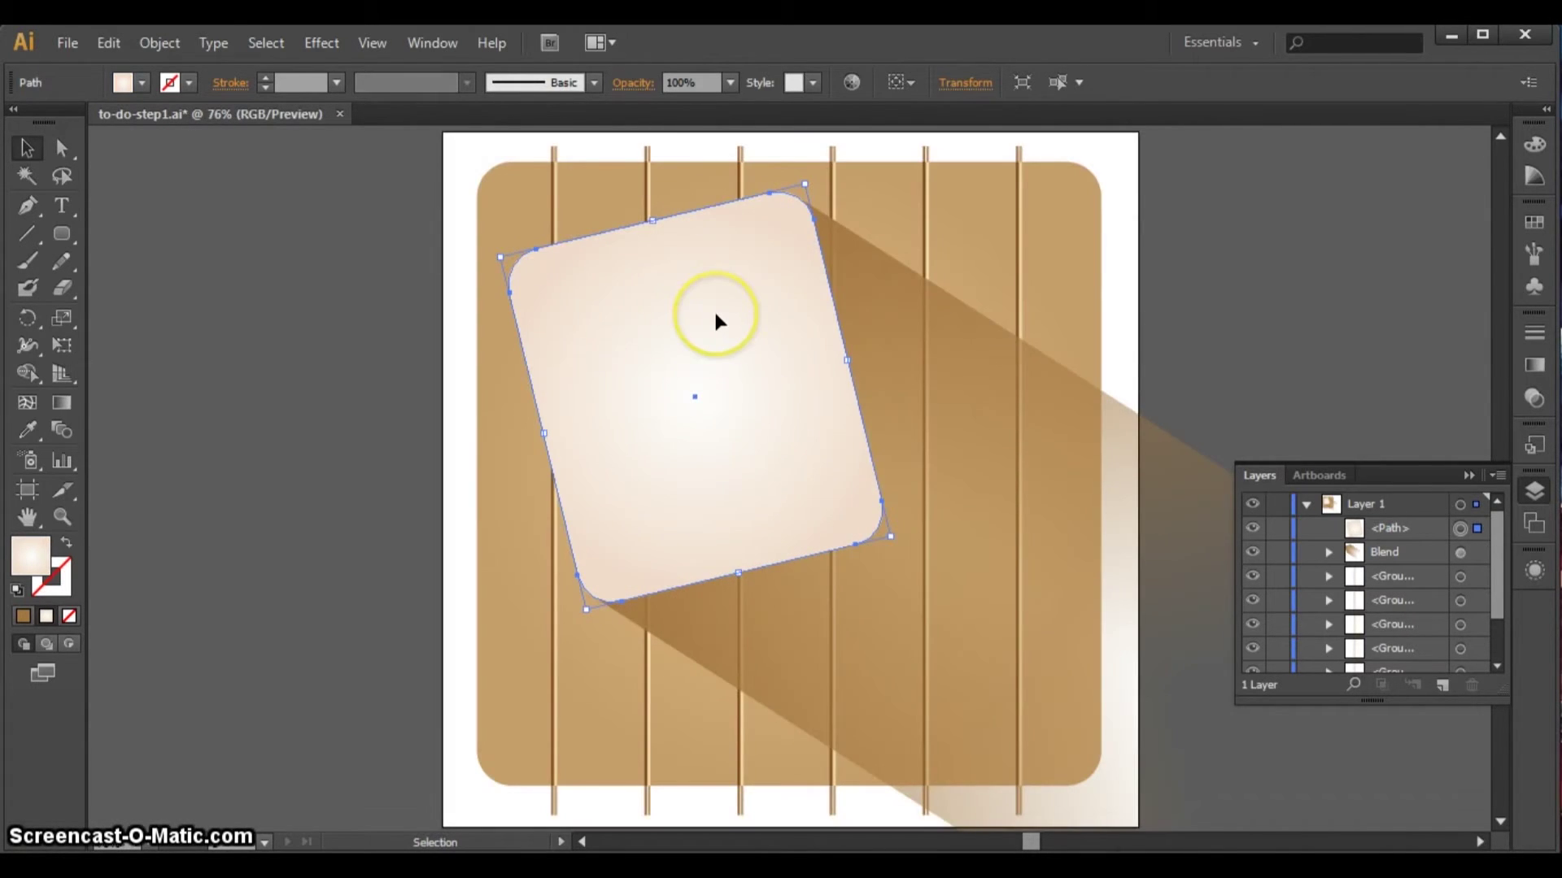
click(109, 42)
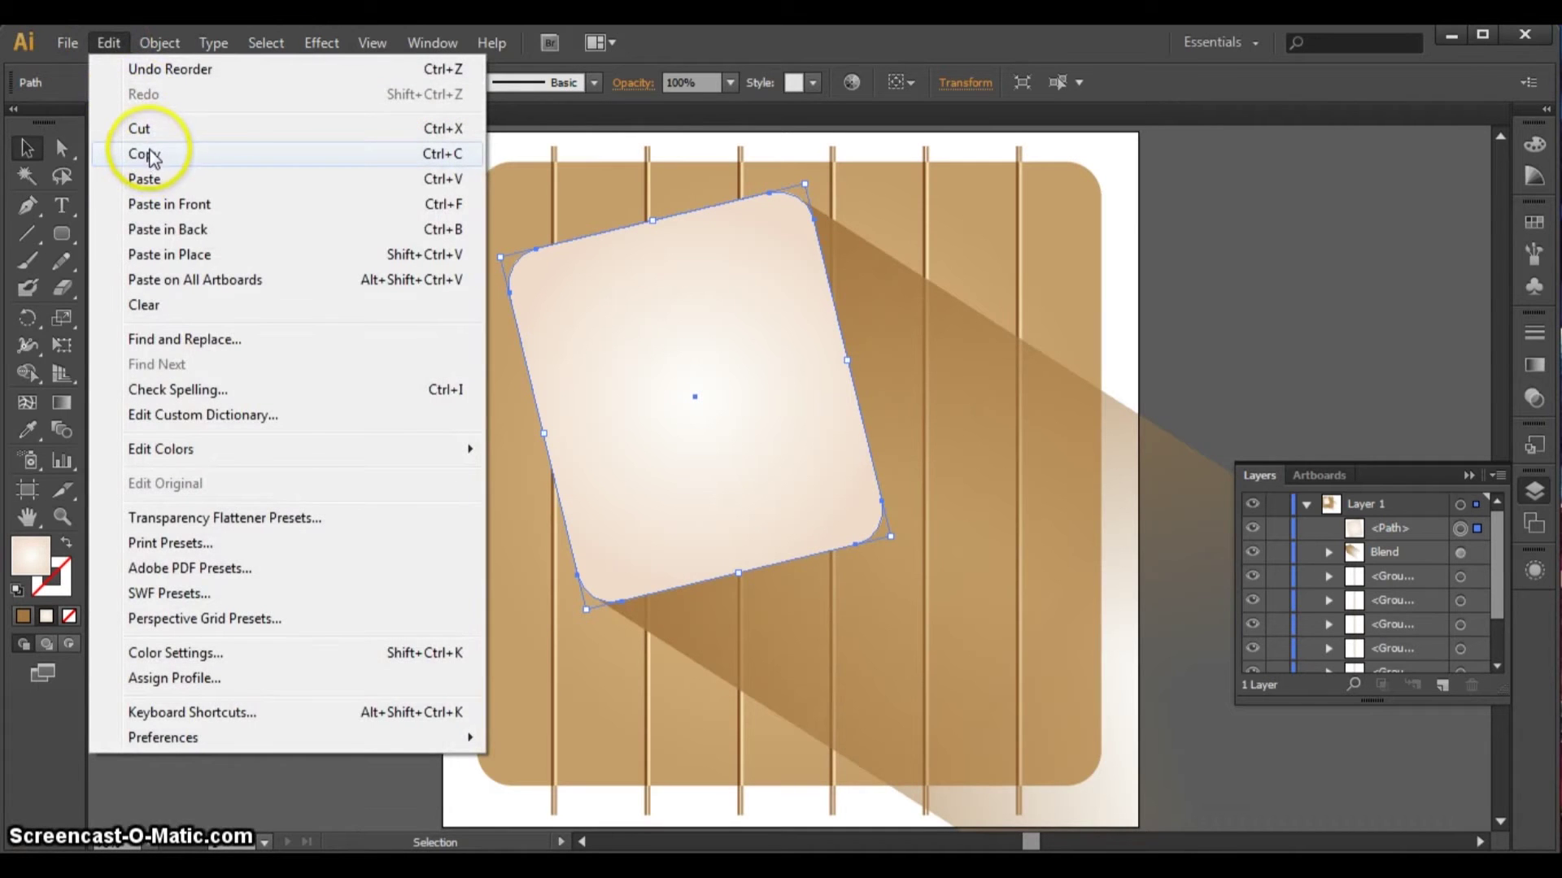
click(152, 158)
click(109, 43)
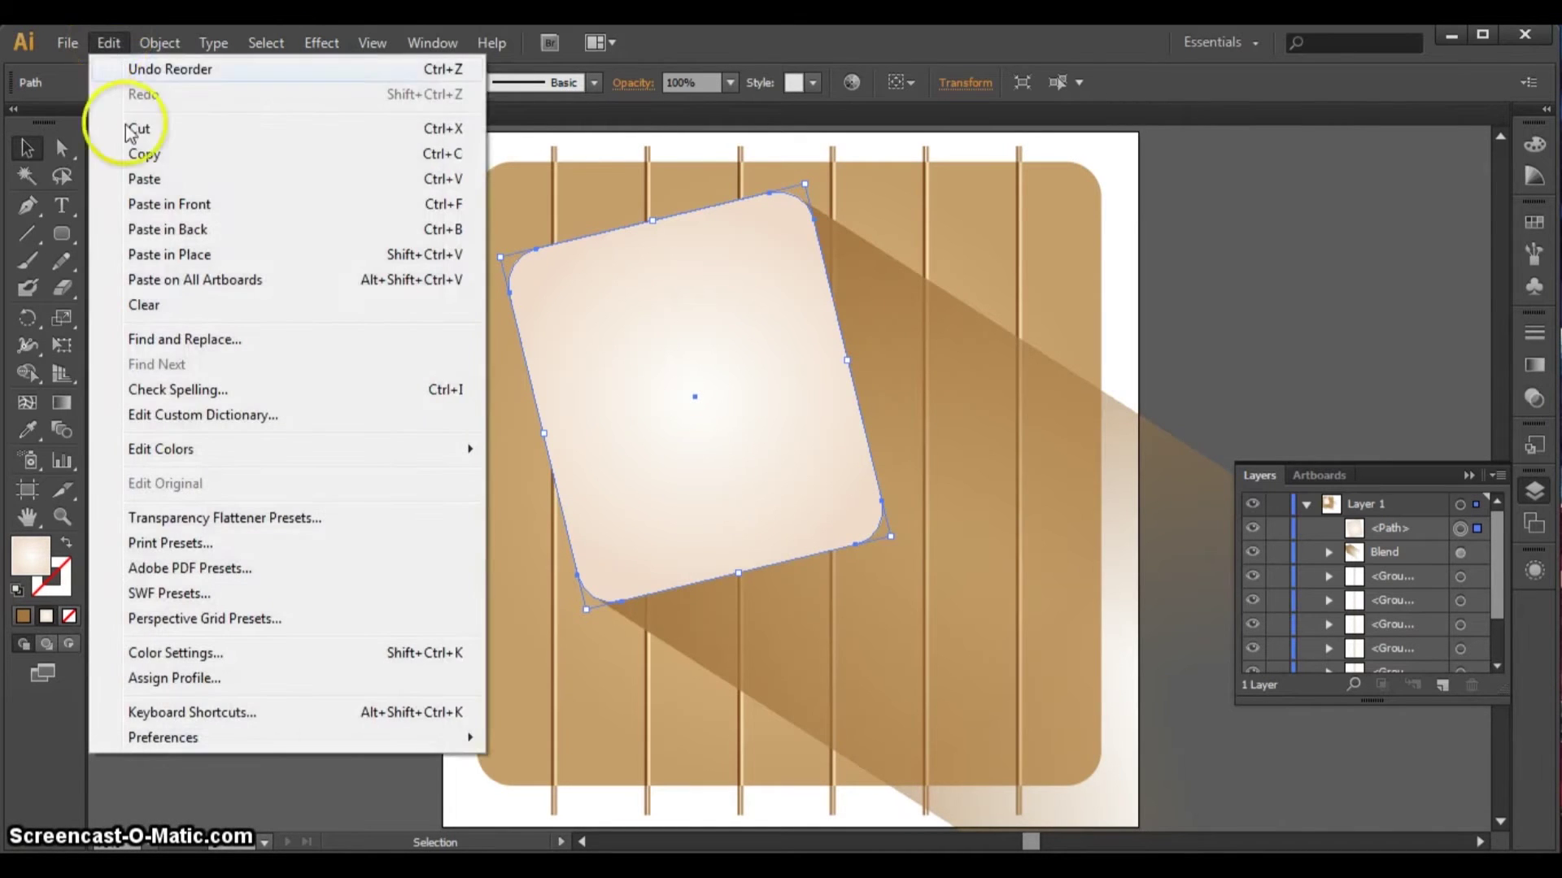
click(140, 250)
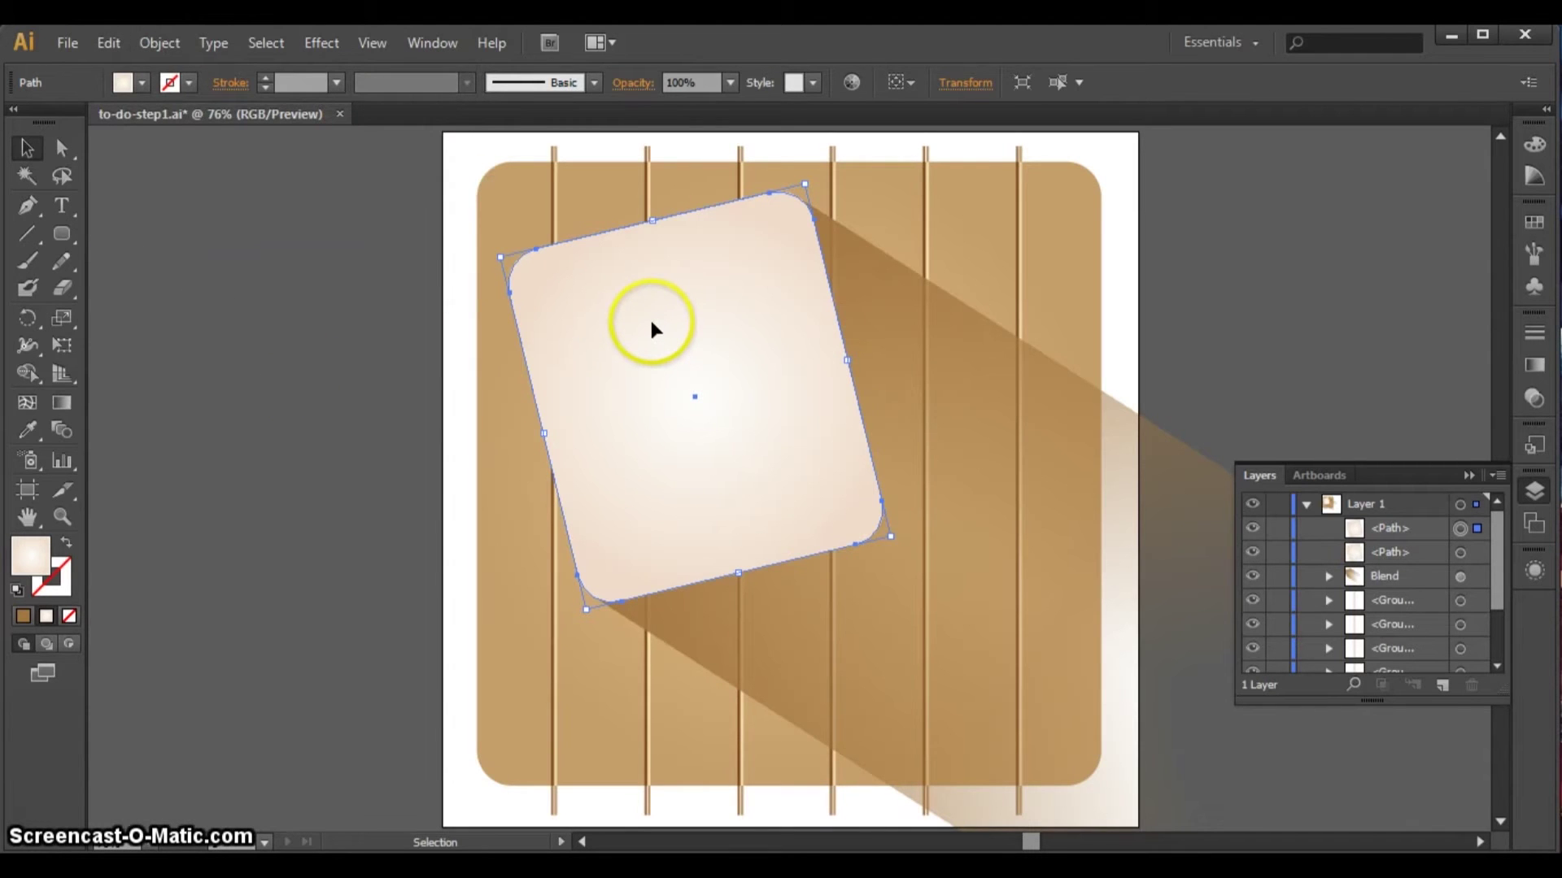
drag(650, 321, 644, 313)
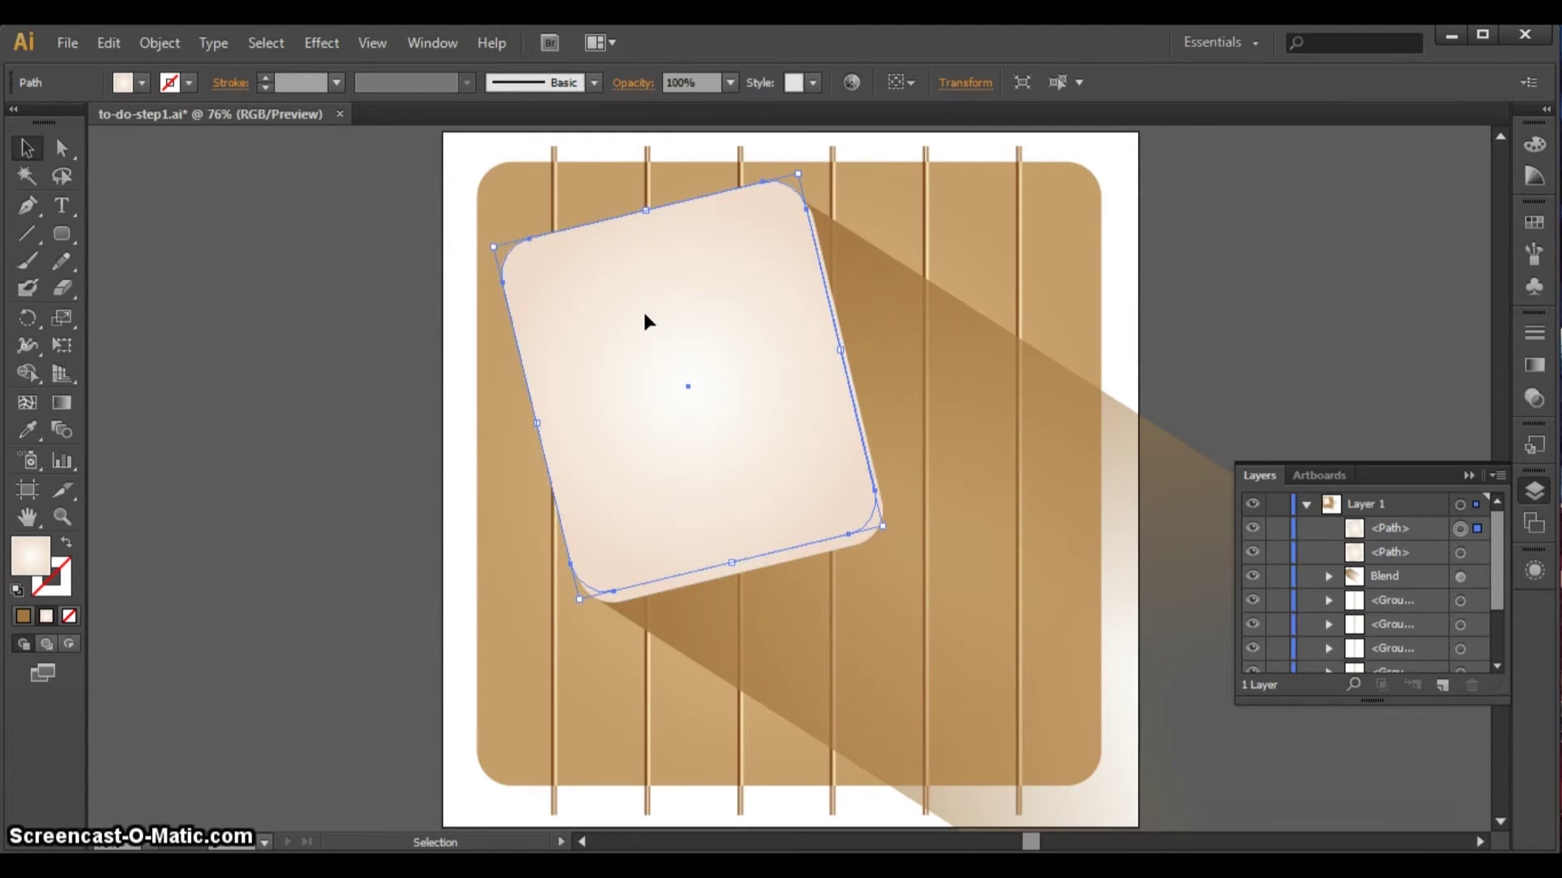
- Select both cream notes and use Shape Builder to separate the lower-right edge strip and remove the copy's overhang past the upper-left edges
shift+click(812, 204)
shift+click(583, 651)
shift+click(667, 589)
shift+click(633, 229)
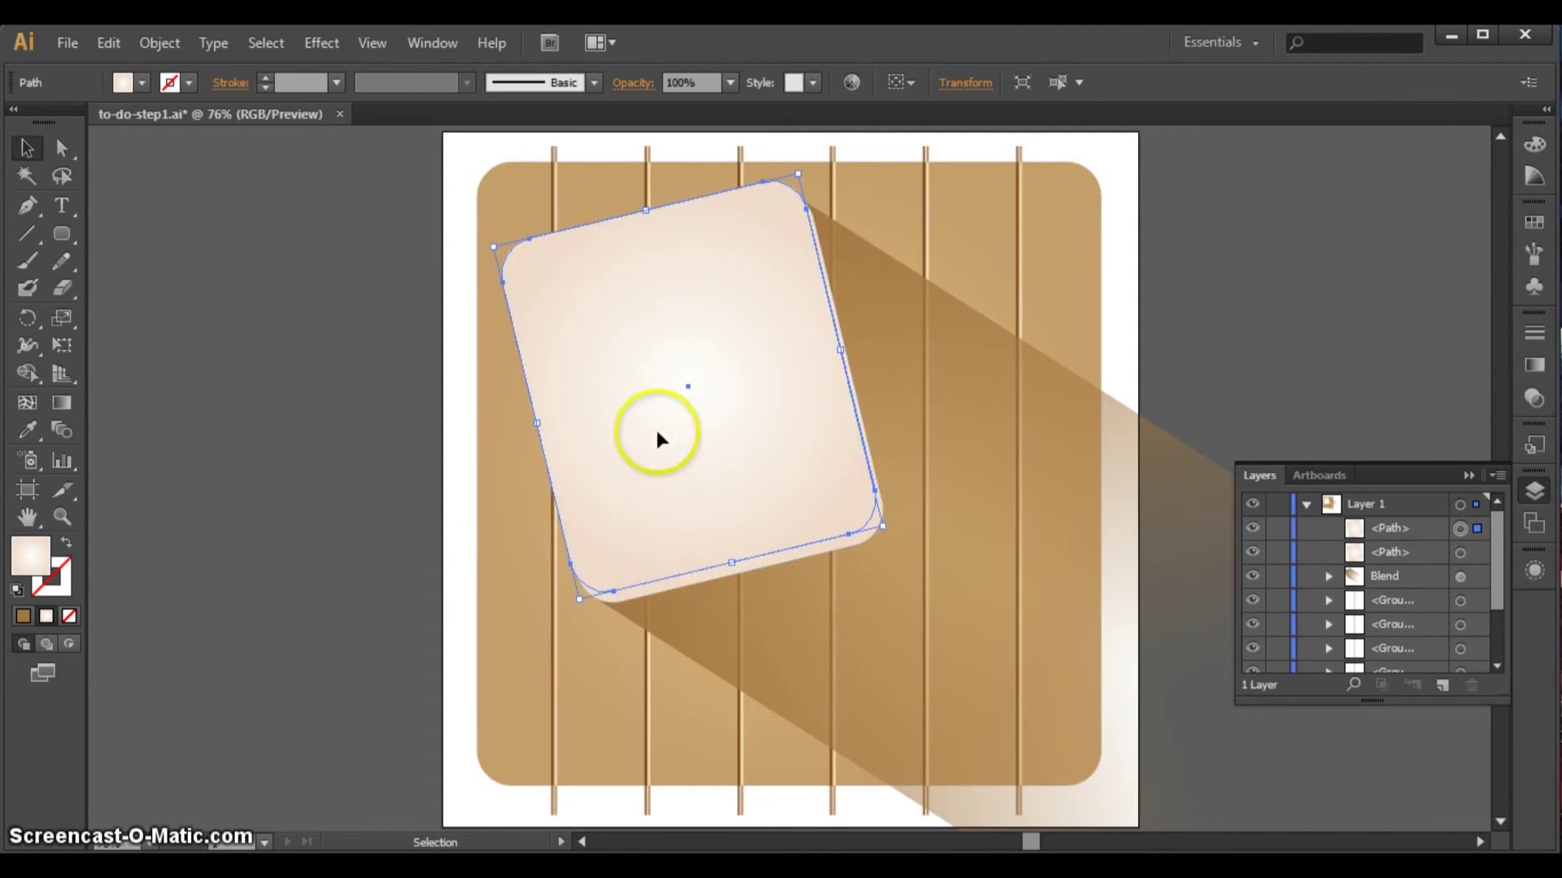
shift+click(783, 561)
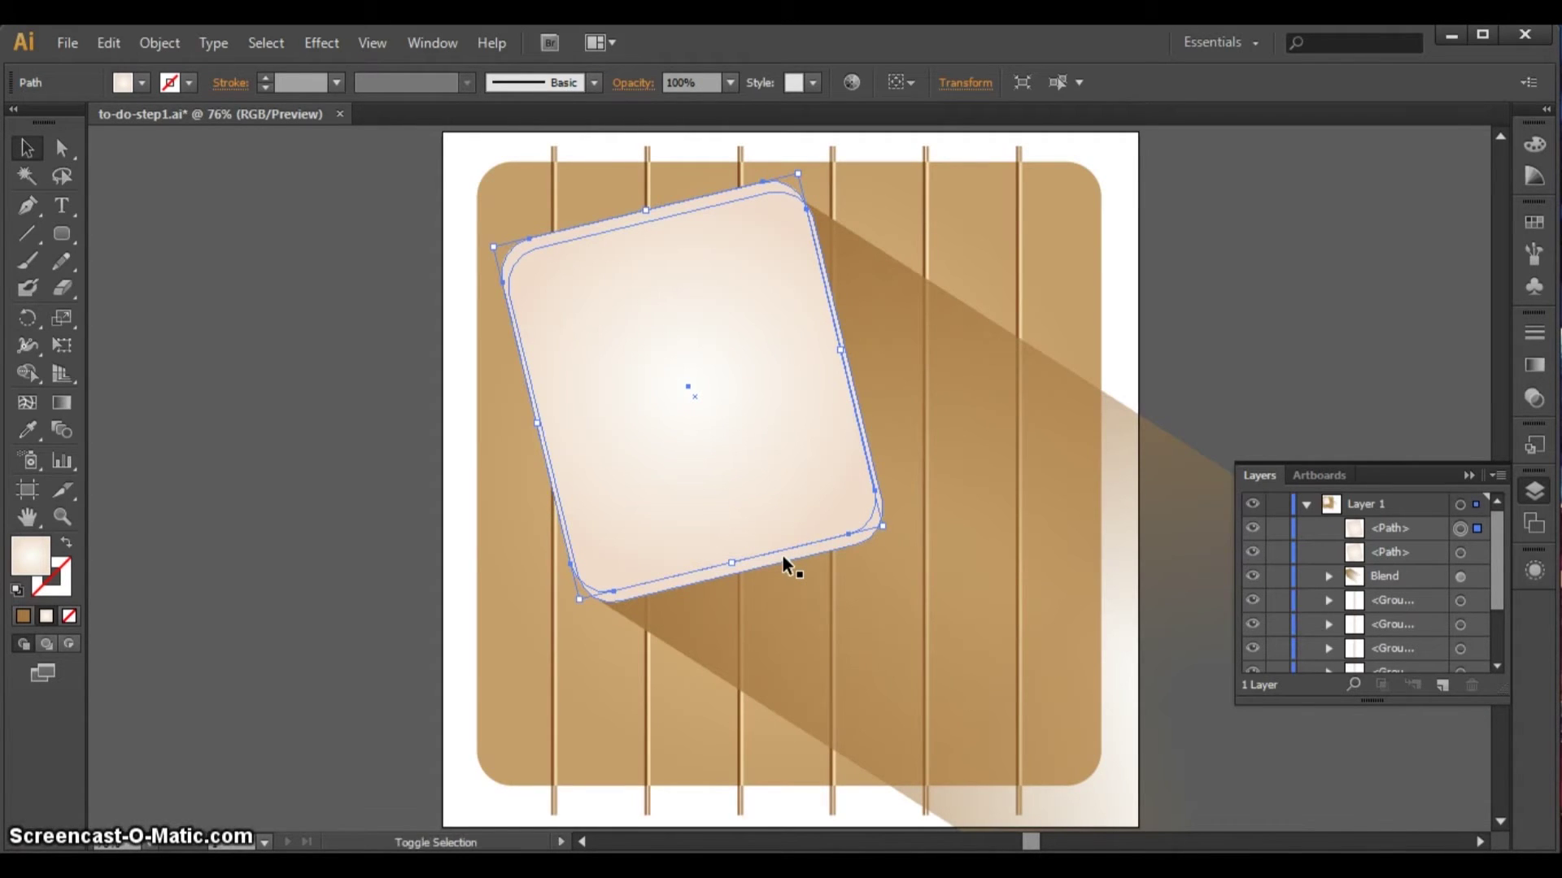
shift+click(782, 556)
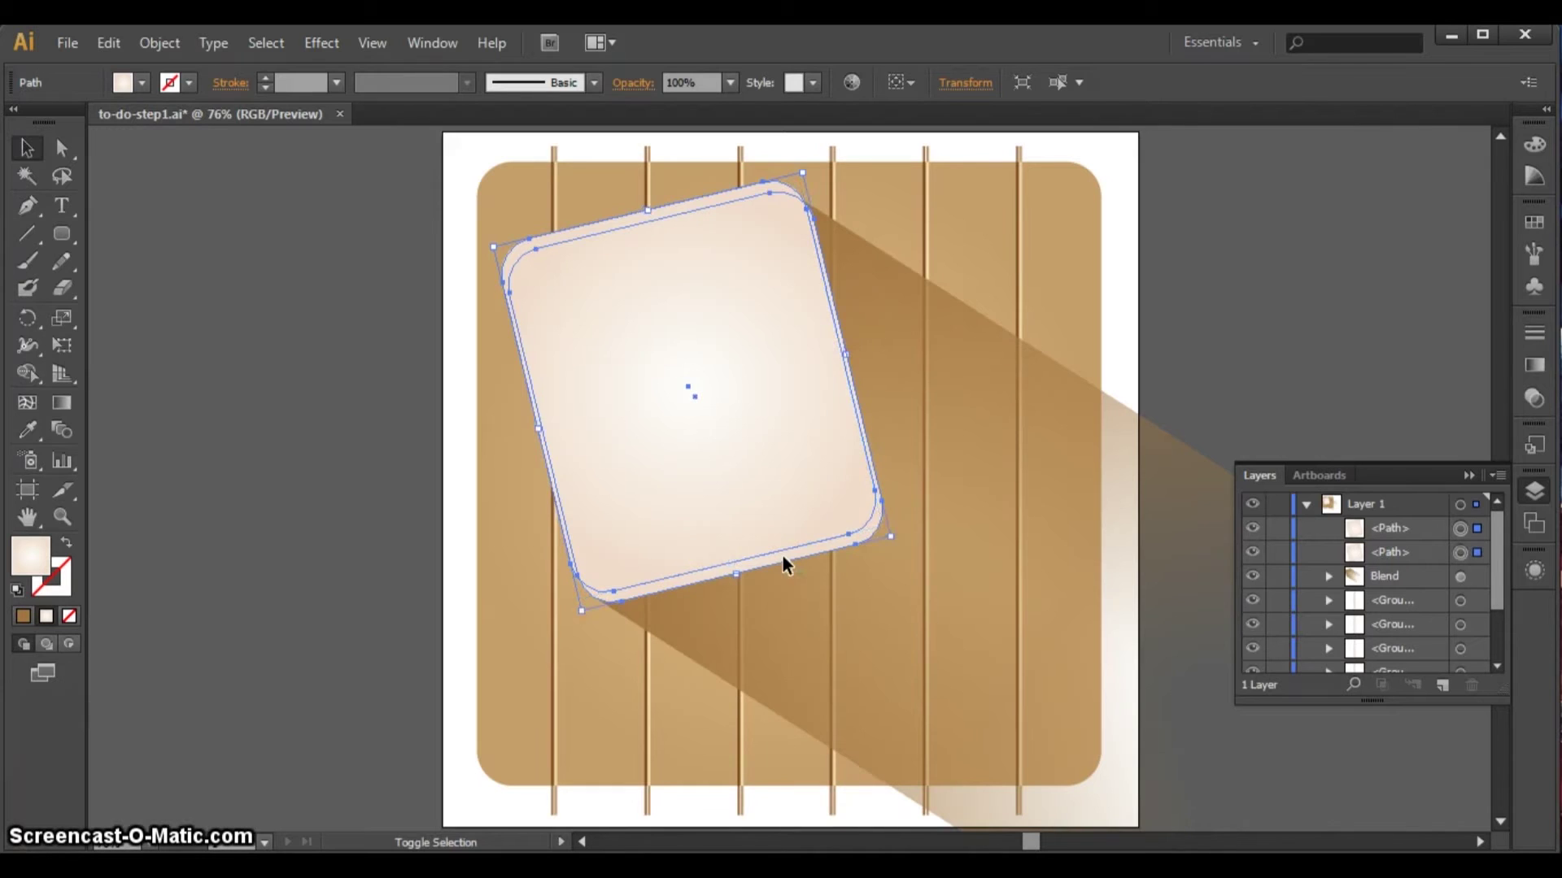
click(773, 379)
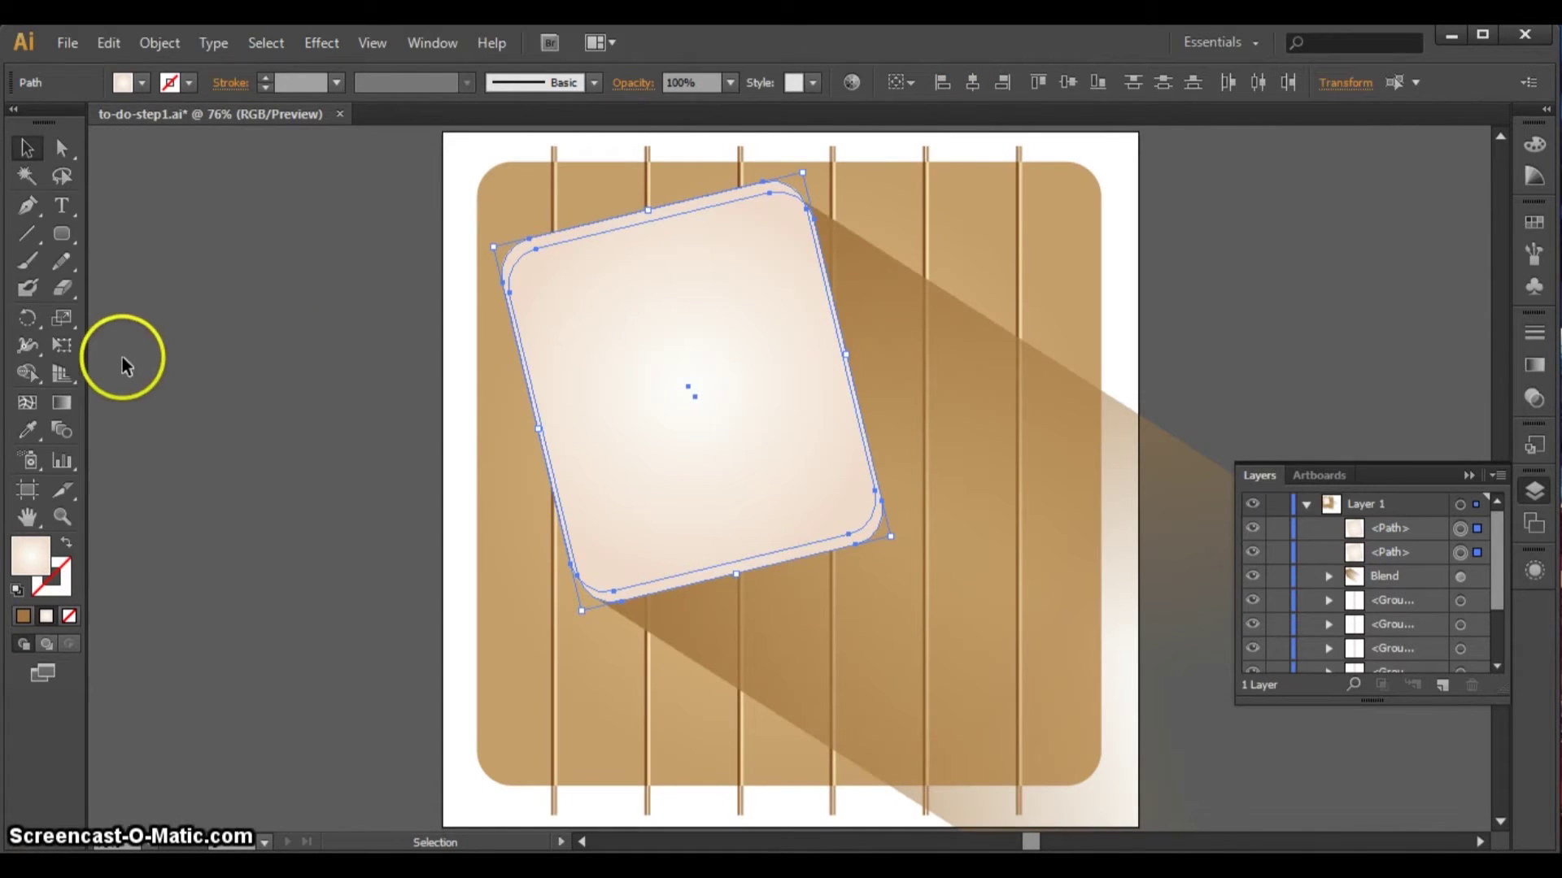
click(29, 372)
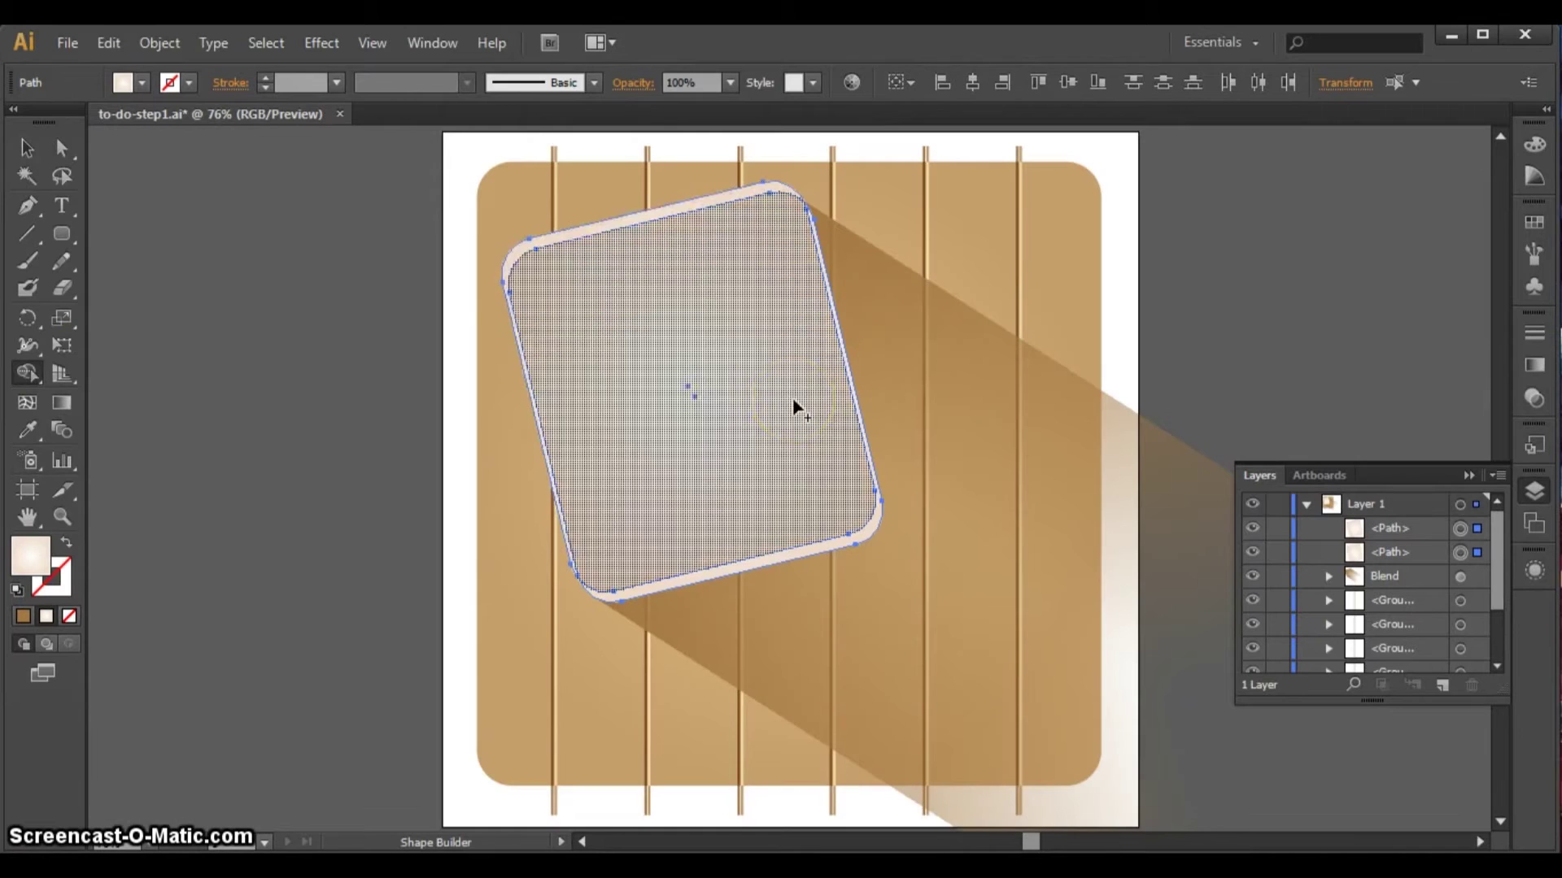
drag(872, 510, 867, 525)
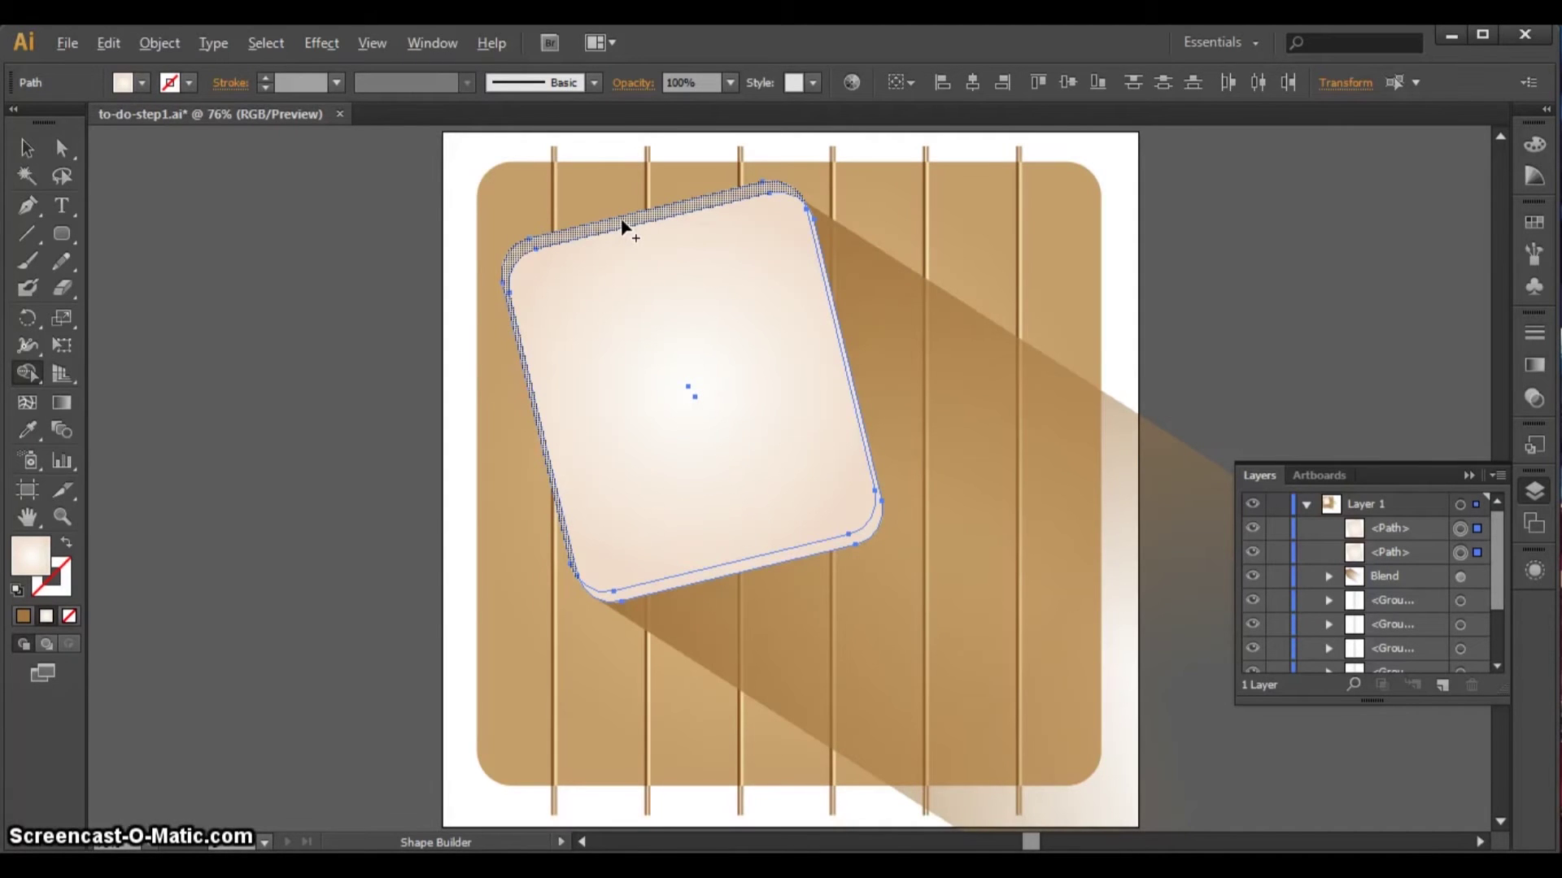
alt+click(621, 219)
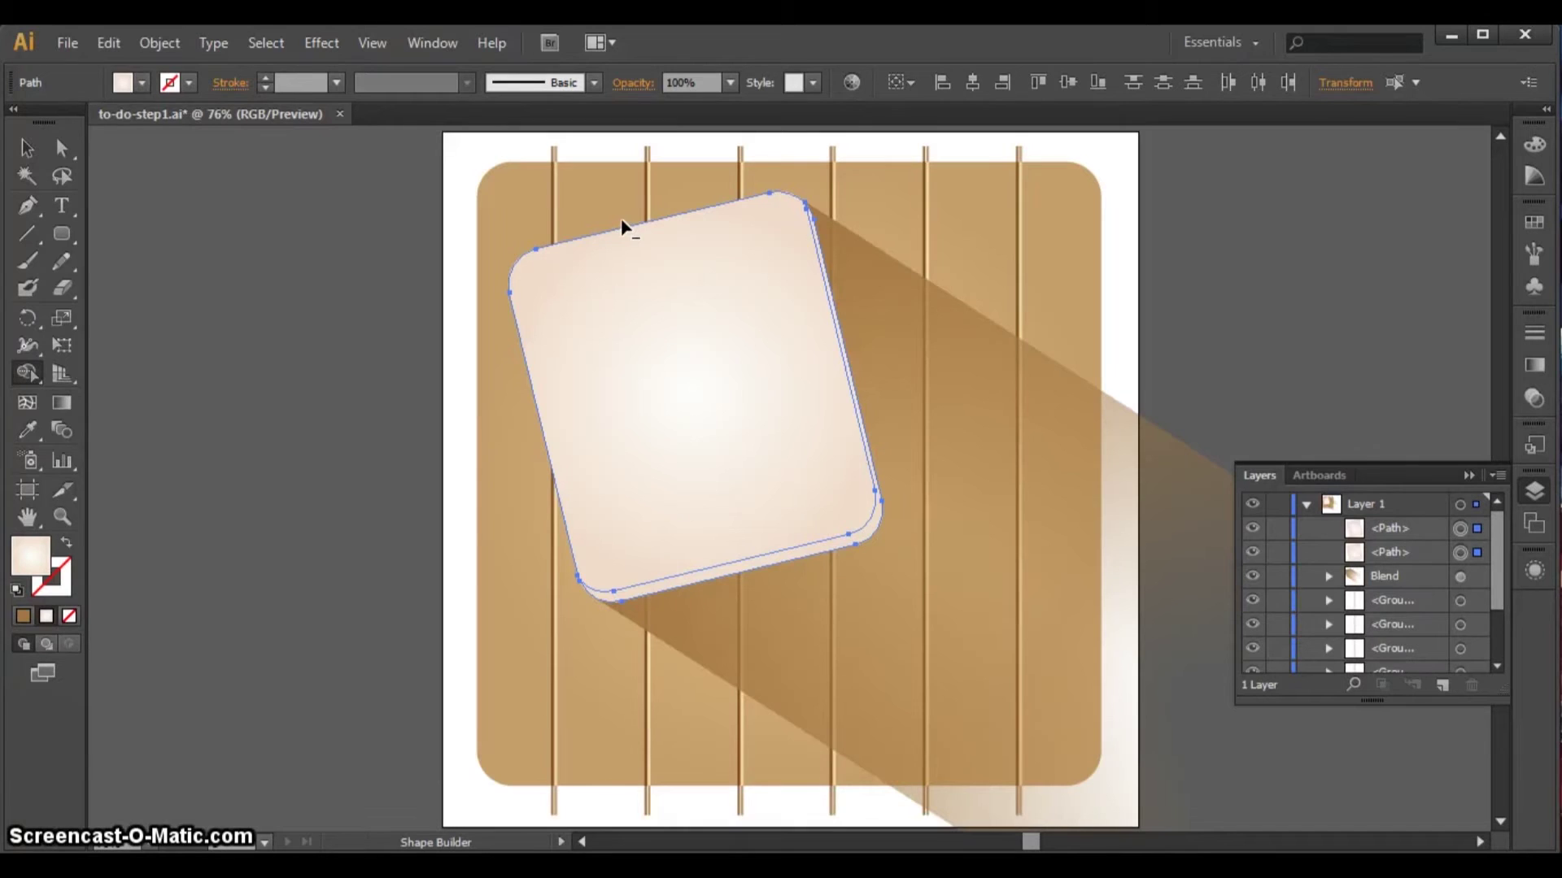
click(27, 147)
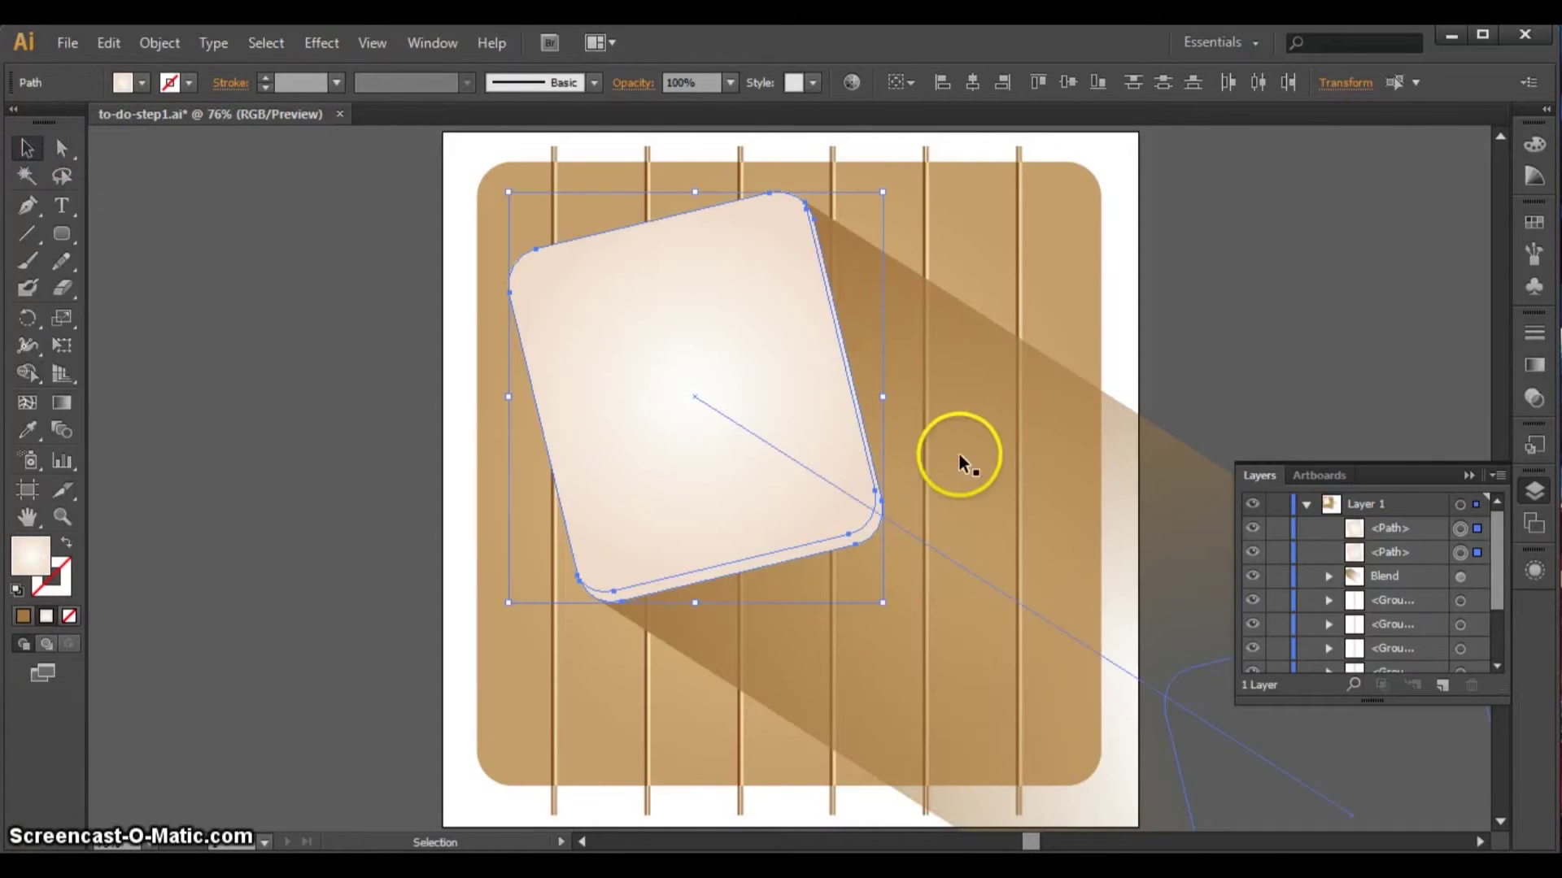
click(1145, 312)
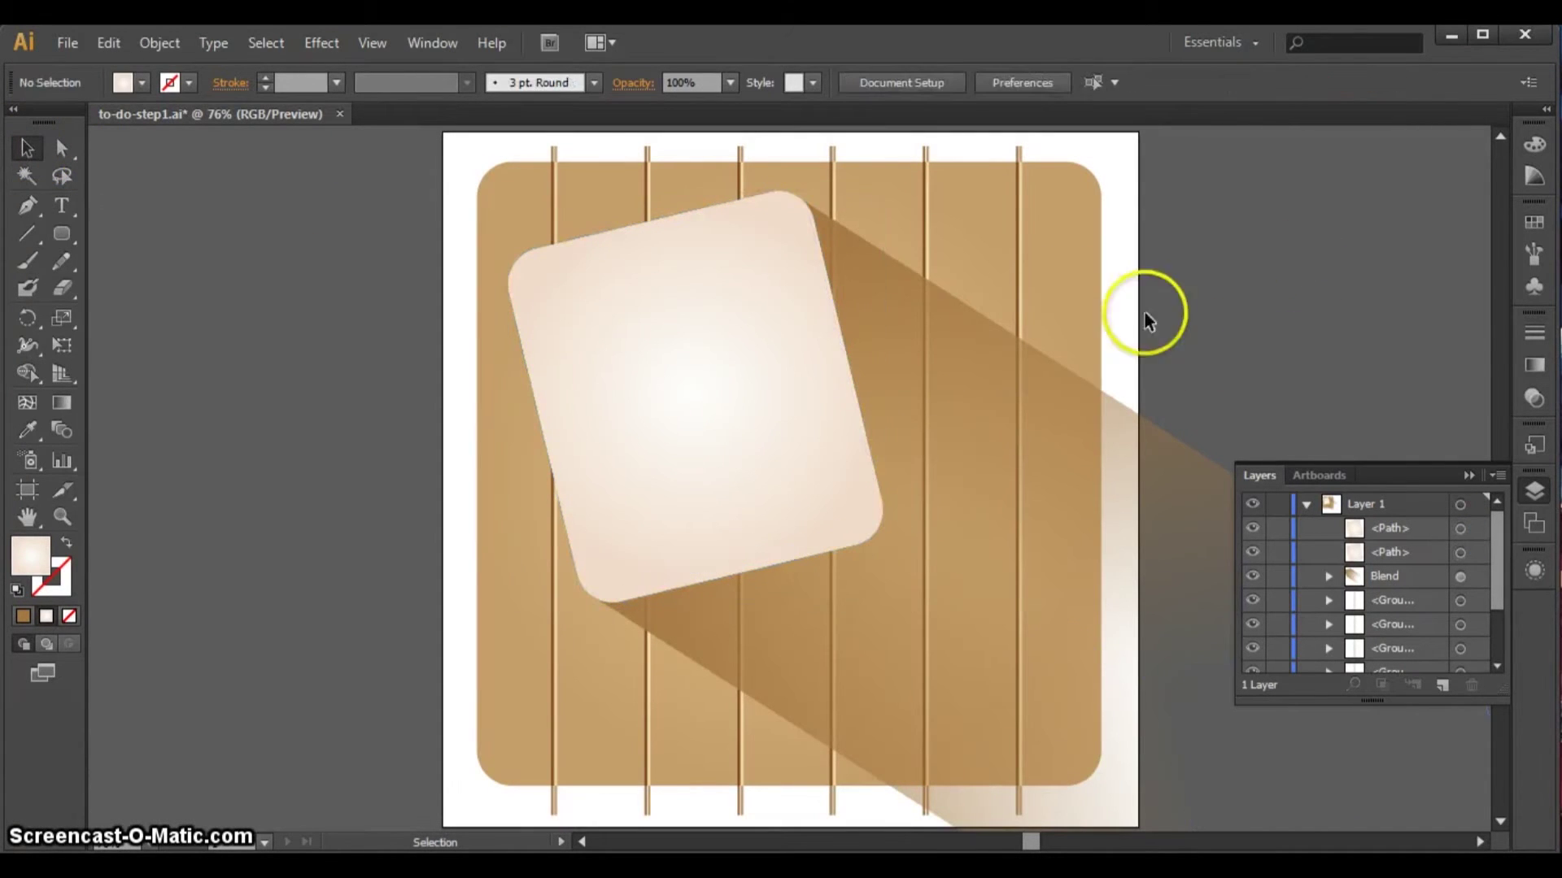
- Fill the lower cream note path with solid tan #dbb588 to colour the note's lower-right edge, and deselect it
click(870, 530)
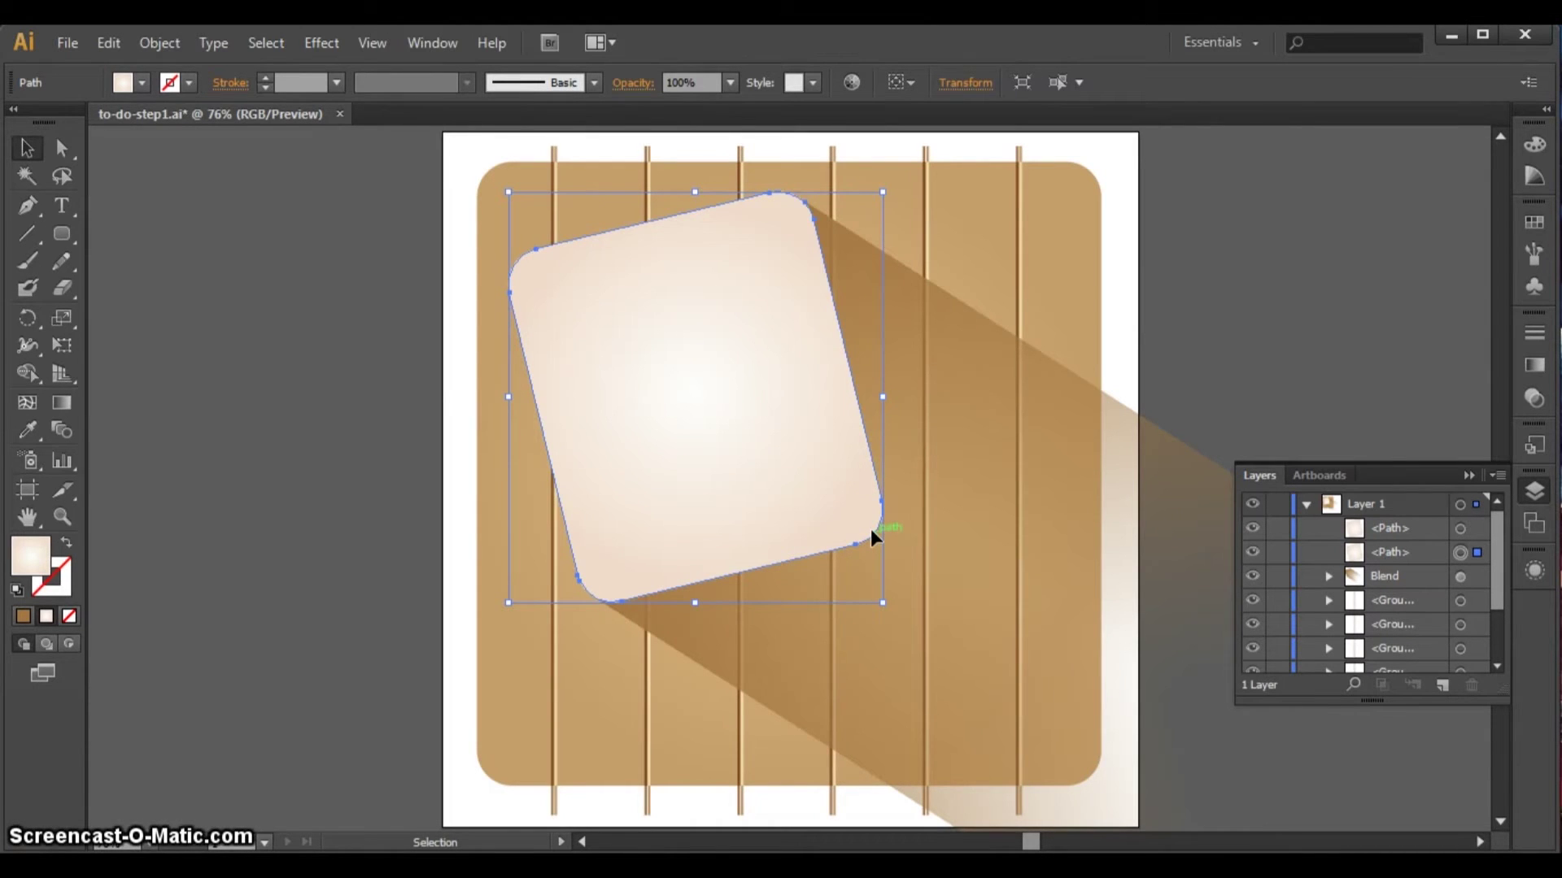
double_click(31, 556)
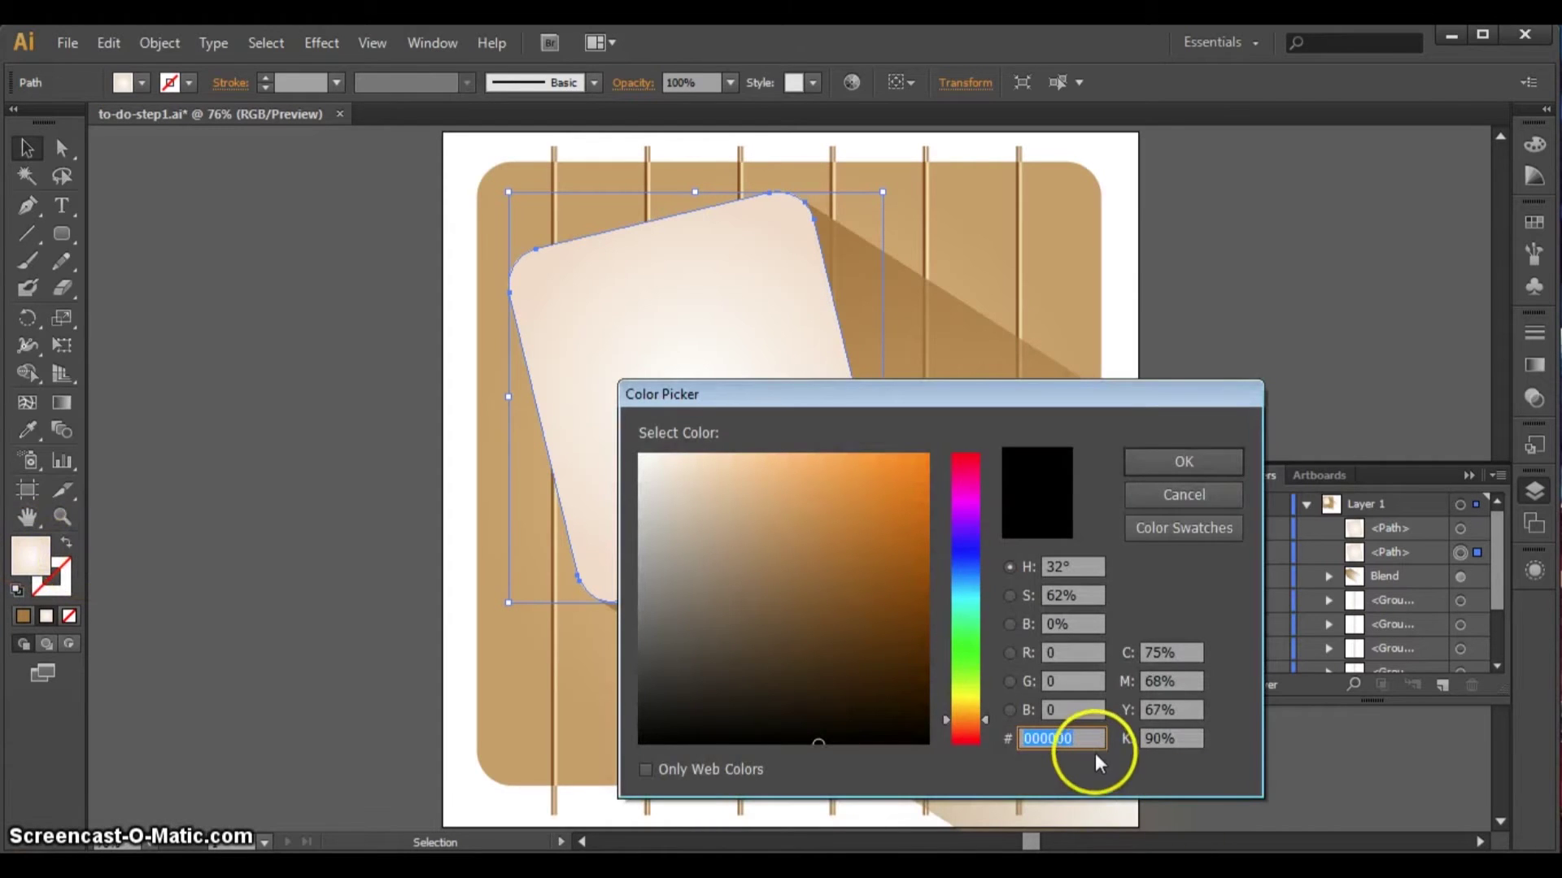
text(d)
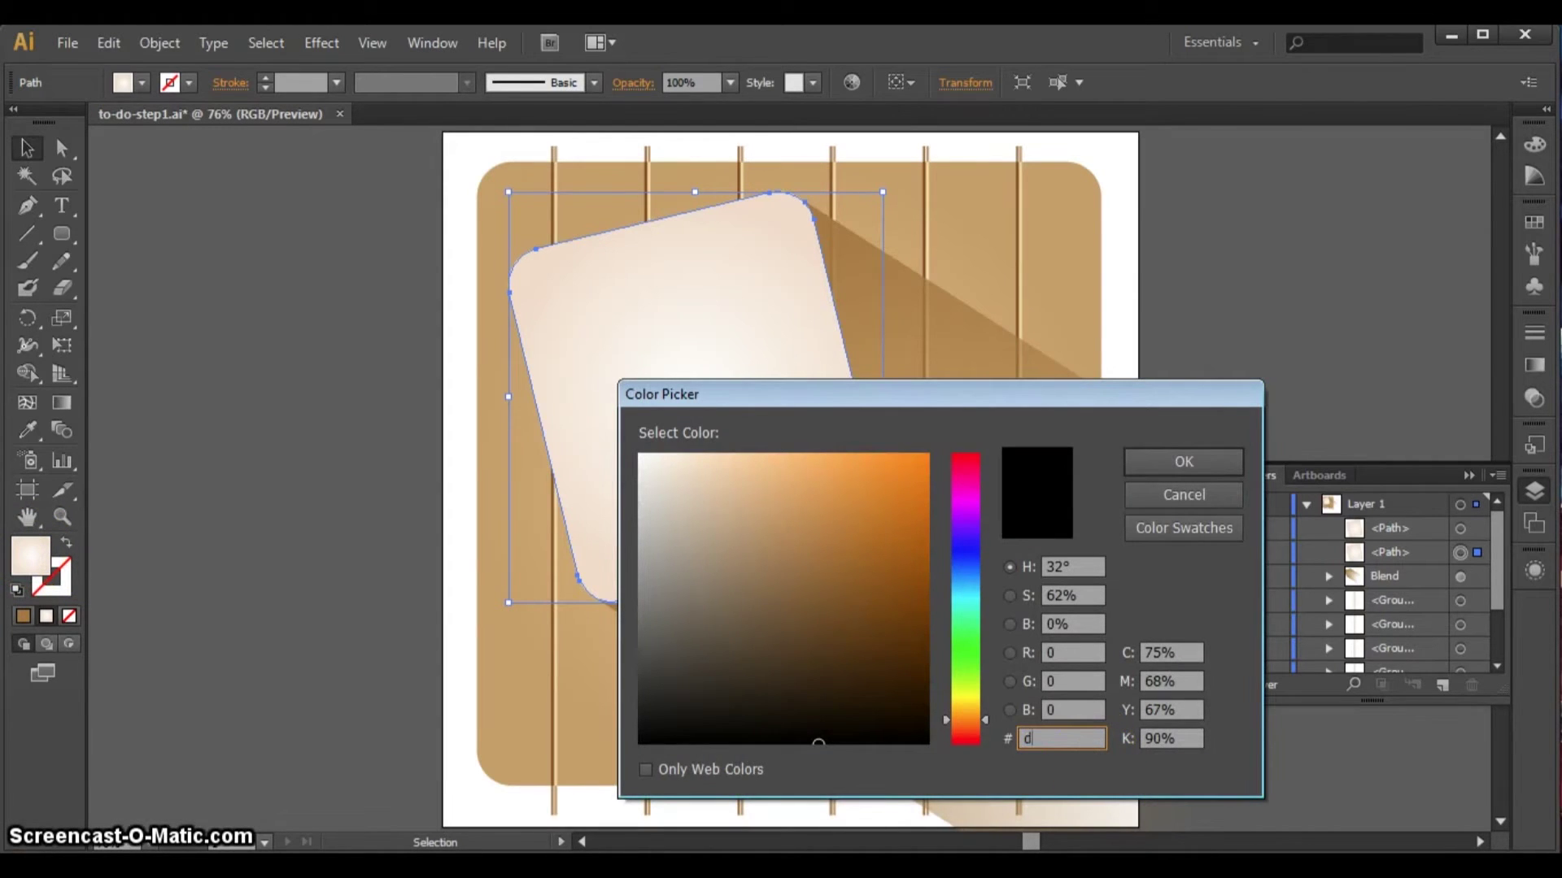
text(bb588)
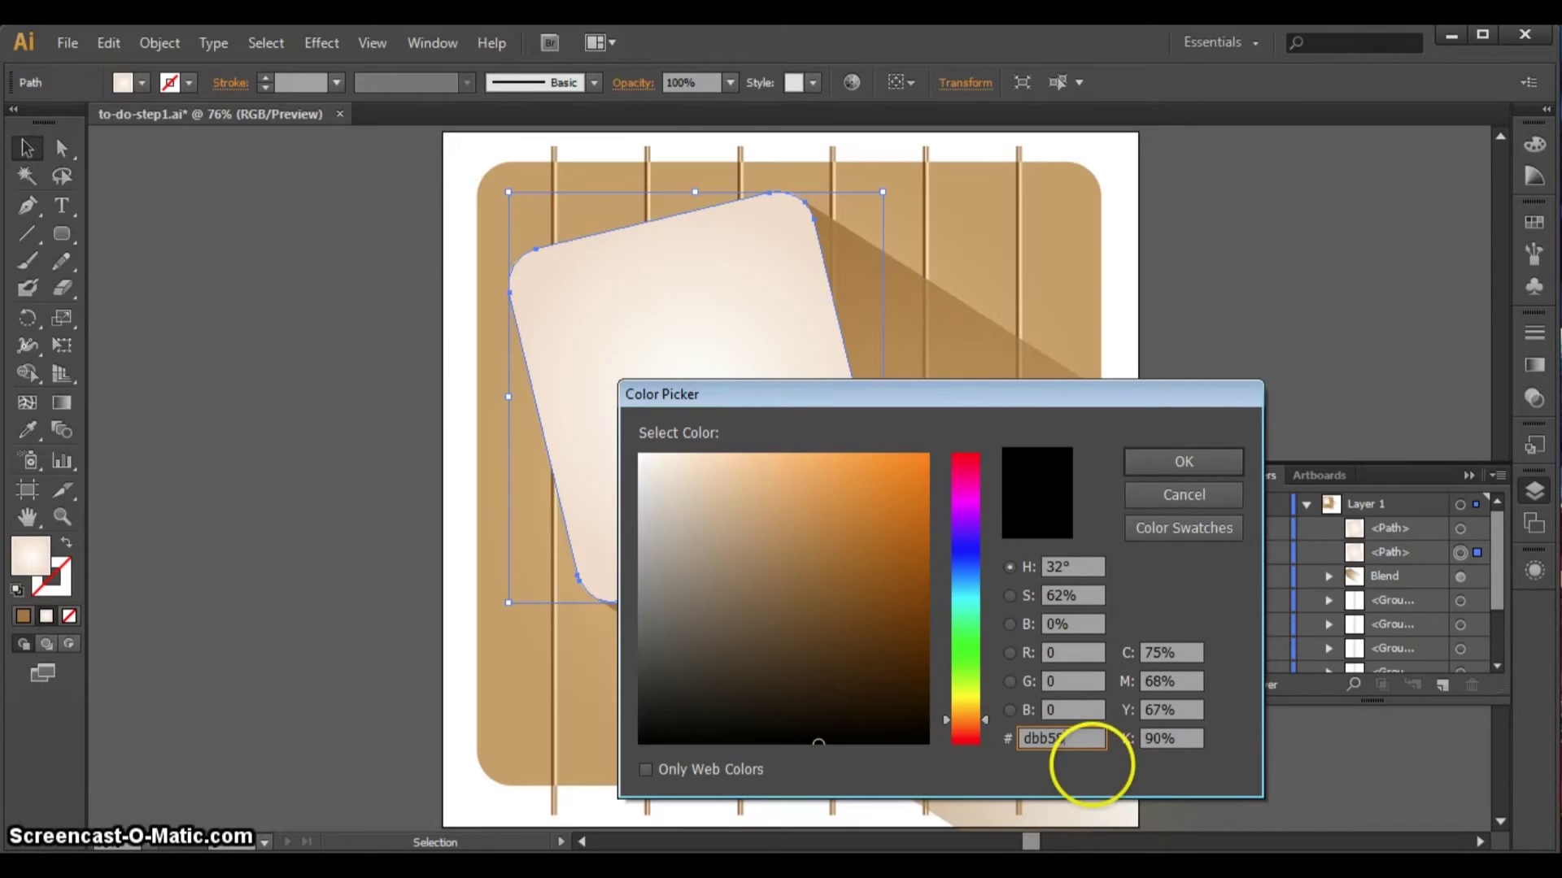
click(1194, 462)
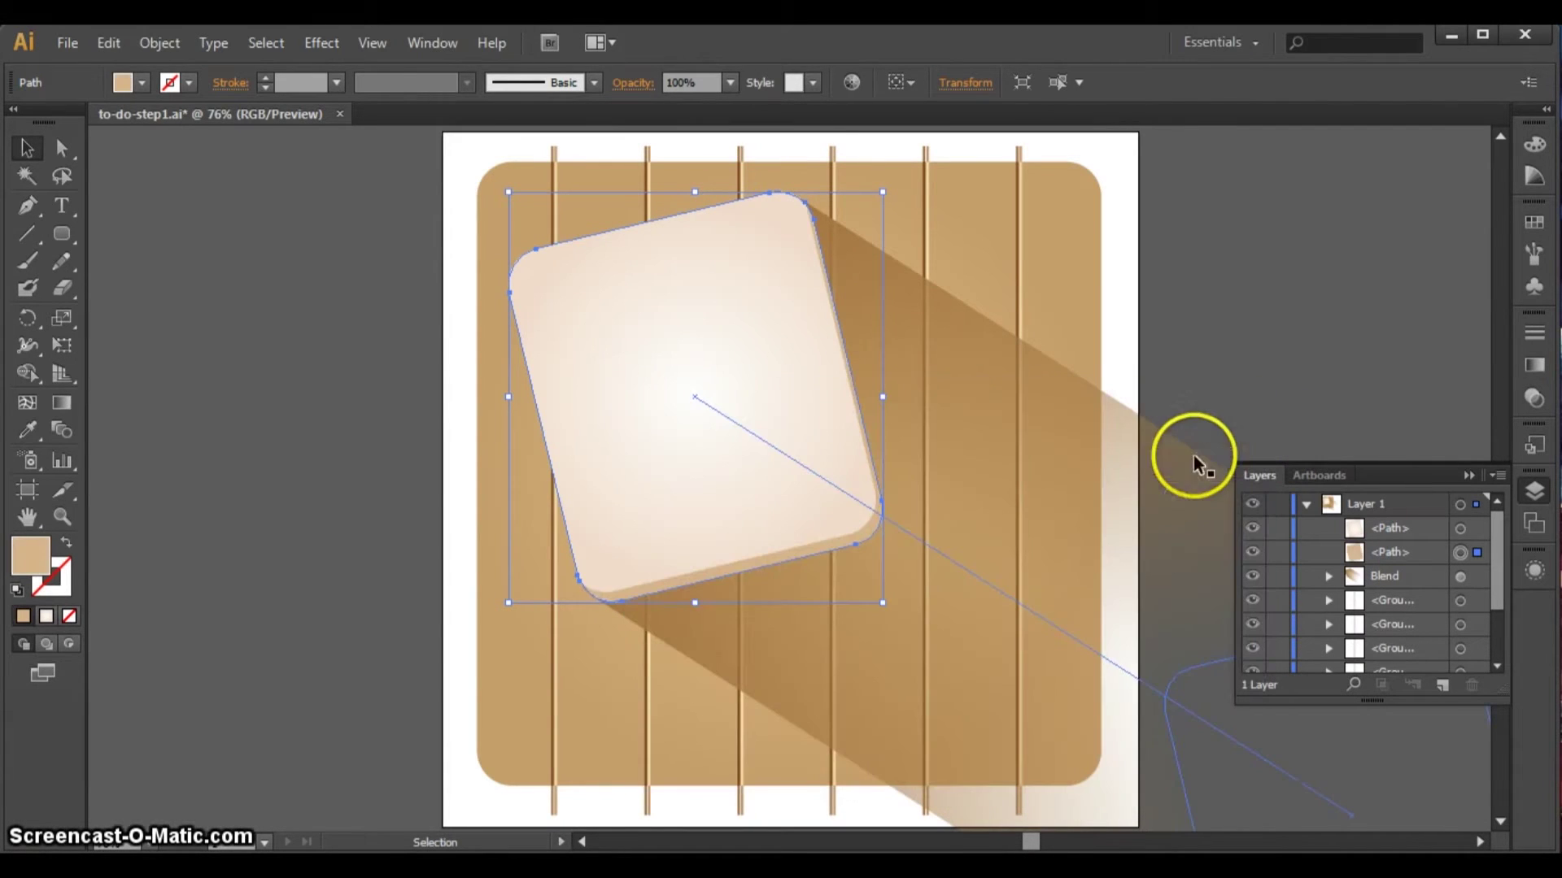
click(1203, 363)
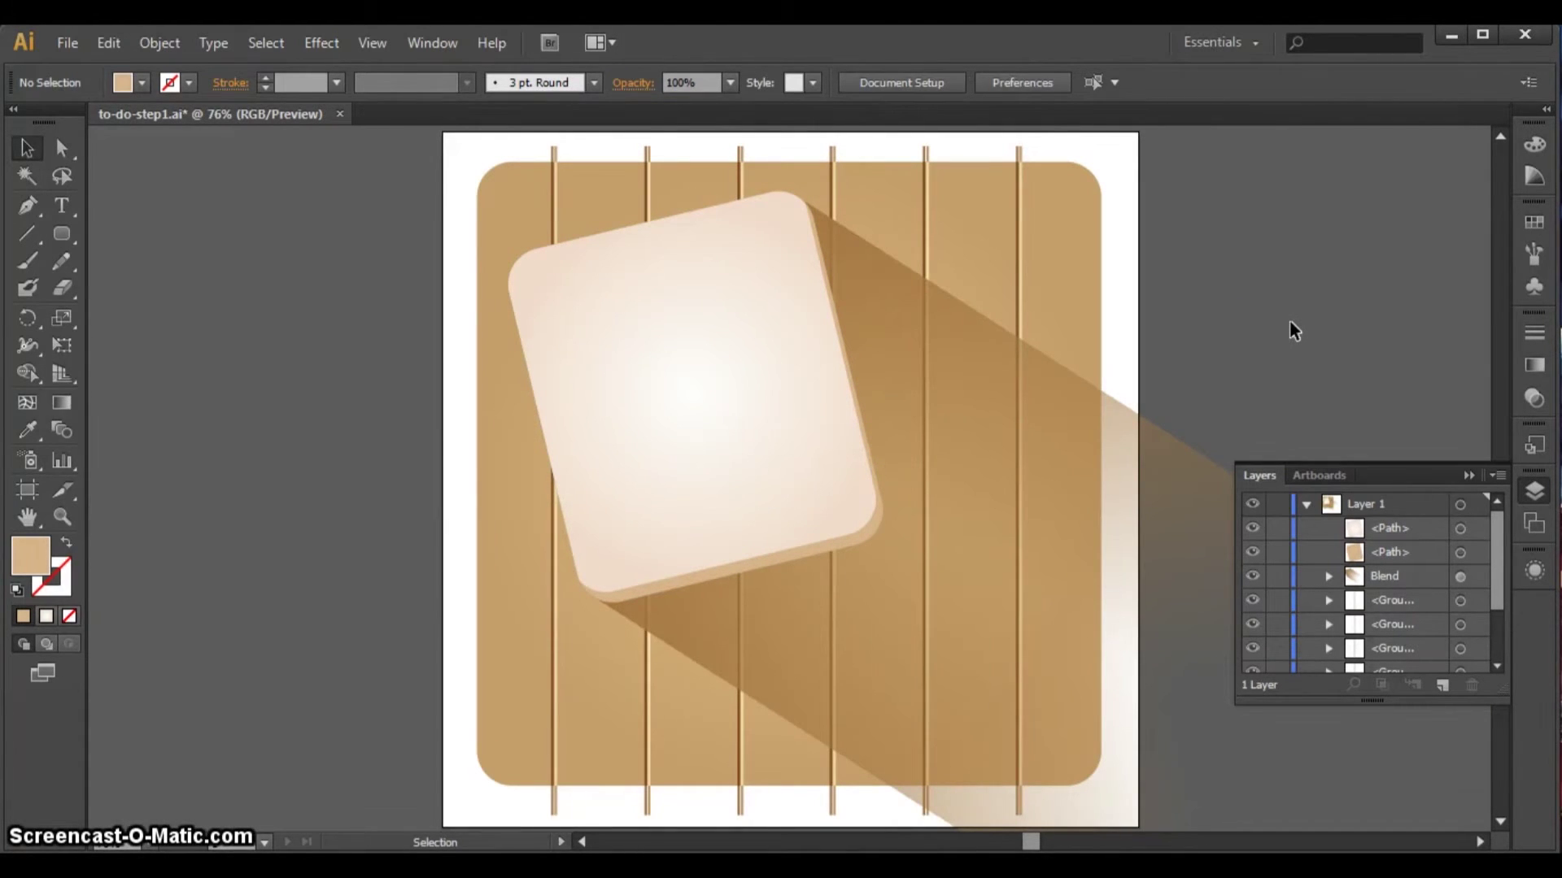
- Create a 346 × 401 px rounded rectangle with a 10 px corner radius to set that radius as the default, and delete the shape
key(ctrl+equal)
key(ctrl+equal)
click(1319, 396)
click(1500, 138)
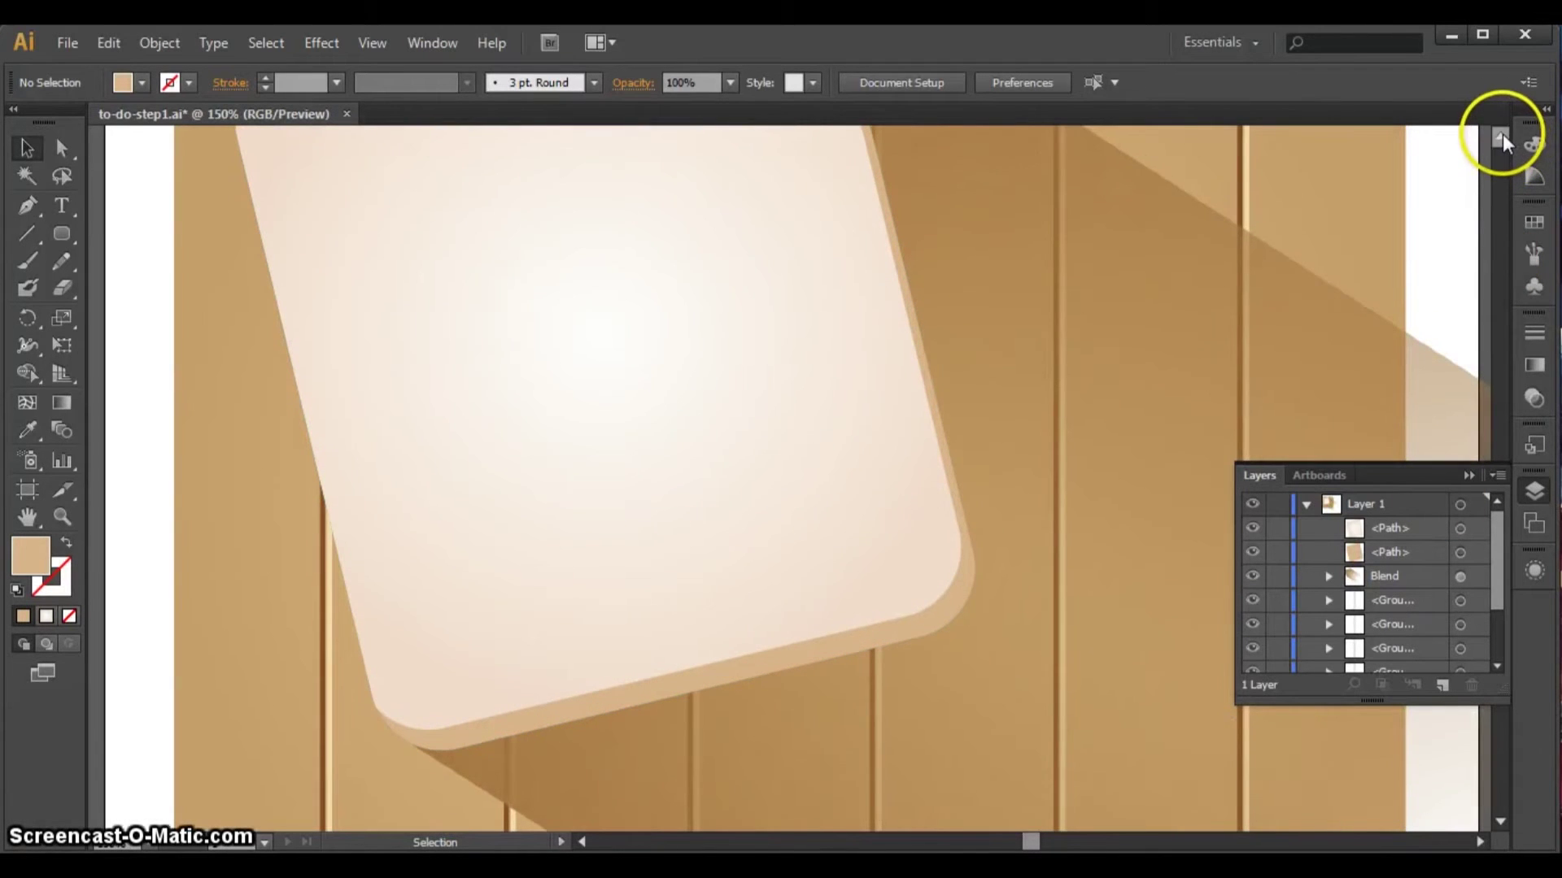
click(1501, 138)
click(1502, 138)
click(1501, 139)
click(1502, 138)
click(1501, 138)
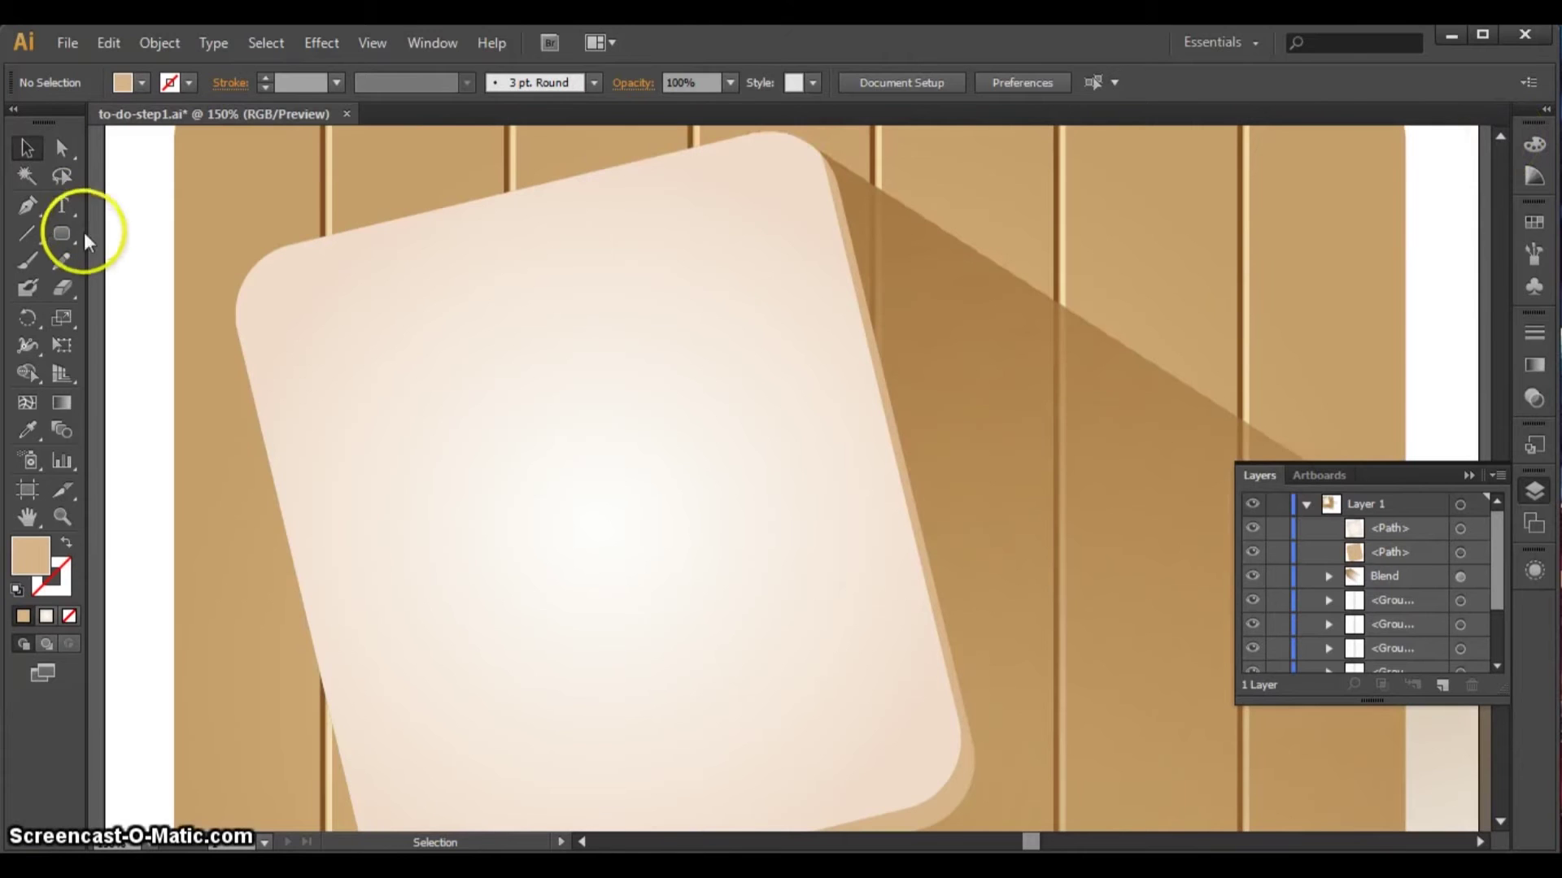
click(61, 233)
click(651, 431)
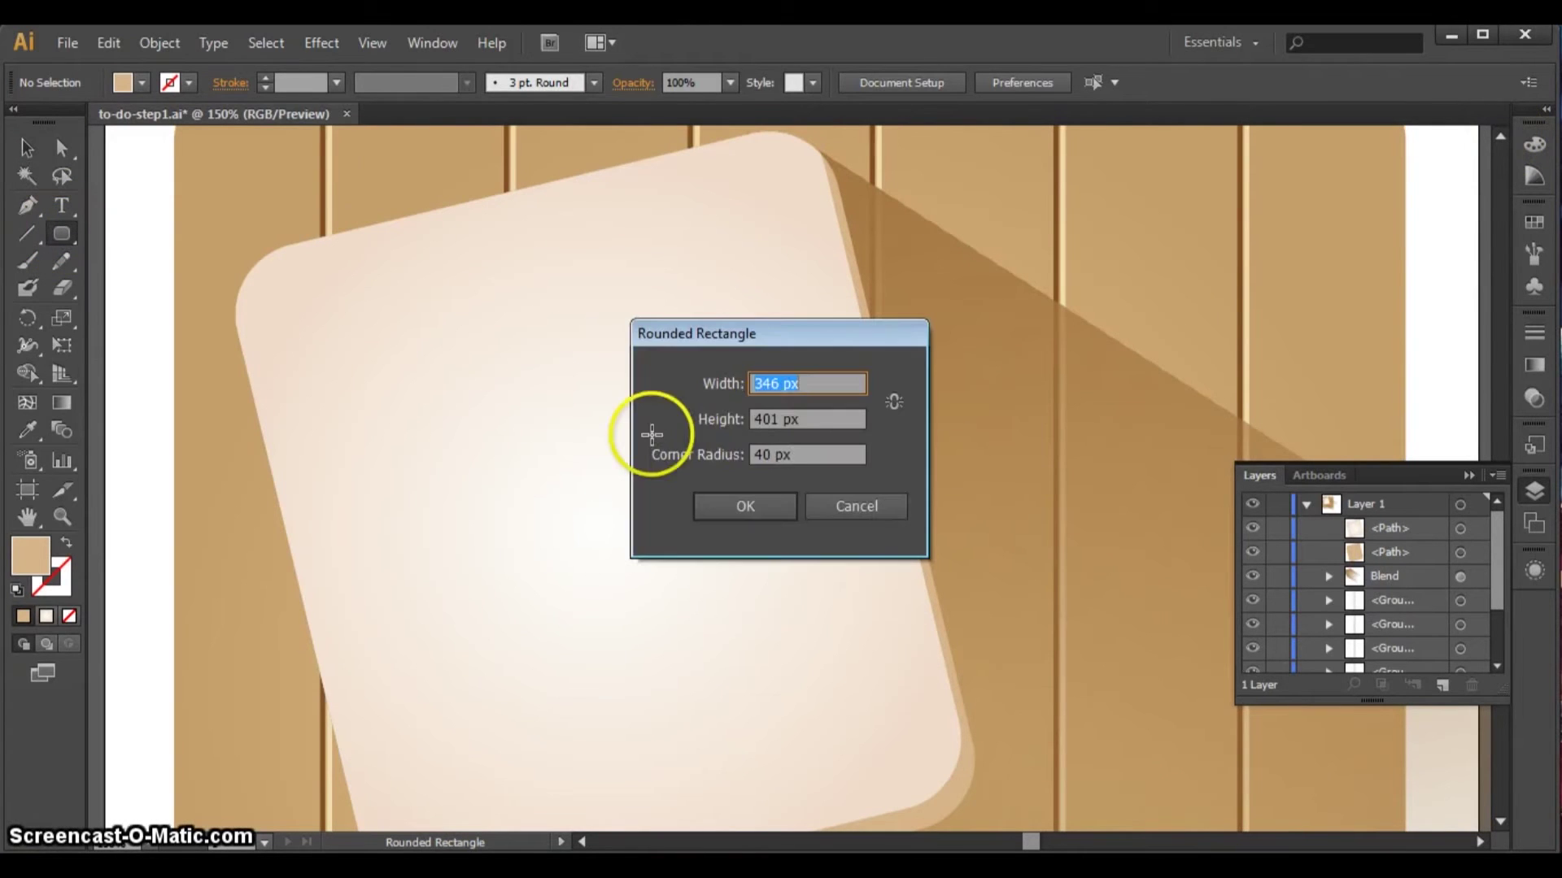
double_click(768, 452)
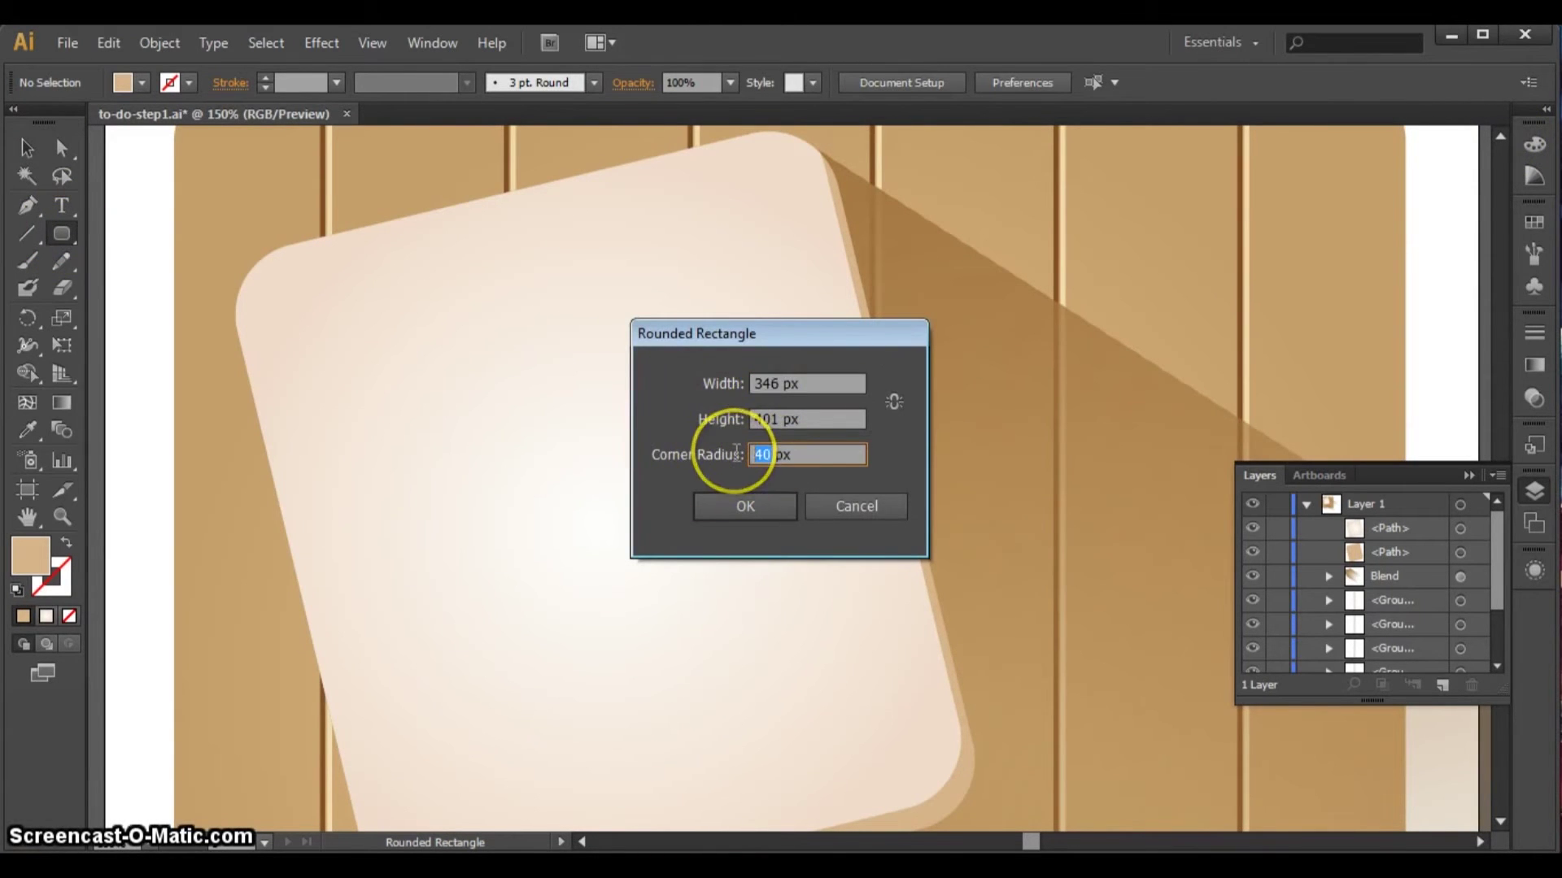
text(10)
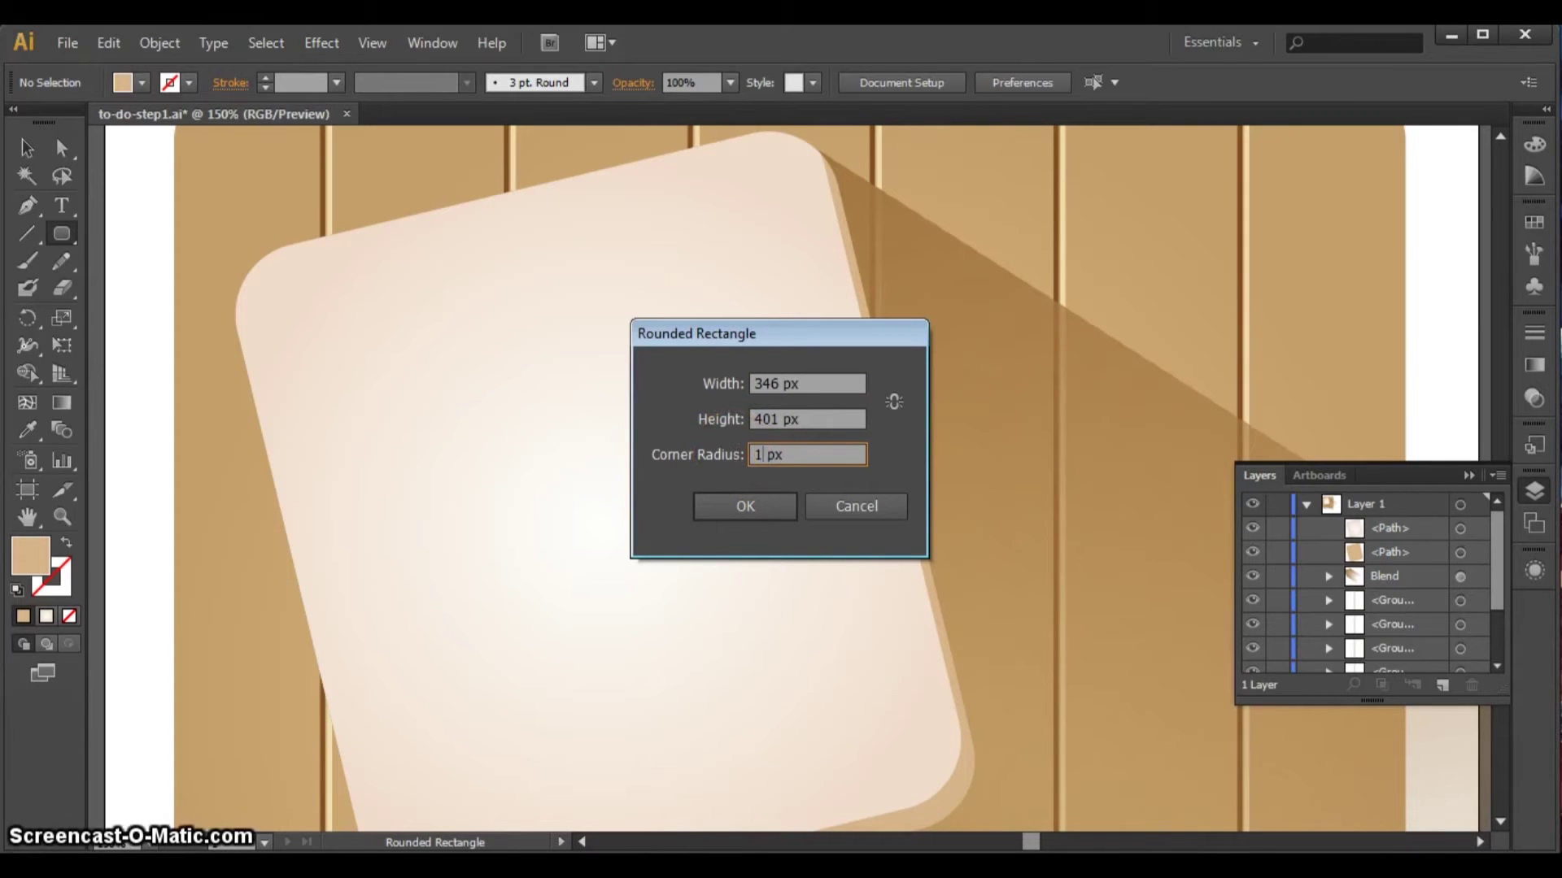
click(763, 502)
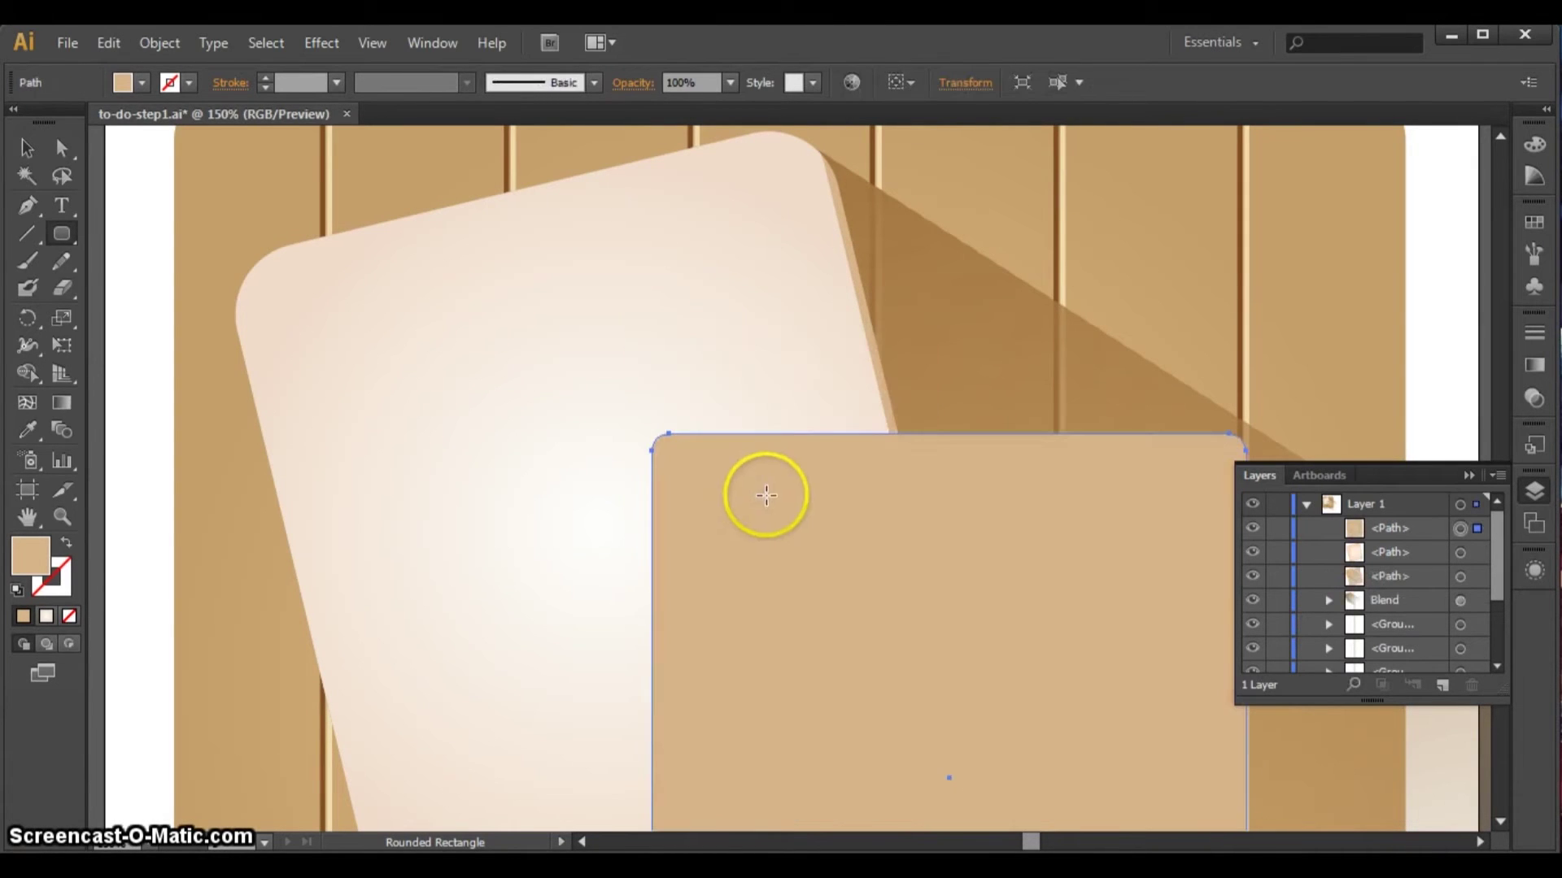
key(Delete)
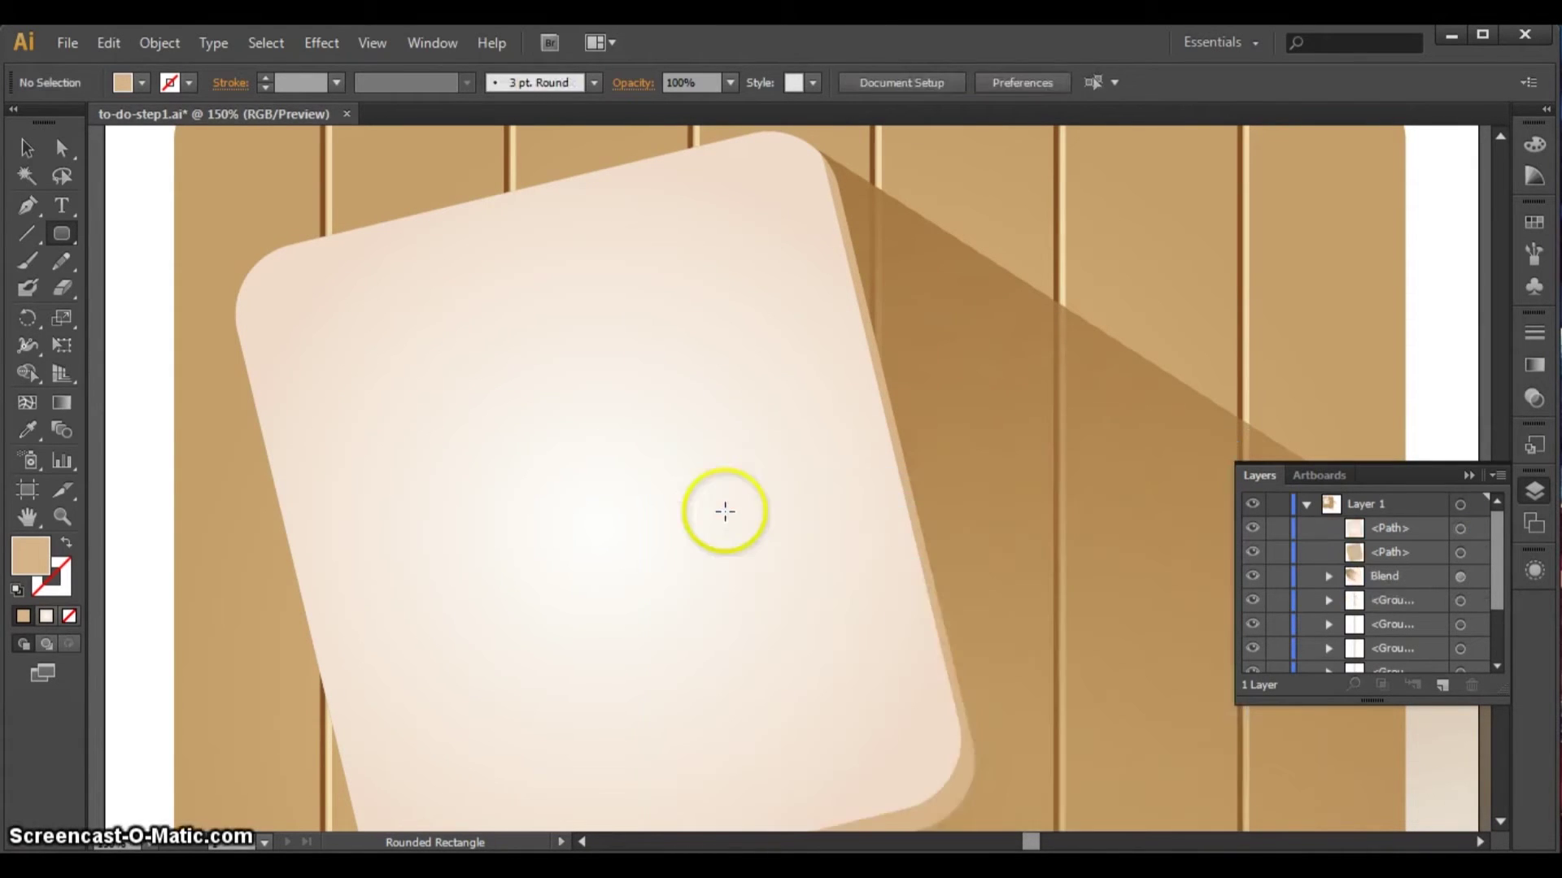
- Draw a small, narrow upright rounded rectangle in the upper middle of the cream note and keep it selected
drag(584, 304, 630, 401)
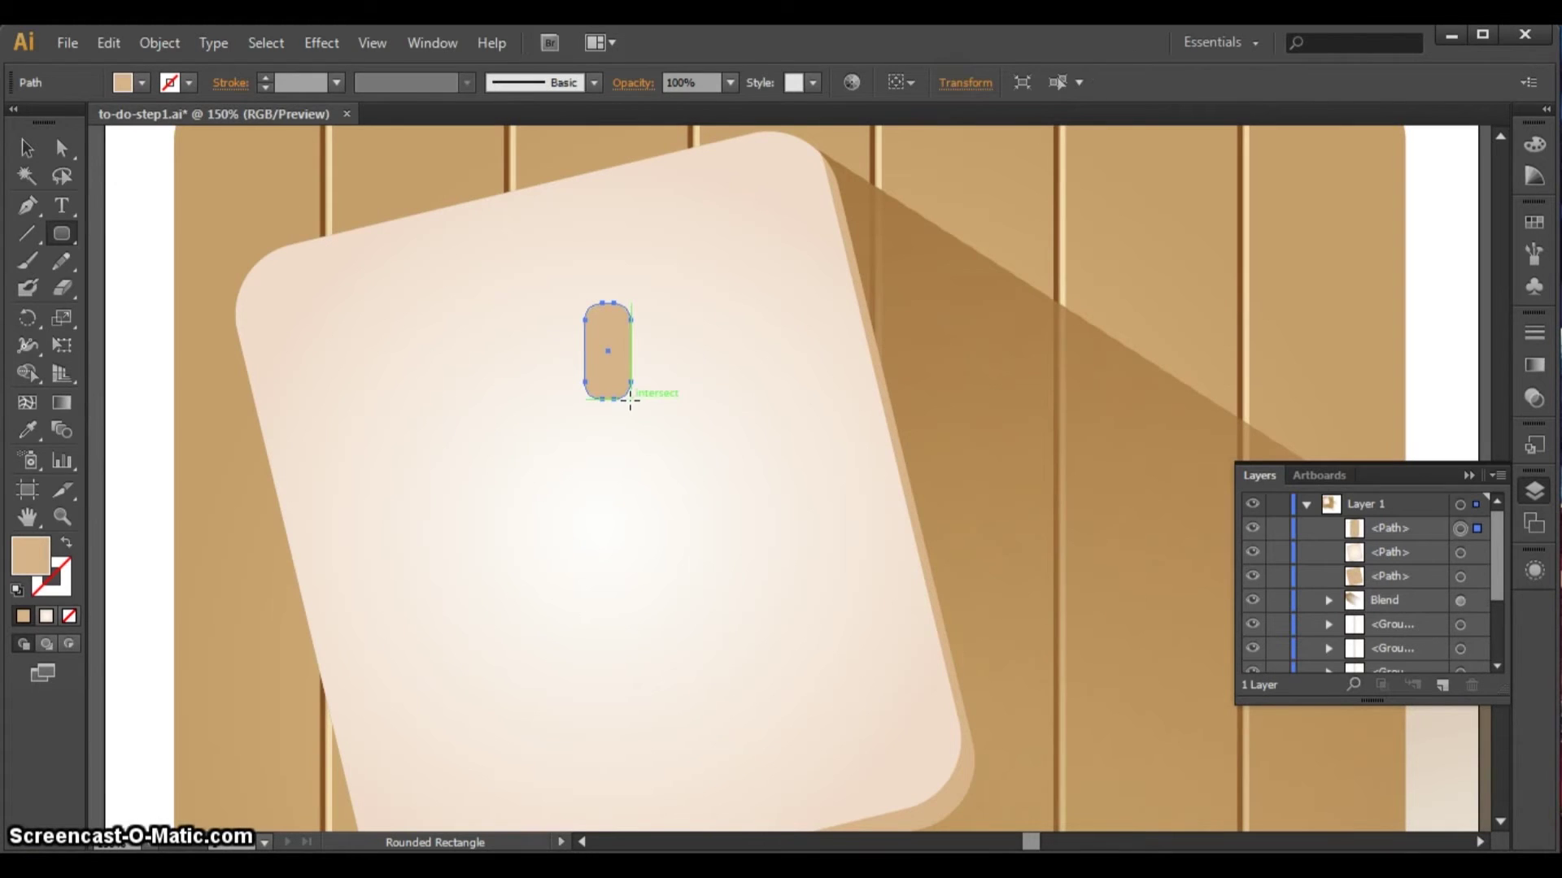
click(24, 143)
click(617, 344)
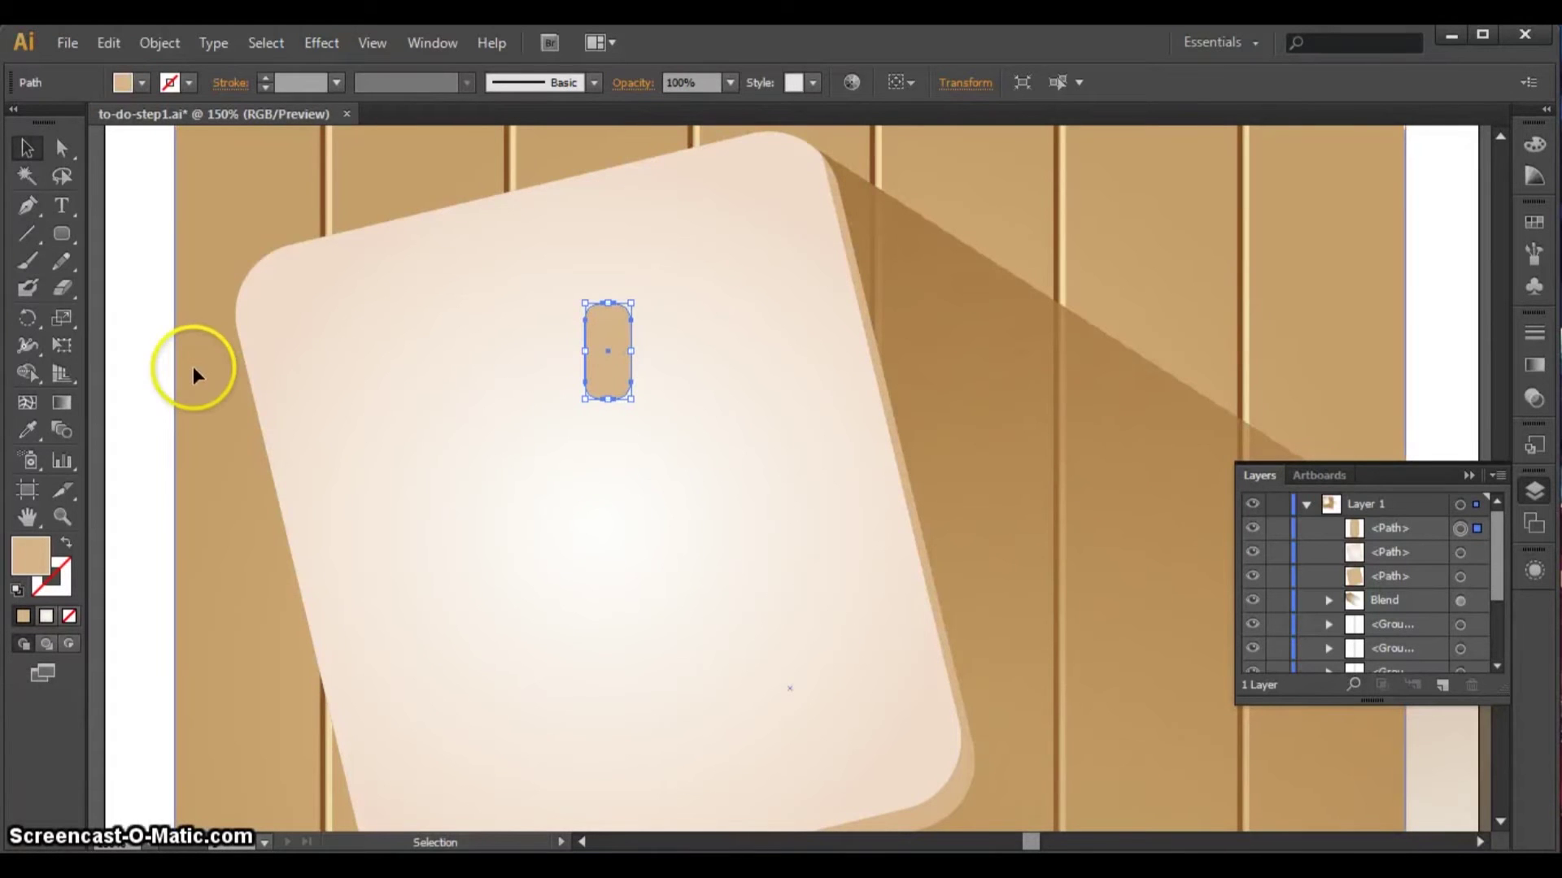
- Copy the cream note's radial gradient fill onto the small rounded rectangle with the Eyedropper
click(27, 431)
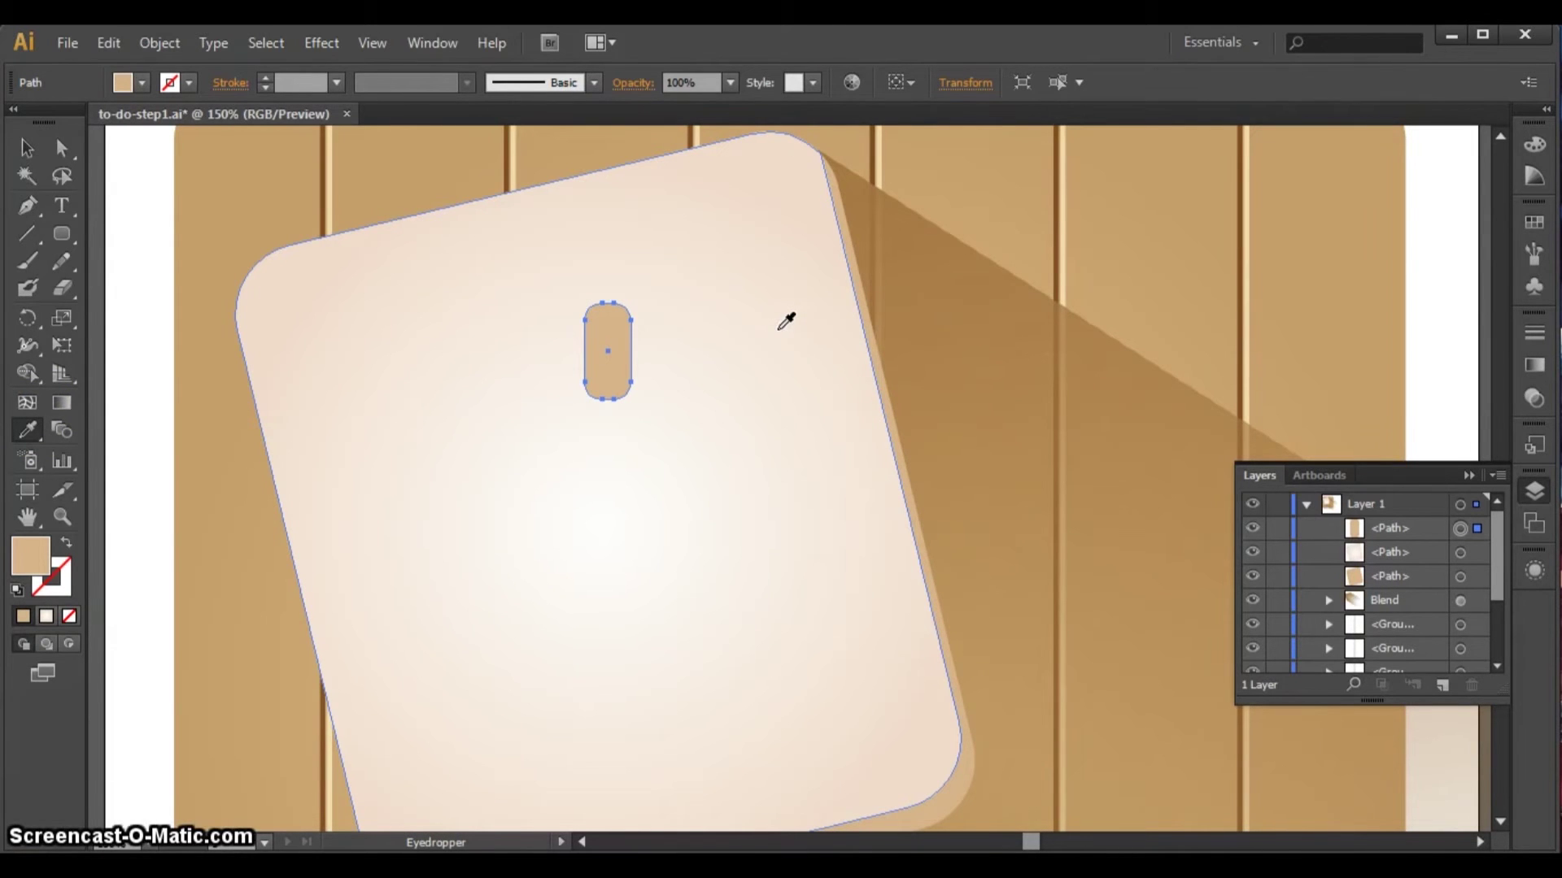
click(1047, 135)
click(736, 320)
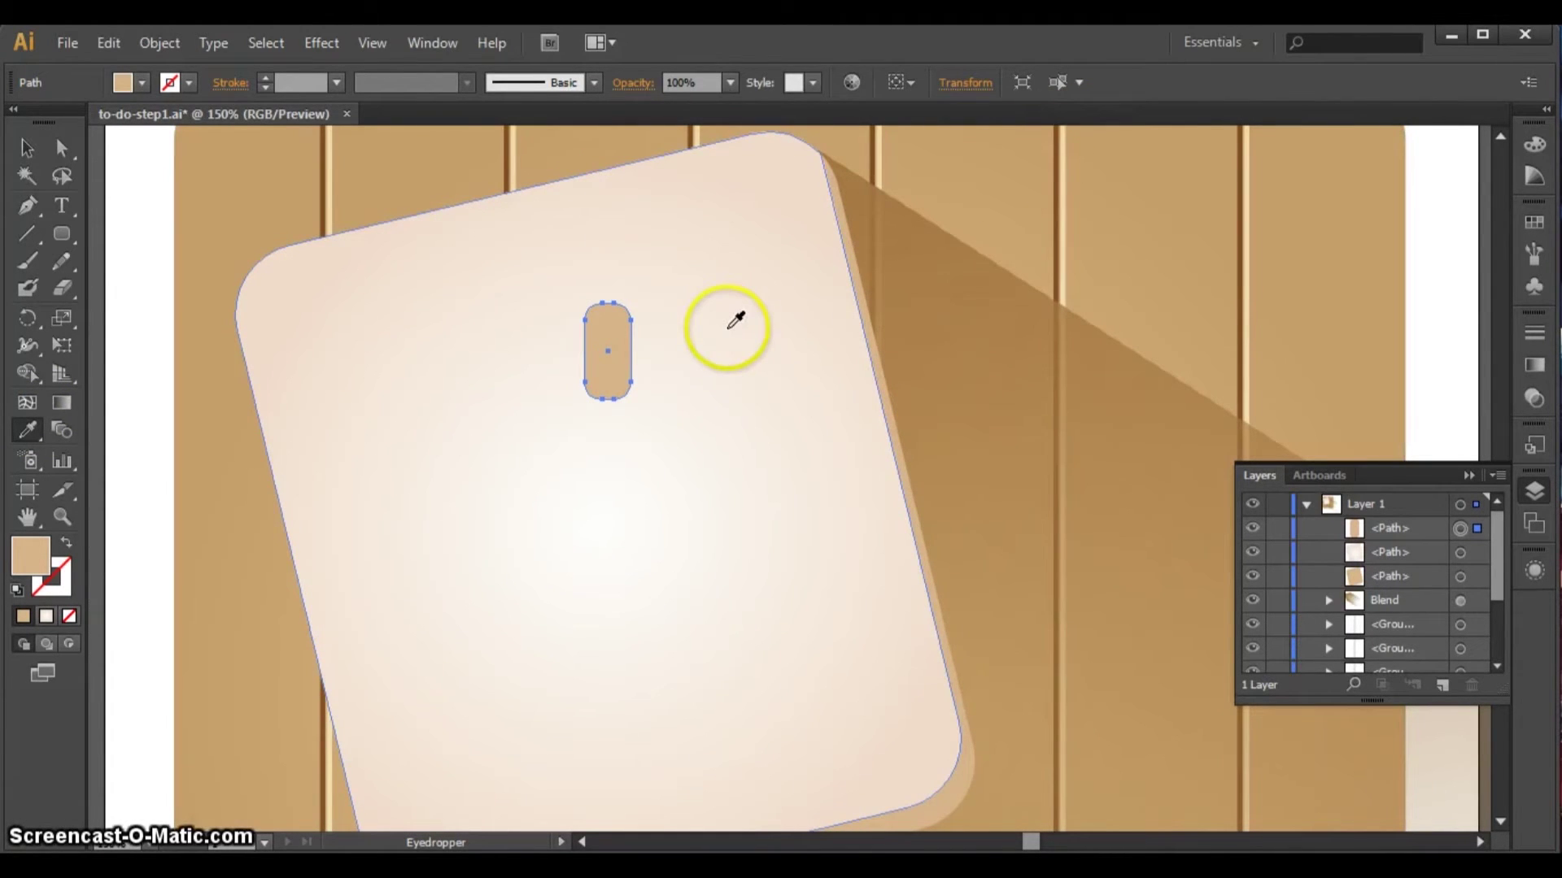
click(735, 320)
click(27, 149)
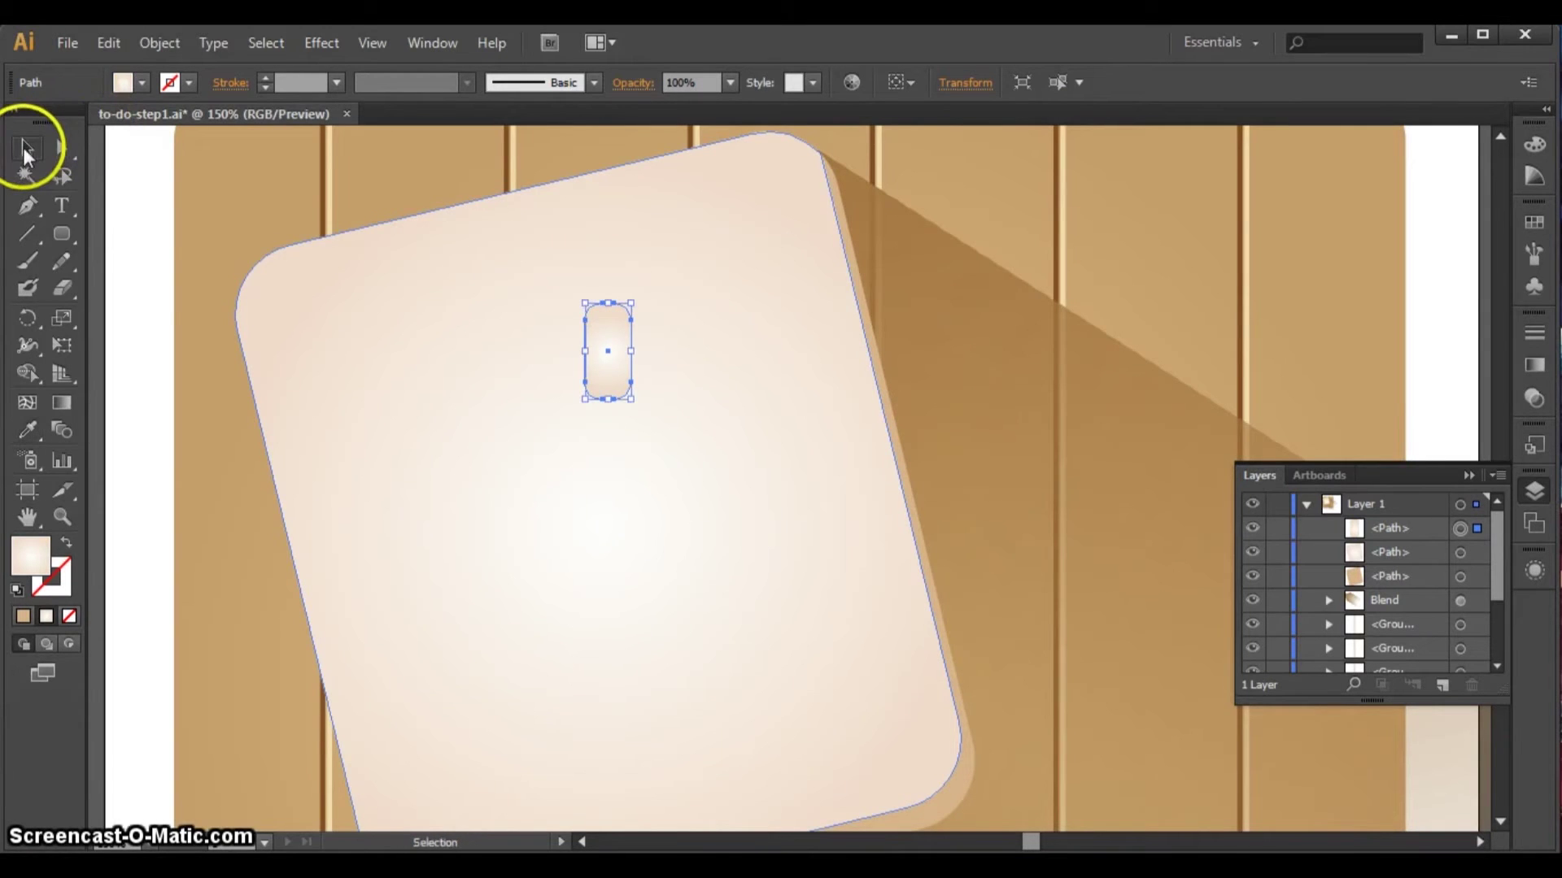
- Set the inner colour stop of the small rounded rectangle's radial gradient to #b6ada6
click(1536, 368)
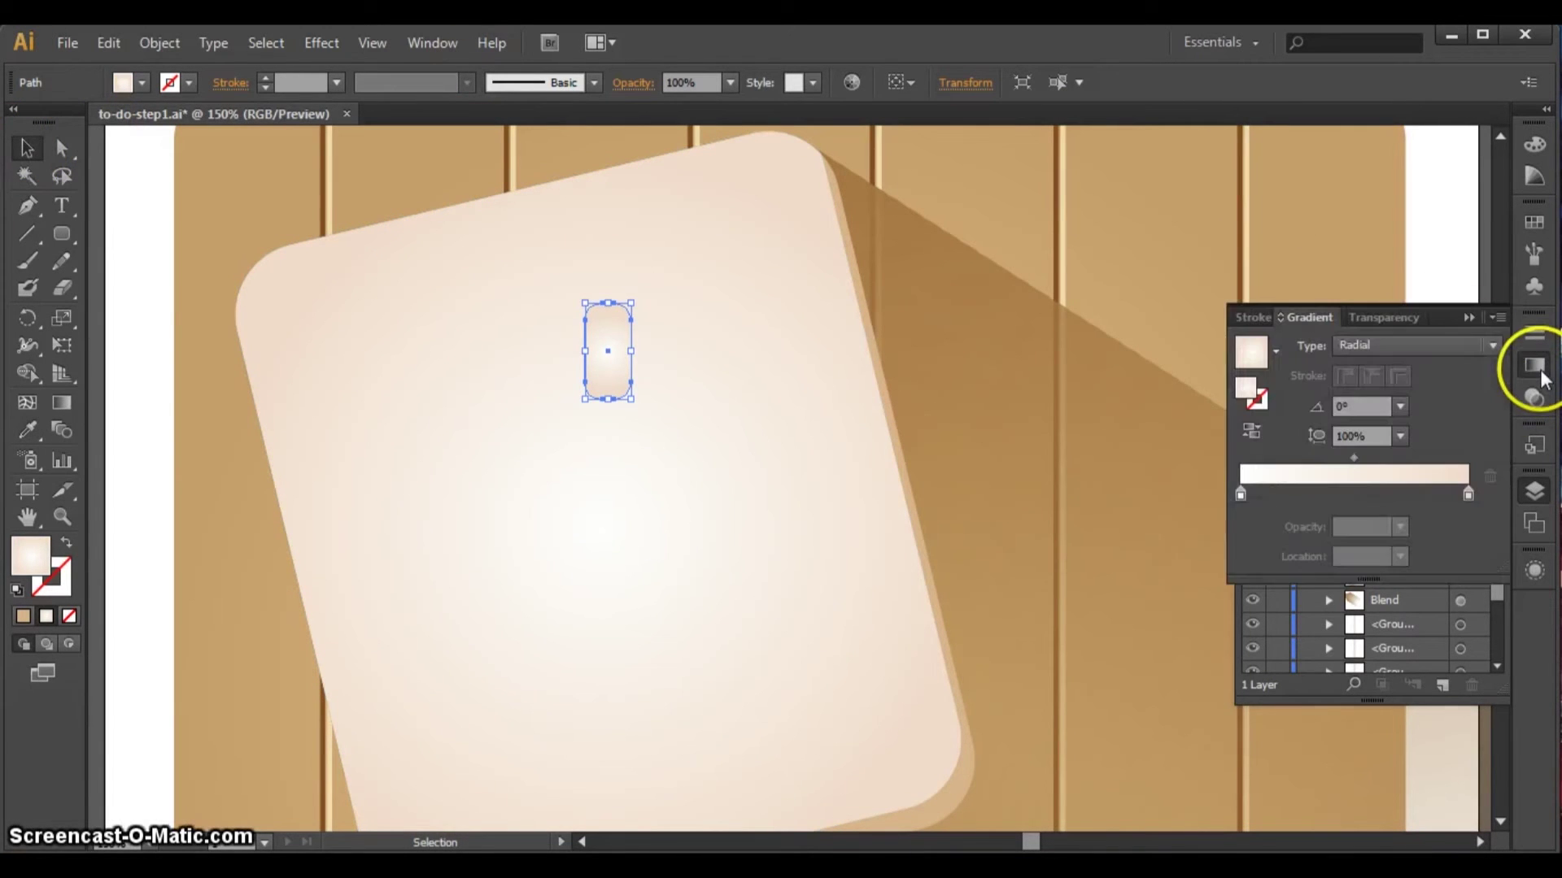
double_click(1241, 496)
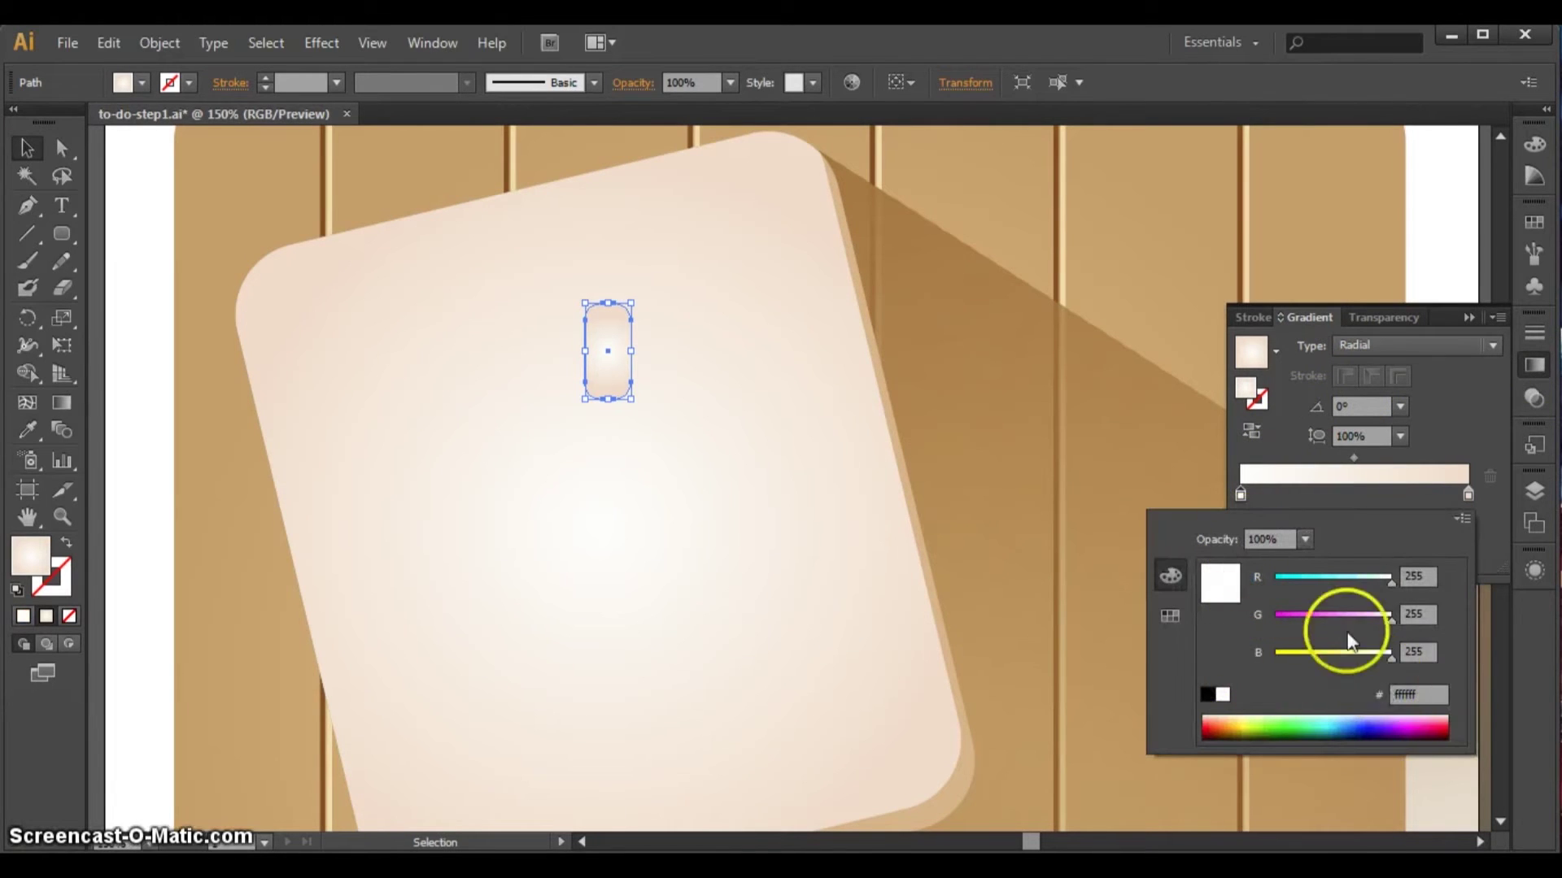
click(1420, 694)
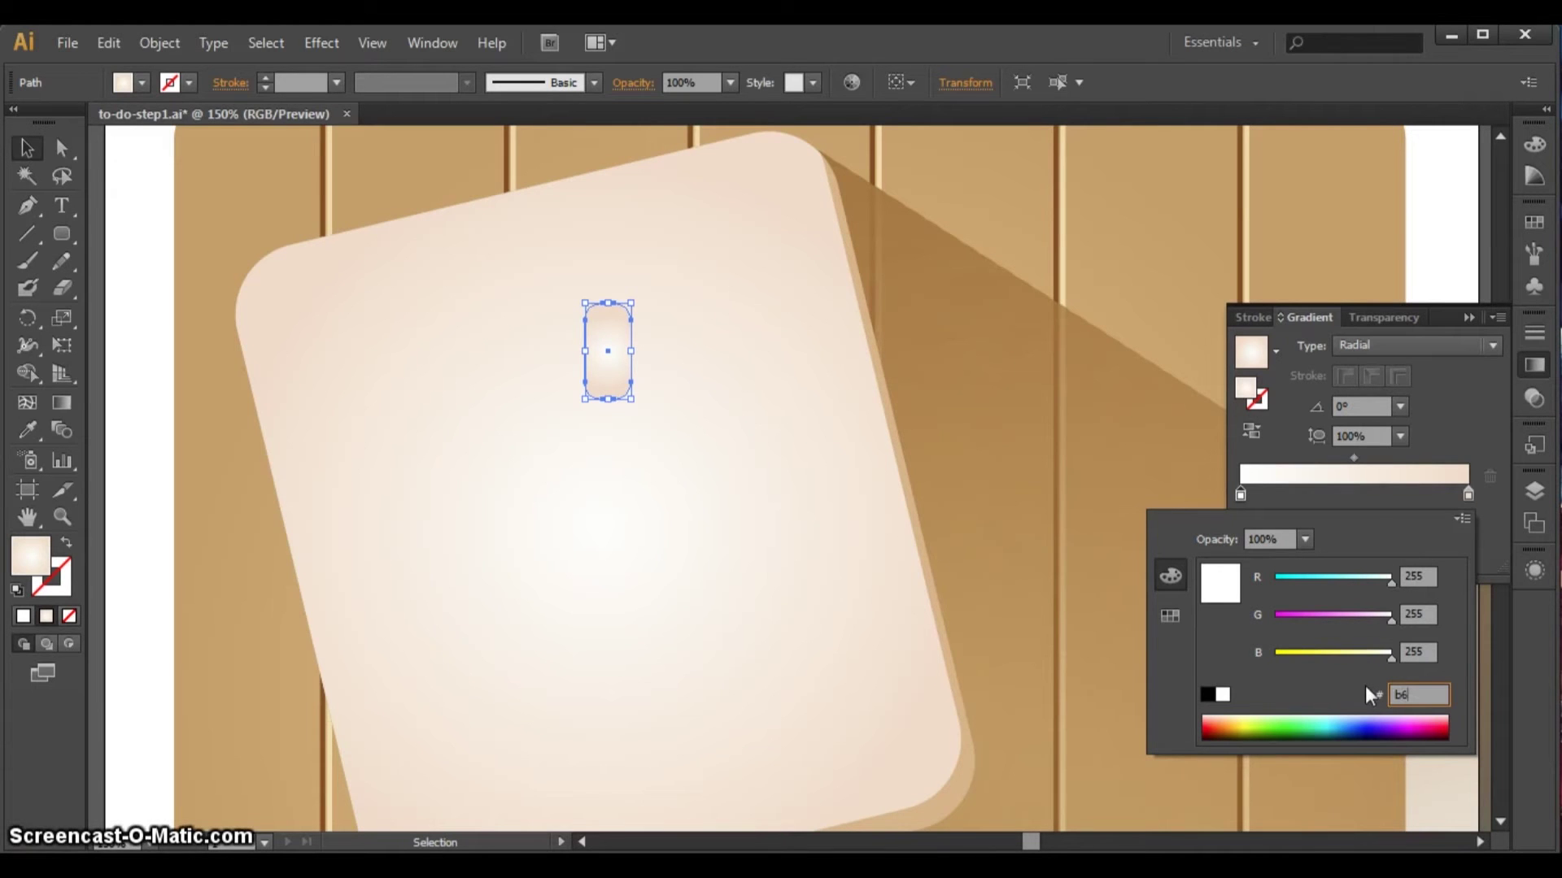
text(b6ada6)
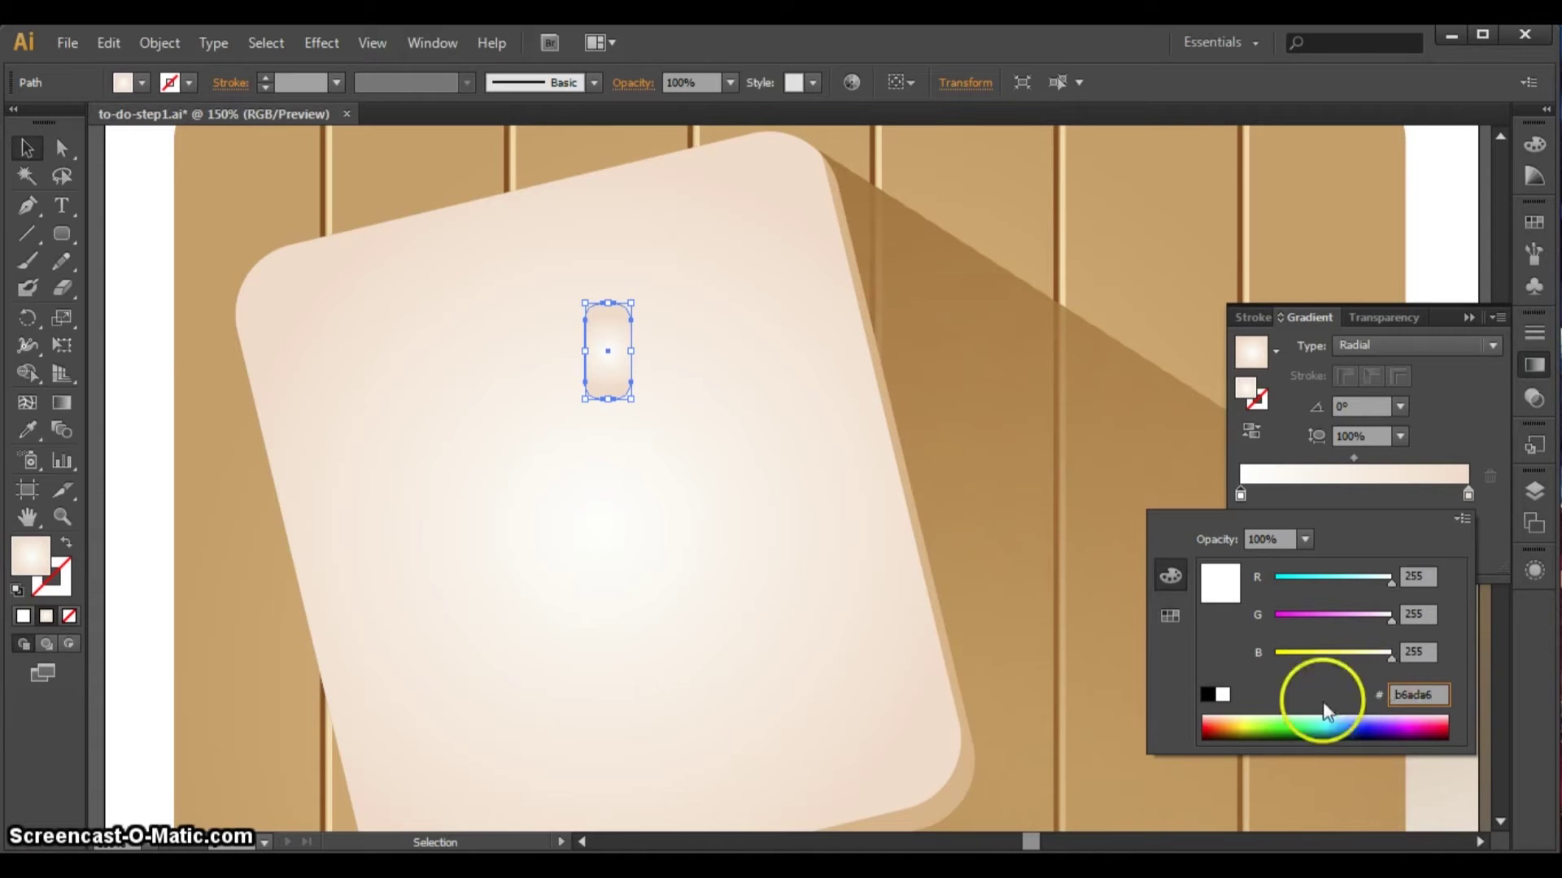
click(1432, 652)
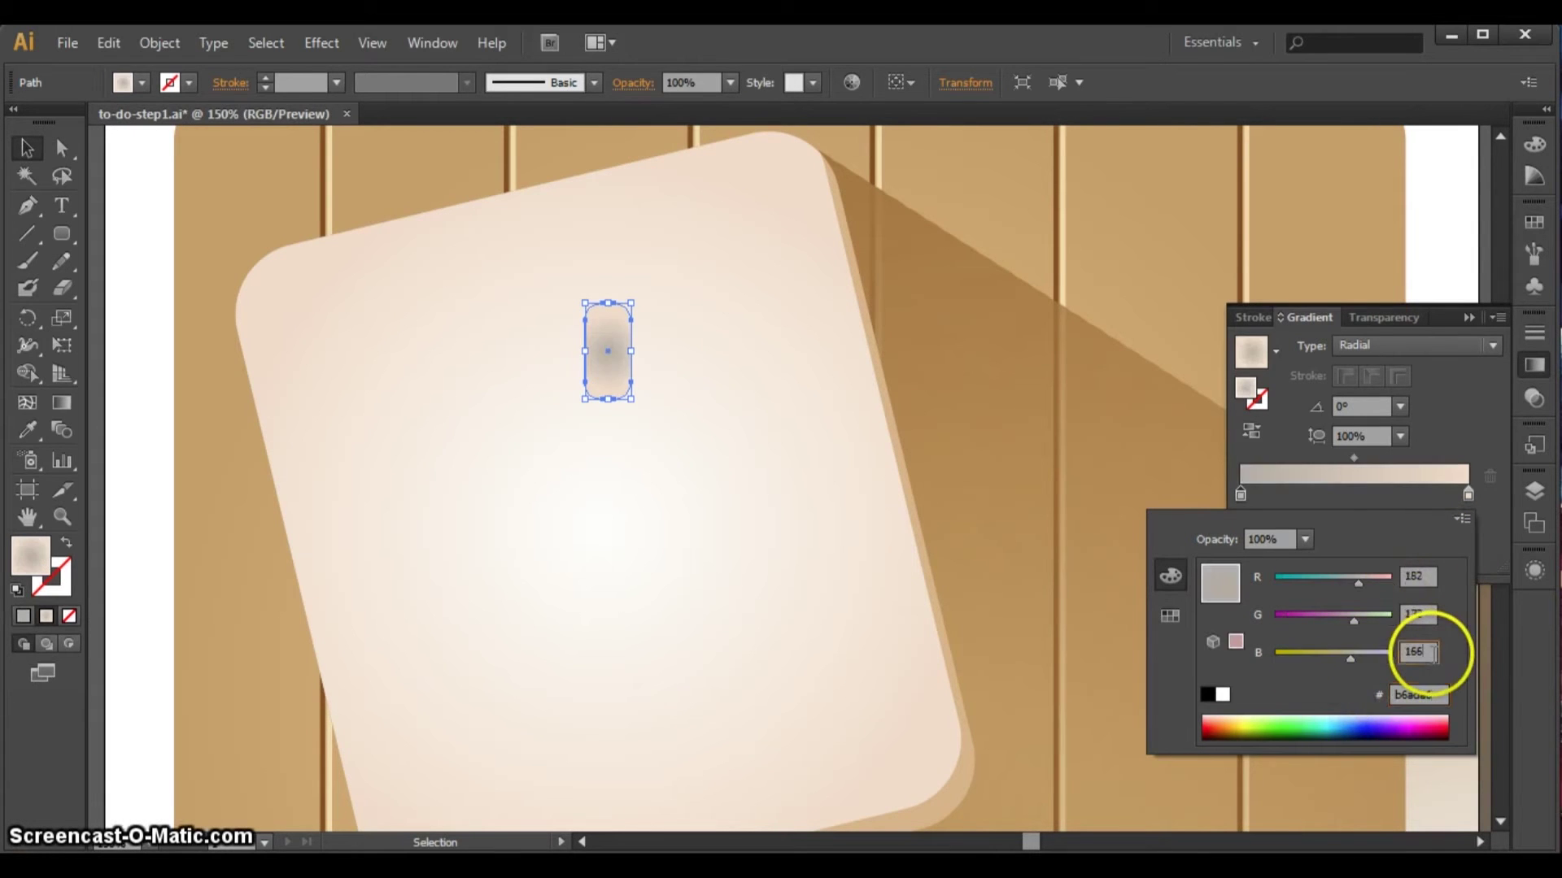
- Set the outer colour stop of the small rounded rectangle's radial gradient to #6f5c4f
click(1469, 494)
double_click(1469, 494)
drag(1435, 696, 1377, 687)
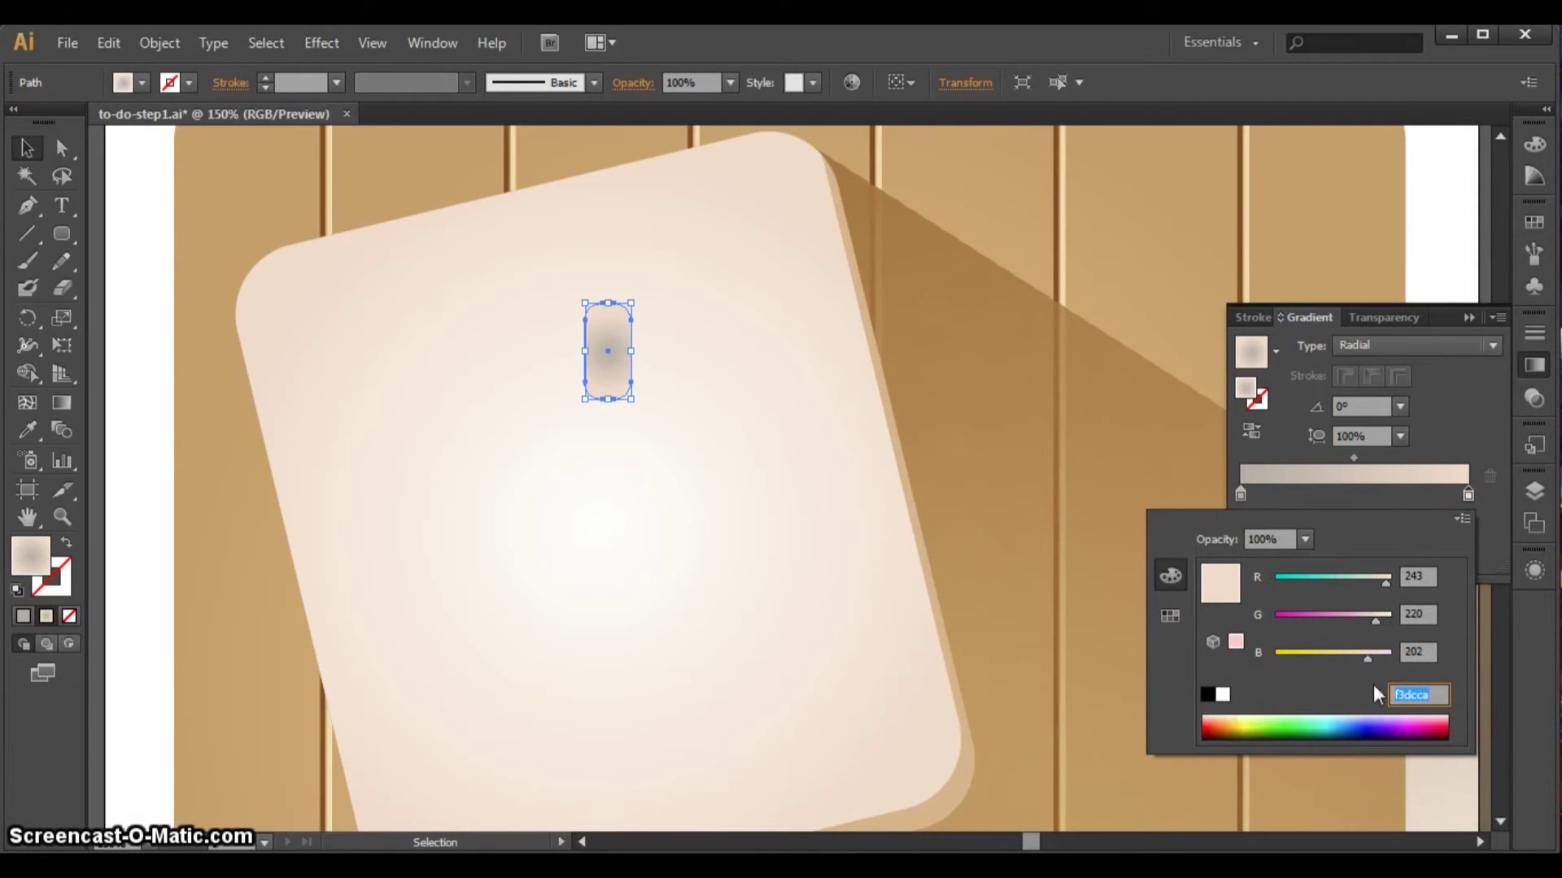
text(6f5c4f)
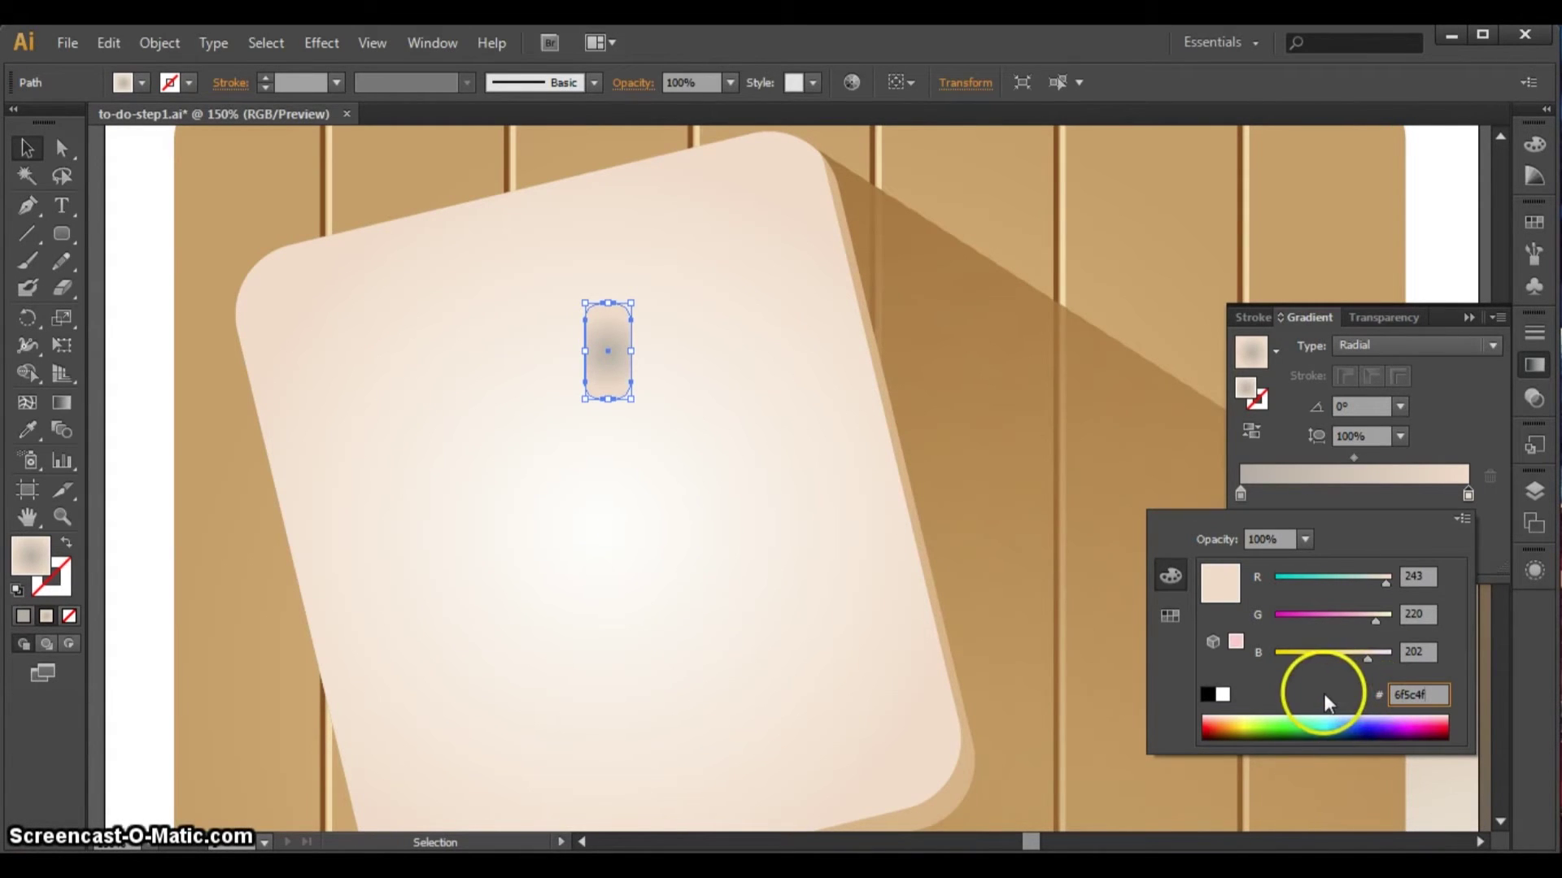
click(1419, 651)
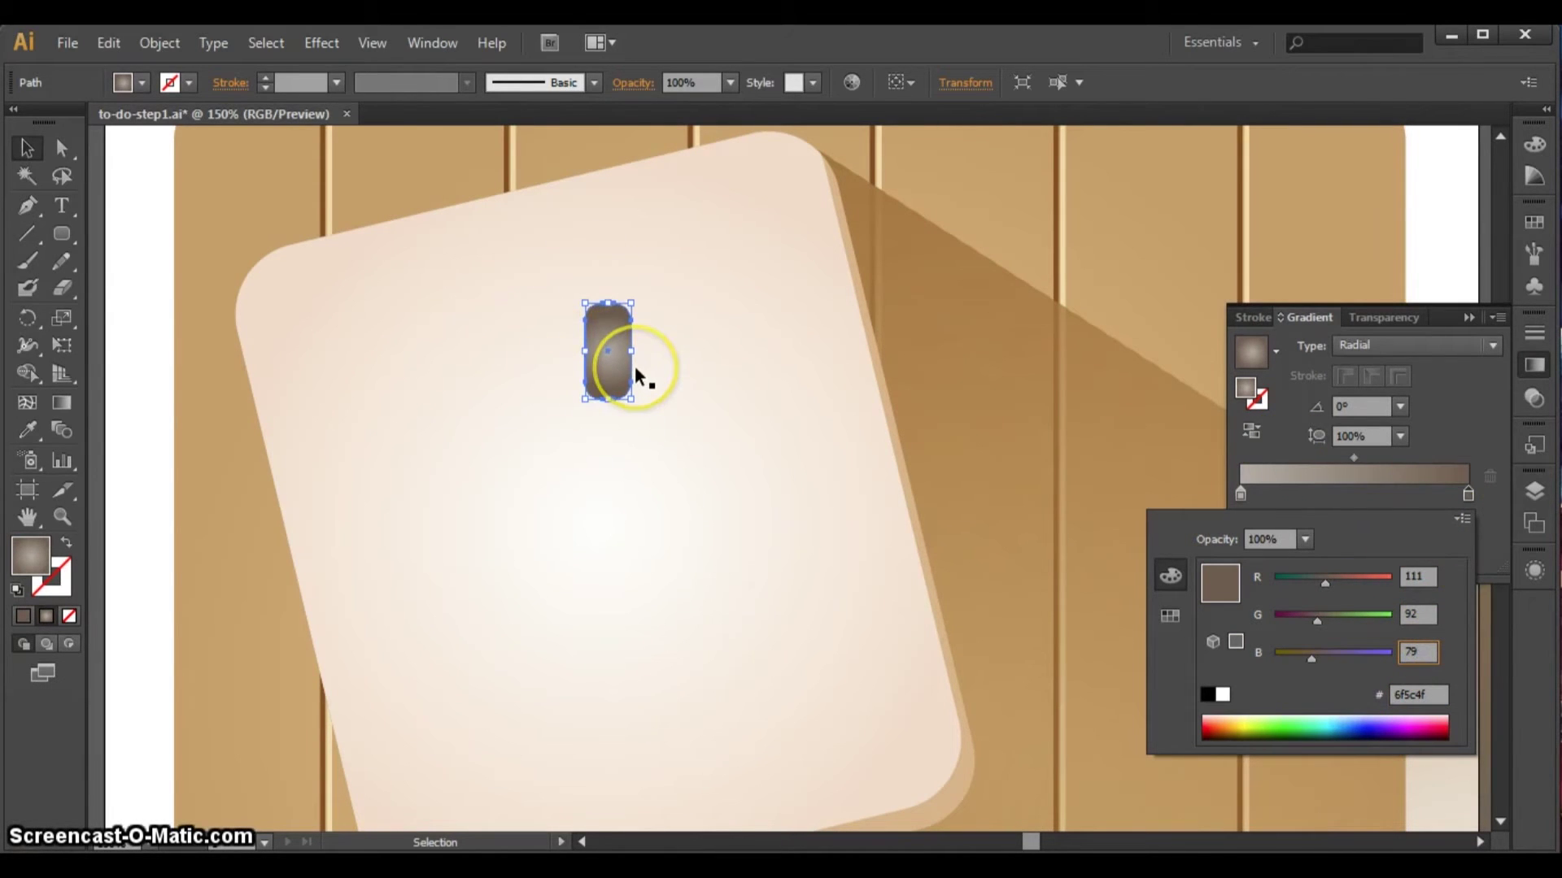
click(608, 324)
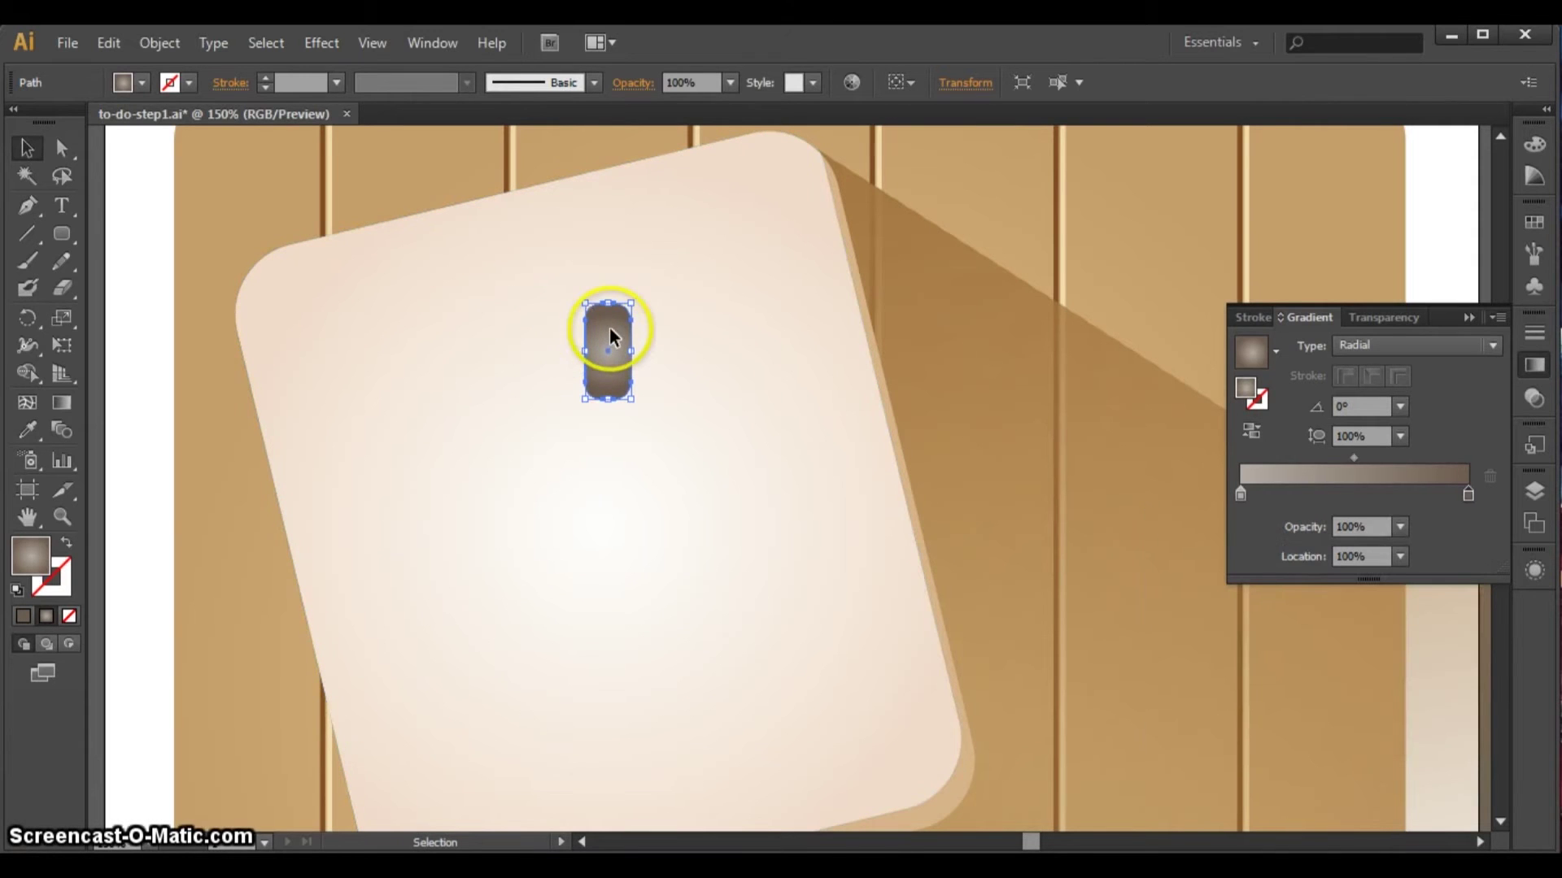
- Move the small shape's radial gradient centre to its upper end, widen the gradient's radius and shift the midpoint slightly inward
click(61, 402)
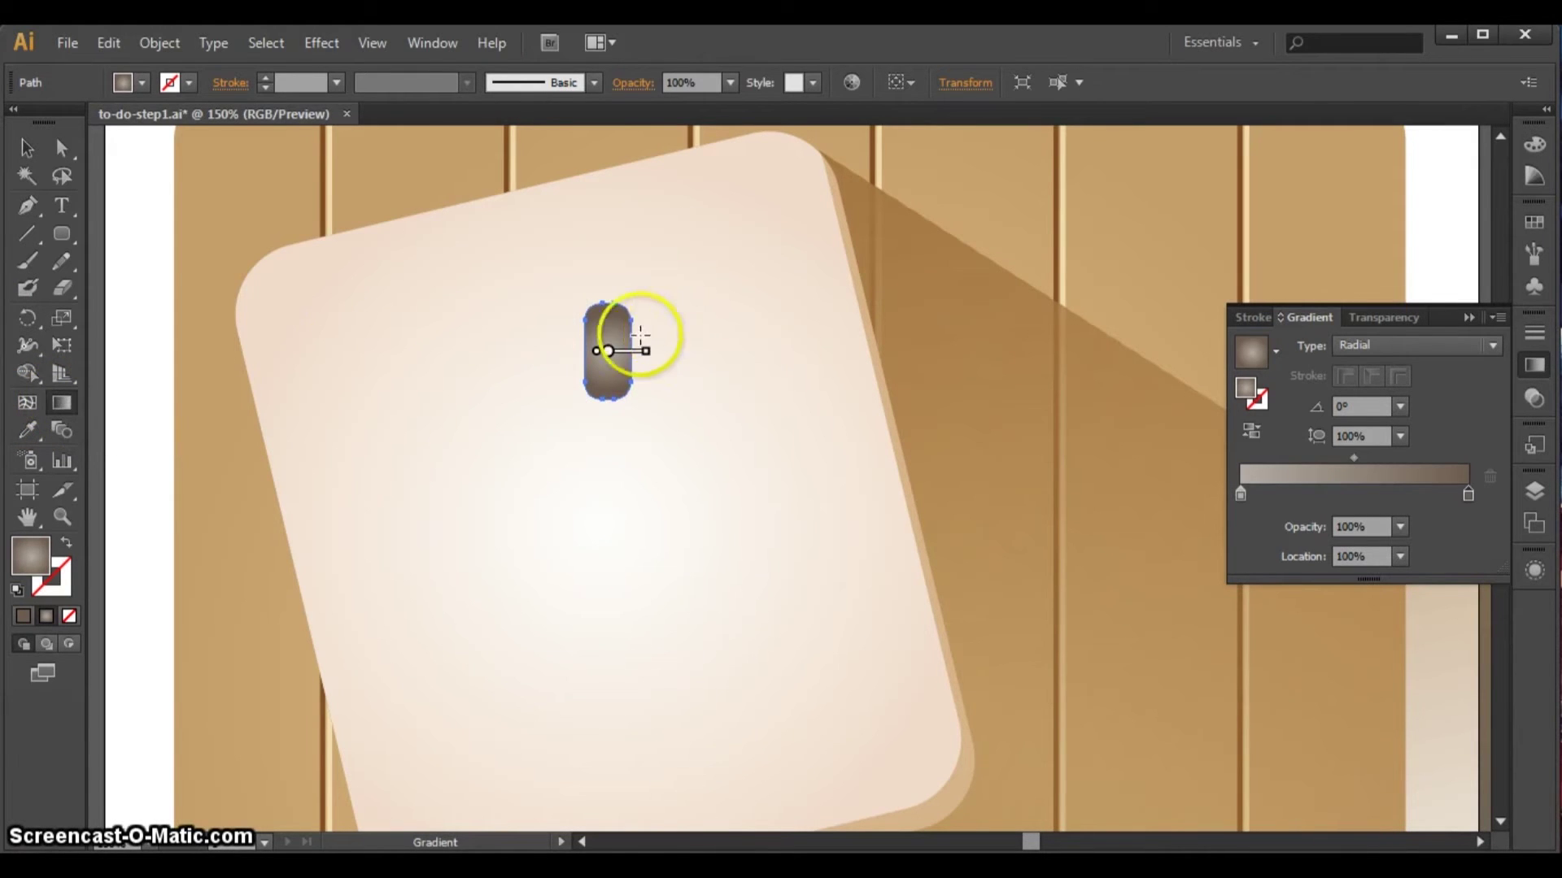
mouse_move(606, 352)
drag(608, 356, 607, 314)
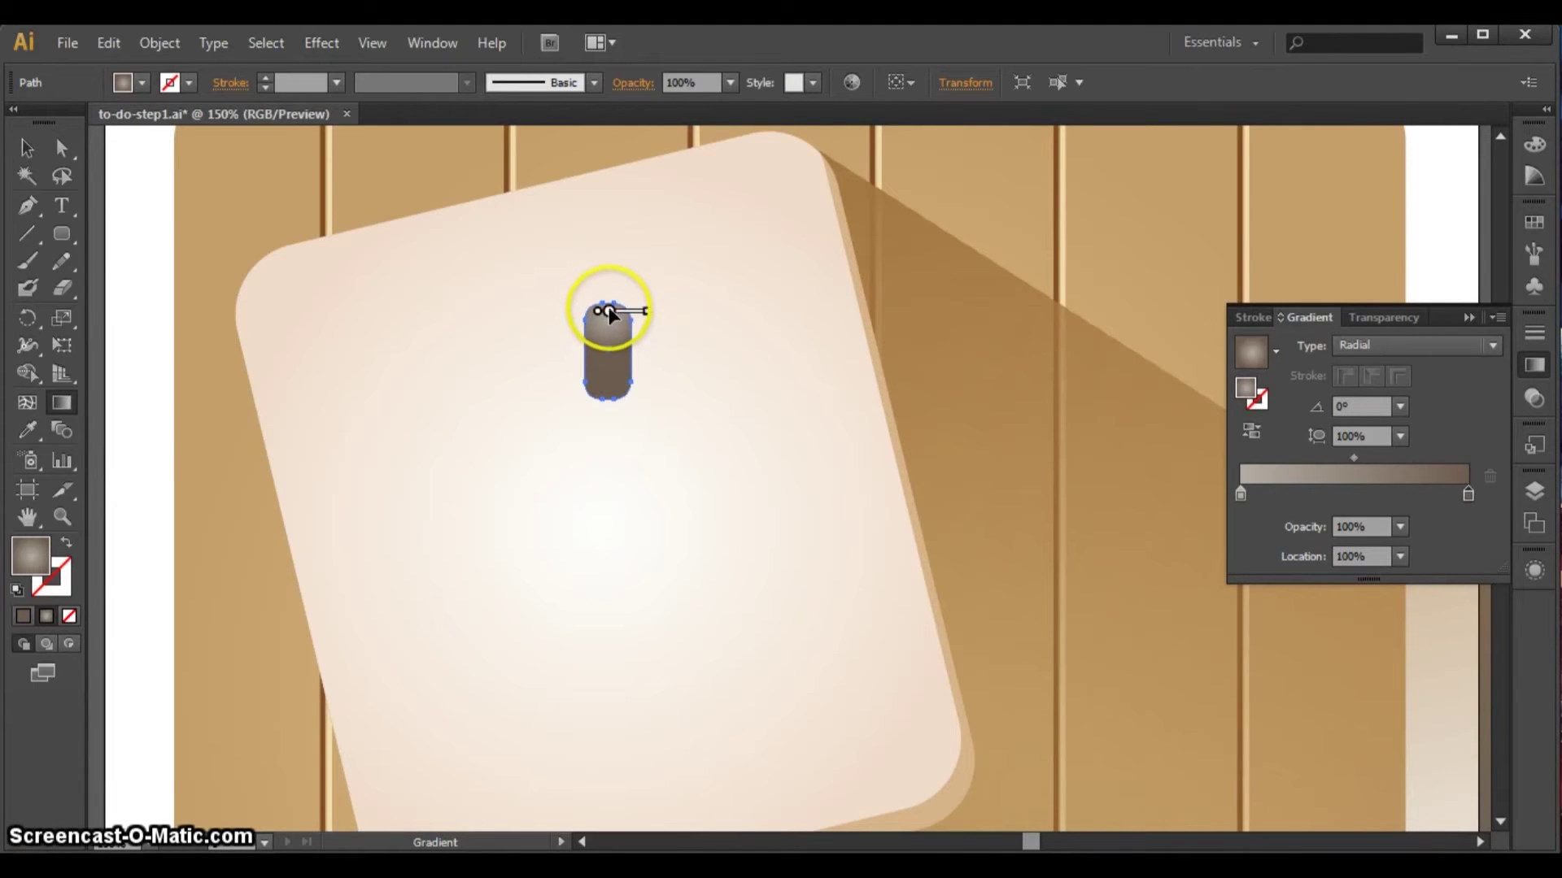
mouse_move(609, 314)
mouse_down()
mouse_move(623, 337)
mouse_move(635, 325)
mouse_up()
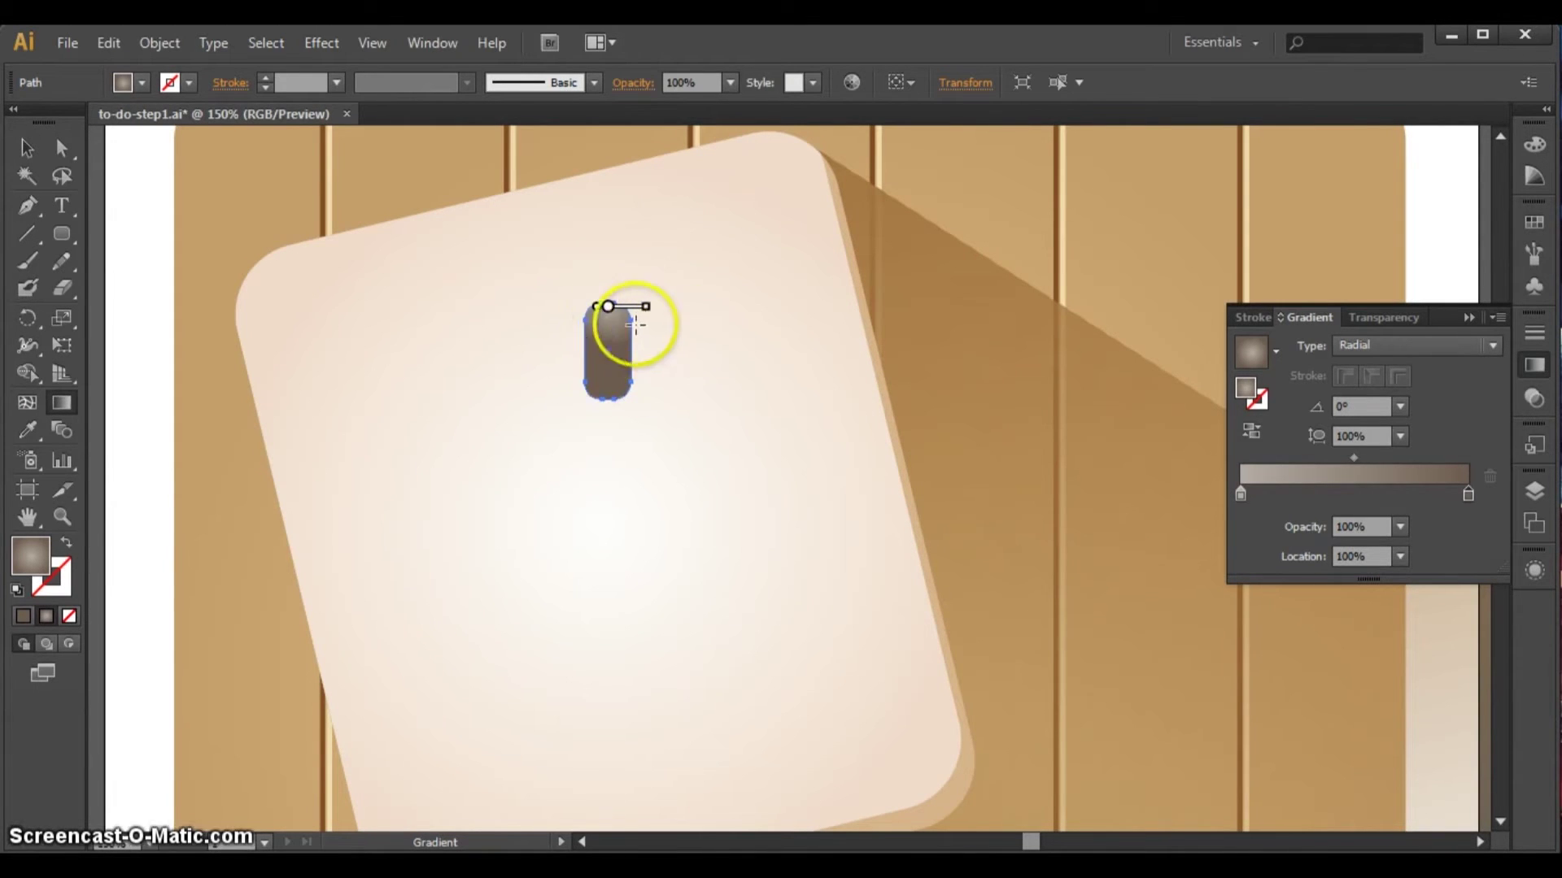
drag(647, 309, 666, 309)
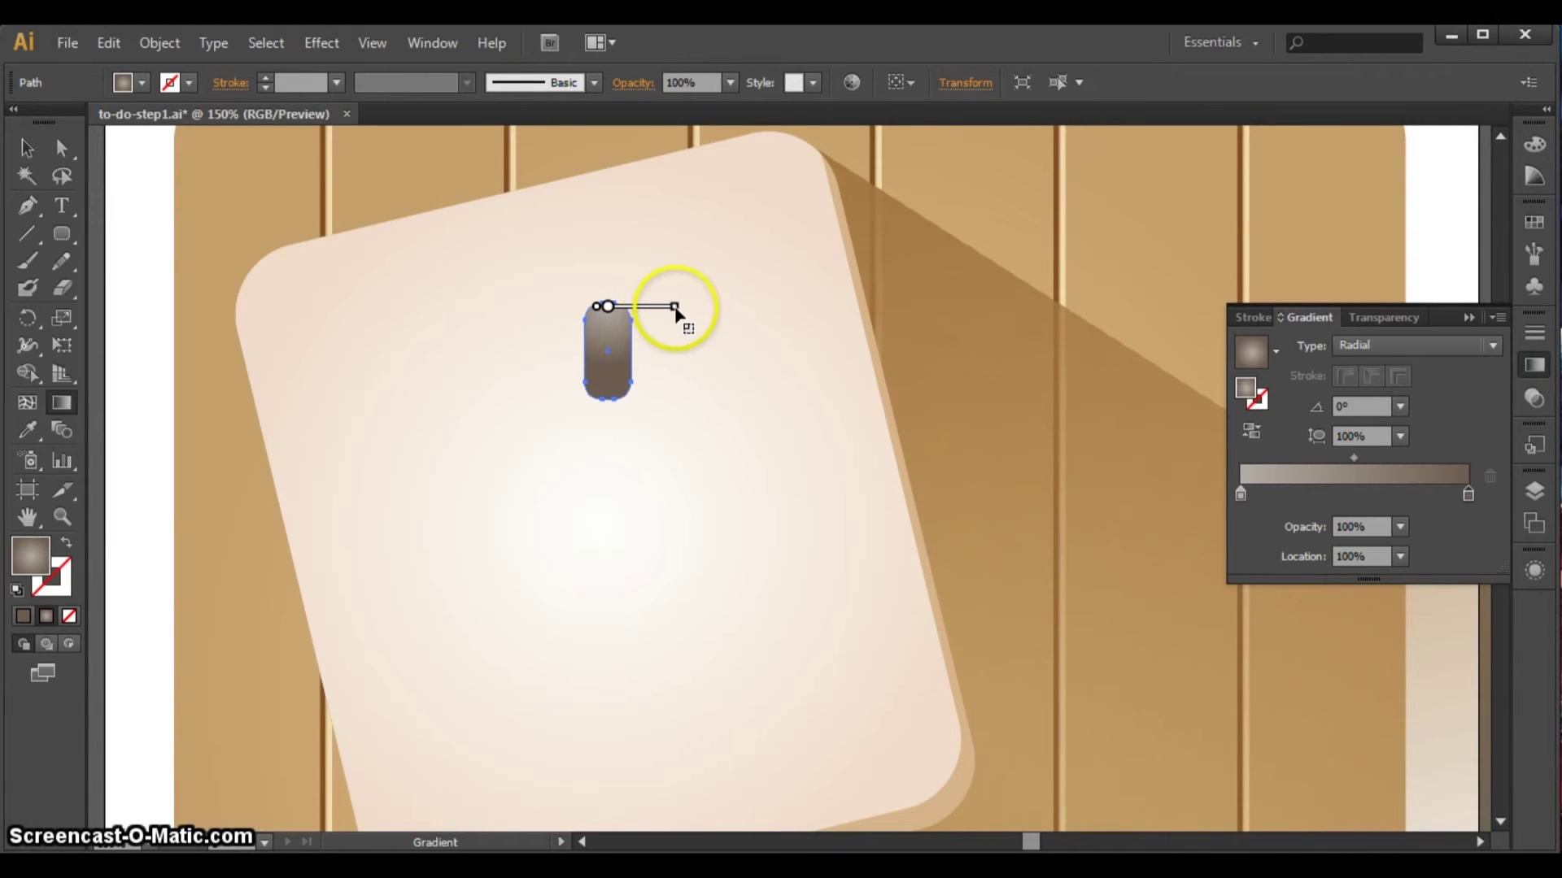
mouse_move(629, 307)
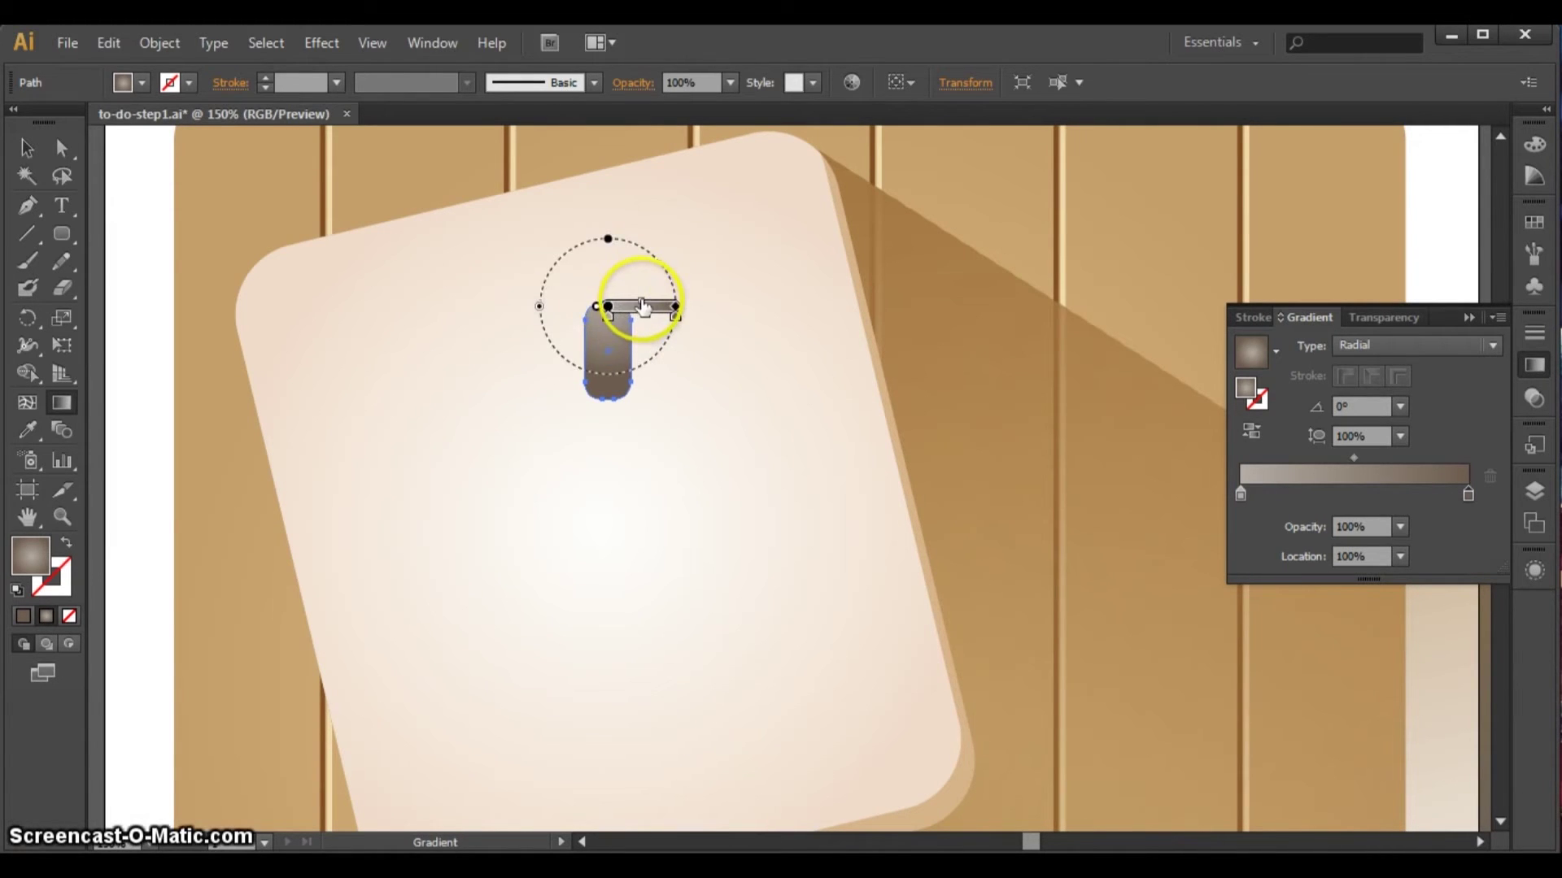
drag(640, 307, 635, 308)
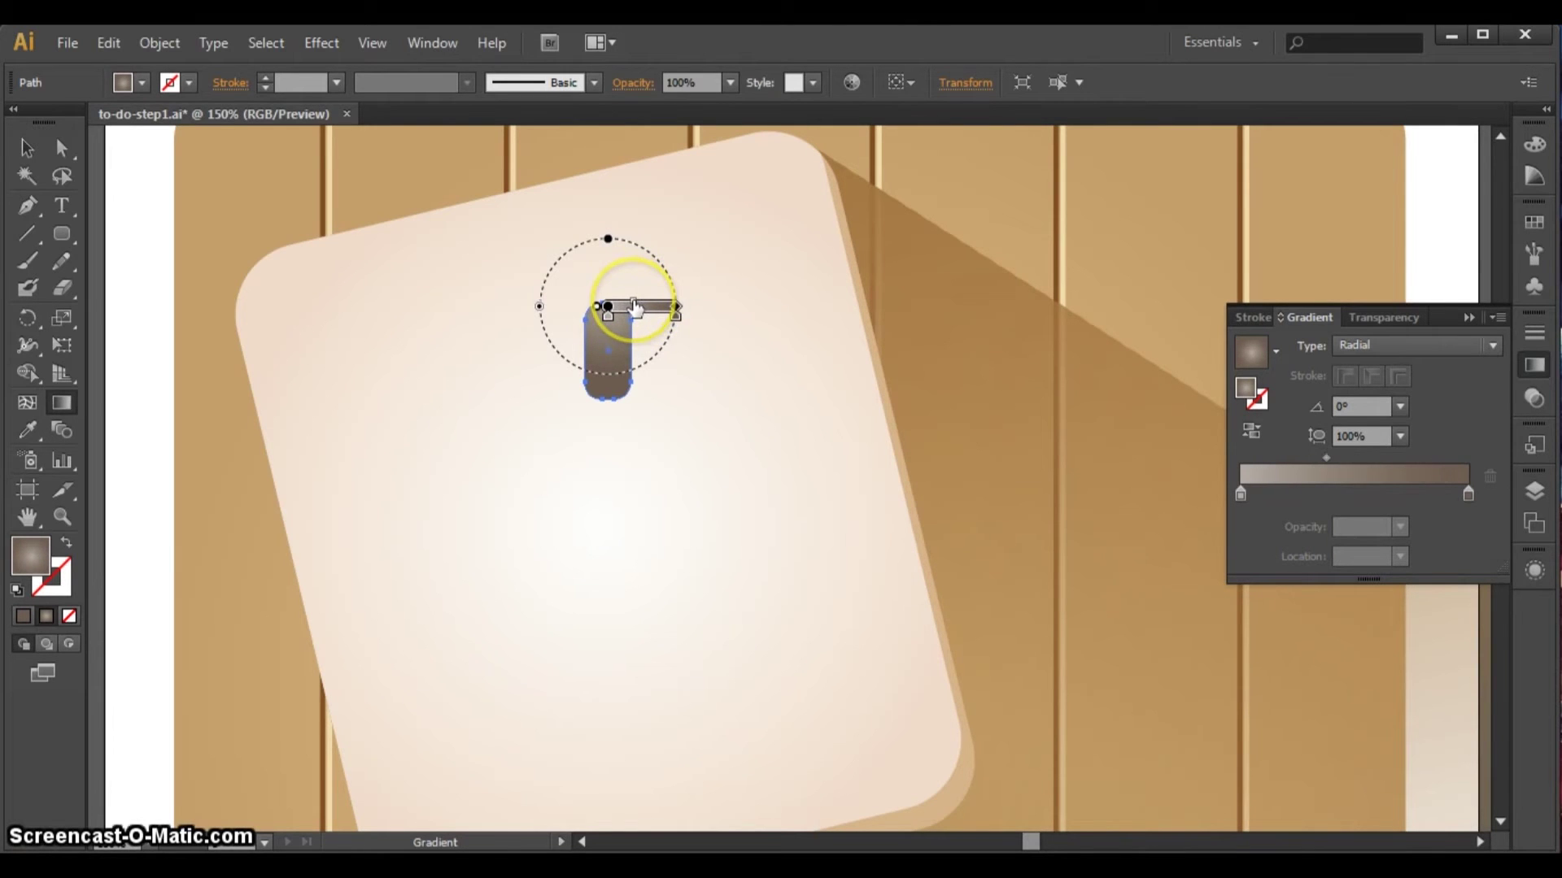
click(28, 160)
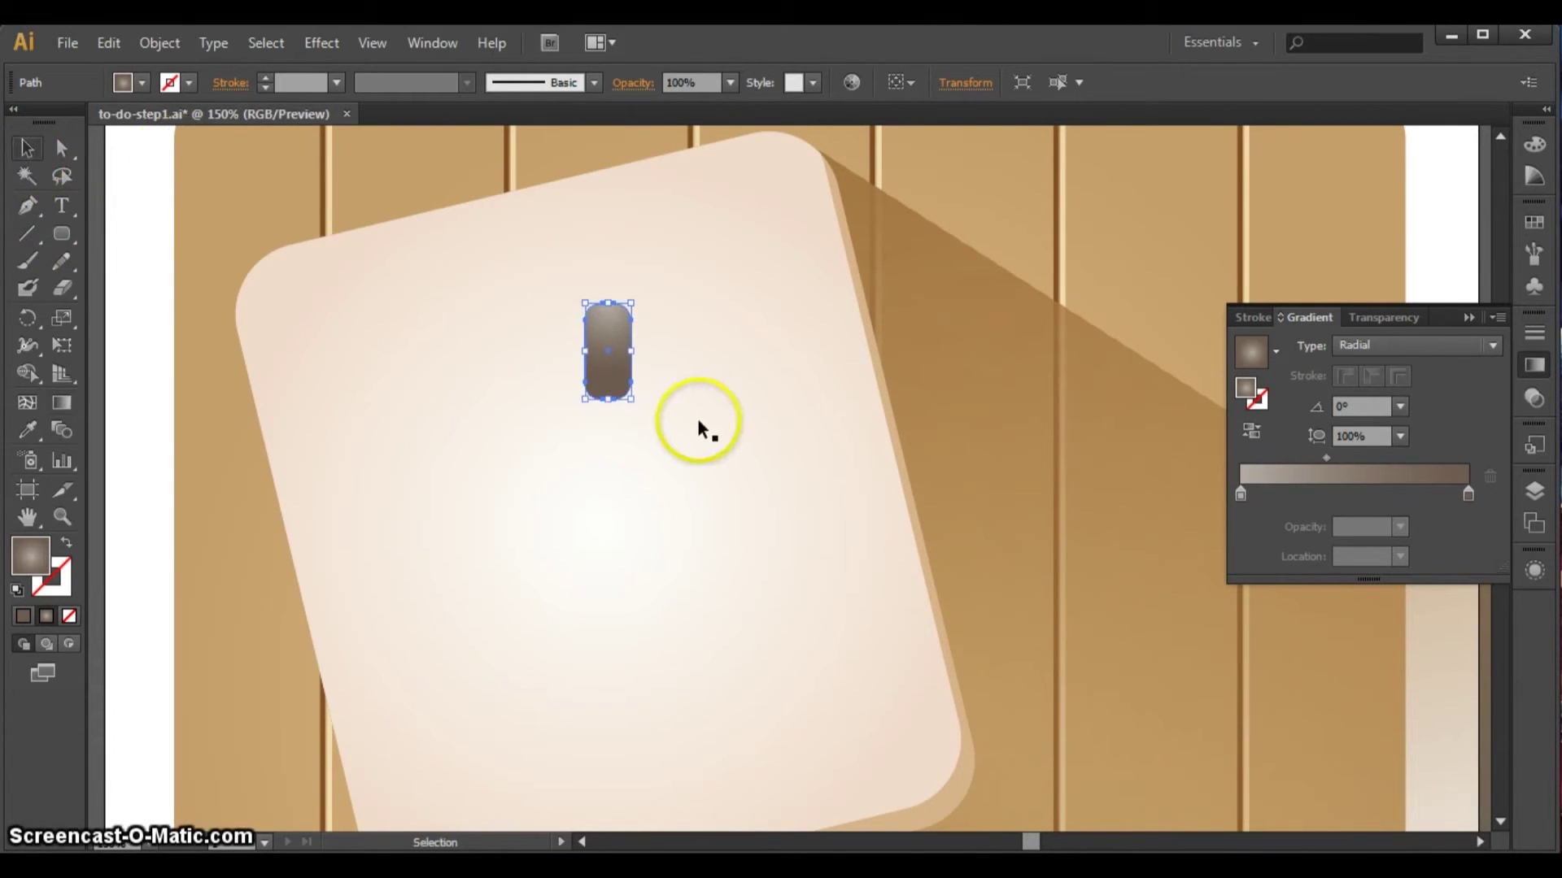
click(698, 417)
click(631, 365)
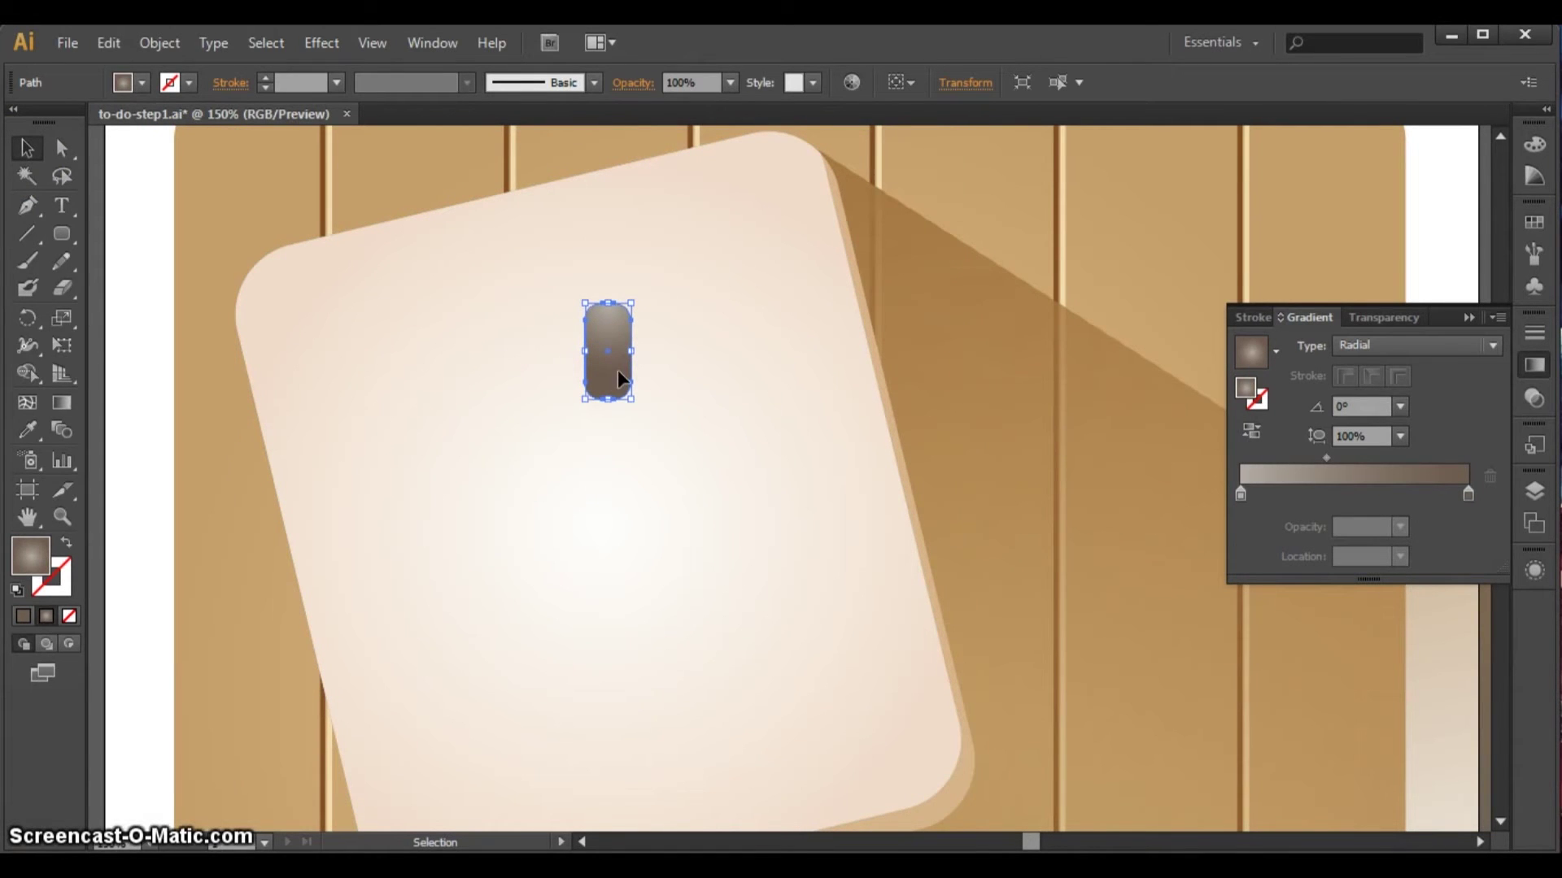
- Duplicate the small gradient-filled shape into a row of four and distribute them evenly by their horizontal centres
drag(618, 370, 865, 359)
drag(612, 347, 513, 344)
shift+click(690, 355)
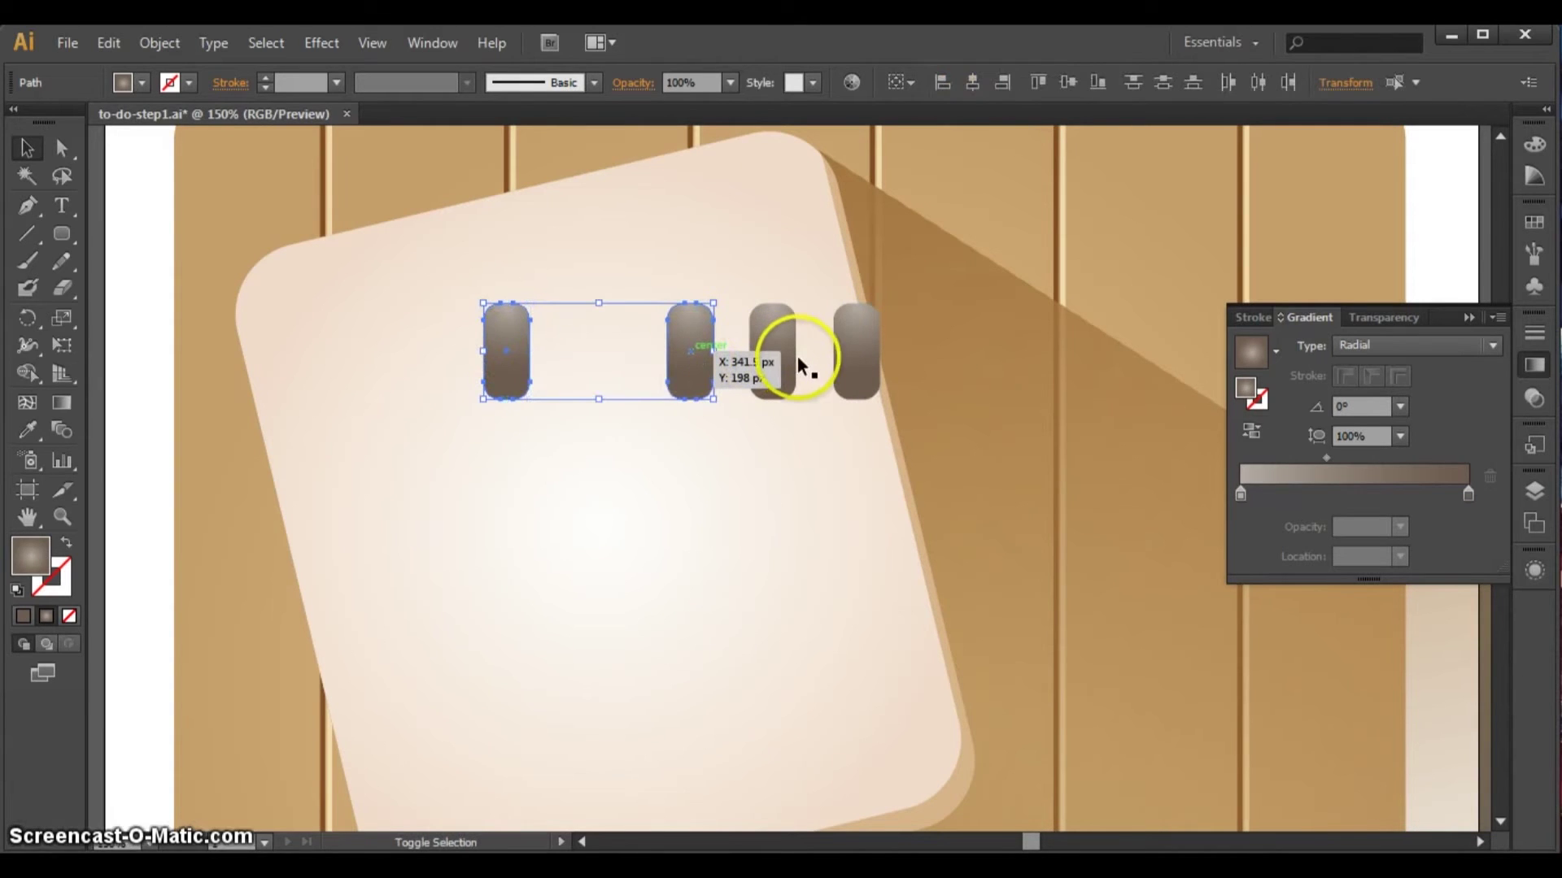
shift+click(790, 328)
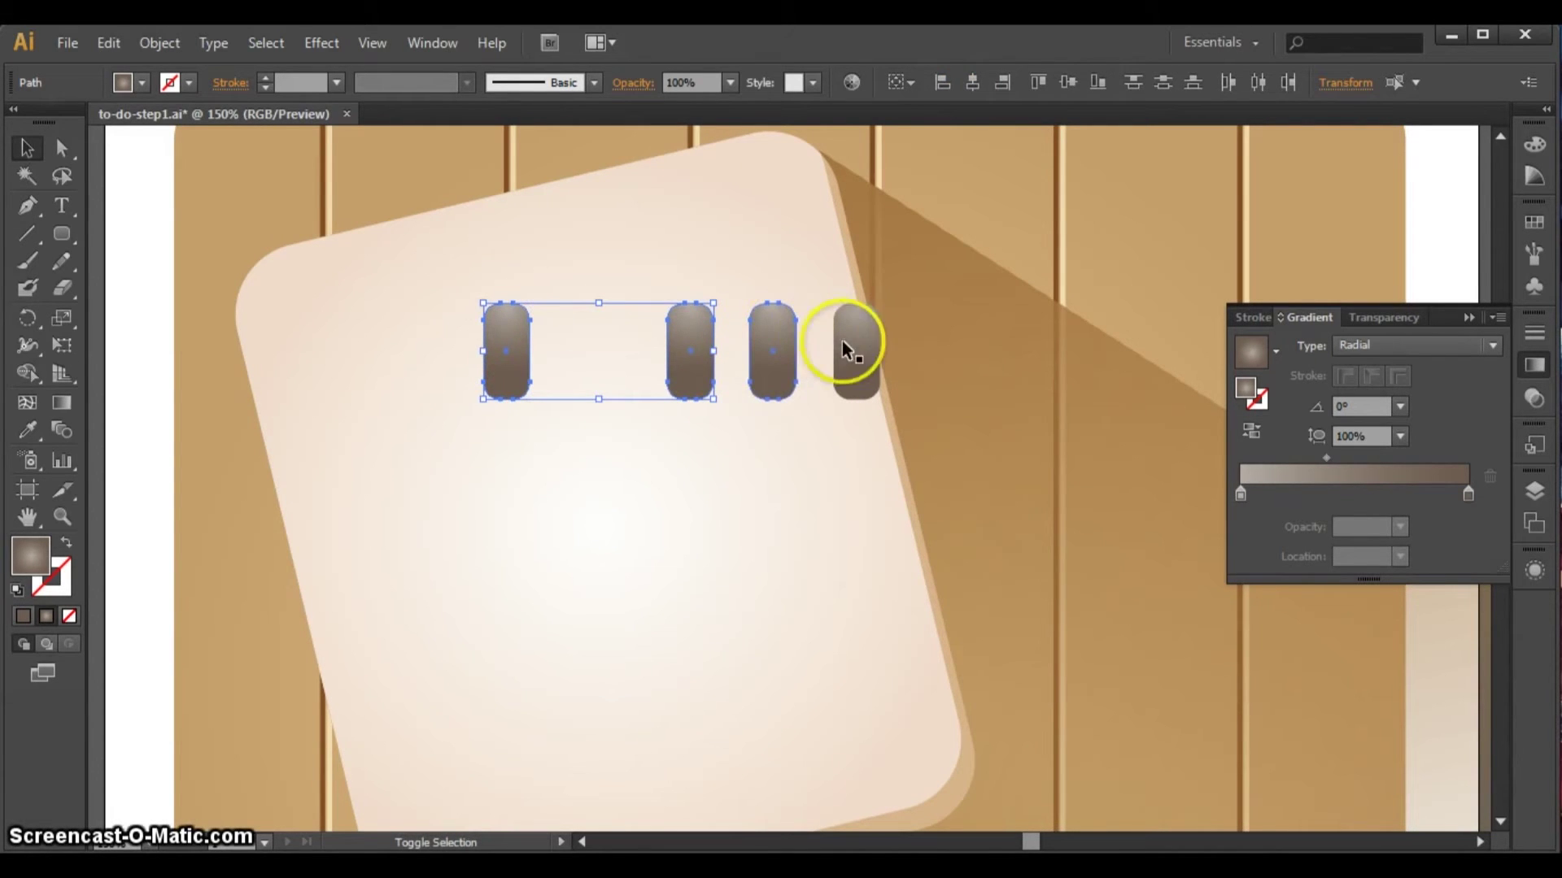
shift+click(858, 348)
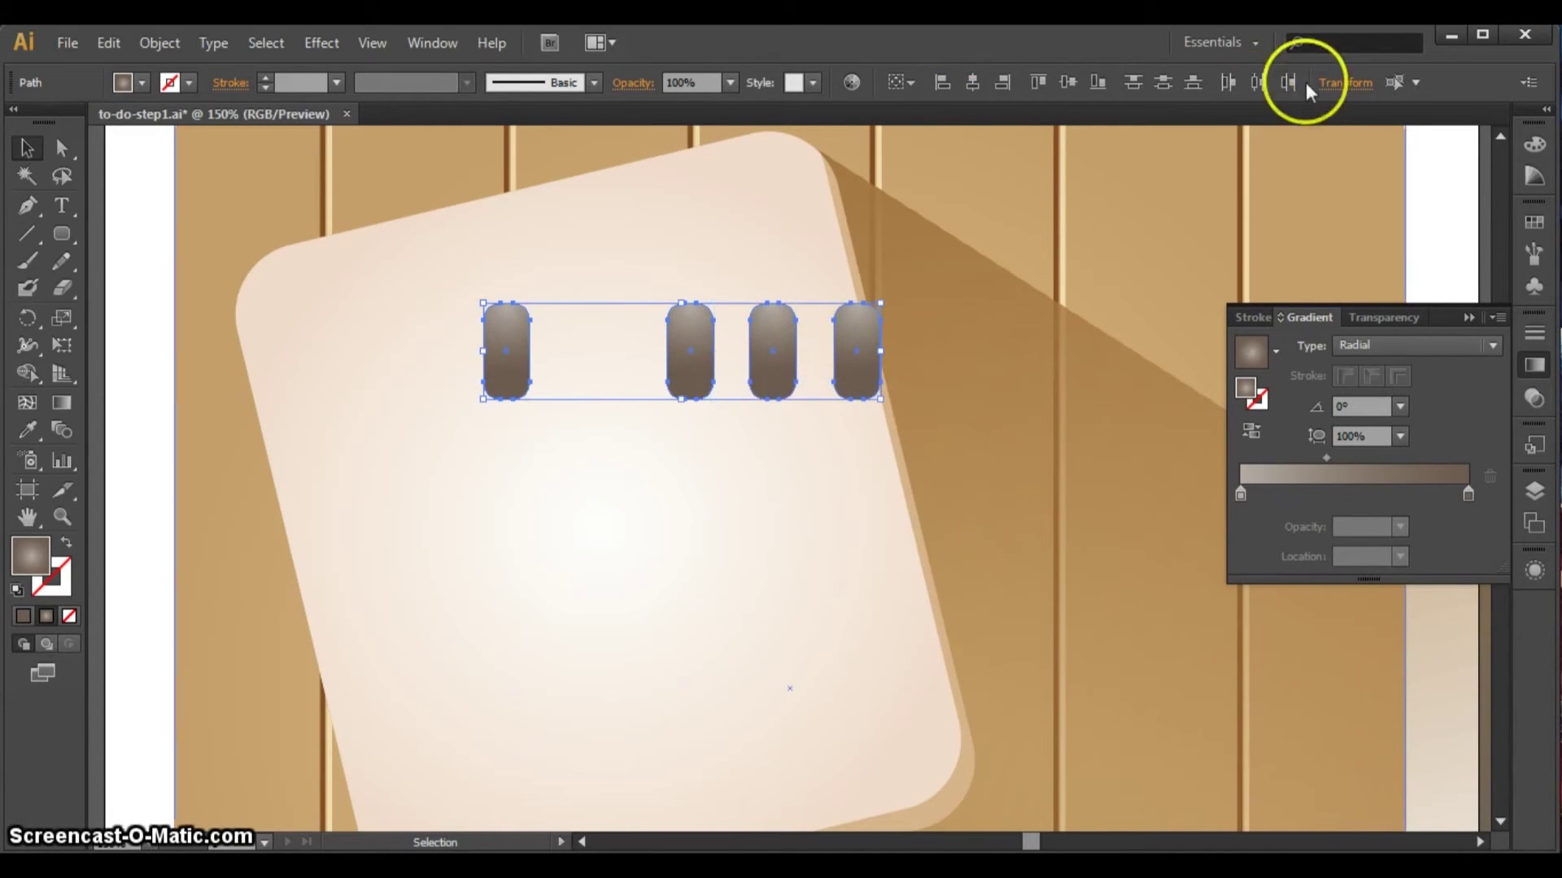
click(1254, 80)
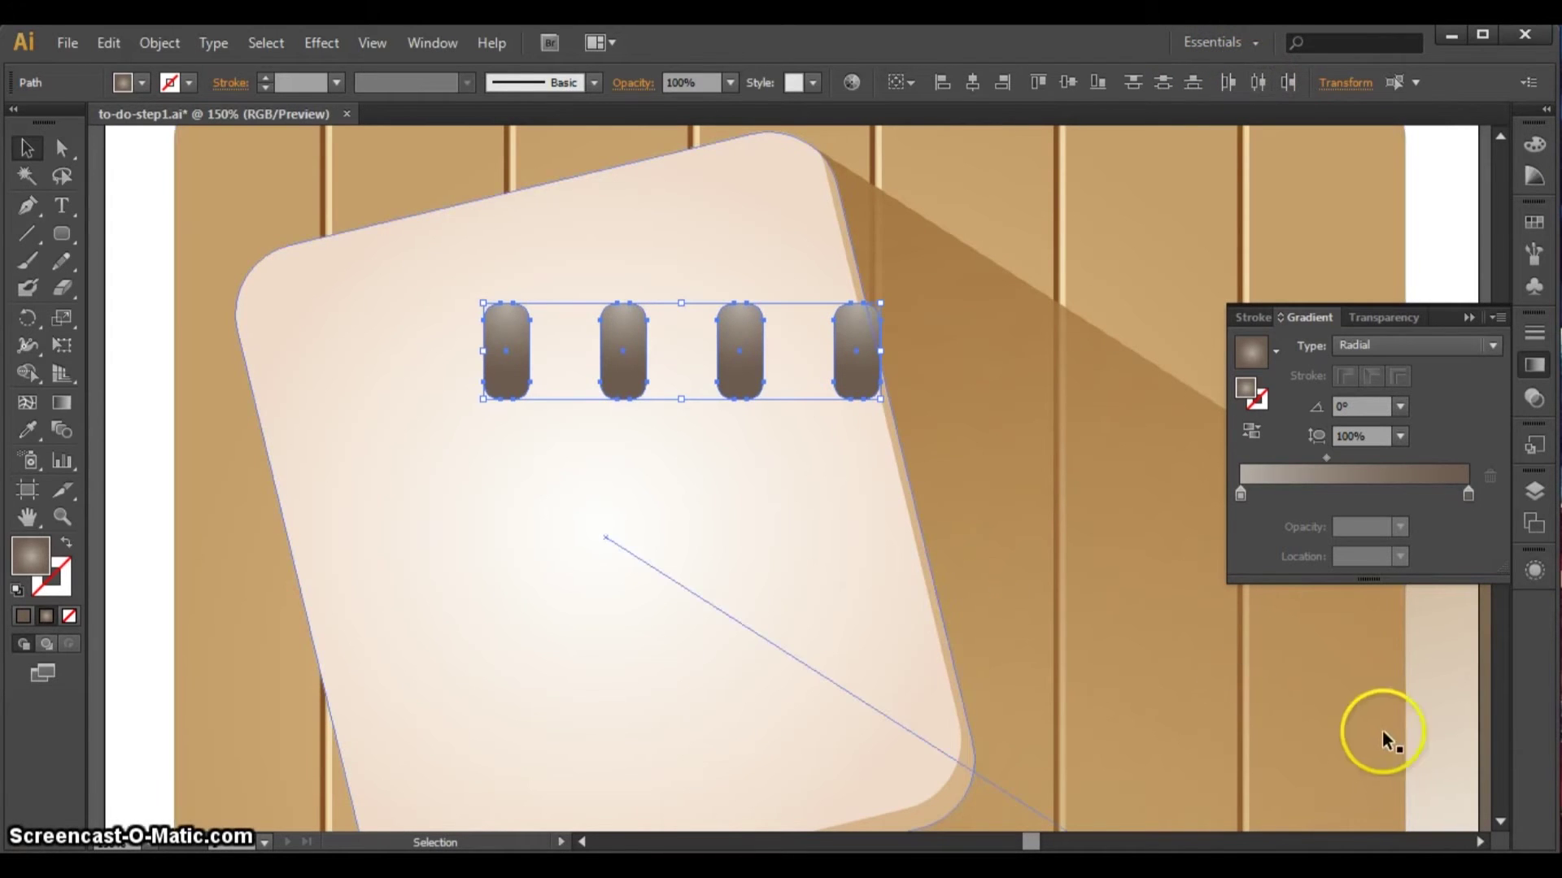
- Move the row of four shapes onto the note's upper edge and rotate it to match the note's tilt
click(1467, 316)
click(1500, 136)
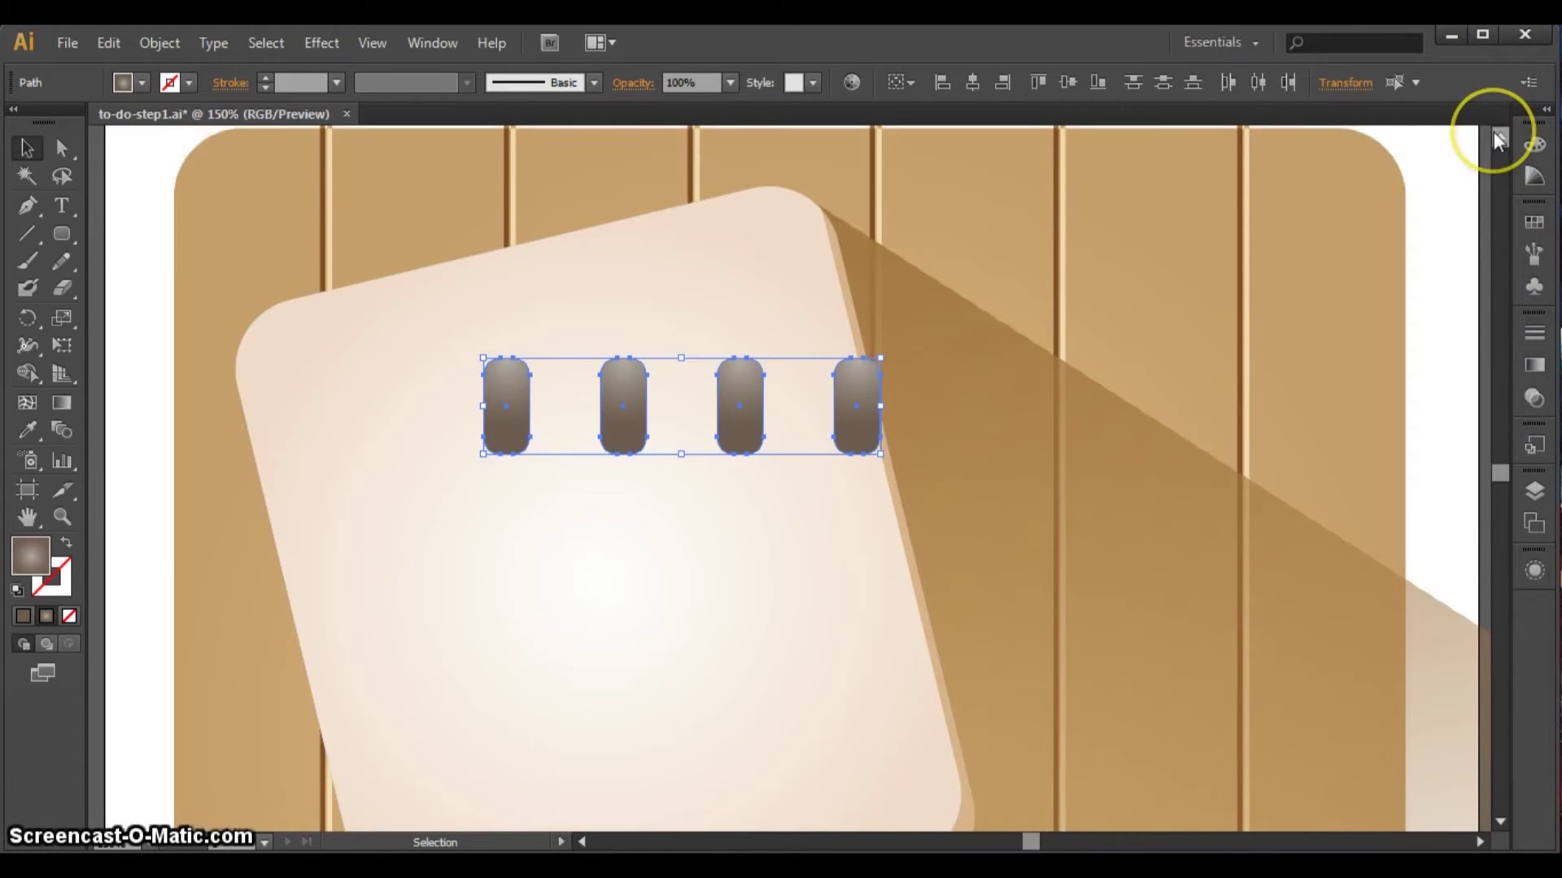
drag(749, 405, 573, 260)
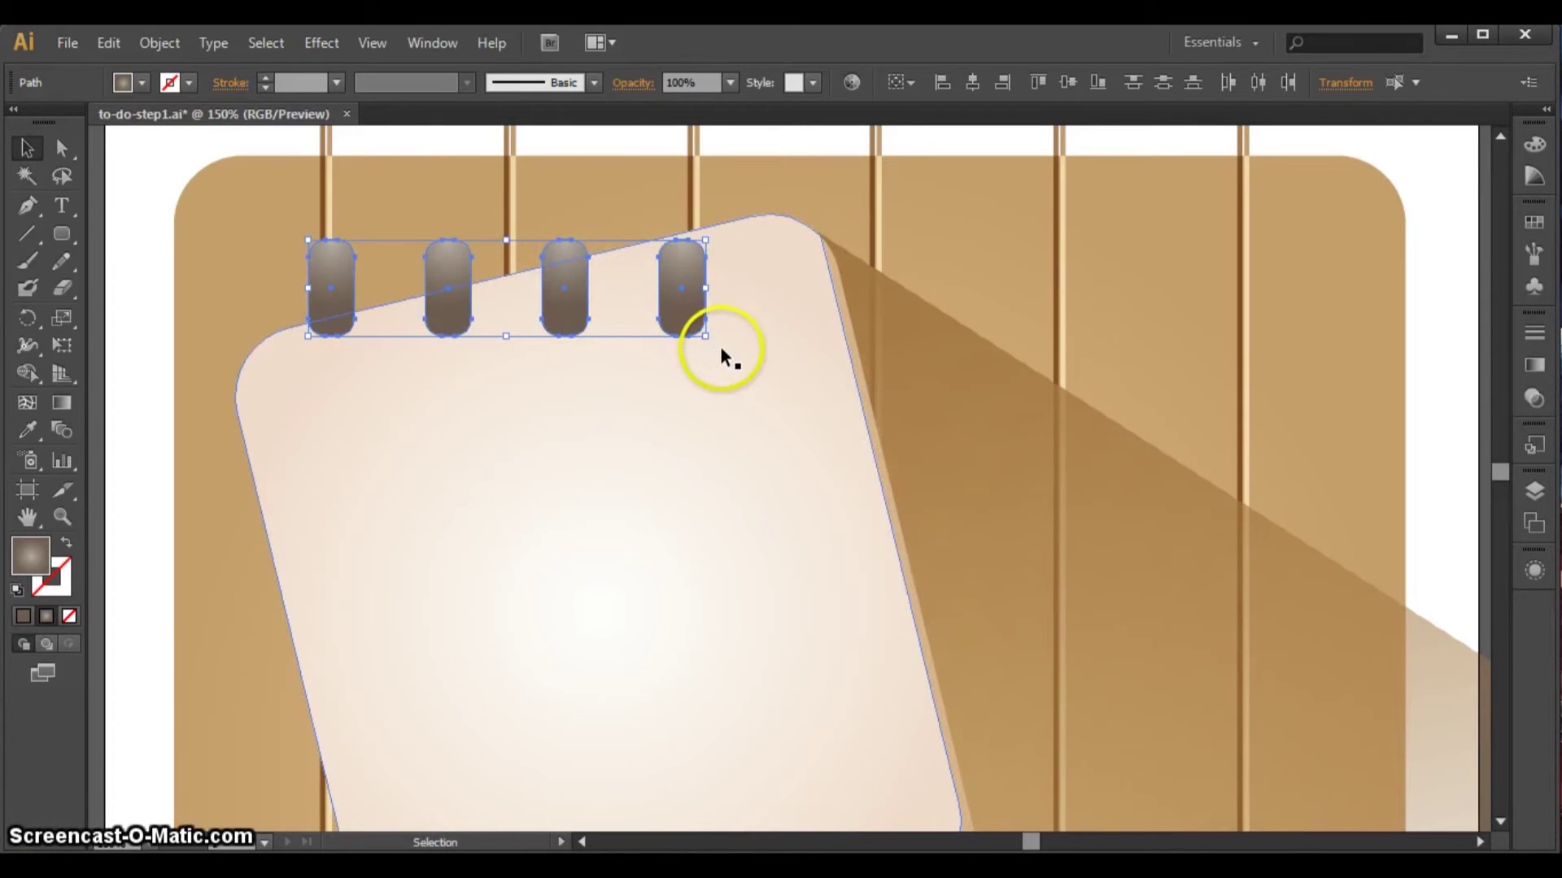
drag(717, 343, 727, 291)
drag(728, 294, 722, 296)
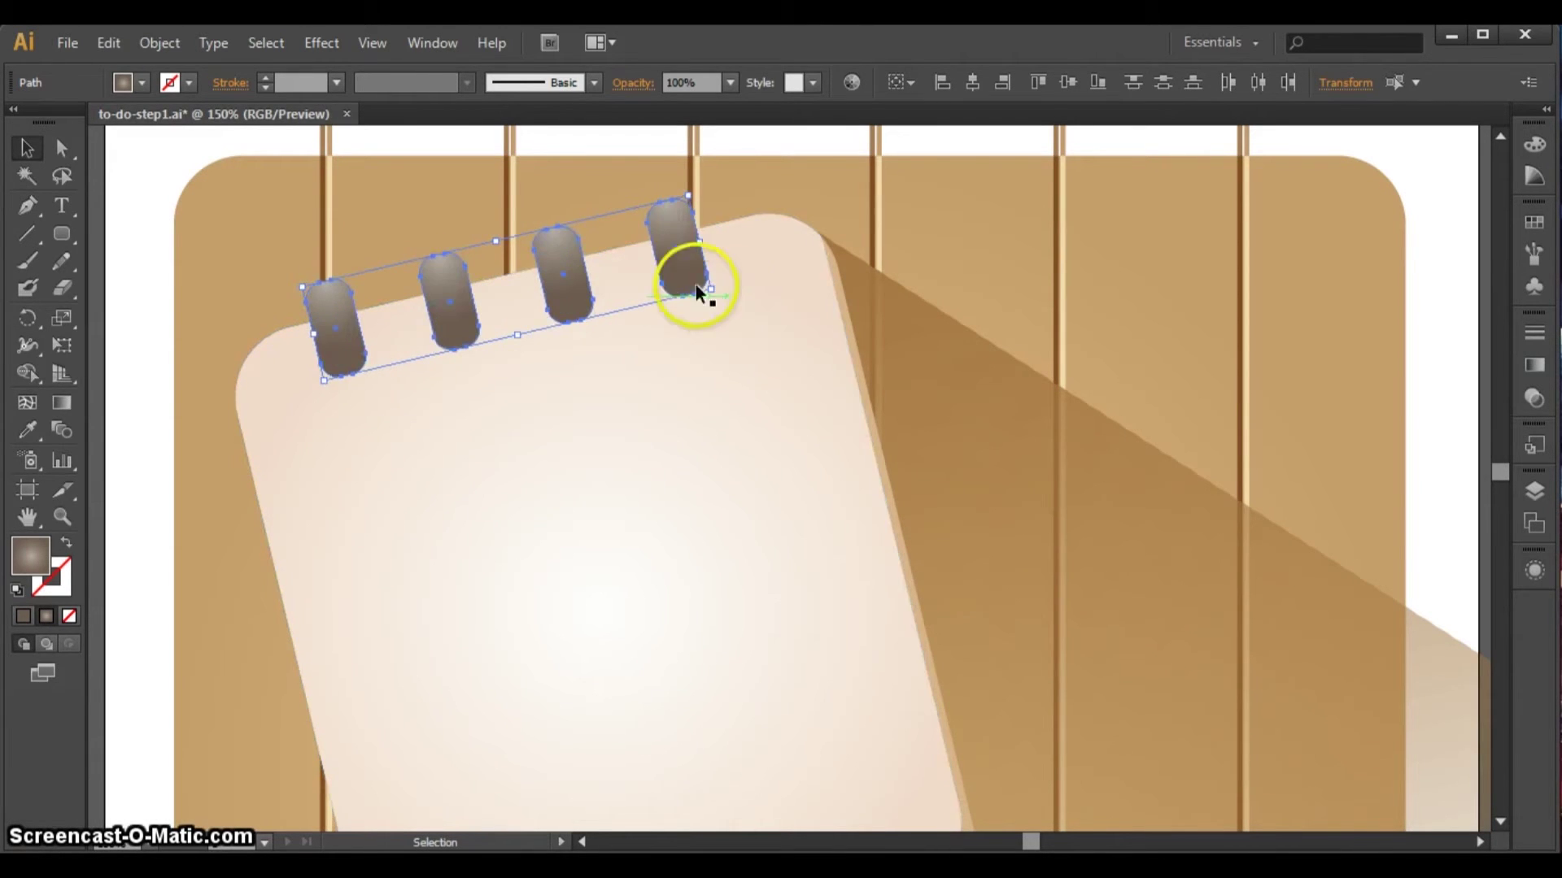
- Nudge the four rings slightly down and to the right so they straddle the note's tilted upper edge evenly
key(Down)
key(Down)
key(Down)
key(Down)
key(Down)
key(Down)
key(Down)
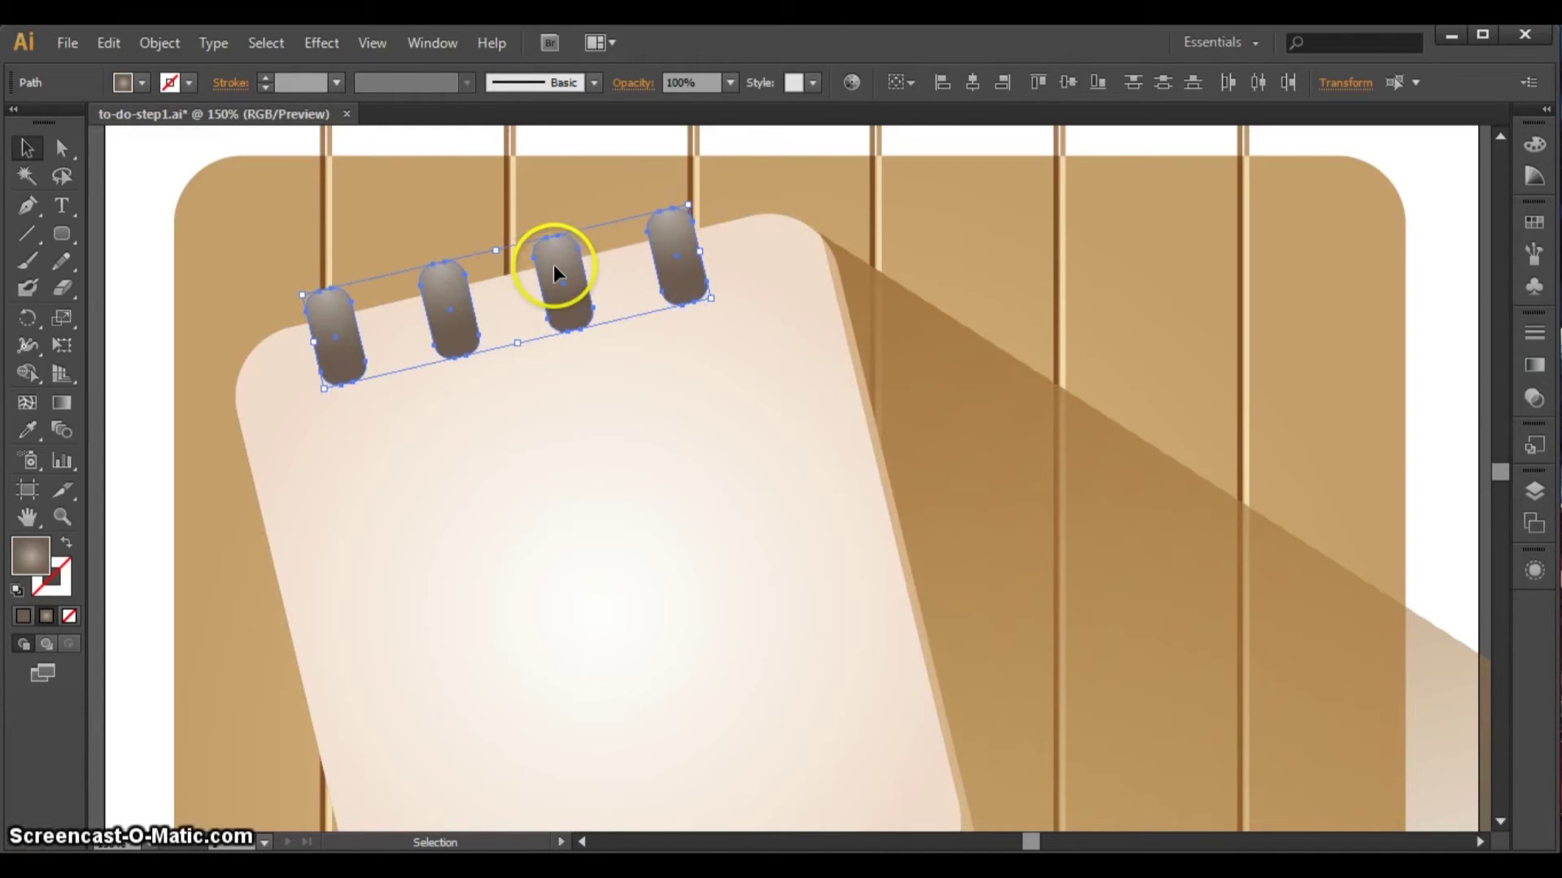
key(Right)
key(Right)
key(Right)
key(Right)
key(Right)
key(Right)
key(Right)
key(Right)
key(Right)
key(Right)
key(Right)
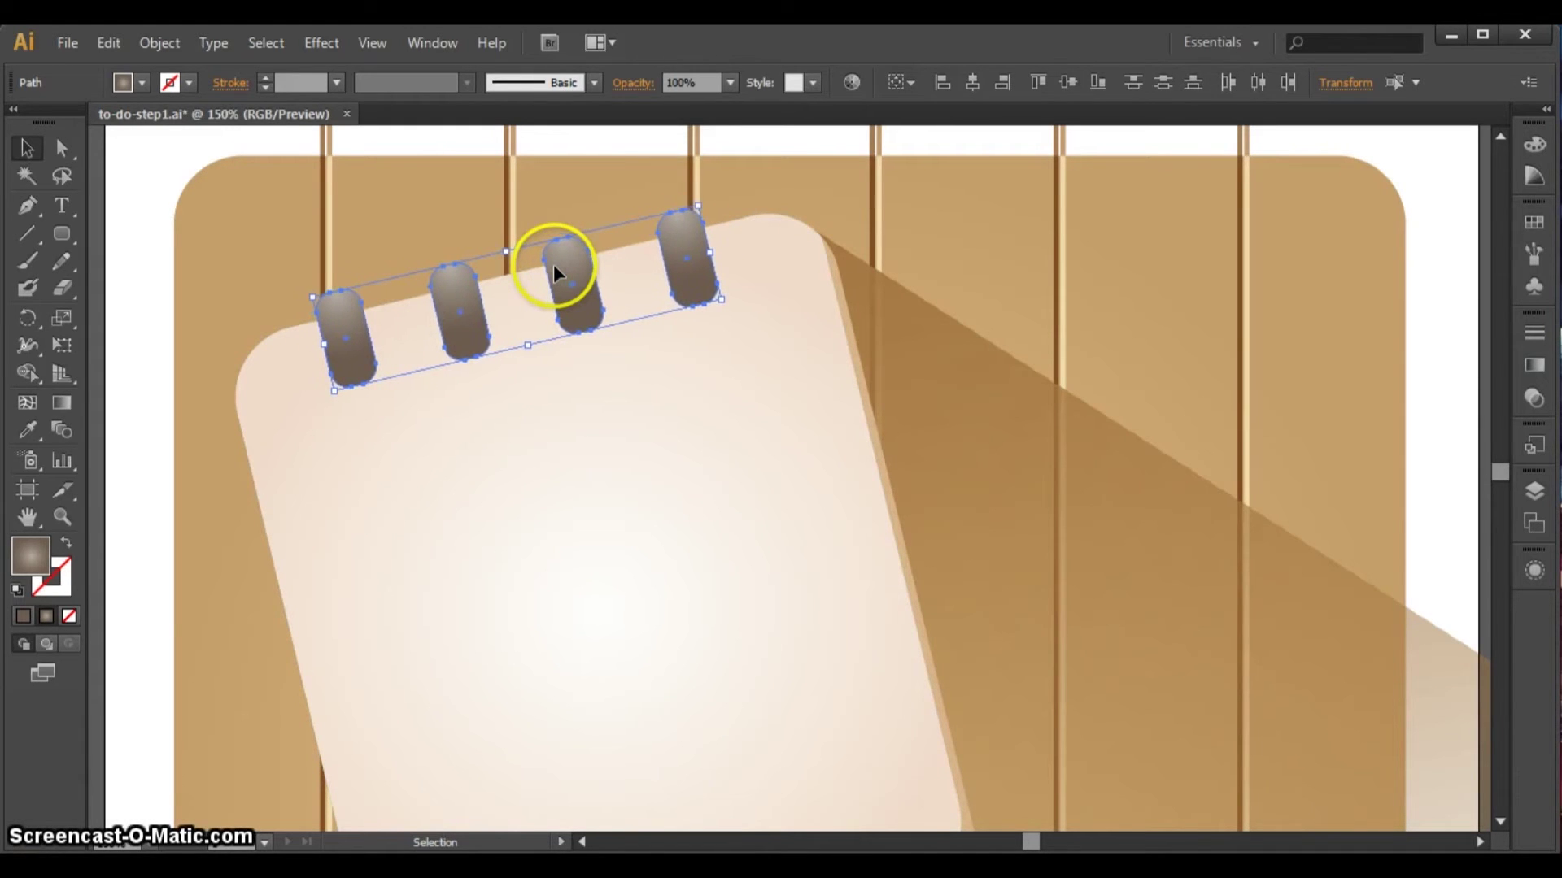
key(Up)
key(Up)
key(Up)
key(Up)
key(Up)
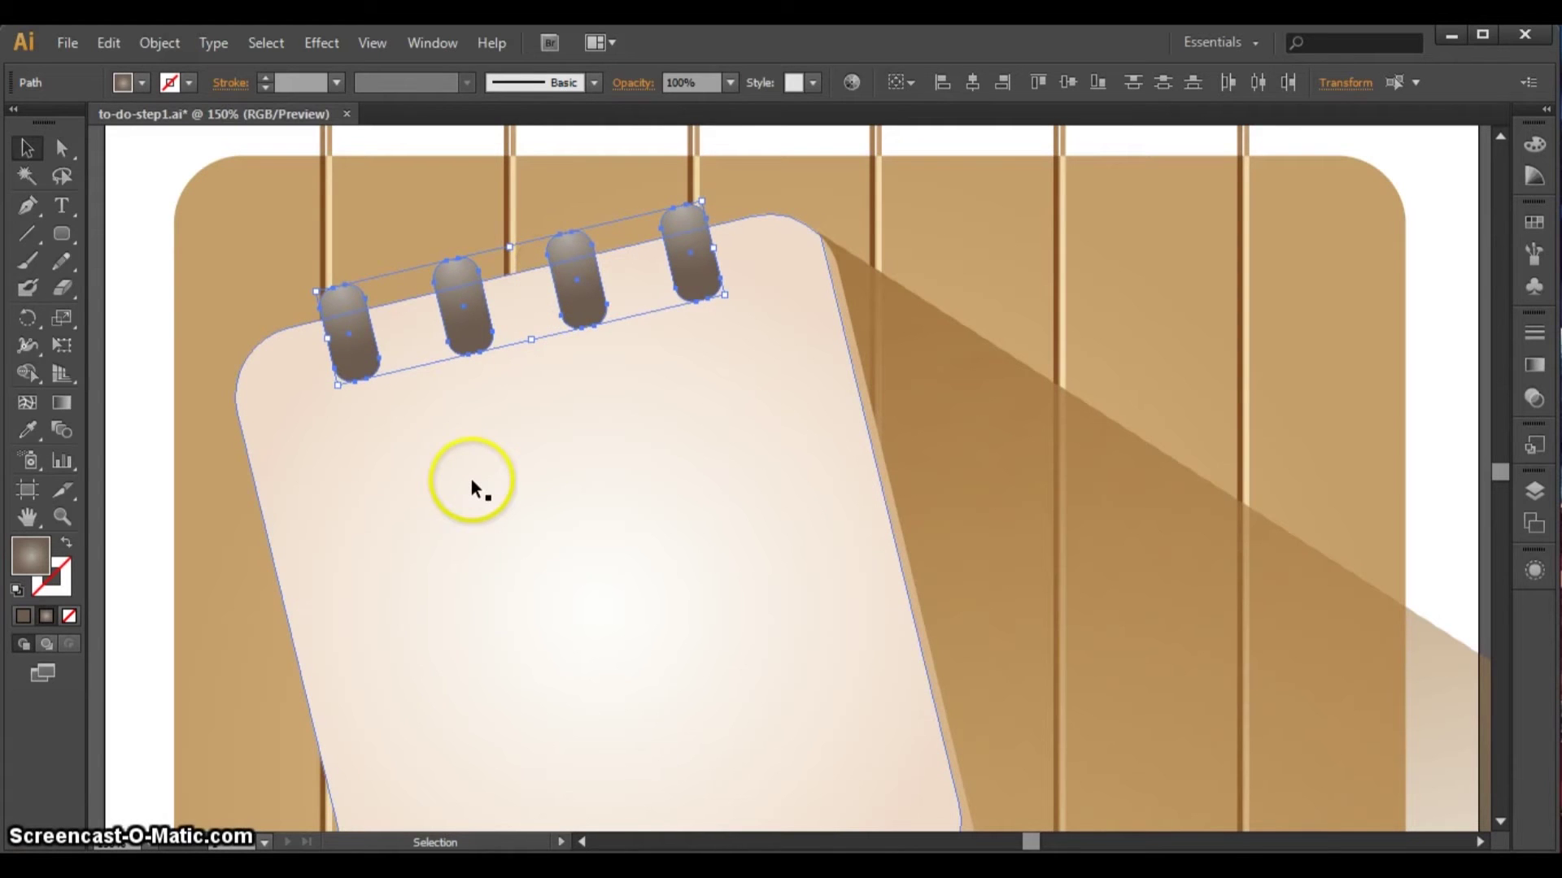
key(Left)
click(535, 499)
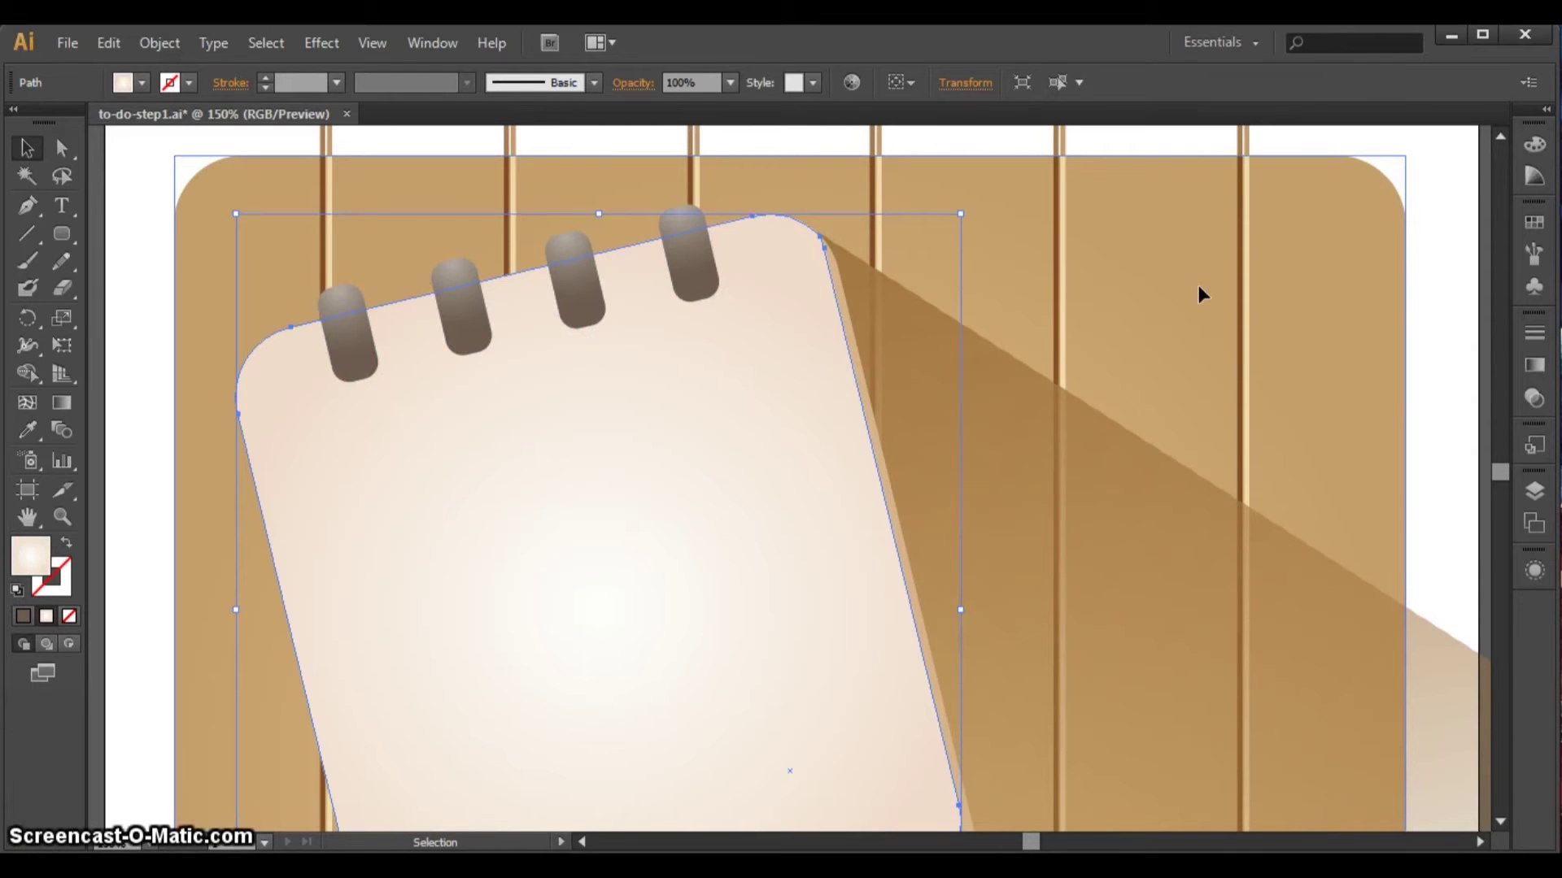
- Draw a small circle with the Ellipse tool over the lower end of the first ring and adjust its position
drag(56, 237, 116, 283)
drag(390, 342, 327, 395)
click(26, 146)
key(Up)
key(Up)
key(Up)
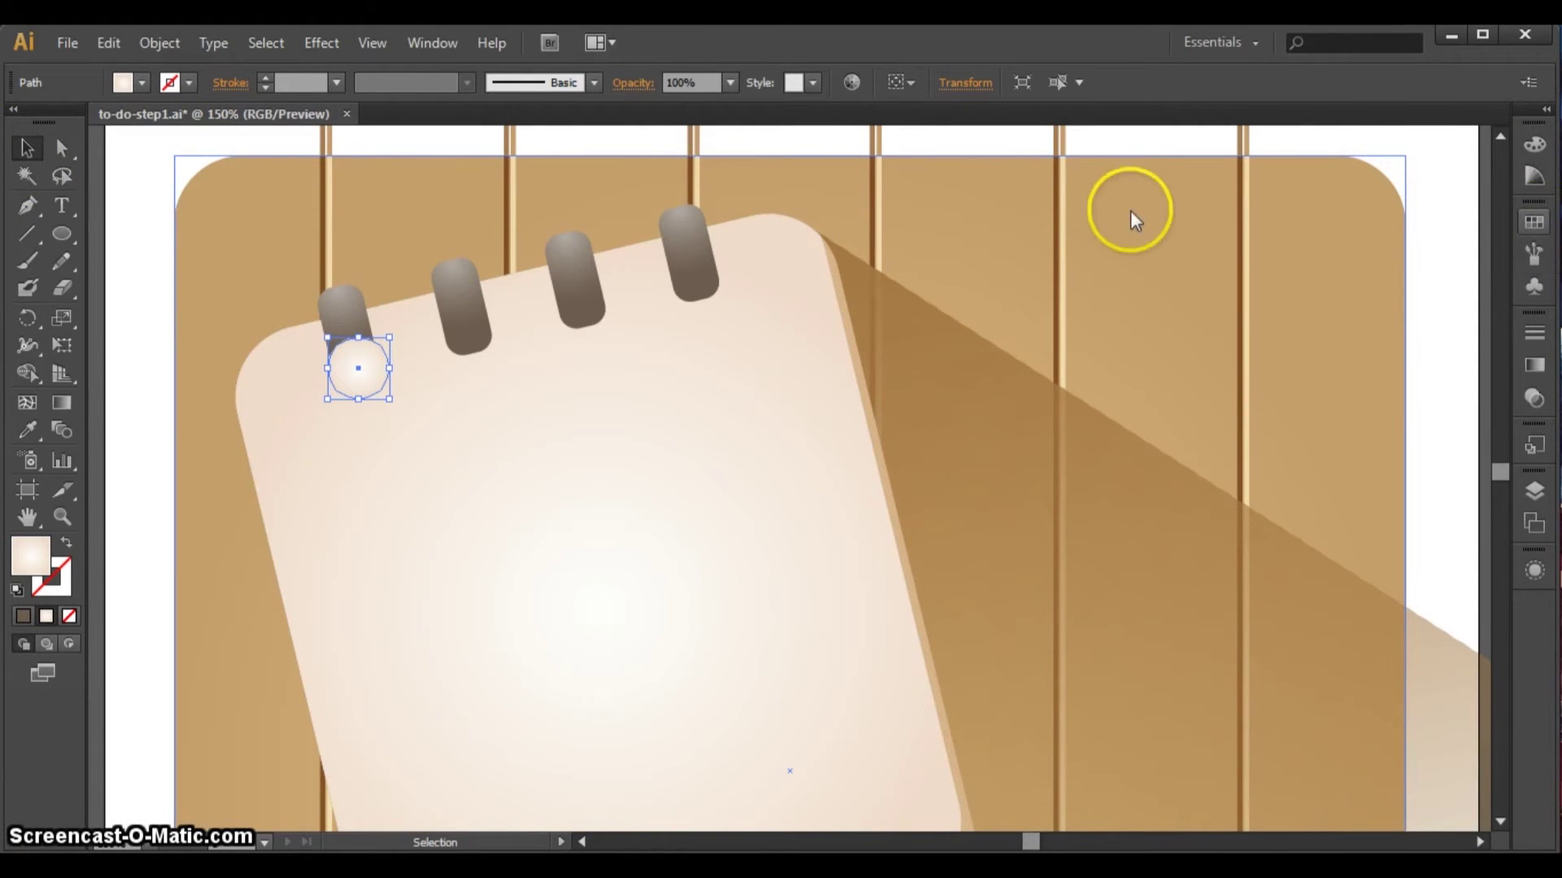
- Fill the circle with the medium brown swatch and place copies of it over the lower ends of the other three rings
click(1534, 222)
click(1360, 265)
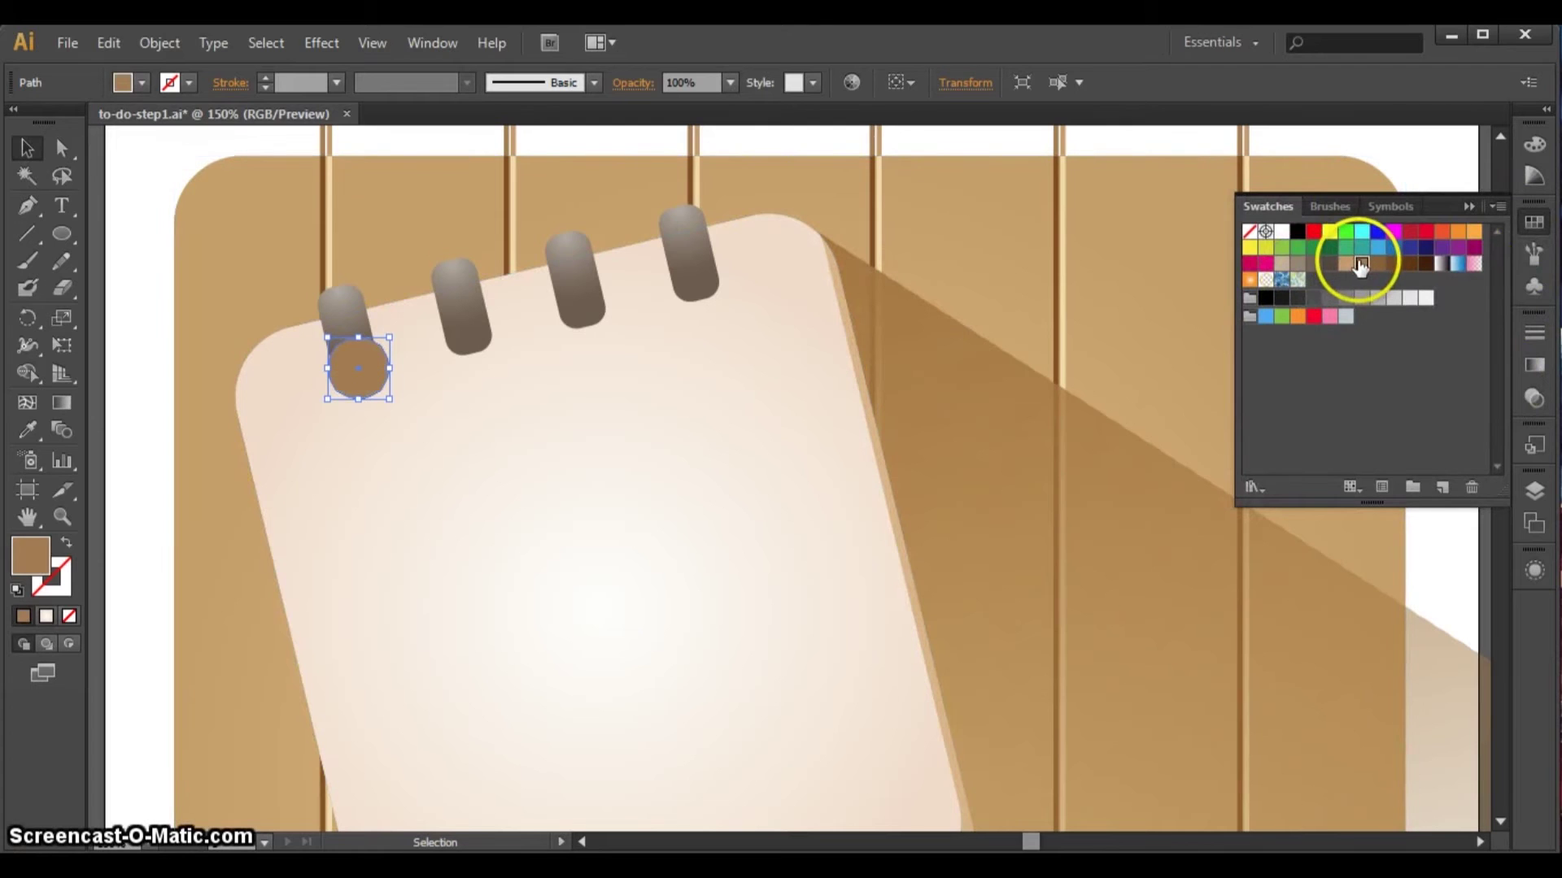
click(25, 149)
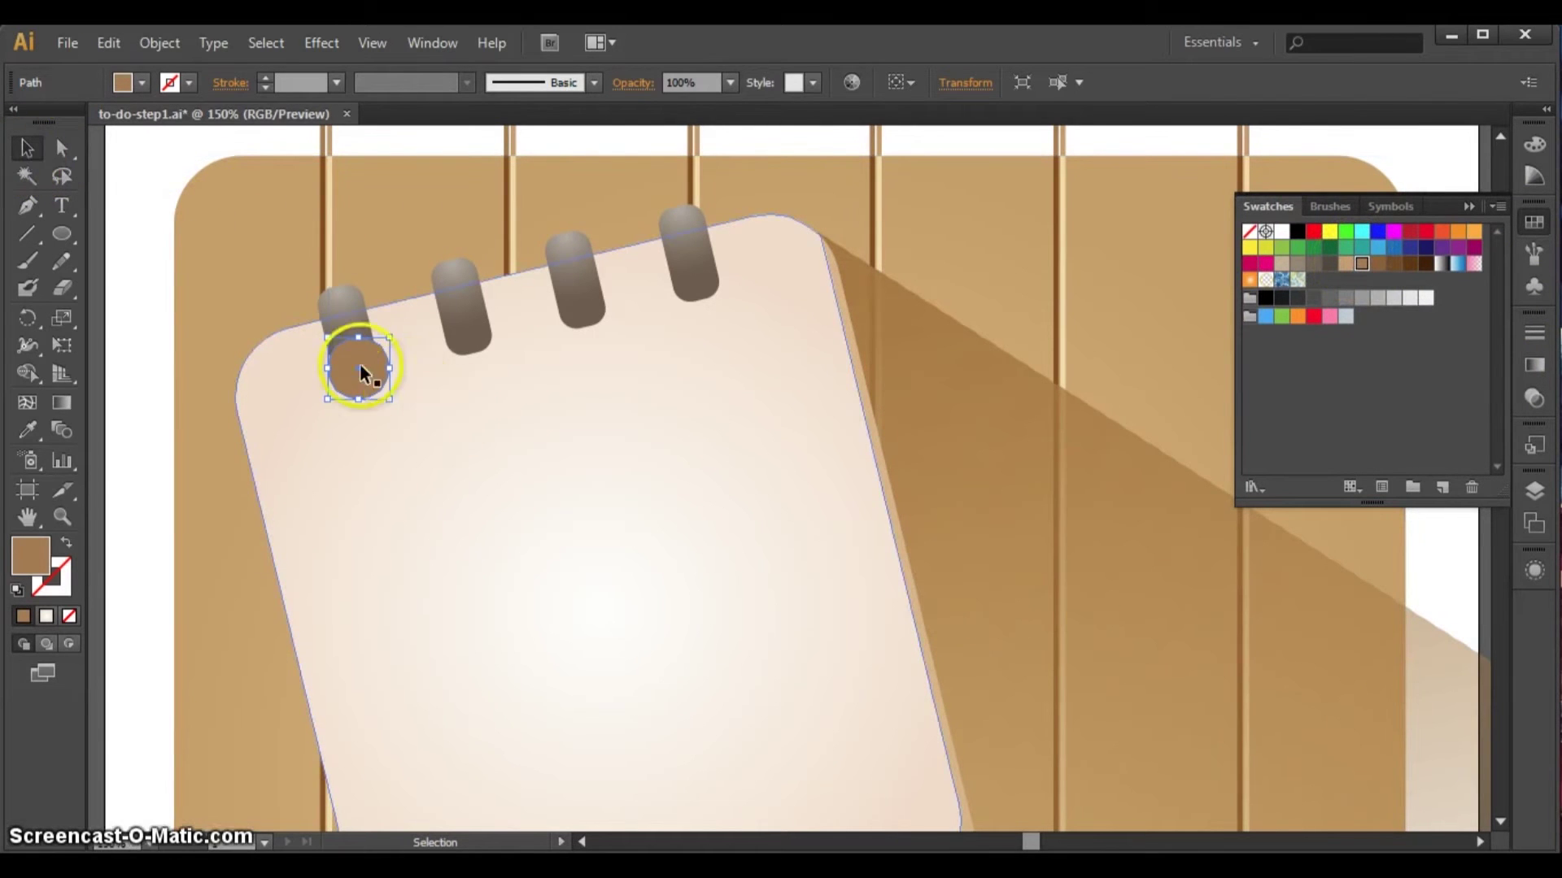
drag(359, 358, 696, 232)
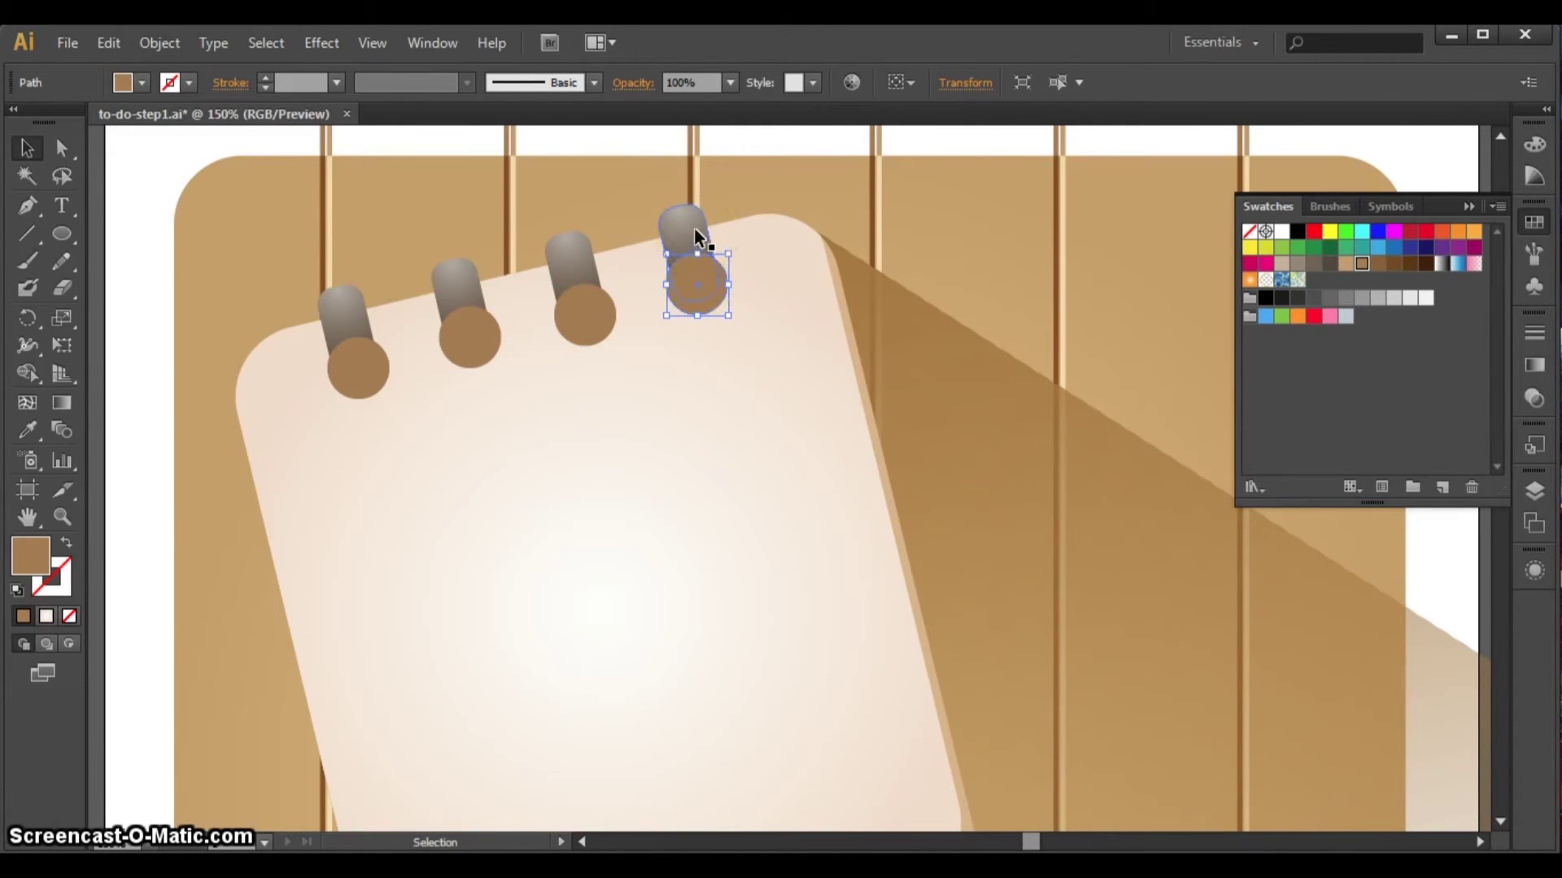
- Group the four grey ring shapes and move the group above the brown circles in Layer 1
click(1535, 492)
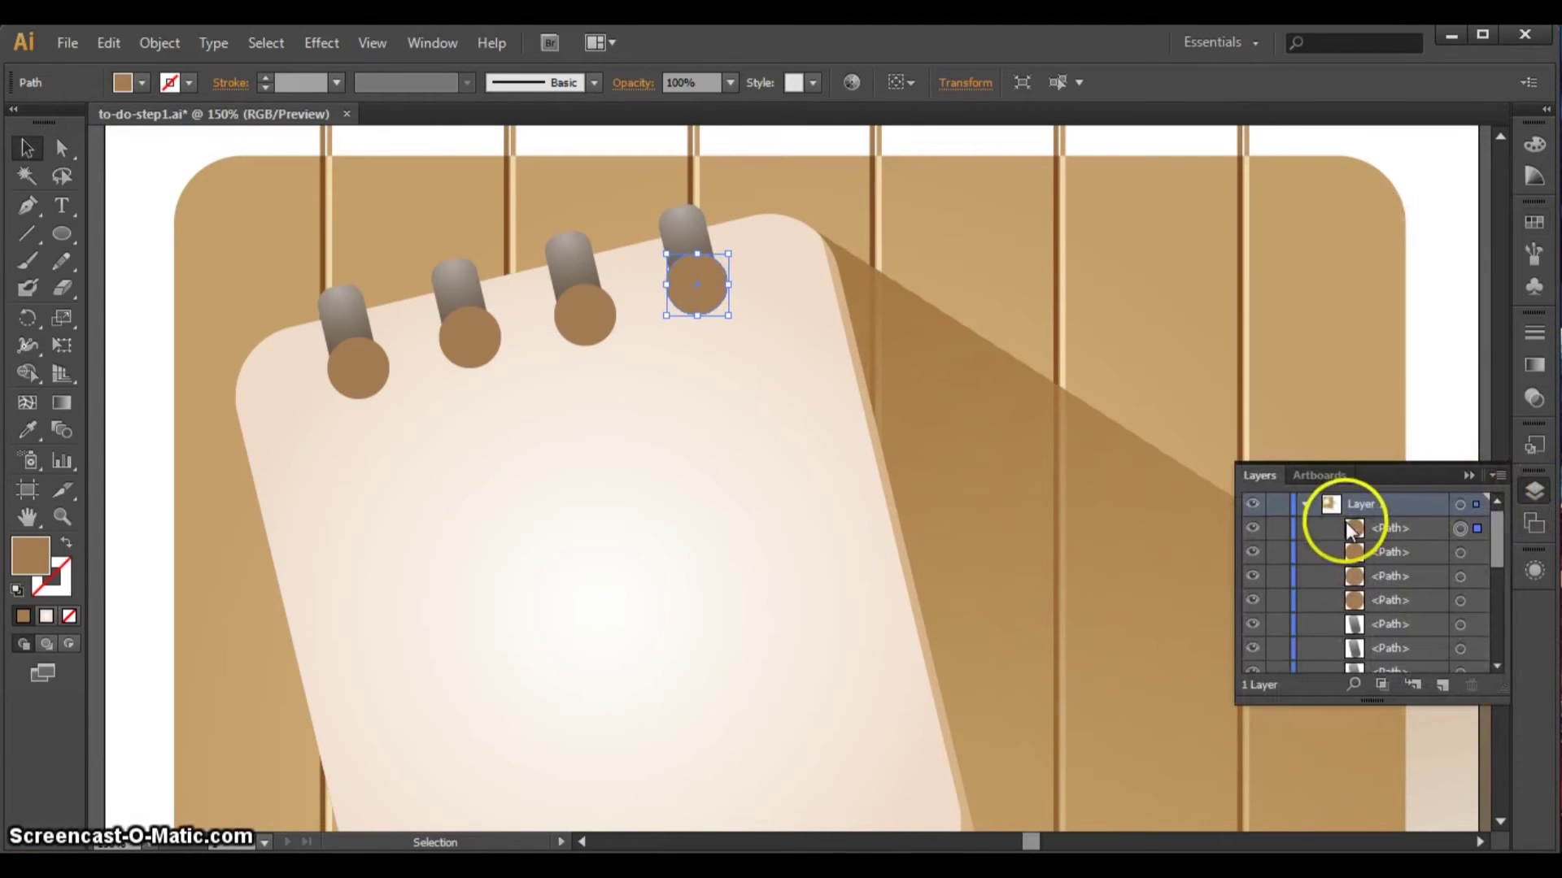
drag(1502, 703, 1503, 793)
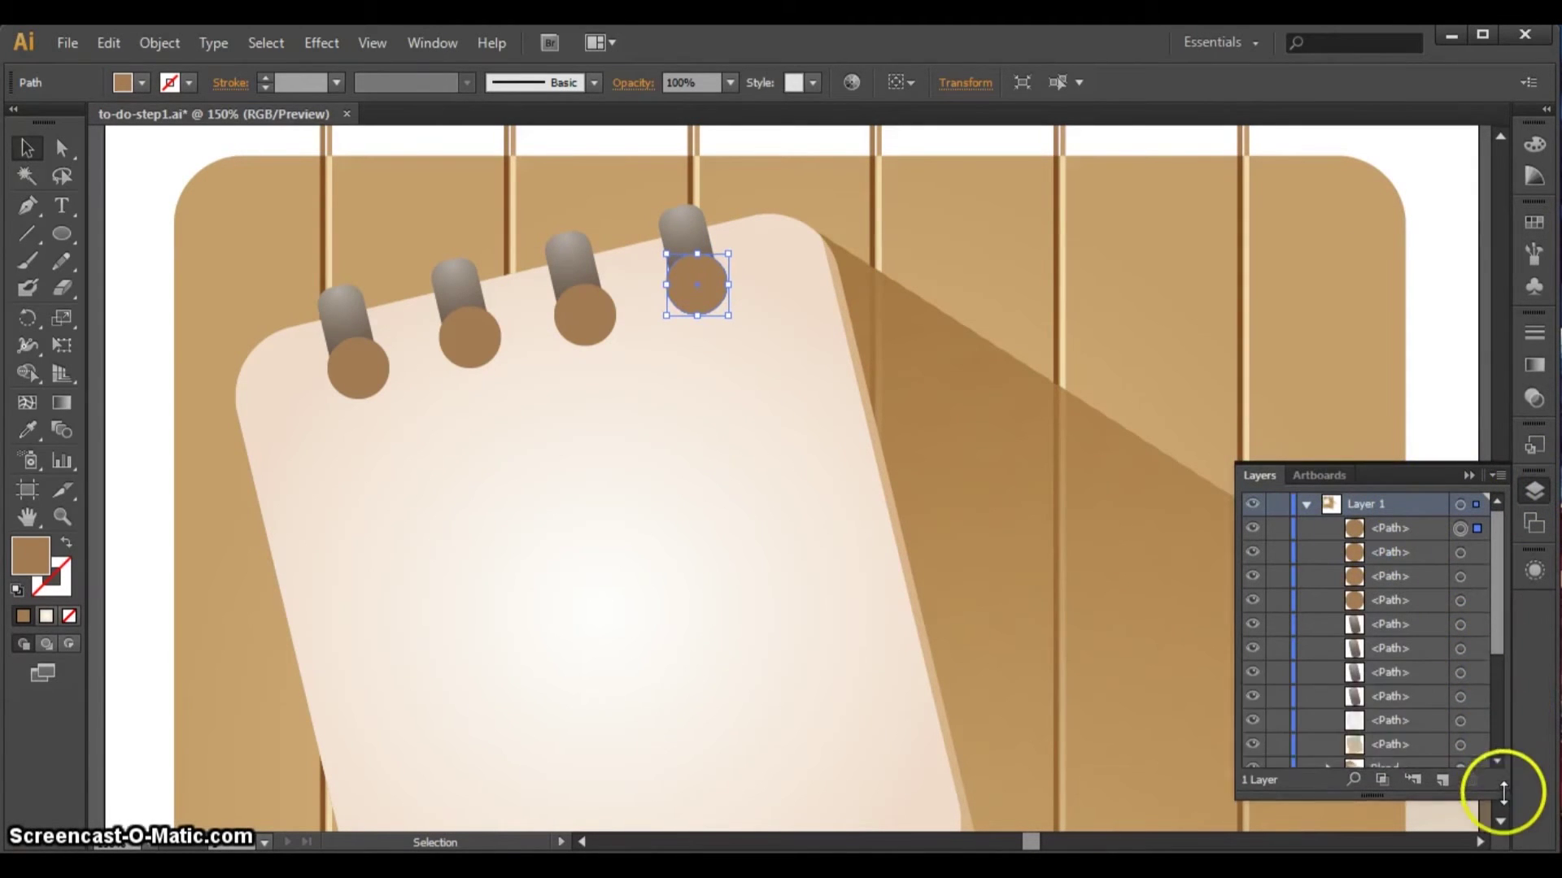
click(1464, 625)
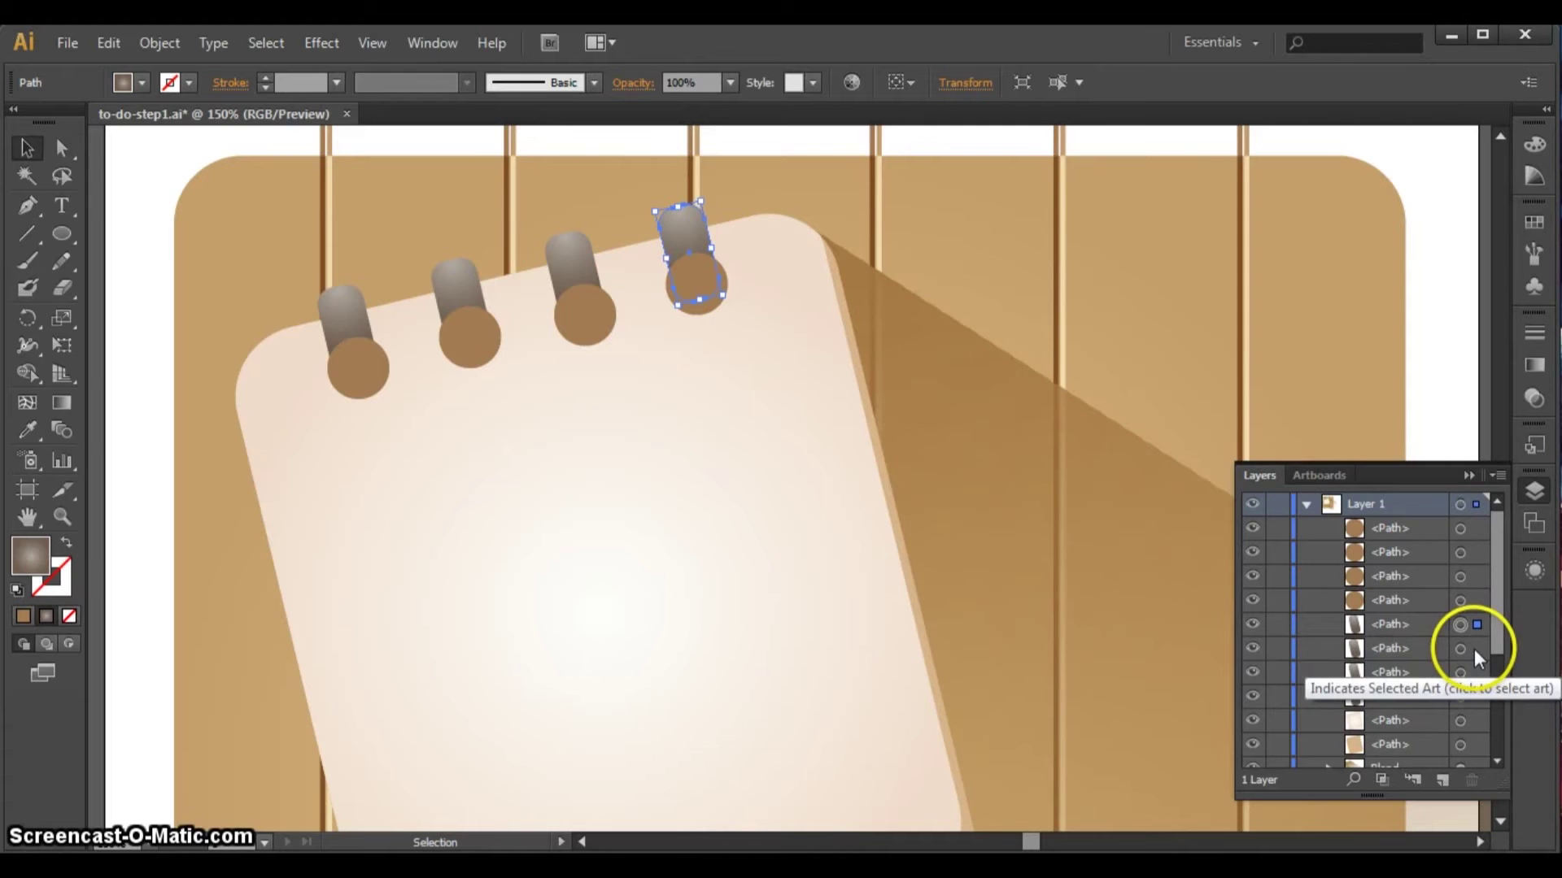
click(1474, 649)
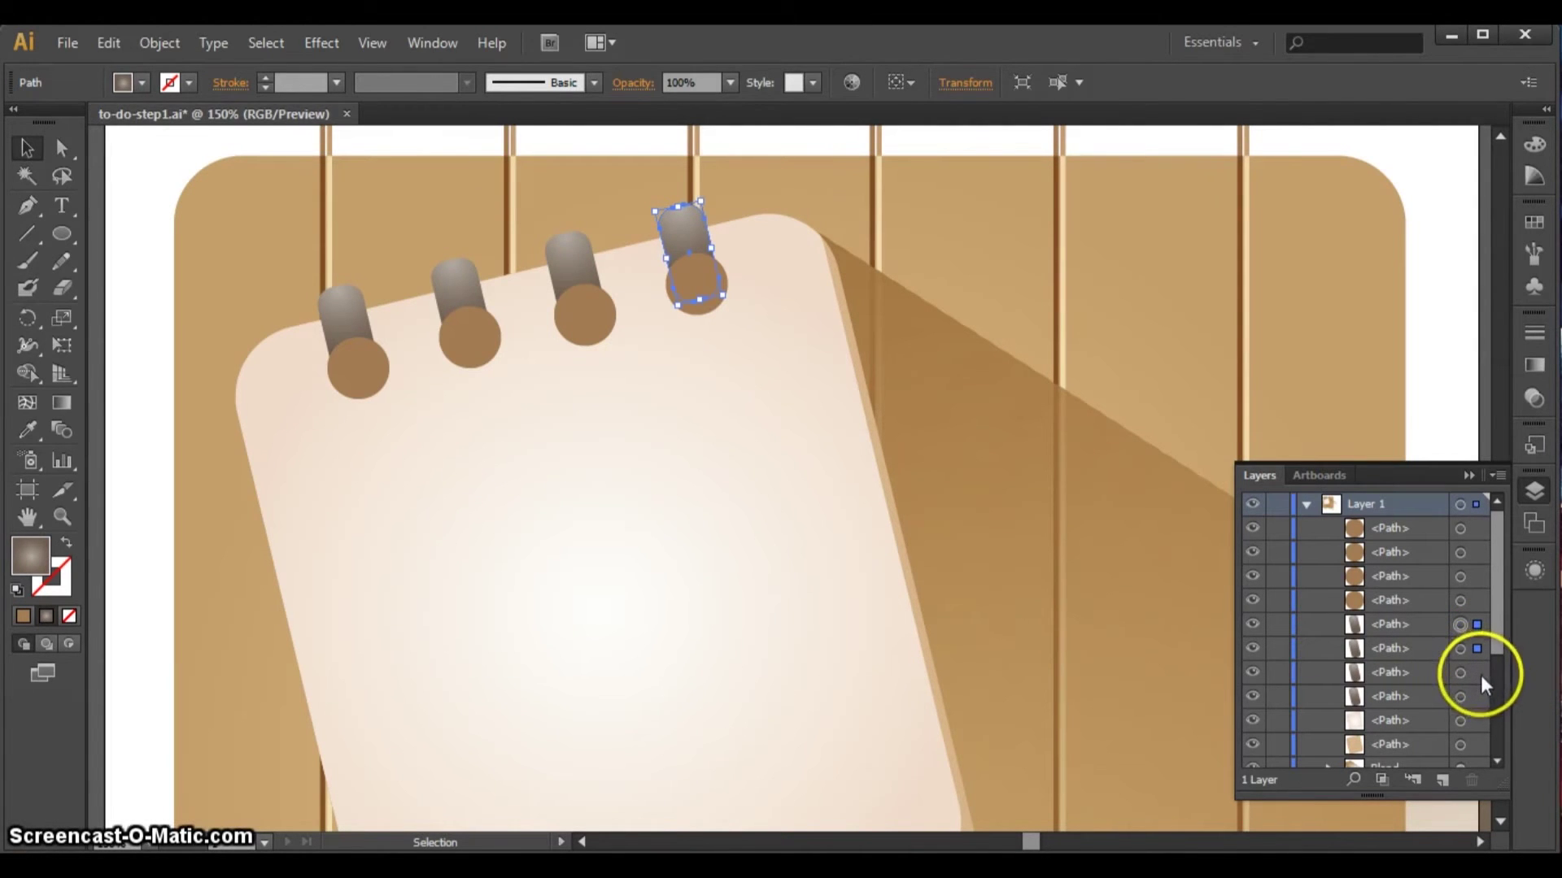
shift+click(1473, 673)
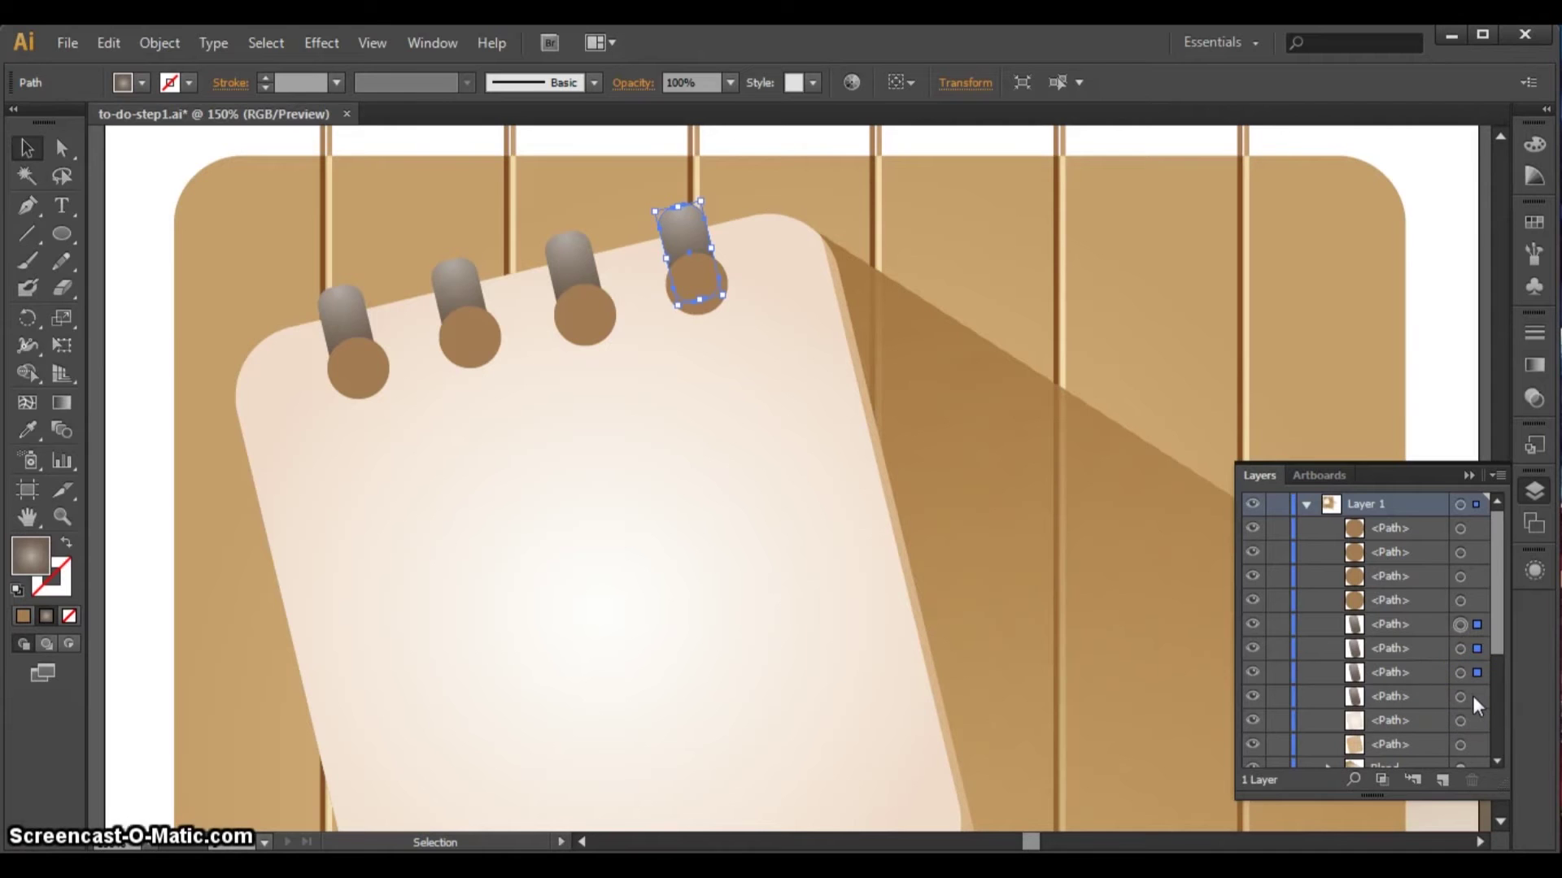
shift+click(1474, 697)
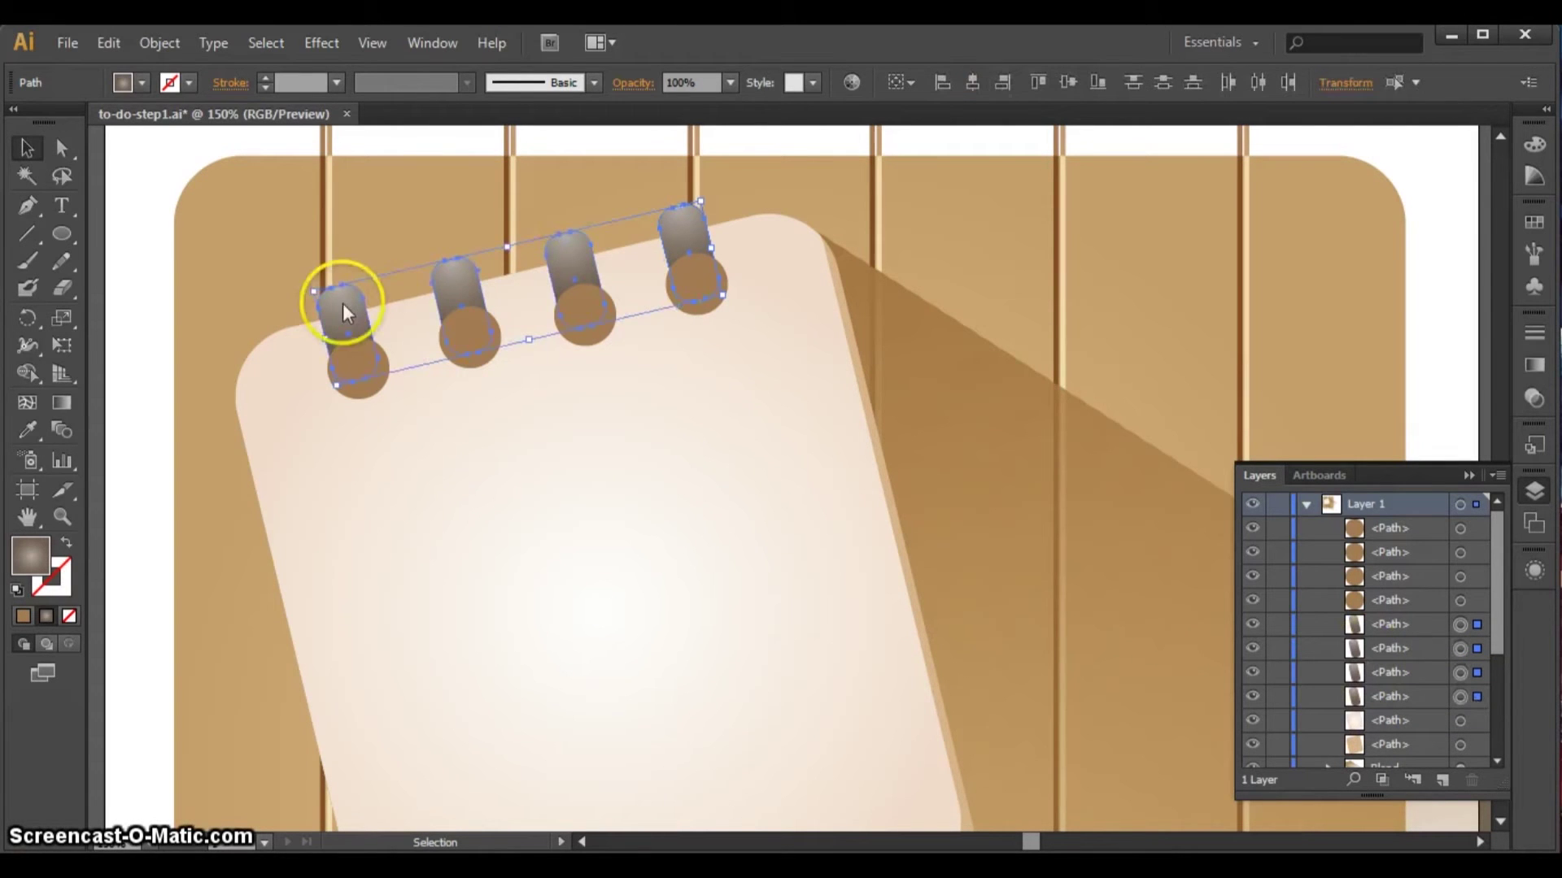
click(167, 41)
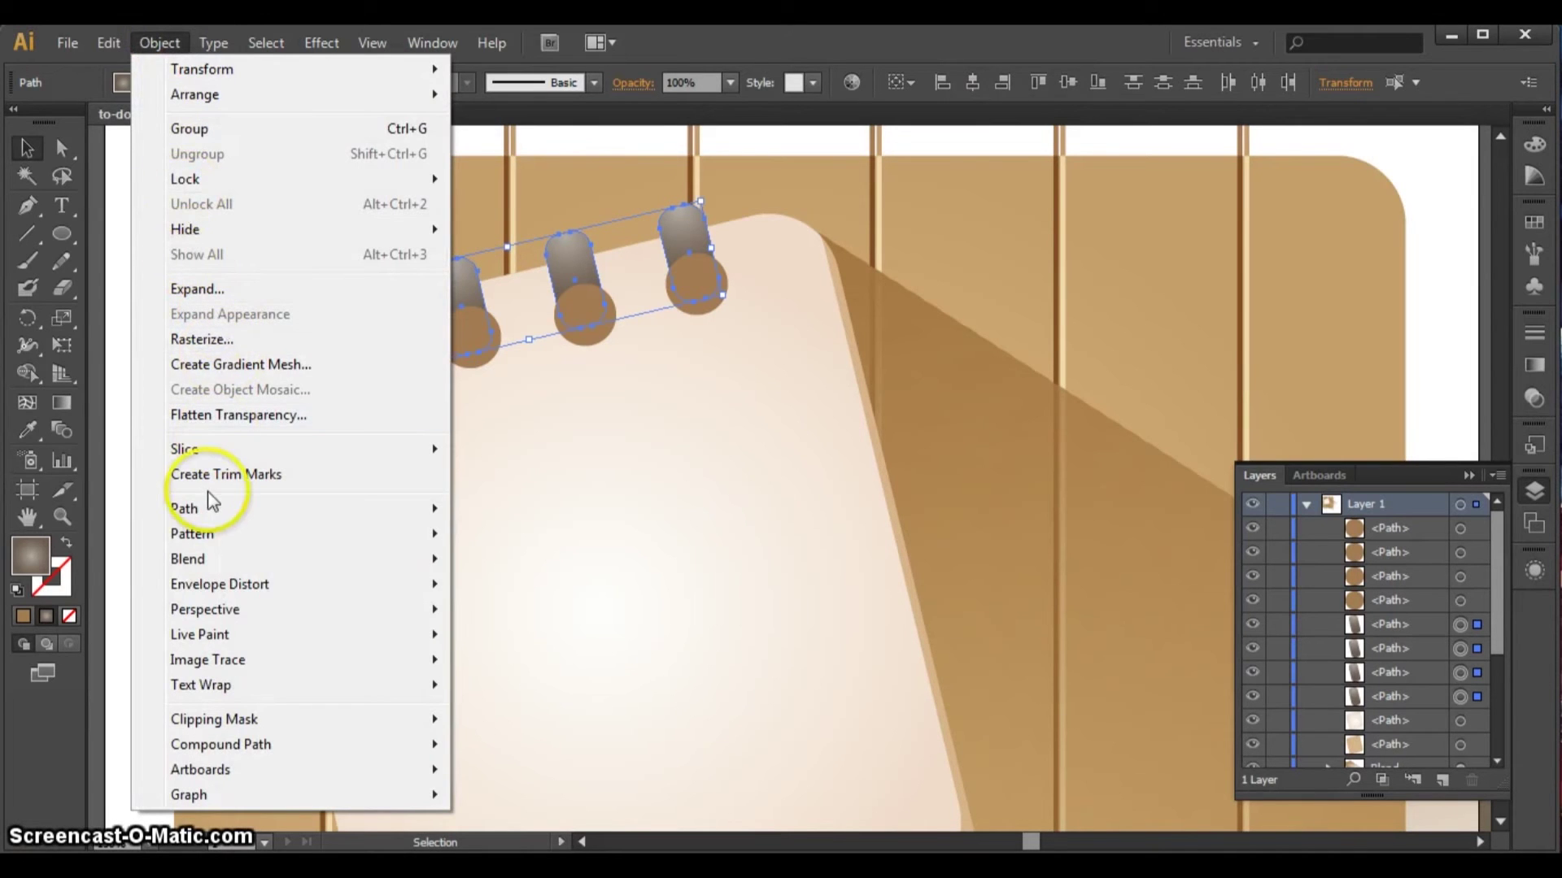
click(192, 131)
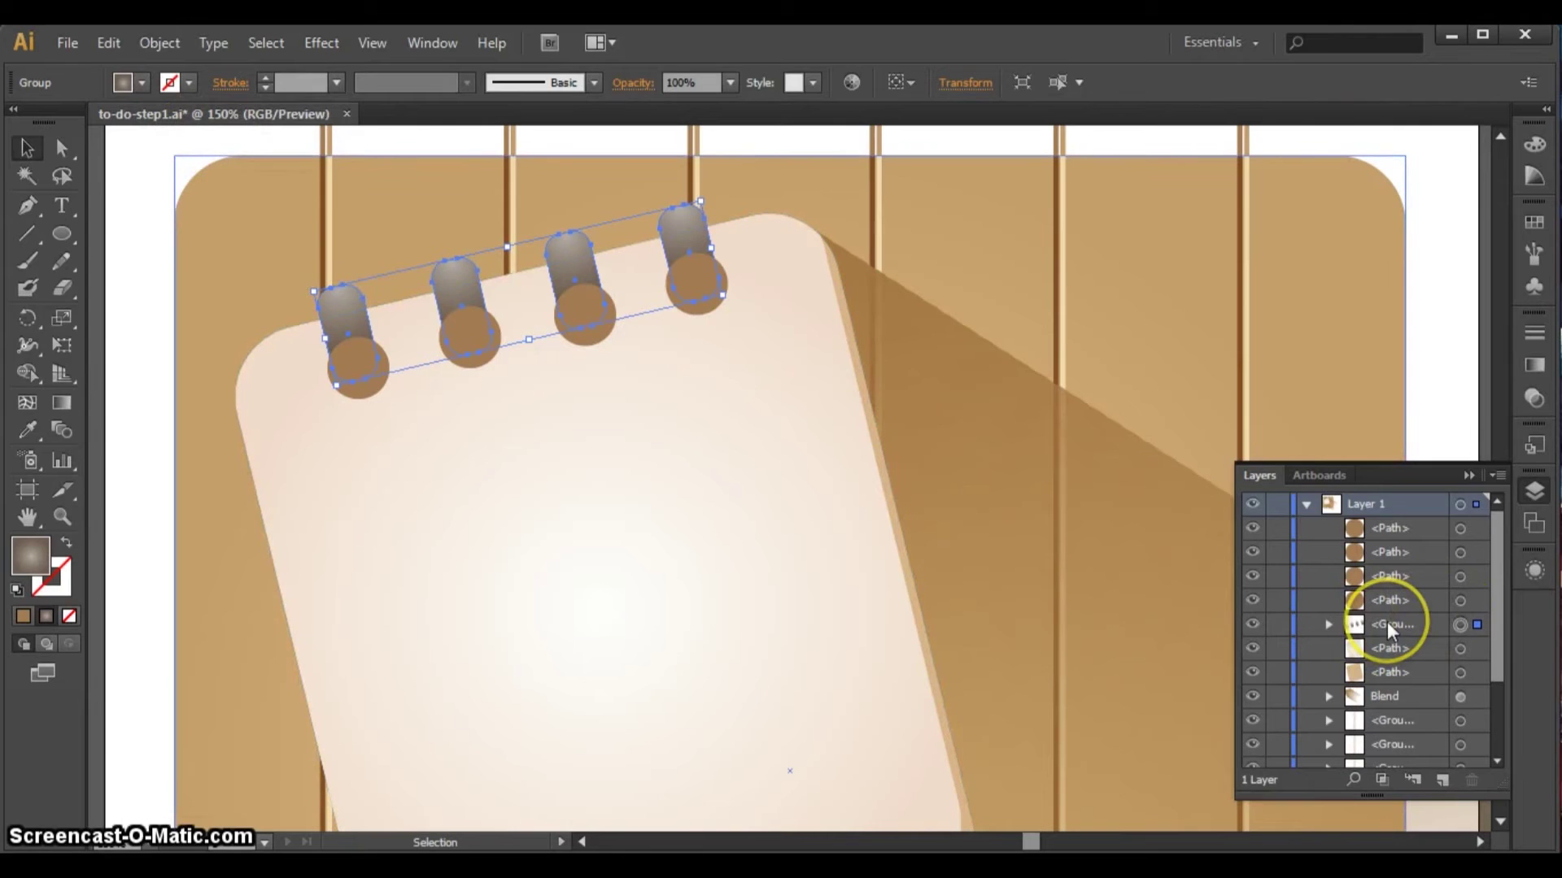
drag(1387, 622, 1391, 528)
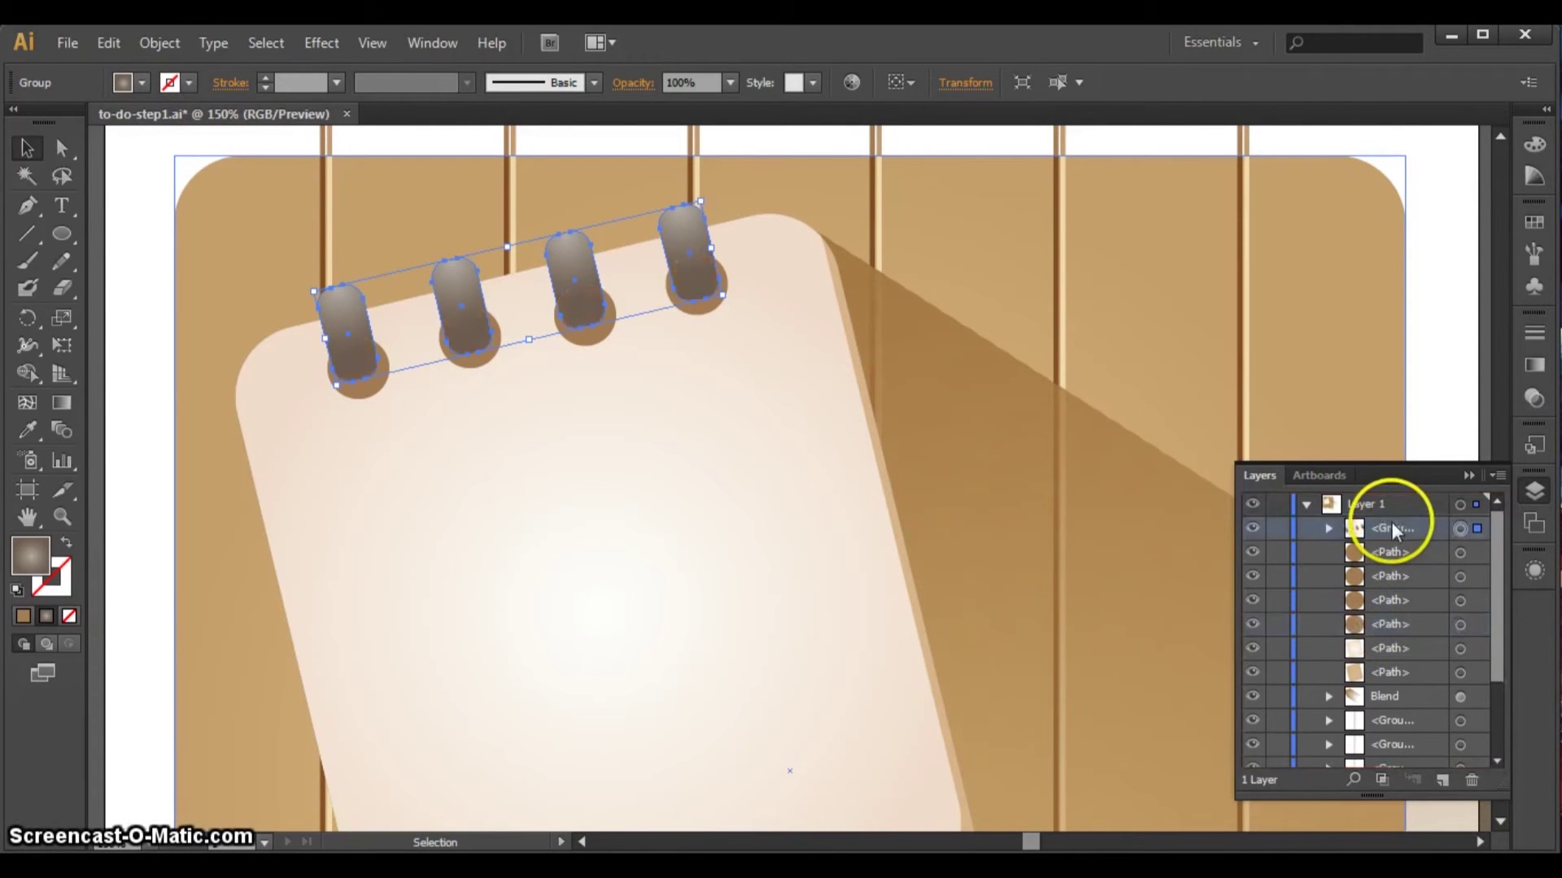
click(558, 462)
- Nudge the third and first brown circles slightly up and left to fit around their ring ends
click(589, 334)
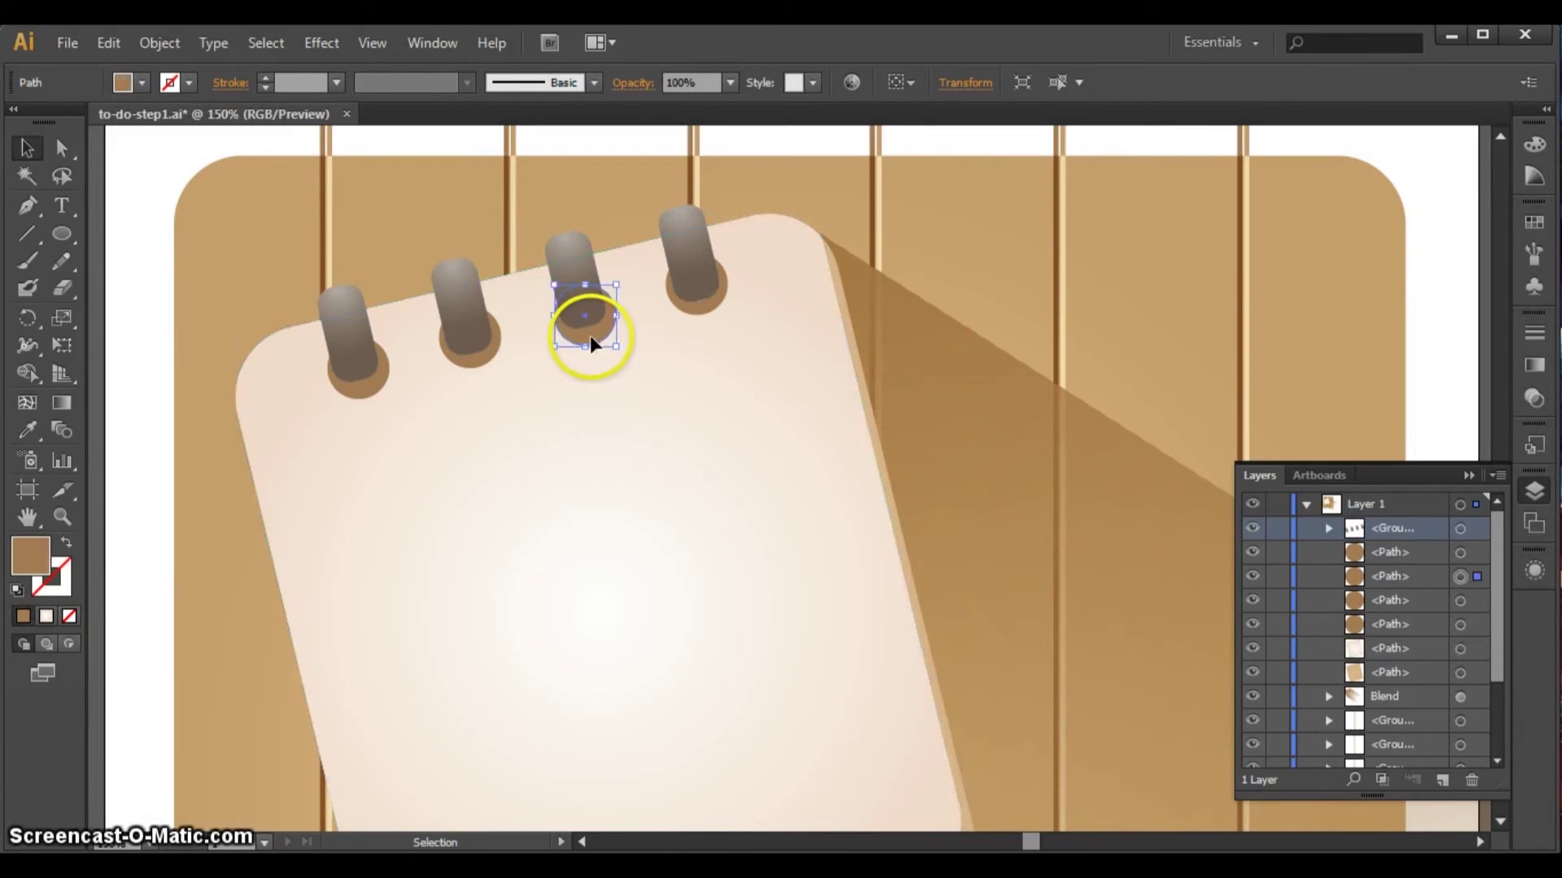
click(363, 392)
click(460, 488)
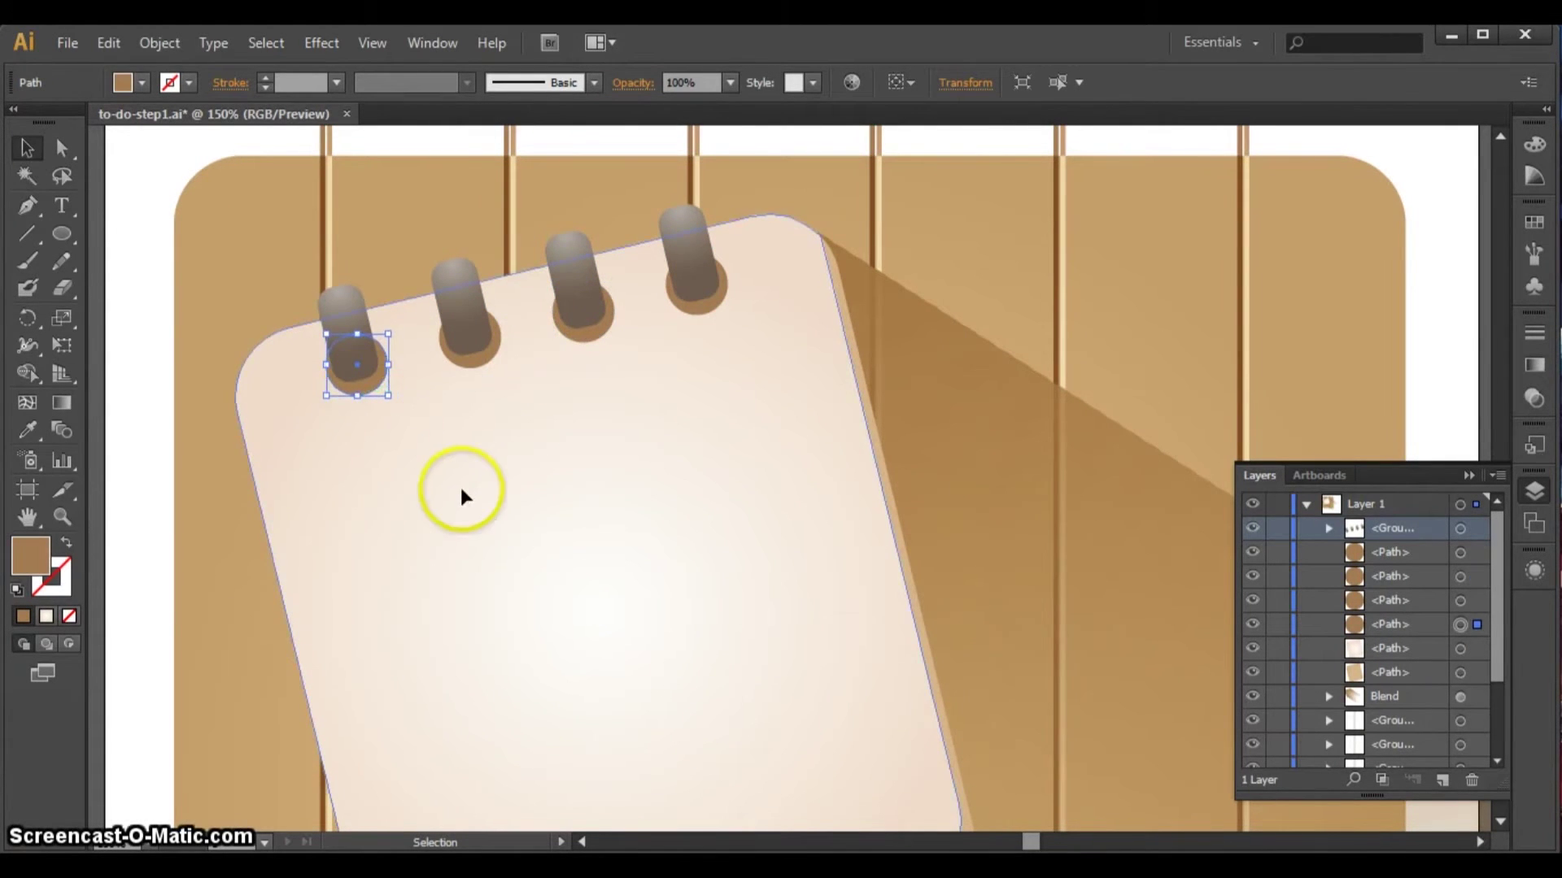
- Copy the cream note shape and paste the copy in place
key(ctrl+minus)
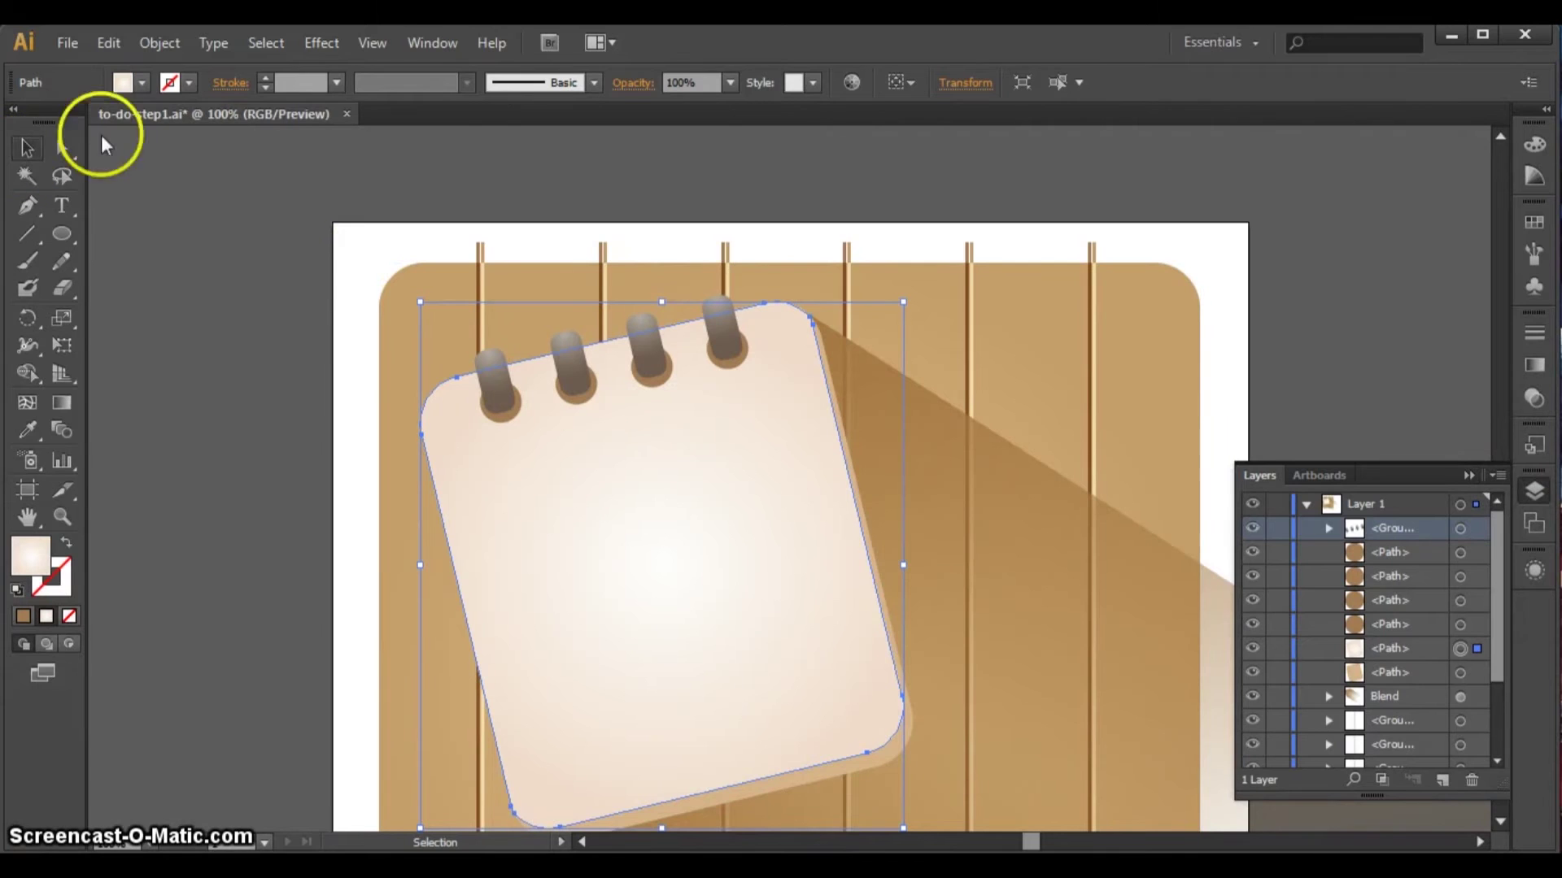
click(1497, 818)
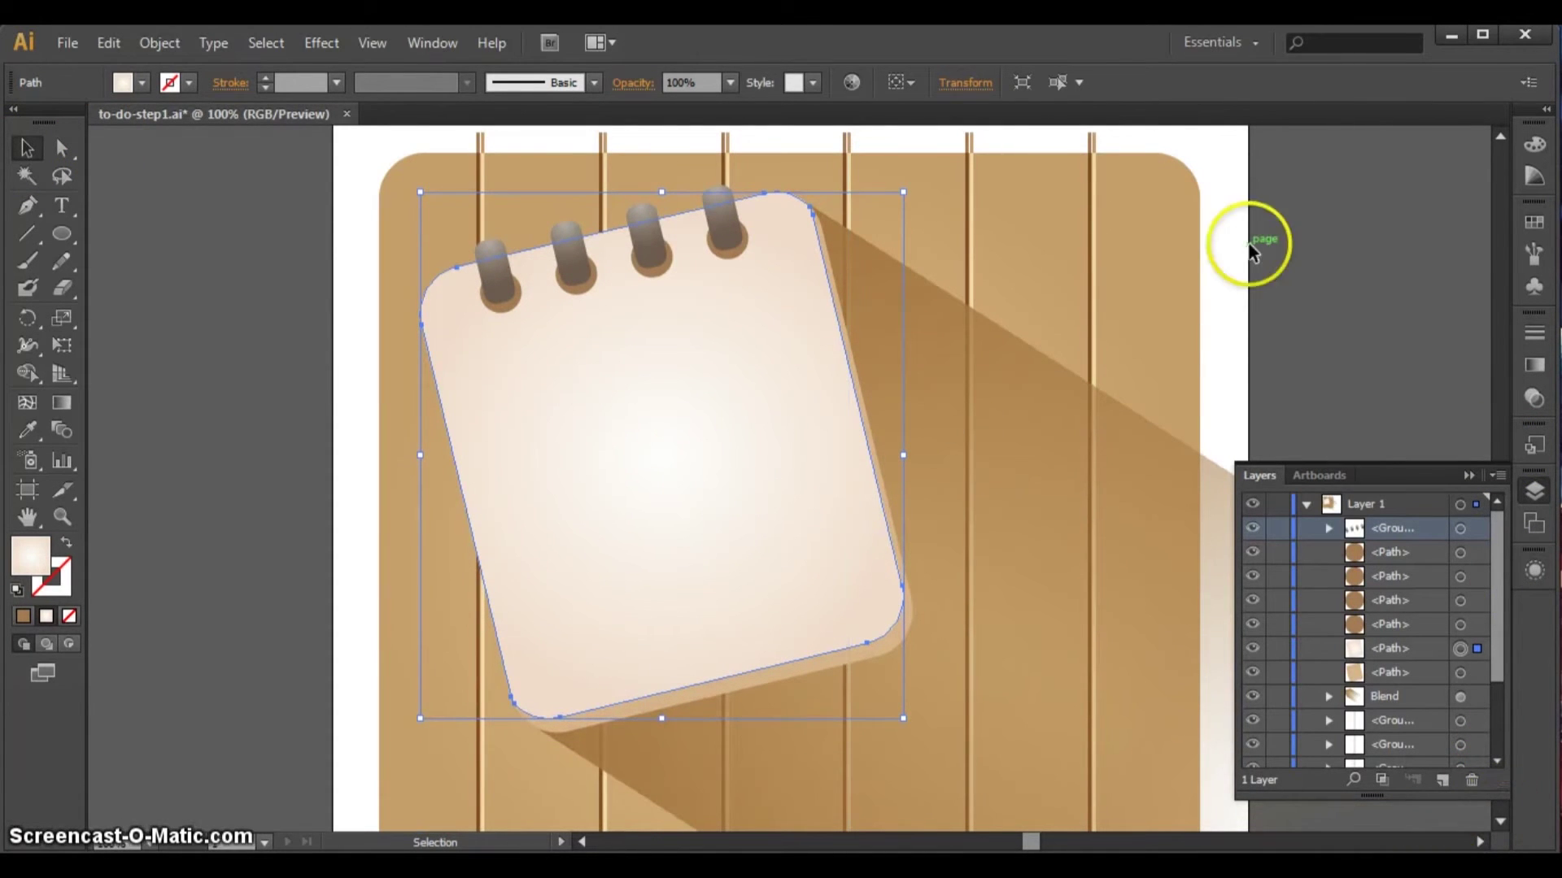
click(1439, 265)
click(720, 431)
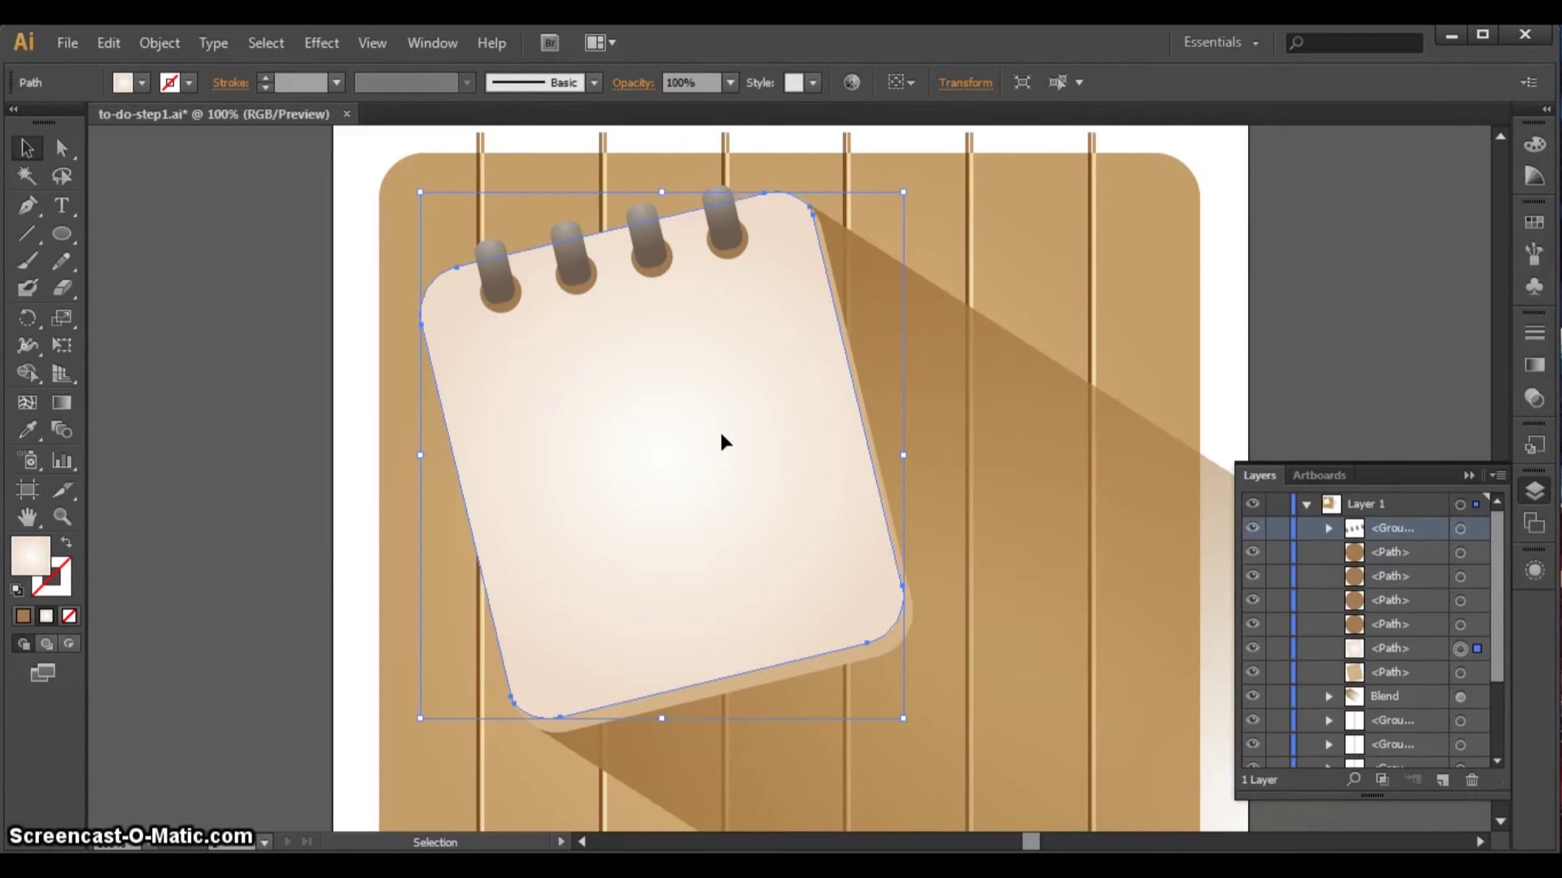
click(160, 43)
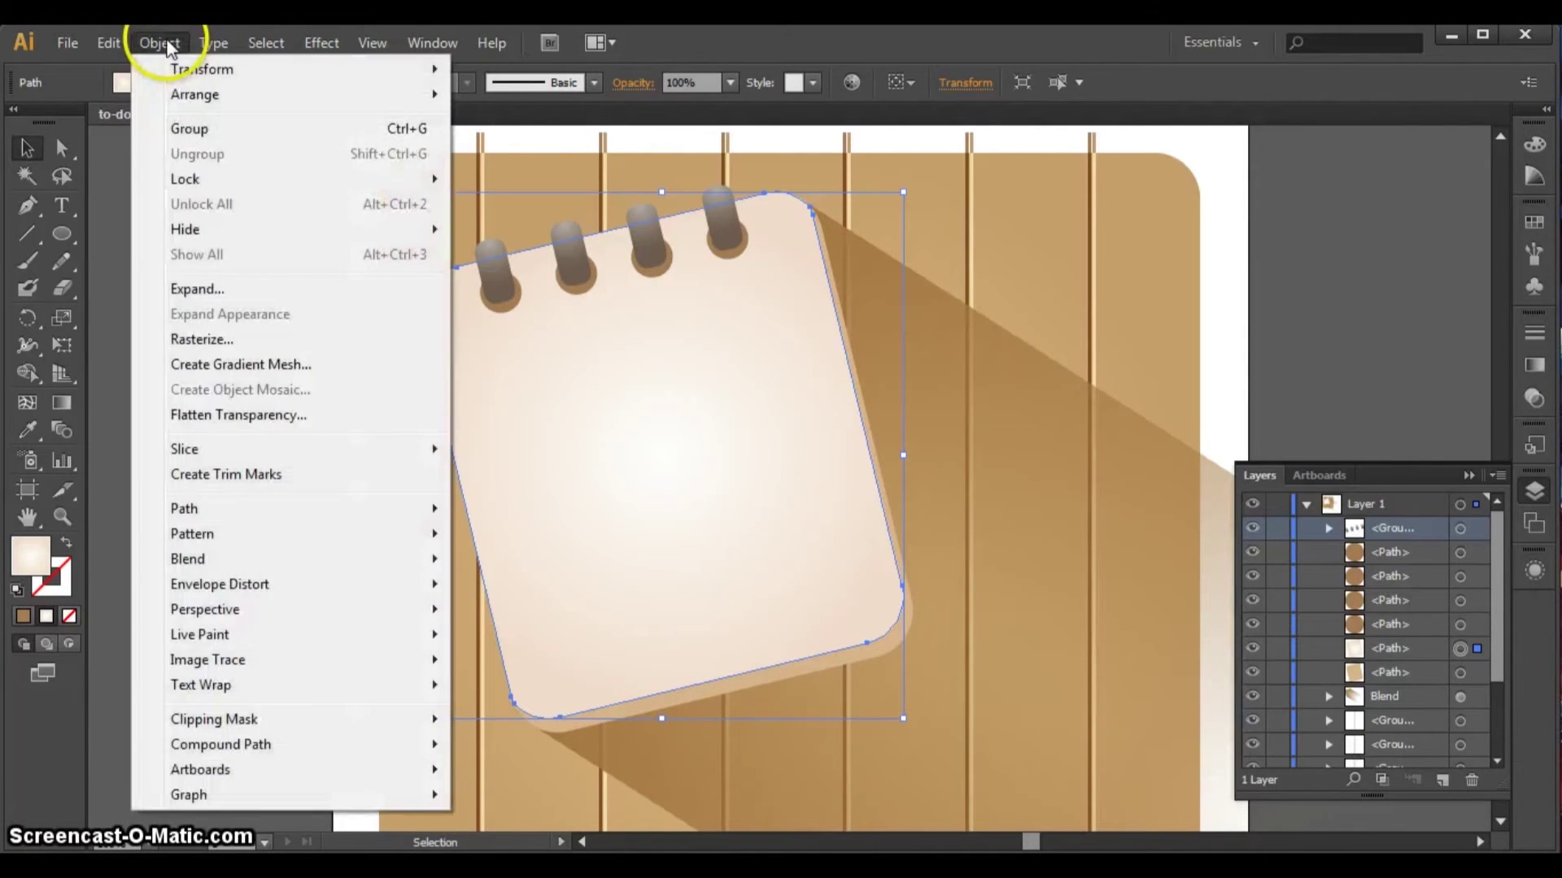
click(155, 153)
click(108, 43)
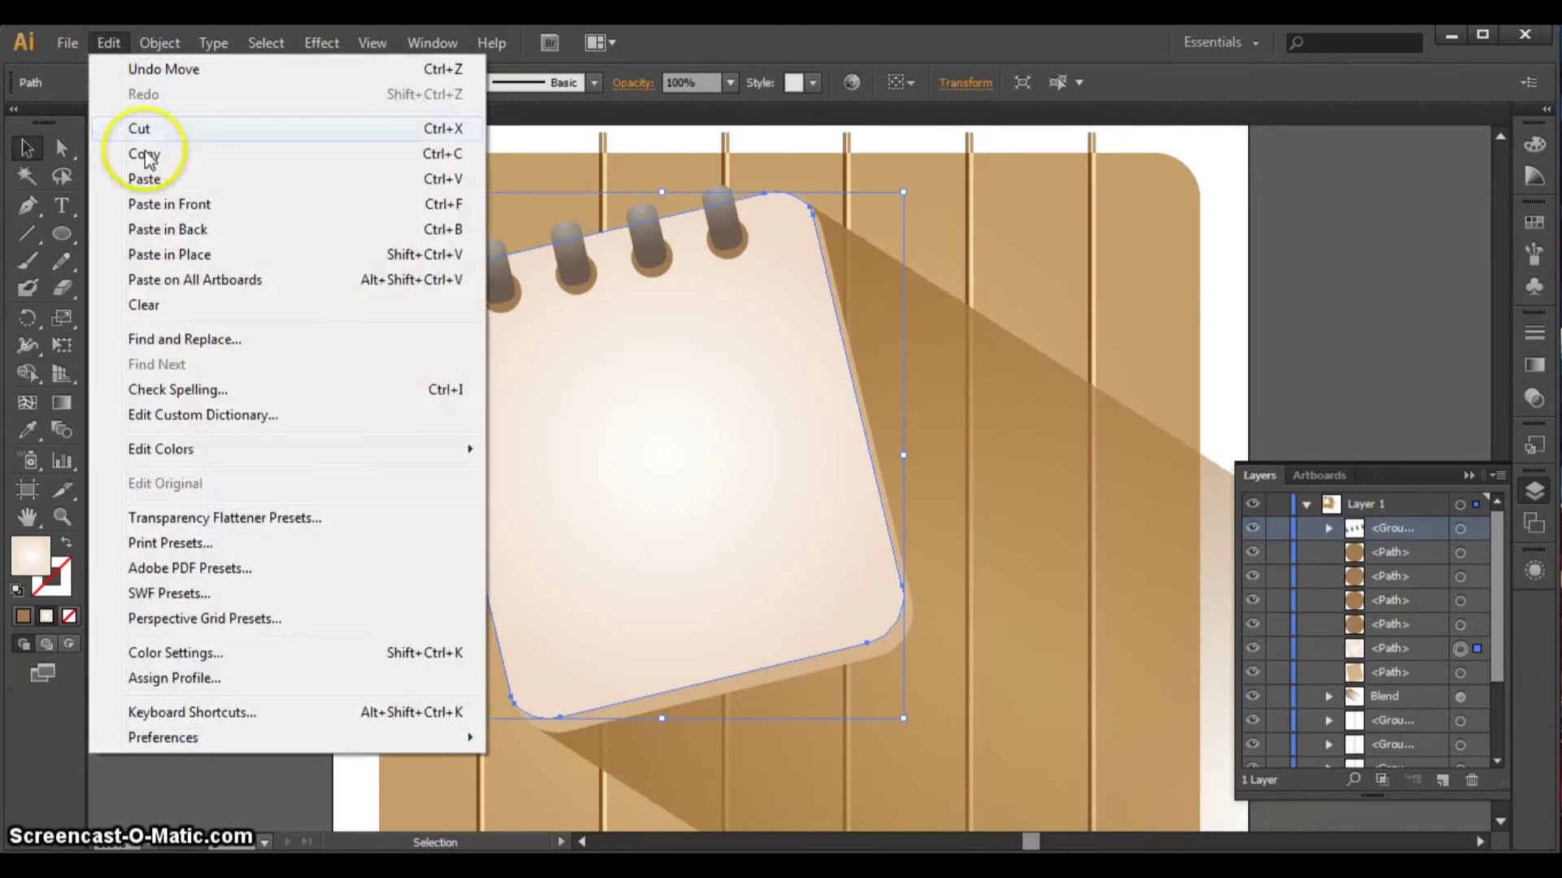
click(163, 255)
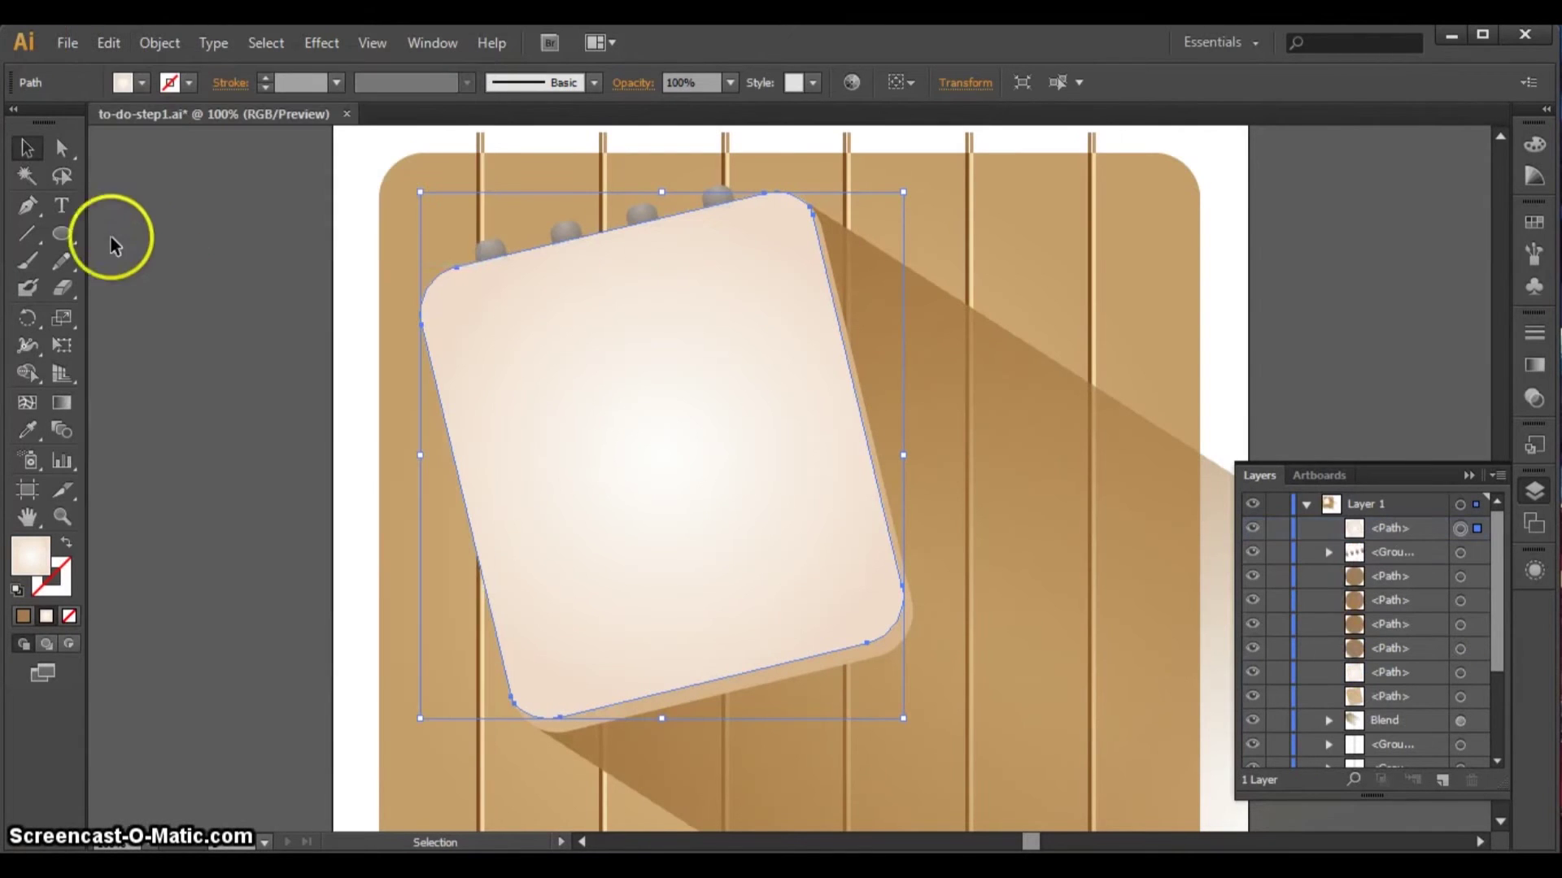
- Draw a closed triangle with the Pen tool over the note's lower-right corner, with anchors at about X 493, Y 332 px and X 537, Y 482 px
click(26, 208)
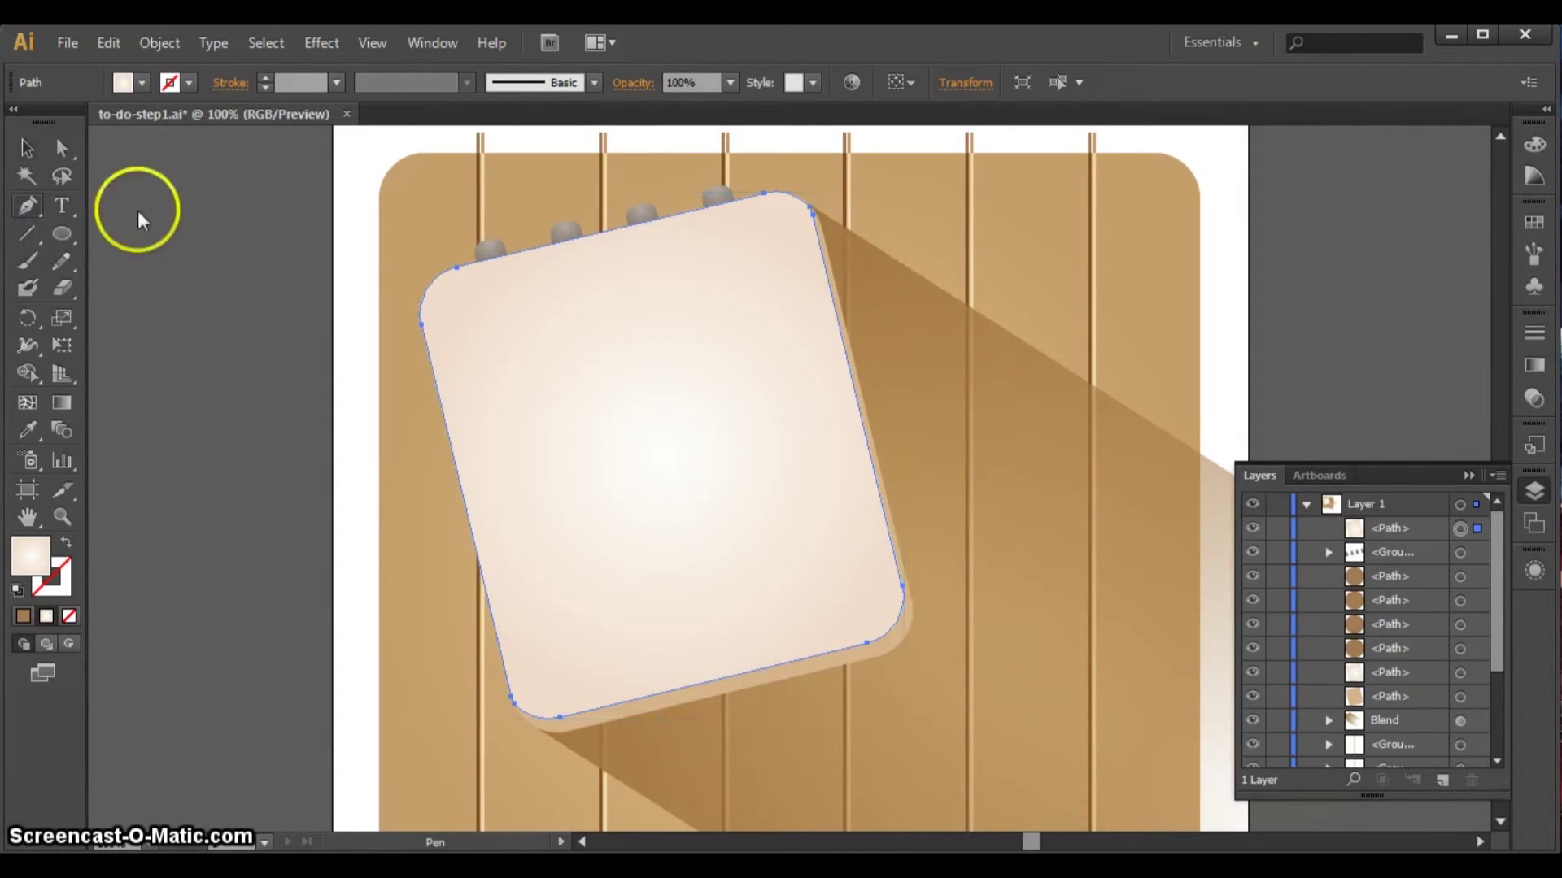
click(895, 491)
click(835, 696)
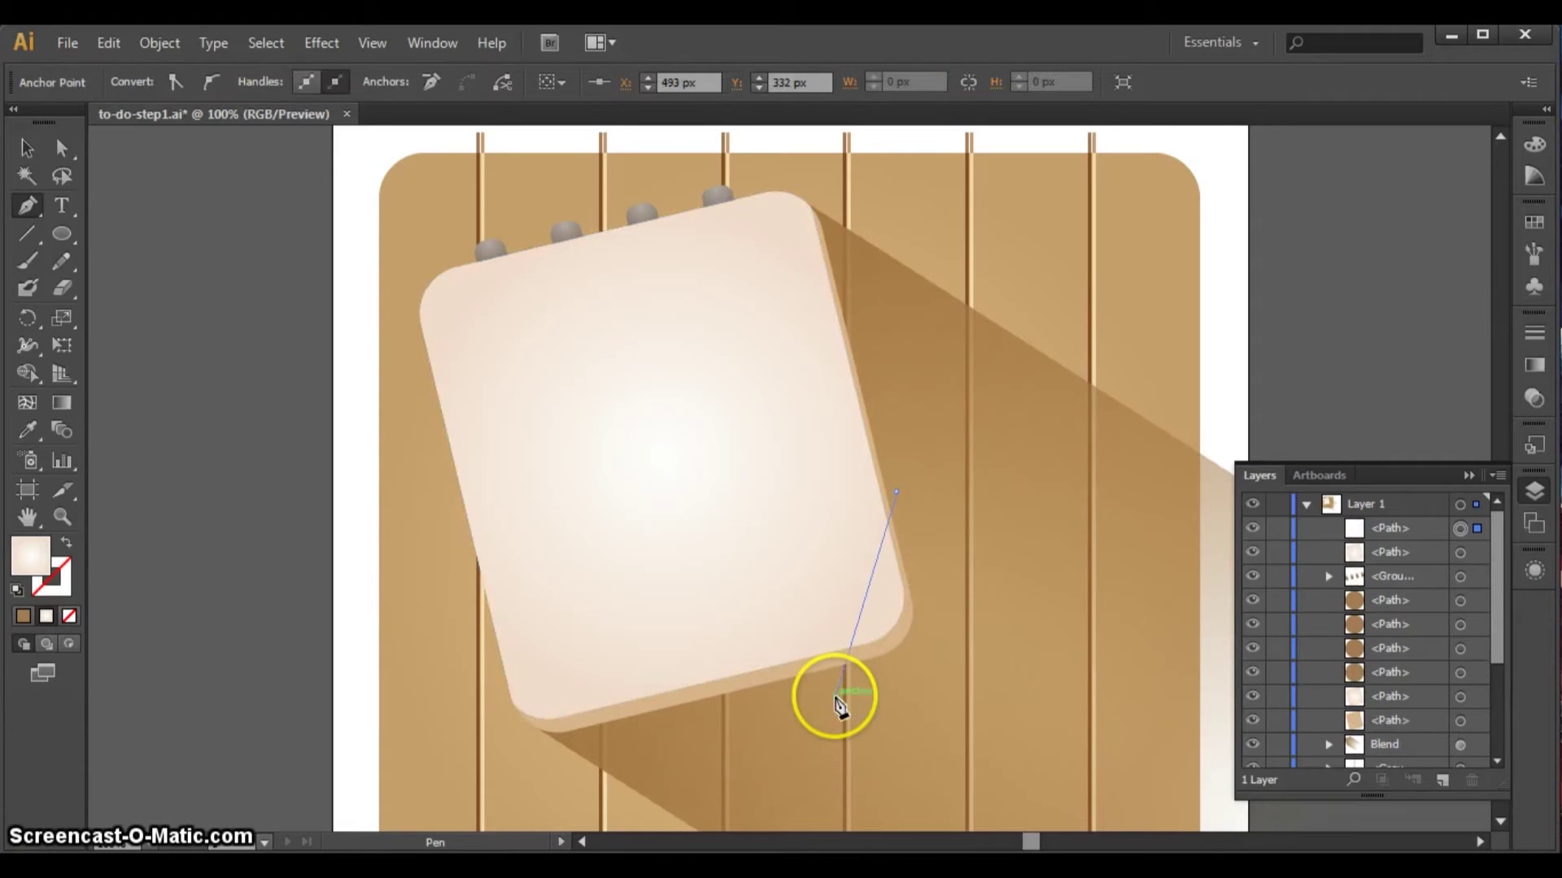
click(946, 664)
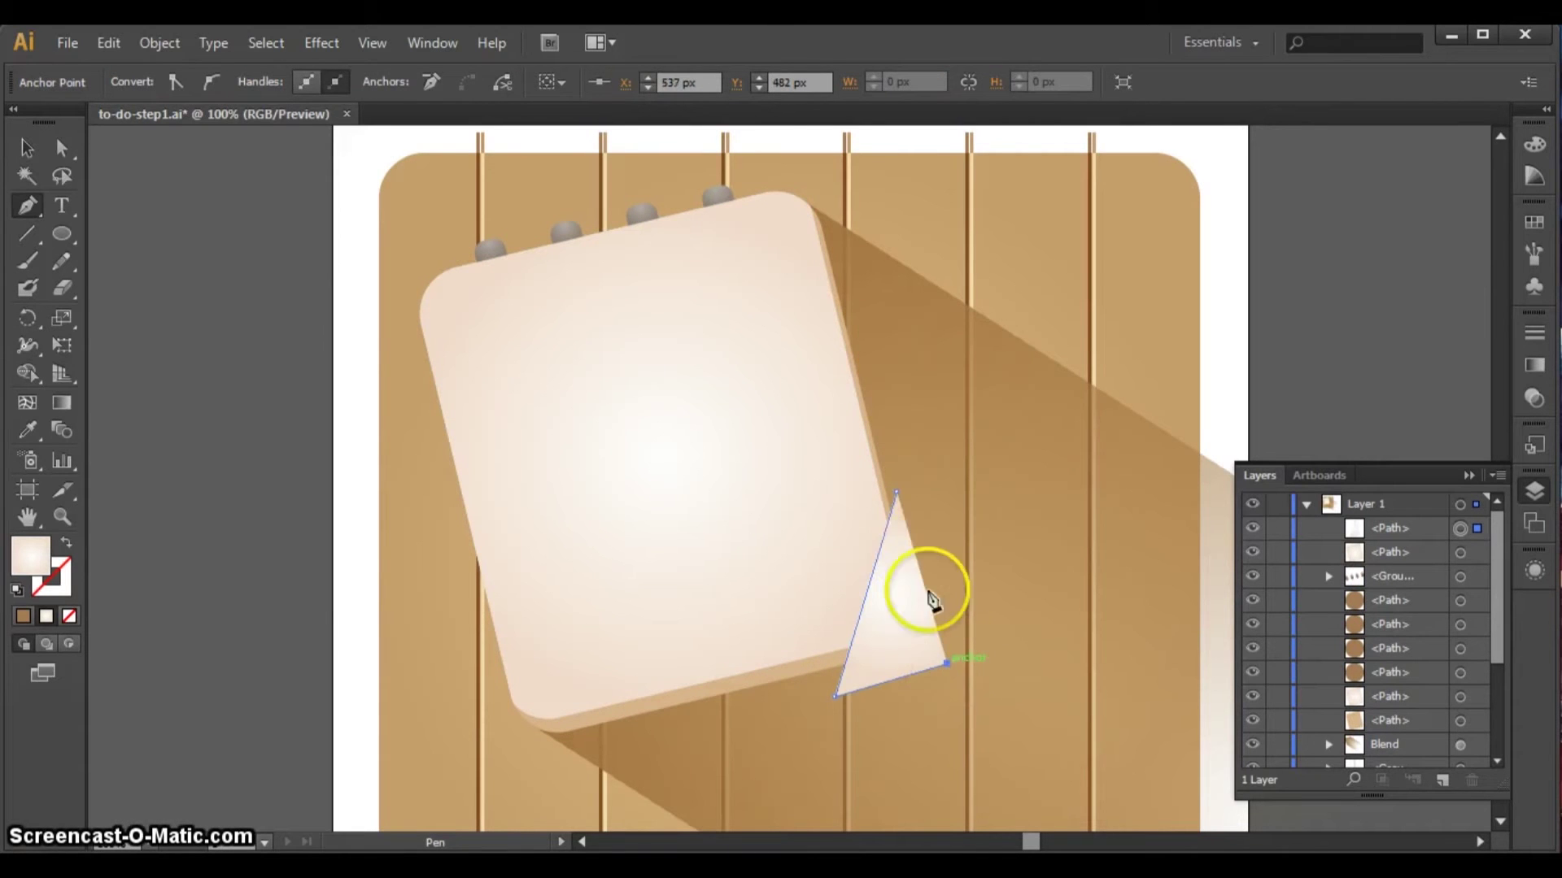
click(893, 493)
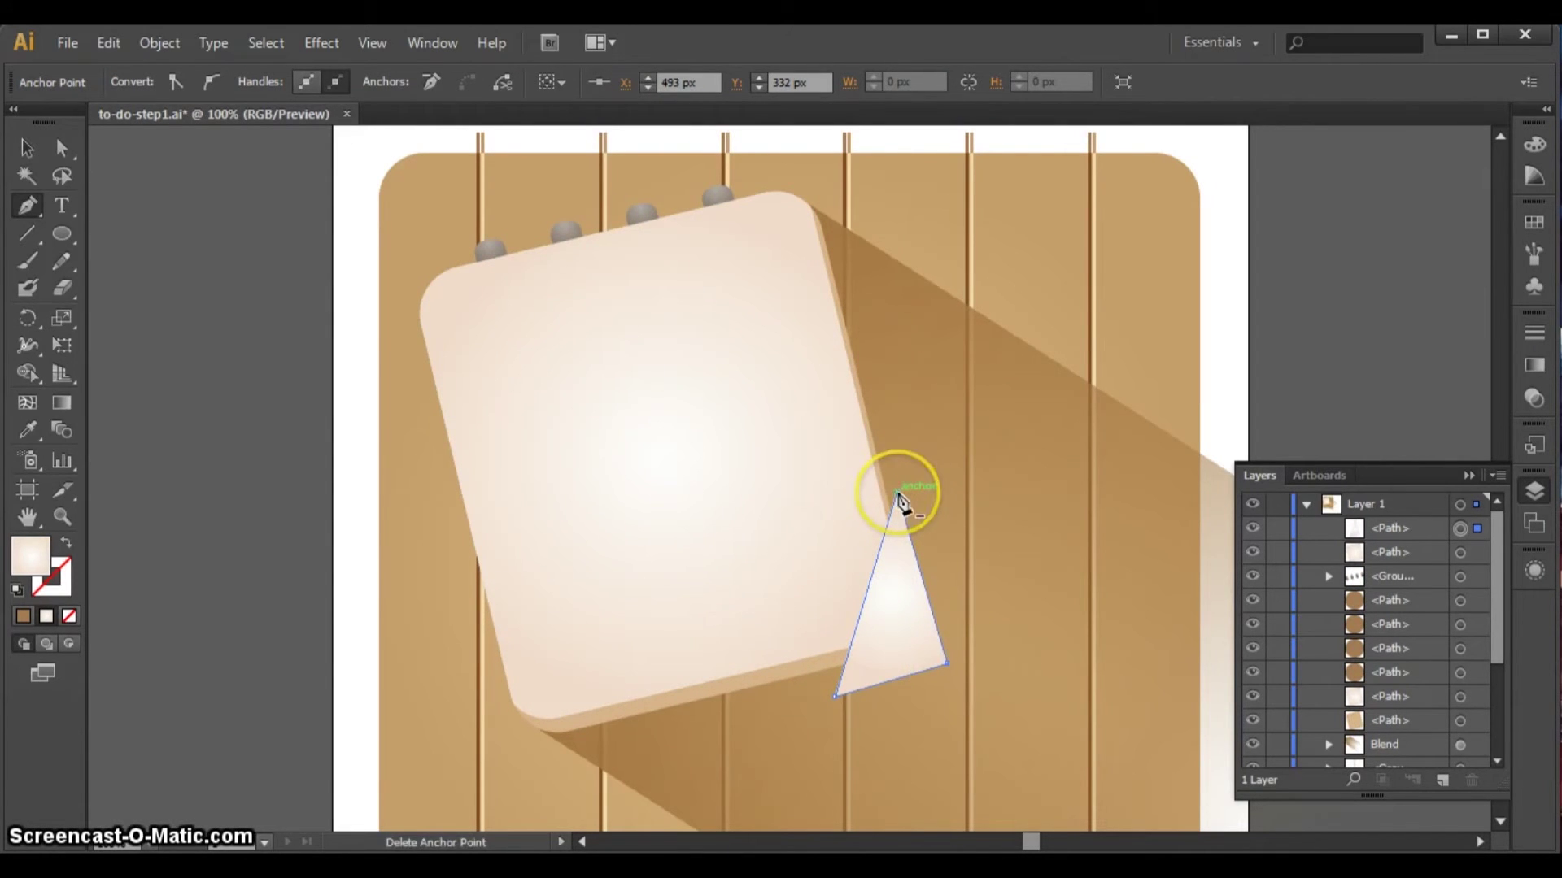
key(ctrl+z)
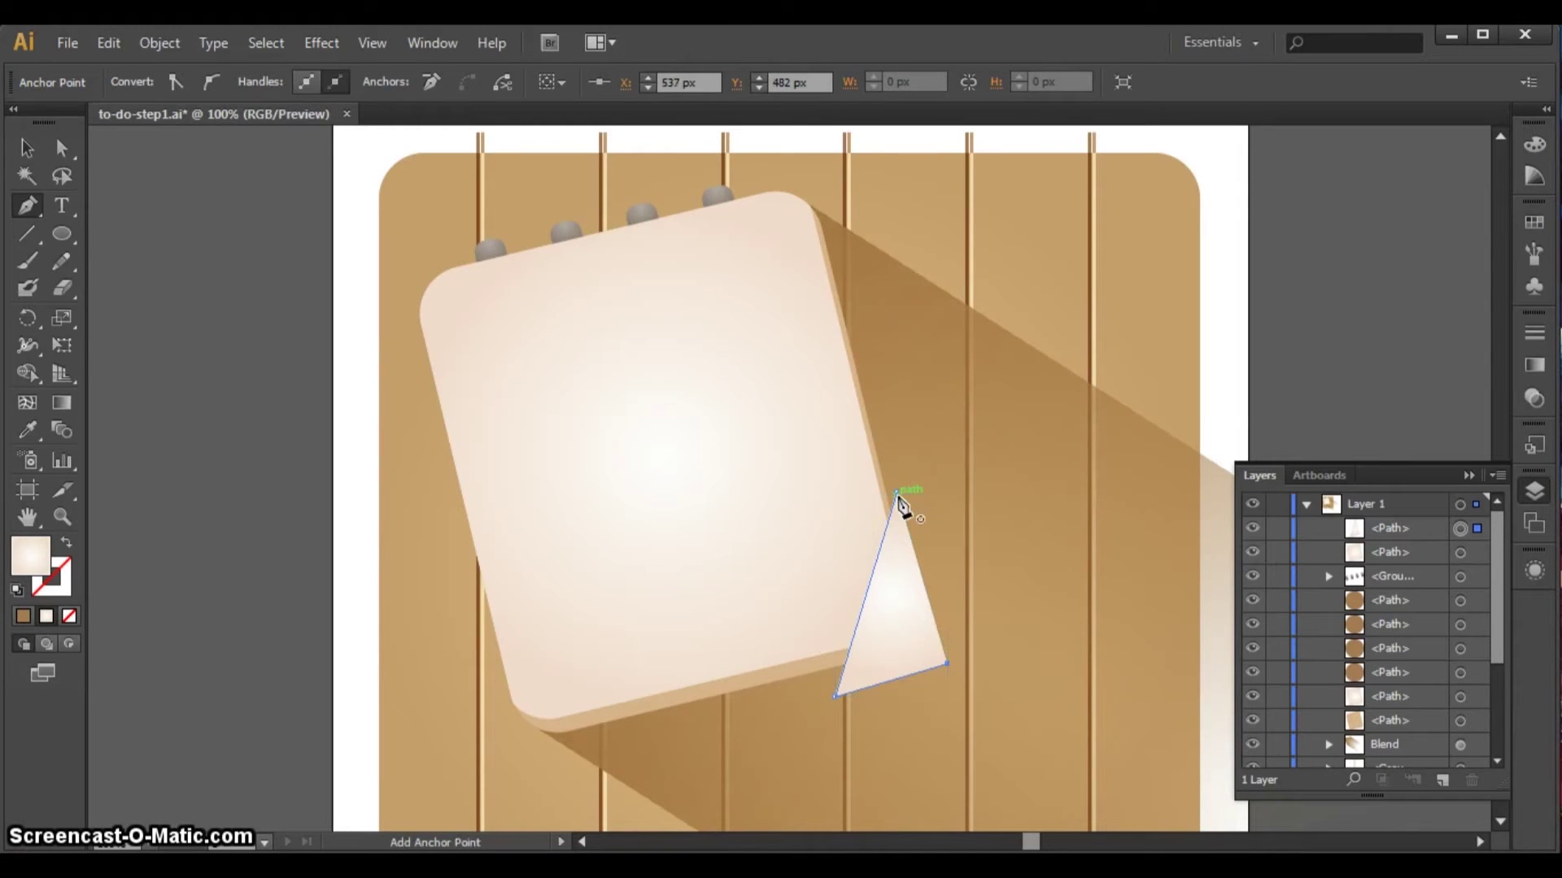
click(906, 498)
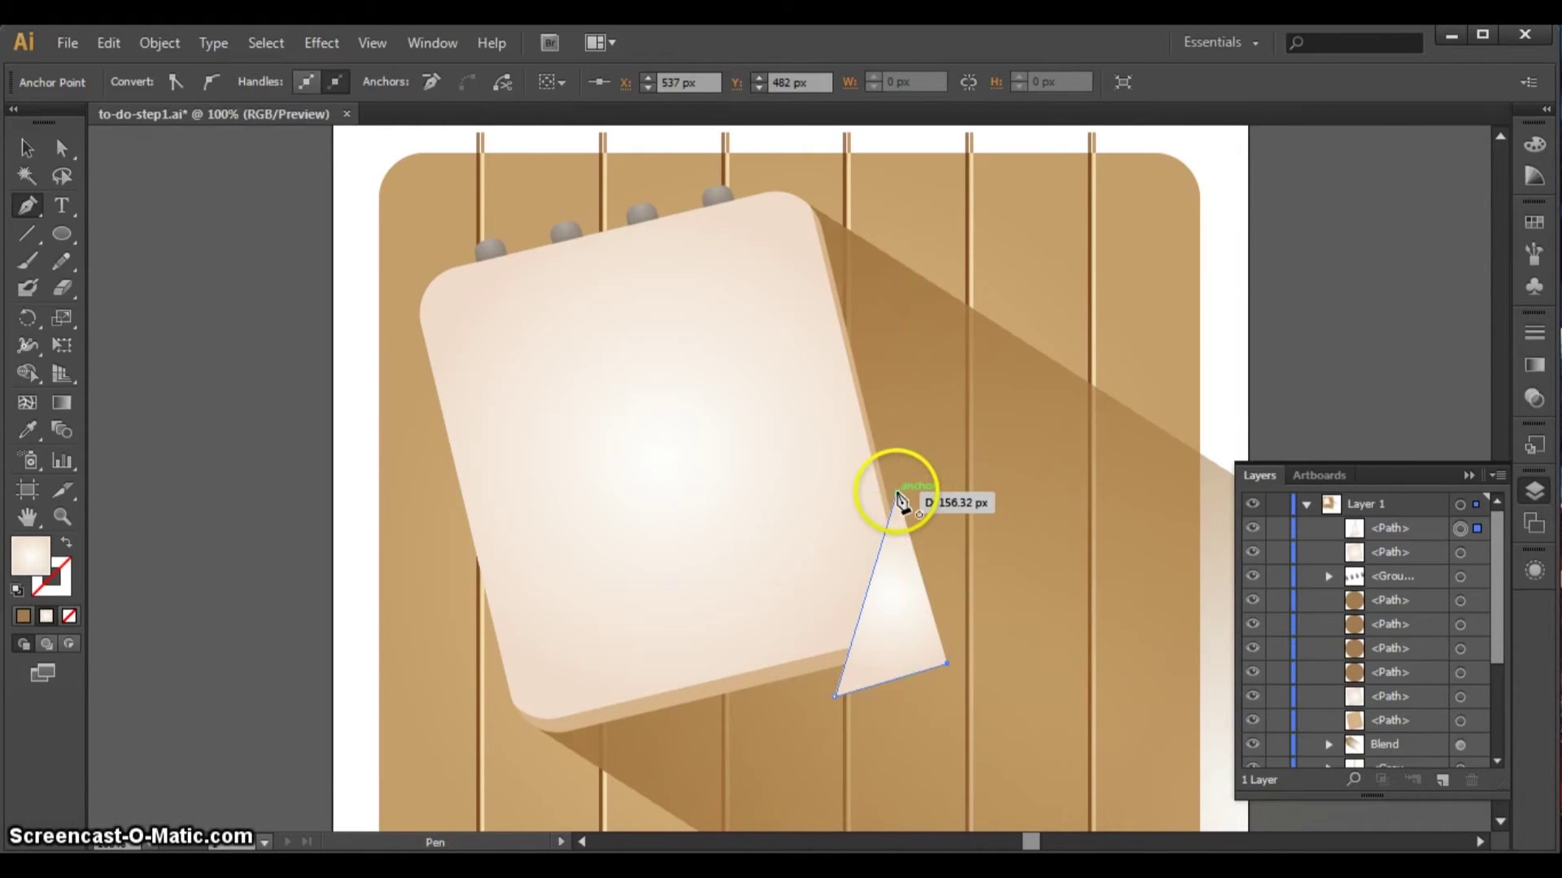
click(898, 498)
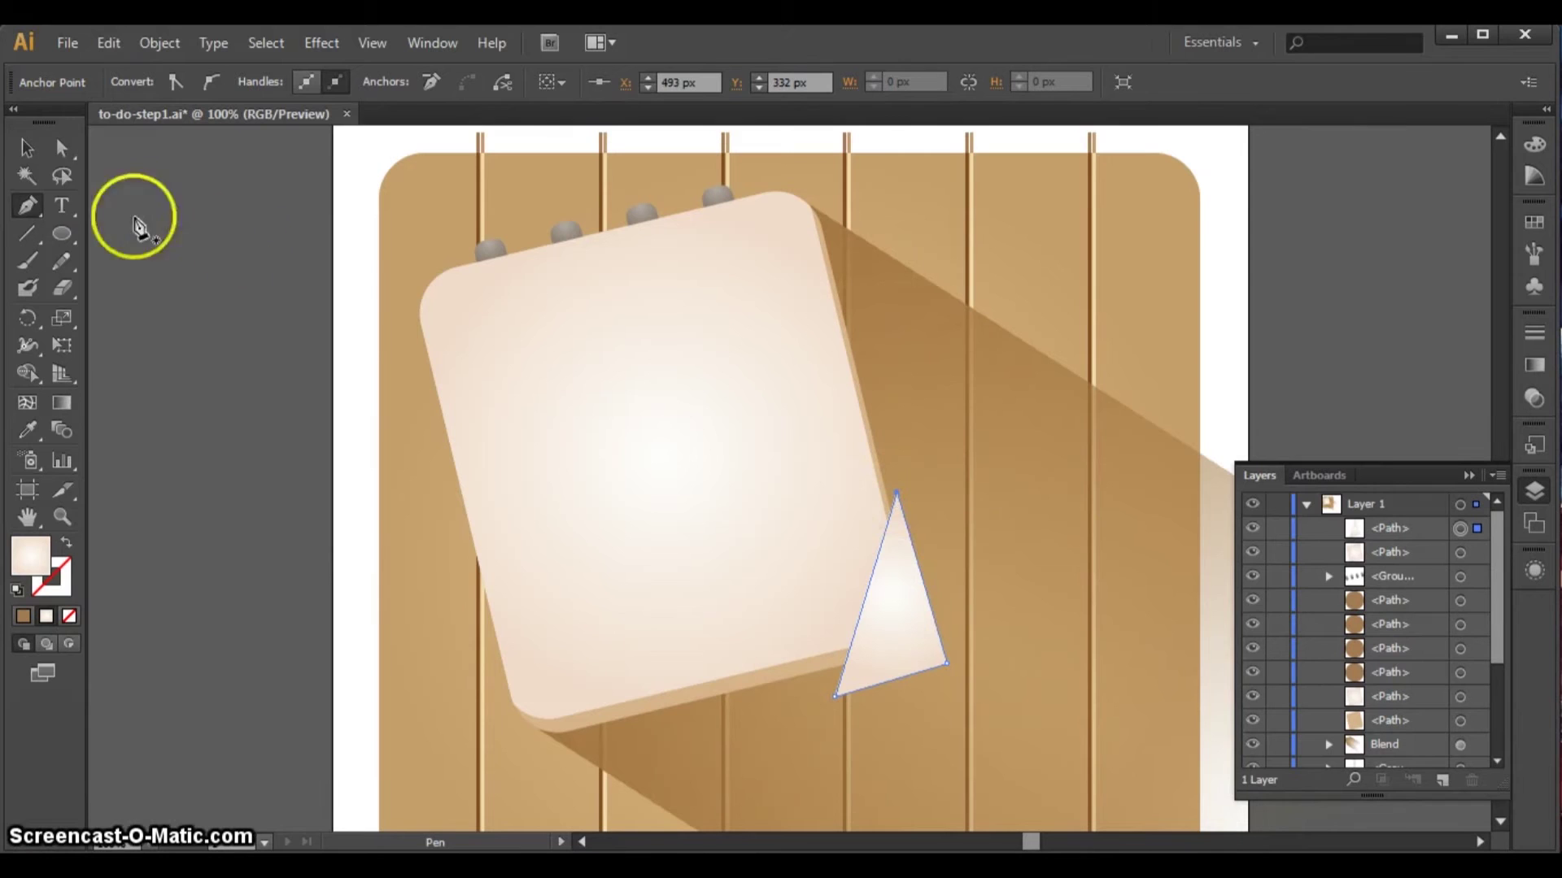
- Remove the part of the triangle outside the pasted note copy with the Shape Builder, leaving only the corner piece
click(31, 149)
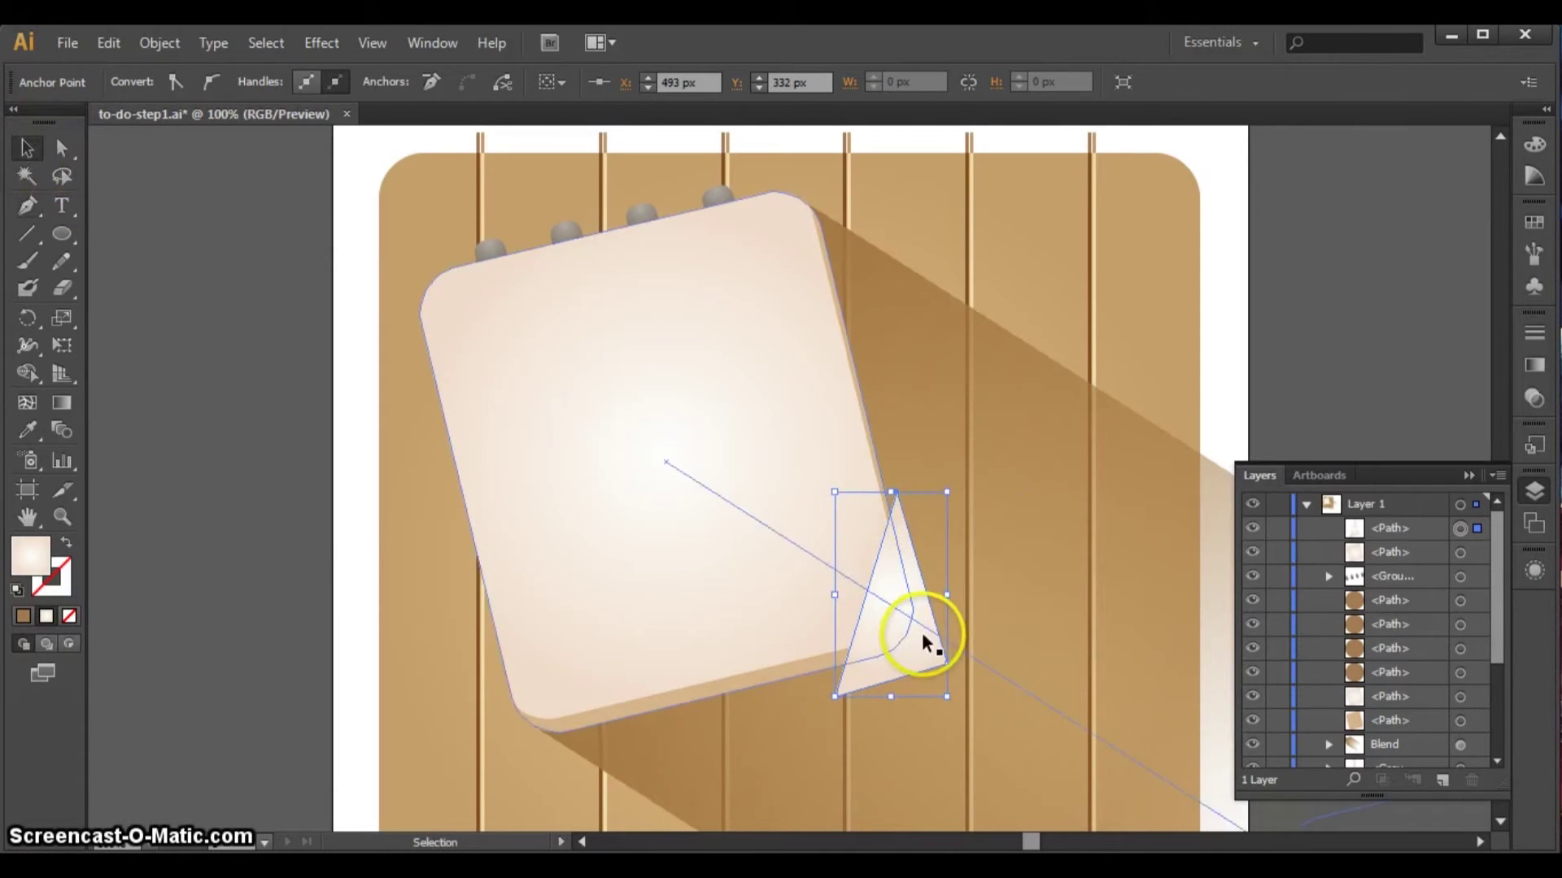
shift+click(618, 465)
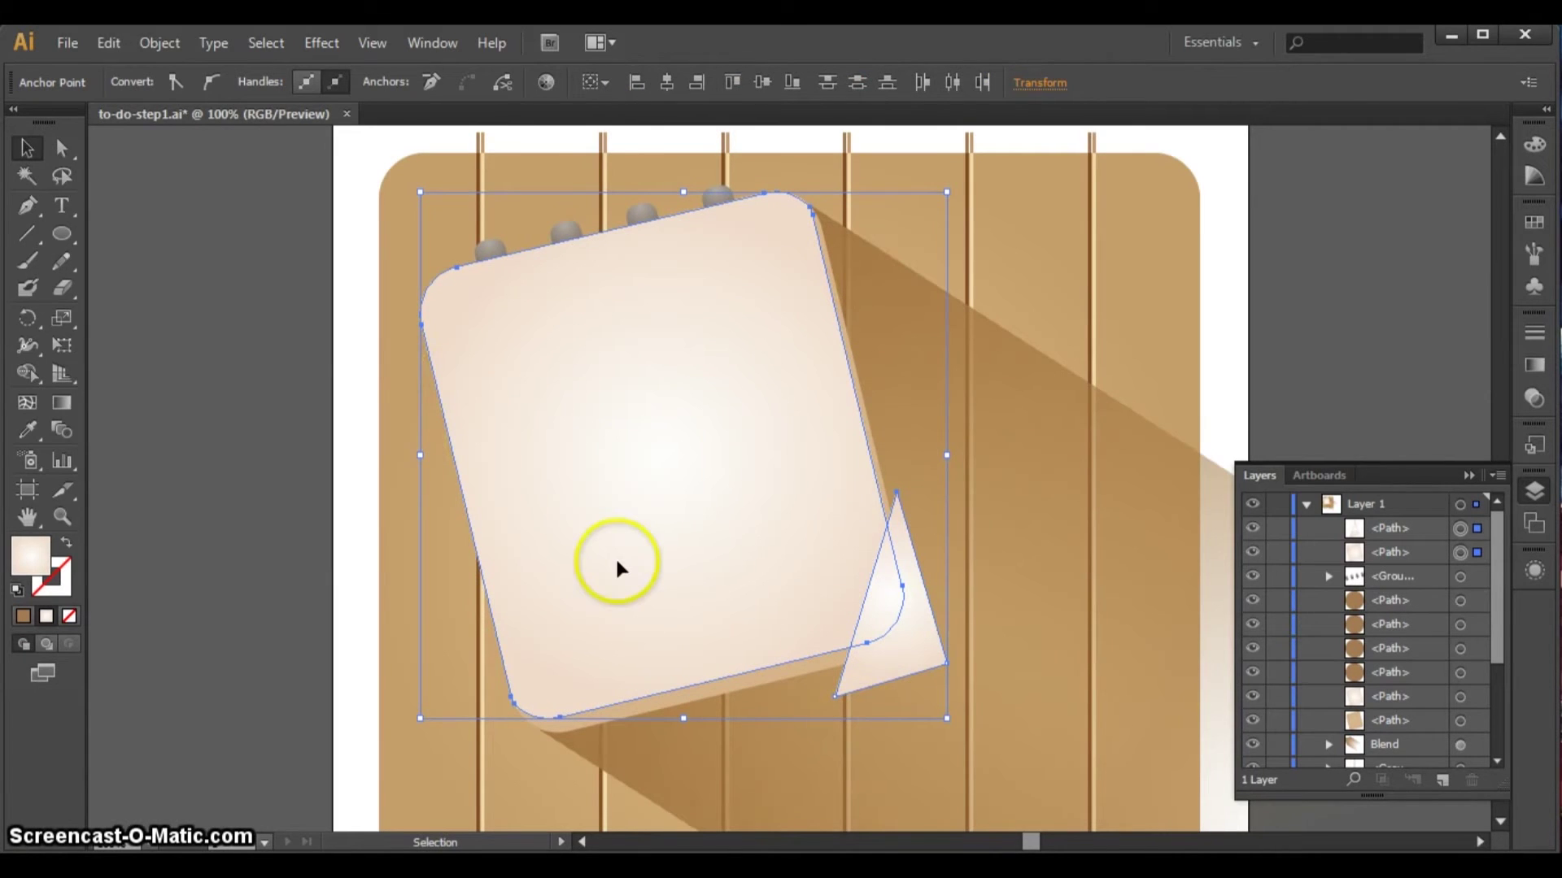
click(26, 373)
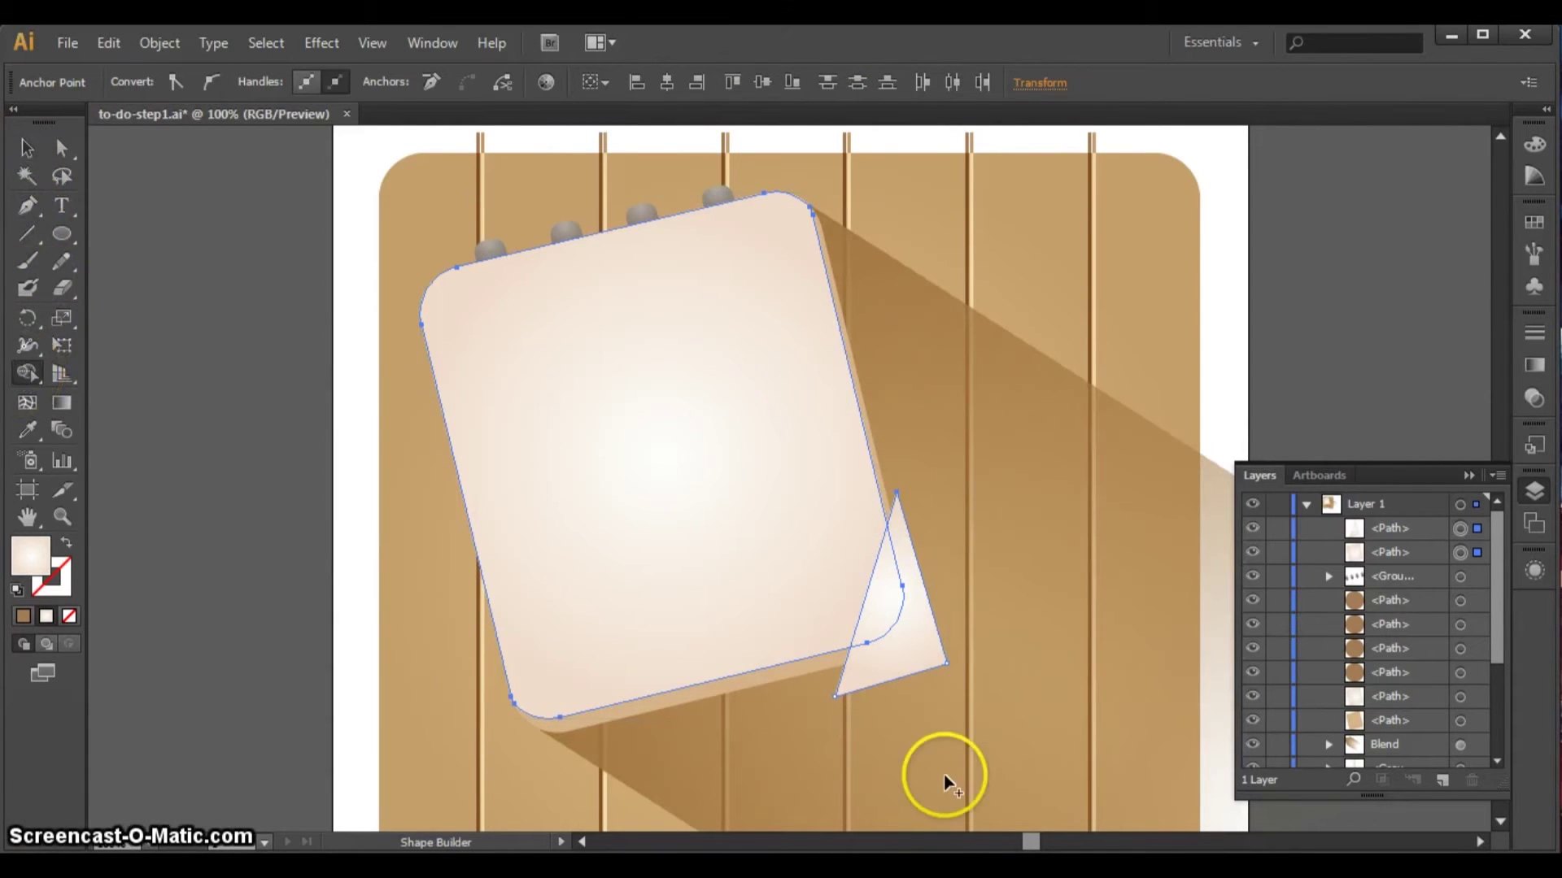
alt+click(913, 665)
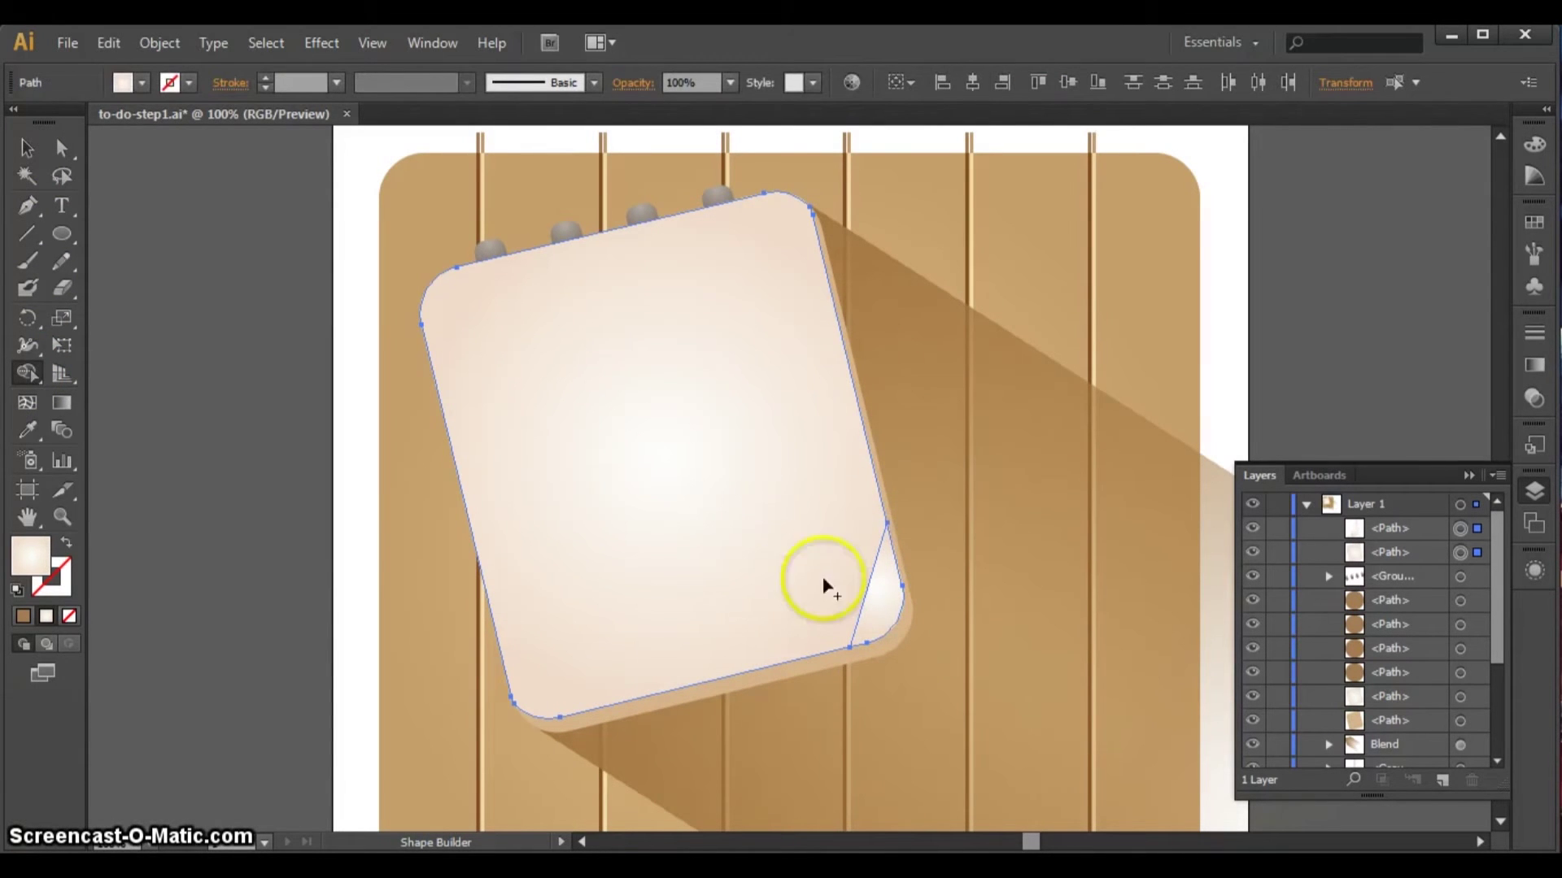
- Rotate the corner piece 180° and move it inward so its pointed ends meet the note's right and lower edges like a folded corner
click(24, 145)
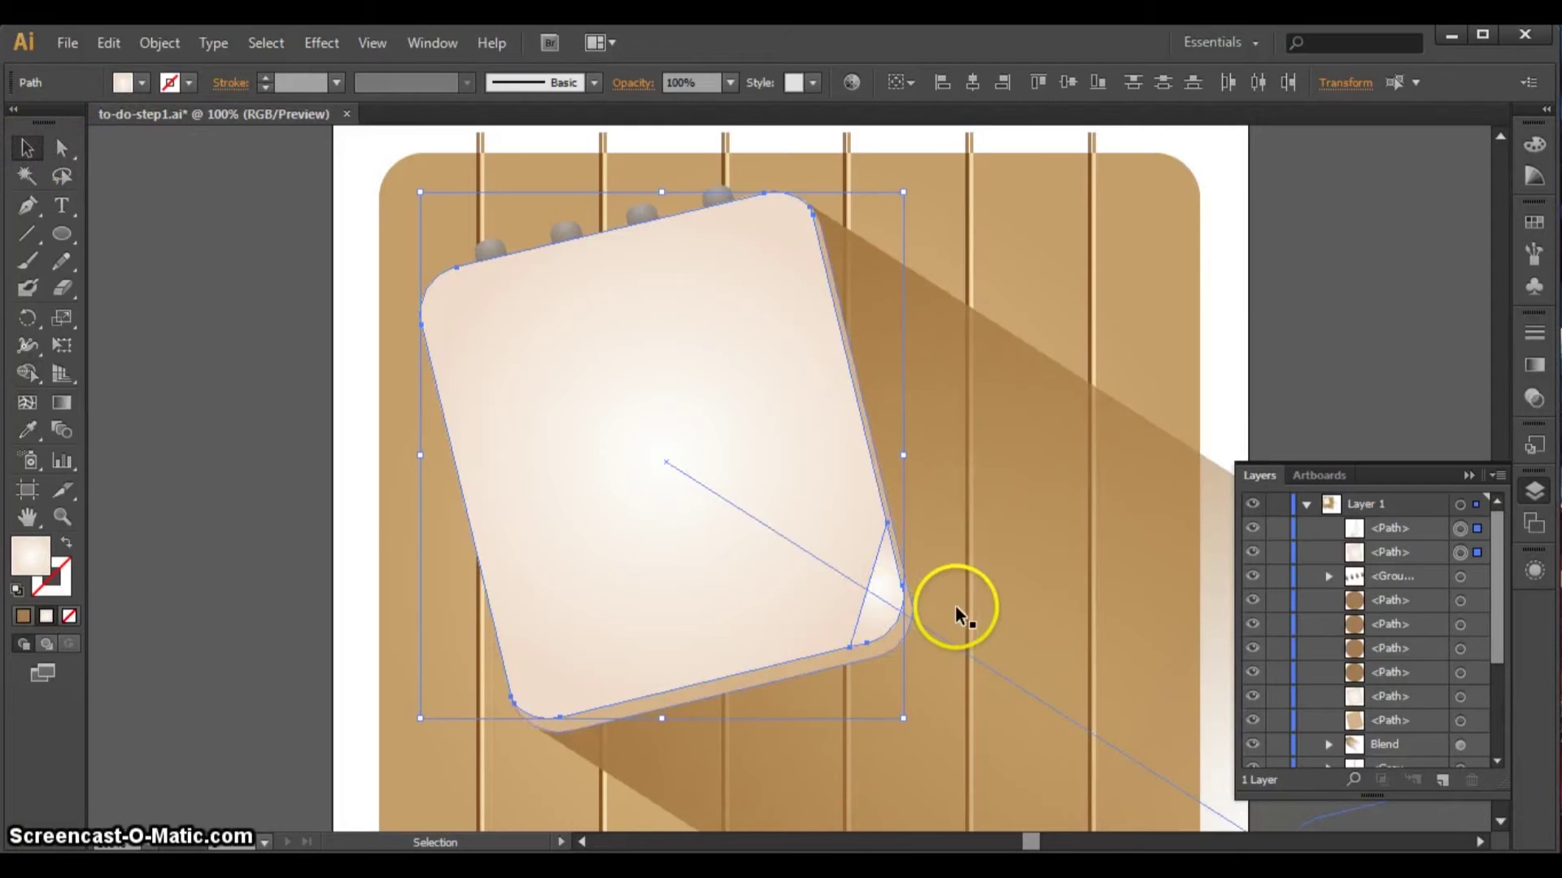
click(878, 613)
click(873, 617)
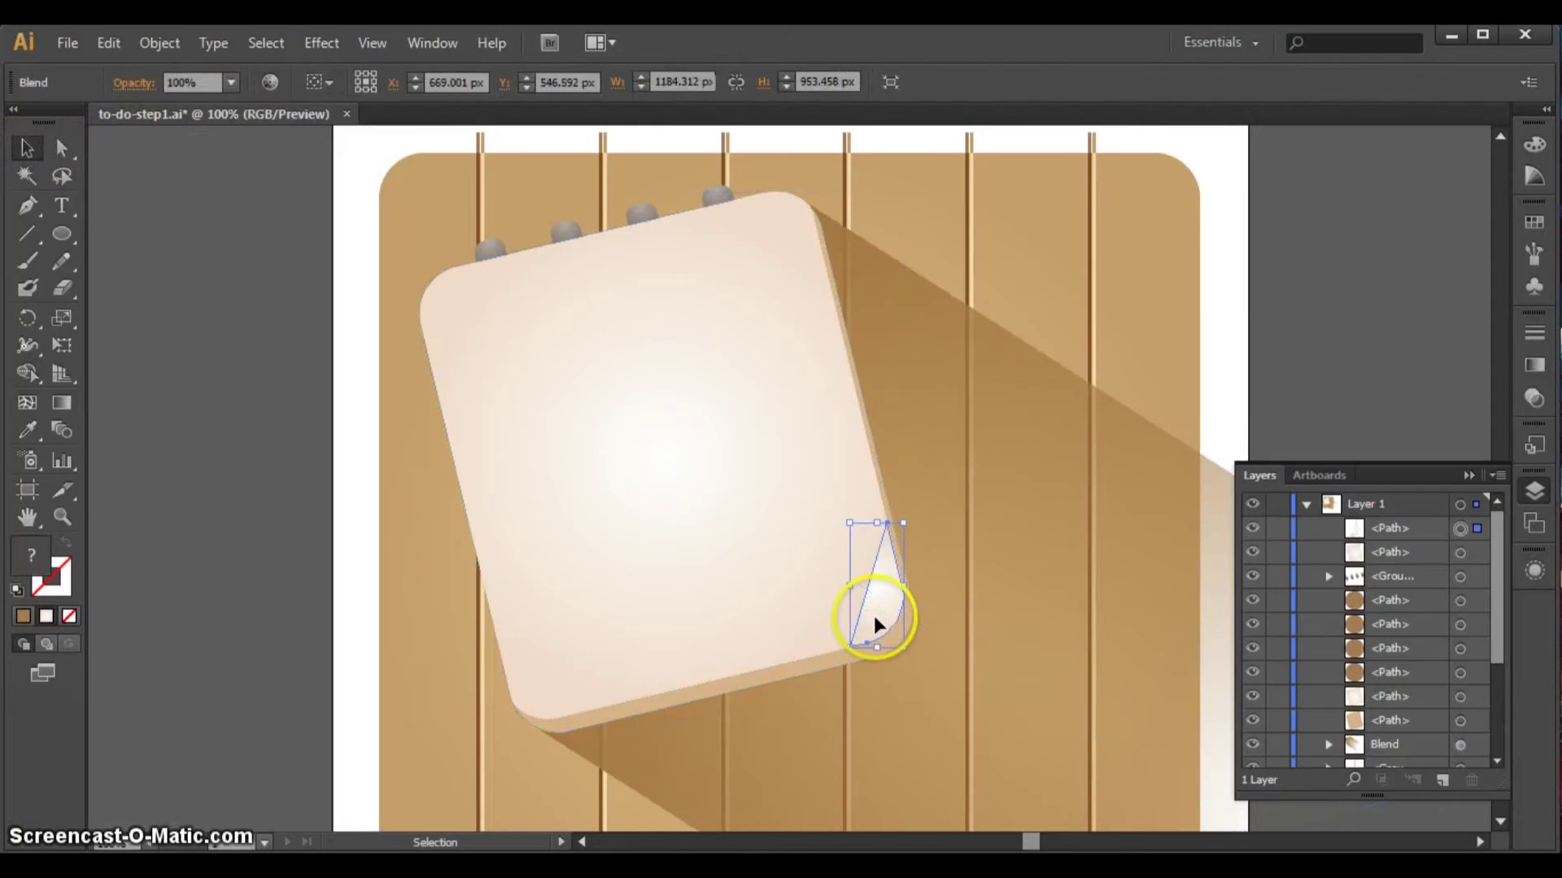
click(910, 652)
key(ctrl+plus)
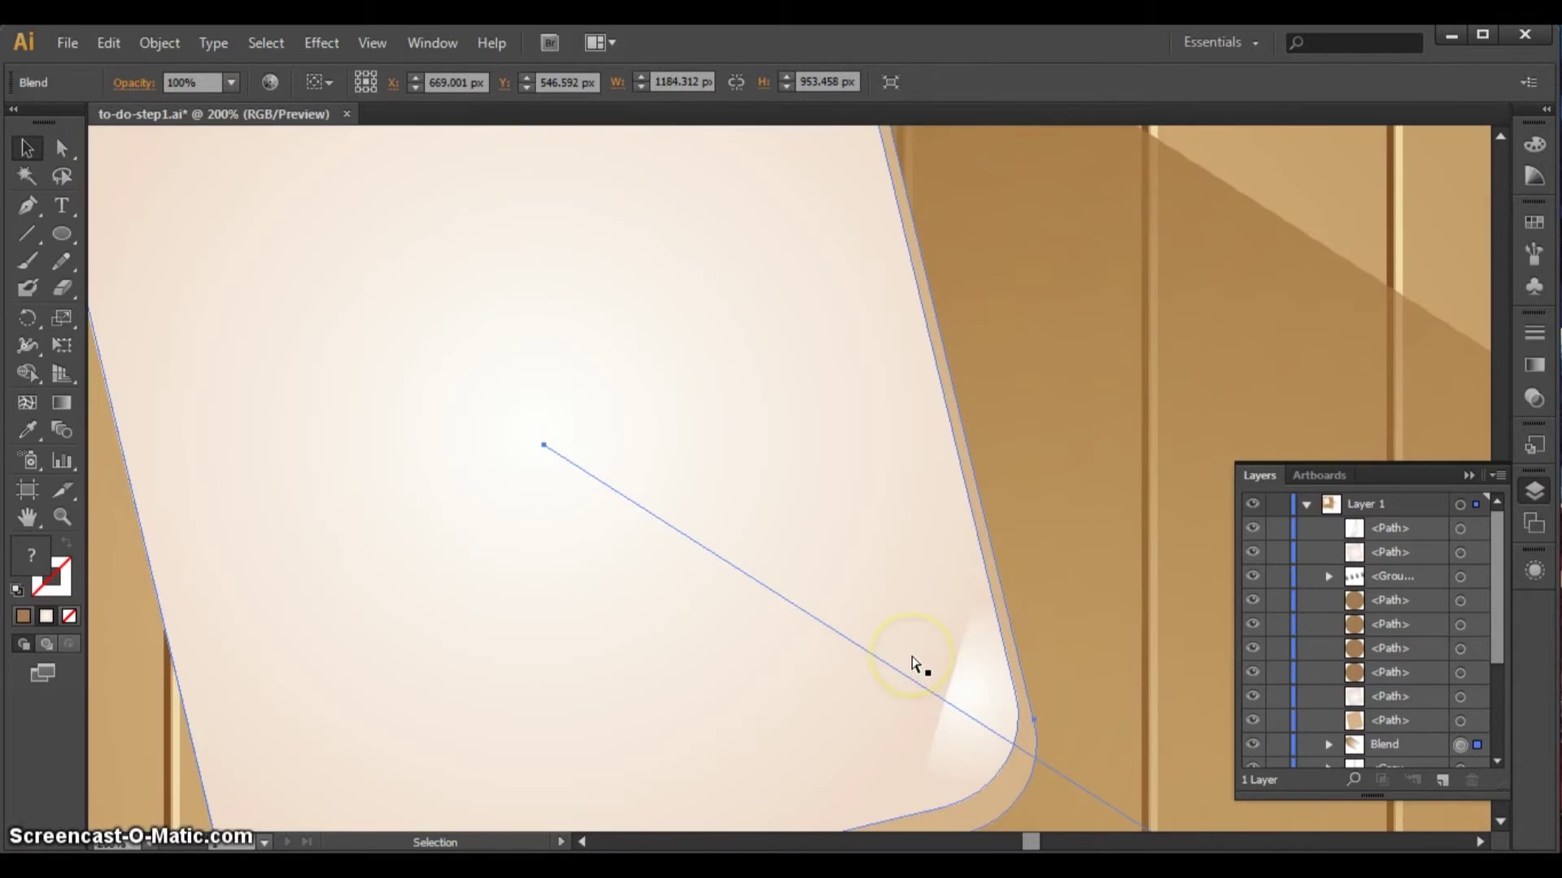
click(1500, 822)
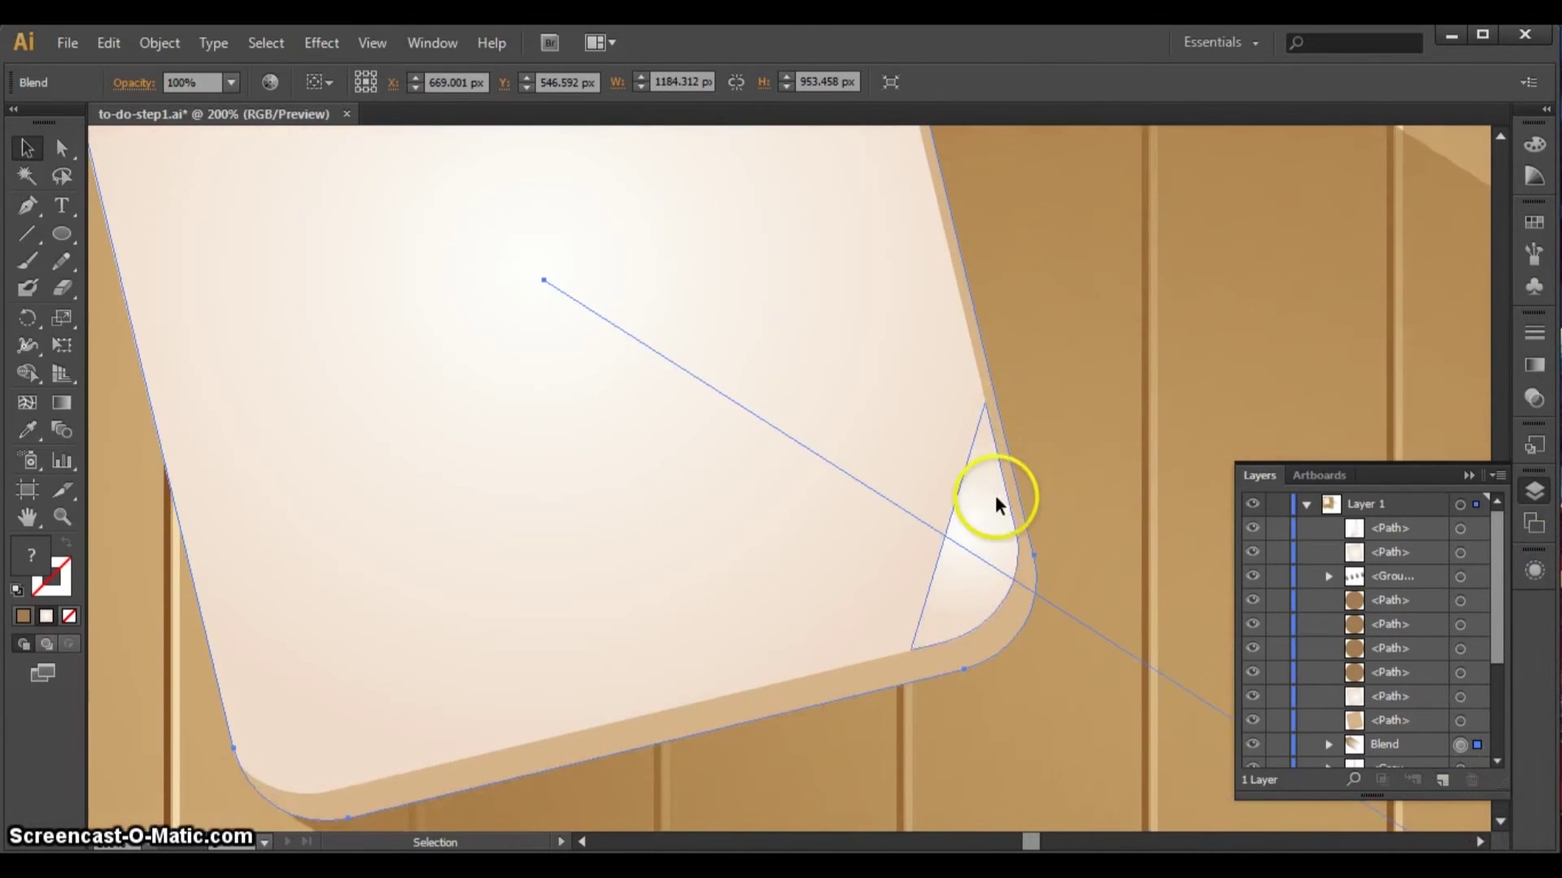
click(996, 497)
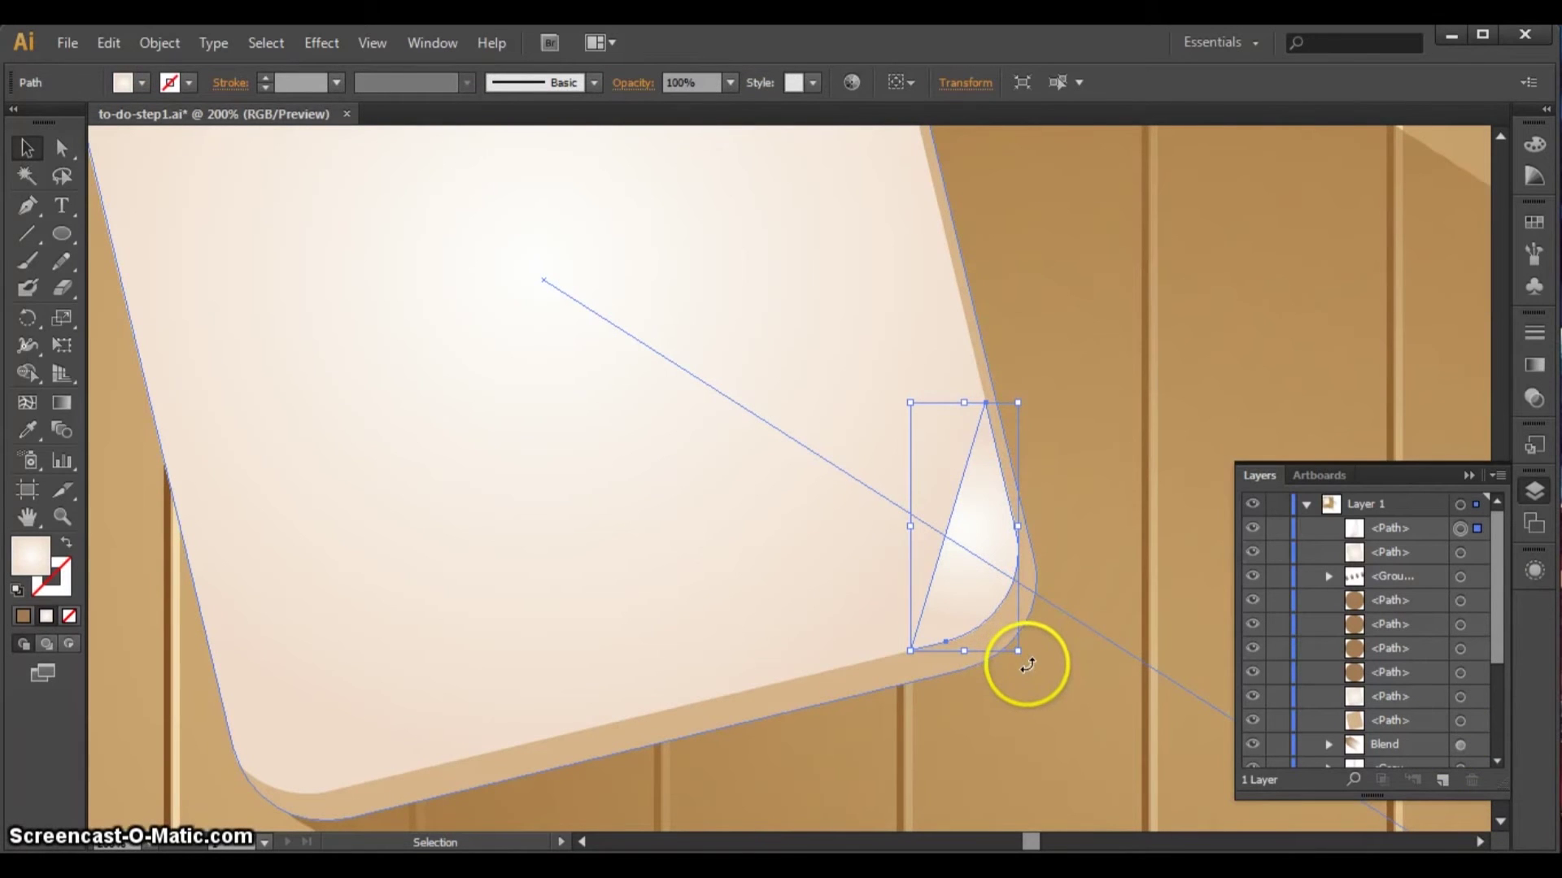
drag(1026, 660, 946, 375)
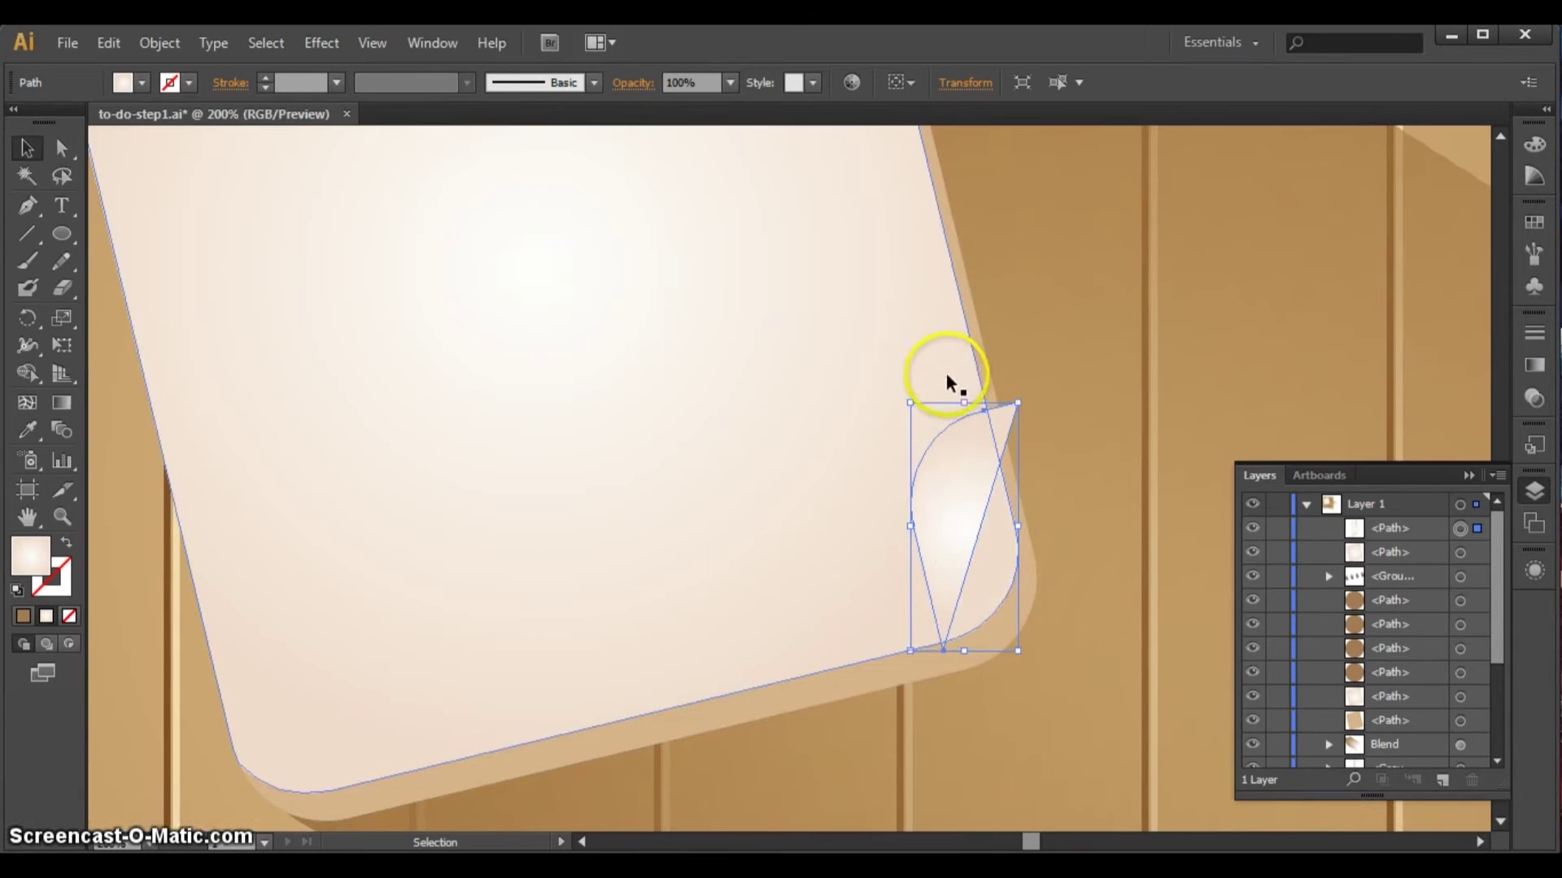
drag(952, 499, 909, 506)
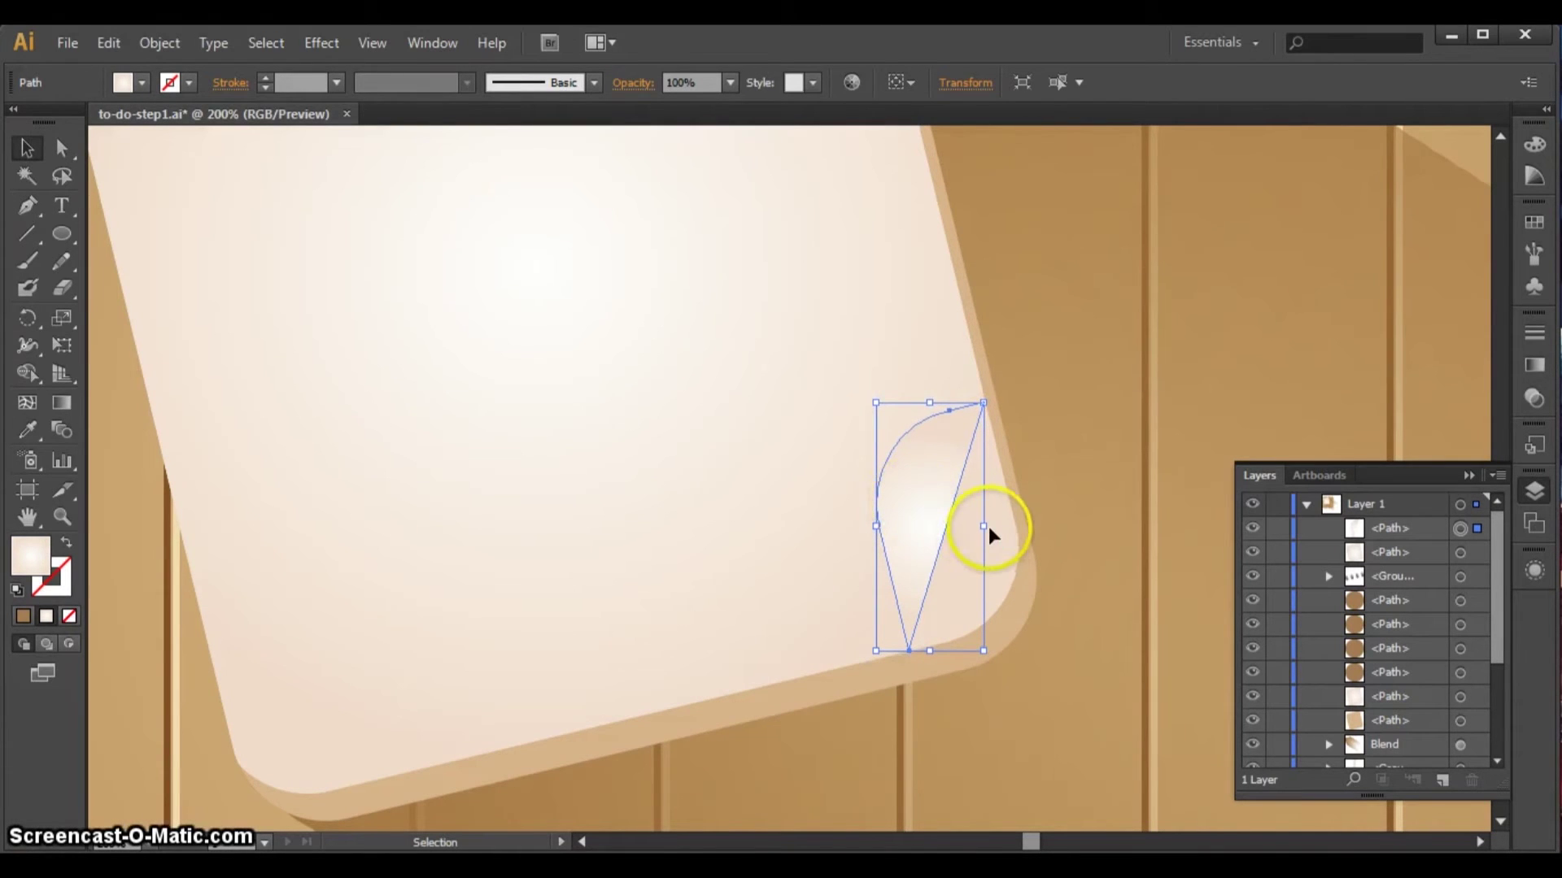
click(1064, 422)
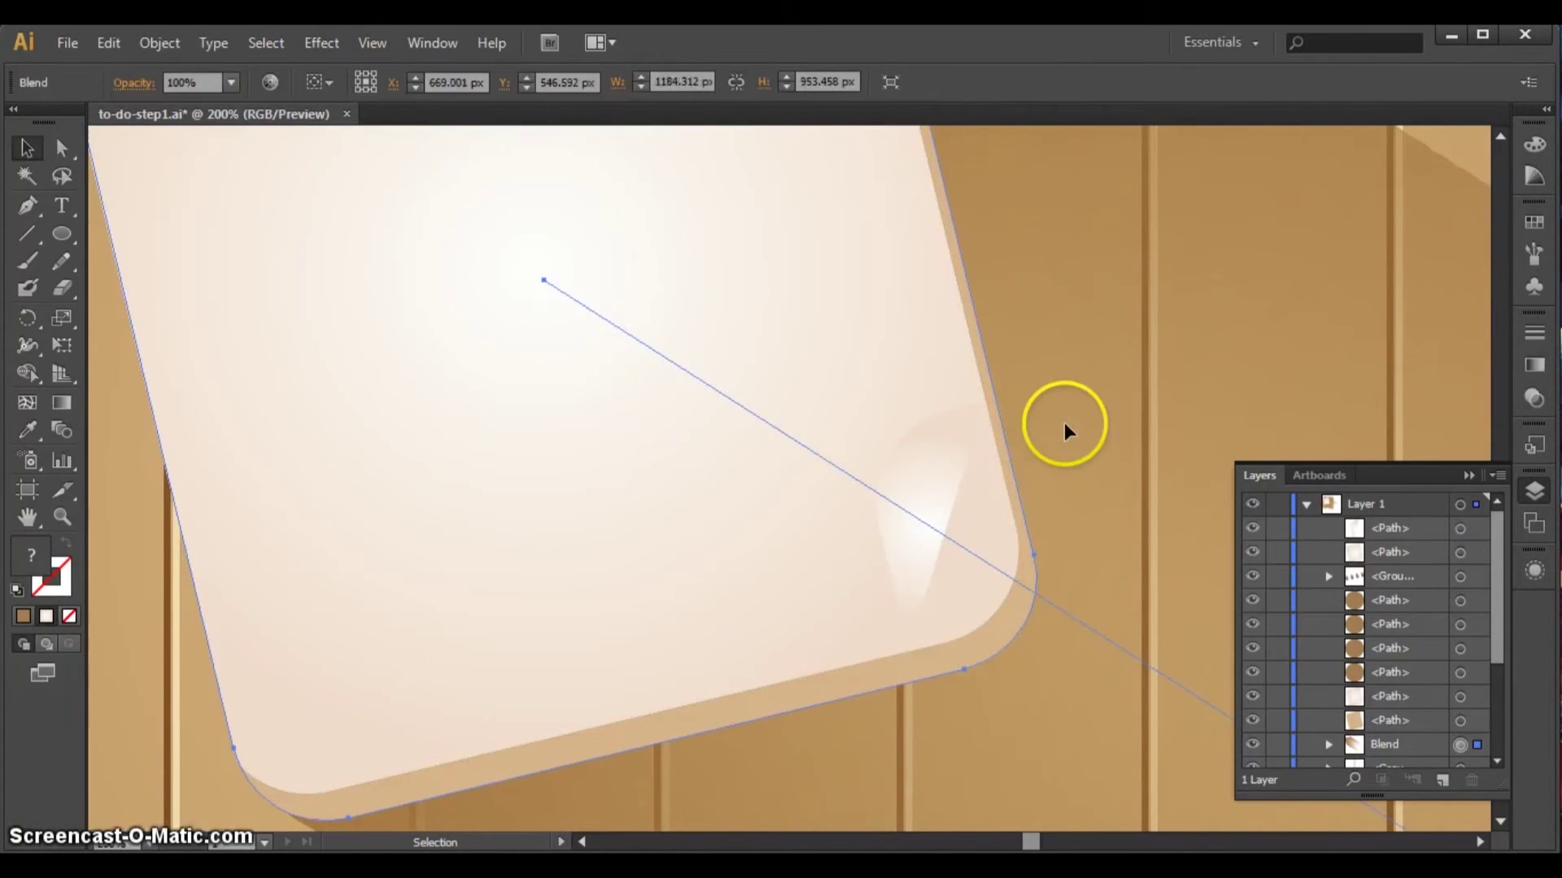
- Change the folded corner piece's fill to a linear gradient and reverse its colours
click(949, 452)
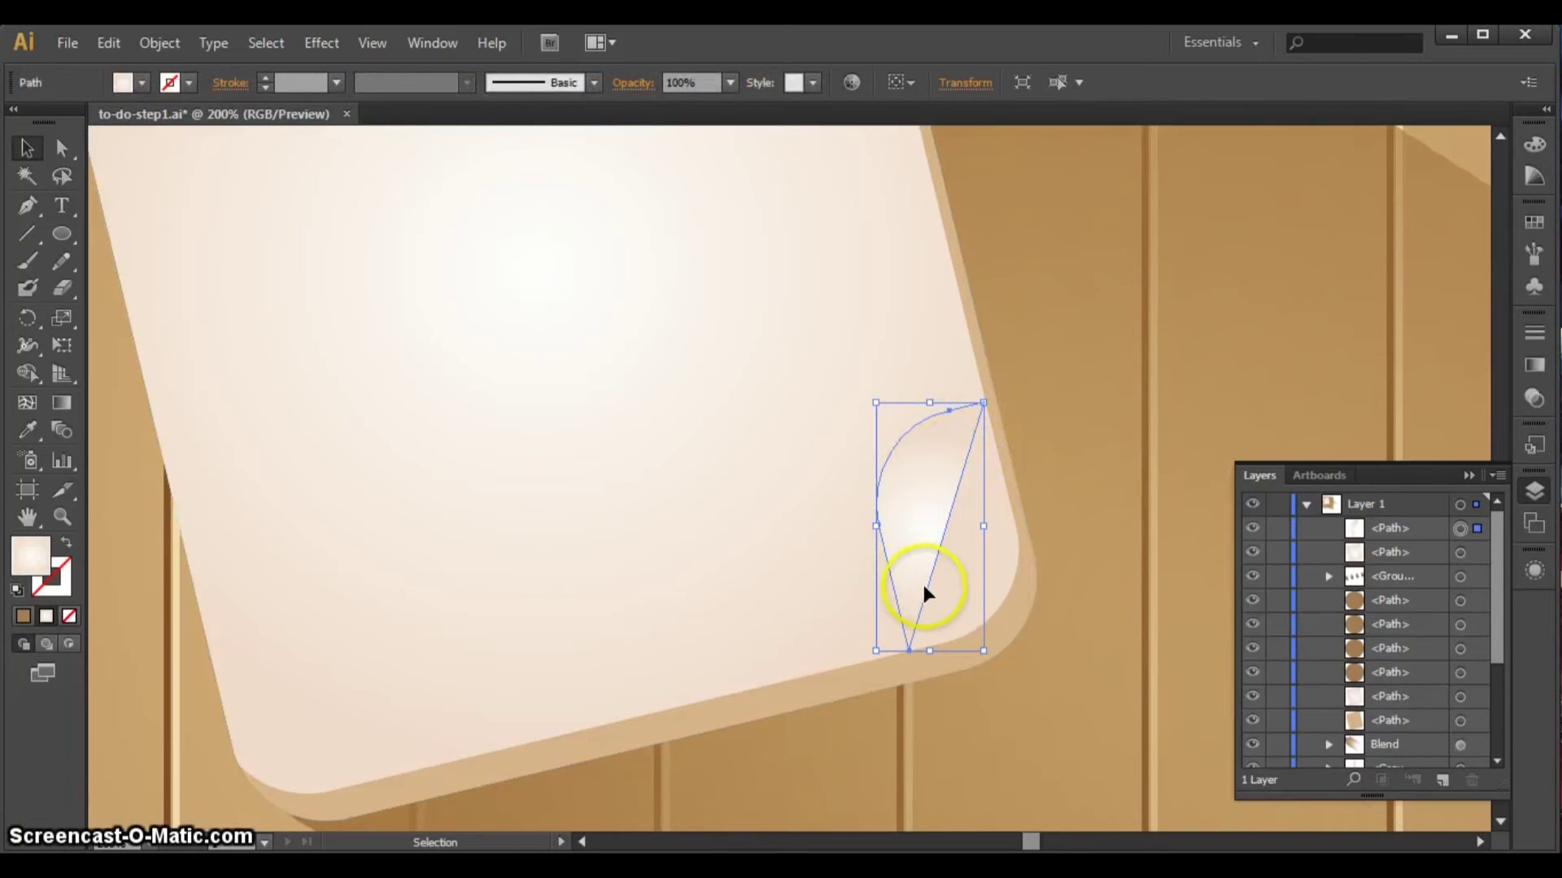
click(1535, 366)
click(1364, 348)
click(1365, 362)
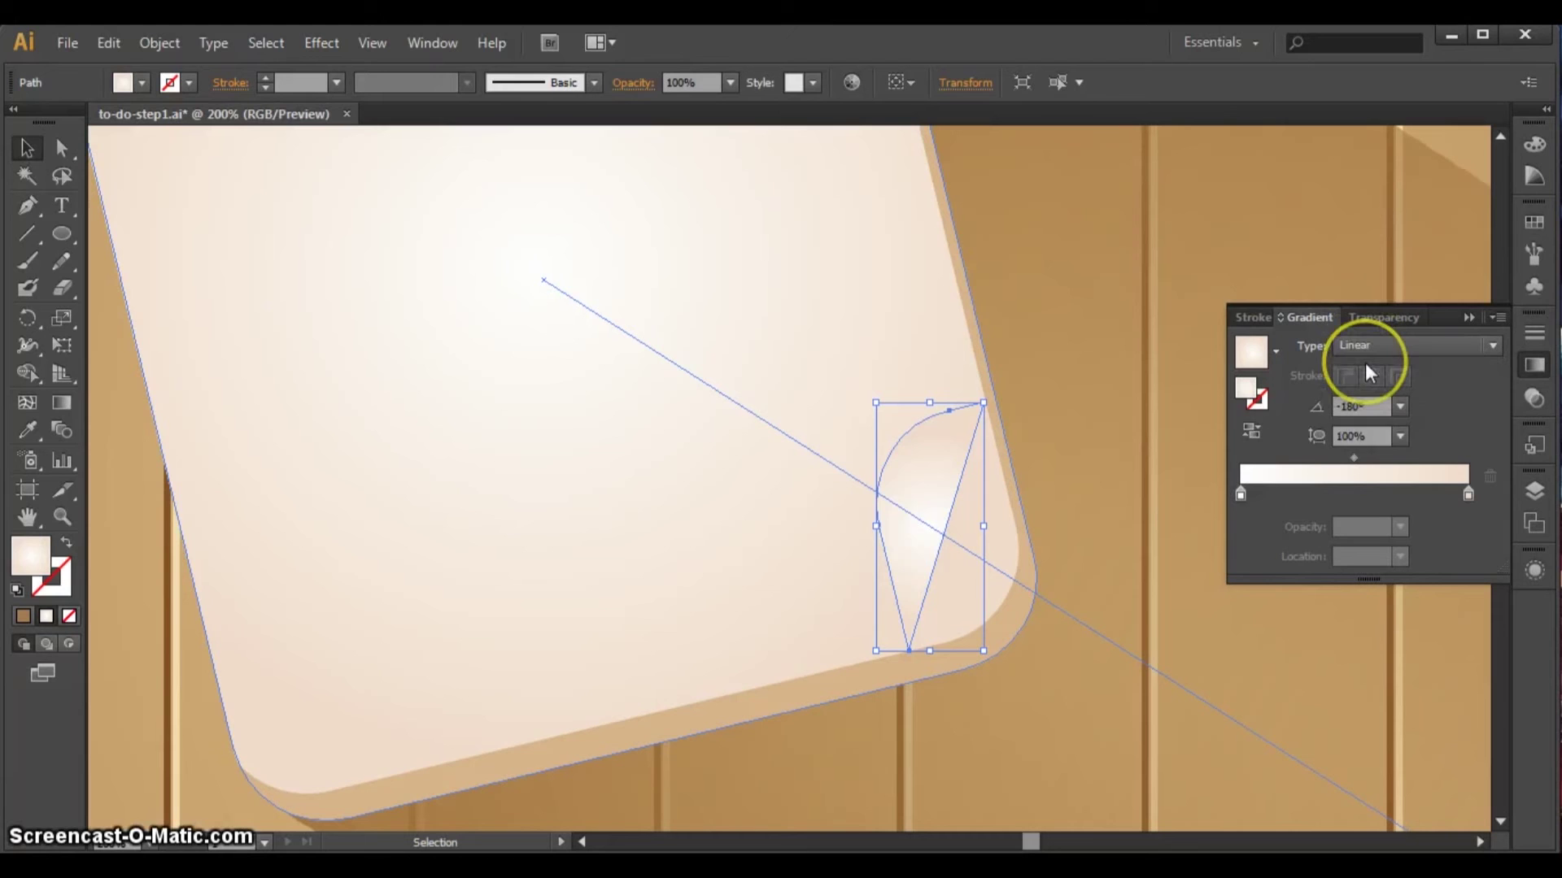
click(1248, 435)
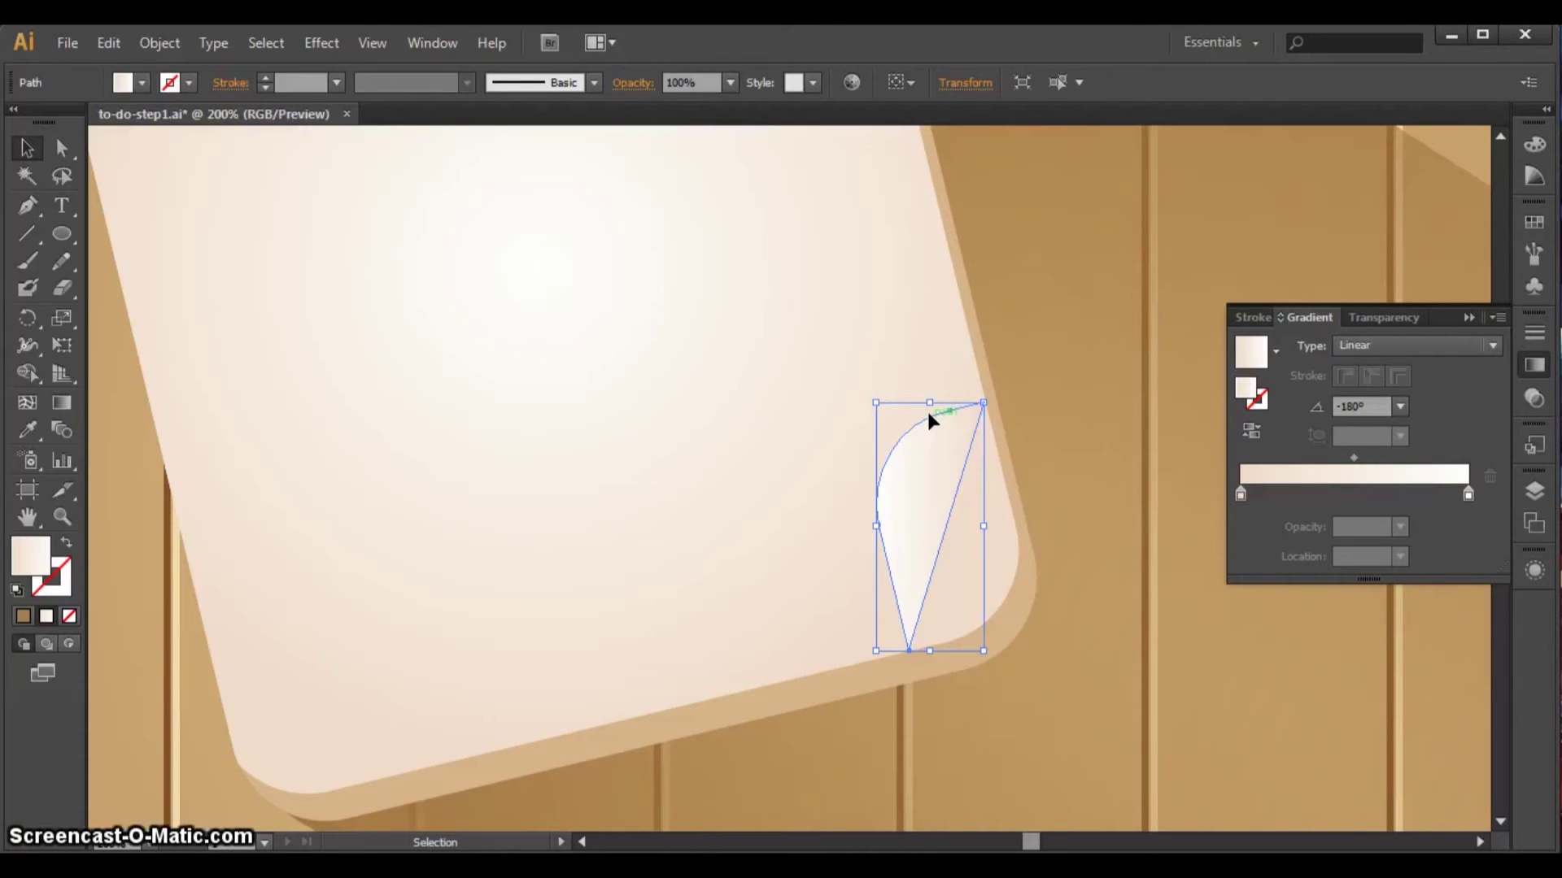
- Select the original note path below the brown circles and darken the outer stop of its radial gradient to dfa272
drag(913, 444, 966, 561)
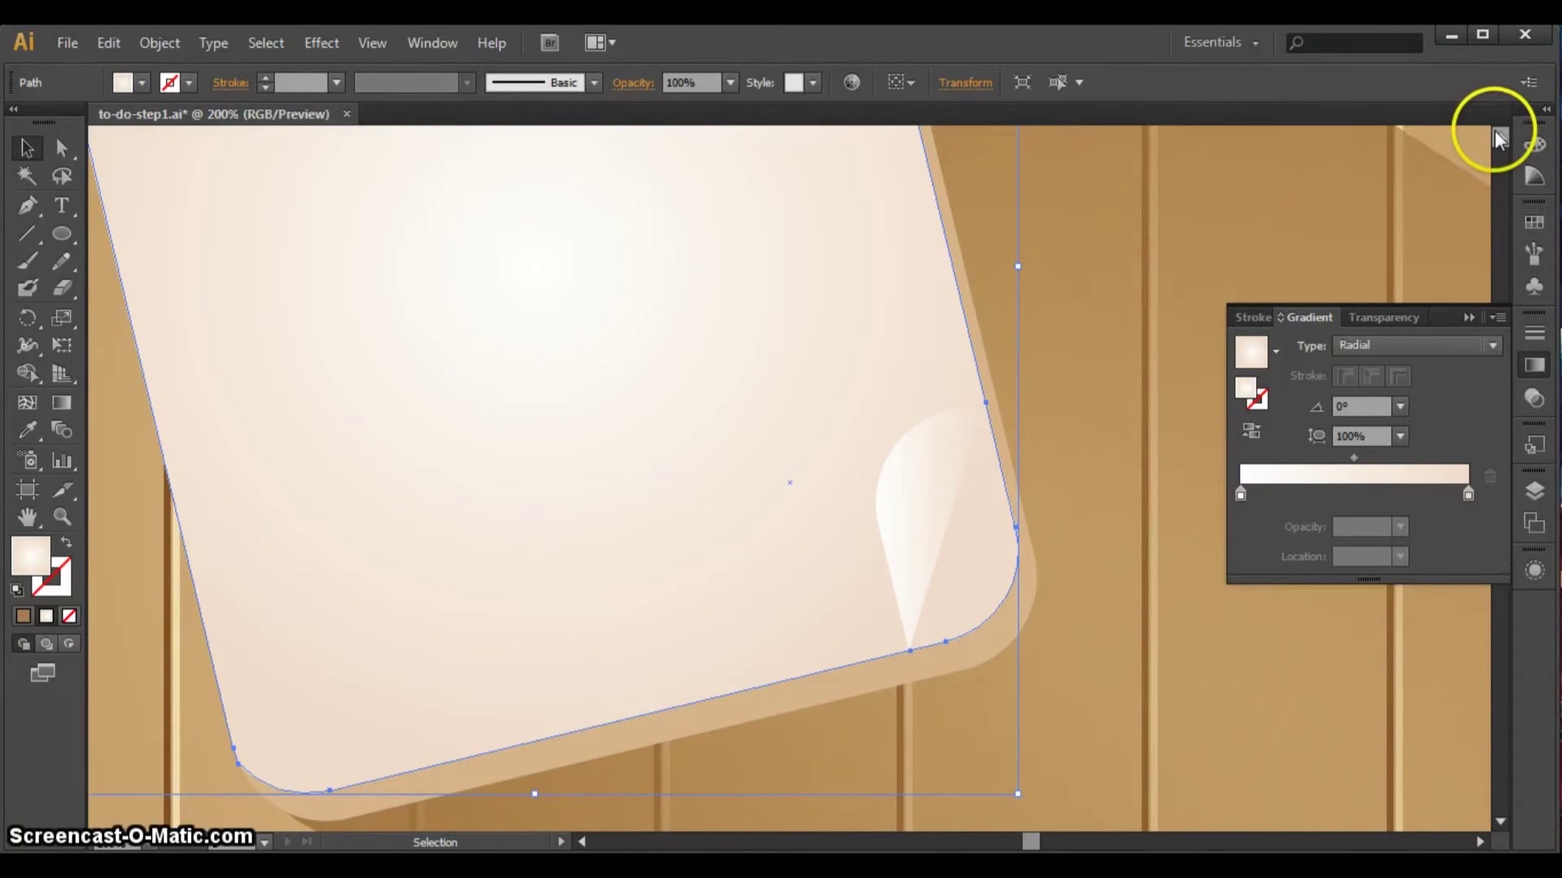
click(1534, 491)
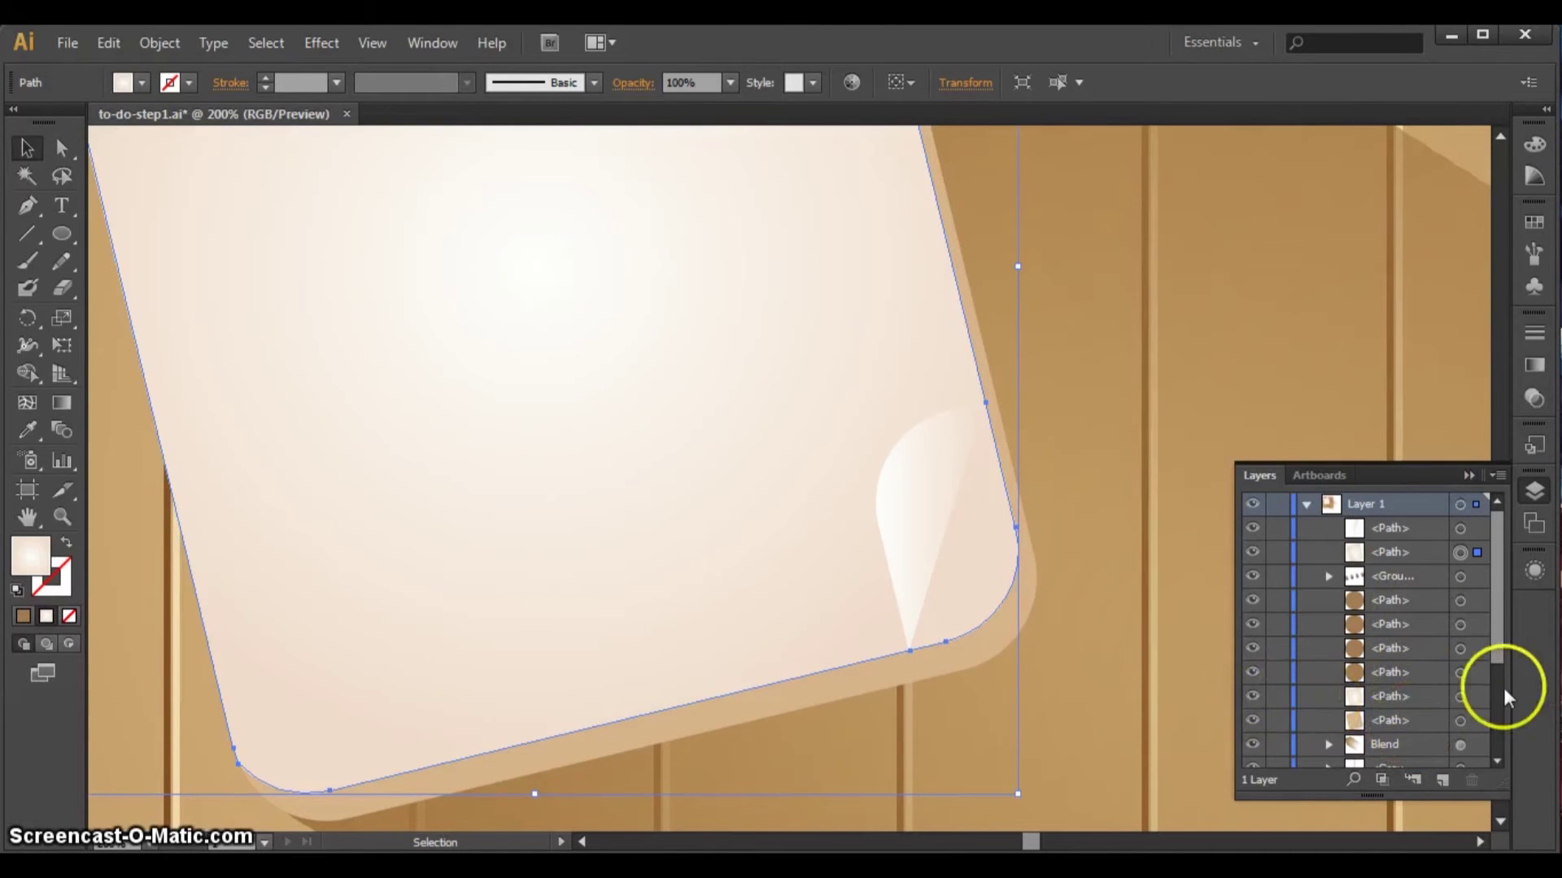
click(1477, 695)
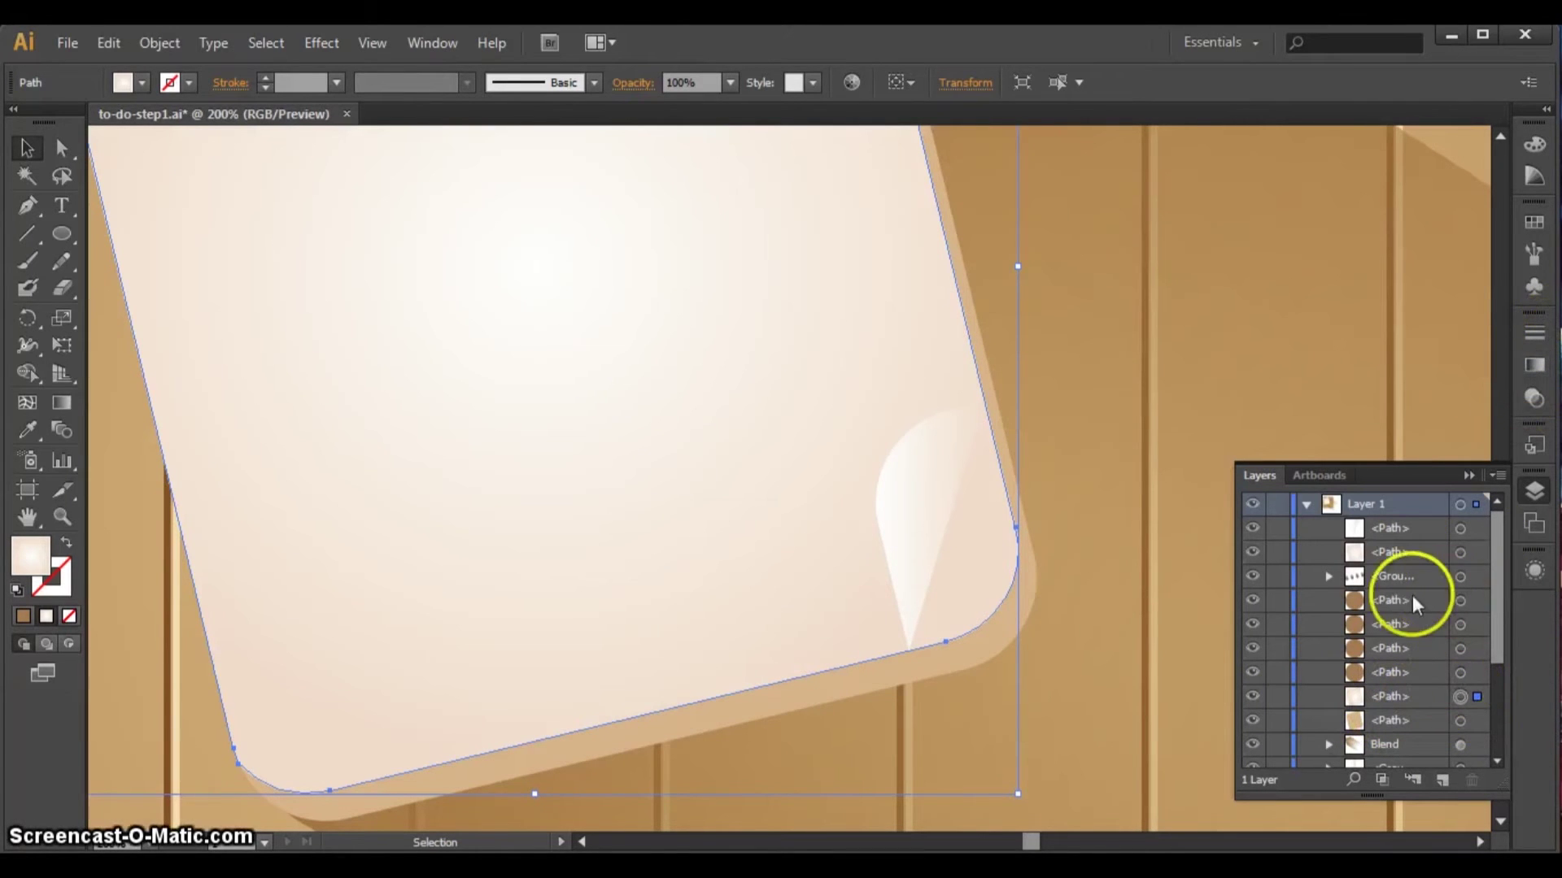
click(1534, 366)
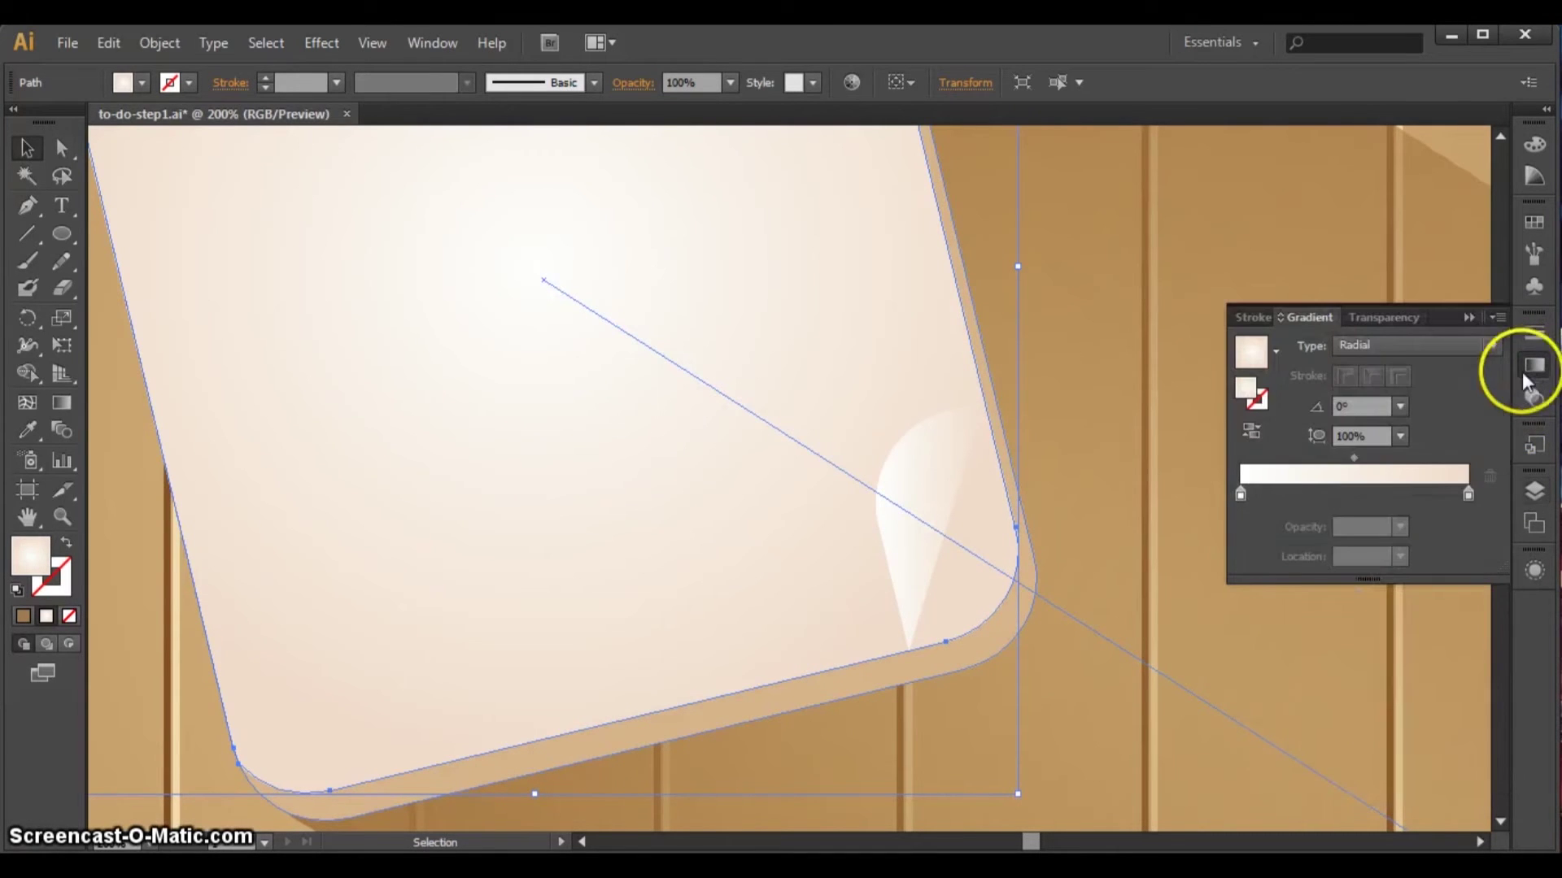
double_click(1467, 494)
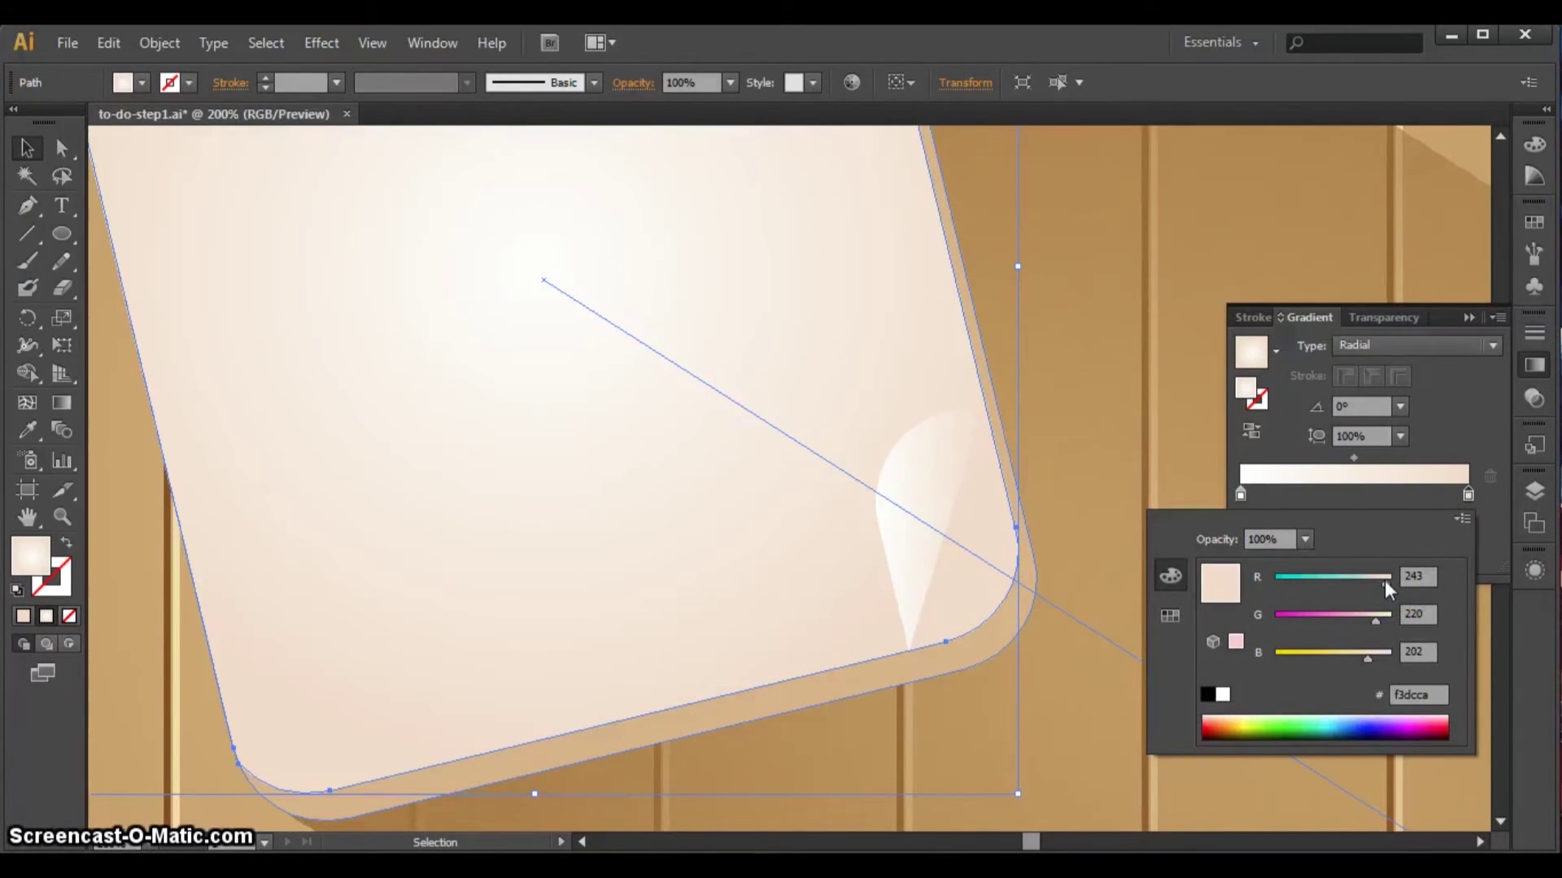
drag(1383, 579, 1379, 578)
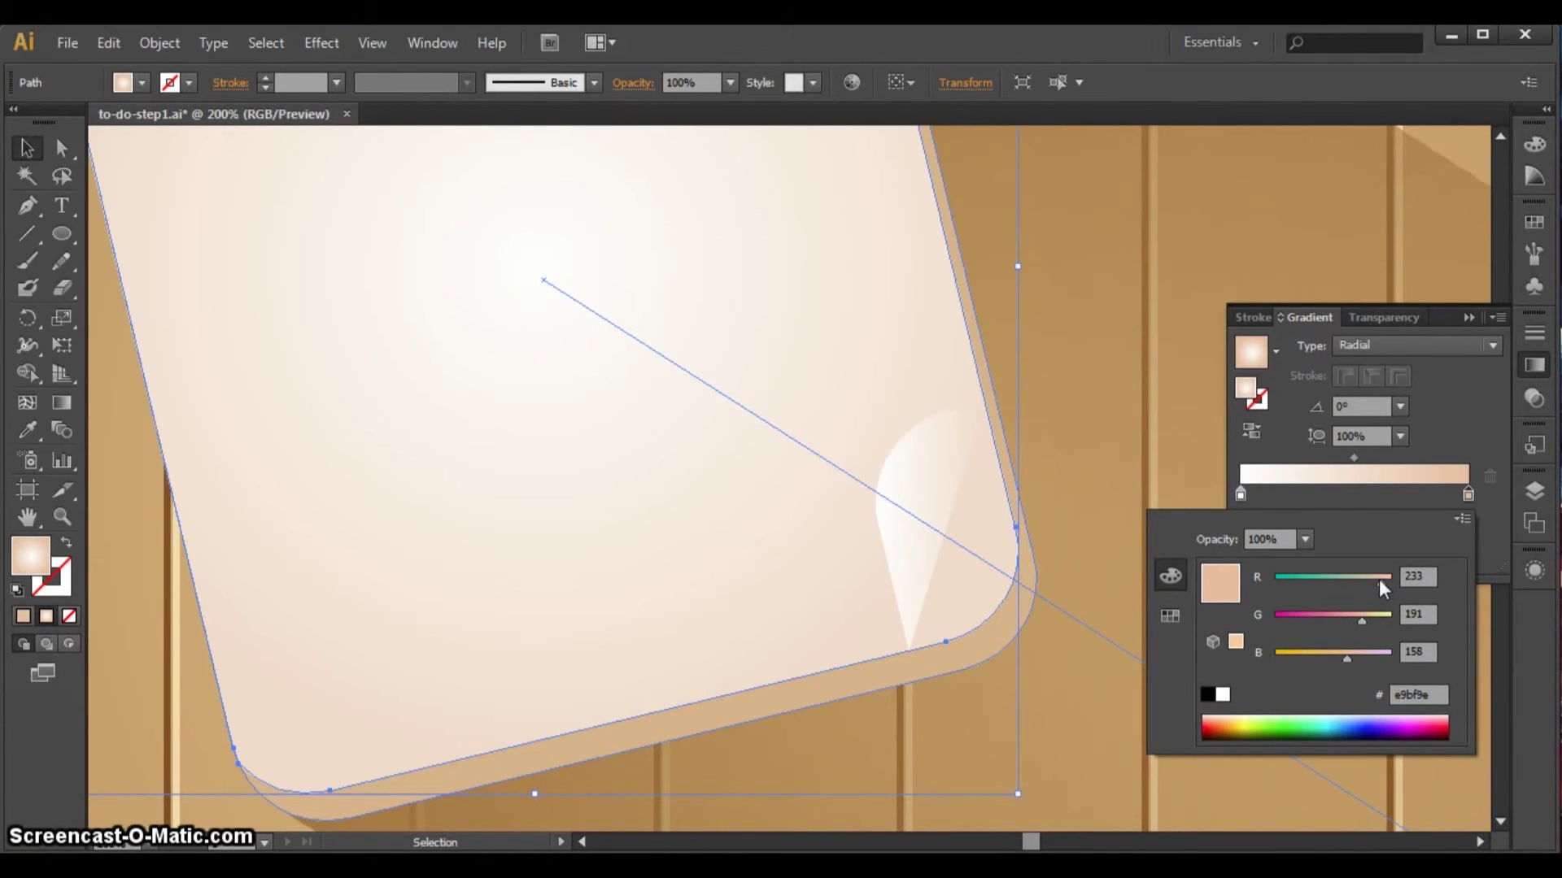
drag(1379, 579, 1374, 579)
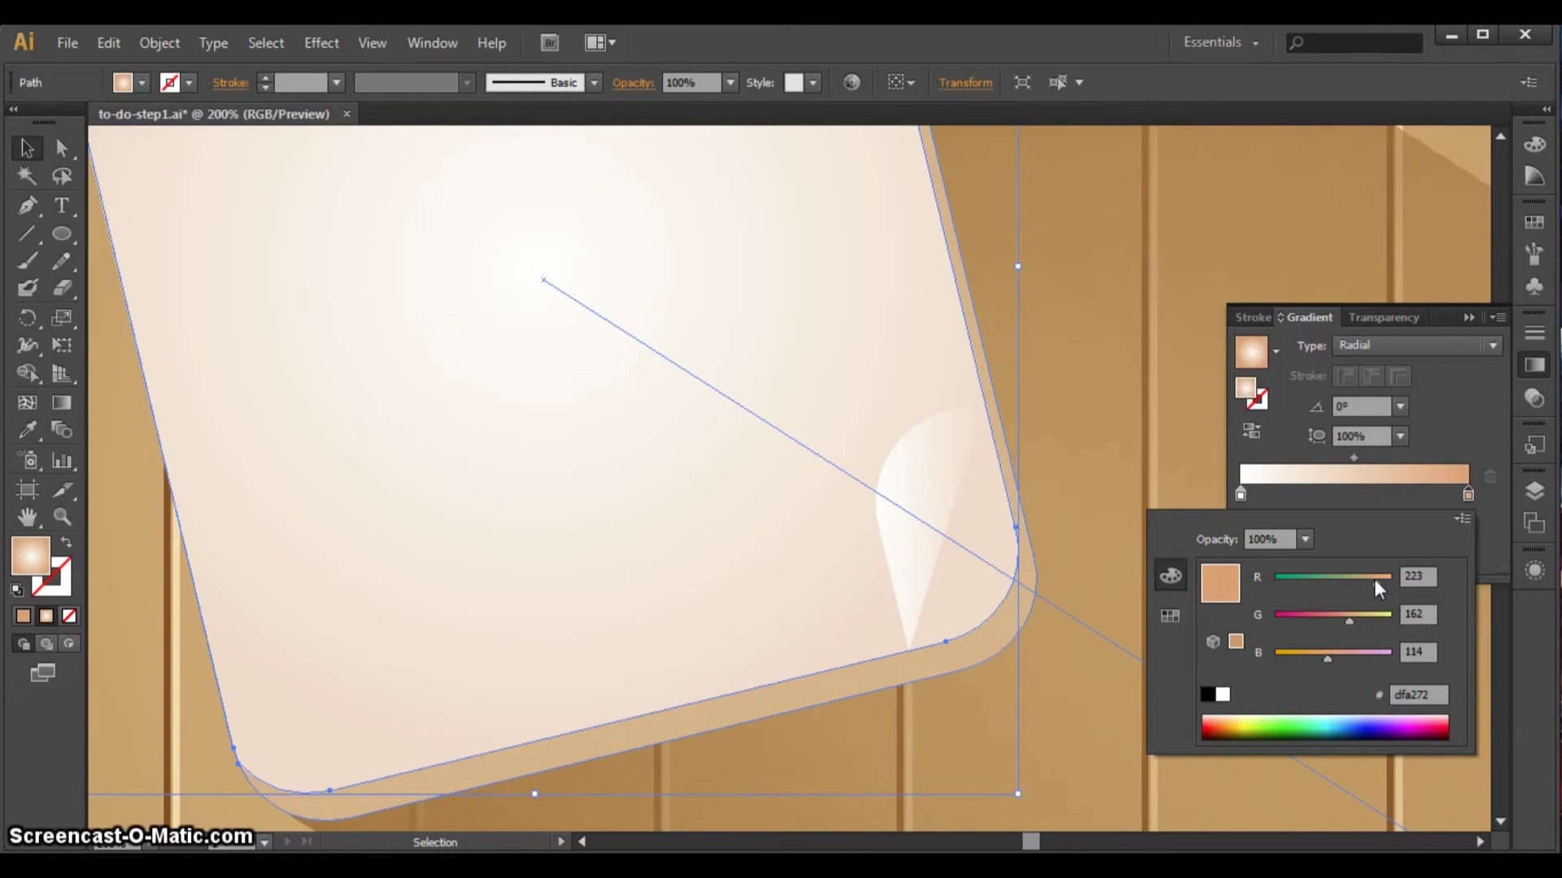
key(Escape)
click(1033, 402)
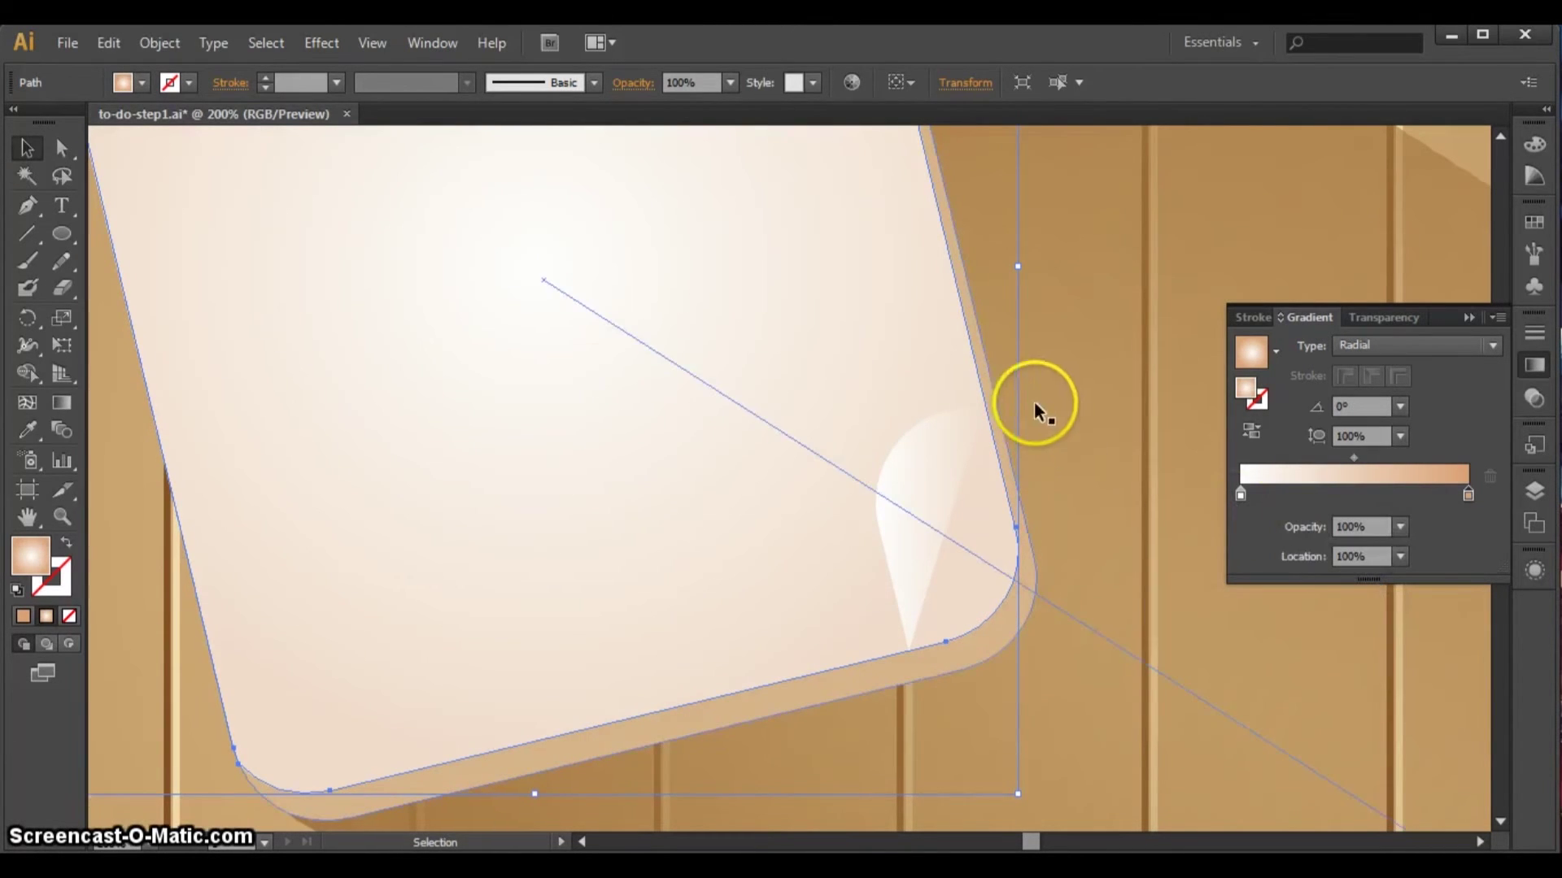
- Move the binding rings group to the top of Layer 1, above the corner piece and the note copy
key(ctrl+0)
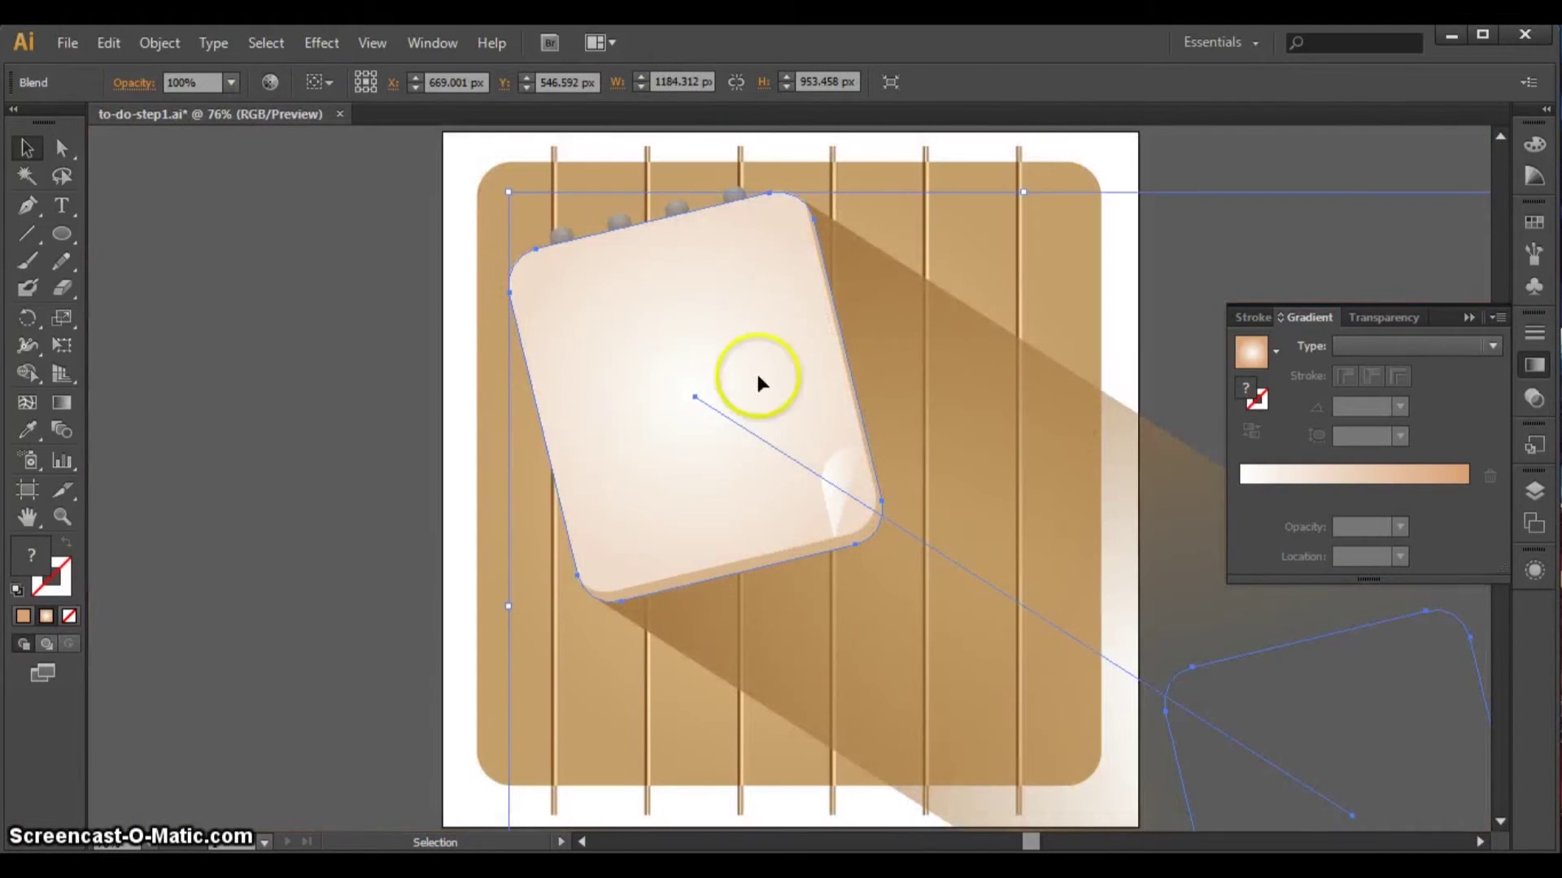
click(625, 352)
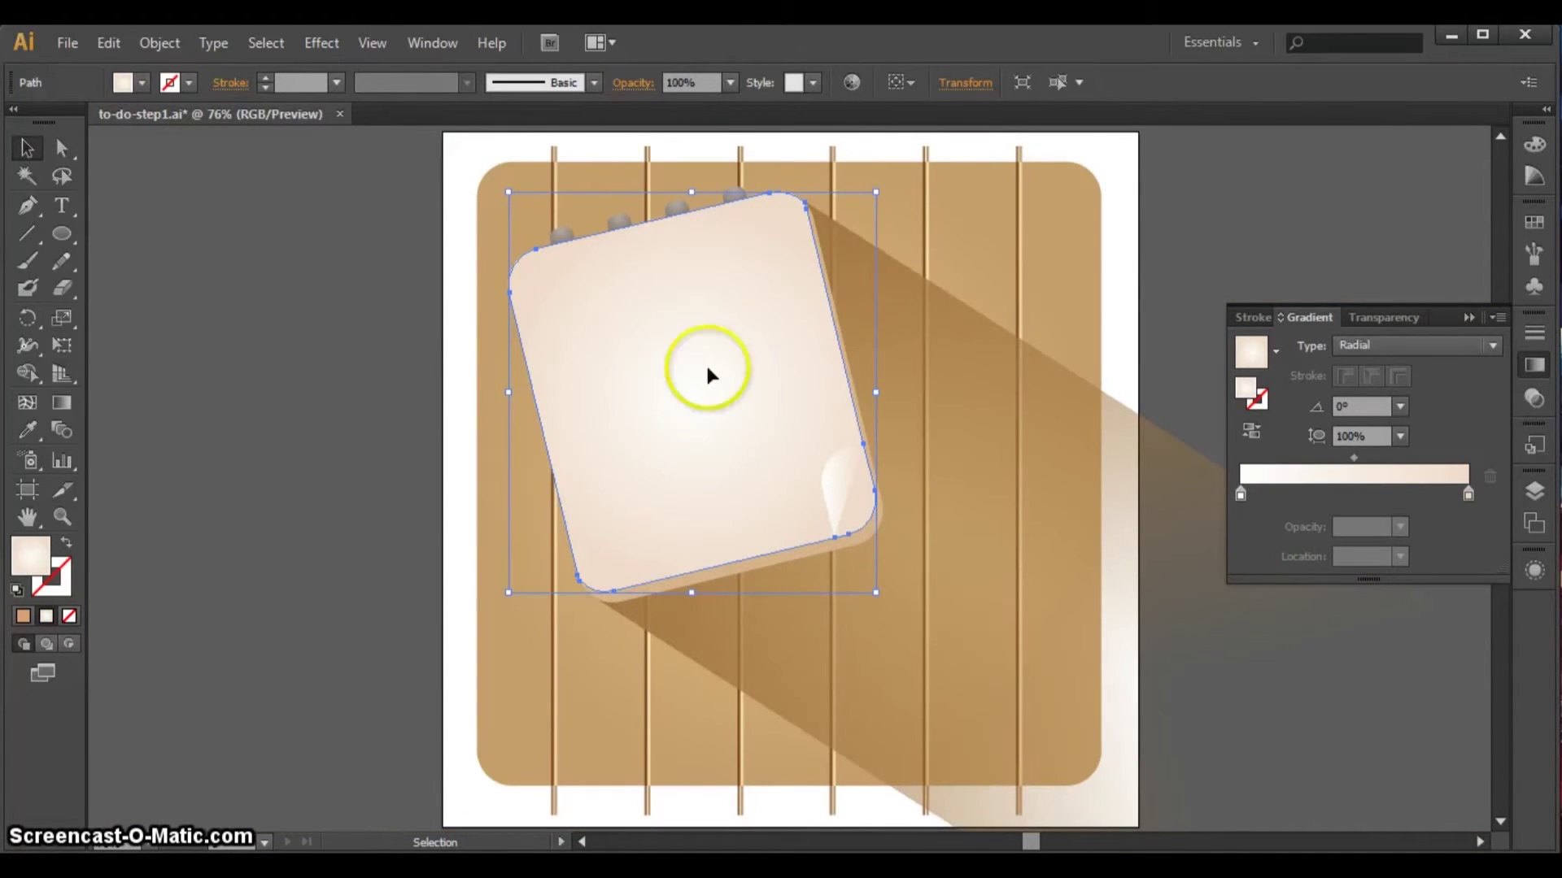
click(1524, 488)
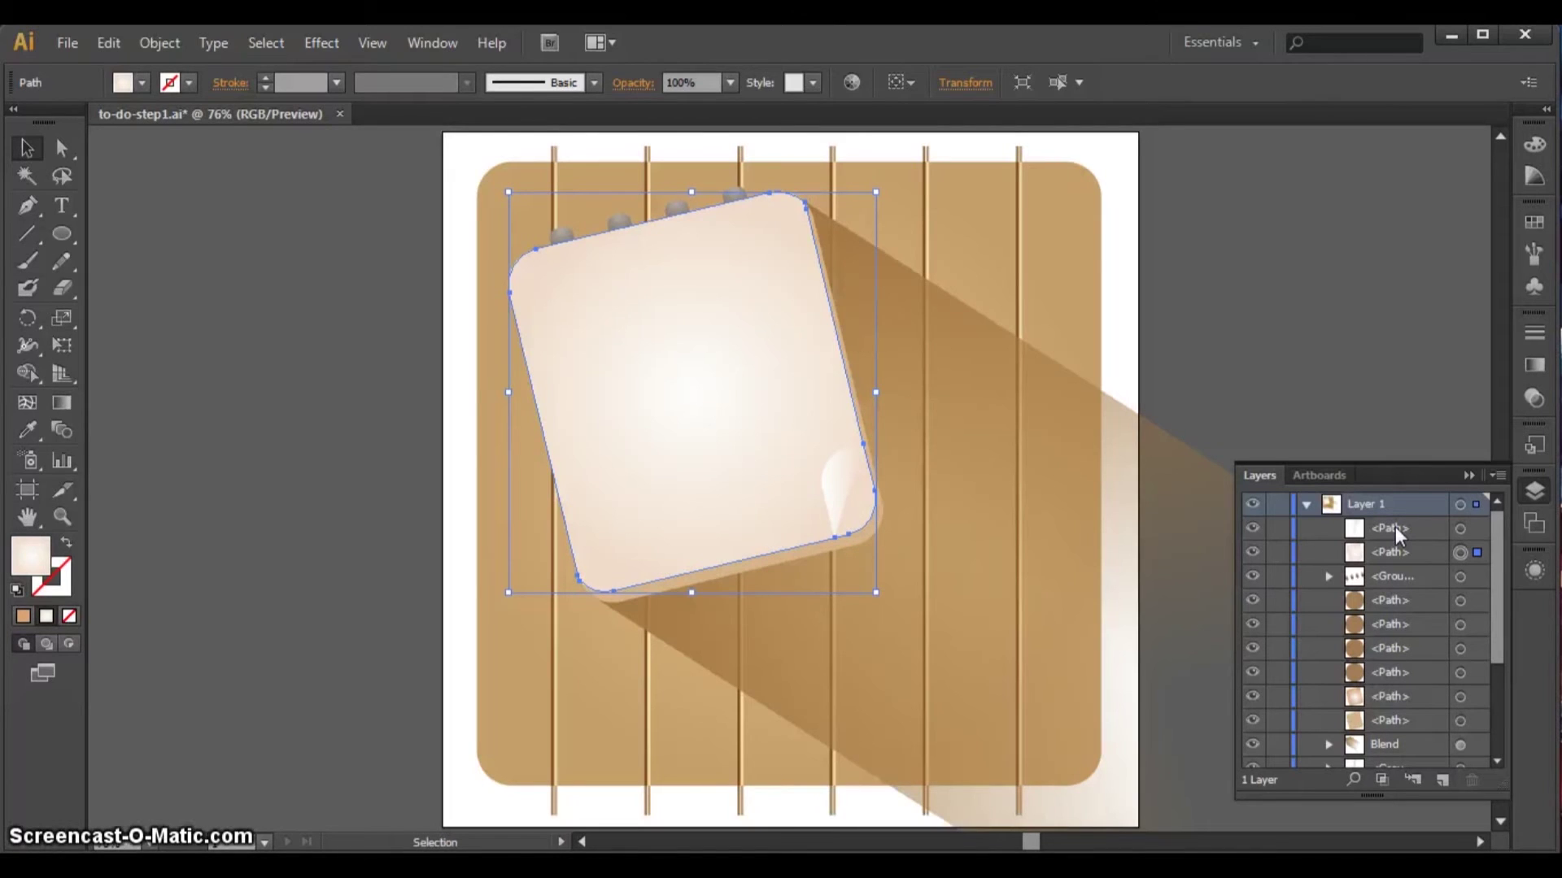
drag(1410, 574, 1407, 525)
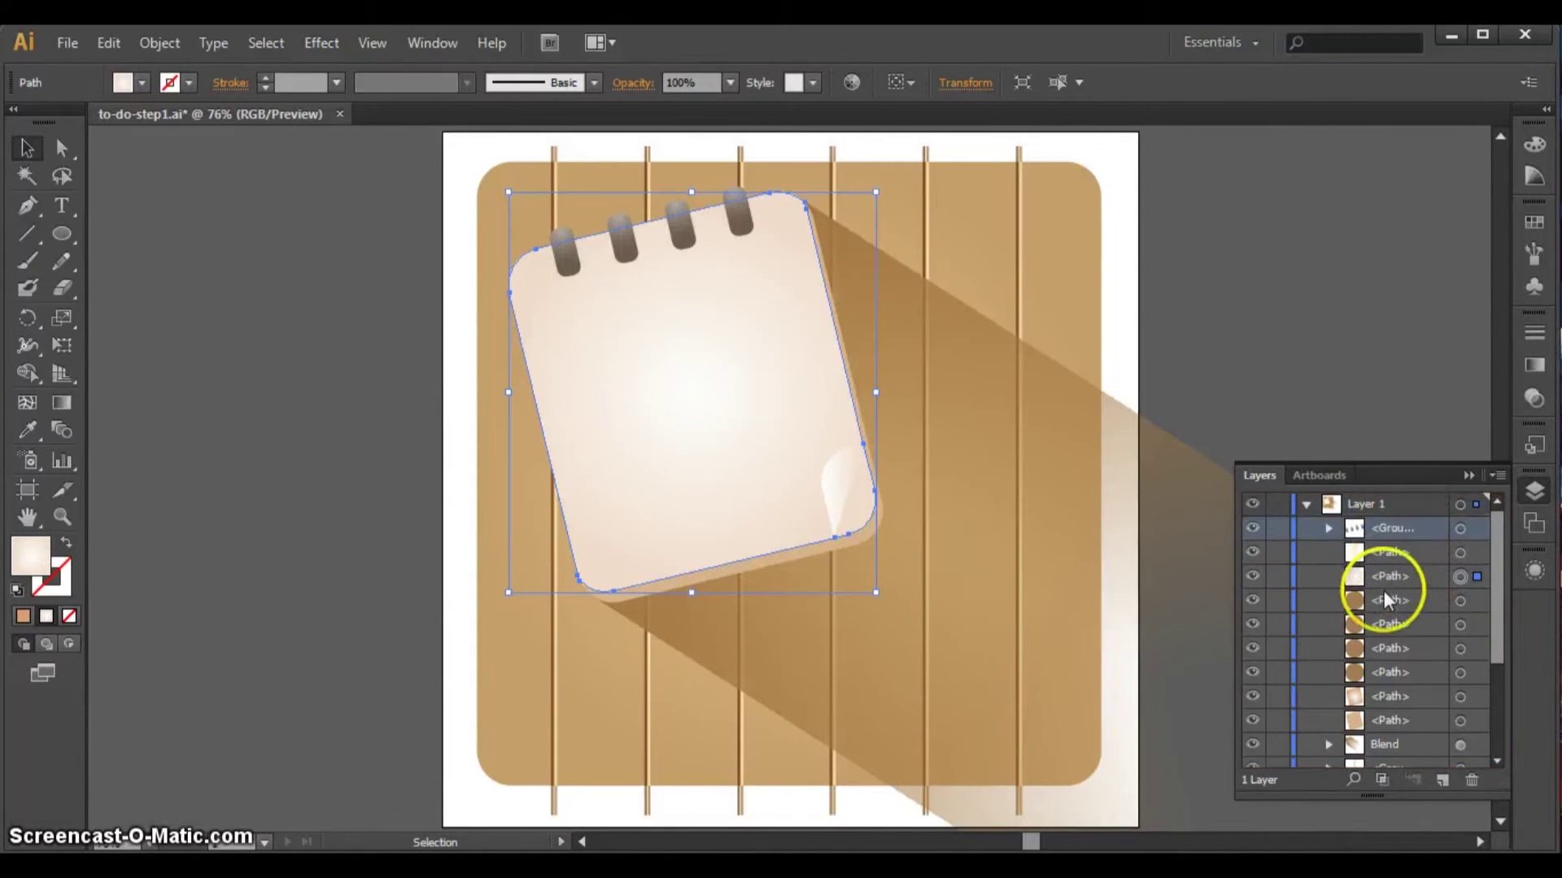
- Select the four brown circle paths and move them above the corner piece and note copy, just below the rings group
click(1477, 606)
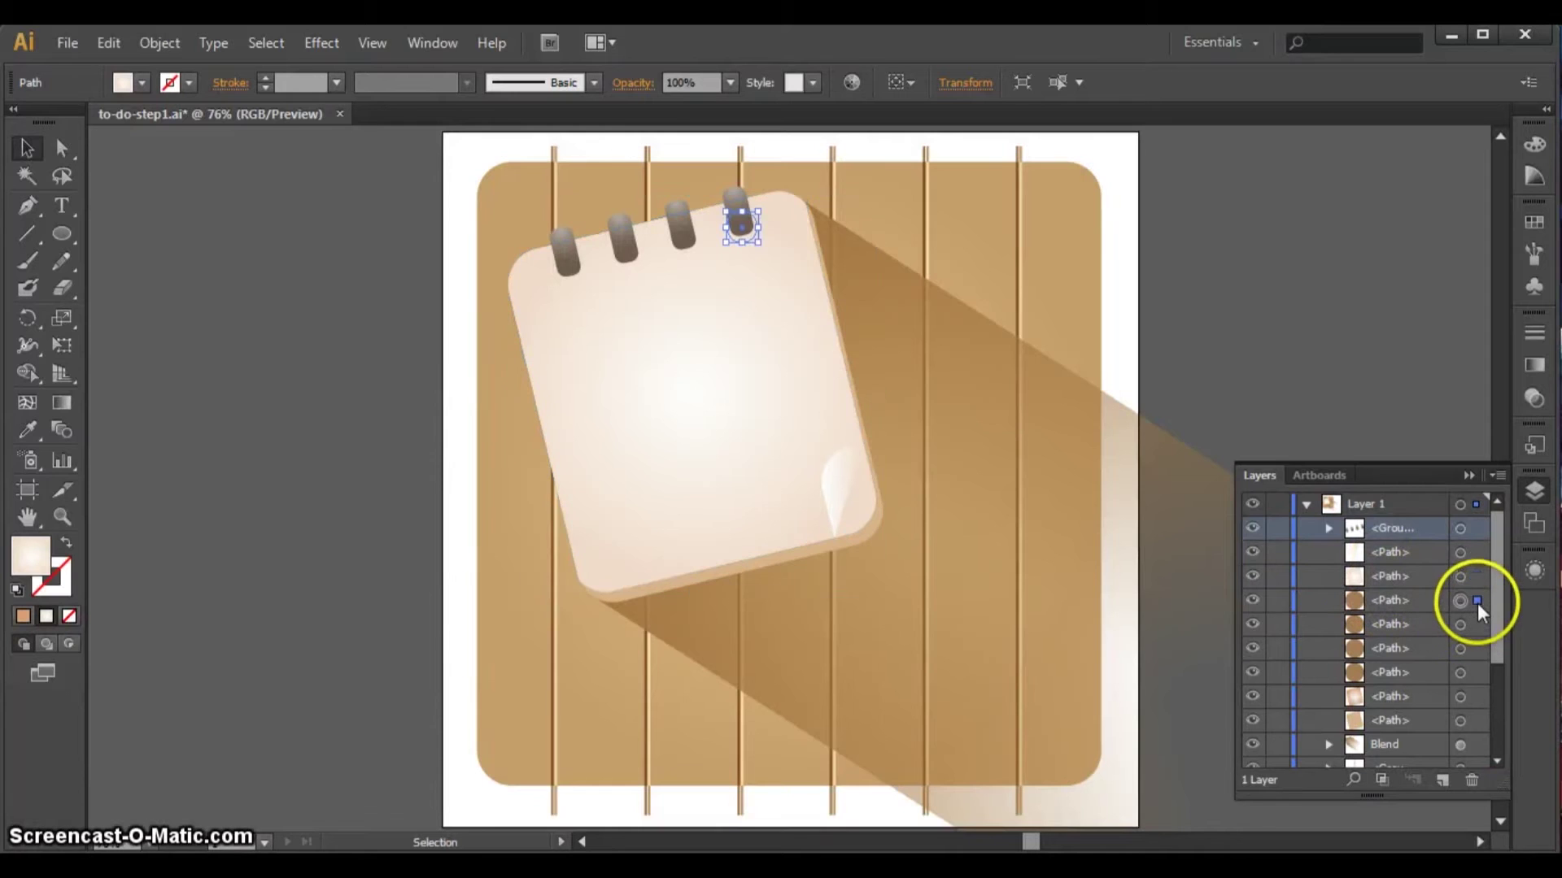
shift+click(1477, 672)
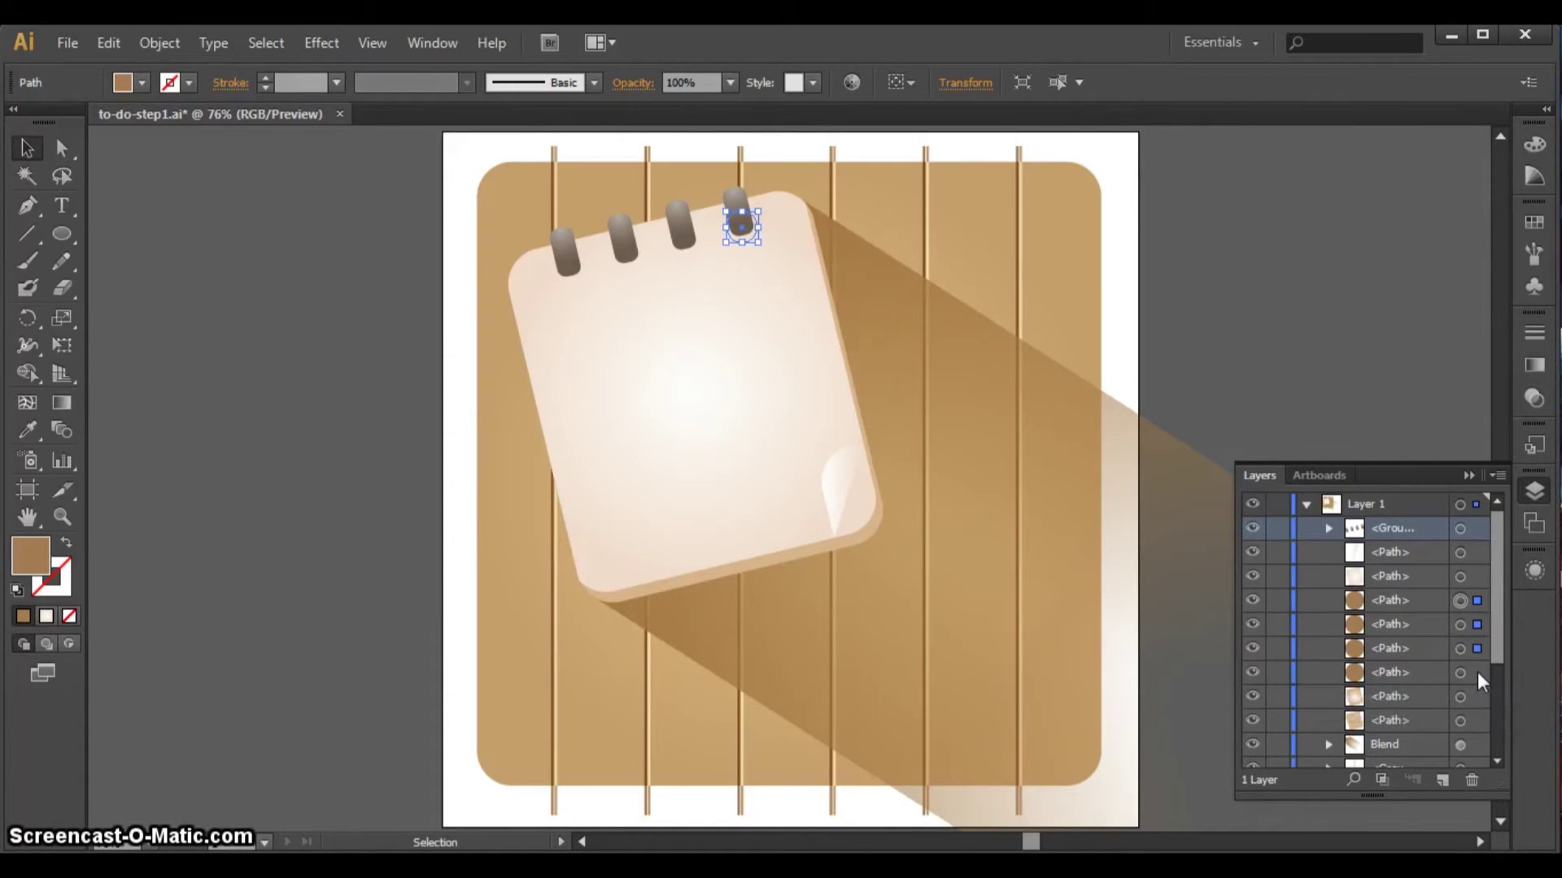
shift+click(1477, 671)
drag(1415, 602, 1407, 542)
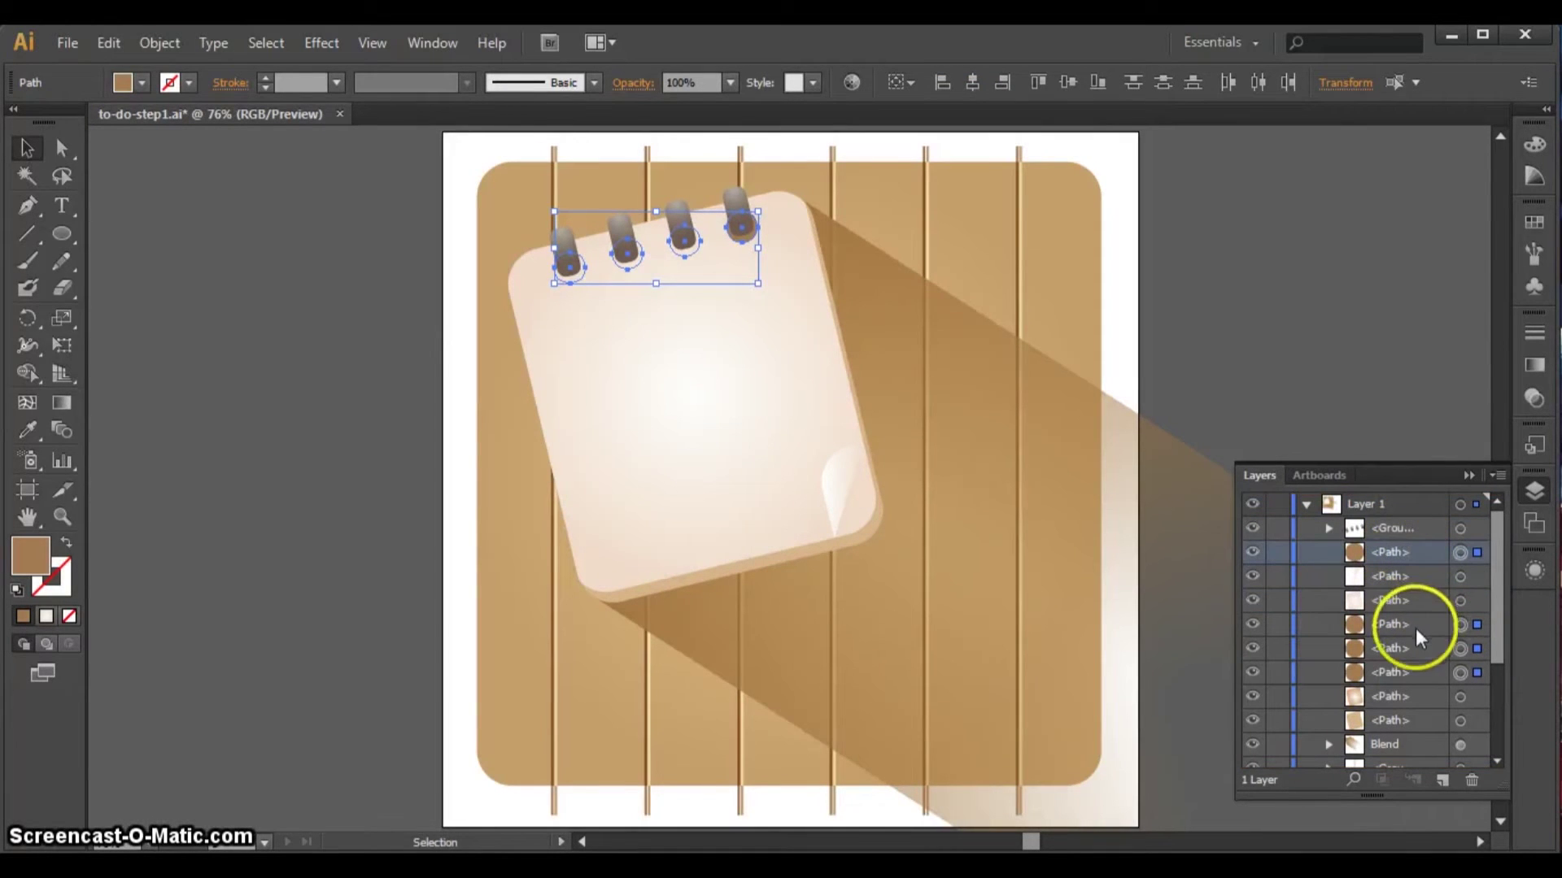
drag(1411, 623, 1408, 564)
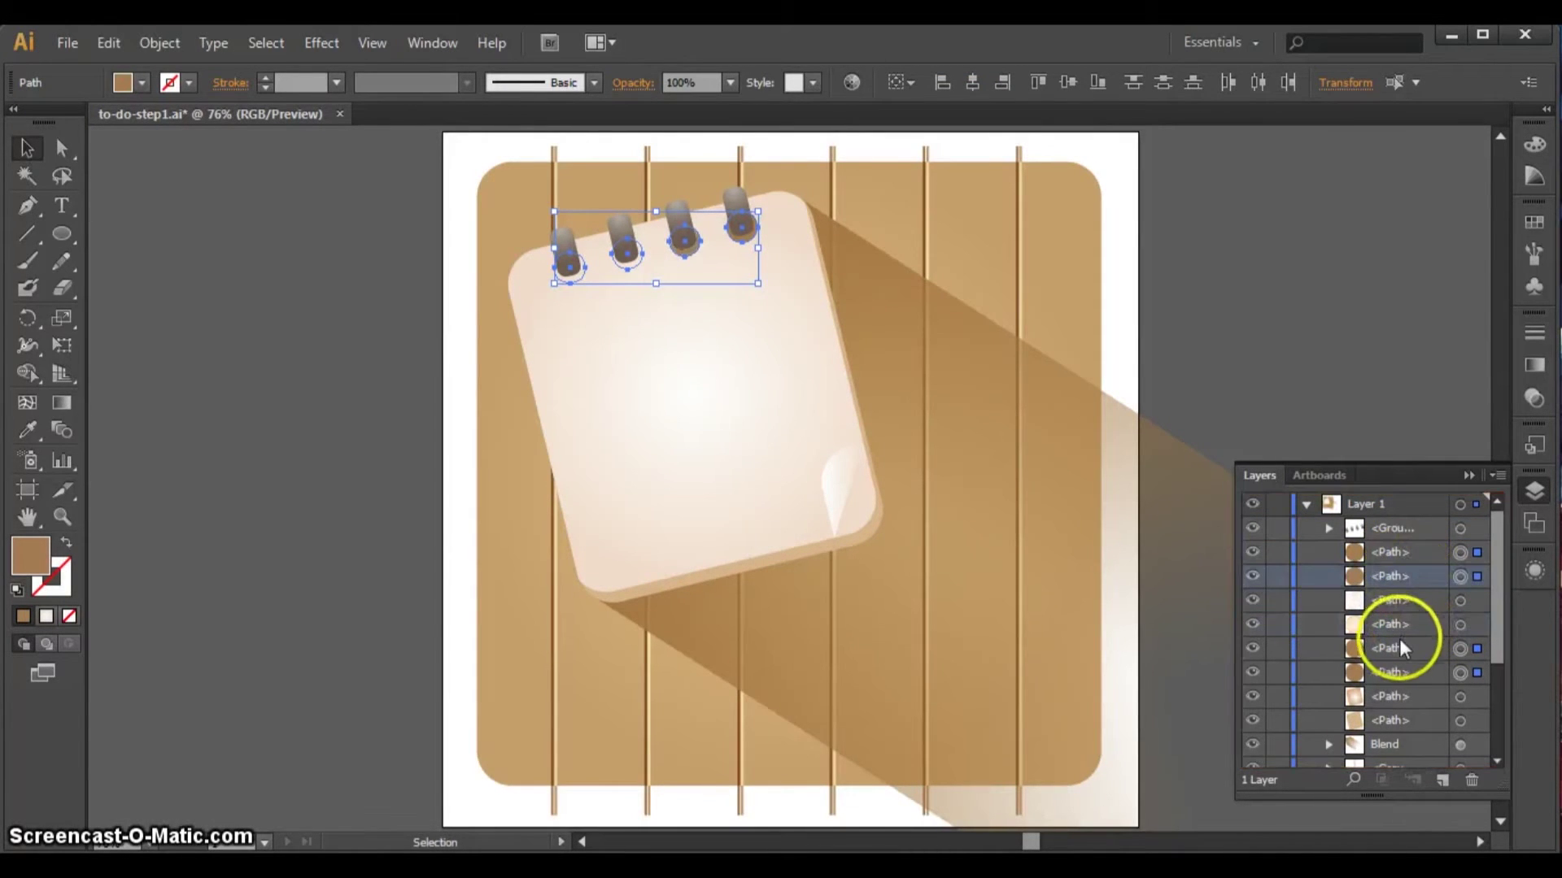
drag(1396, 644, 1392, 601)
click(1388, 675)
drag(1387, 676, 1384, 610)
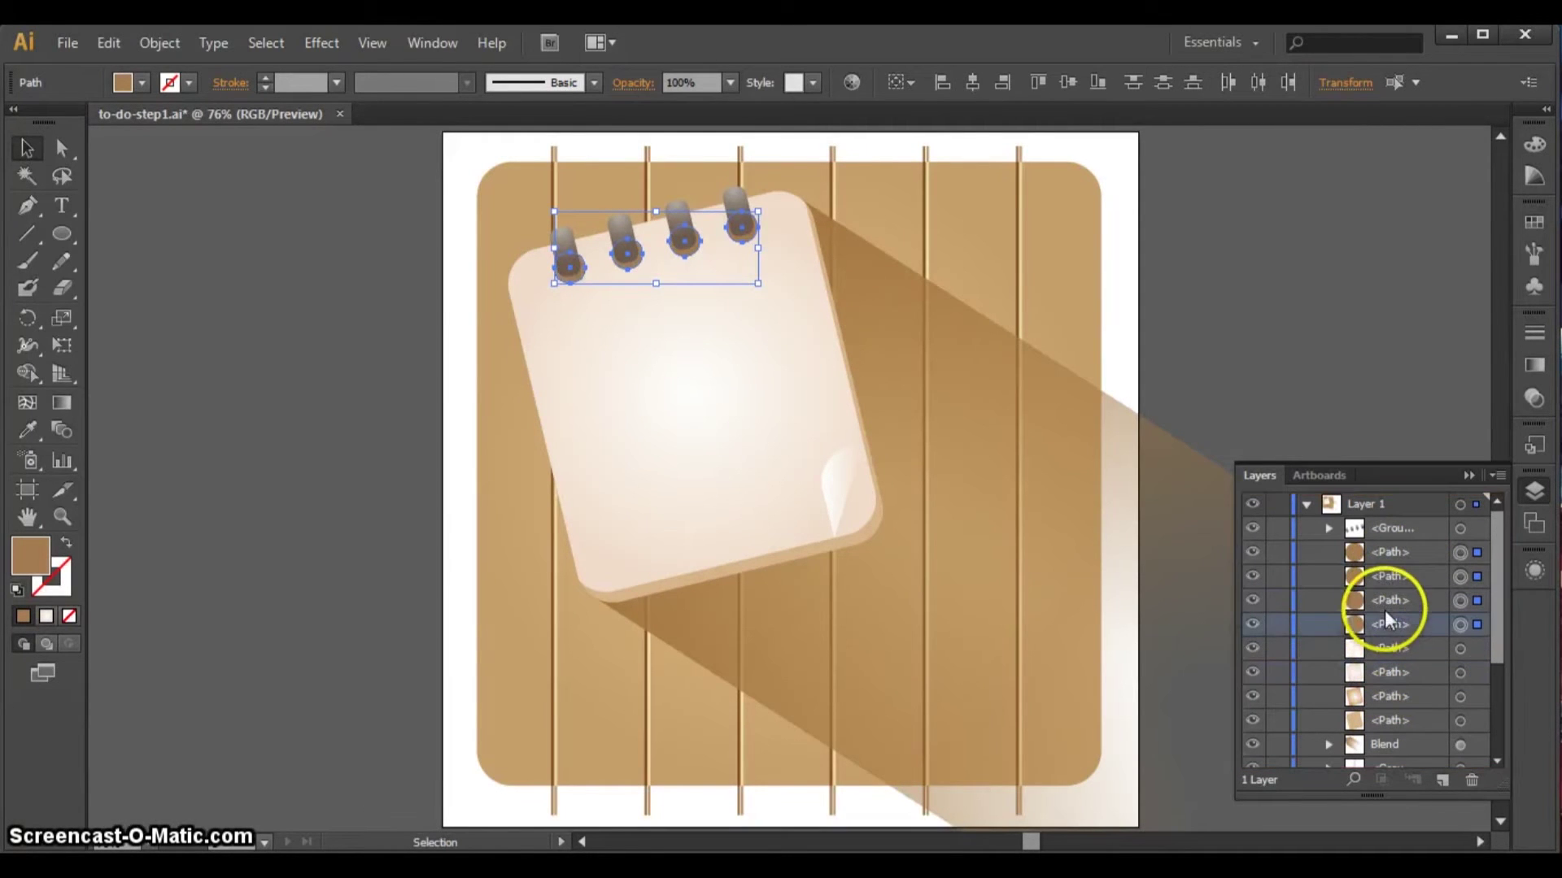
click(1257, 262)
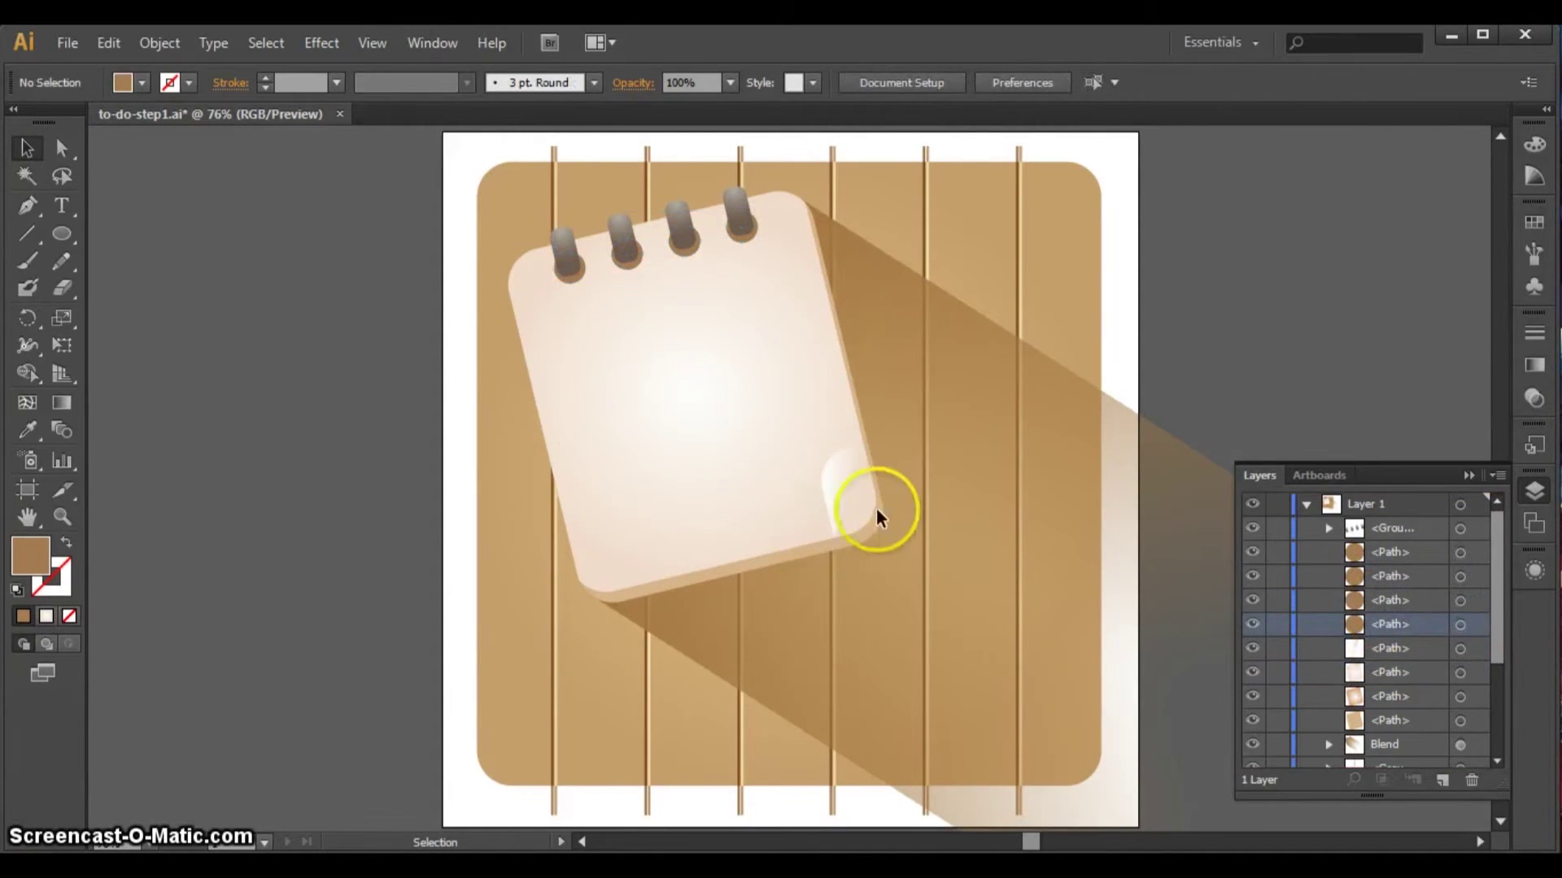
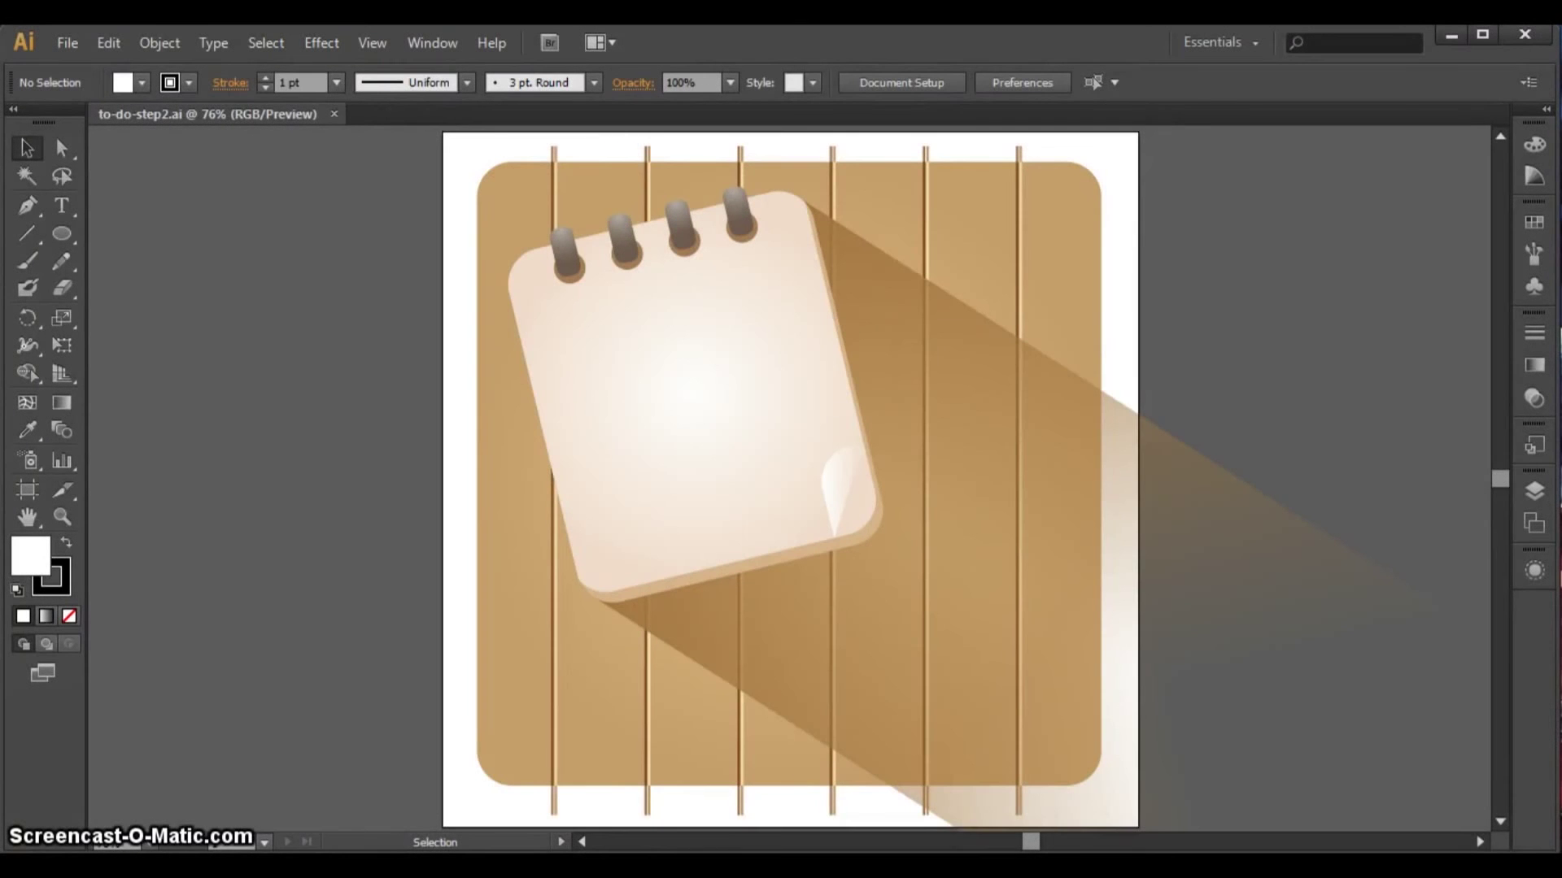
- Draw a tall, narrow rectangle on the empty canvas beside the artboard
click(583, 842)
drag(582, 842, 583, 842)
drag(59, 238, 133, 236)
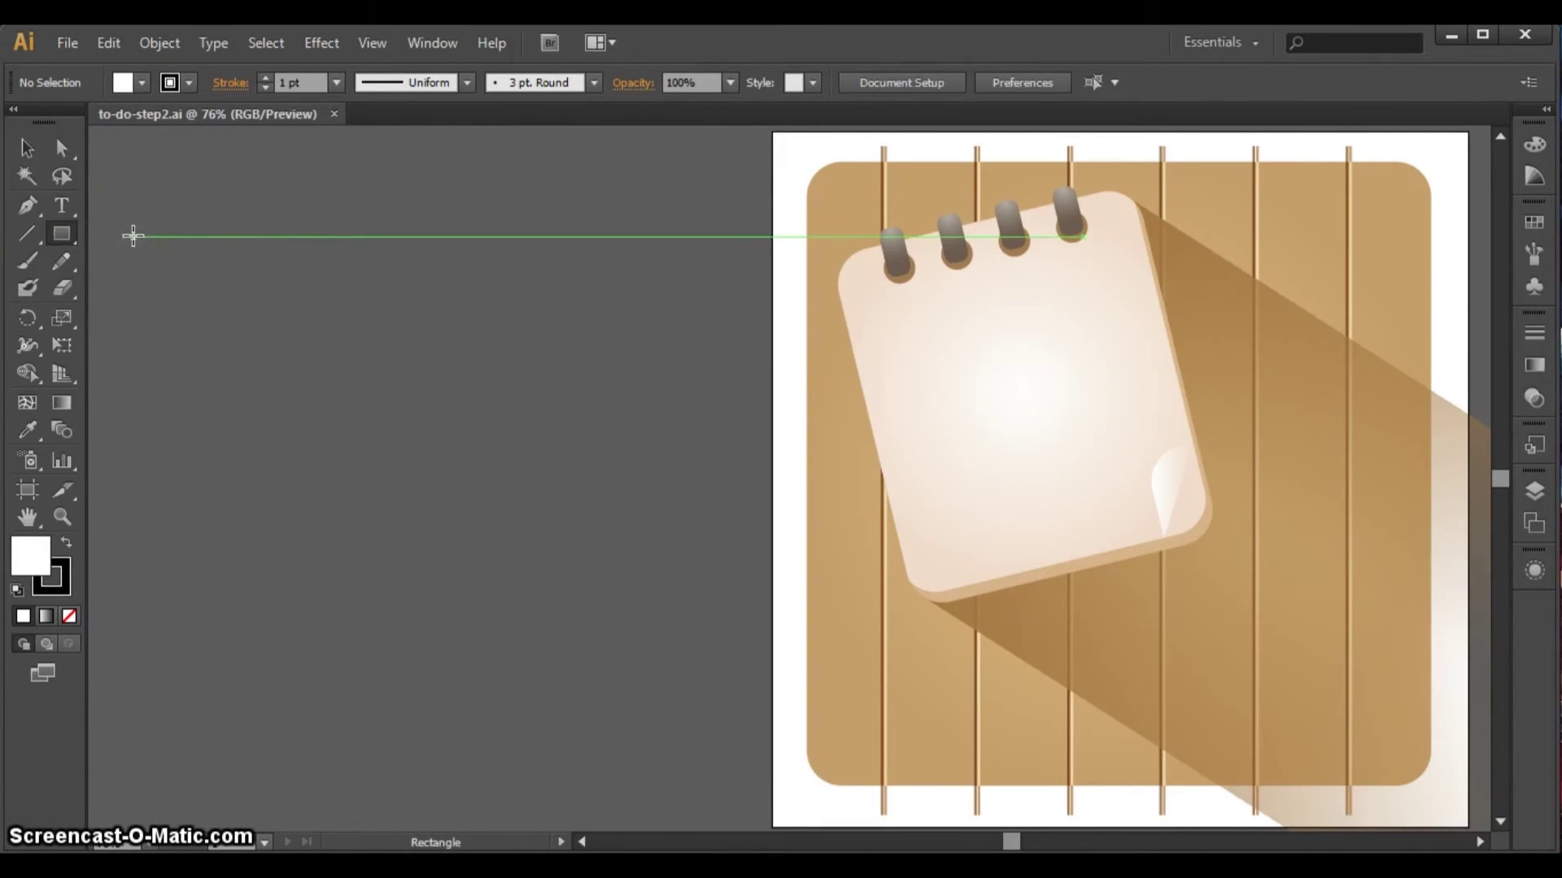
drag(426, 254, 562, 561)
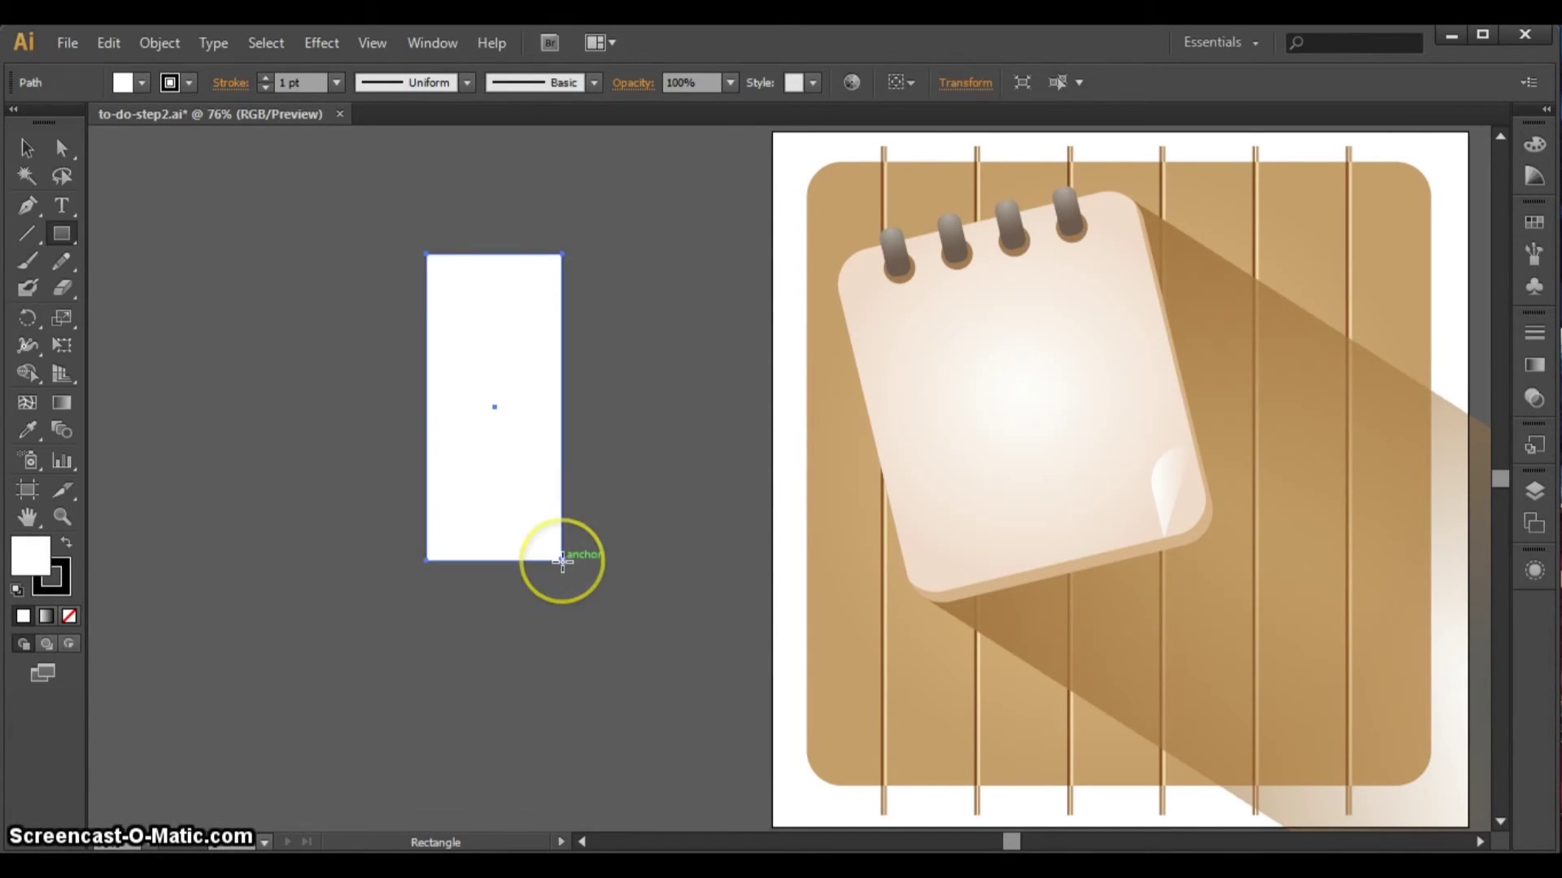
- Fill the tall rectangle with 00a79d and remove its stroke
double_click(26, 567)
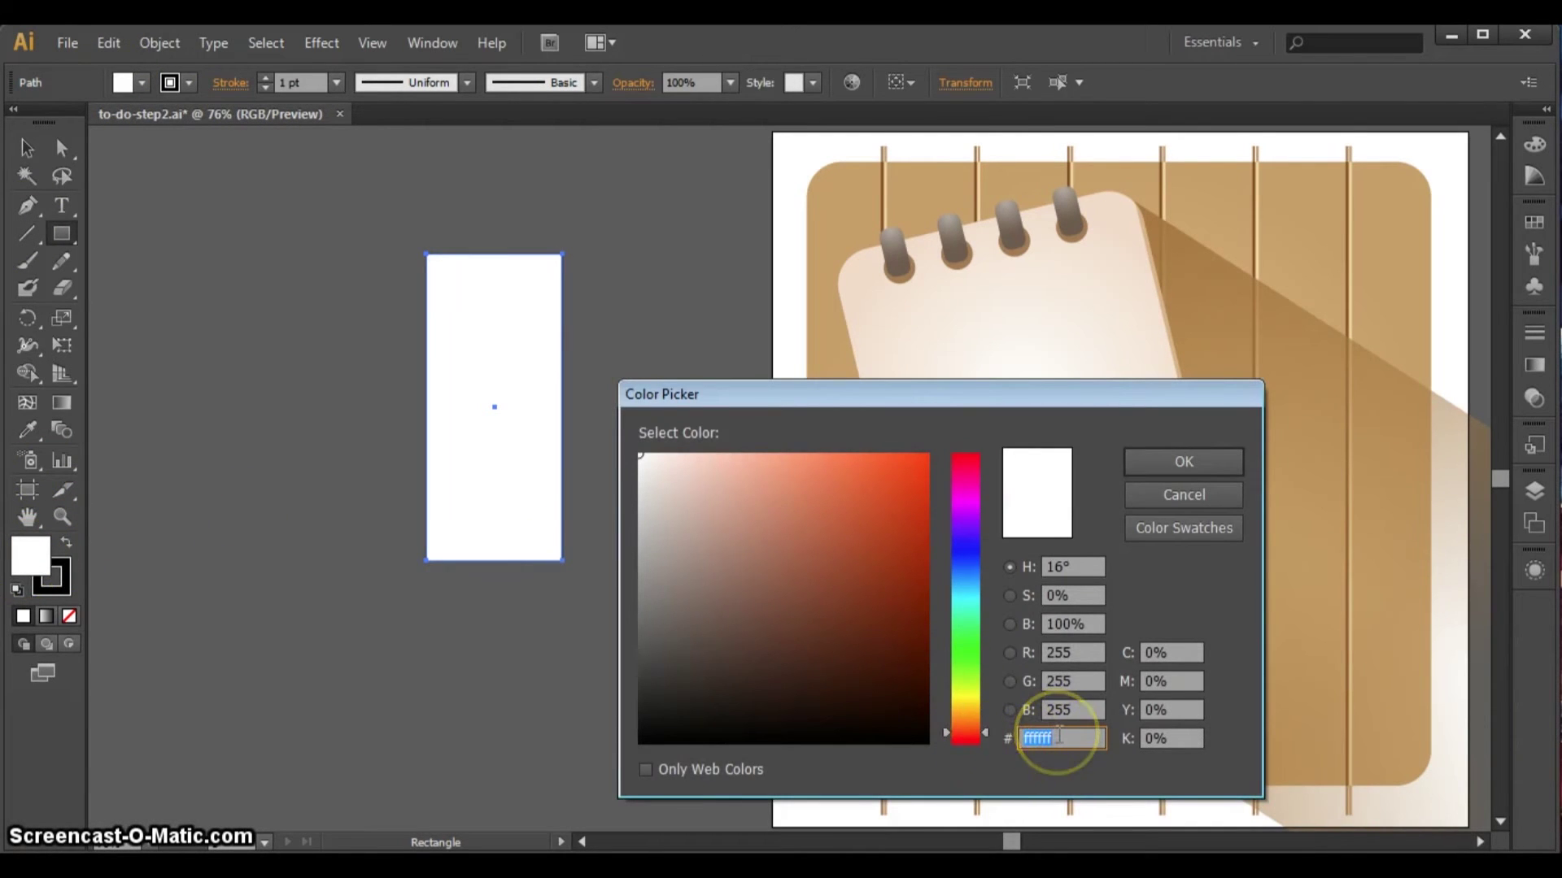
text(00a79)
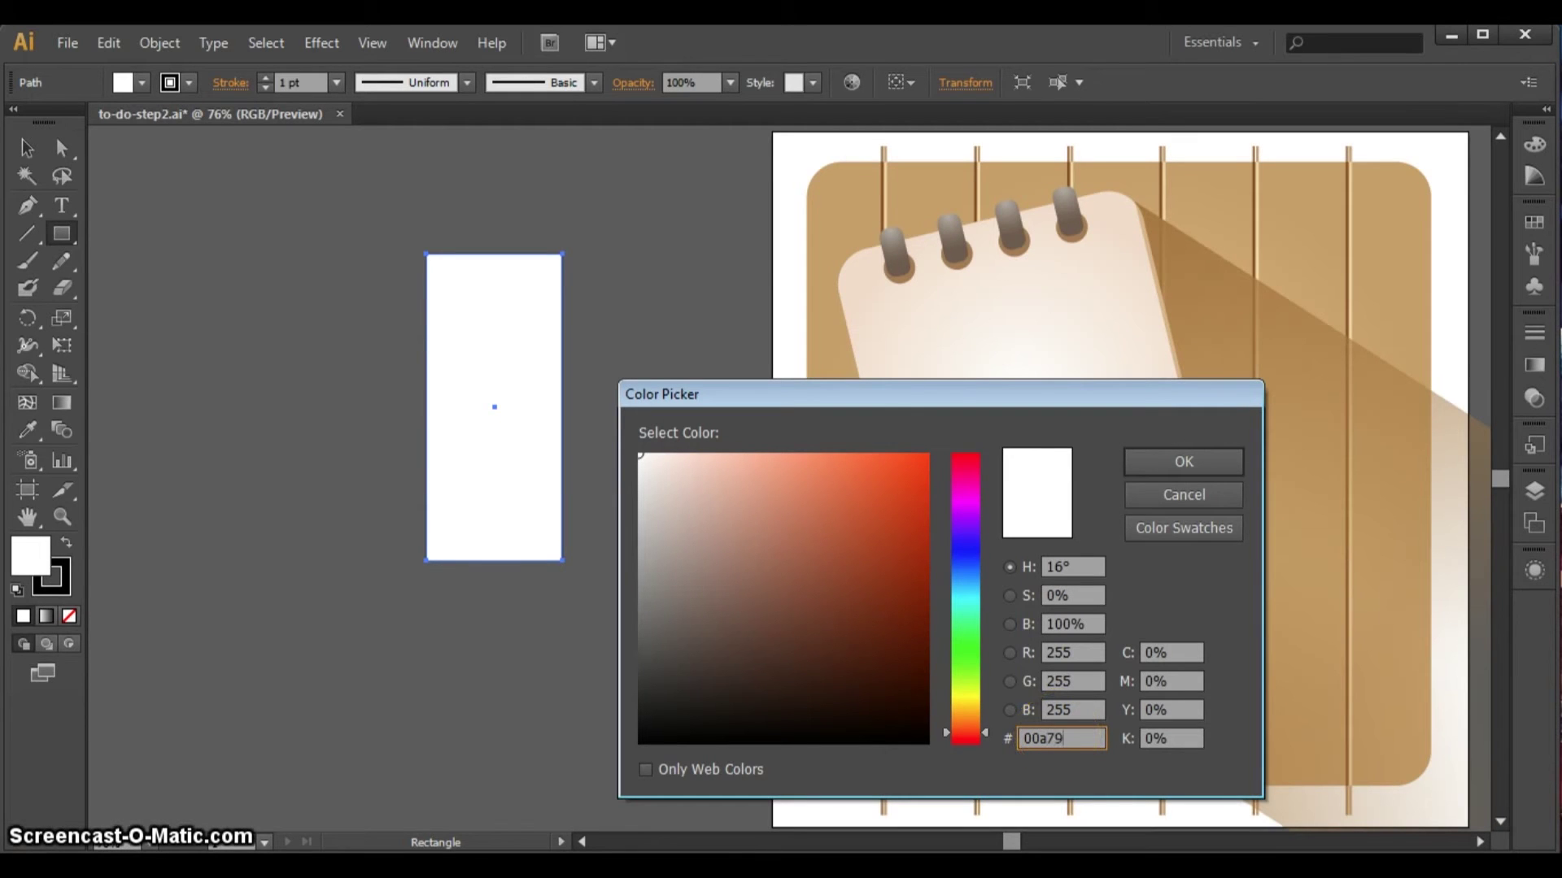
text(d)
key(Return)
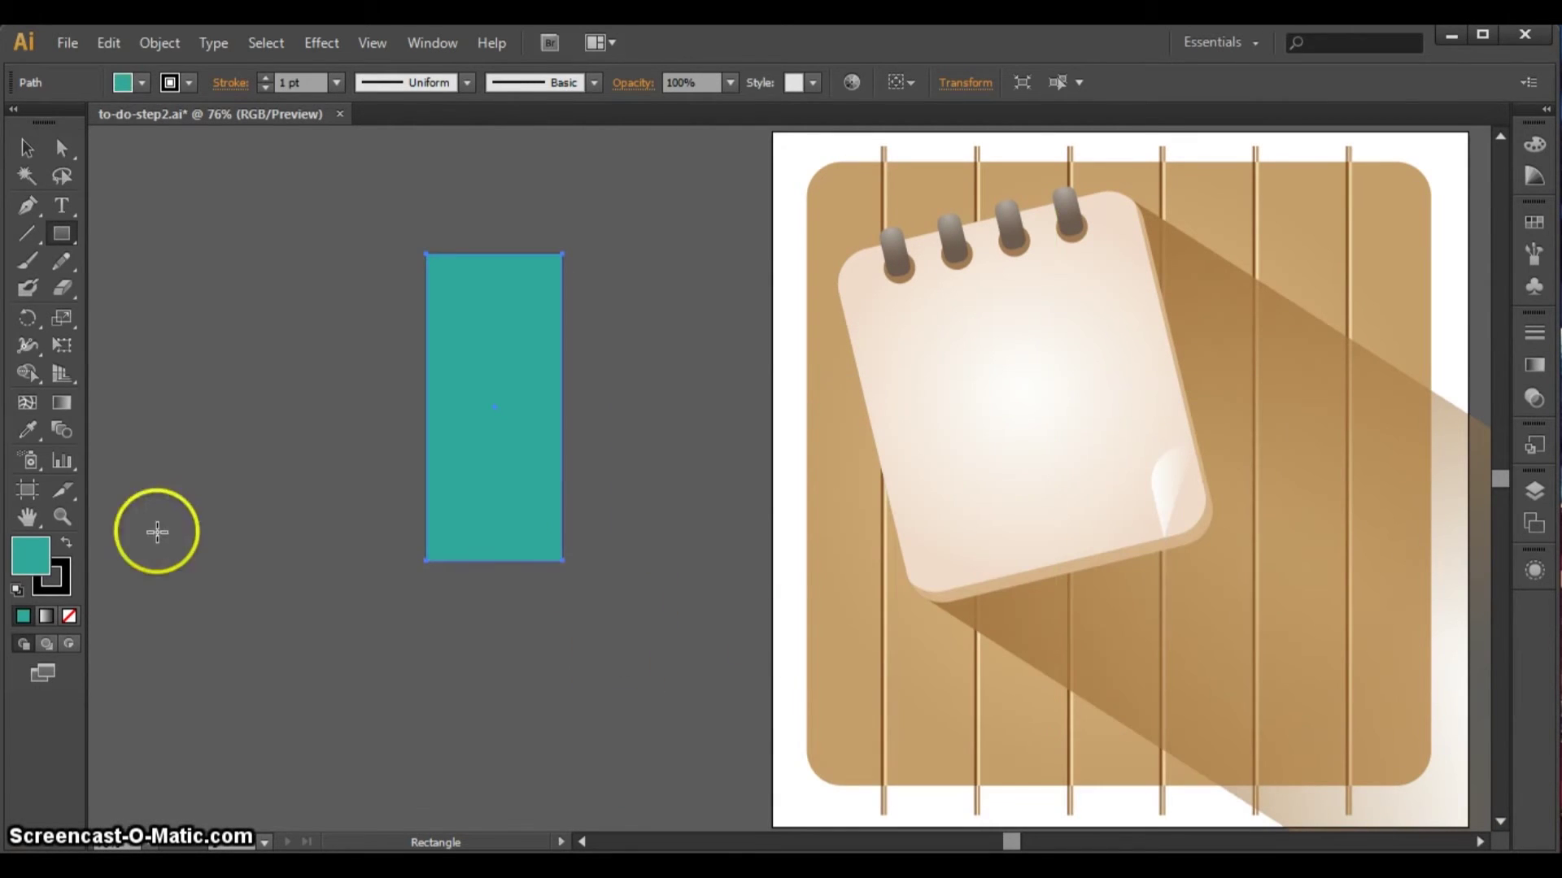
click(66, 579)
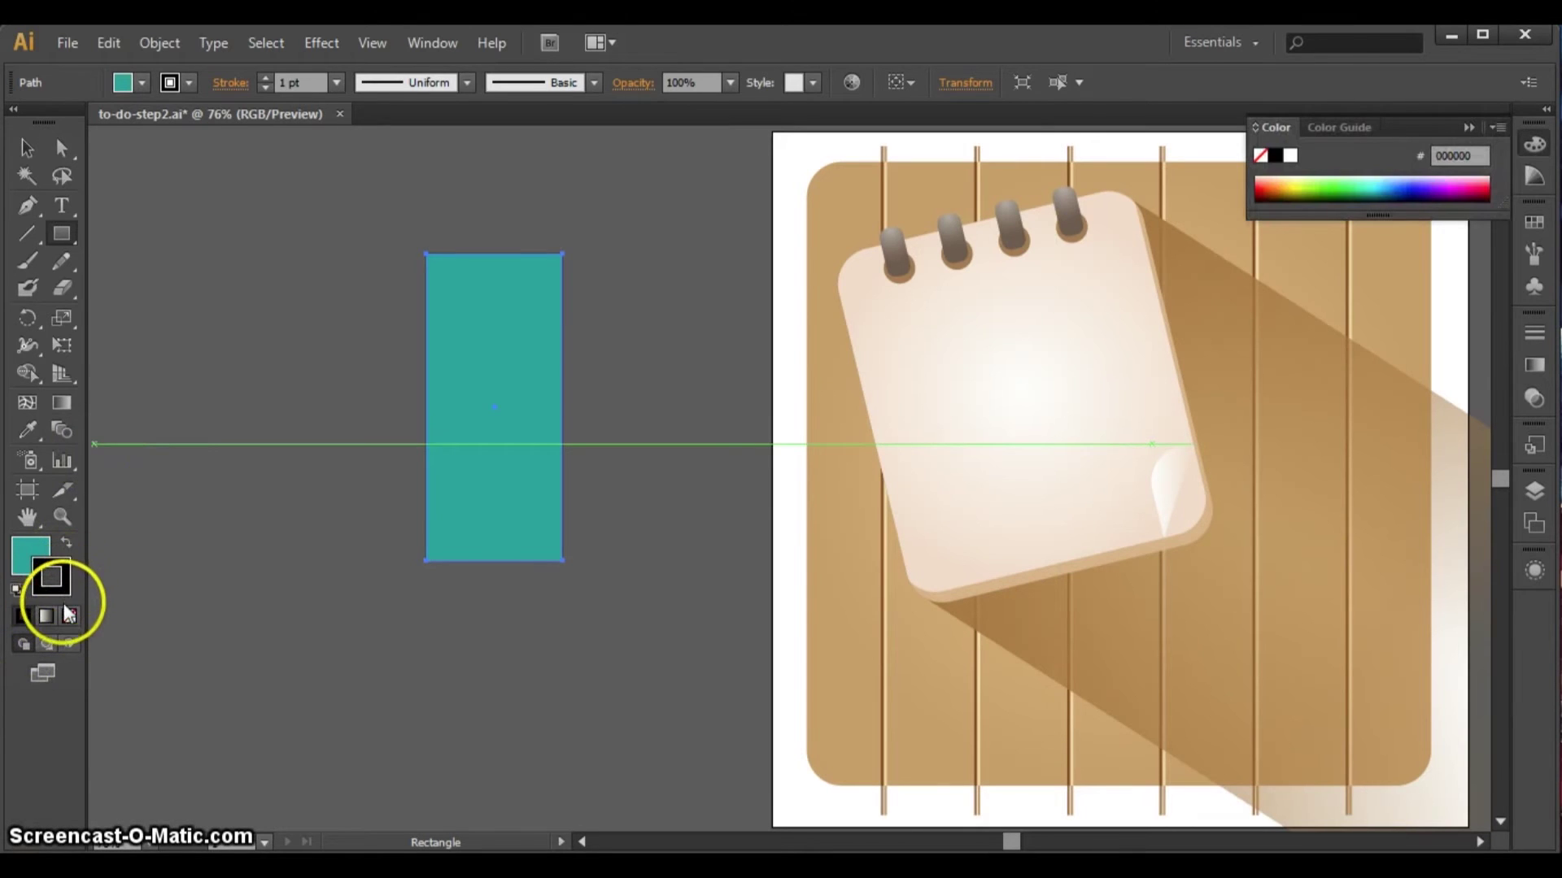
click(70, 616)
click(27, 150)
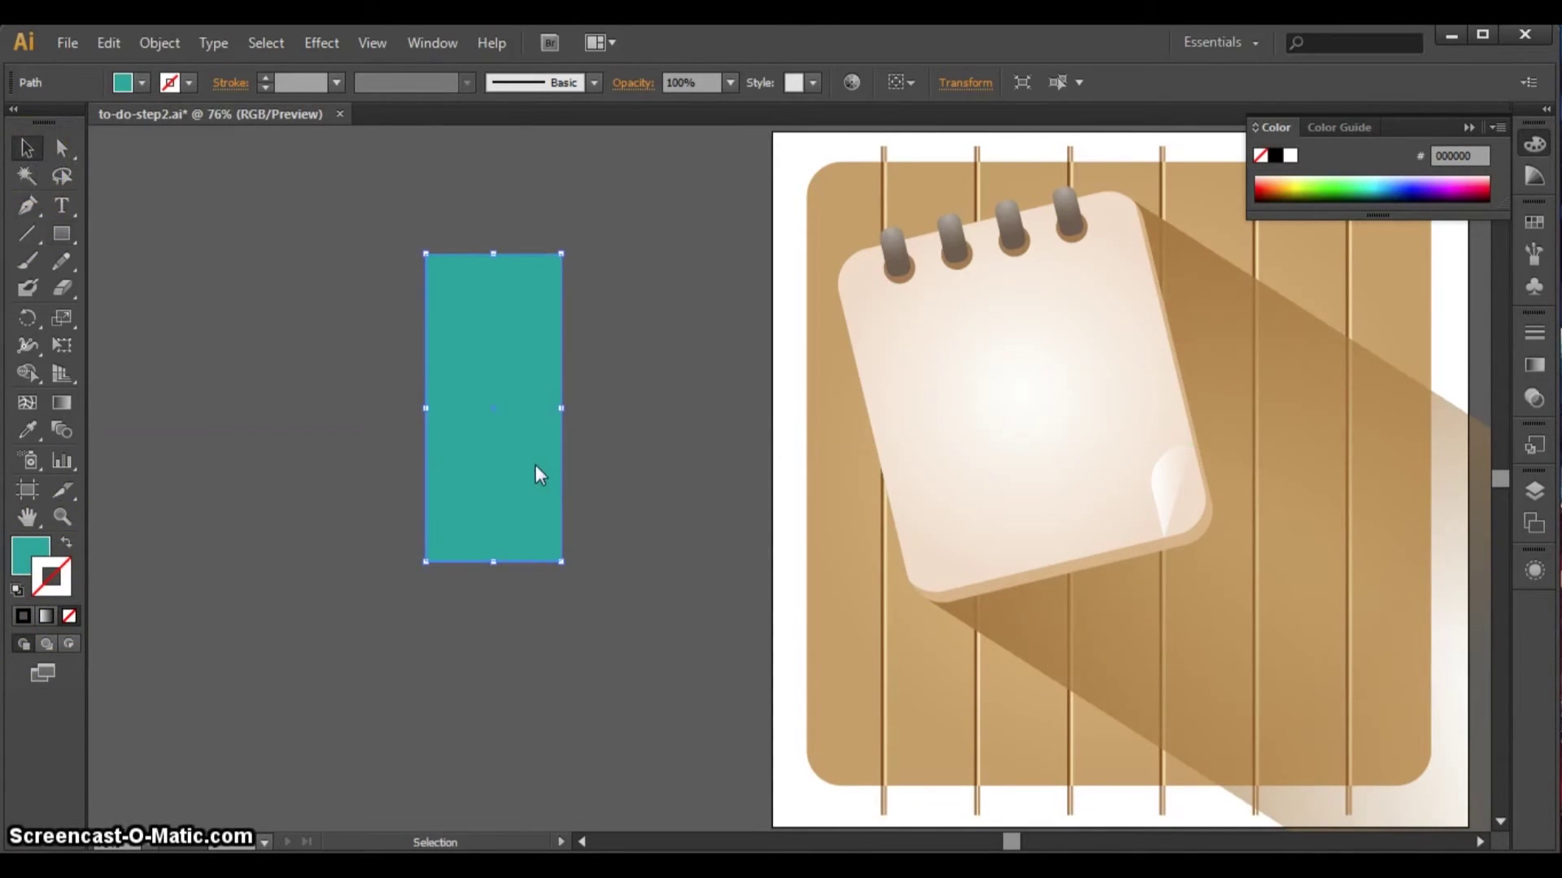
- Draw a closed Pen shape with a V-shaped top edge over the teal rectangle's lower end, extending slightly past its sides and base
drag(392, 558, 513, 573)
click(29, 207)
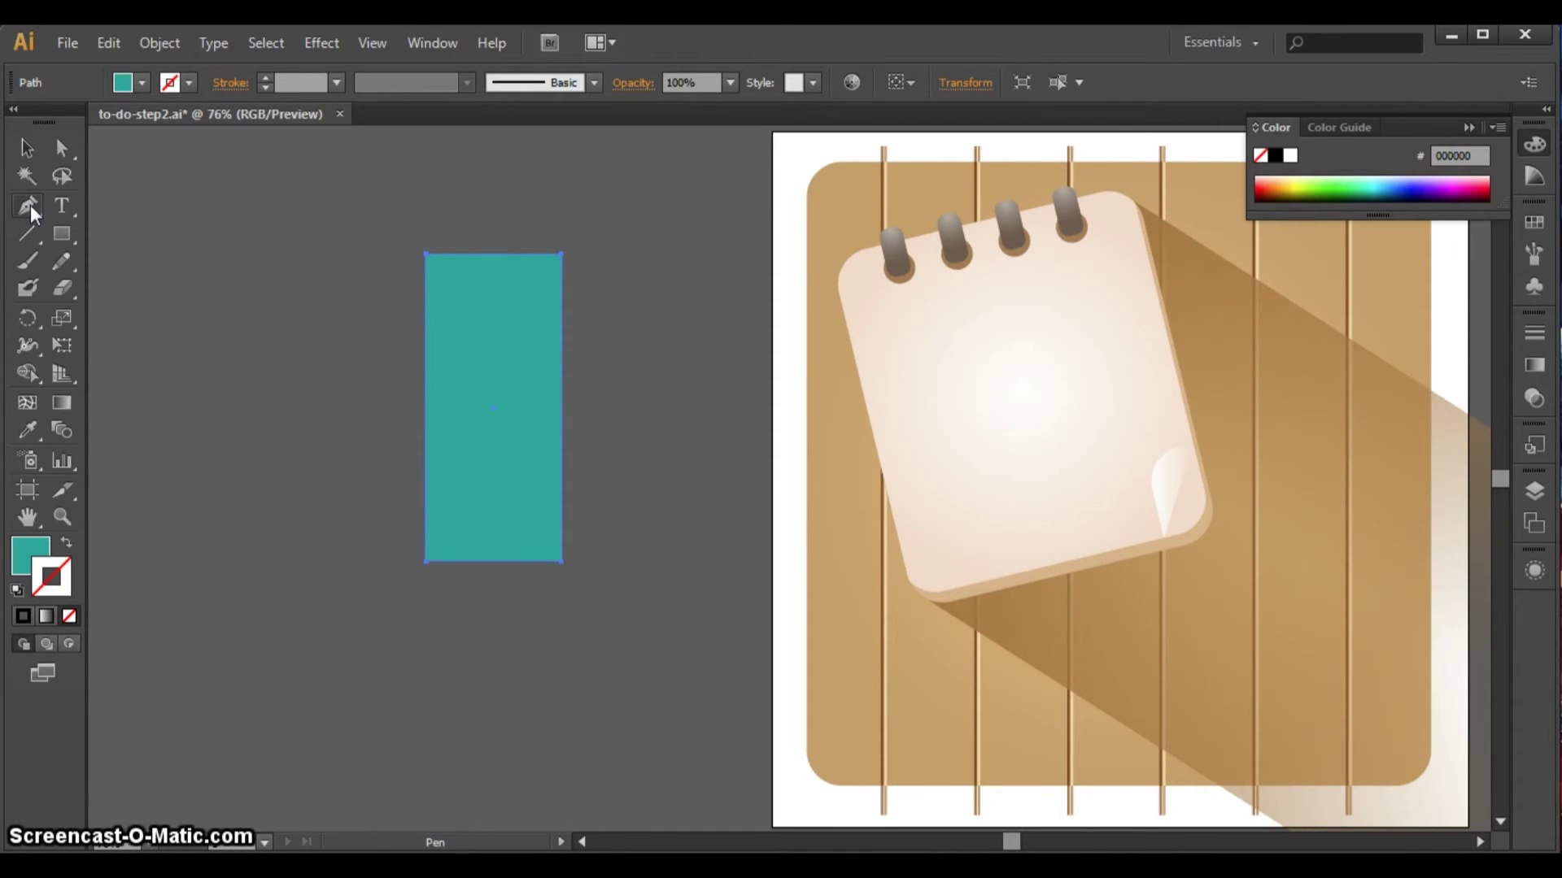
click(412, 480)
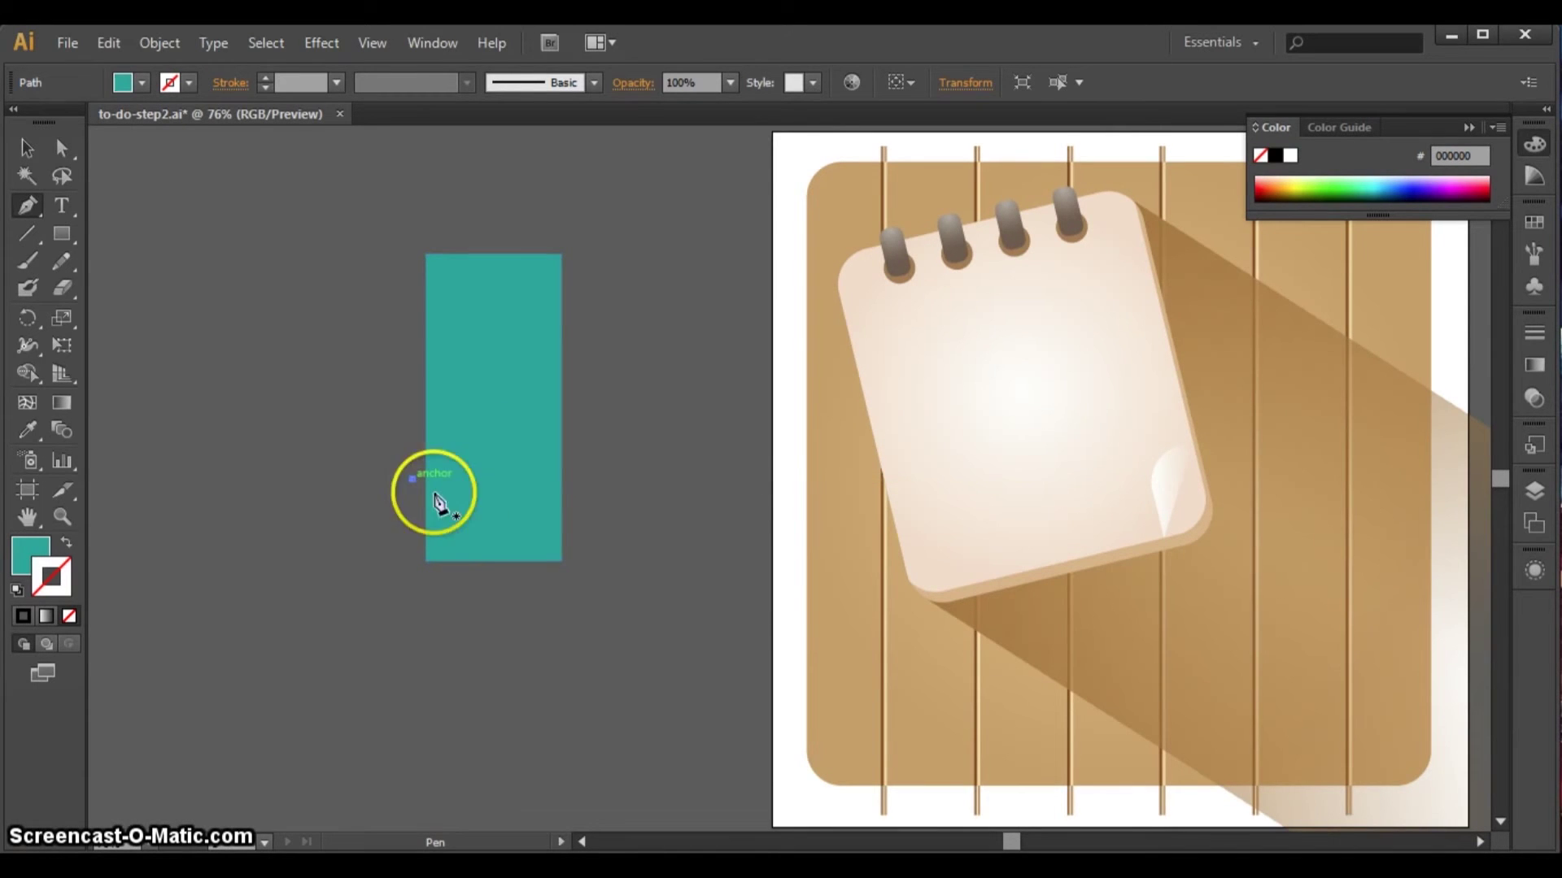
click(494, 561)
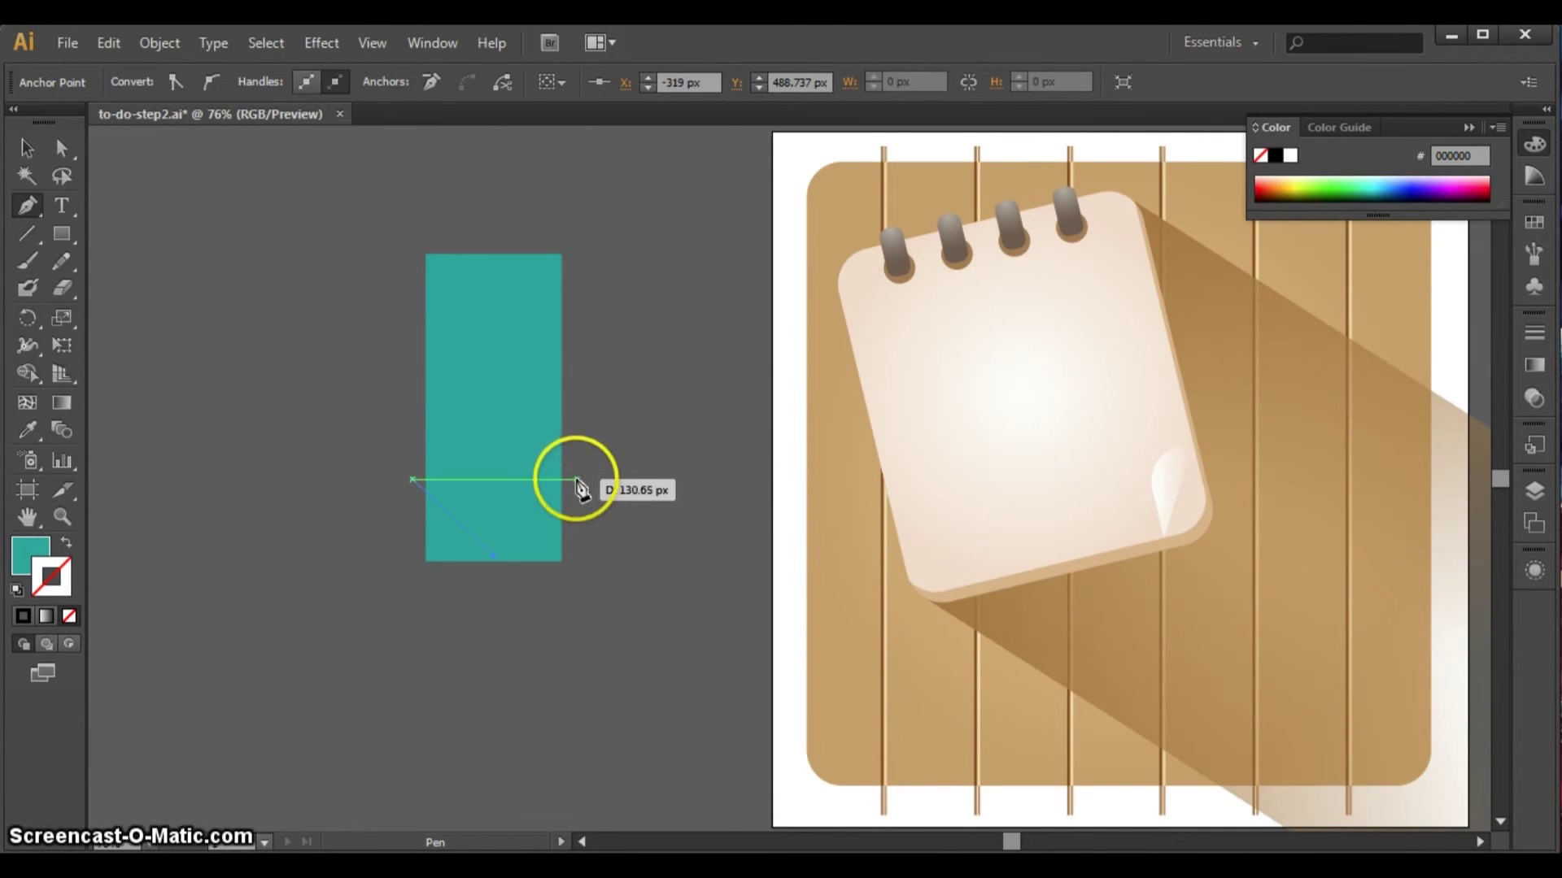
click(576, 481)
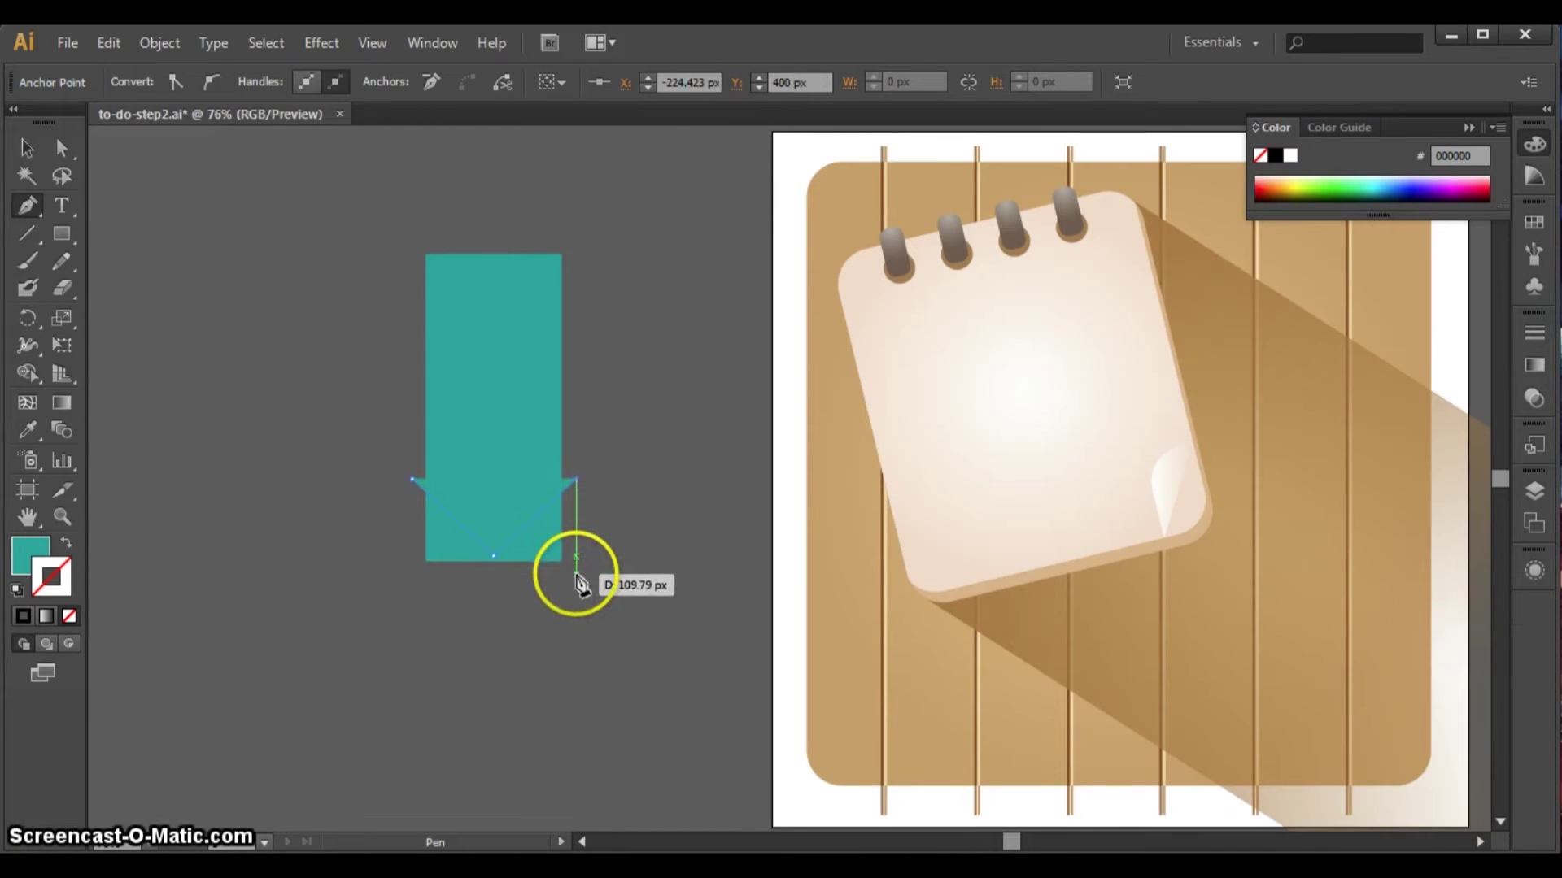
click(576, 574)
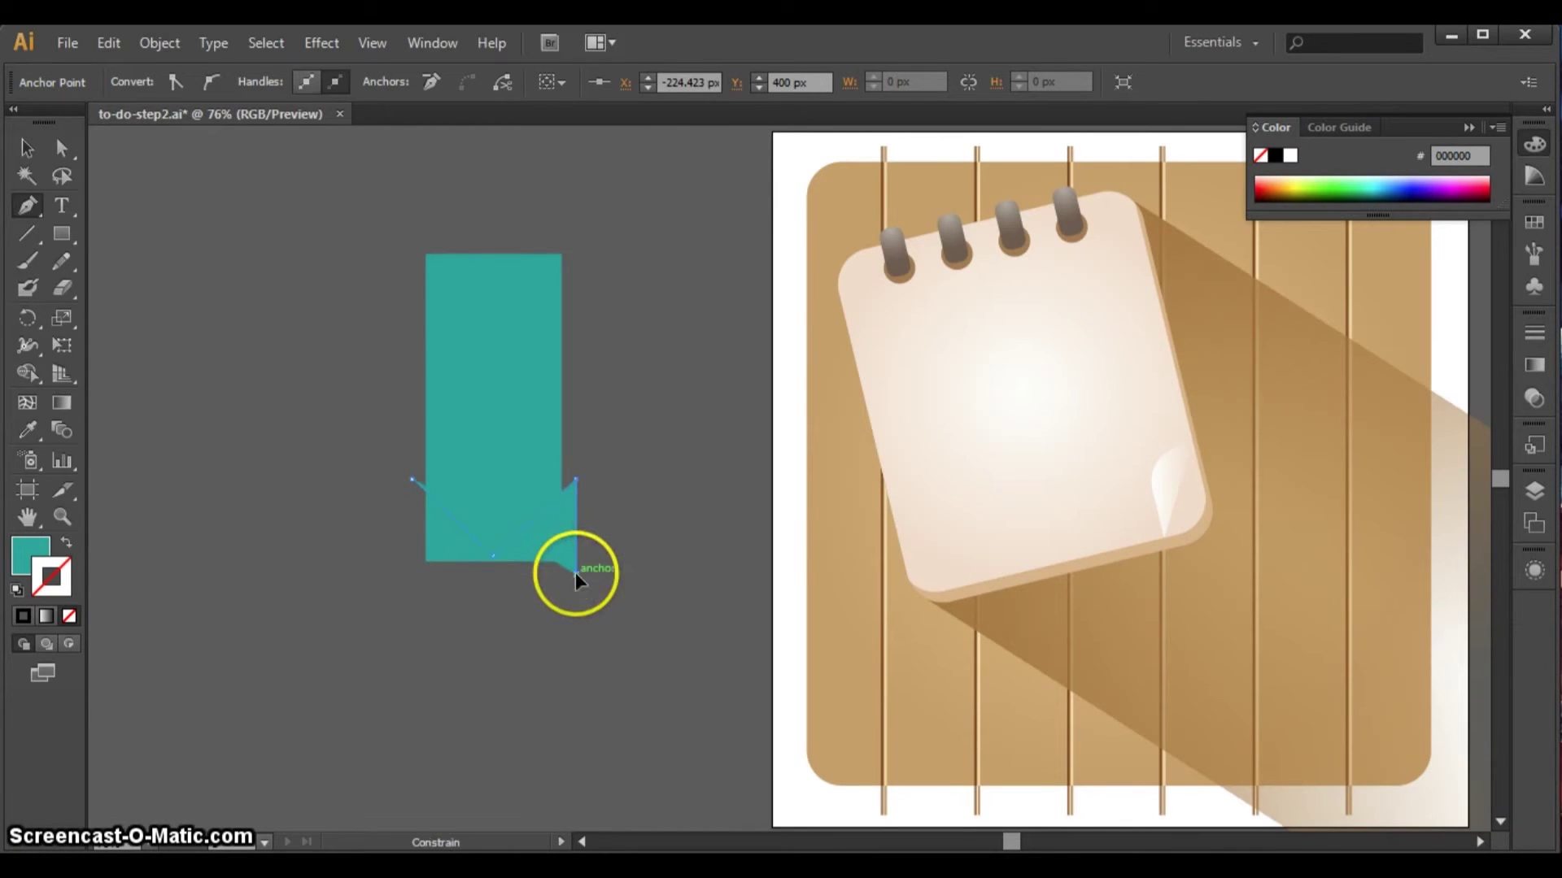
click(413, 575)
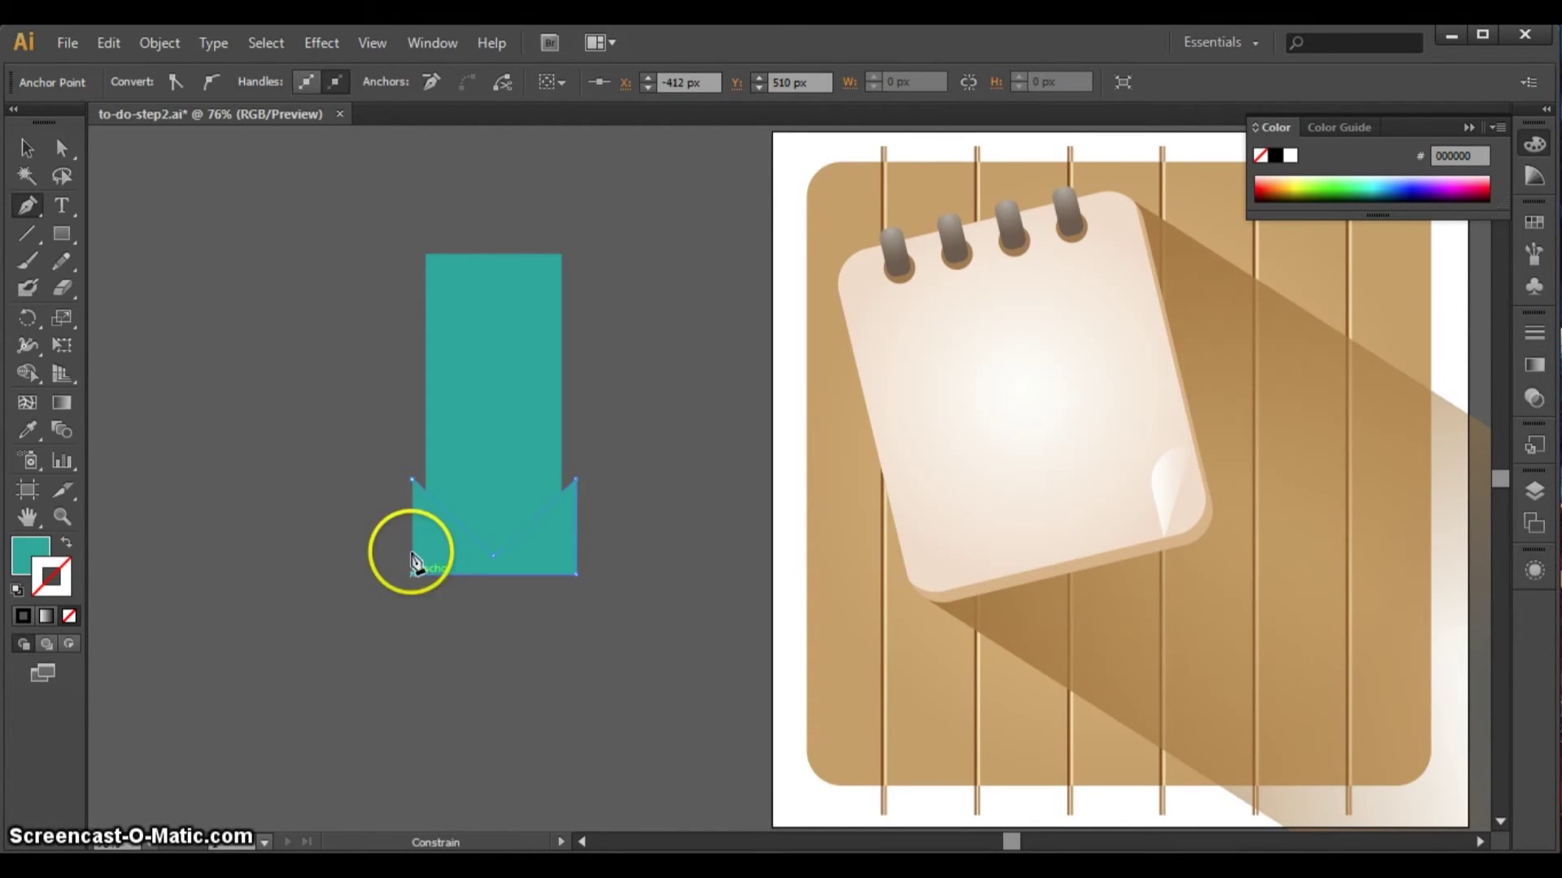
click(412, 481)
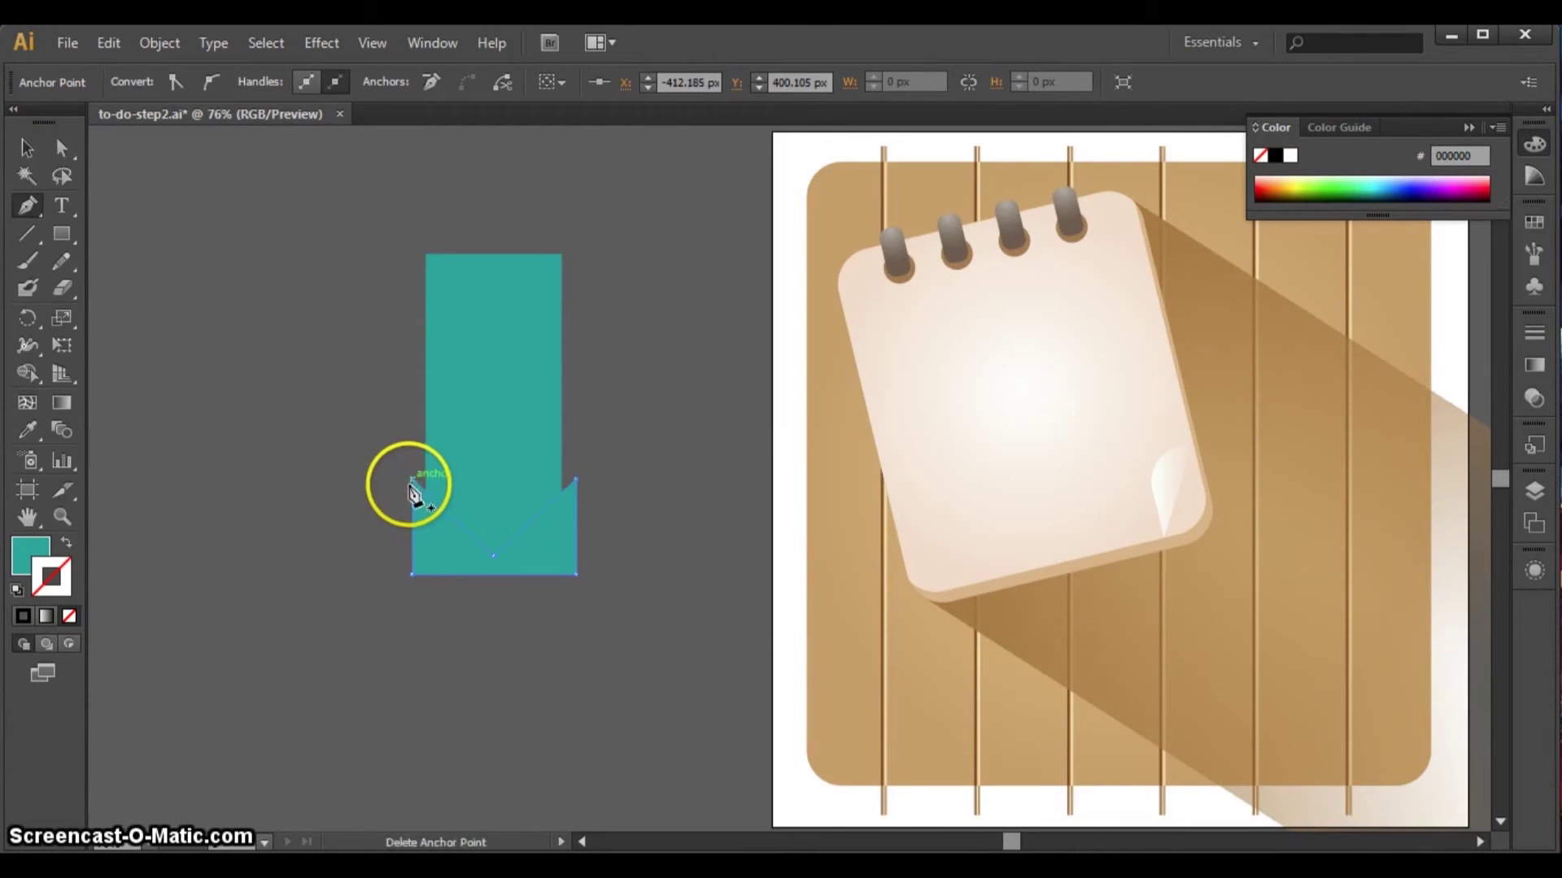
- Try to cut the teal rectangle's lower end to a centred point by removing the overlapping V-notched shape with the Shape Builder
click(26, 147)
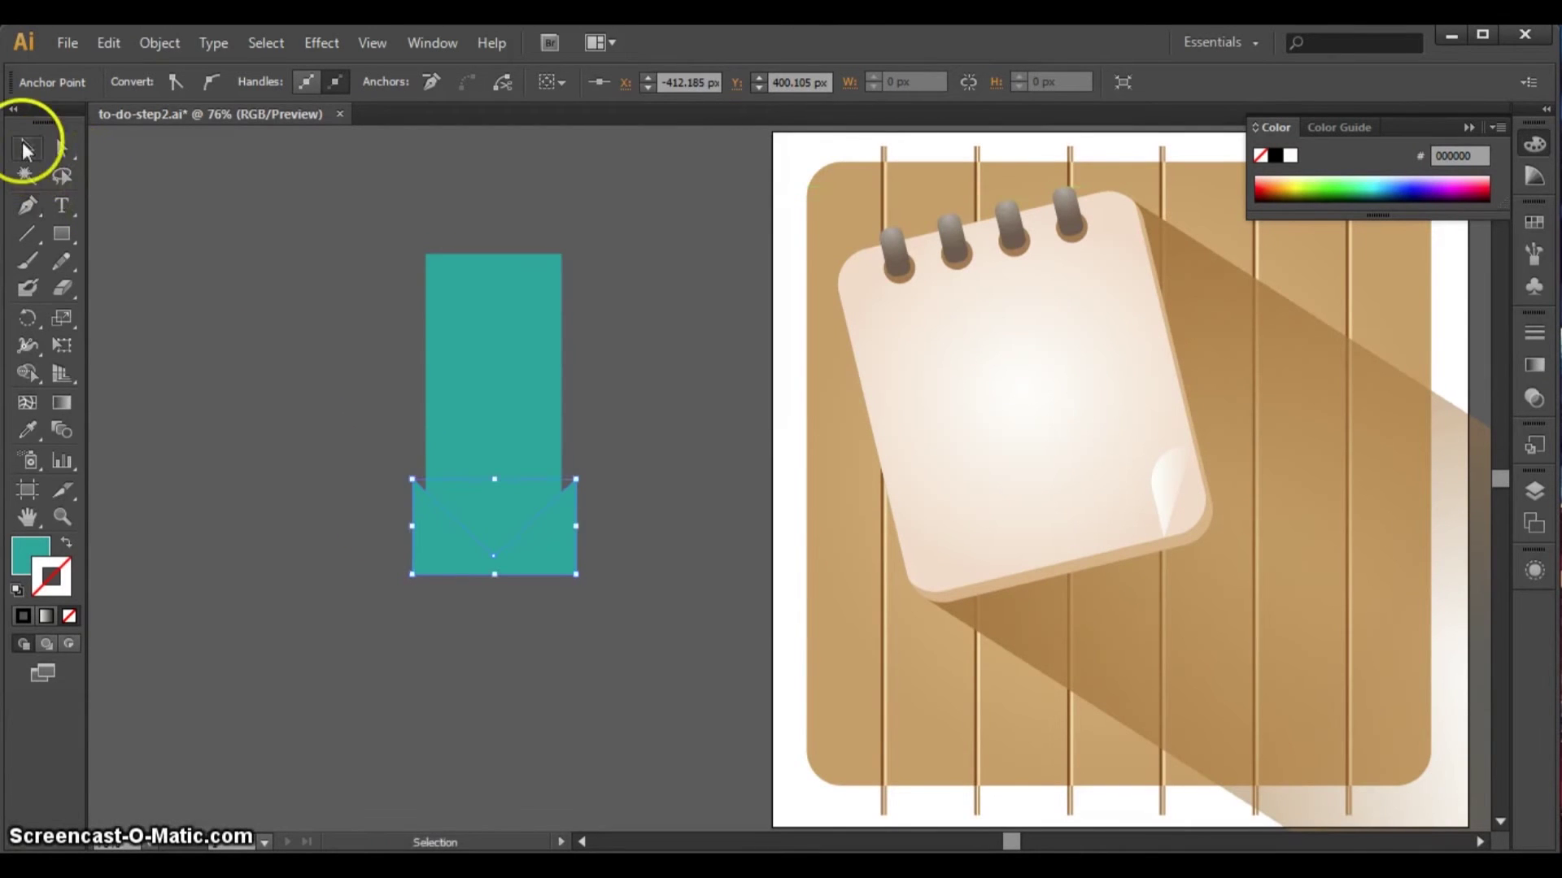
shift+click(522, 384)
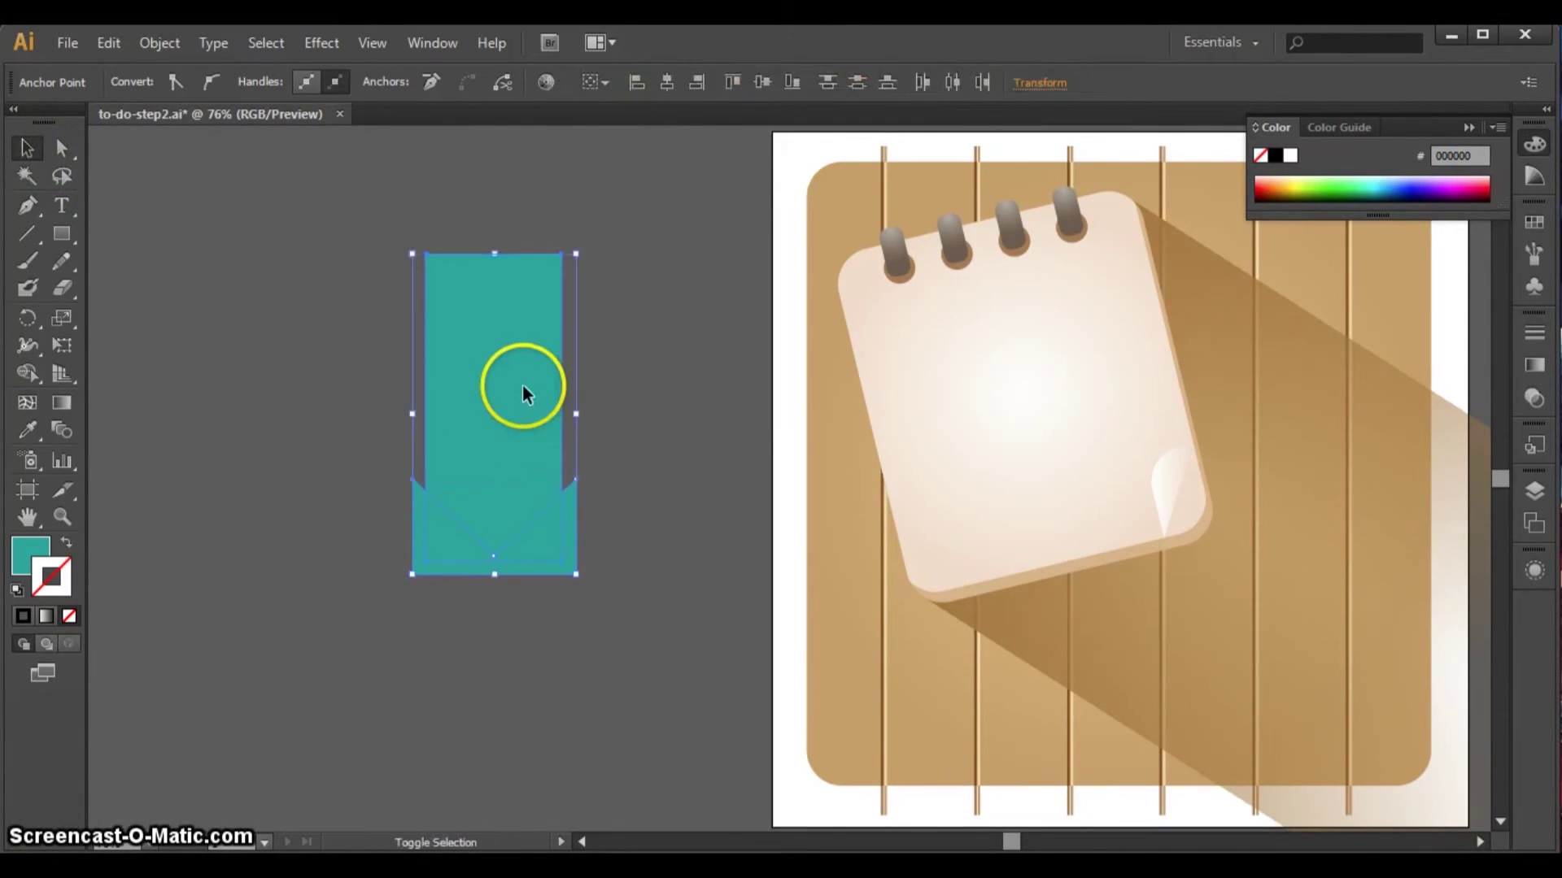
click(31, 373)
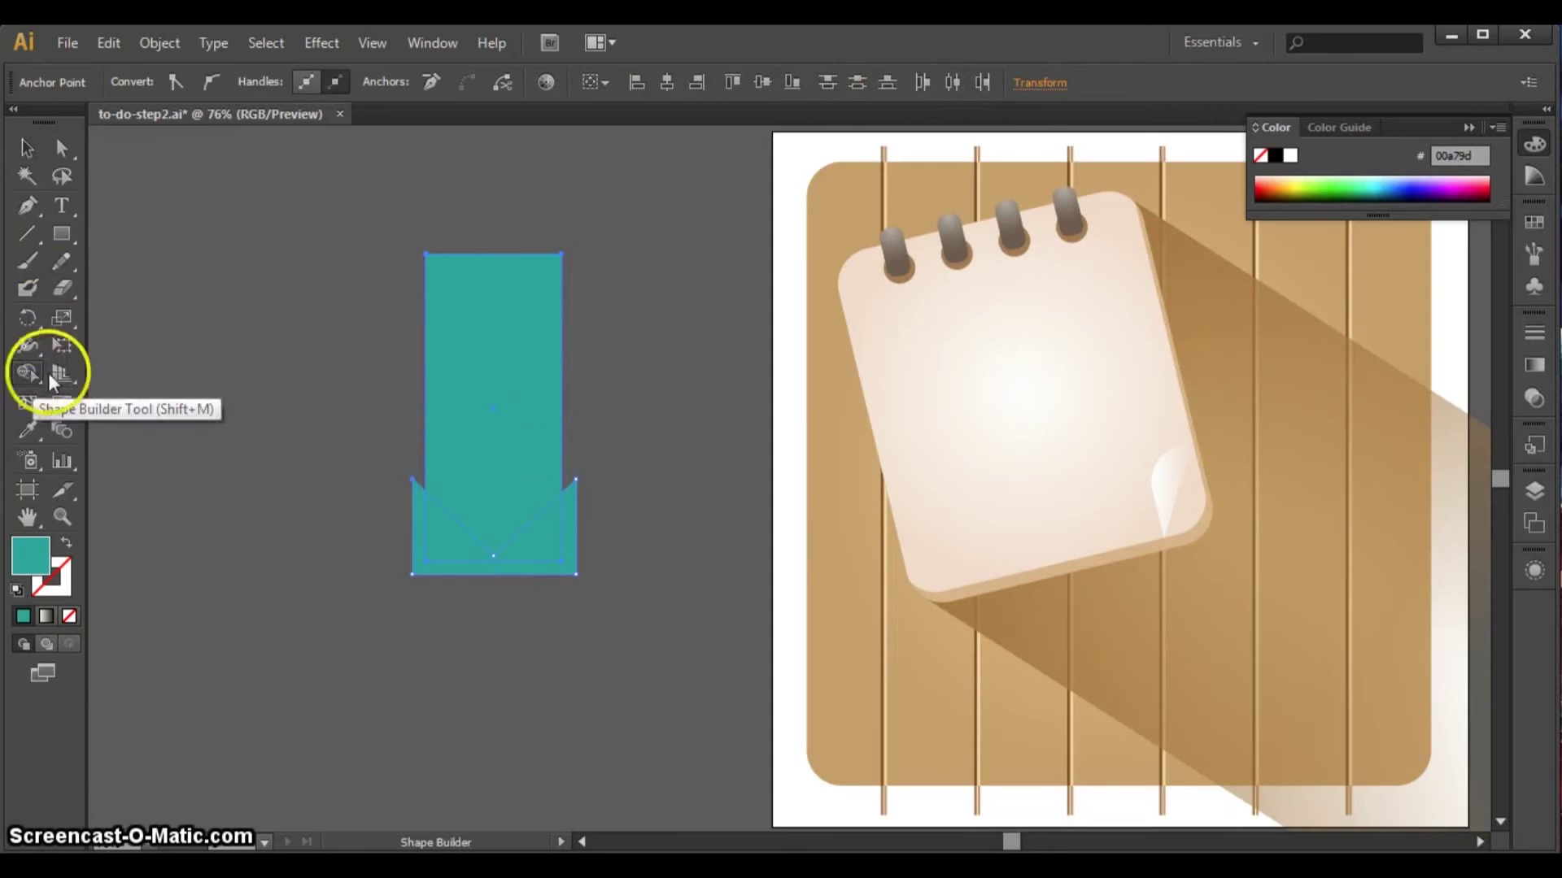
click(544, 547)
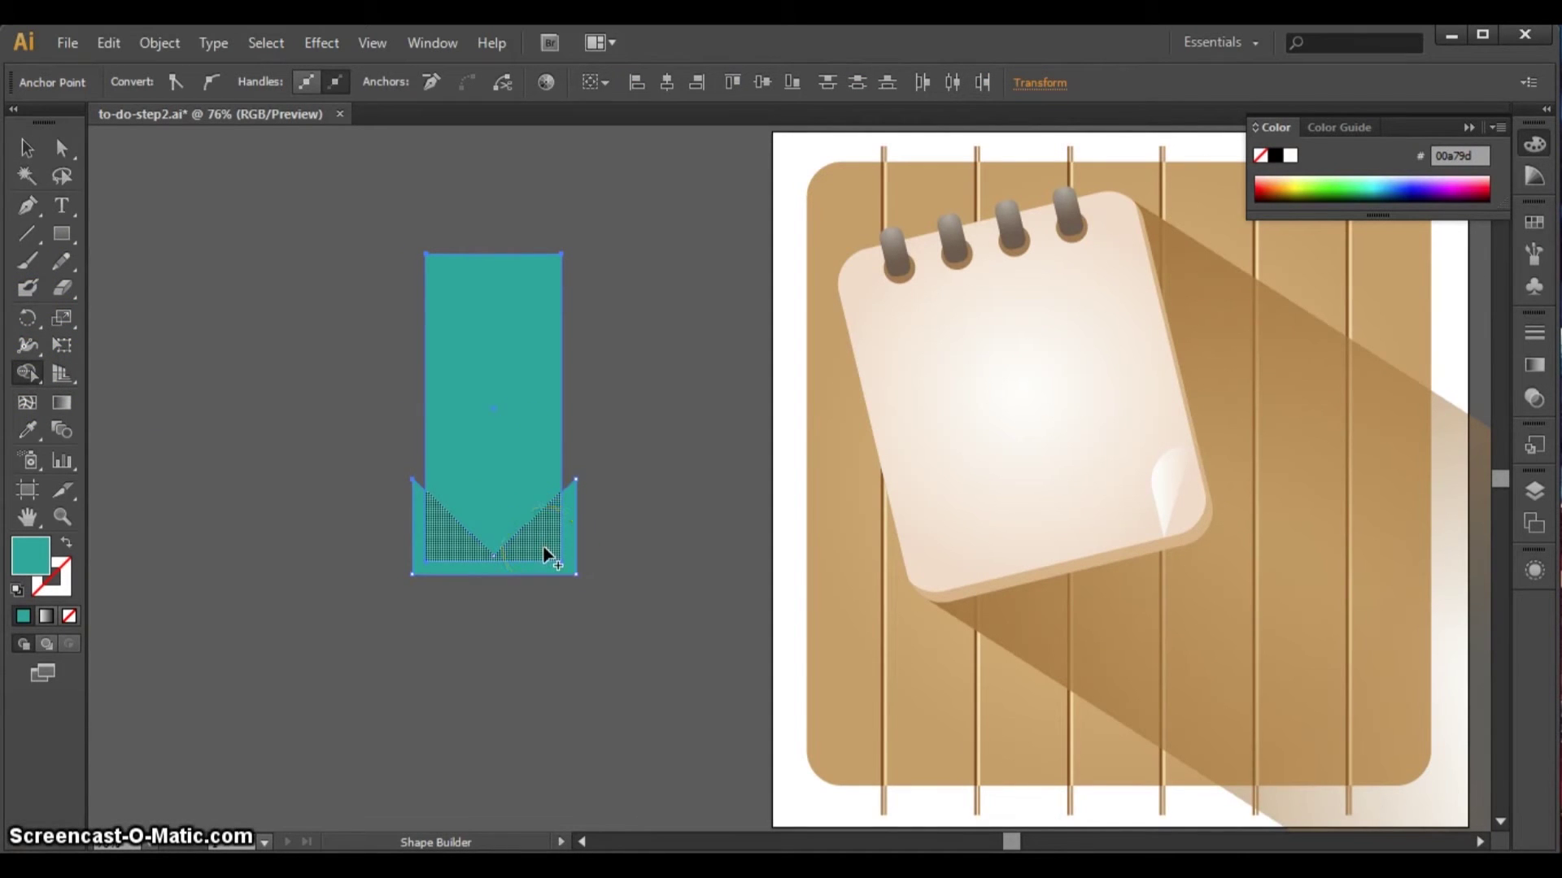
alt+click(569, 548)
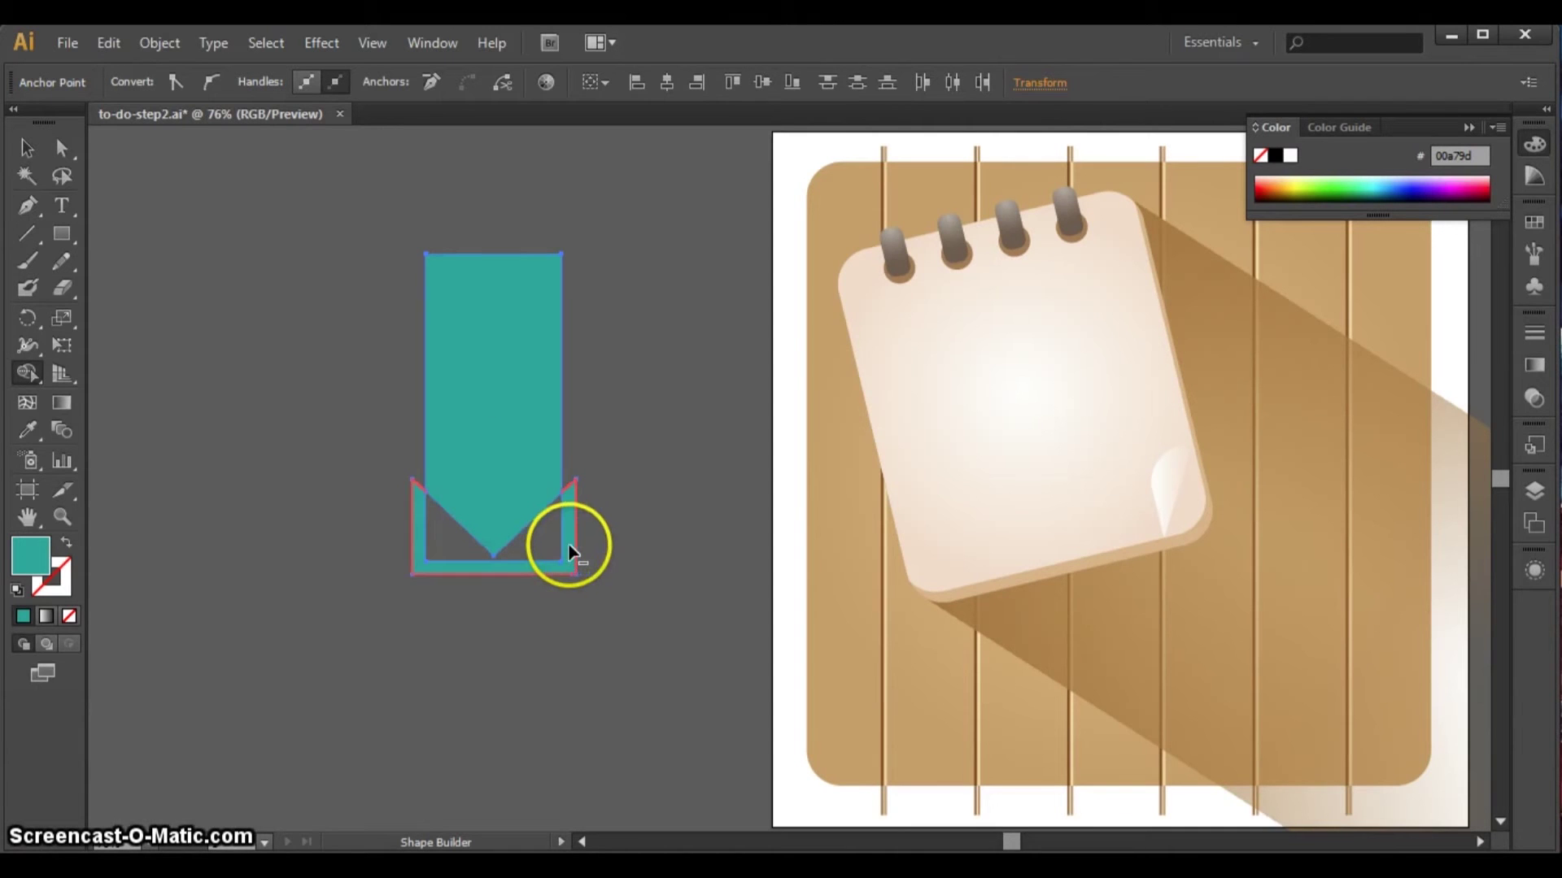
alt+click(573, 551)
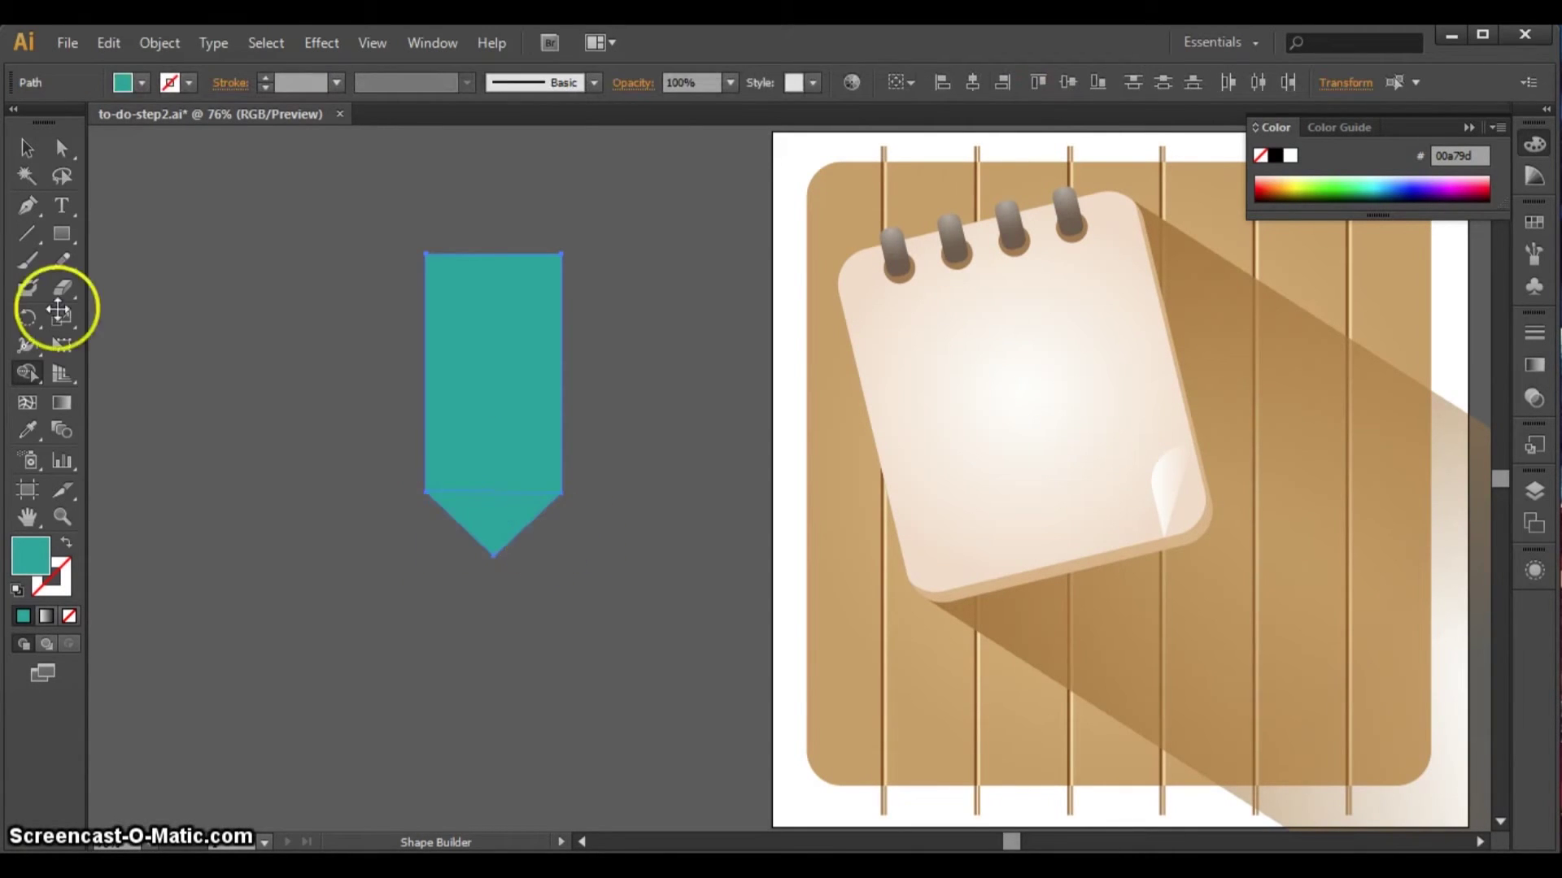
click(28, 147)
click(383, 496)
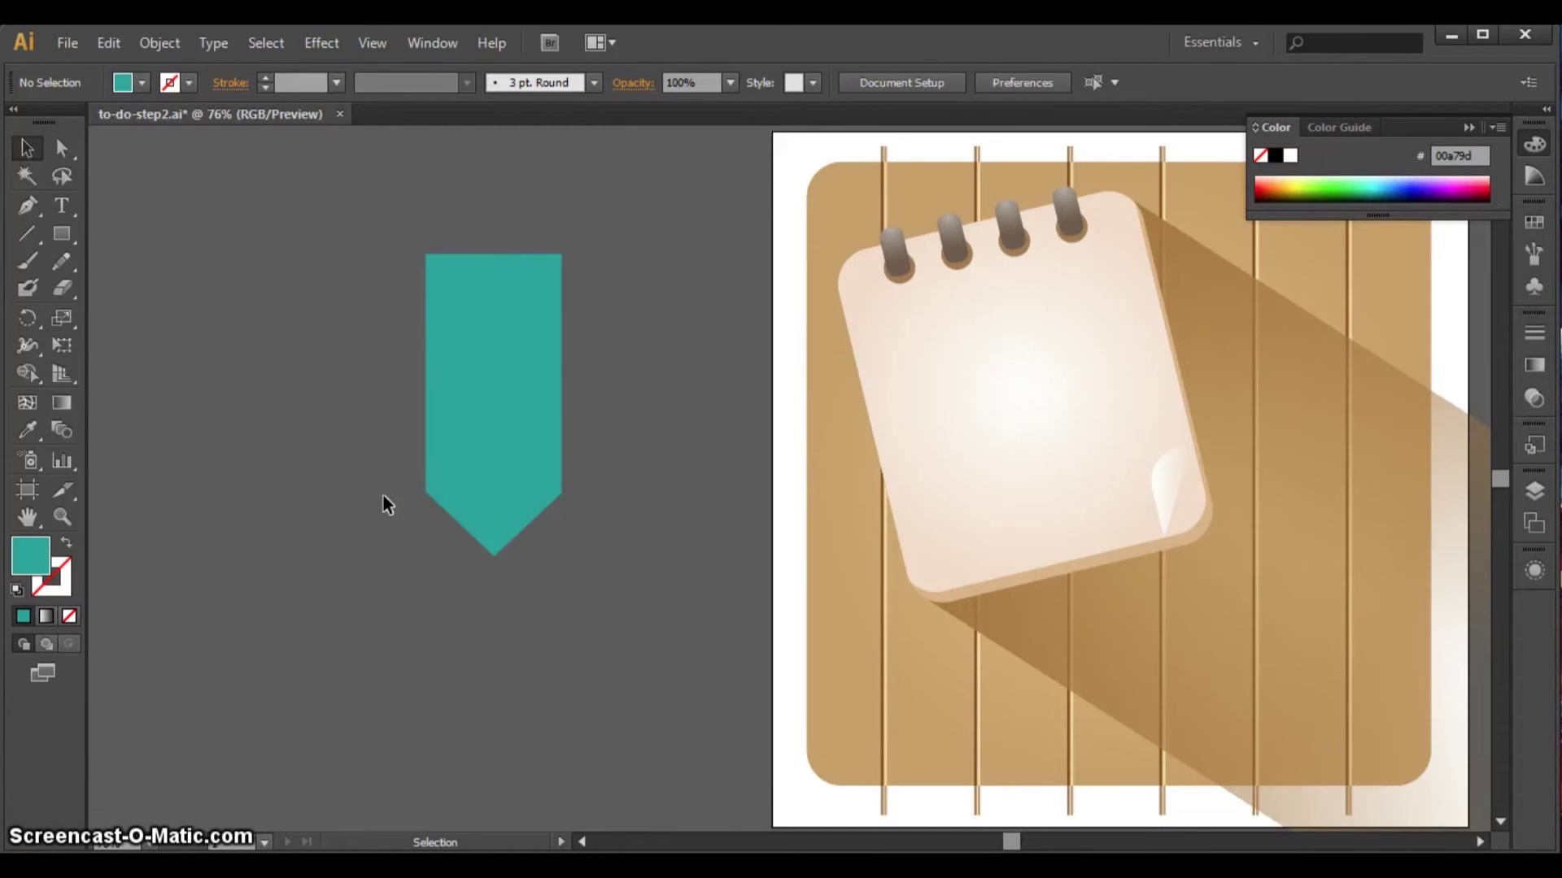
- Undo the Shape Builder cuts and restore the closed V-notched shape over the full teal rectangle
key(a)
key(ctrl+z)
key(ctrl+z)
key(ctrl+z)
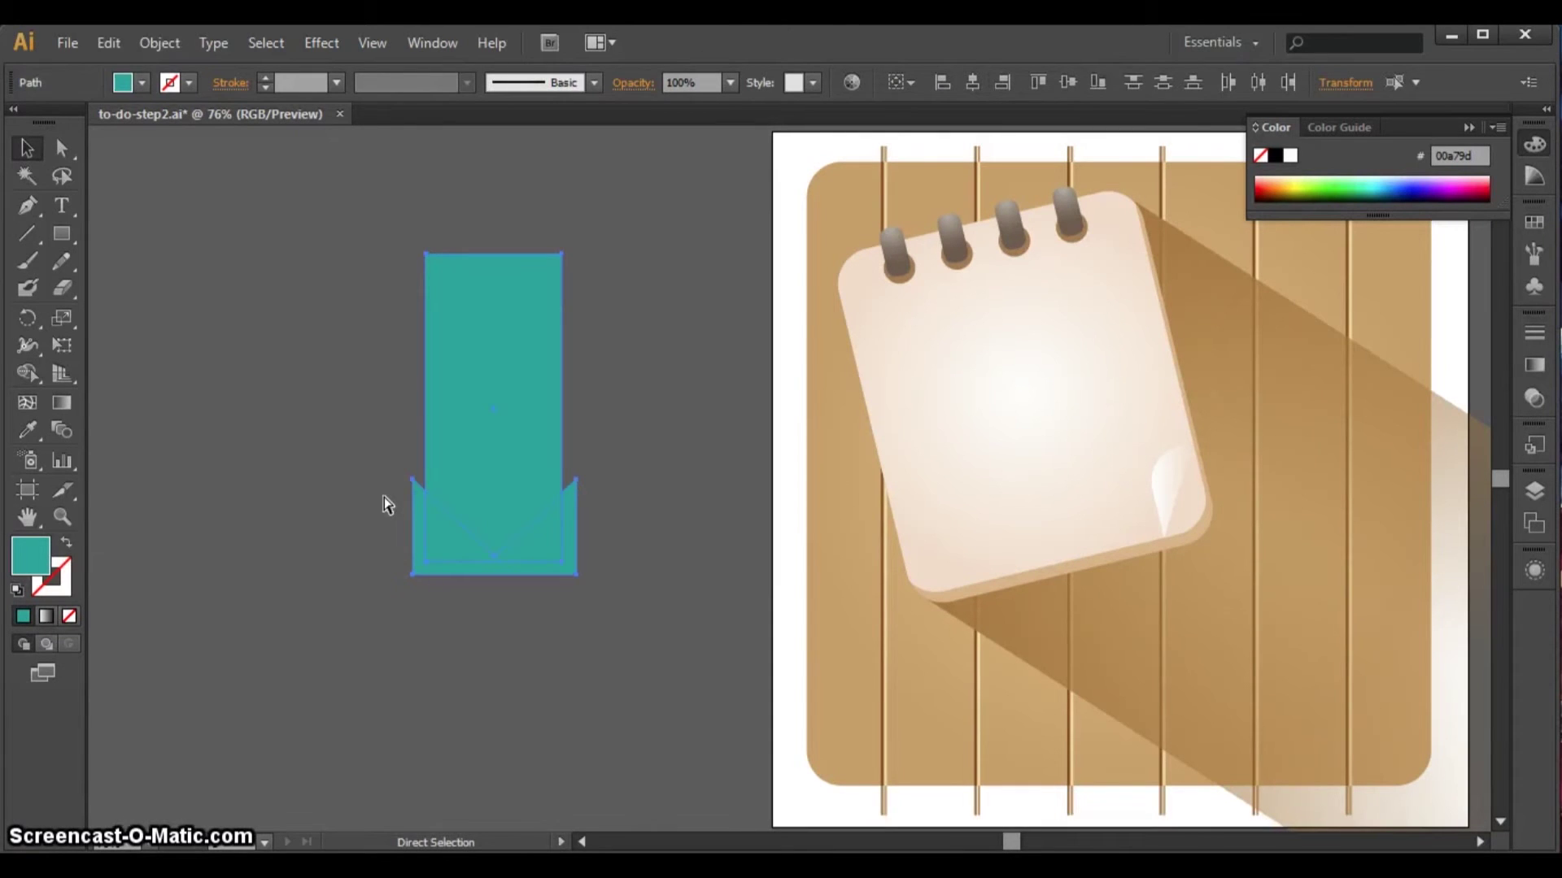
key(ctrl+z)
key(ctrl+z)
key(ctrl+z)
key(v)
key(ctrl+z)
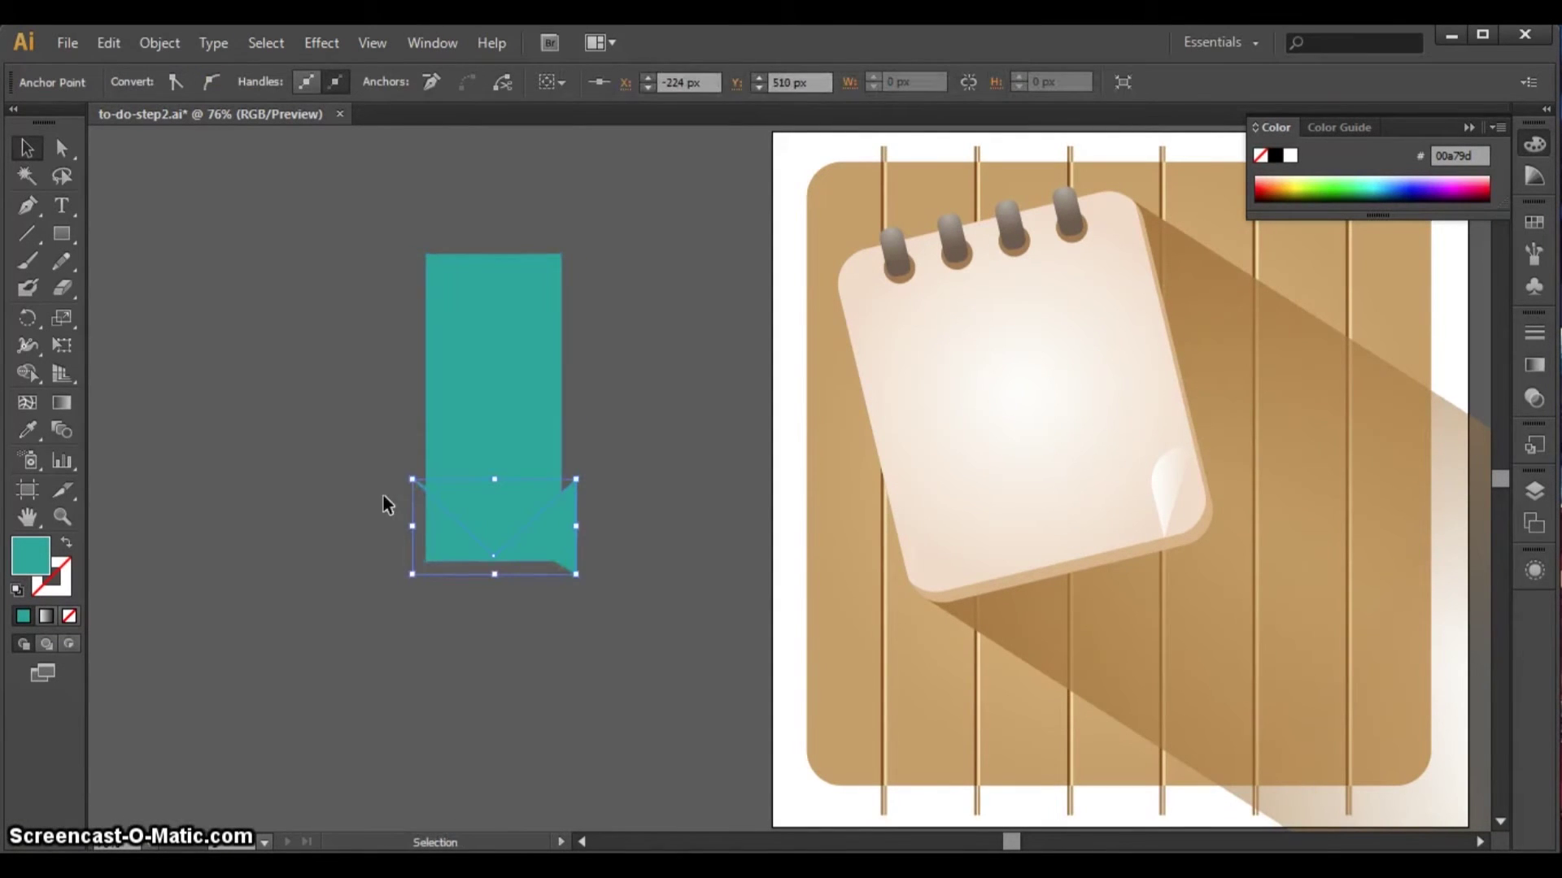
click(100, 41)
click(151, 99)
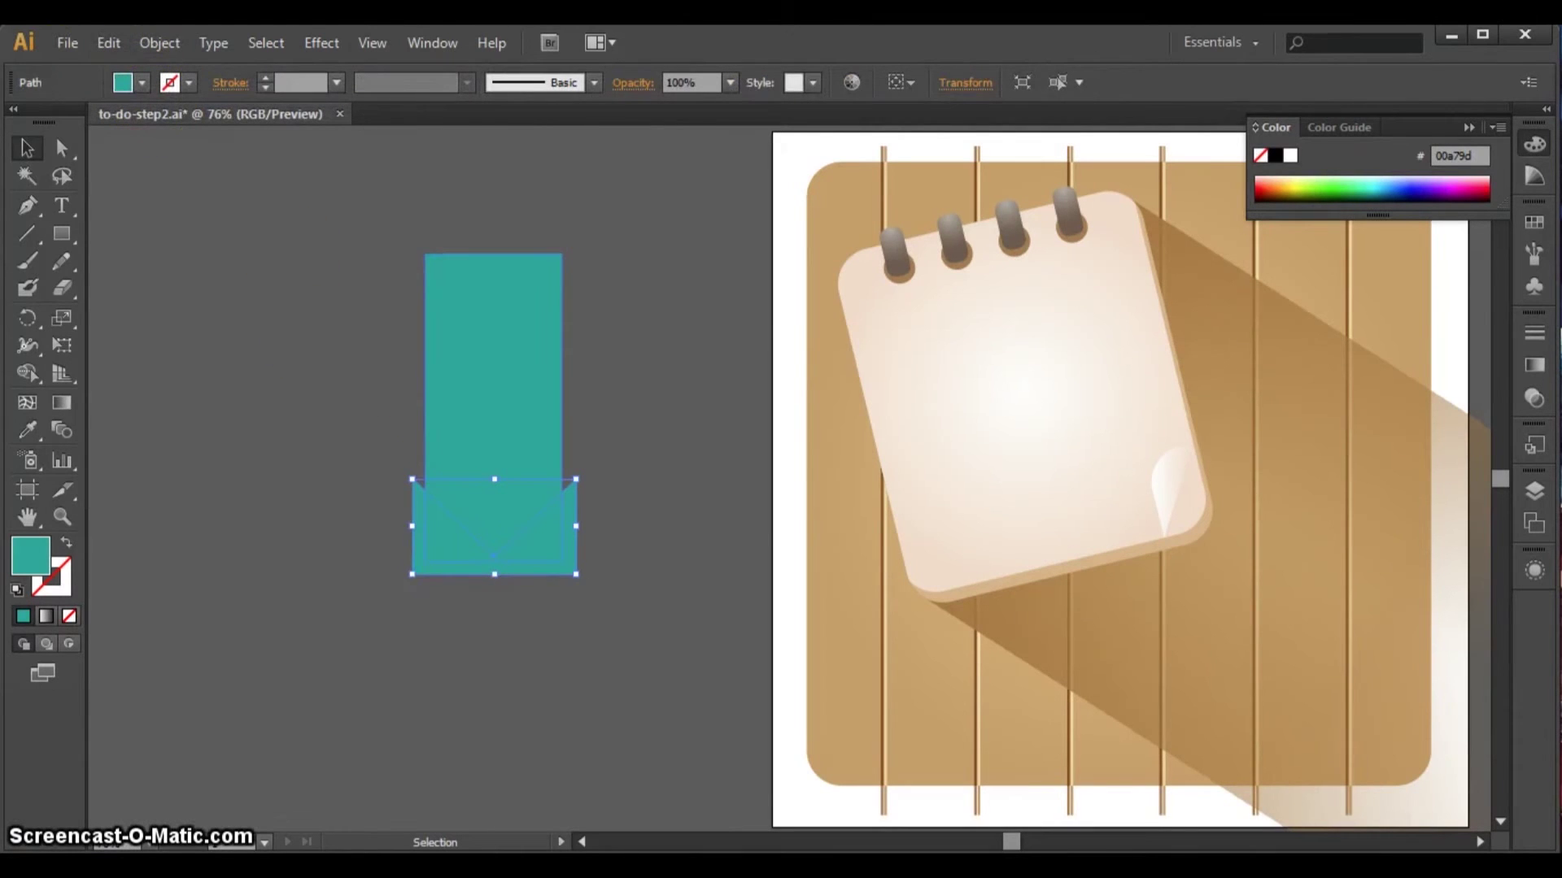
- Move the V-notched shape straight down until it sits clear below the teal rectangle, and leave nothing selected
click(353, 571)
drag(477, 556, 441, 665)
key(p)
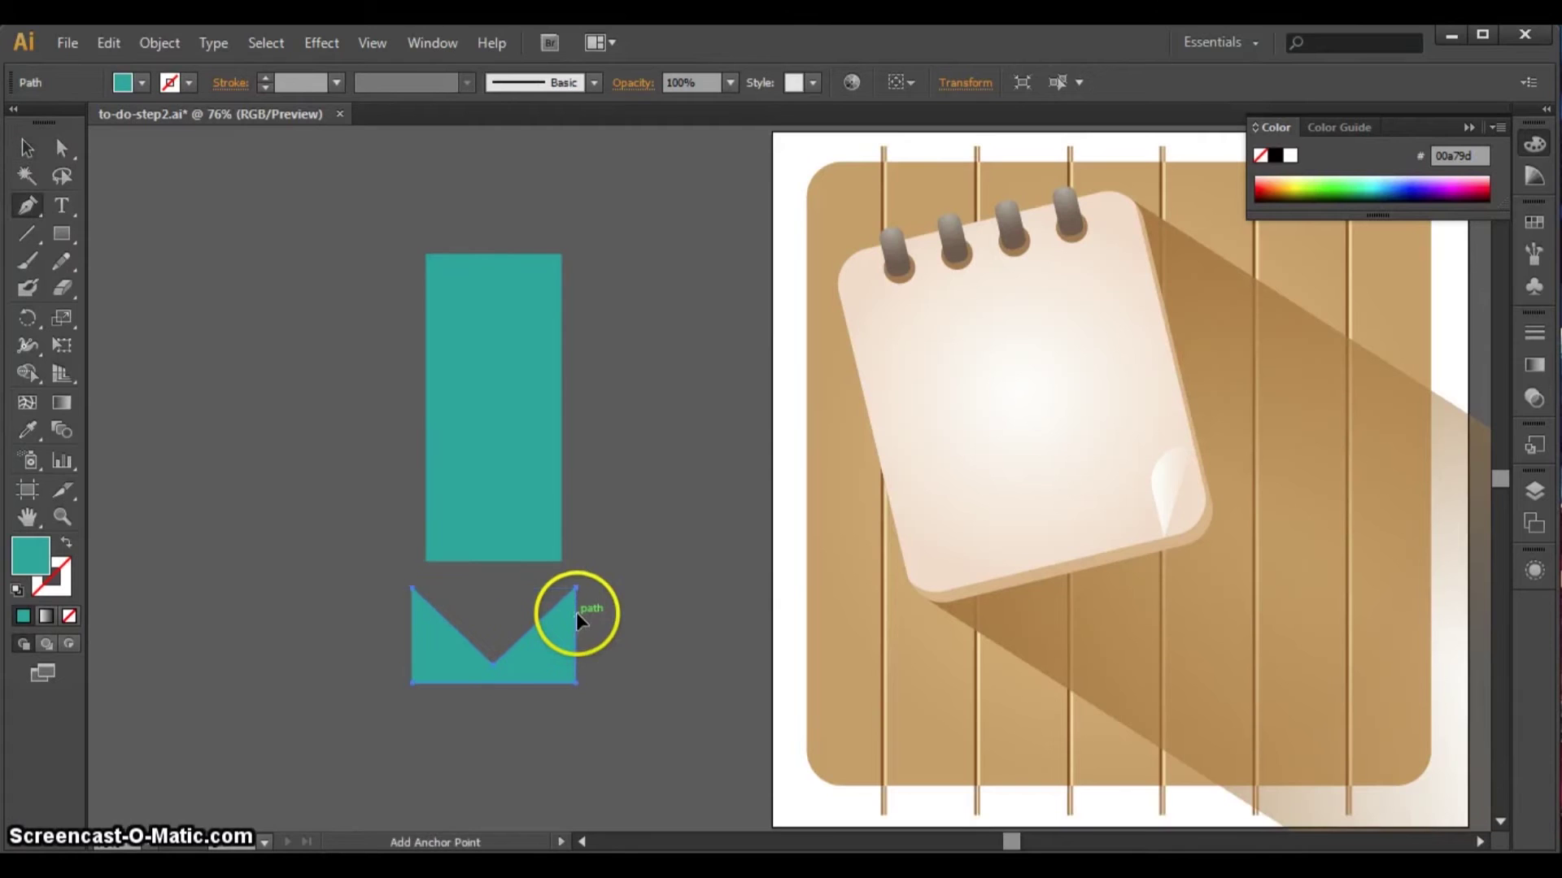
ctrl+click(412, 685)
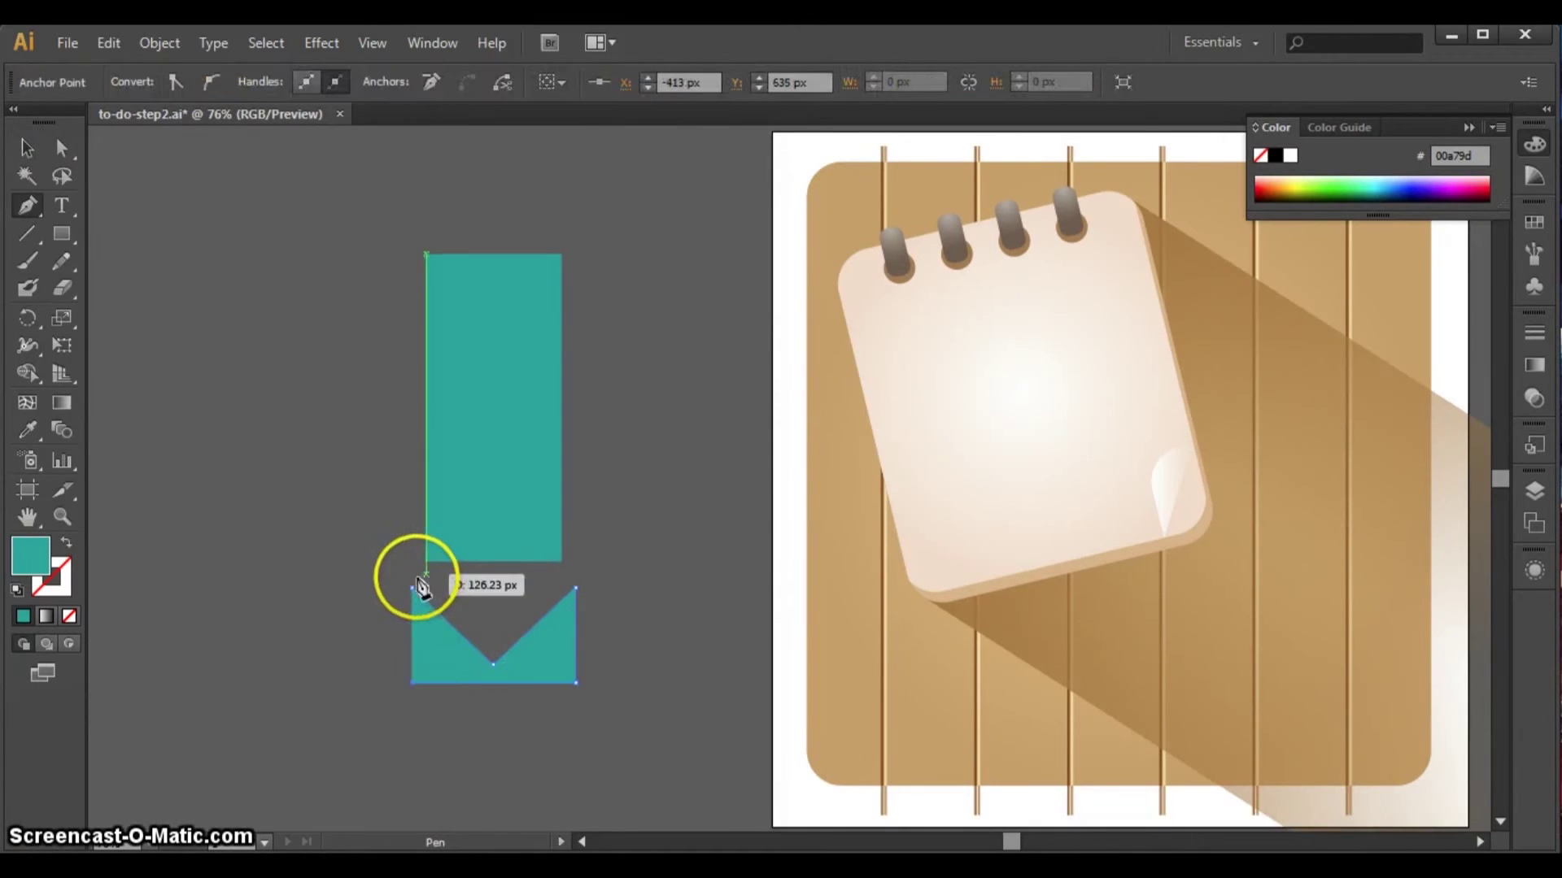
click(27, 147)
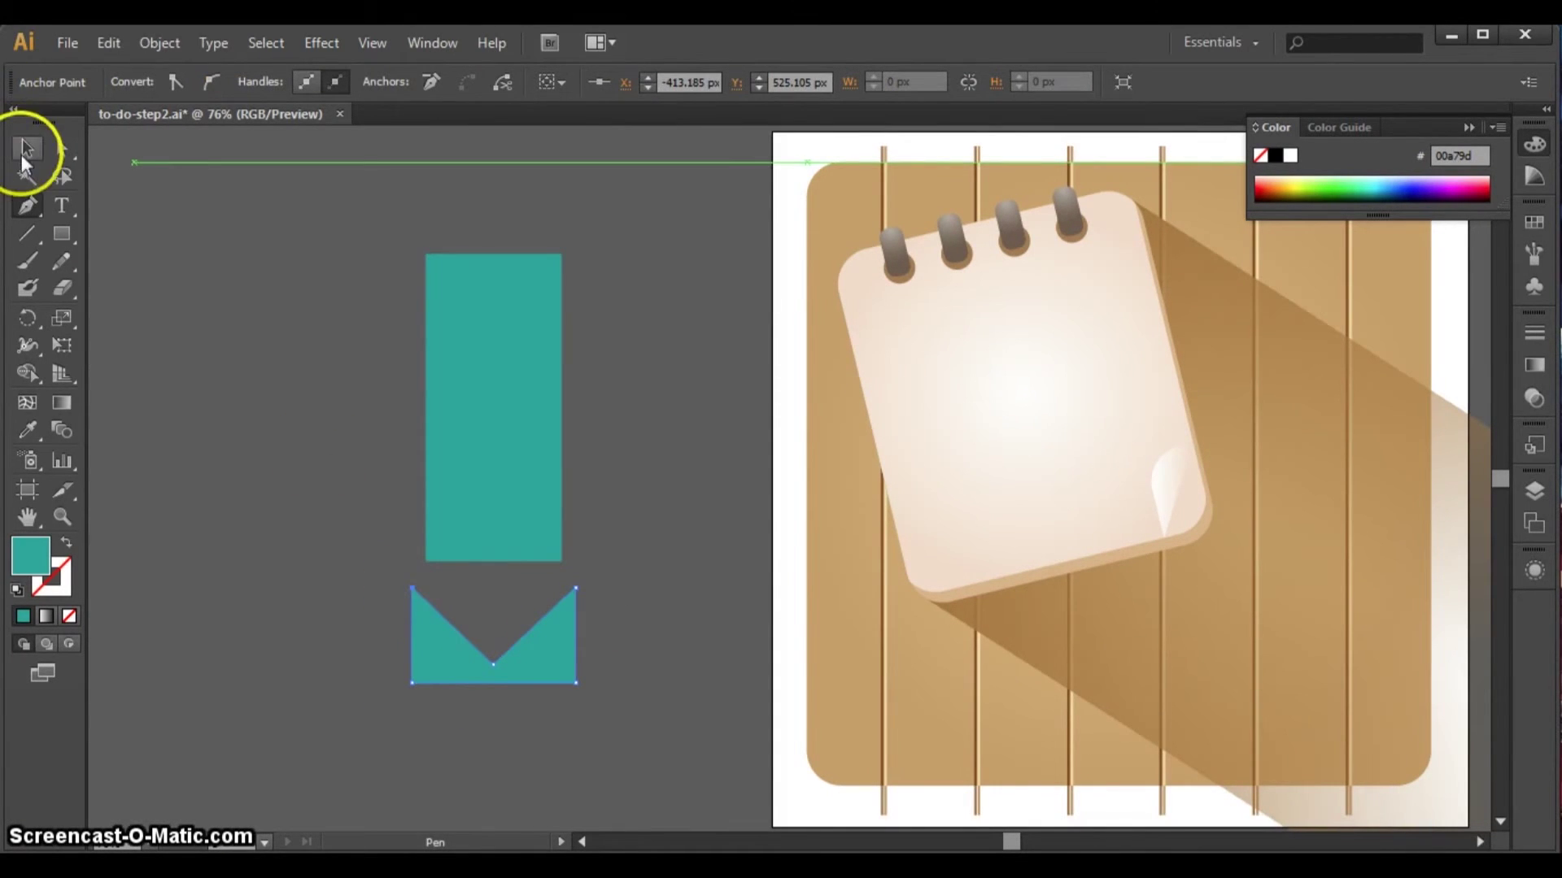
click(337, 578)
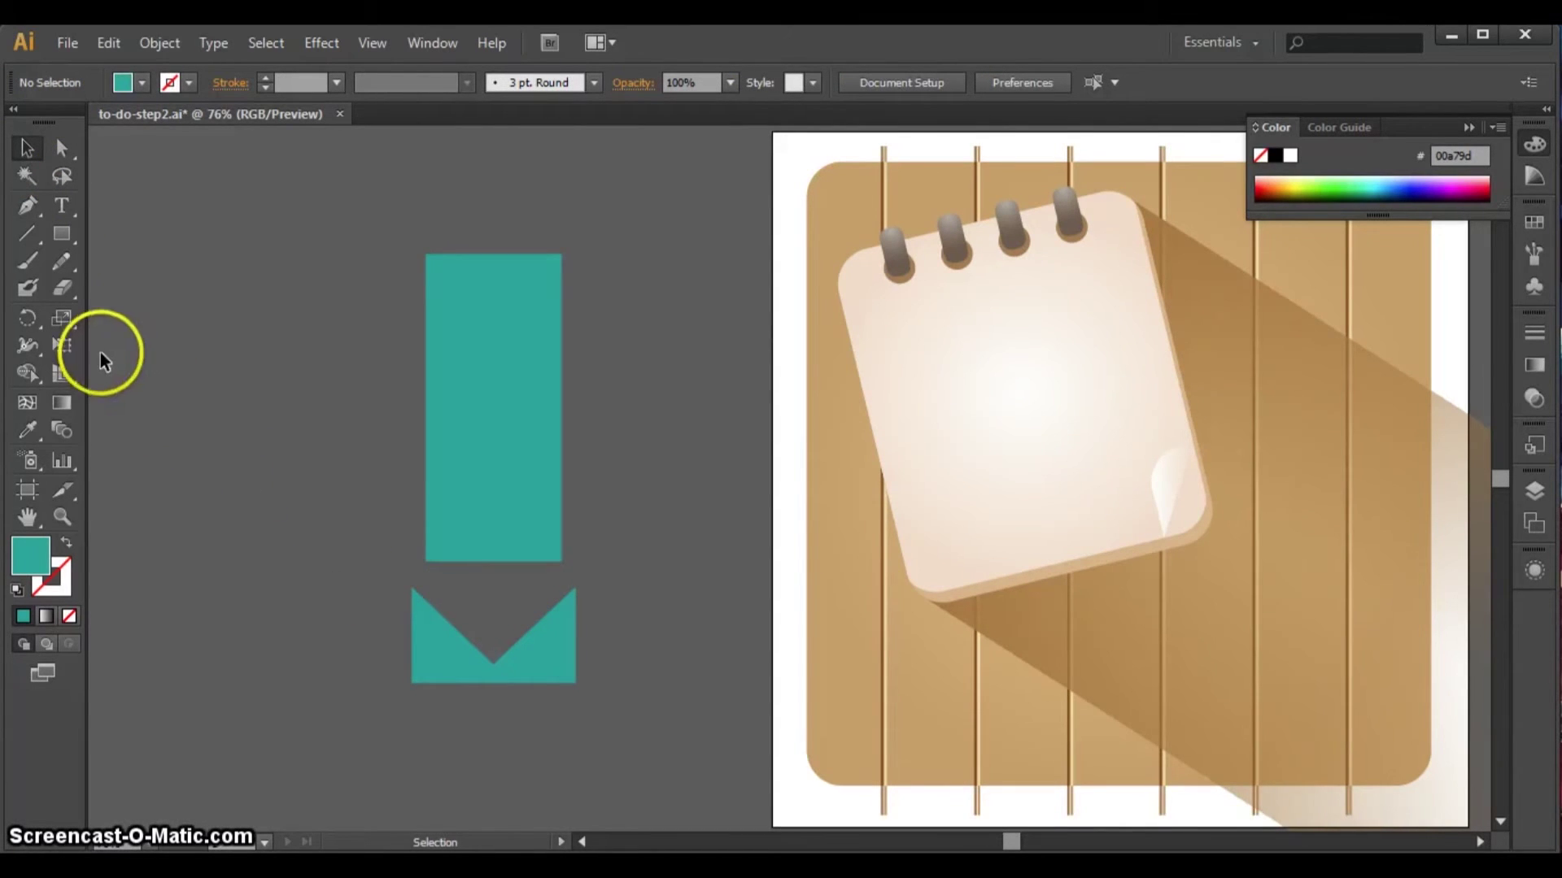
- Draw a narrow vertical rectangle along the left side of the teal rectangle's lower half and fill it with the tan swatch c69c6d
click(70, 233)
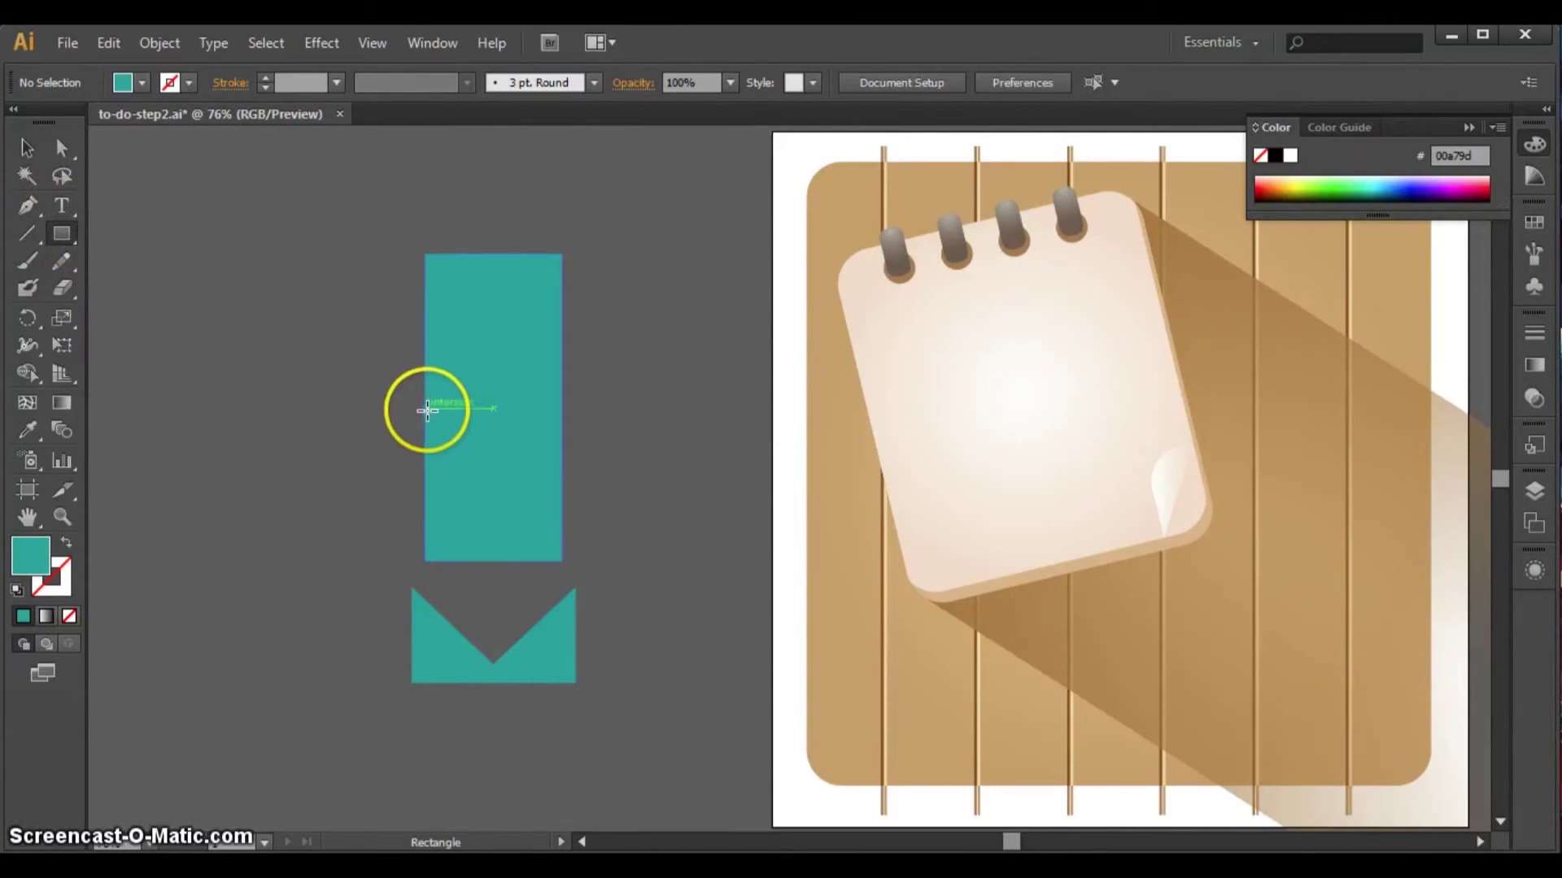
drag(426, 407, 453, 528)
drag(462, 558, 476, 560)
click(61, 260)
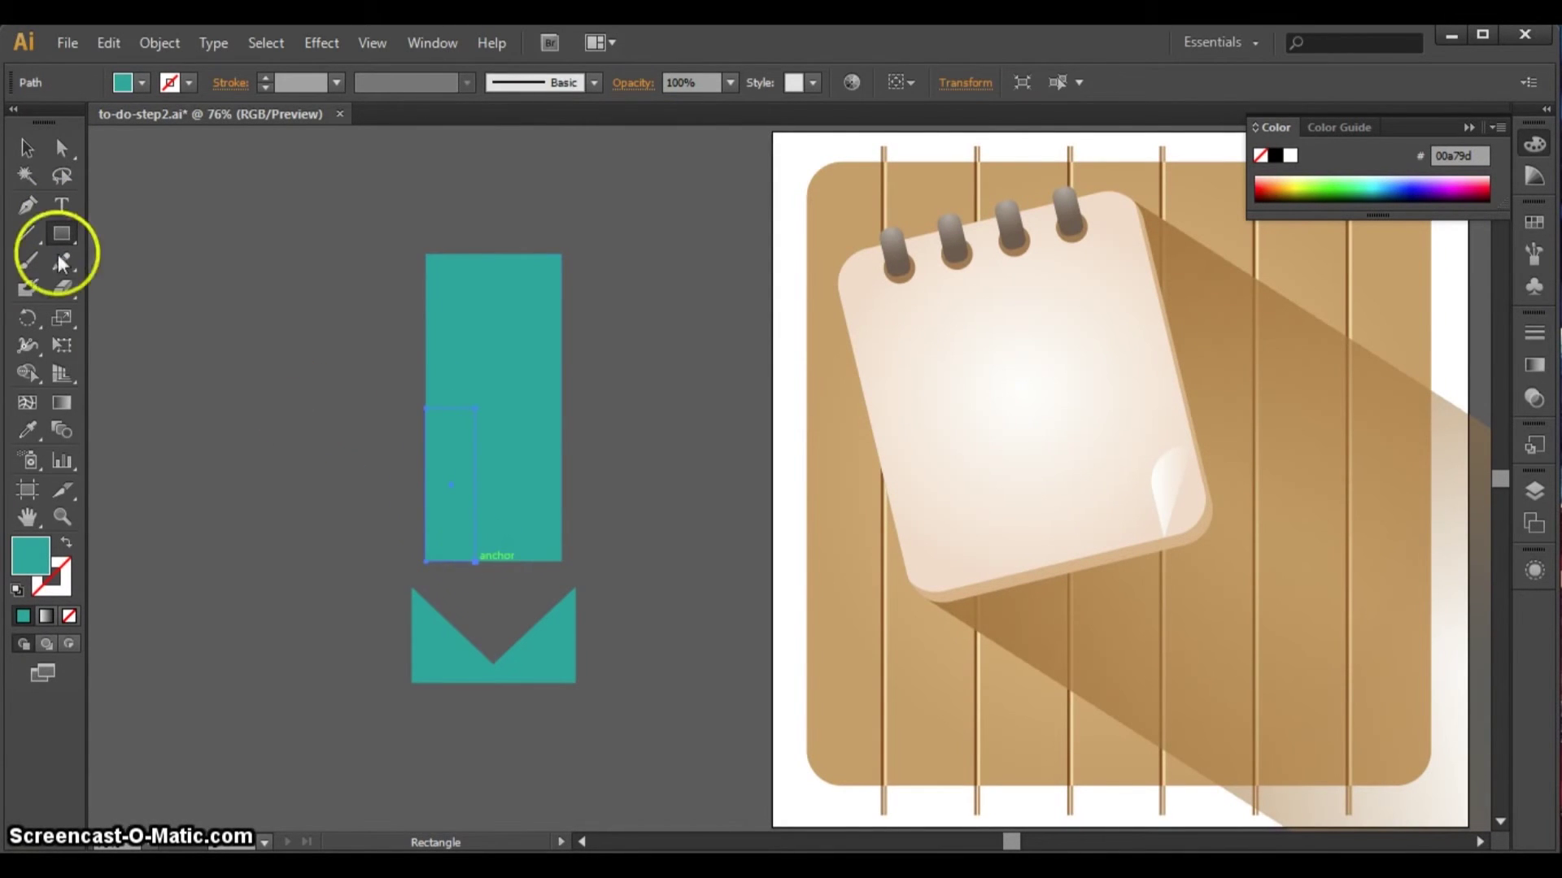
click(28, 147)
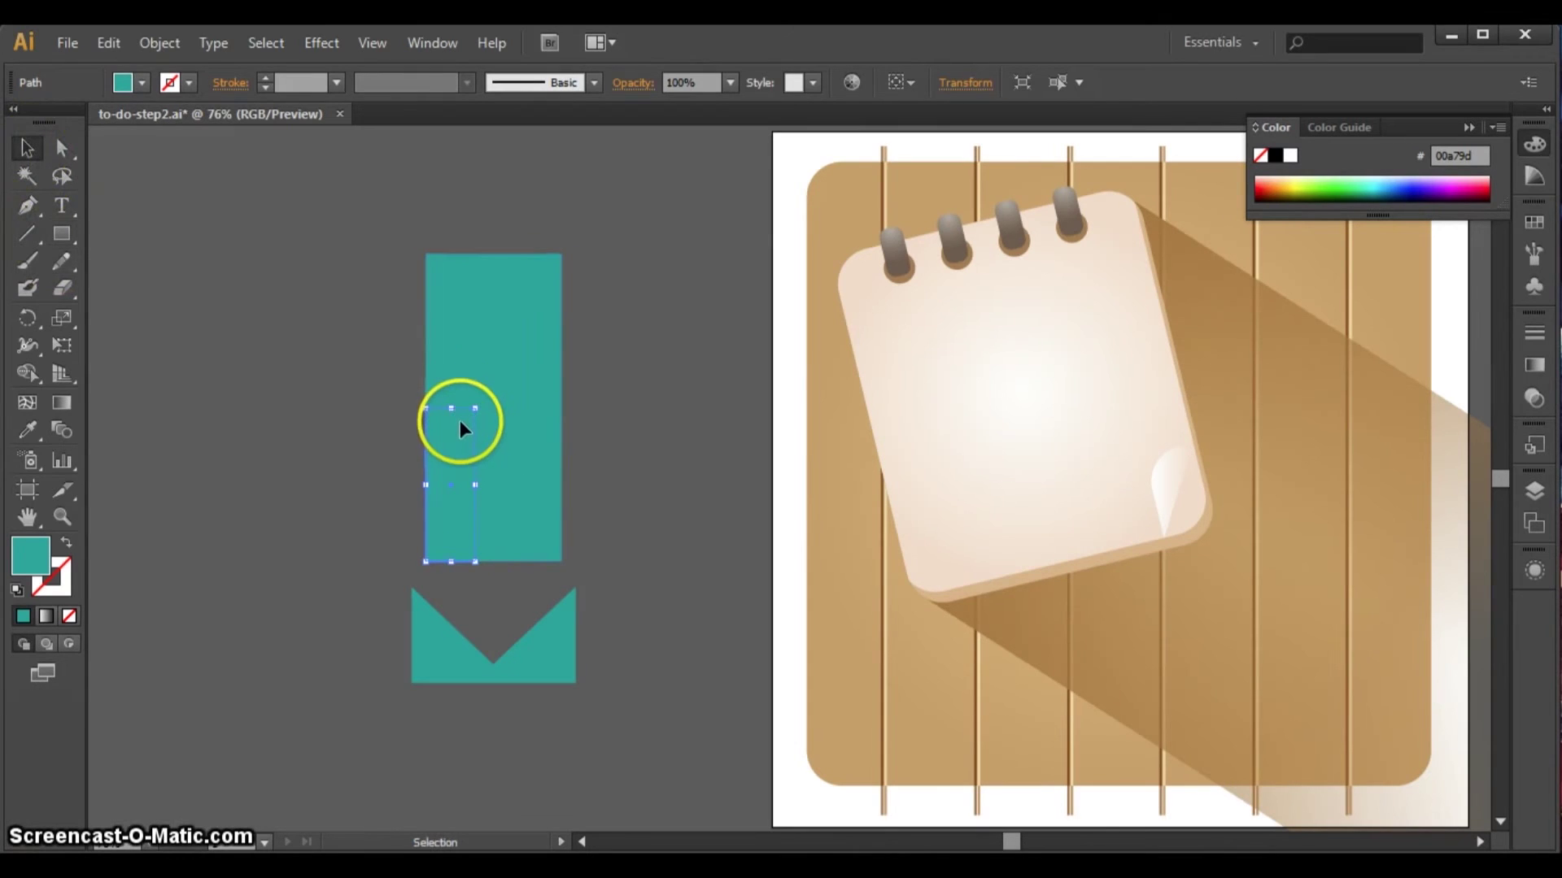
click(1335, 233)
click(1534, 222)
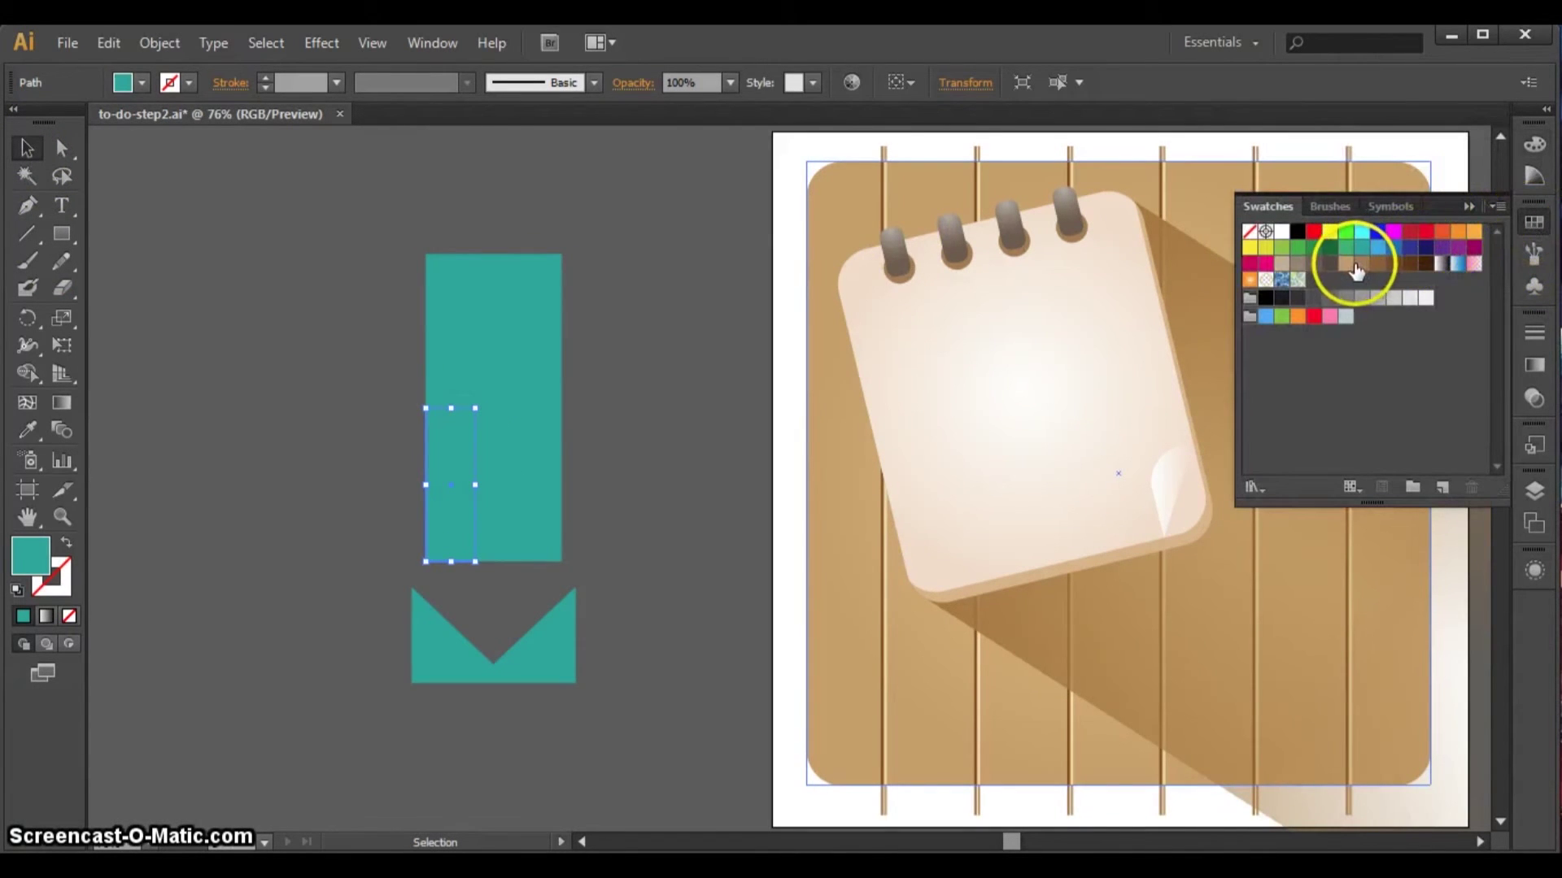
click(1344, 264)
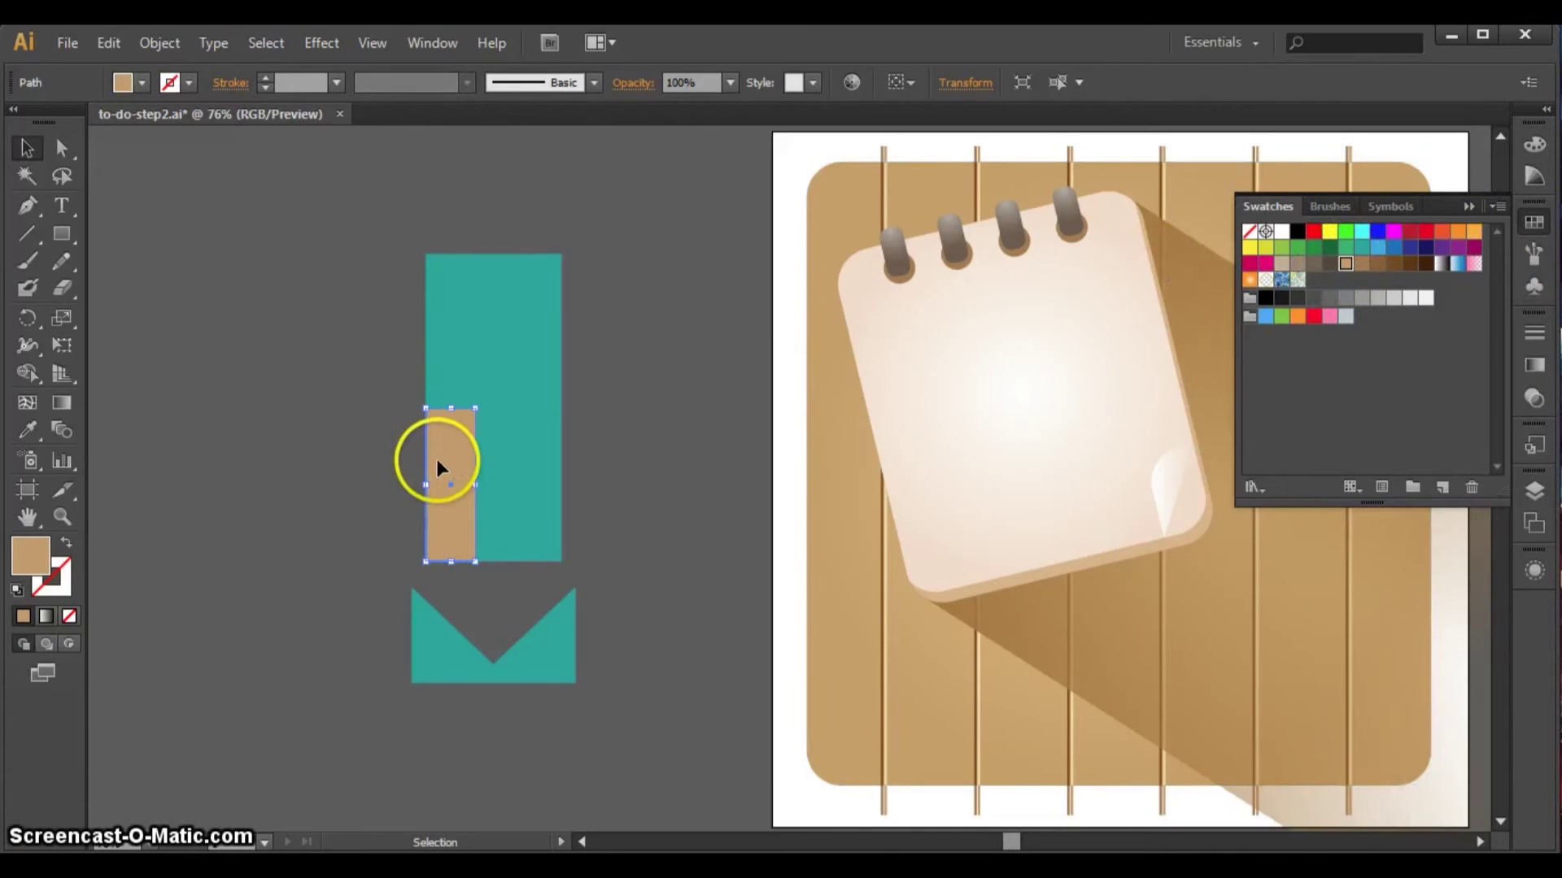
- Duplicate the tan strip twice sideways so that three strips cover the full width of the teal rectangle's lower half
drag(436, 459, 481, 466)
key(alt)
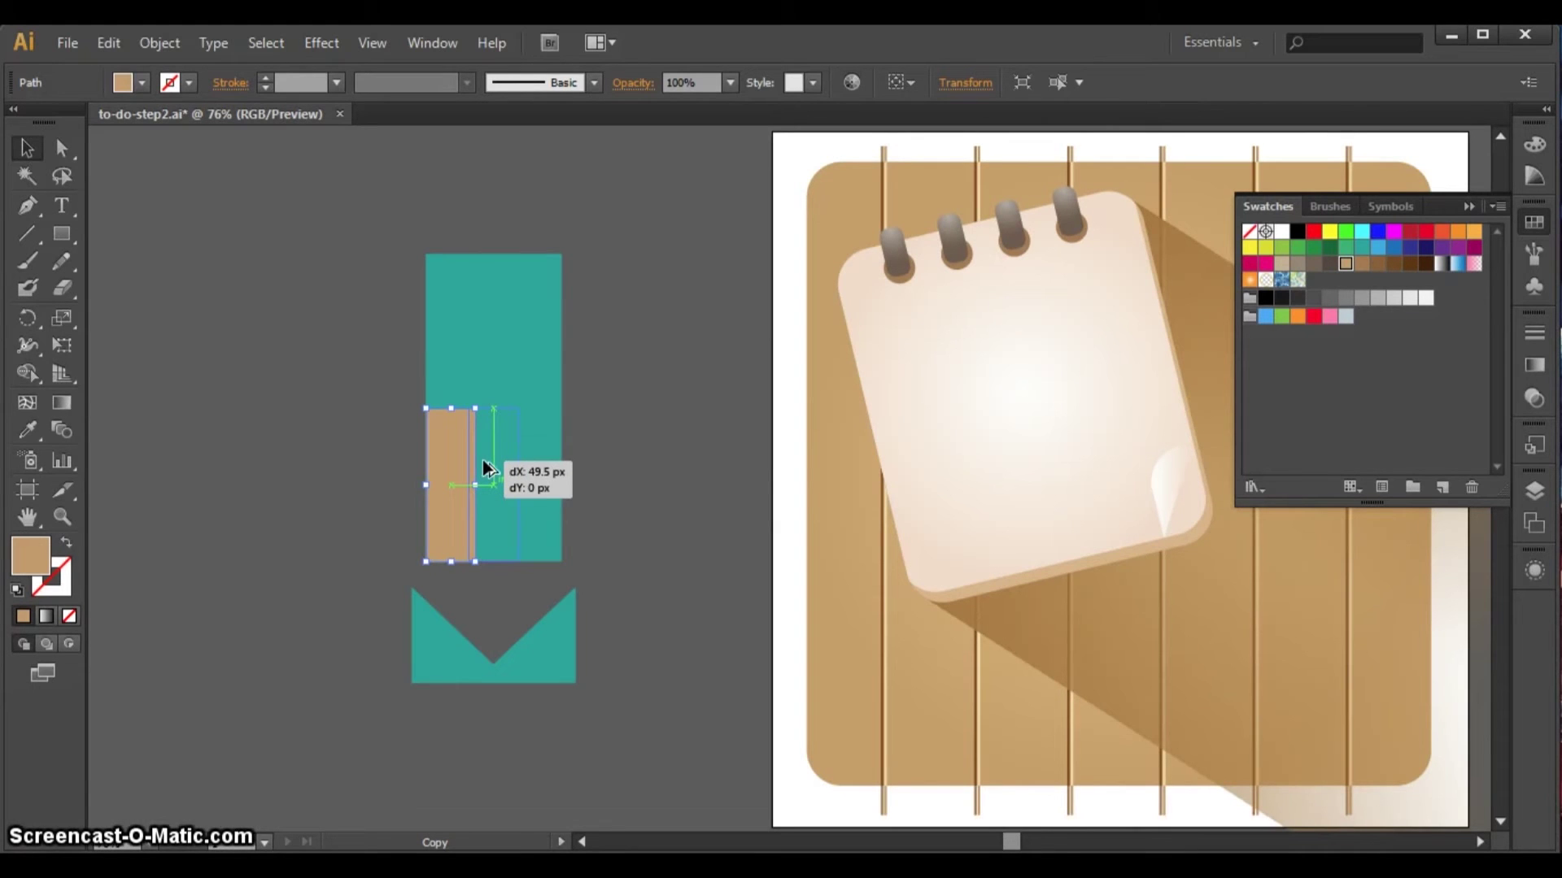
drag(486, 469, 530, 470)
click(486, 465)
- Set the left tan strip's fill to the lighter tan d8b28d
click(449, 460)
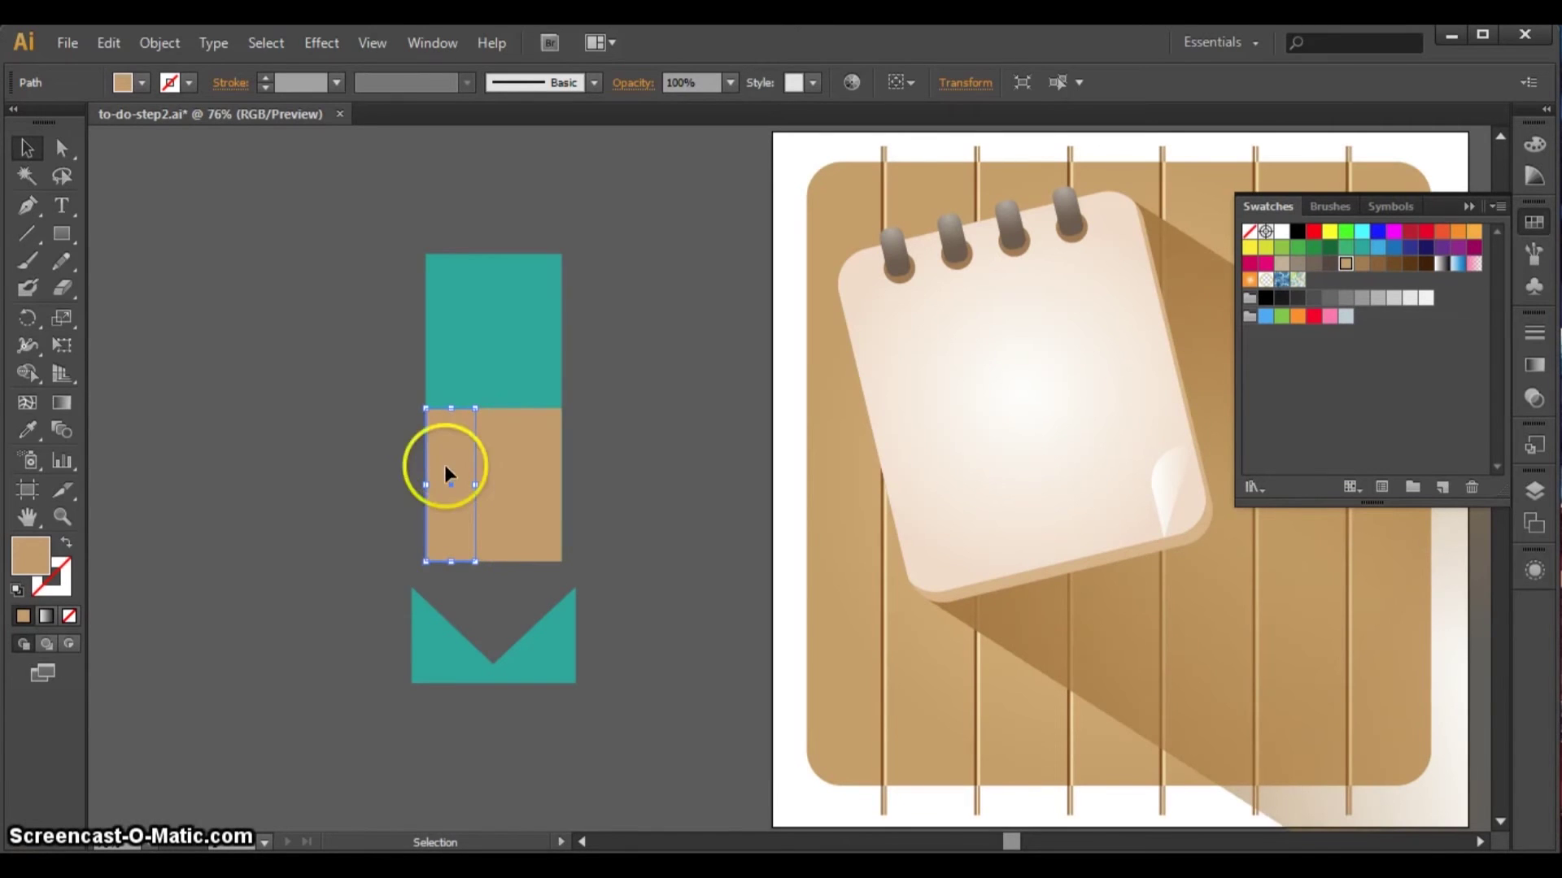
double_click(31, 564)
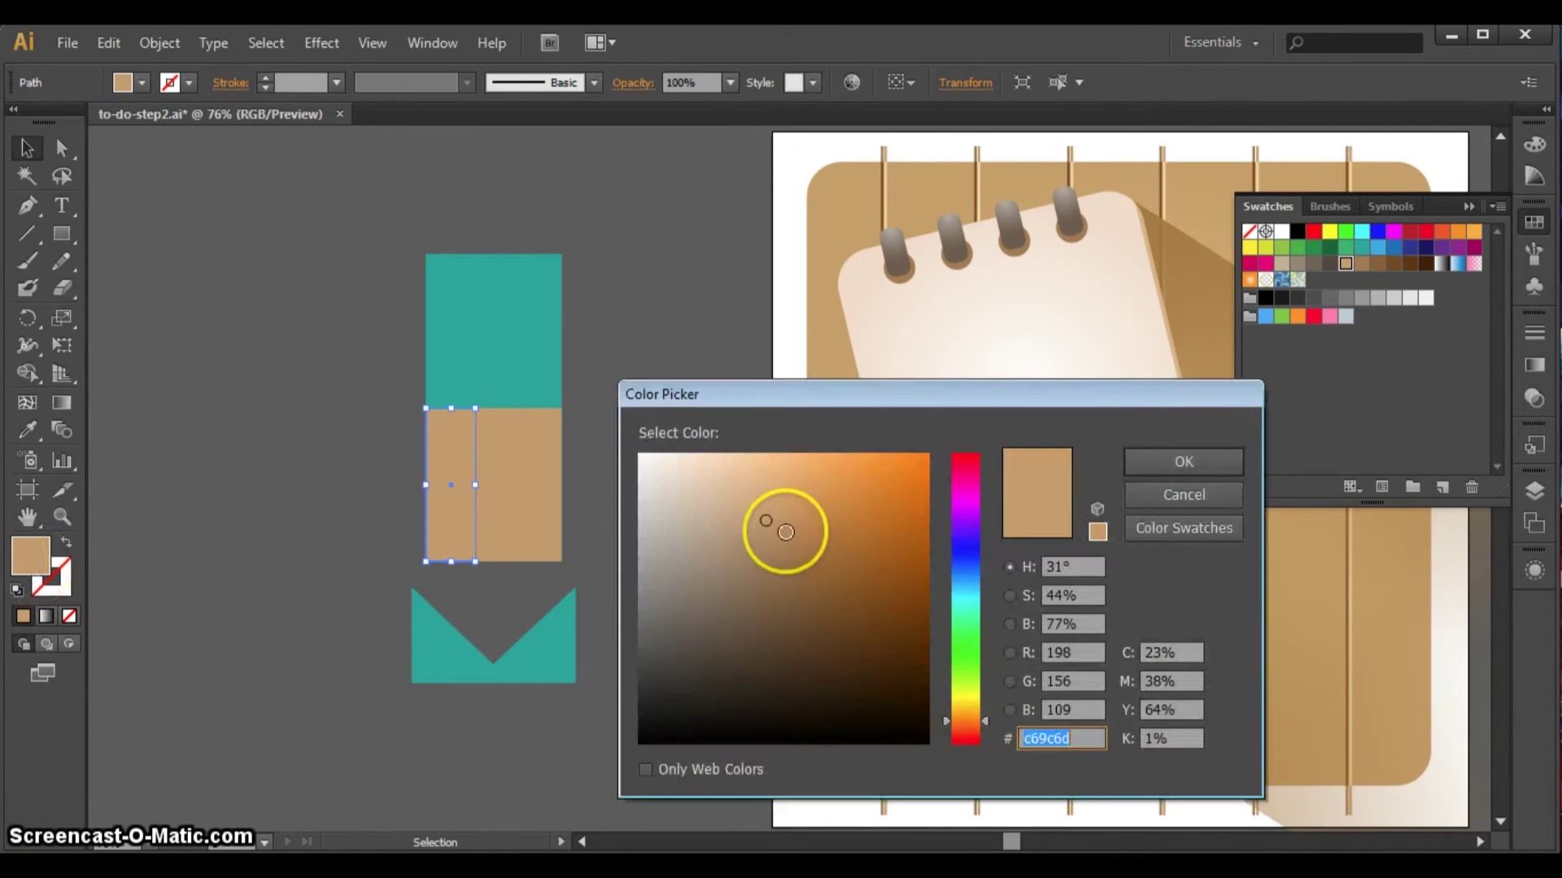
drag(760, 519, 741, 497)
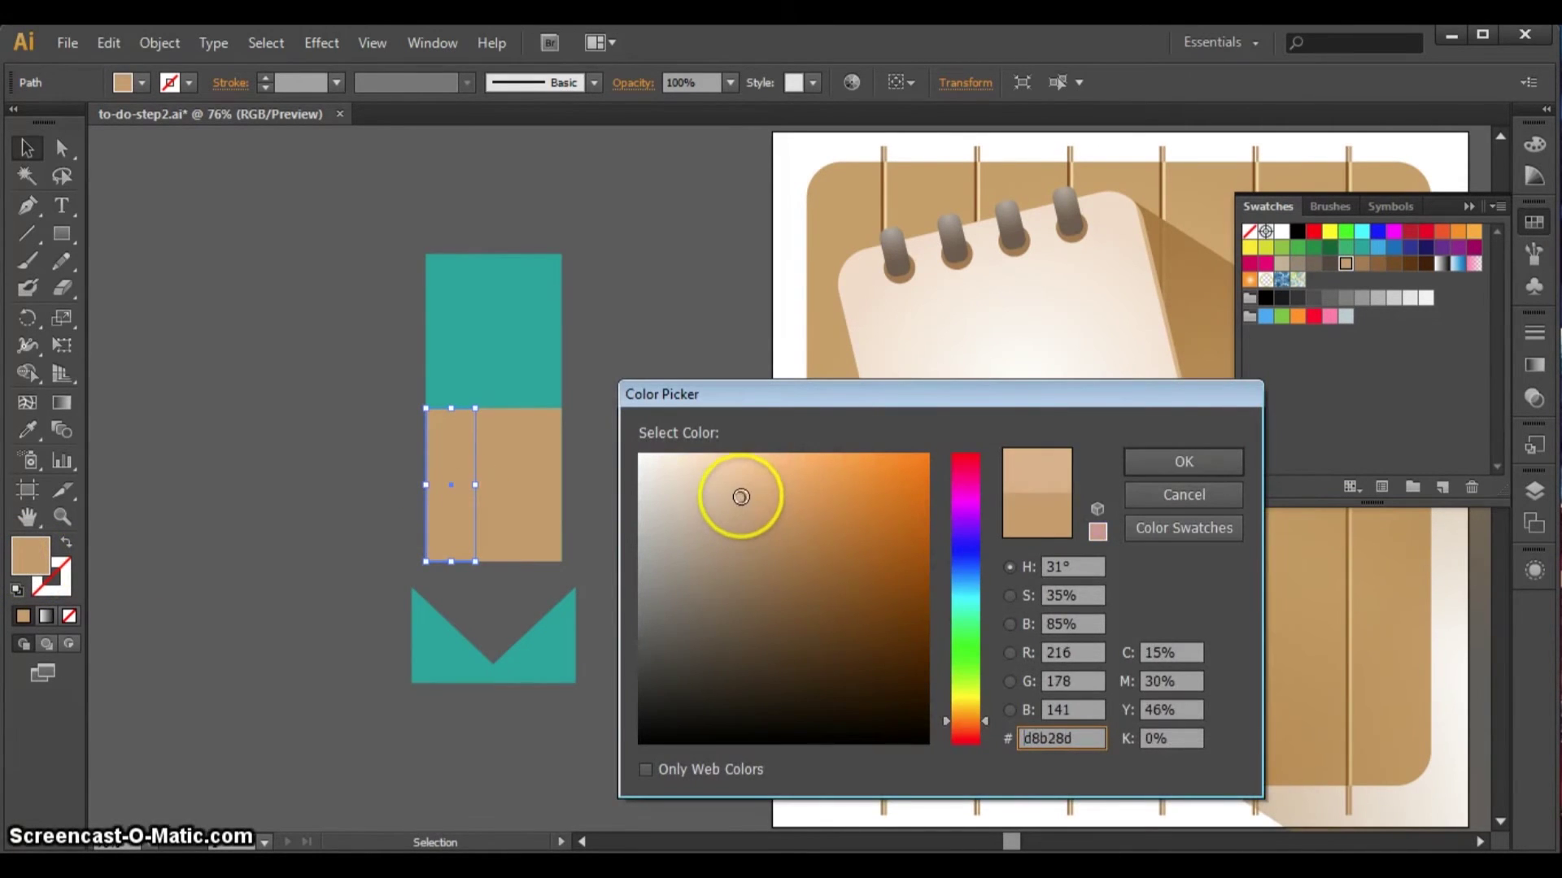
click(1215, 452)
- Set the right strip's fill to the darker brown af8a66
click(544, 454)
click(26, 547)
double_click(22, 548)
mouse_move(801, 600)
mouse_down()
mouse_move(788, 522)
mouse_move(761, 525)
mouse_move(760, 540)
mouse_up()
click(1145, 450)
click(598, 386)
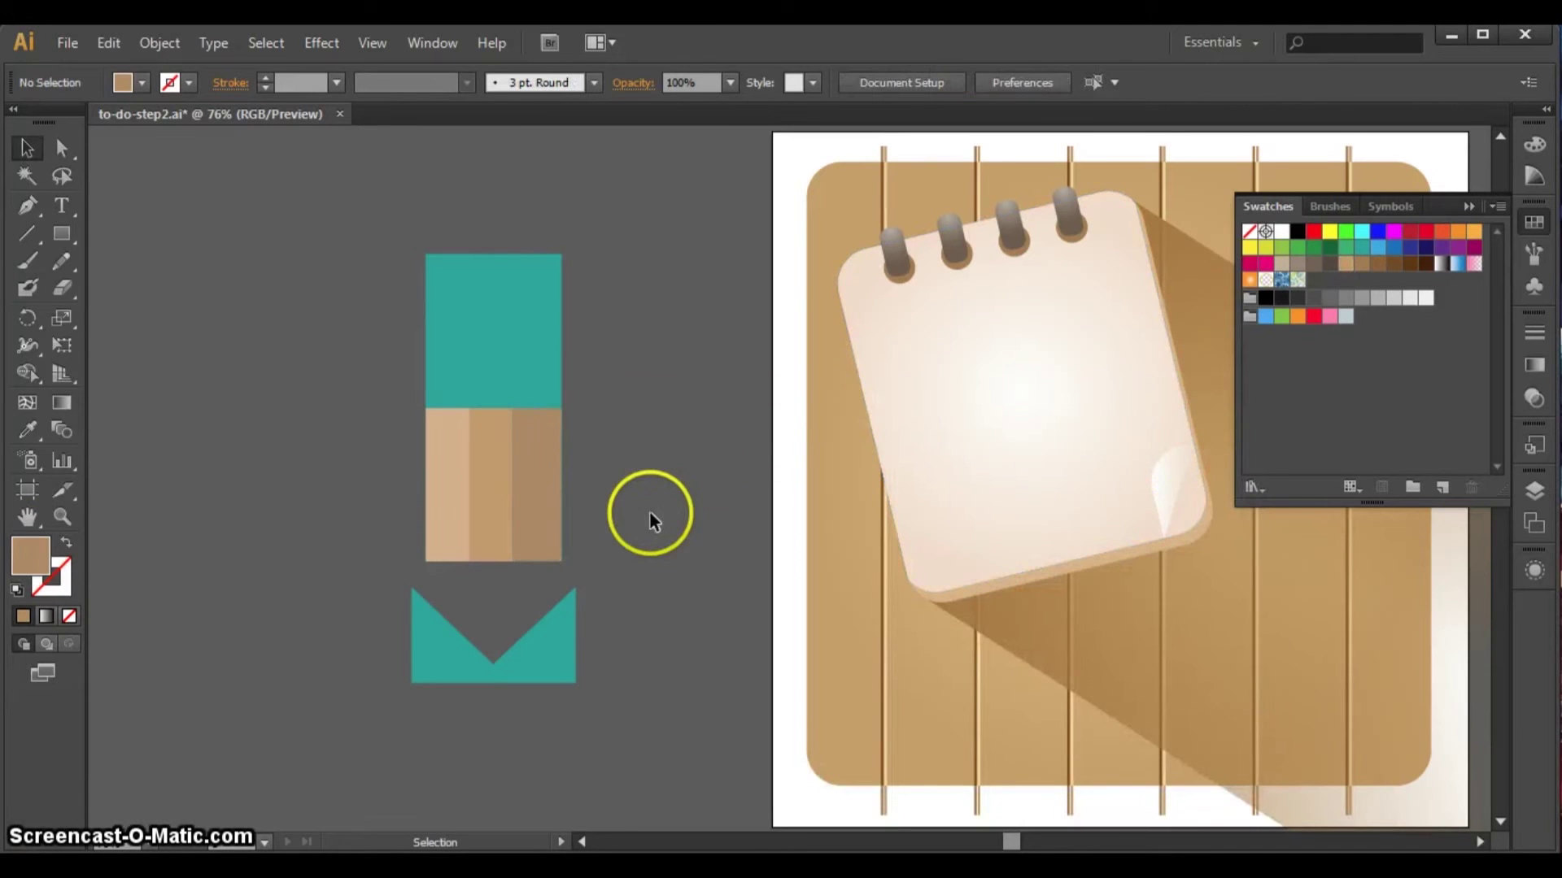
- Adjust the right strip's fill to a slightly brighter, more saturated brown and deselect it
double_click(548, 491)
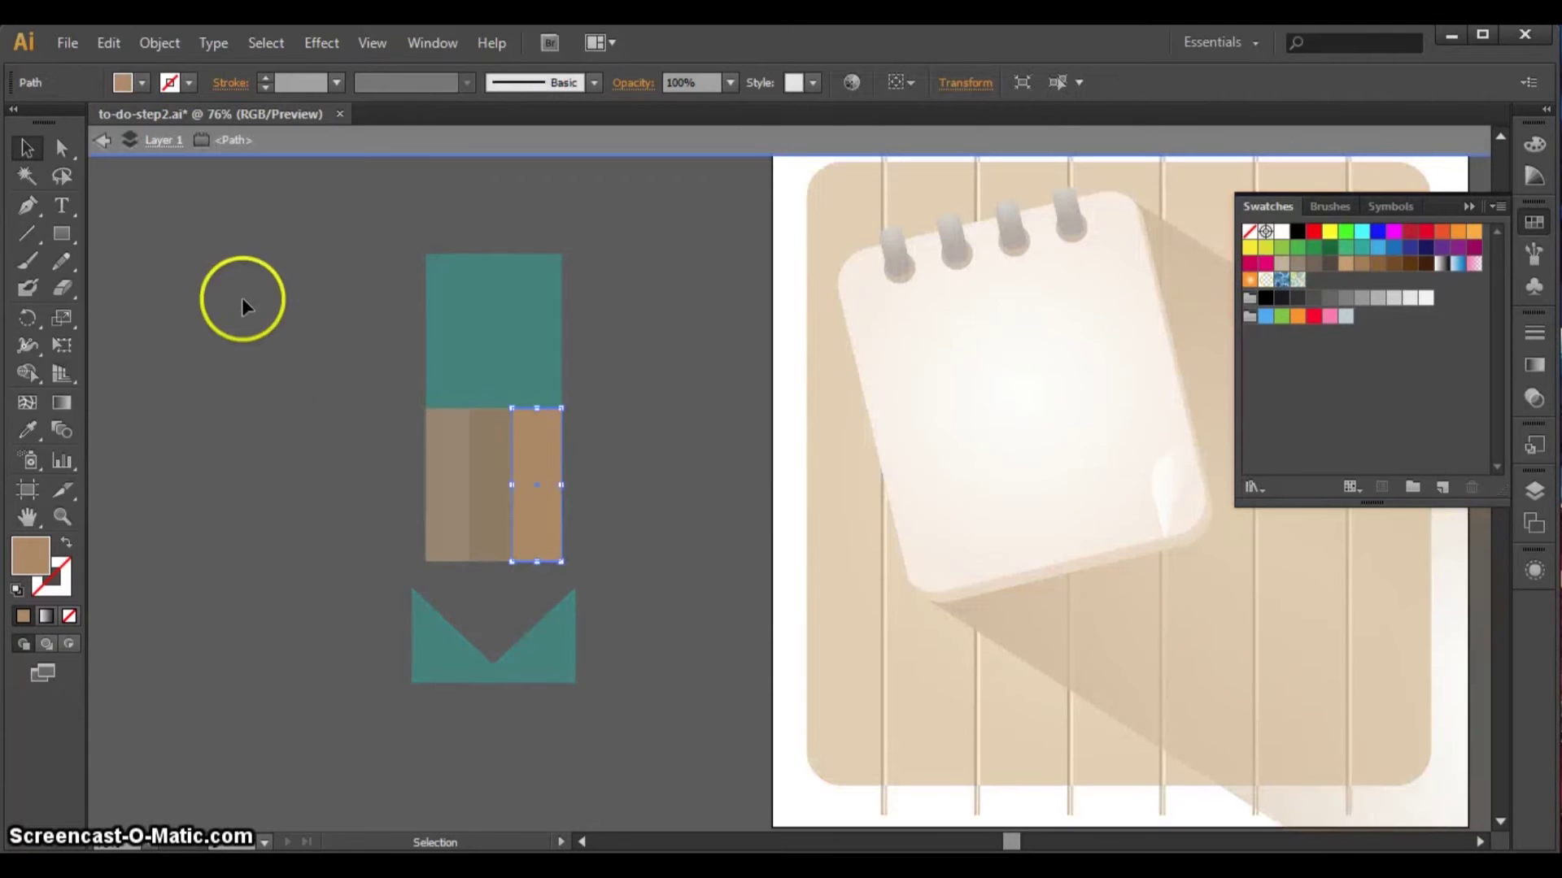
click(102, 139)
click(548, 461)
double_click(28, 549)
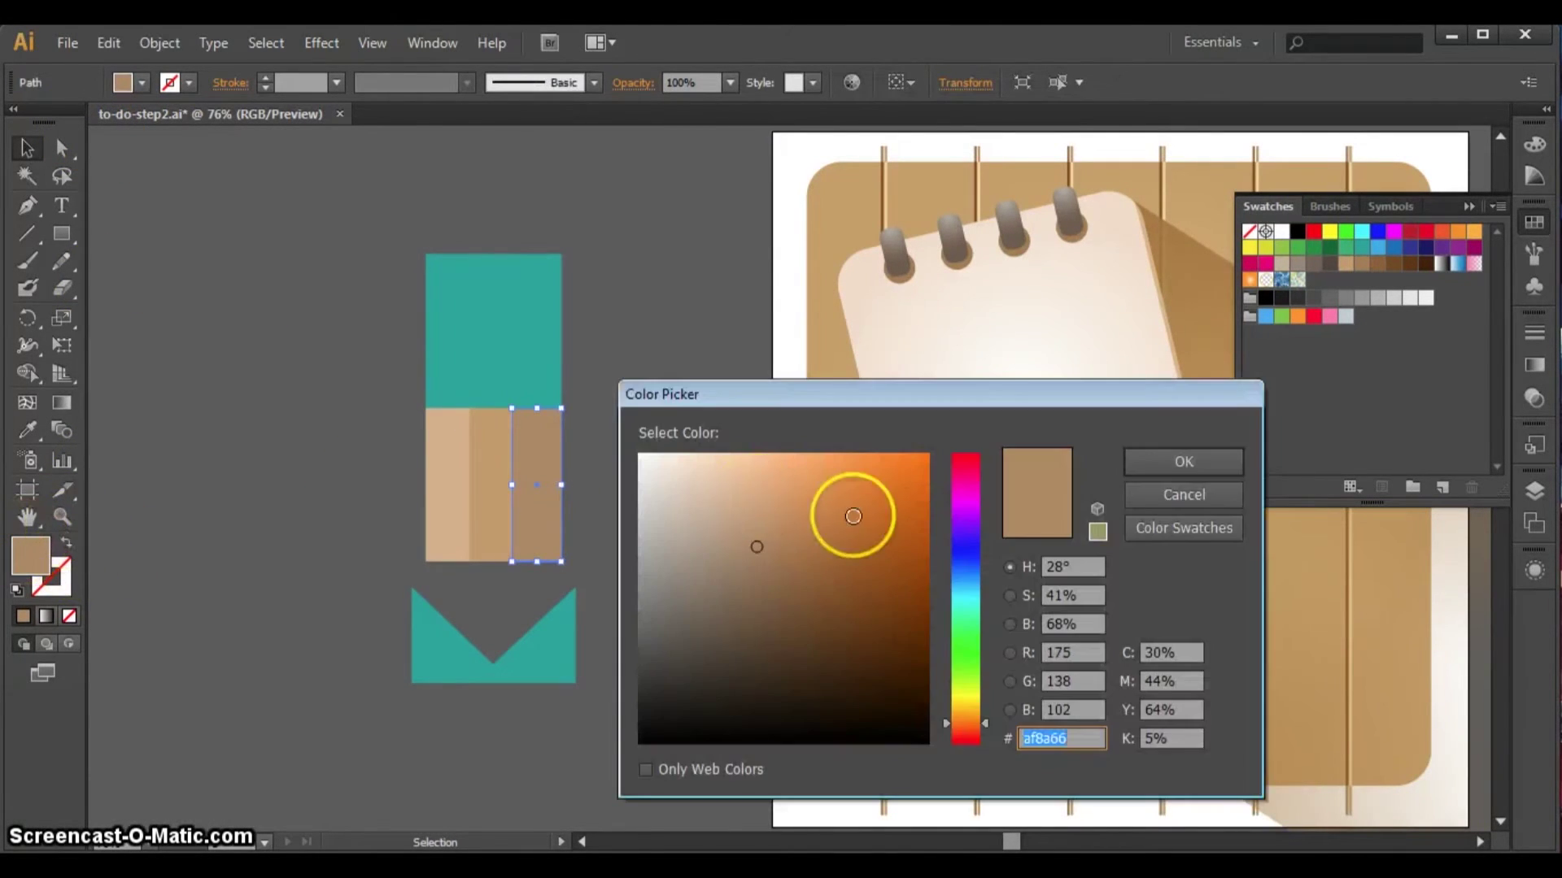
drag(760, 537, 772, 532)
click(1212, 461)
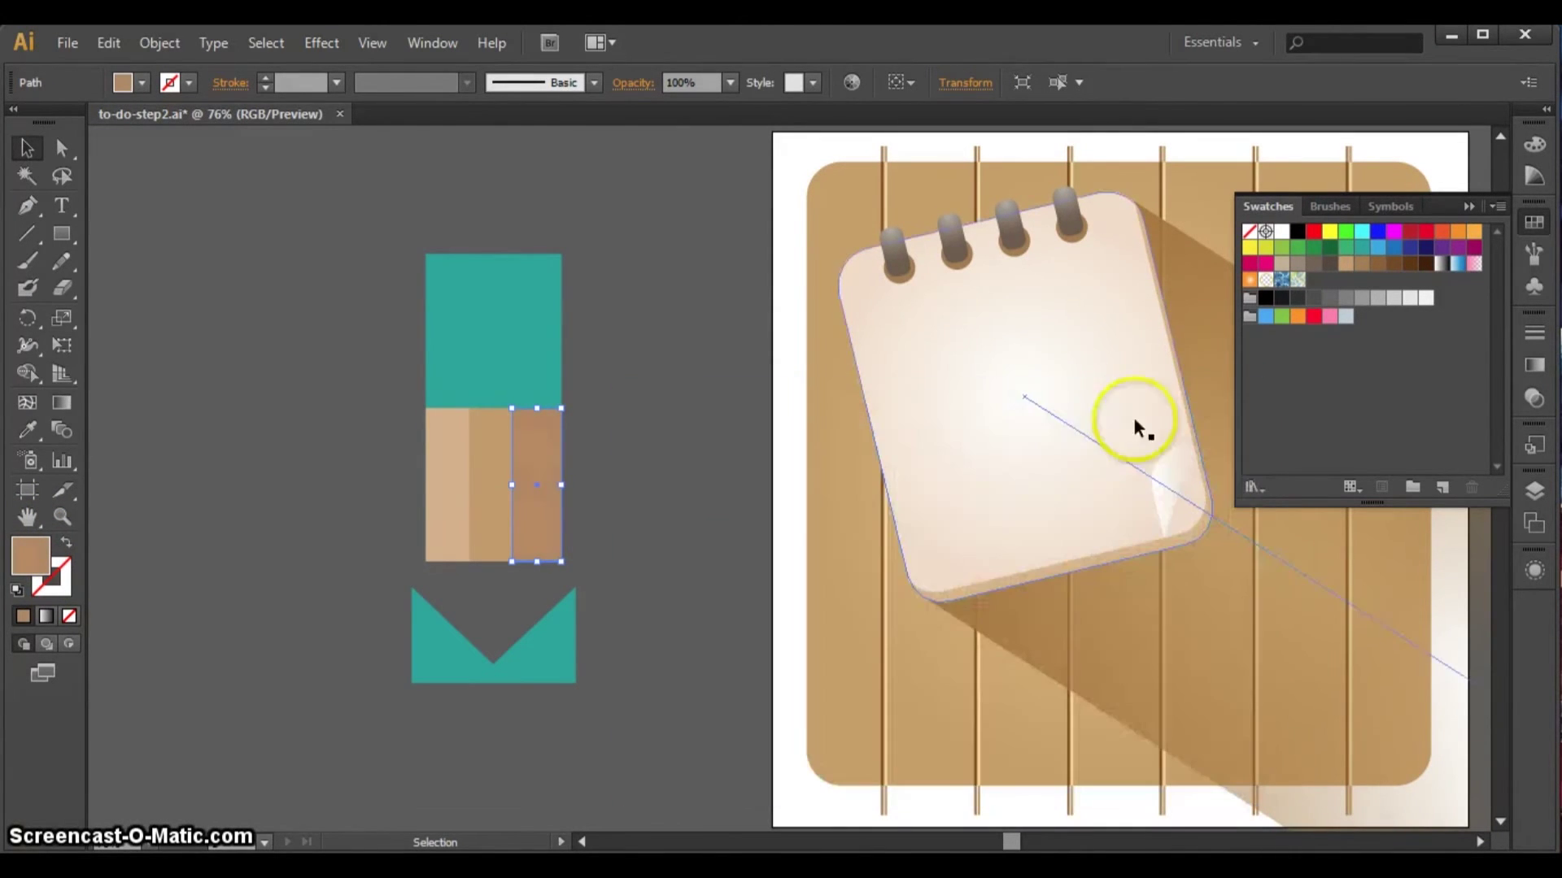
click(629, 354)
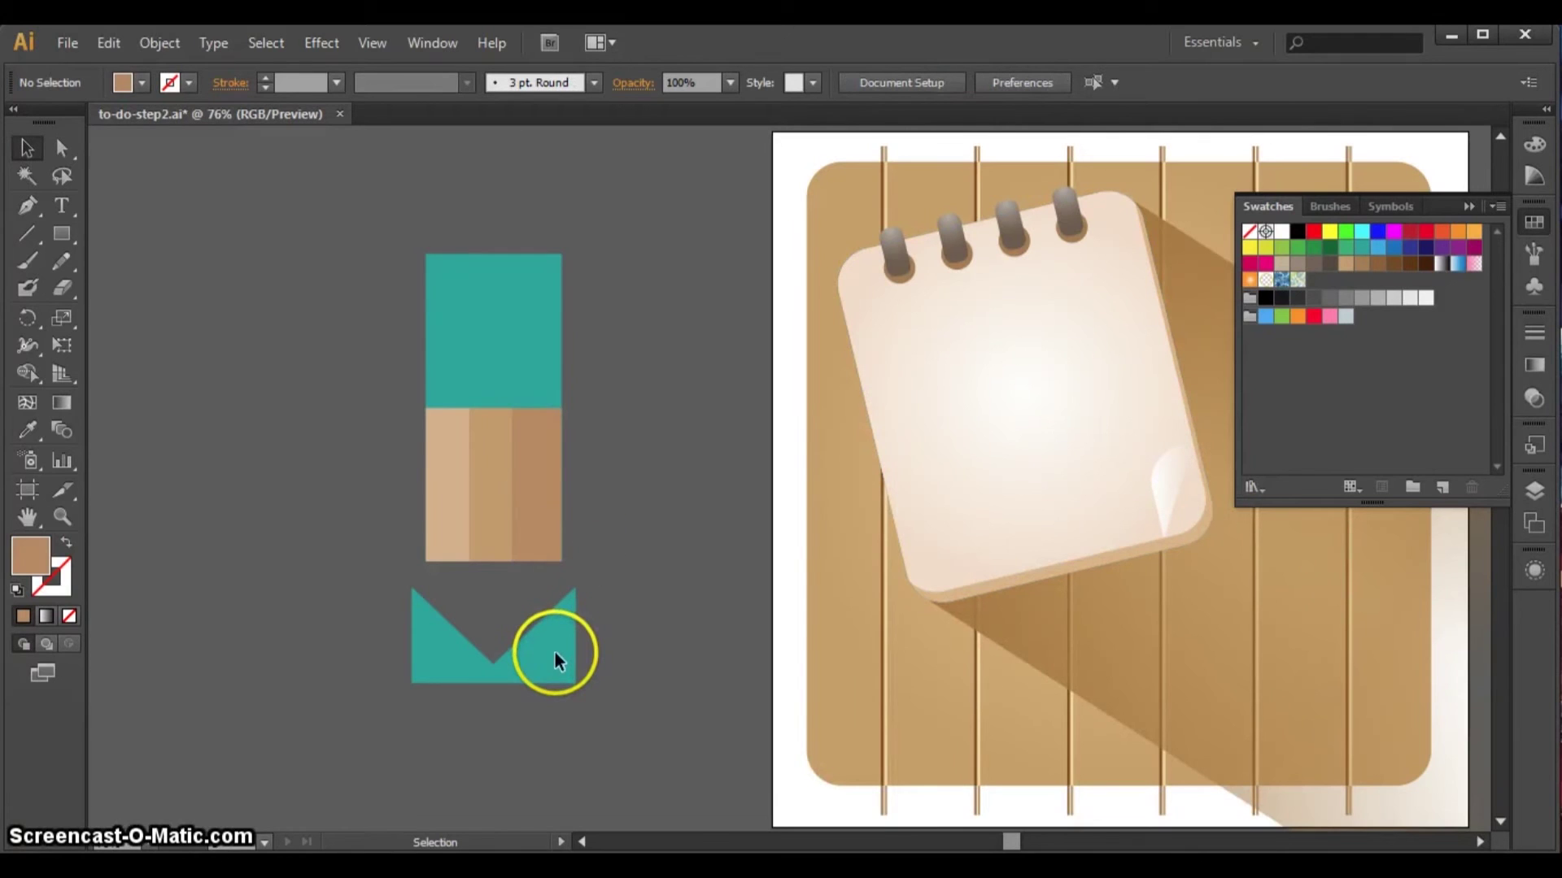
- Move the V-notched shape back up over the lower ends of the three strips
drag(555, 653, 558, 547)
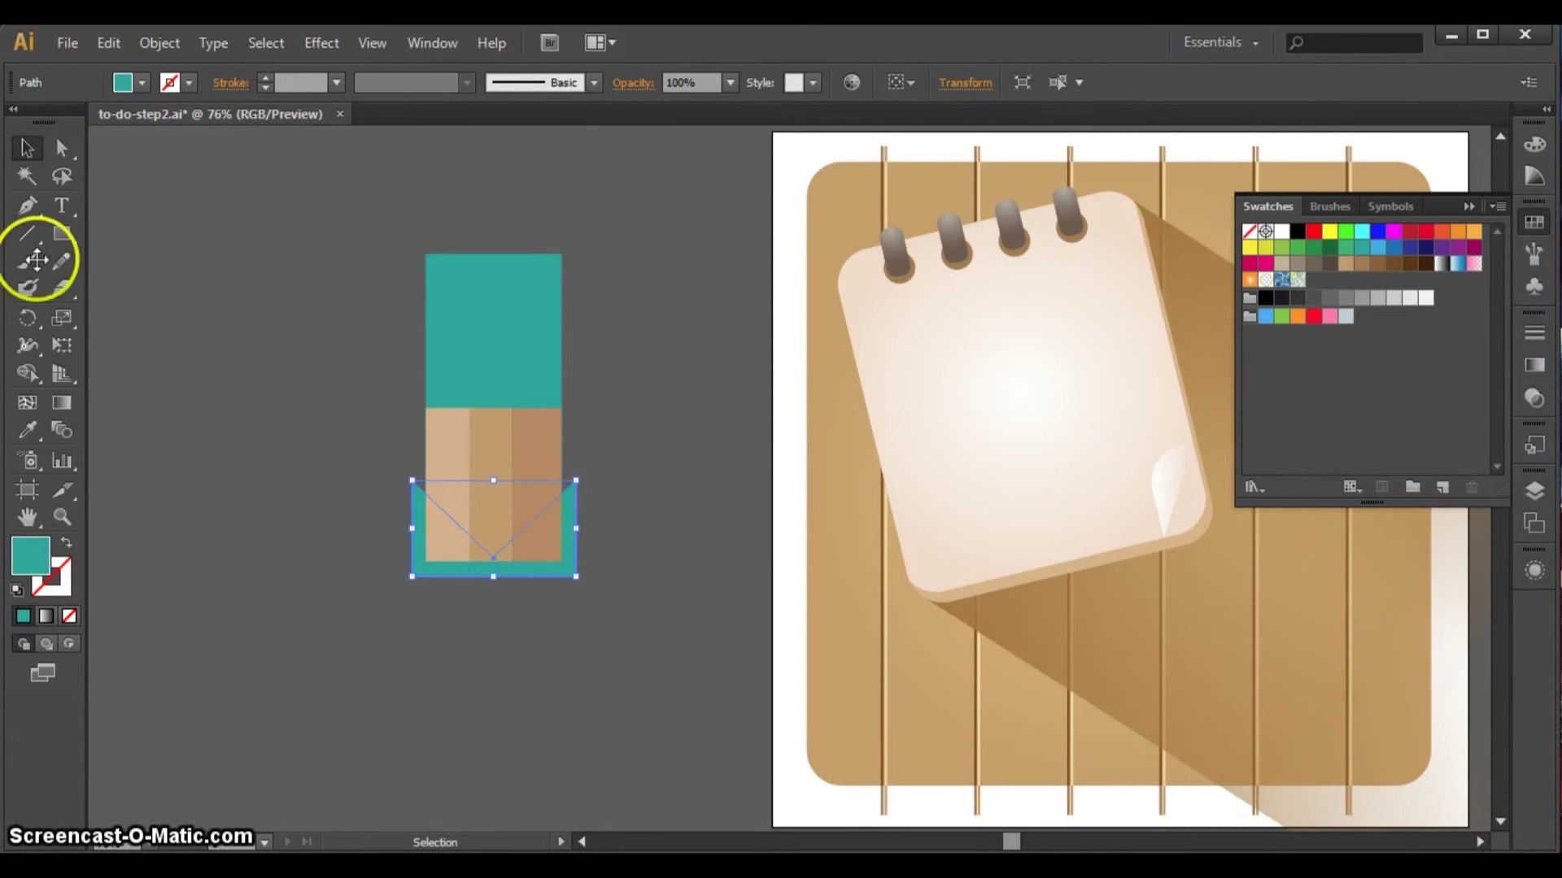
click(62, 429)
key(v)
- Select the teal rectangle, strips and V-notched shape, and remove the outer notched area and the right corner below the V with the Shape Builder
drag(247, 277, 617, 626)
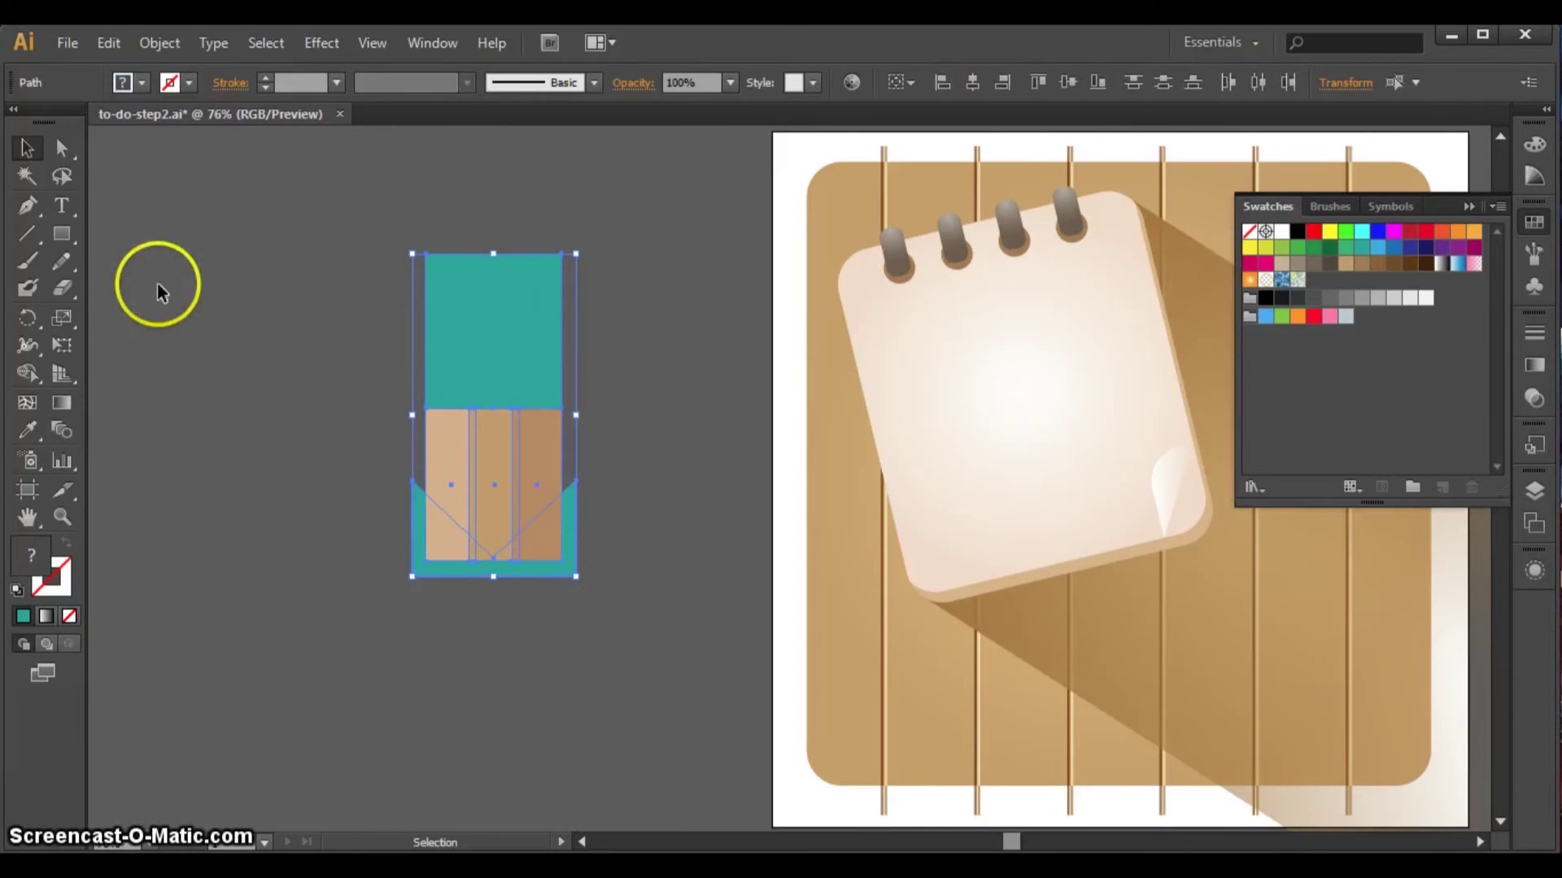
click(26, 371)
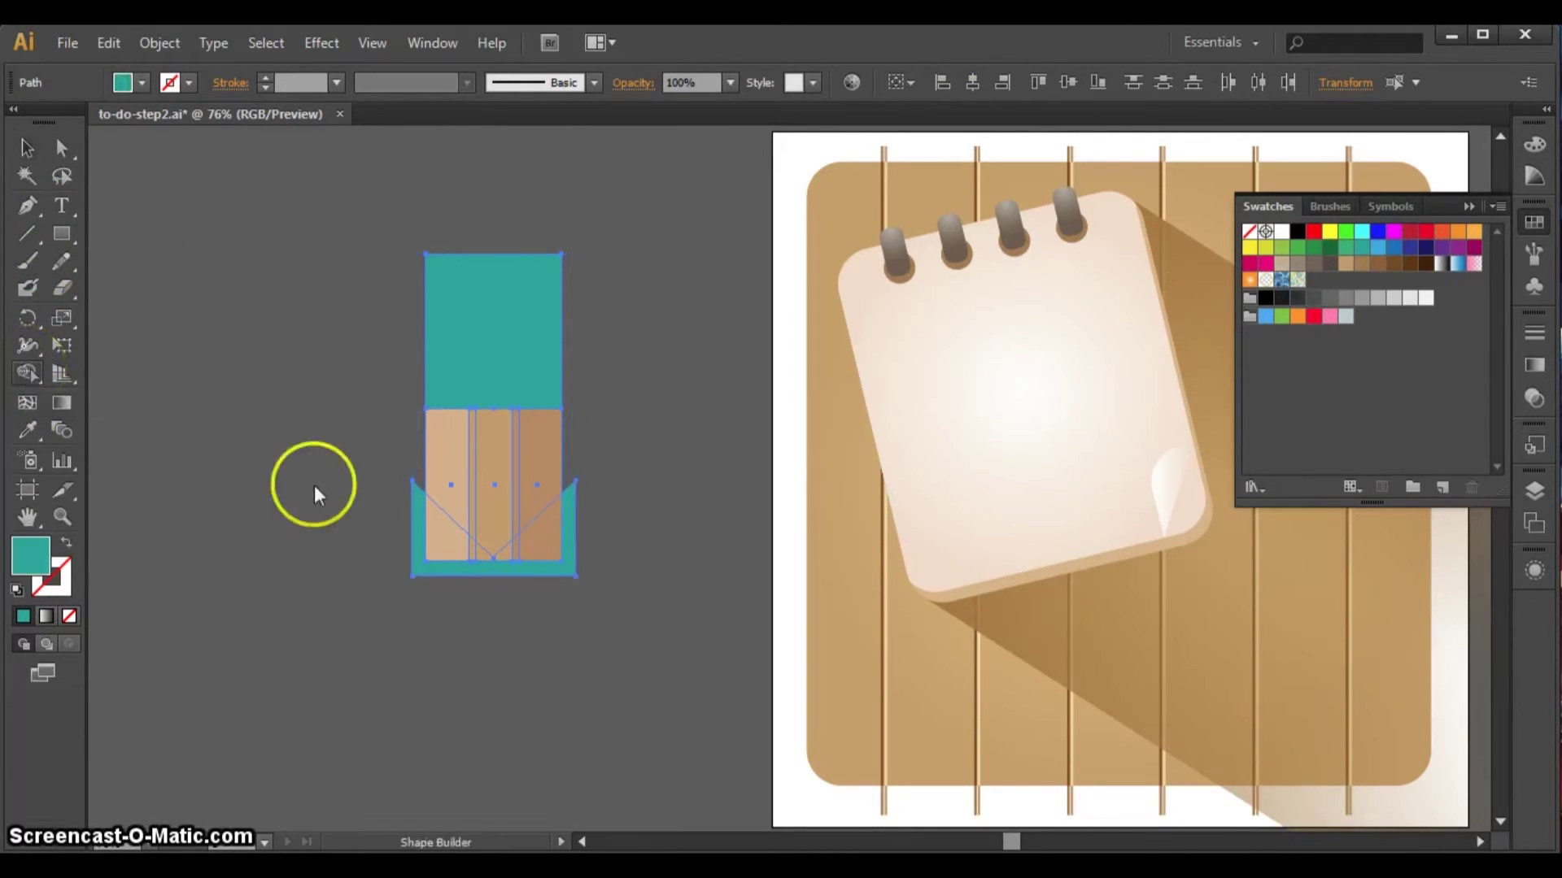
alt+click(569, 549)
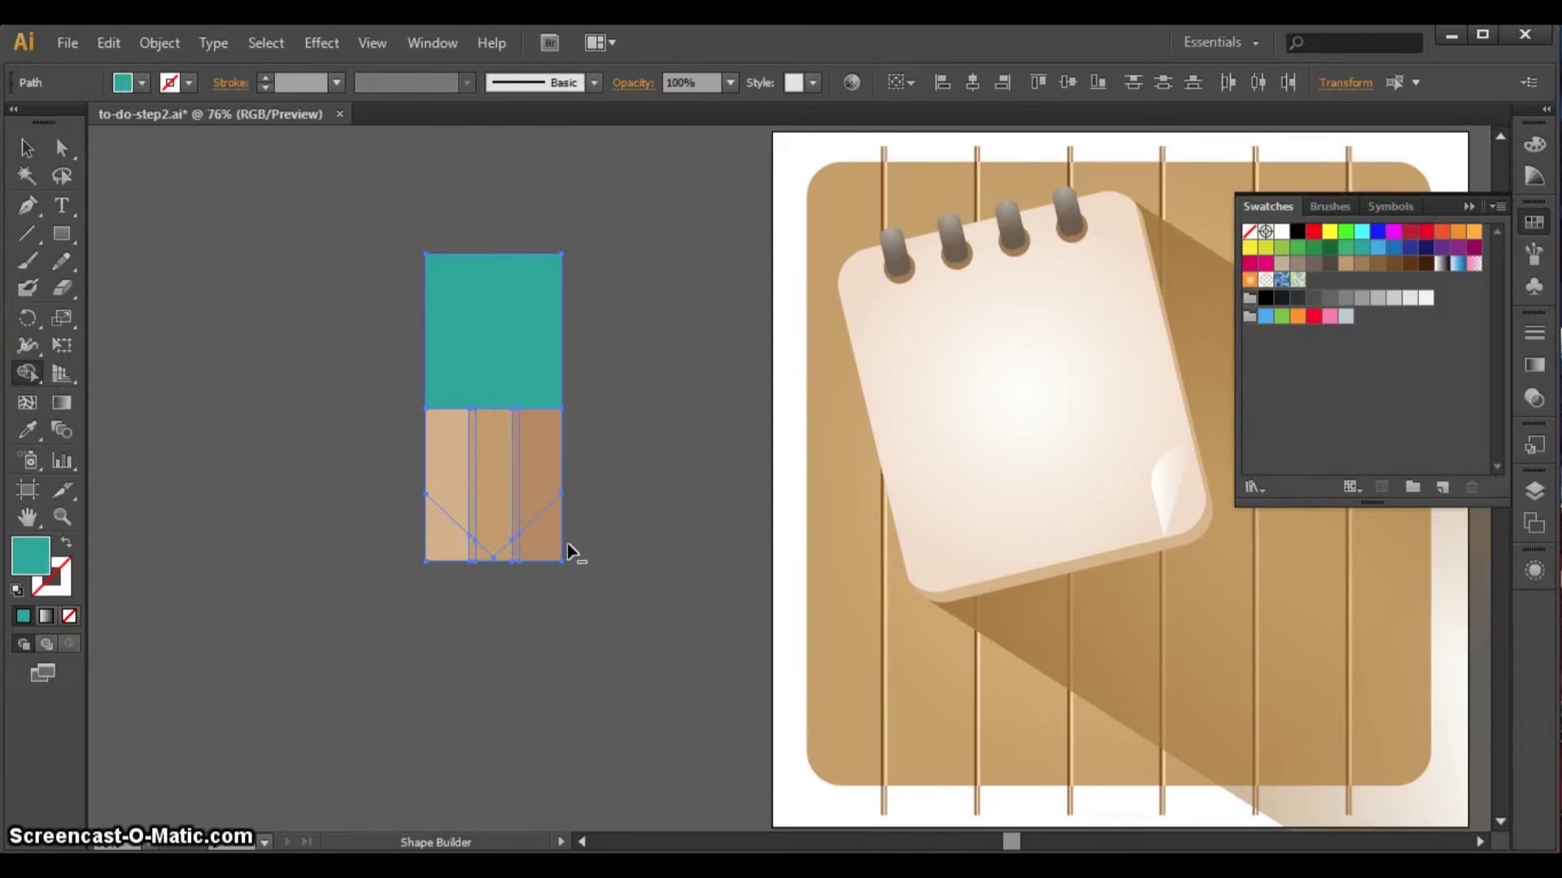
drag(567, 548, 509, 558)
- Try to trim the lower ends of the middle and left strips along the V with the Shape Builder
alt+click(486, 549)
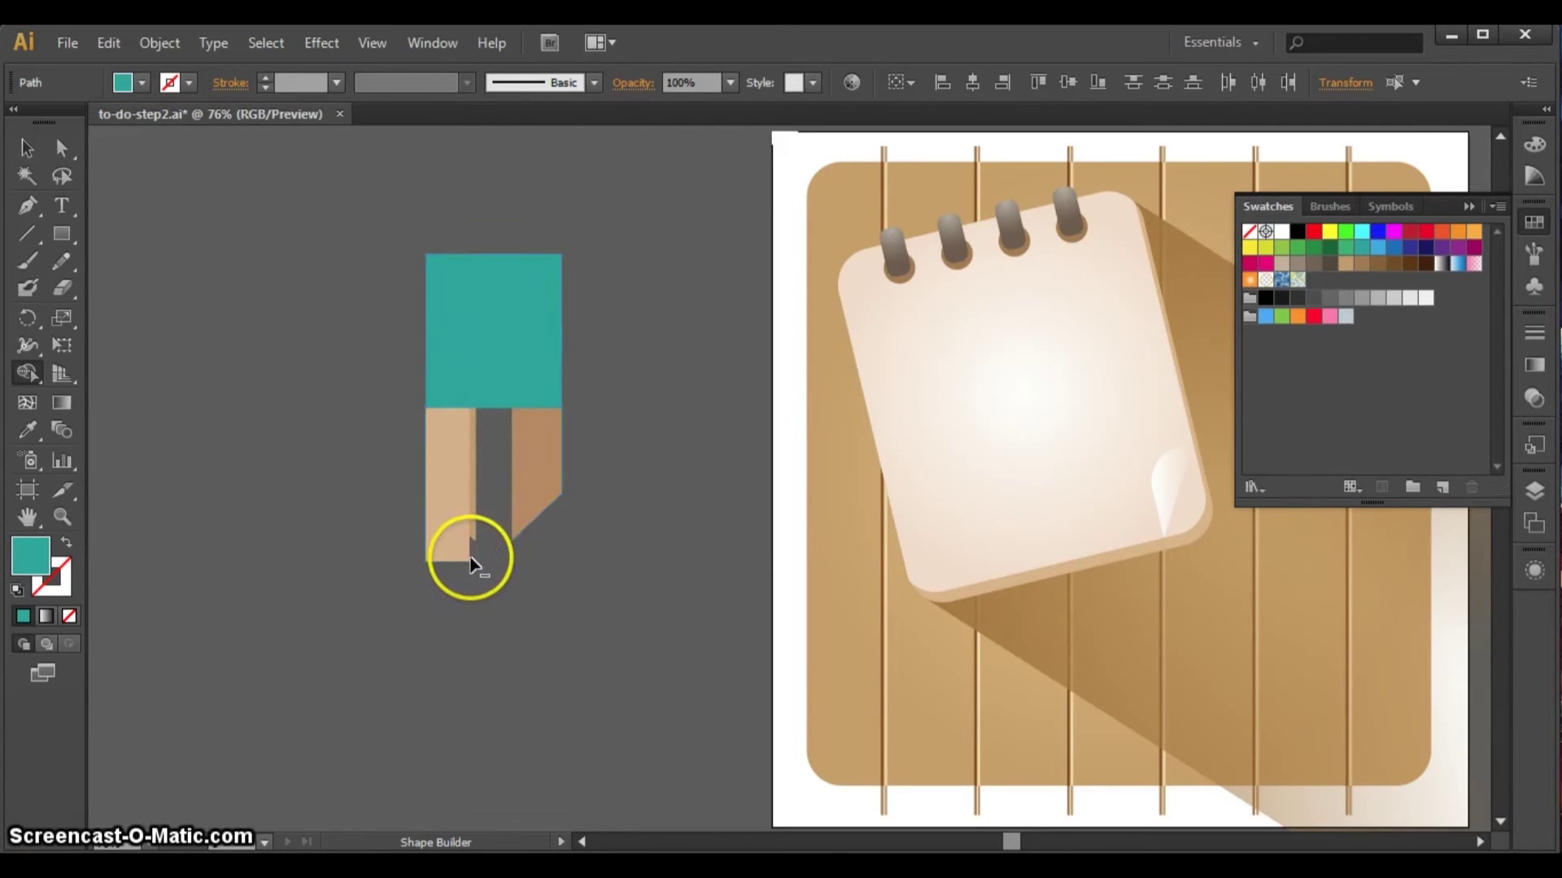
click(458, 556)
key(ctrl+a)
key(z)
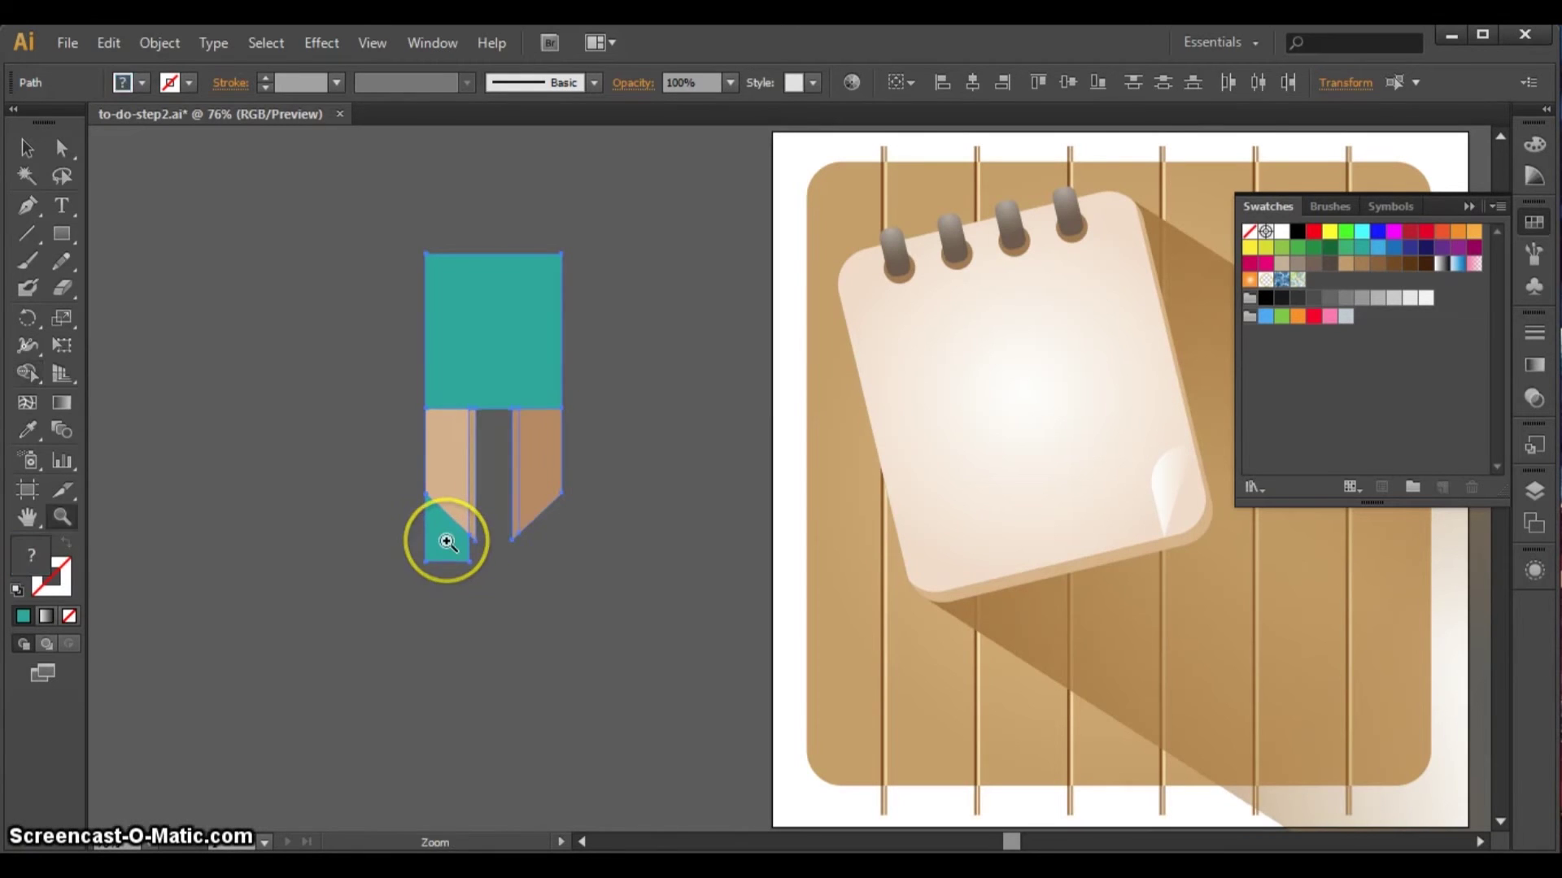
click(27, 147)
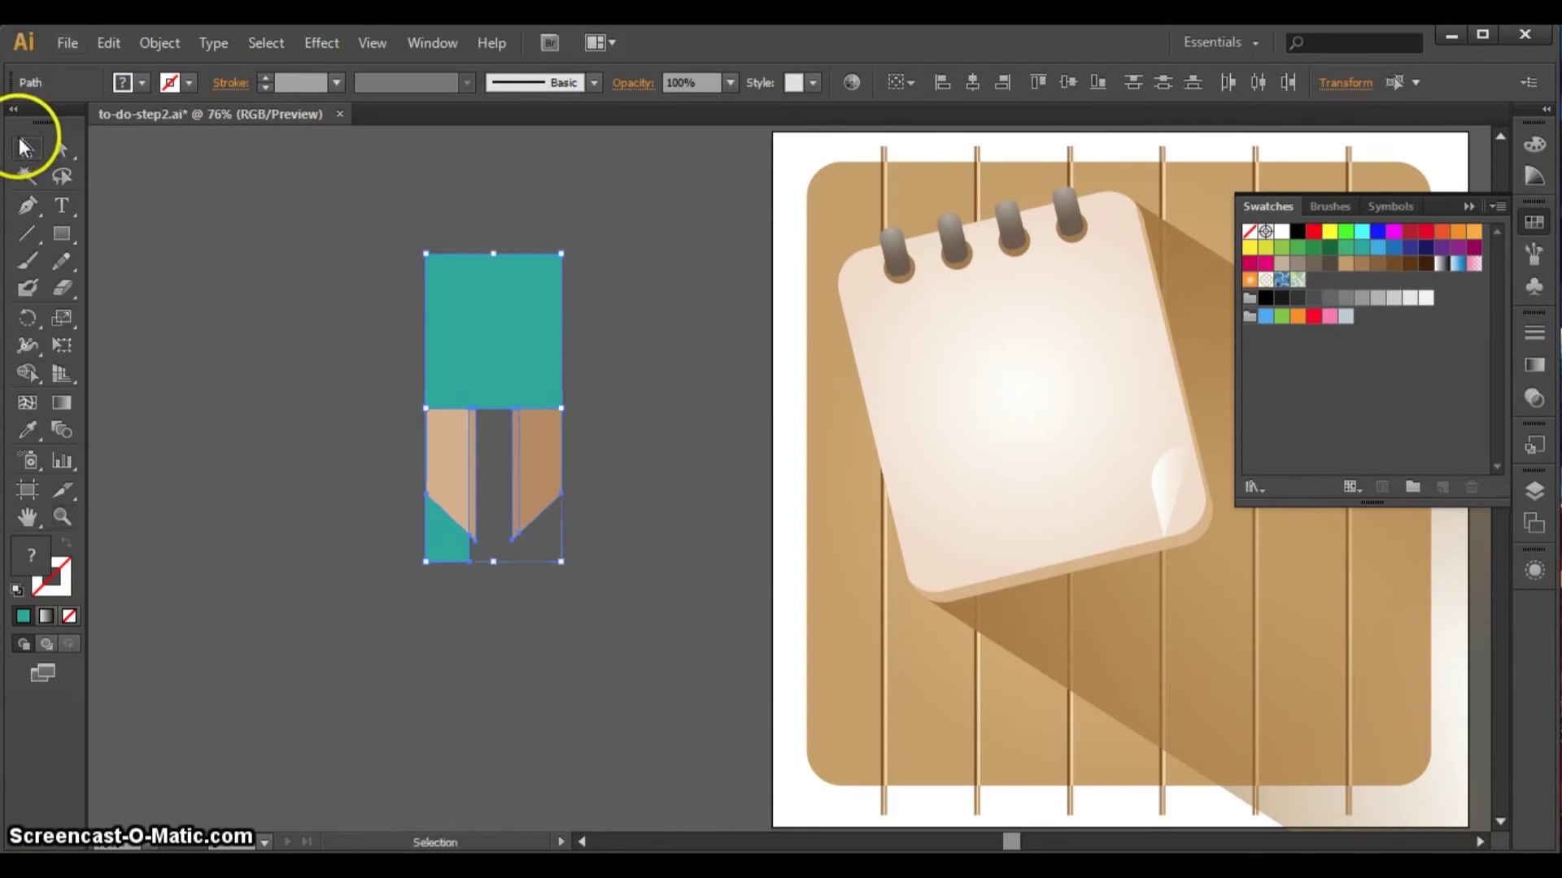
- Undo the latest Shape Builder edits on the left and middle strips, keeping the right corner cut
key(ctrl+z)
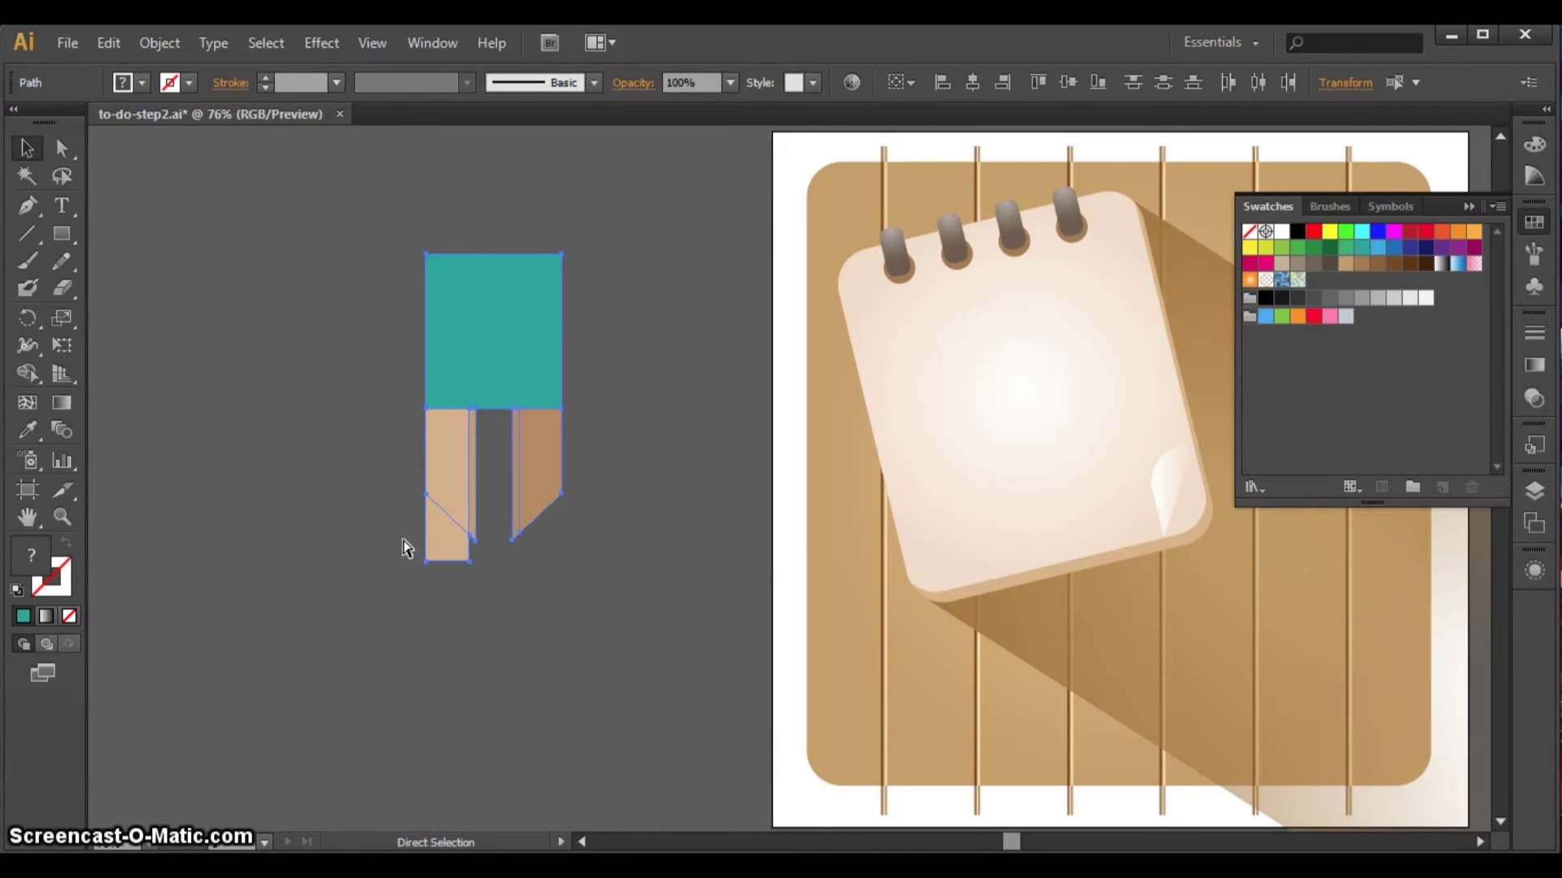
key(v)
click(446, 558)
click(366, 587)
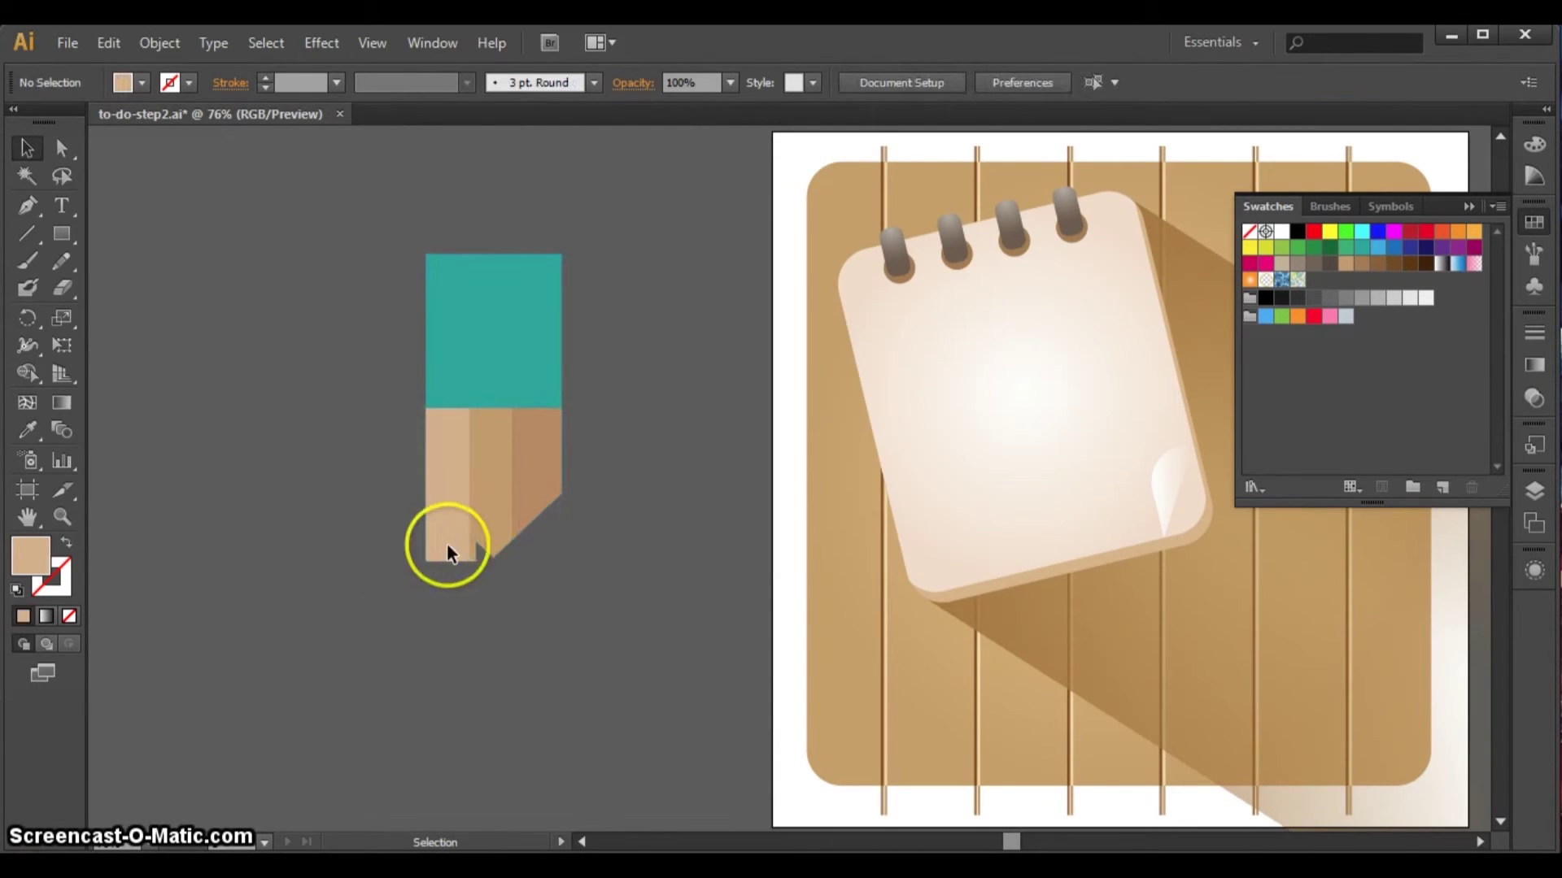
- Trim the light strip's excess outside the pencil point using Shape Builder on the whole pencil, and deselect the artwork
drag(349, 201, 647, 610)
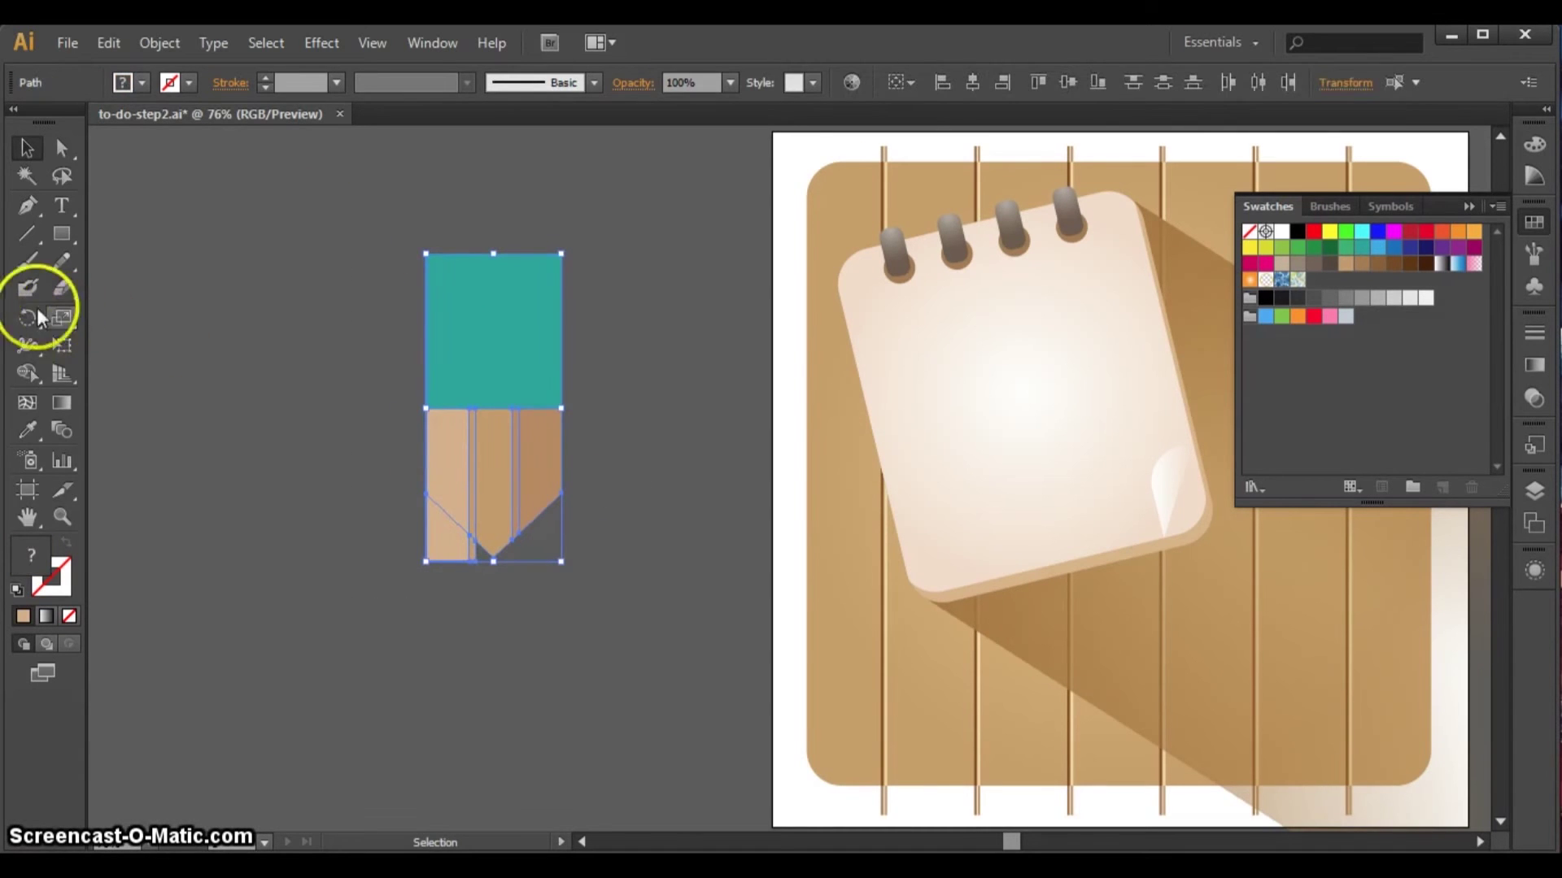
click(28, 373)
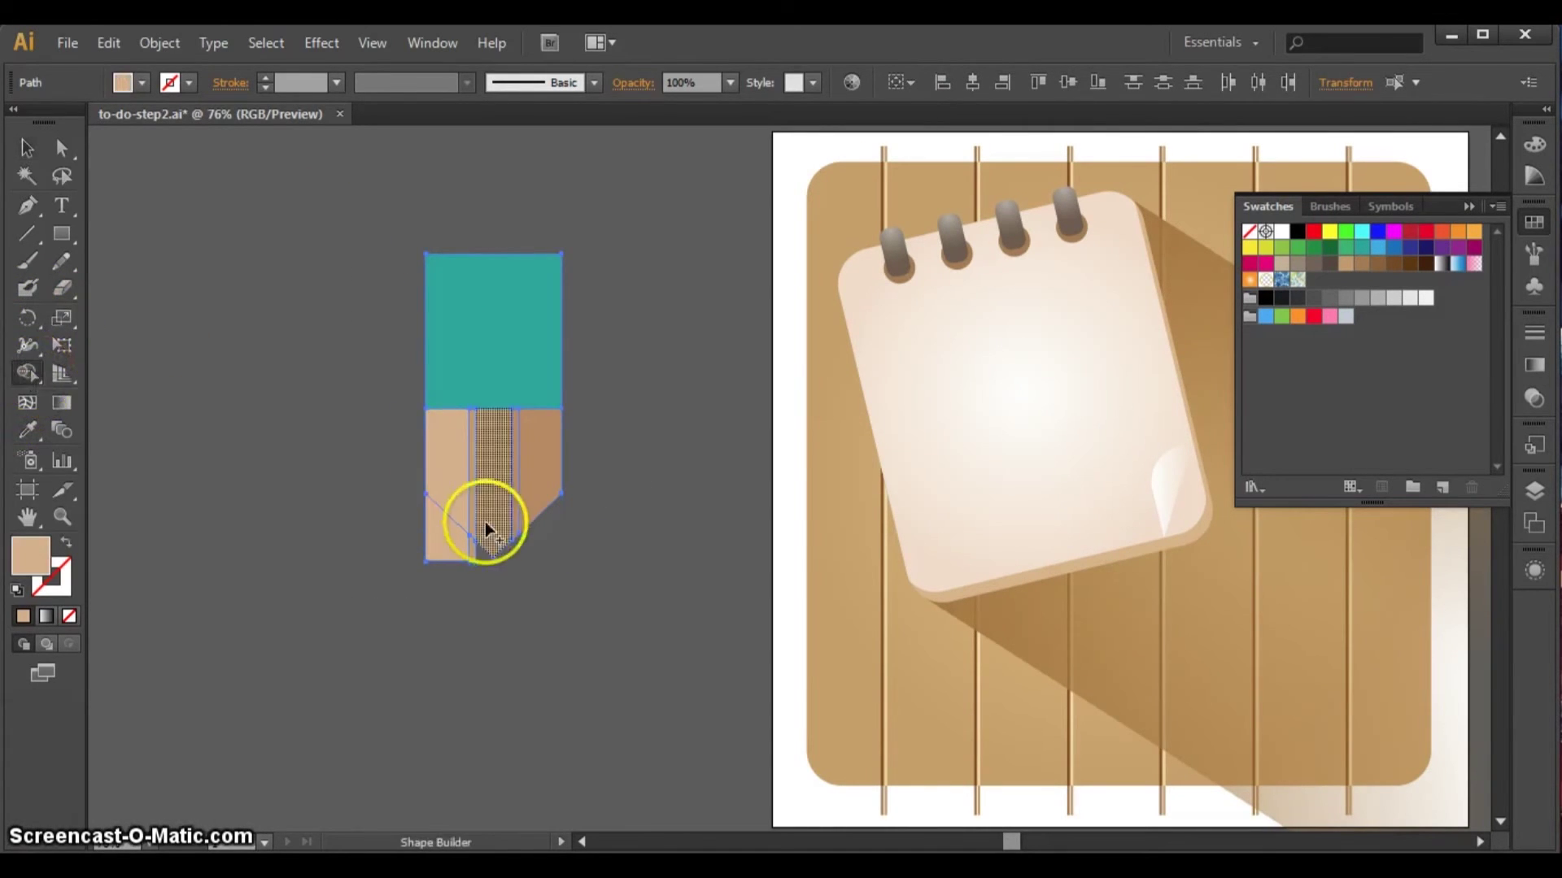
alt+click(449, 553)
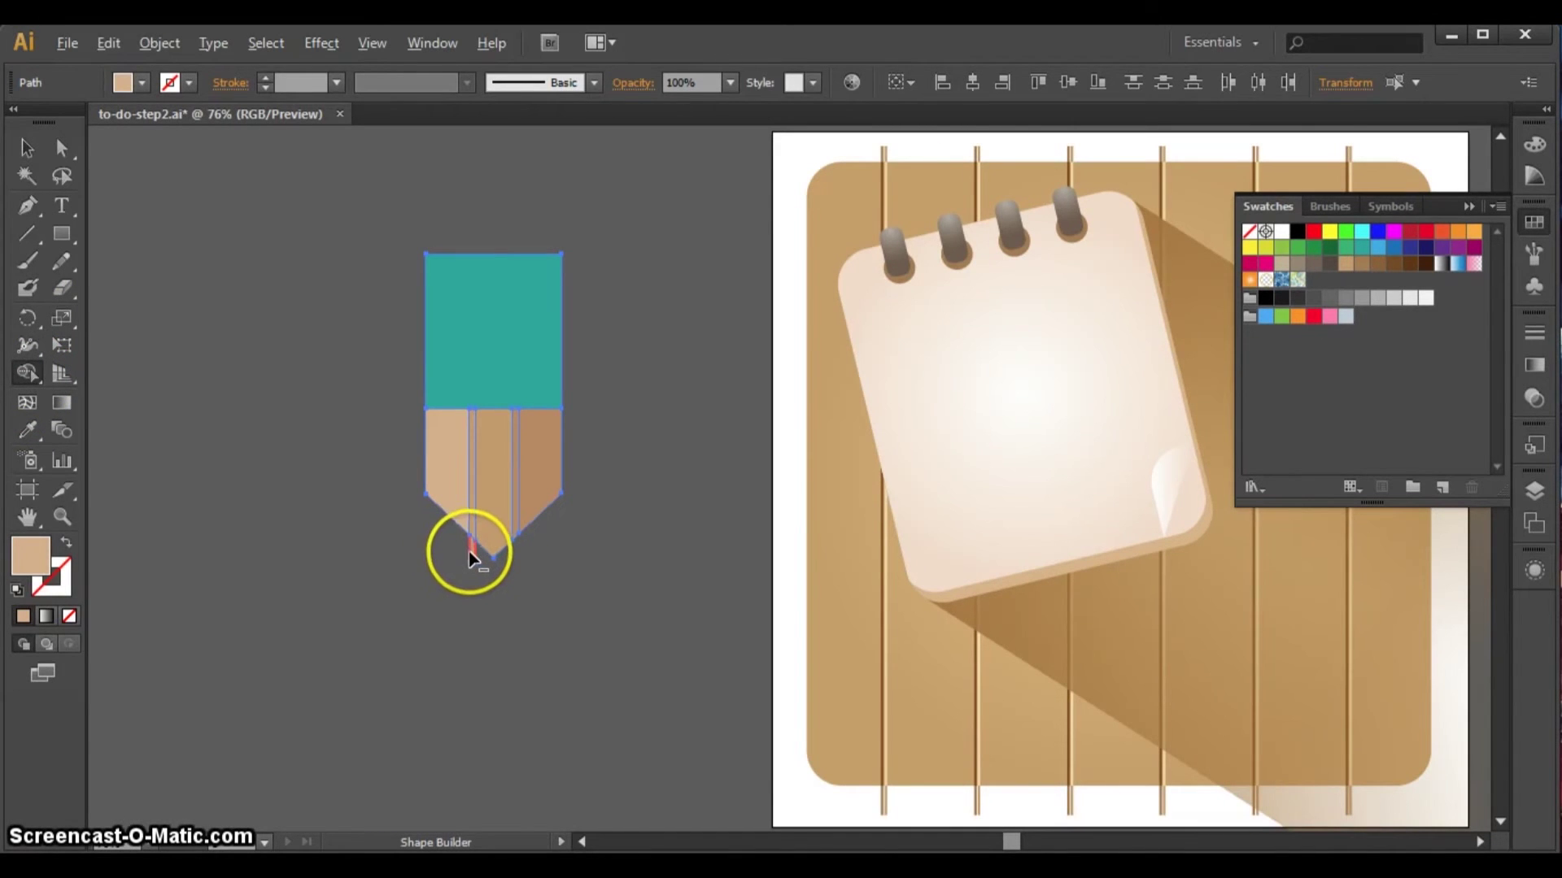
click(68, 48)
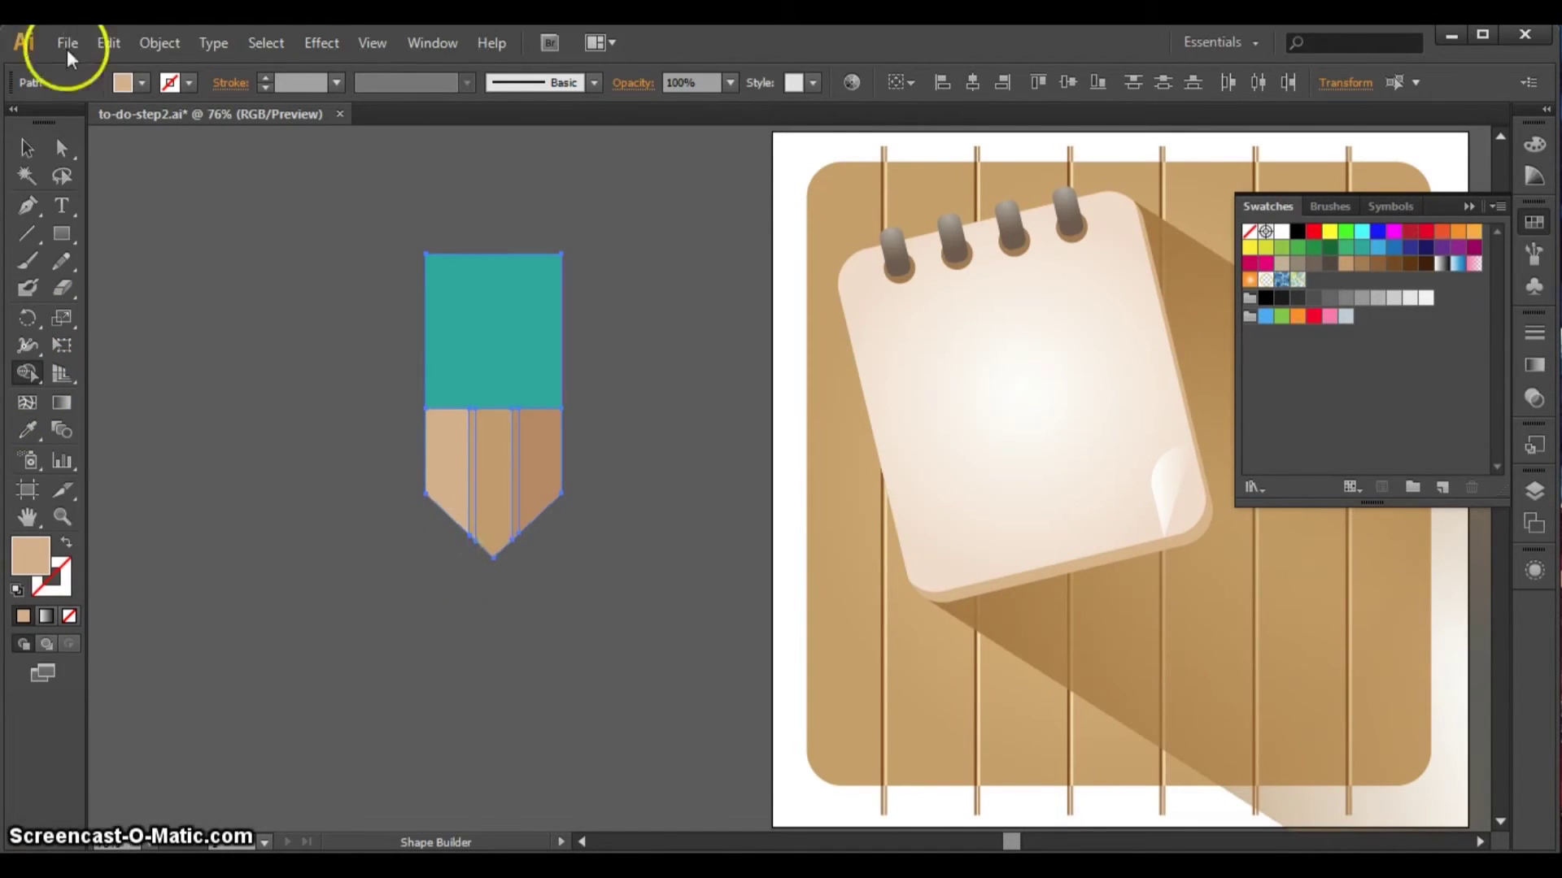
click(25, 143)
click(587, 771)
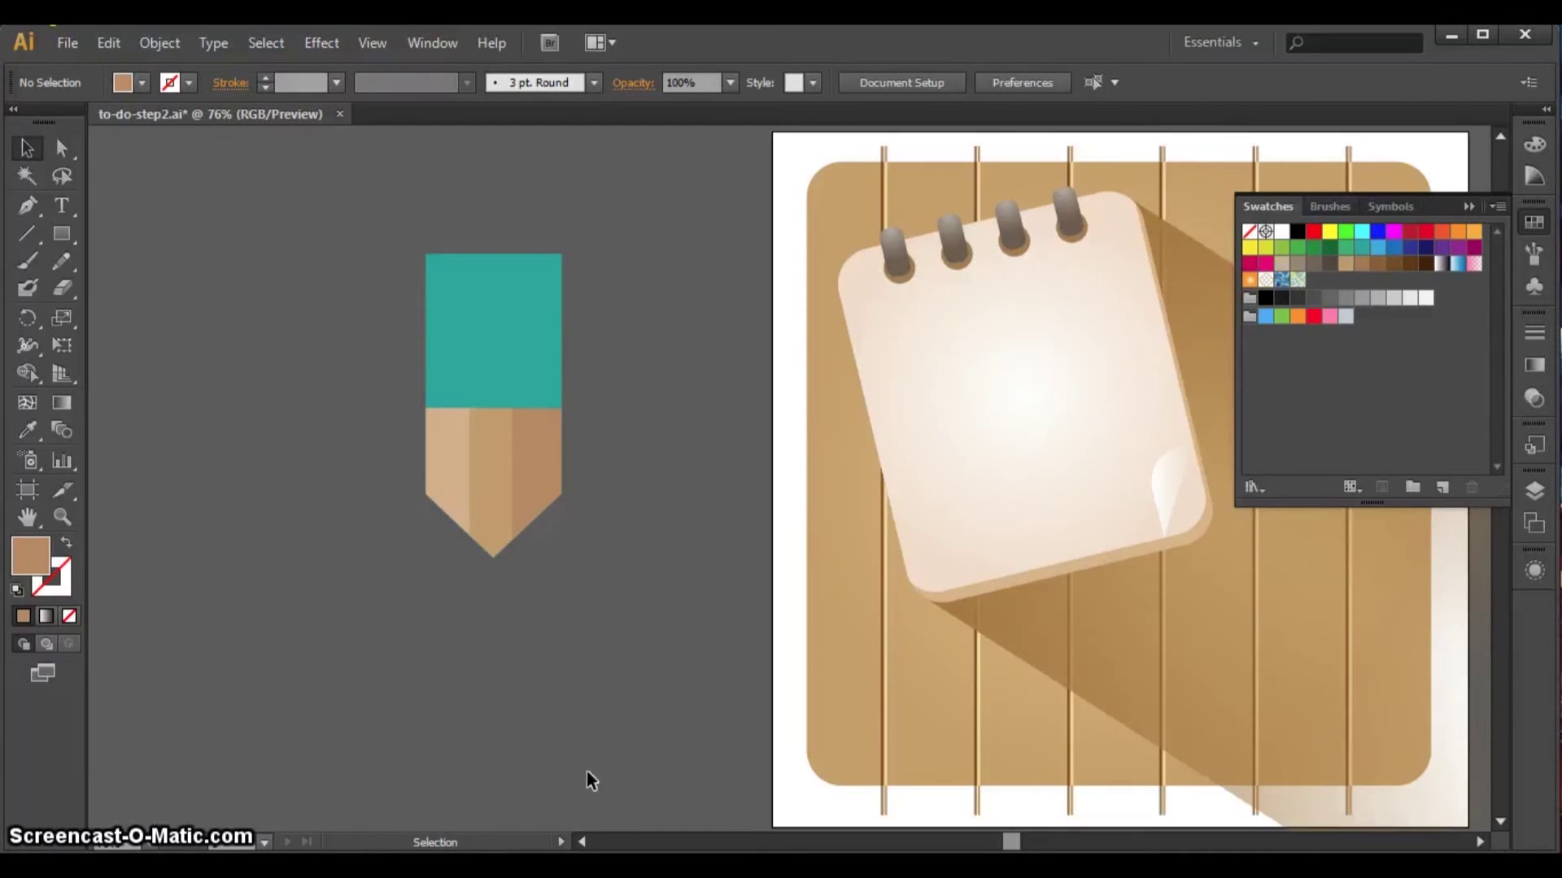
- Bring the middle wooden strip of the pencil to the front and deselect it
click(500, 520)
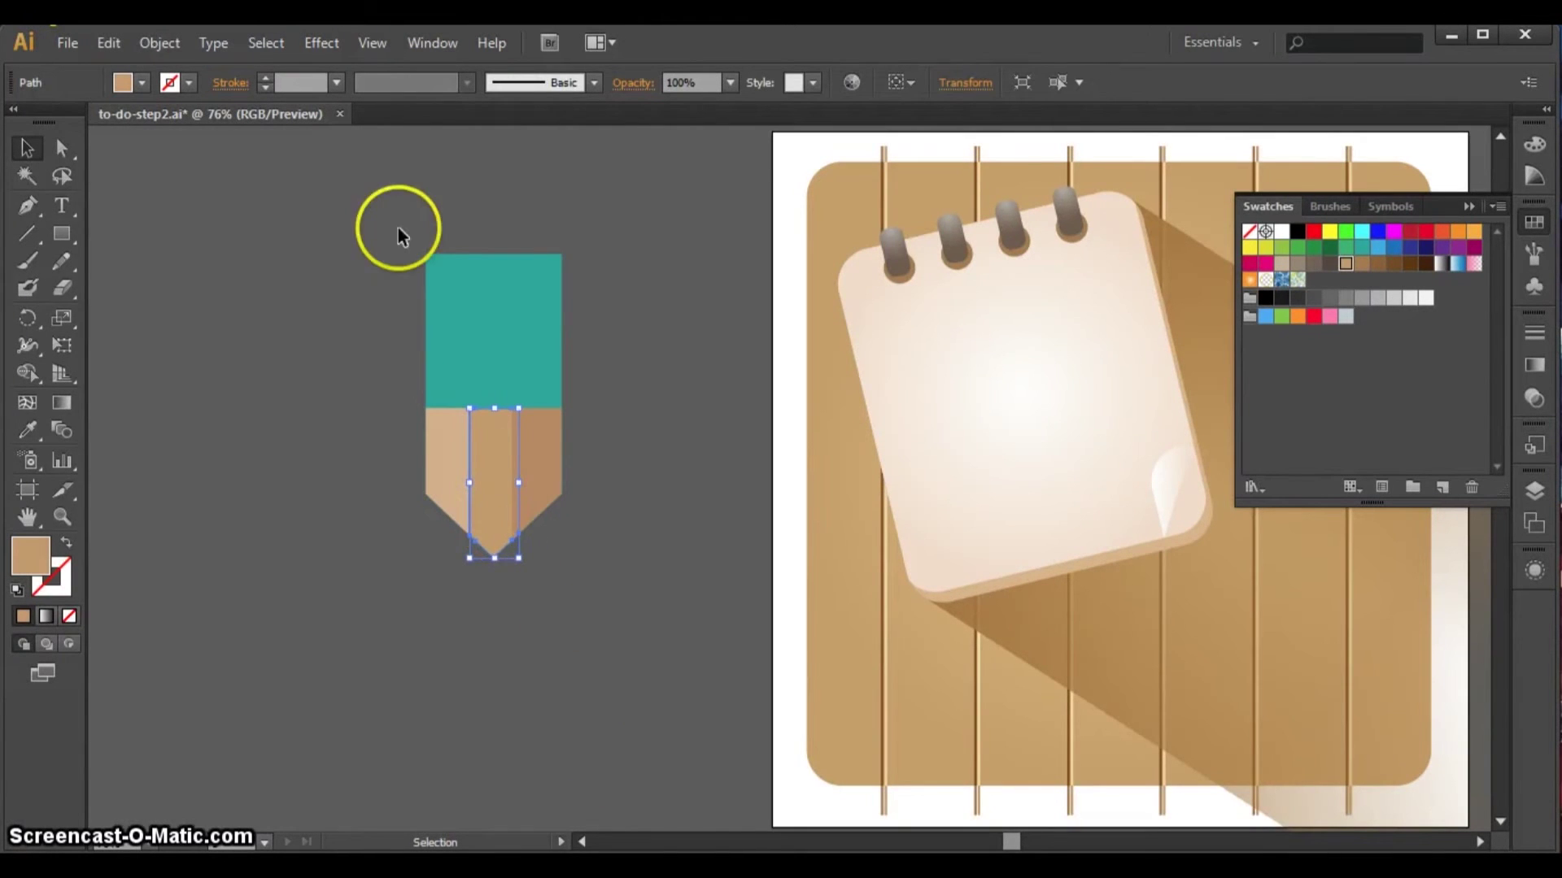
click(162, 45)
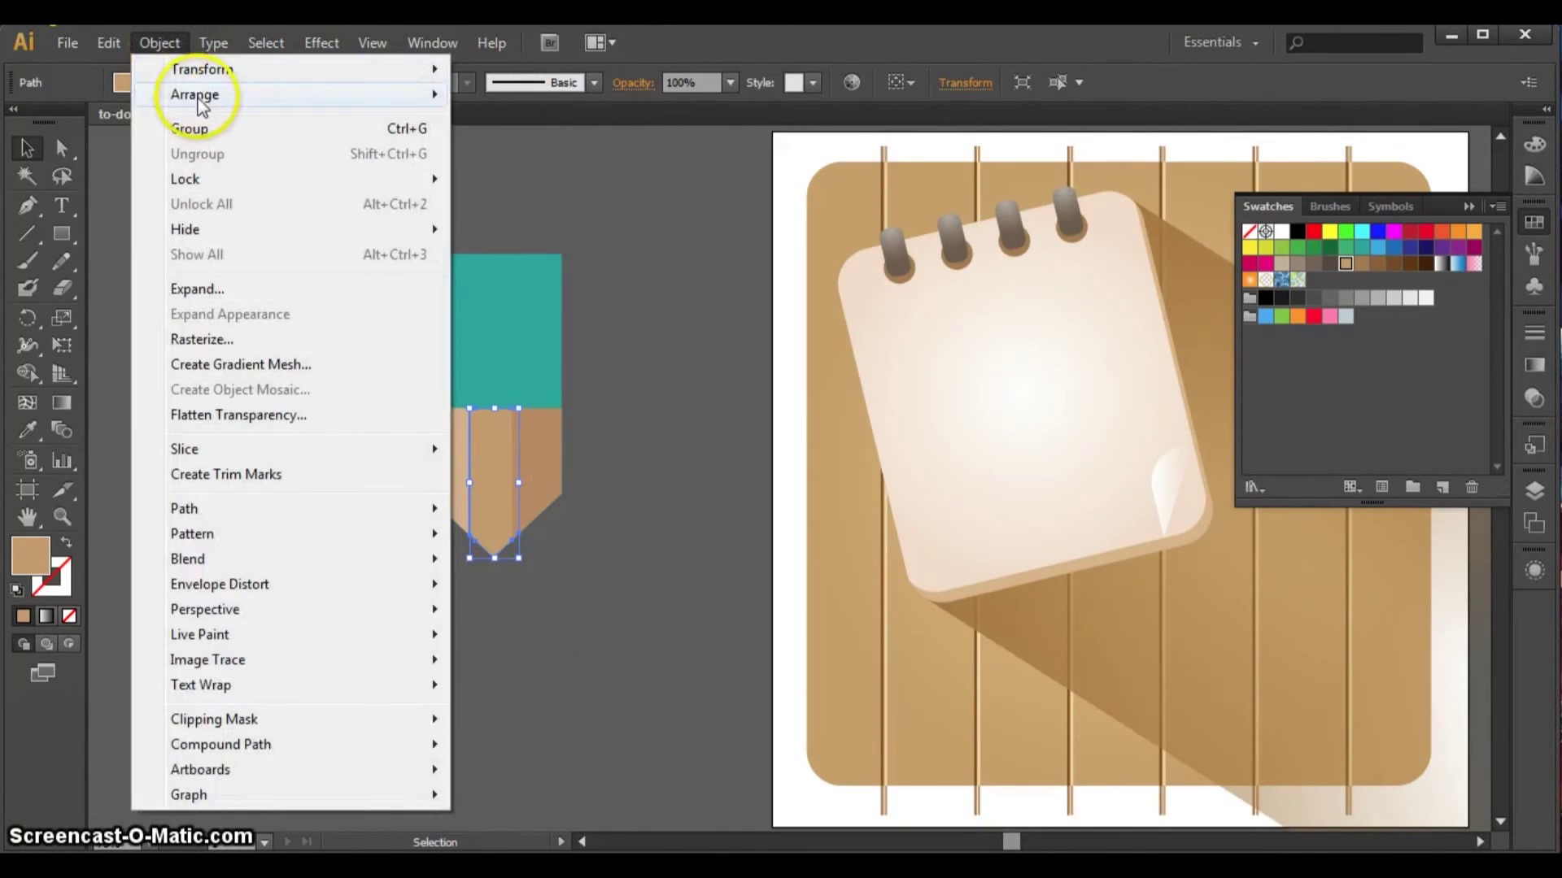
mouse_move(195, 94)
click(529, 94)
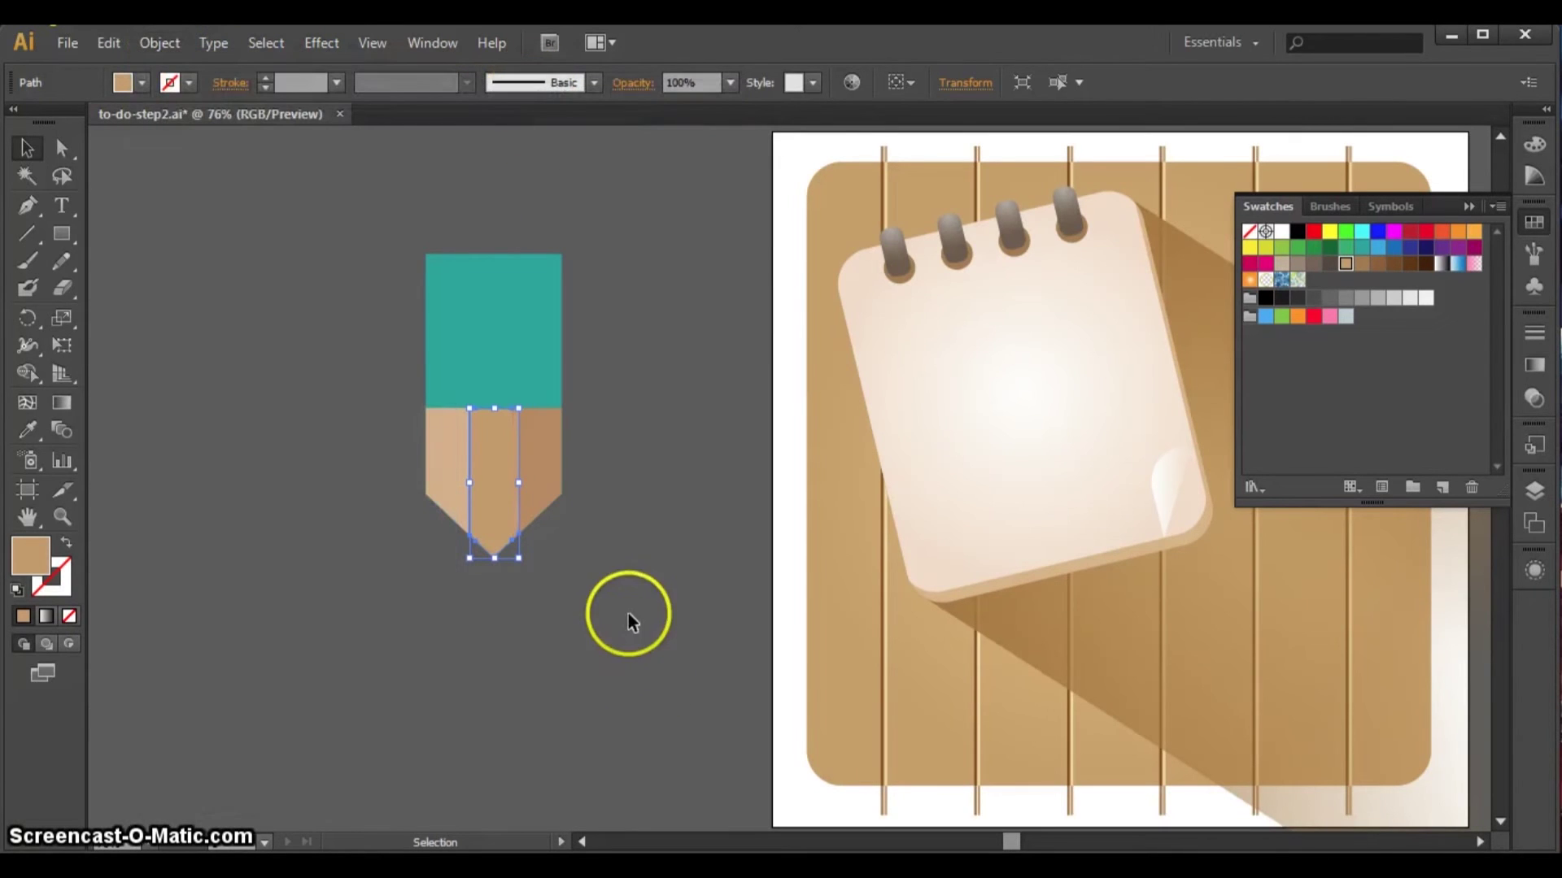
click(412, 421)
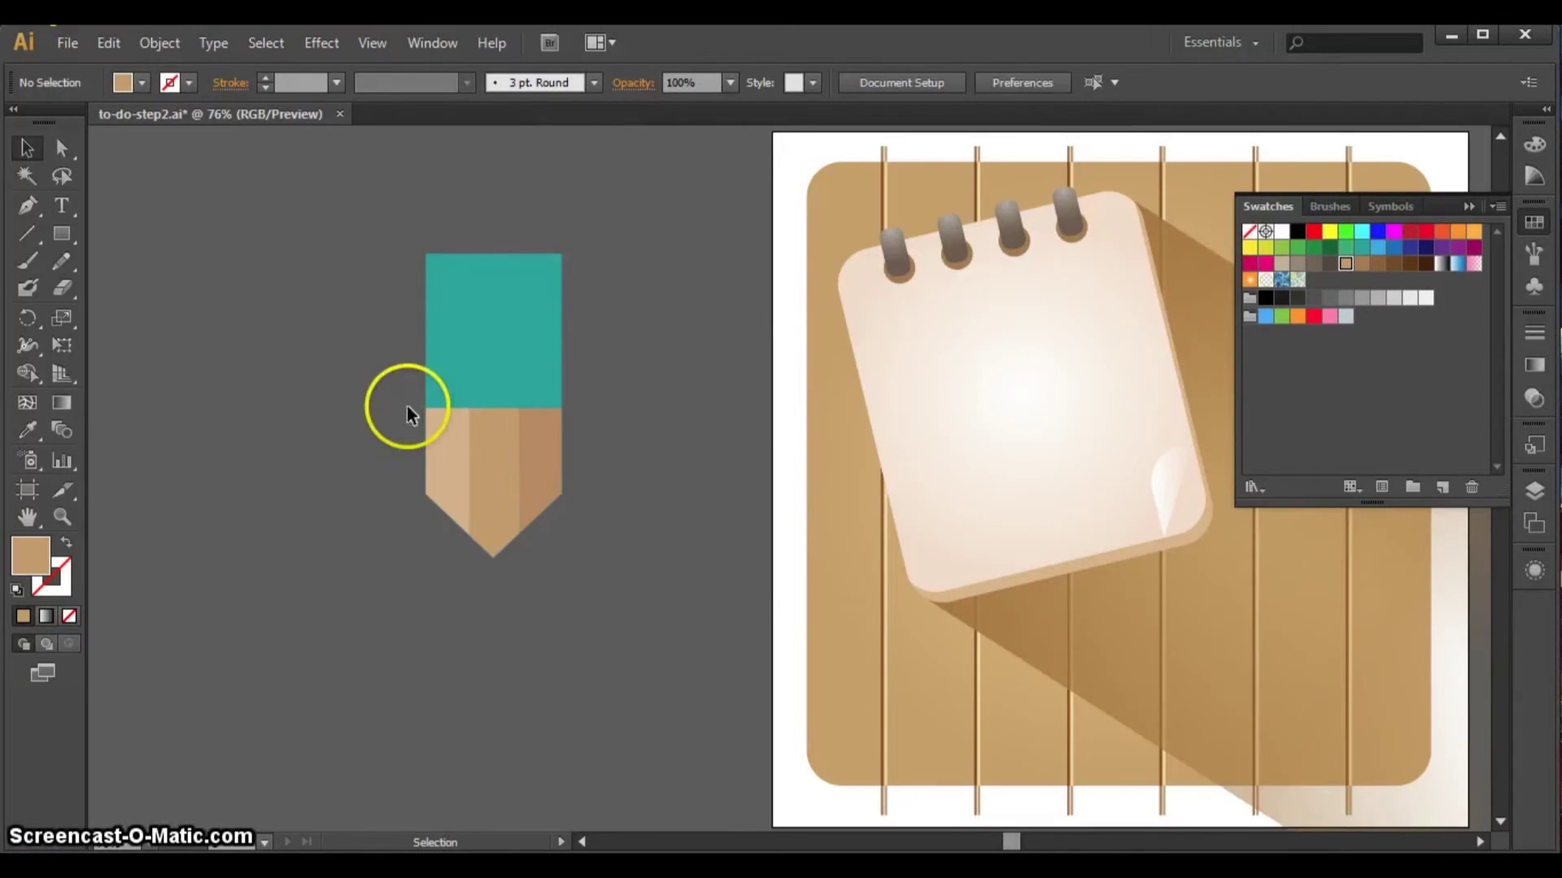
- Draw a Pen path of three adjoining arches across the upper edge of the wooden strips, one arch per strip
key(ctrl+plus)
key(ctrl+plus)
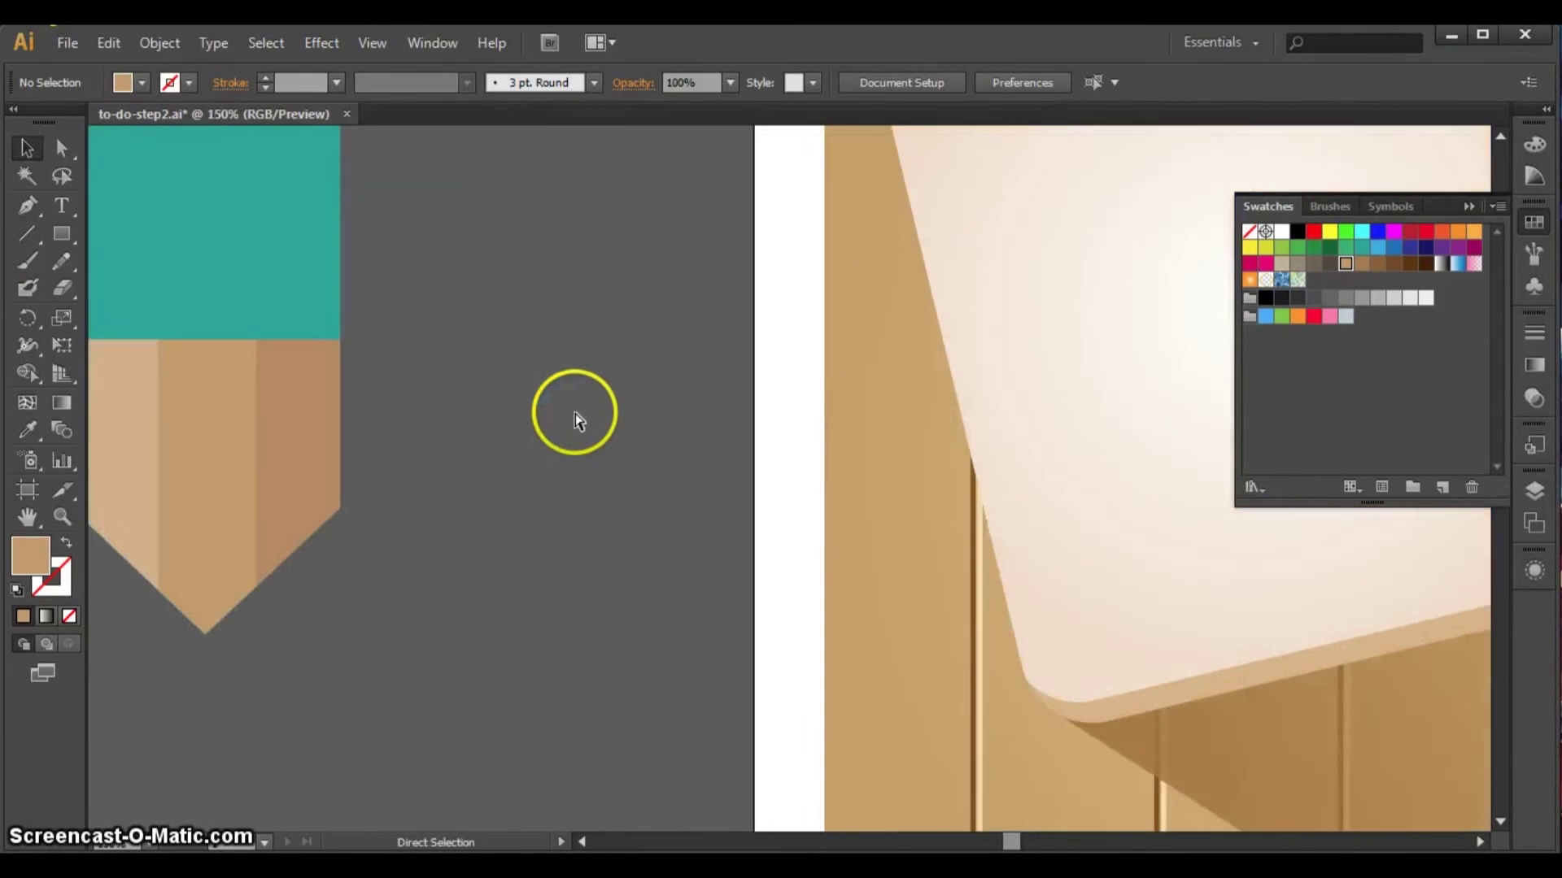
click(582, 842)
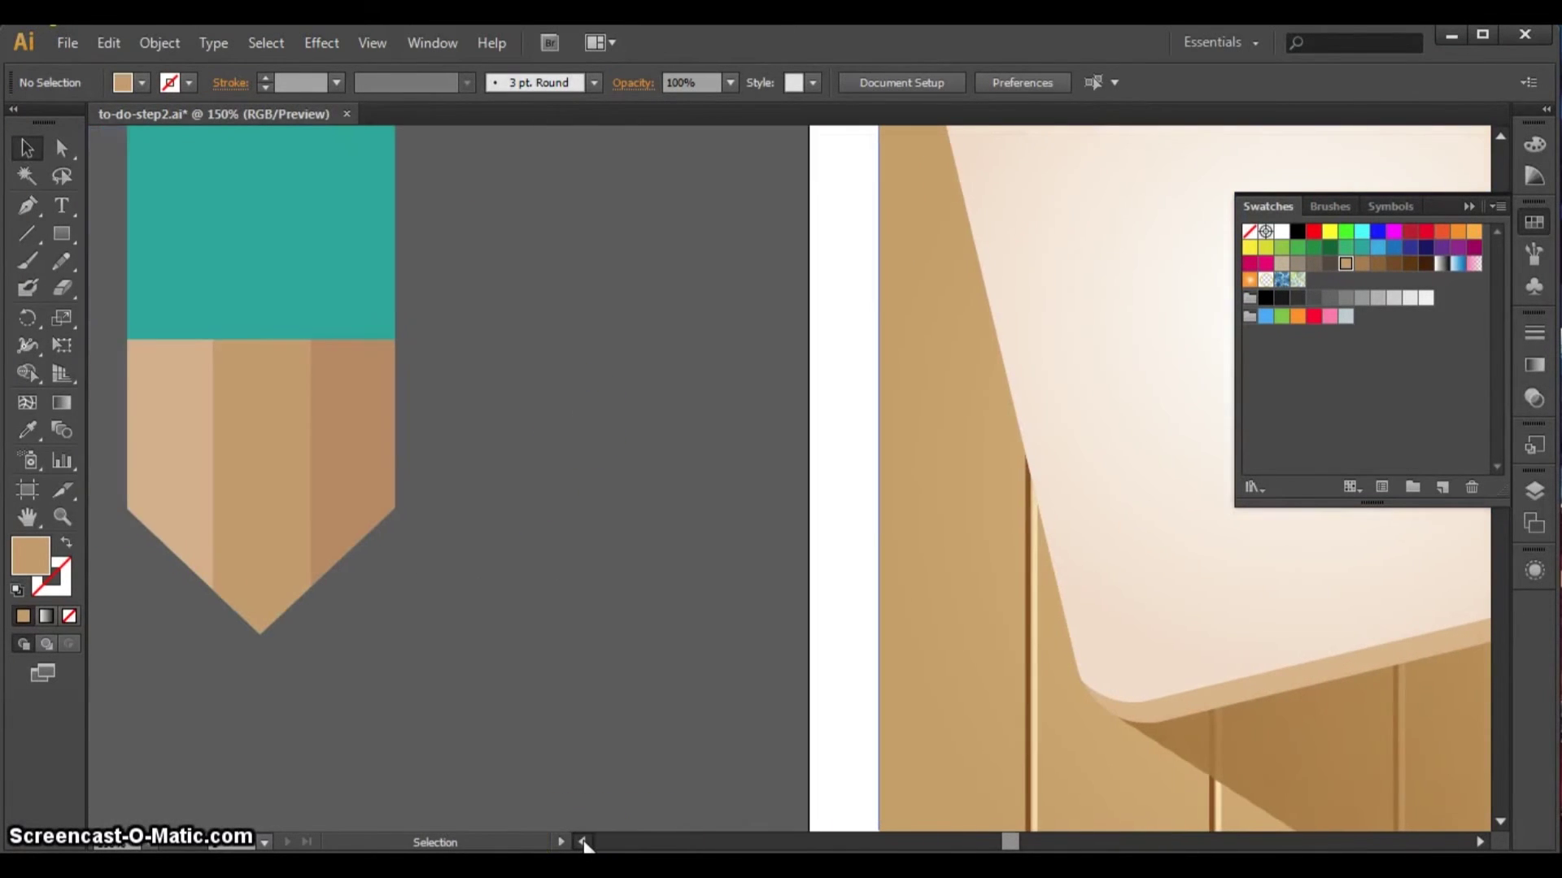
drag(581, 843, 580, 841)
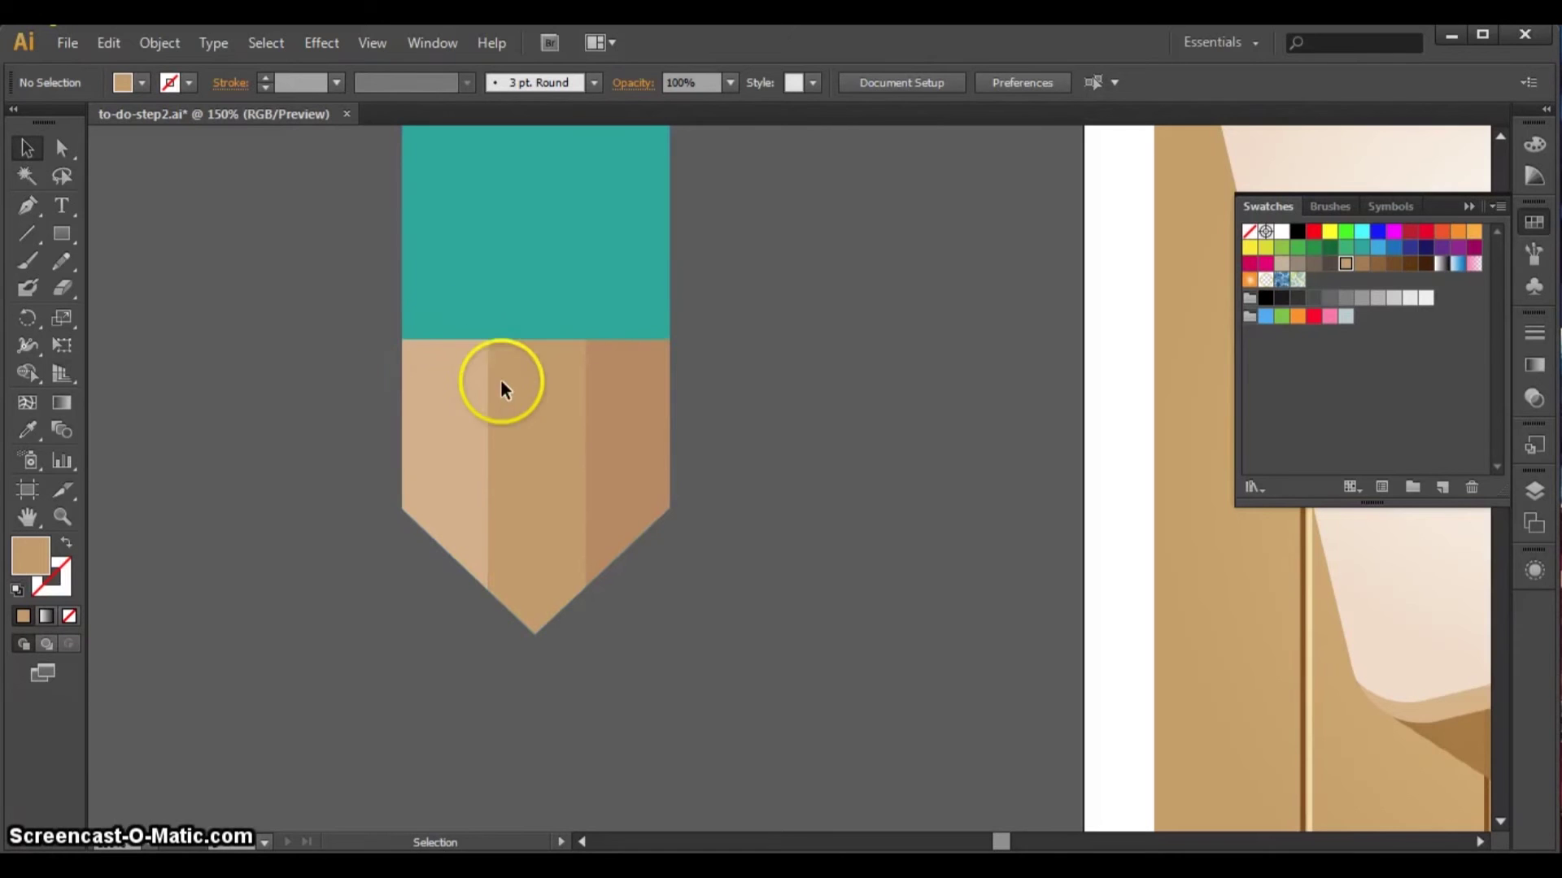
click(26, 208)
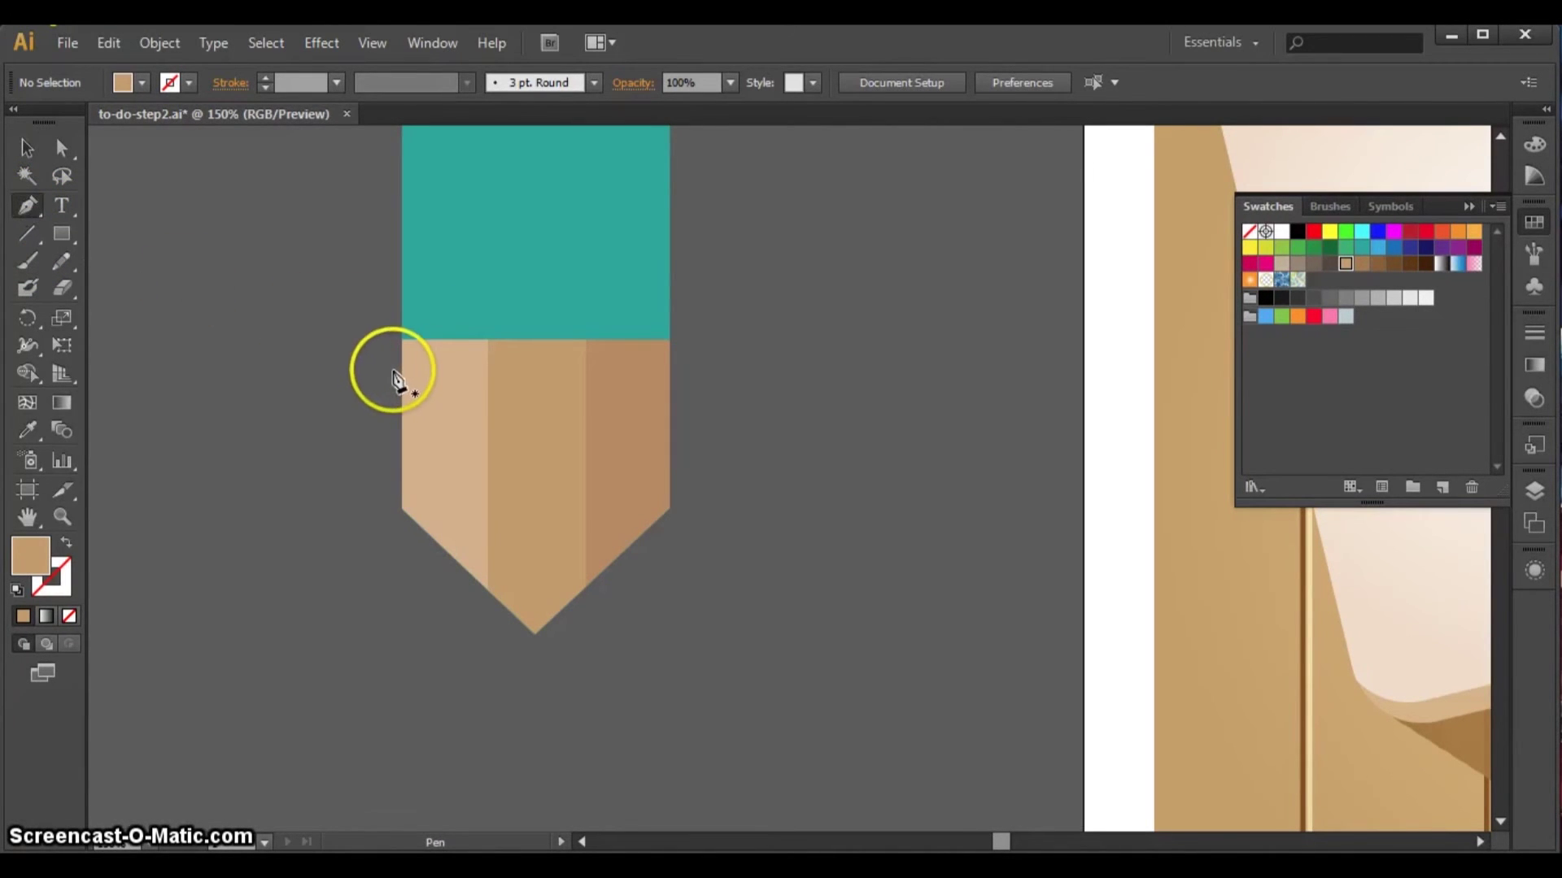
drag(391, 370, 443, 343)
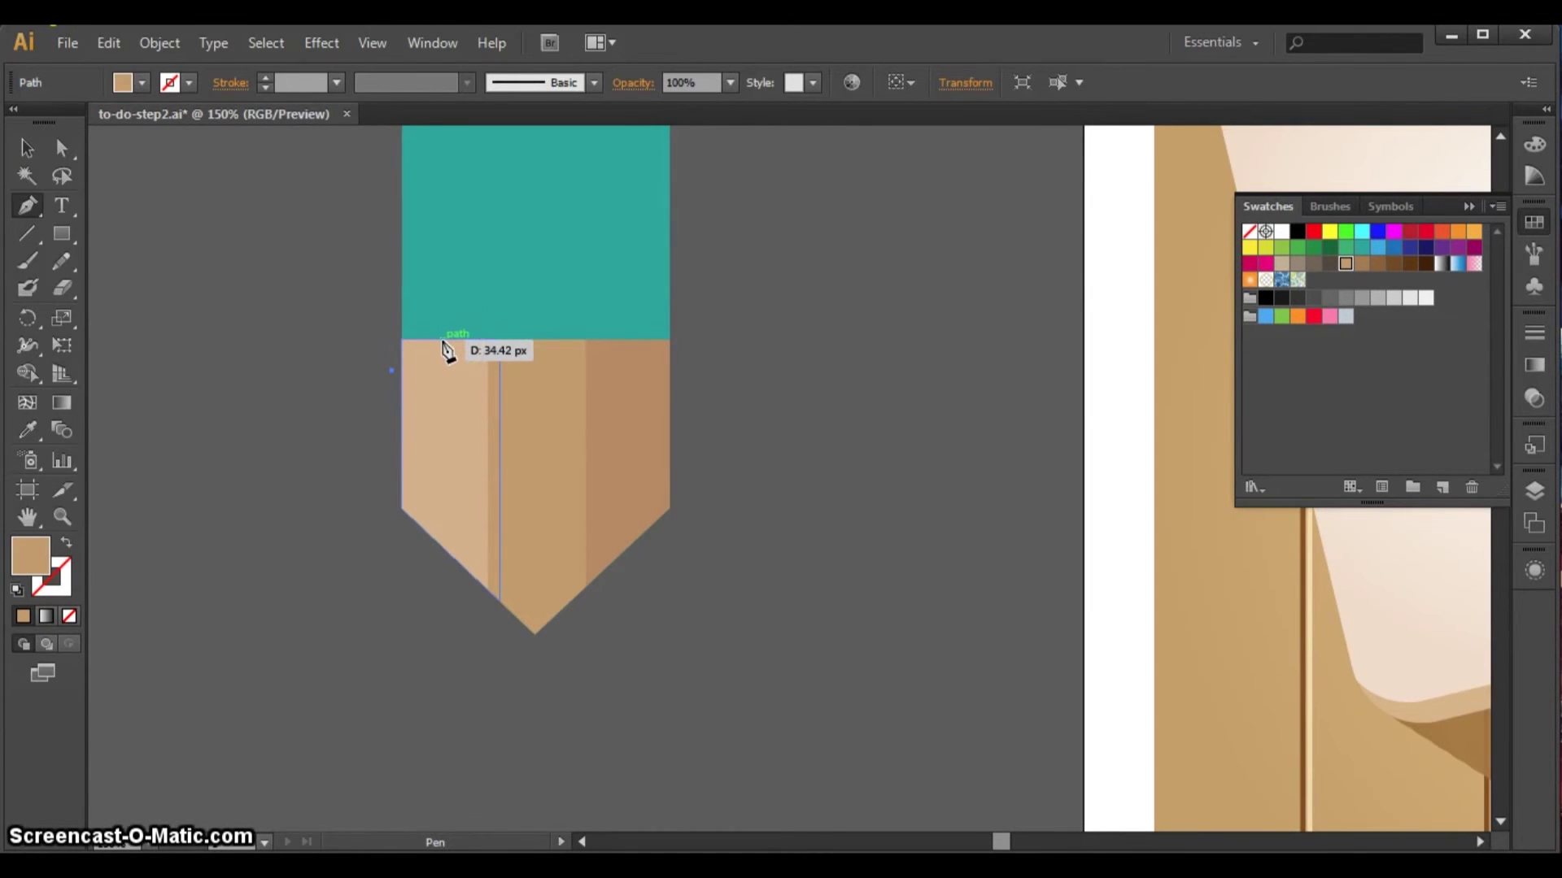
drag(443, 343, 446, 340)
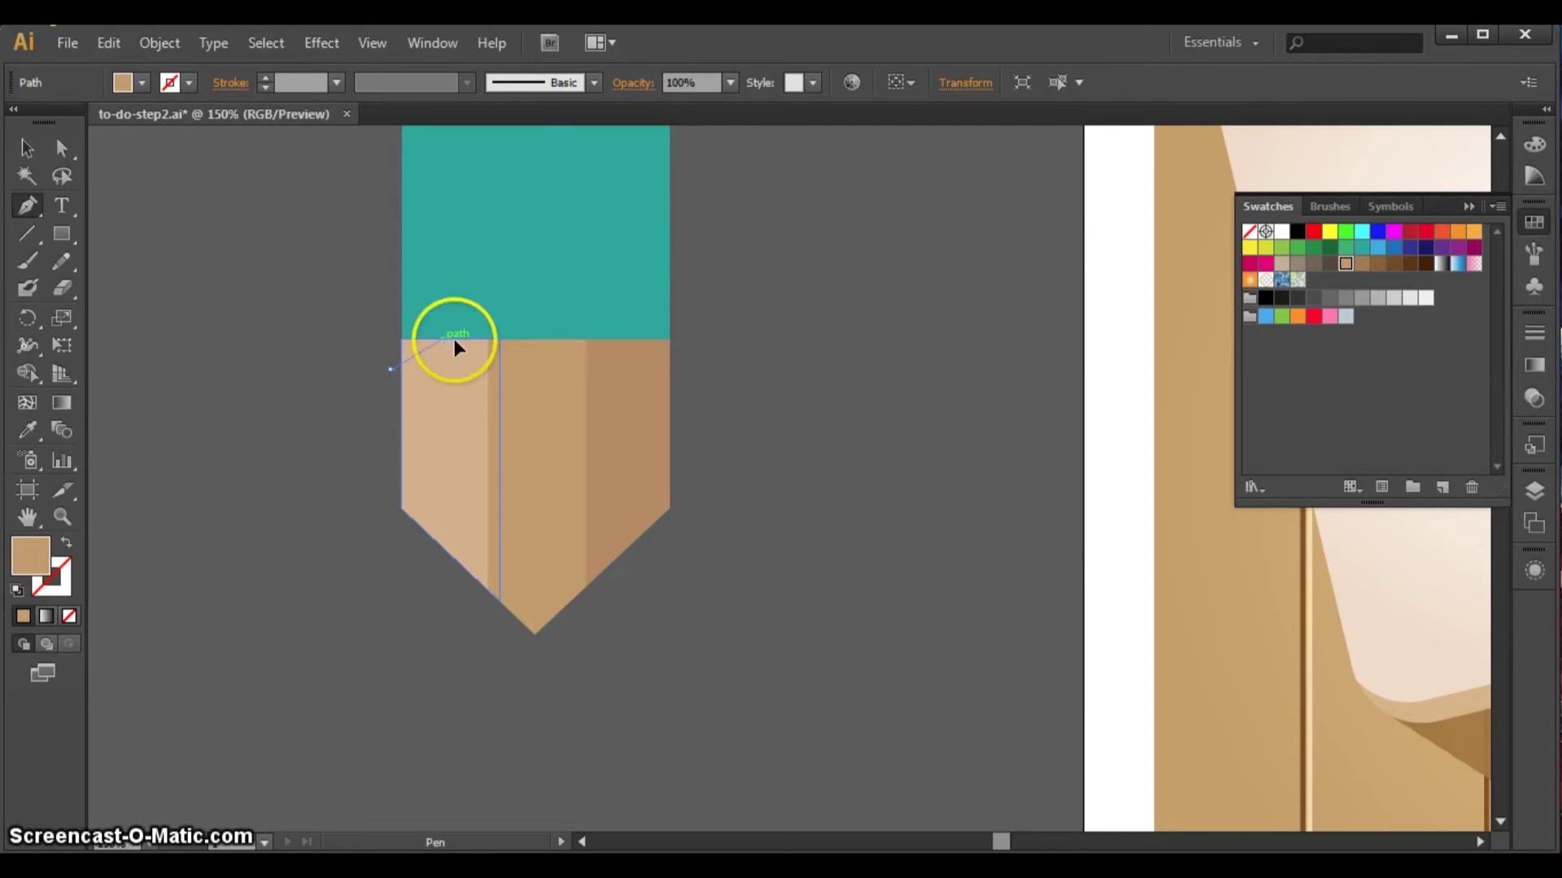
drag(478, 340, 538, 348)
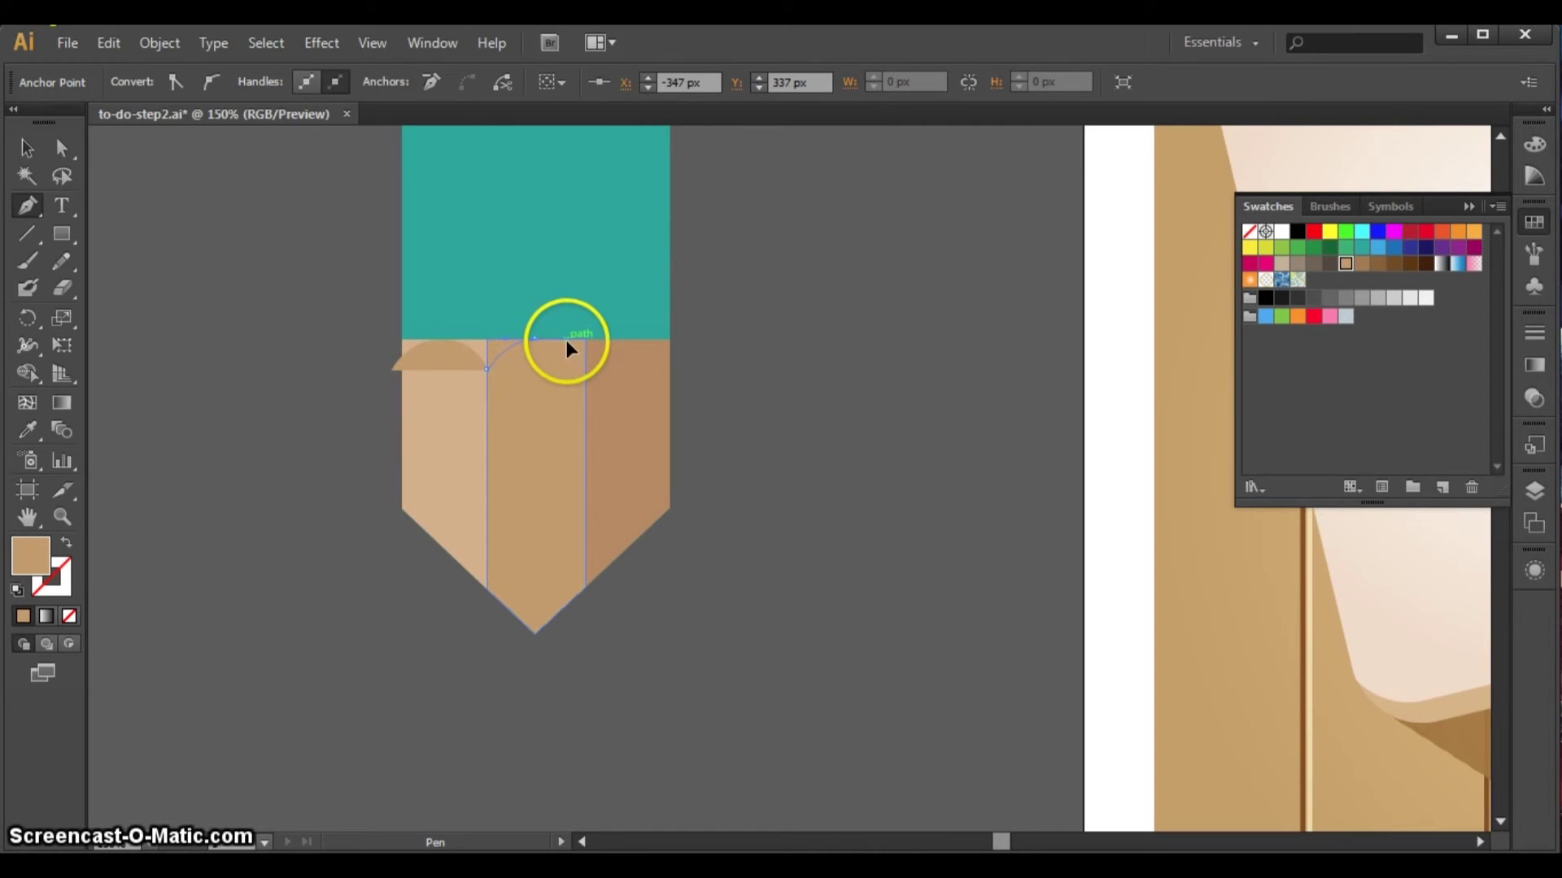
drag(586, 370, 679, 370)
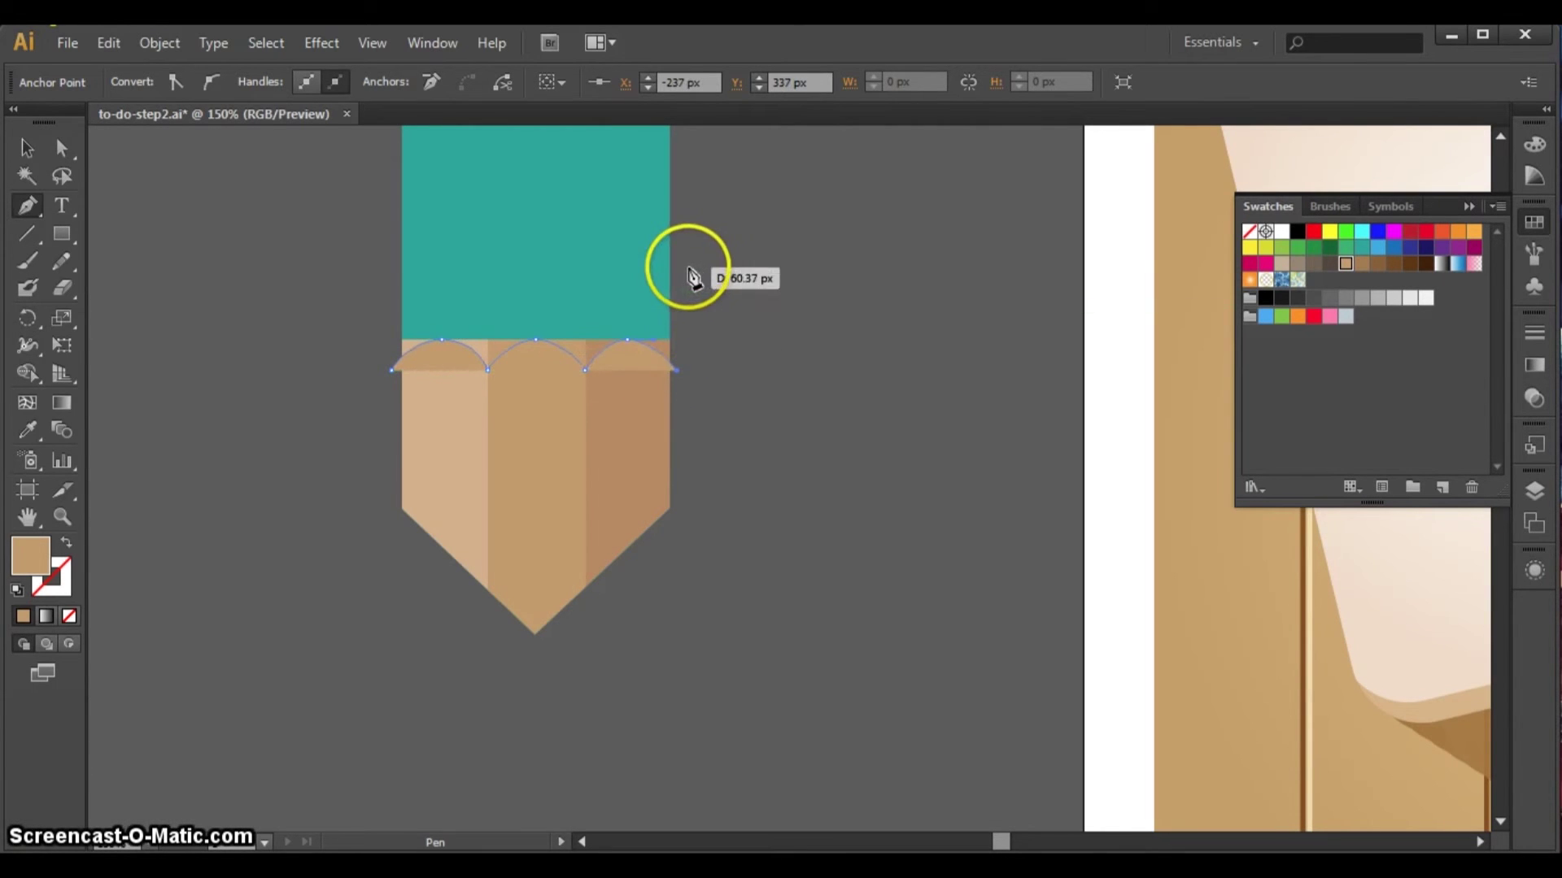
- Close the arched path with straight edges over the teal body, back to its starting point
click(677, 267)
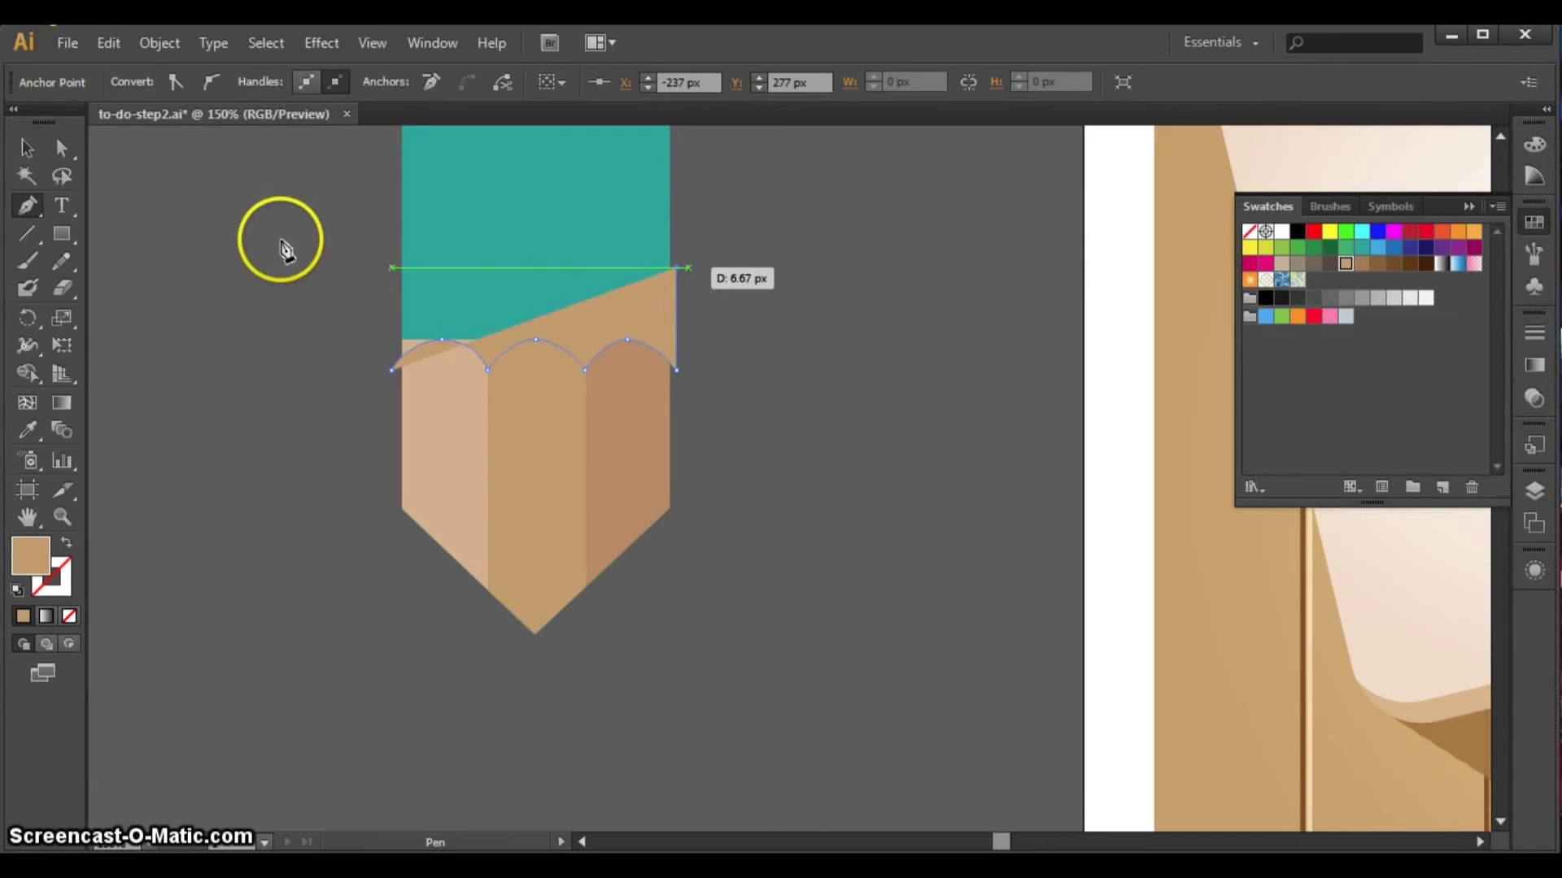
click(335, 266)
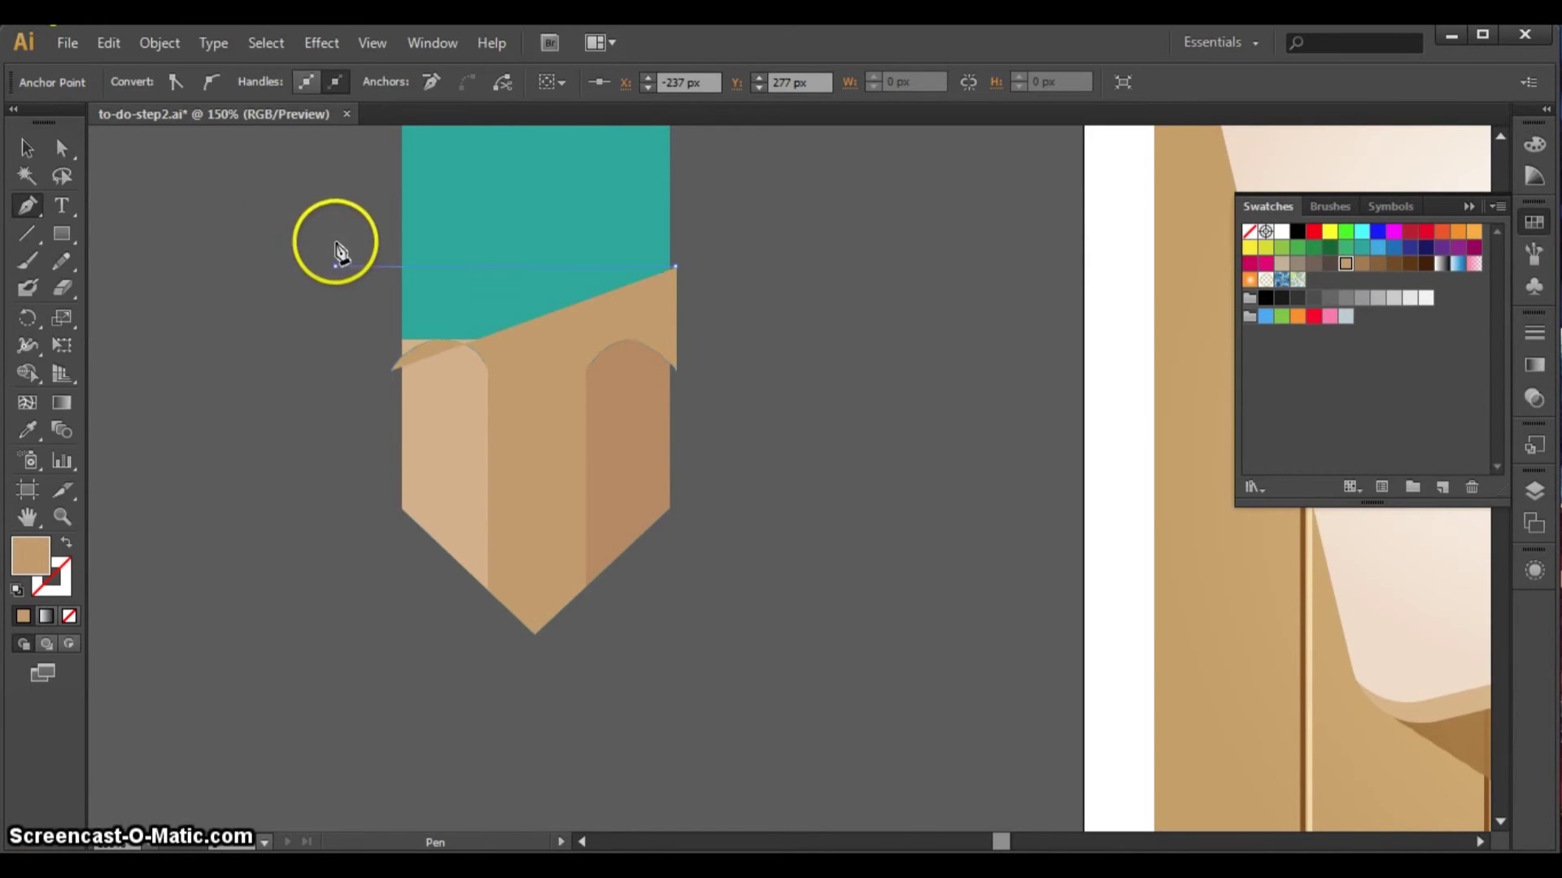
click(391, 371)
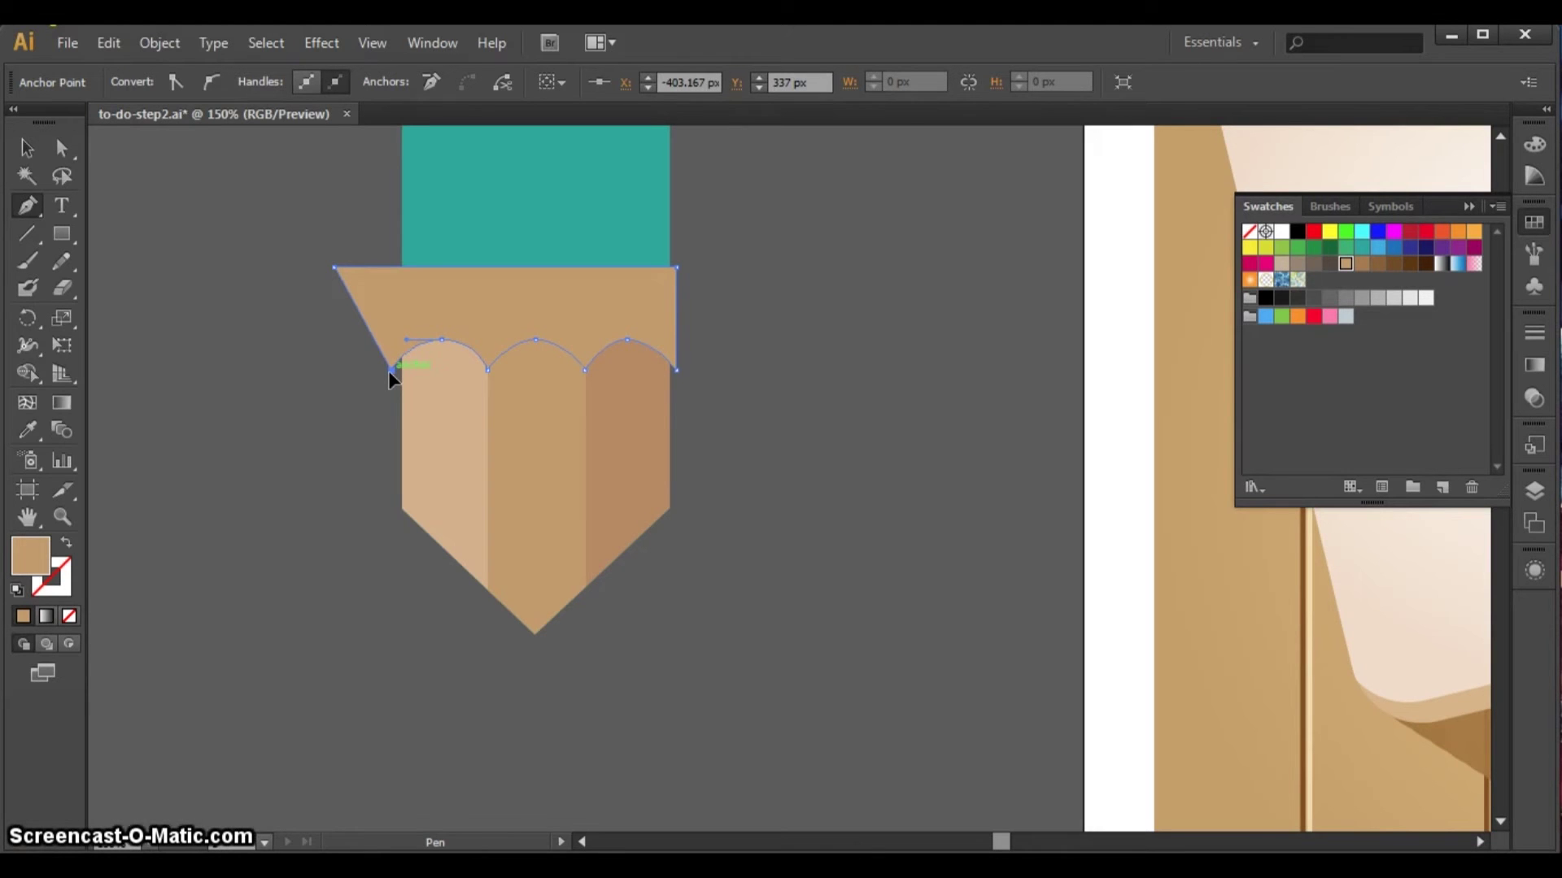
click(318, 369)
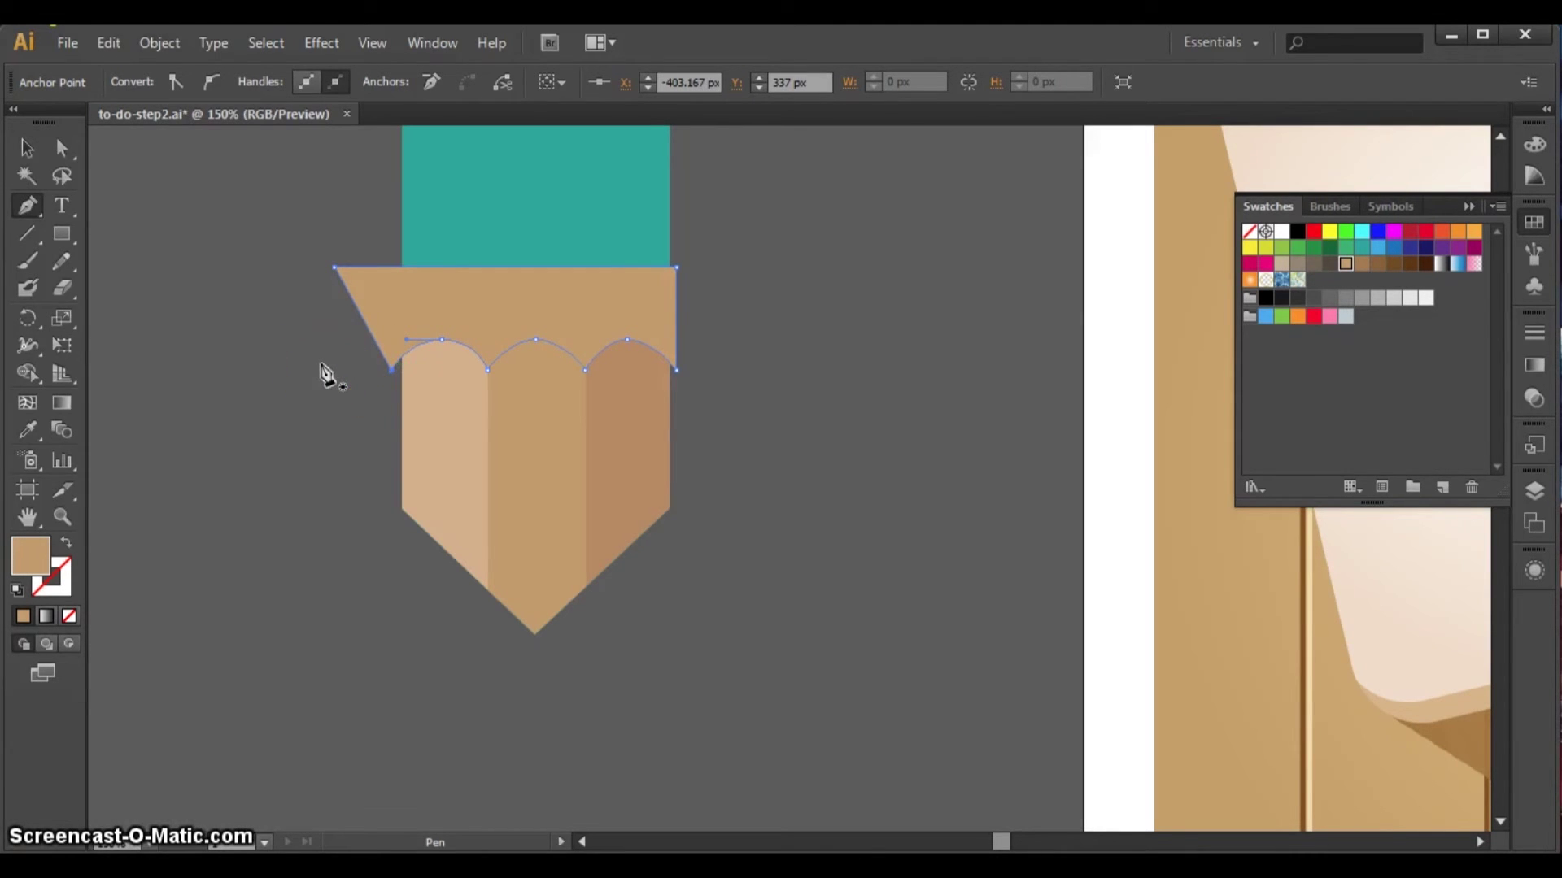
click(29, 146)
- Create a row of three equal, slightly overlapping circles beside the pencil and merge them into one shape with Shape Builder
drag(57, 232, 117, 287)
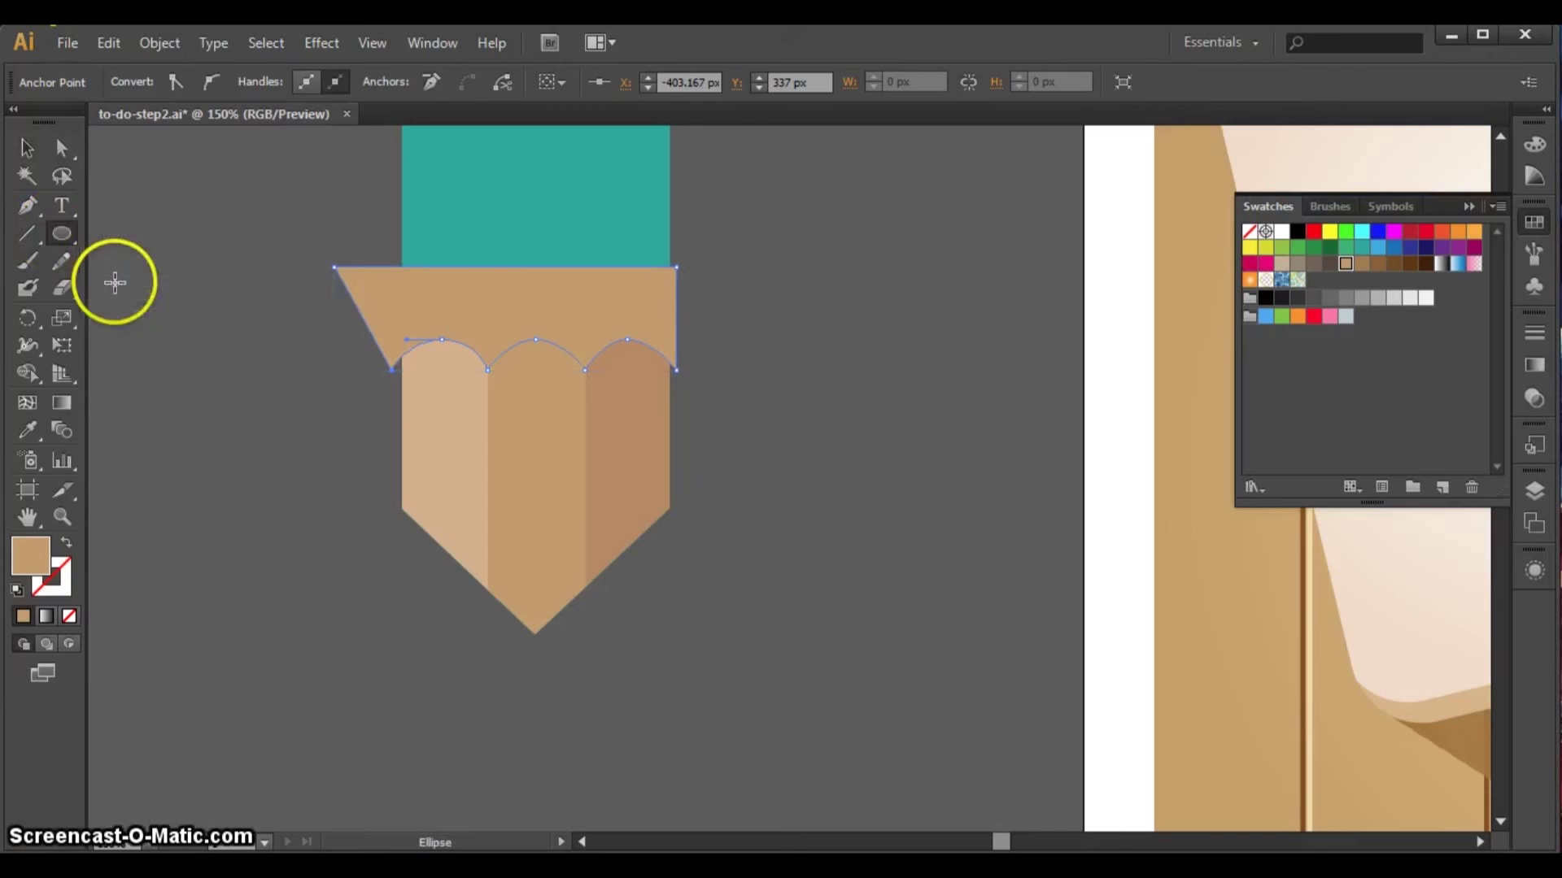
drag(797, 342, 805, 435)
key(v)
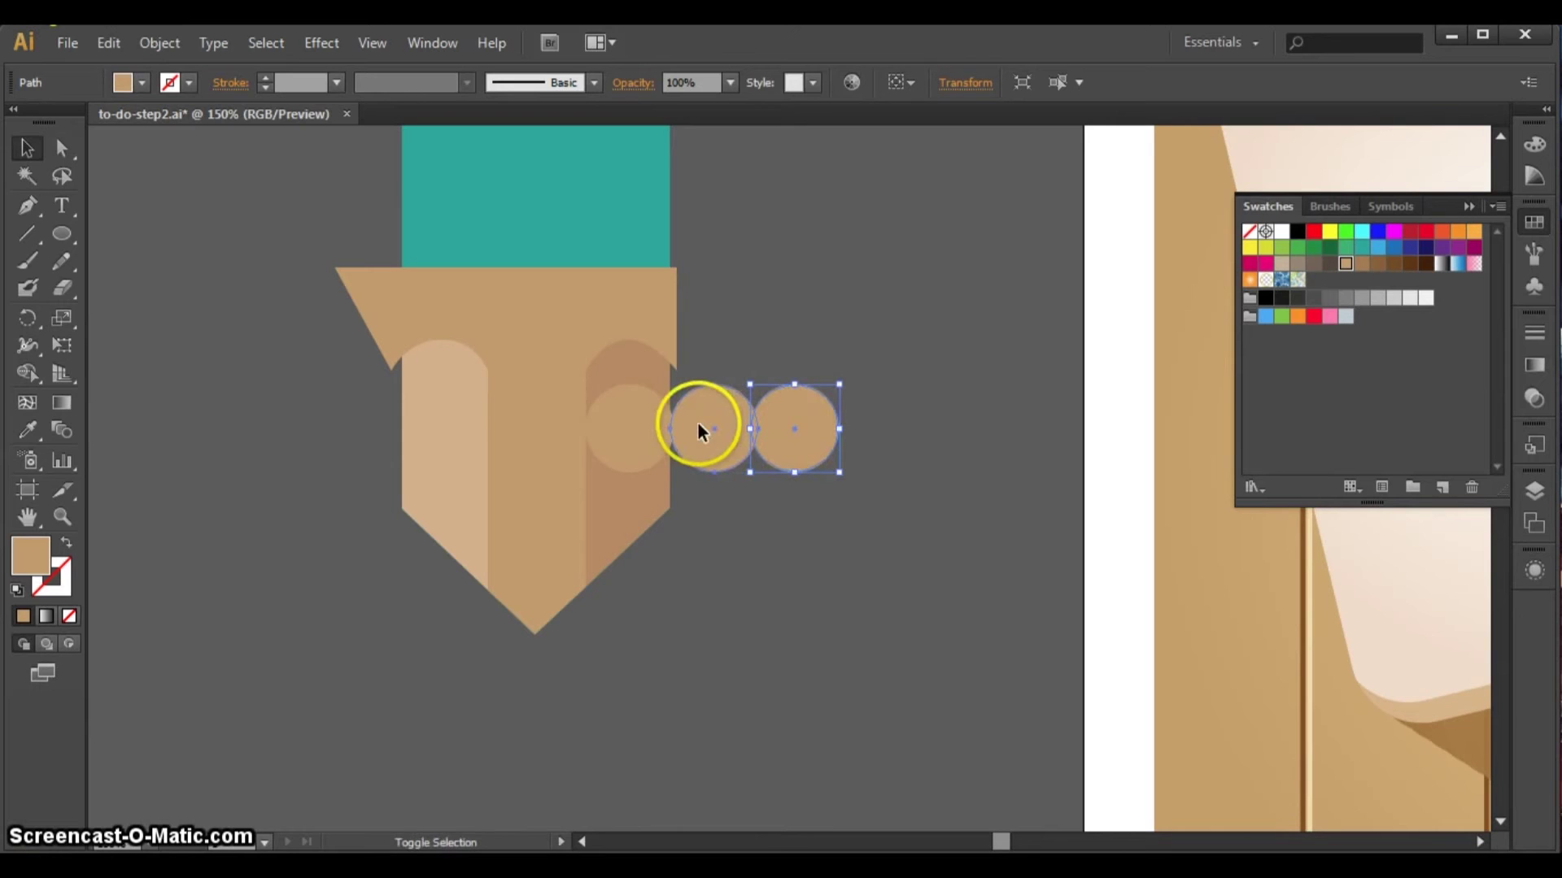
shift+click(618, 416)
drag(708, 416, 773, 423)
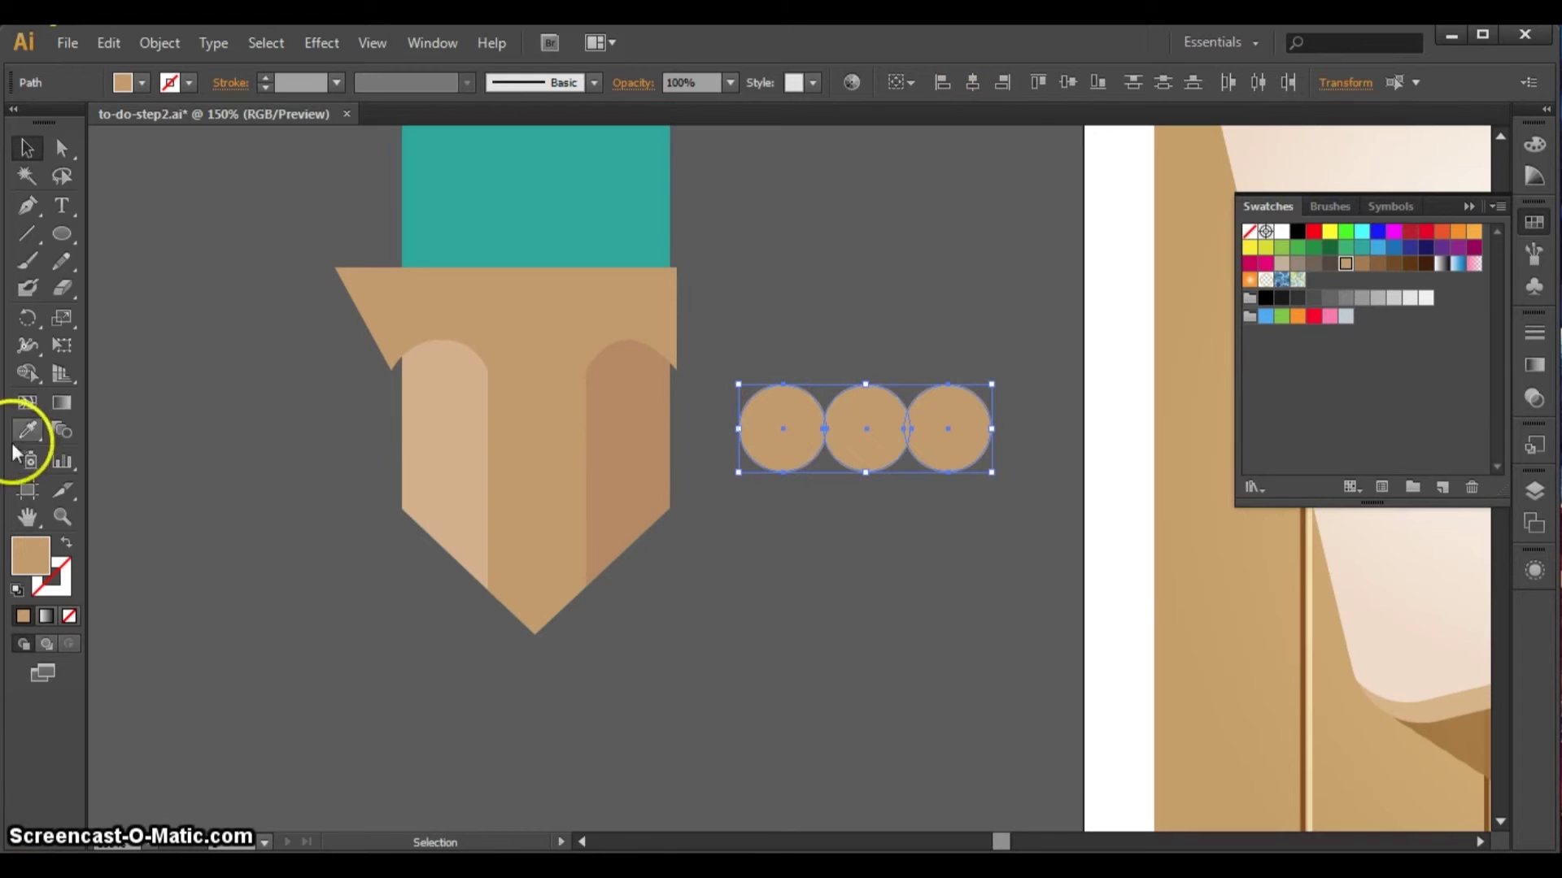
click(28, 374)
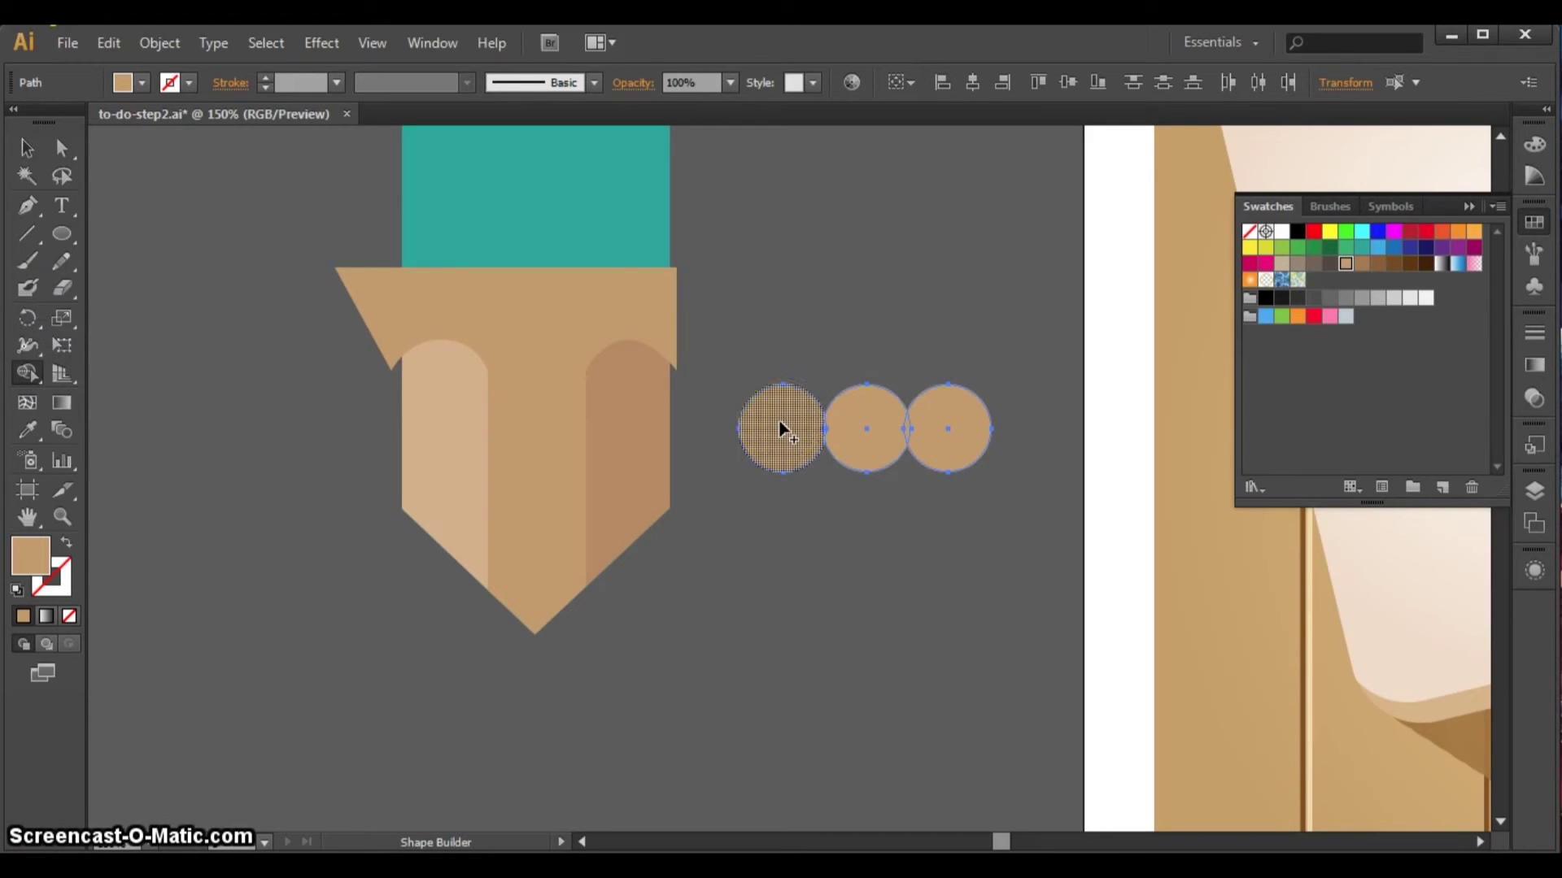
mouse_move(780, 429)
mouse_down()
mouse_move(861, 419)
mouse_move(960, 443)
mouse_up()
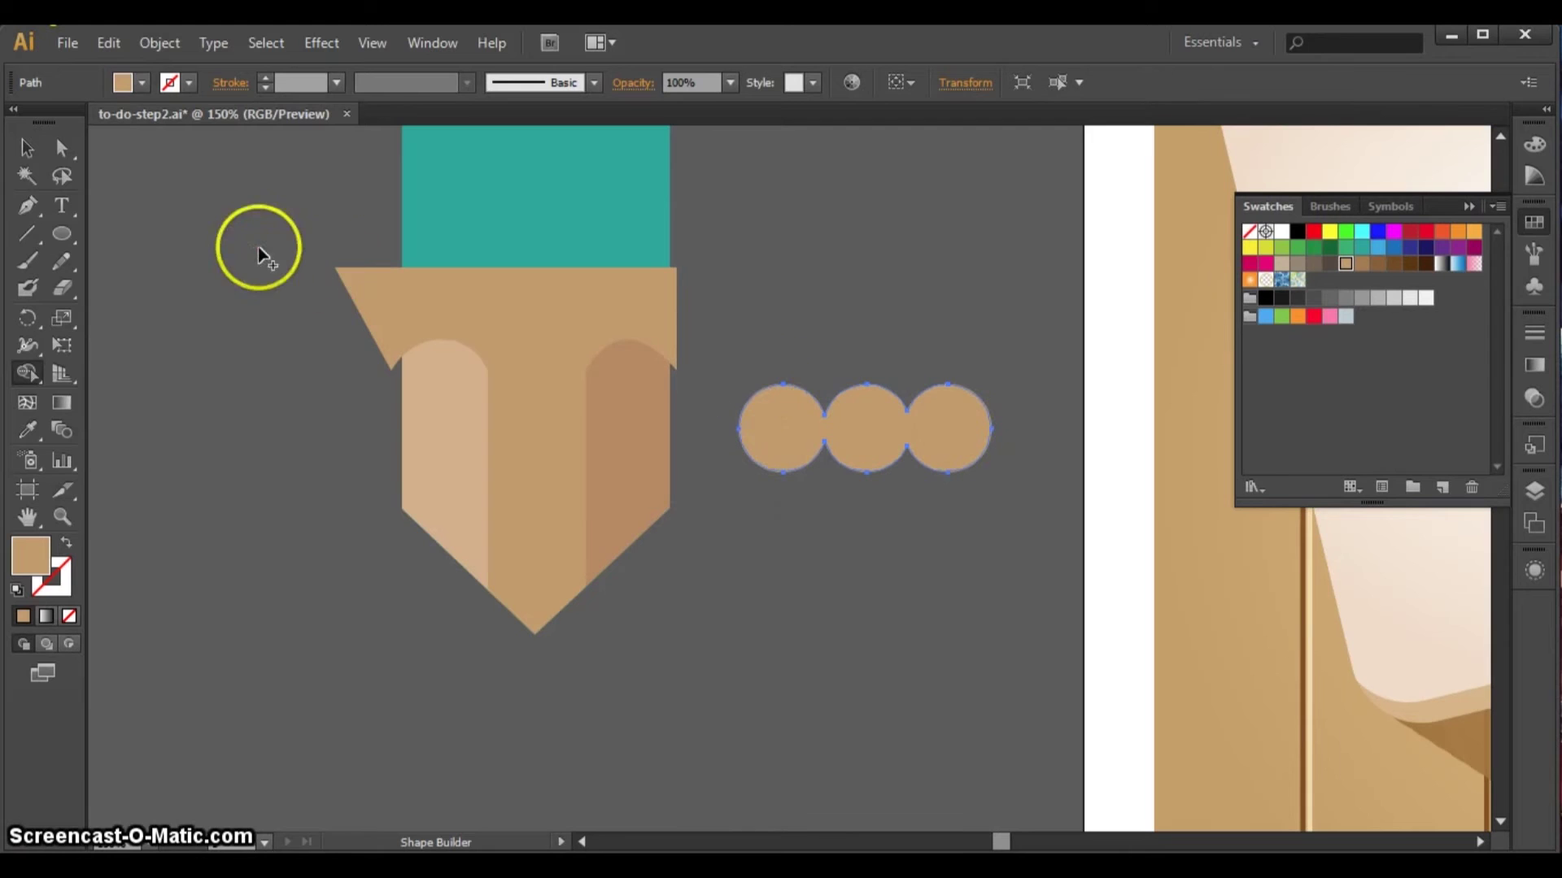
- Draw a rectangle over the upper half of the merged circles and remove the circle areas with Shape Builder, leaving a scalloped lower edge
drag(53, 227, 123, 233)
drag(738, 308, 990, 432)
click(27, 147)
drag(1049, 592, 787, 317)
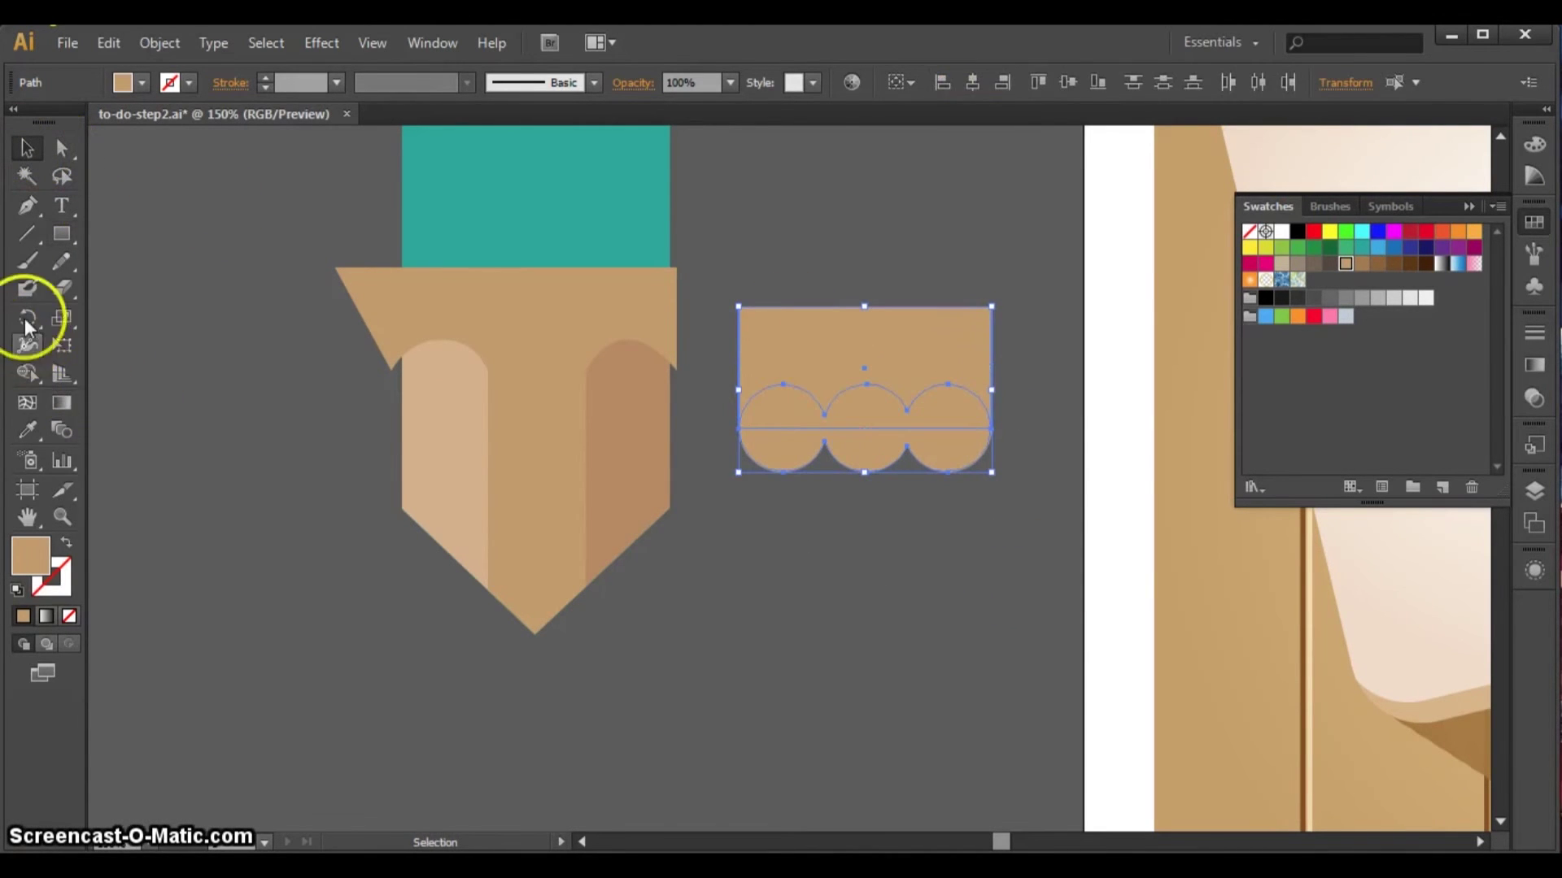
click(29, 376)
mouse_move(904, 431)
mouse_down()
mouse_move(860, 444)
mouse_move(865, 426)
mouse_up()
click(27, 148)
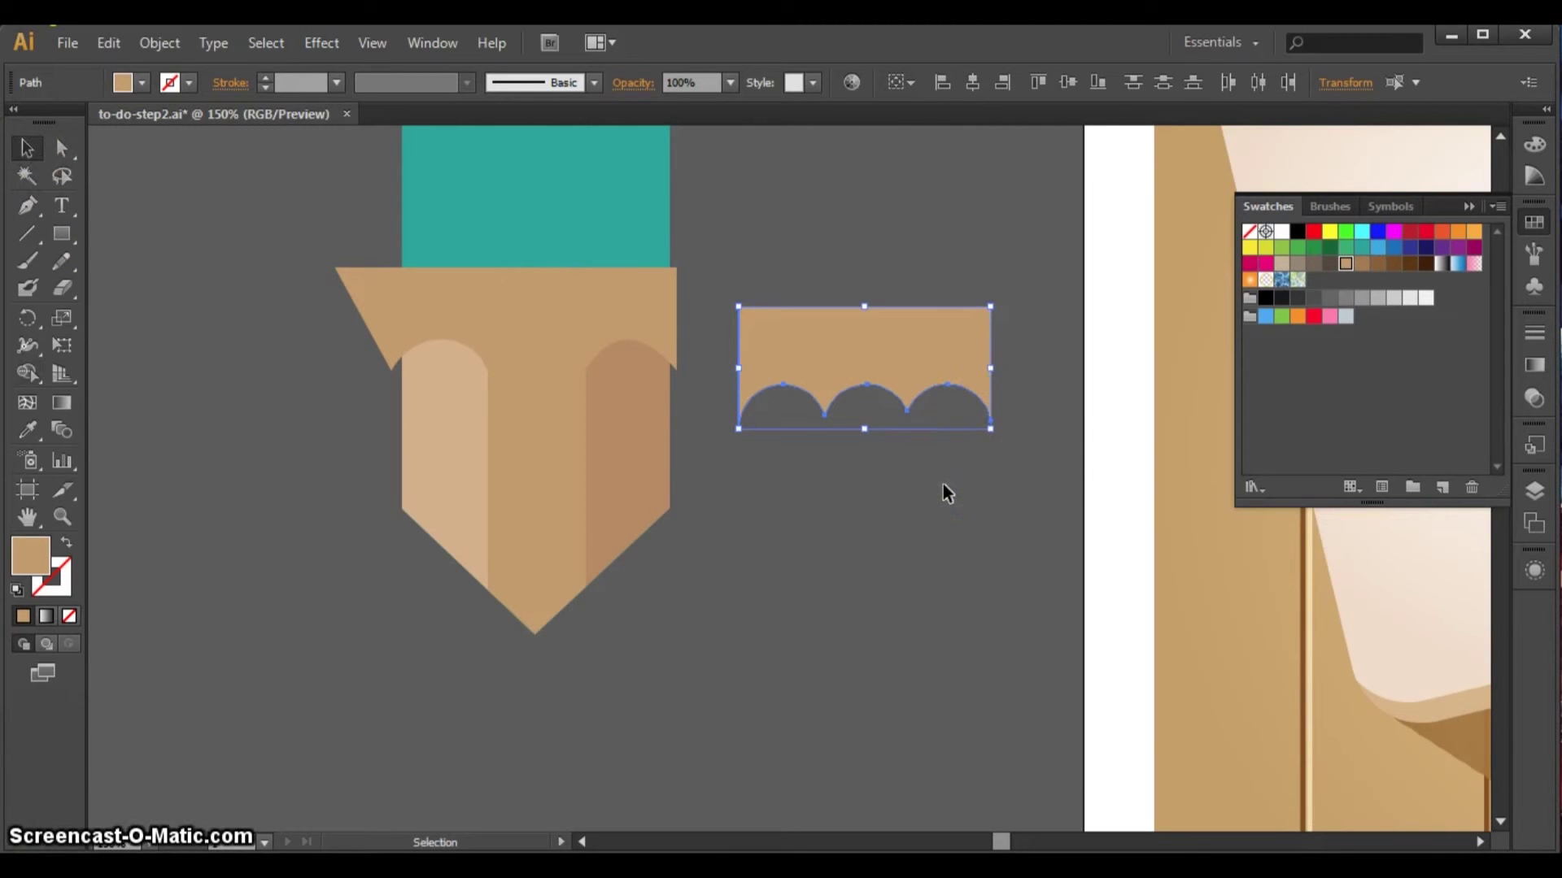
- Select the arched path with the three wooden strips and remove its area above the strips' upper edge with Shape Builder
click(526, 300)
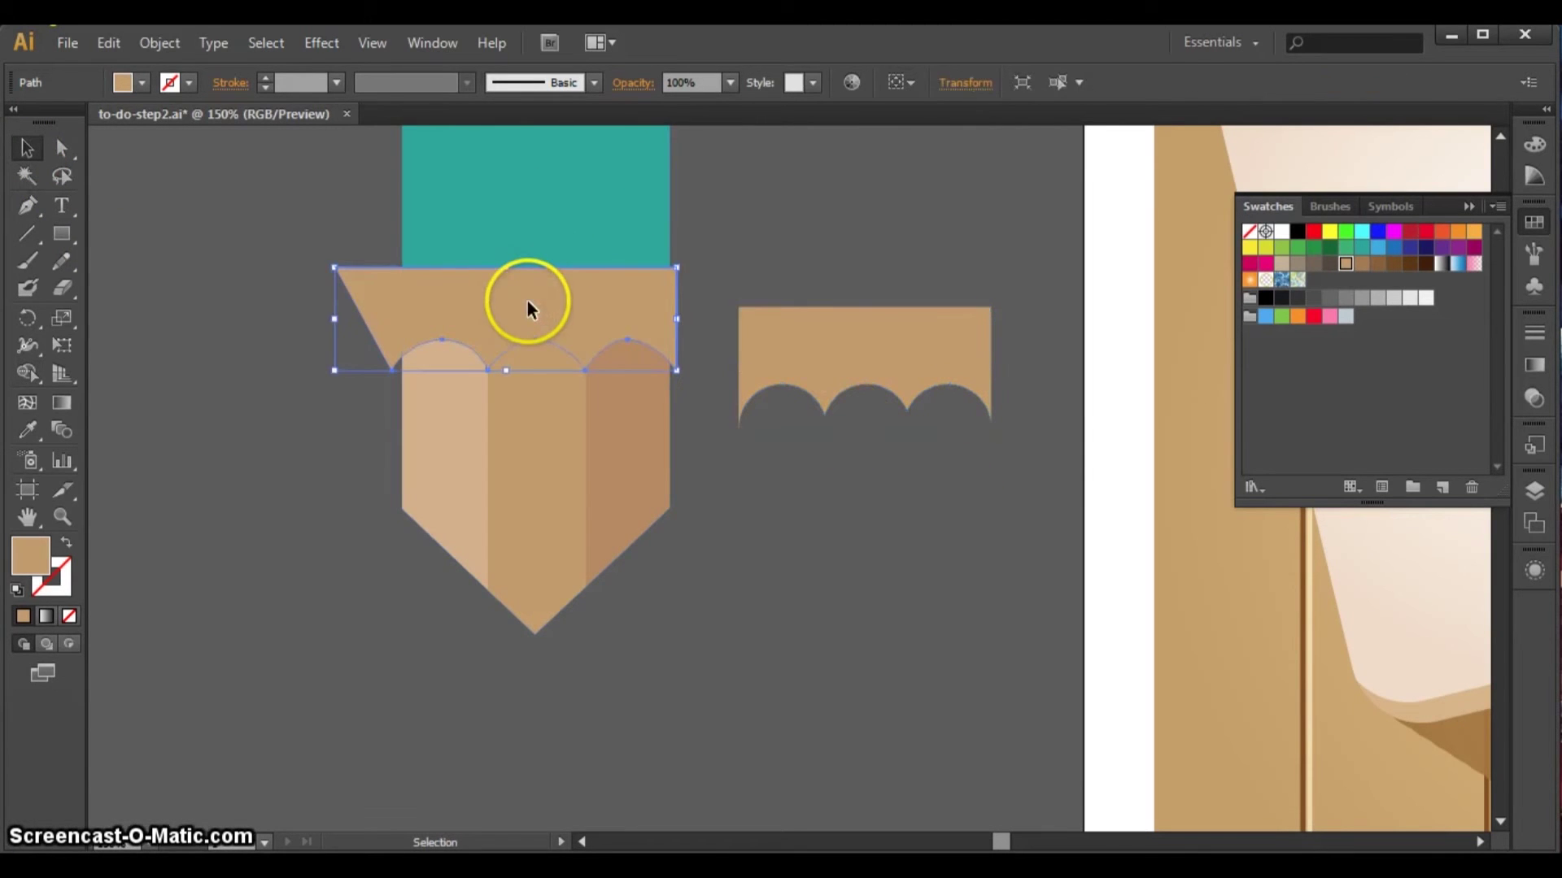
shift+click(539, 451)
shift+click(421, 426)
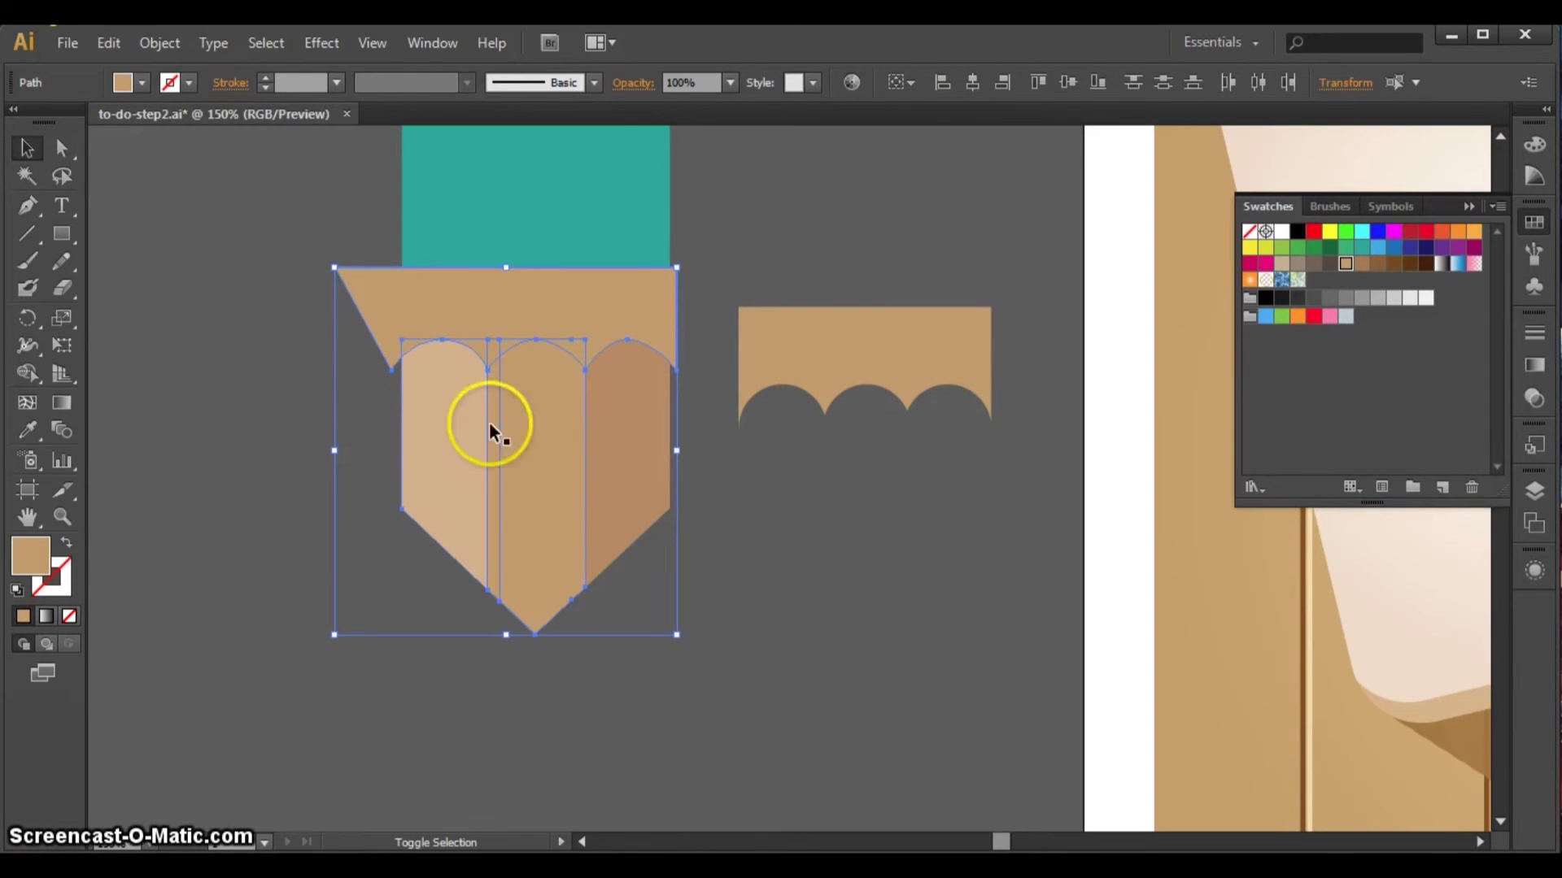
shift+click(600, 416)
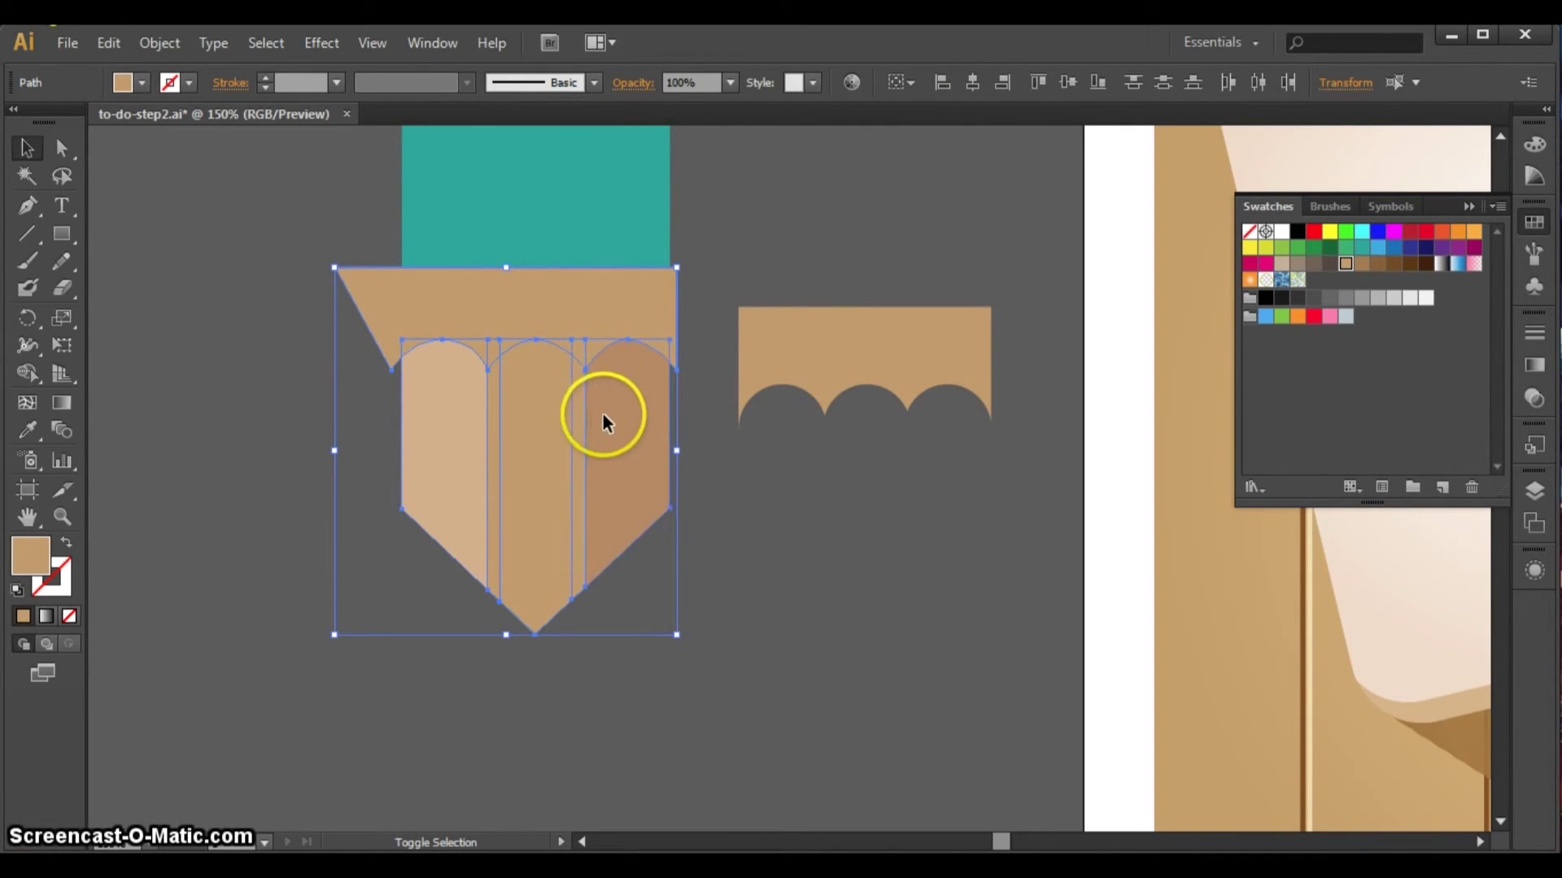
click(24, 370)
click(486, 310)
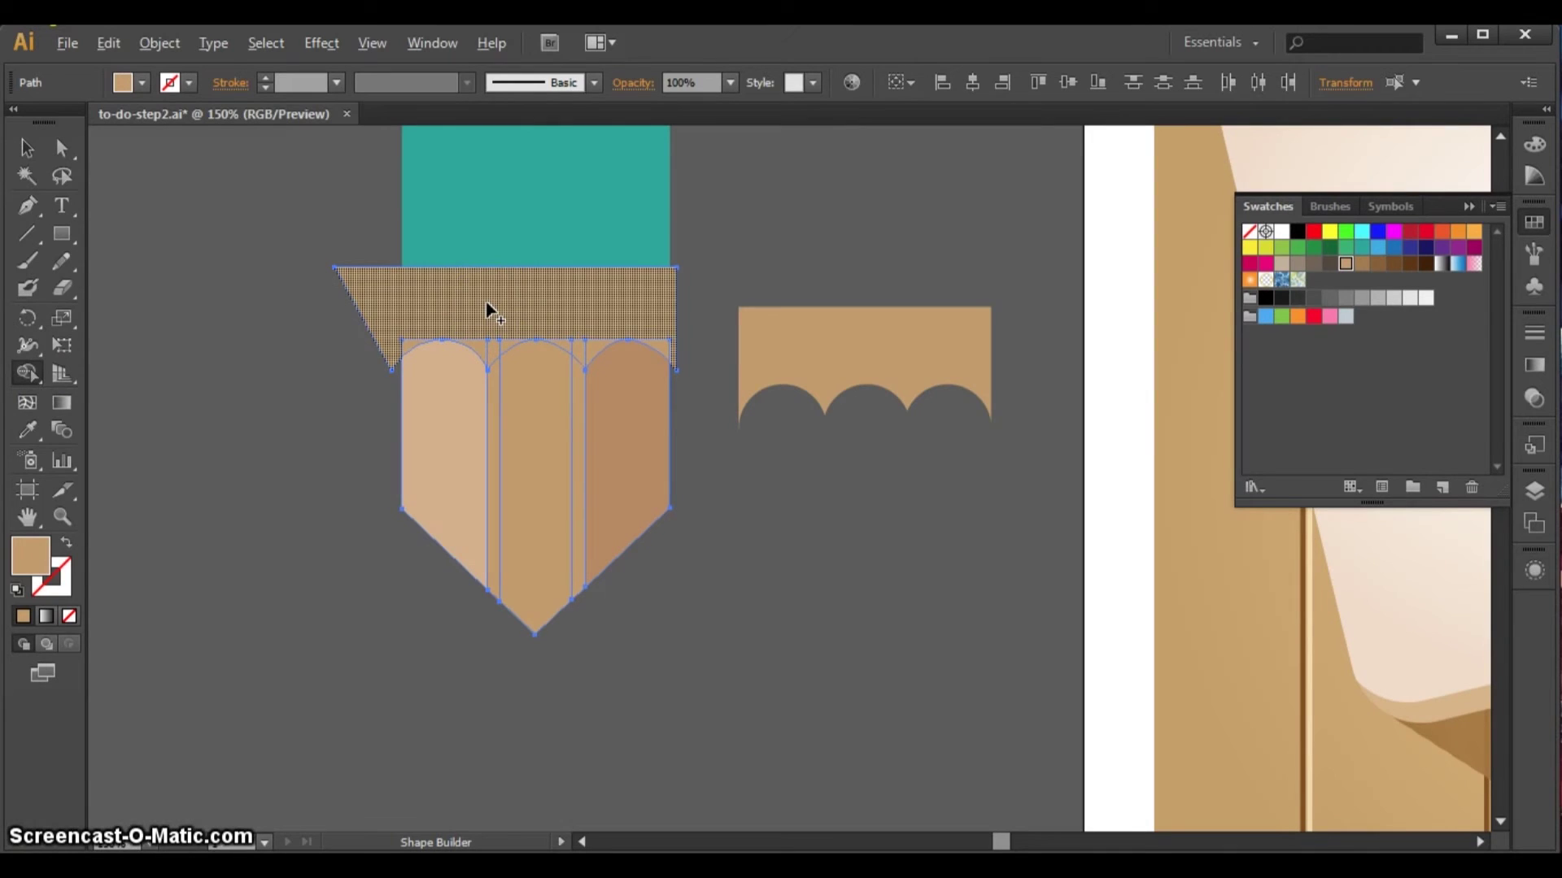
alt+click(445, 327)
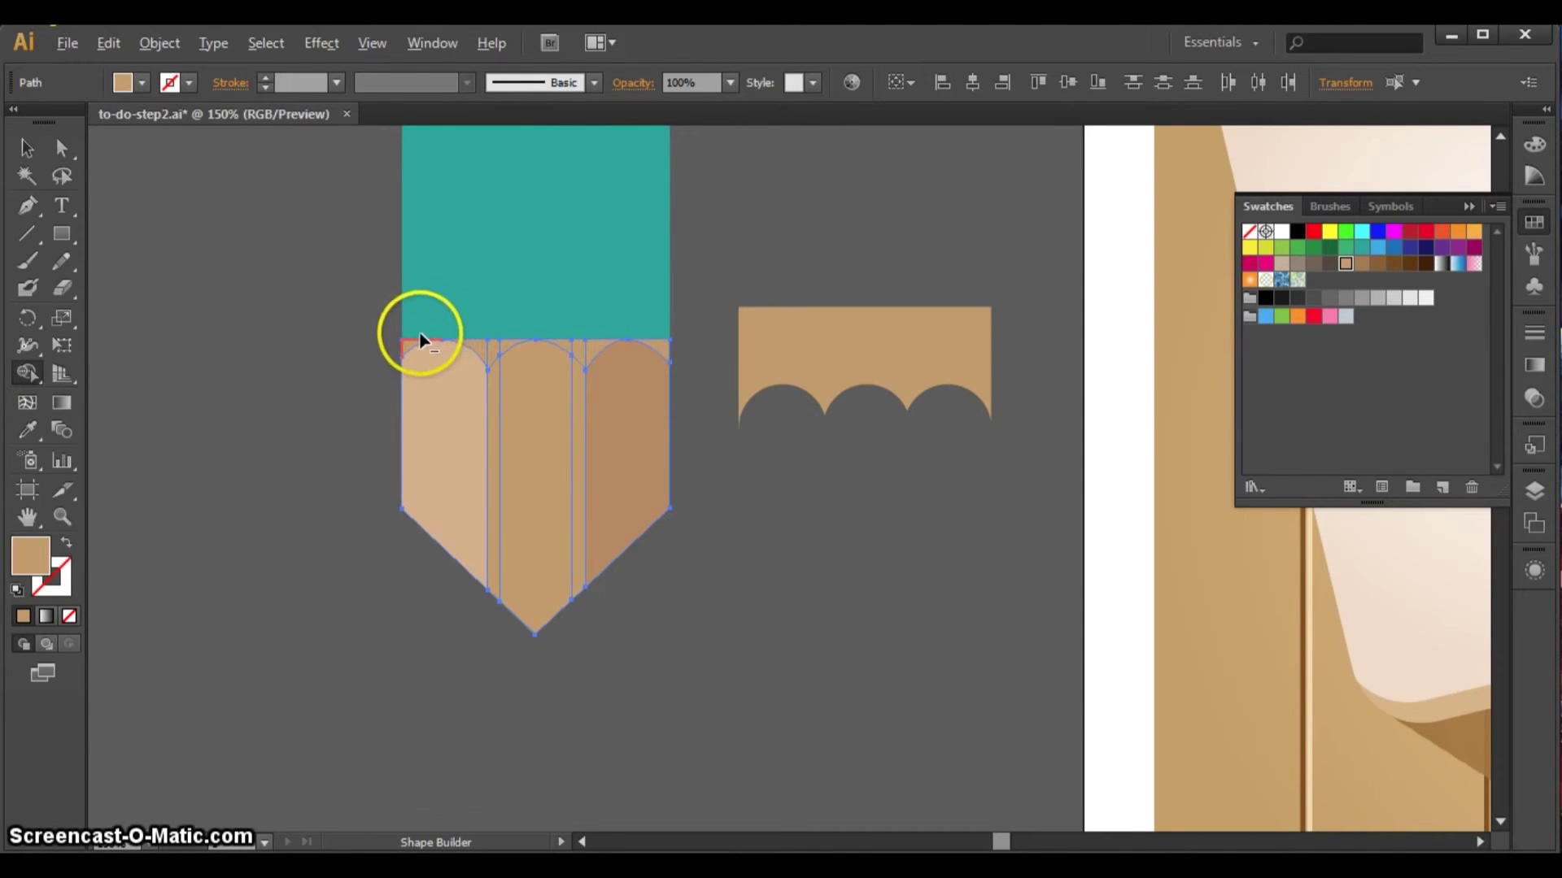
- Try to cut away the leftover corner pieces above the light tan strip's arch with Shape Builder, and undo the removal
alt+click(454, 351)
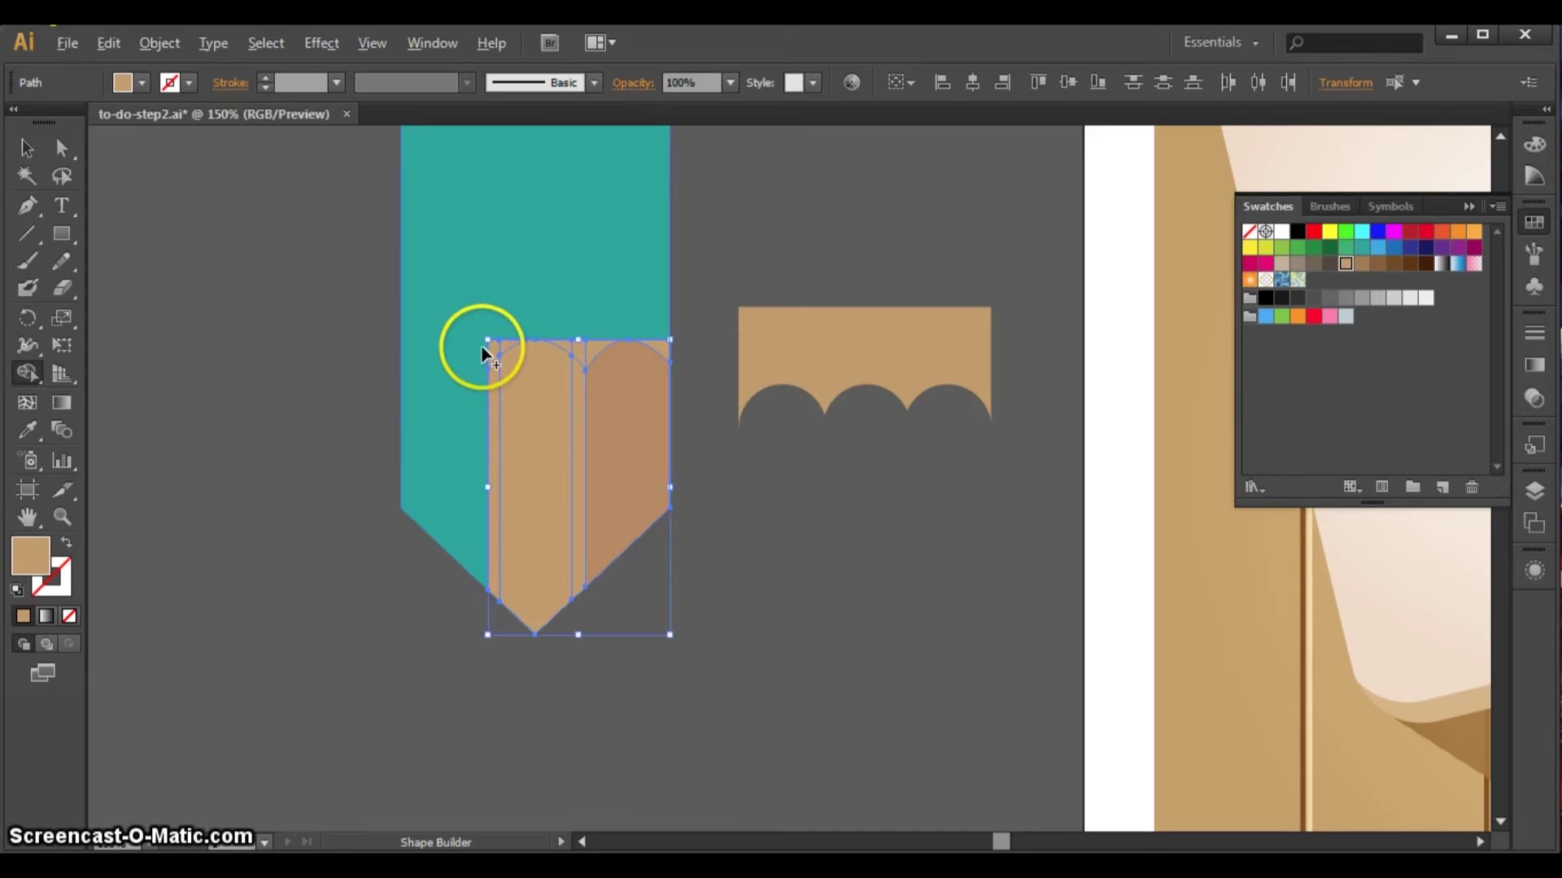
key(z)
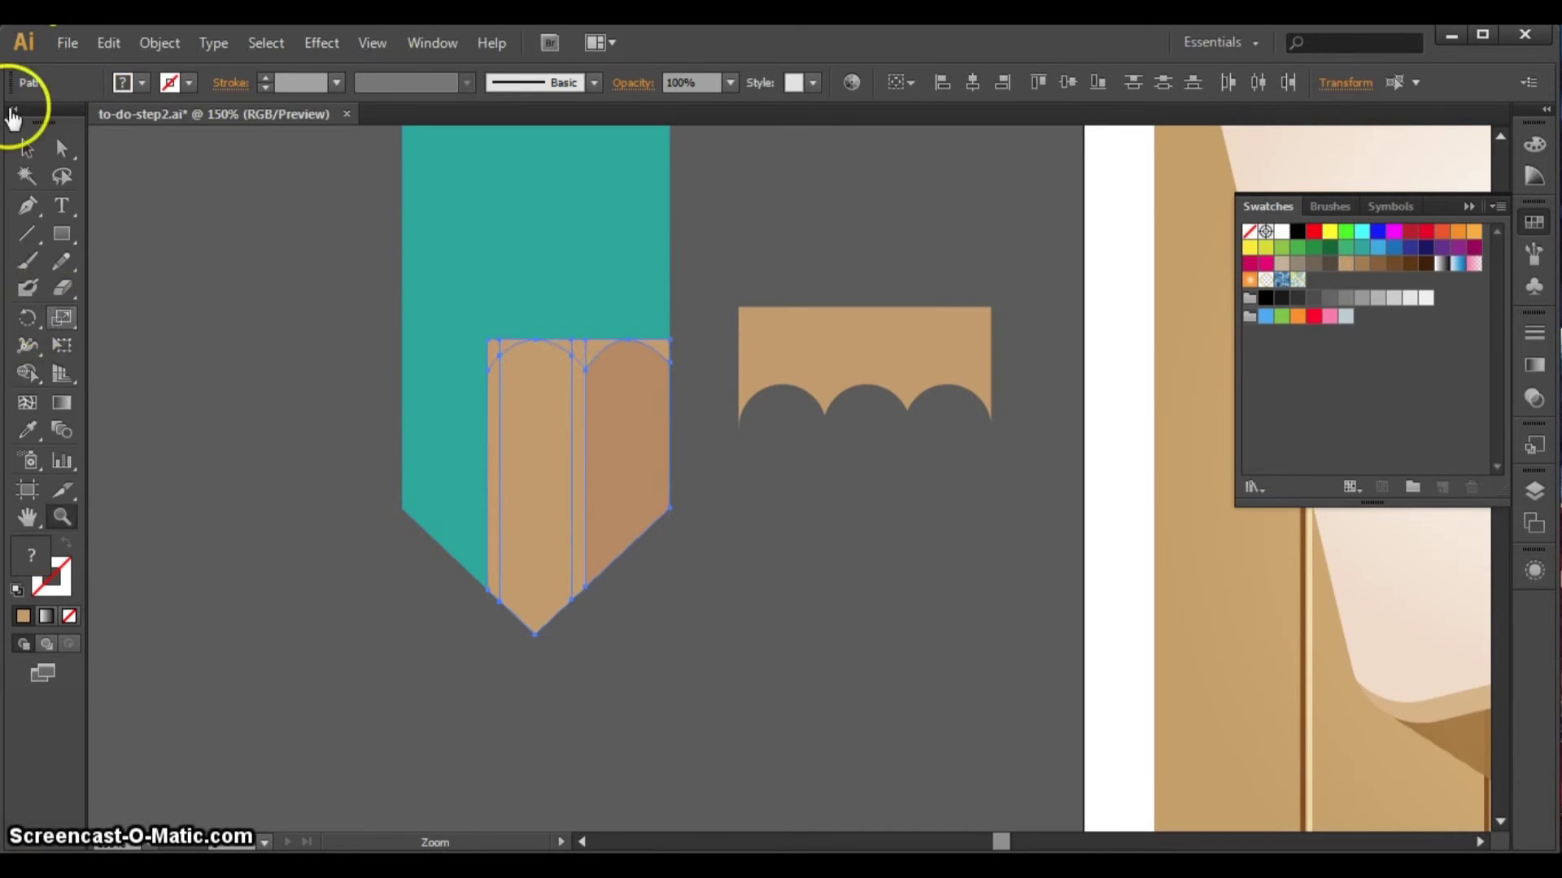
click(29, 153)
key(ctrl+z)
- Remove the leftover corners around the light tan strip's arch with Shape Builder, including the small piece bordering the middle strip
click(474, 394)
key(ctrl+equal)
key(ctrl+equal)
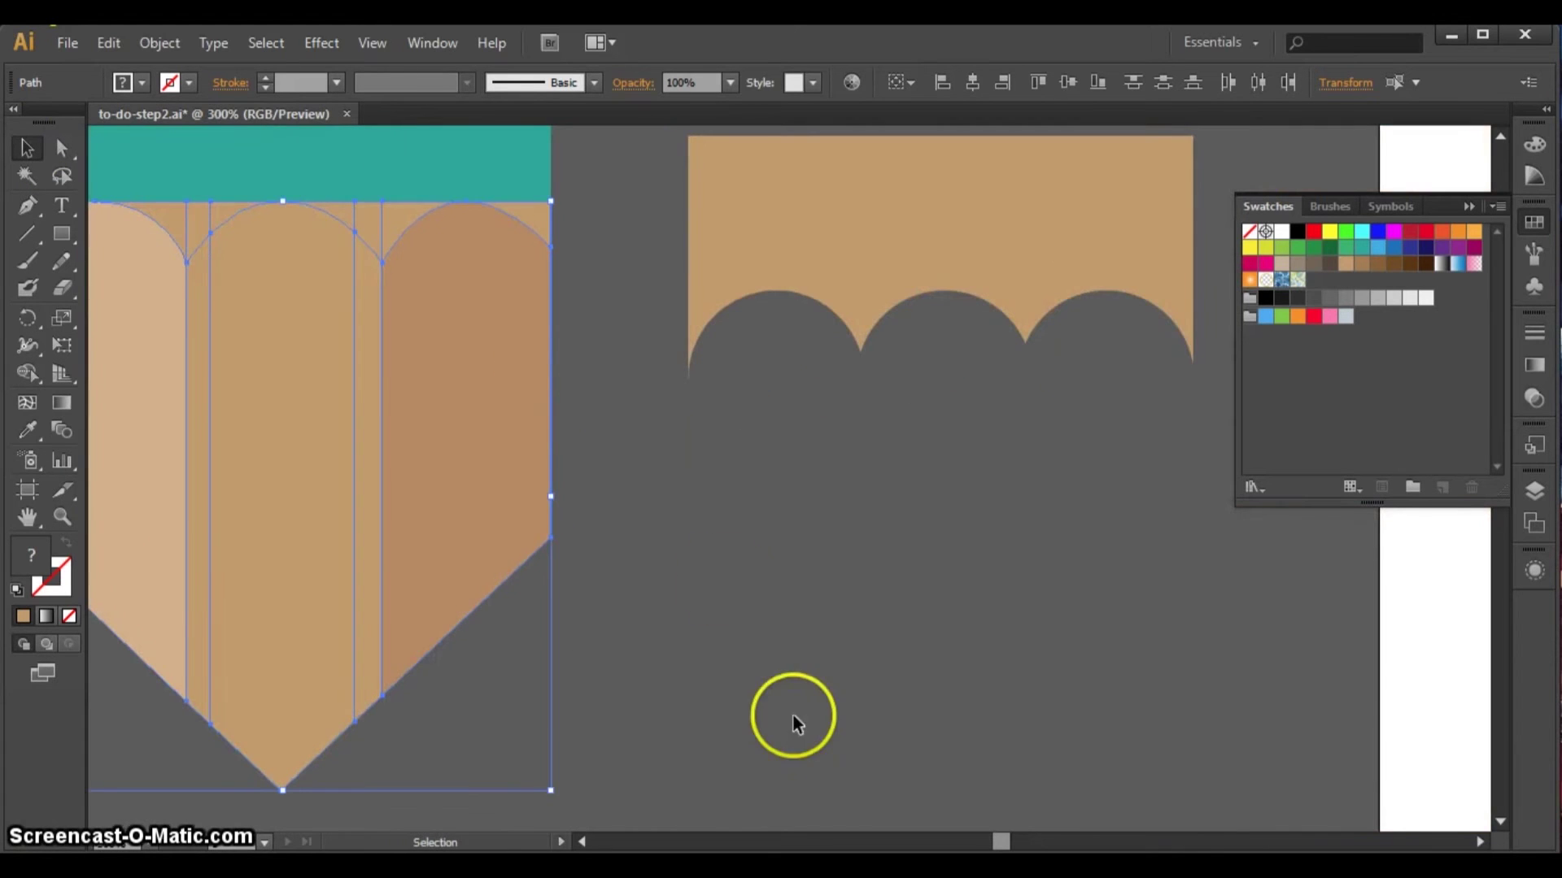
click(582, 842)
click(583, 841)
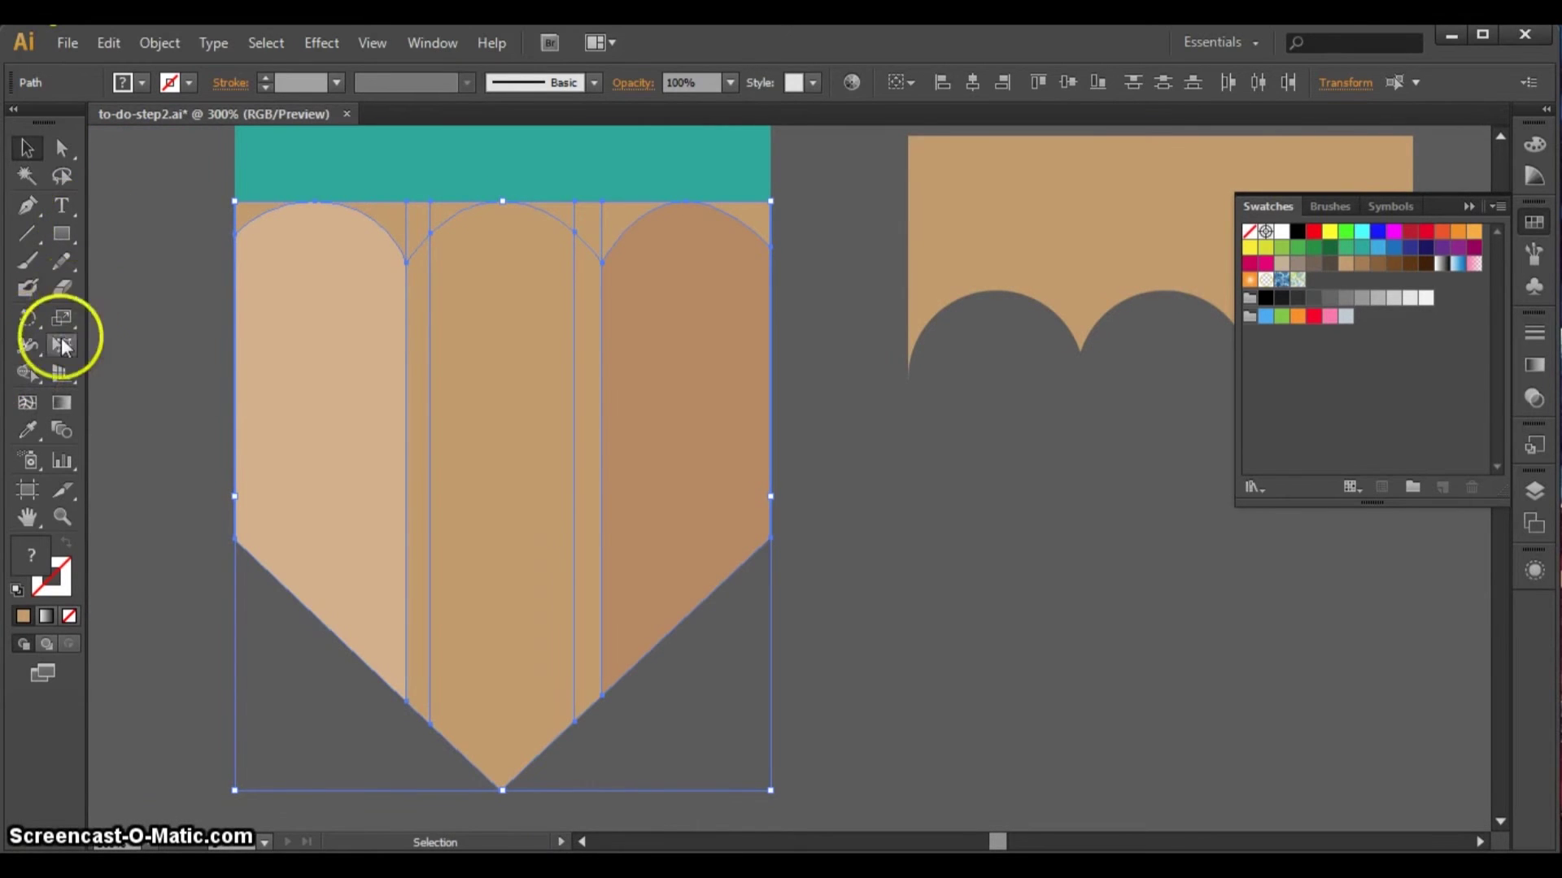
drag(146, 182, 236, 212)
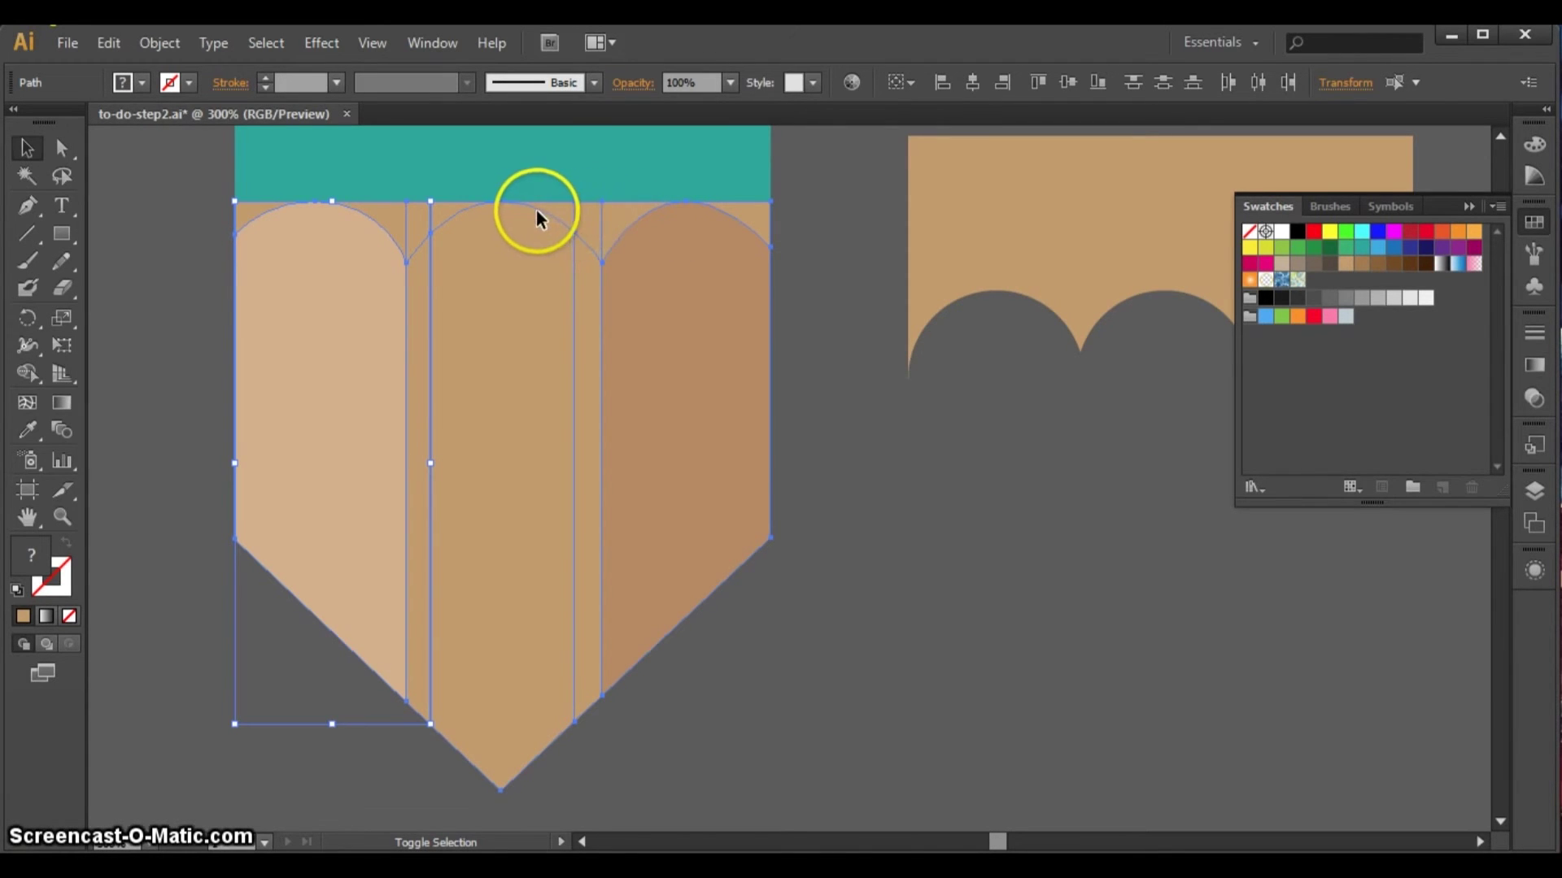
click(27, 375)
alt+click(378, 215)
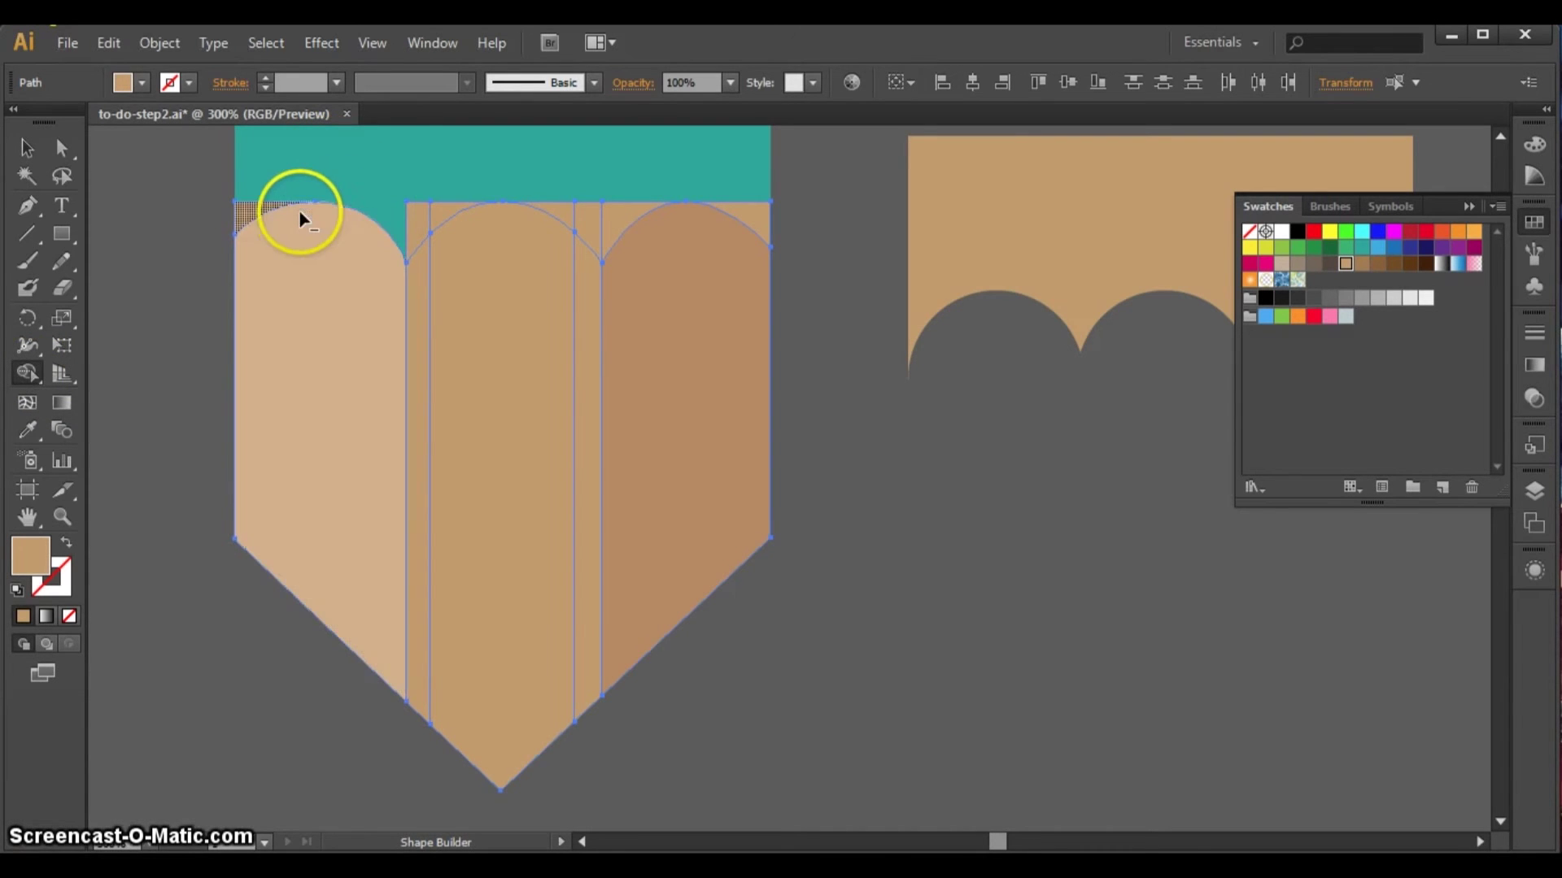
mouse_move(237, 213)
mouse_down()
mouse_move(416, 227)
mouse_move(206, 258)
mouse_up()
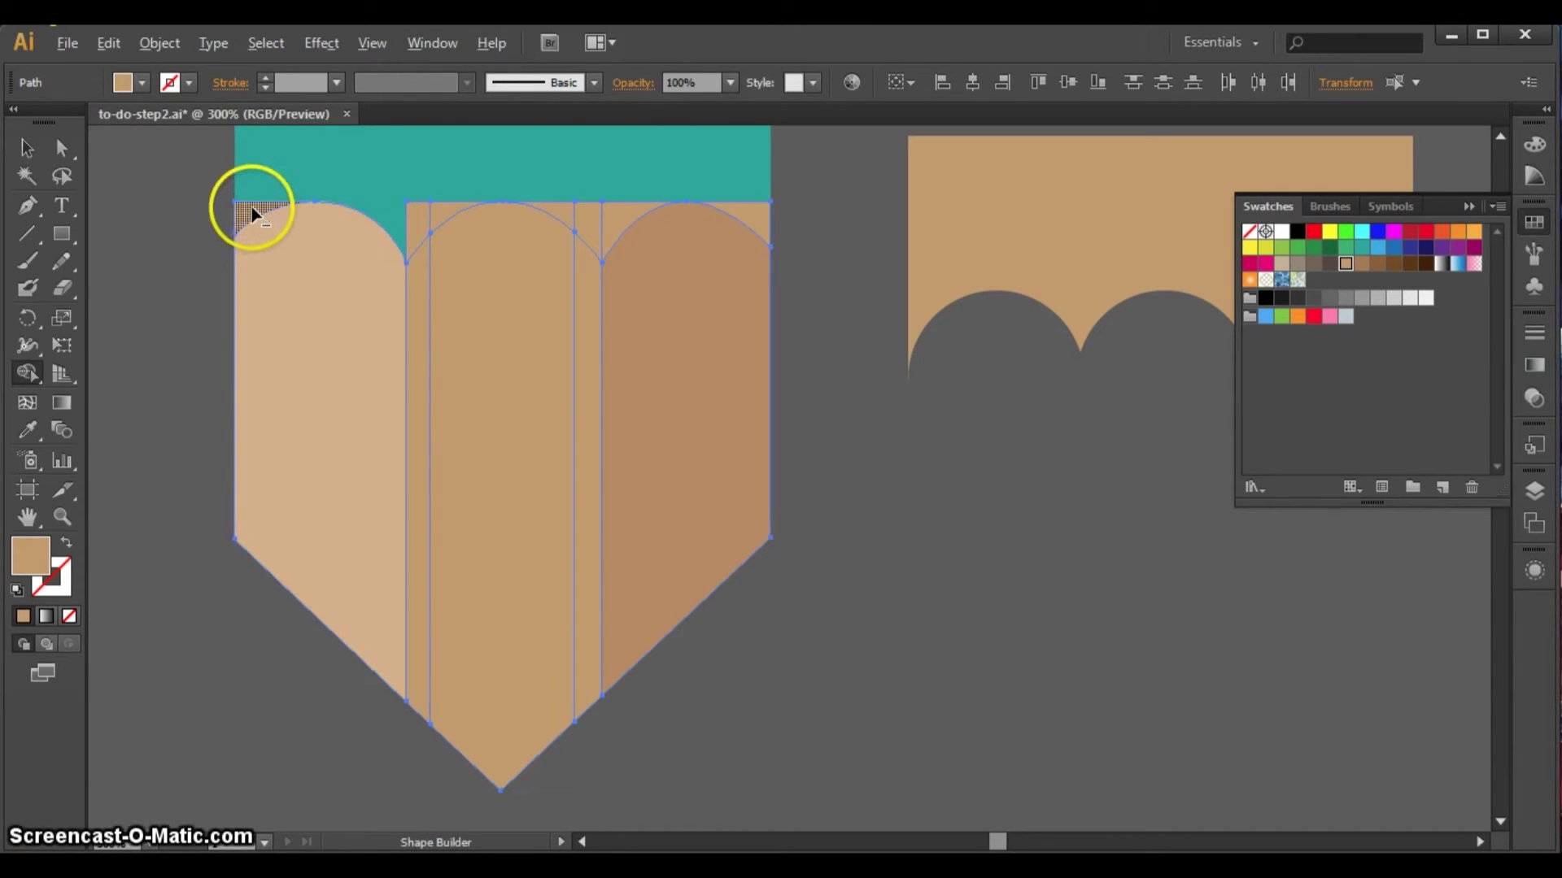
alt+click(426, 216)
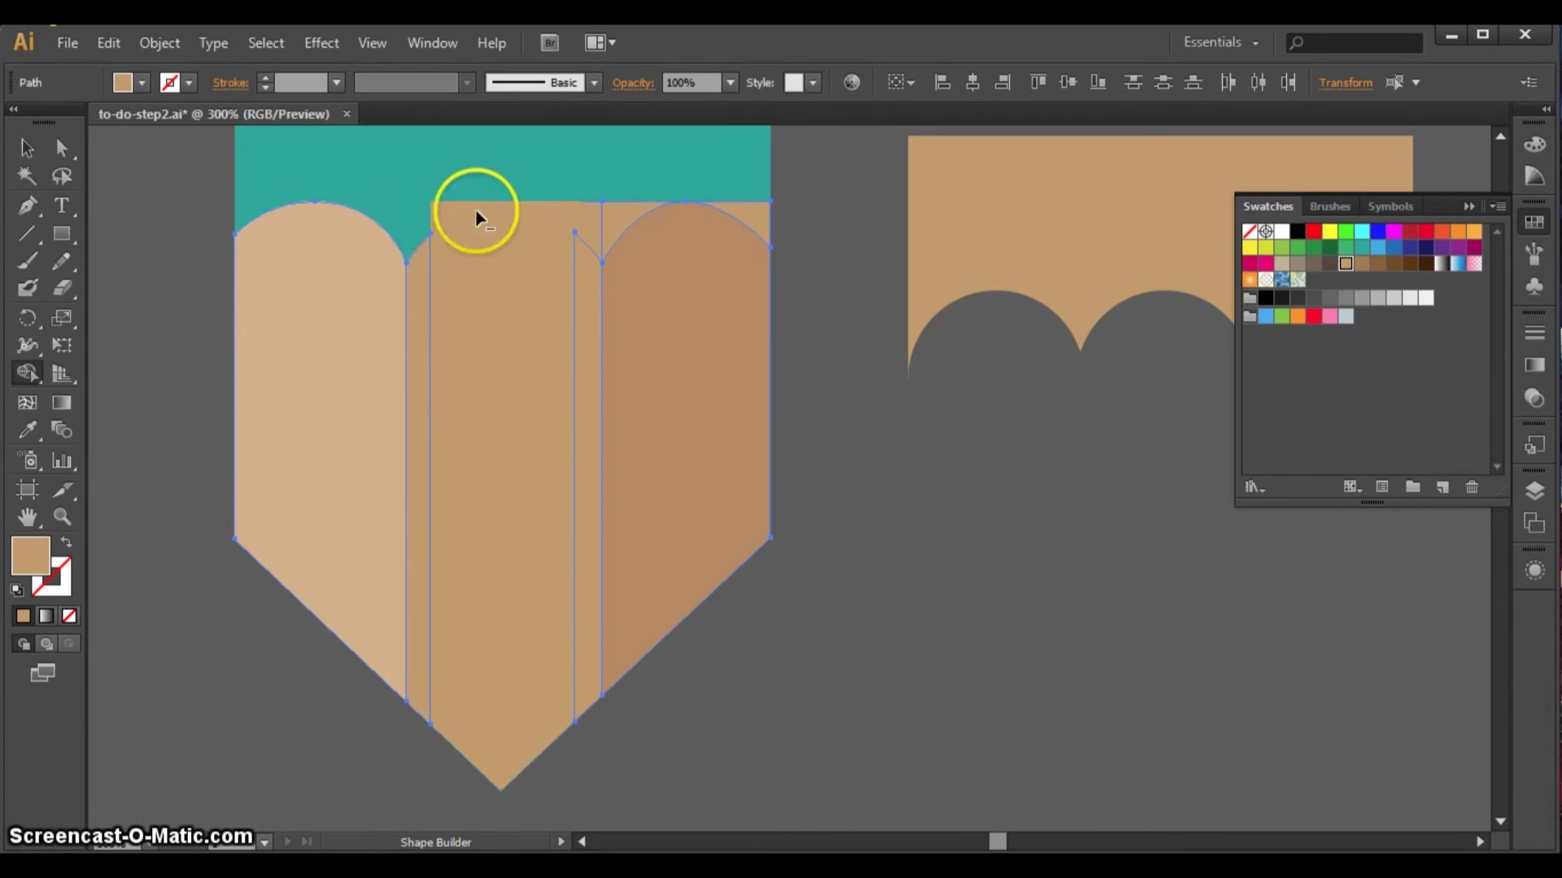
- Try to remove the remaining pieces above the middle strip's arch with Shape Builder, and undo the removal
alt+click(477, 213)
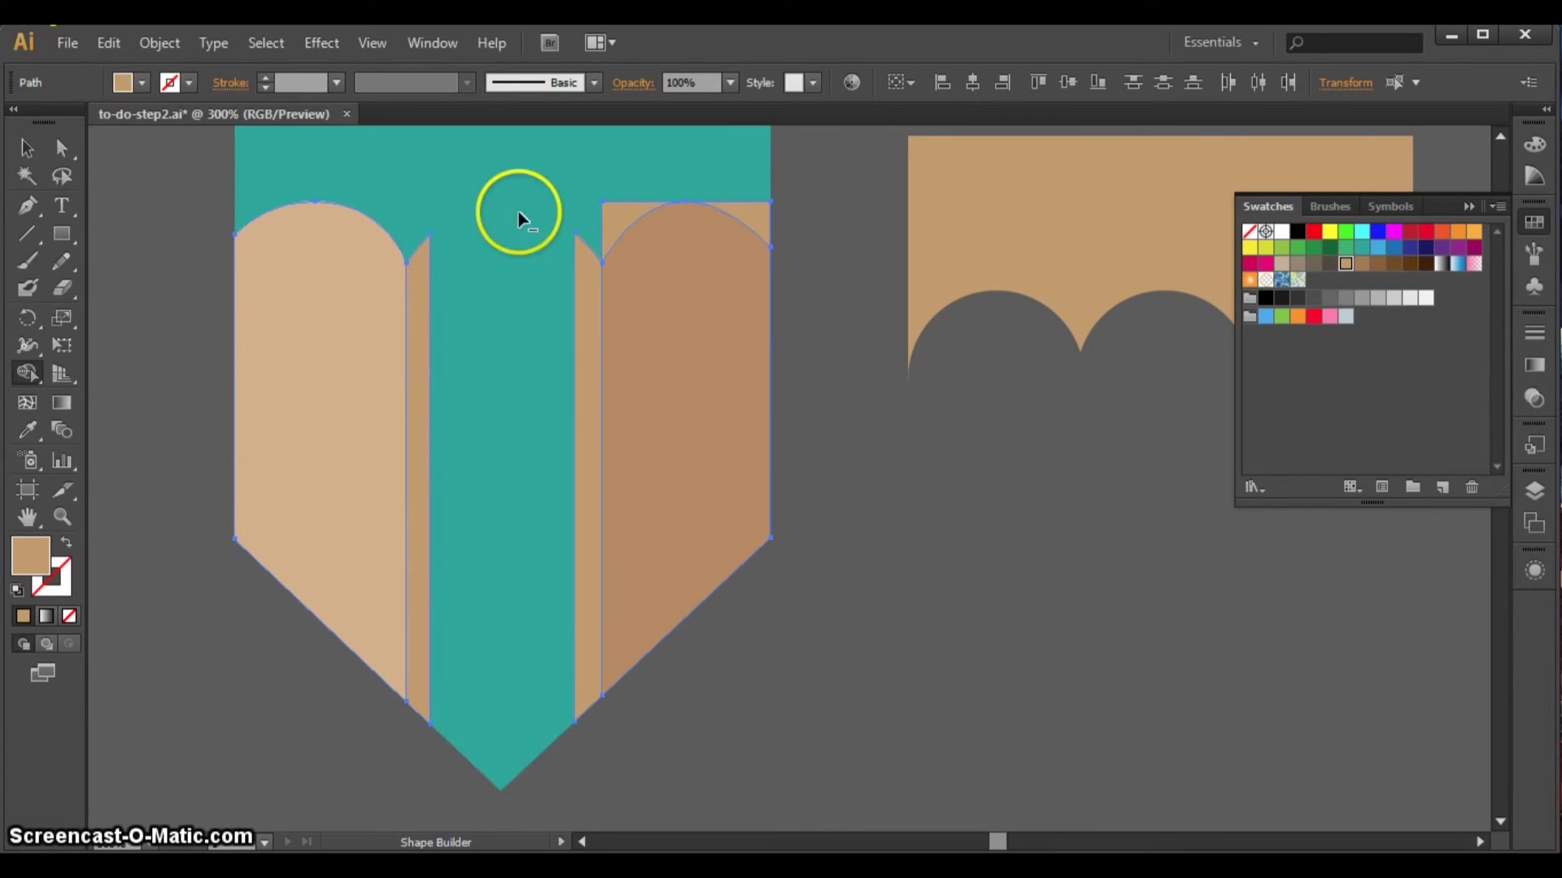
alt+click(567, 218)
key(z)
click(25, 145)
click(183, 277)
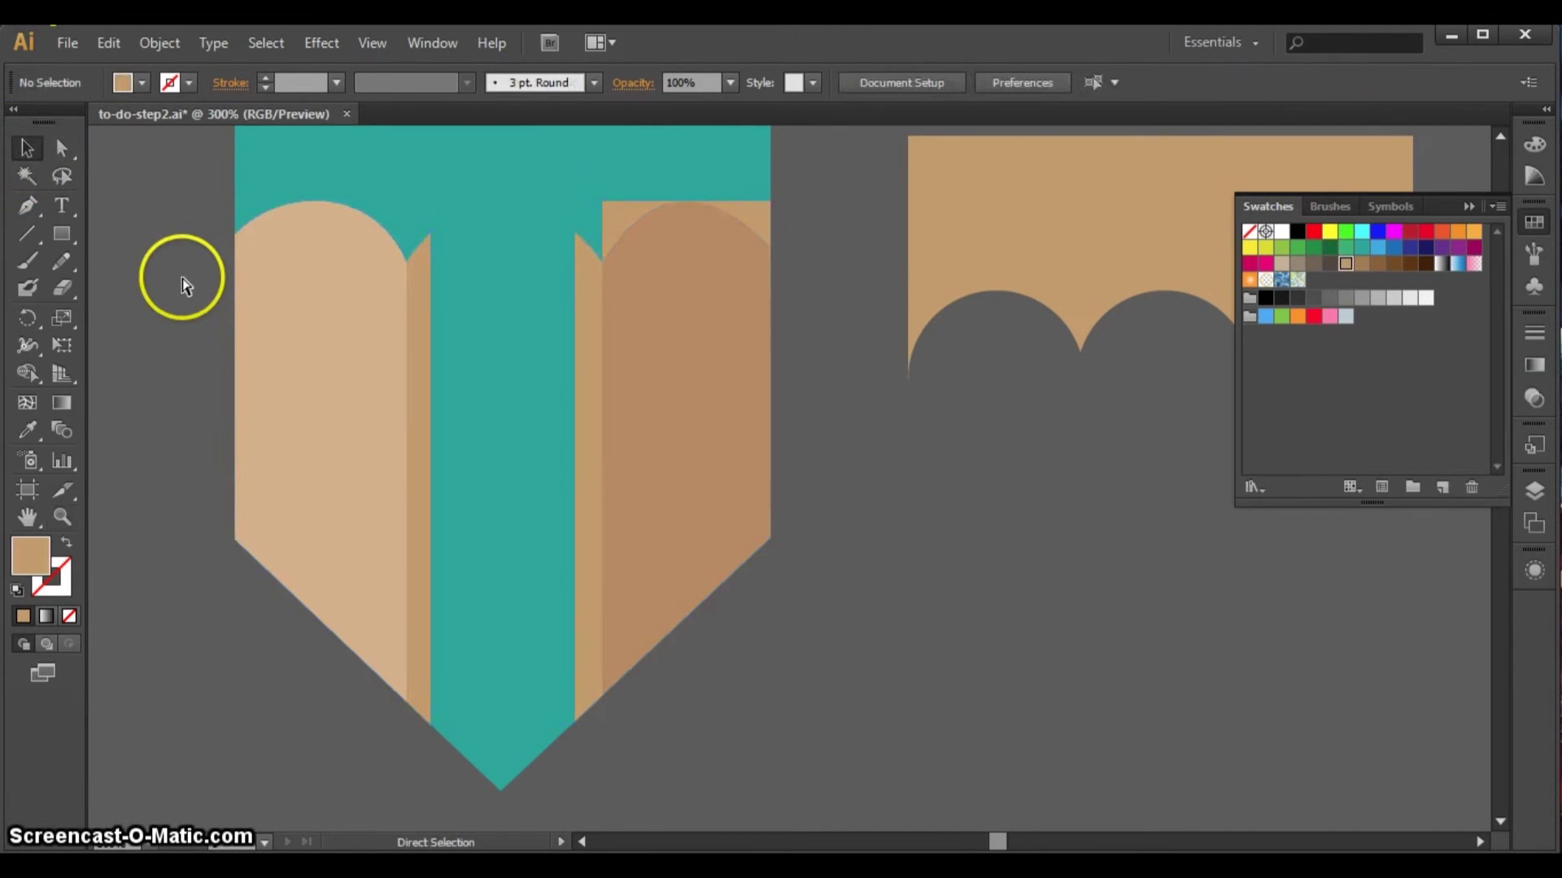
key(ctrl+z)
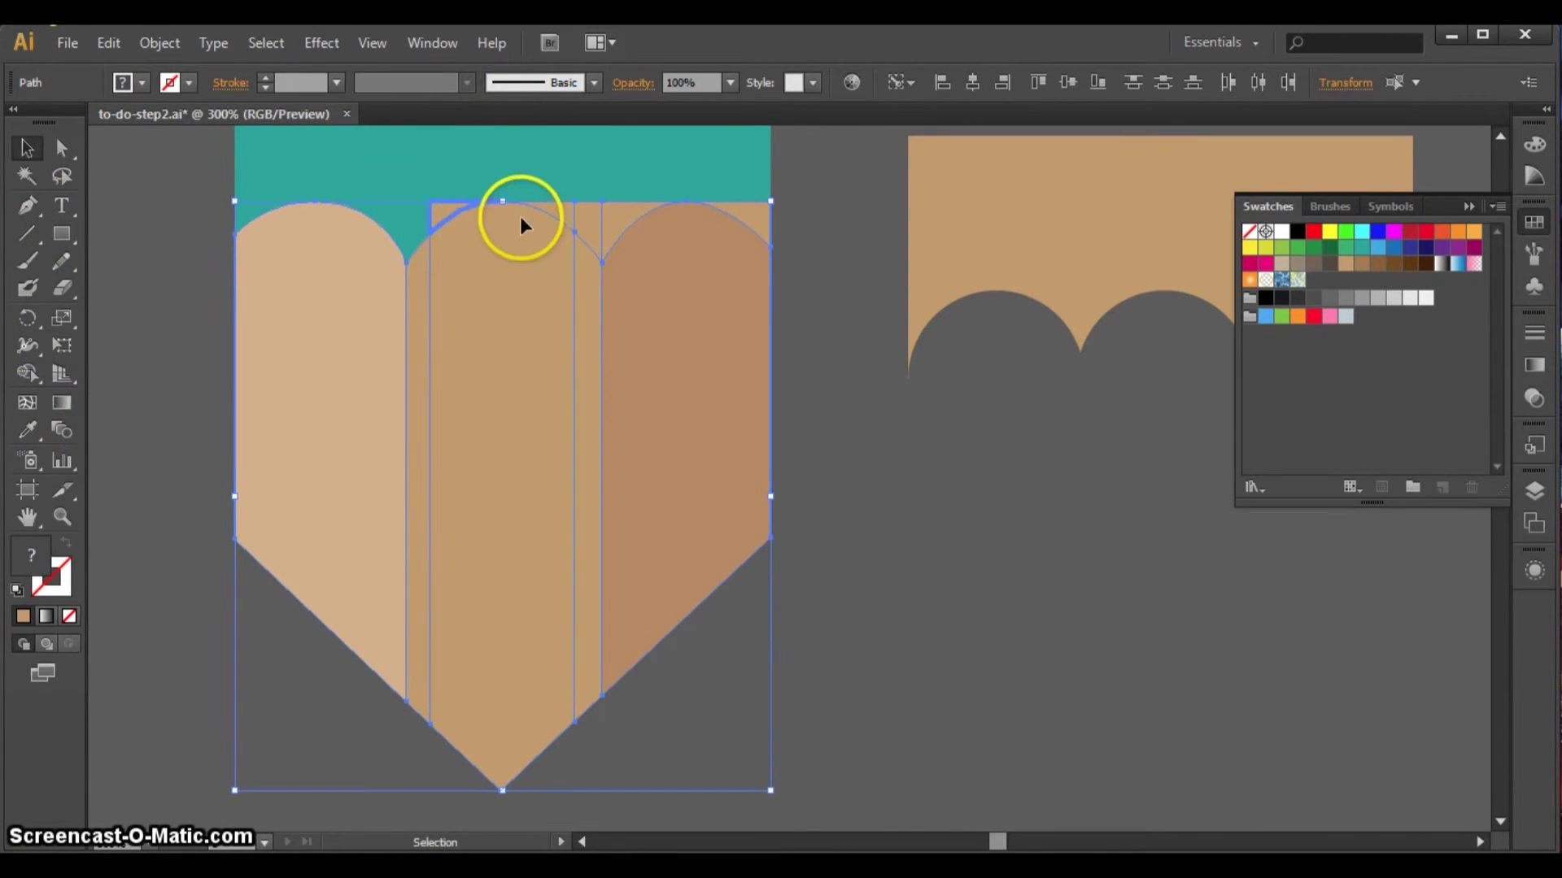
- Reselect the middle and dark strips with their leftover pieces and remove the corners above the middle arch with Shape Builder
click(841, 288)
click(616, 226)
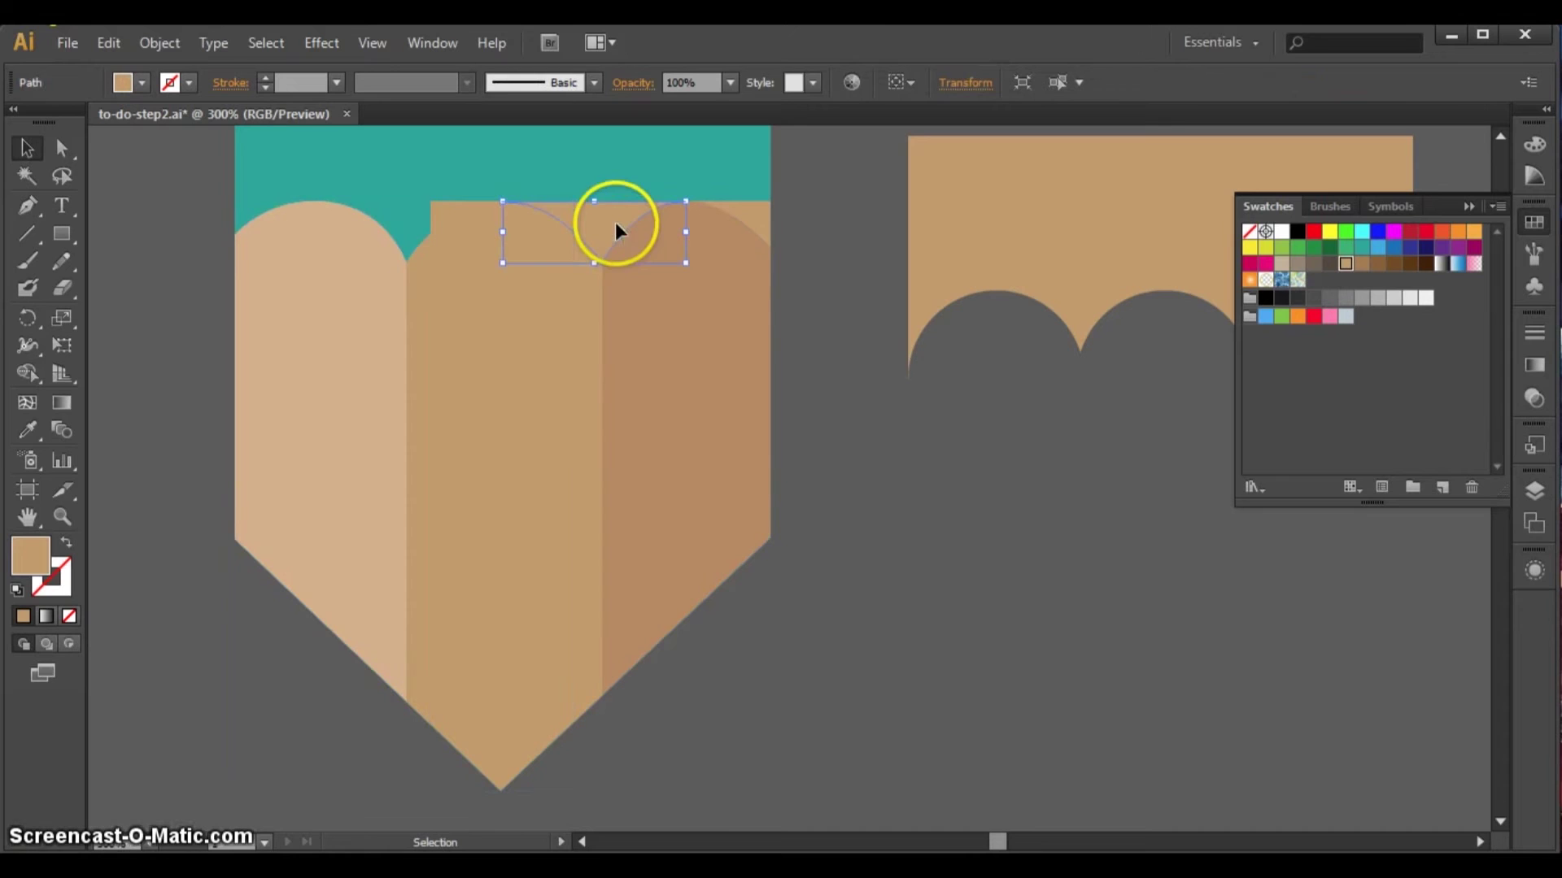
shift+click(447, 208)
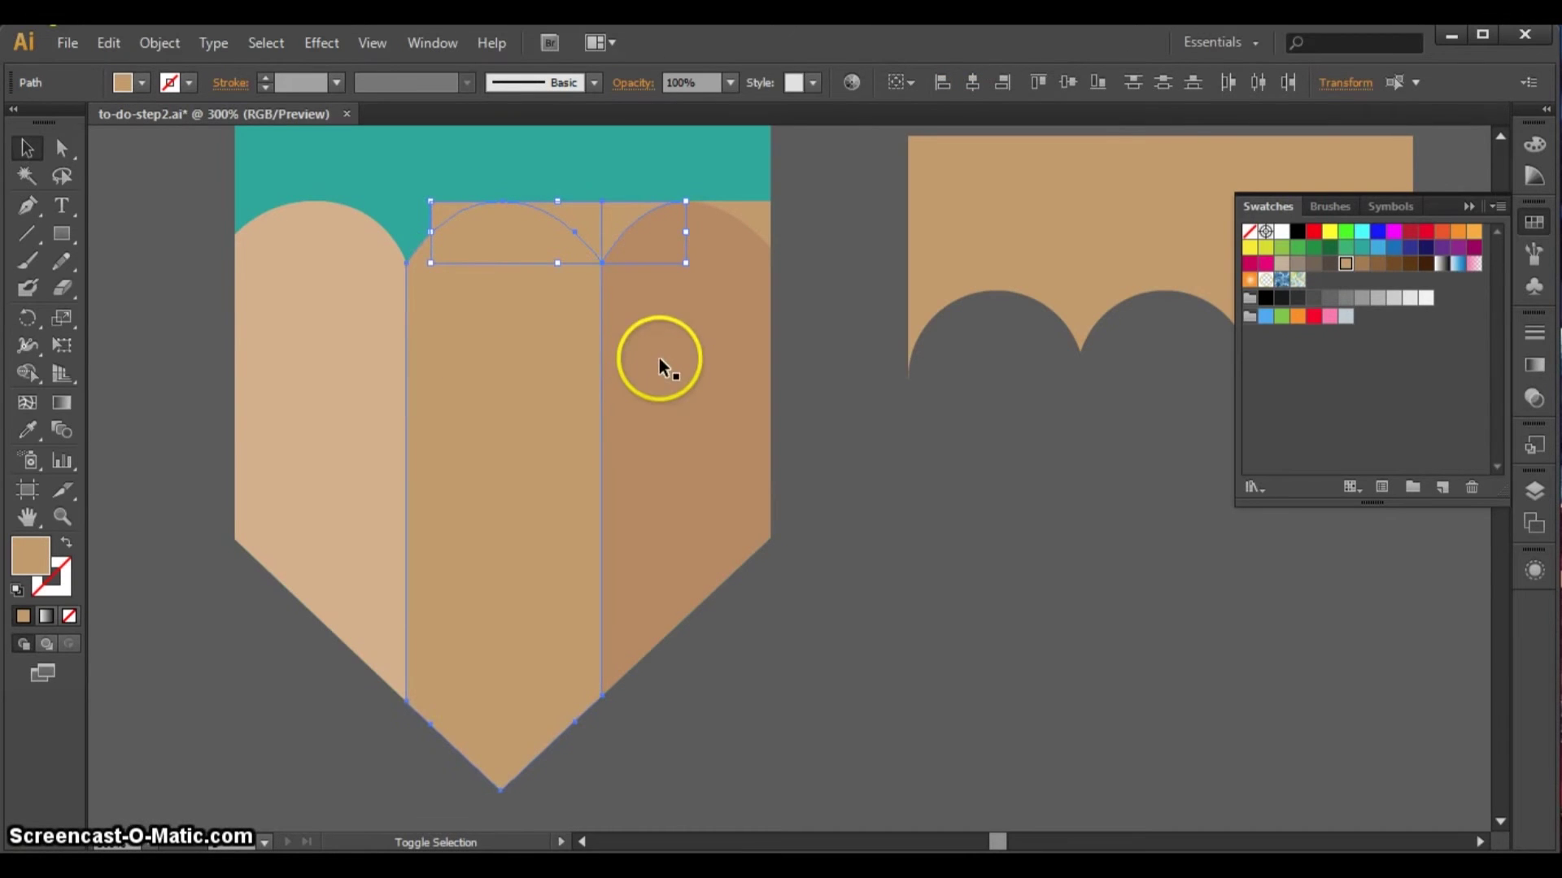
shift+click(758, 213)
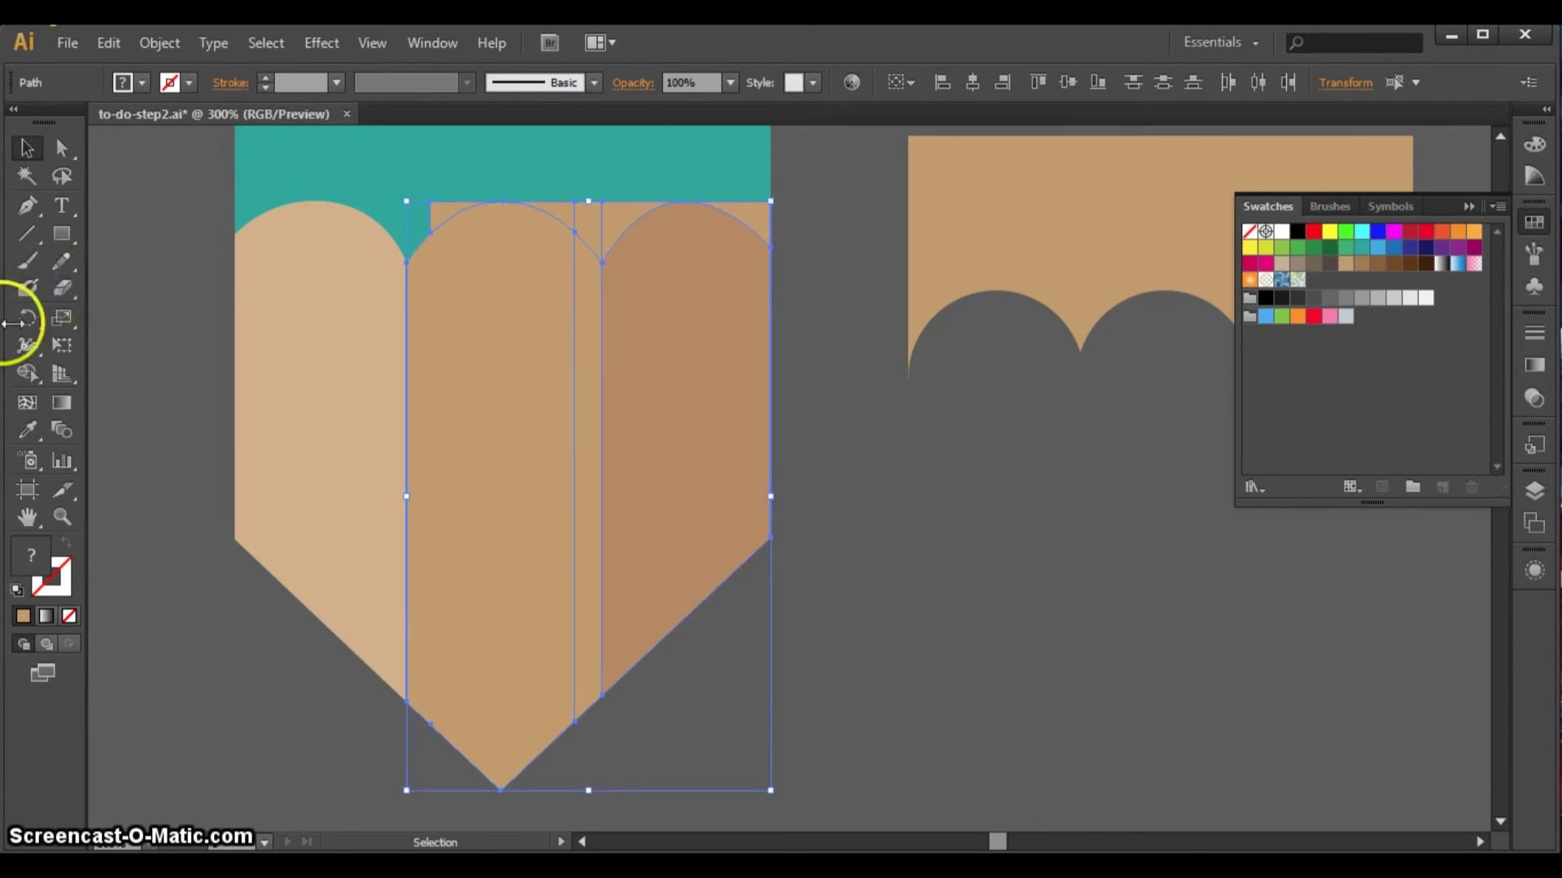
click(29, 373)
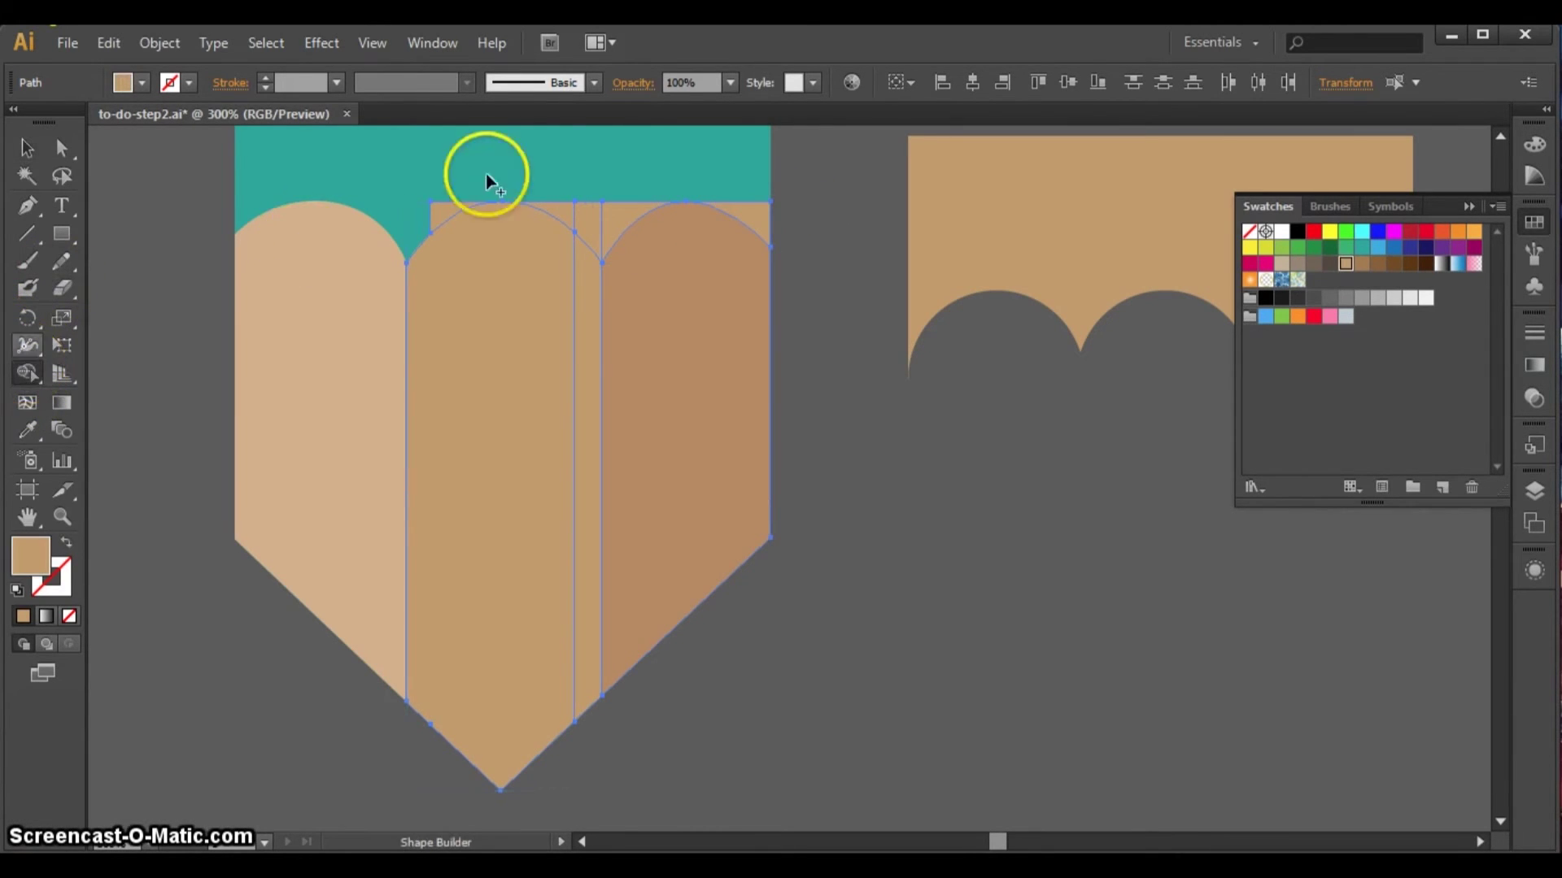
alt+click(447, 216)
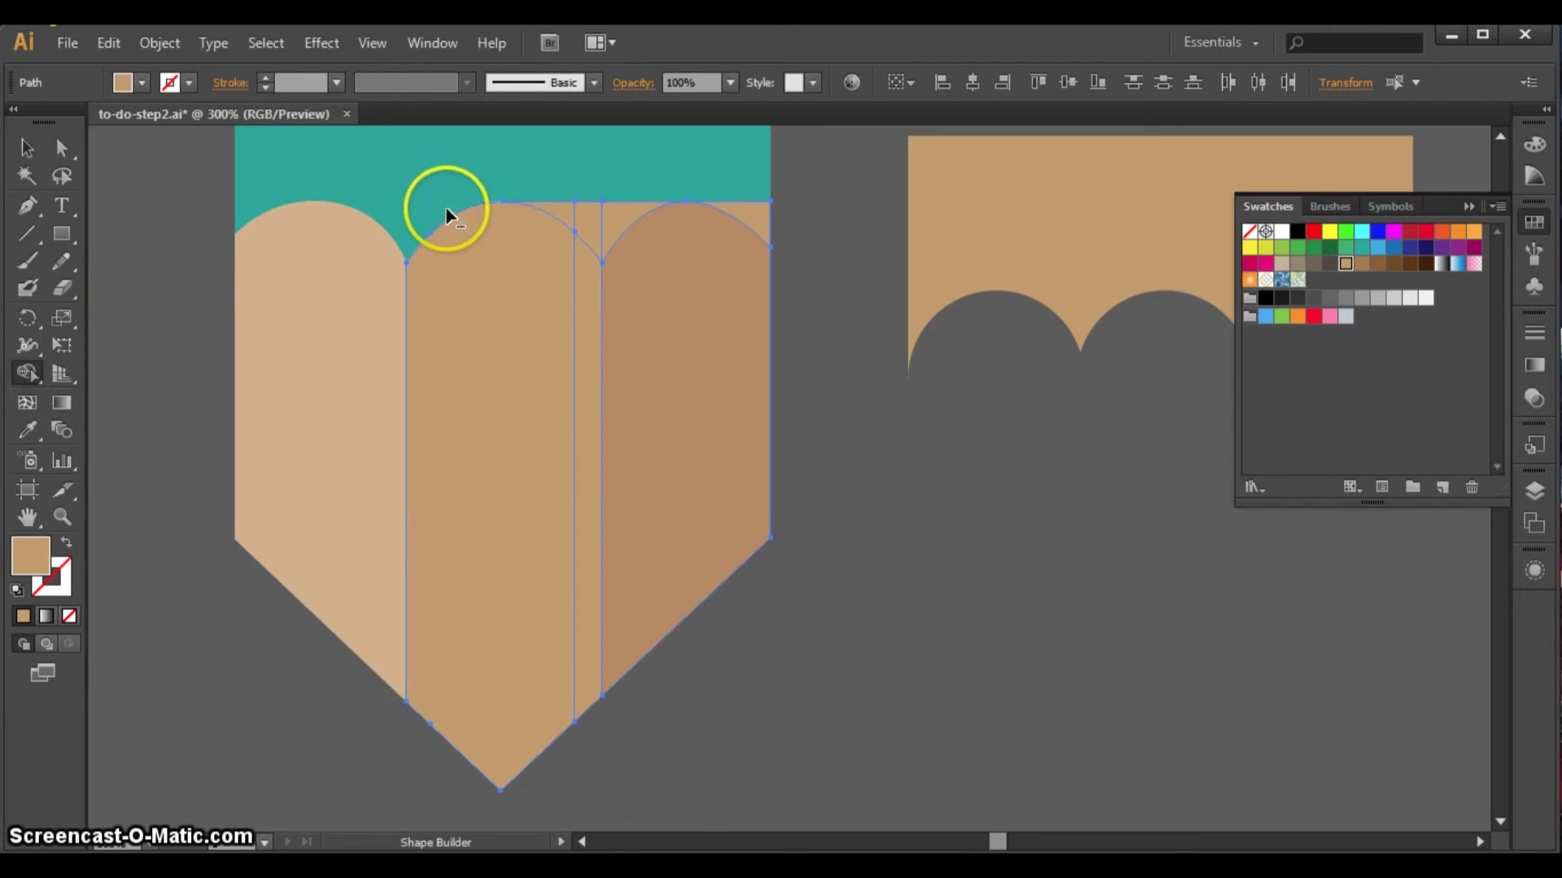
alt+click(577, 210)
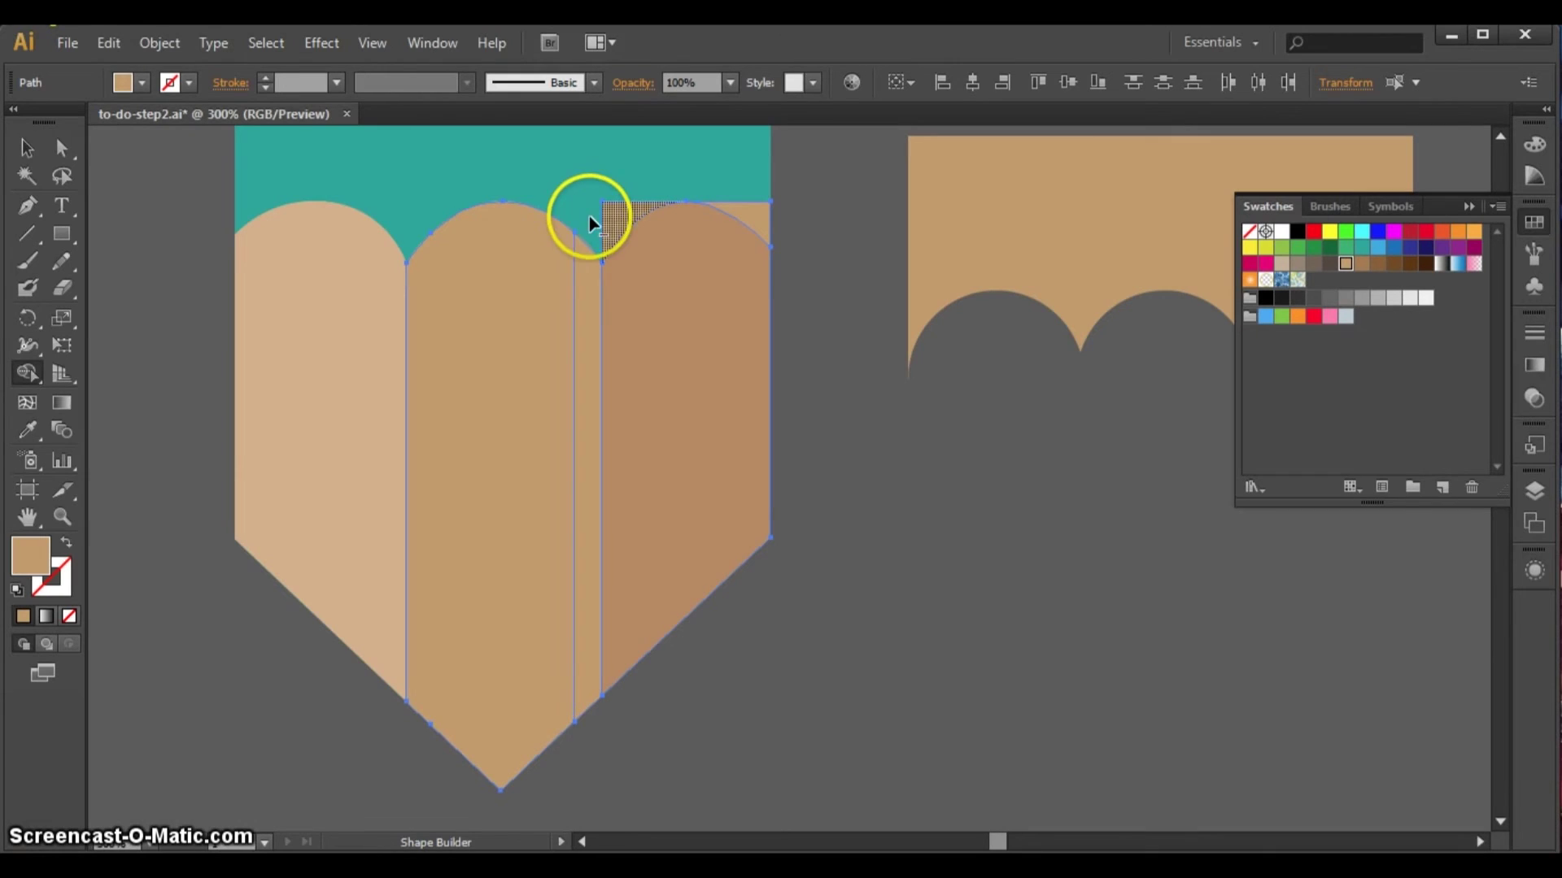
- Try to remove the leftover pieces above the dark strip's arch in one Shape Builder stroke, and undo the removal
alt+drag(611, 215, 704, 203)
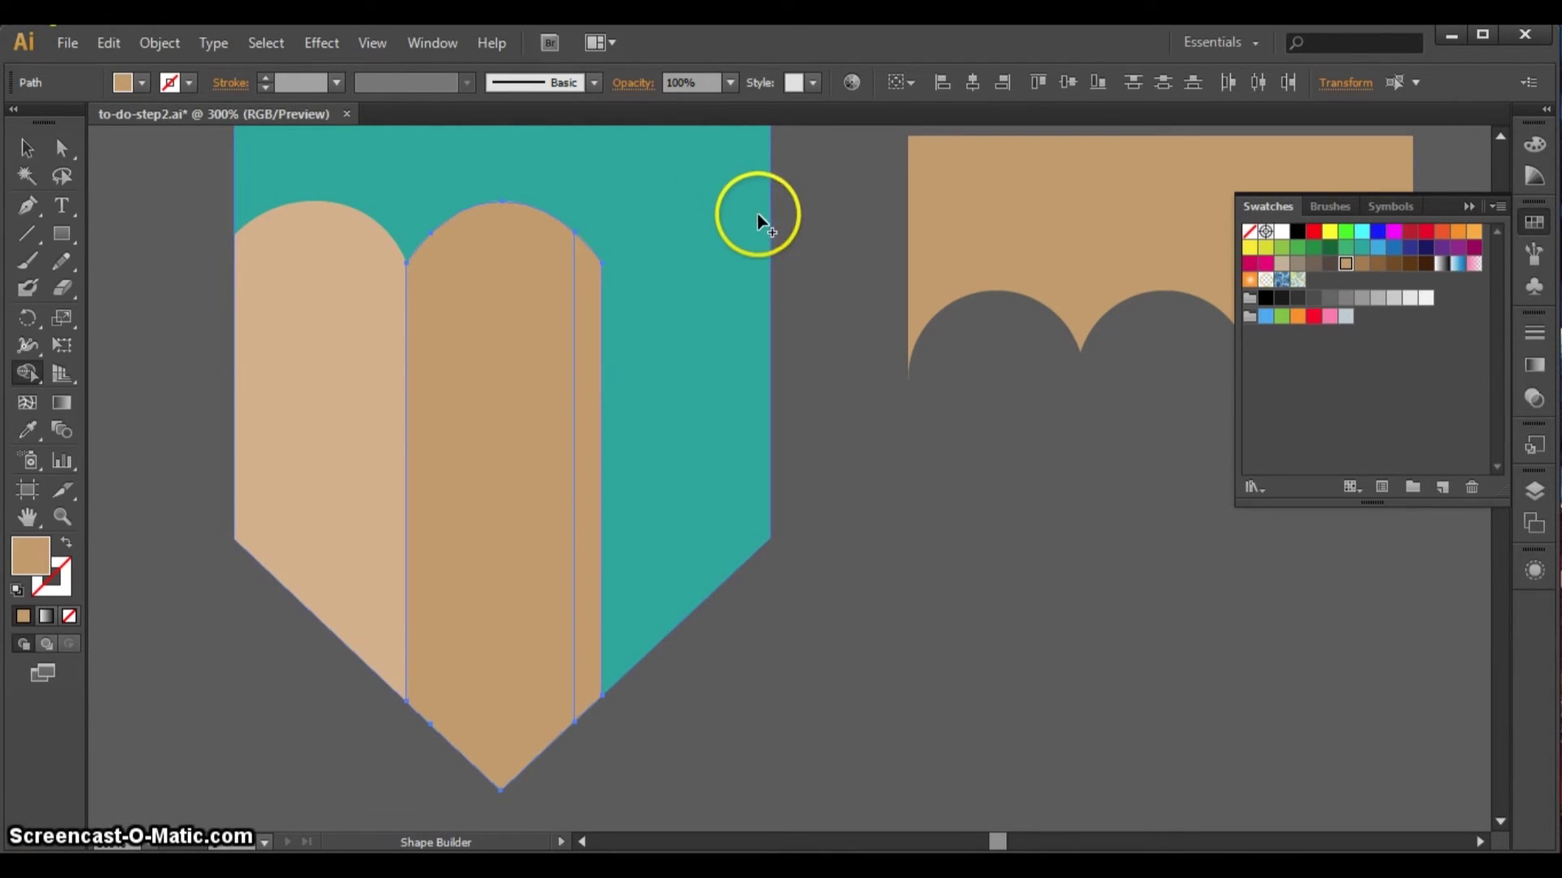
click(27, 147)
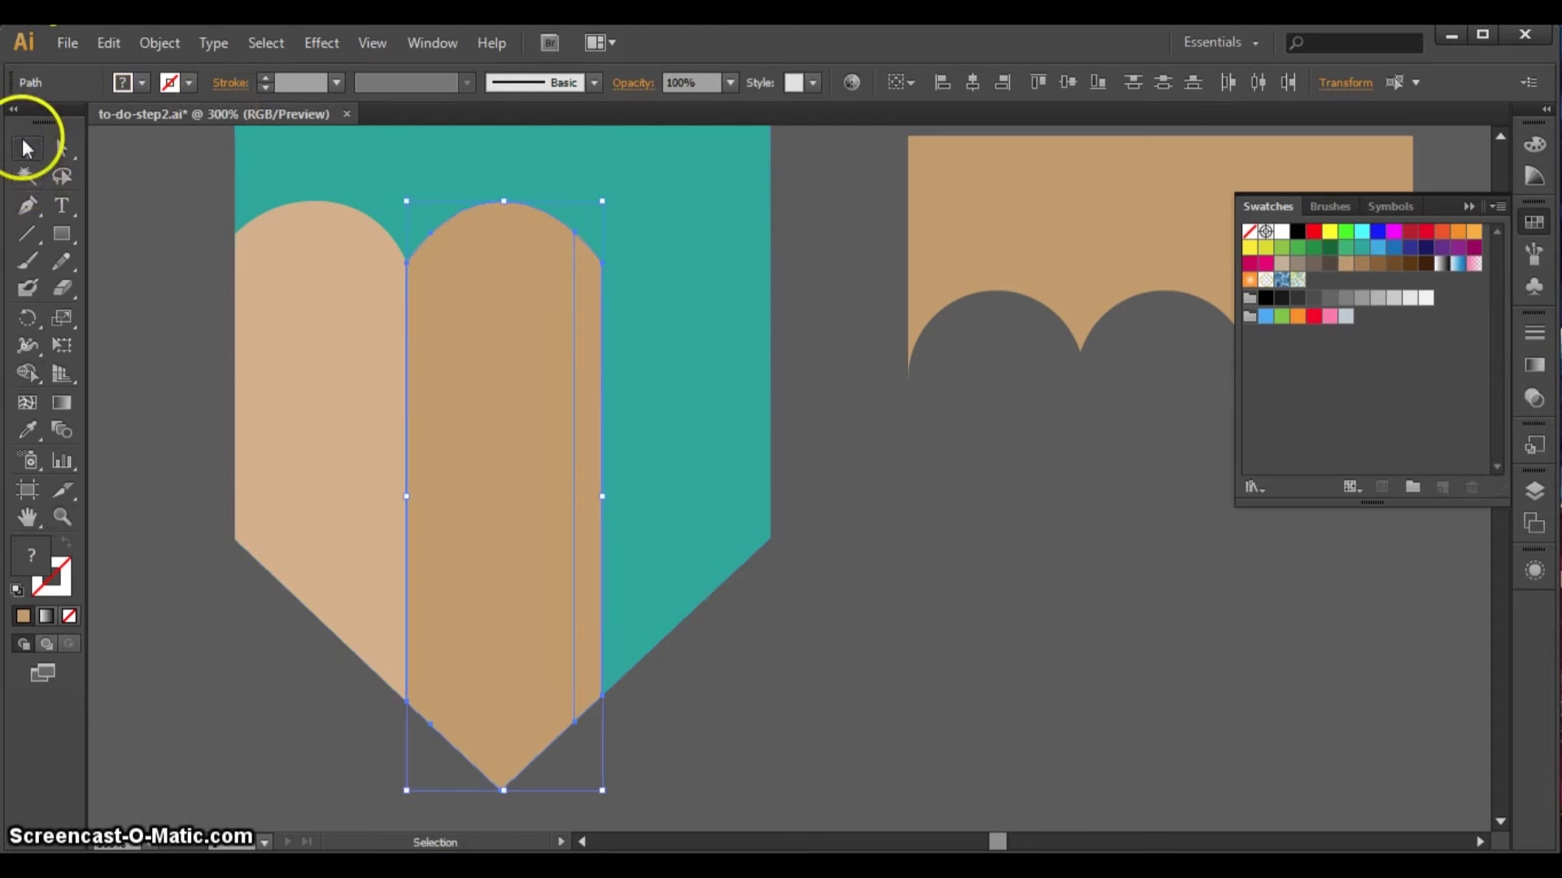
key(ctrl+z)
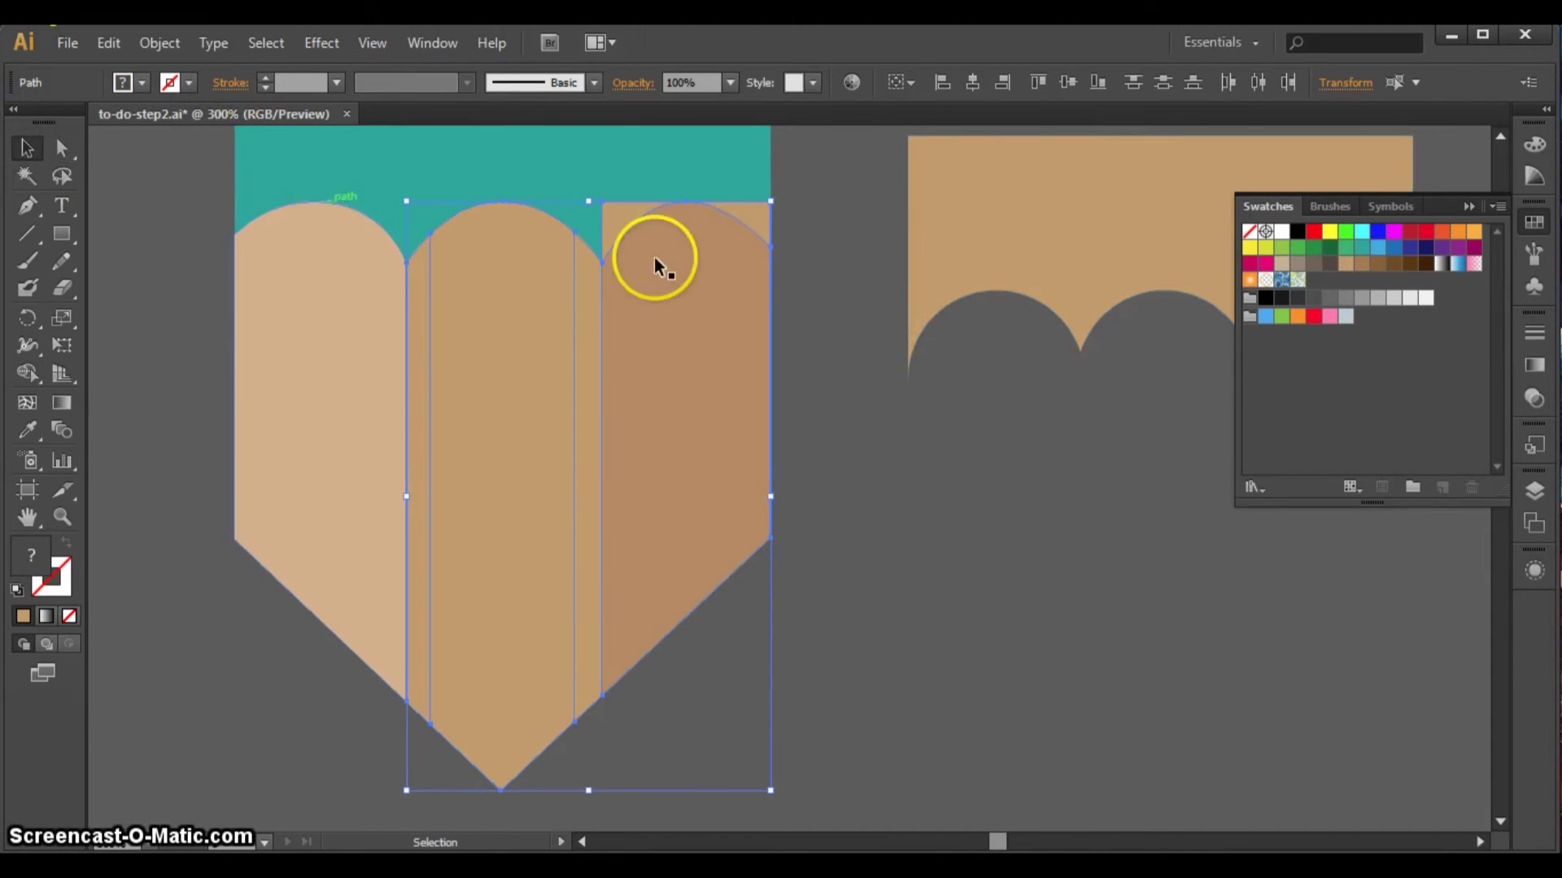
- Select only the dark strip and its leftover pieces, and remove both corners above its arch with Shape Builder
click(831, 280)
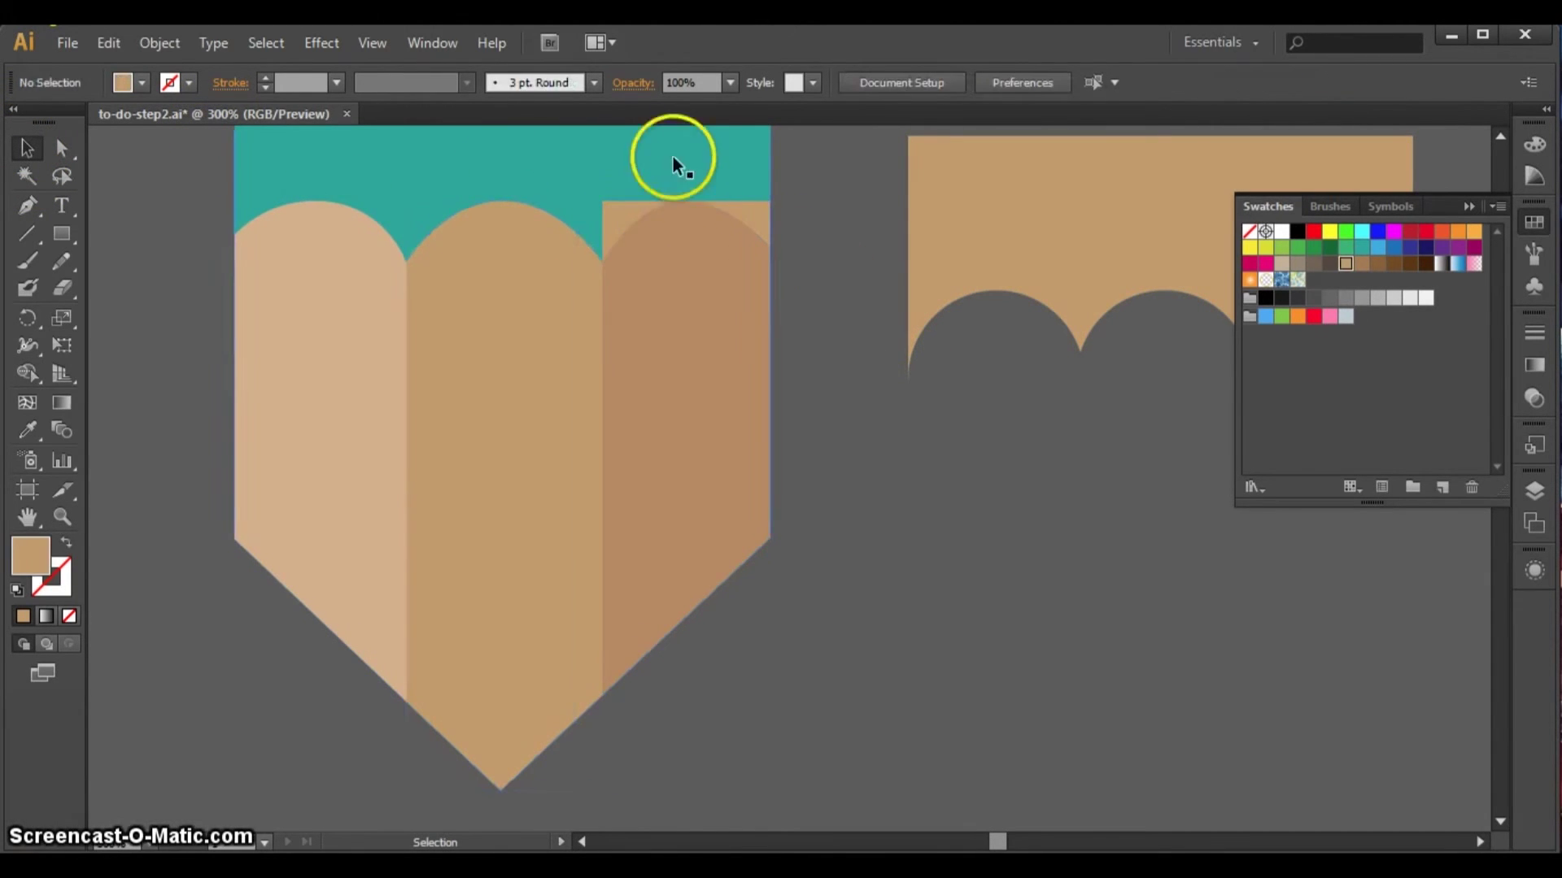
click(759, 214)
shift+click(618, 214)
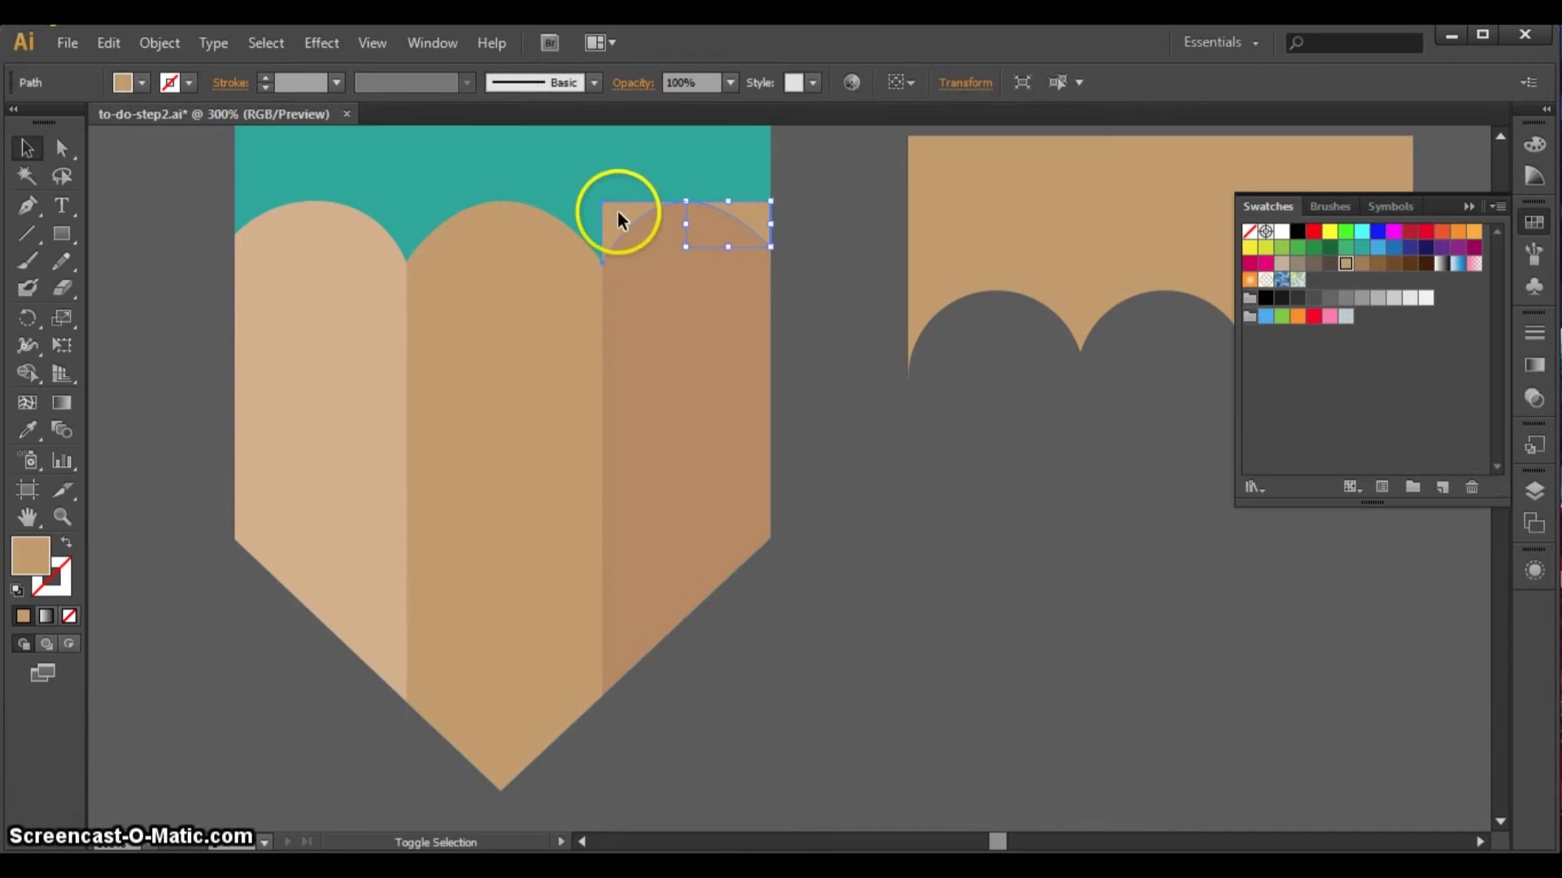
shift+click(763, 417)
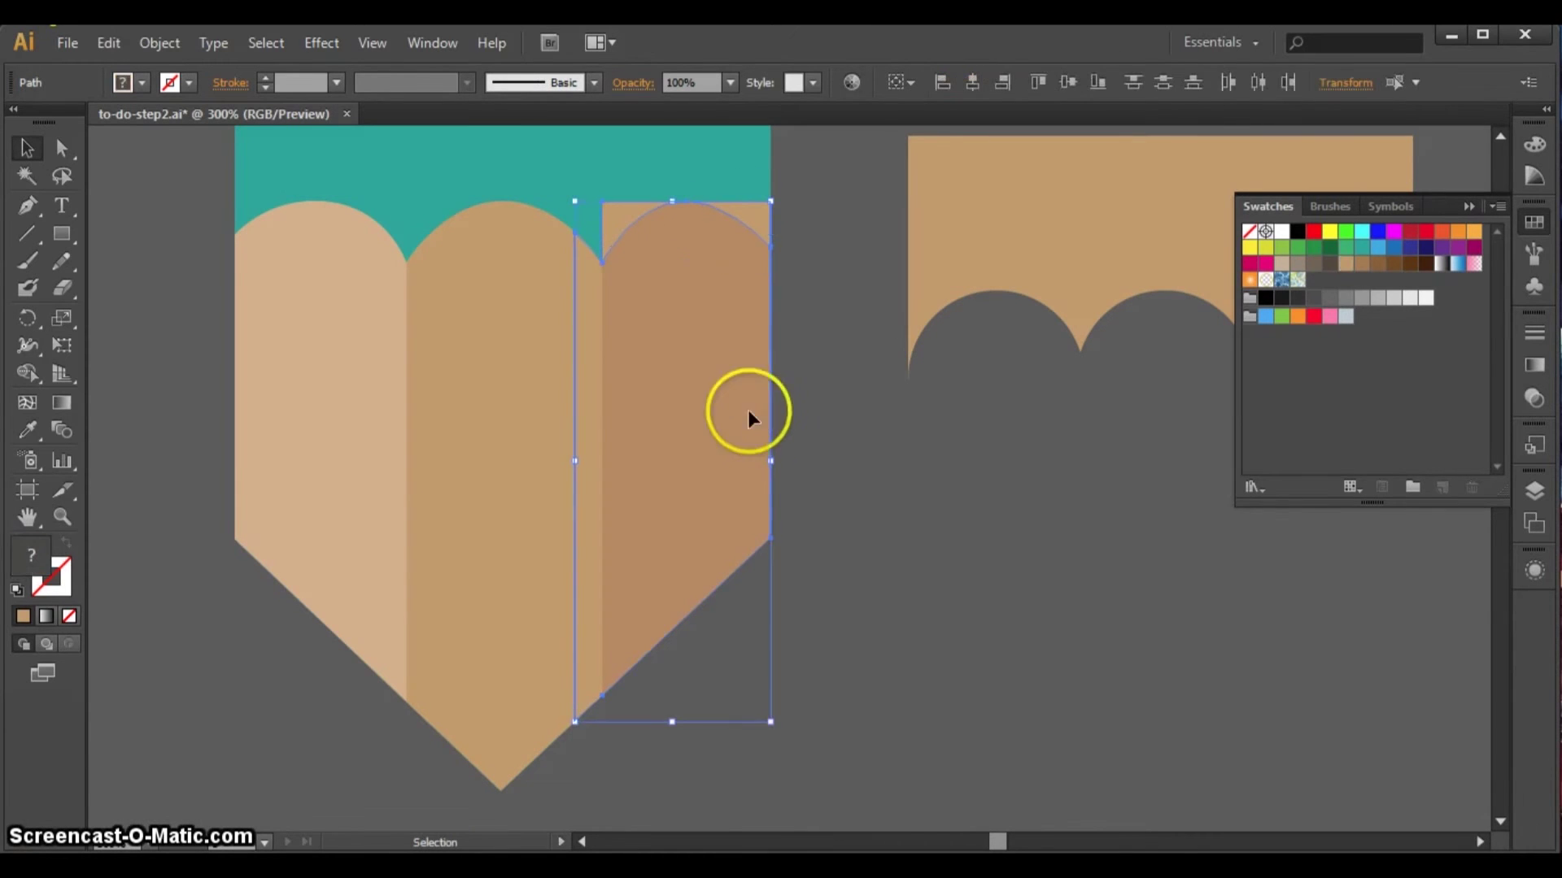
click(27, 370)
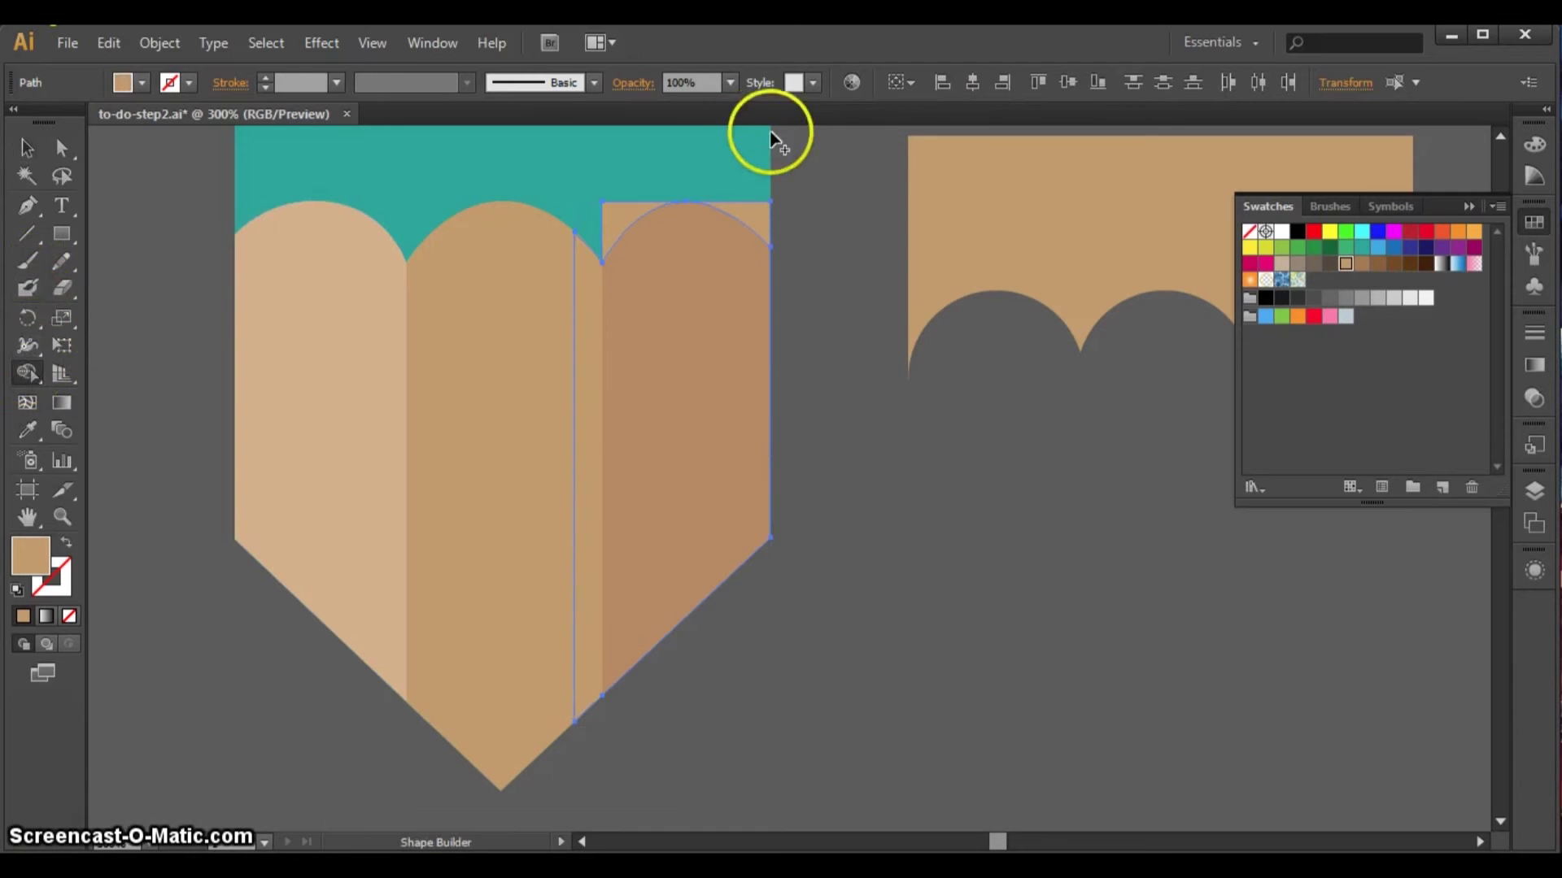
alt+click(753, 219)
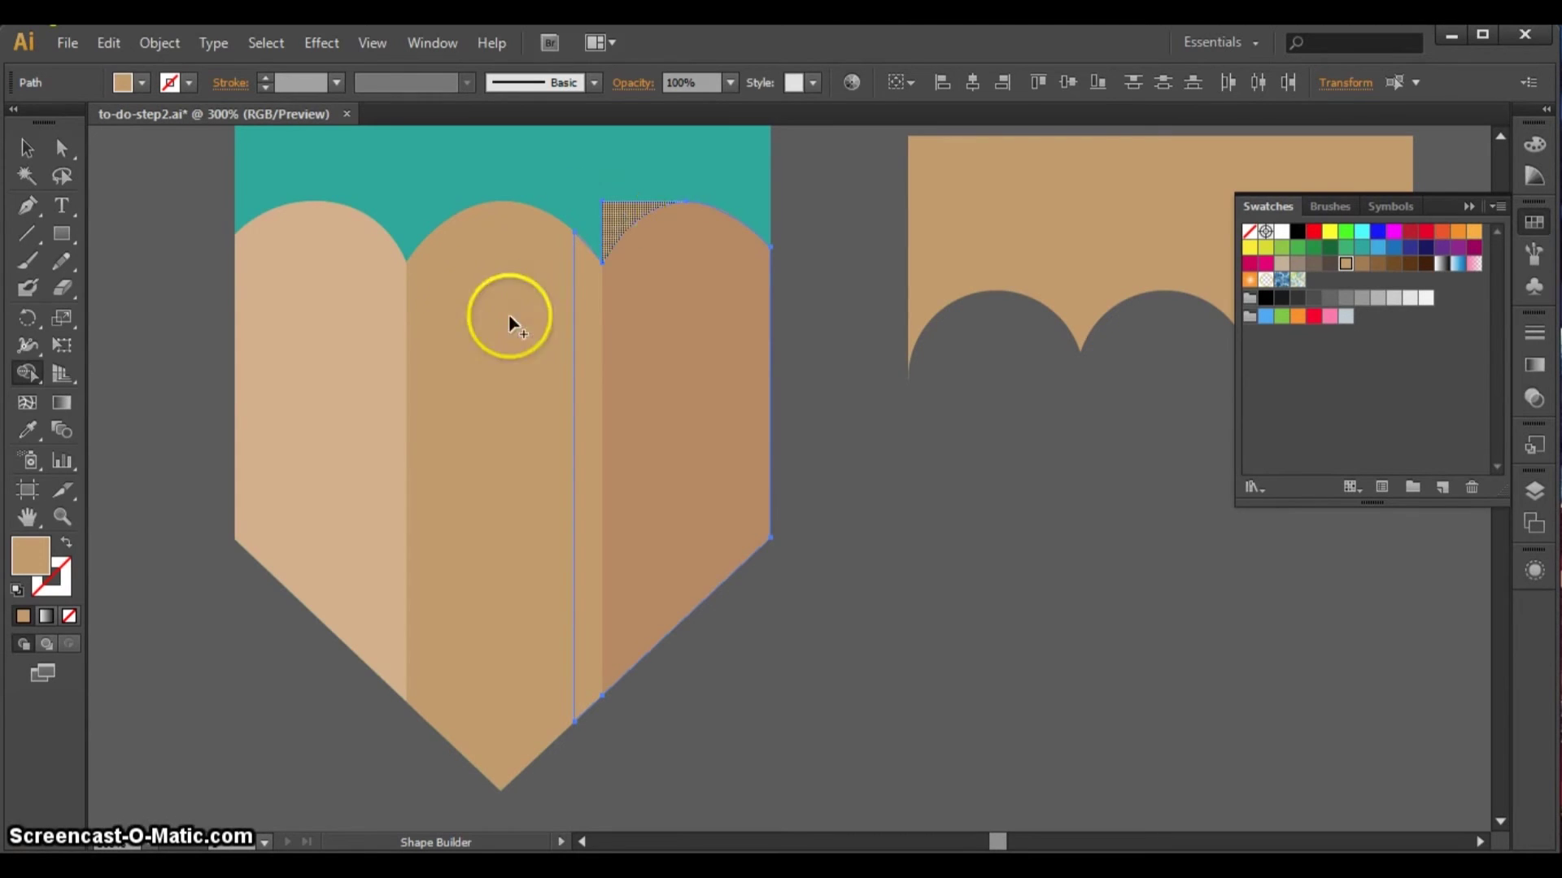
alt+click(622, 220)
click(28, 148)
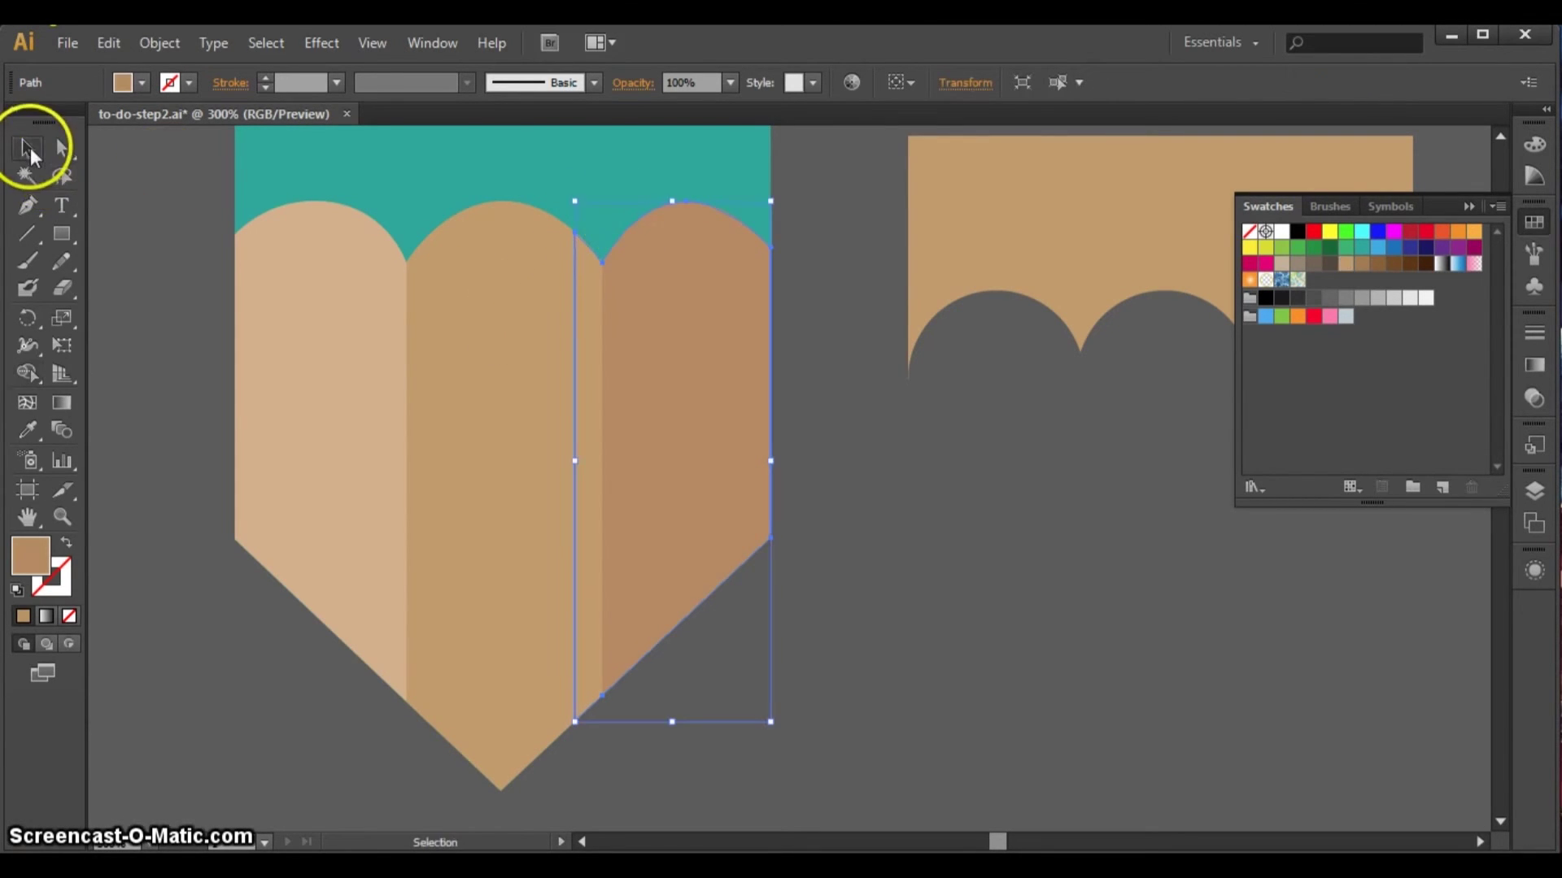
click(854, 416)
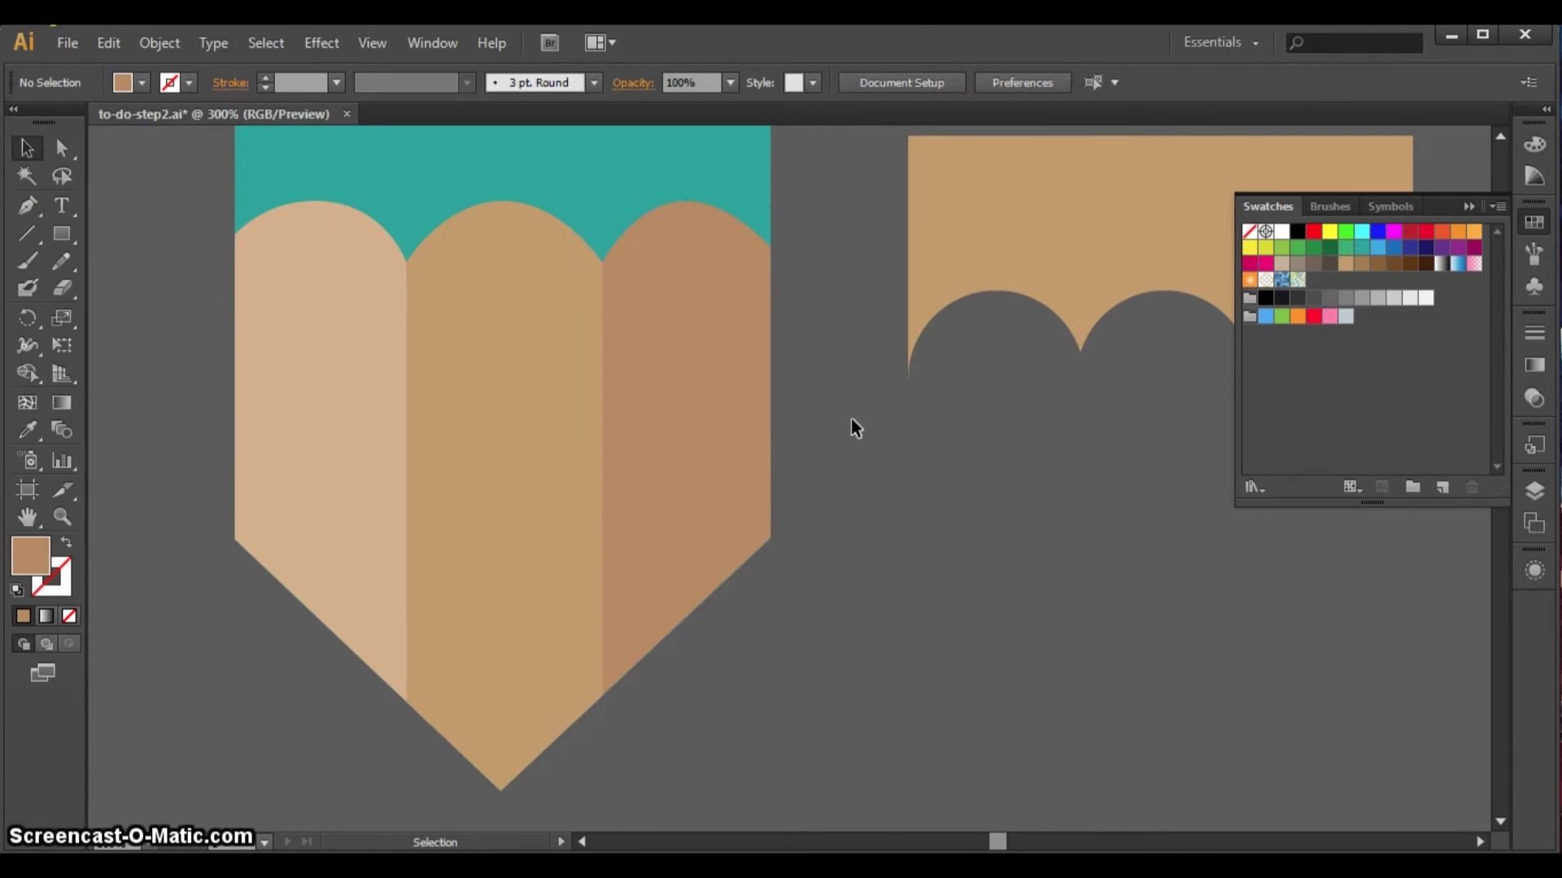
- Delete the spare scalloped shape beside the pencil
key(ctrl+minus)
key(ctrl+minus)
key(ctrl+minus)
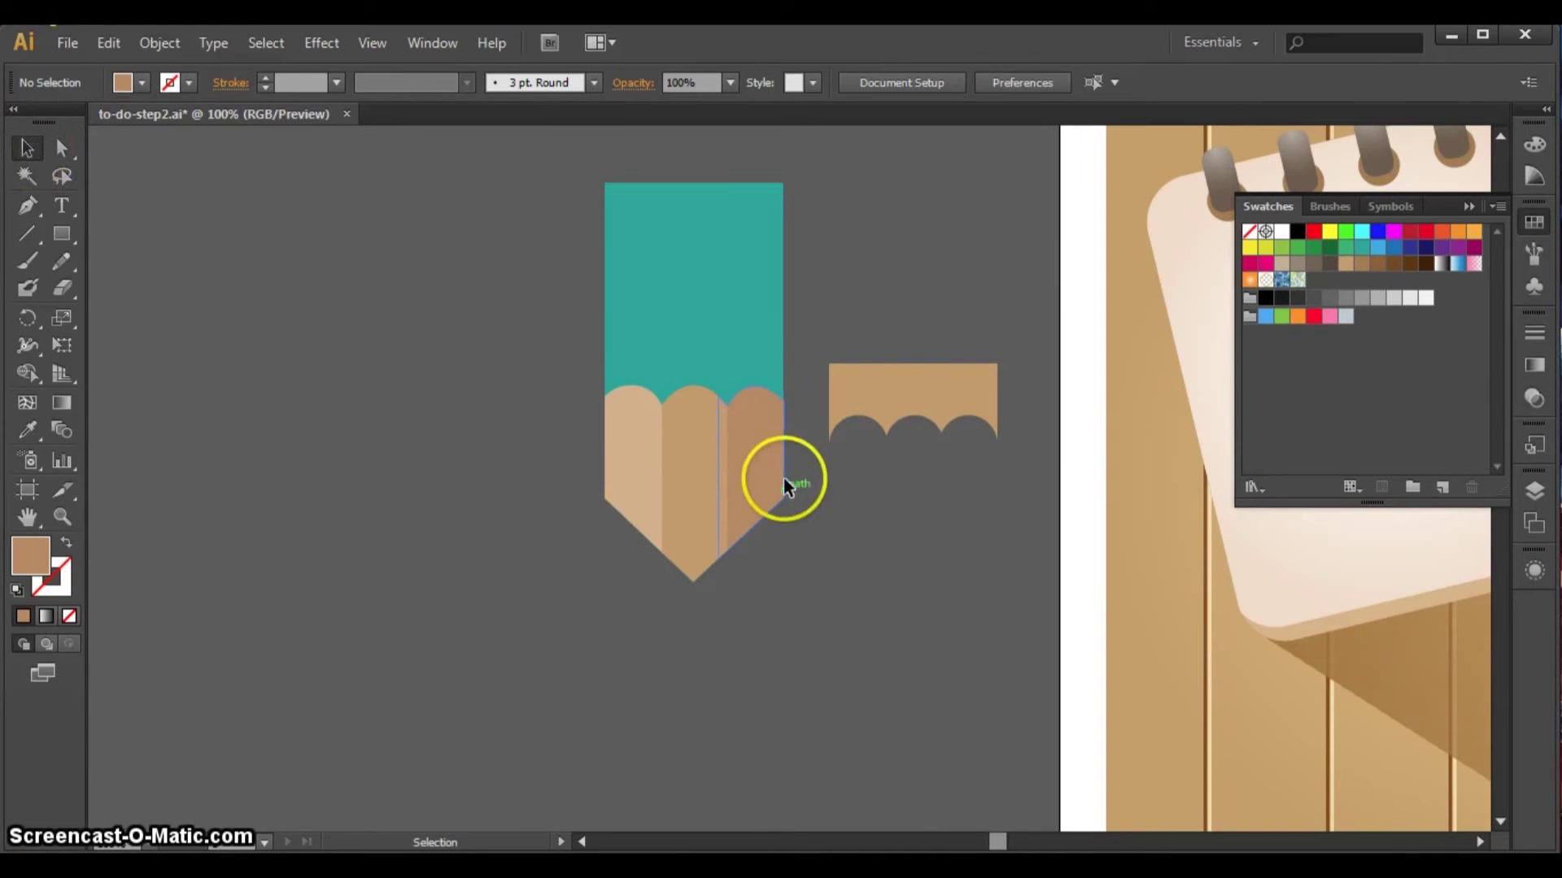
click(930, 379)
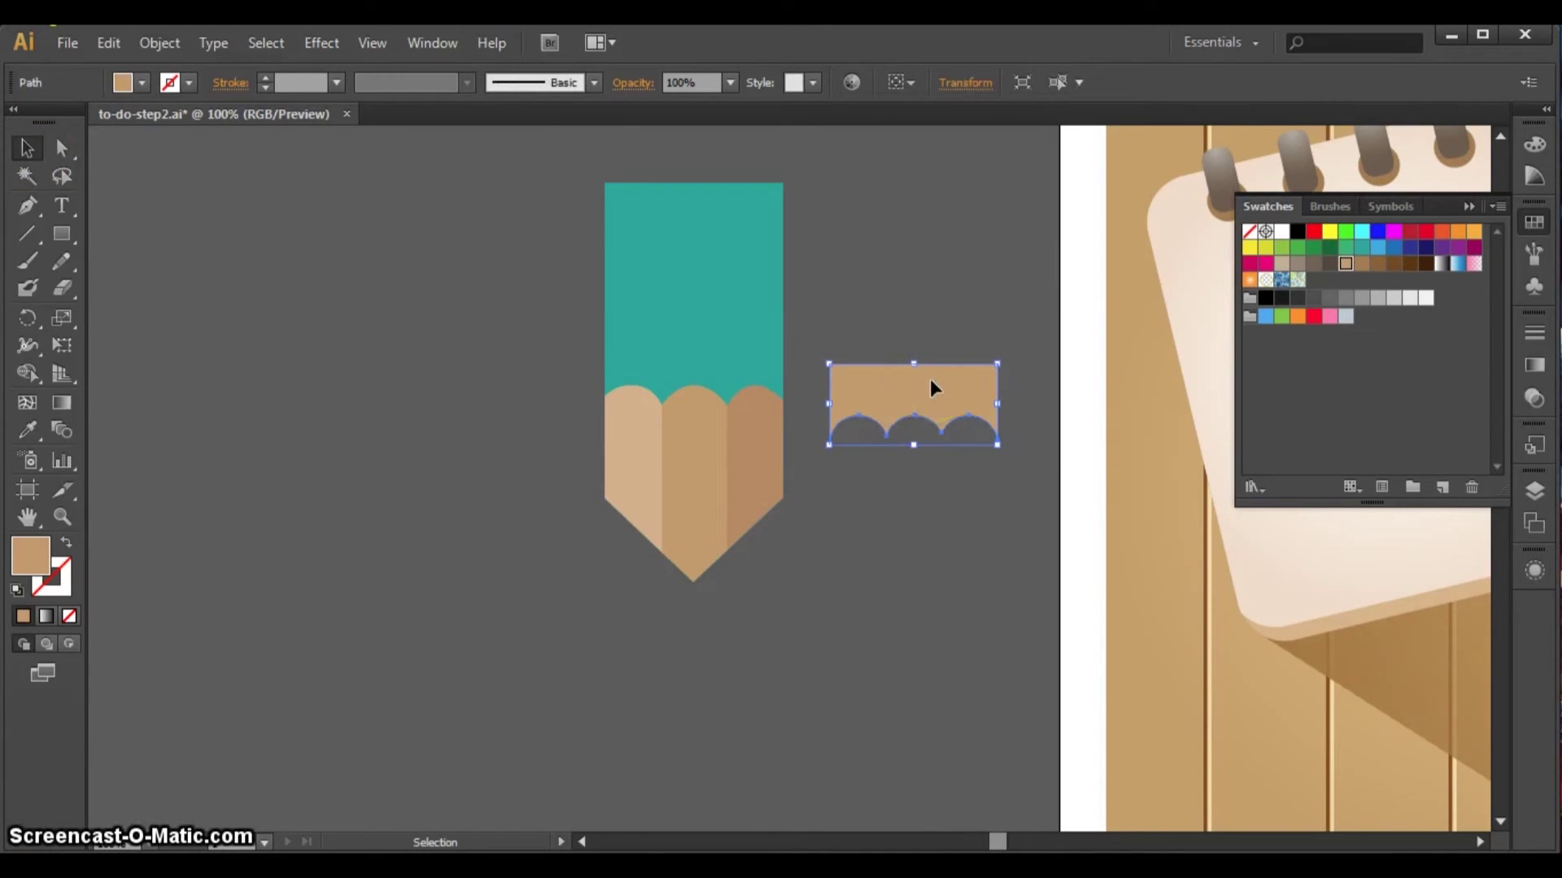
key(Delete)
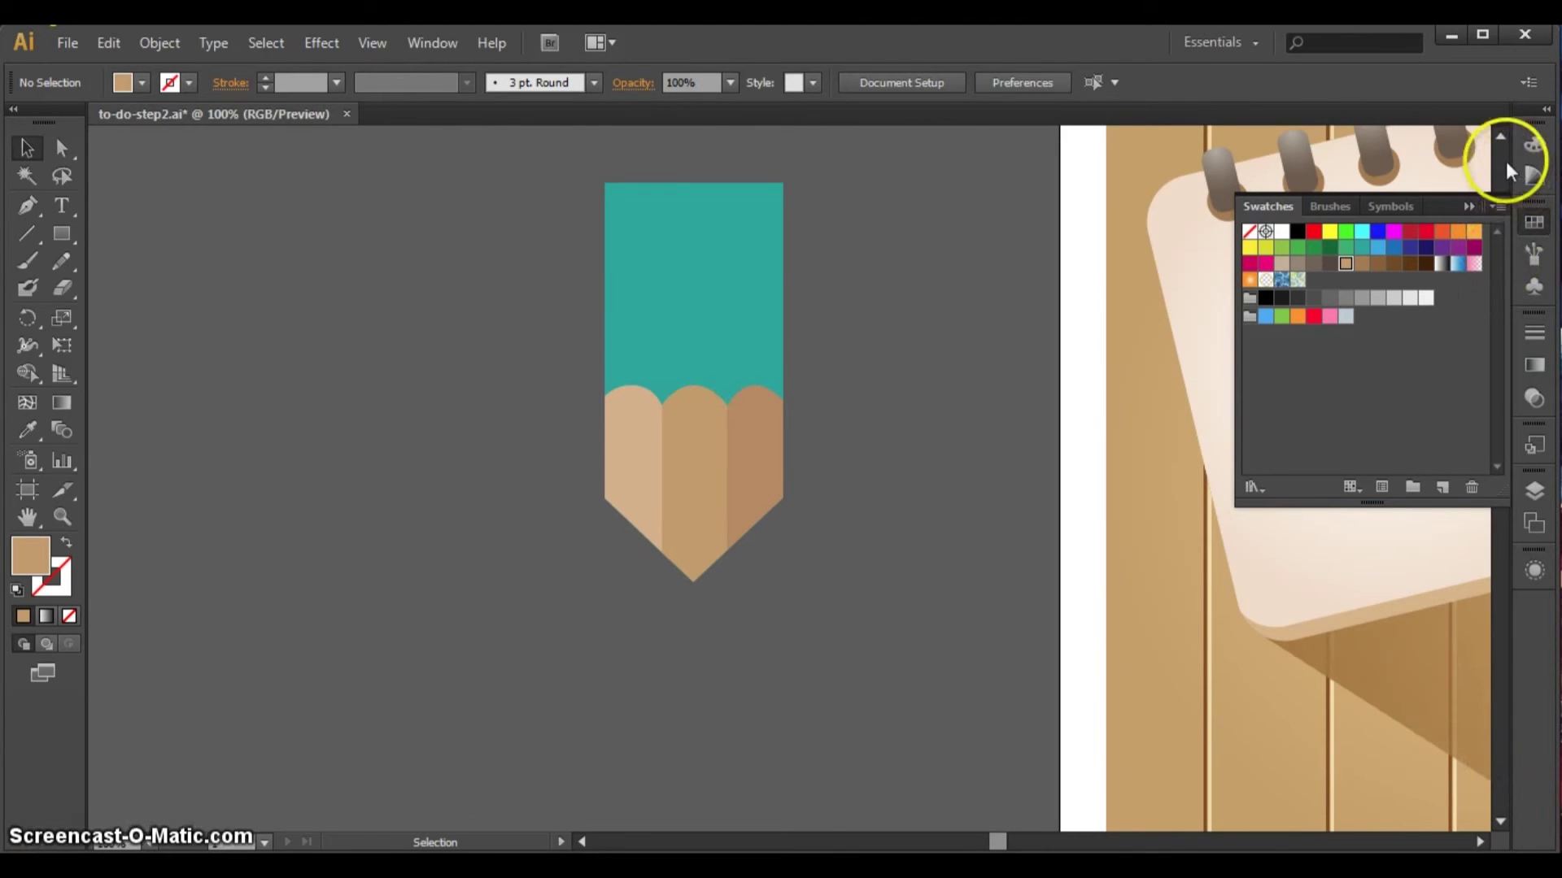
- Lengthen the teal pencil body by nudging its two top corner anchor points upward
click(1501, 137)
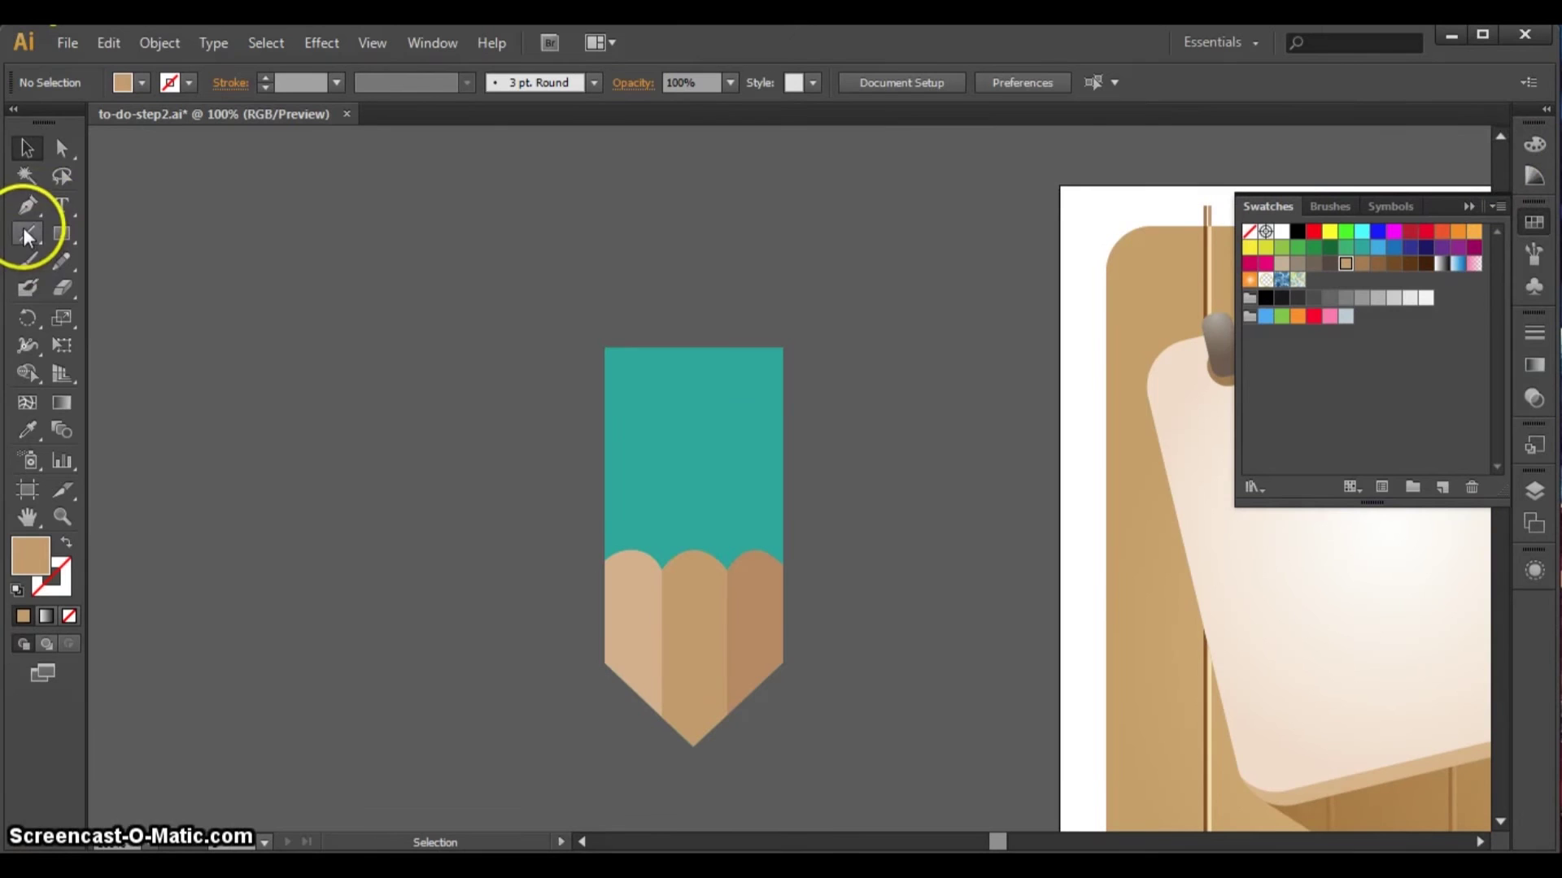
click(62, 150)
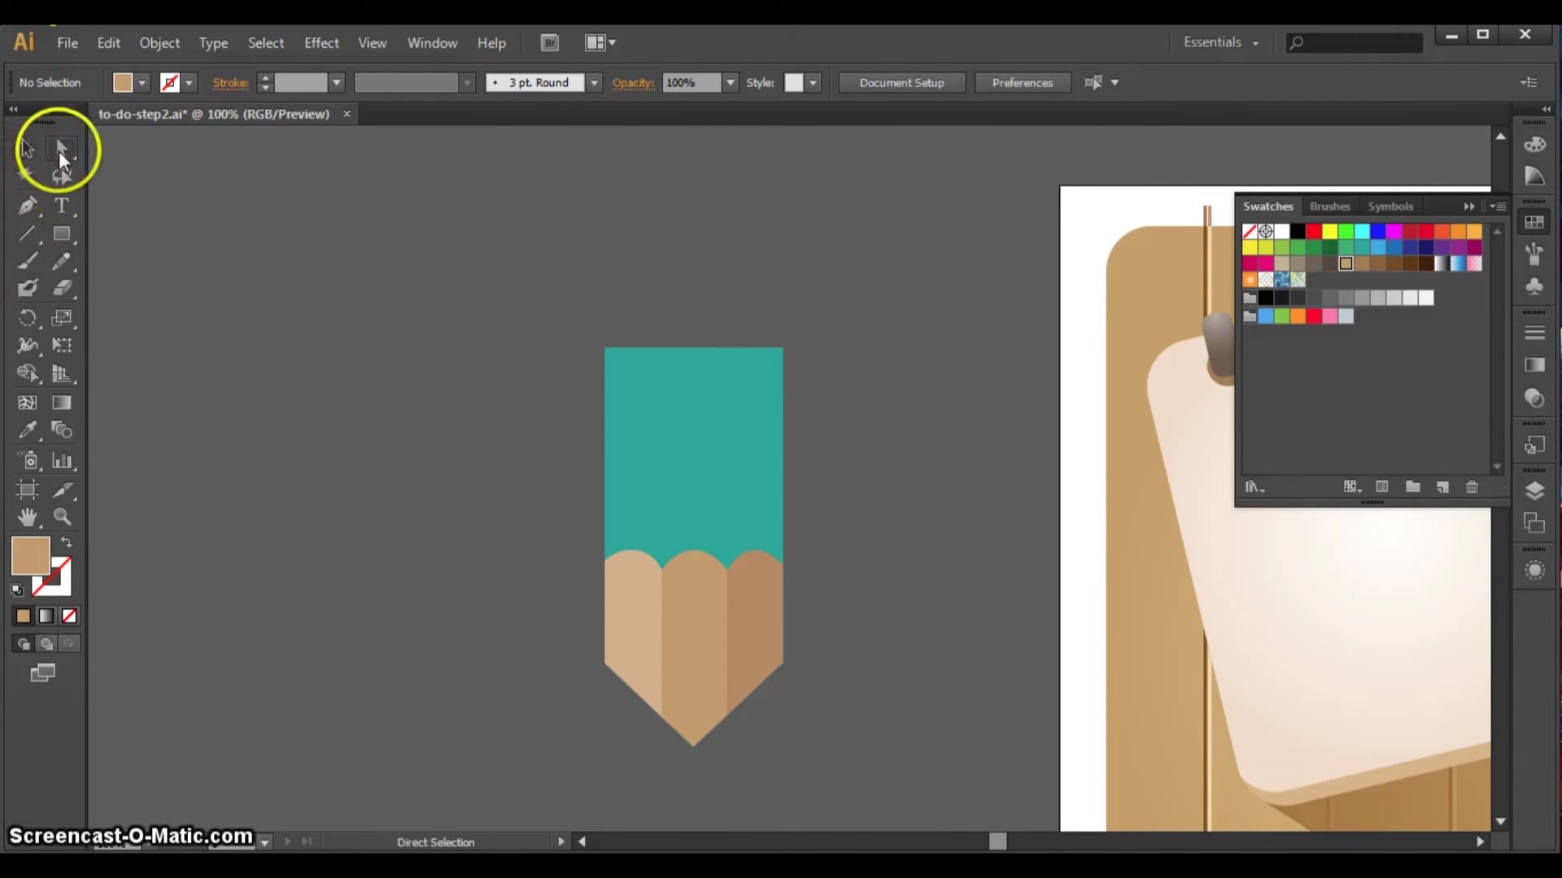
click(606, 350)
shift+click(783, 348)
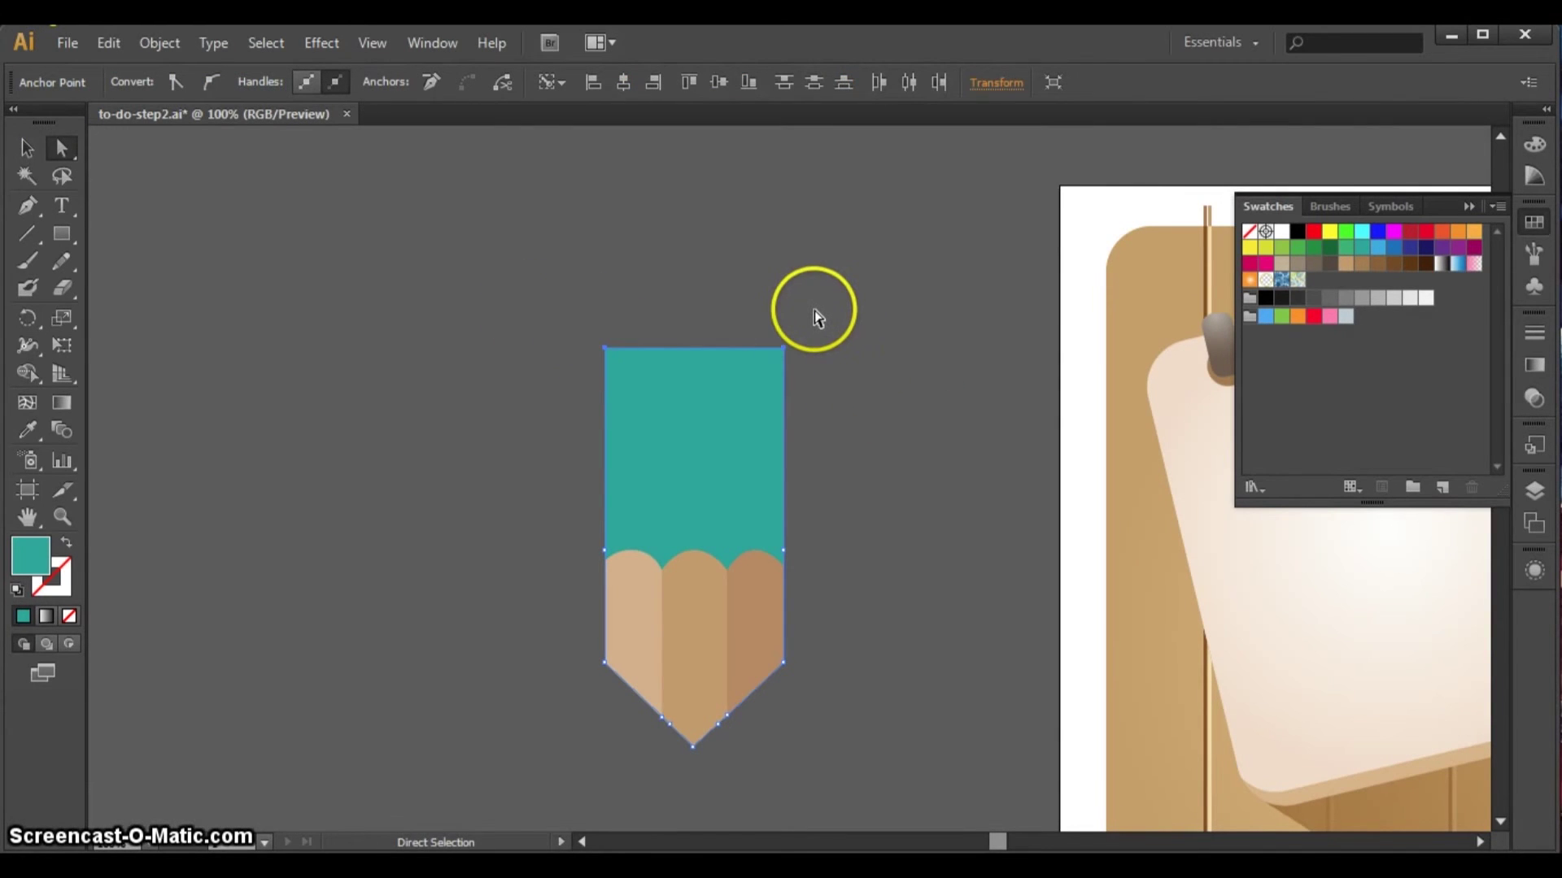
key(Up)
key(Up)
key(Up)
key(Up)
key(Up)
key(Up)
key(Up)
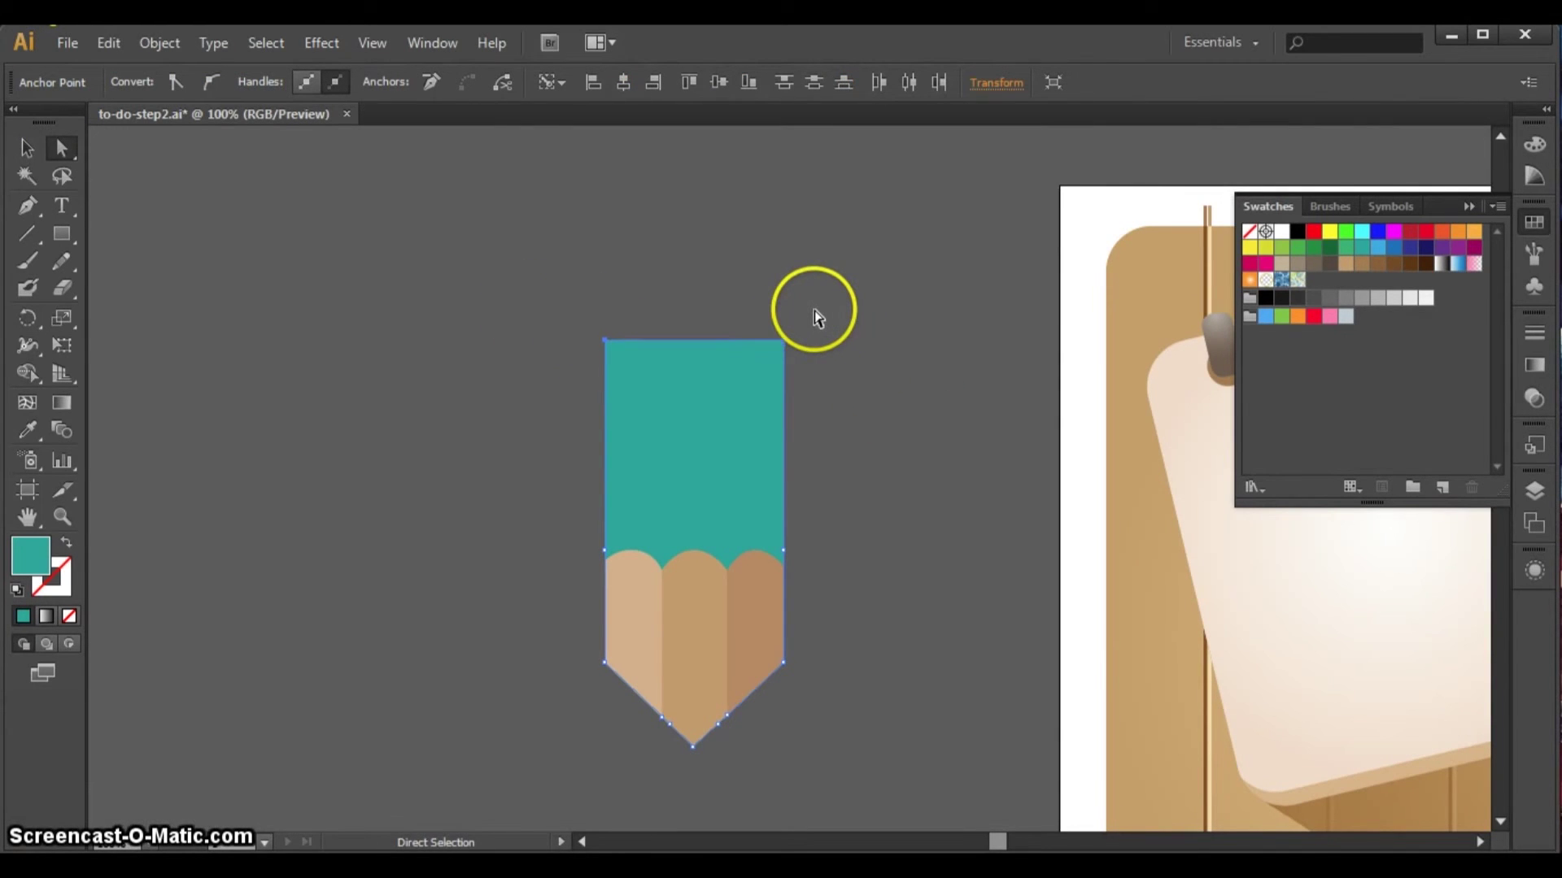
key(Up)
key(Up)
key(Up)
key(Up)
key(Up)
key(Up)
click(27, 148)
click(438, 437)
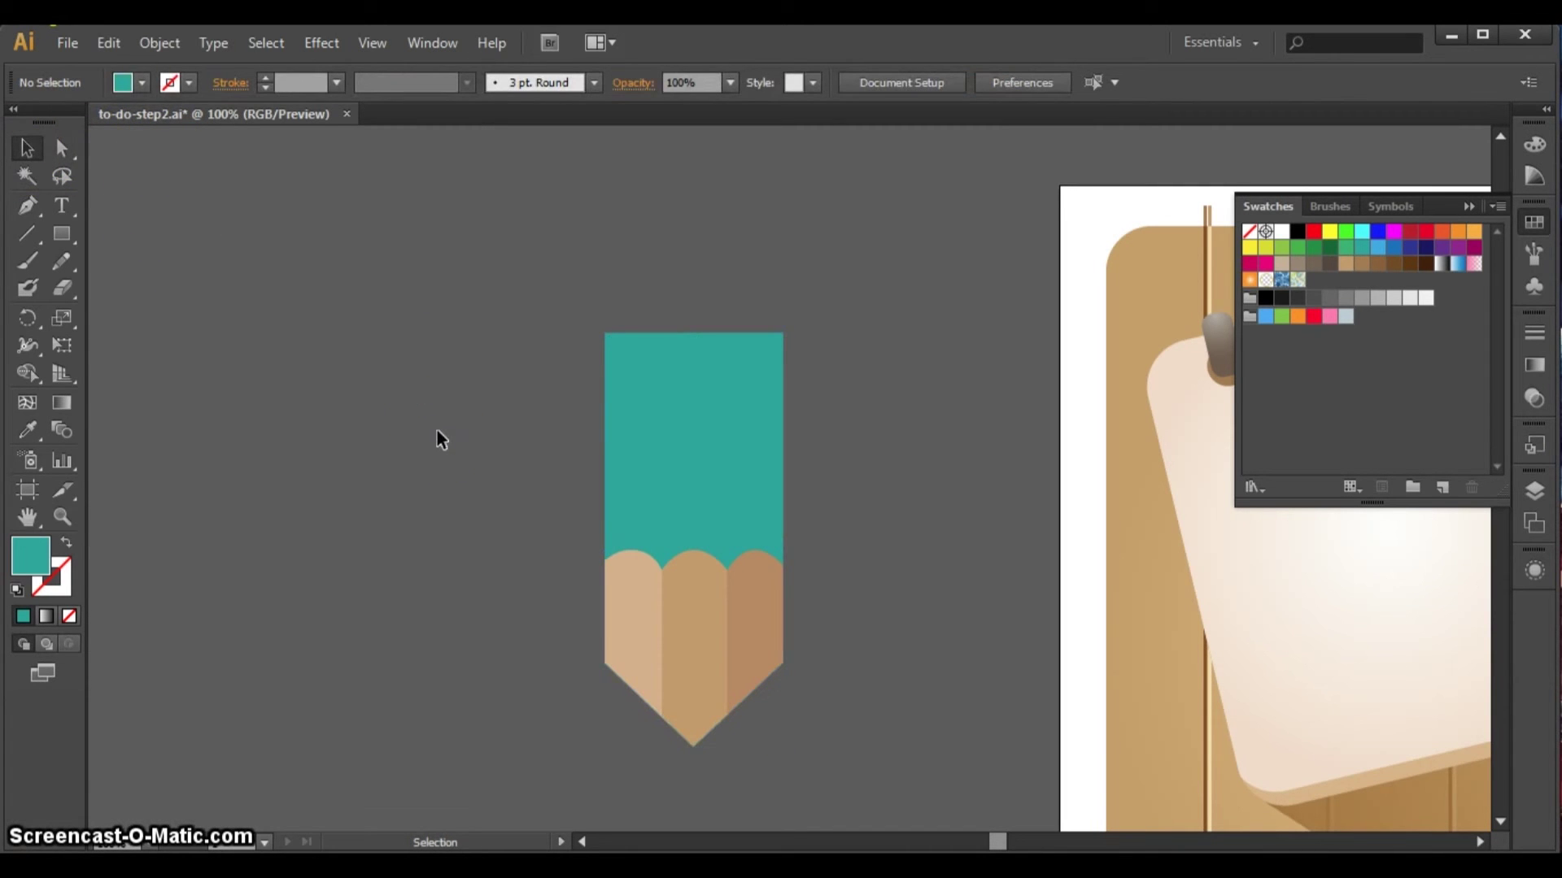
- Draw a teal rectangle as wide as the pencil body, resting on its top edge
click(61, 232)
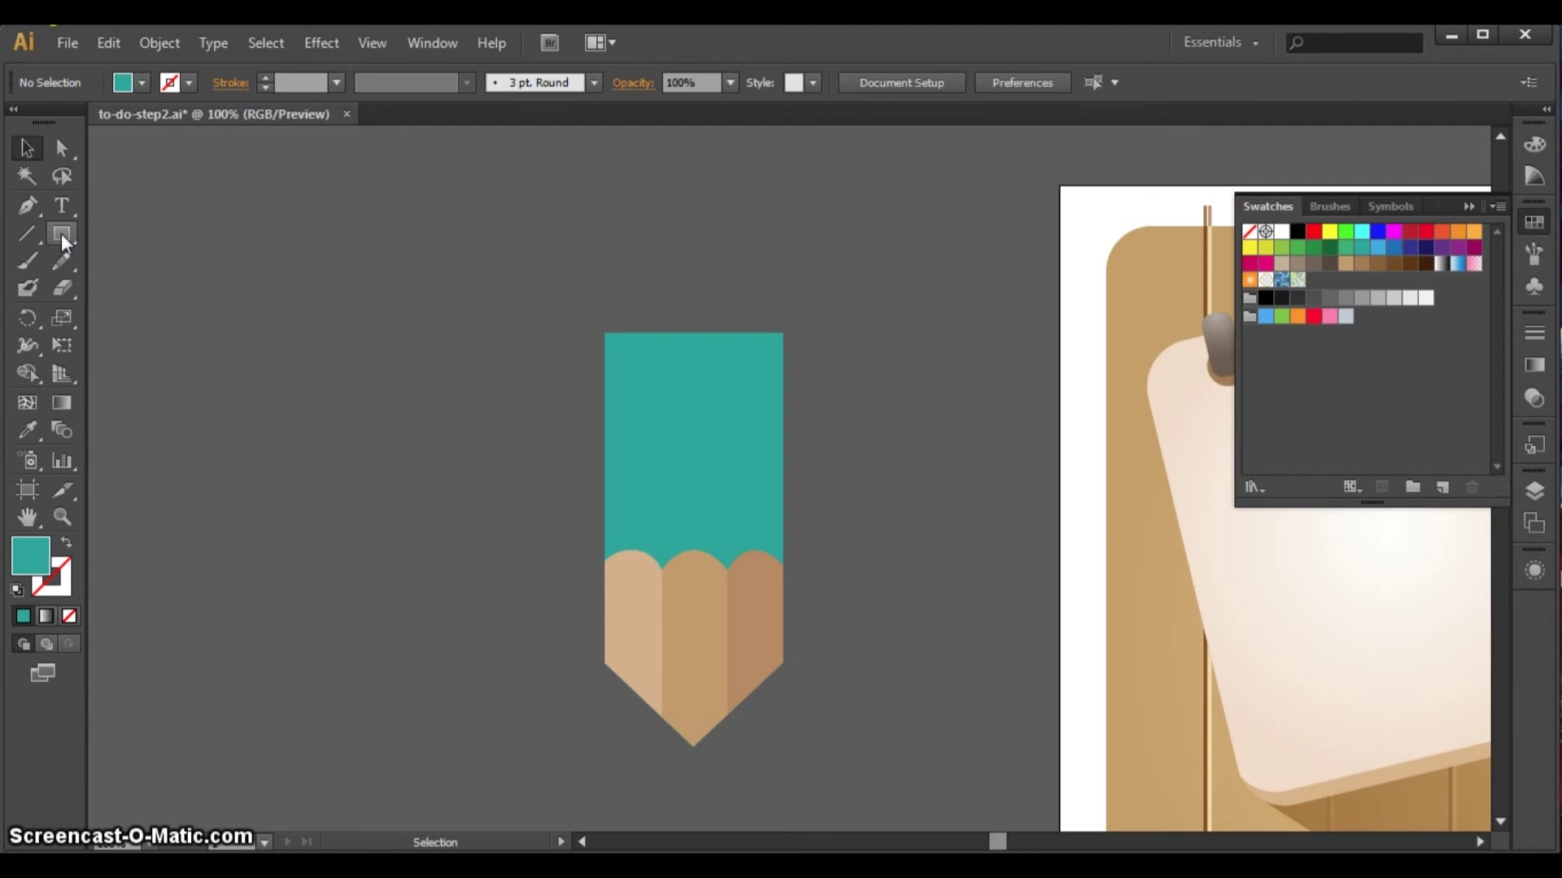
click(158, 237)
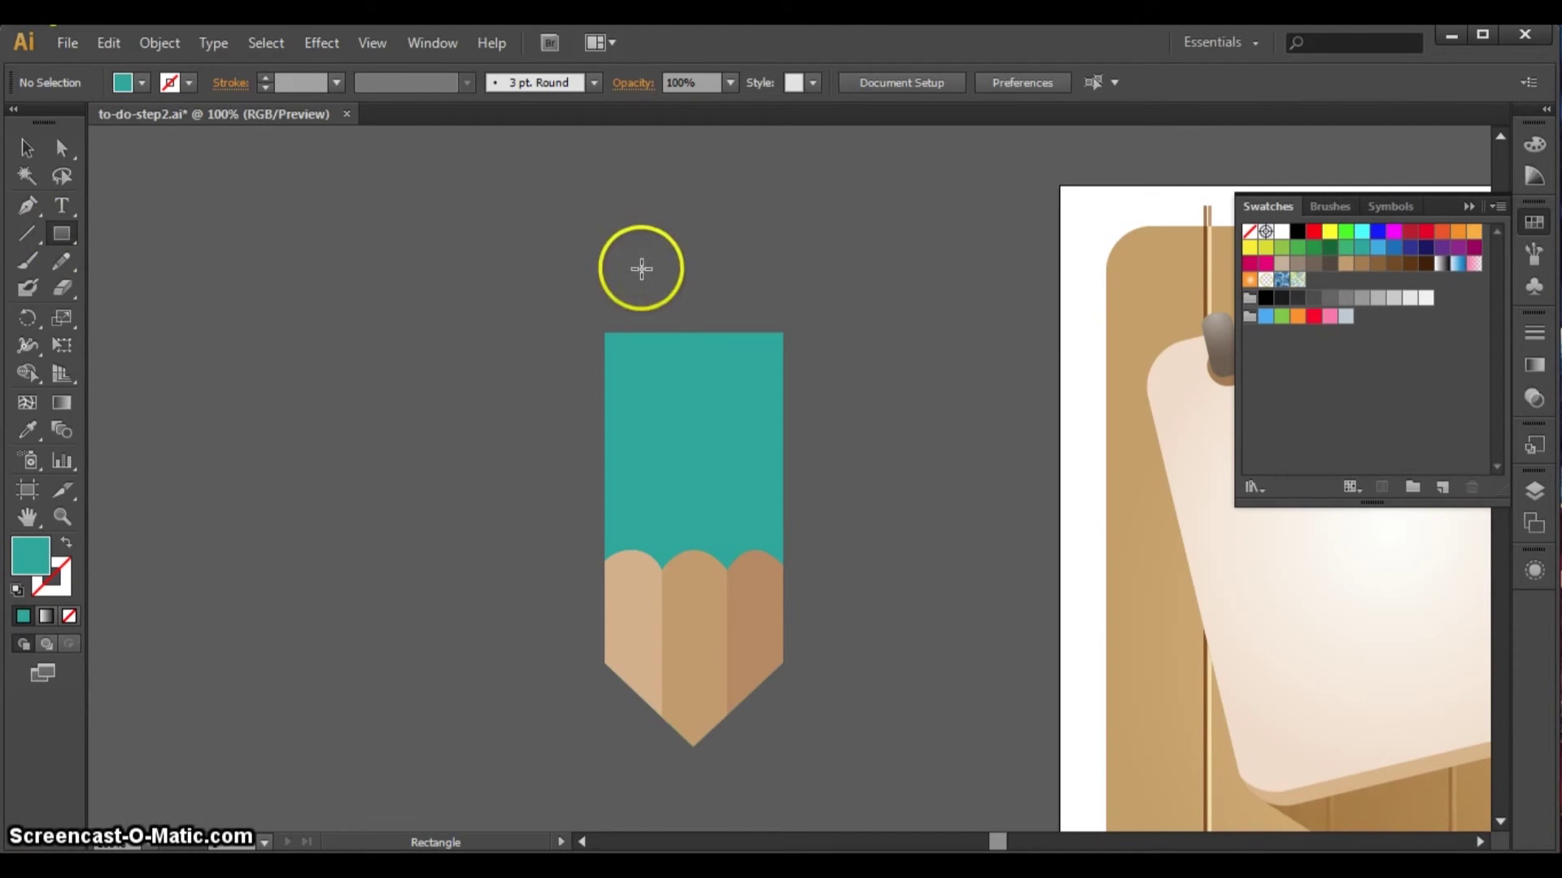
drag(604, 258, 783, 333)
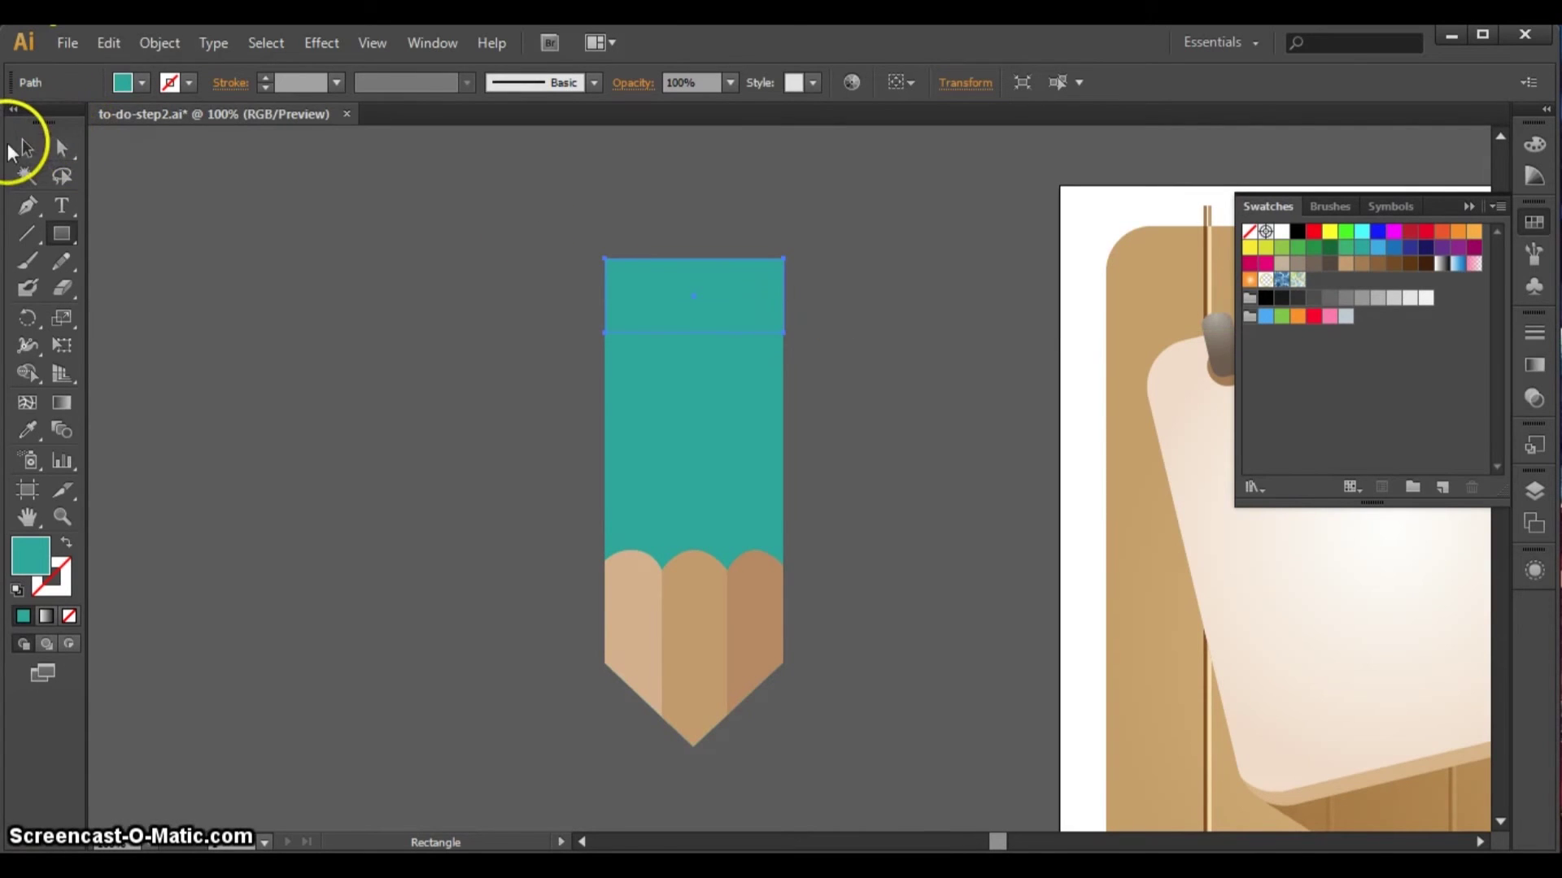
- Apply the Round Corners effect with a 30 px radius to the rectangle above the pencil body
click(25, 148)
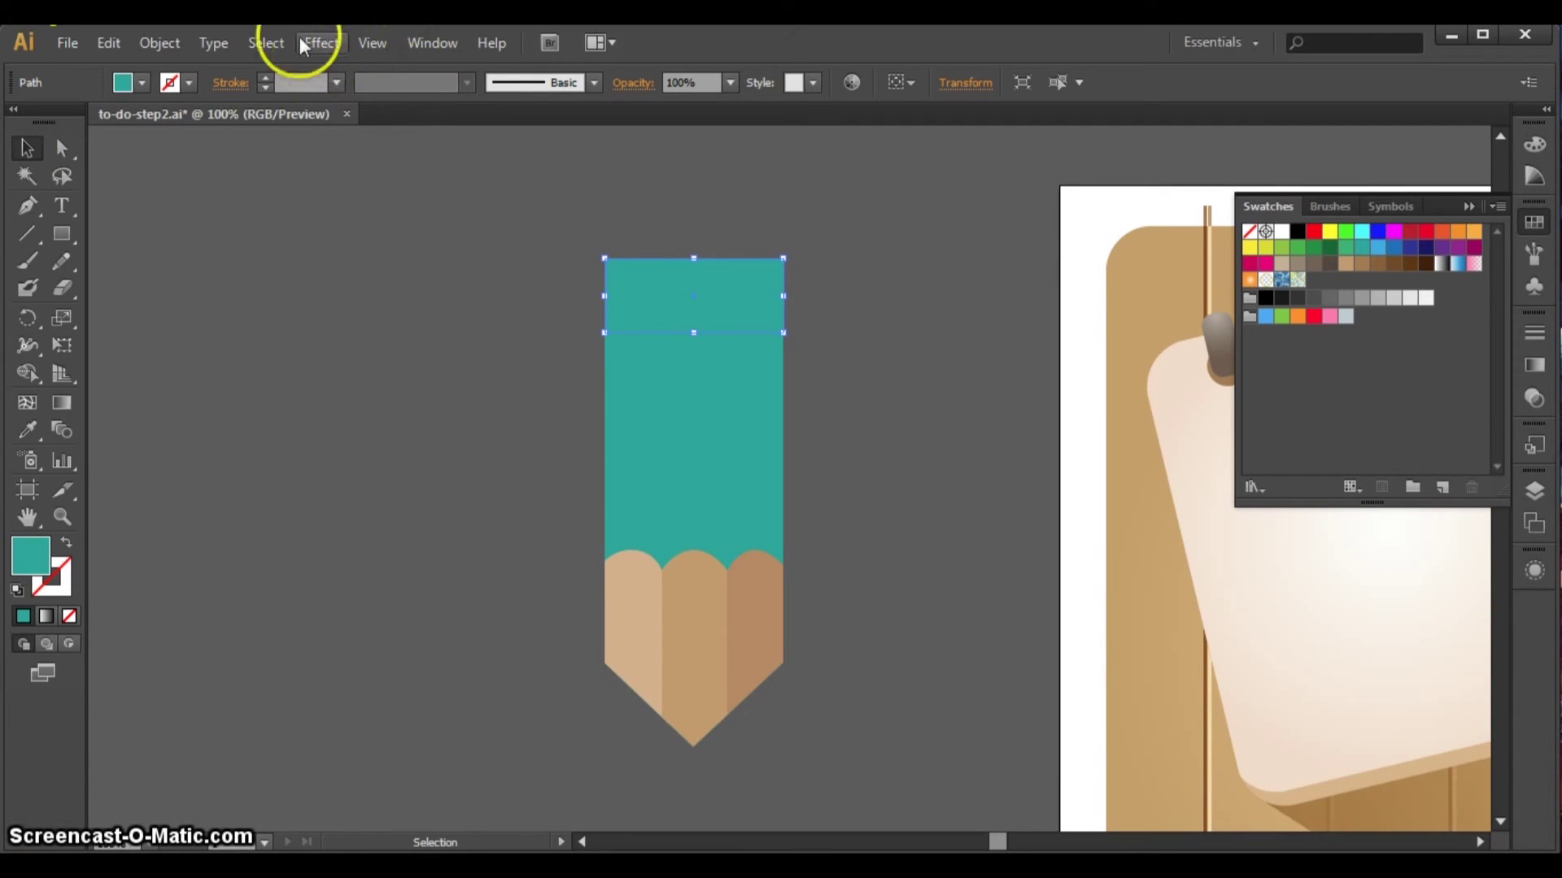
click(161, 43)
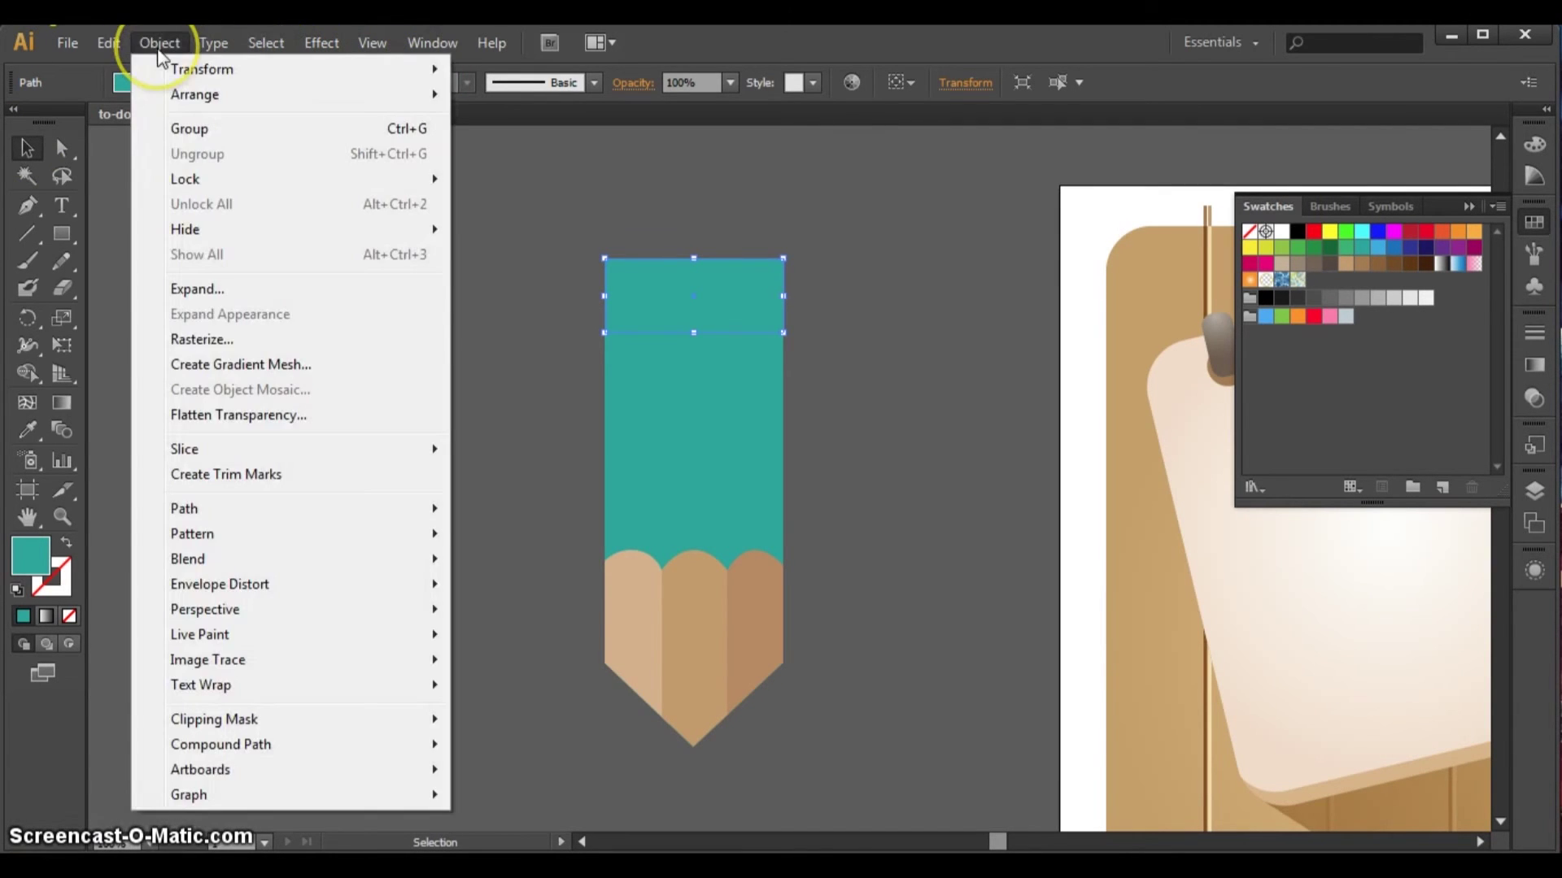
click(328, 49)
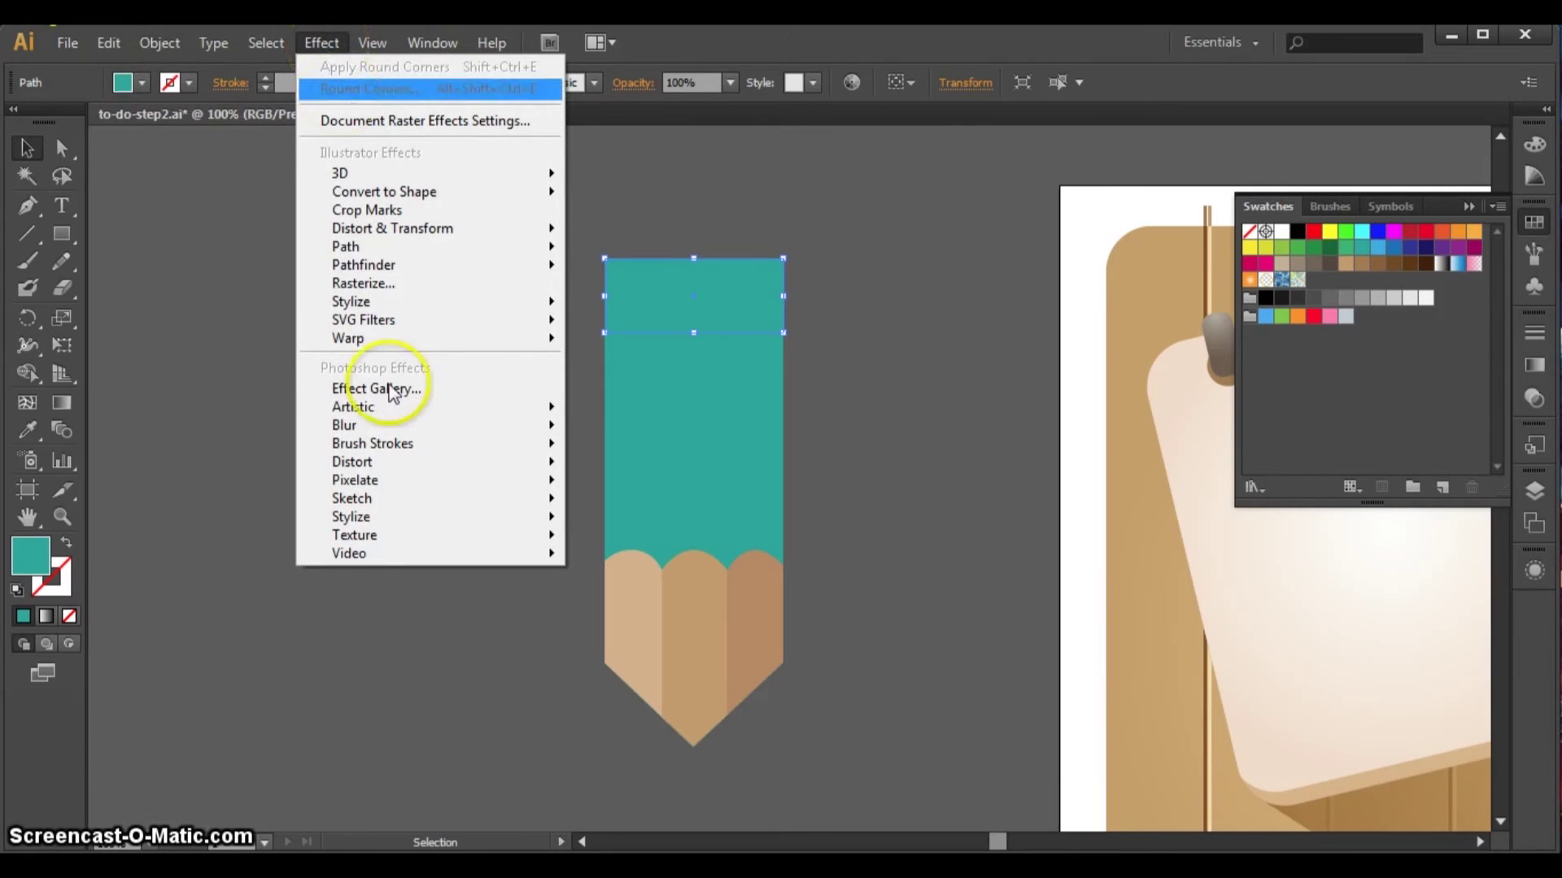
mouse_move(387, 309)
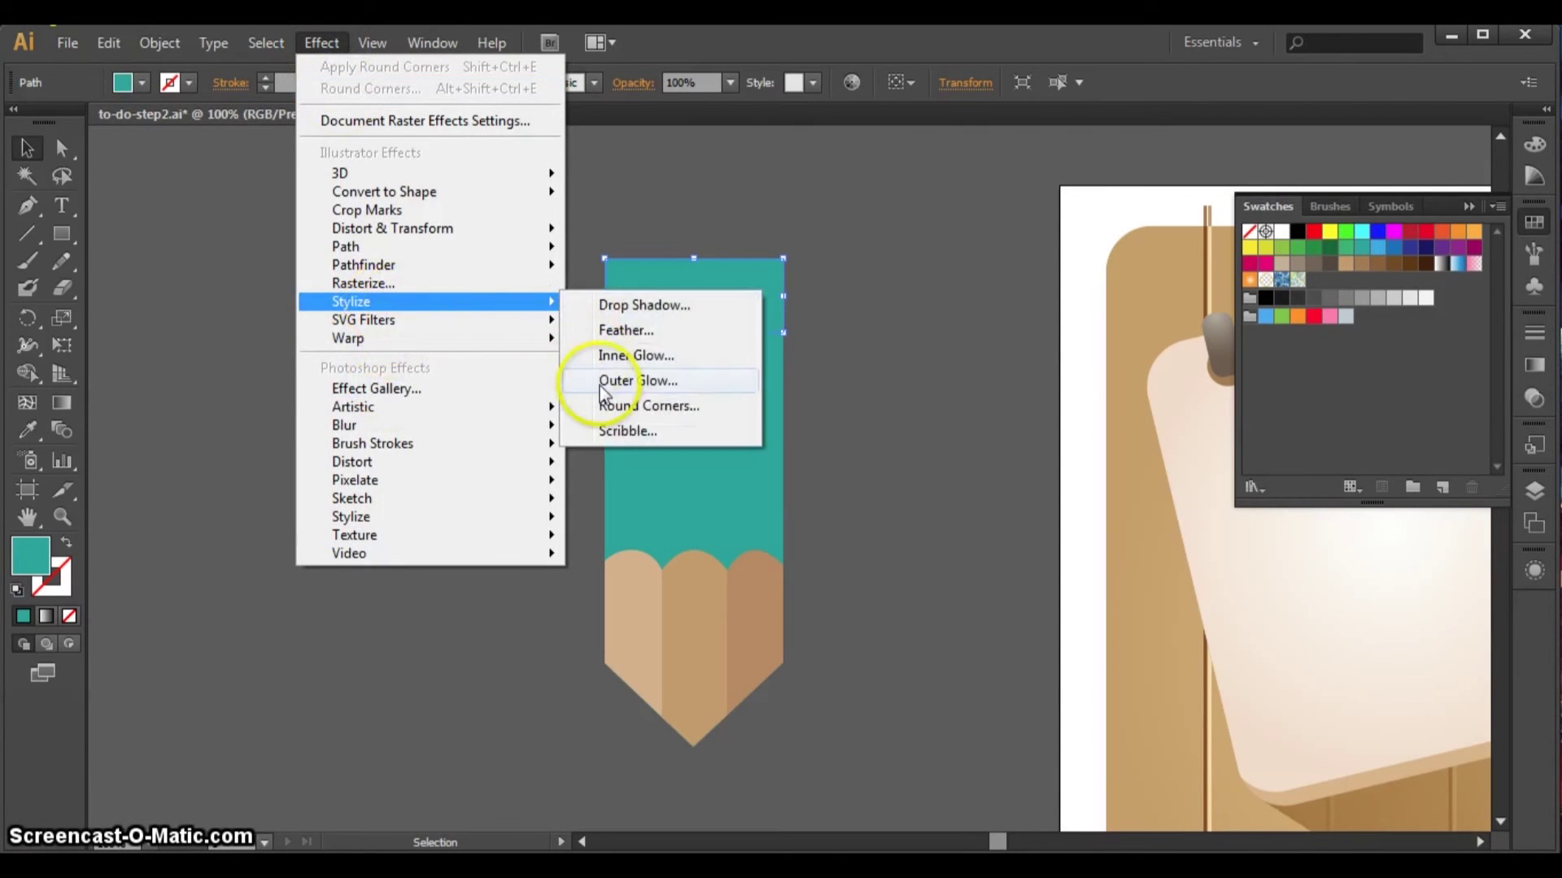
click(612, 408)
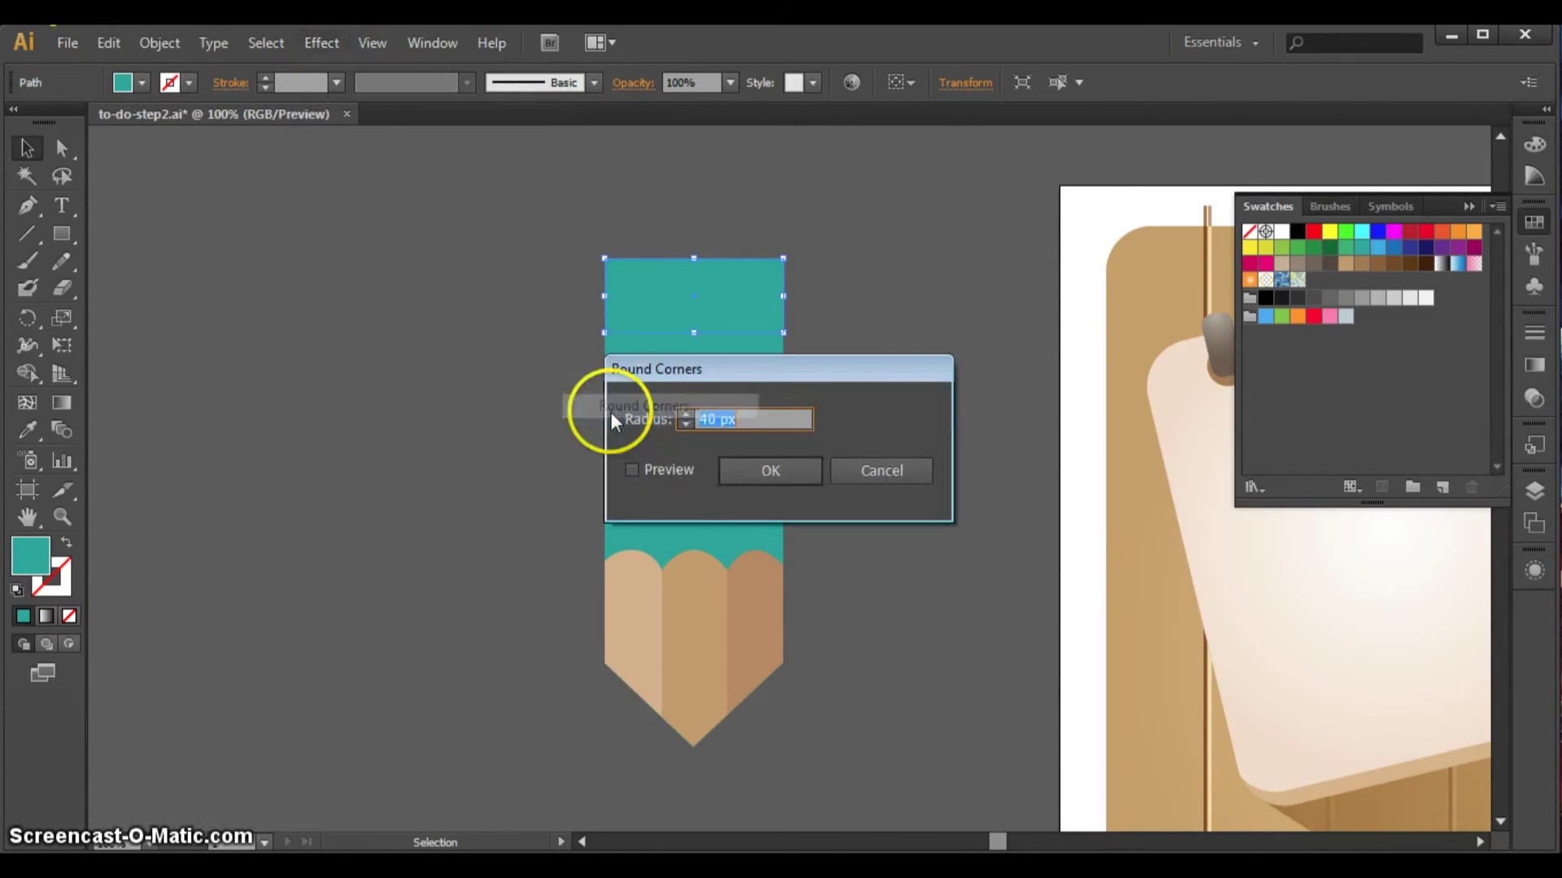
click(632, 471)
double_click(703, 418)
text(30)
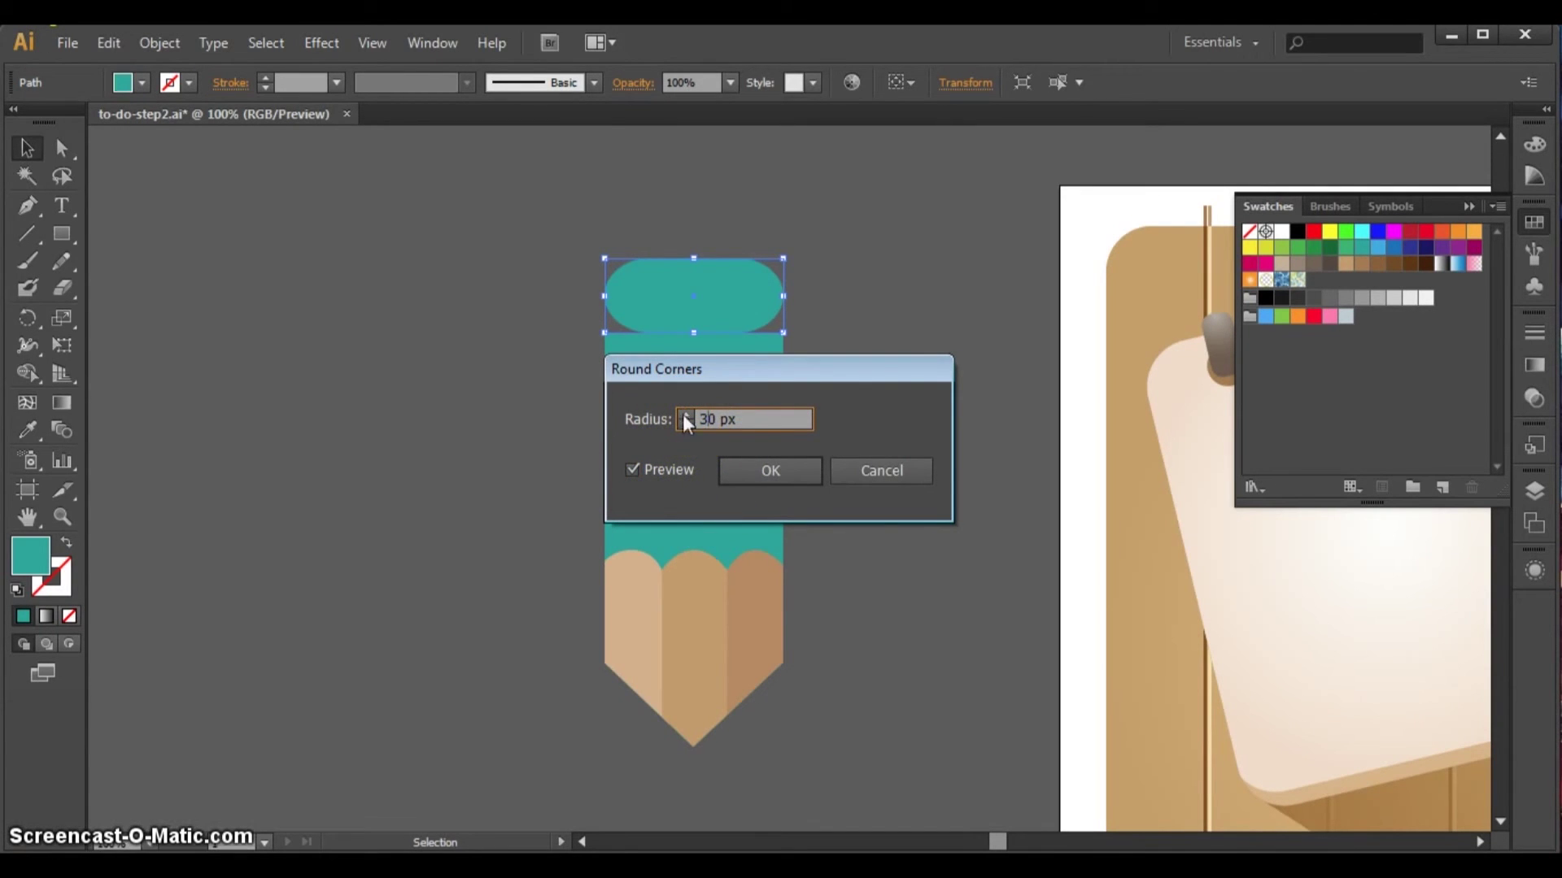
click(632, 470)
click(773, 471)
click(846, 242)
click(714, 304)
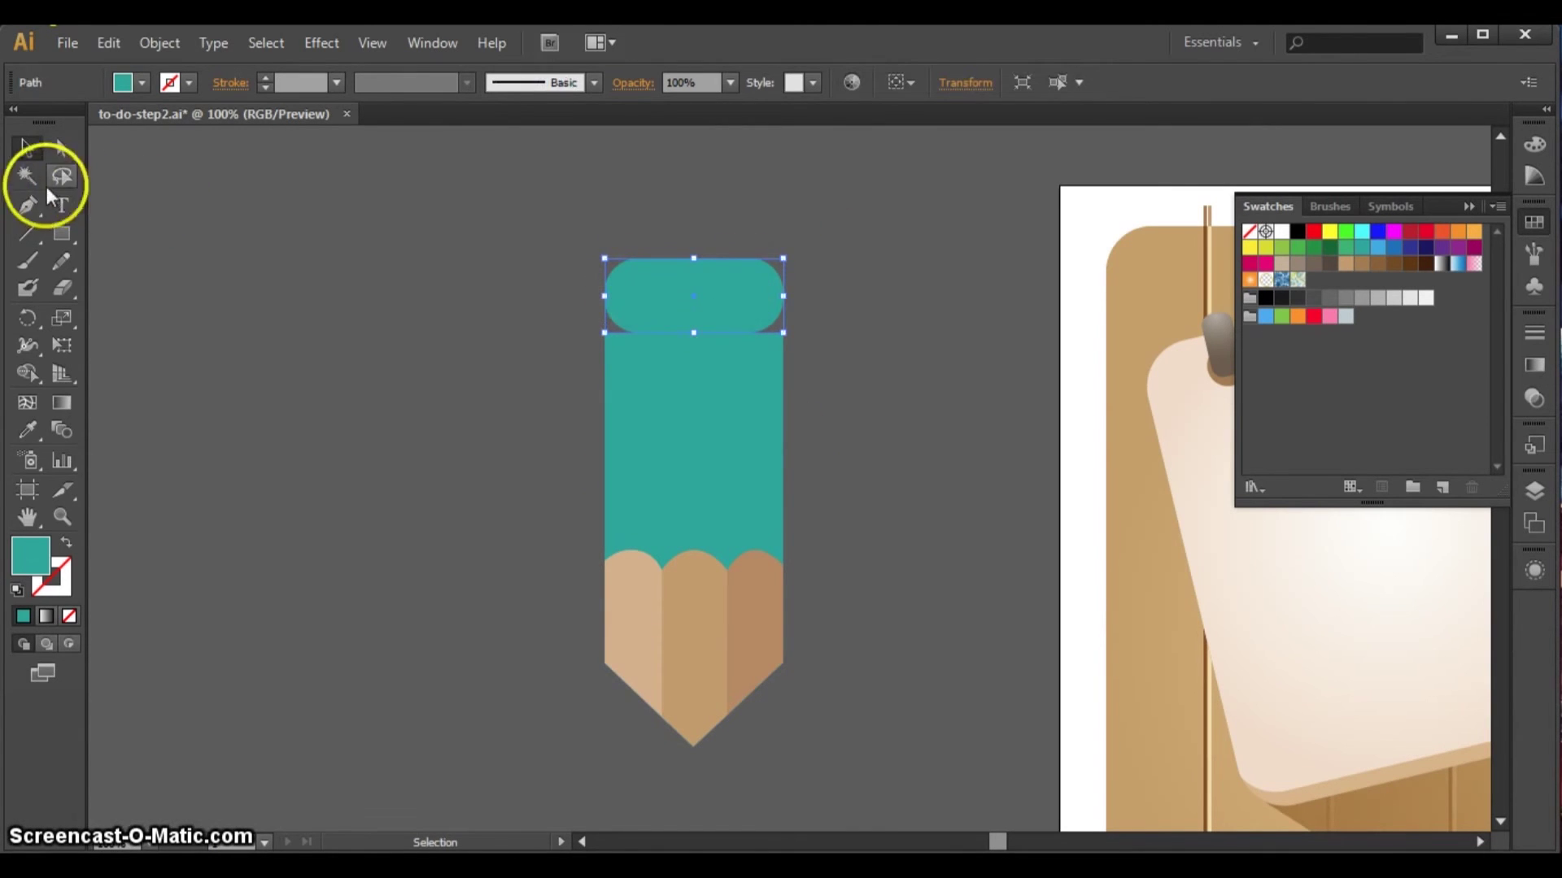
- Draw a full-width teal rectangle over the lower half of the rounded cap to square off its bottom corners
click(62, 234)
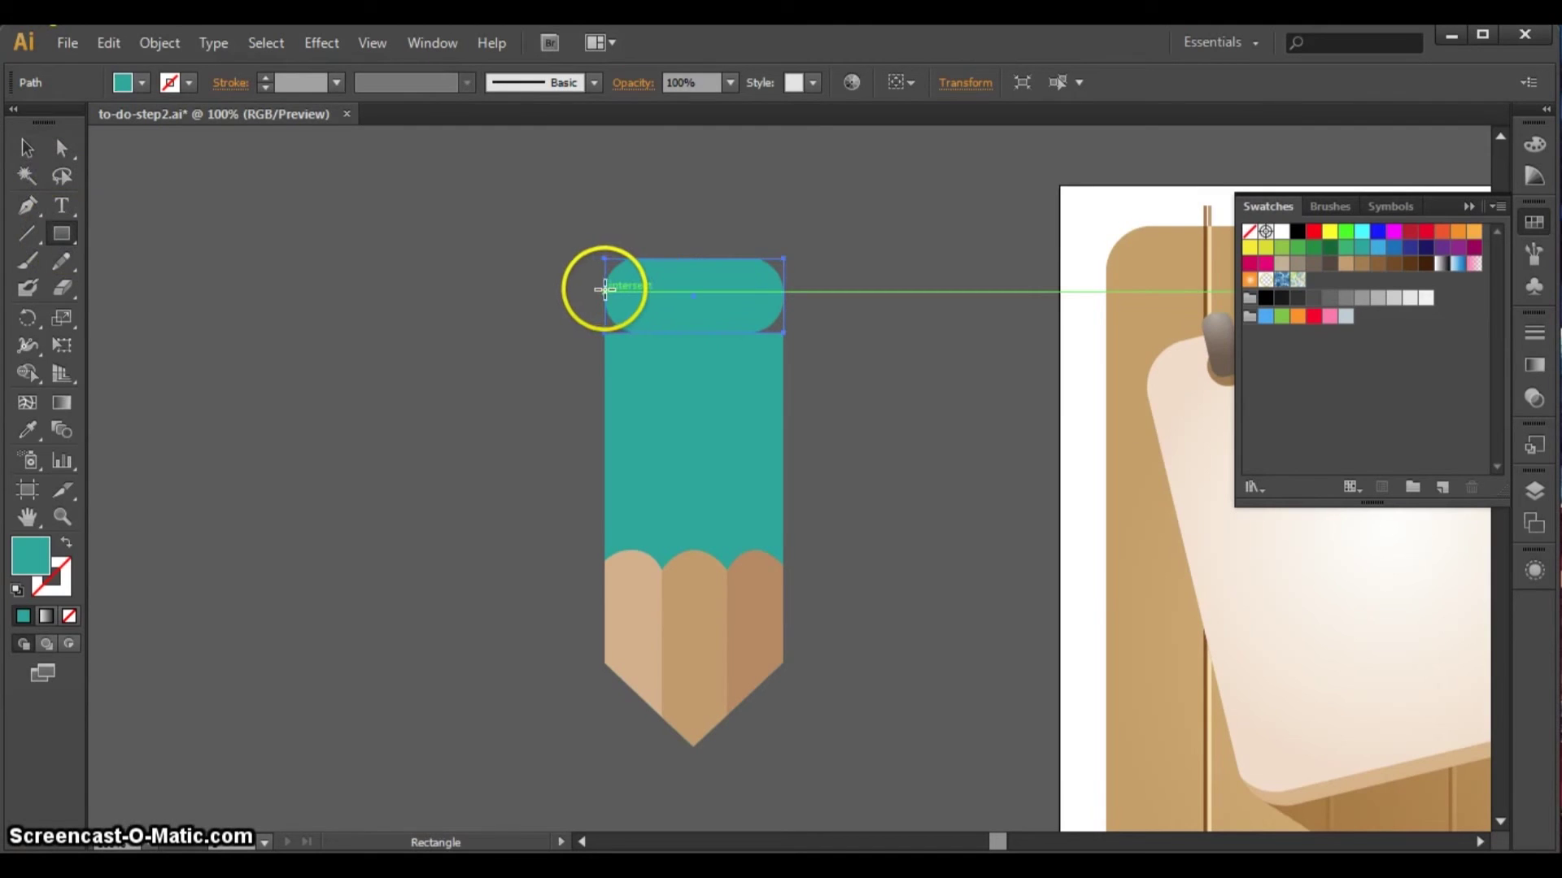
drag(614, 291, 782, 333)
key(ctrl)
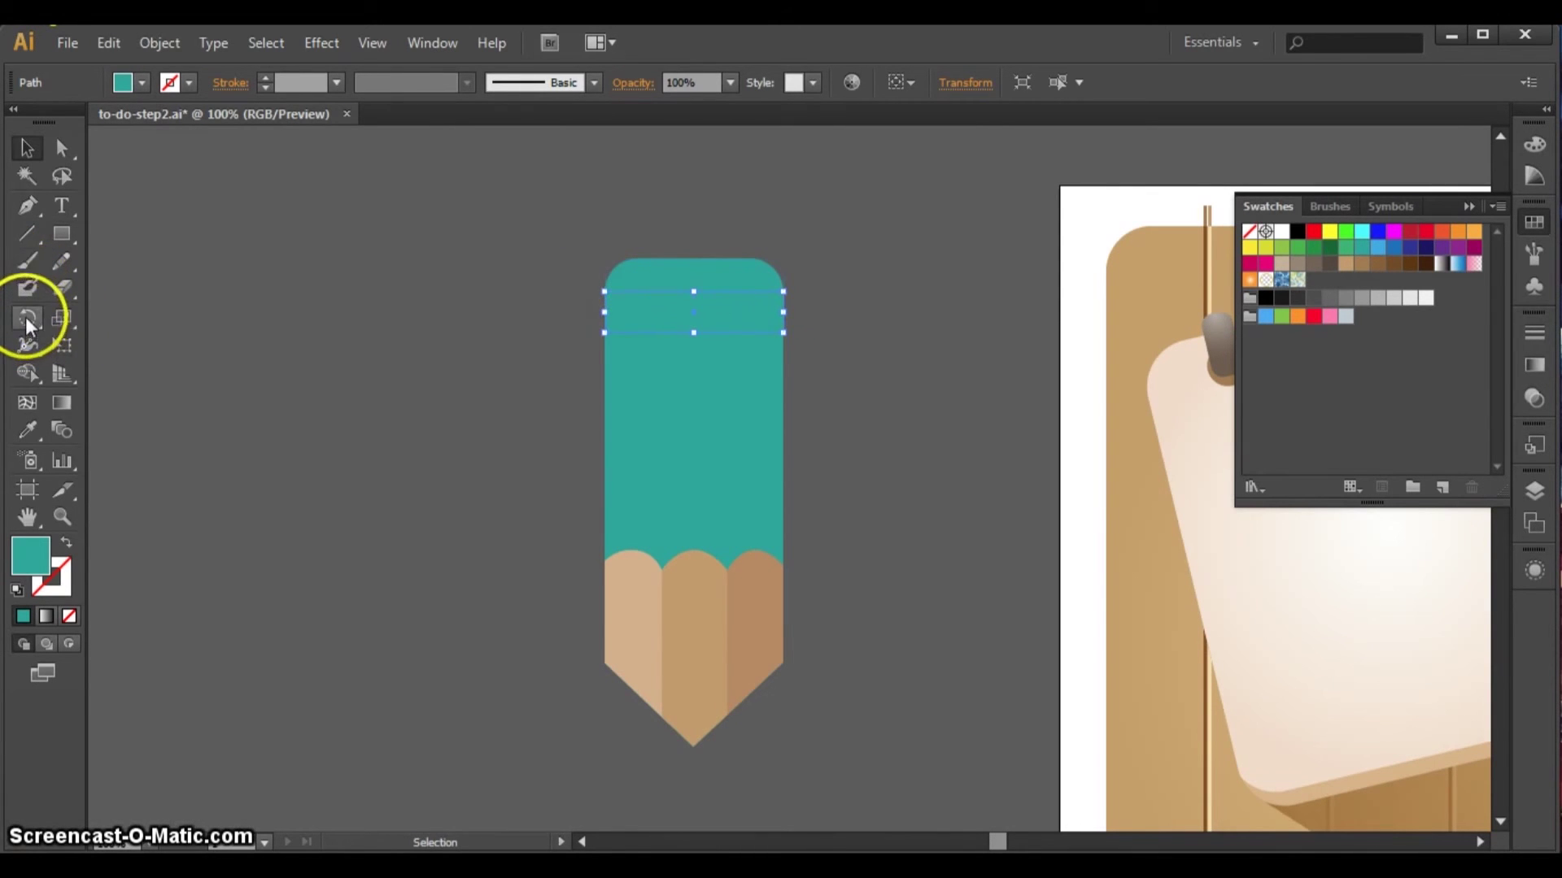
- Try to merge the rounded cap with the rectangle over its lower half using Shape Builder
click(28, 376)
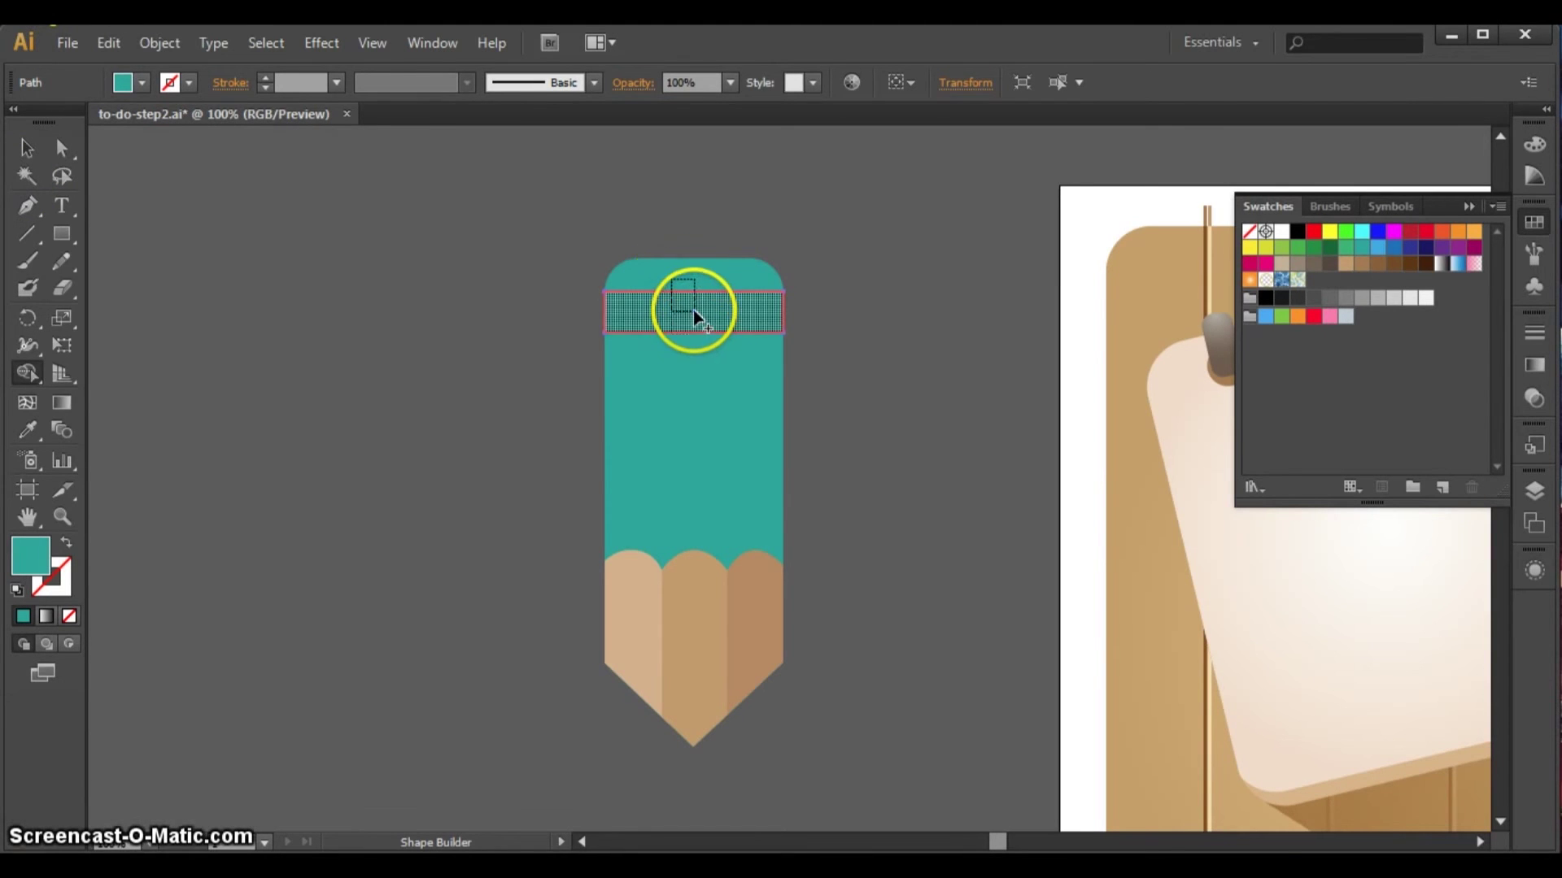
click(27, 147)
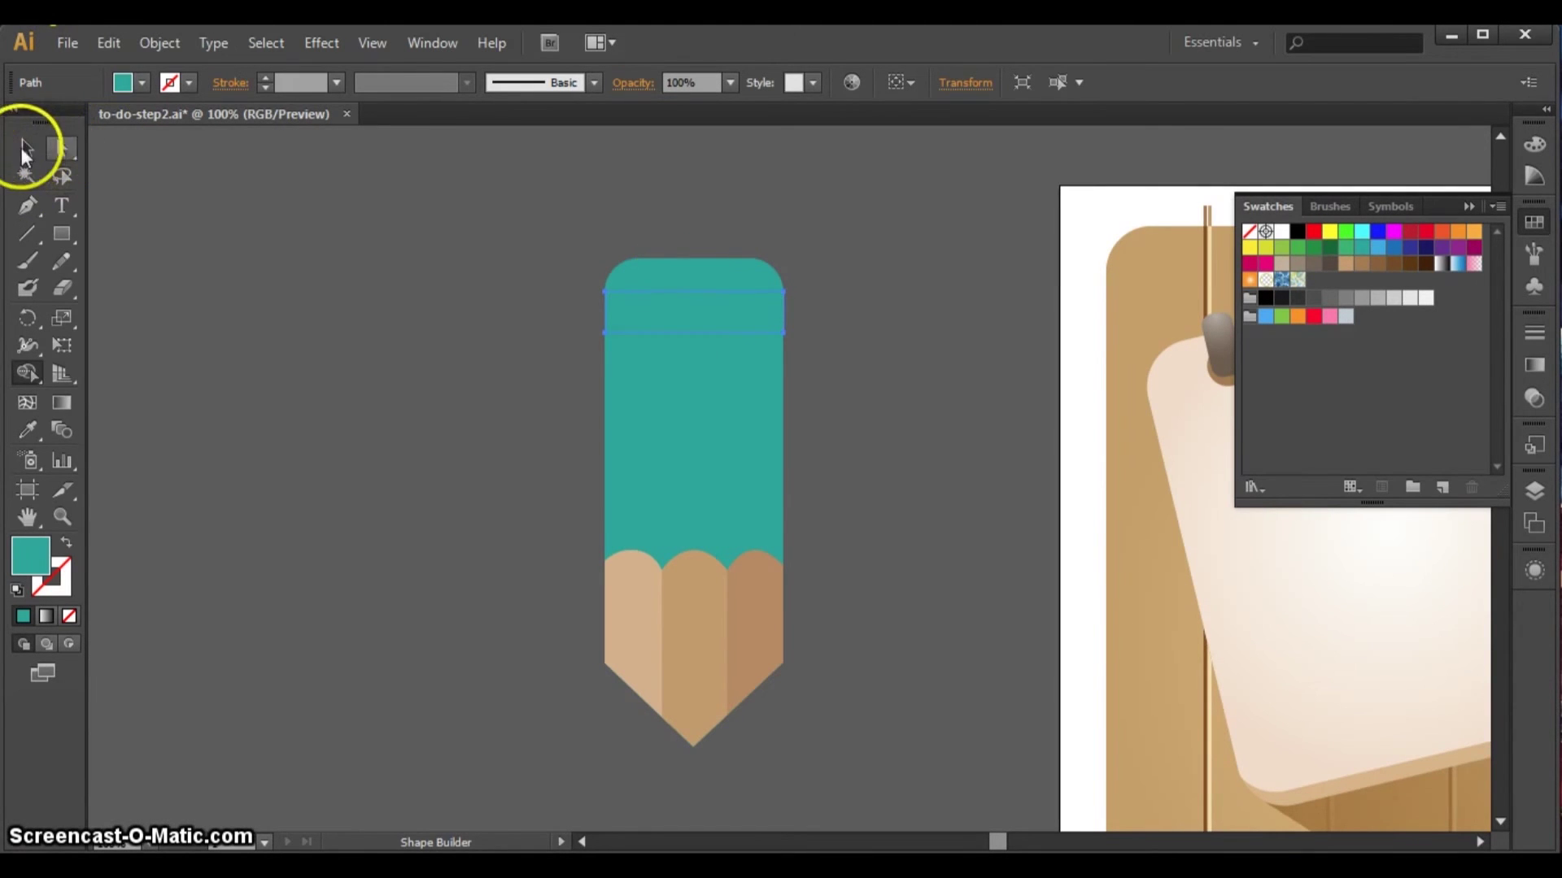
click(740, 271)
click(27, 372)
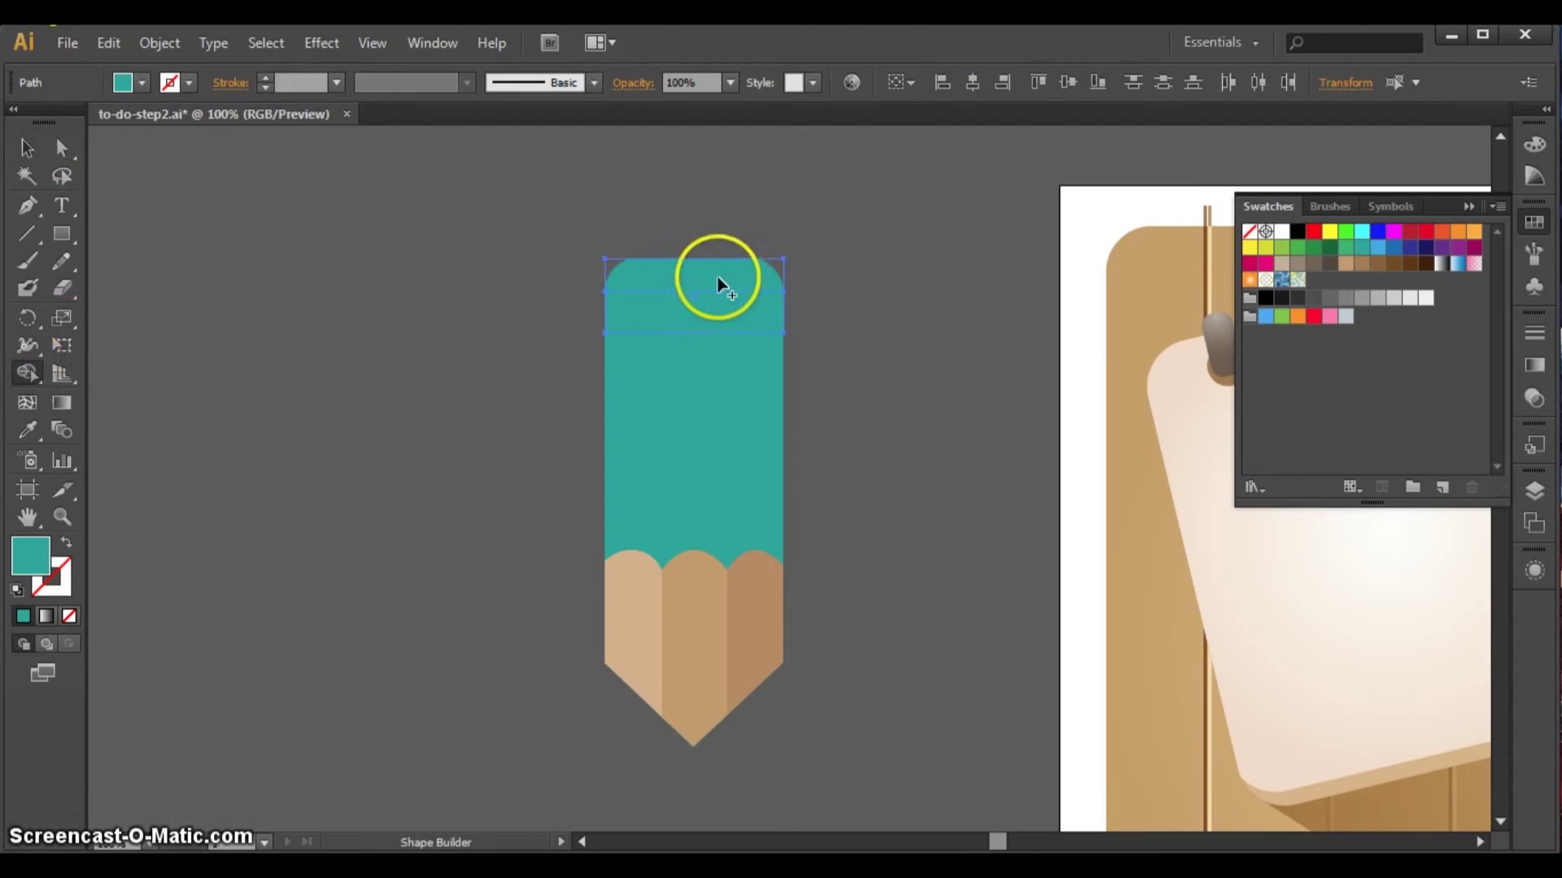
mouse_move(673, 281)
mouse_down()
mouse_move(690, 327)
mouse_move(691, 314)
mouse_up()
click(27, 148)
click(645, 236)
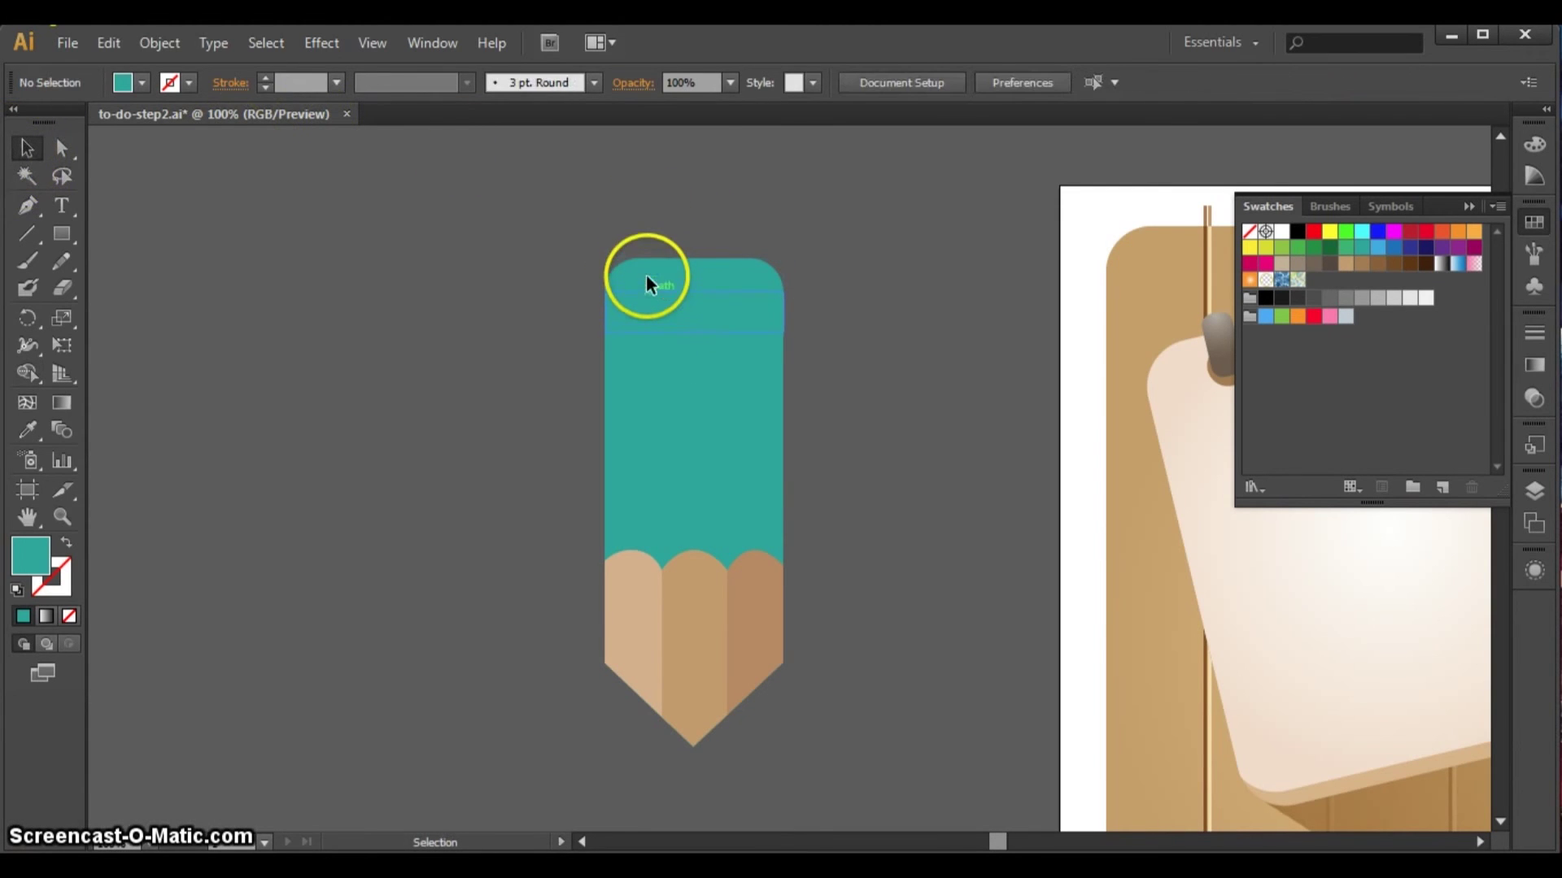
- Expand the appearance of the rounded cap so its corners become real path geometry
click(647, 278)
click(149, 42)
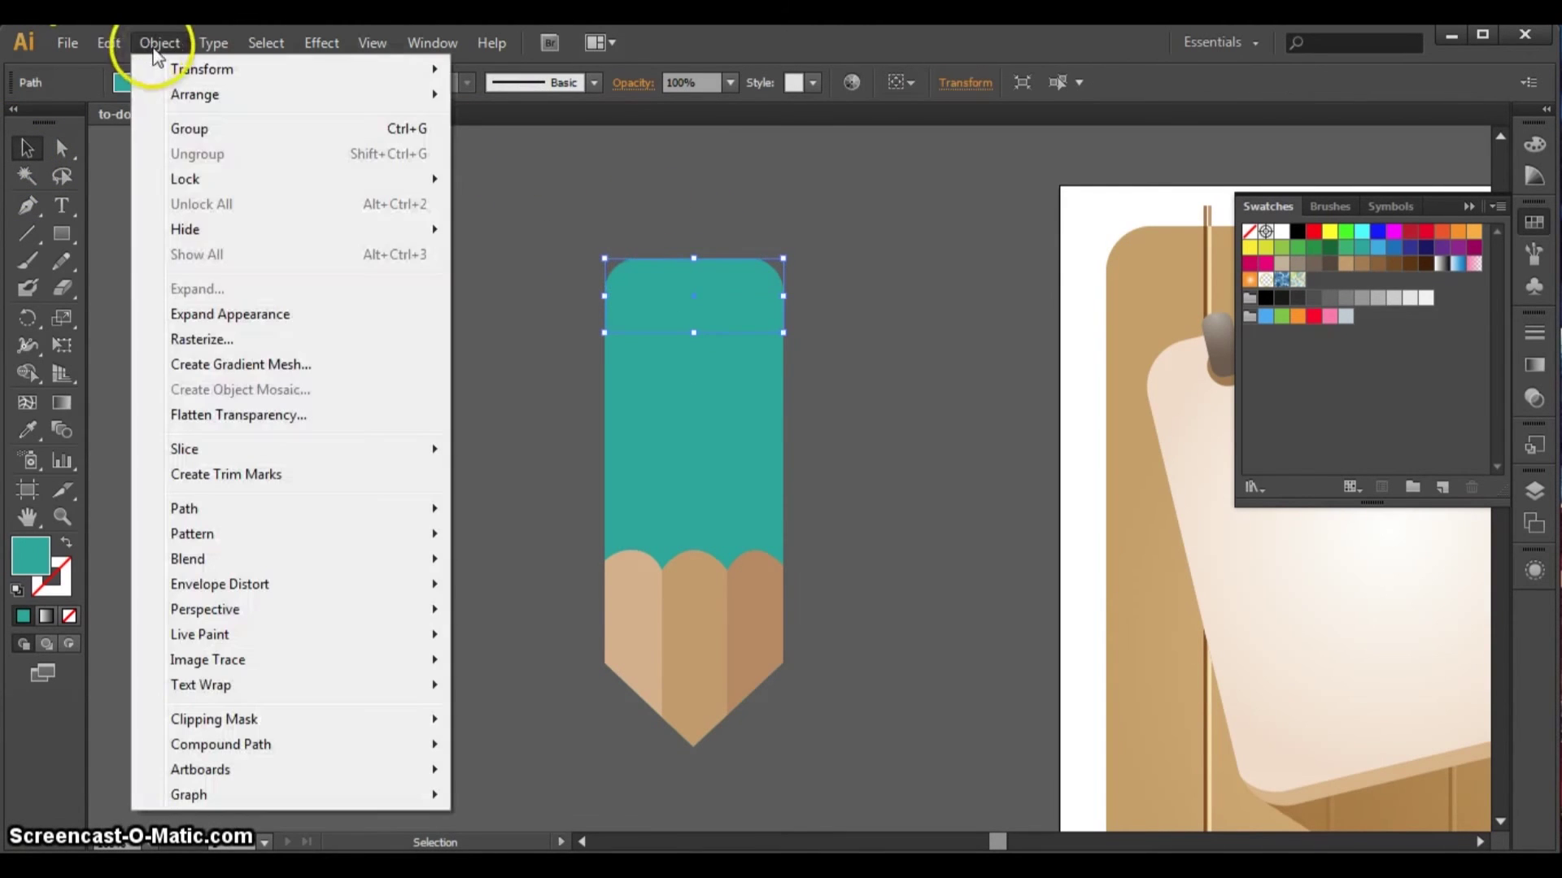
click(214, 312)
click(911, 269)
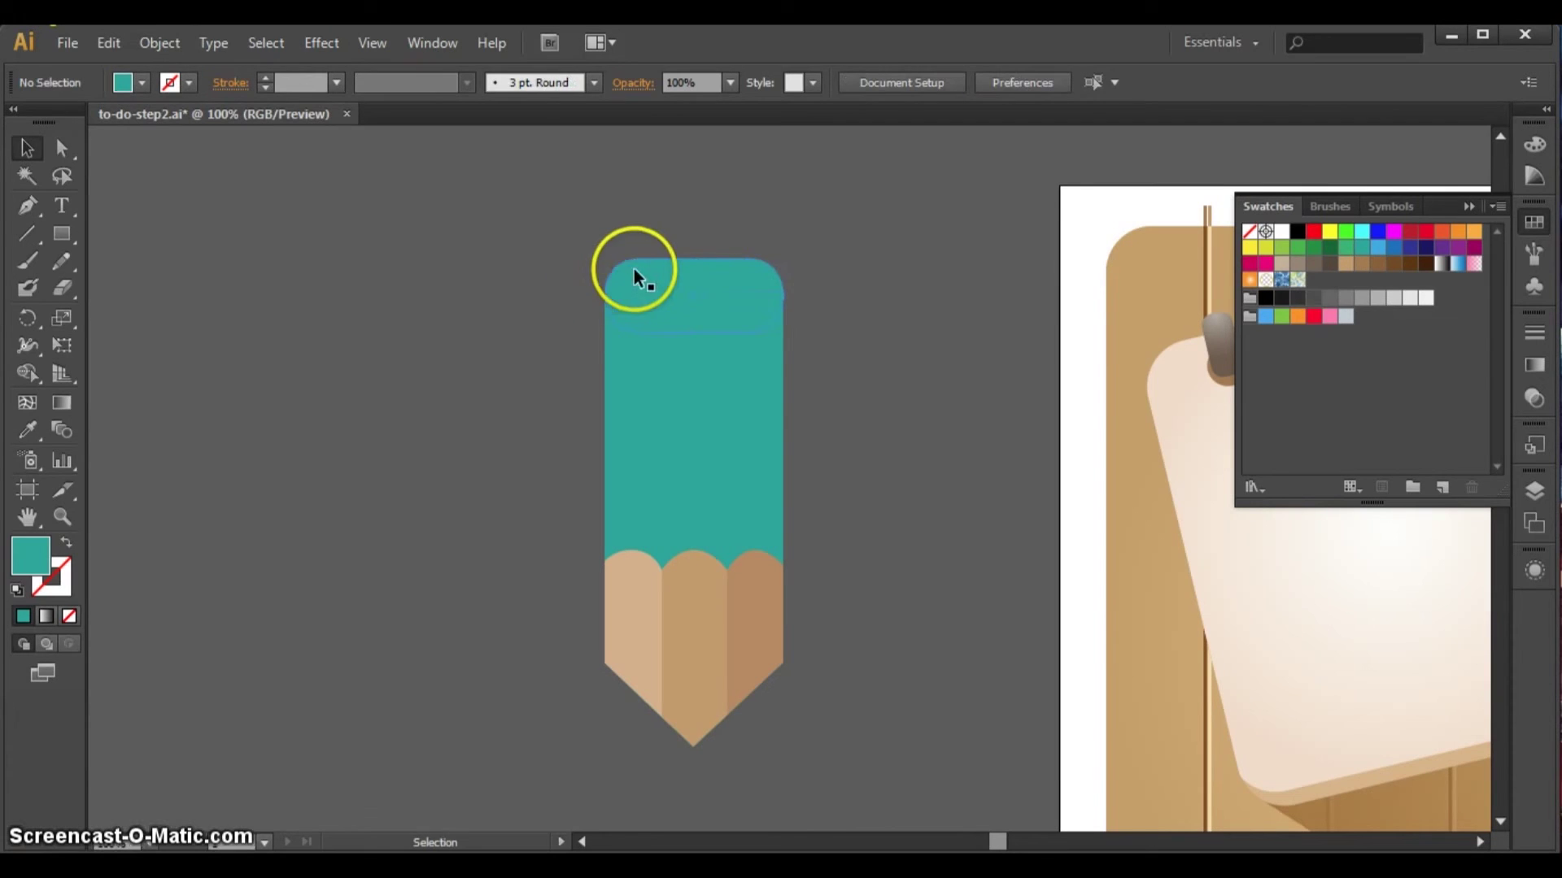
- Select the expanded cap together with its lower rectangle and merge them with Shape Builder
shift+click(630, 281)
shift+click(611, 321)
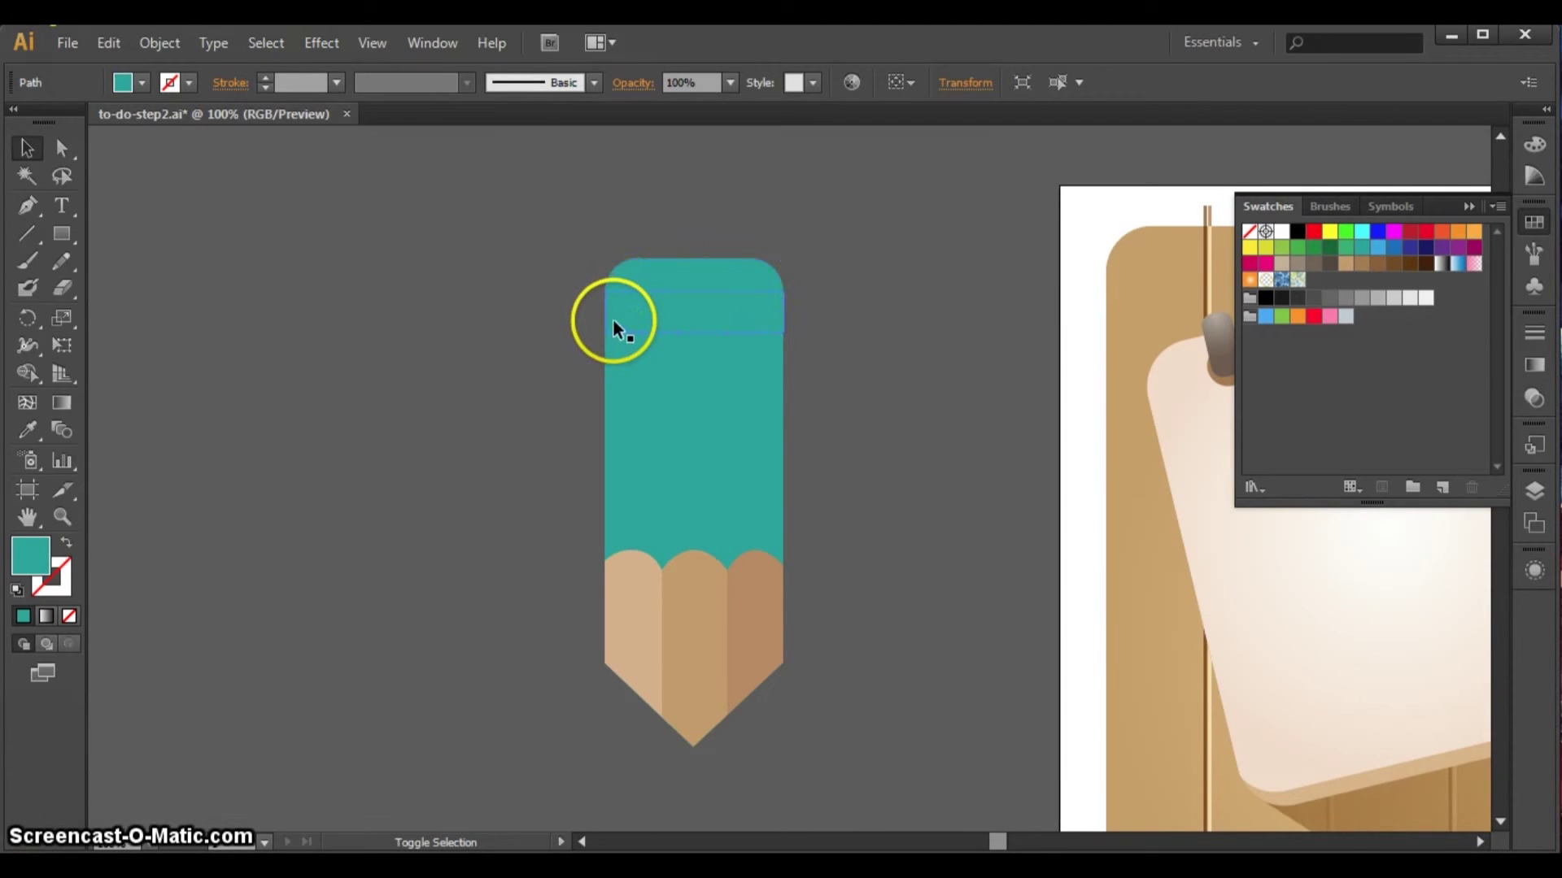
shift+click(637, 282)
click(637, 282)
drag(512, 231, 834, 315)
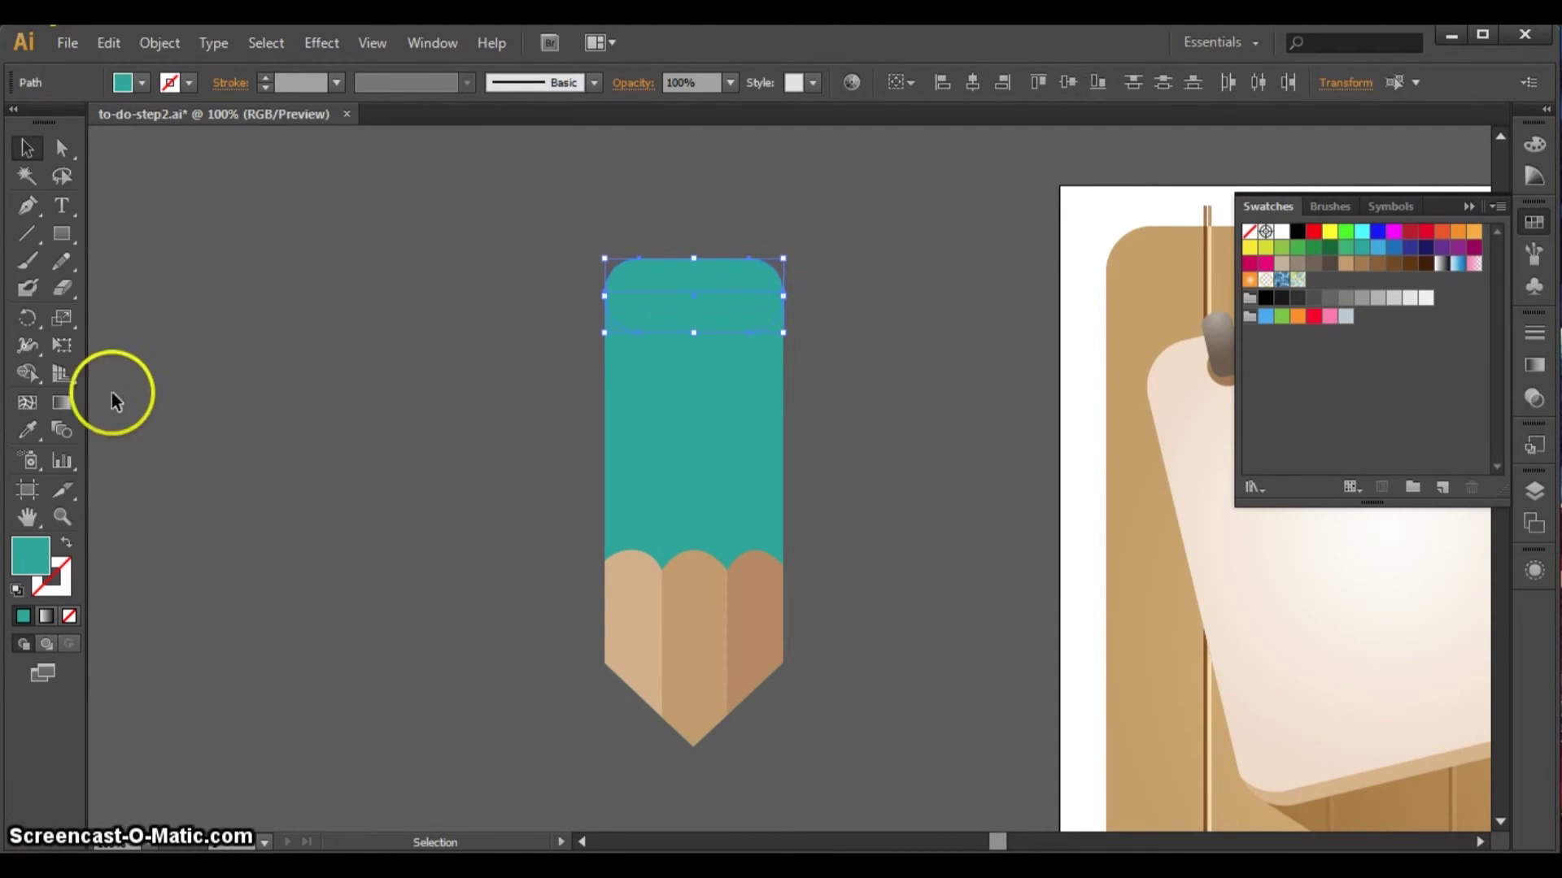
click(27, 373)
drag(693, 280, 692, 323)
click(27, 149)
click(467, 374)
- Reselect all cap pieces and merge the remaining bottom corner parts with Shape Builder
drag(491, 266, 896, 315)
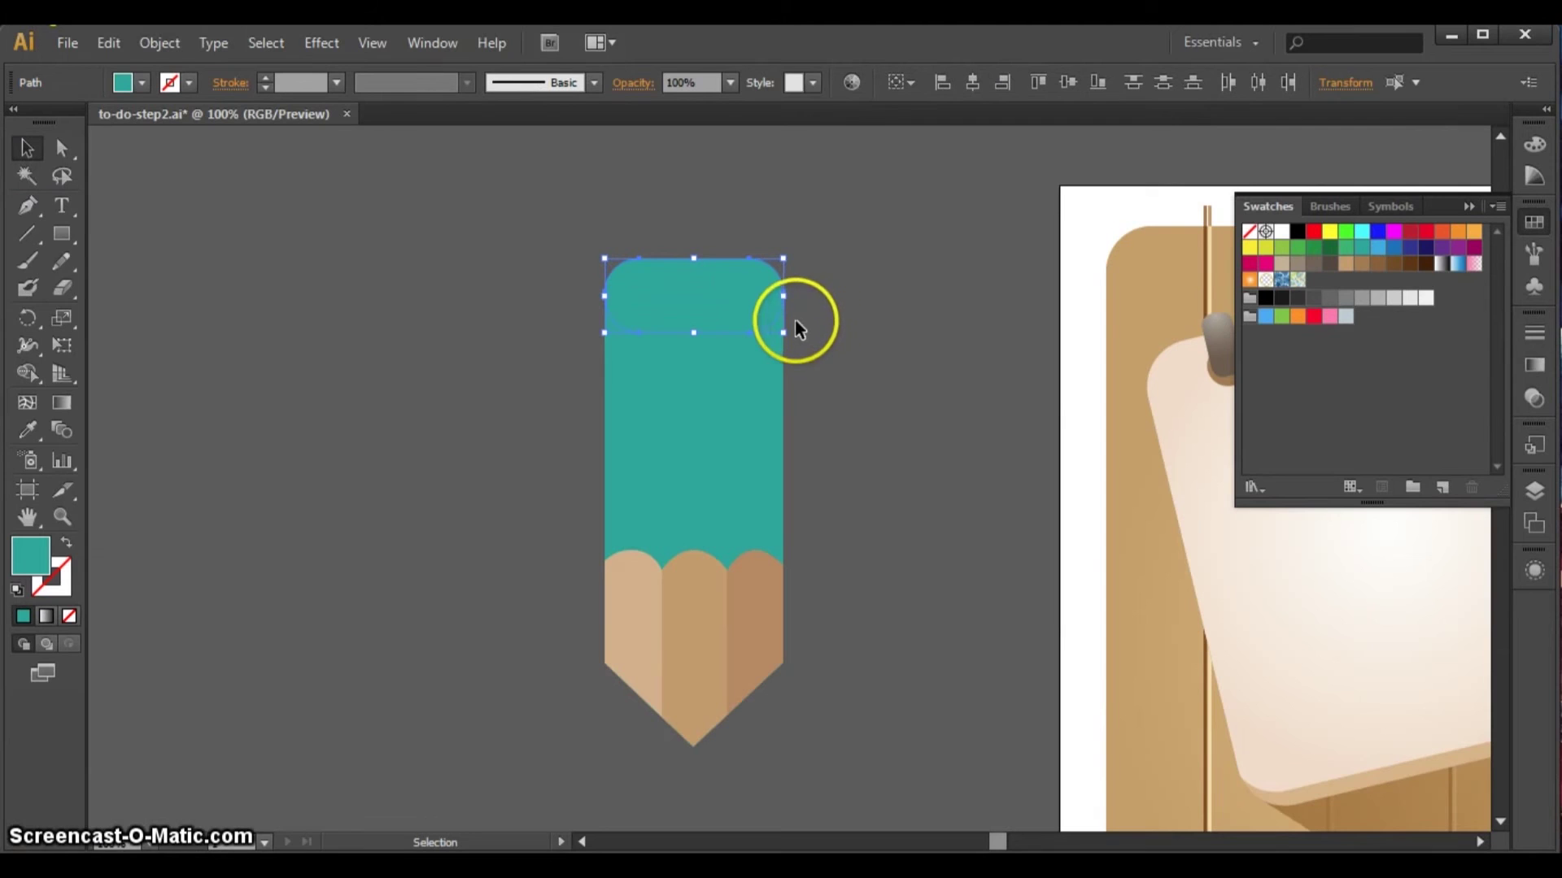
click(22, 374)
mouse_move(517, 224)
mouse_down()
mouse_move(884, 306)
mouse_move(823, 324)
mouse_up()
drag(808, 235, 578, 330)
click(26, 148)
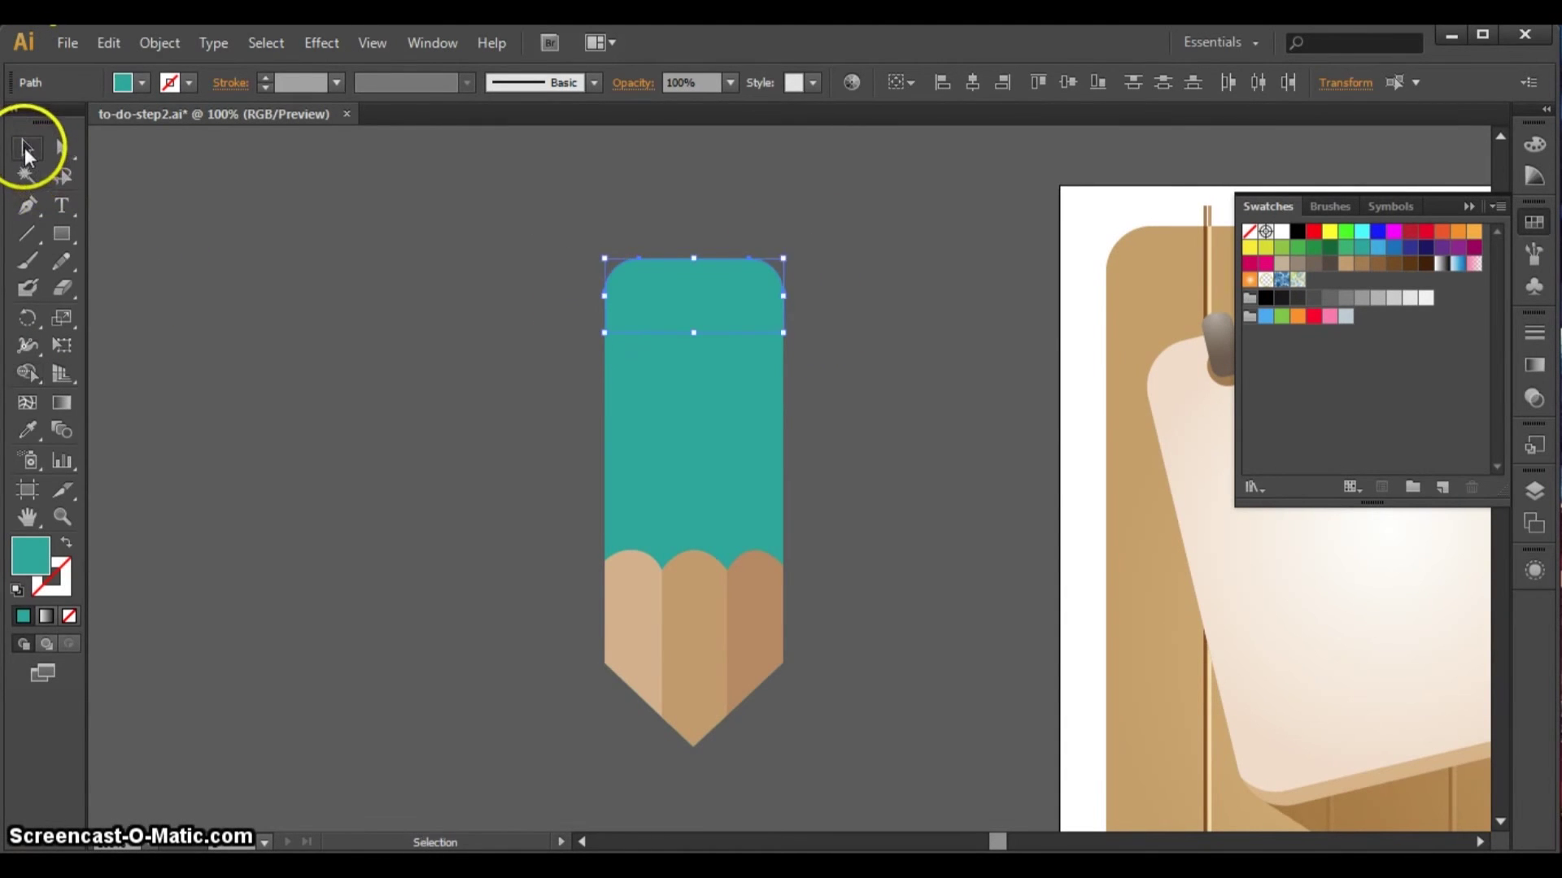
- Select only the merged cap and fill it with a linear white-to-black gradient
click(800, 308)
click(746, 301)
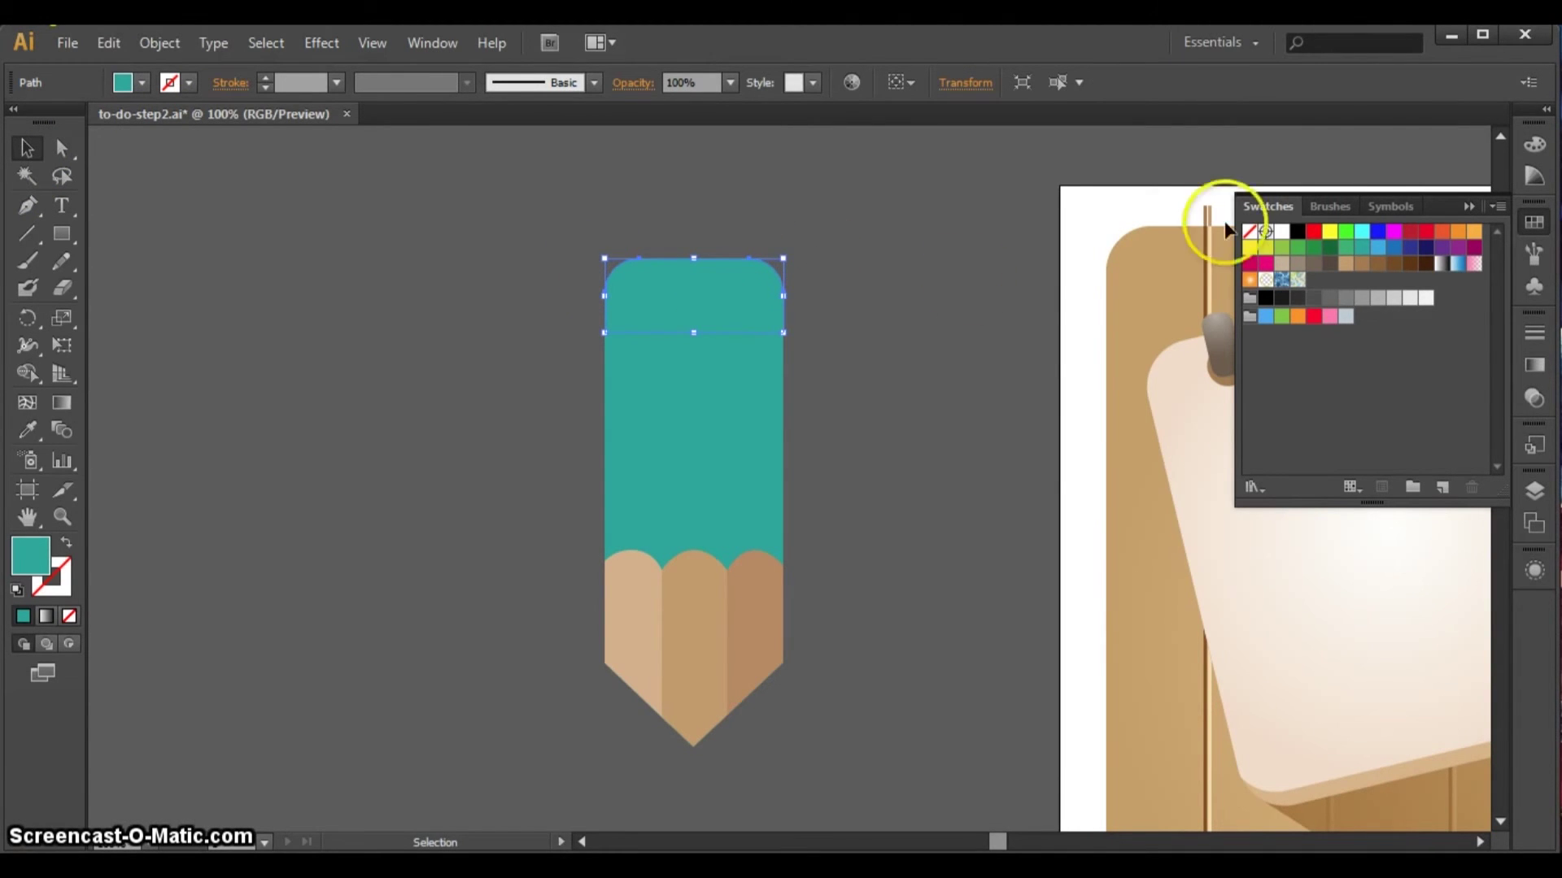
click(1532, 368)
click(1253, 355)
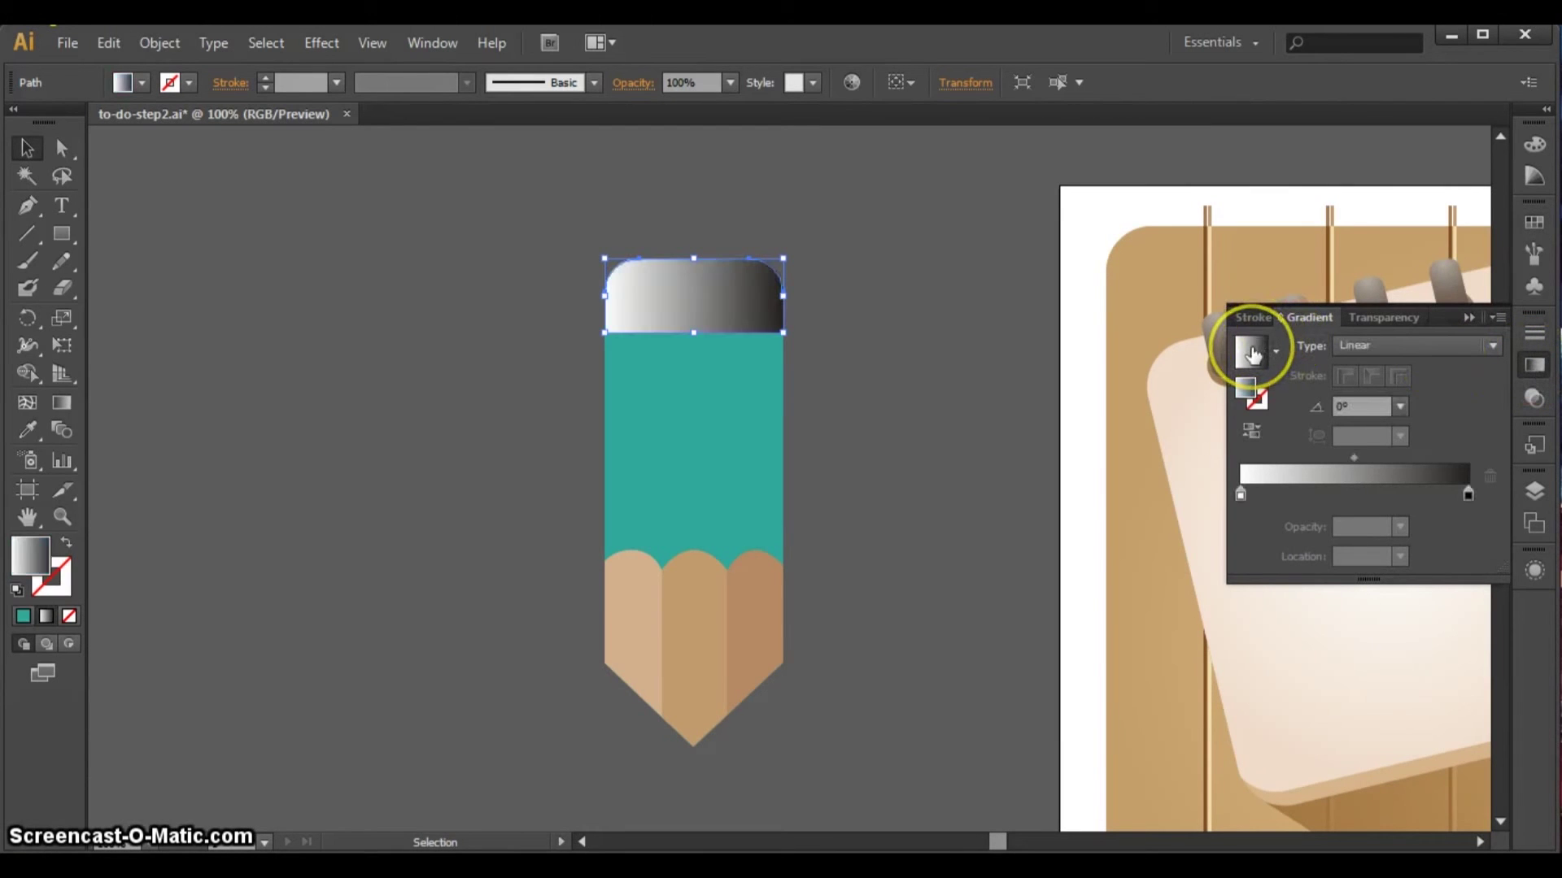
click(1393, 344)
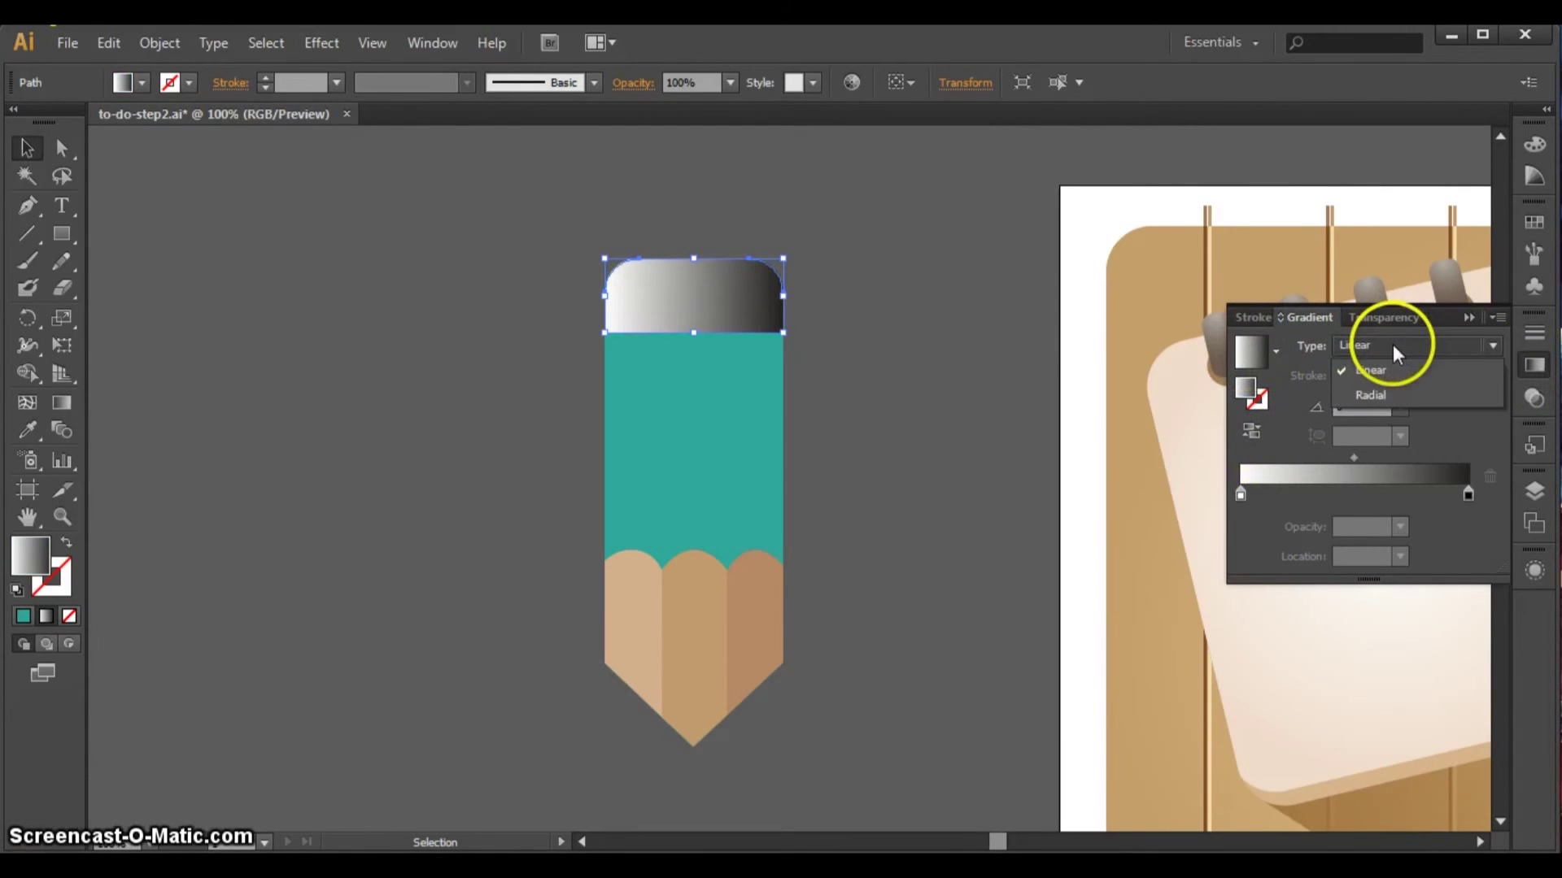
click(1390, 359)
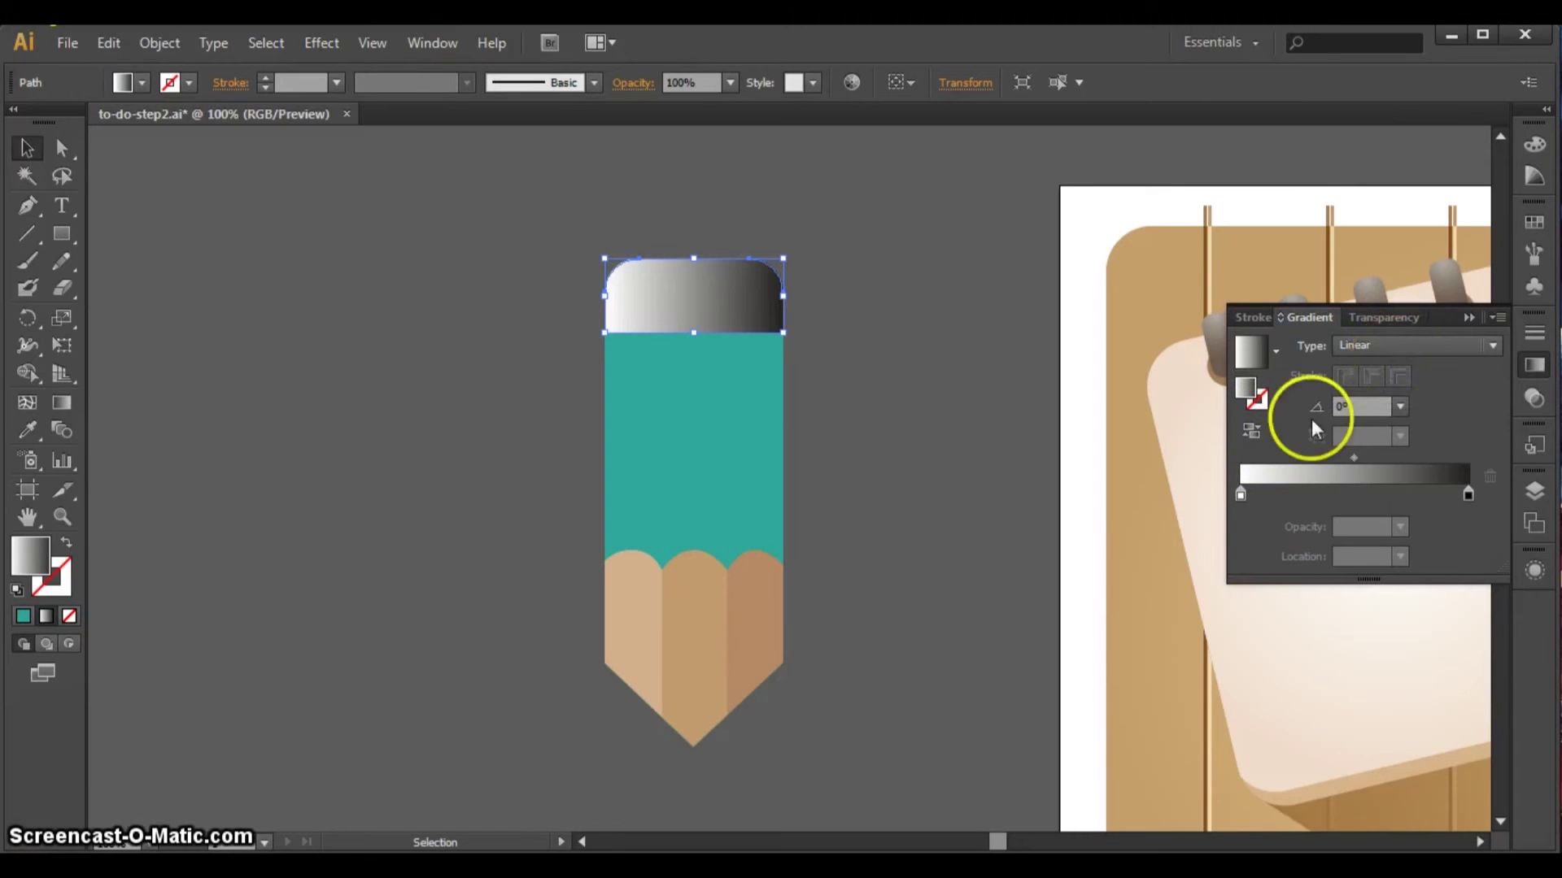
- Change the white stop of the cap's gradient to the red fd393e
double_click(1241, 495)
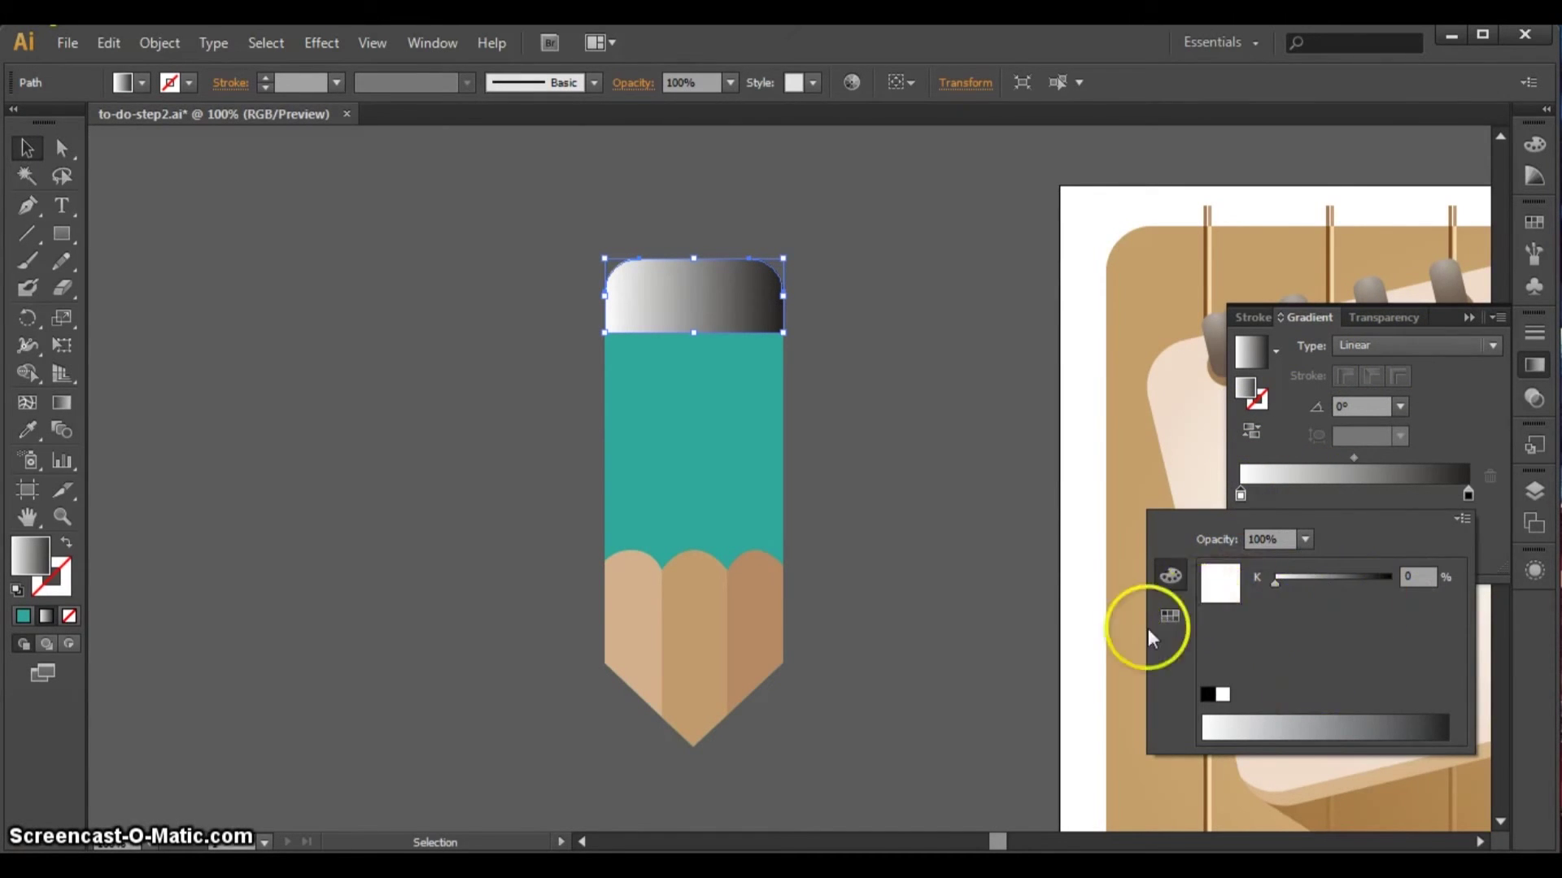
click(1169, 617)
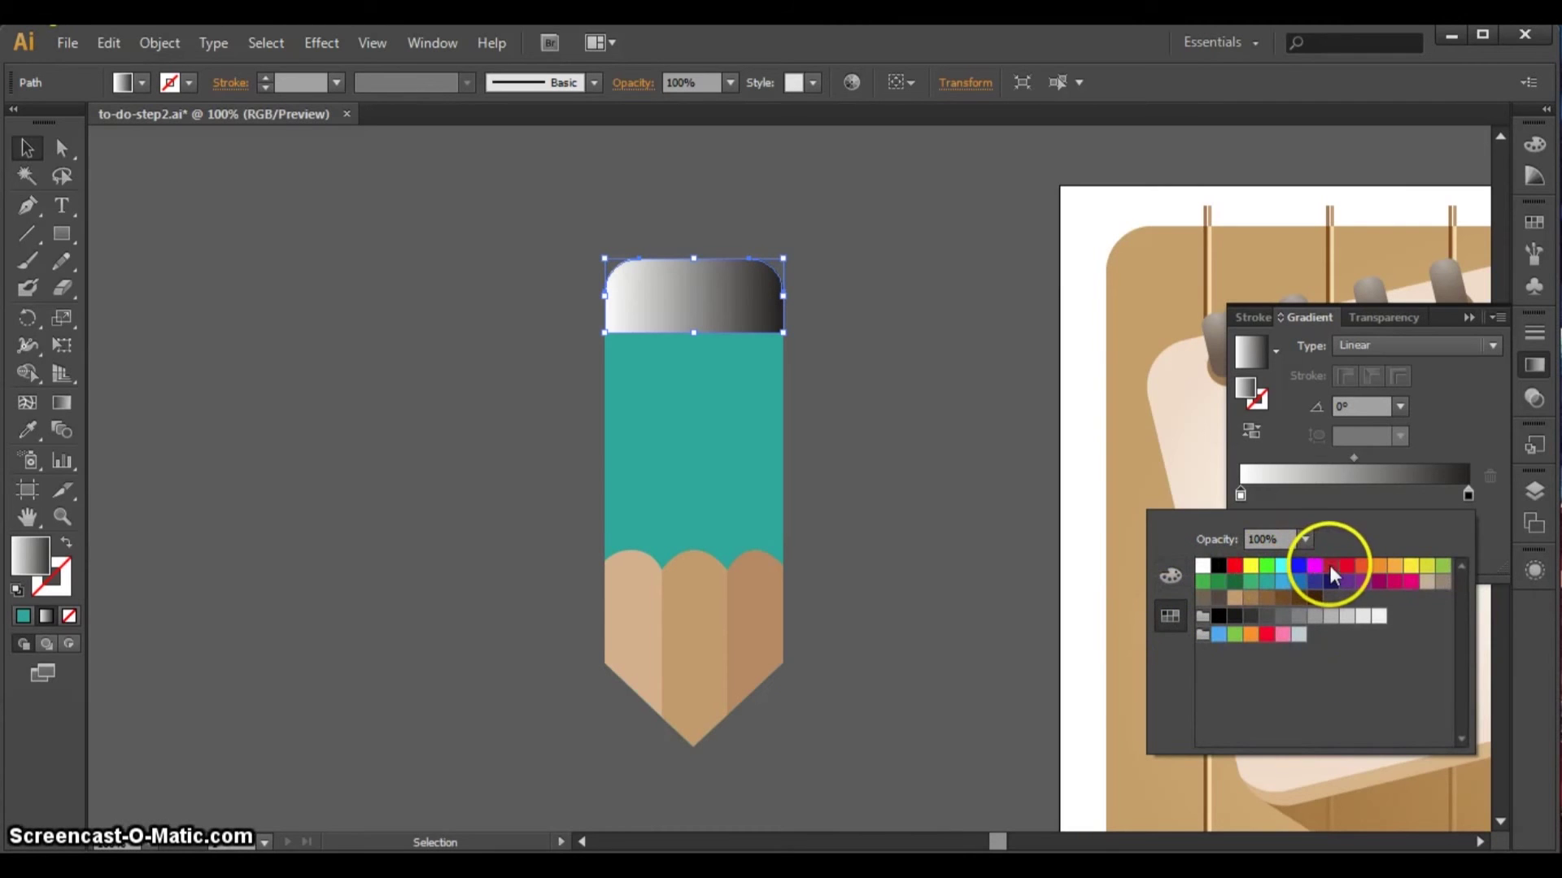
click(1329, 564)
click(1168, 575)
click(1422, 694)
text(fd)
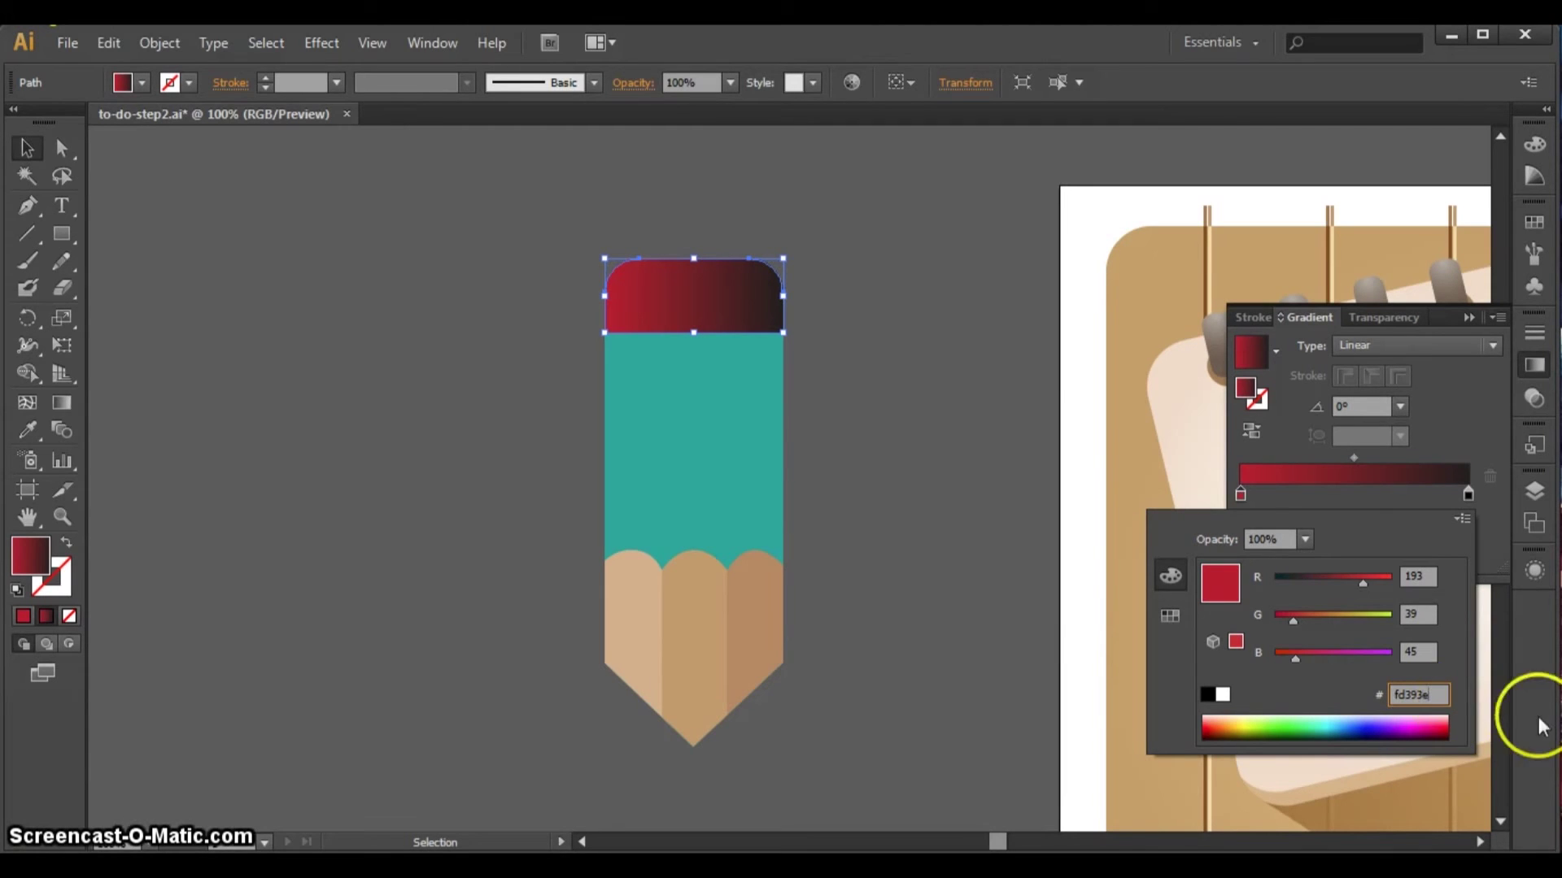
text(393e)
click(1419, 653)
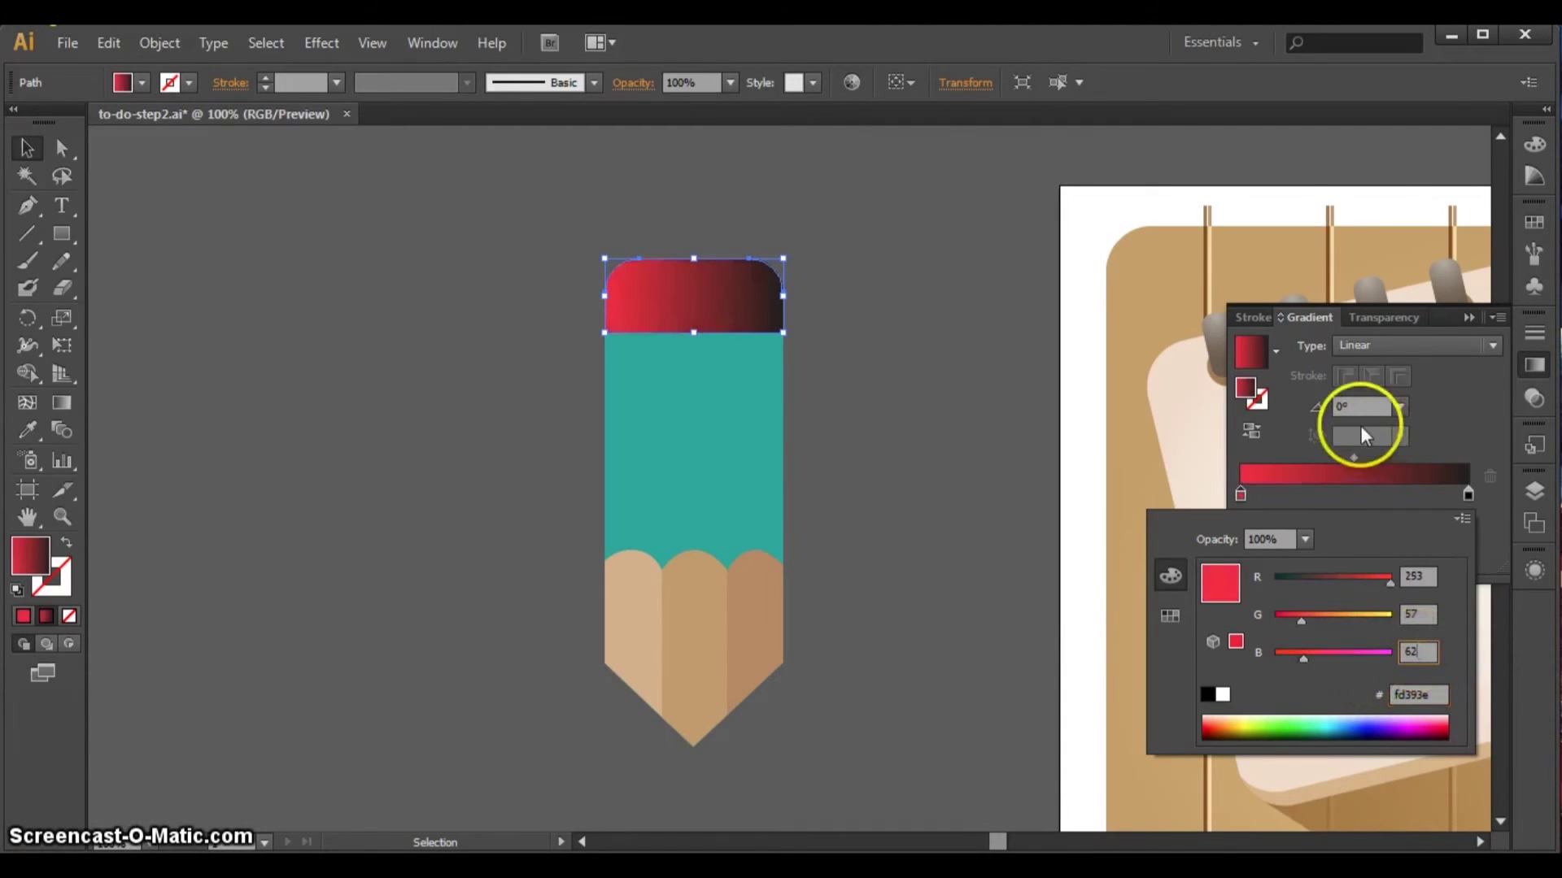
- Add a middle stop to the cap's gradient at about 50% and set its colour to ff706a
click(1345, 485)
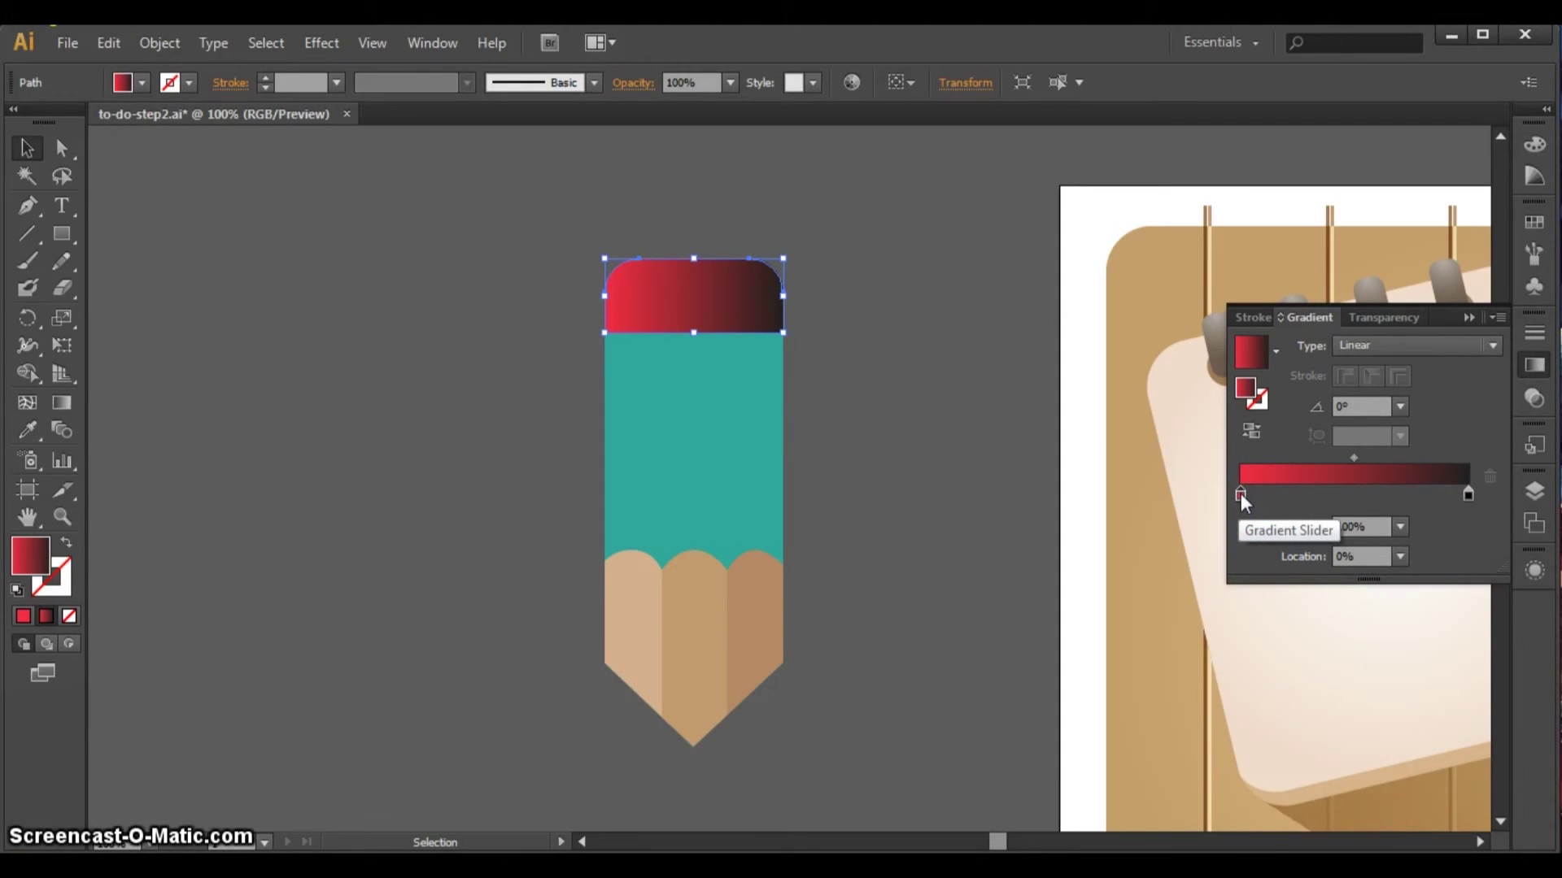
click(1267, 491)
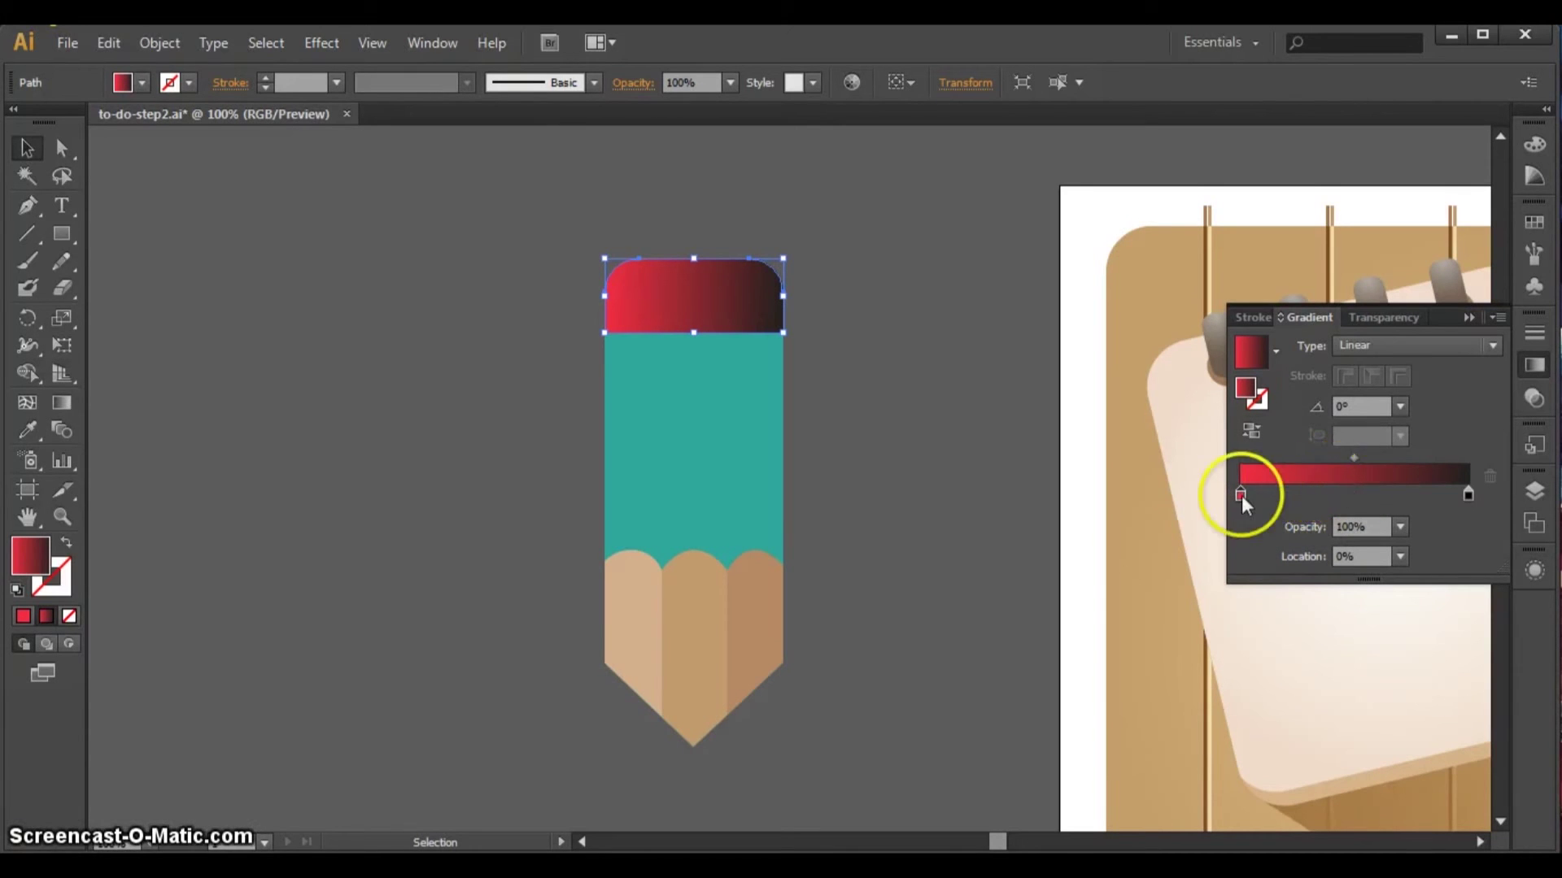
drag(1256, 493, 1355, 495)
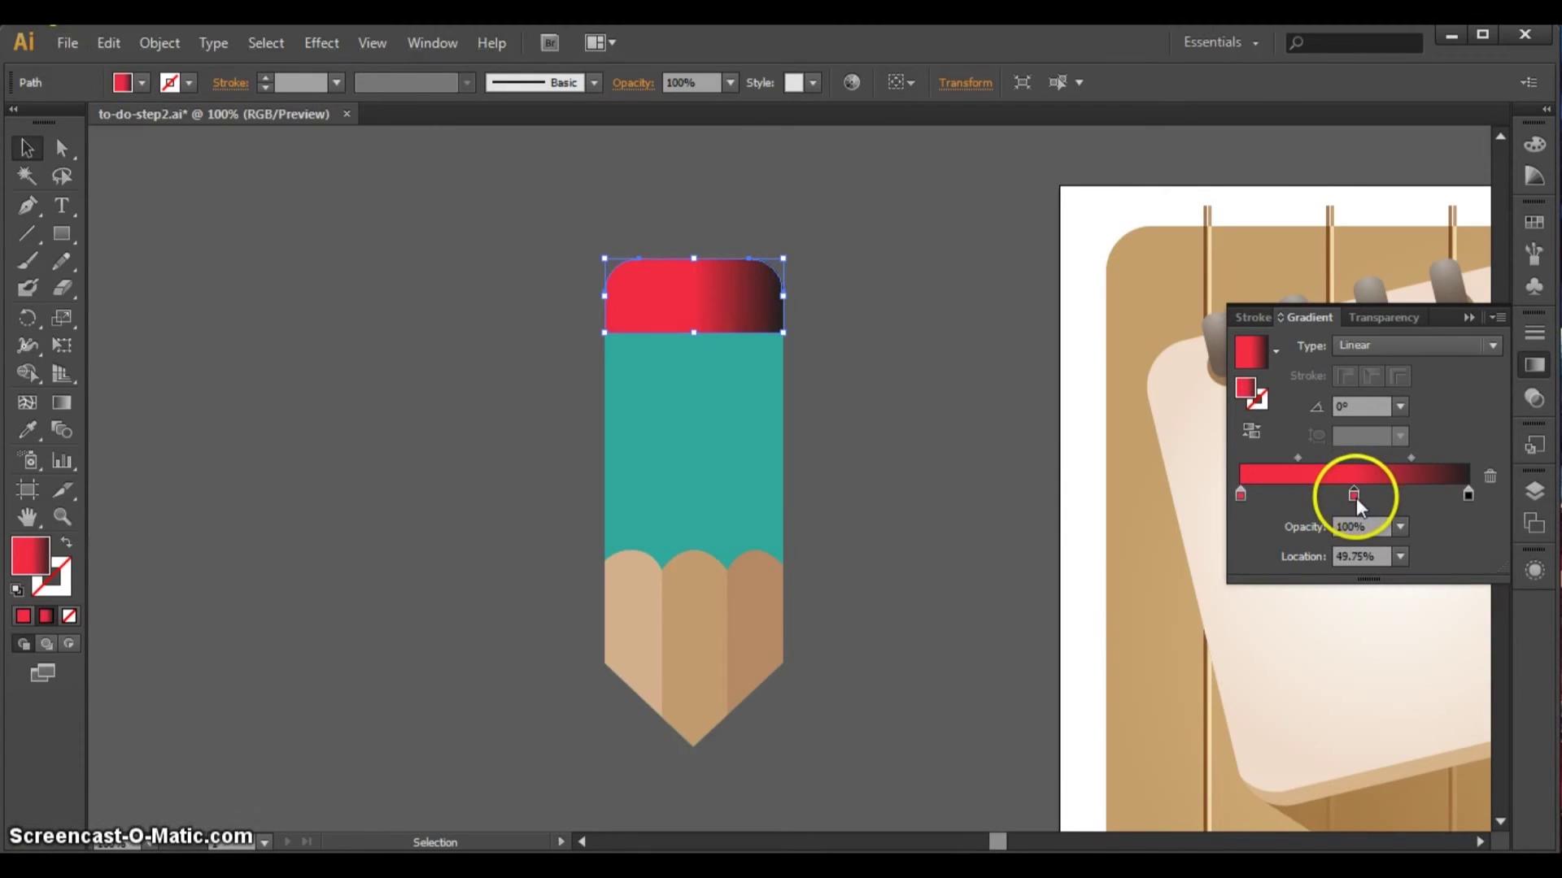
double_click(1355, 496)
click(1419, 695)
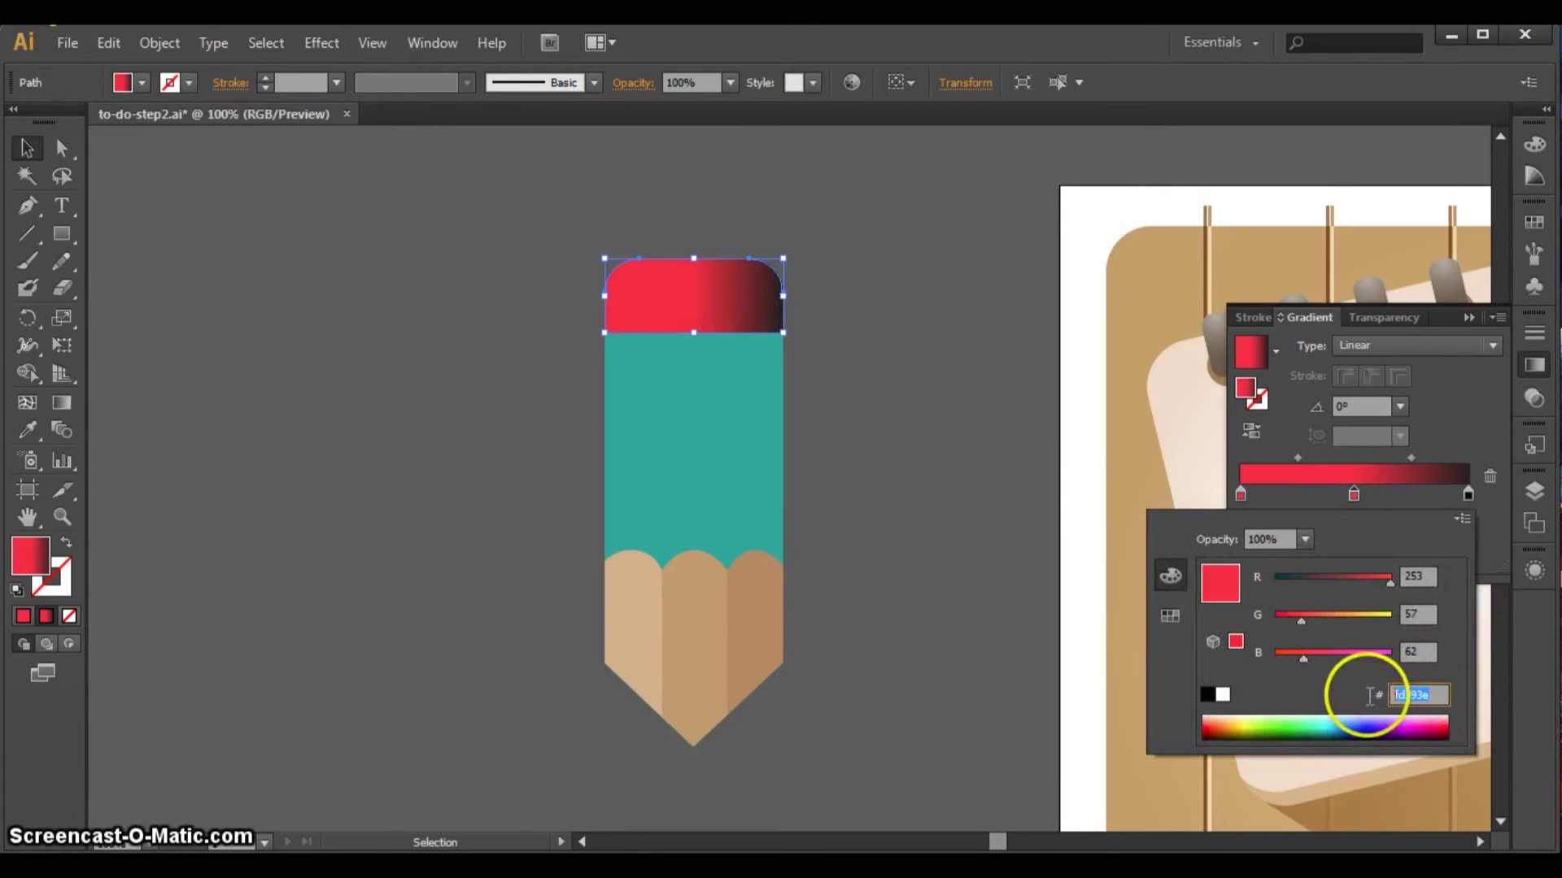
text(ff)
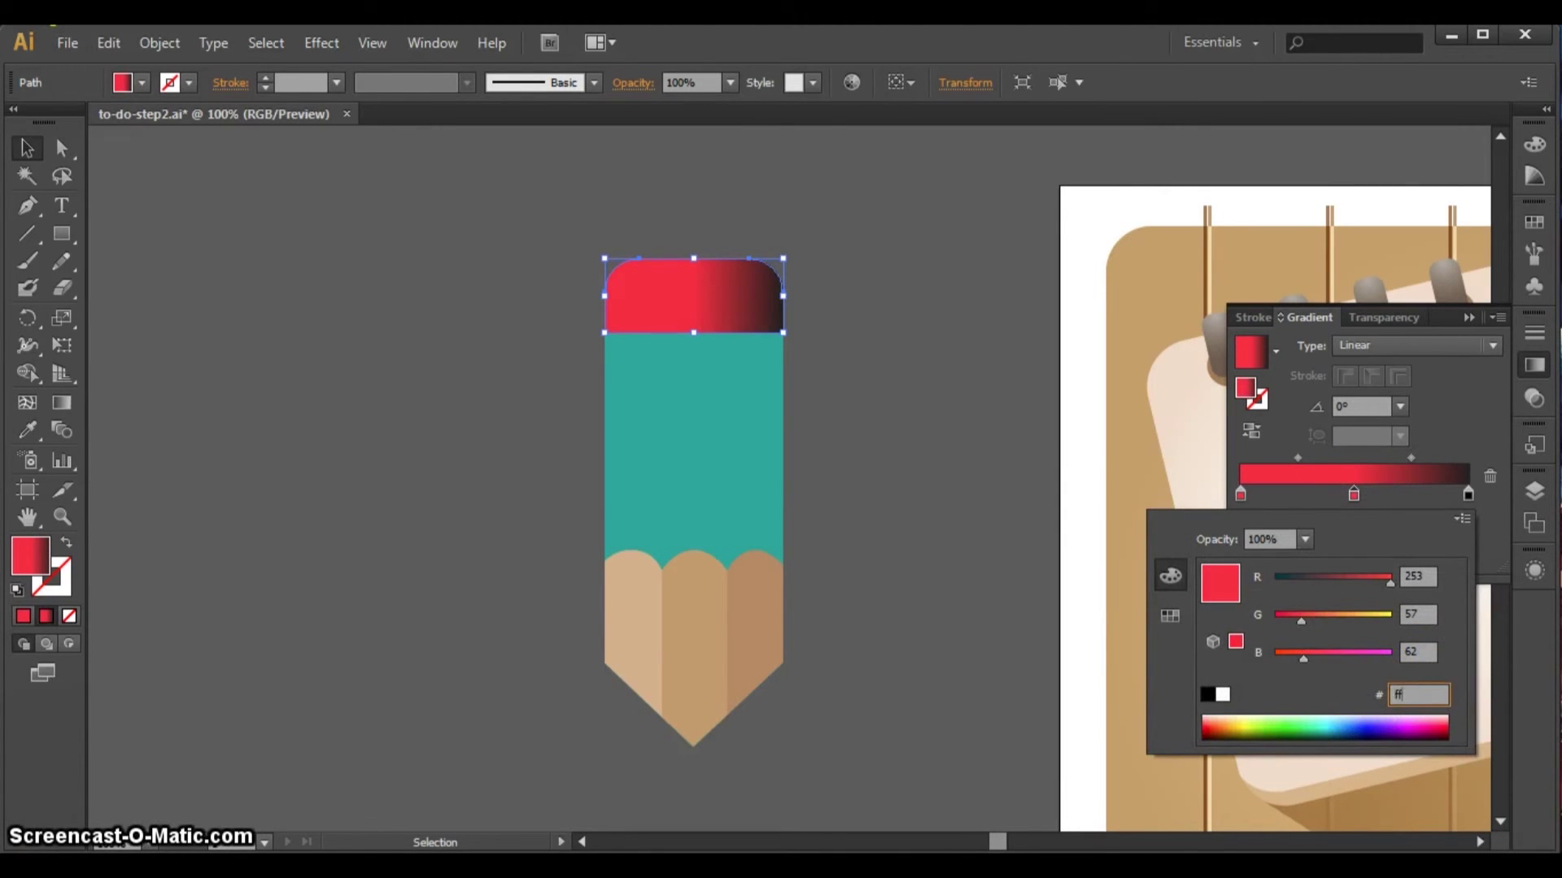
text(706a)
click(1419, 650)
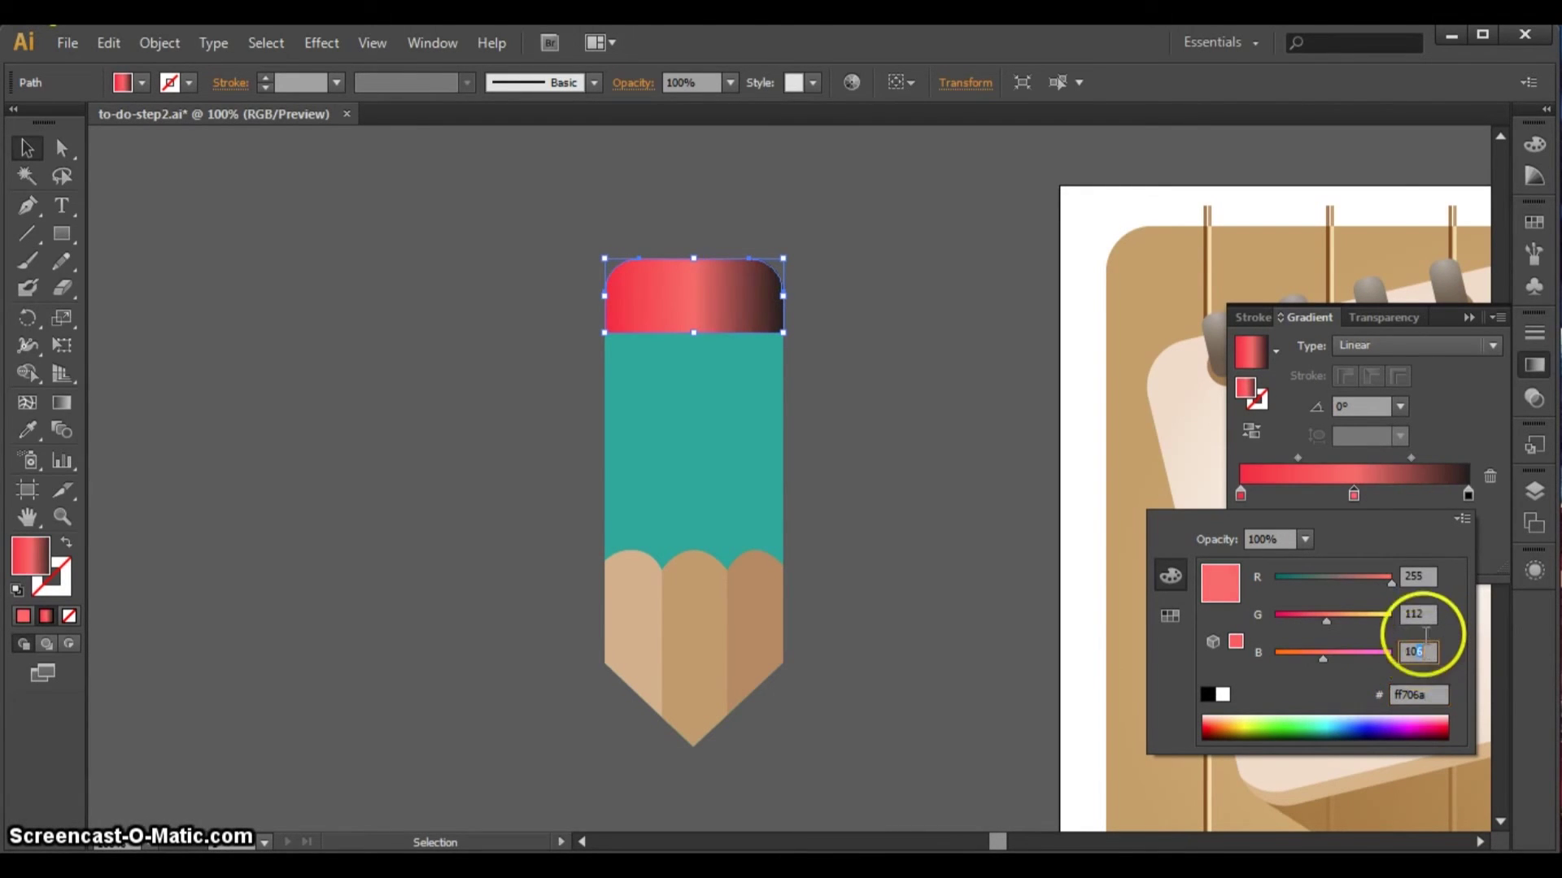
- Change the black end stop of the cap's gradient to the red fd393e and deselect the cap
click(1467, 493)
double_click(1467, 493)
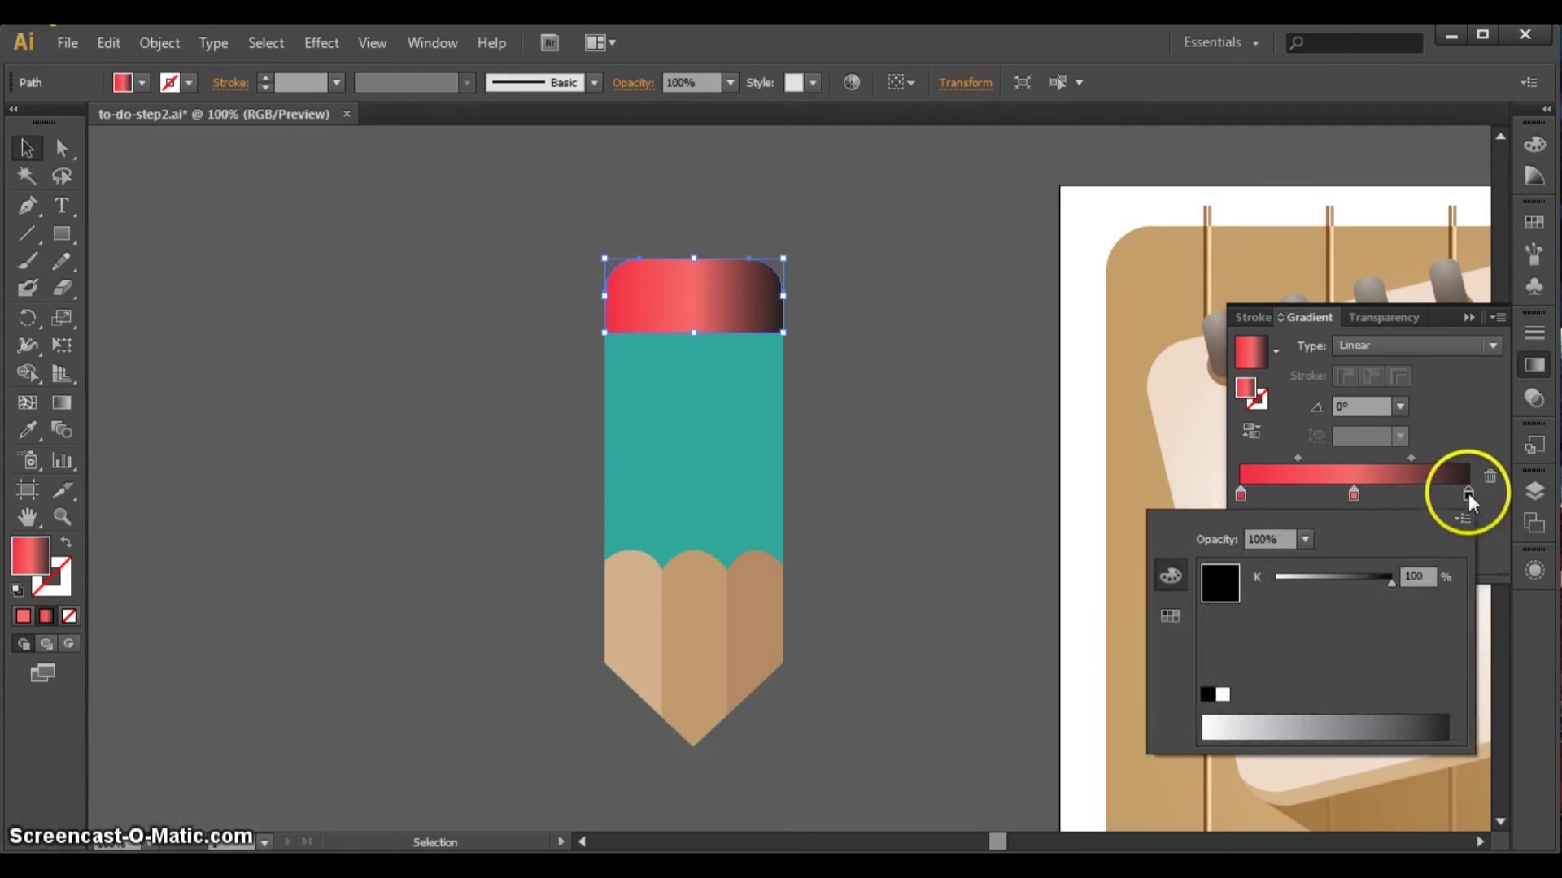
click(1169, 614)
click(1330, 565)
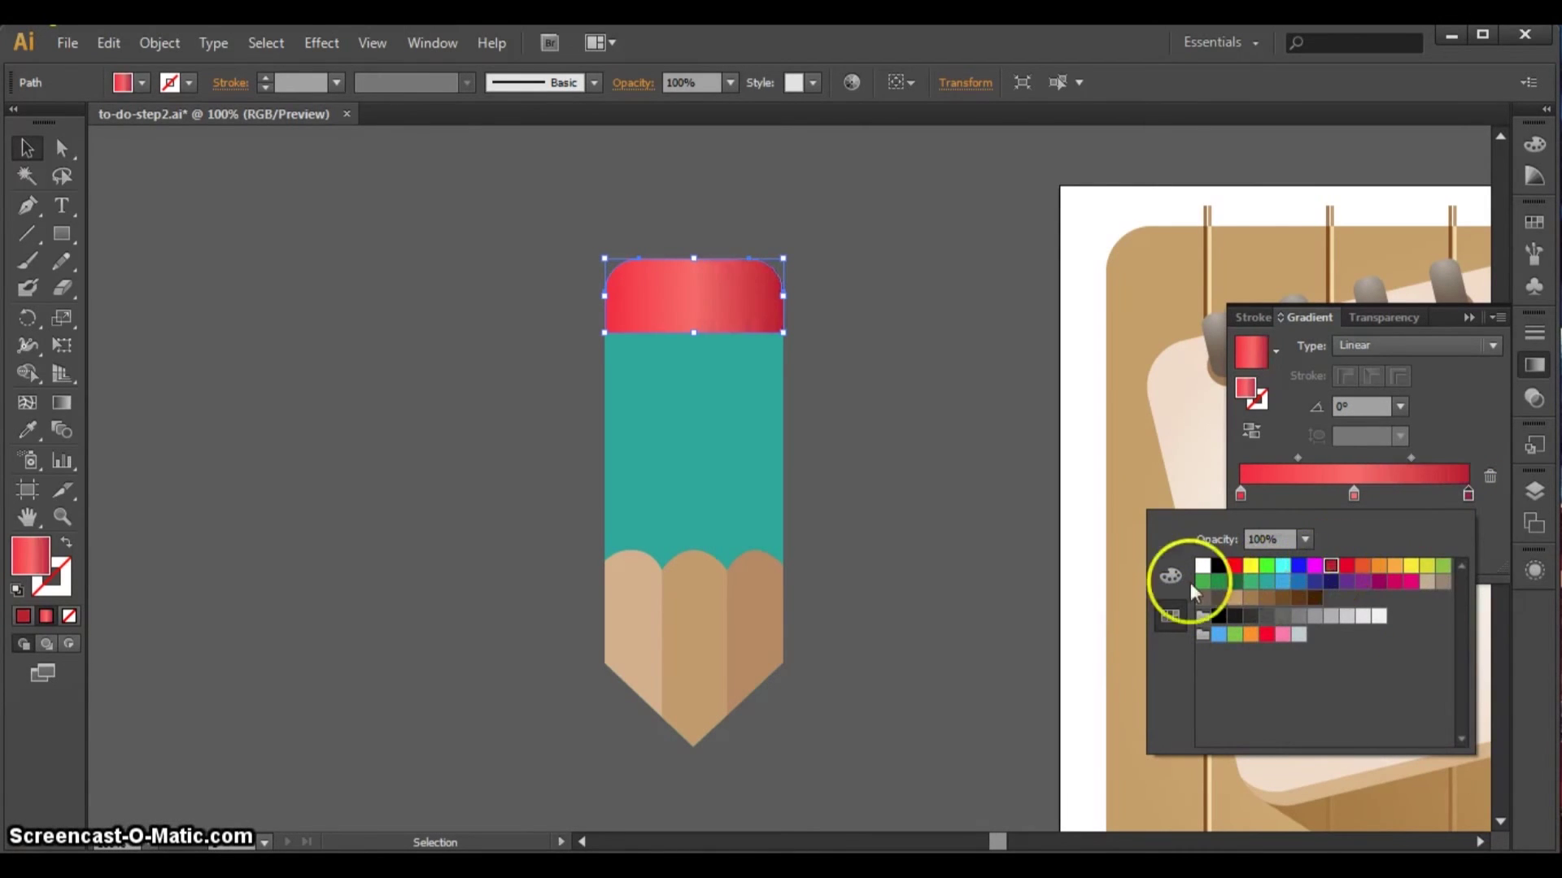
click(1171, 577)
click(1429, 695)
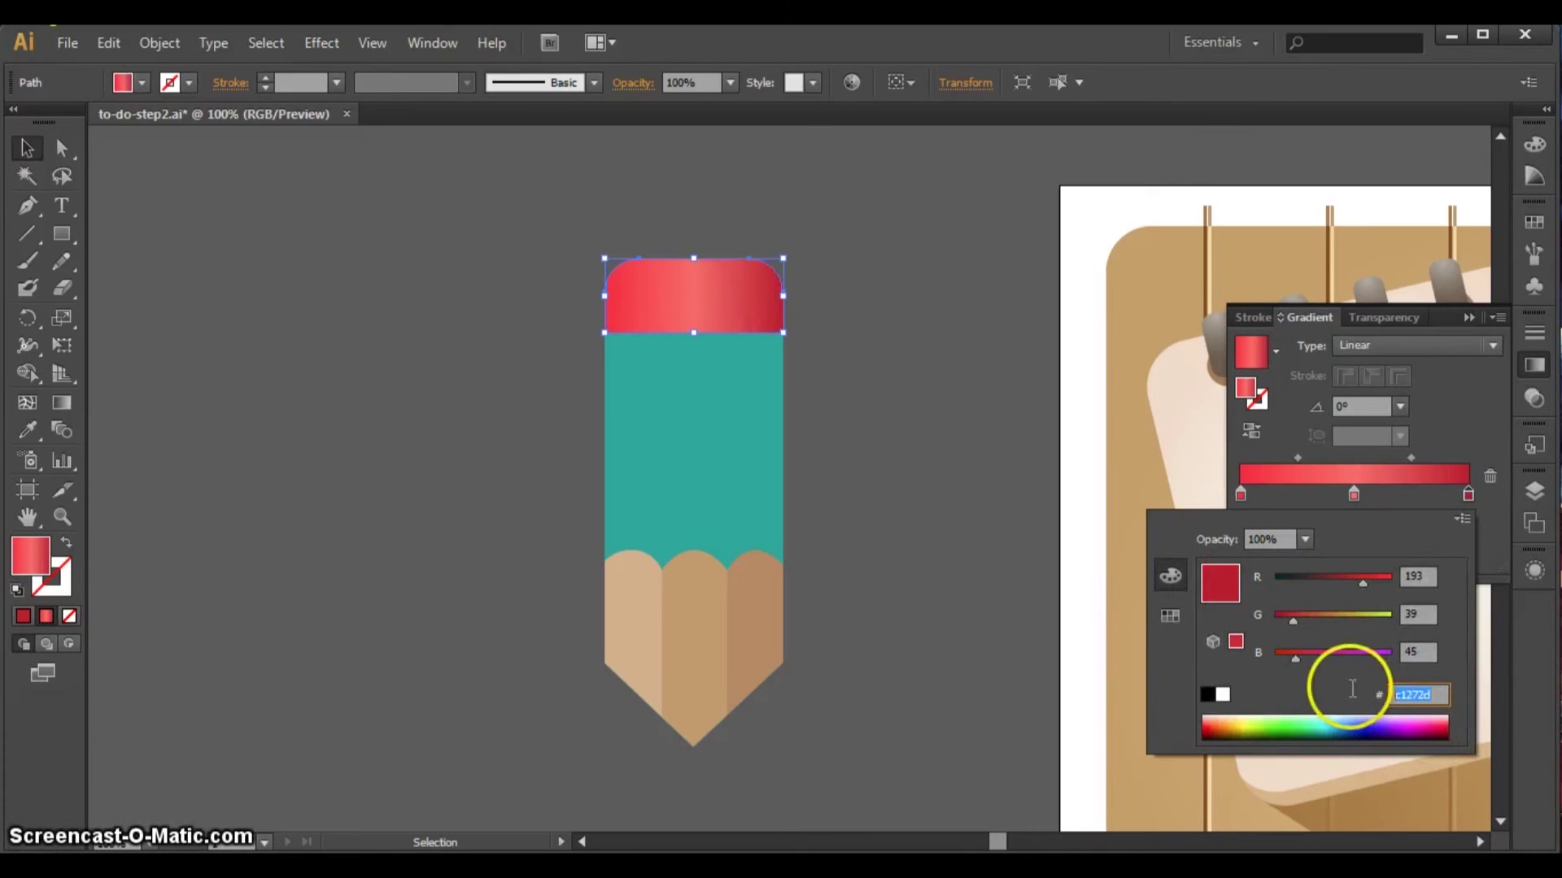
text(fd393e)
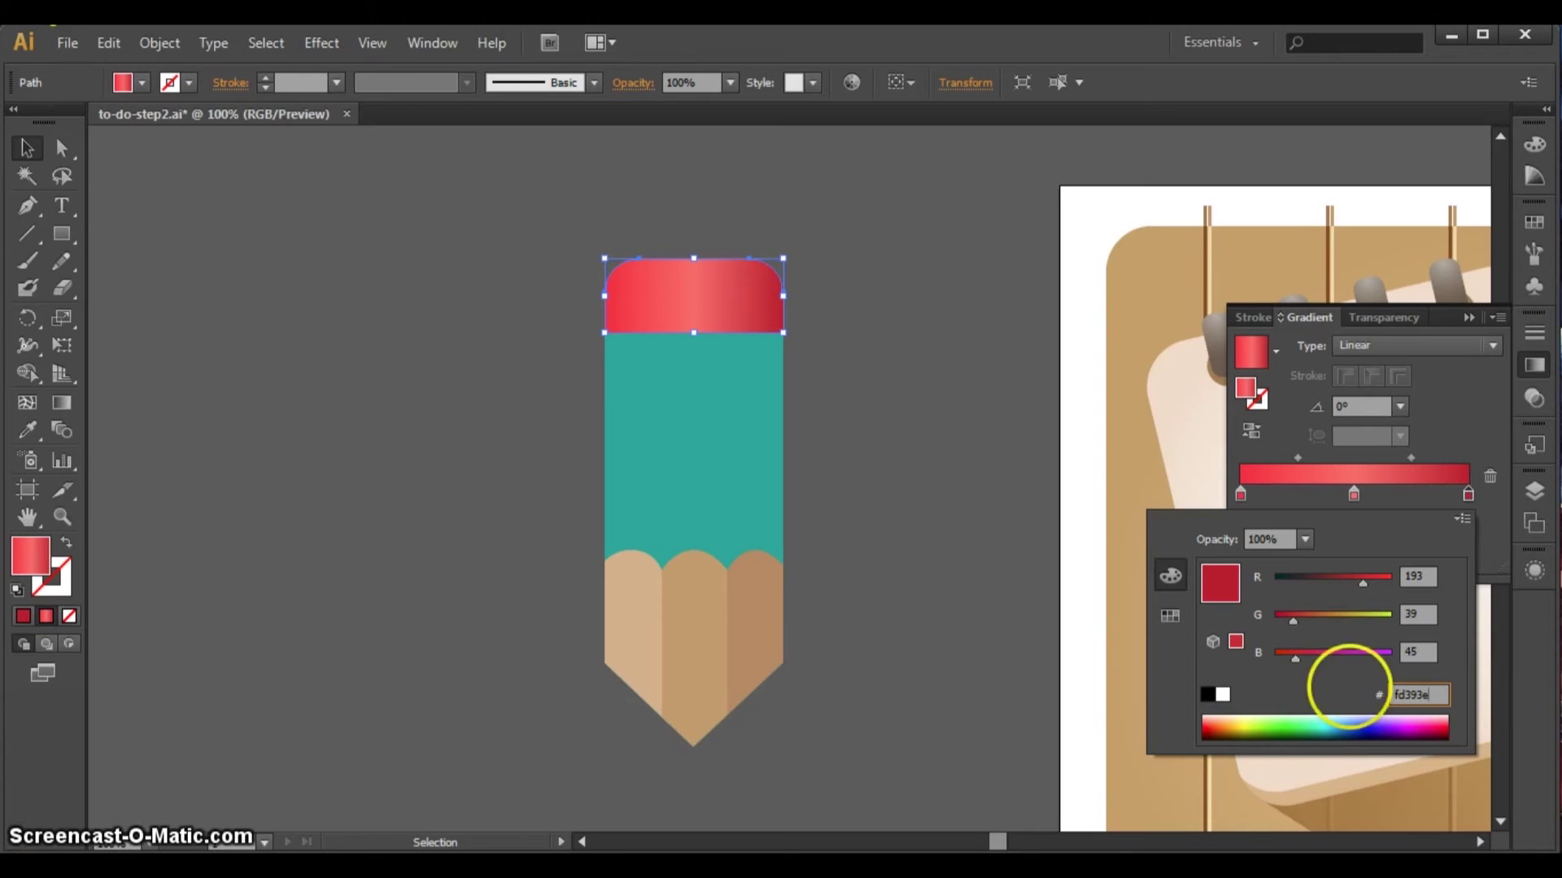
click(1422, 575)
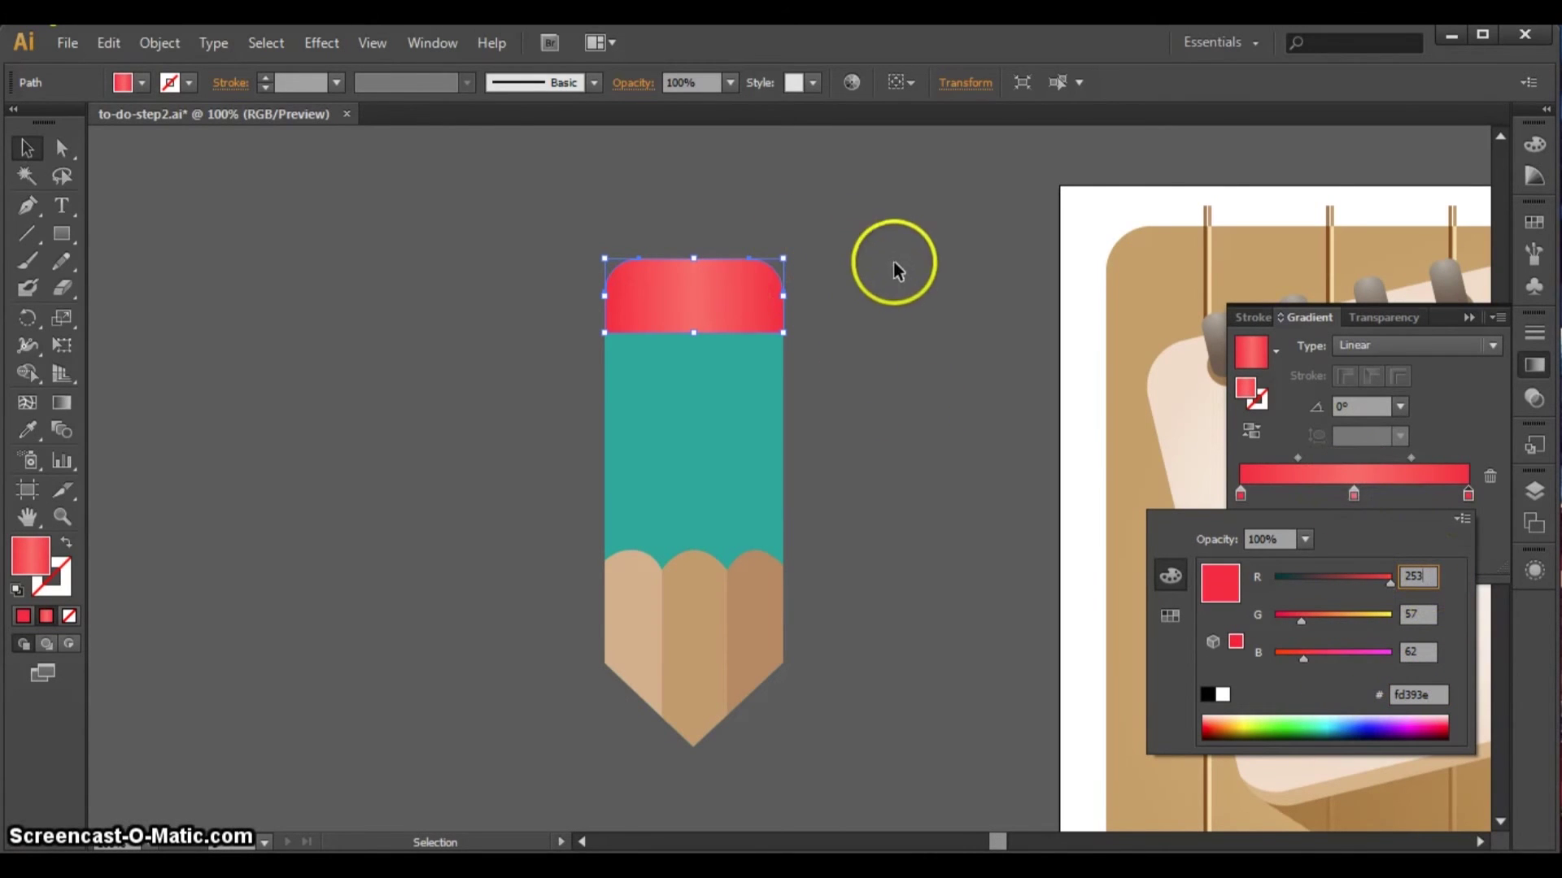
click(1453, 366)
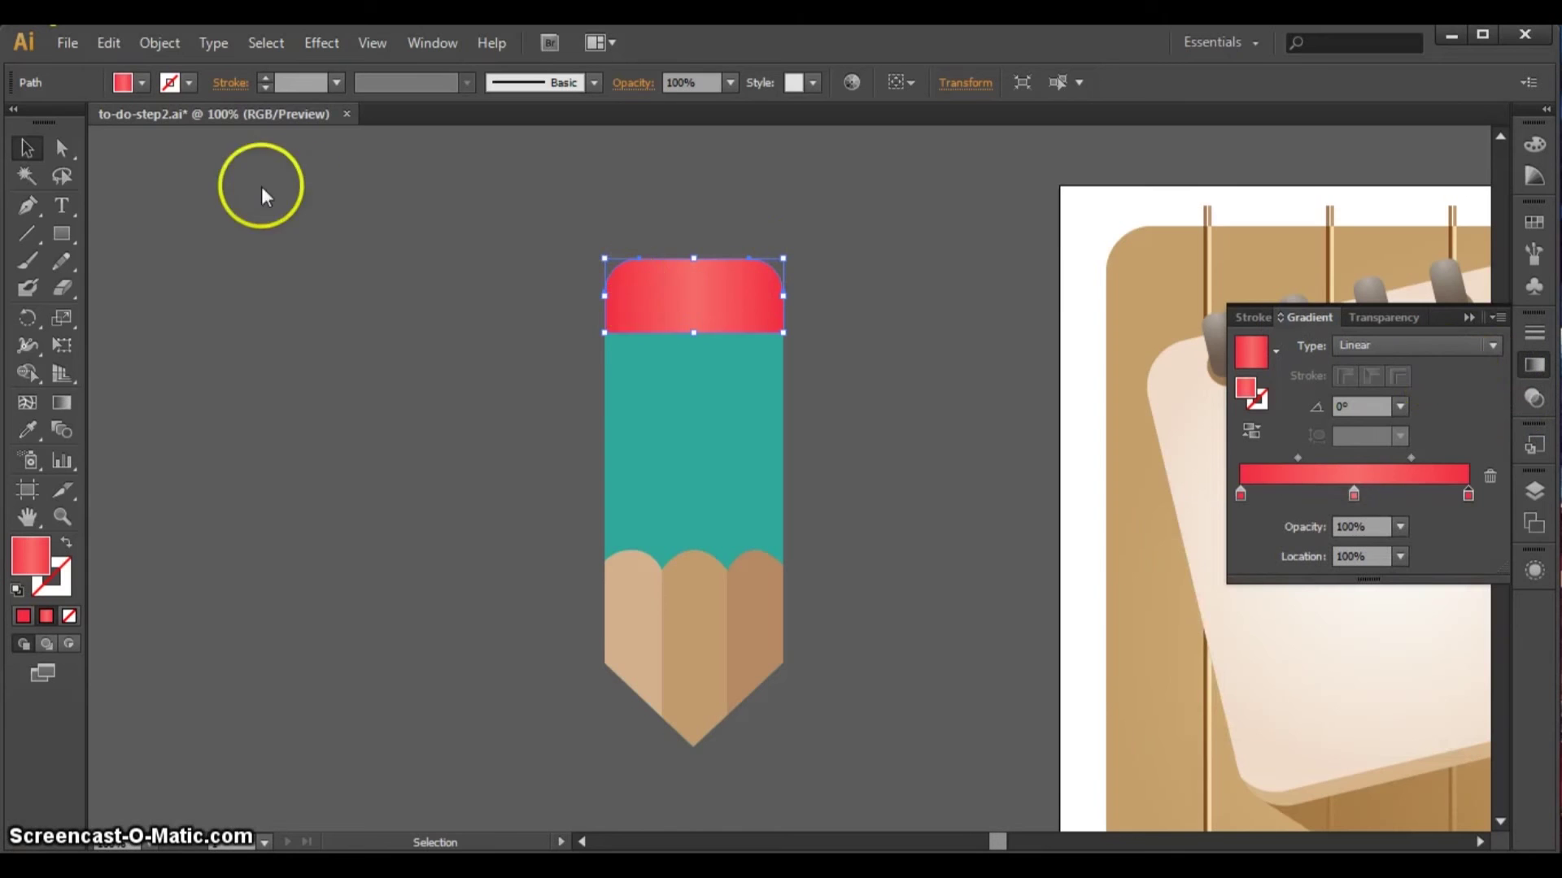
click(410, 340)
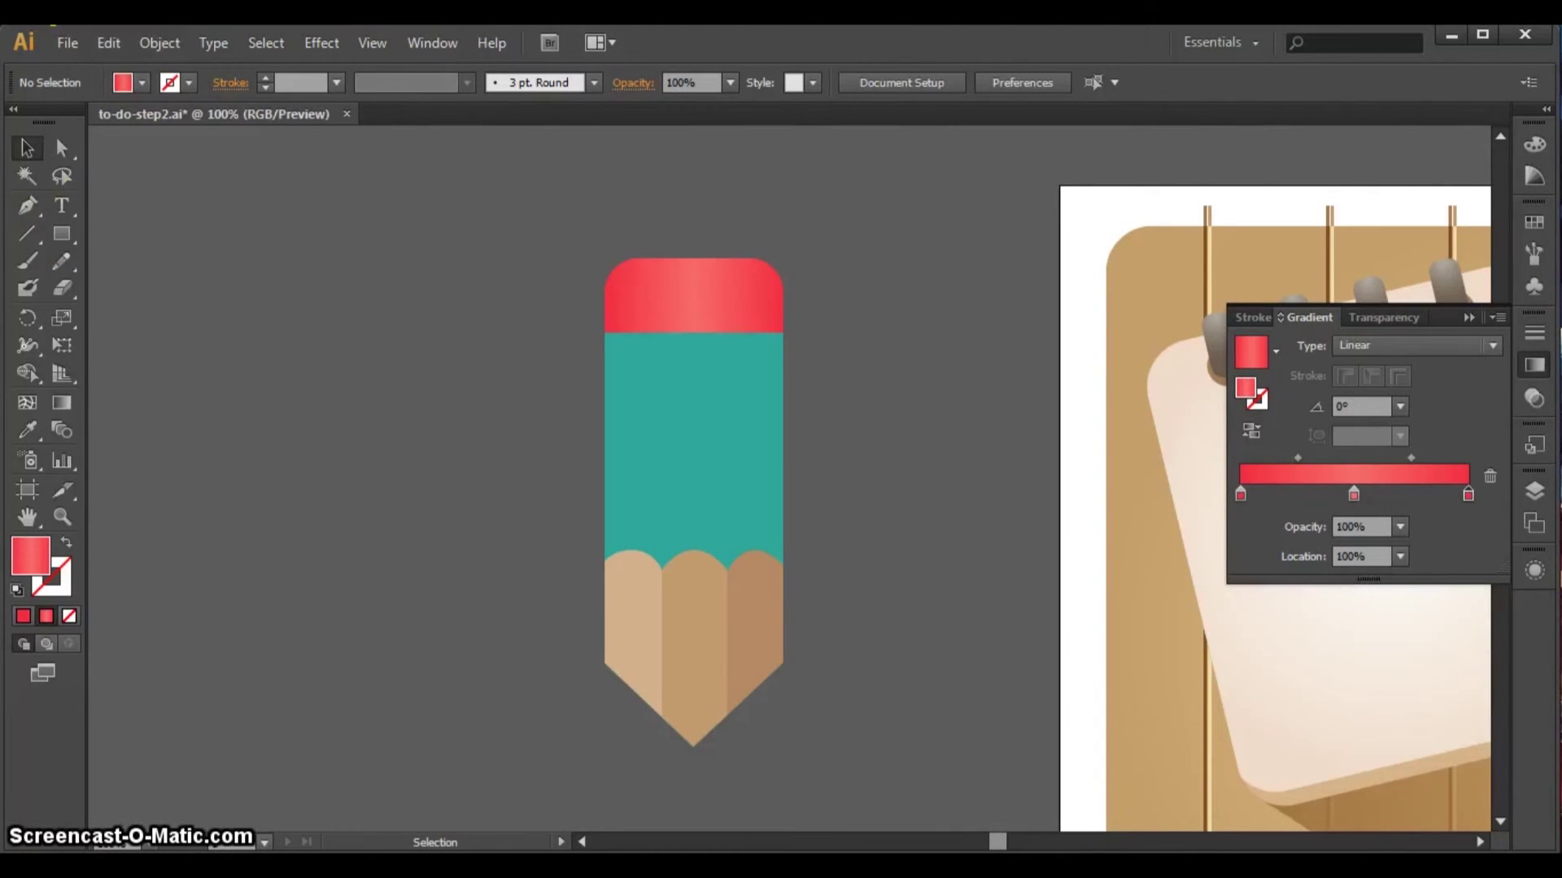
- Draw a thin rectangle across the pencil's full width directly beneath the red cap
click(61, 236)
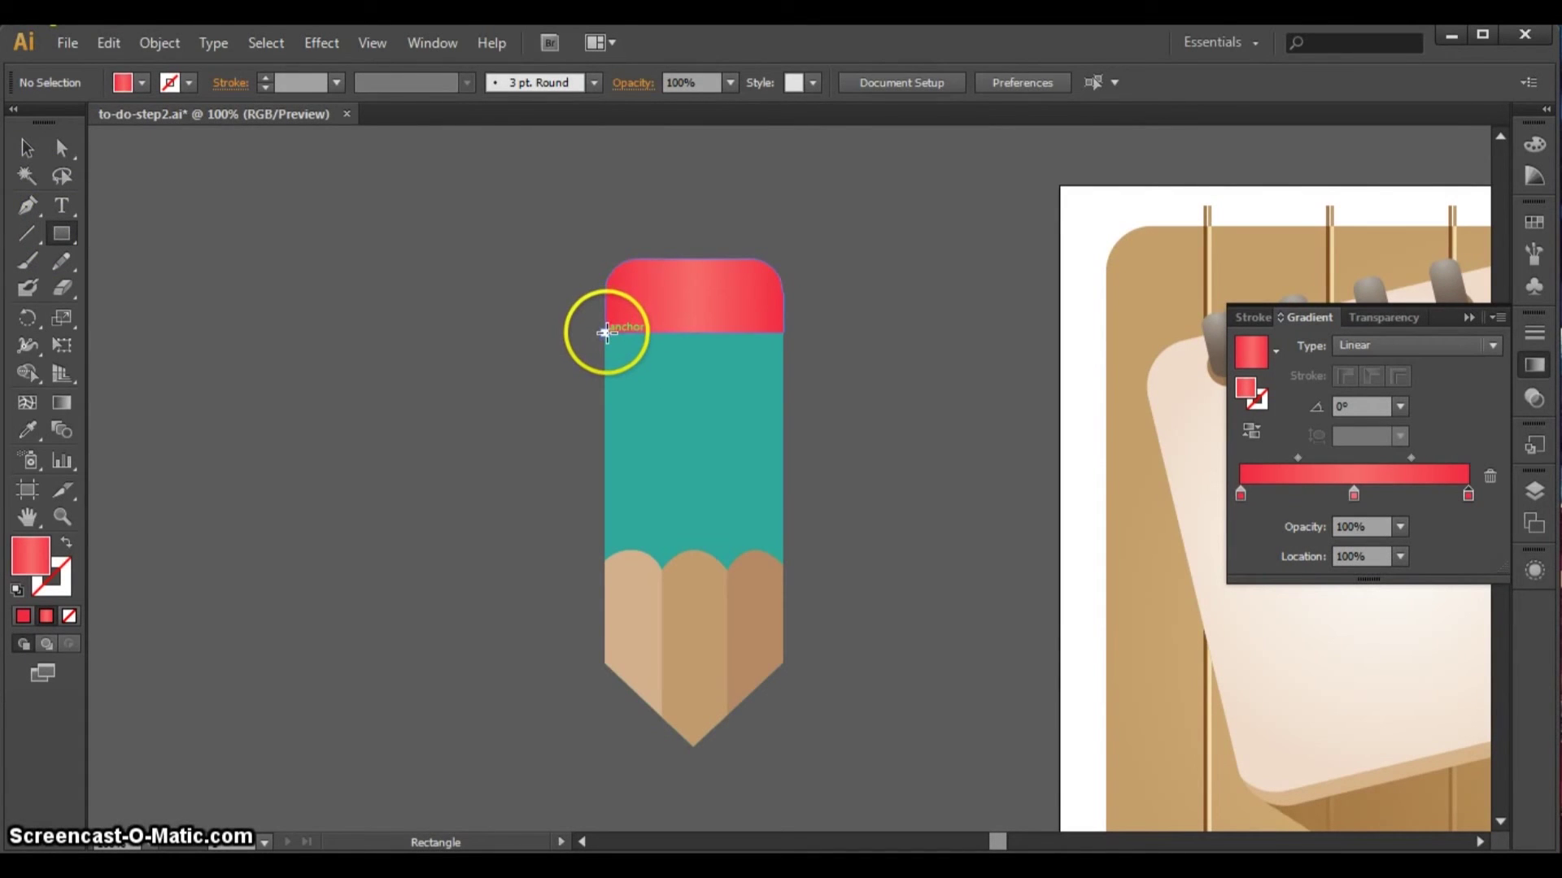
drag(606, 333, 782, 345)
click(27, 148)
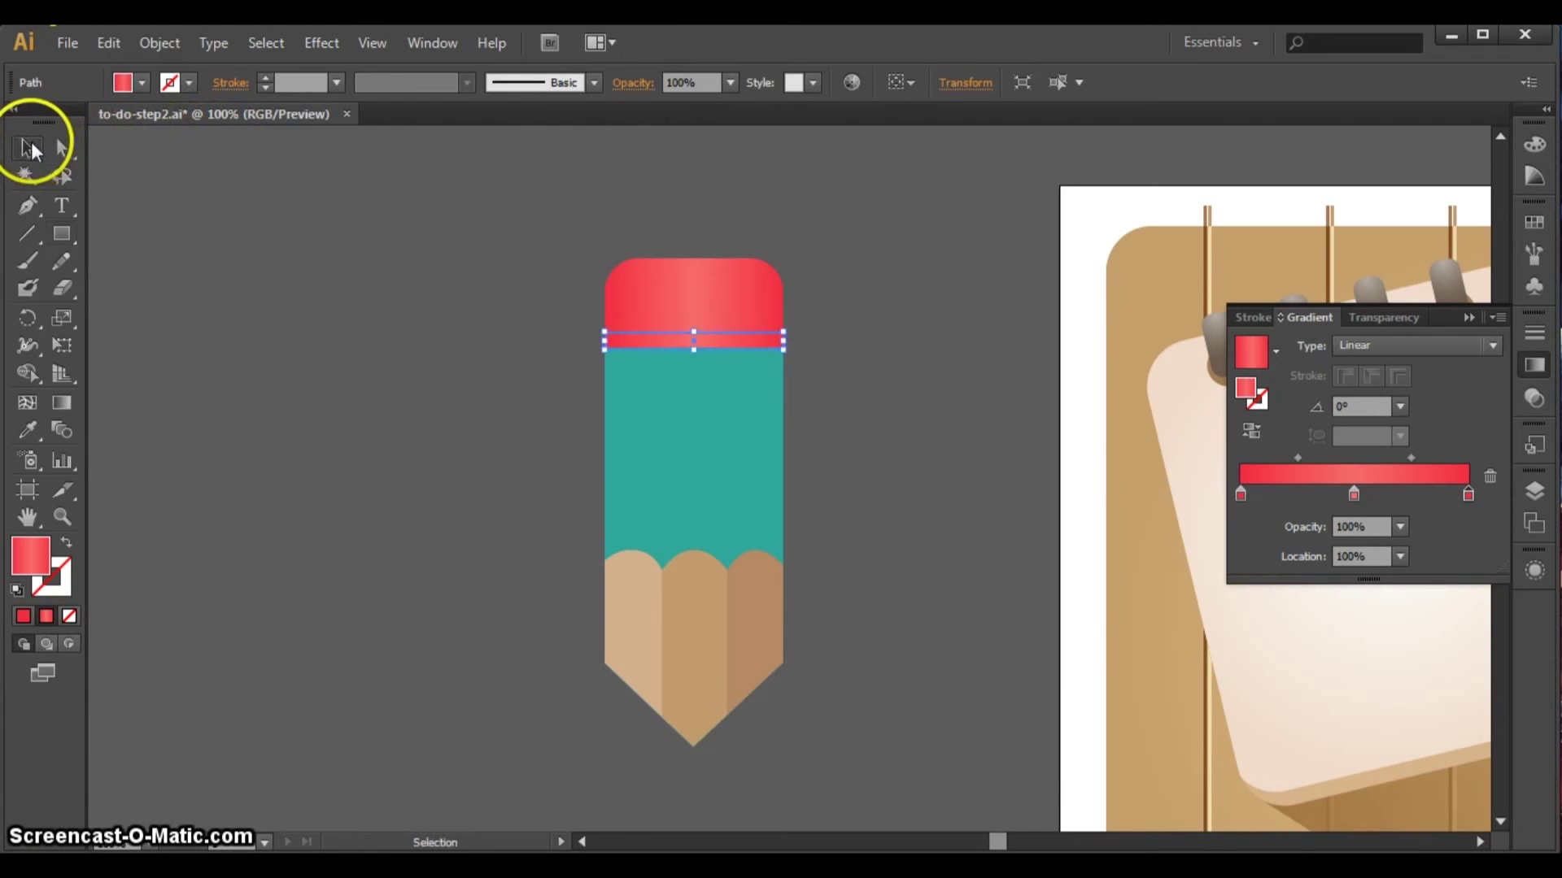
drag(740, 342, 741, 346)
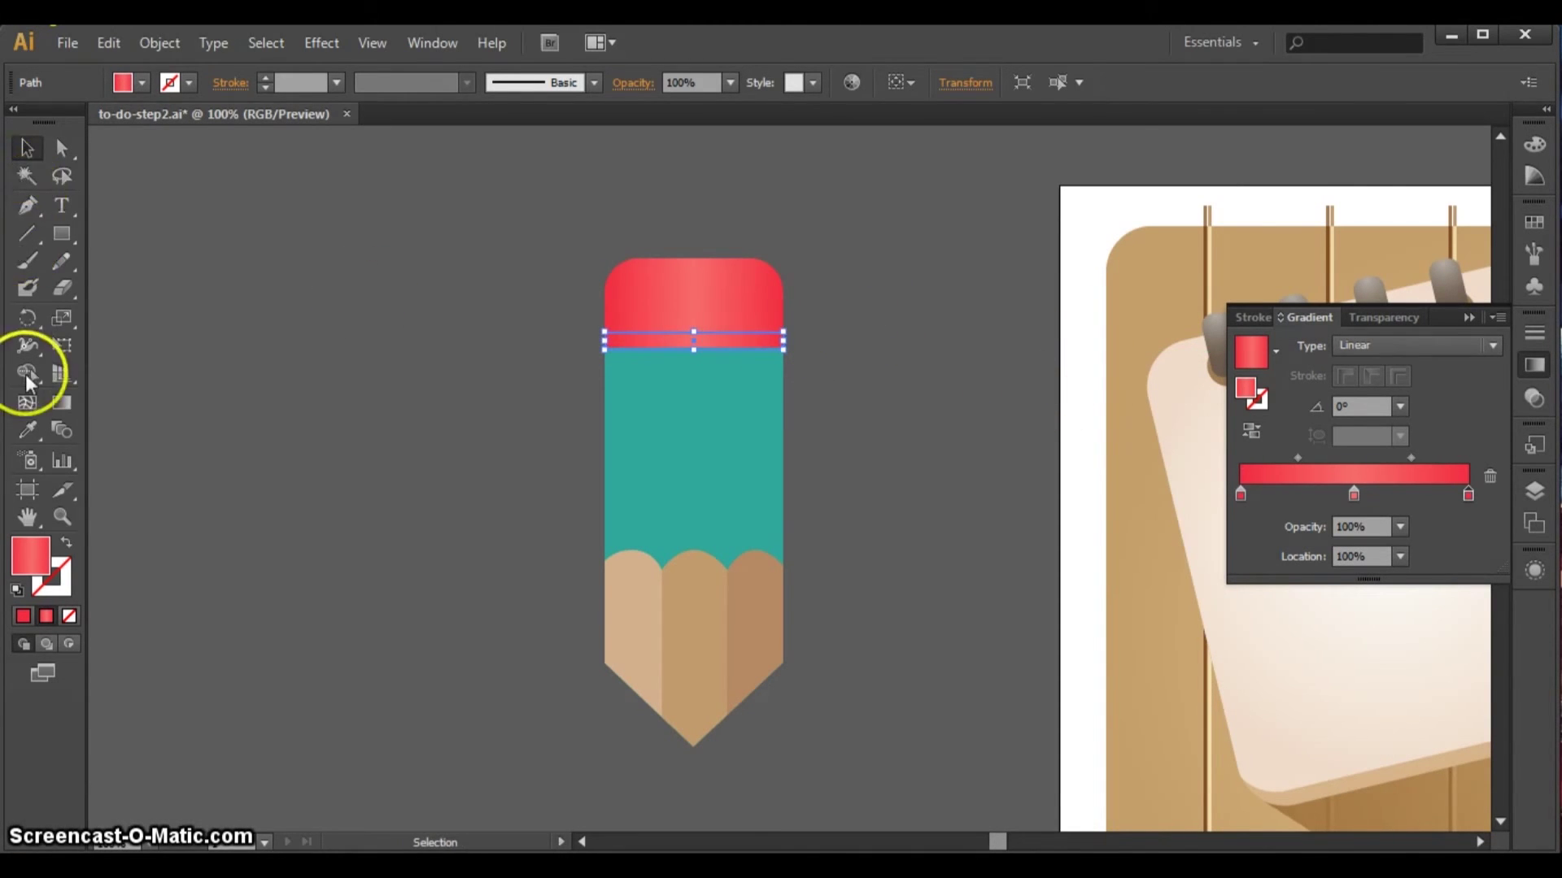
- Fill the thin band with the grey-brown gradient sampled from the notepad's first spiral ring using the Eyedropper
click(1470, 315)
click(28, 431)
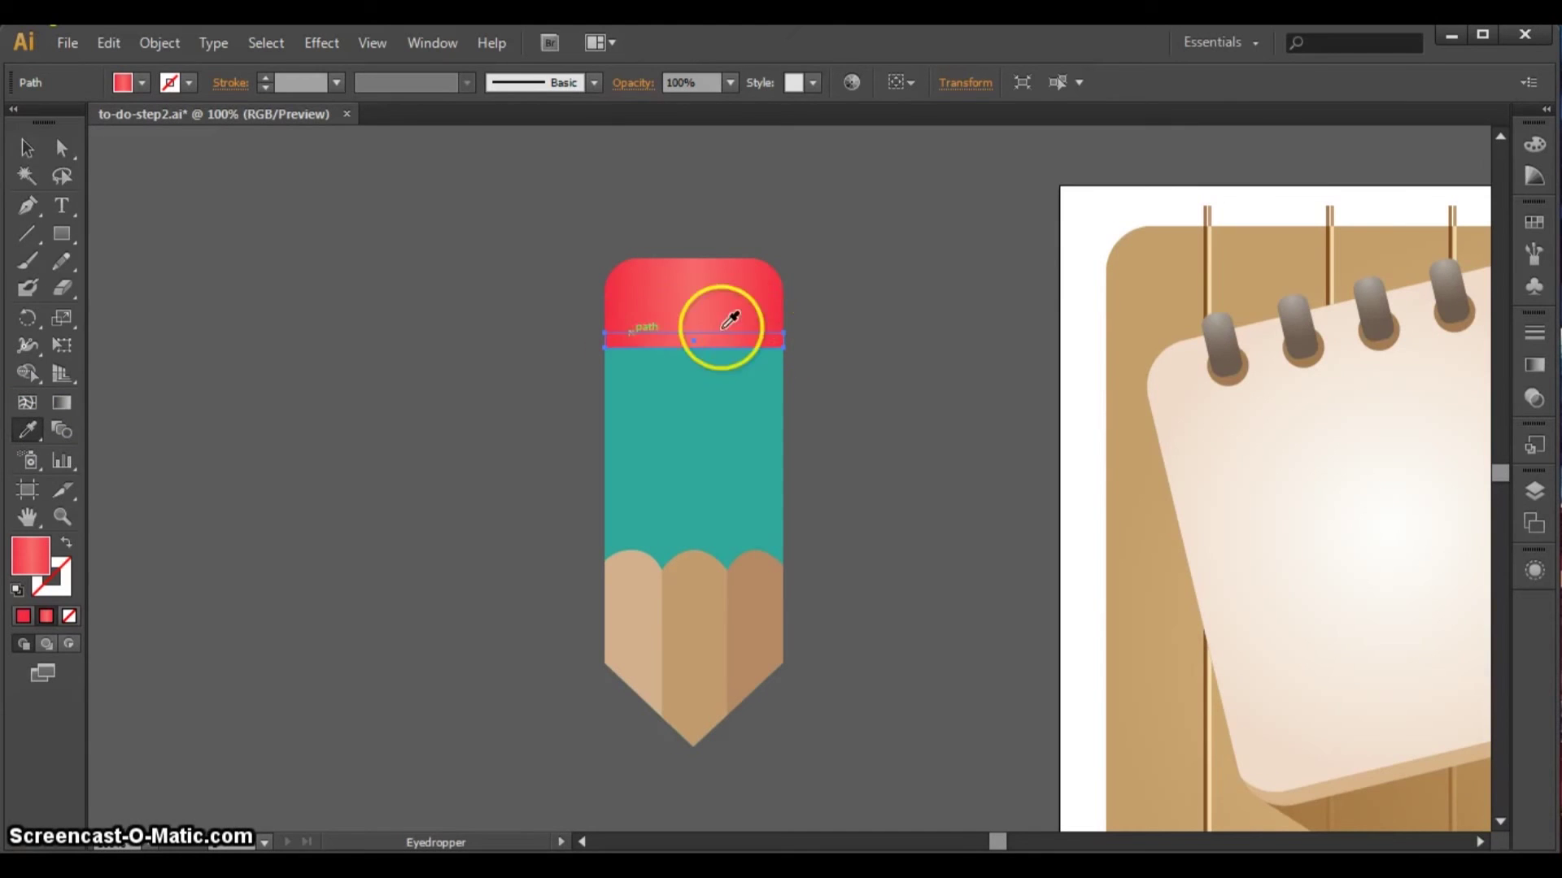
click(1226, 317)
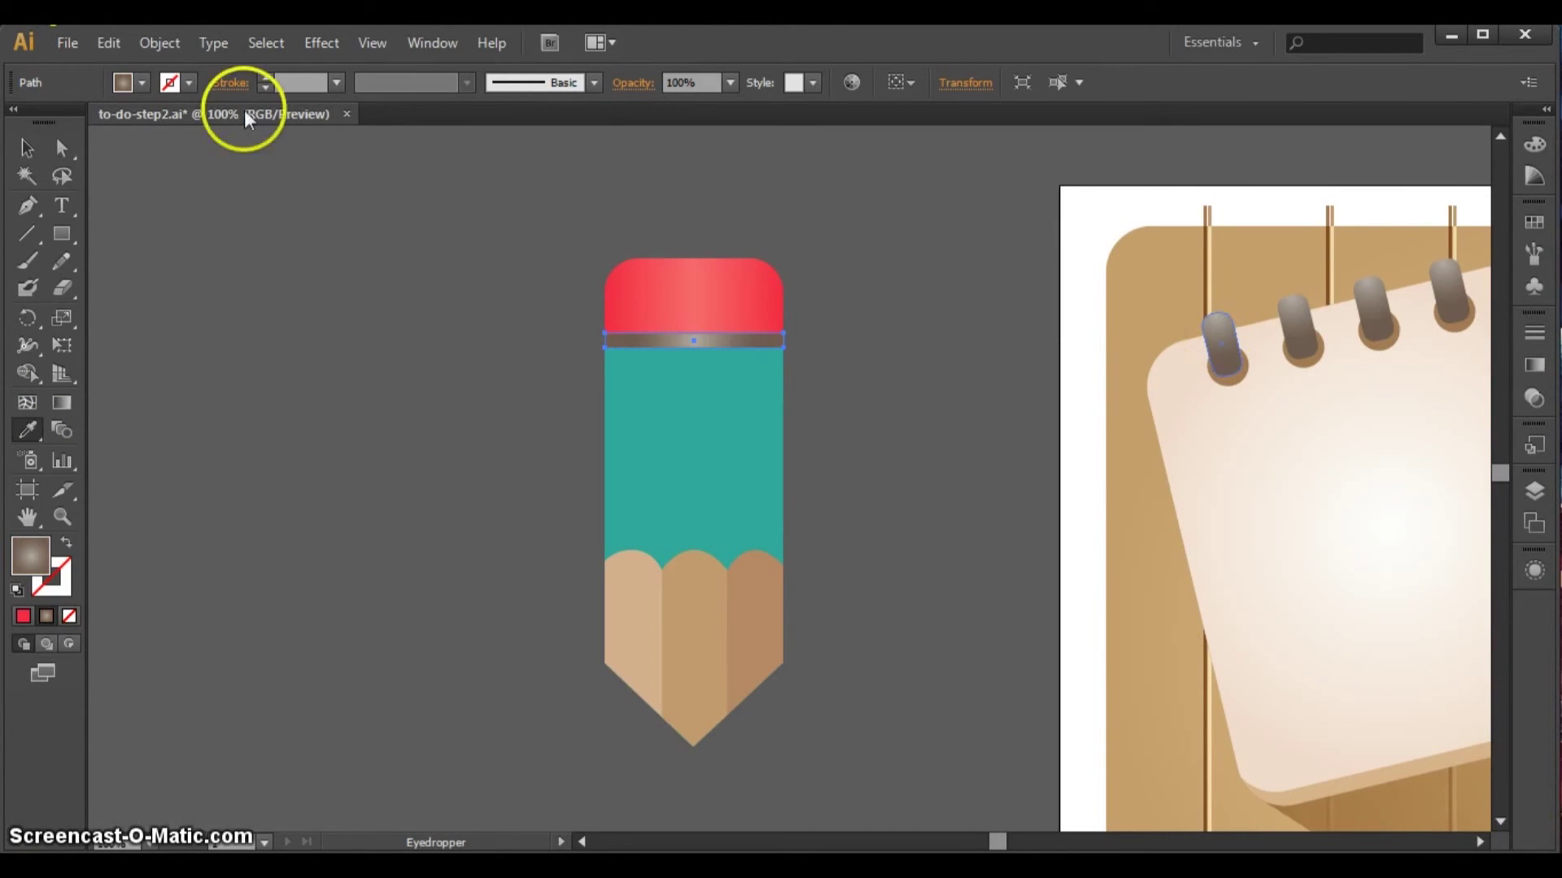
click(26, 147)
click(906, 381)
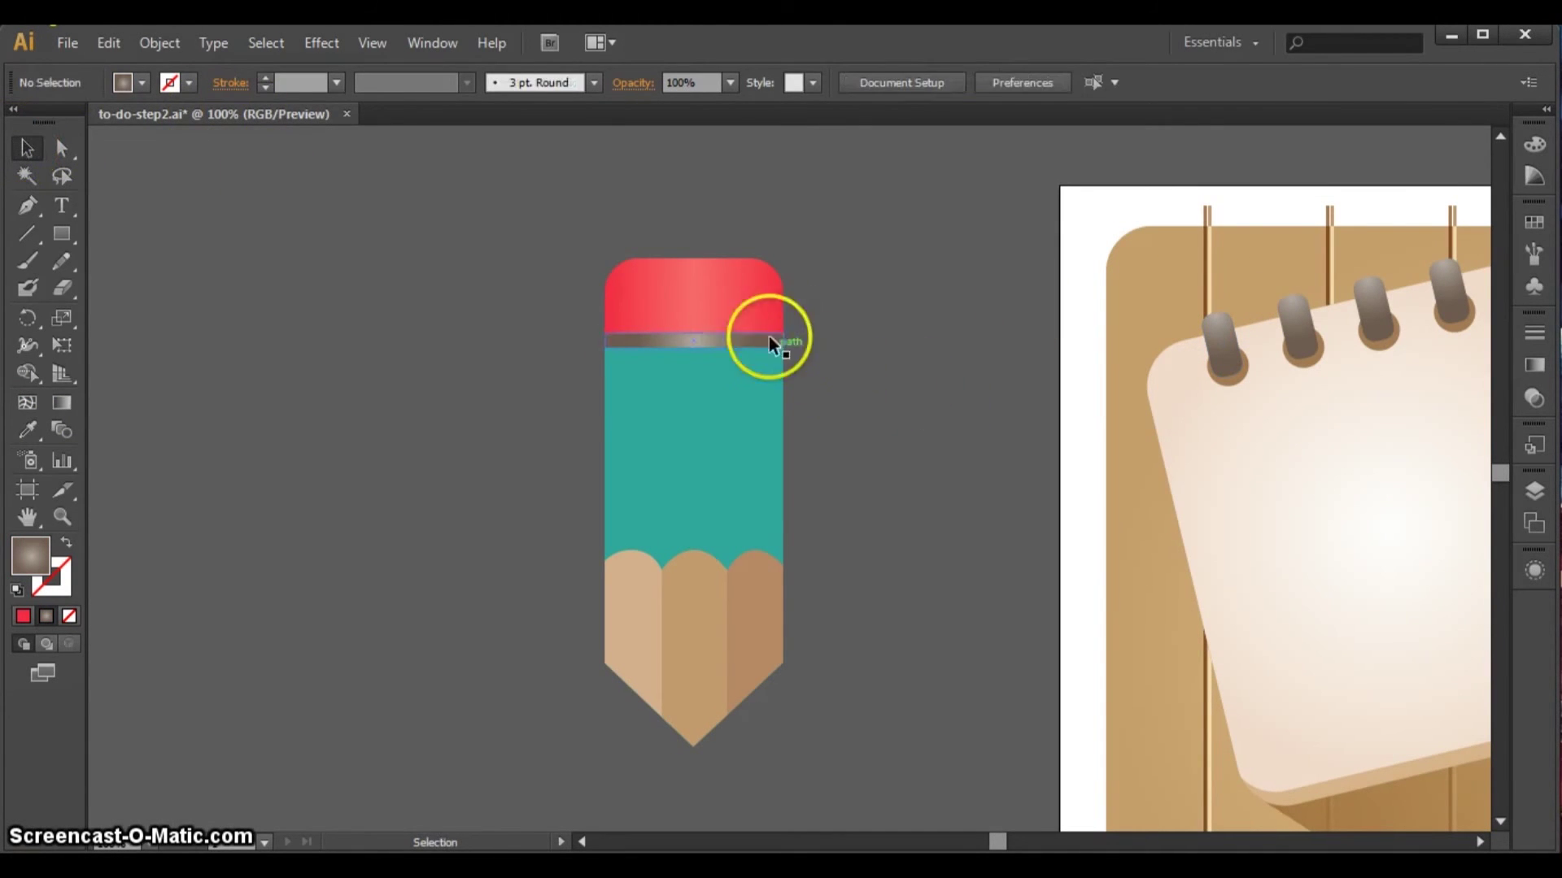
- Duplicate the metallic band twice downward so three bands are stacked below the cap
click(745, 335)
drag(744, 339, 748, 358)
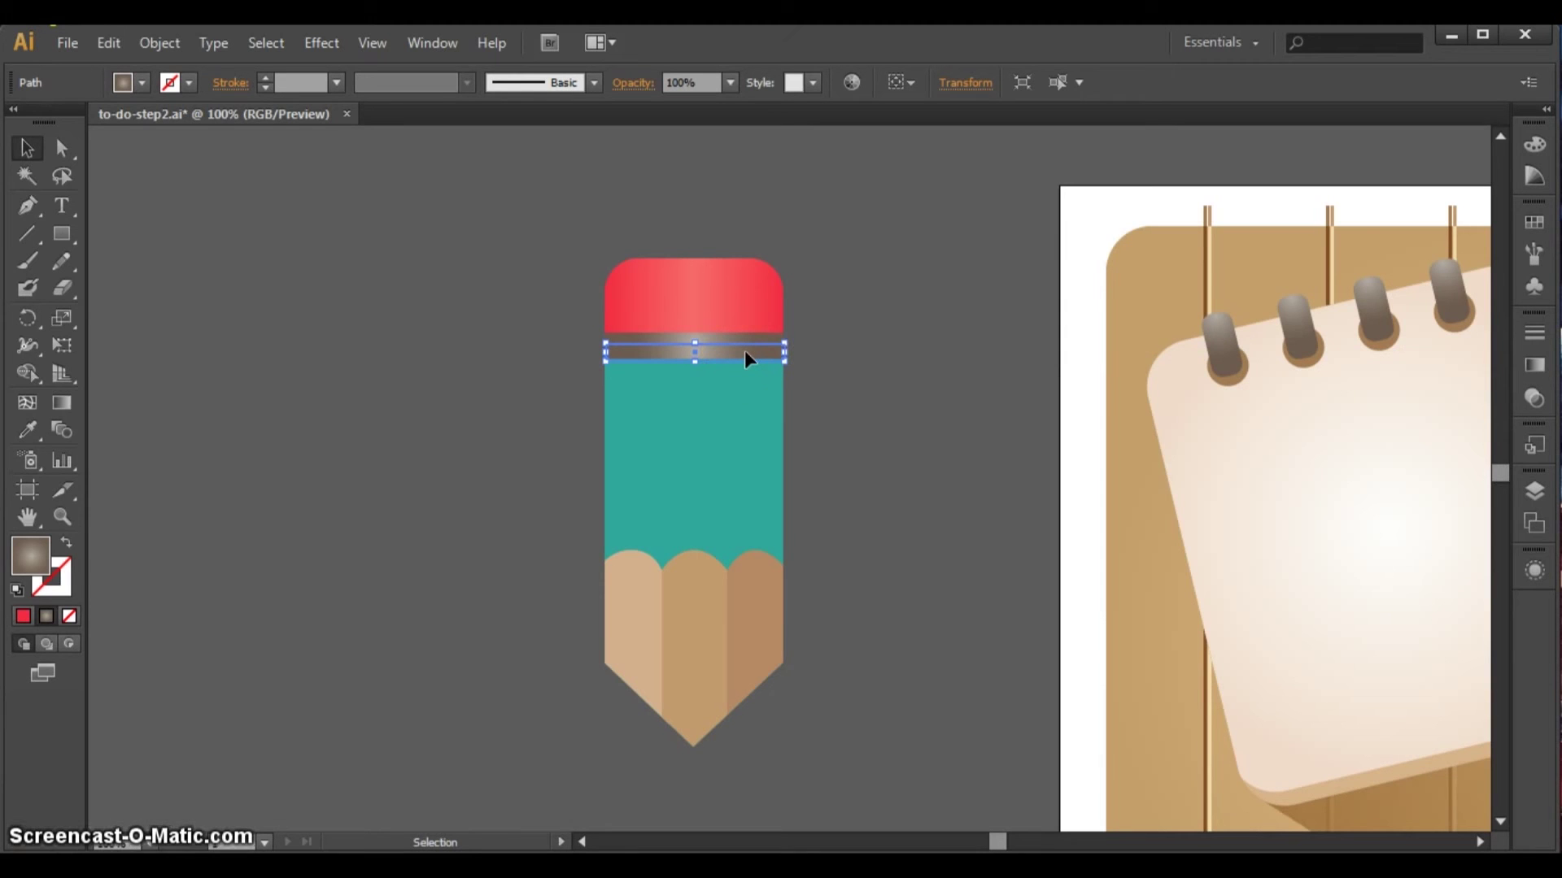
key(Down)
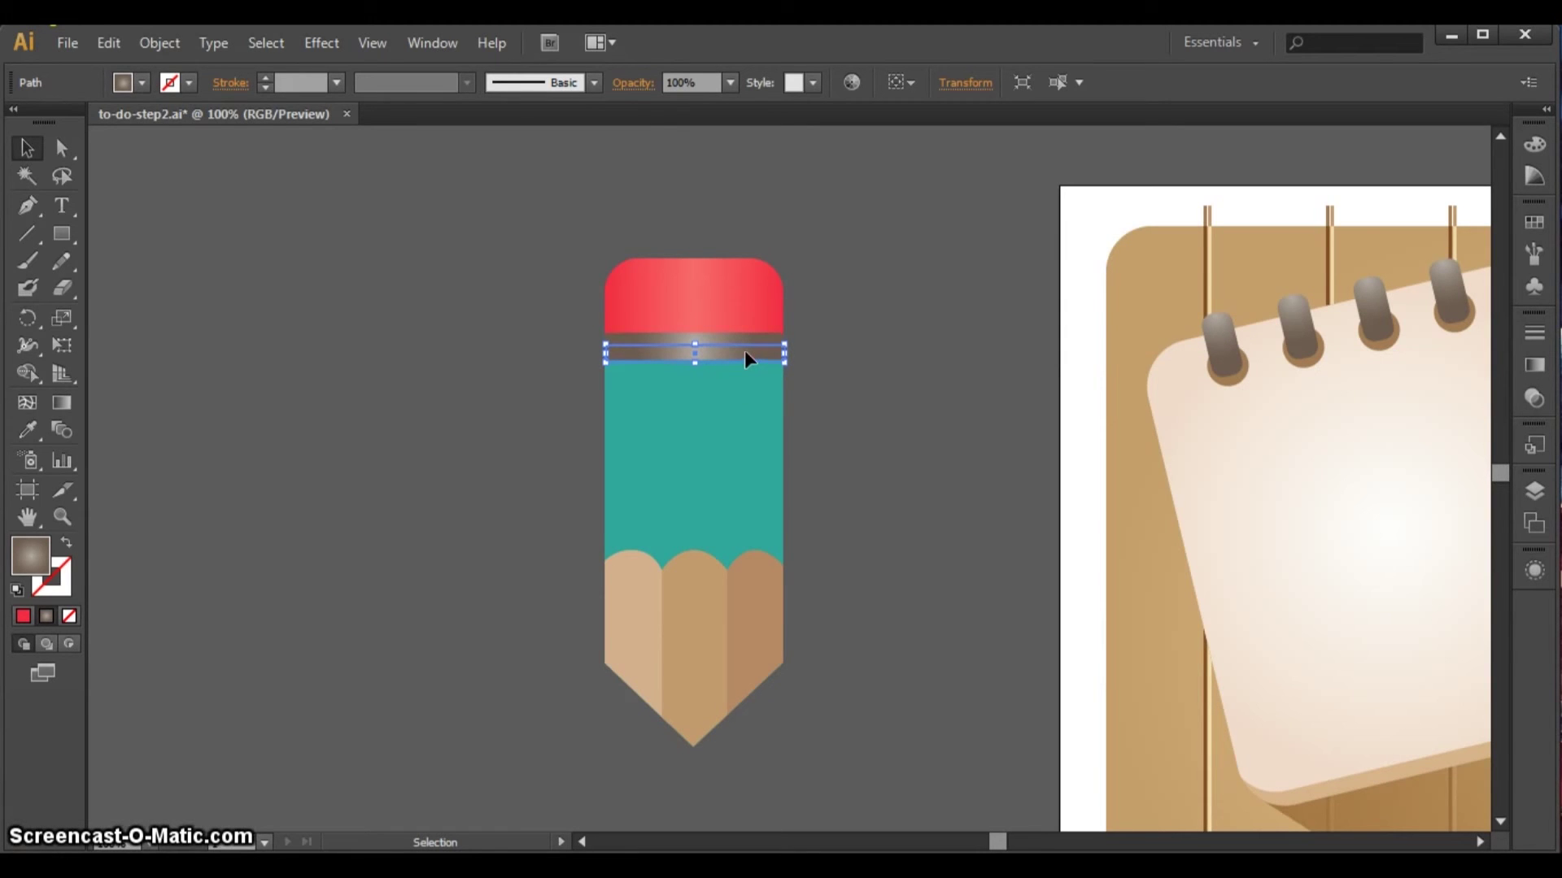
drag(744, 350, 748, 363)
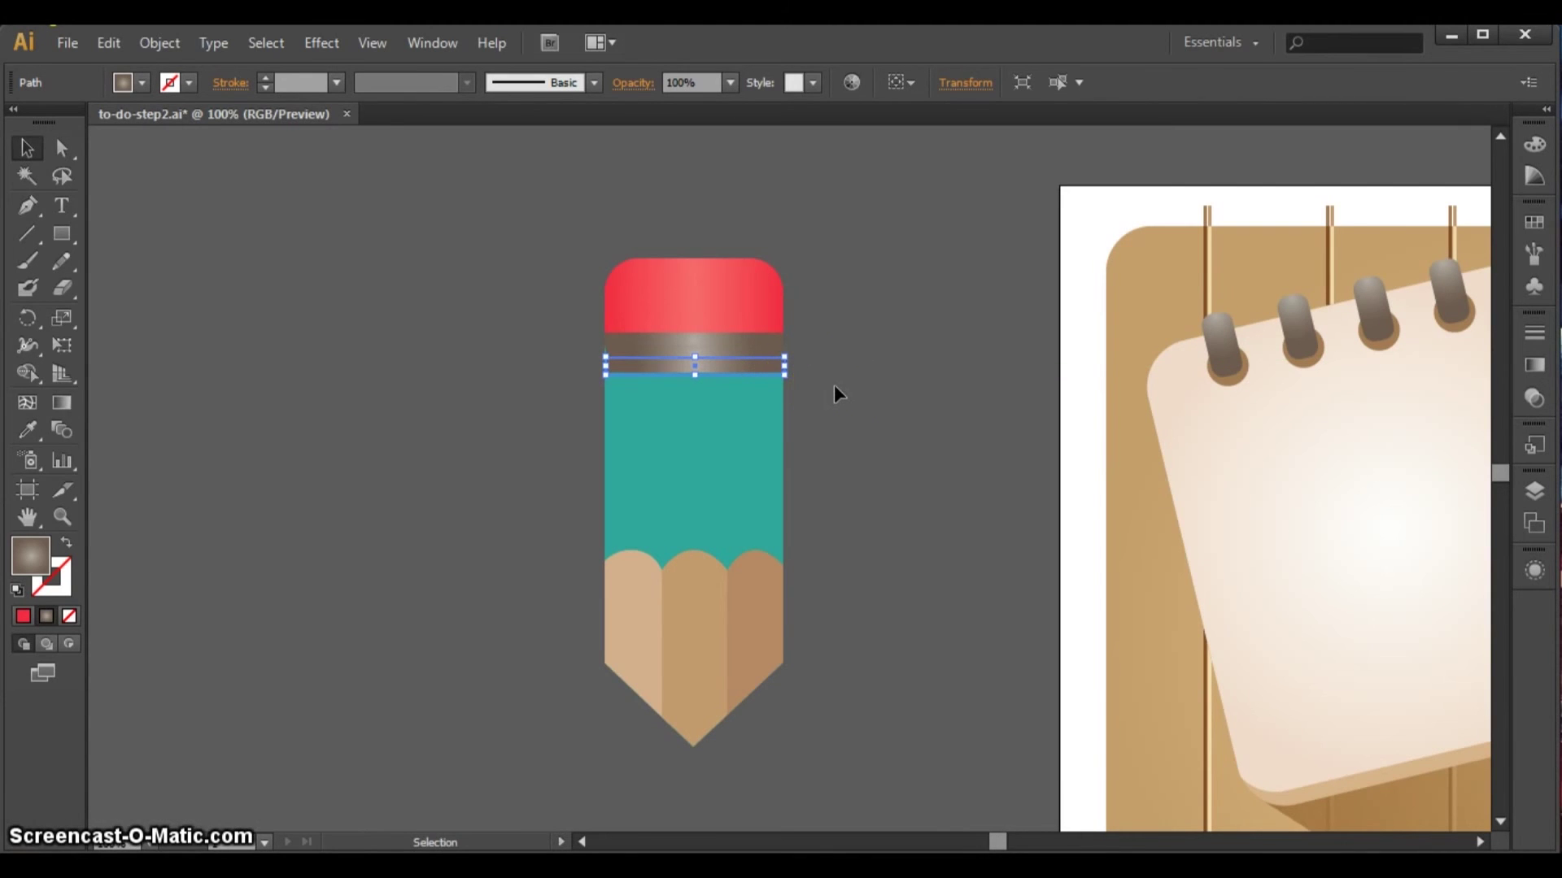
click(826, 340)
click(755, 341)
shift+click(755, 353)
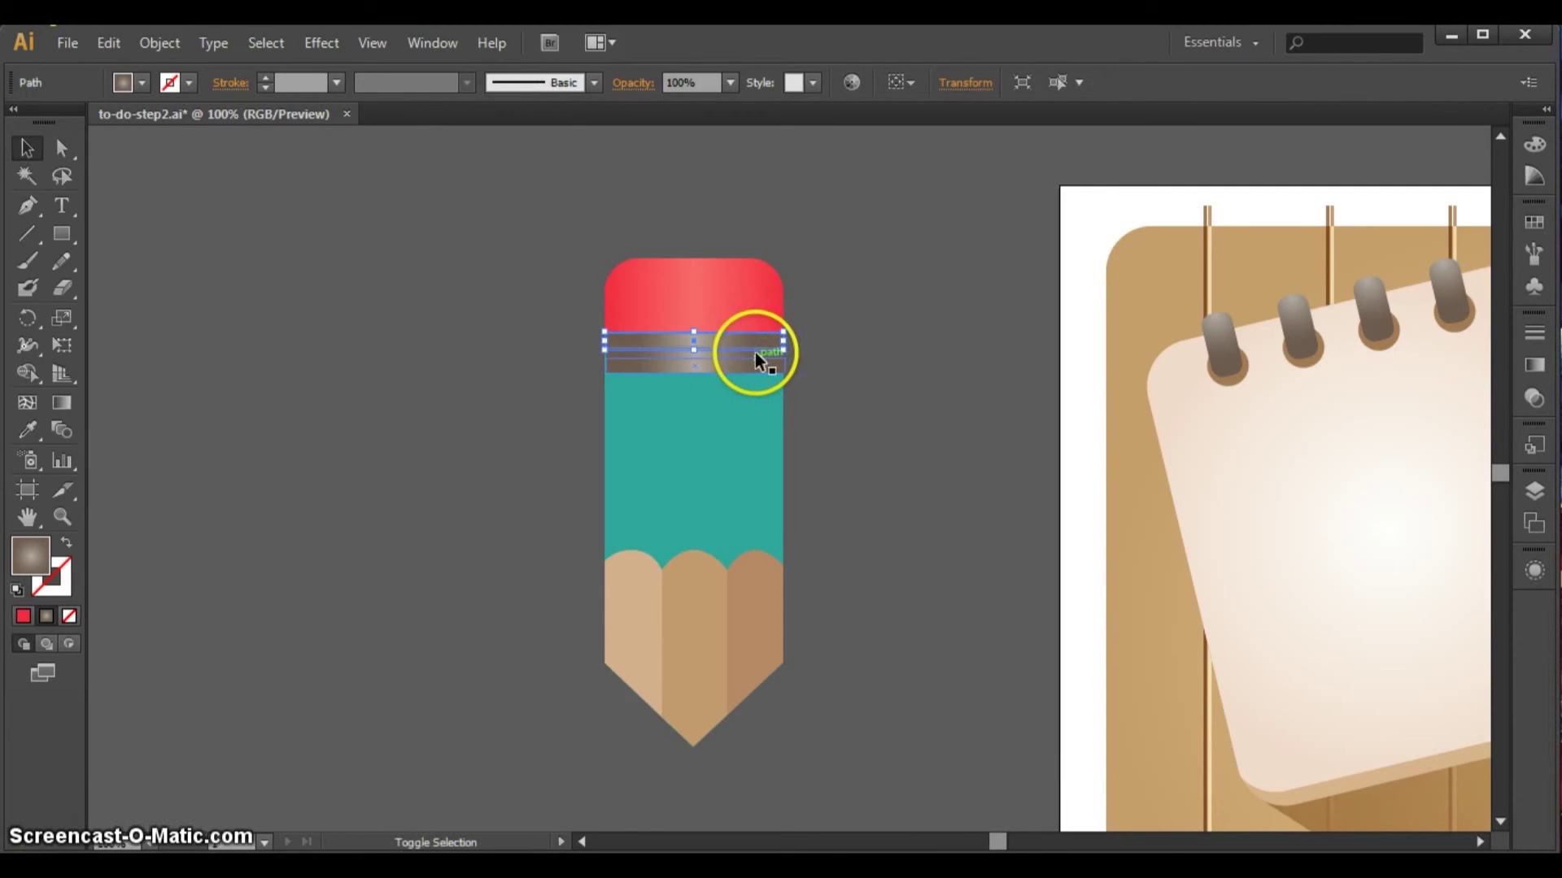
shift+click(755, 350)
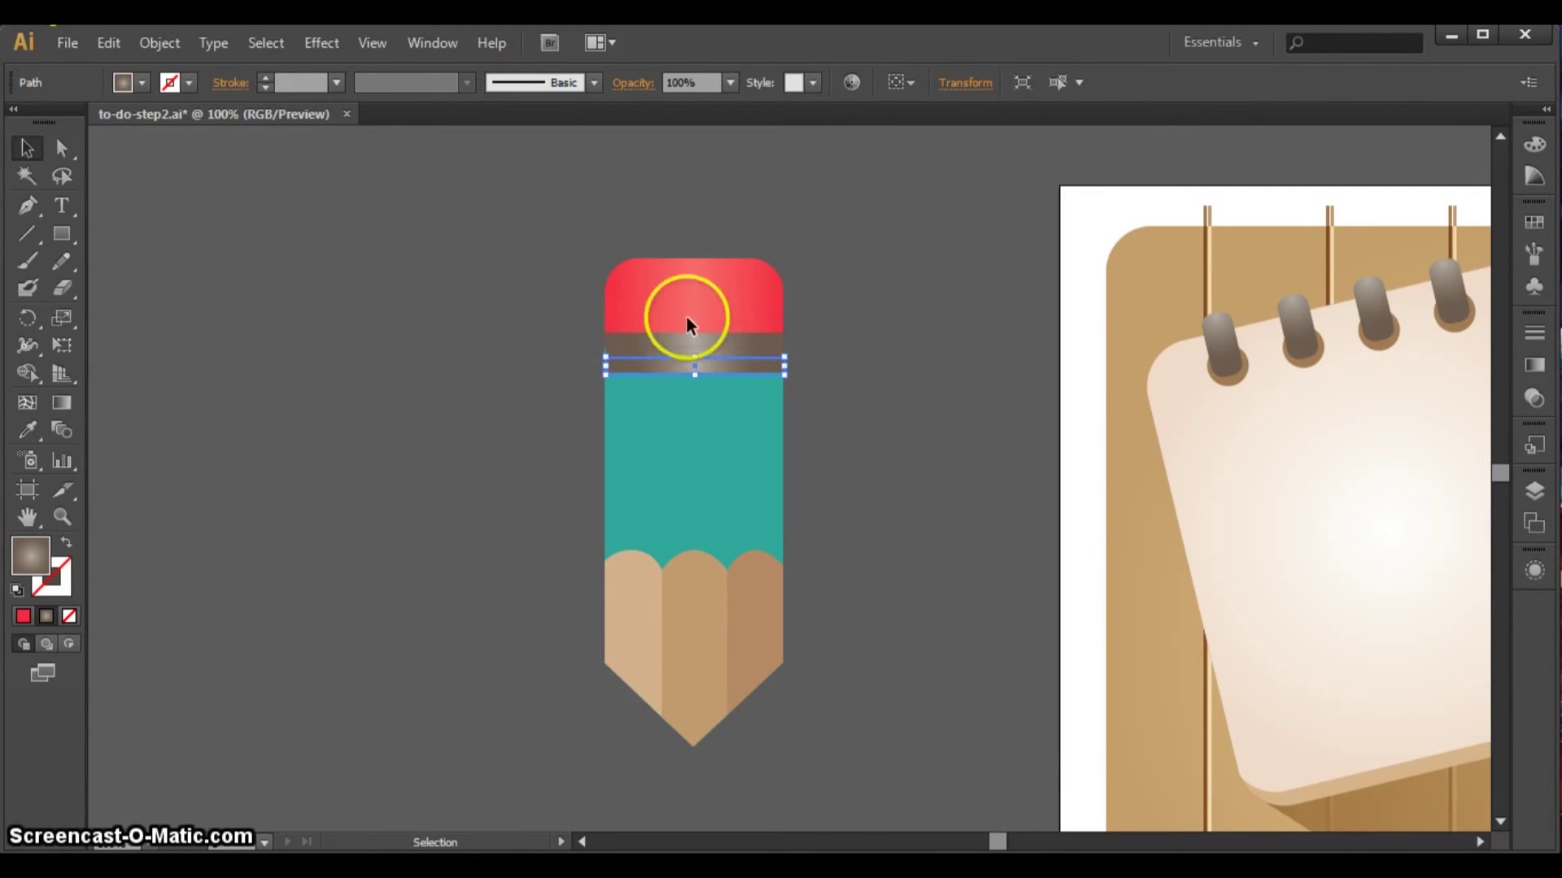
shift+click(710, 338)
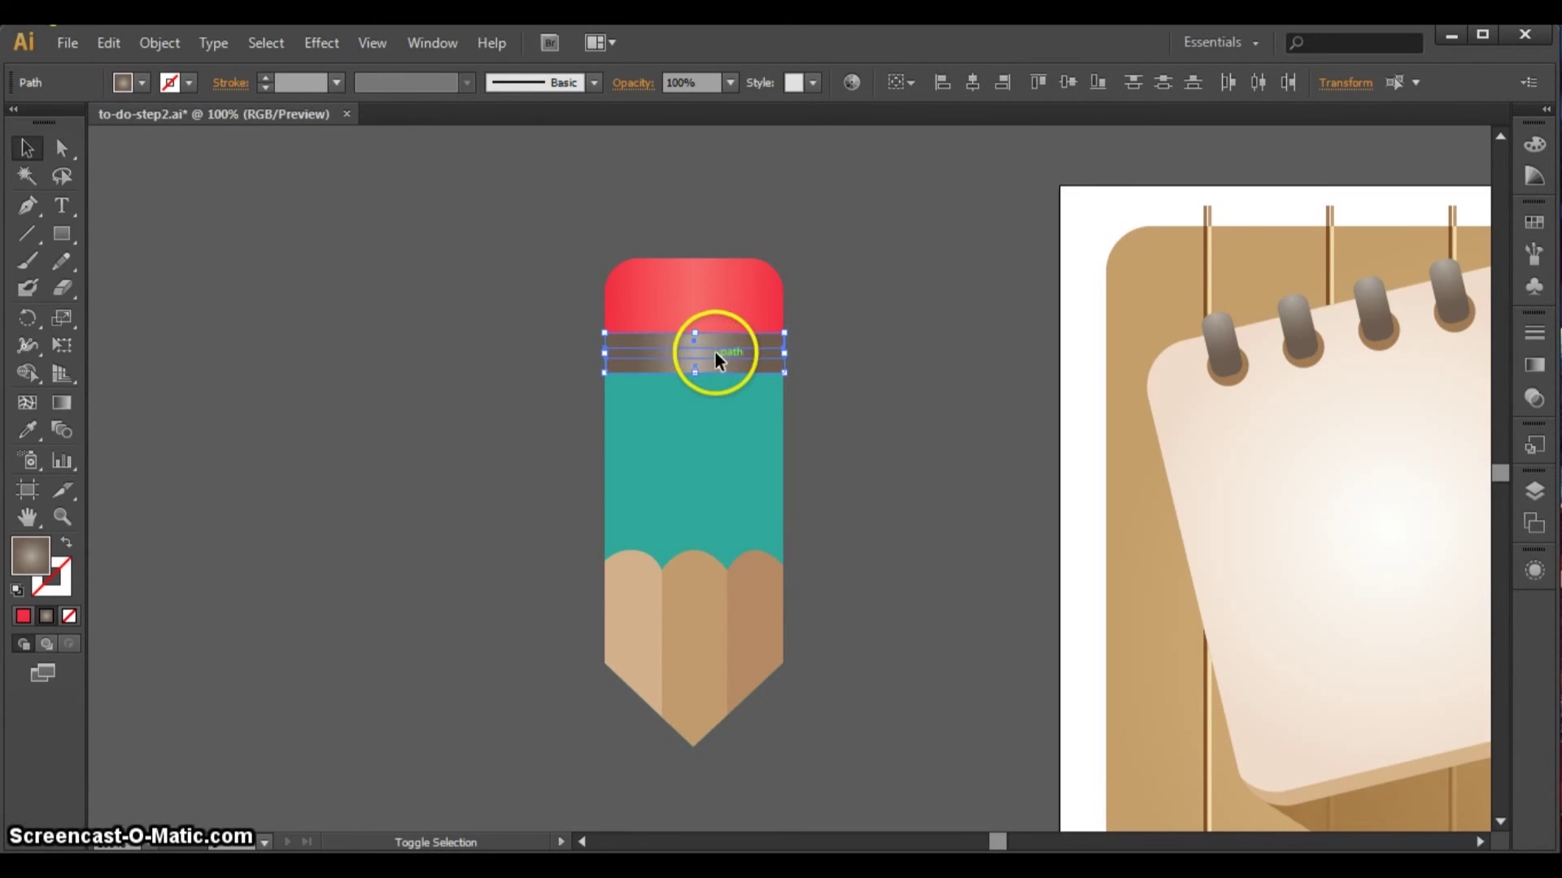
shift+click(715, 353)
- Select all three metallic bands and move each one's gradient centre close to the pencil's left edge with the Gradient tool
key(ctrl+equal)
key(ctrl+equal)
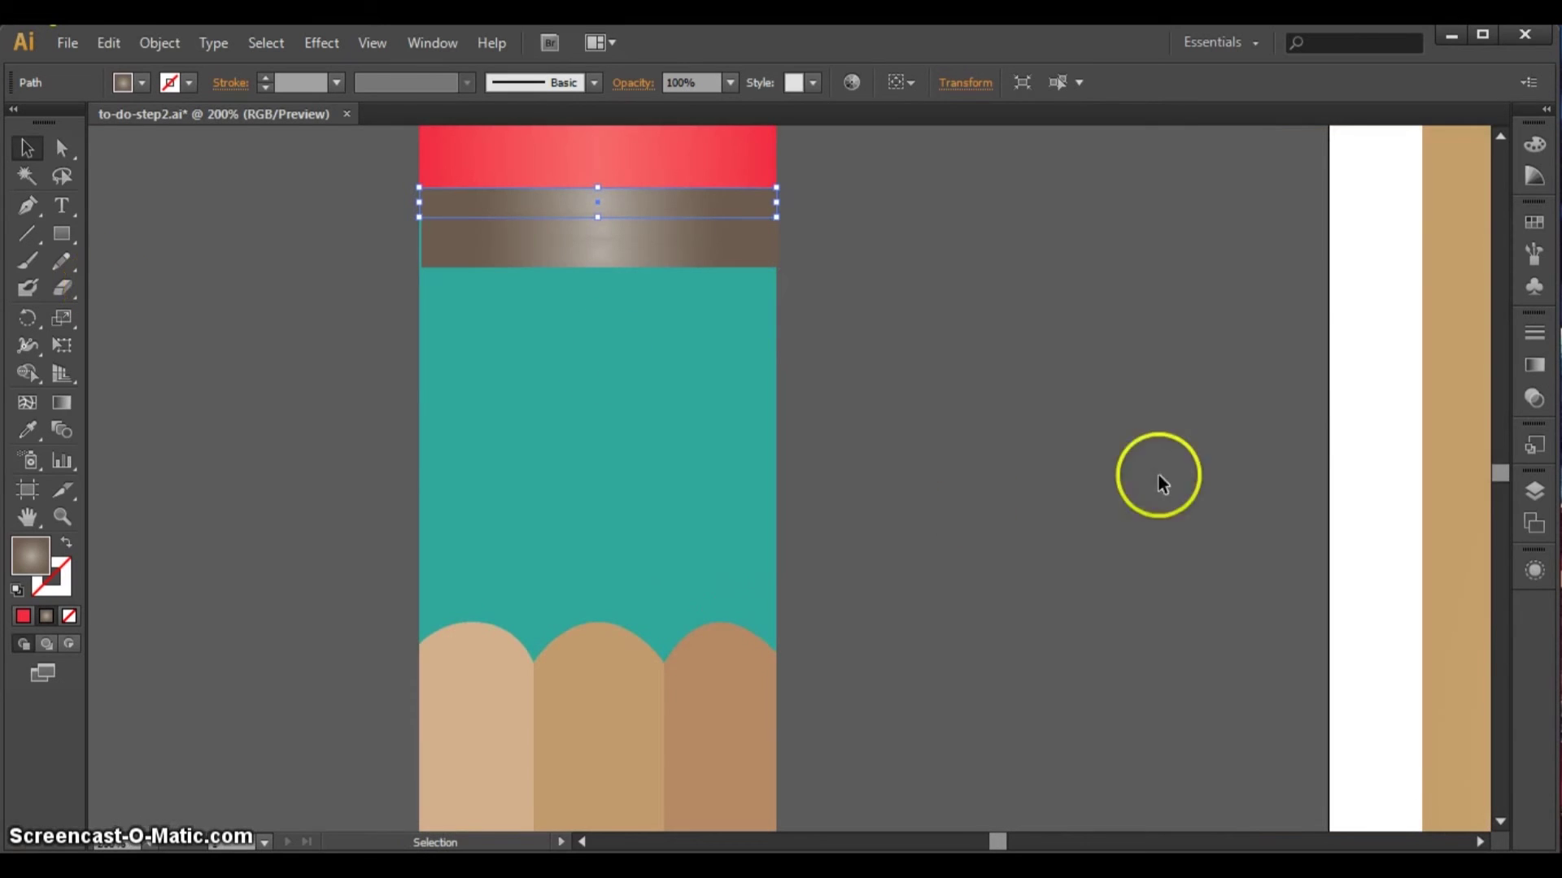
click(1500, 137)
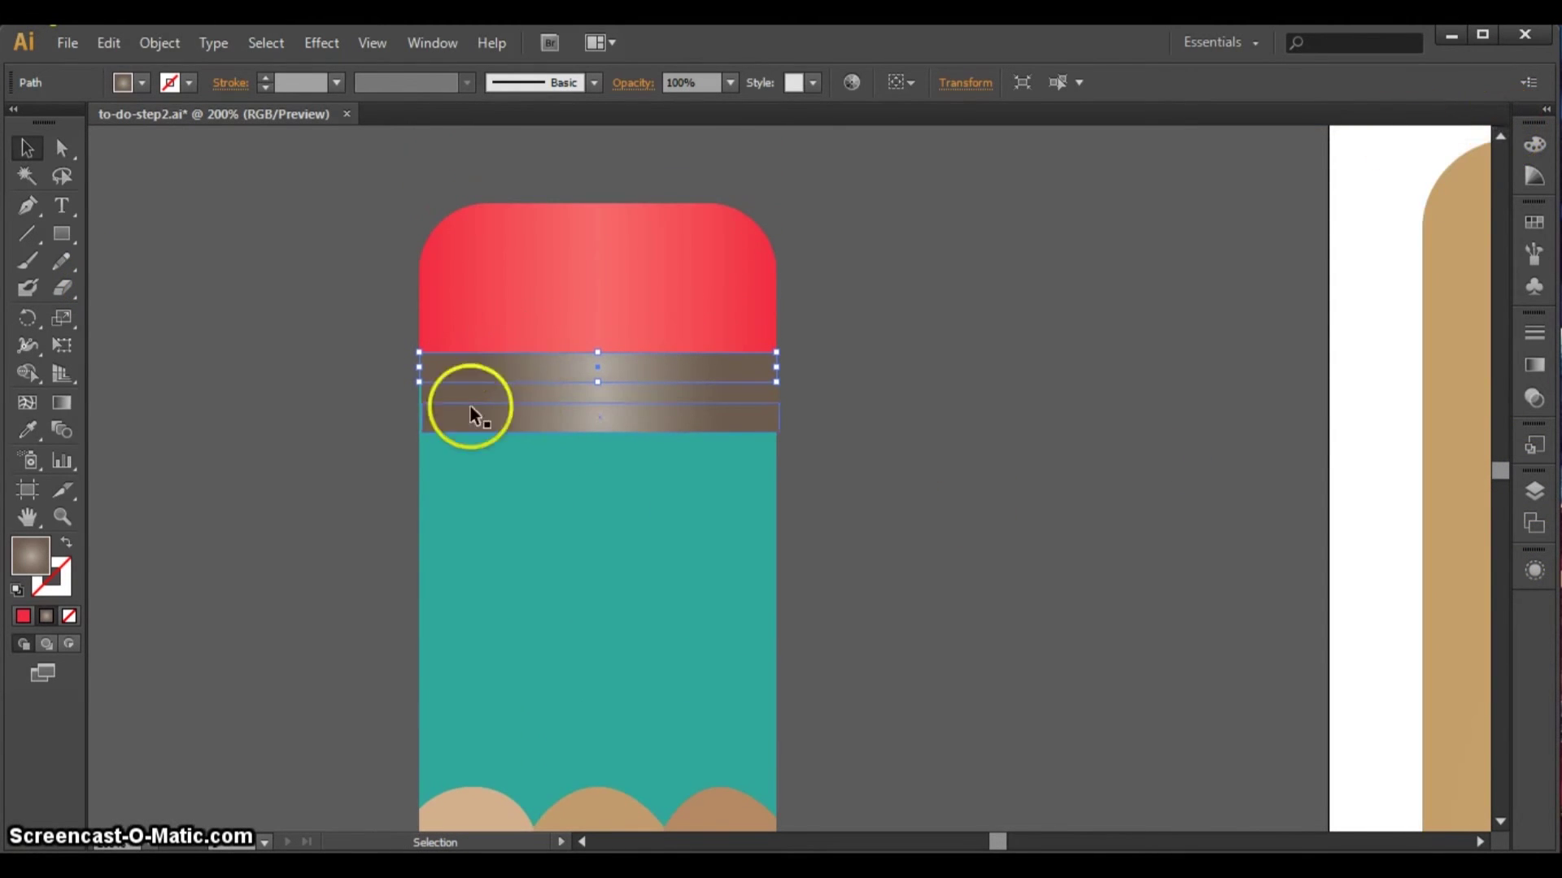
click(701, 389)
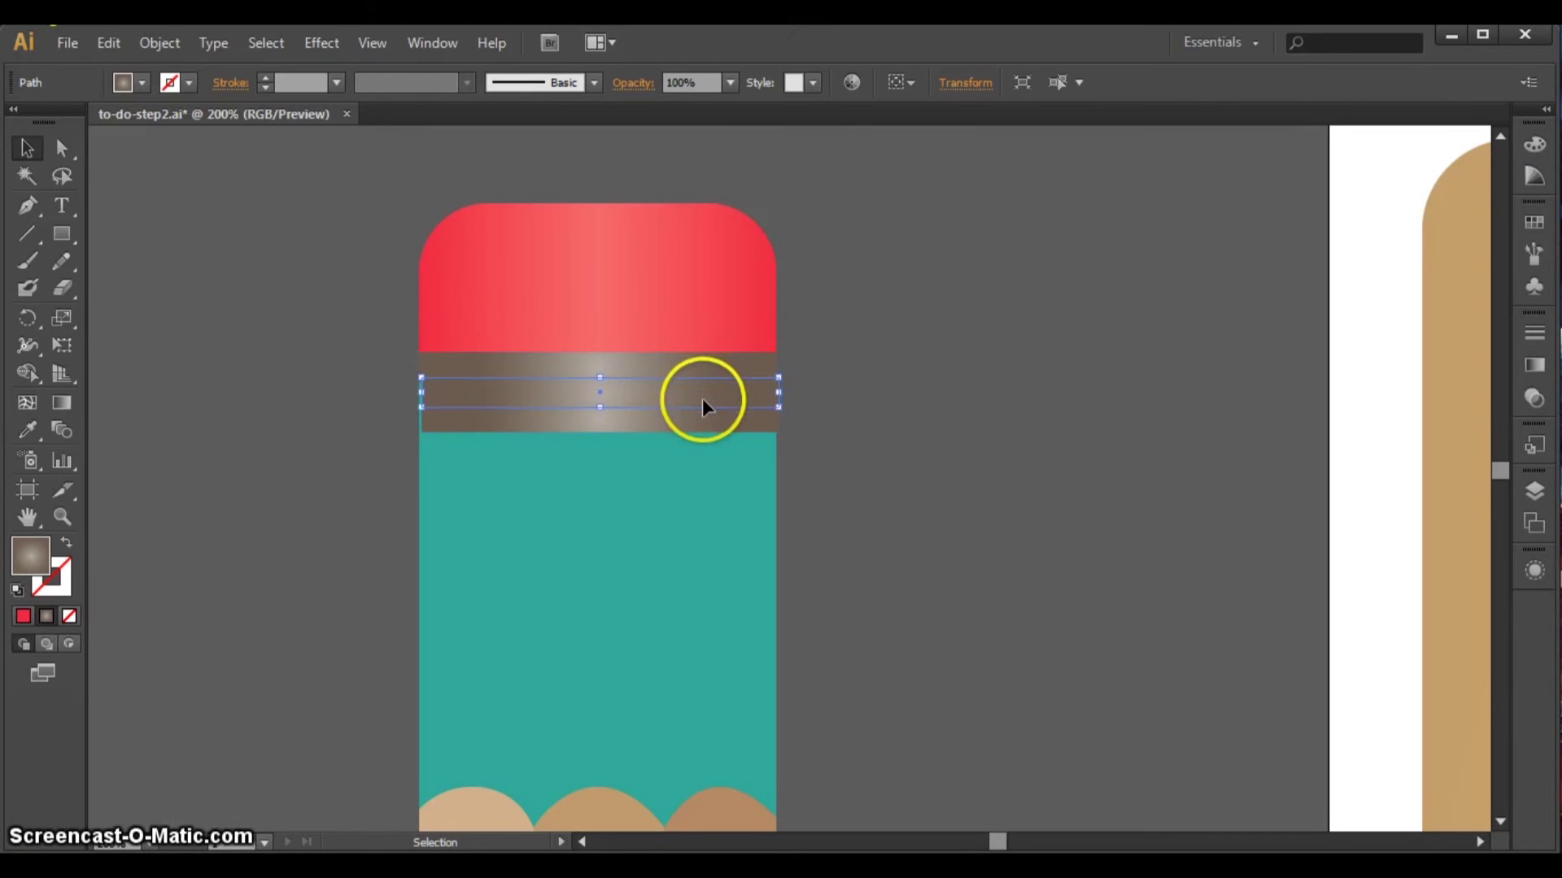
shift+click(696, 412)
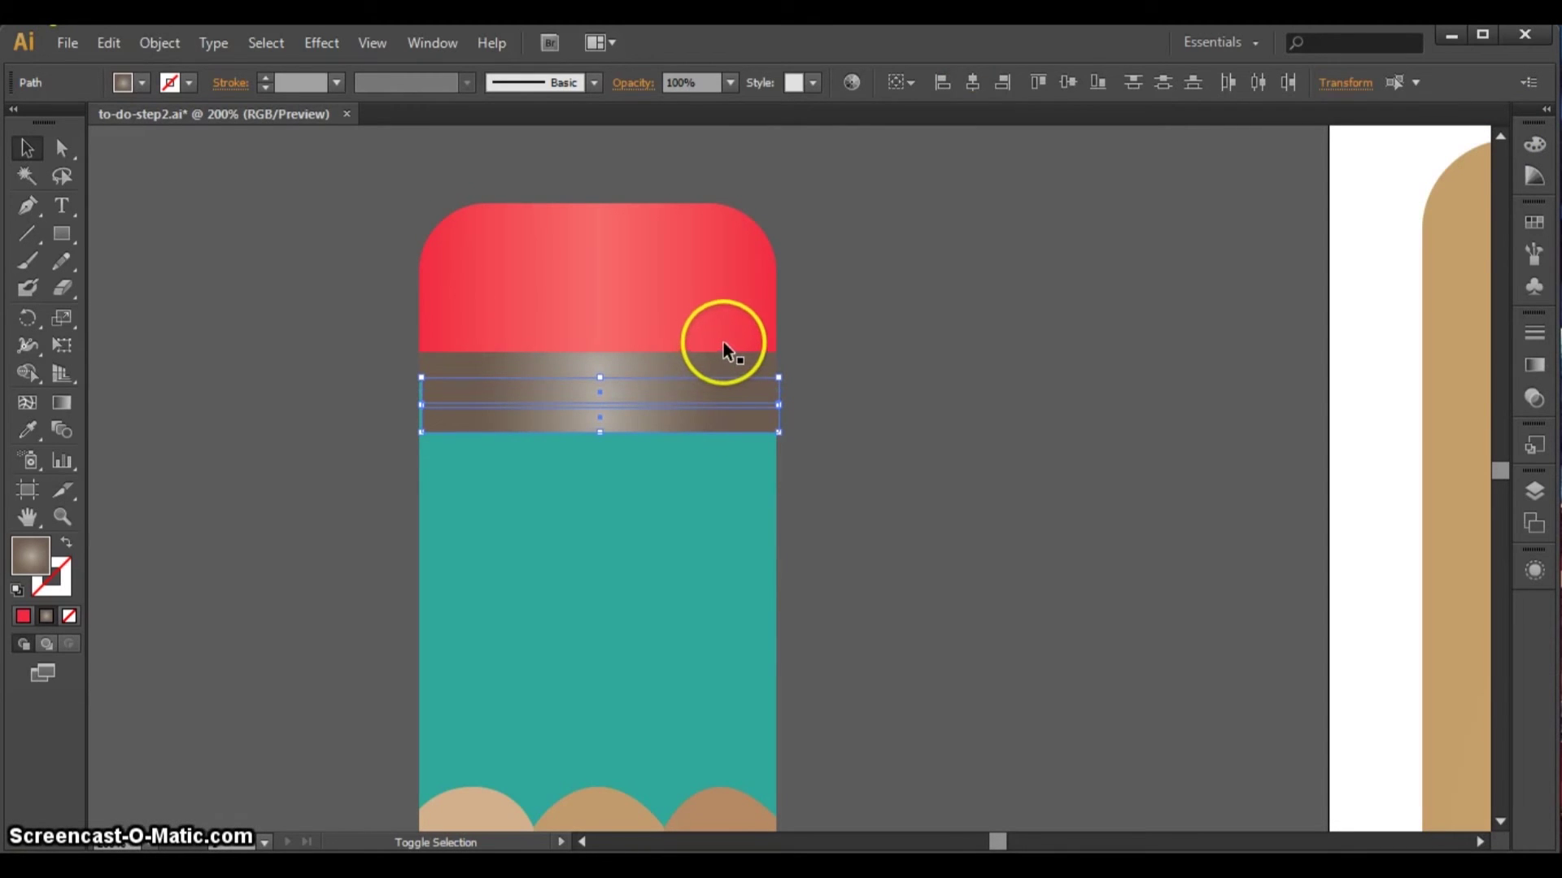
shift+click(714, 363)
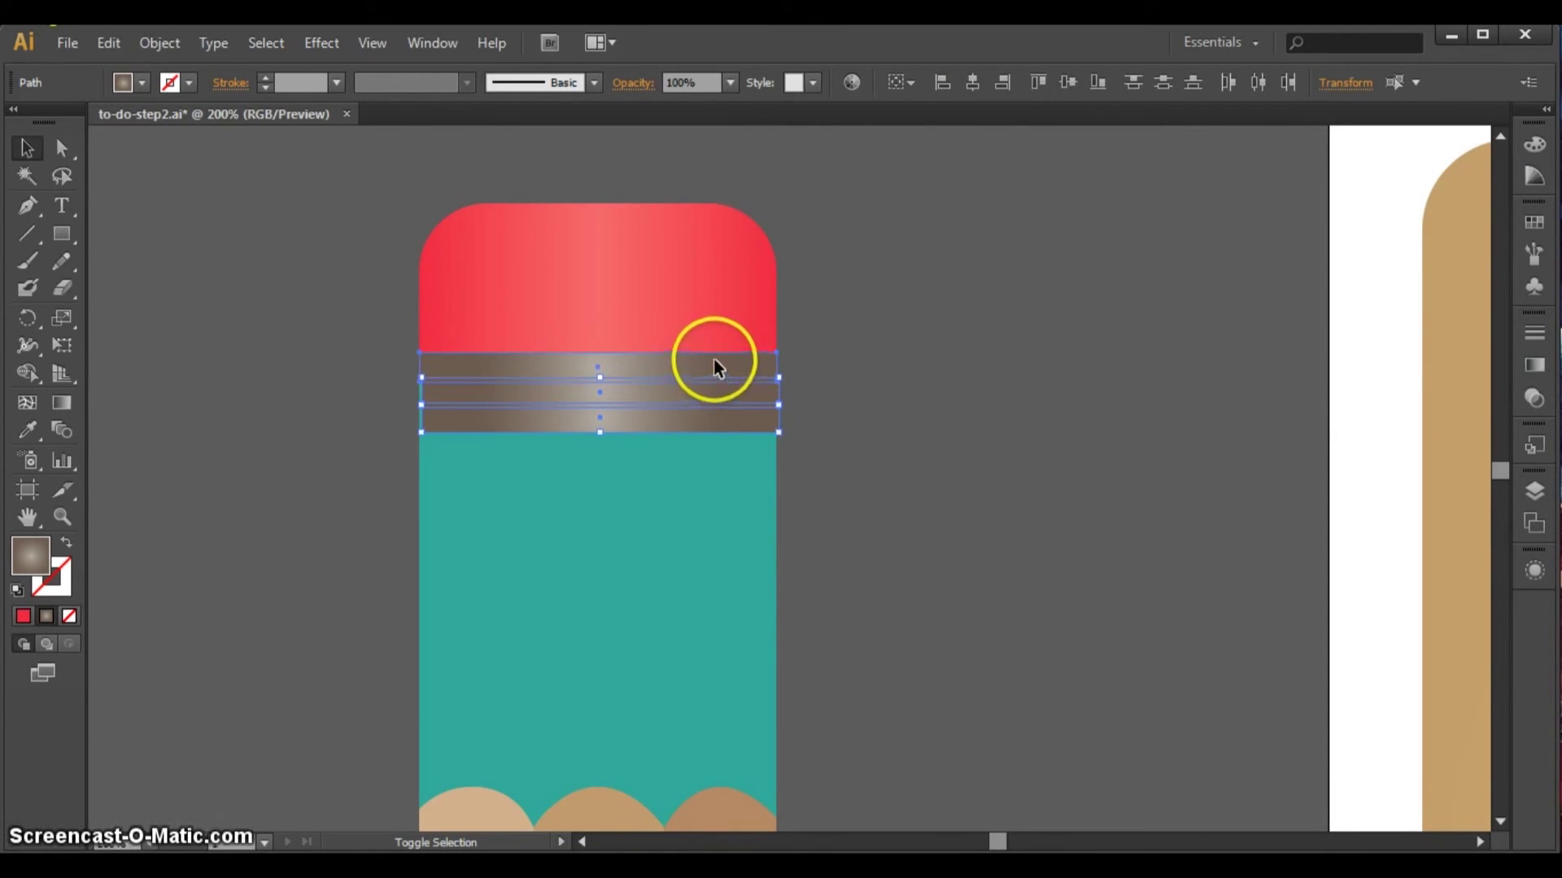
click(60, 403)
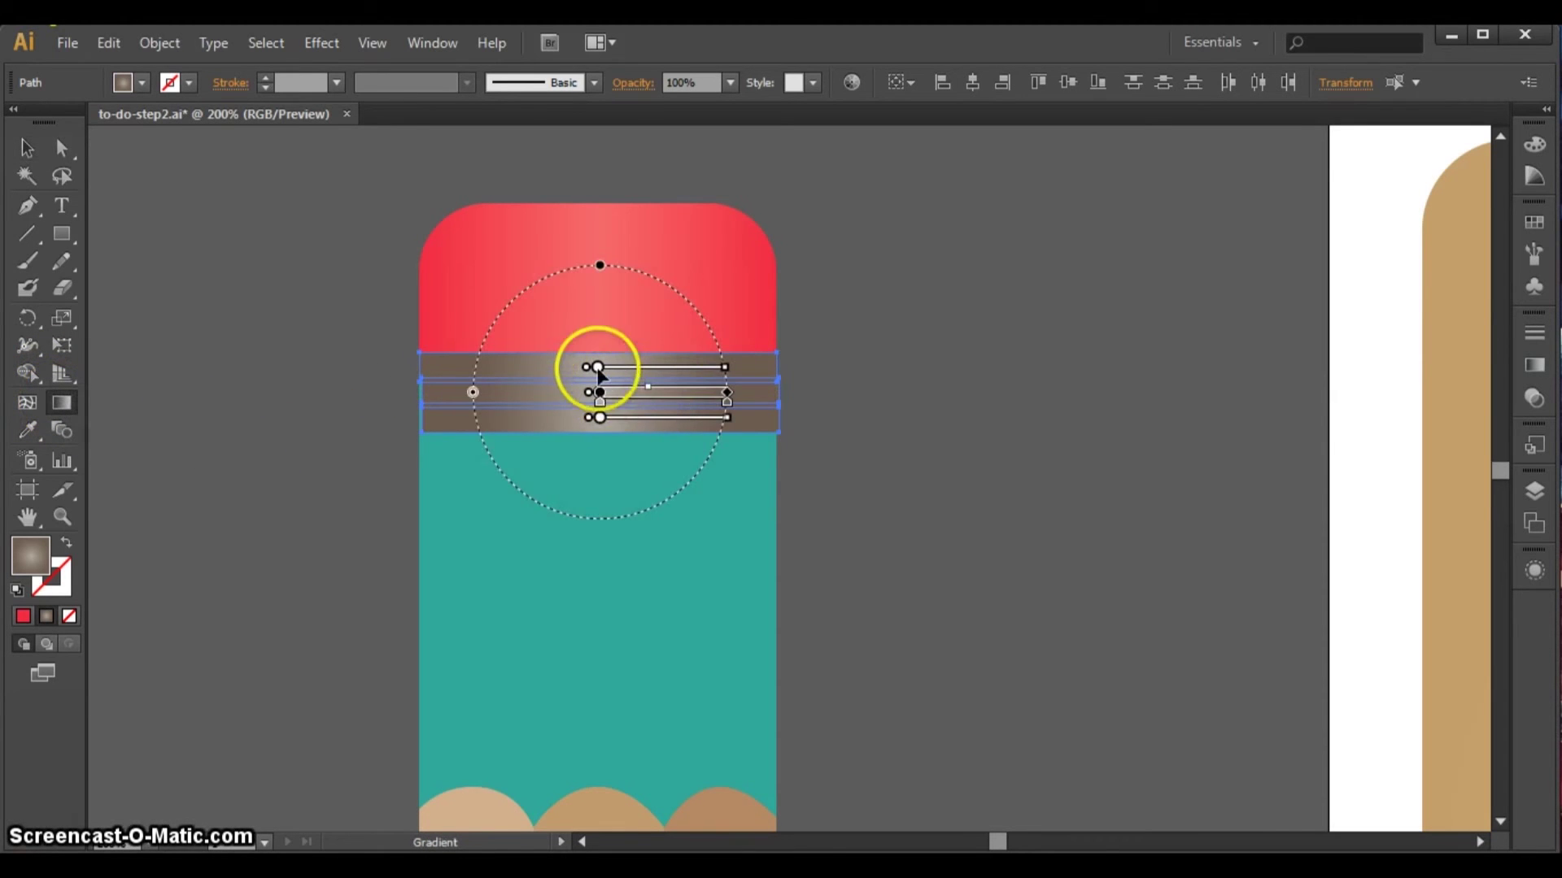
drag(597, 365, 485, 363)
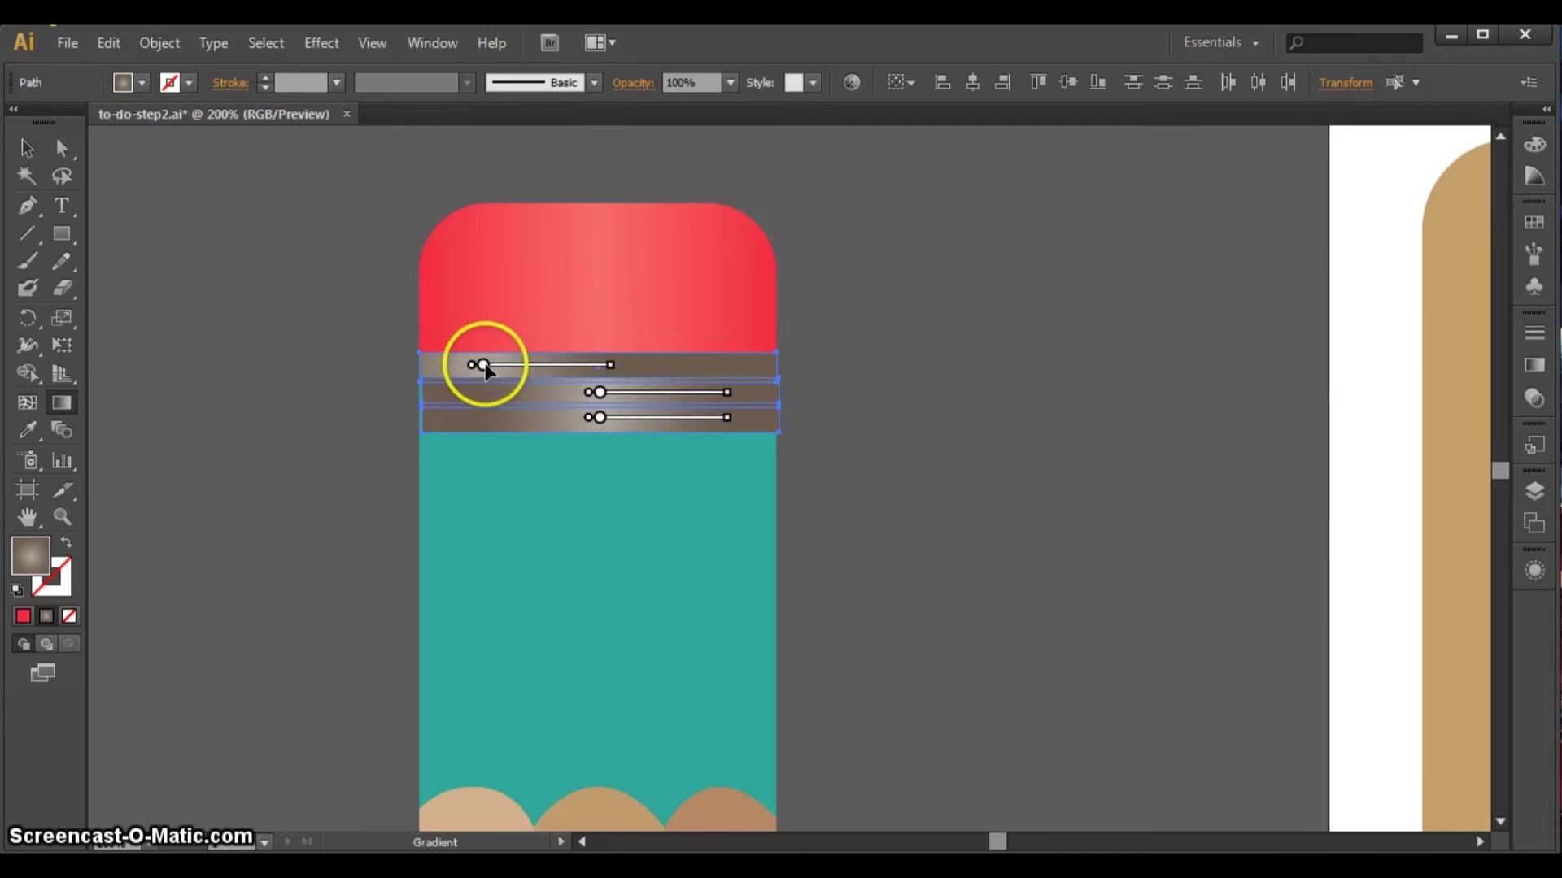
drag(601, 395, 484, 396)
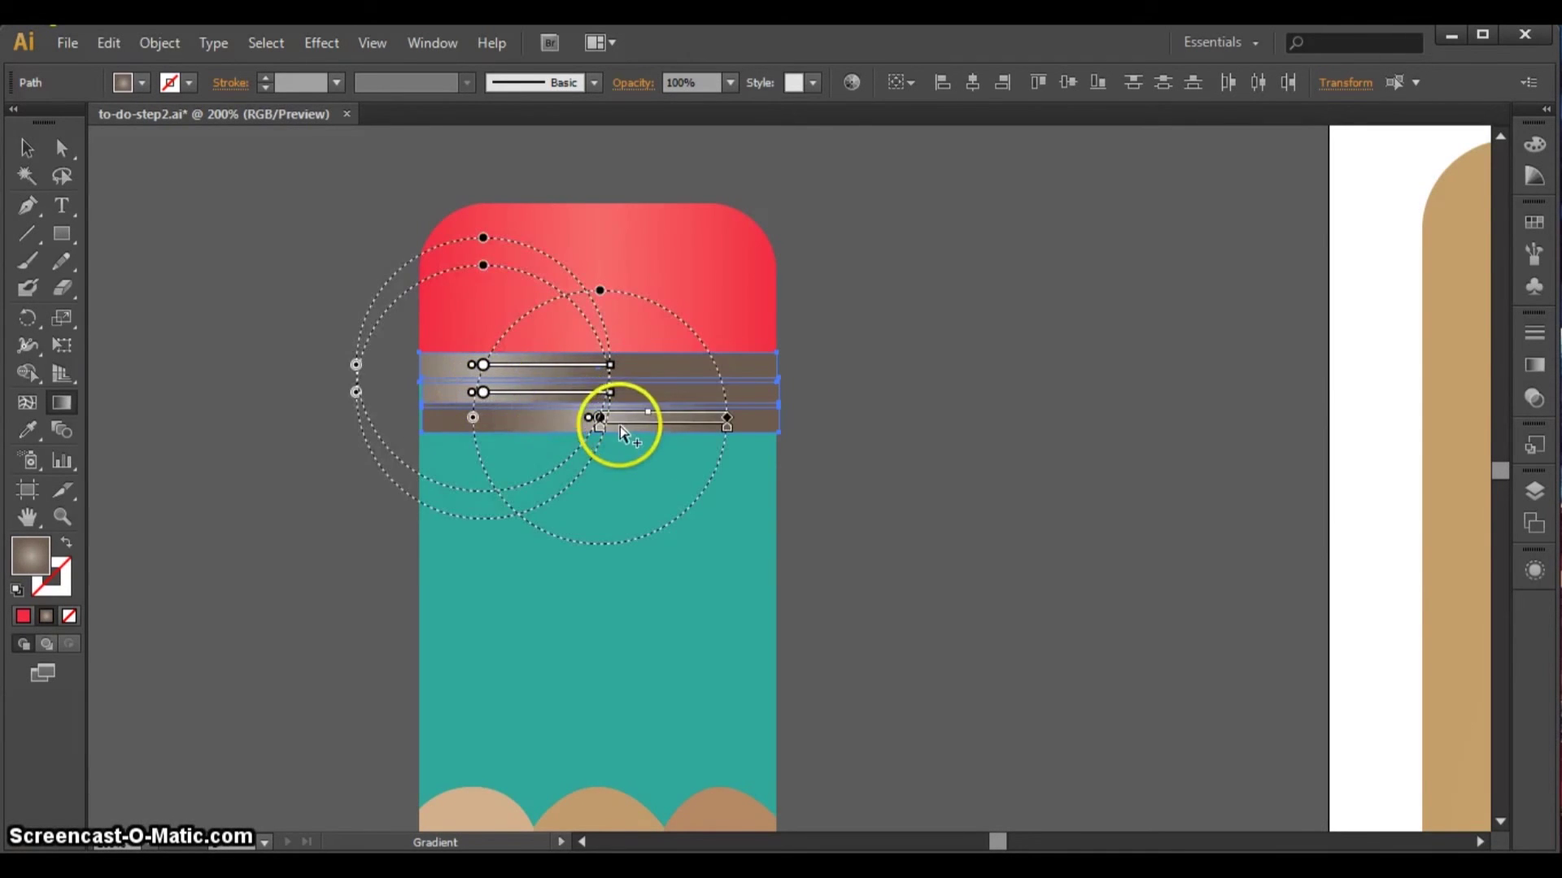
drag(599, 418, 480, 419)
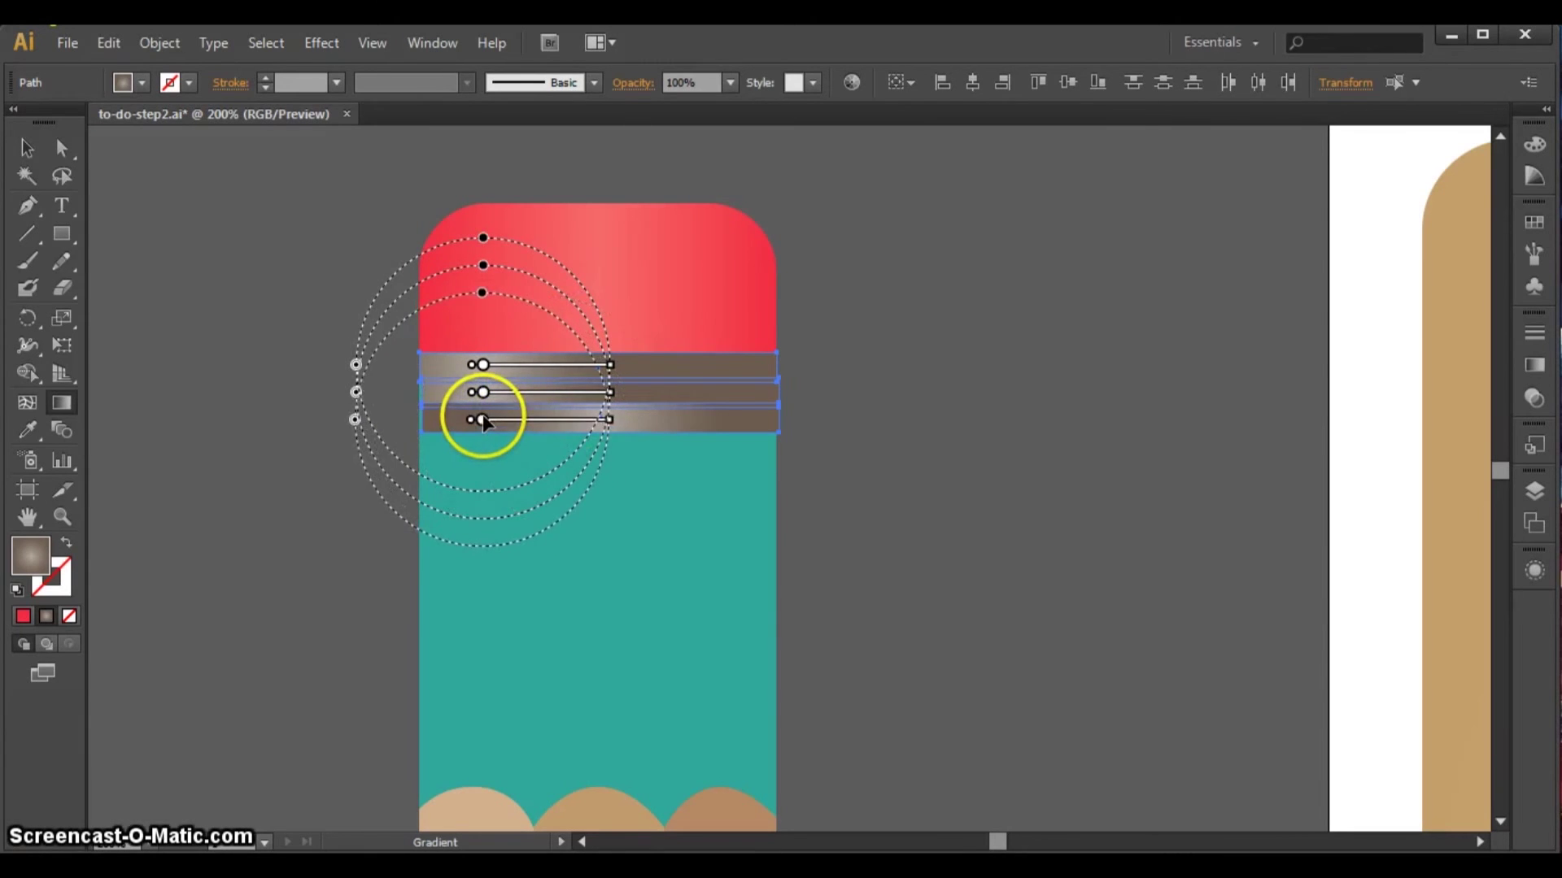
- Lengthen the gradients of the three metallic bands toward the right to an equal extent and deselect the bands
drag(610, 420, 655, 421)
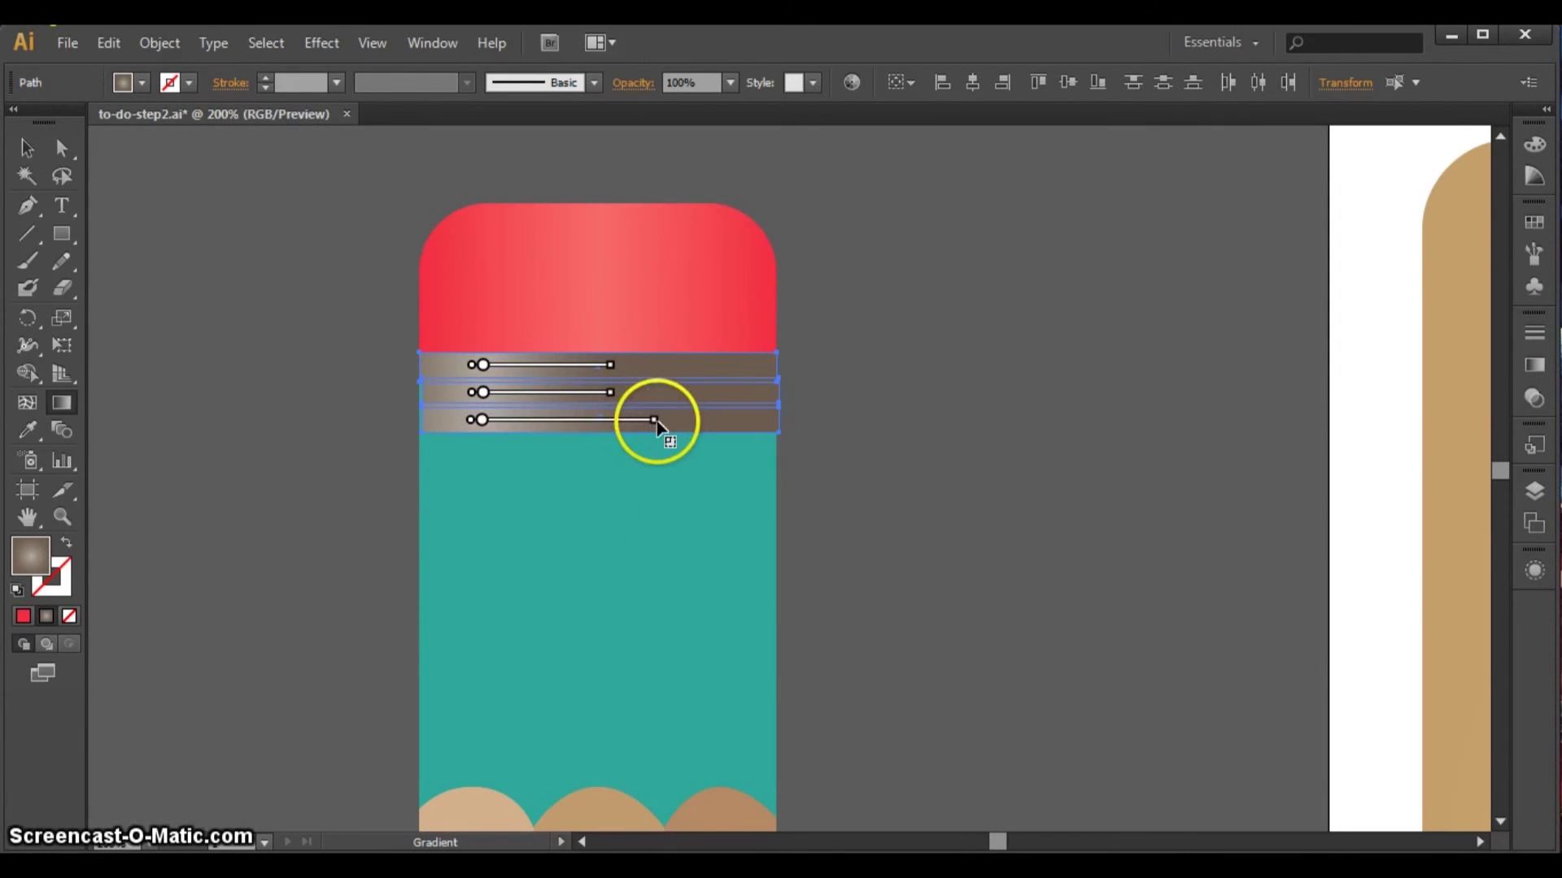
drag(610, 393, 678, 421)
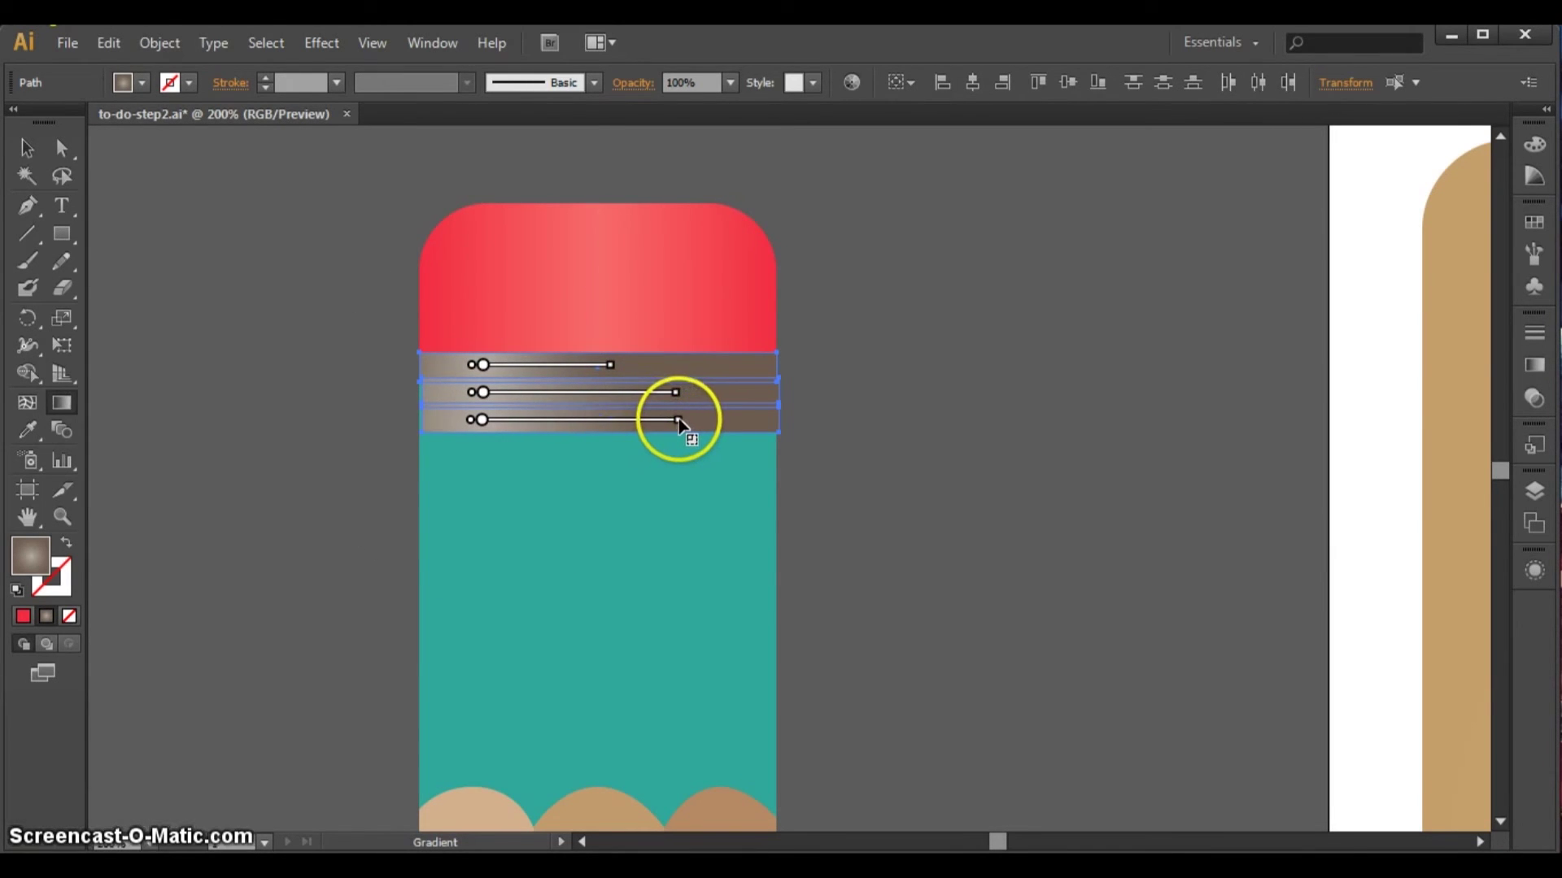
drag(612, 365, 682, 365)
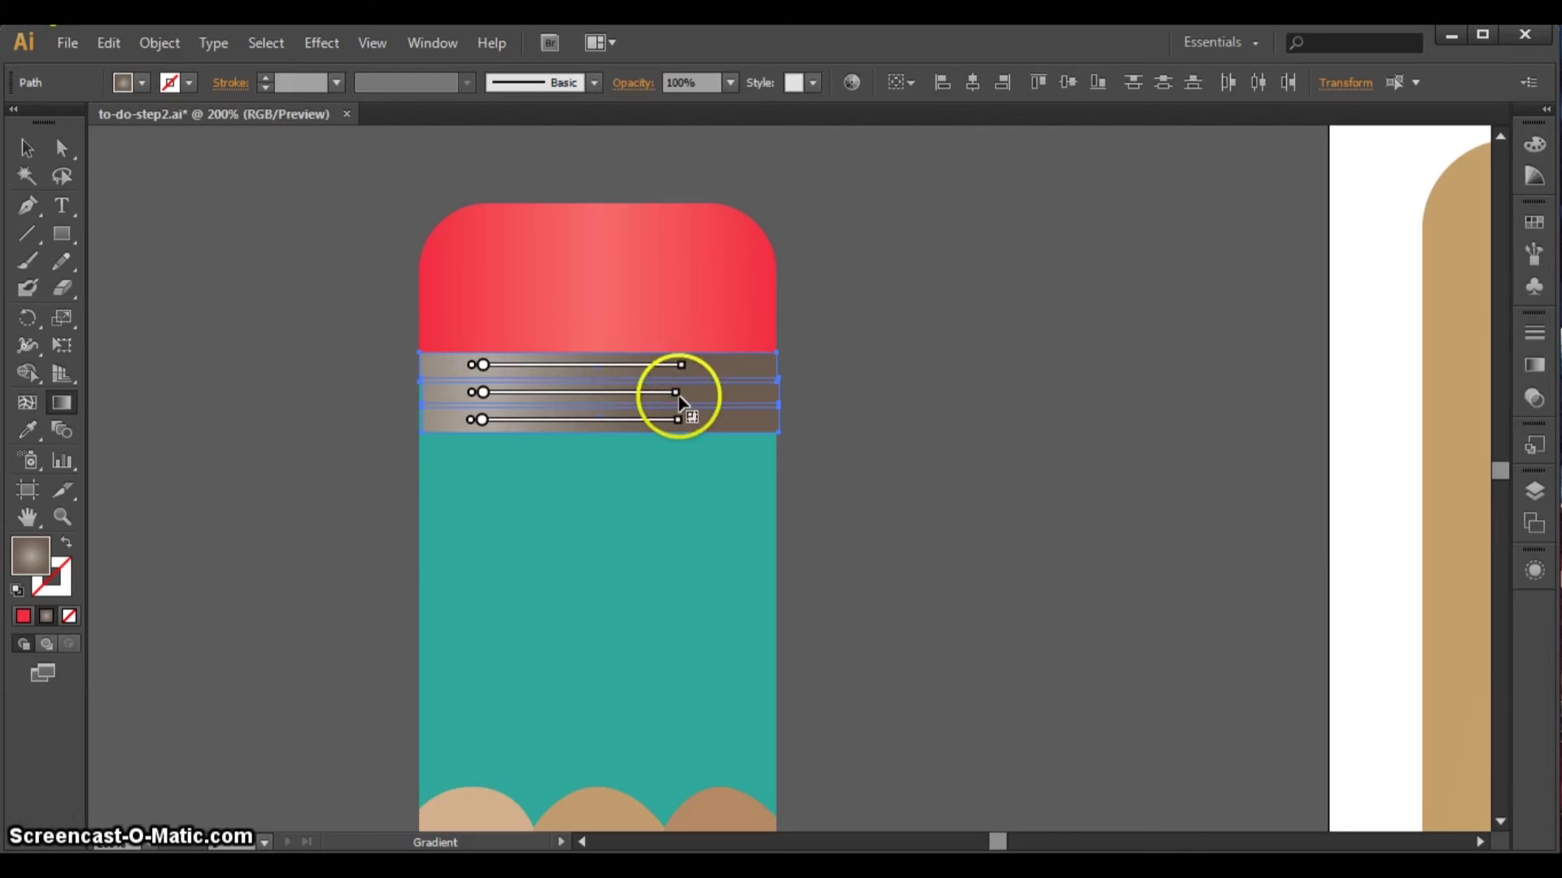
drag(679, 393, 682, 394)
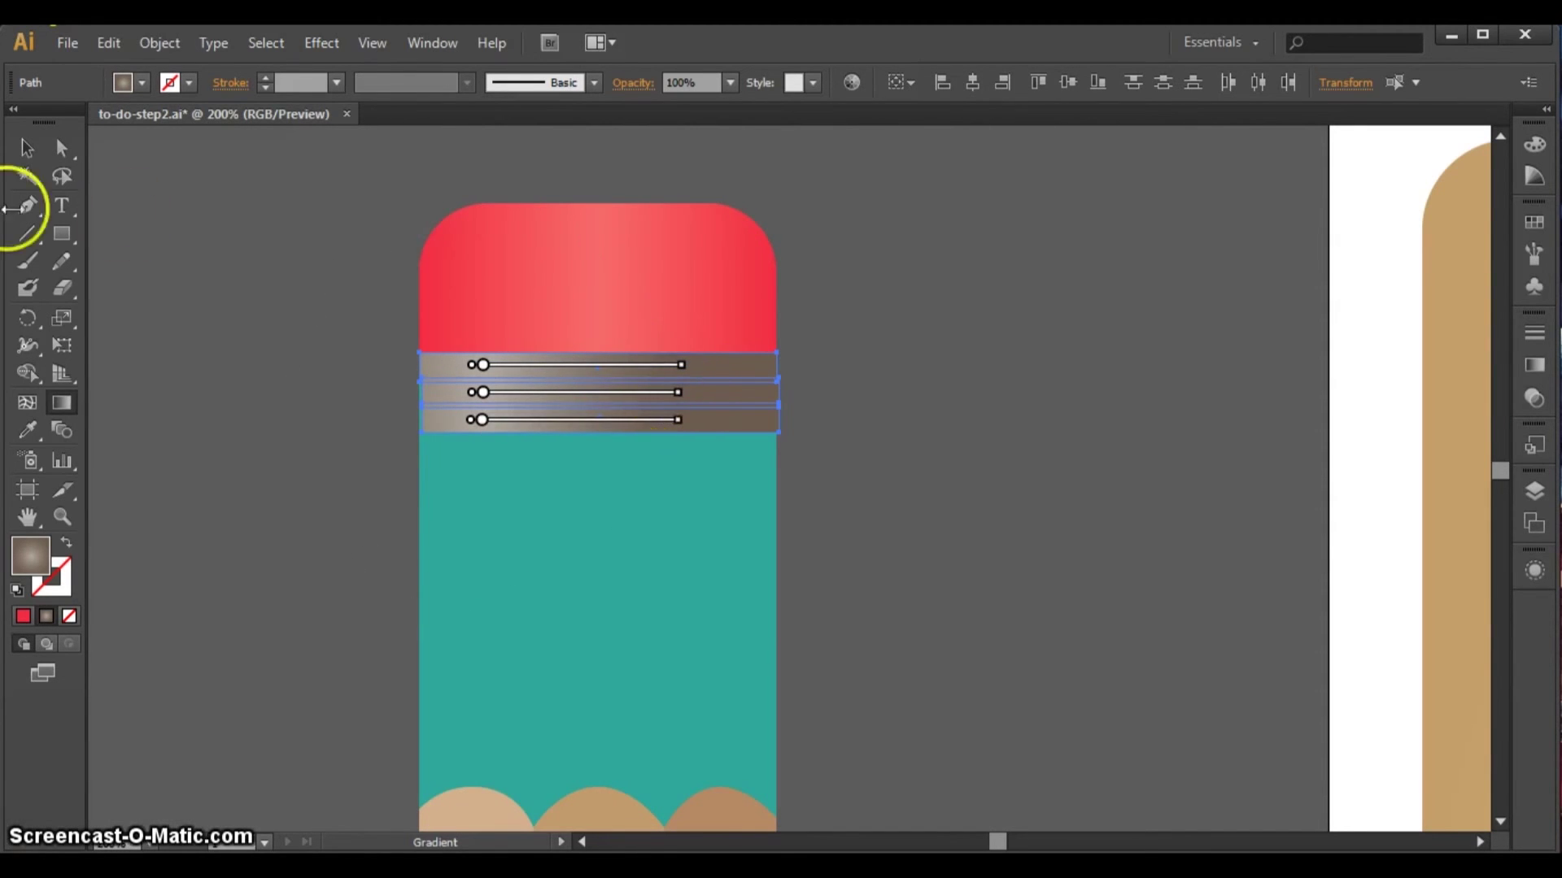
click(26, 147)
click(883, 420)
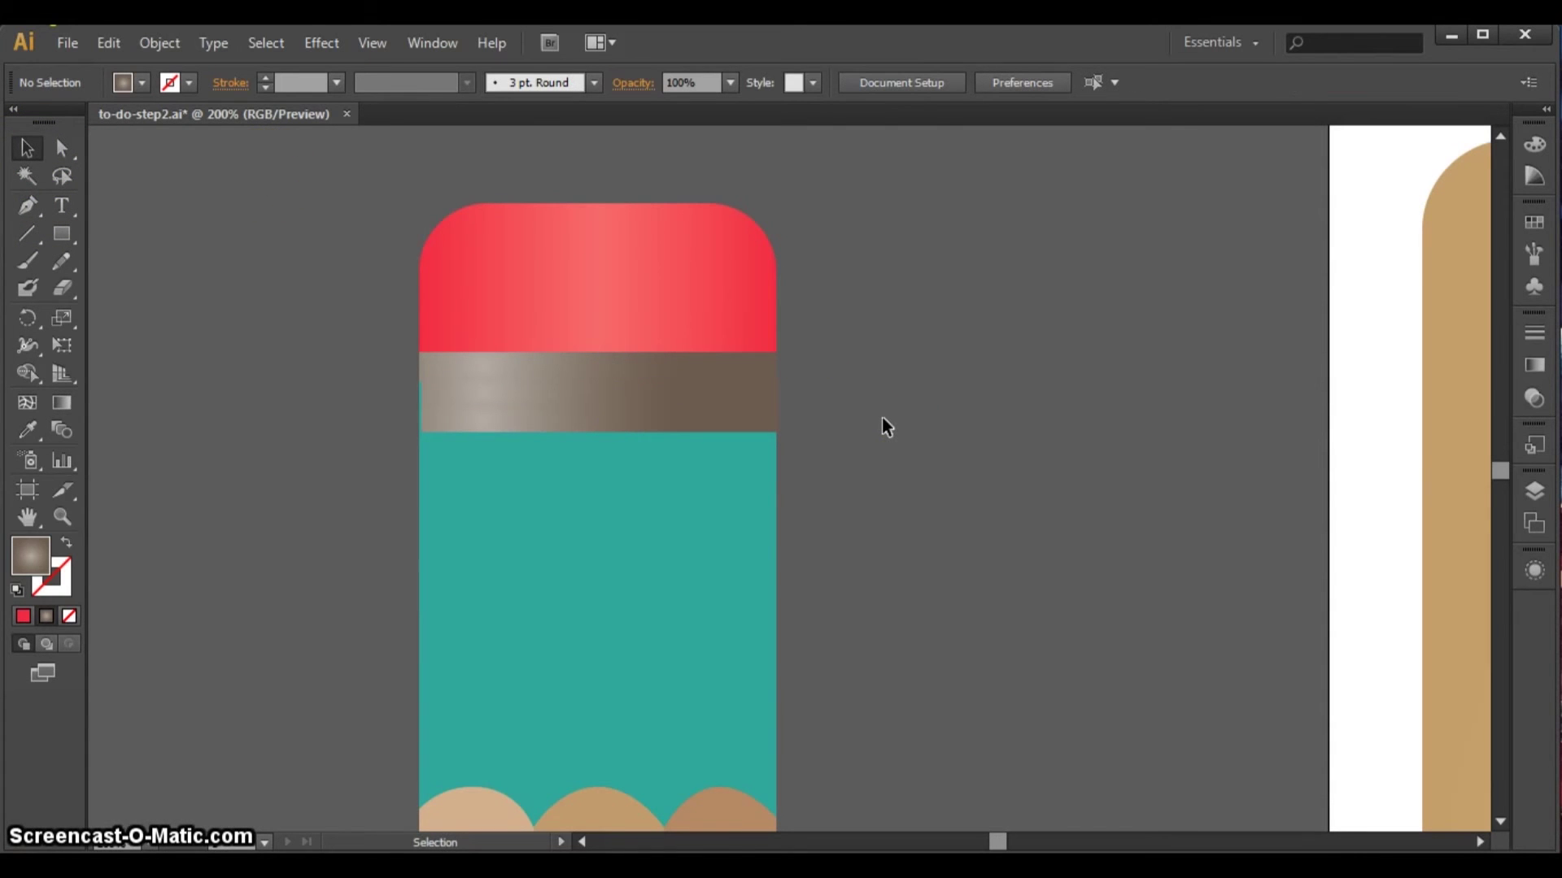
- Draw a vertical rectangle over the left third of the teal body, from the metallic bands down past the scalloped edge
key(ctrl+minus)
key(ctrl+minus)
key(ctrl+minus)
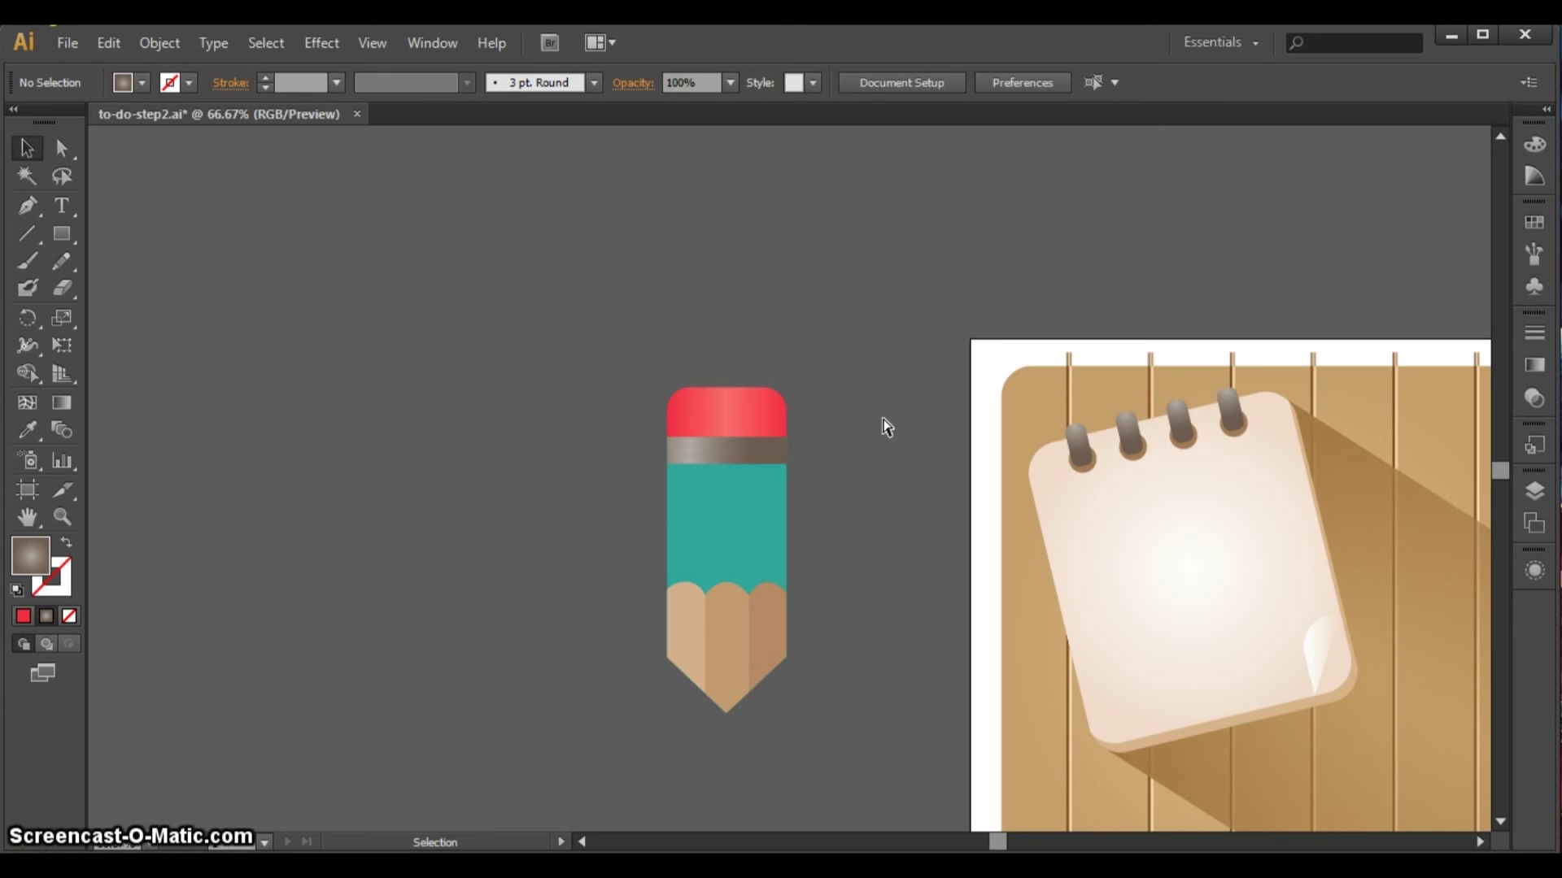
click(62, 235)
drag(667, 463, 704, 610)
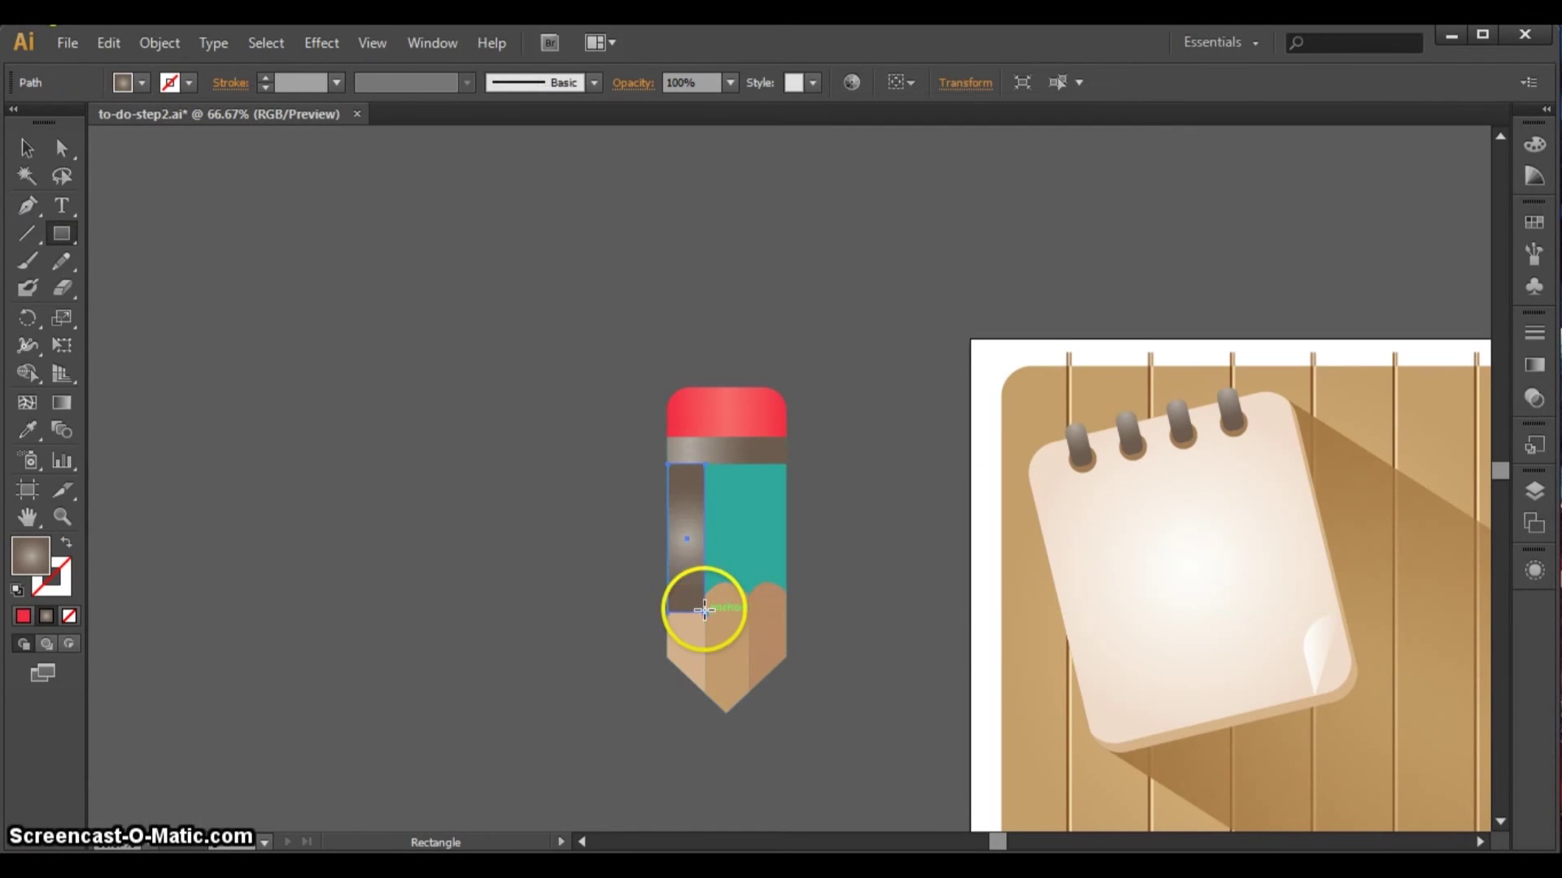
- Duplicate the vertical strip so that one copy covers the left third of the body and the other the right third
key(v)
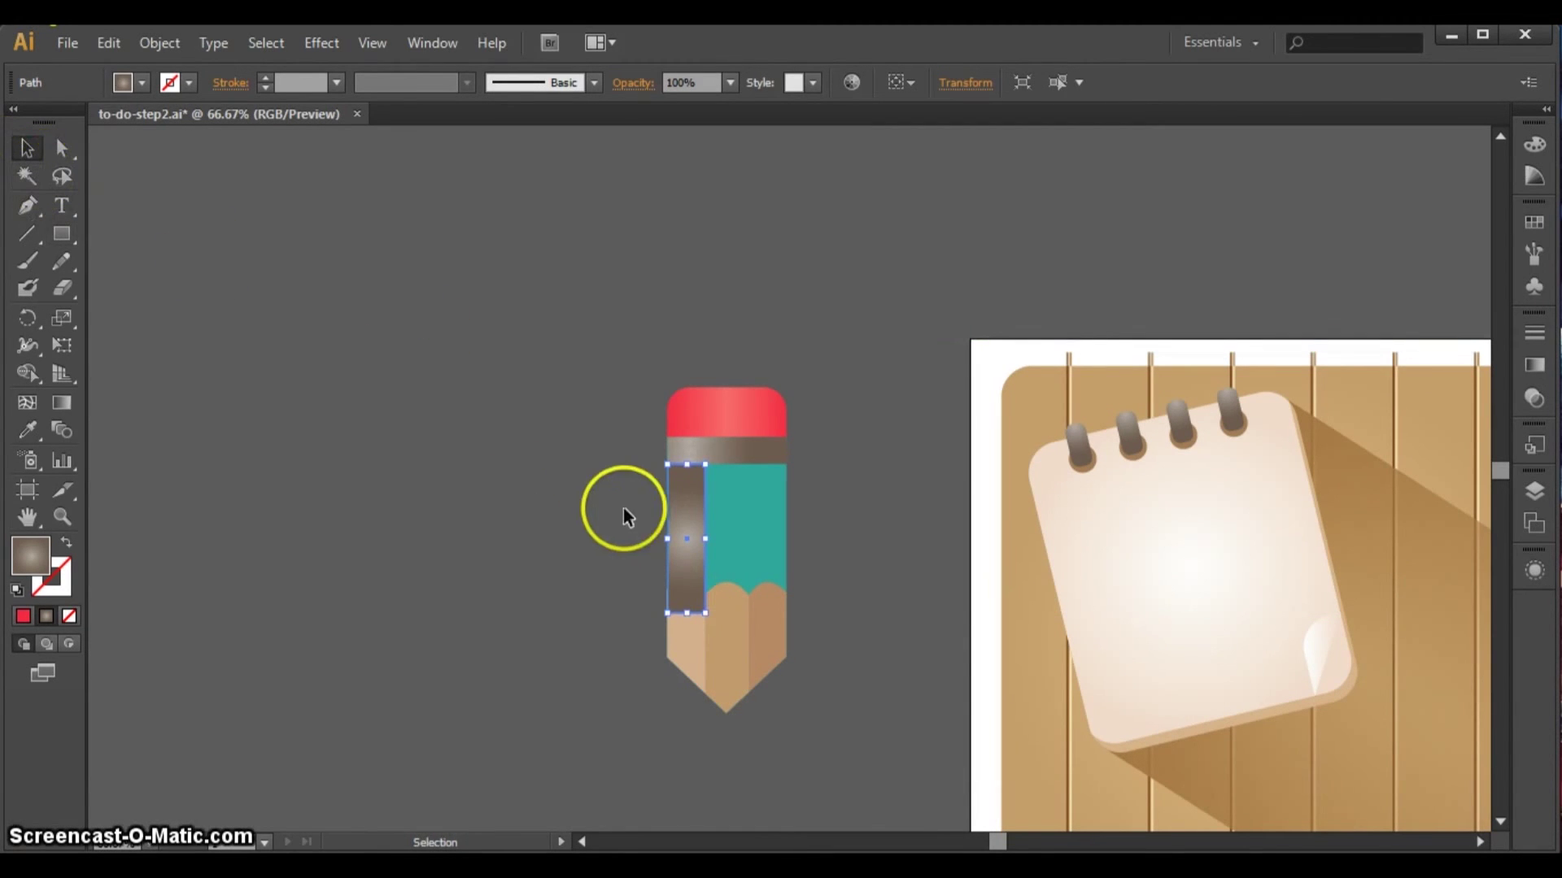
mouse_move(678, 490)
mouse_down()
mouse_move(761, 505)
mouse_move(759, 490)
mouse_up()
key(super)
key(super)
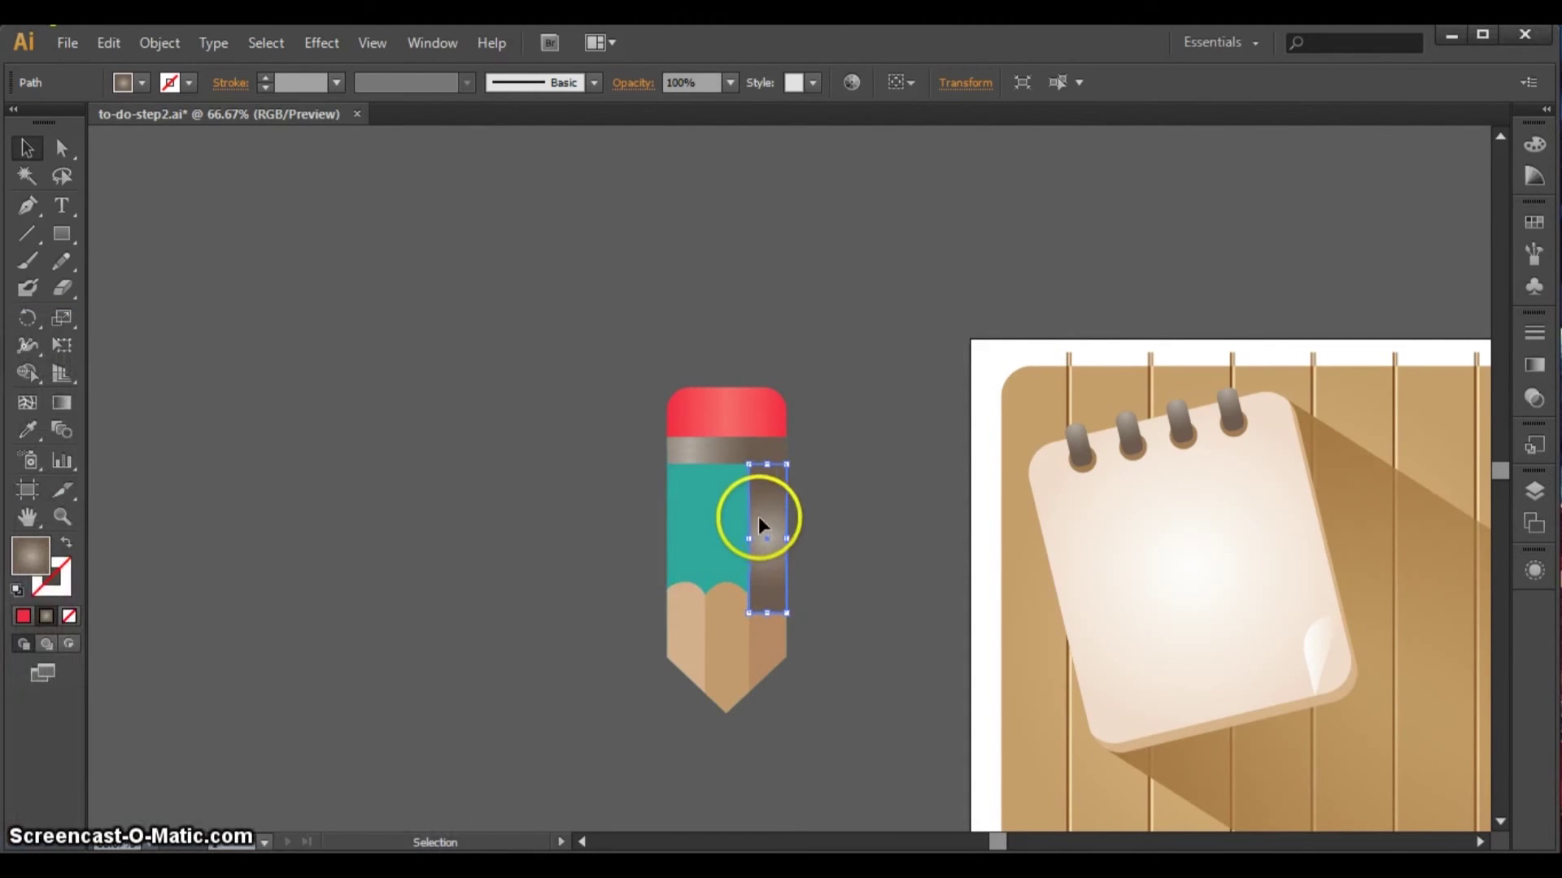
drag(764, 517, 678, 525)
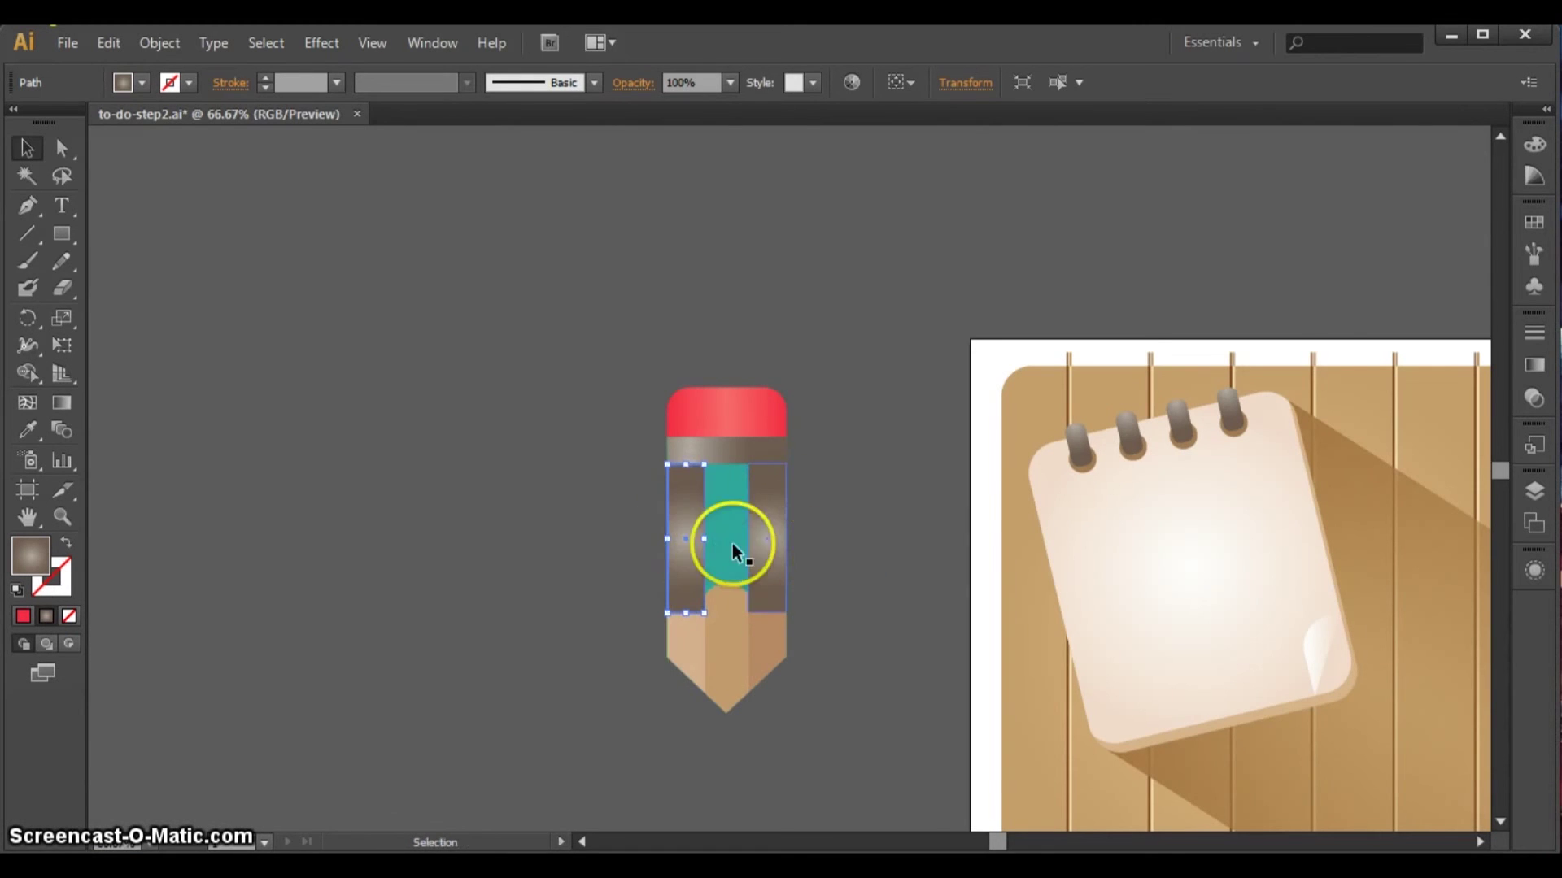
- Fill the body's left strip with the light teal 14c9b8
double_click(31, 557)
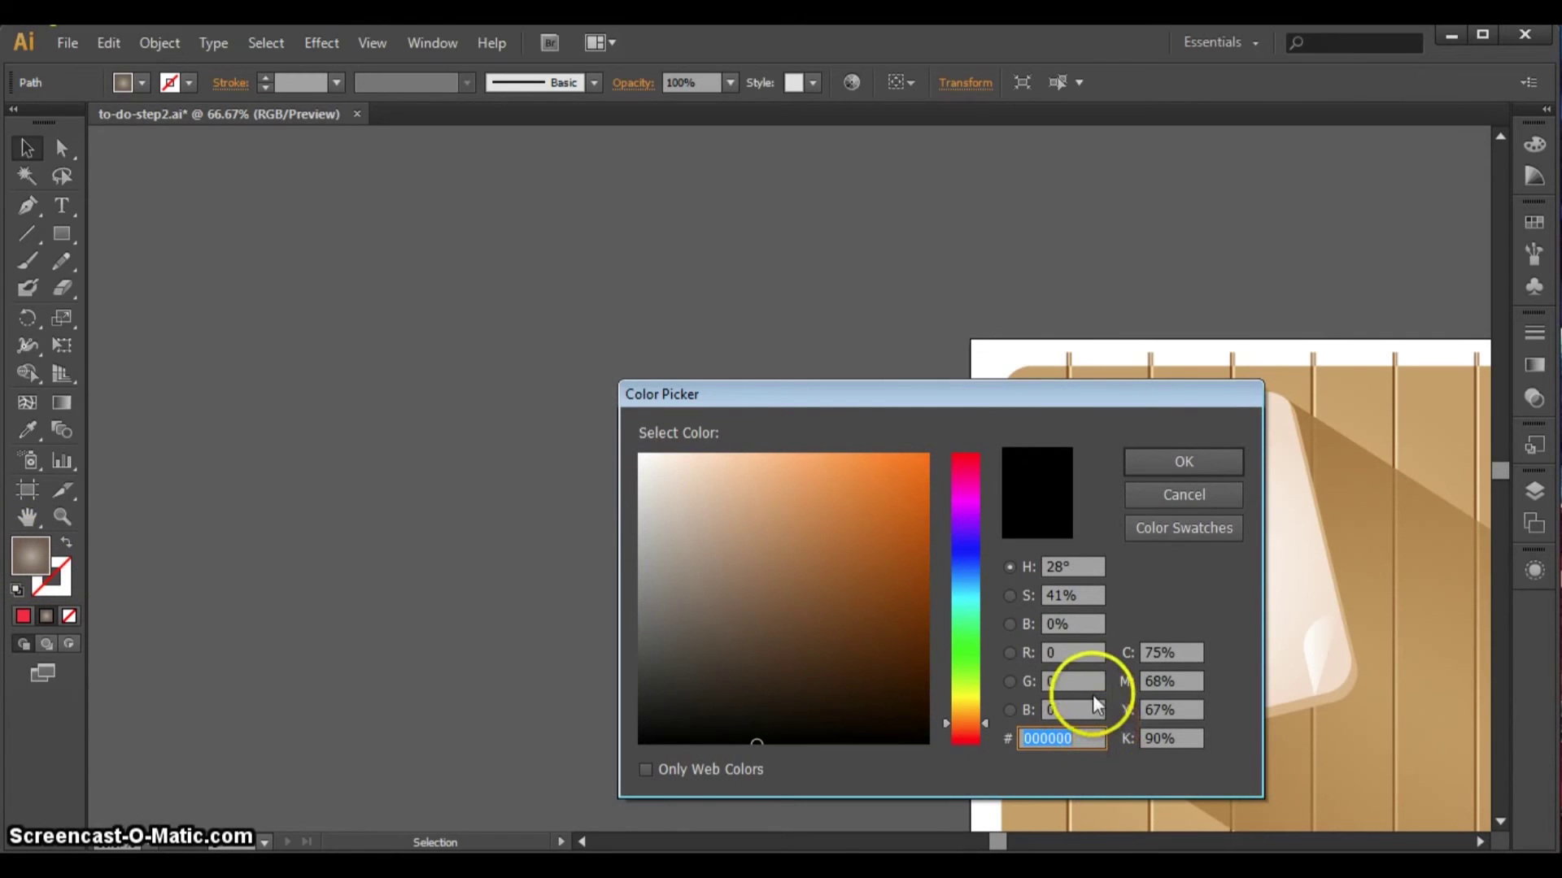
text(14)
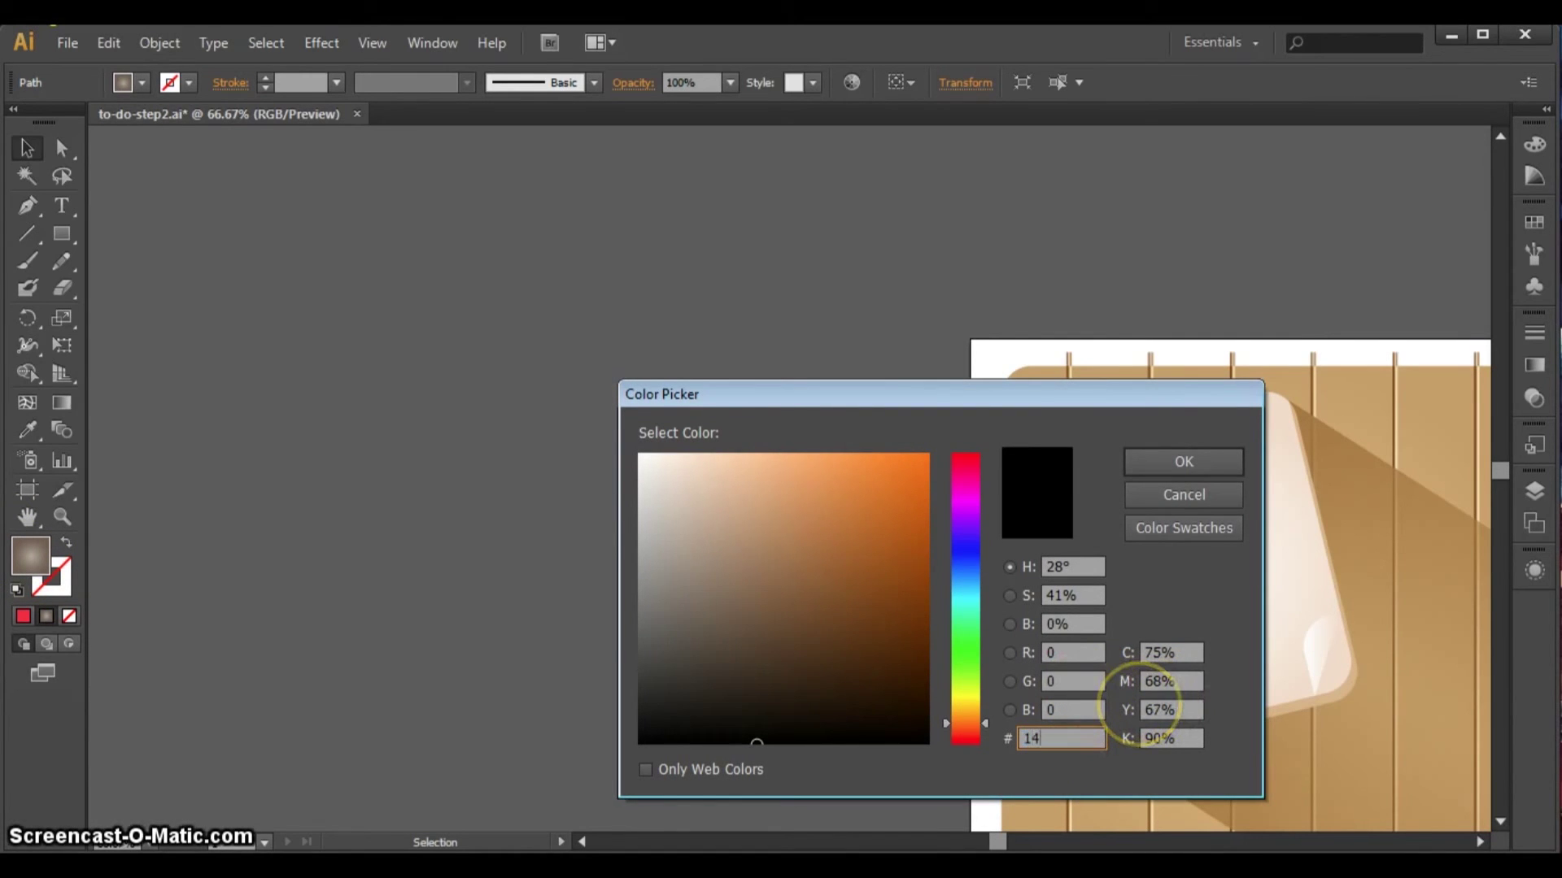
text(c9)
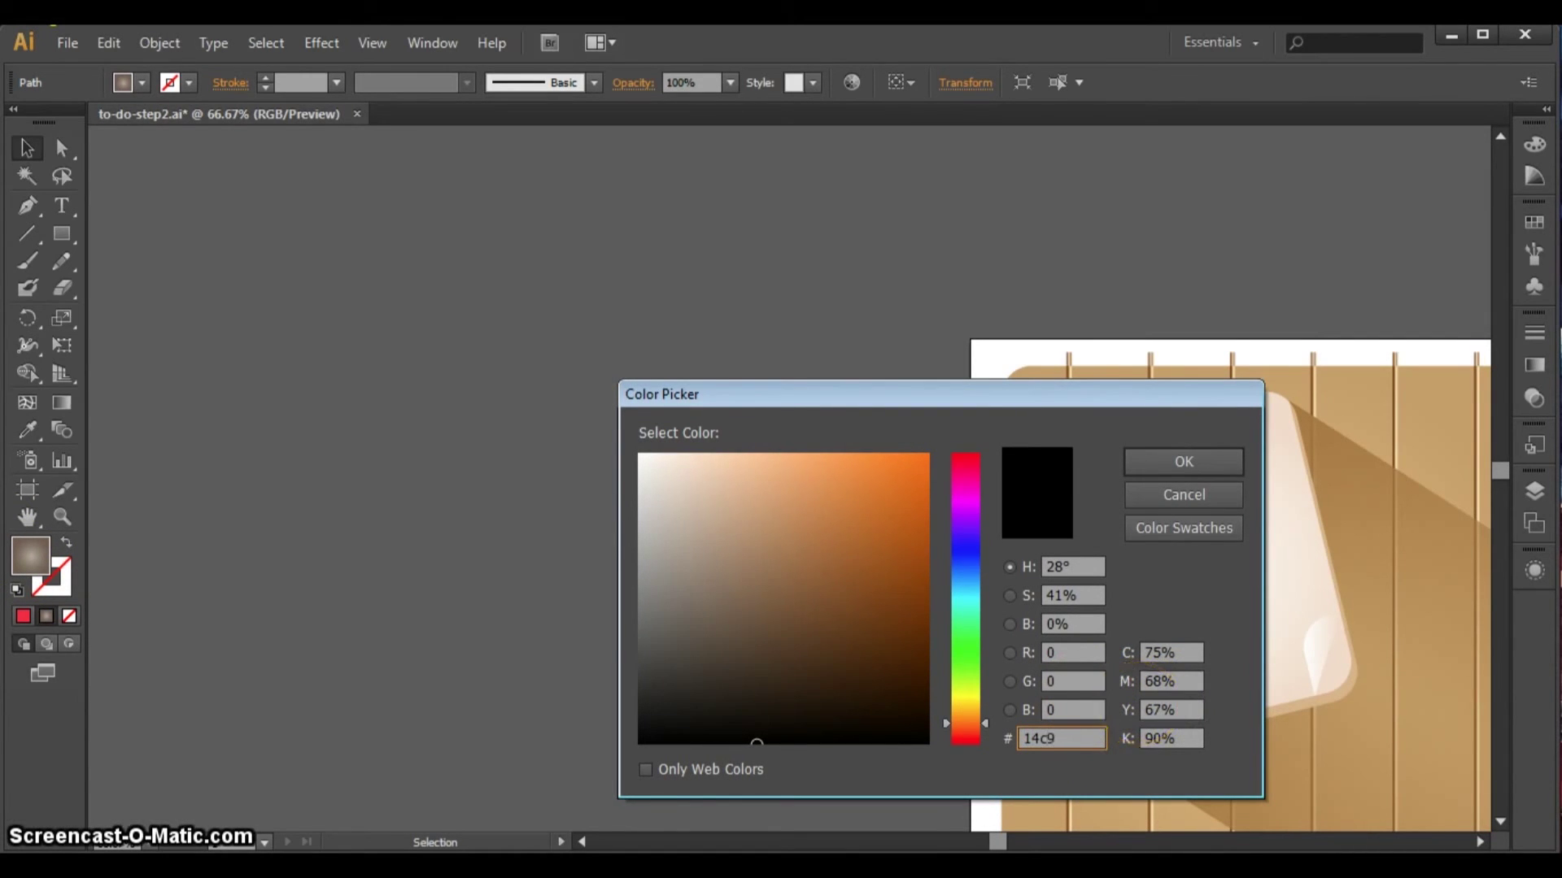
text(b4)
key(Return)
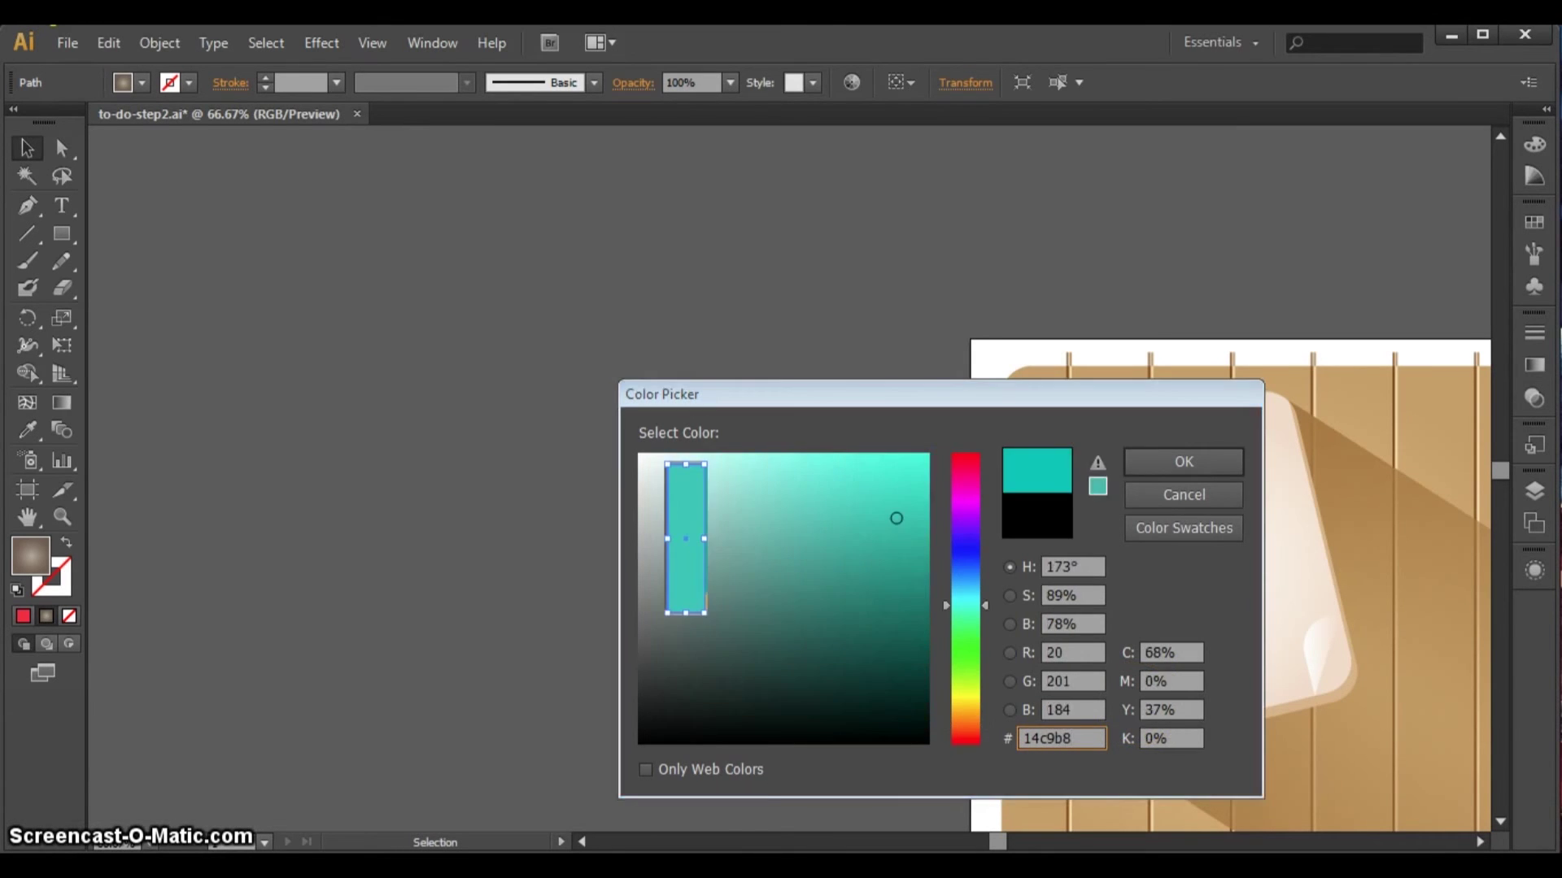
- Fill the body's right strip with the dark teal 057f73
click(763, 498)
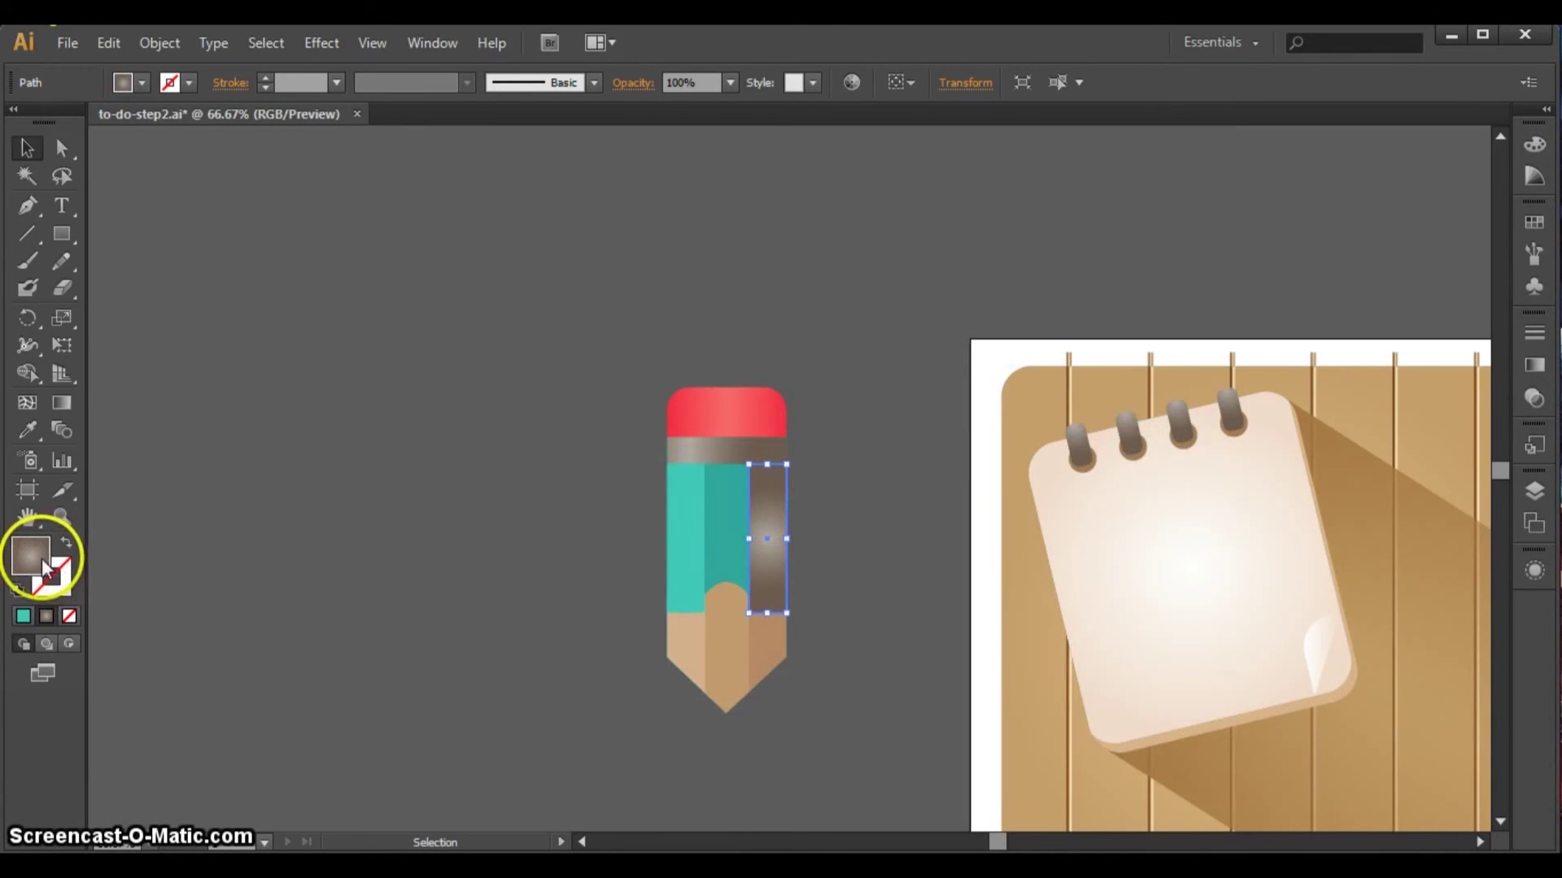
double_click(36, 556)
text(057)
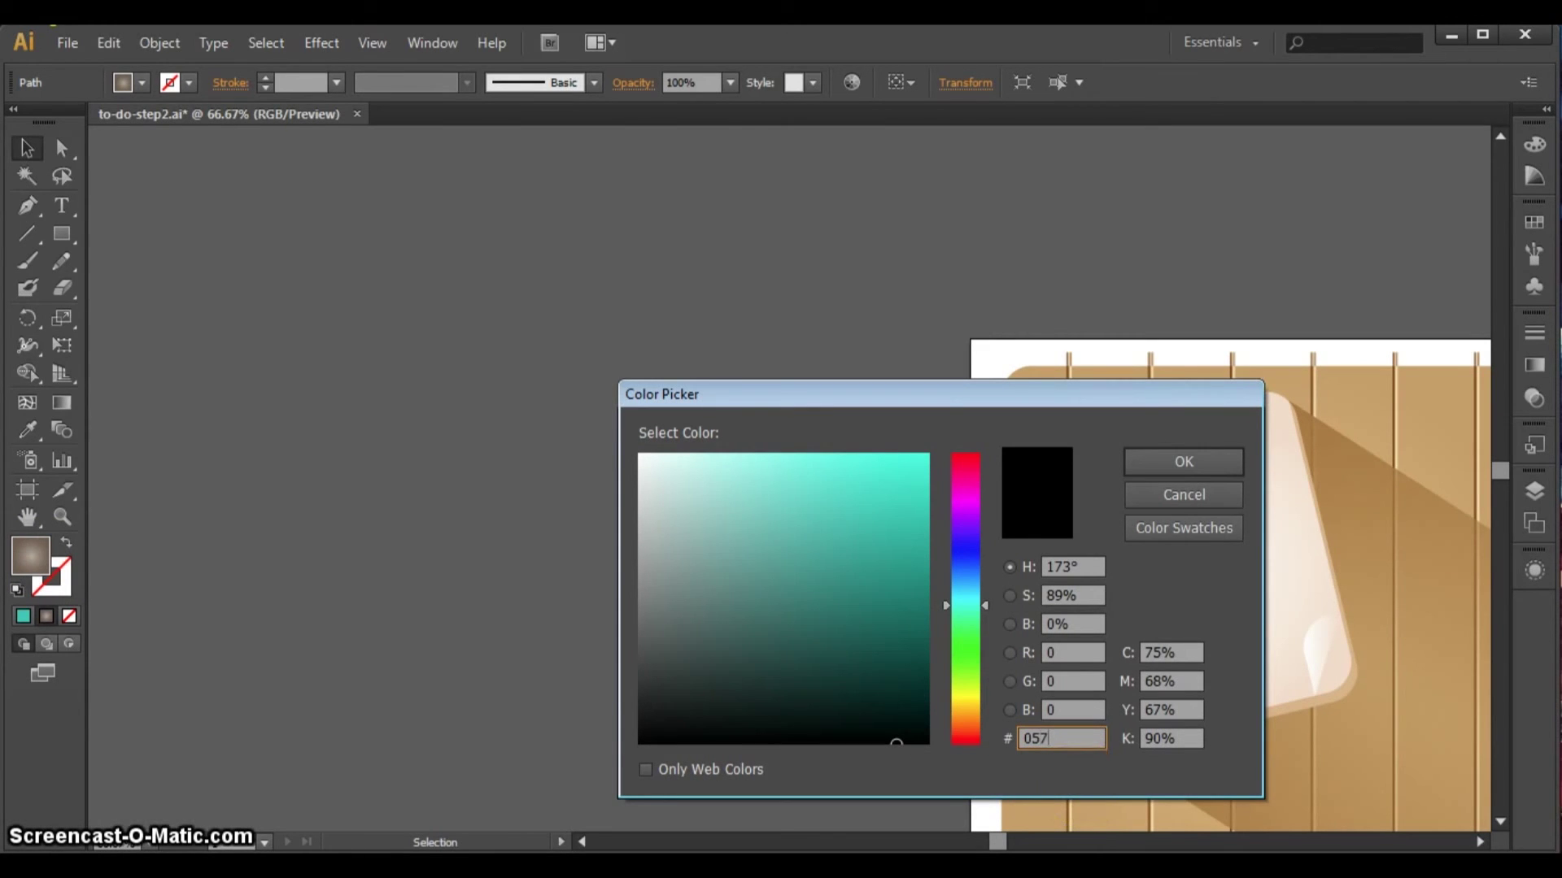
text(f73)
key(Return)
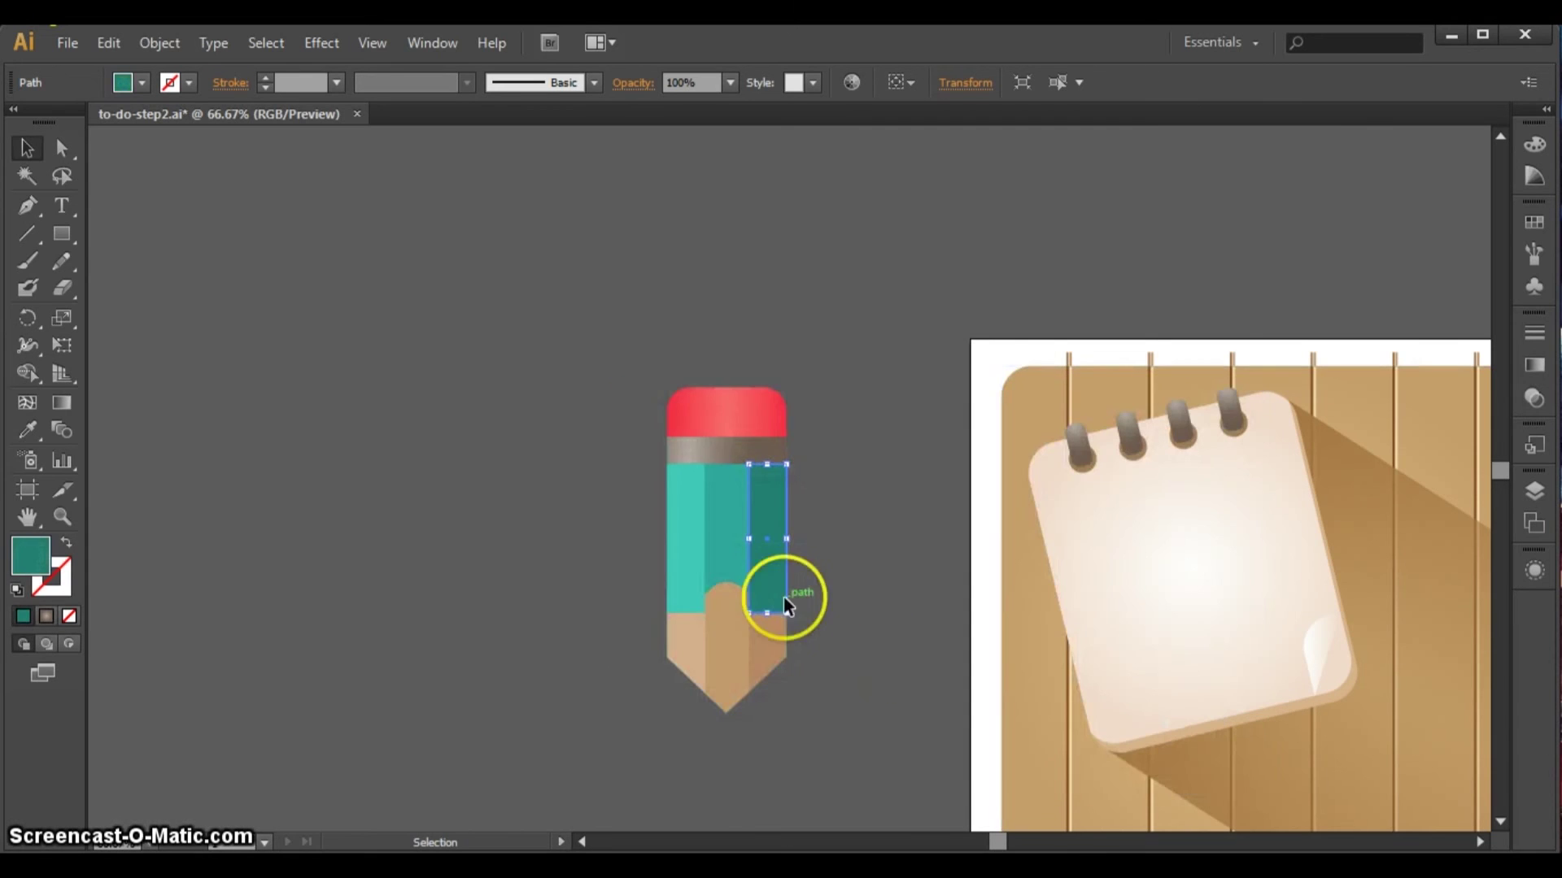
- Bring the three wooden tip sections to the front so they overlap the teal strips, and deselect them
click(772, 641)
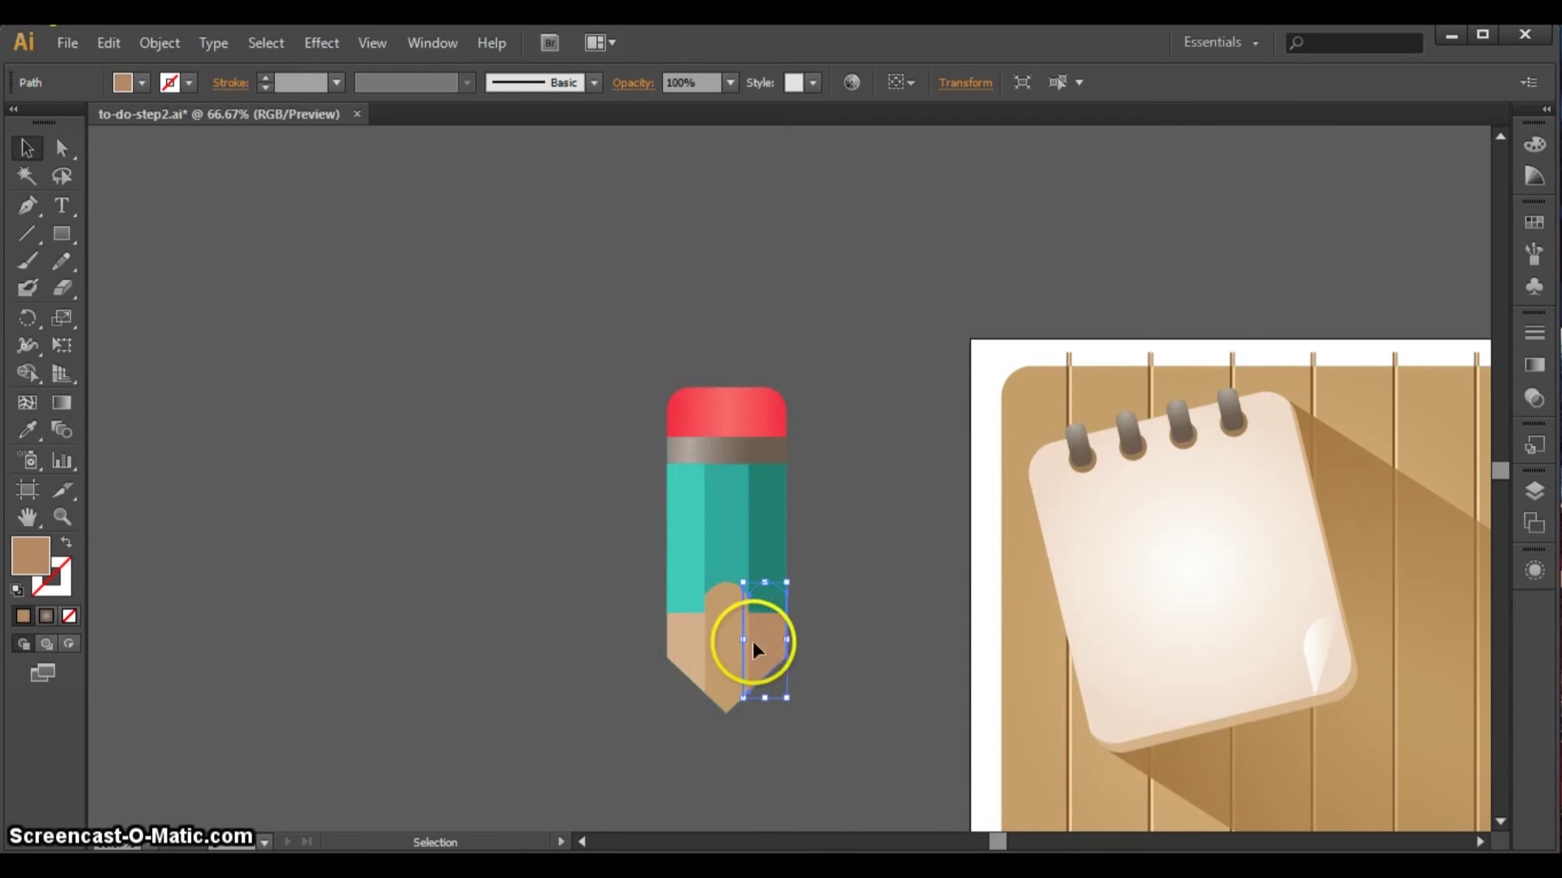
shift+click(713, 641)
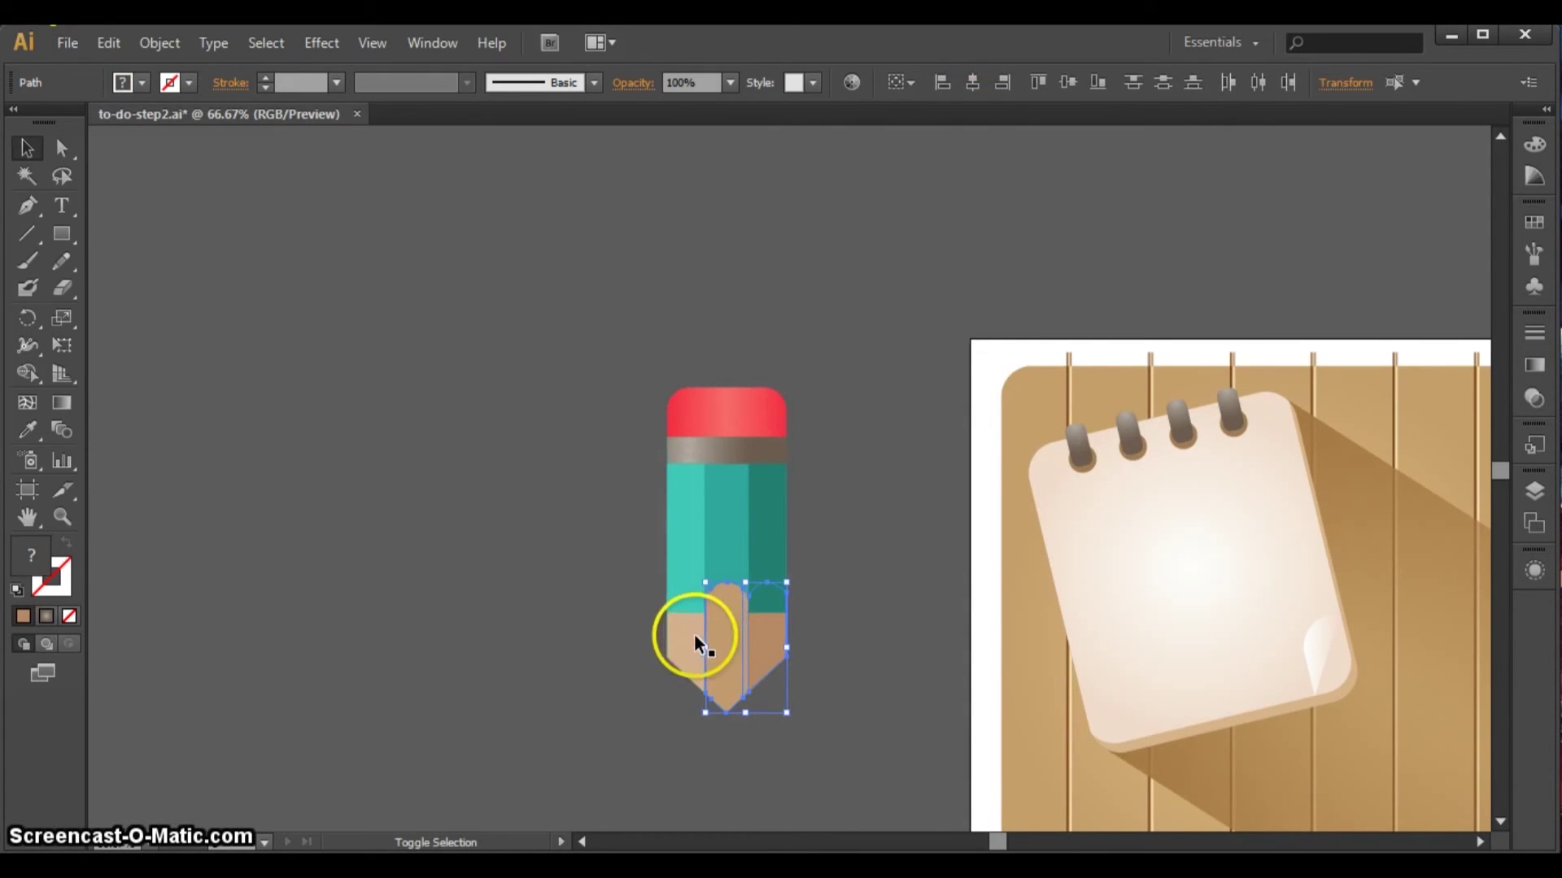
shift+click(688, 629)
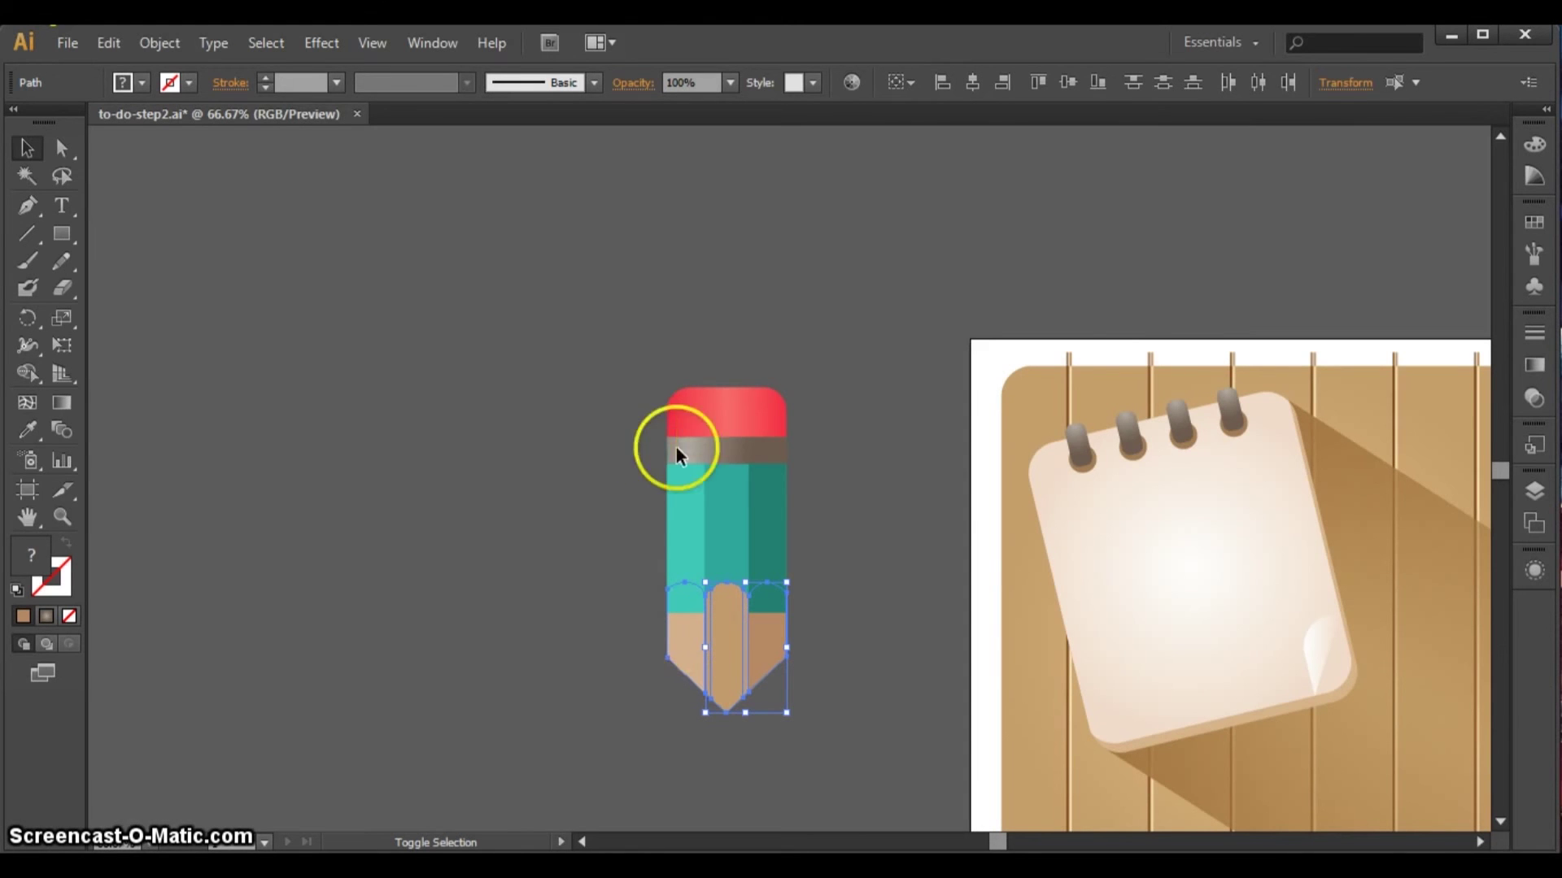
click(167, 40)
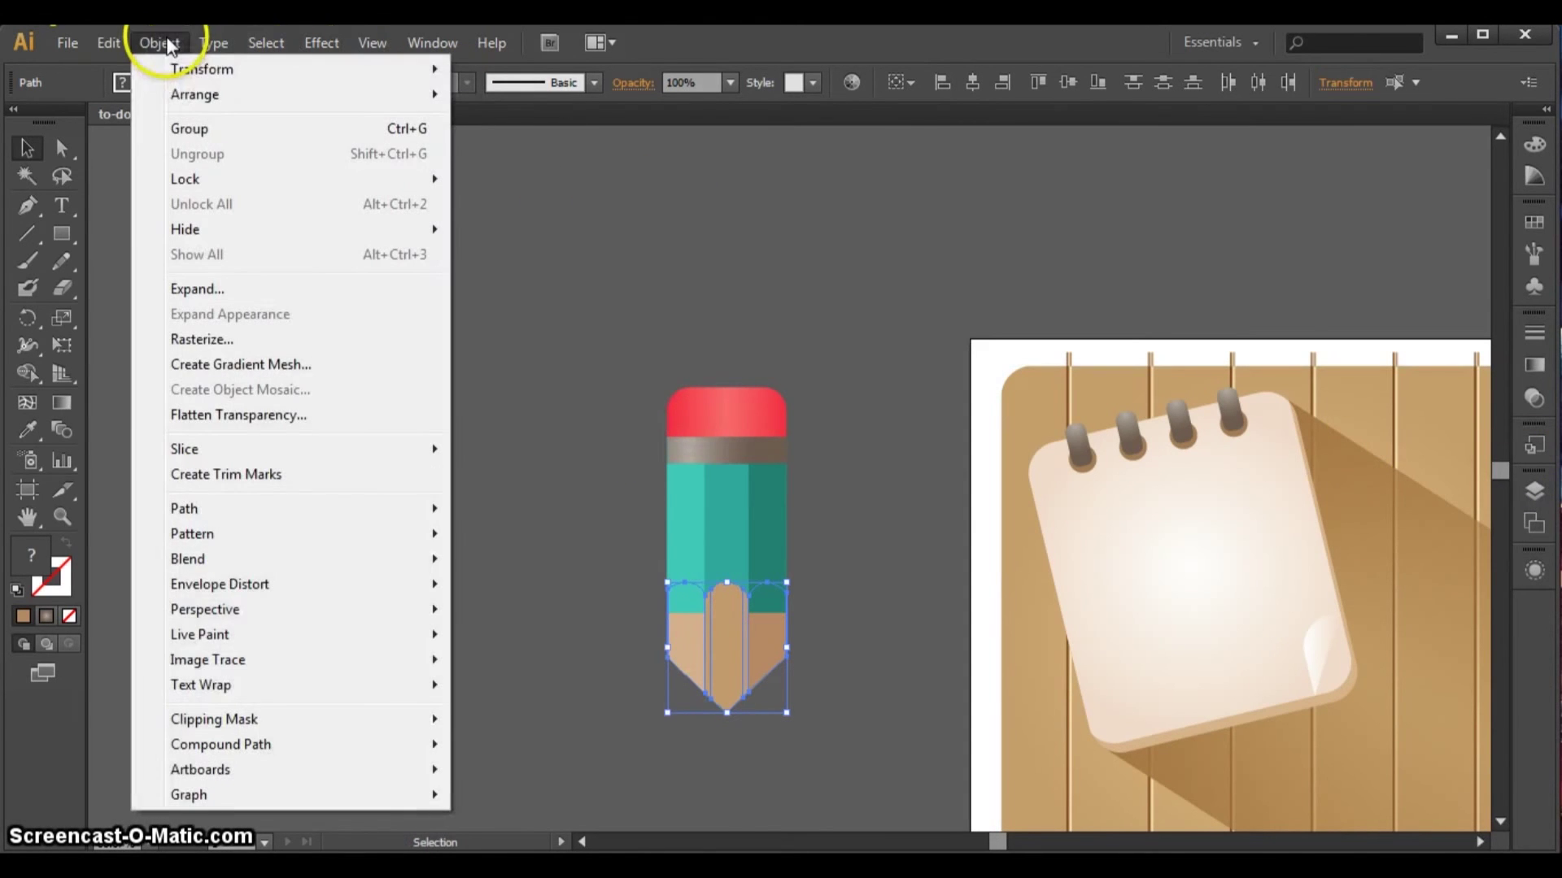
mouse_move(196, 95)
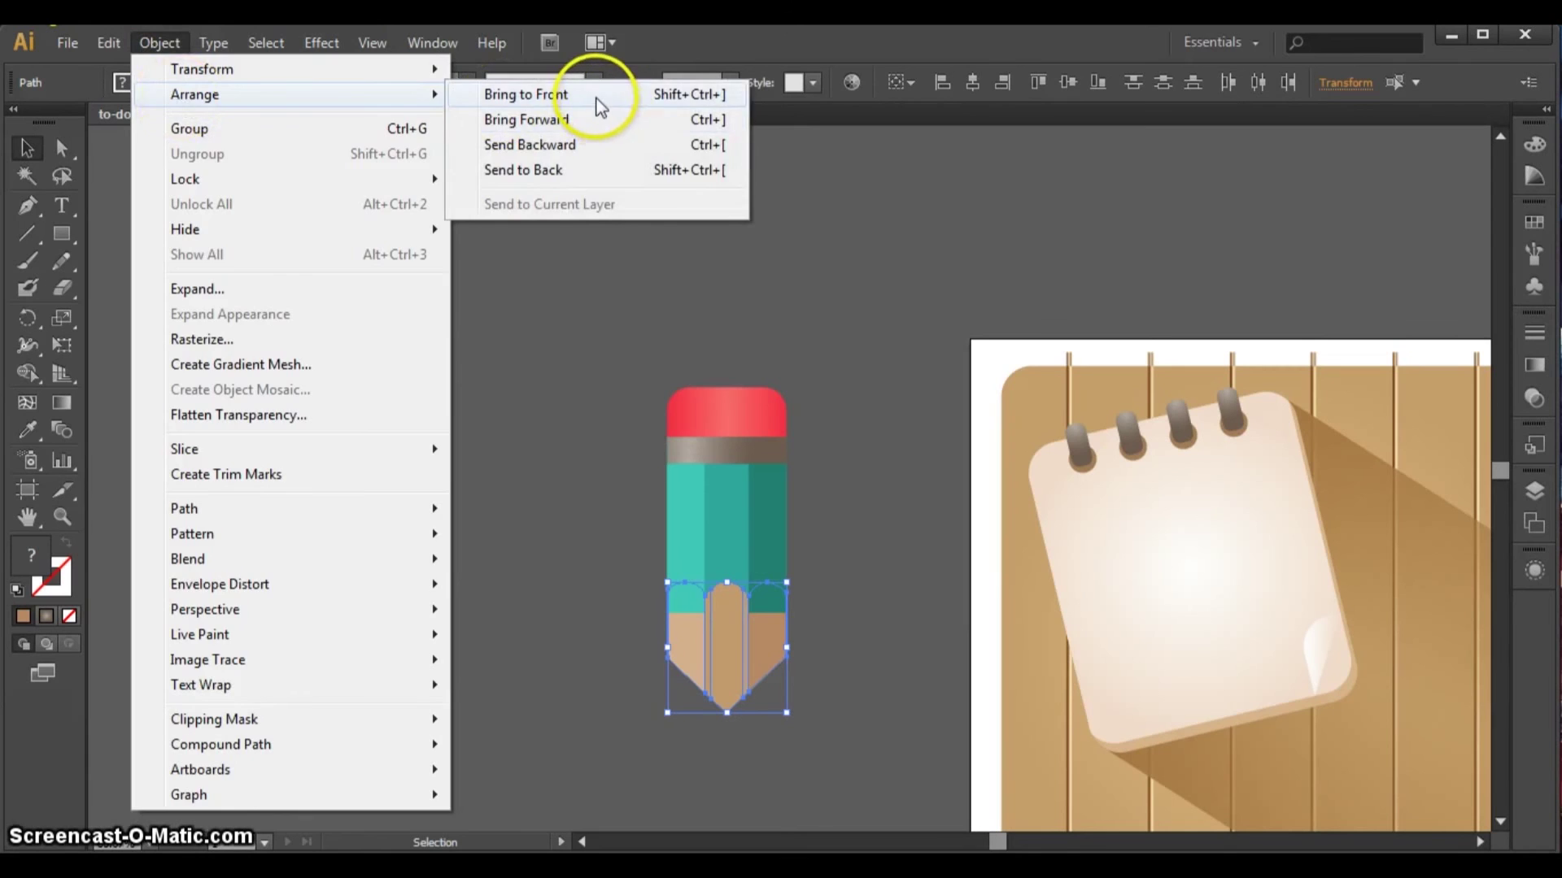
click(599, 96)
click(513, 463)
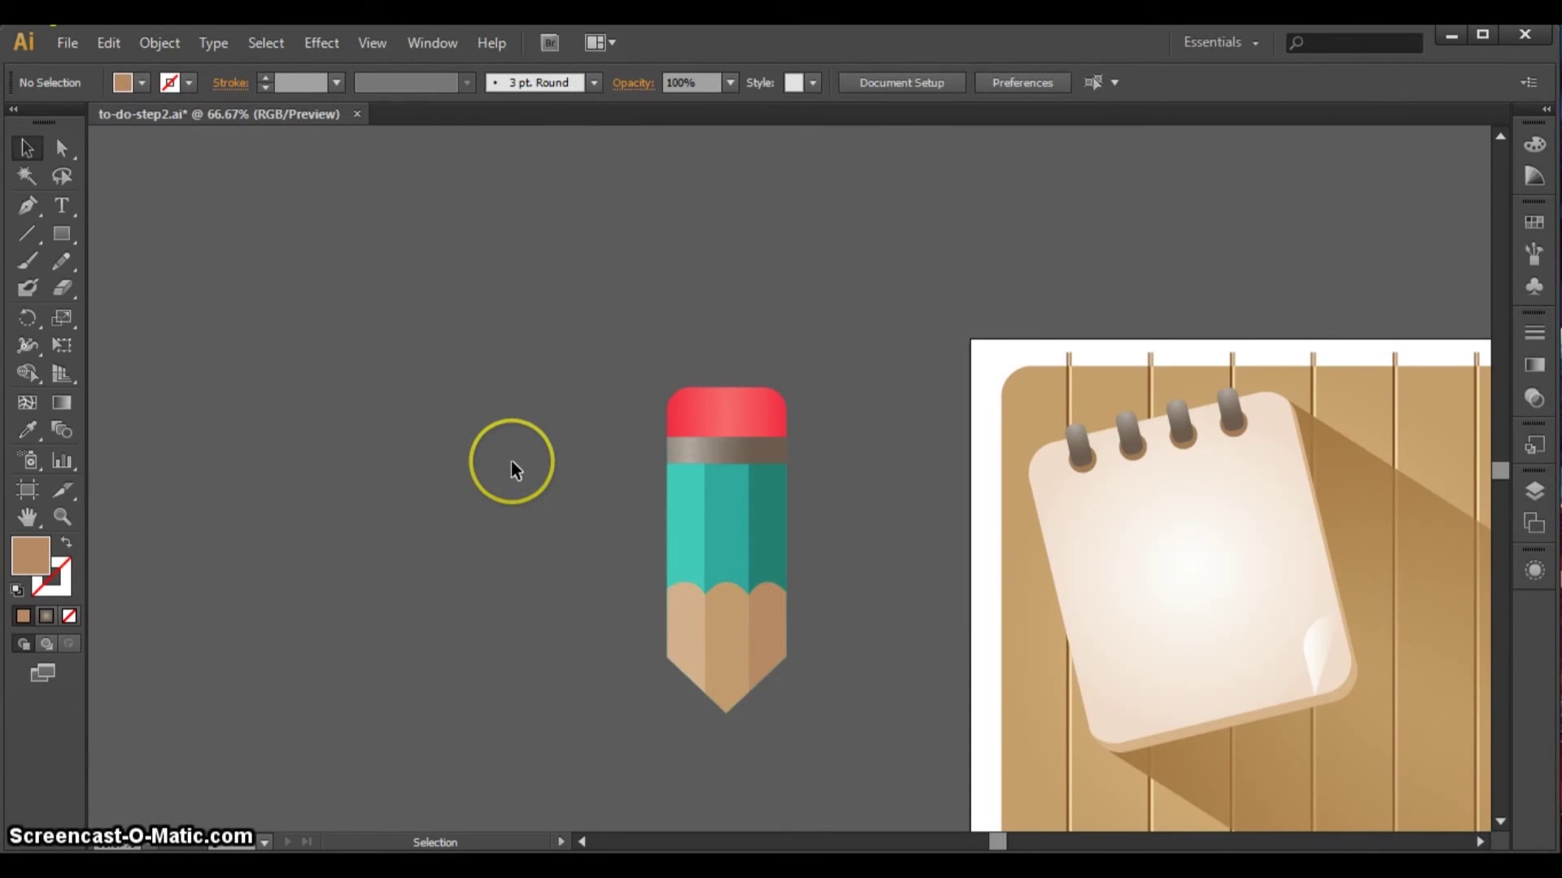
- Draw a circle with the Ellipse tool, centred below the pencil and covering the point of the wooden tip
drag(1496, 469, 1496, 476)
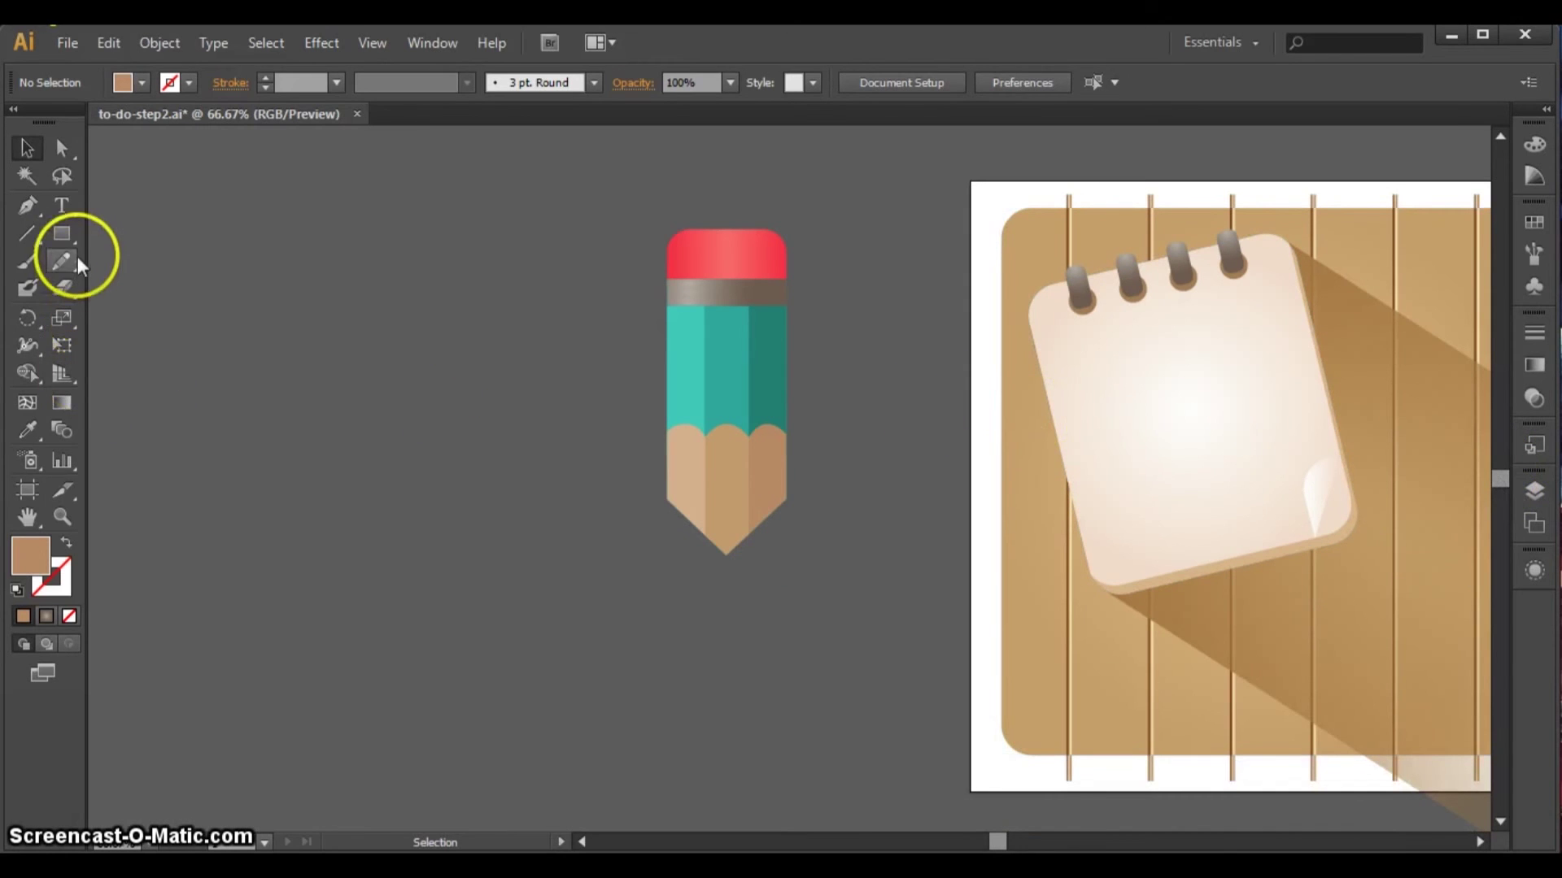
drag(65, 234, 133, 290)
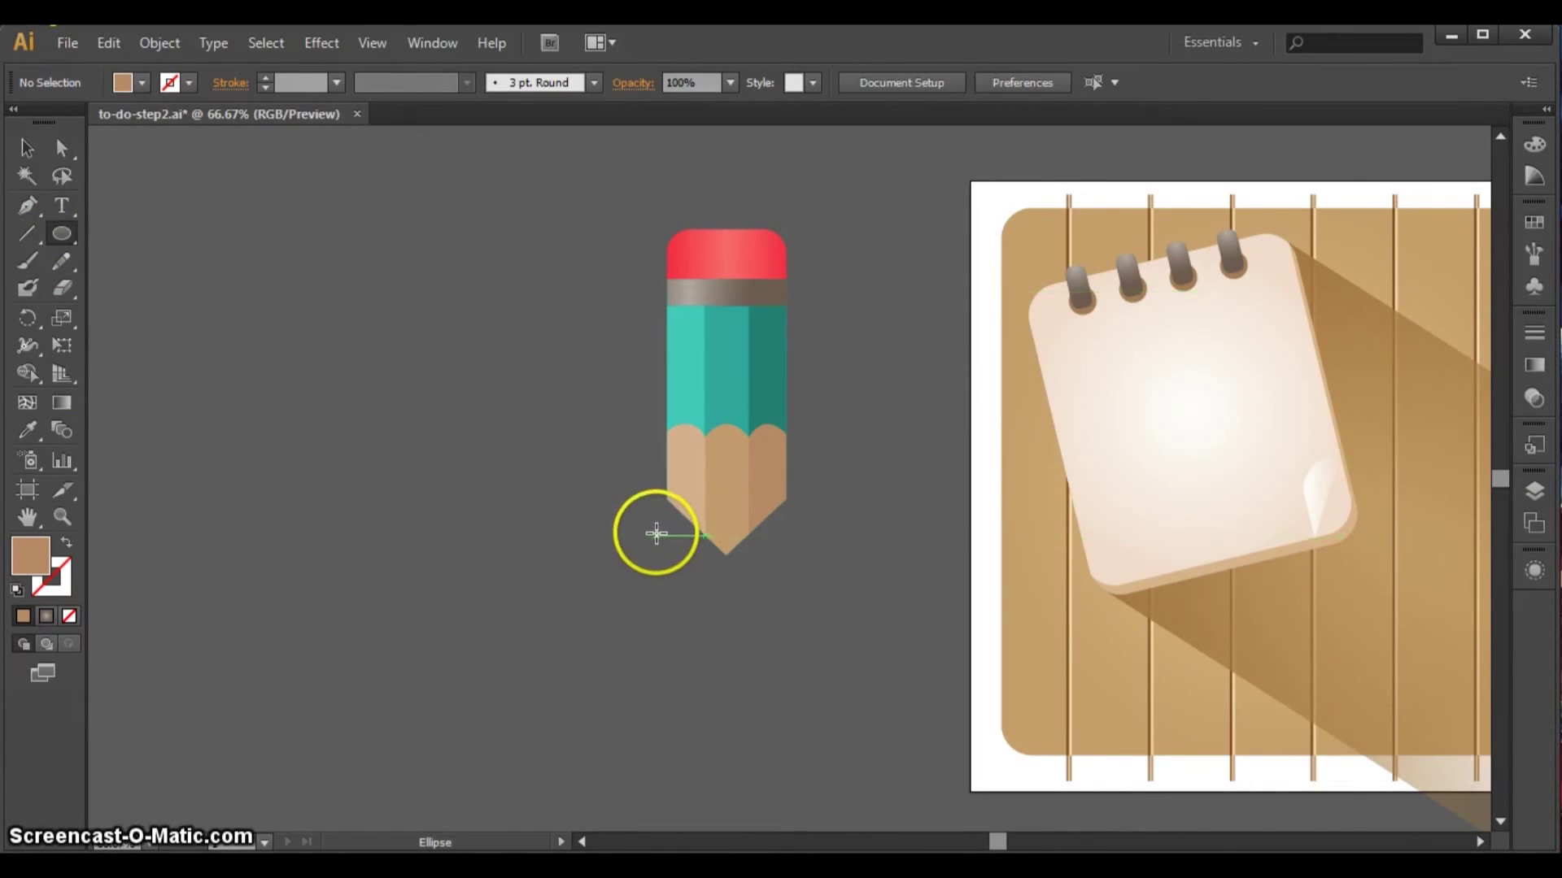
mouse_move(656, 533)
mouse_down()
mouse_move(836, 637)
mouse_move(777, 622)
mouse_up()
key(v)
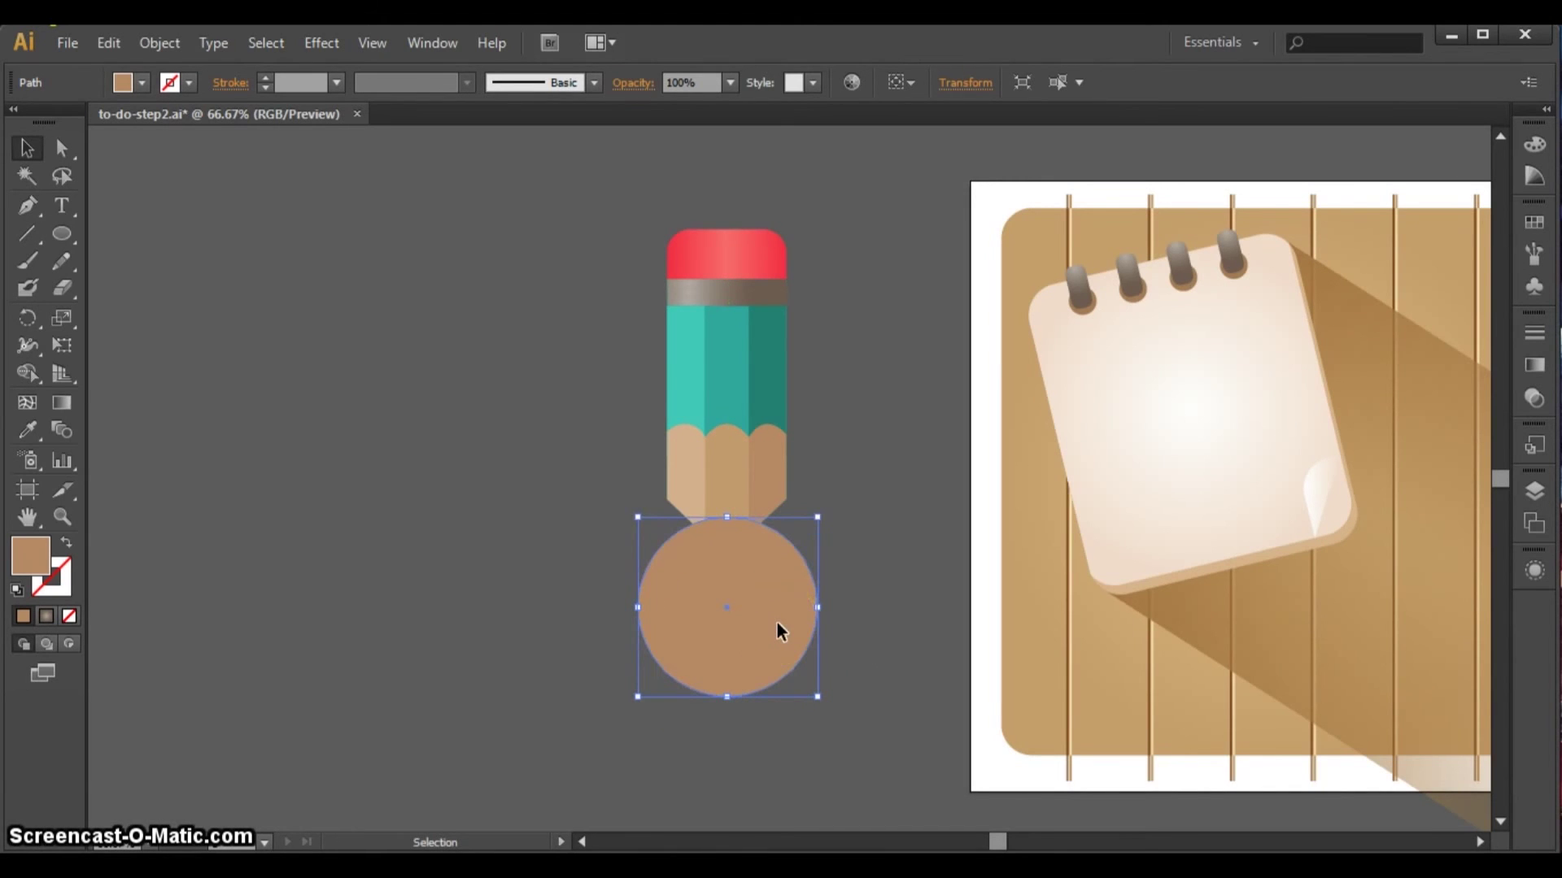
- Fill the circle with the grey-brown metallic gradient sampled from the notepad's first ring using the Eyedropper
click(28, 430)
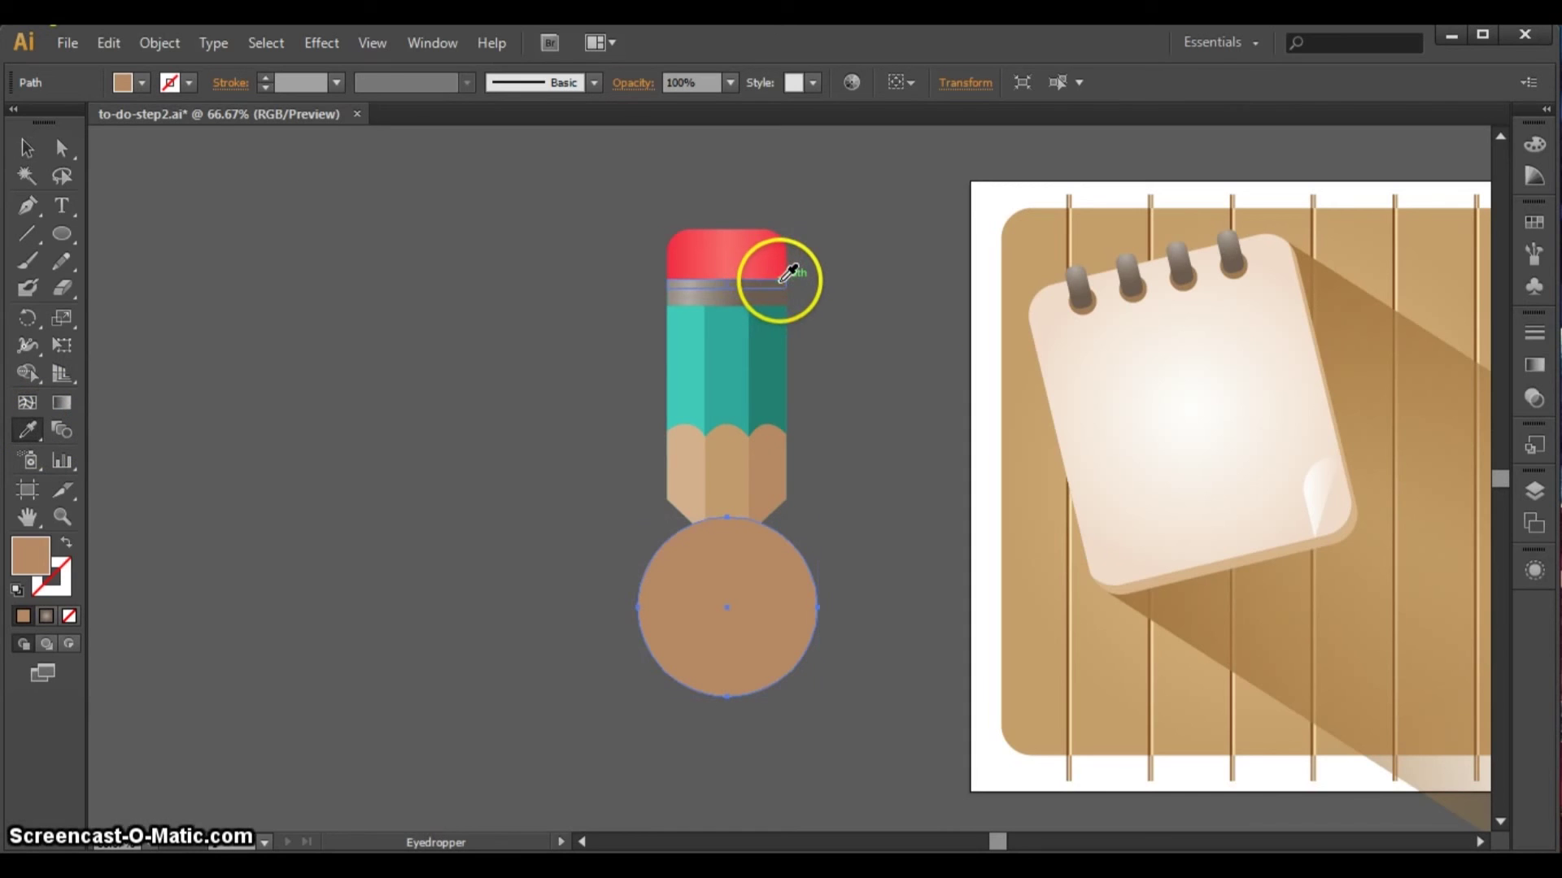
click(1082, 281)
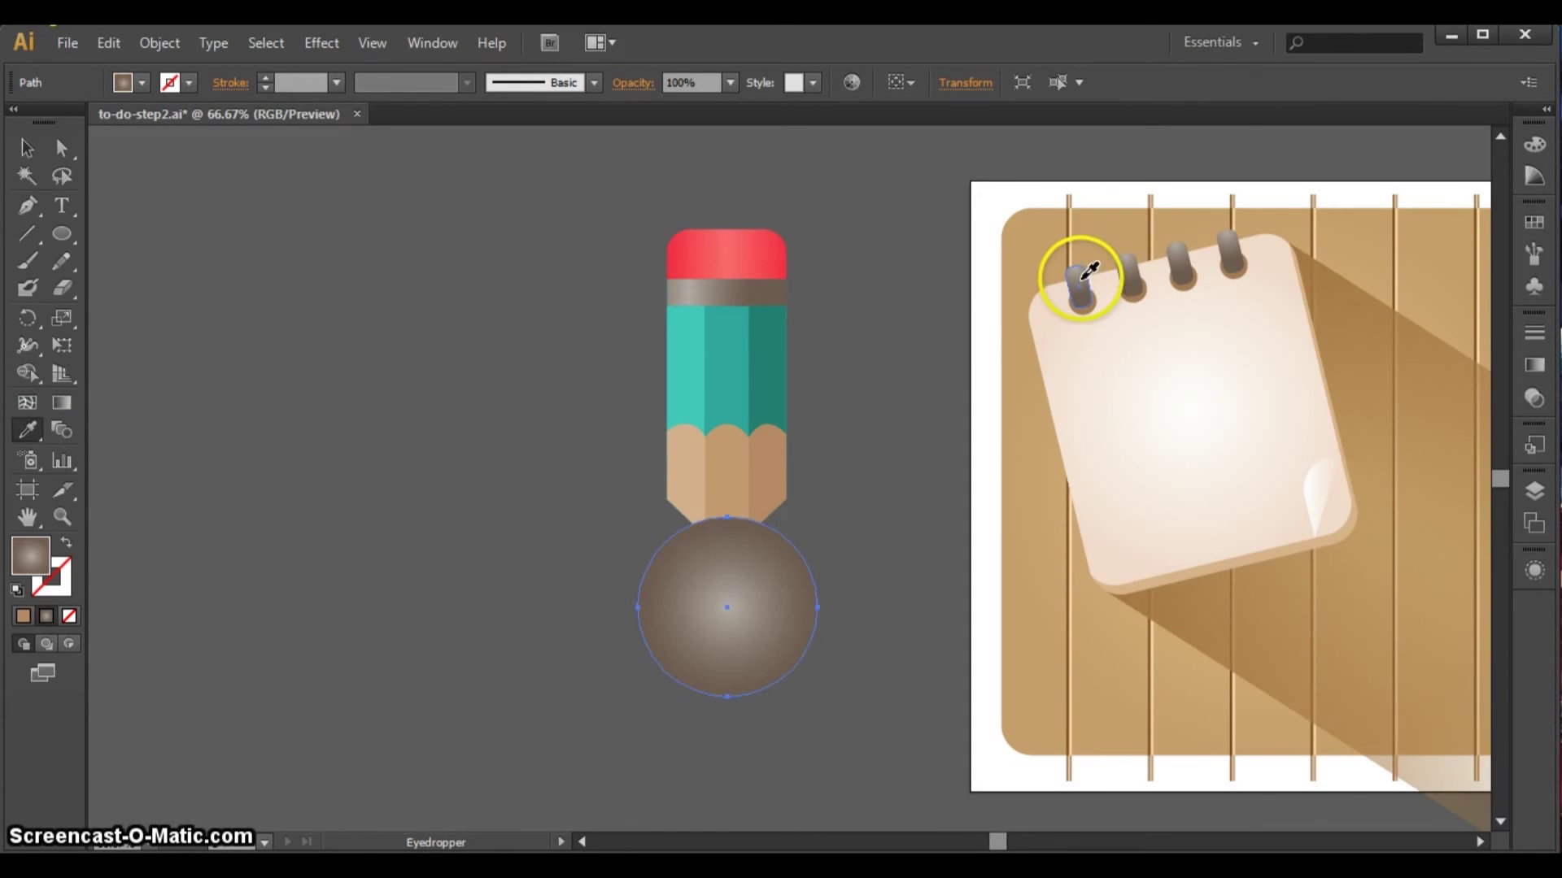
click(27, 148)
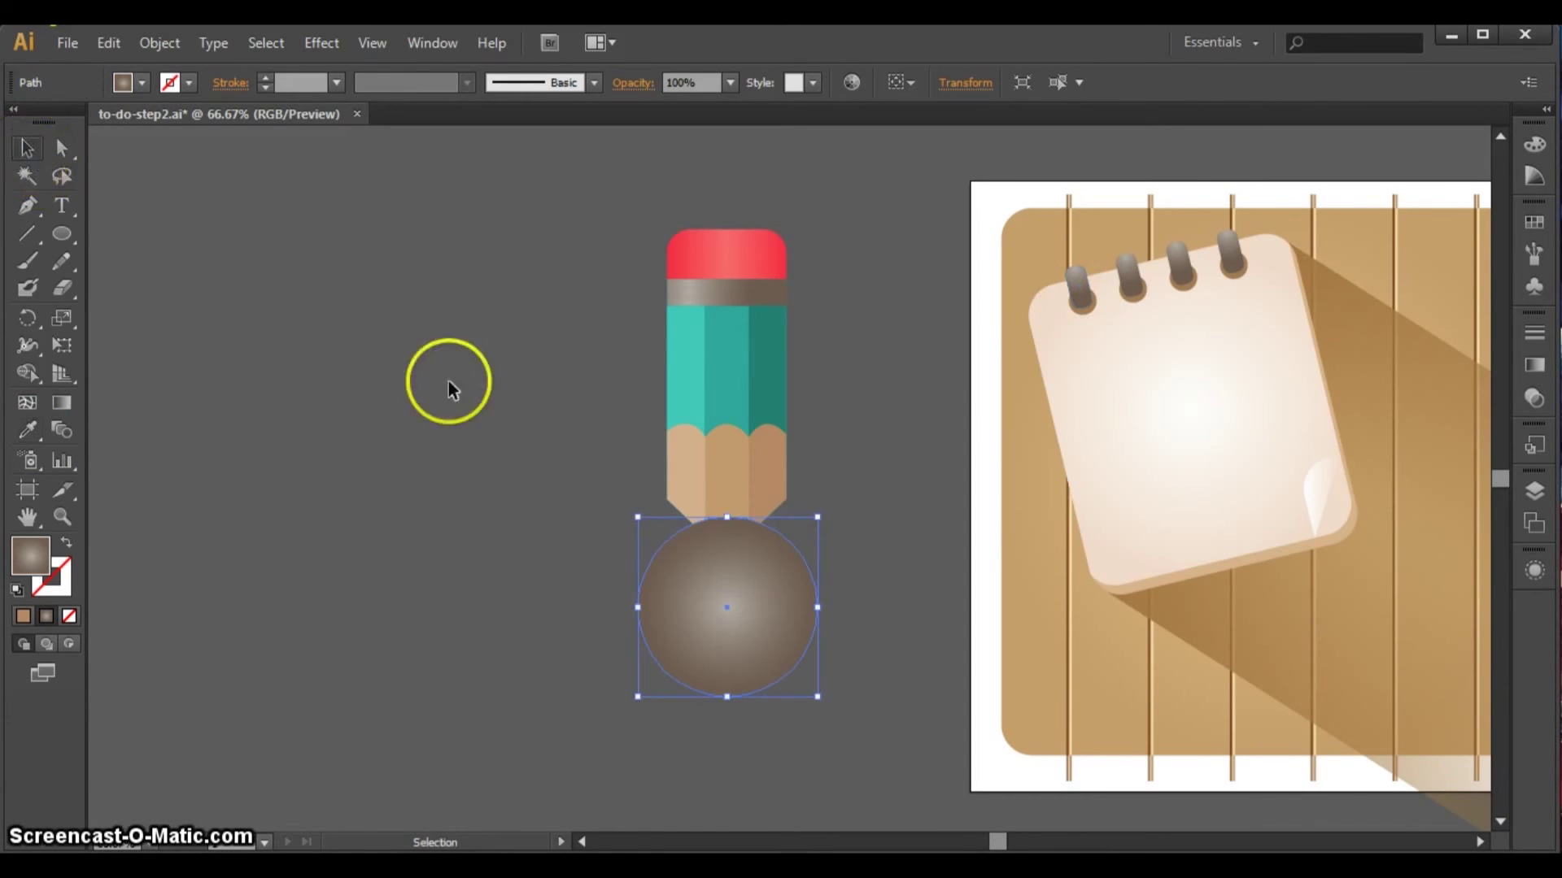
- Remove the part of the circle outside the wooden tip with Shape Builder, keeping the pencil point, and deselect
shift+click(697, 480)
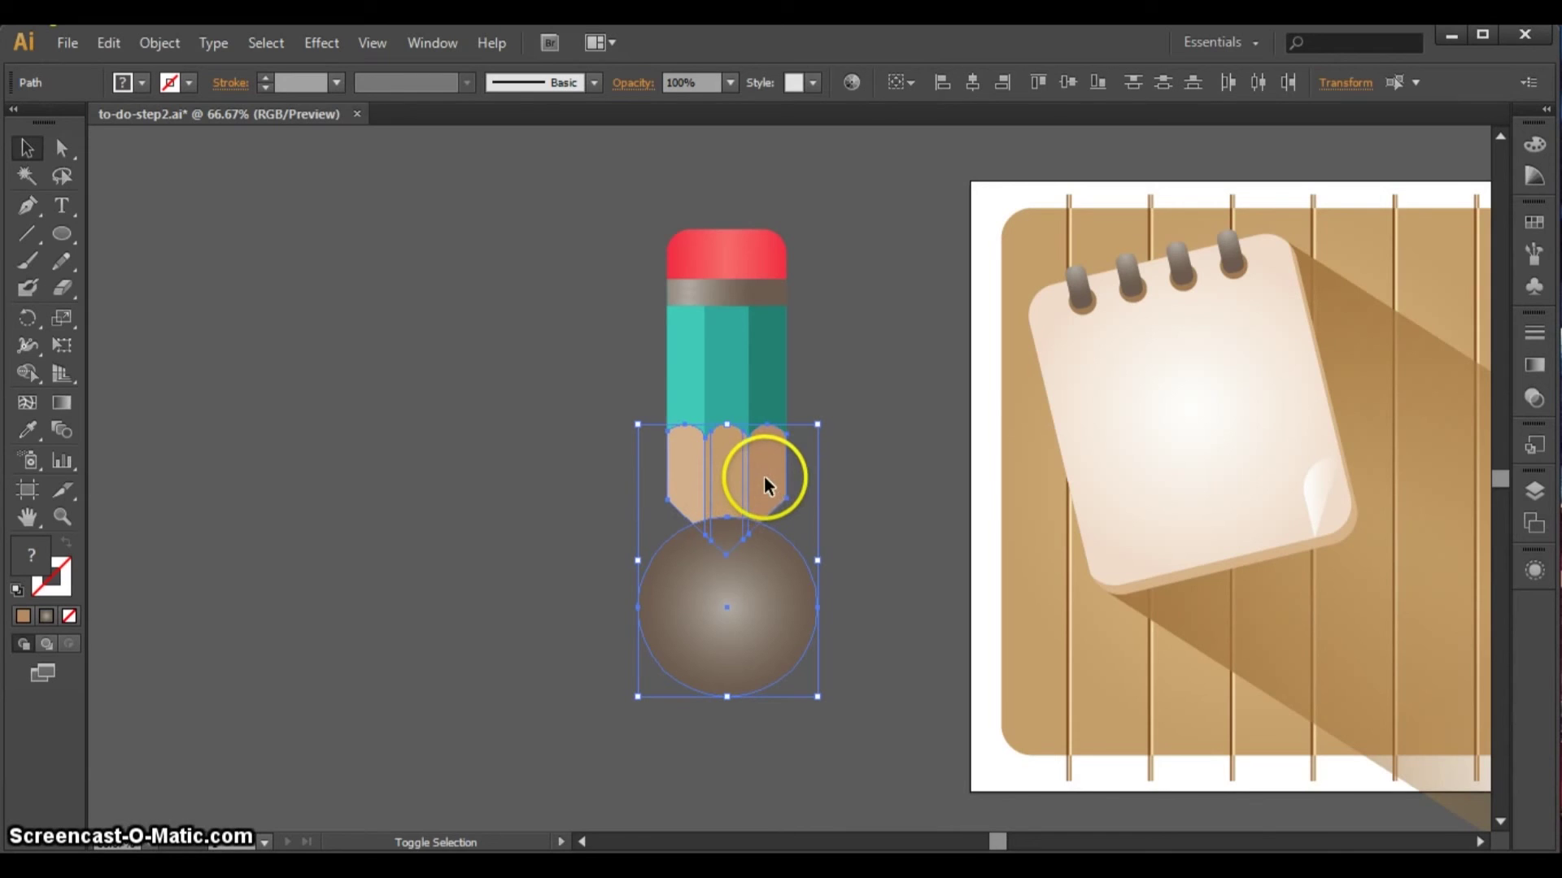
click(20, 375)
click(783, 584)
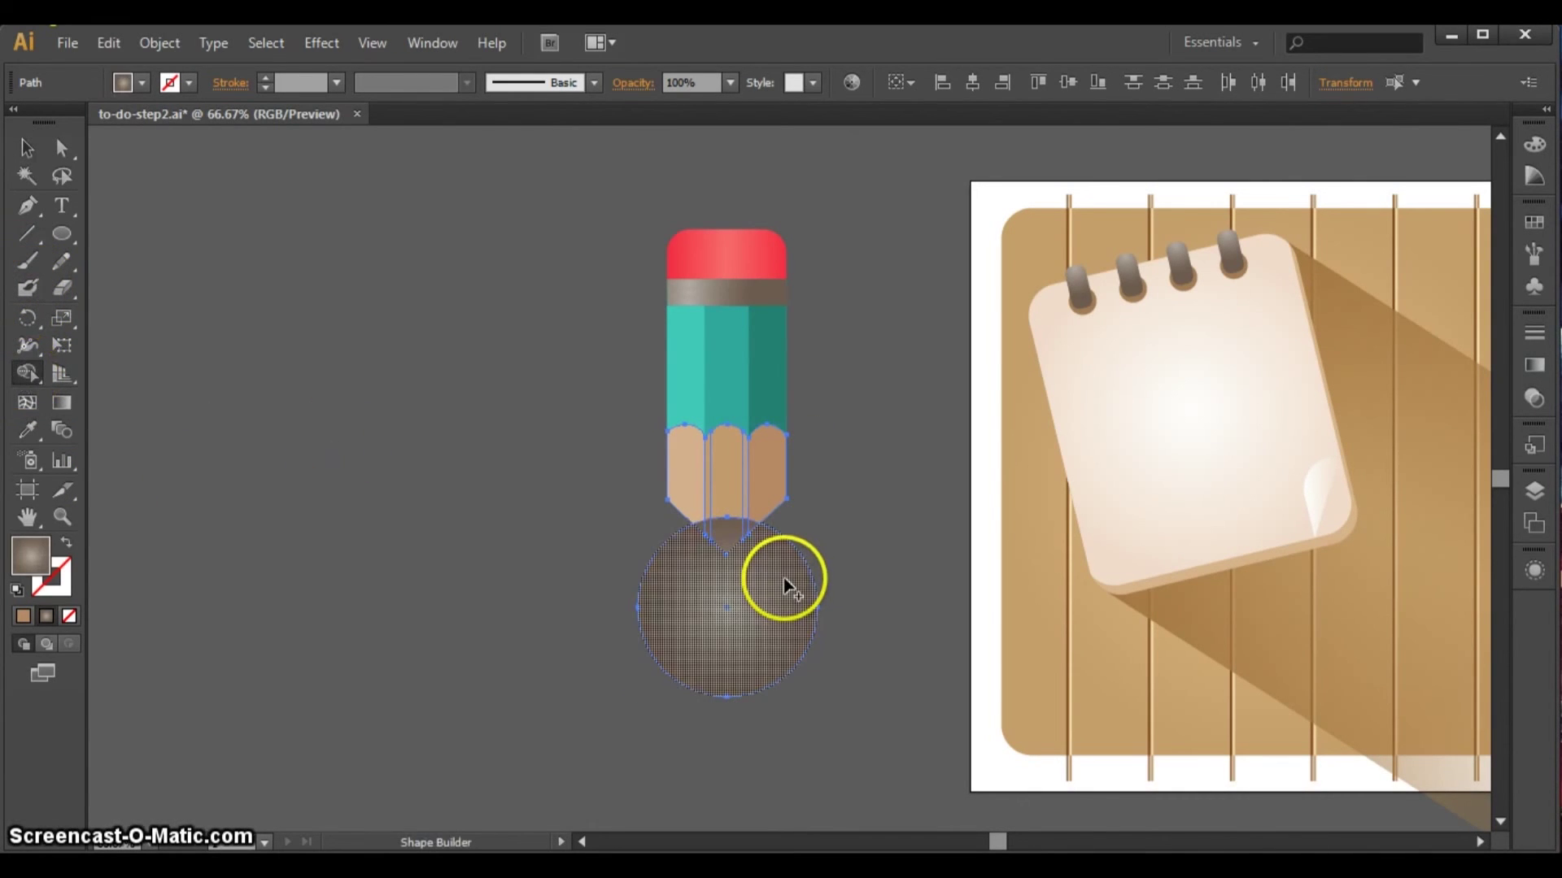
alt+click(785, 584)
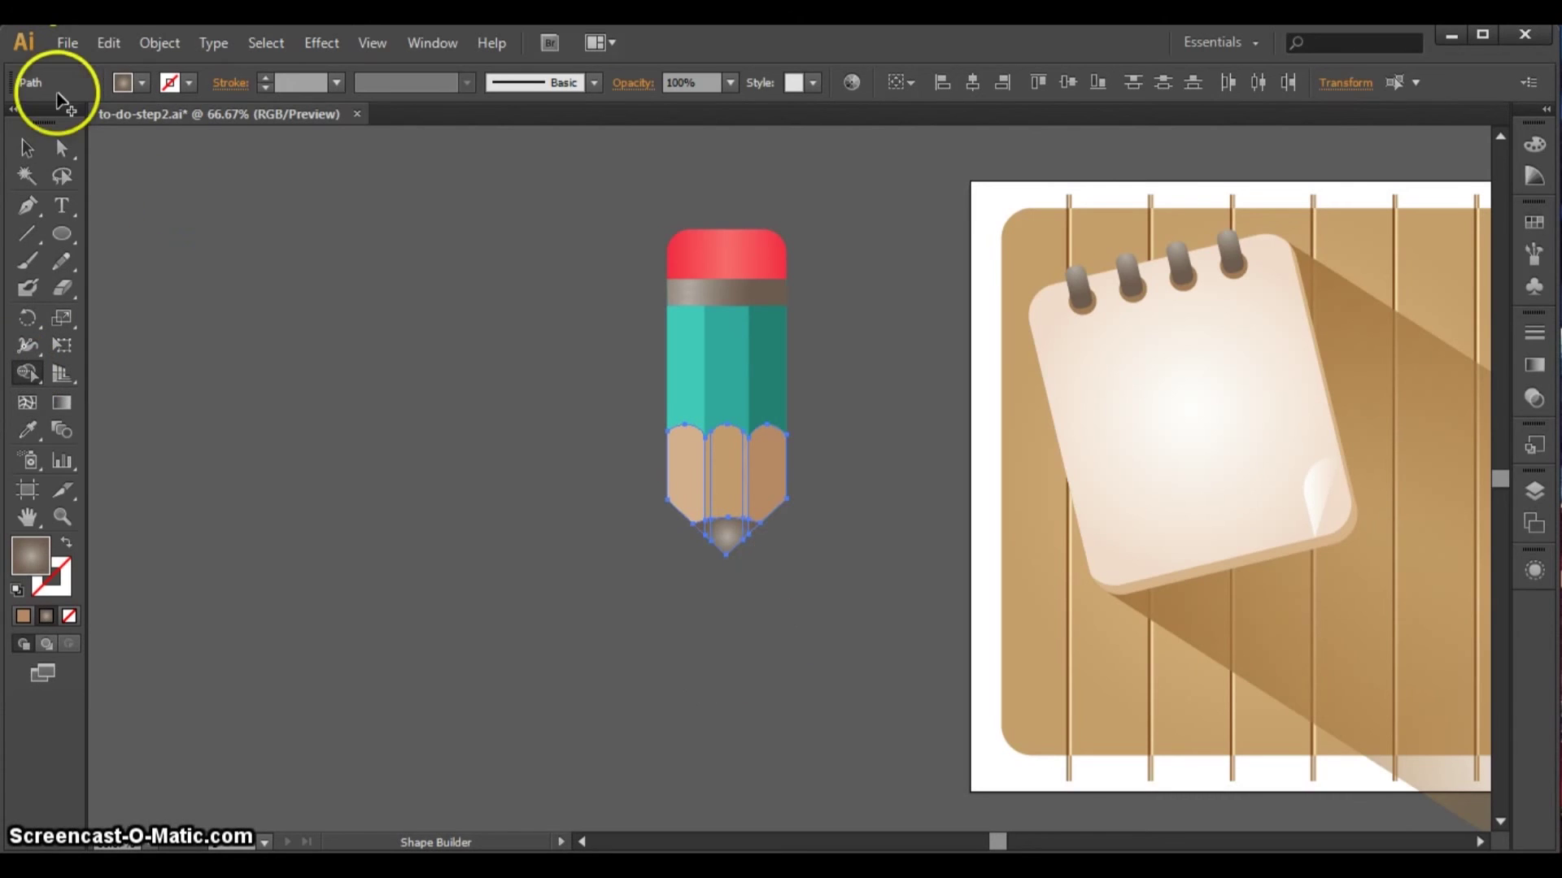
click(31, 148)
click(677, 594)
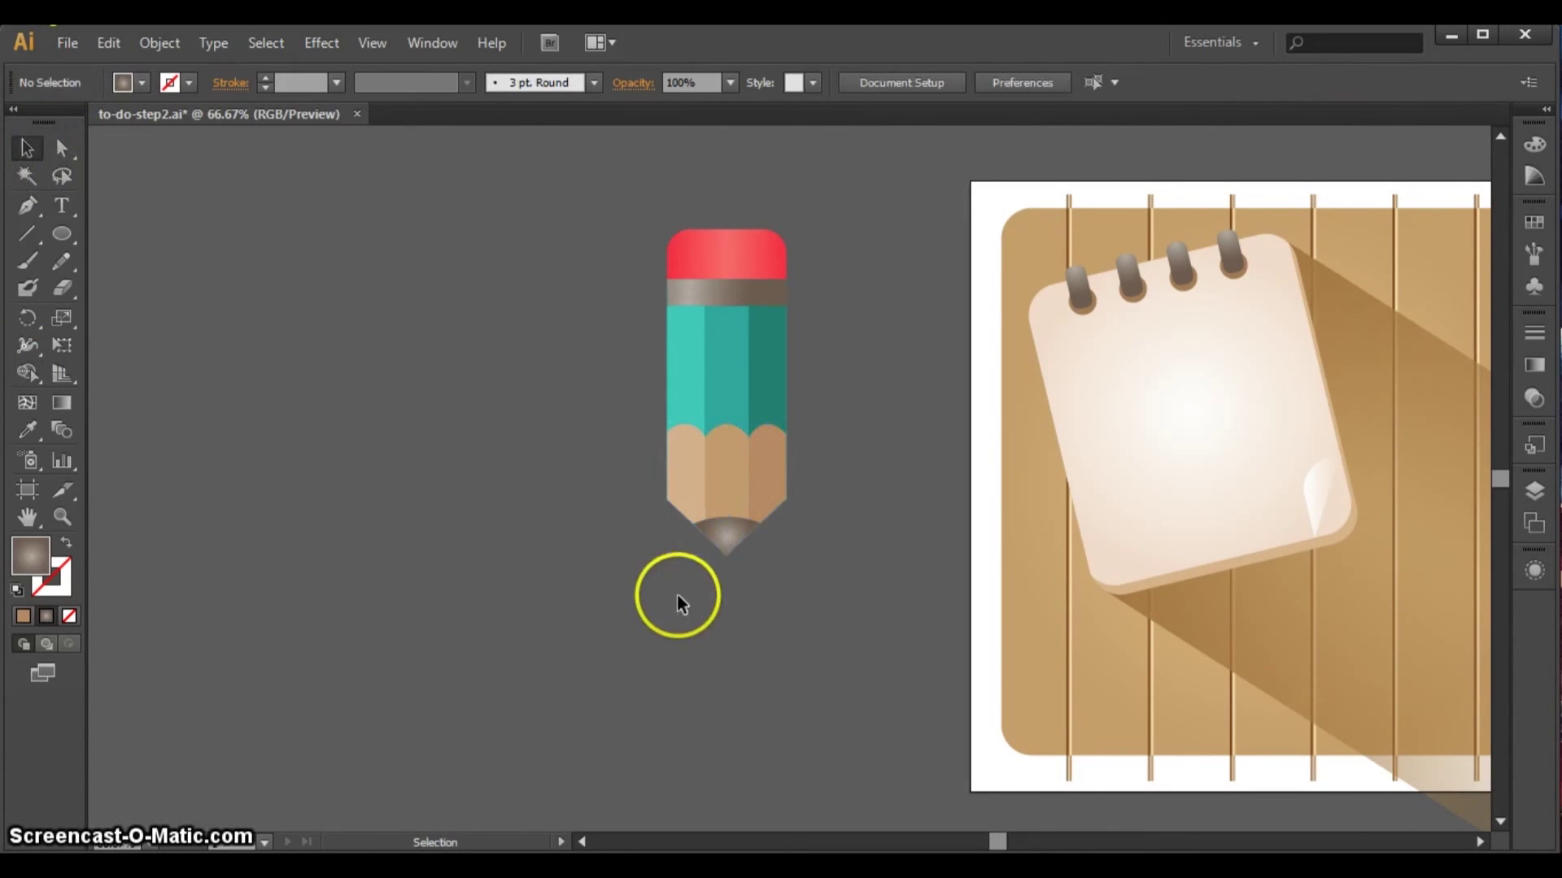
- Re-centre the pencil point's radial gradient on its lower tip with the Gradient tool, and deselect
click(726, 555)
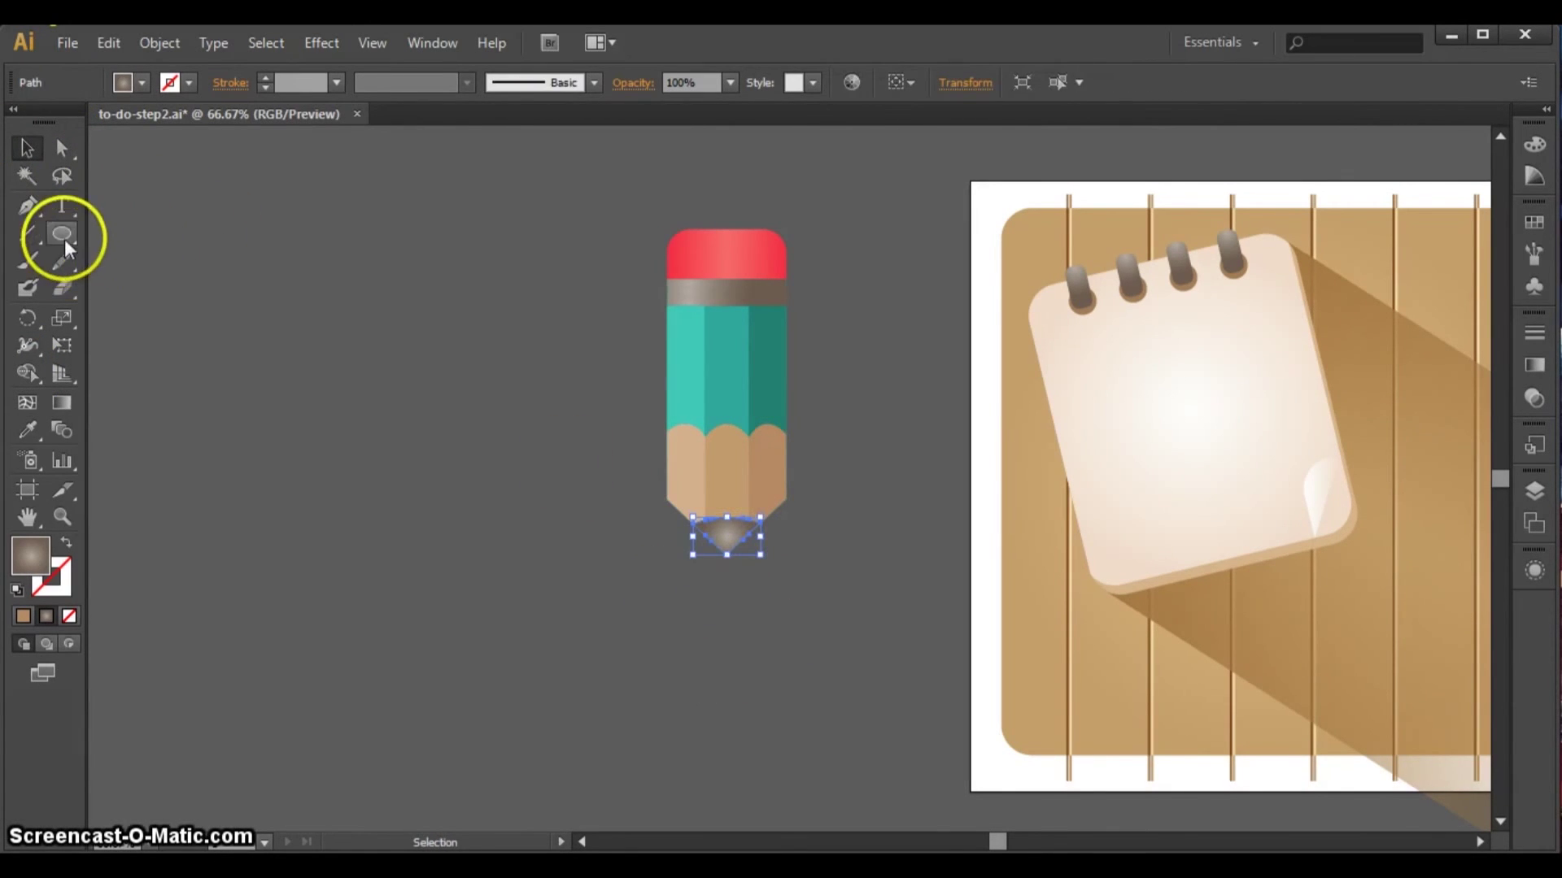
click(62, 403)
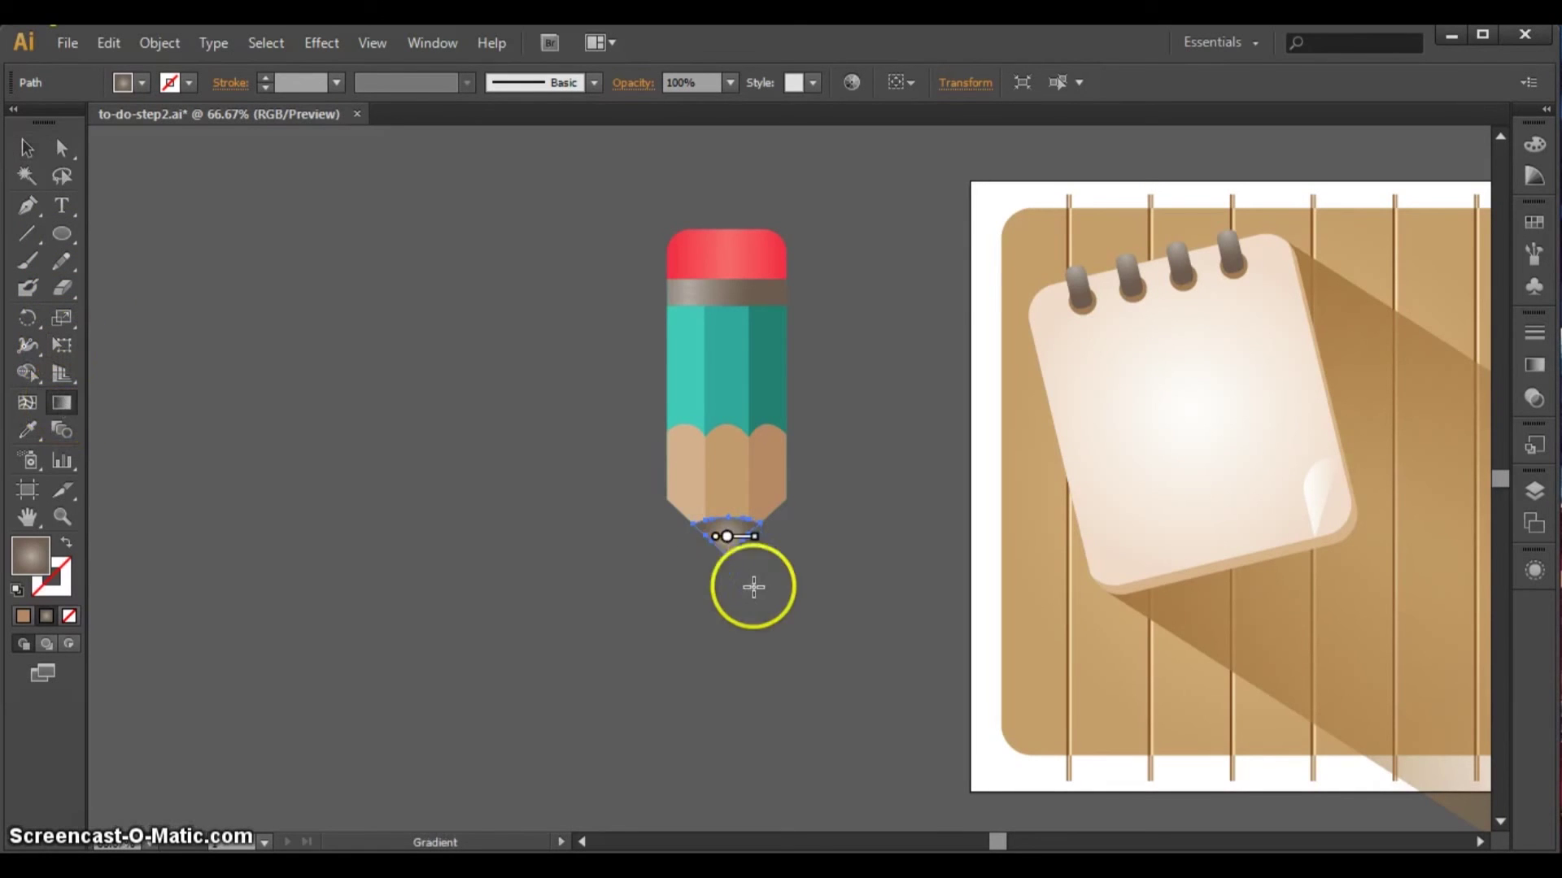
mouse_move(728, 552)
mouse_down()
mouse_move(775, 554)
mouse_move(755, 554)
mouse_up()
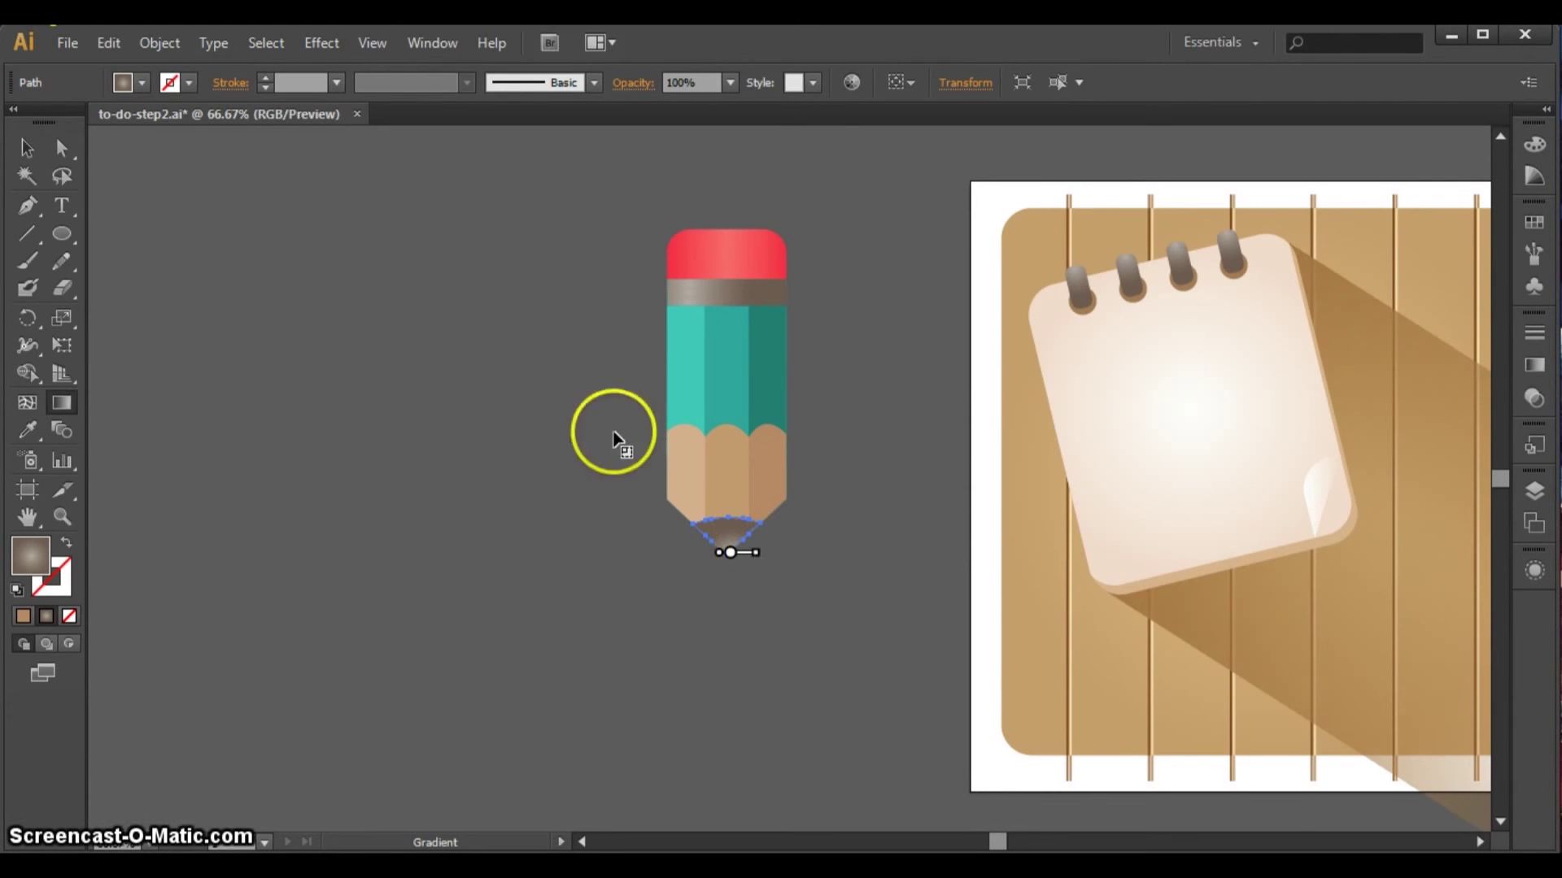
click(28, 148)
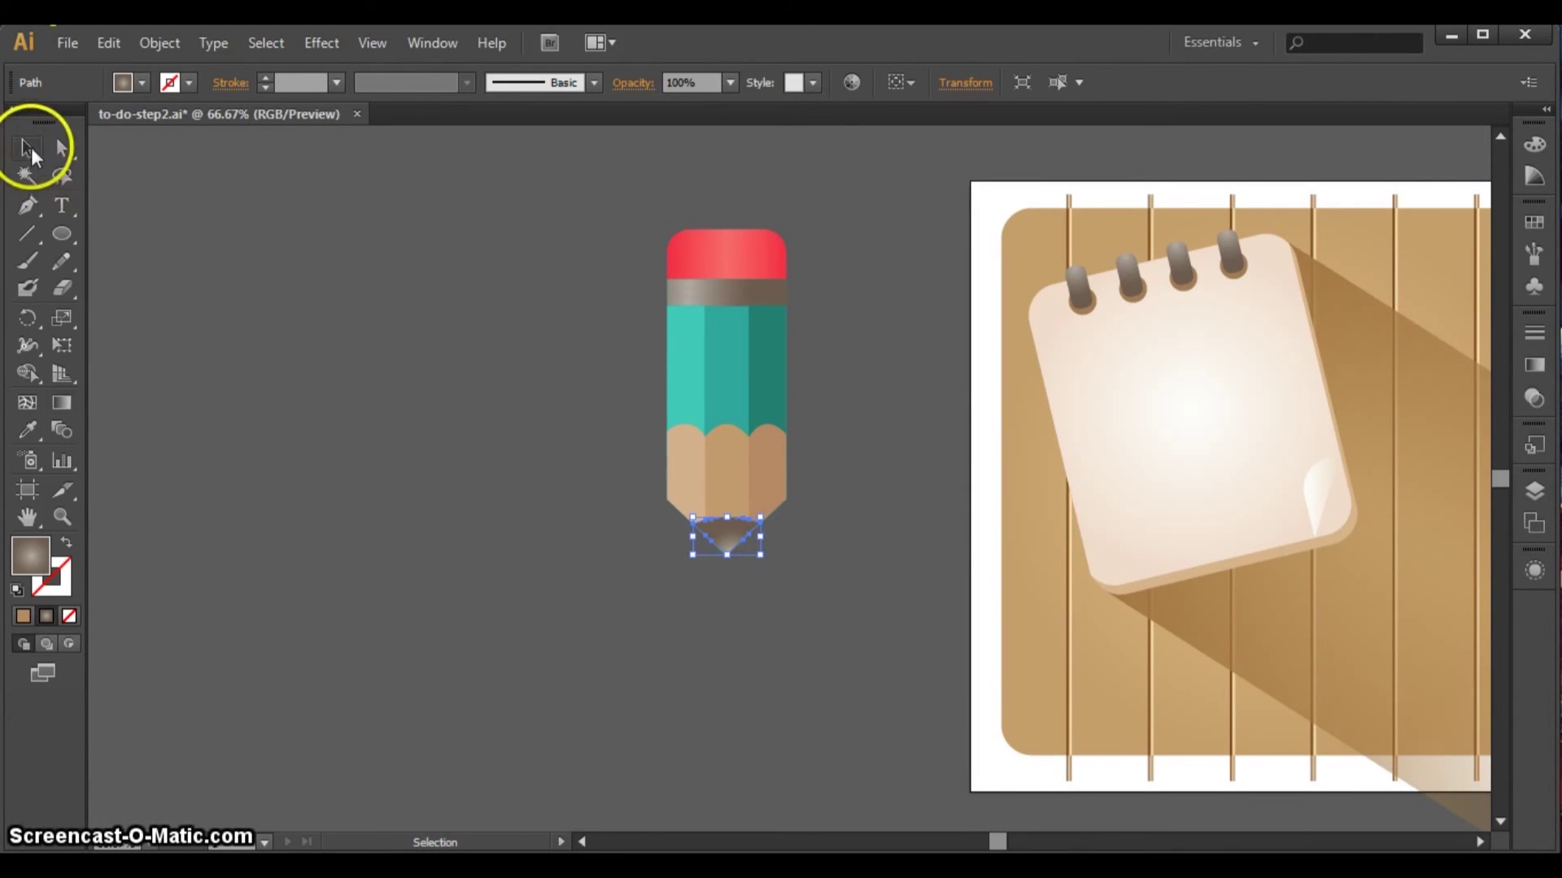
click(470, 597)
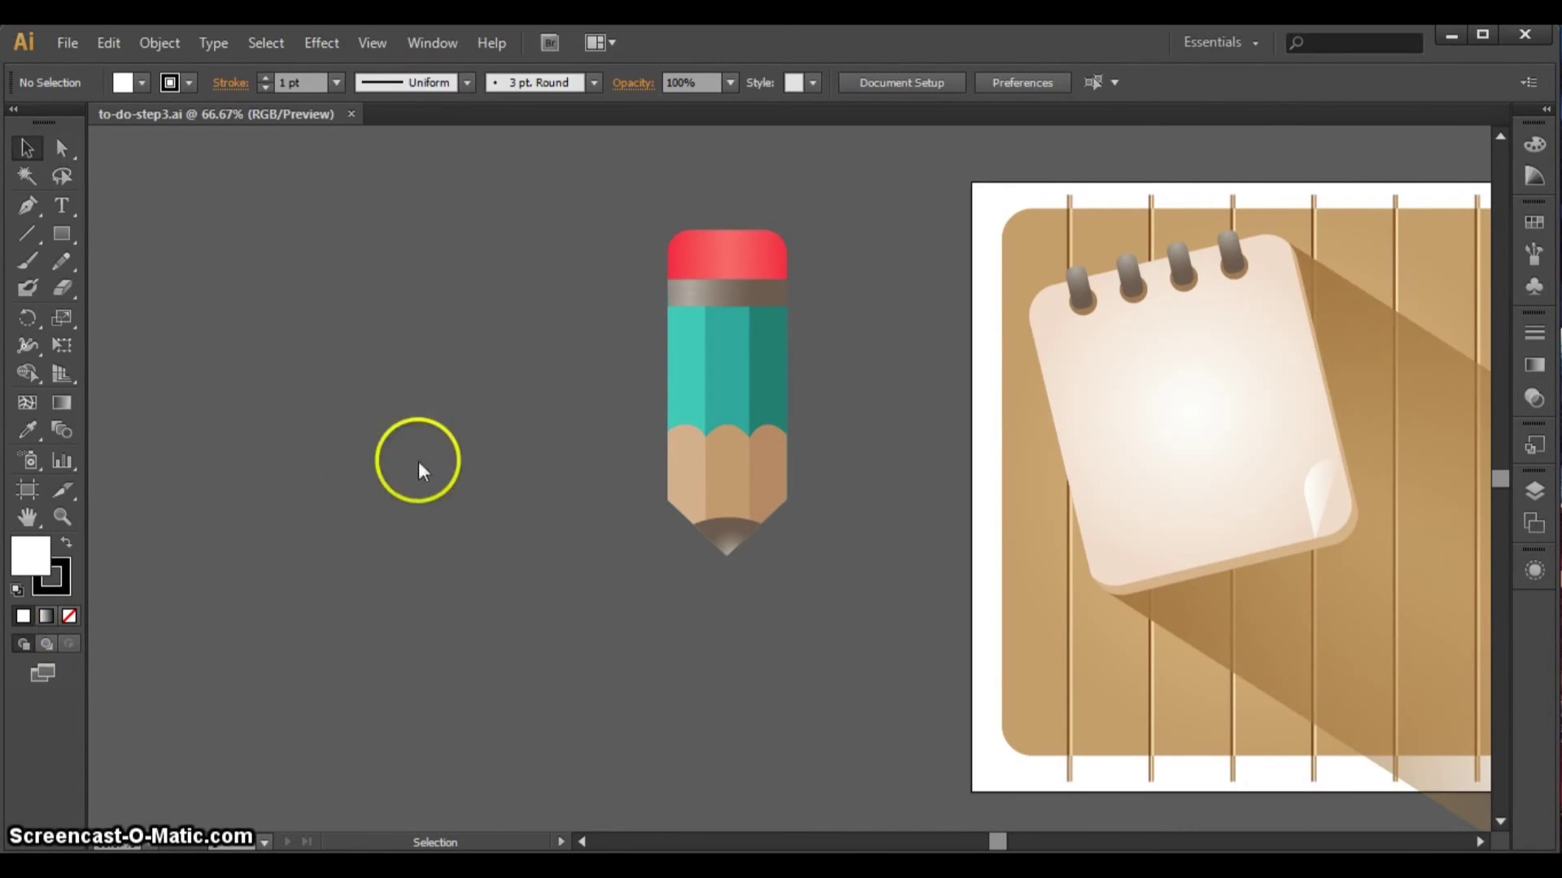
- Select all parts of the pencil and group them
drag(603, 206, 863, 618)
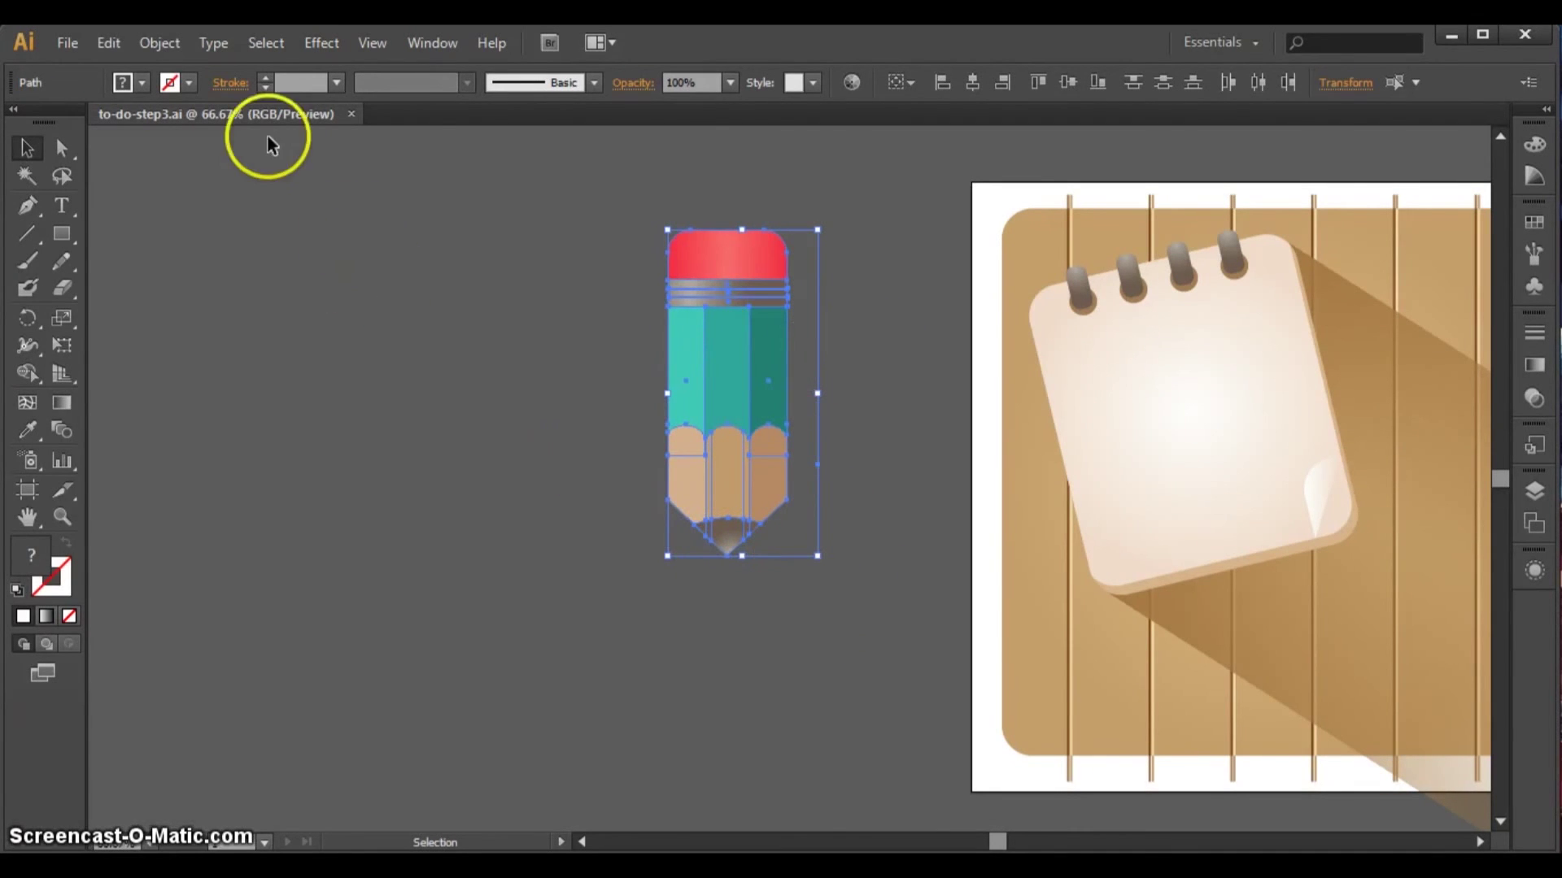
click(159, 43)
click(196, 129)
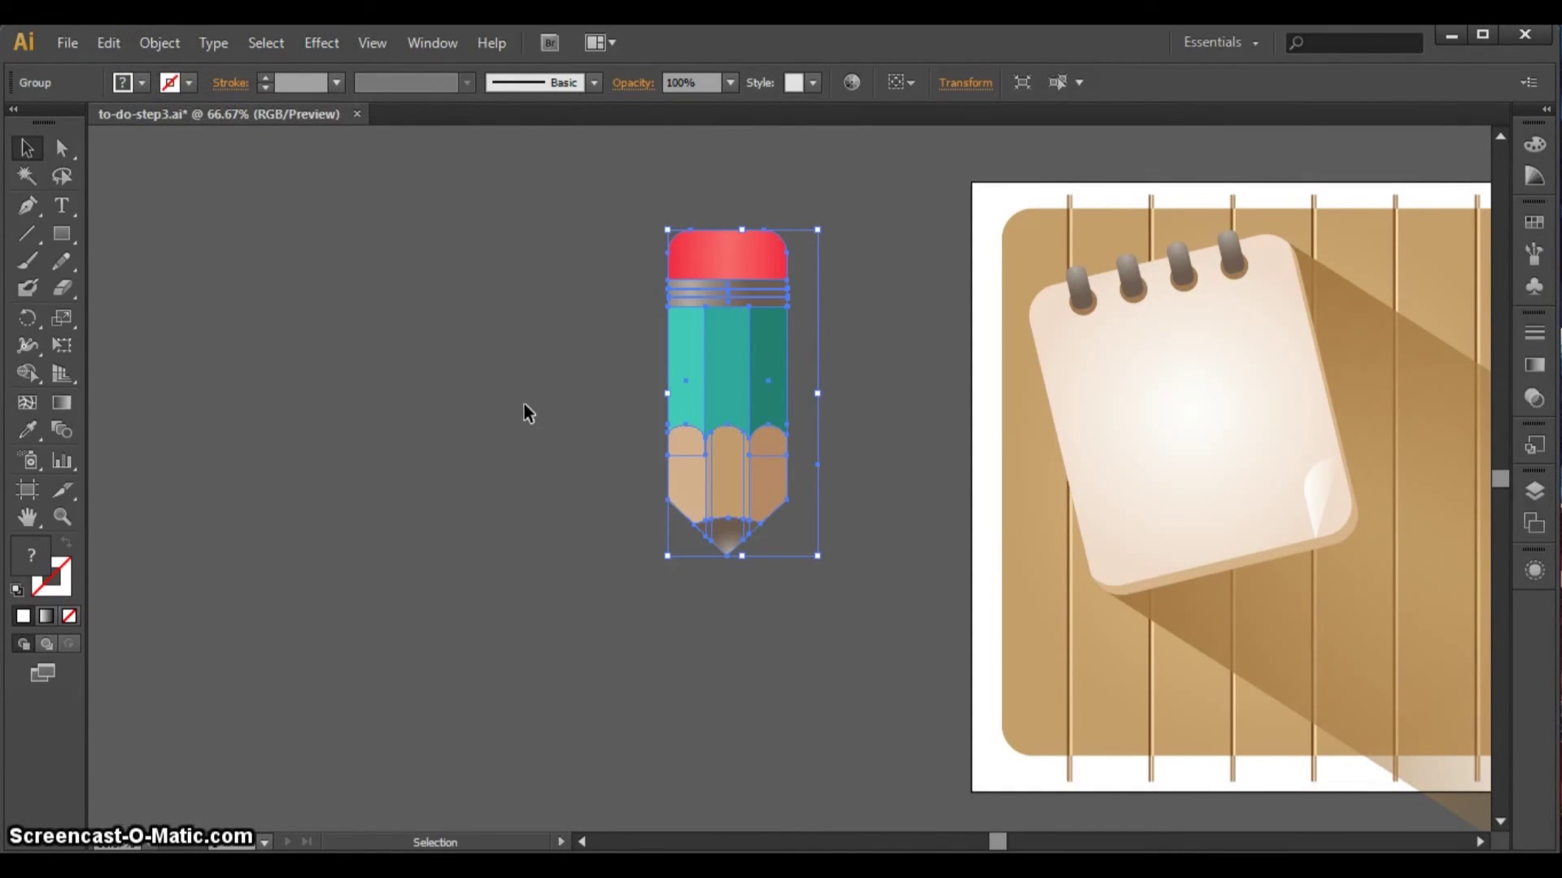
- Move the pencil group onto the artboard so it overlaps the notepad's right edge
drag(997, 842, 1018, 842)
mouse_move(443, 366)
mouse_down()
mouse_move(1106, 377)
mouse_move(1086, 382)
mouse_up()
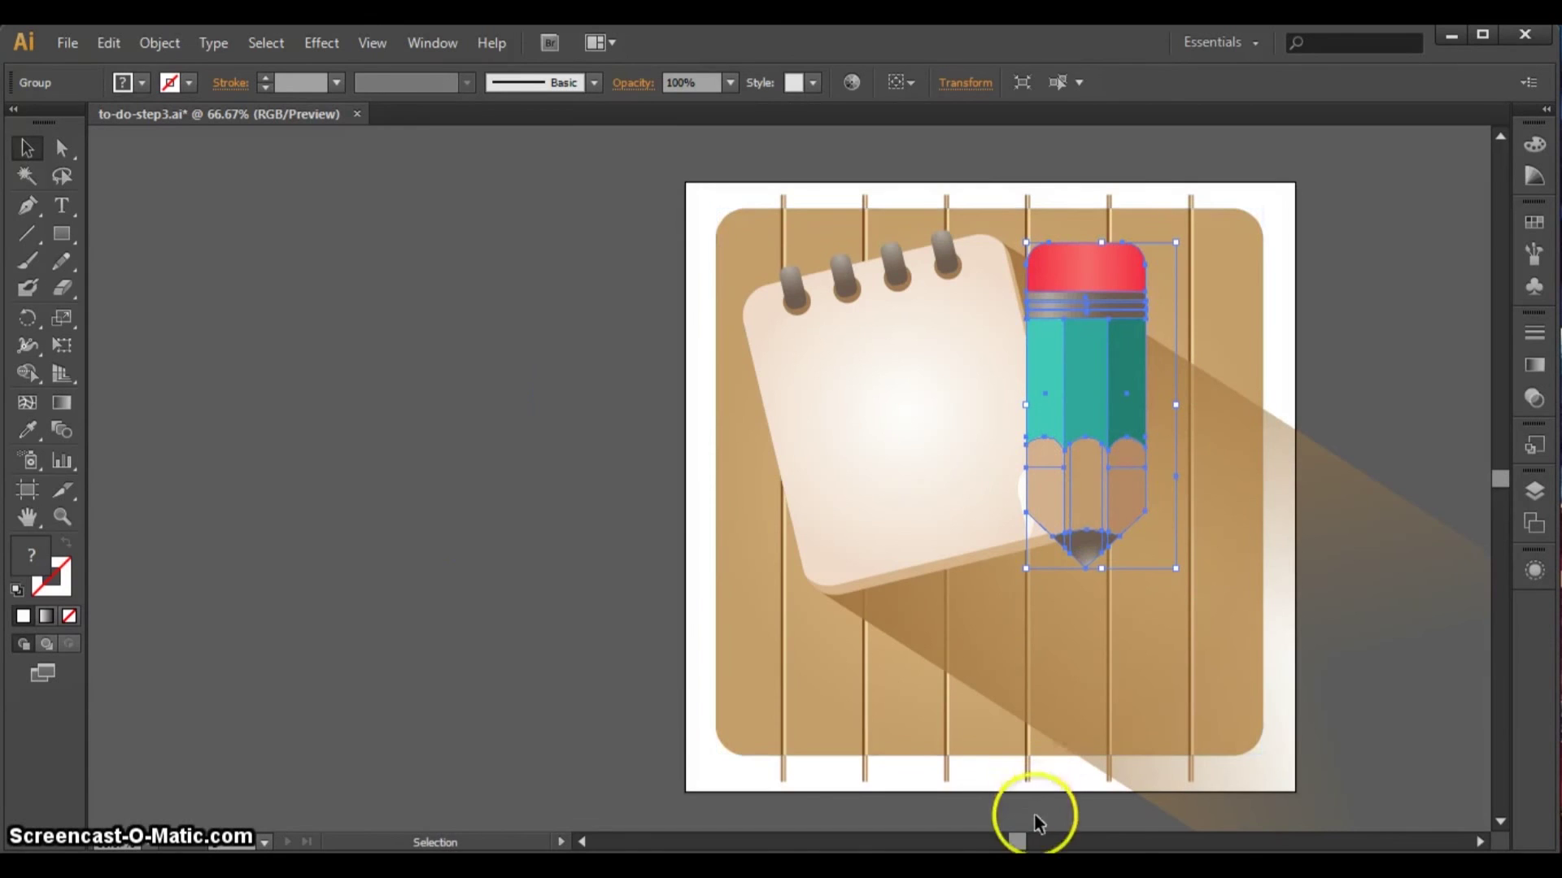
drag(1022, 844, 1027, 842)
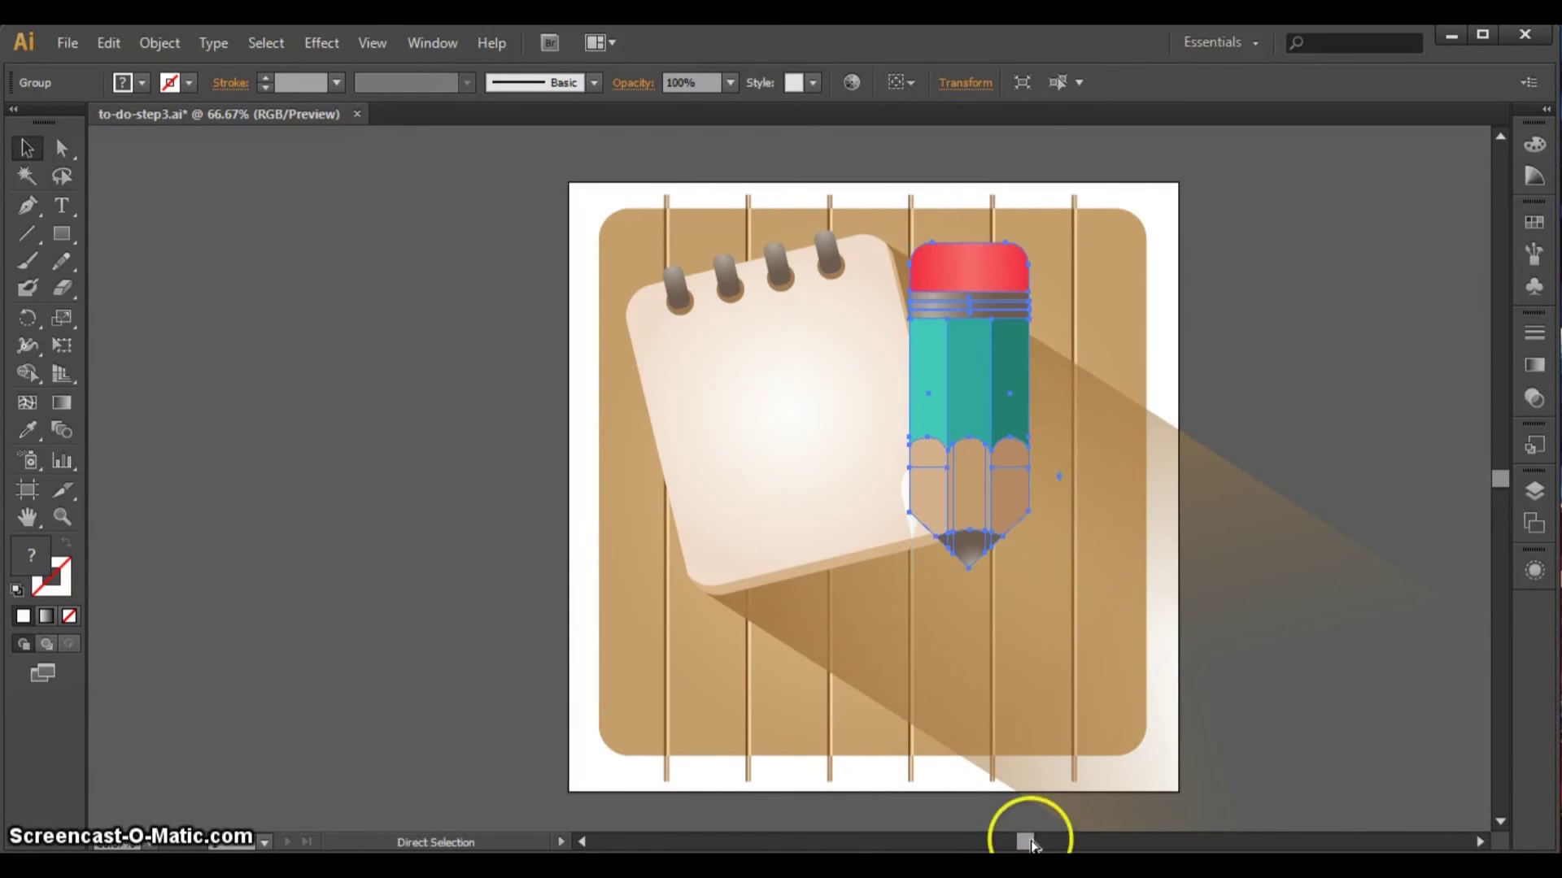
- Rotate the pencil clockwise to a diagonal, adjust its position so the point rests on the notepad page, and deselect
scroll(950, 478, up, 1)
drag(1003, 189, 1100, 252)
drag(1114, 279, 1117, 295)
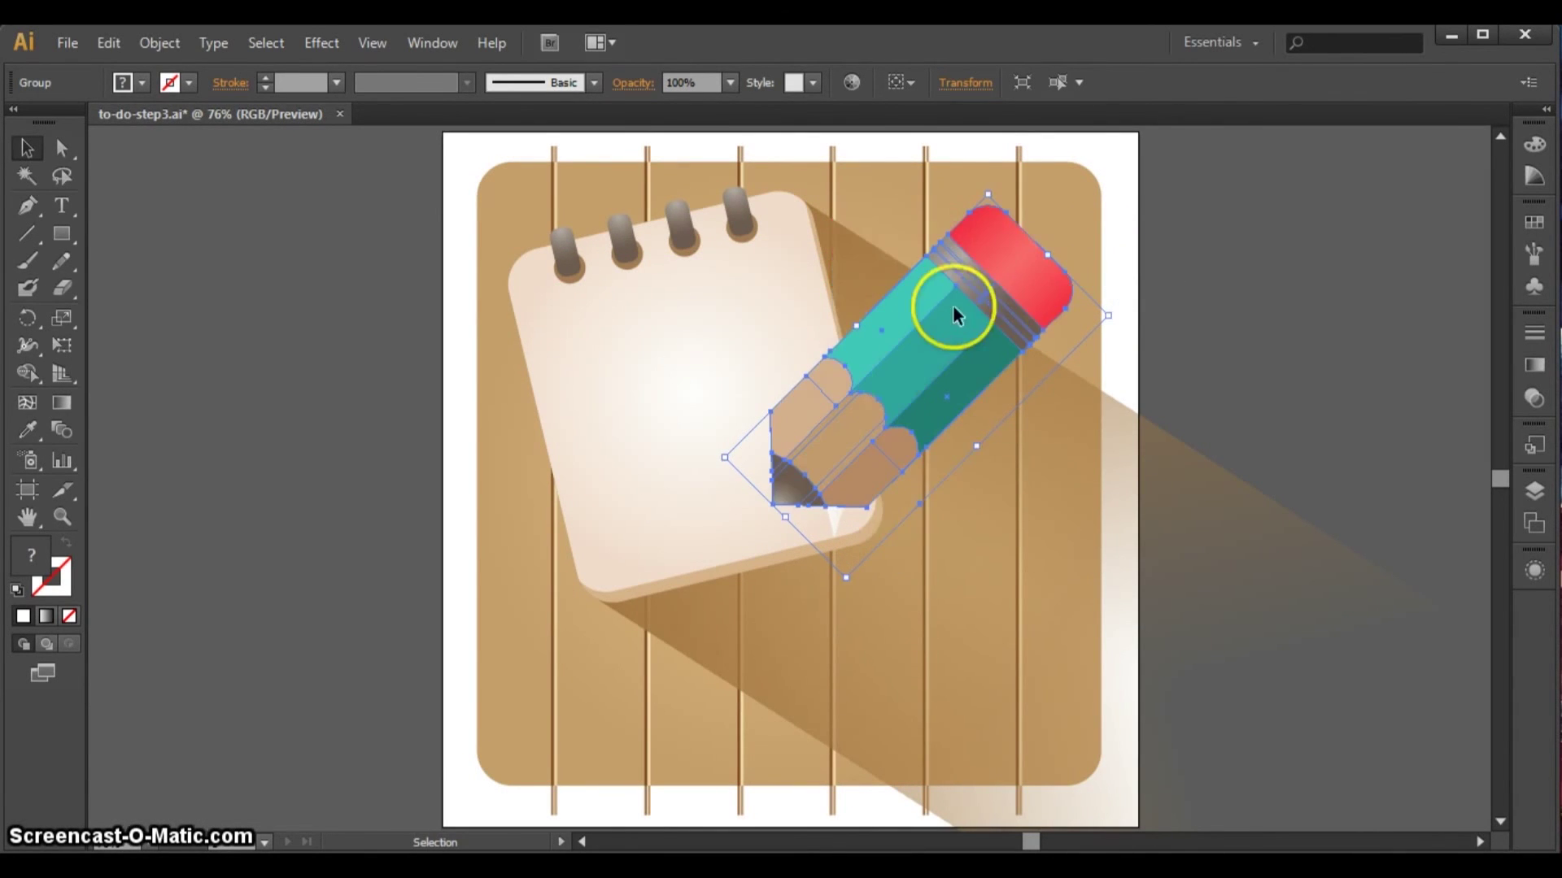
drag(944, 310, 947, 288)
drag(1123, 294, 1118, 307)
click(1198, 314)
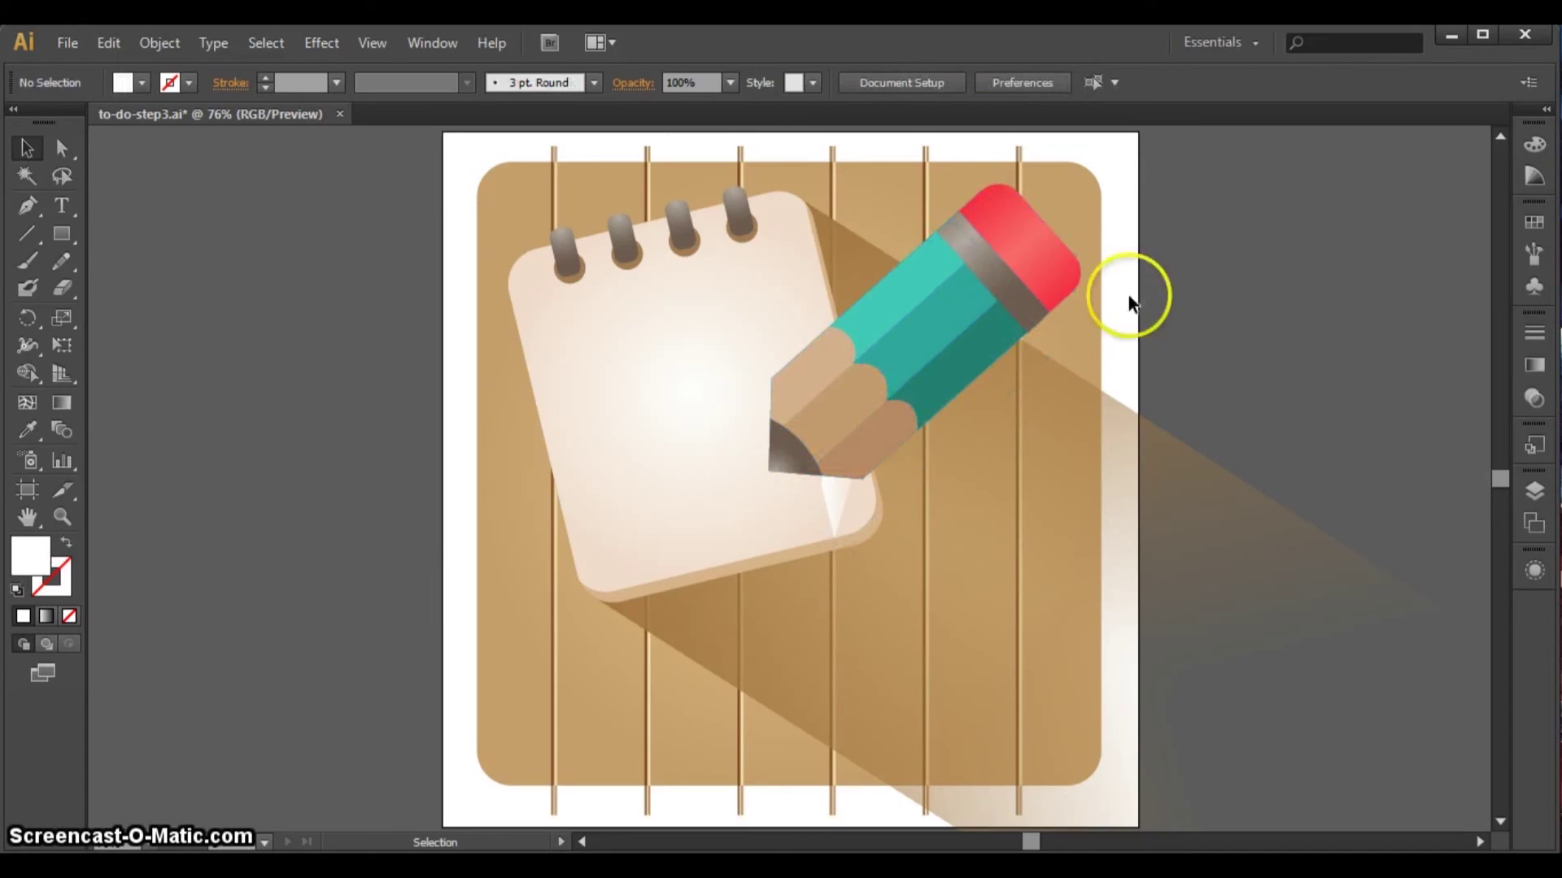
- Start a Drop Shadow effect on the pencil group with the Multiply blending mode
click(958, 287)
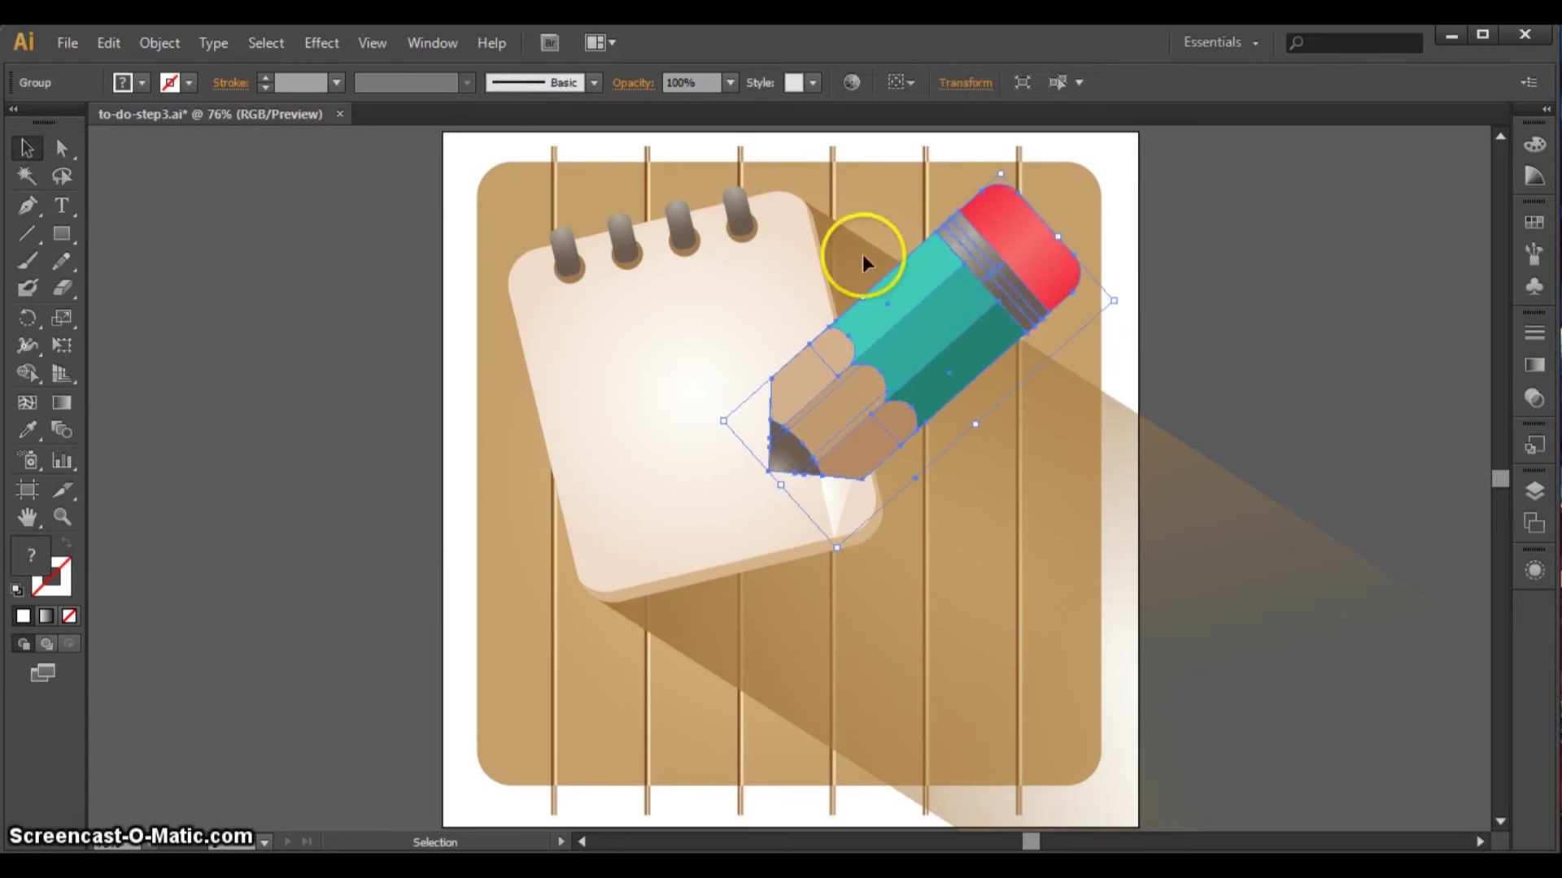
click(324, 42)
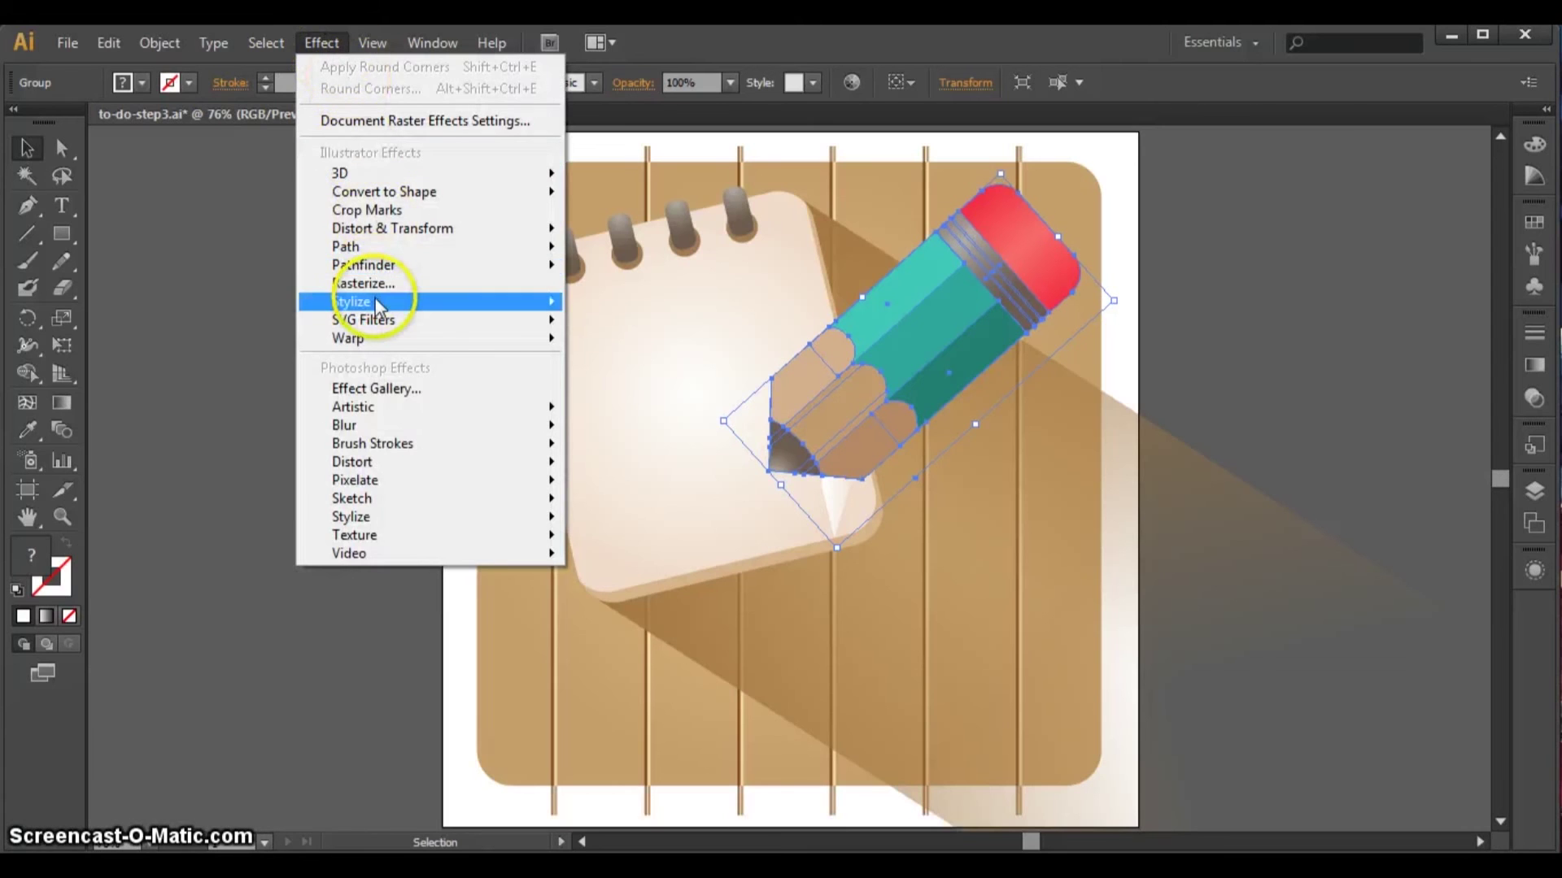
mouse_move(390, 304)
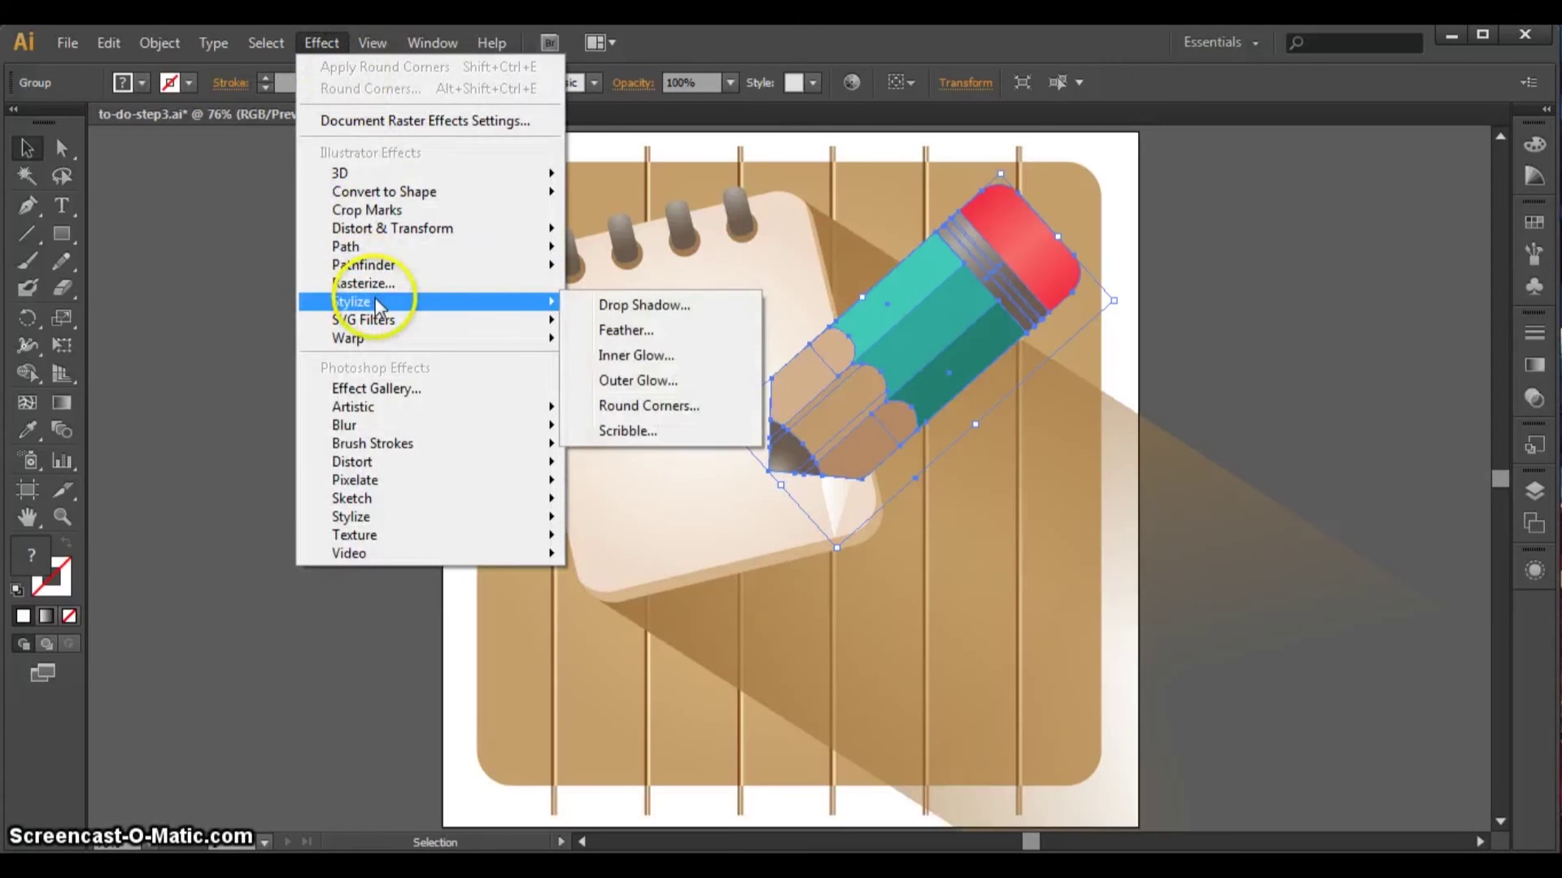
click(614, 312)
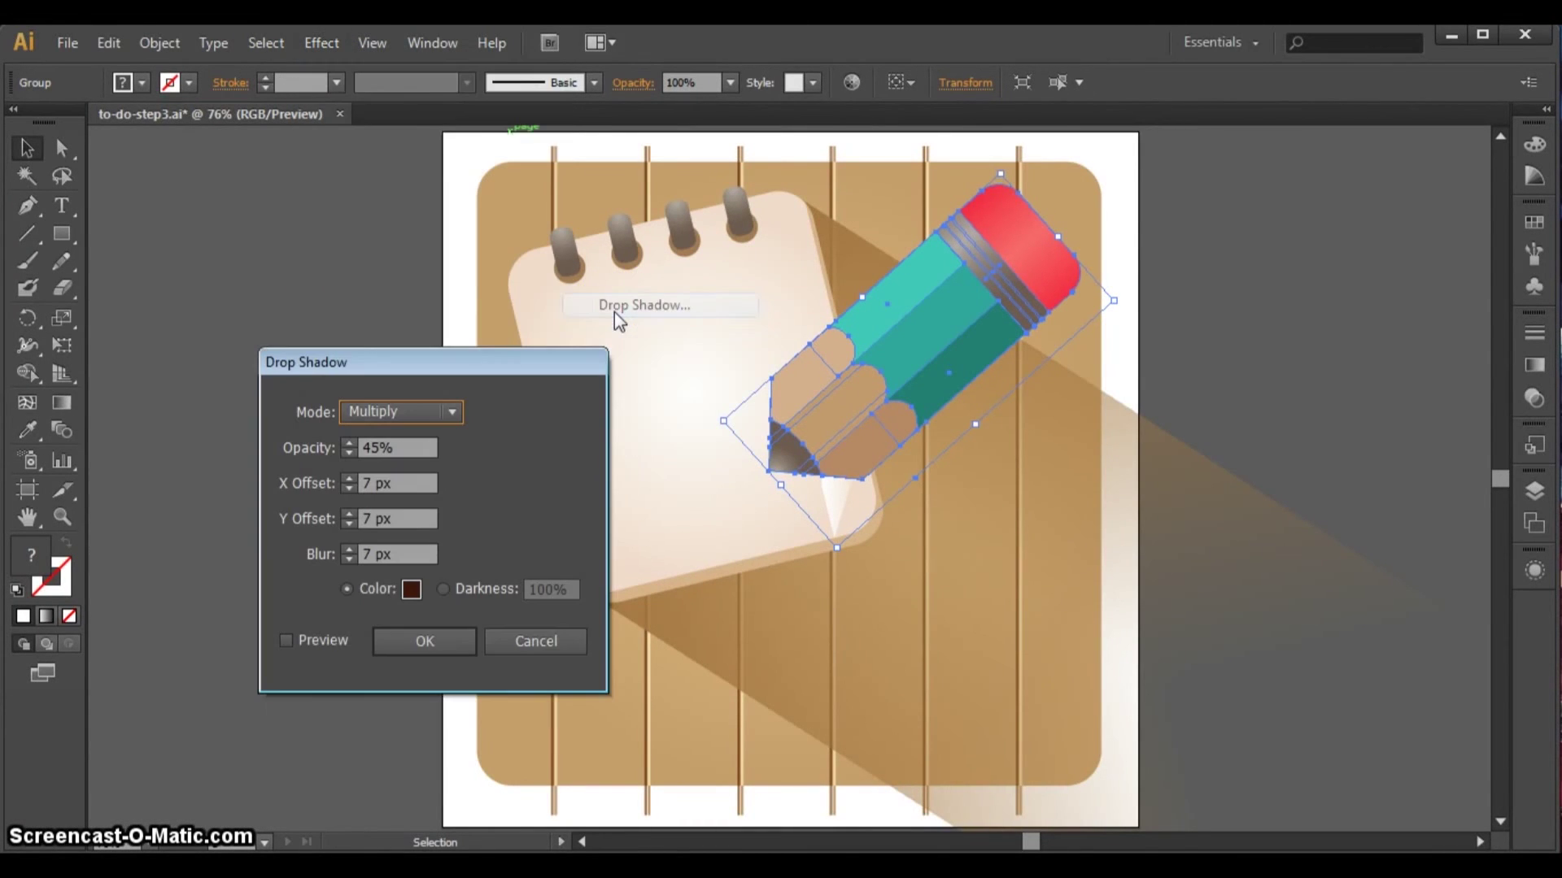
click(381, 413)
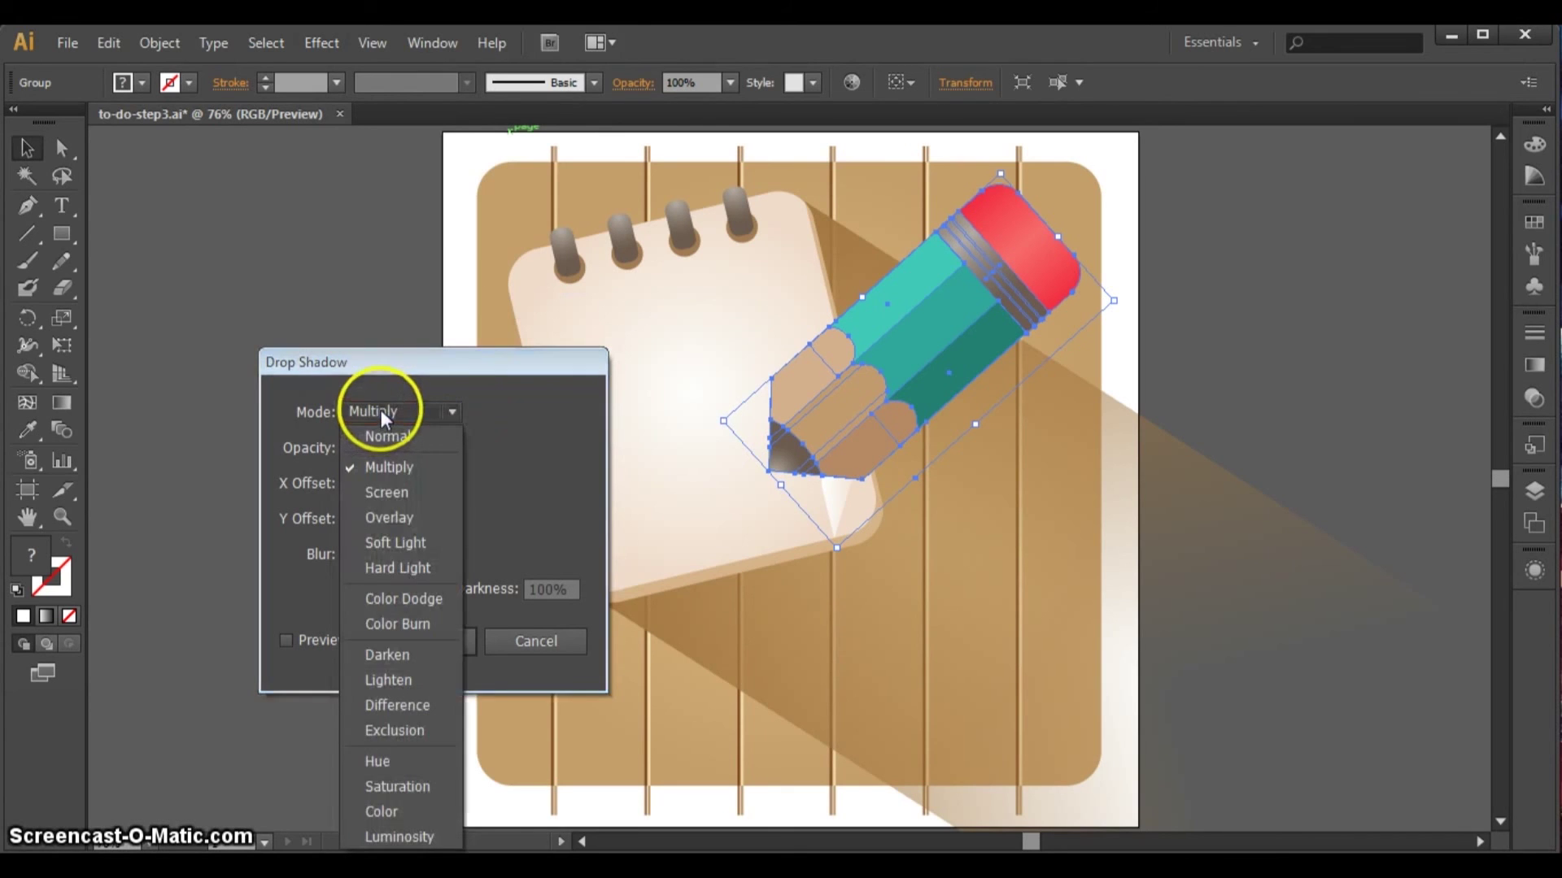
click(380, 468)
- Set the drop shadow's opacity to 45%, with X offset, Y offset and blur at 7 px
drag(371, 448, 358, 450)
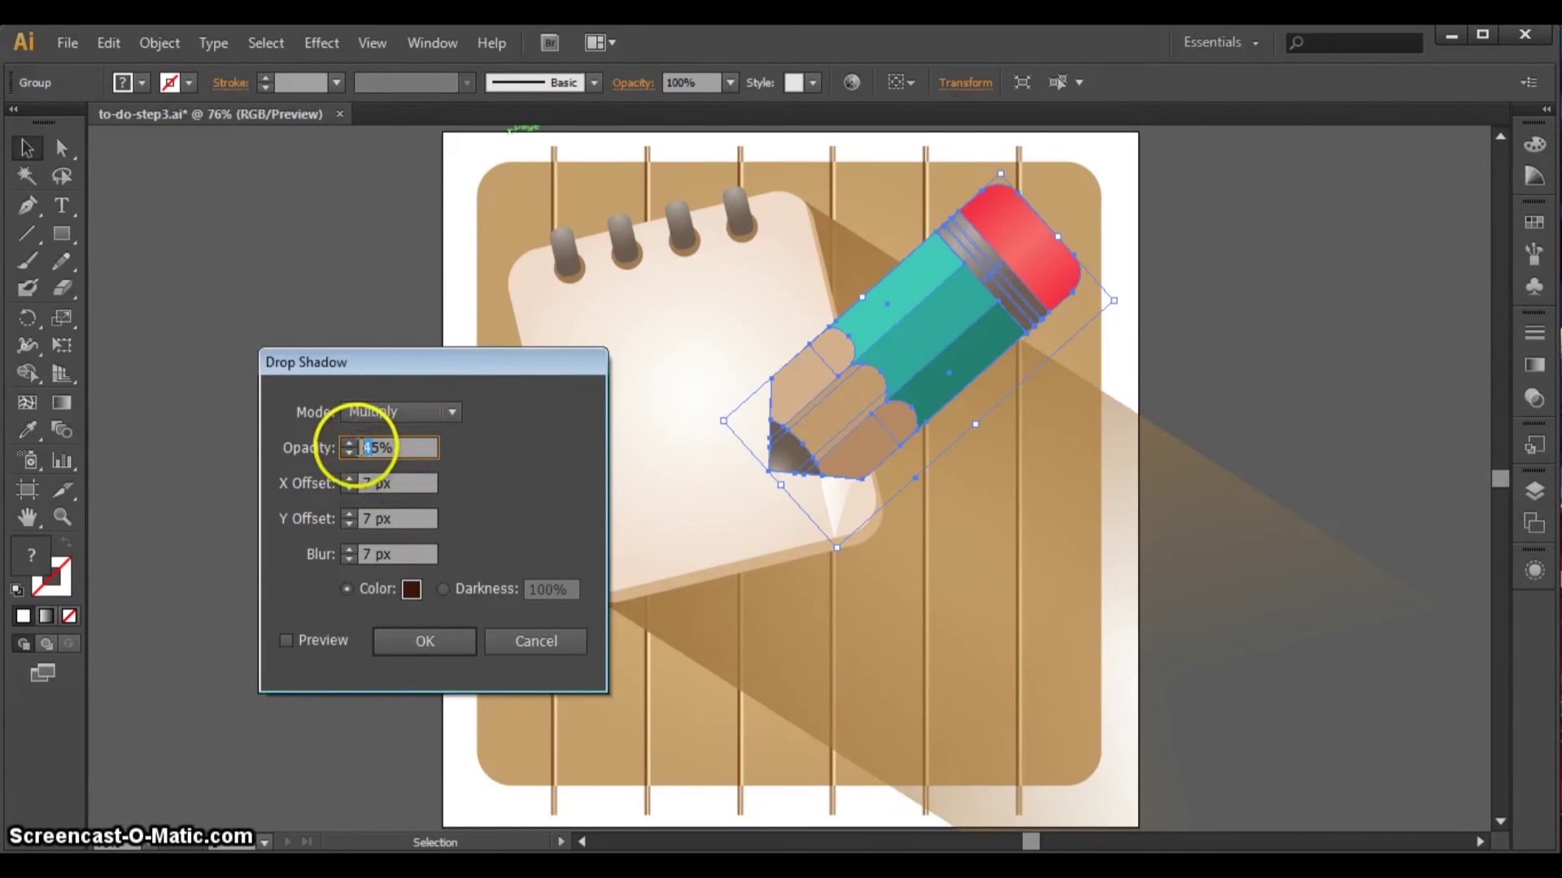
text(7)
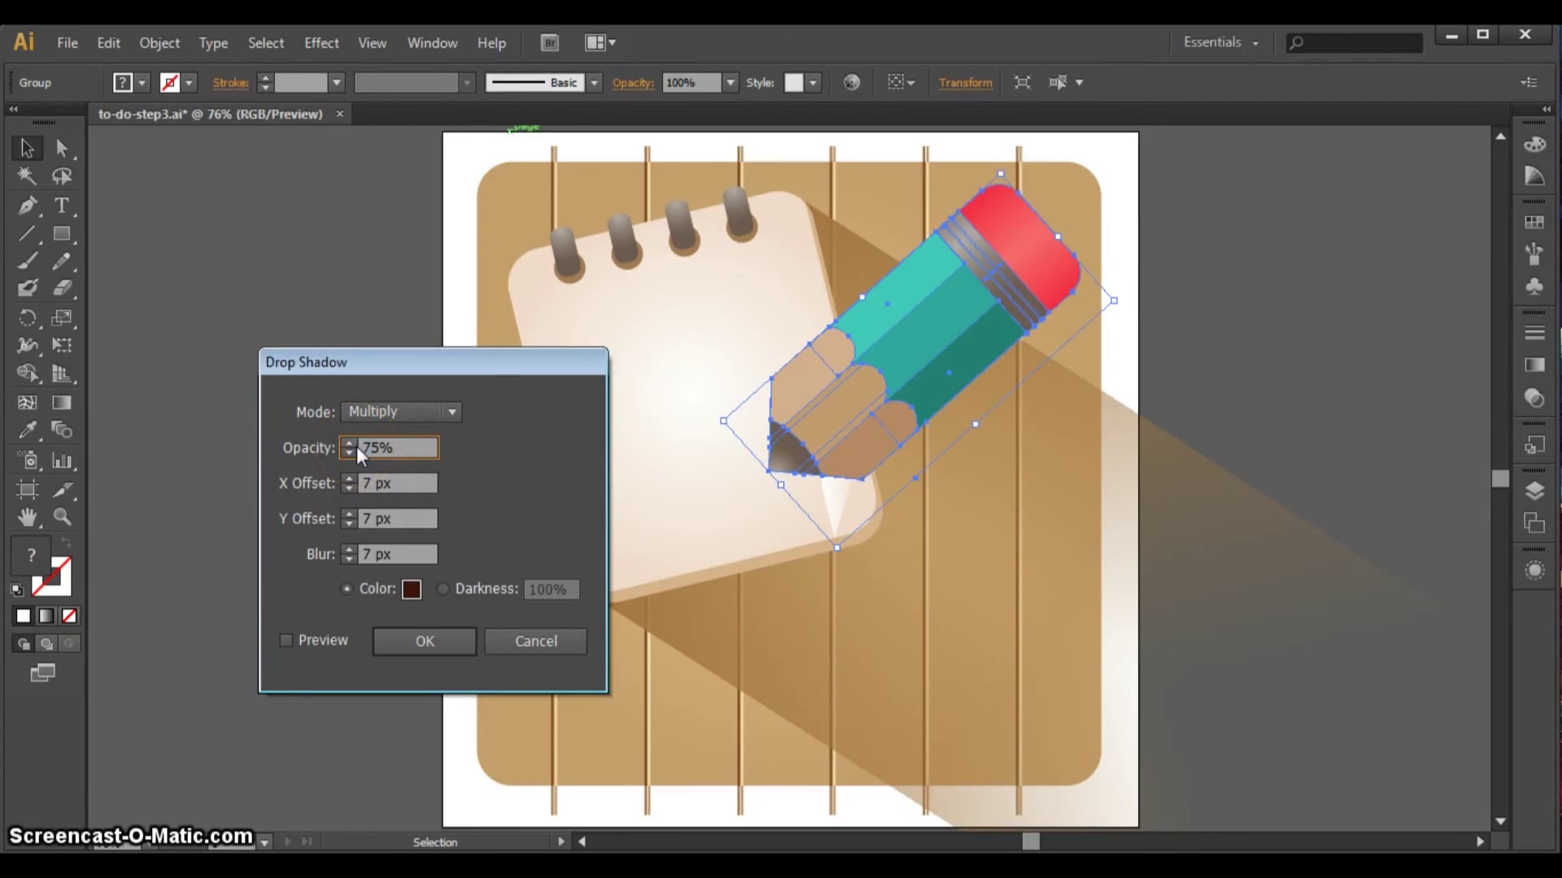
key(BackSpace)
text(4)
click(371, 481)
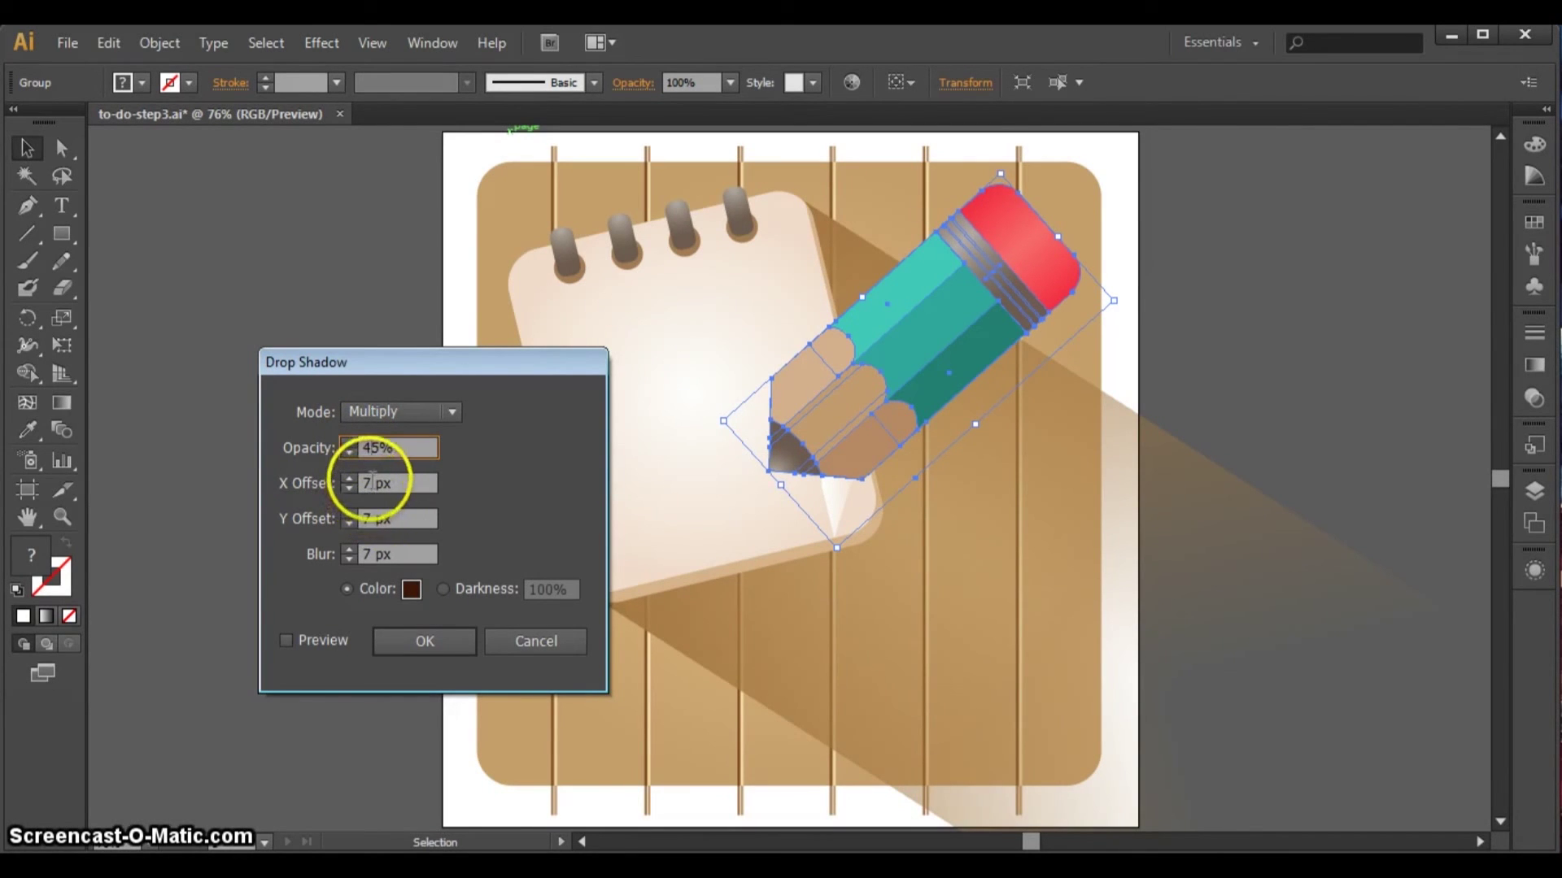
click(367, 554)
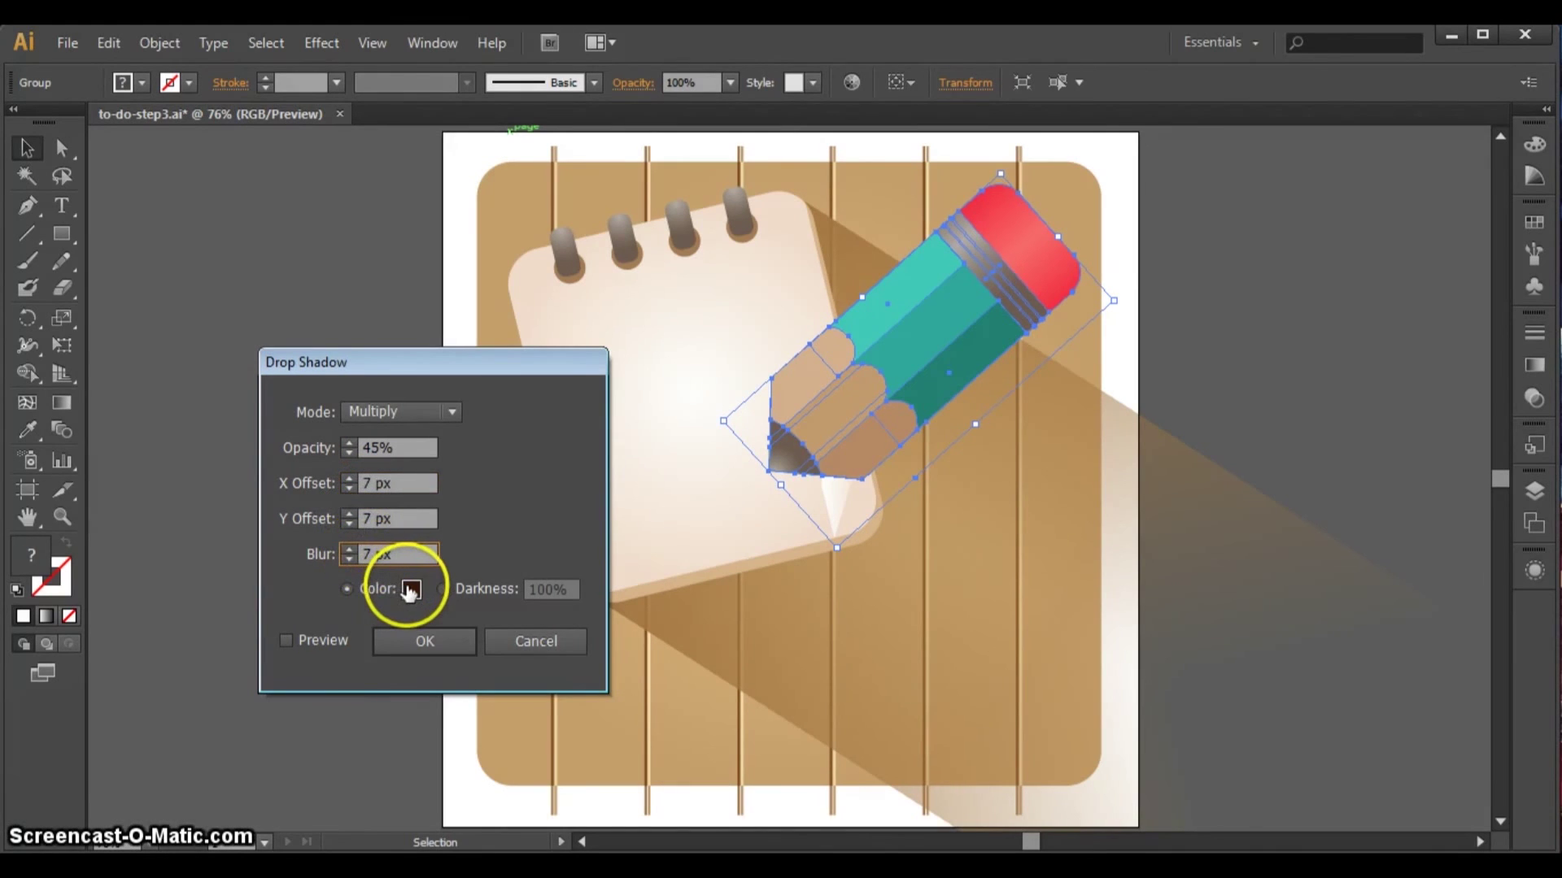
- Use the dark brown 3f1606 as the shadow colour, preview and apply the drop shadow, and deselect the pencil
click(410, 590)
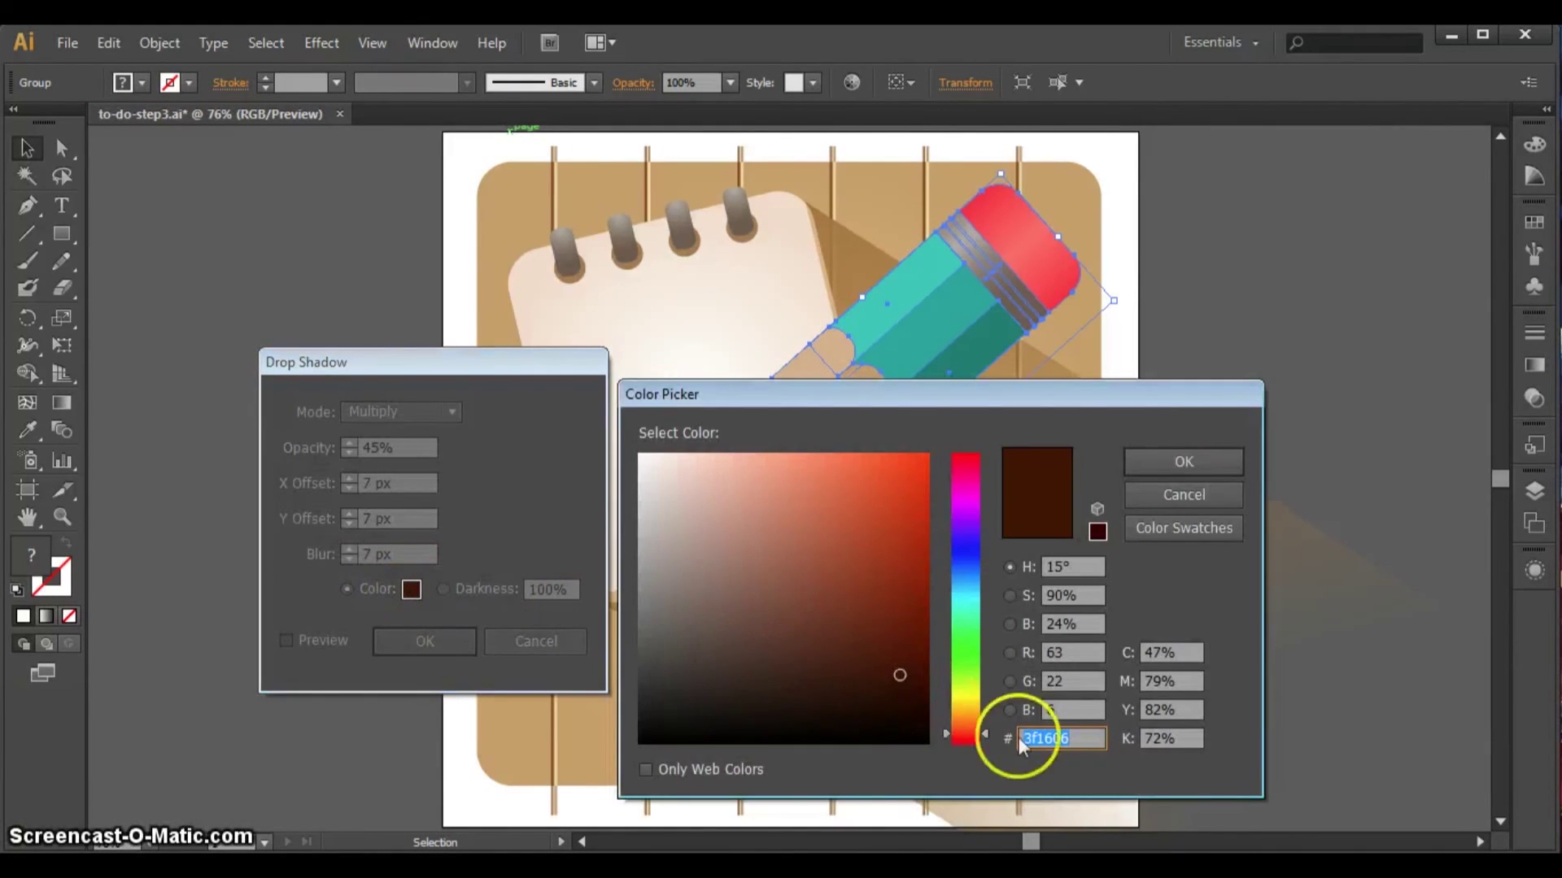
click(1072, 737)
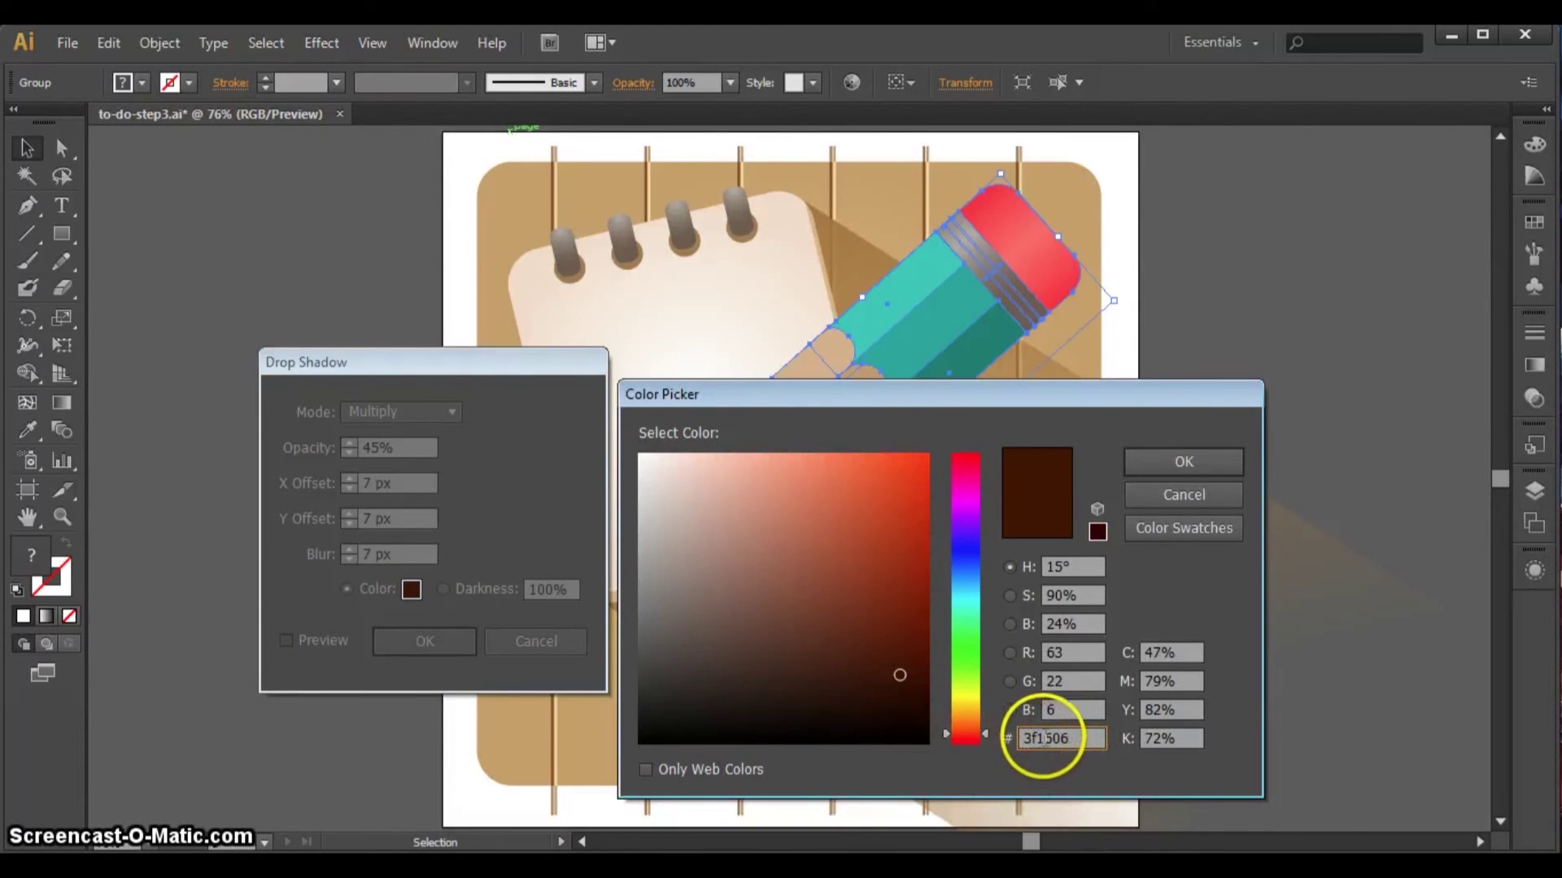
click(1187, 460)
click(288, 642)
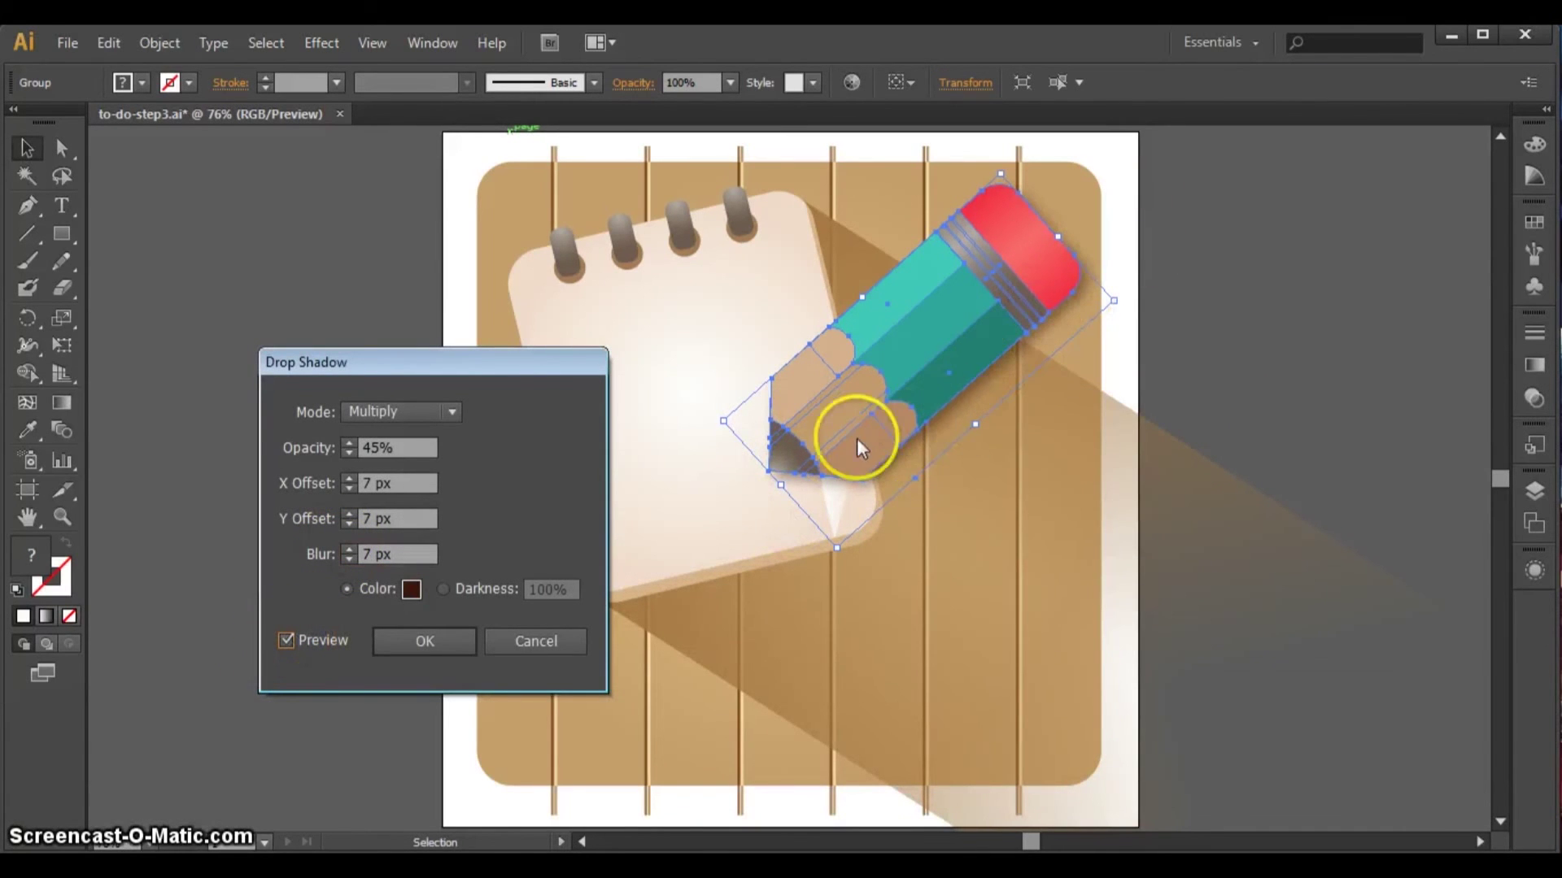
click(420, 641)
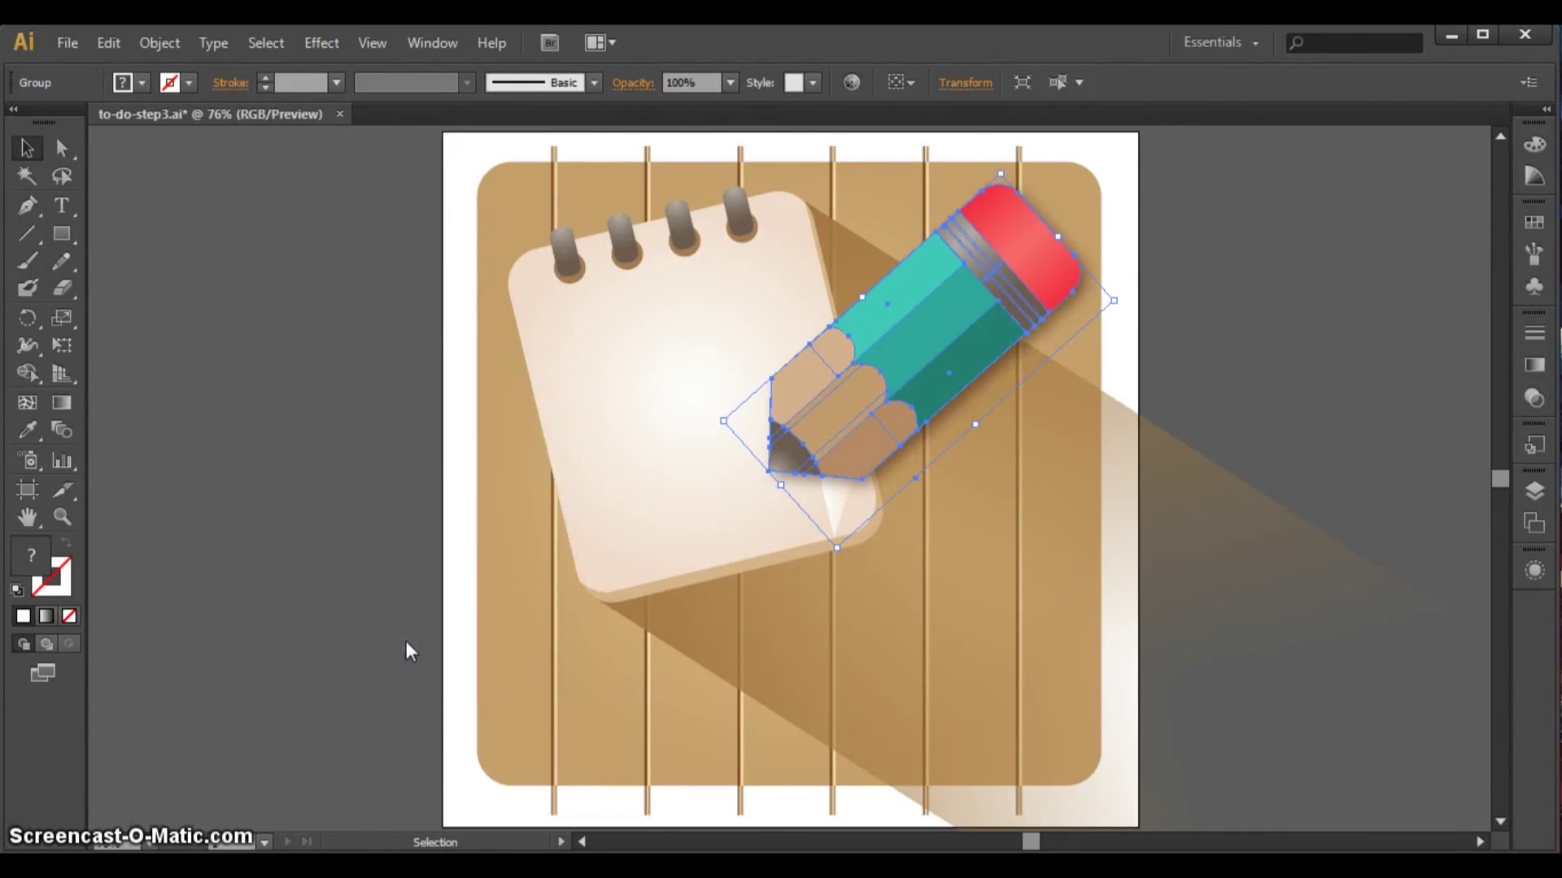
click(1271, 285)
- Try to enlarge the pencil group over the notepad, and undo the resize
click(885, 316)
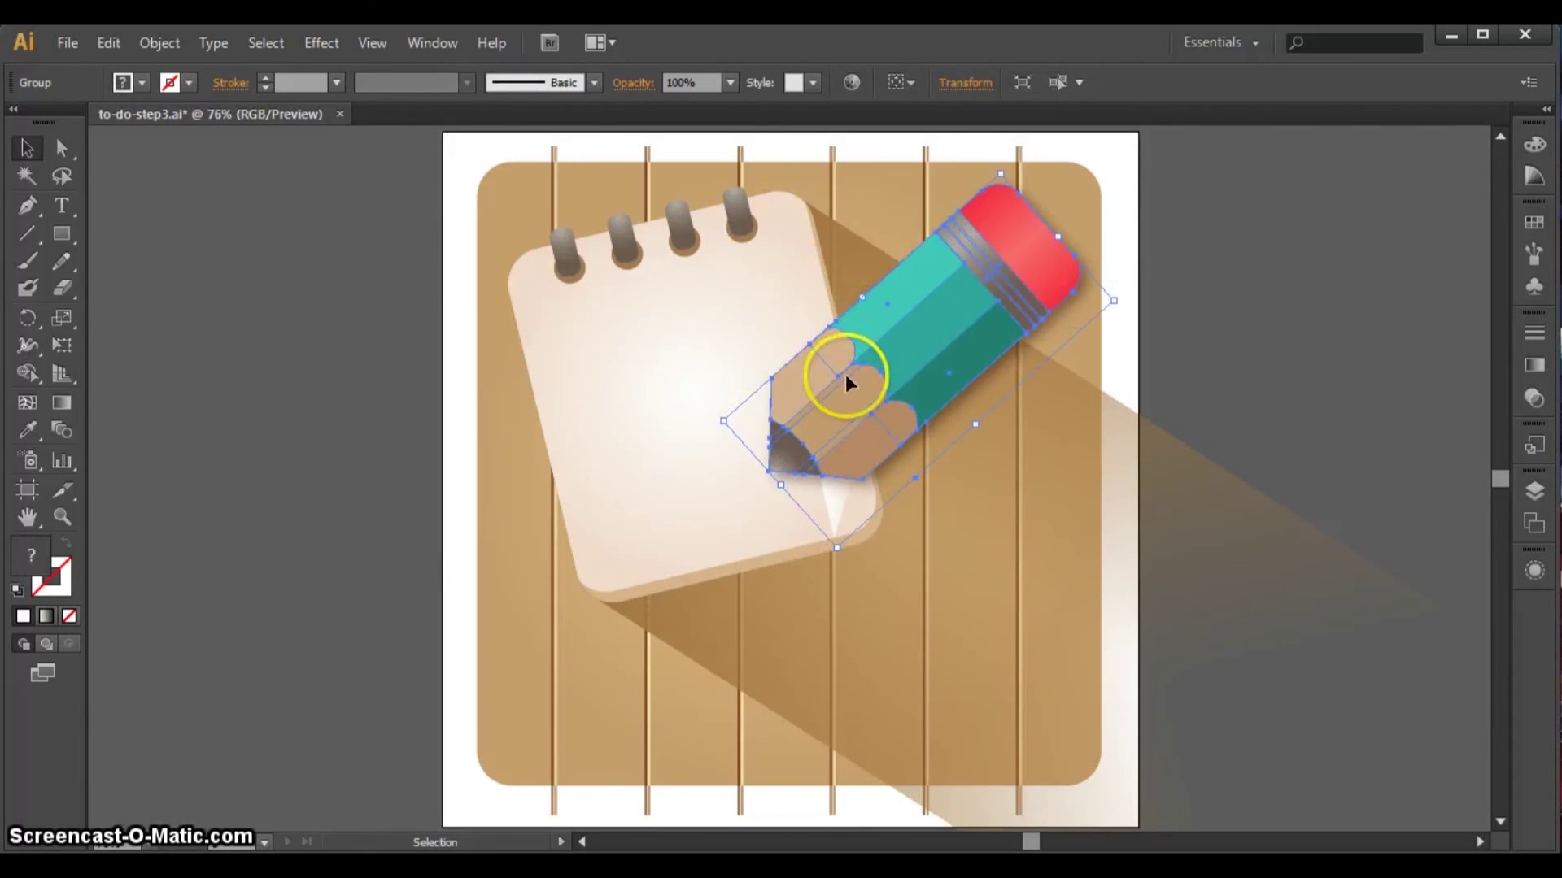
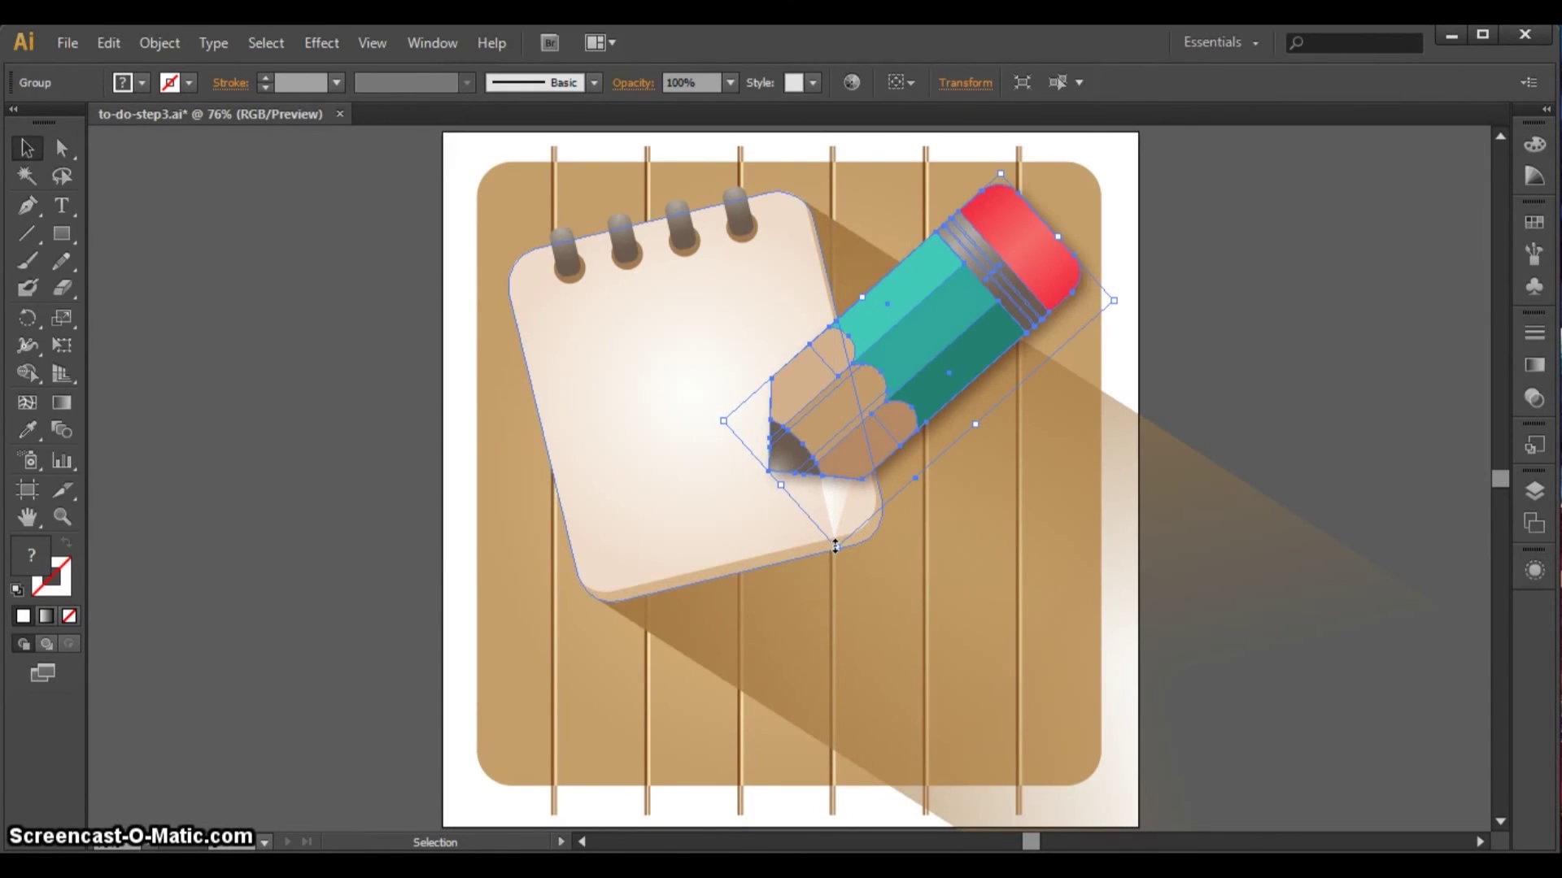
drag(835, 546, 804, 666)
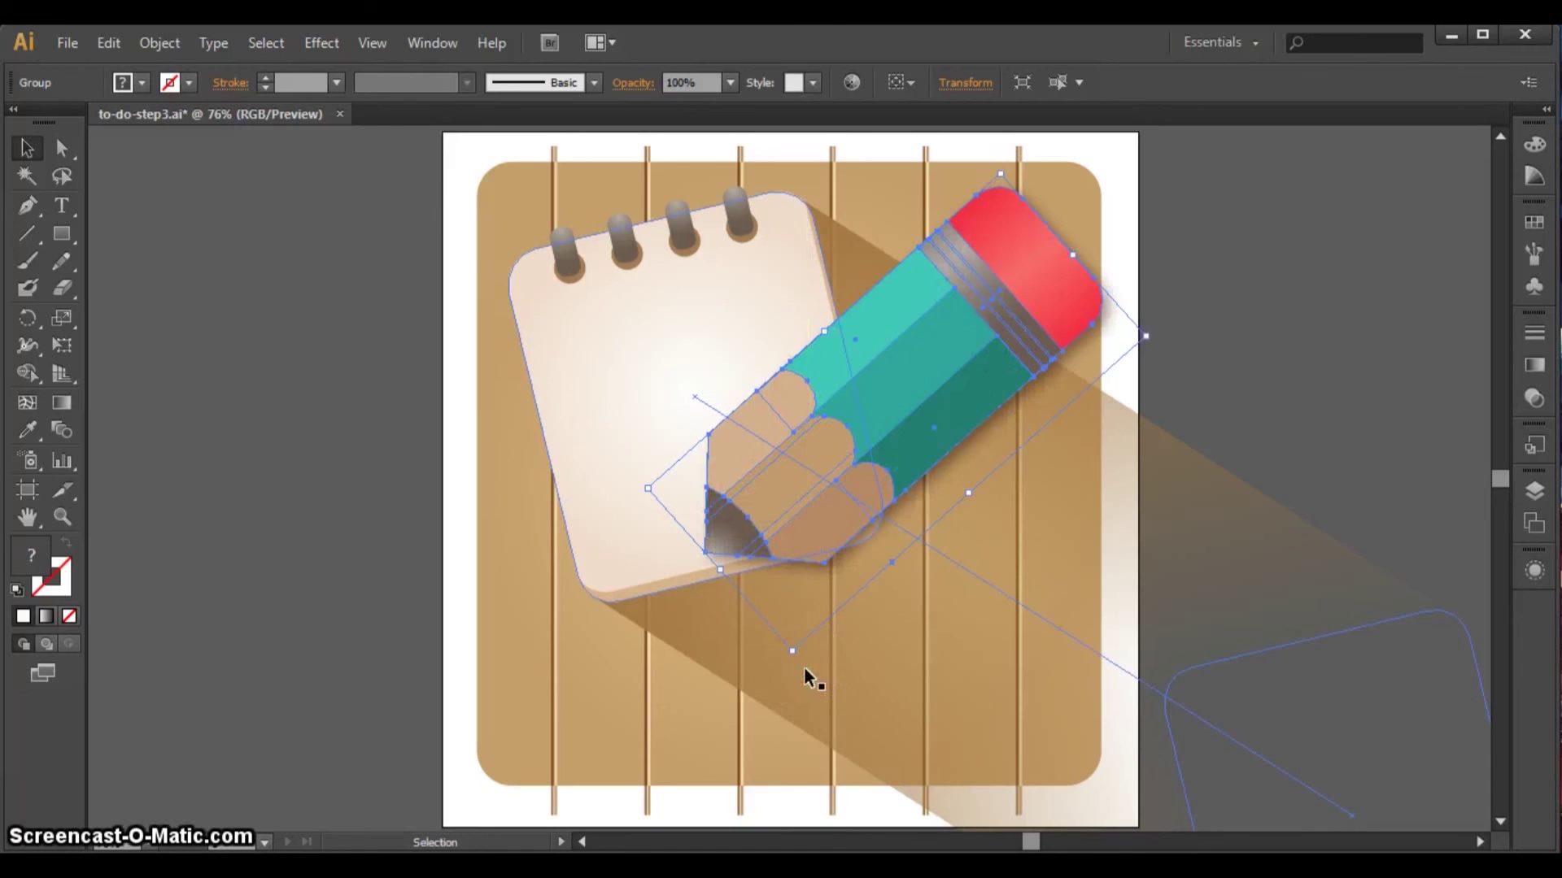
key(ctrl+z)
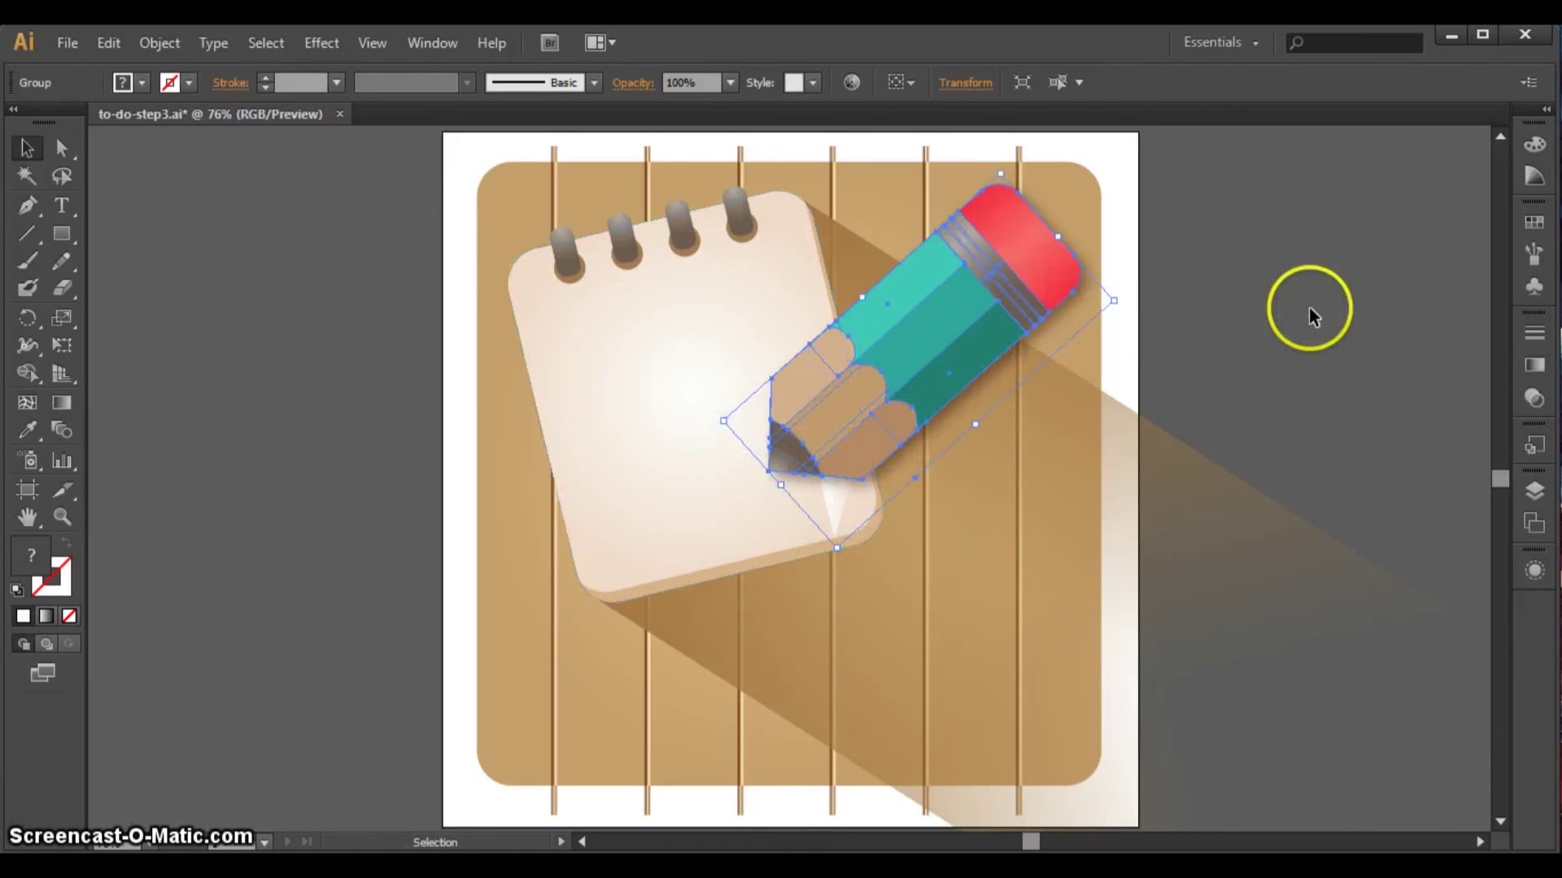
- Draw a narrow upright white rectangle on the empty canvas beside the artboard and rotate it about 45° clockwise
click(1309, 308)
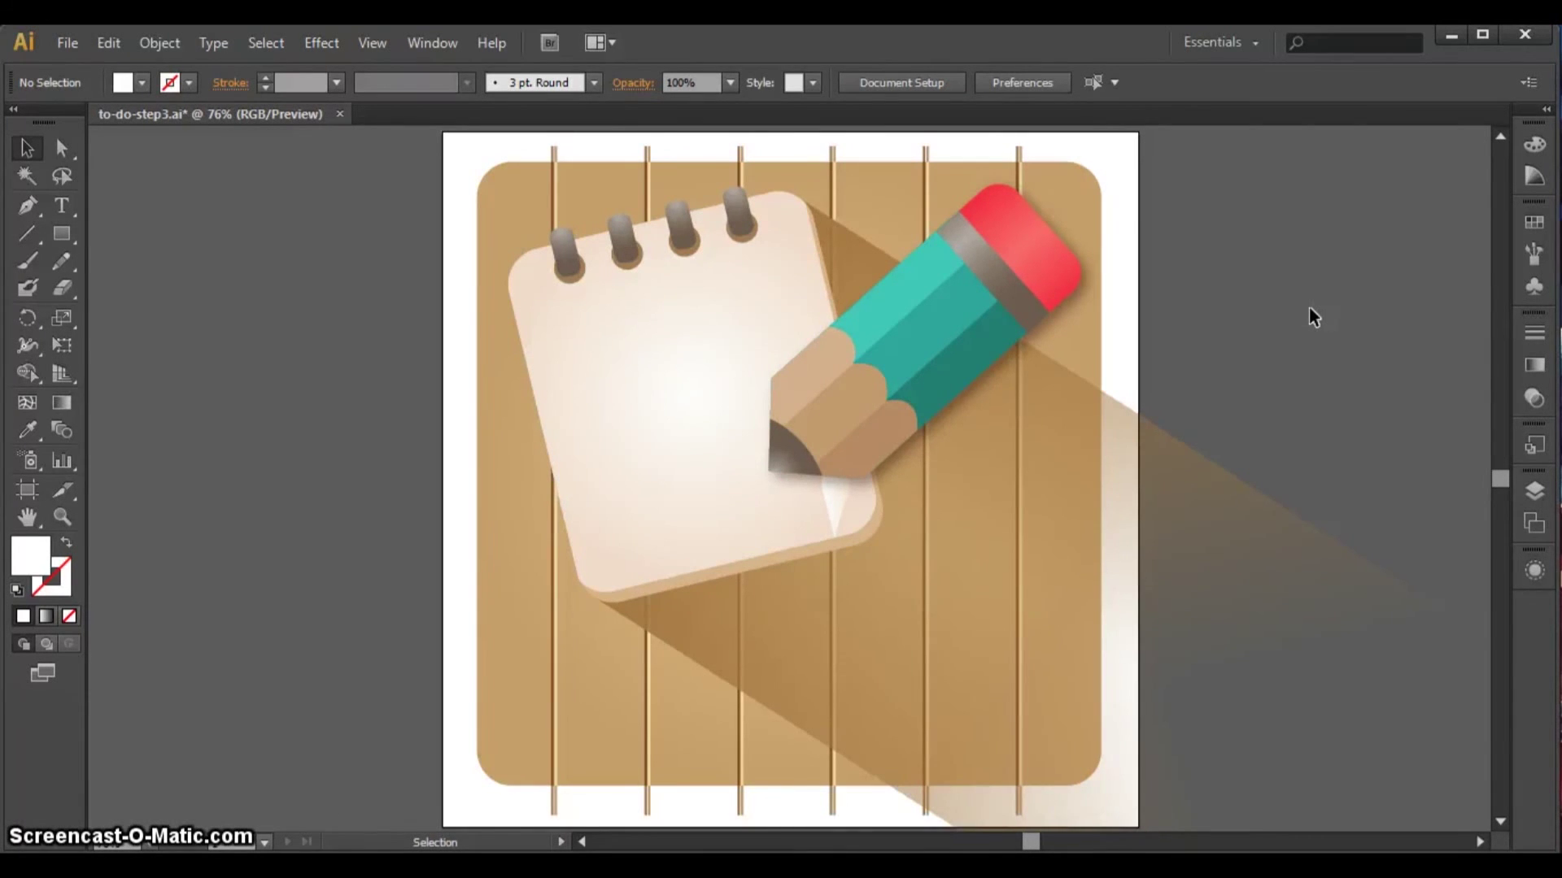
click(57, 230)
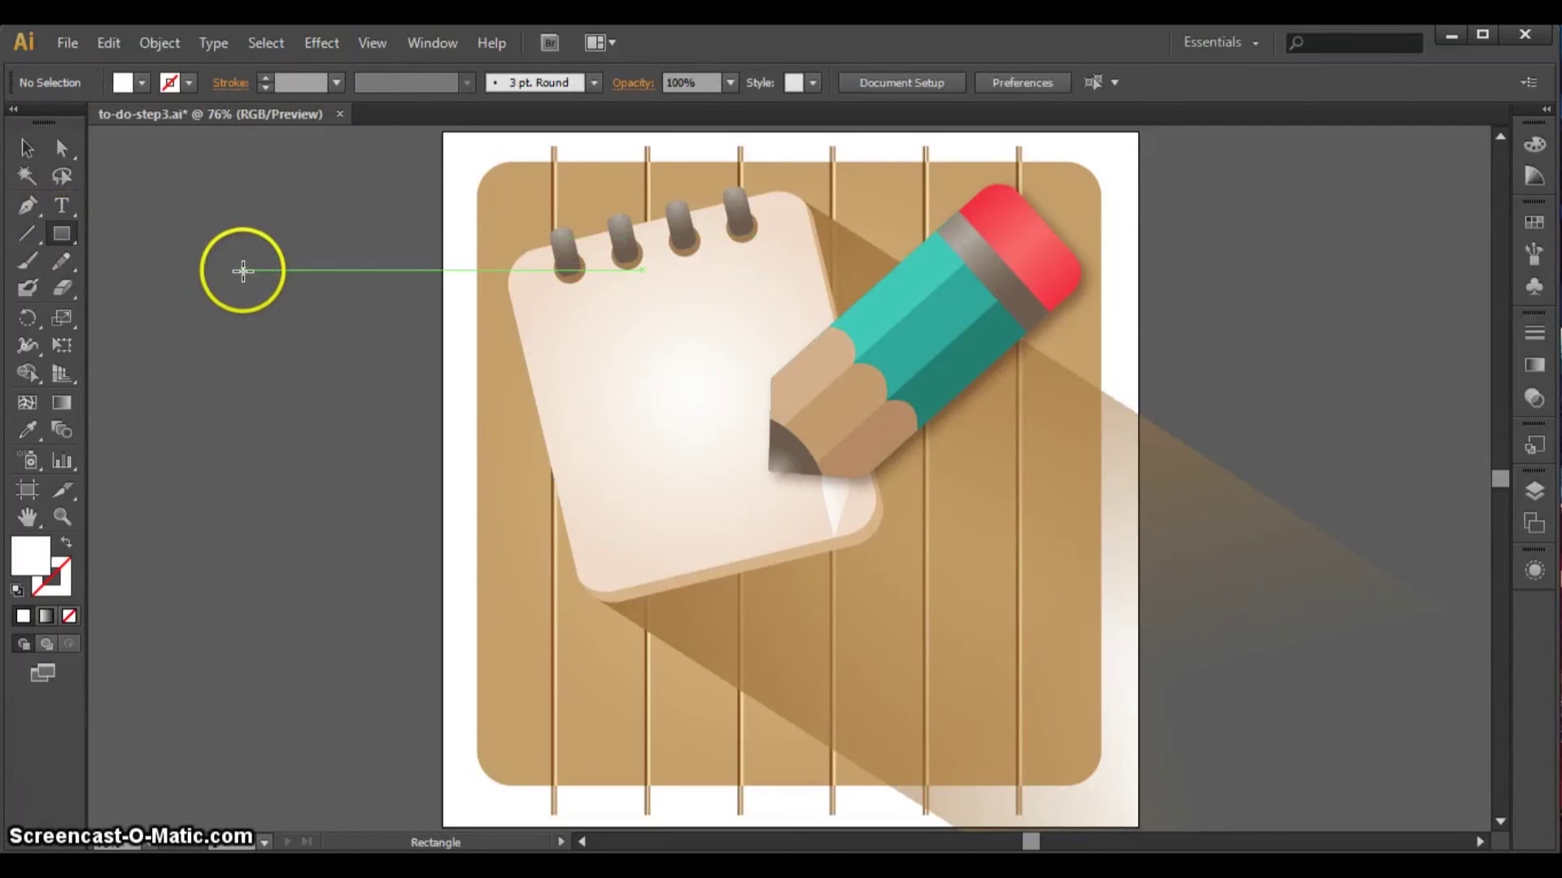
drag(242, 271, 274, 548)
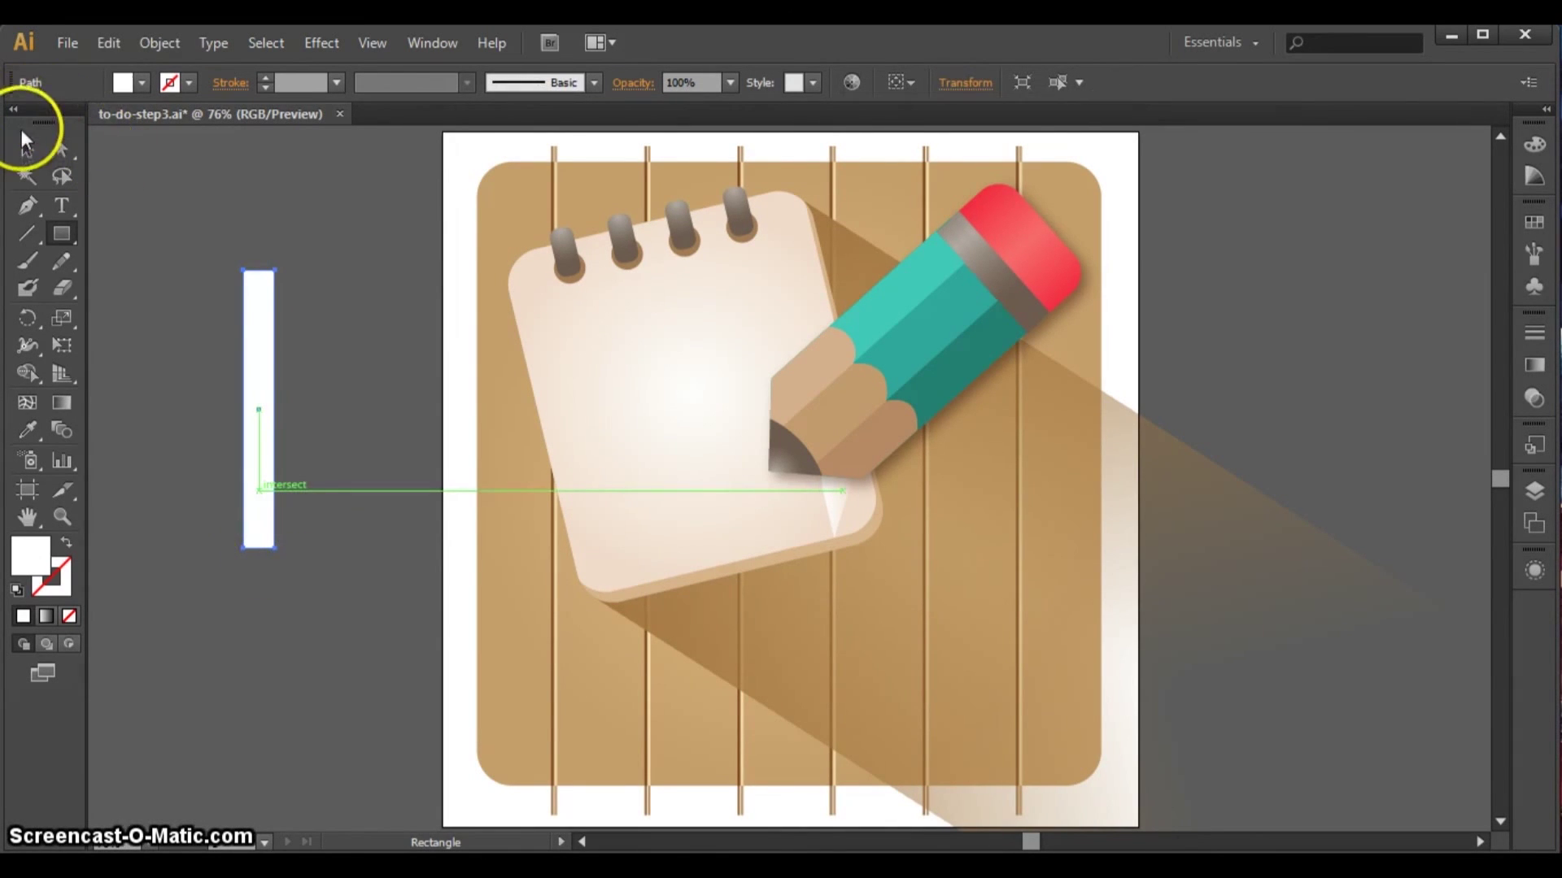
click(24, 146)
drag(943, 805, 1011, 843)
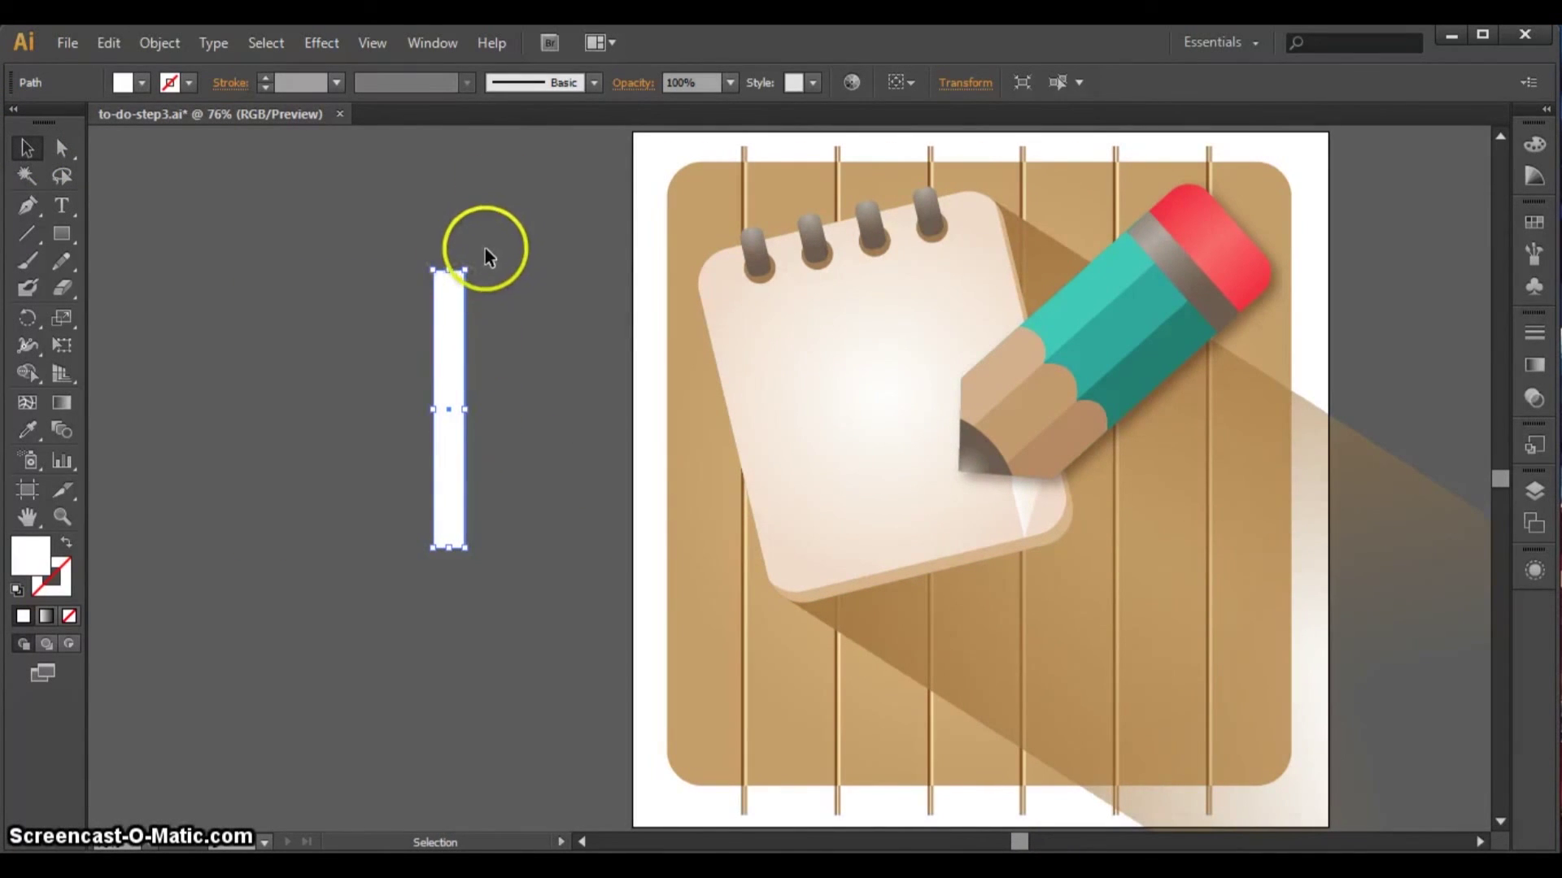
drag(484, 274, 510, 334)
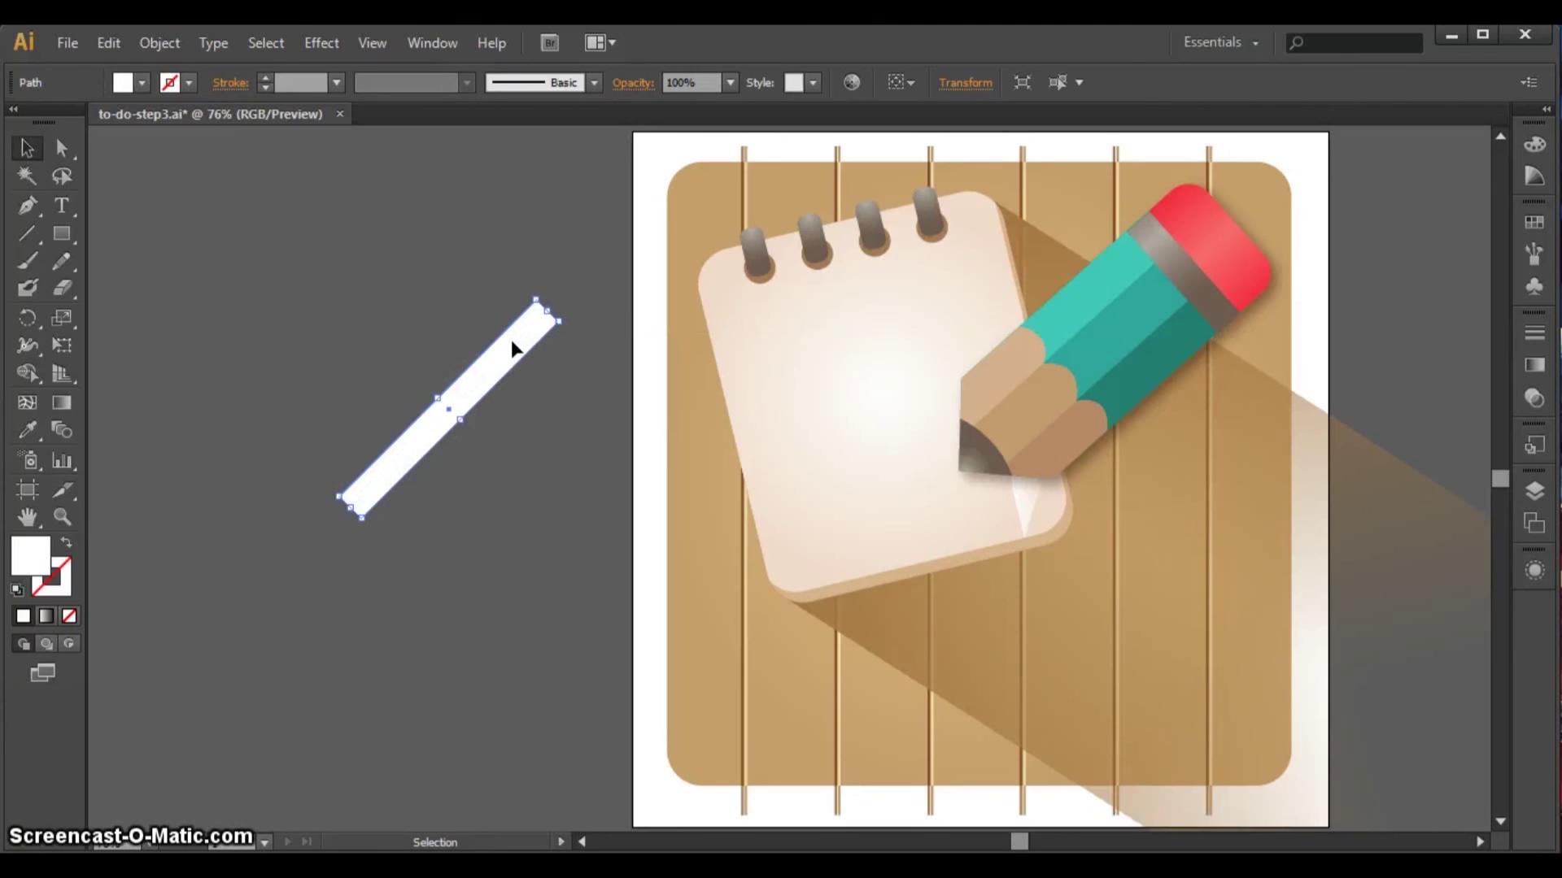
- Duplicate the slanted white bar, rotate the copy perpendicular to it, and place it across the original's lower end
click(153, 42)
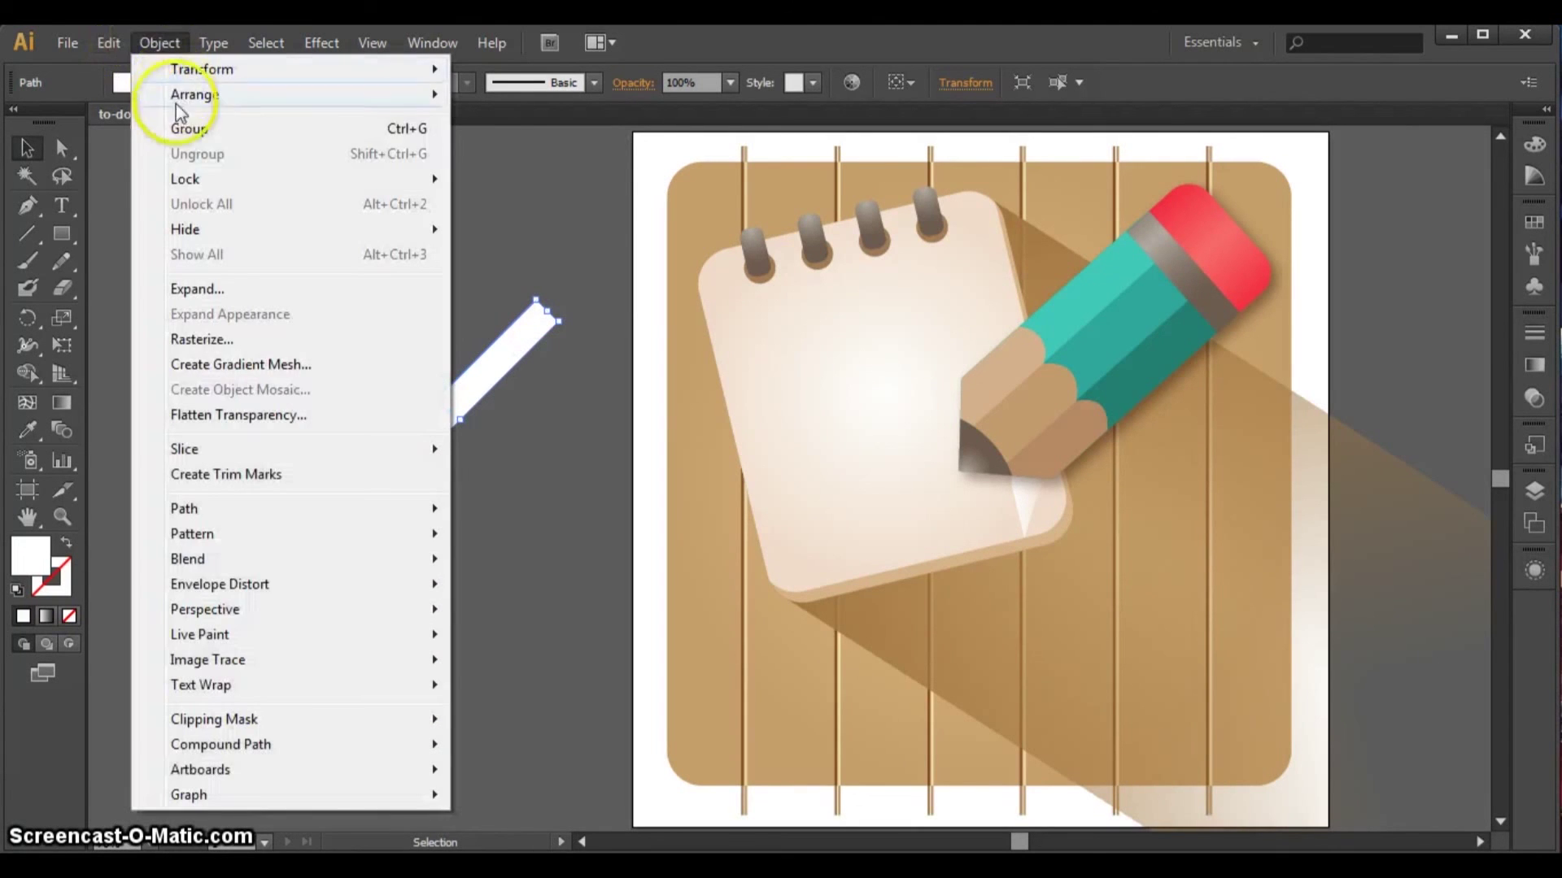
mouse_move(115, 48)
click(144, 155)
click(112, 45)
click(135, 175)
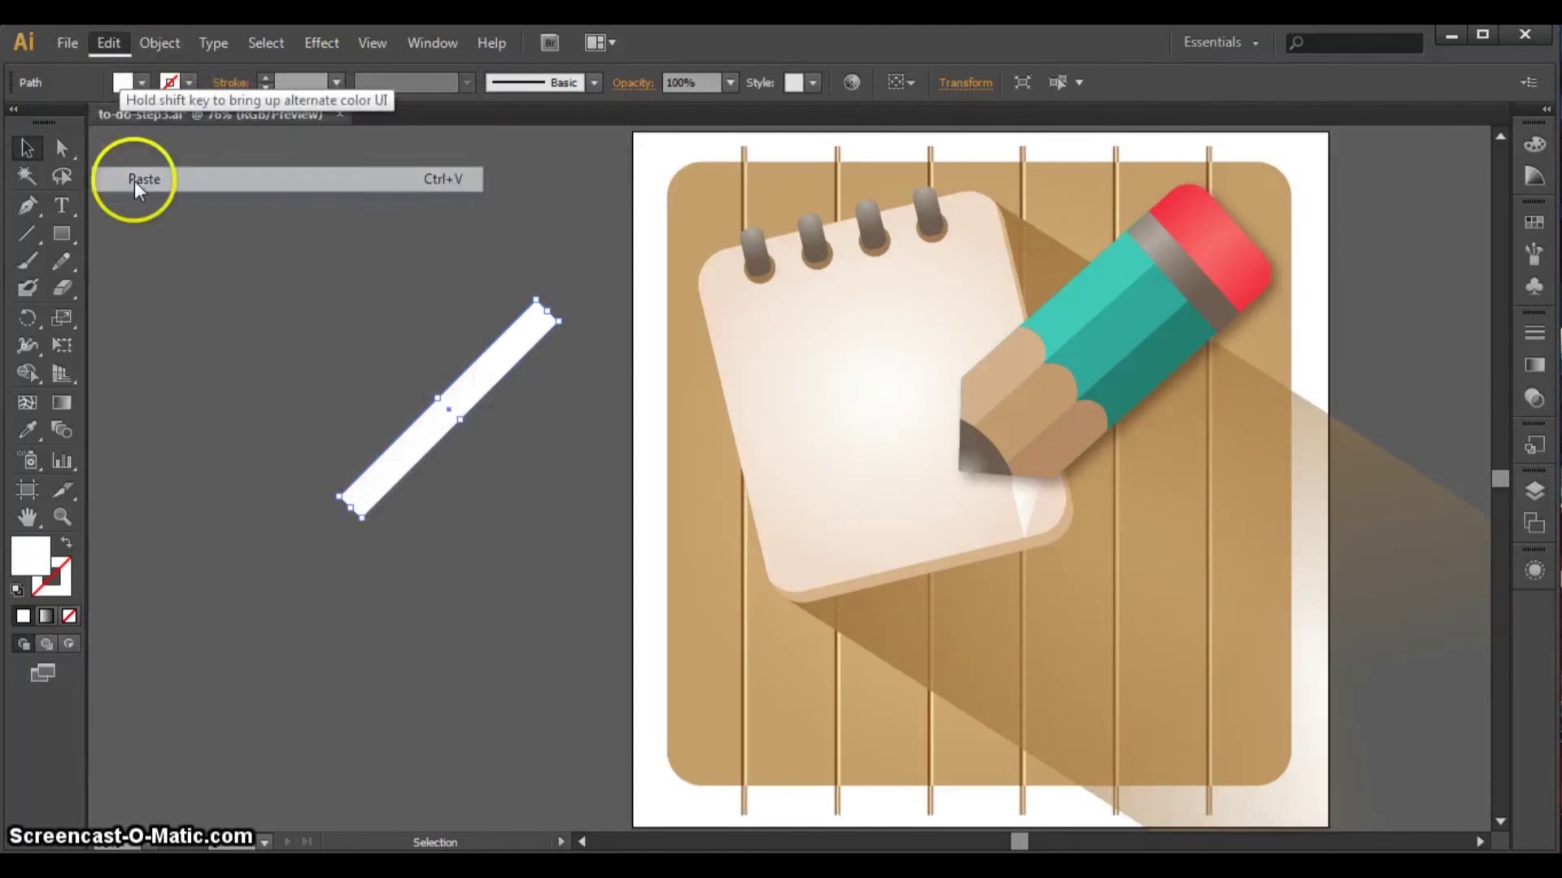
drag(729, 524, 330, 575)
drag(301, 646, 475, 589)
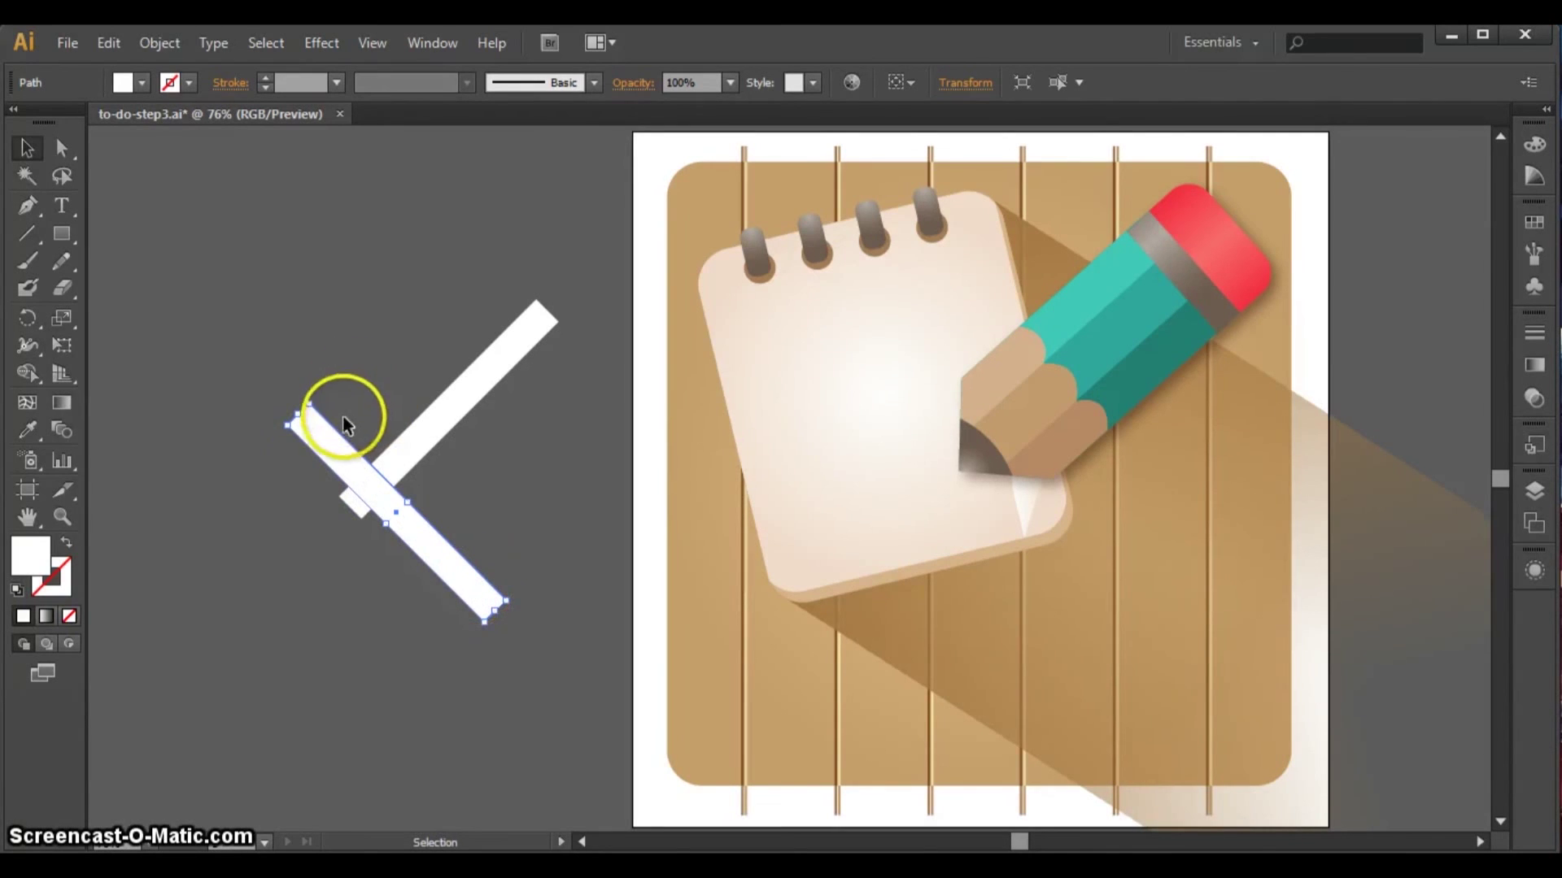
- With Shape Builder, remove the protruding ends of the two crossed bars and merge the remaining pieces into one check mark
click(257, 290)
drag(224, 355, 551, 627)
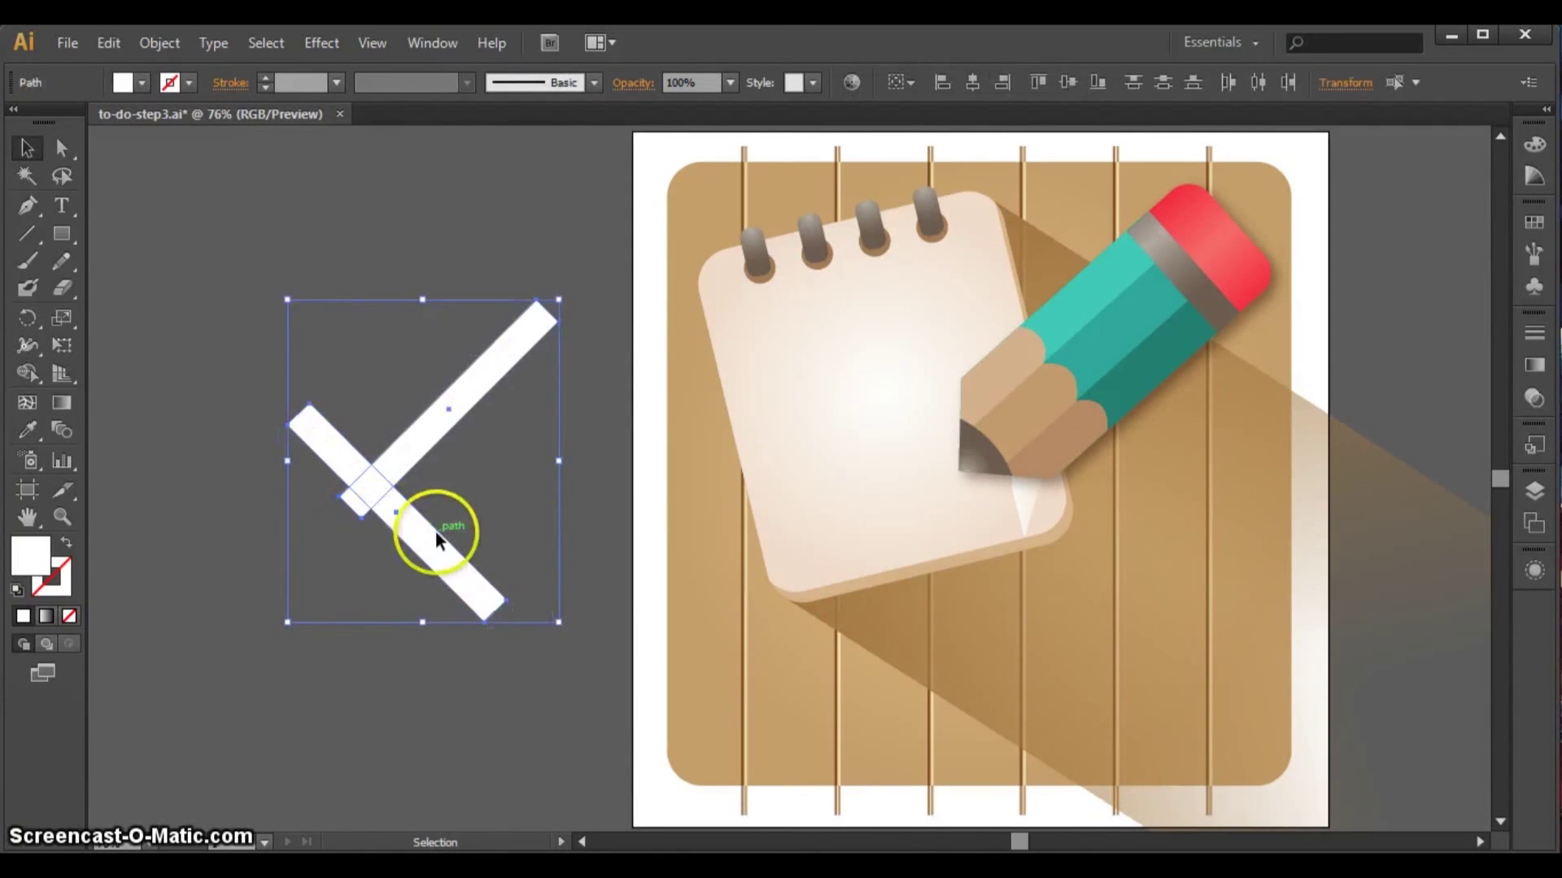
click(25, 148)
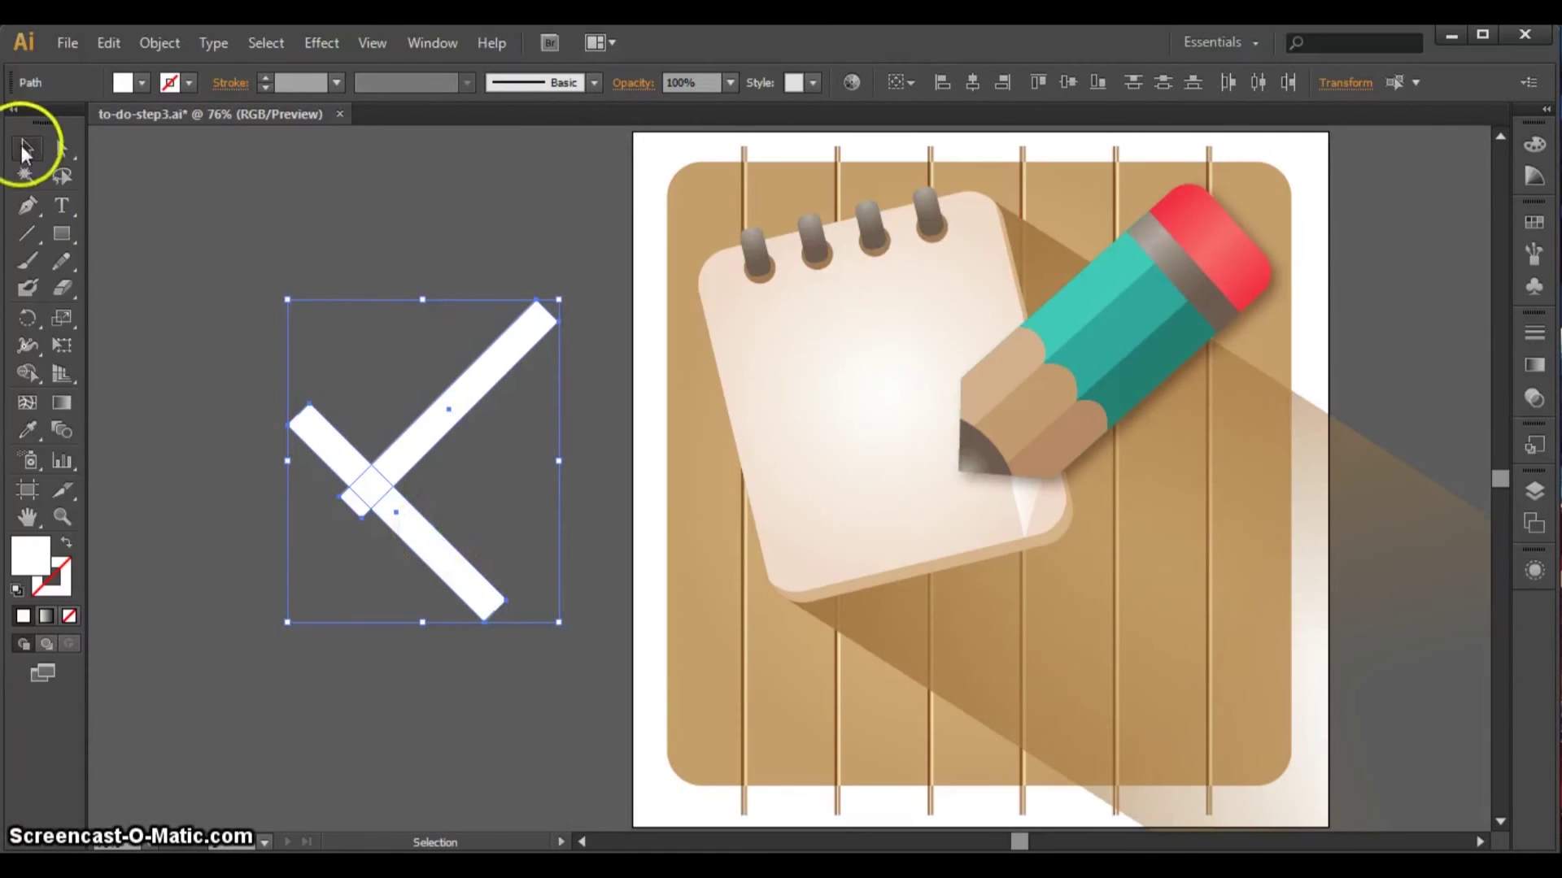
click(31, 372)
drag(331, 488, 355, 508)
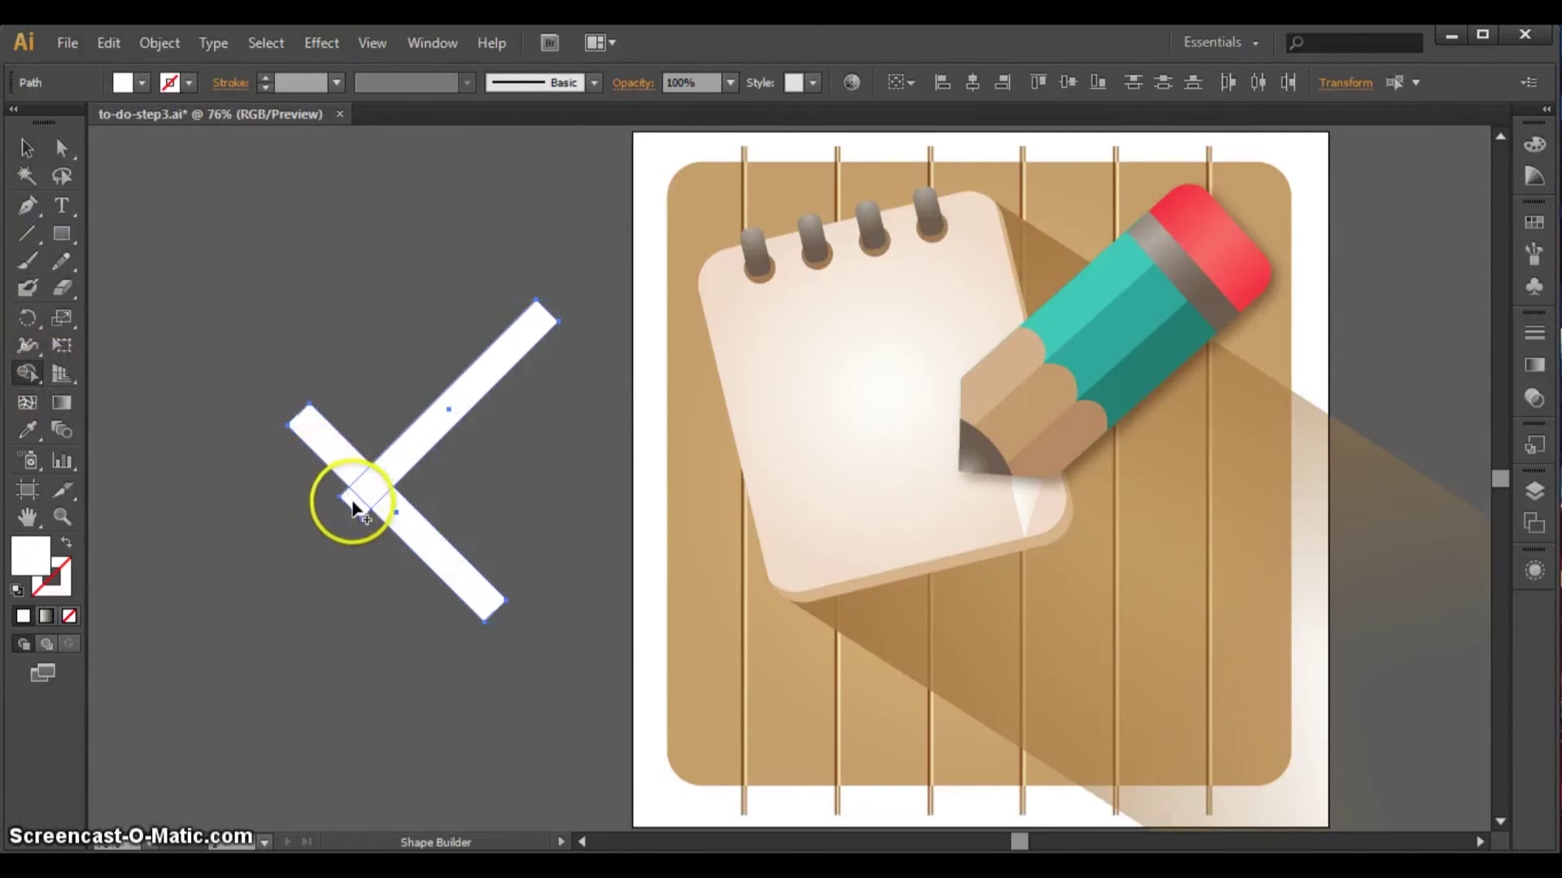
mouse_move(356, 511)
mouse_down()
mouse_move(394, 523)
mouse_move(380, 525)
mouse_up()
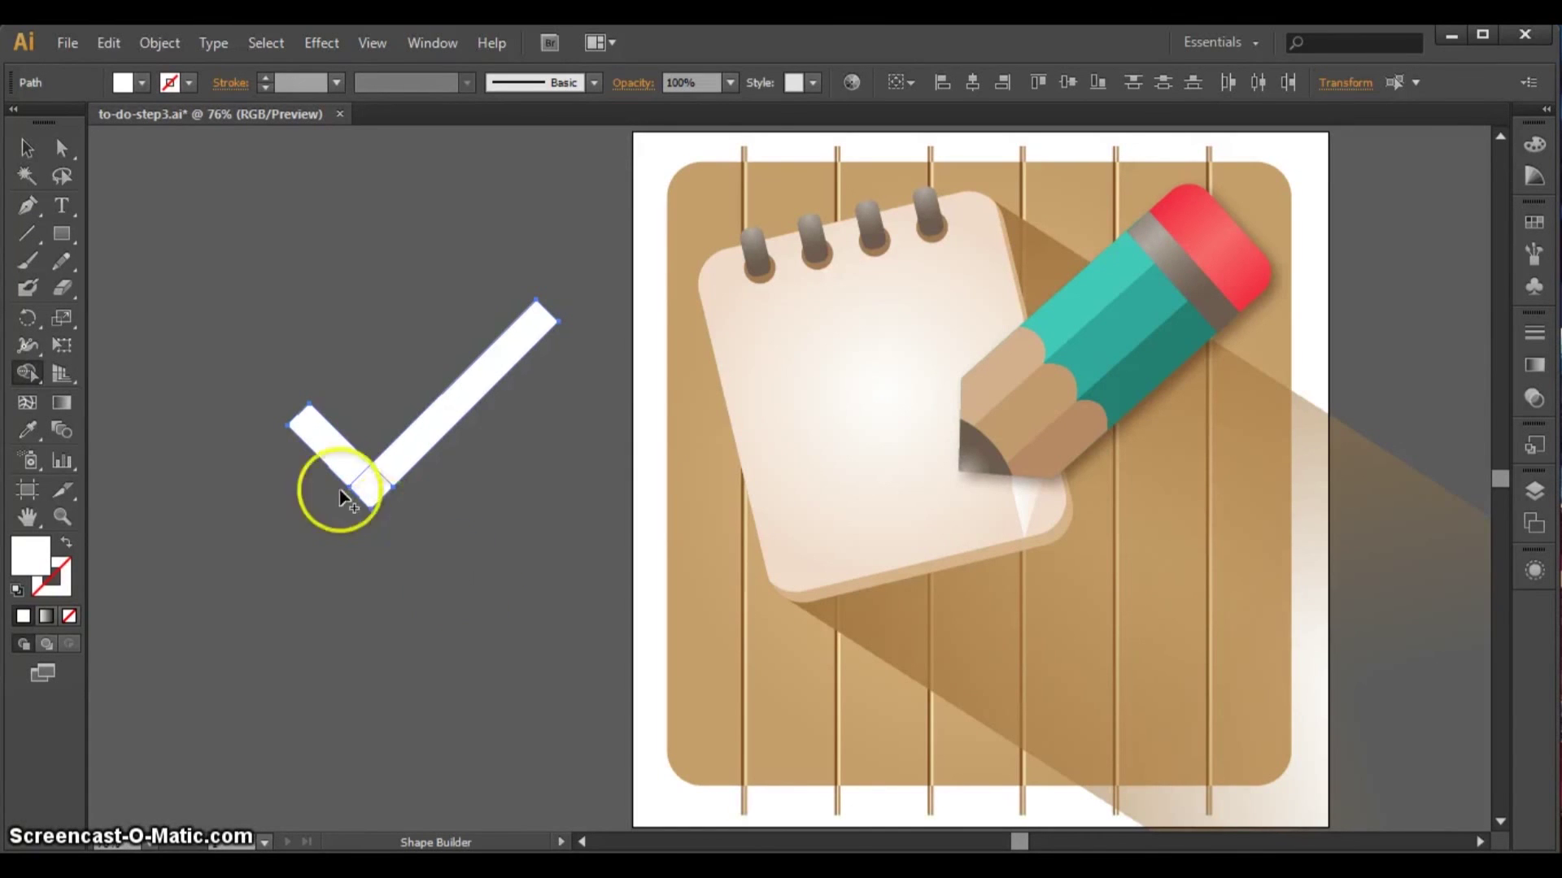
drag(297, 567, 426, 437)
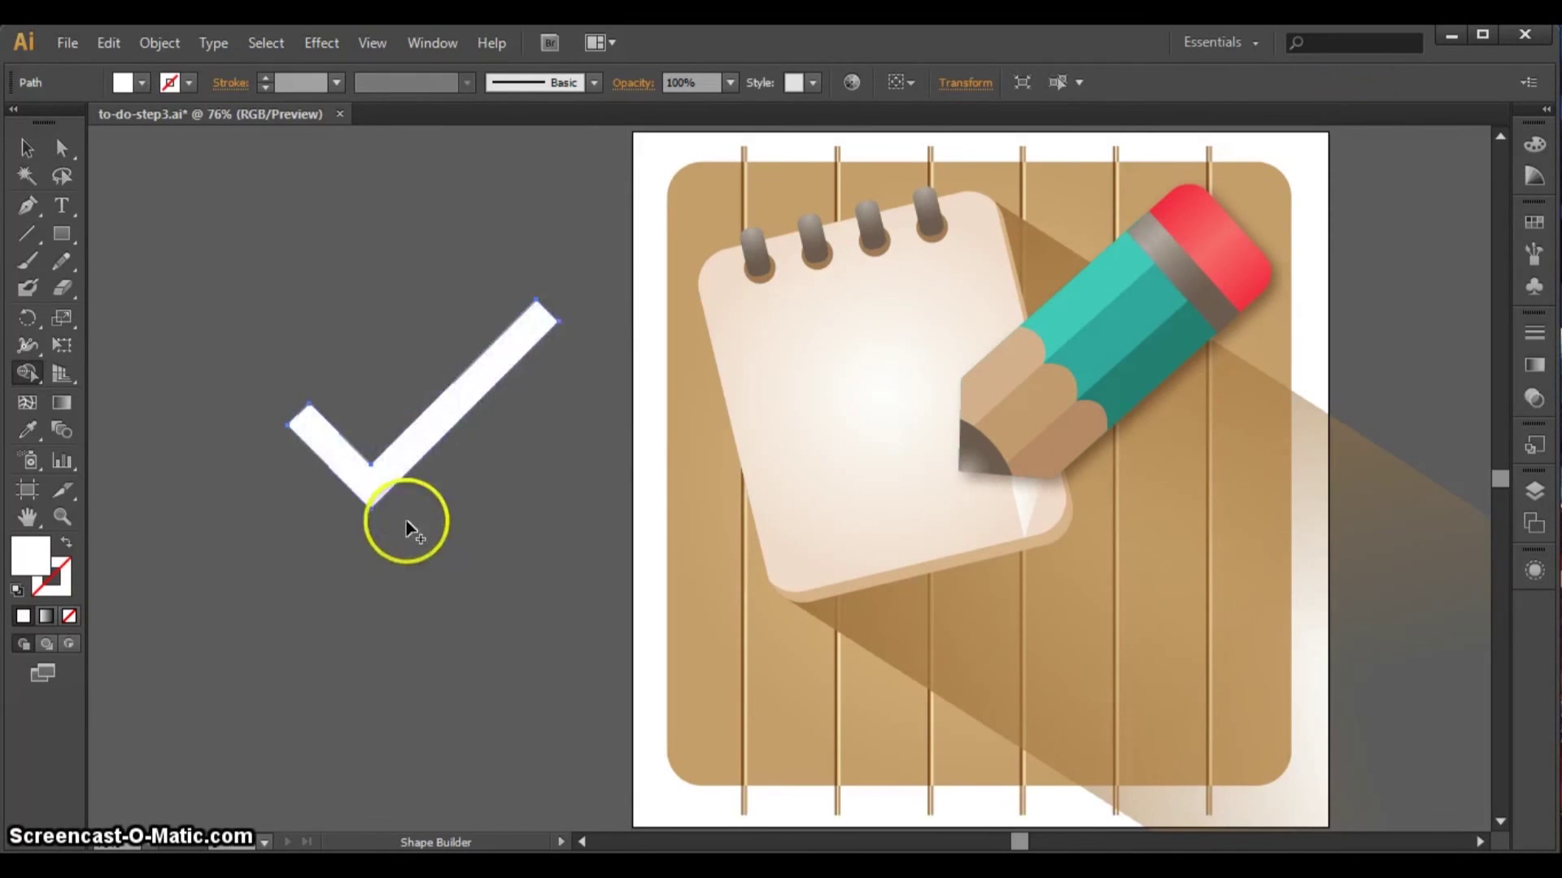
mouse_move(406, 523)
mouse_down()
mouse_move(363, 477)
mouse_move(408, 515)
mouse_up()
click(28, 146)
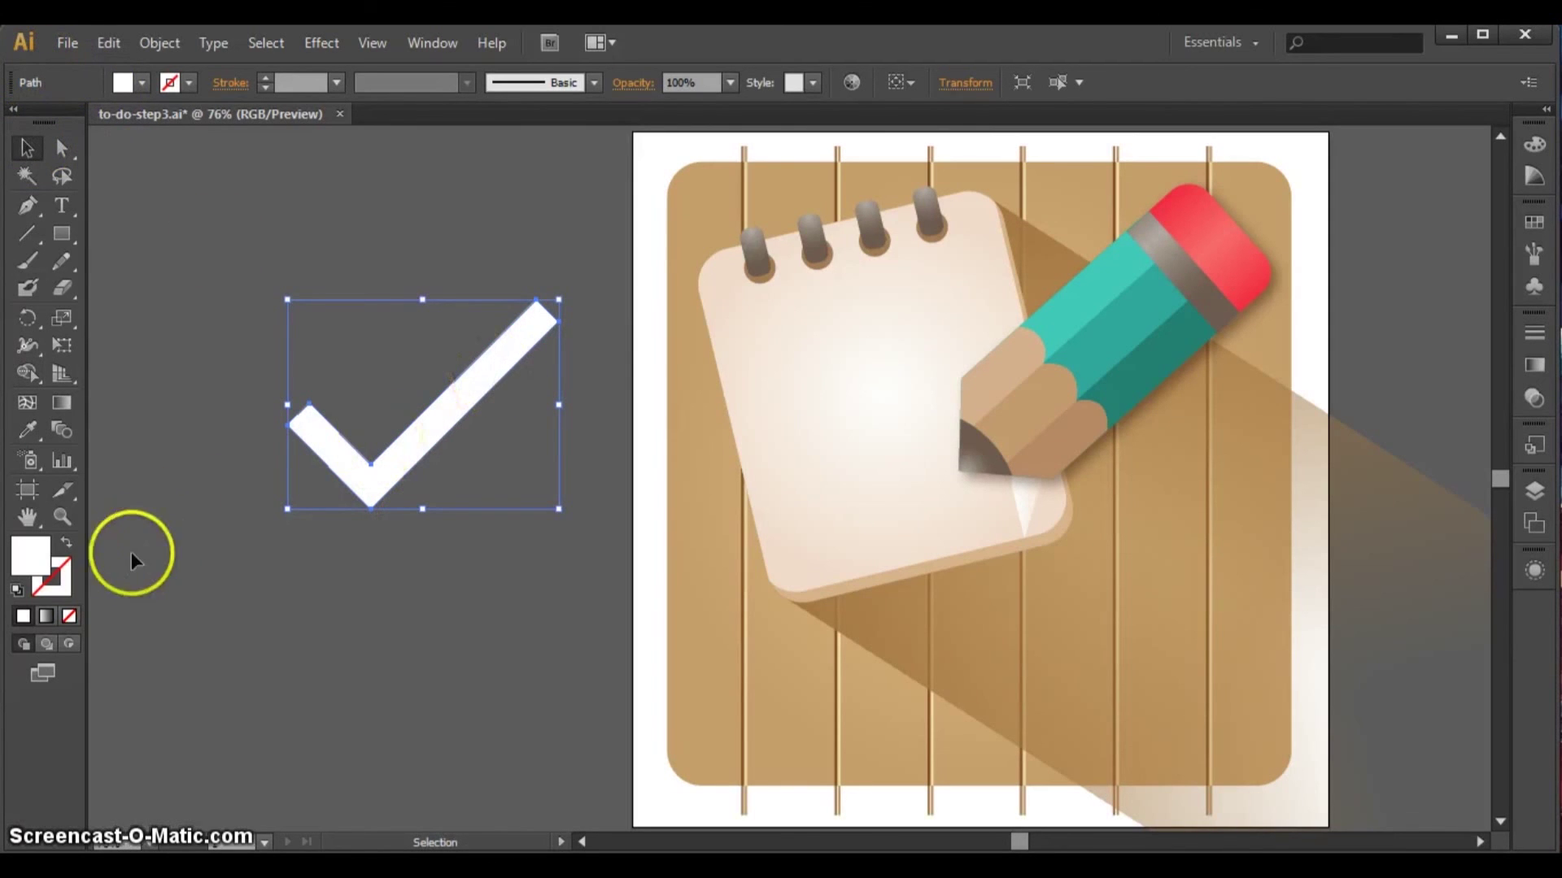
- Fill the check mark with a radial gradient and set its first colour stop to e5f034
click(1537, 368)
click(1250, 351)
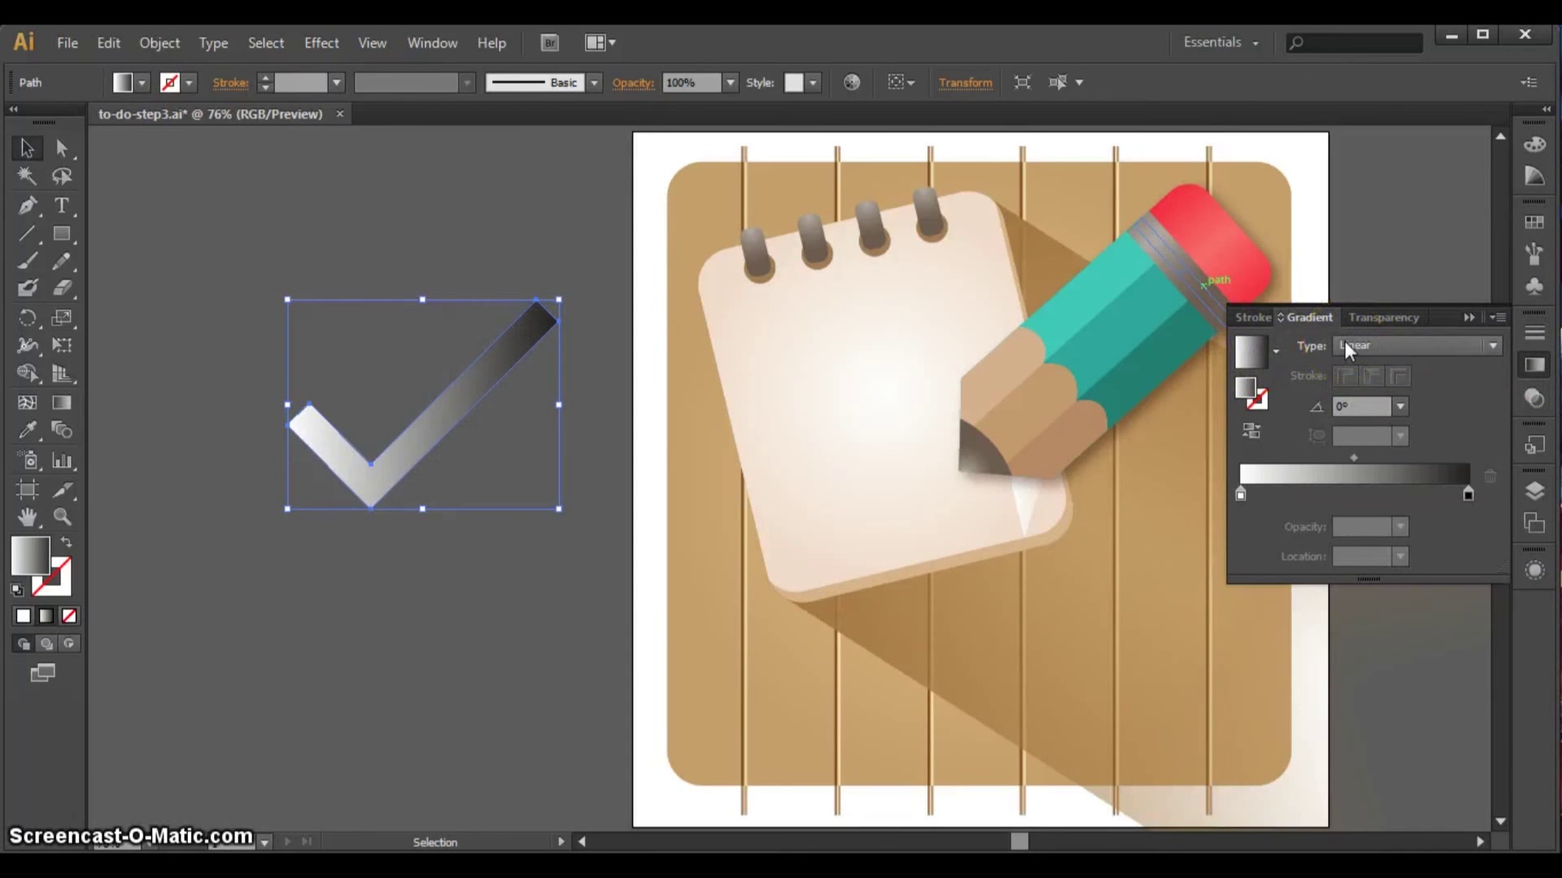
click(1345, 340)
click(1353, 377)
click(1241, 494)
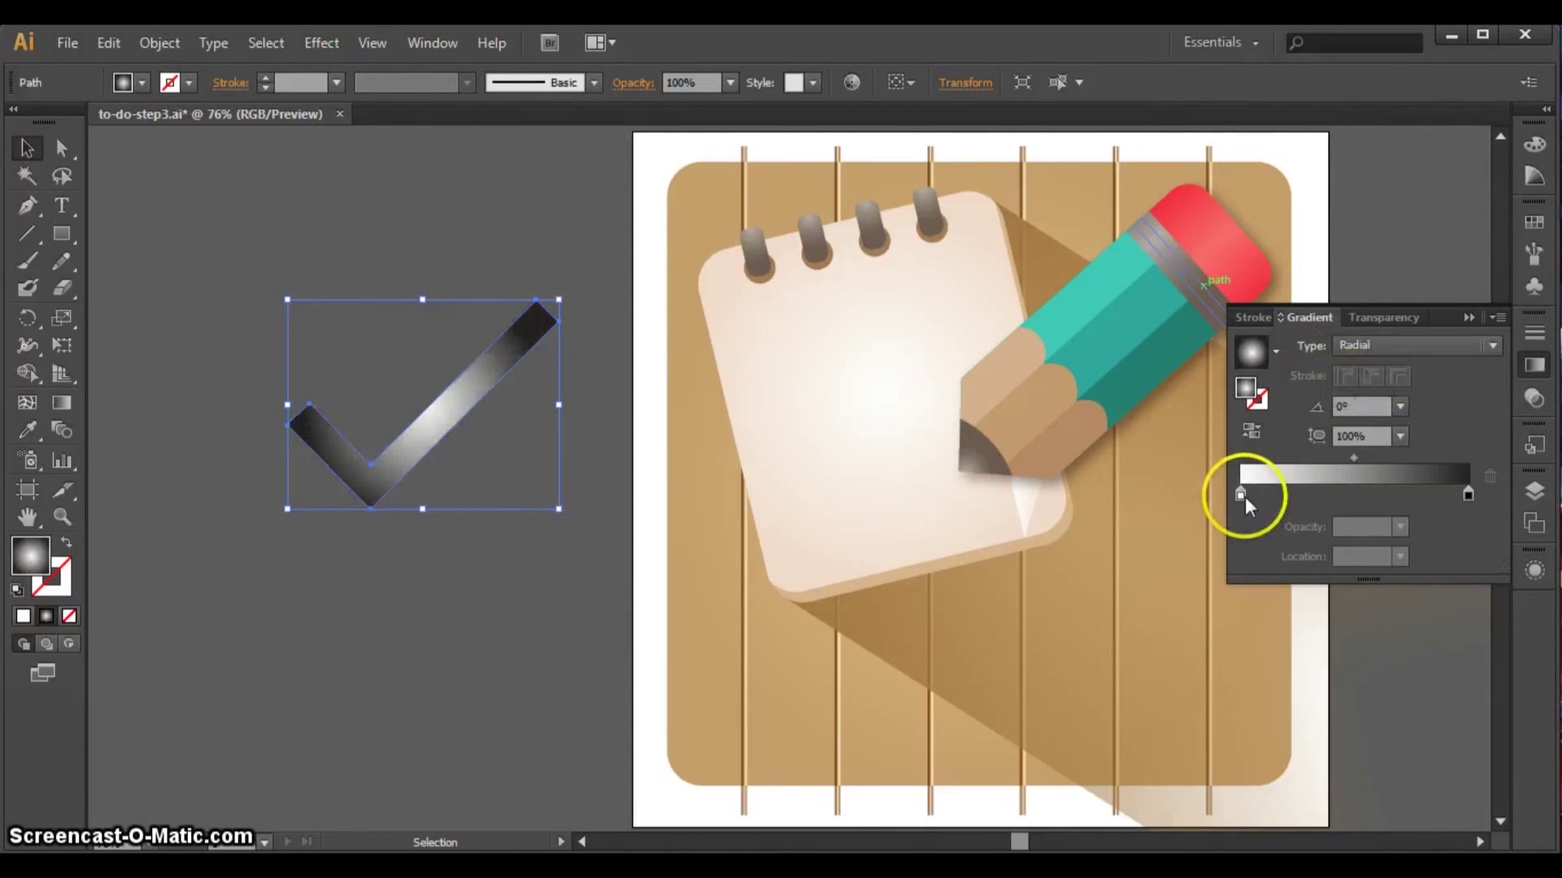
double_click(1241, 495)
click(1169, 614)
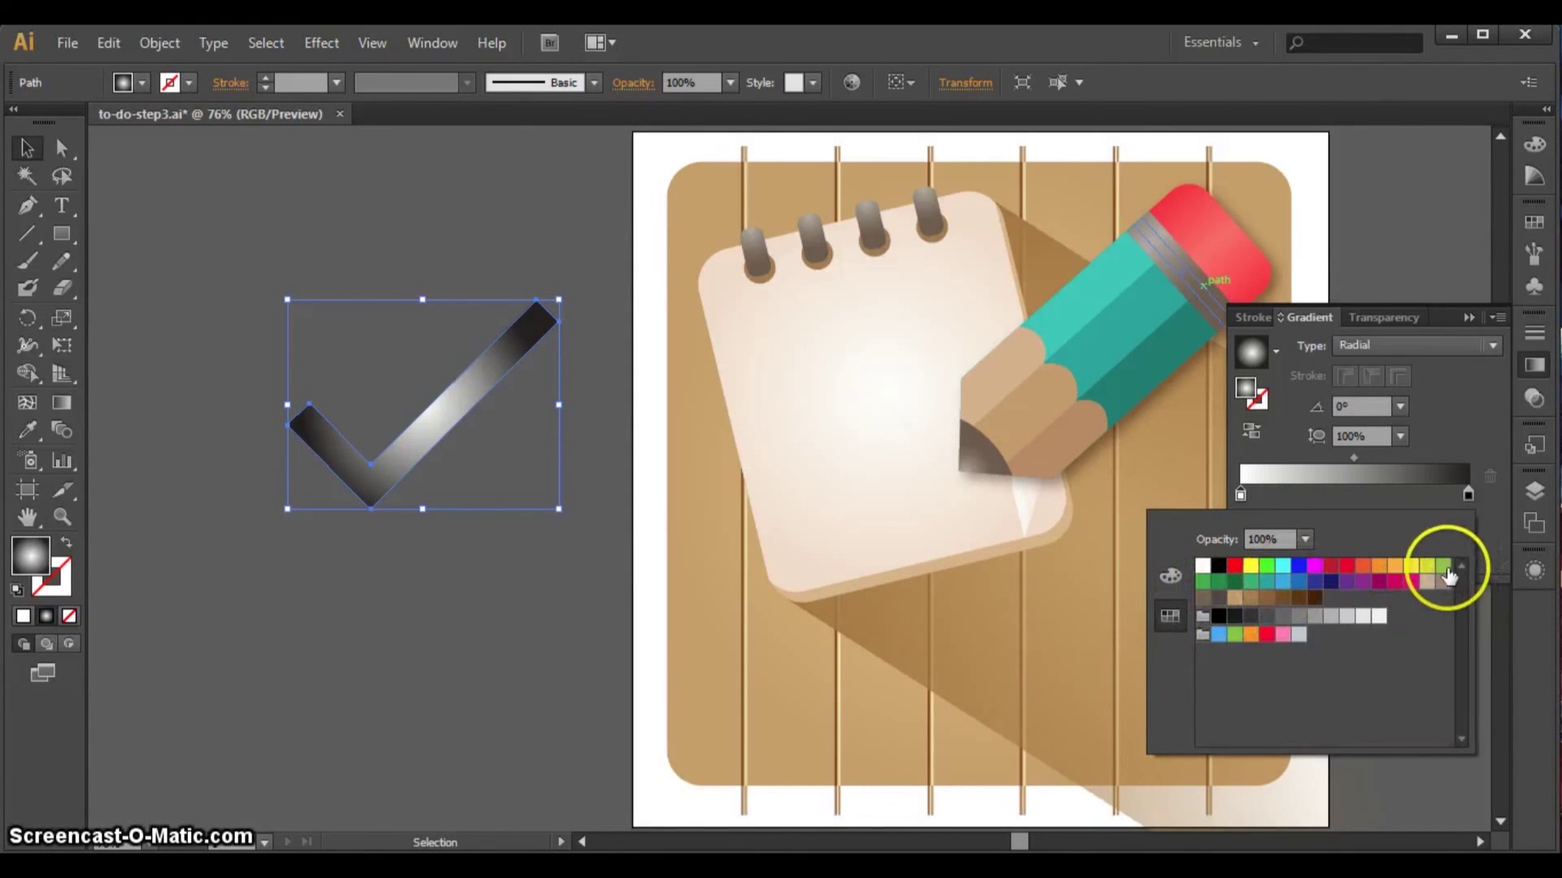
click(1445, 567)
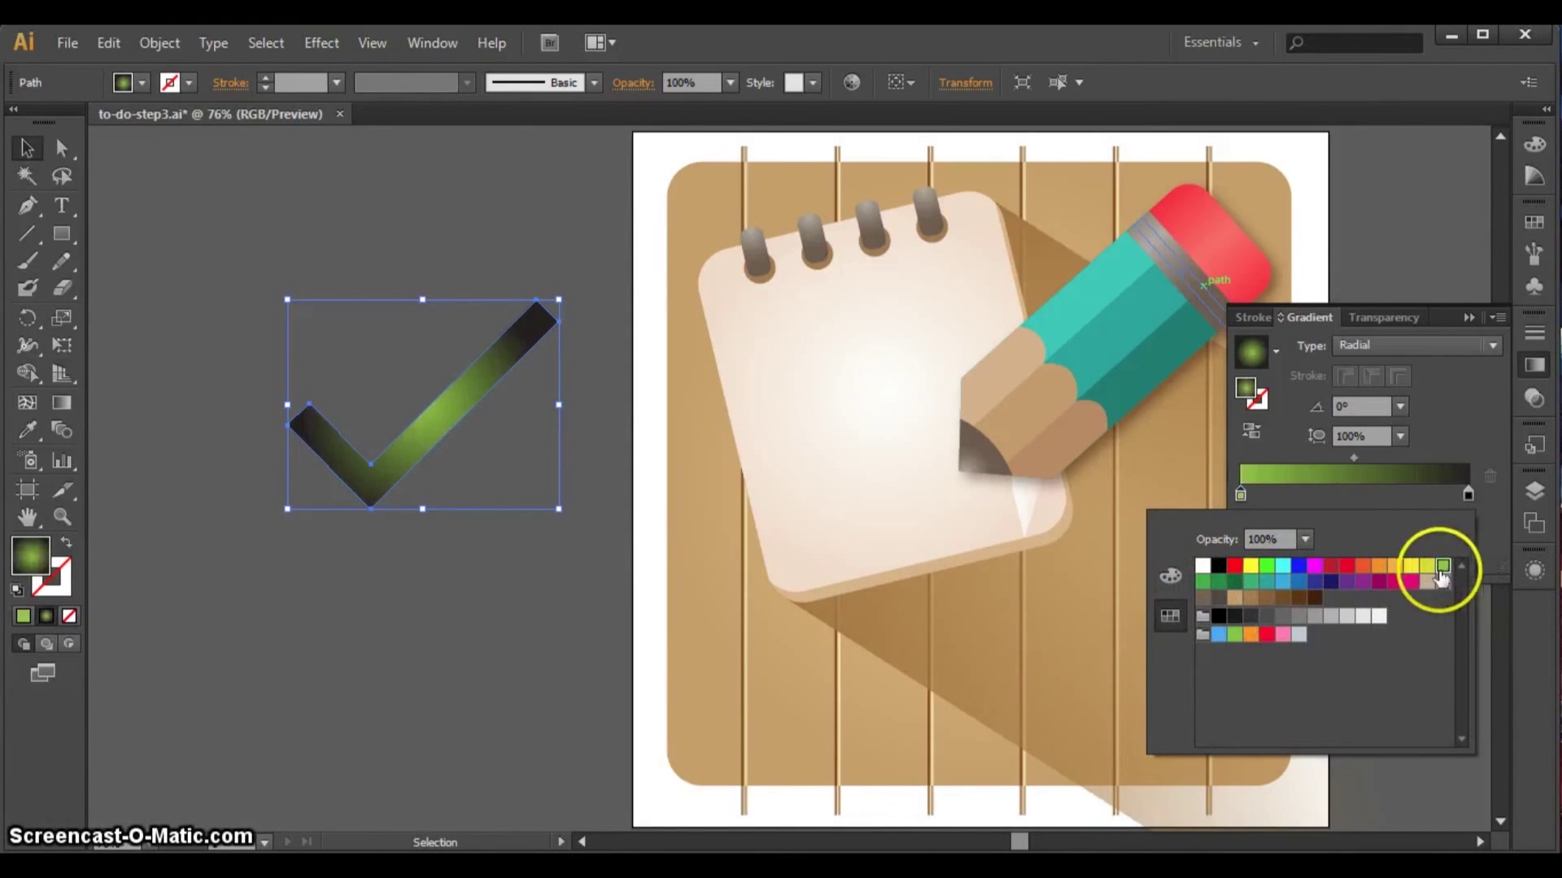
click(1169, 579)
click(1419, 695)
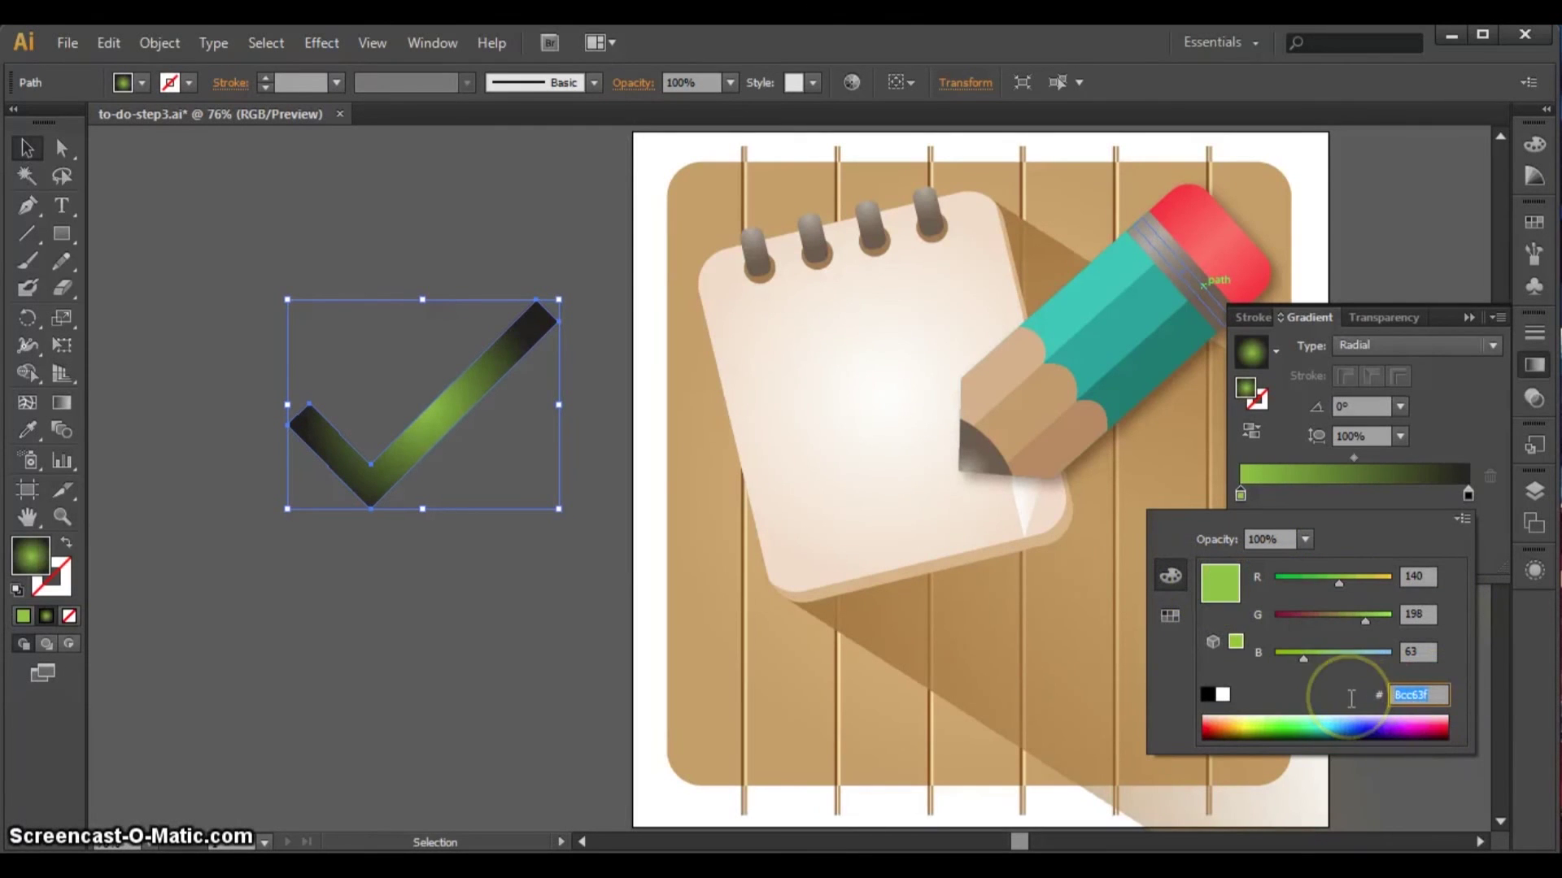
text(e5f034)
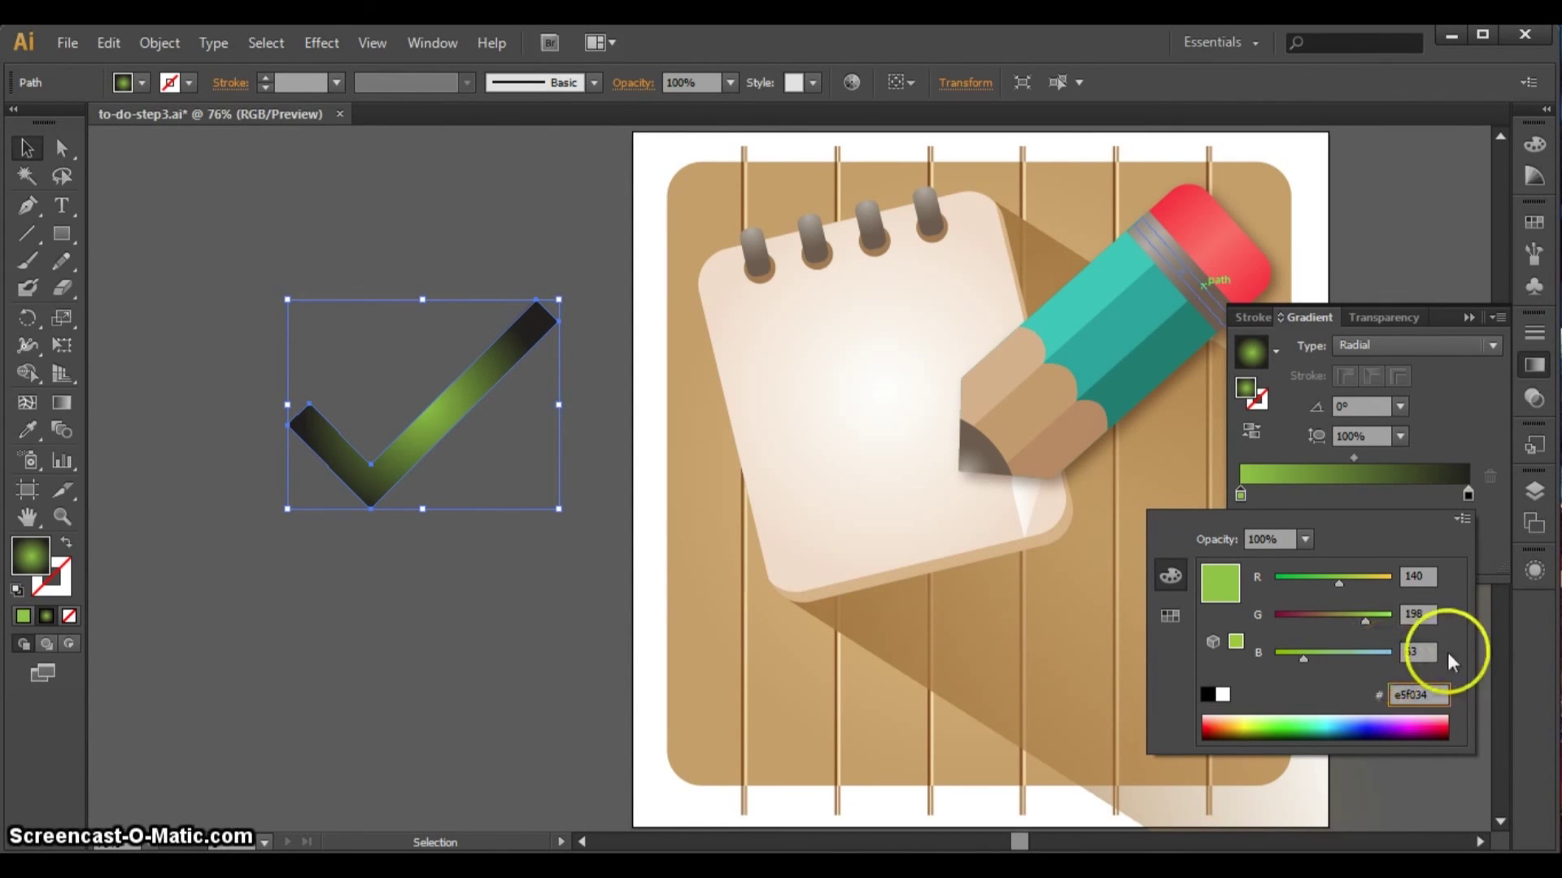
key(Return)
- Set the end colour stop of the check mark's radial gradient to bdd734
click(1466, 494)
double_click(1466, 494)
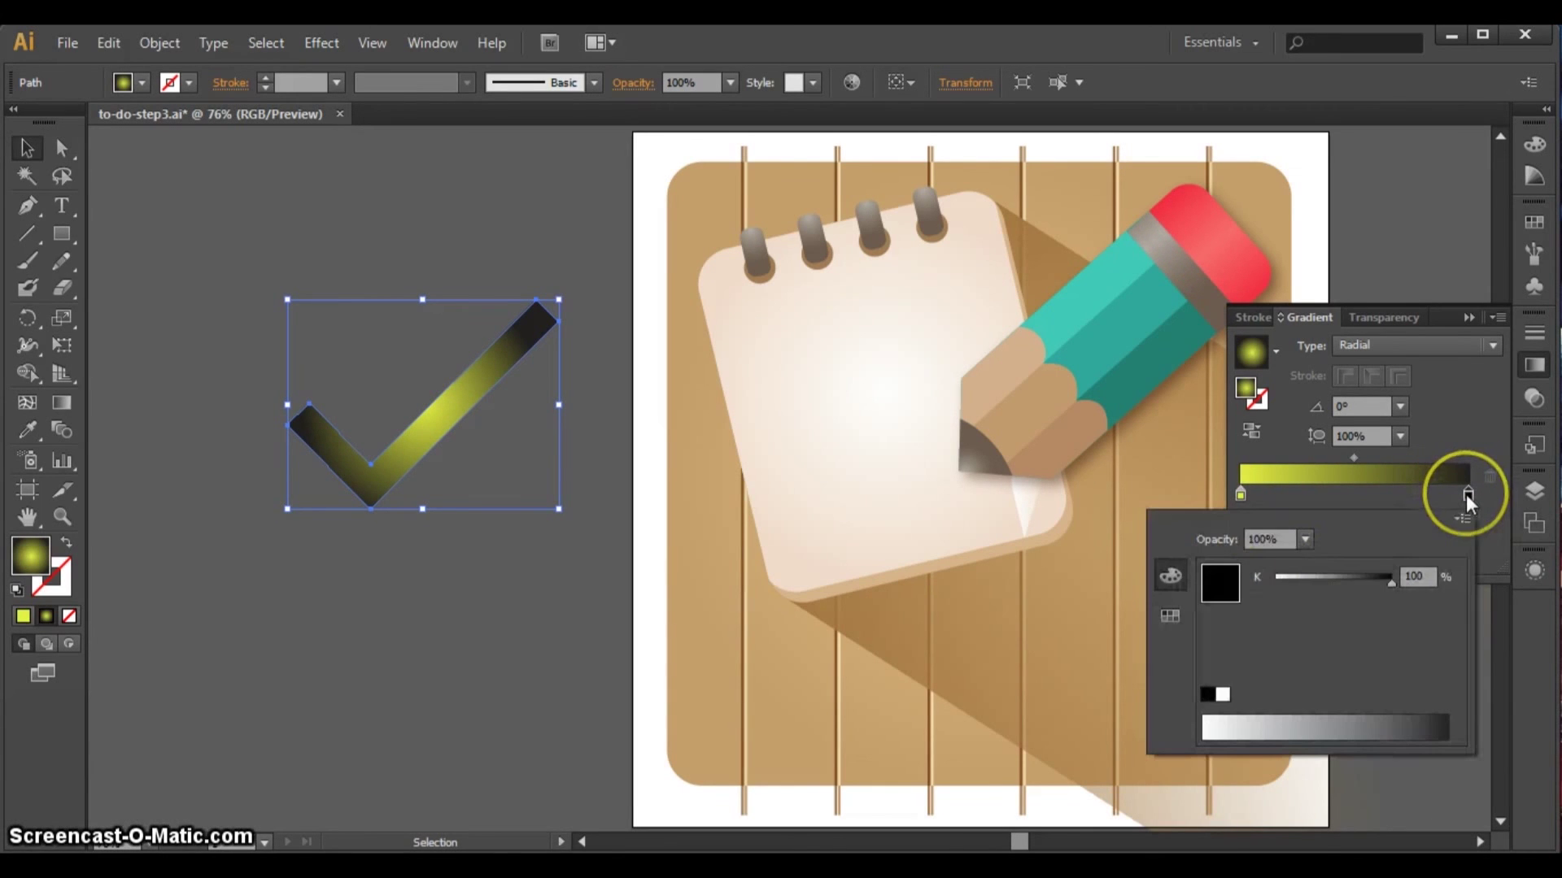
click(1171, 617)
click(1427, 565)
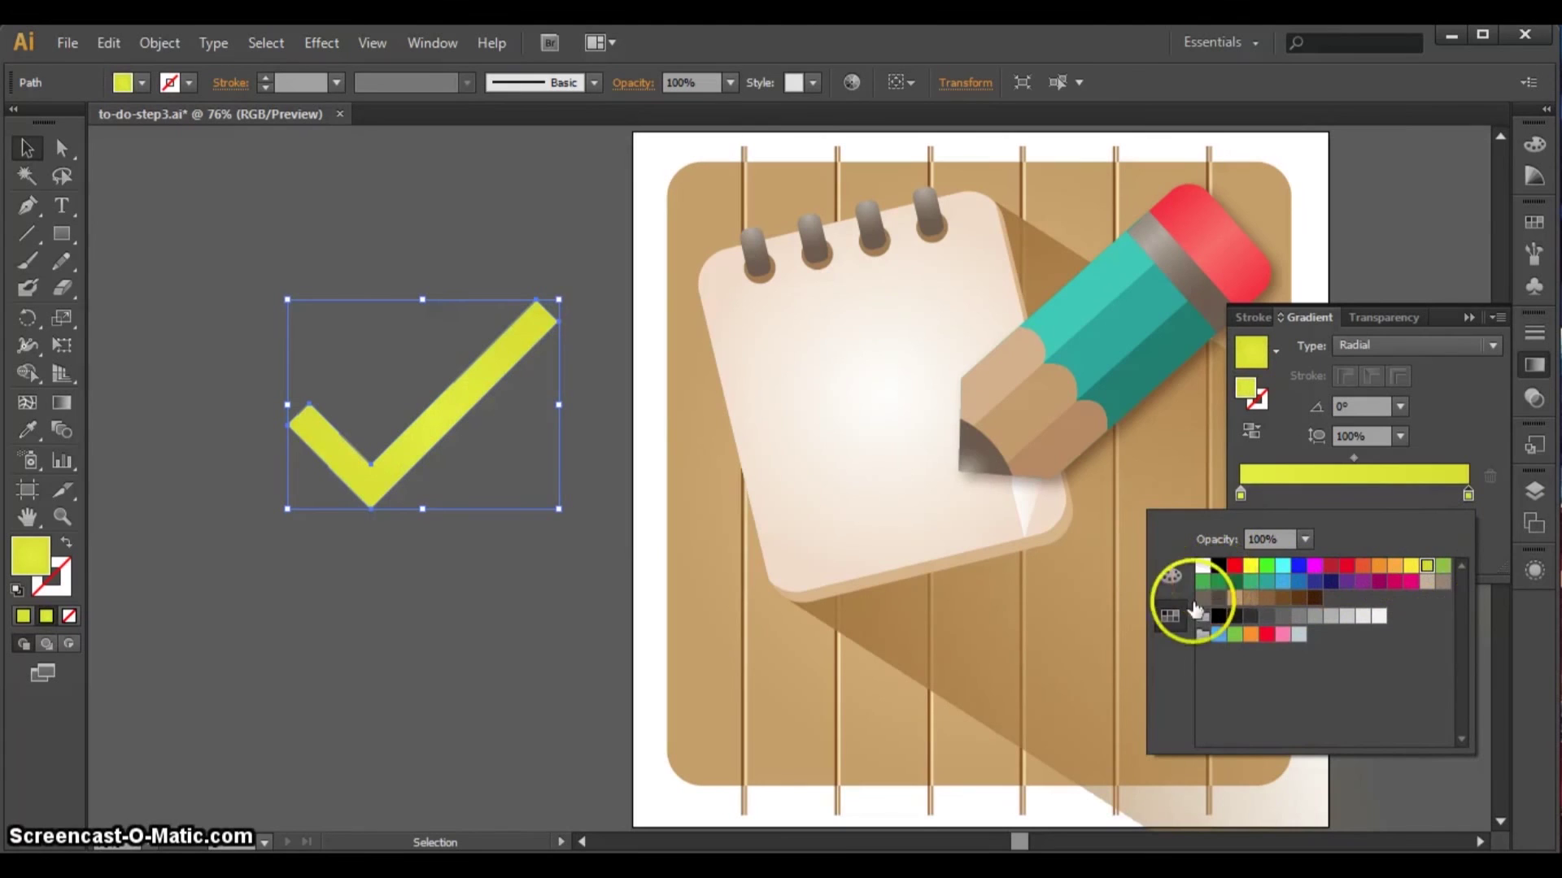
click(1171, 576)
click(1423, 695)
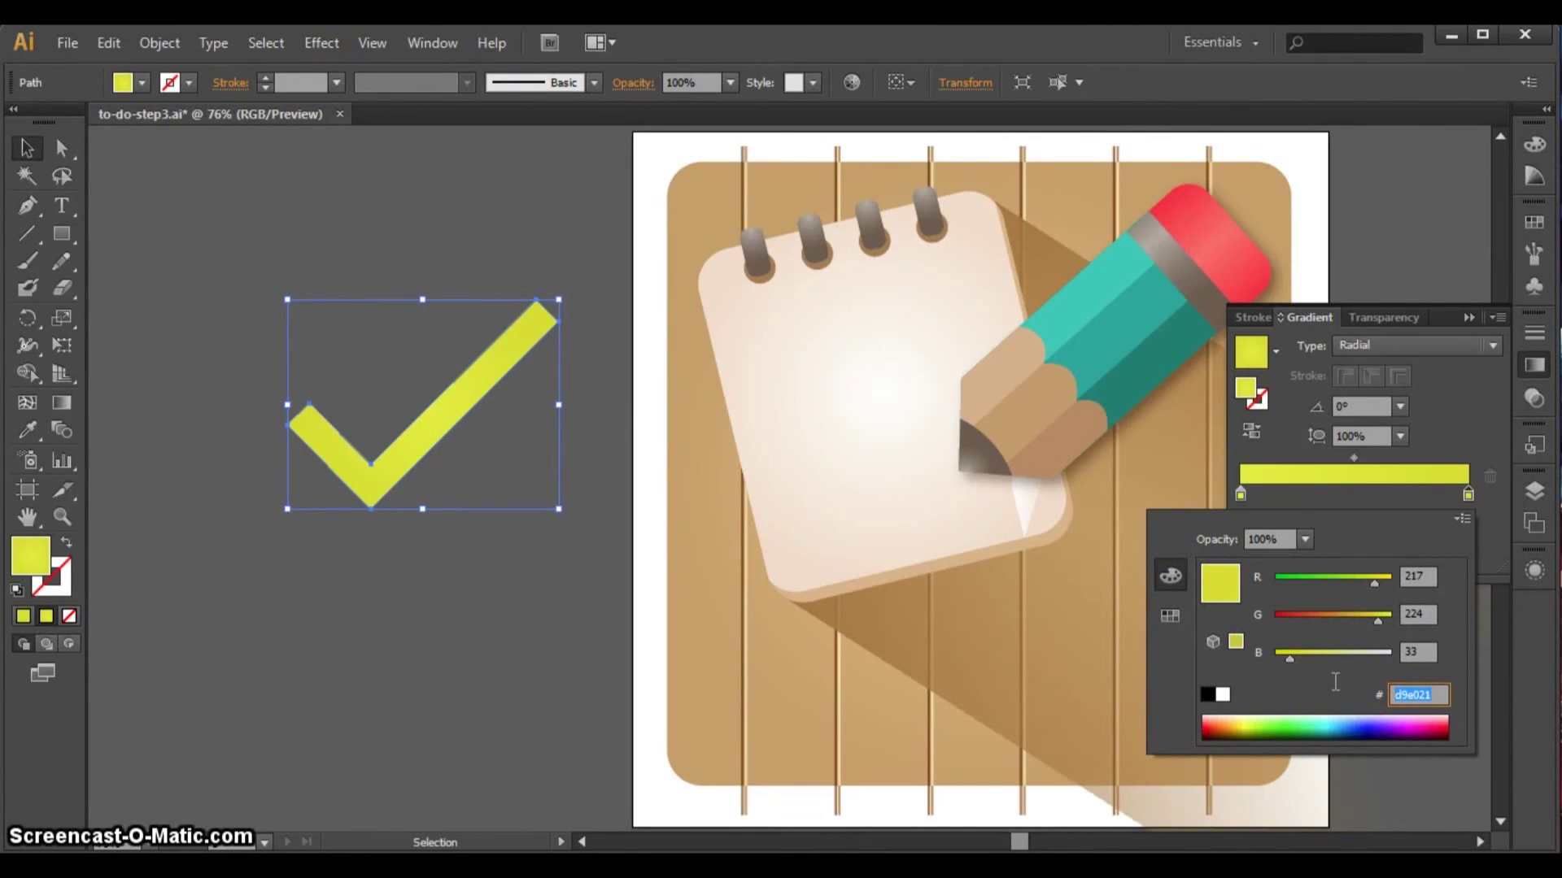
text(bdd)
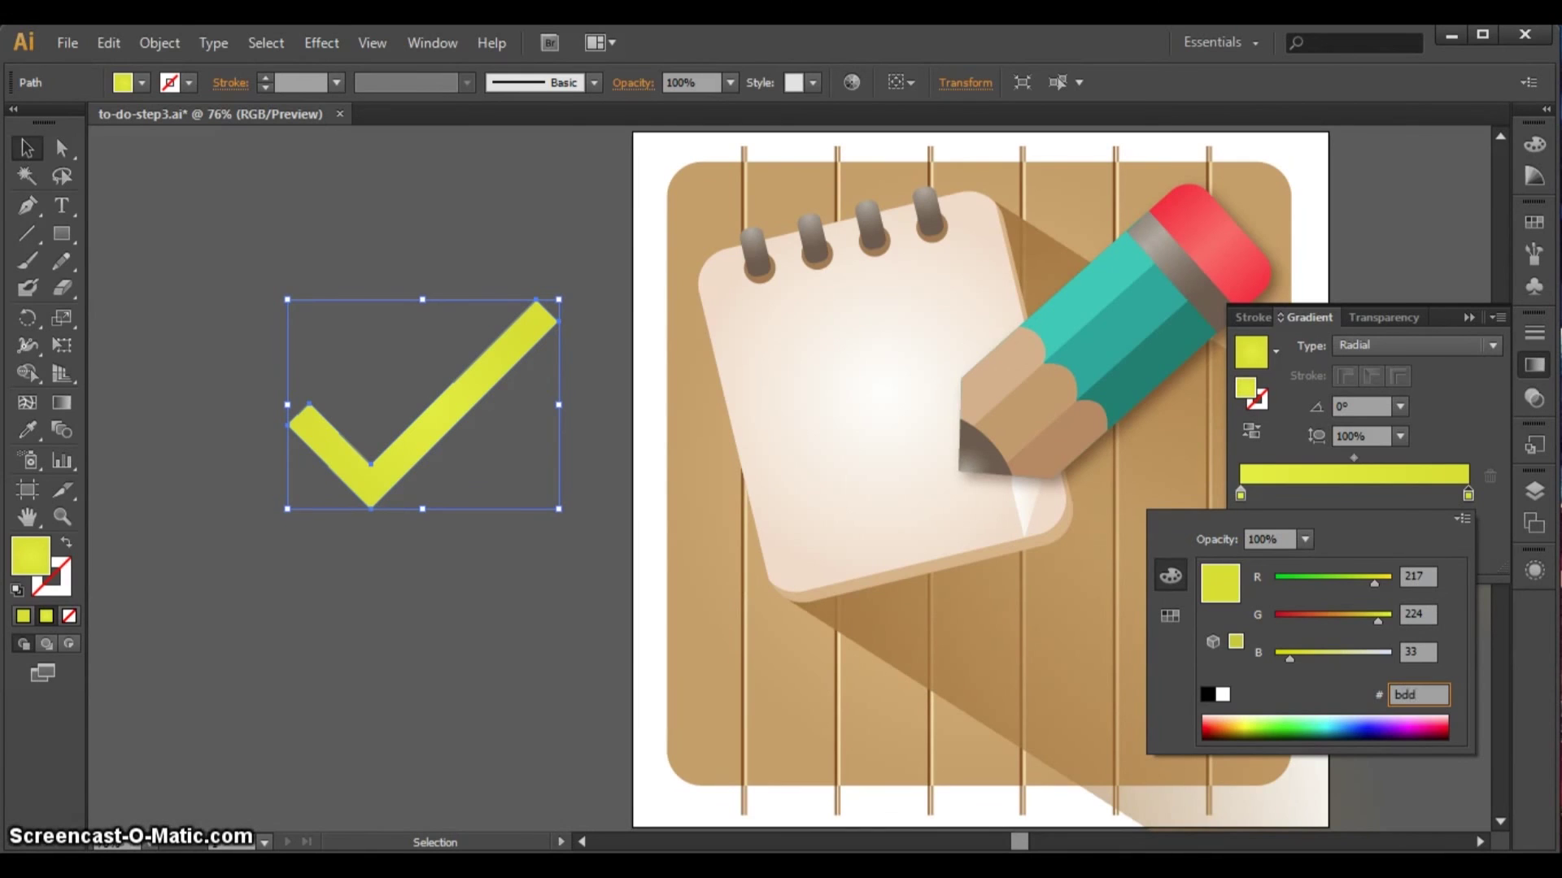
text(734)
click(1417, 614)
click(1455, 445)
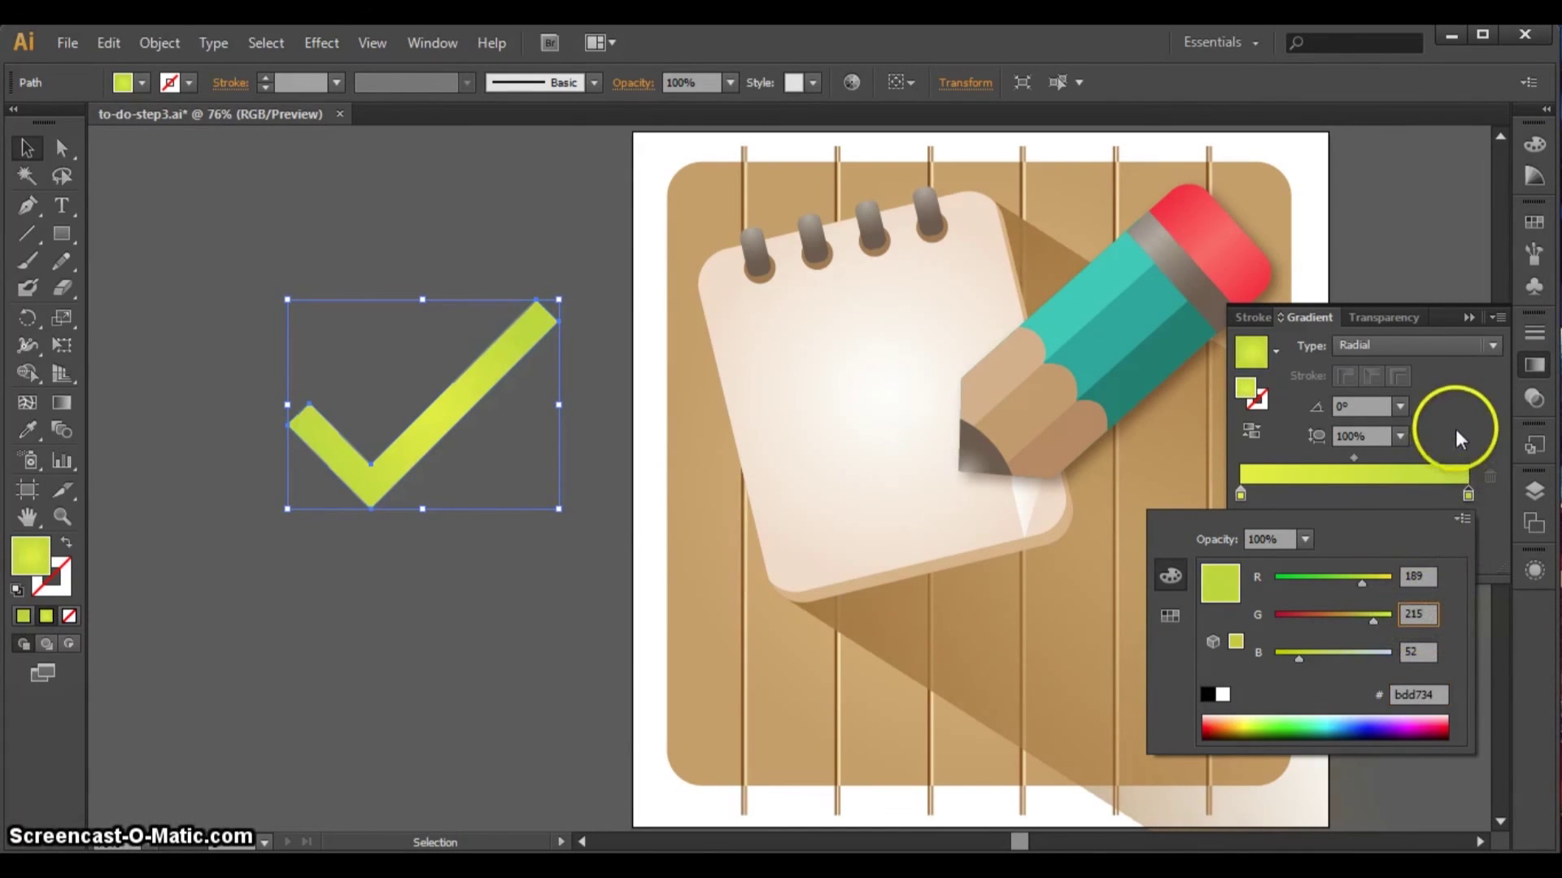
click(466, 440)
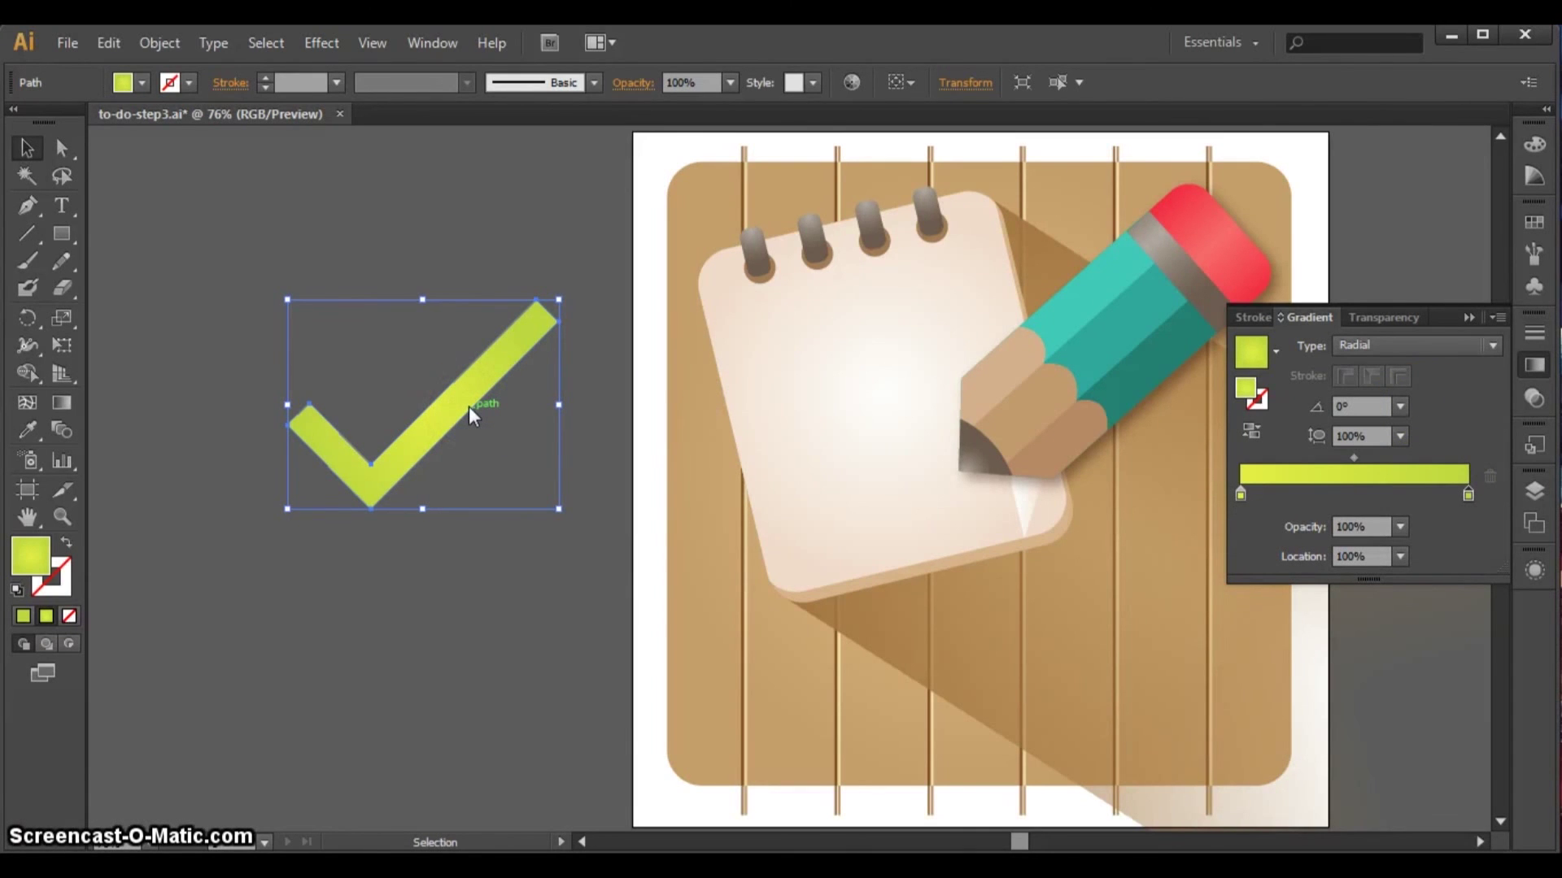
- Paste a copy of the check mark in place and nudge it slightly down and to the right
click(112, 49)
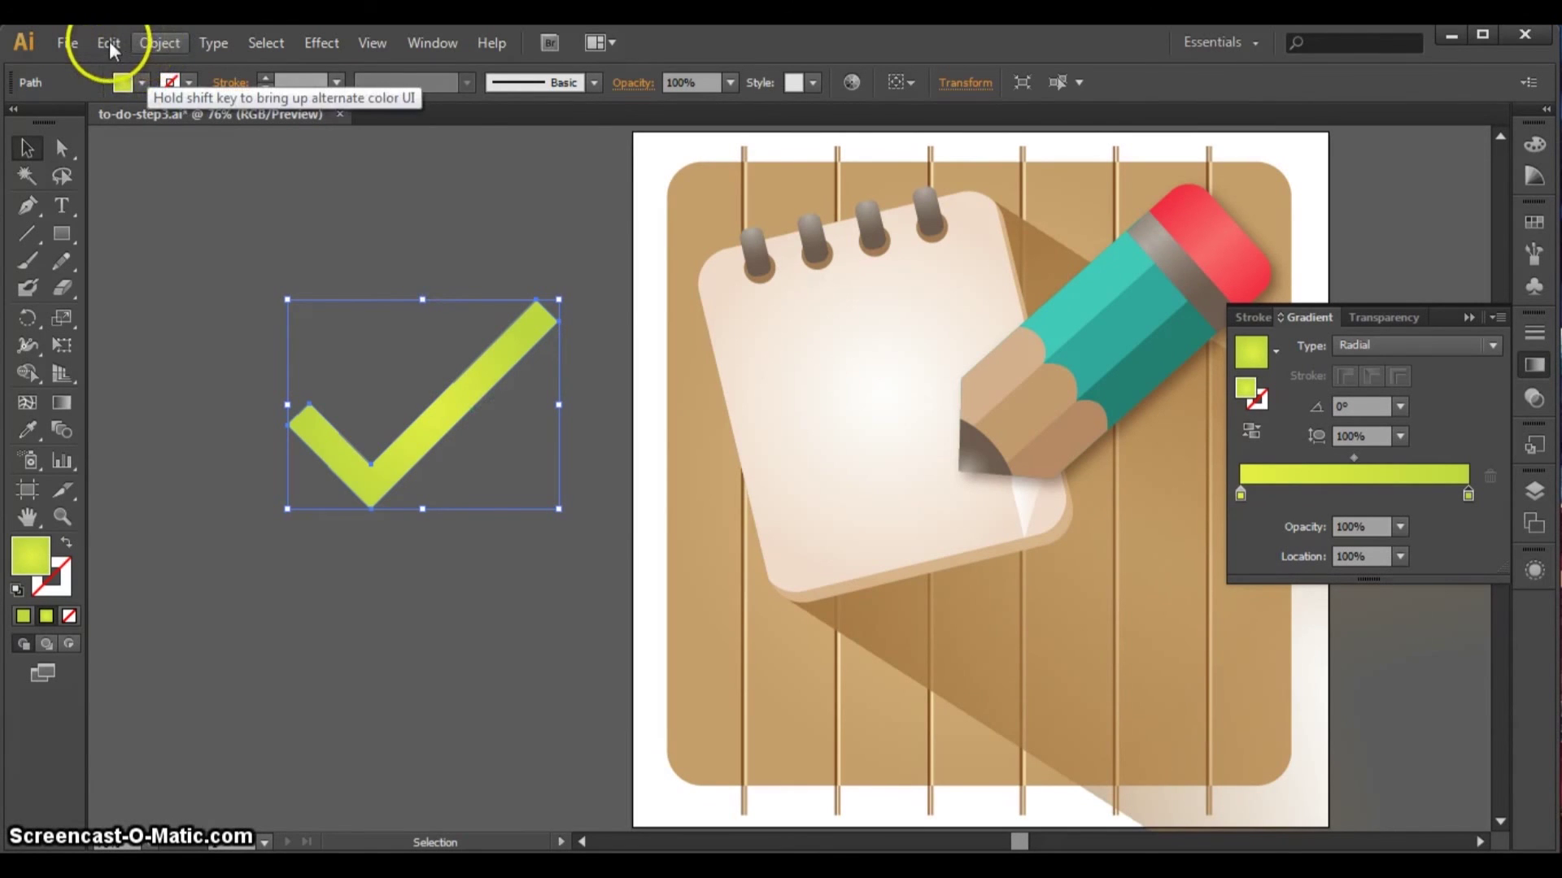
click(134, 151)
click(106, 44)
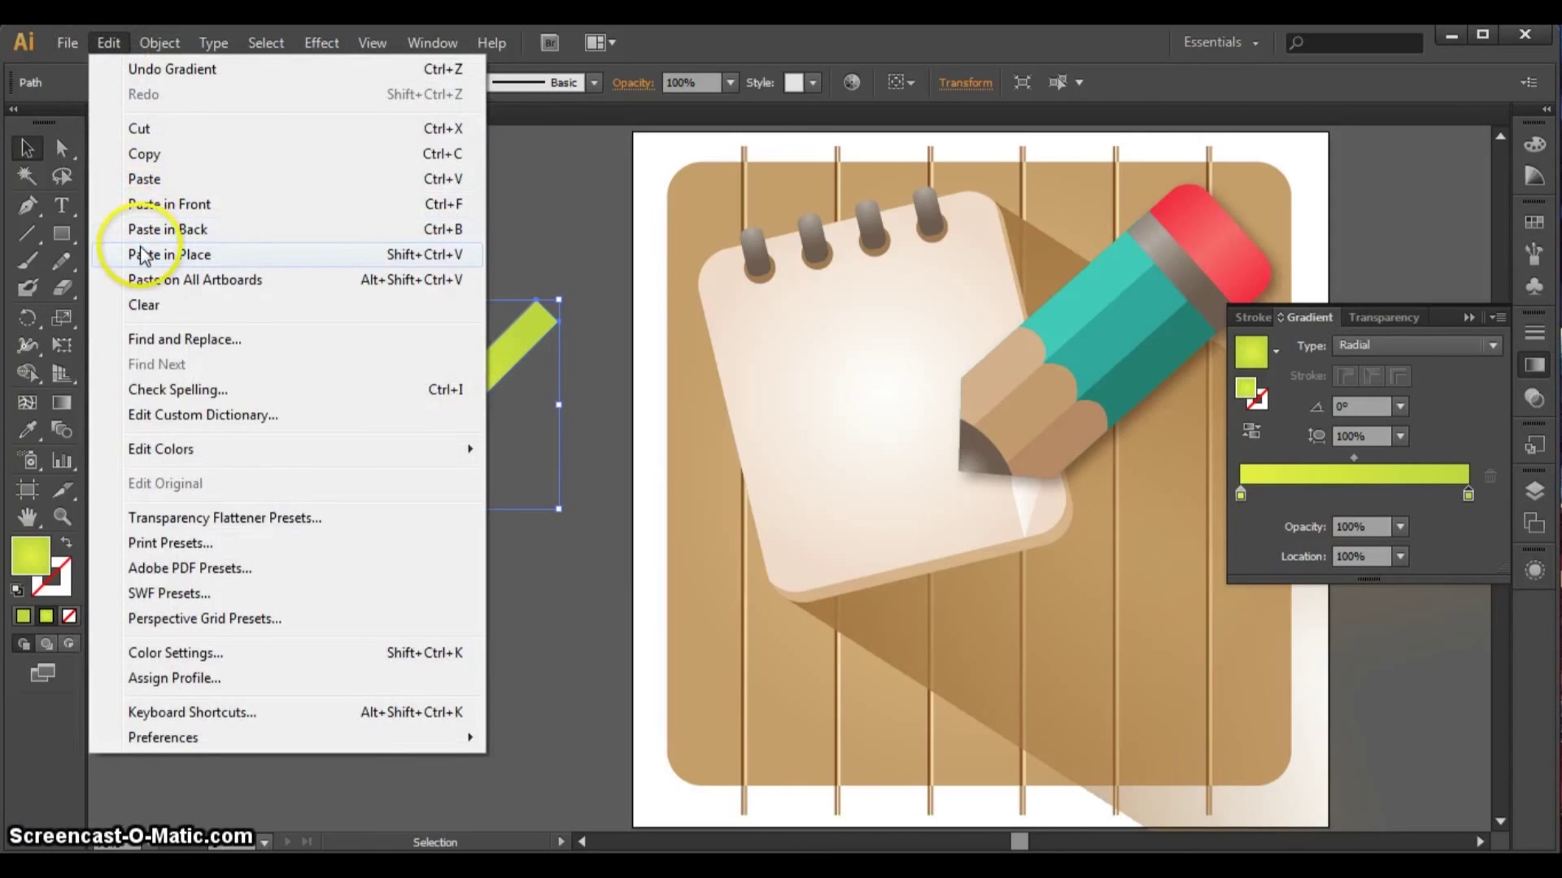
click(143, 254)
key(Right)
key(Right)
key(Right)
key(Right)
key(Right)
key(Down)
key(Down)
key(Down)
key(Down)
key(Down)
key(Down)
key(Down)
key(Down)
key(Down)
key(Down)
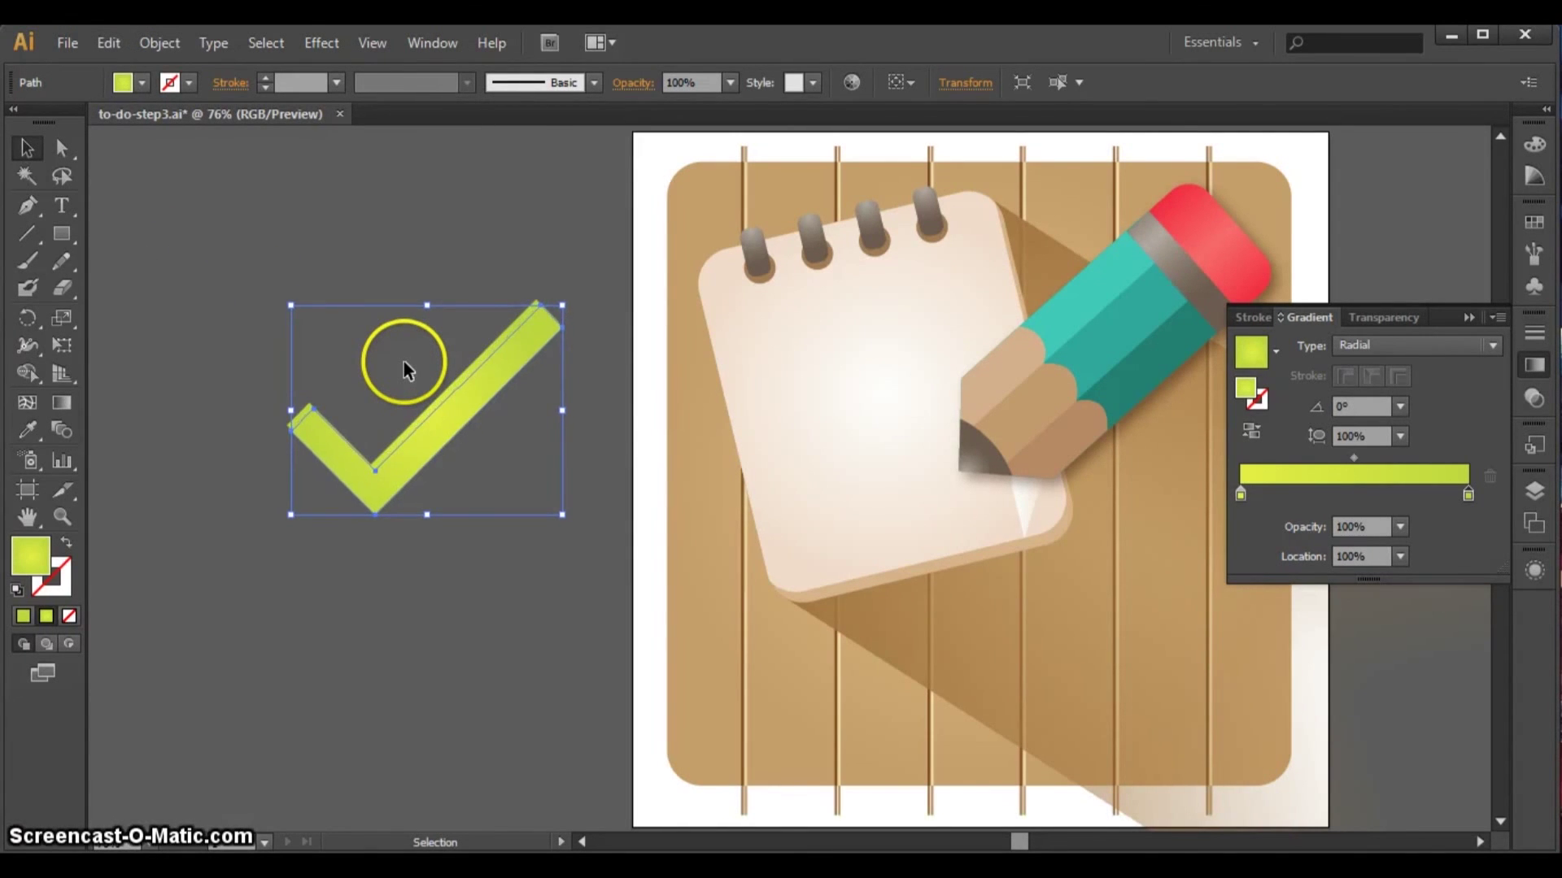
- Bring the original check mark to the front of its offset copy
click(157, 41)
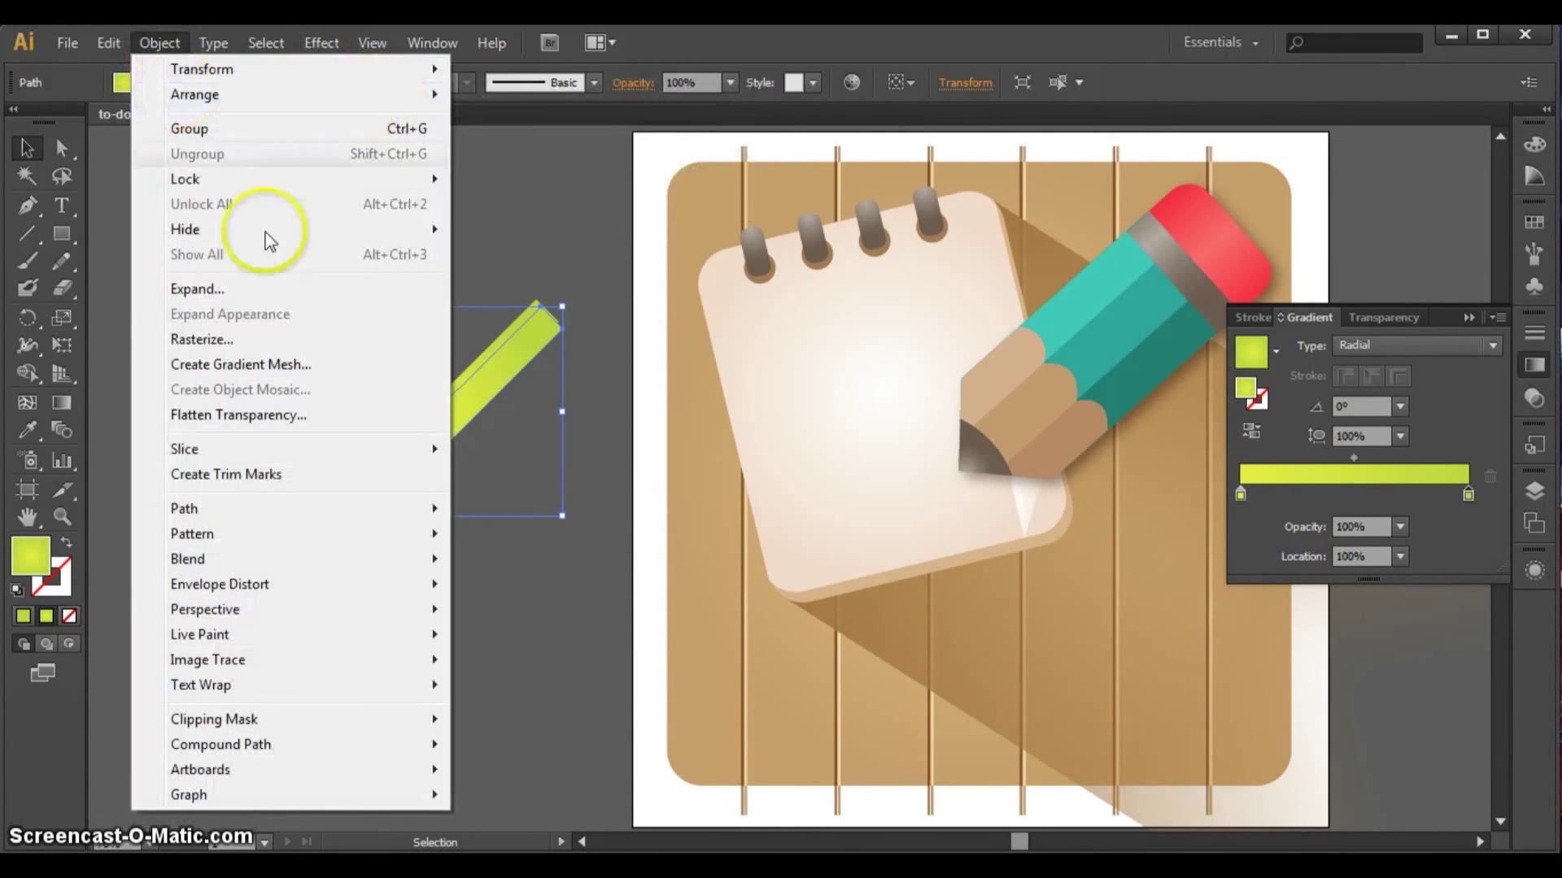
click(634, 218)
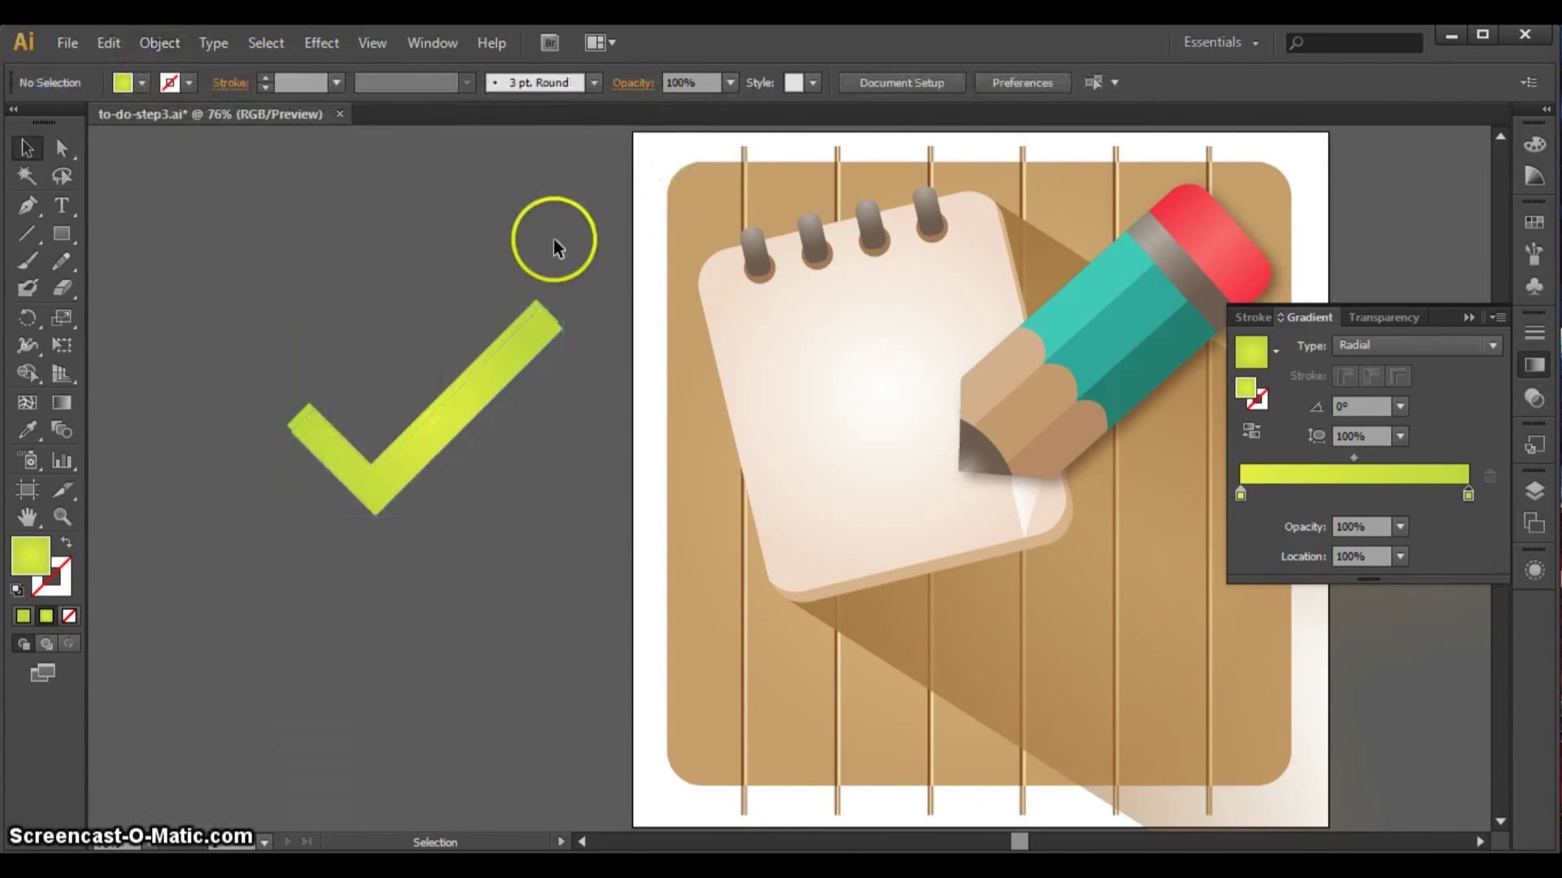
click(496, 339)
click(161, 43)
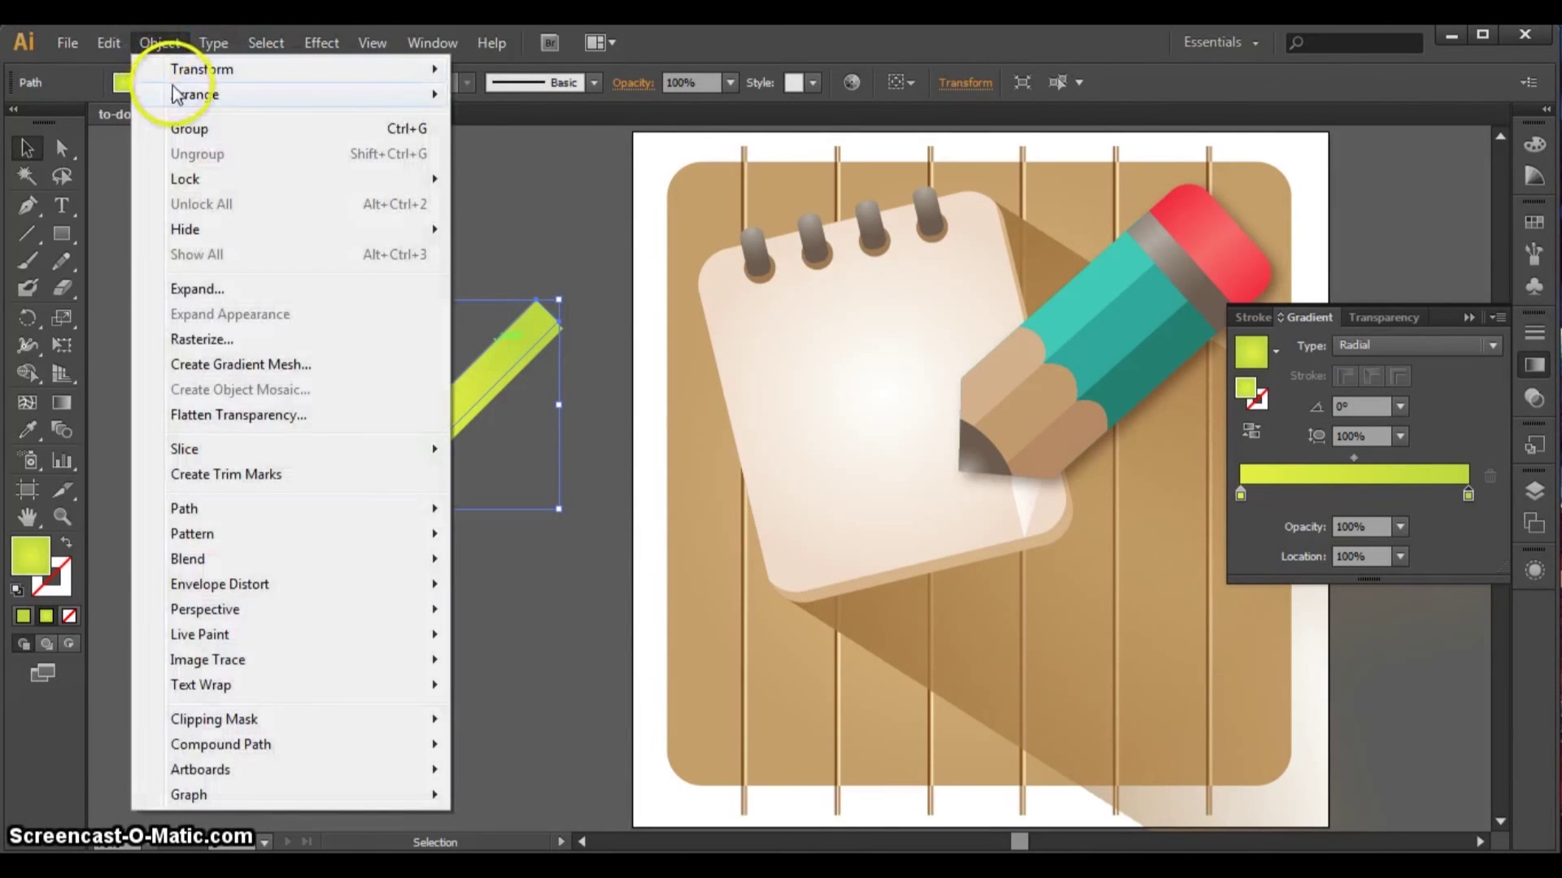
mouse_move(423, 94)
click(488, 96)
- Select the offset copy behind the check mark and set the end colour stop of its radial gradient to 9dcd34
click(566, 335)
click(551, 338)
click(423, 394)
click(218, 517)
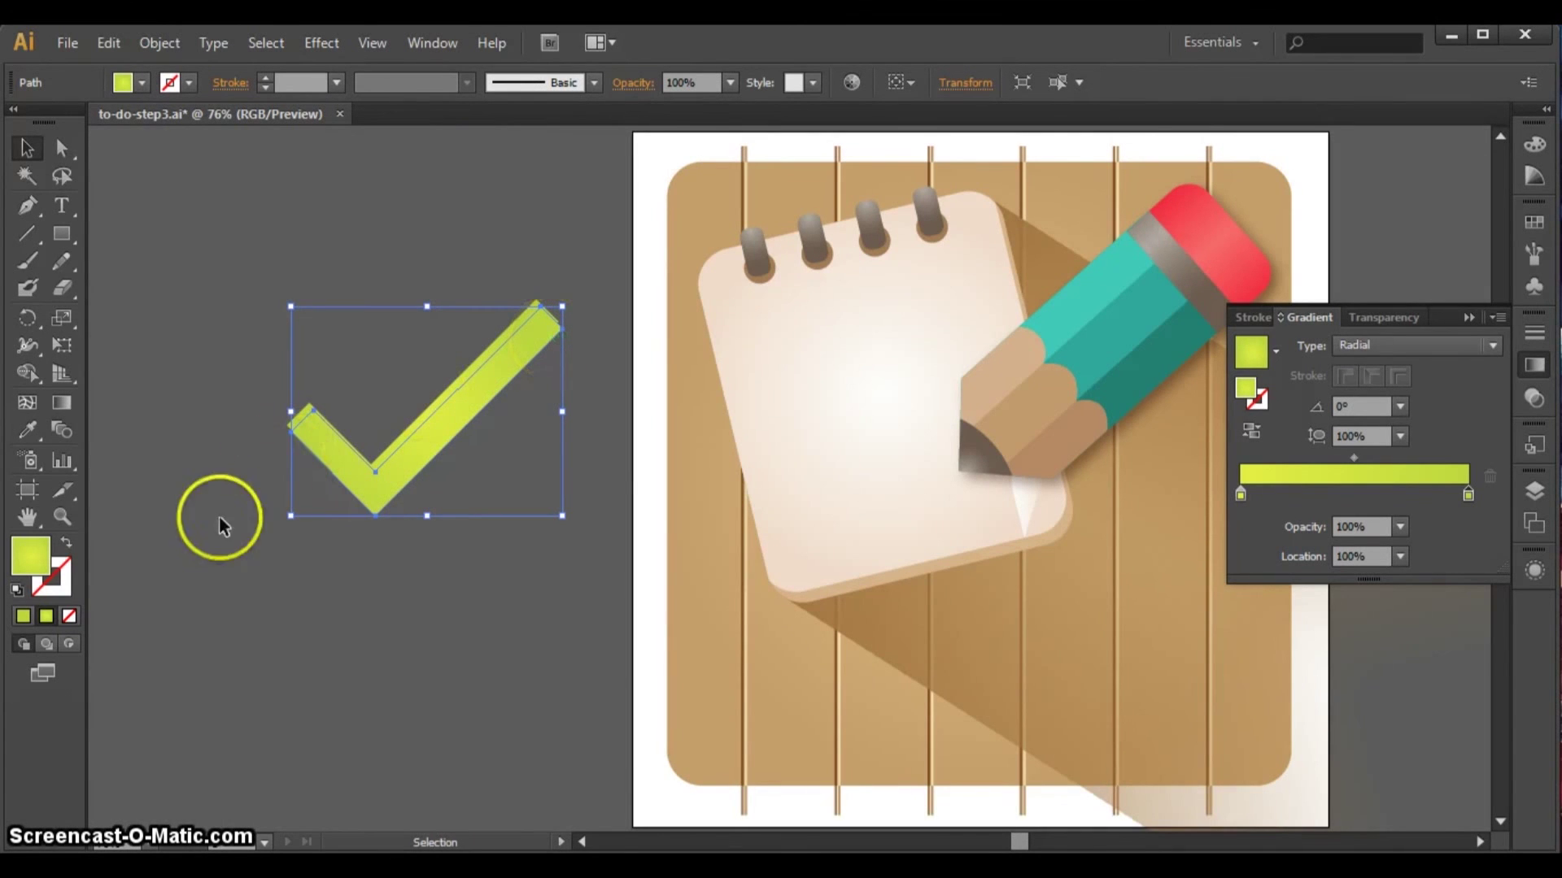
double_click(36, 558)
double_click(1088, 737)
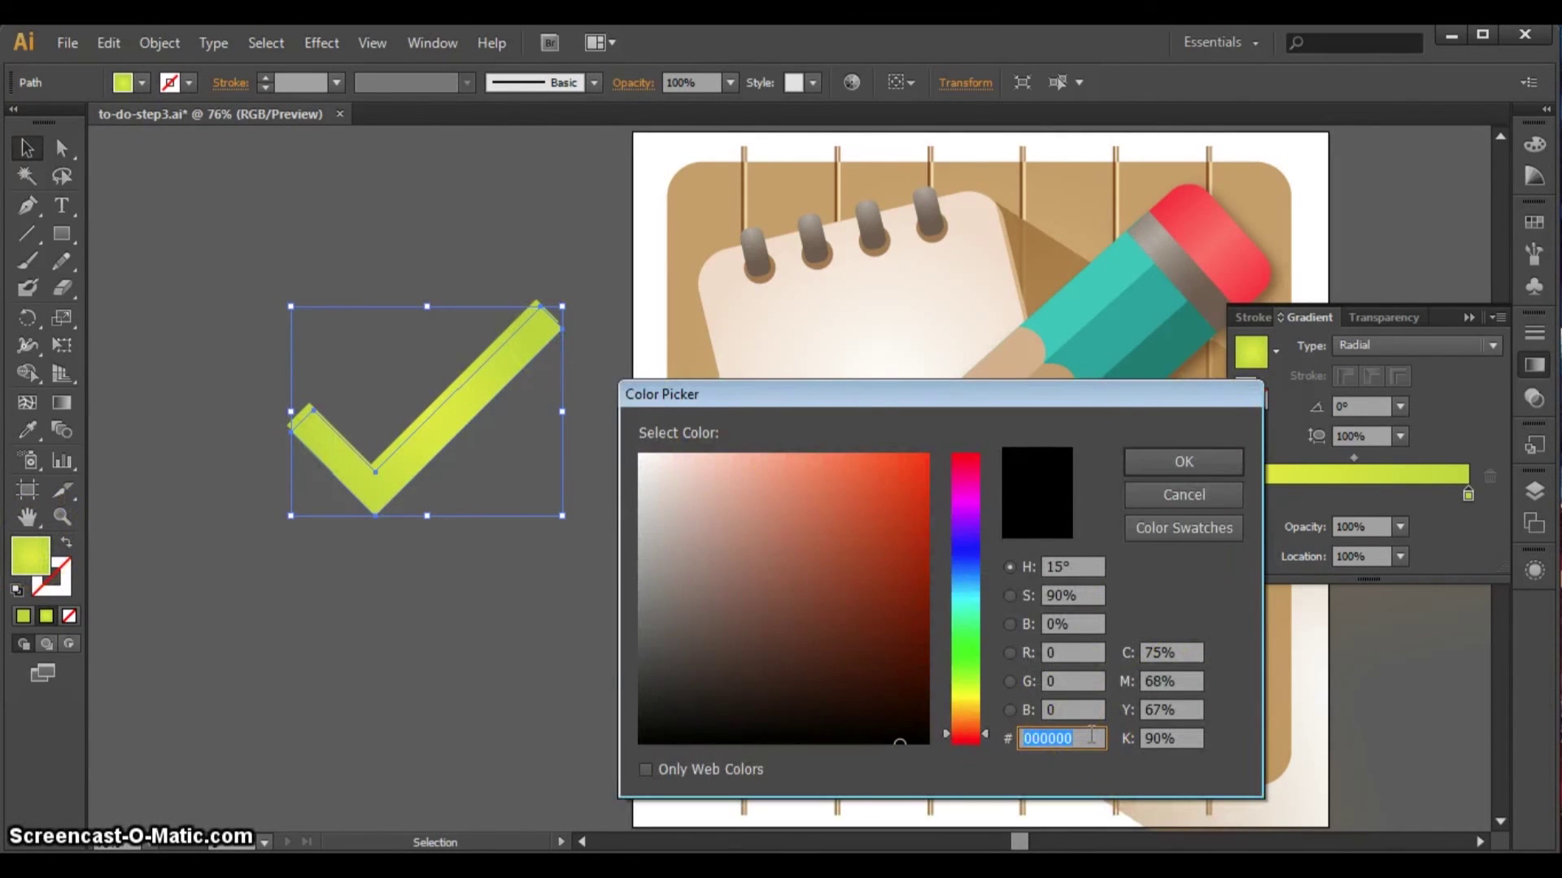
text(9dcd3b)
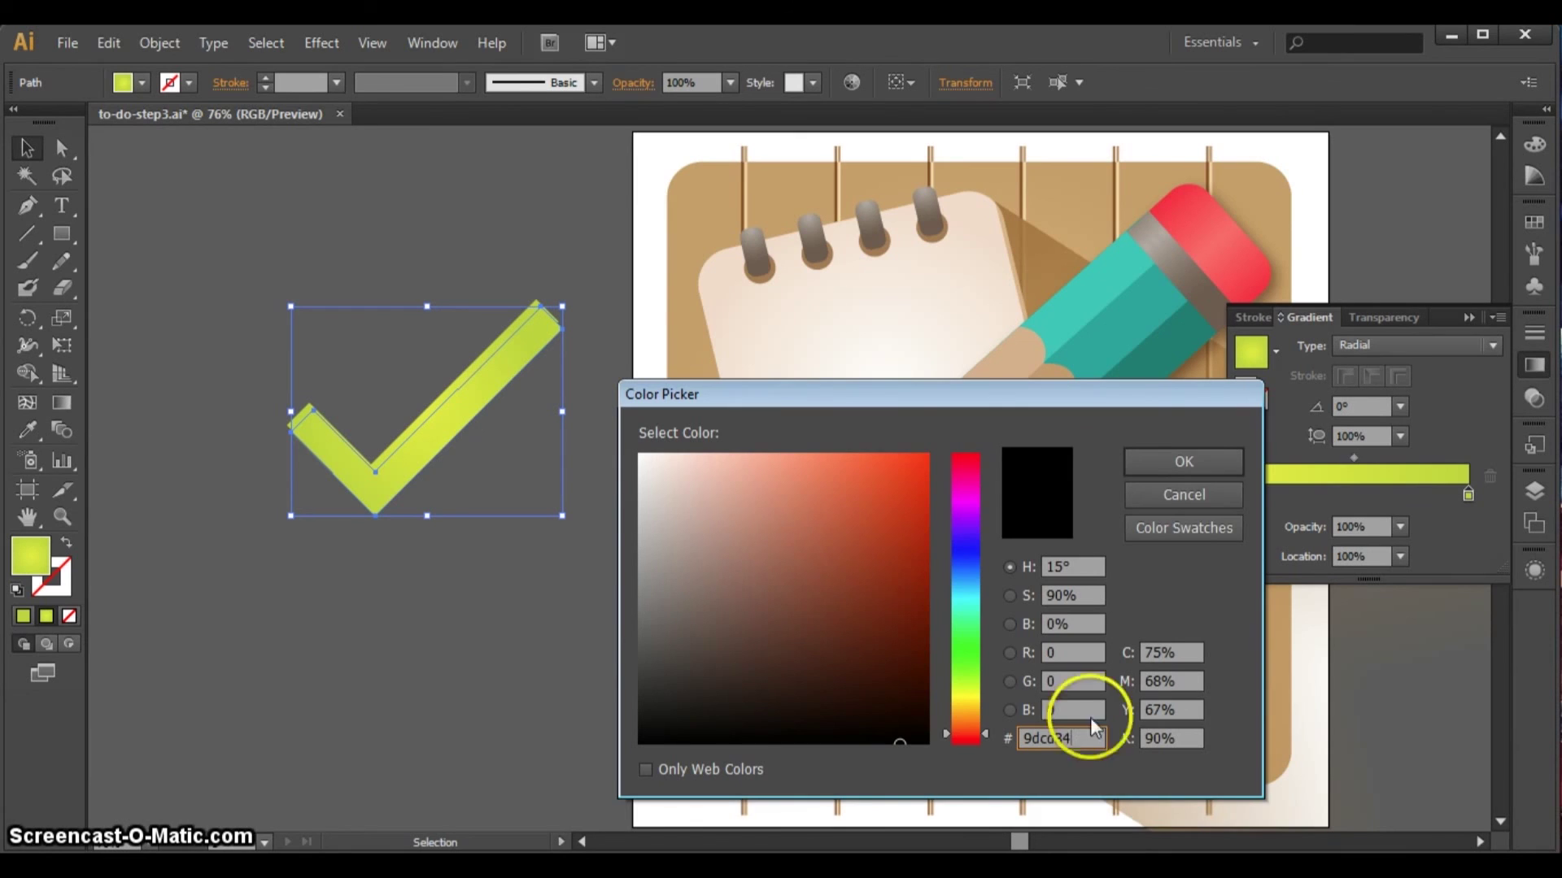
click(1183, 457)
click(393, 592)
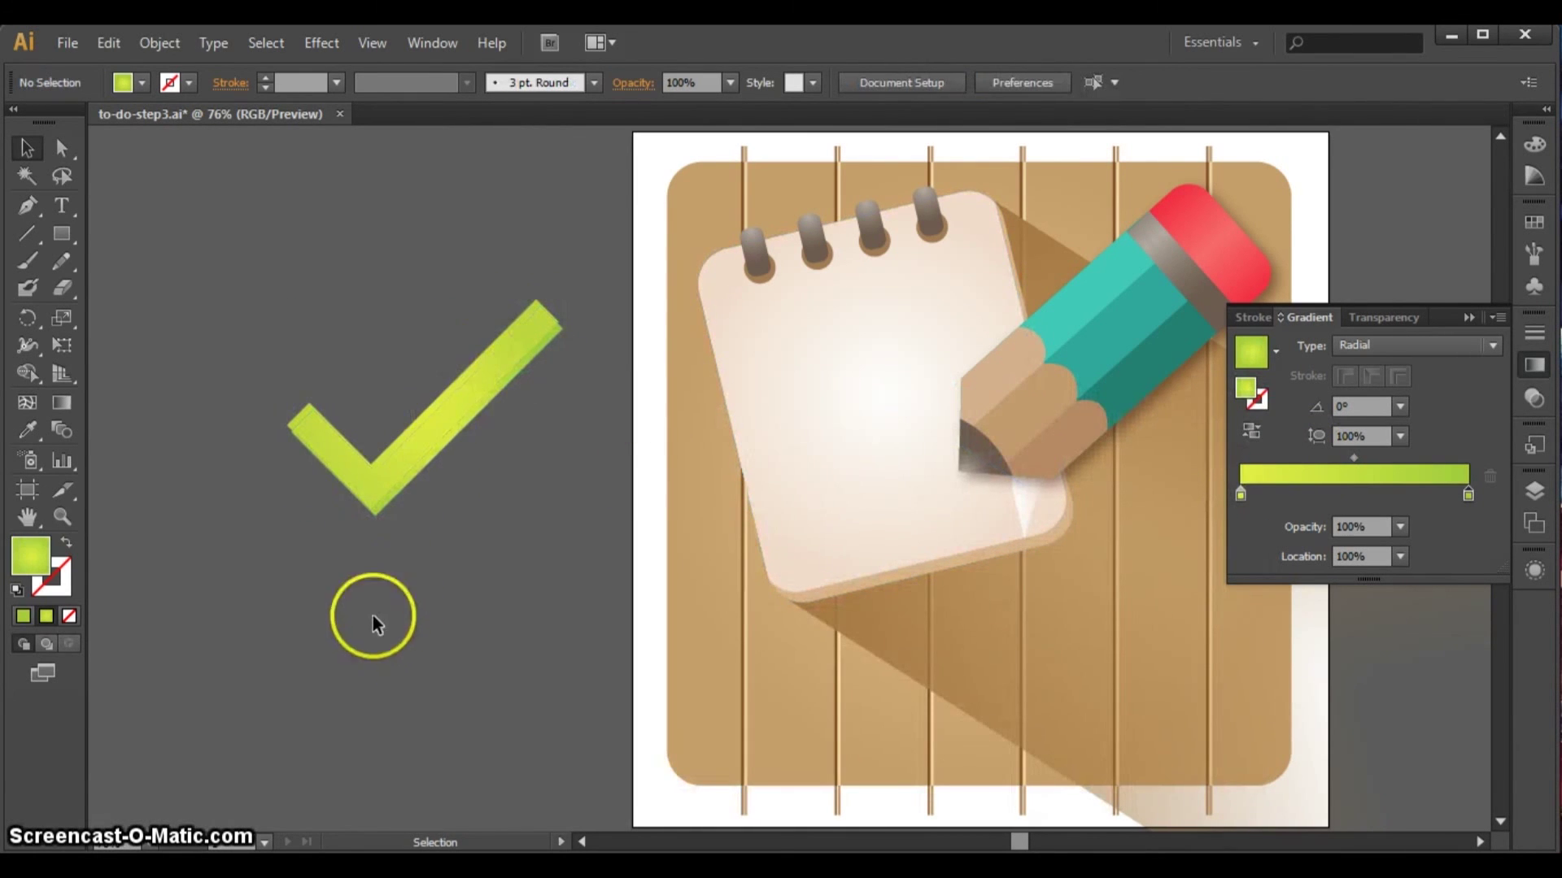
- Move both check mark shapes together onto the notepad's lower-left edge and rotate them about 5.5 degrees clockwise
drag(248, 401, 471, 549)
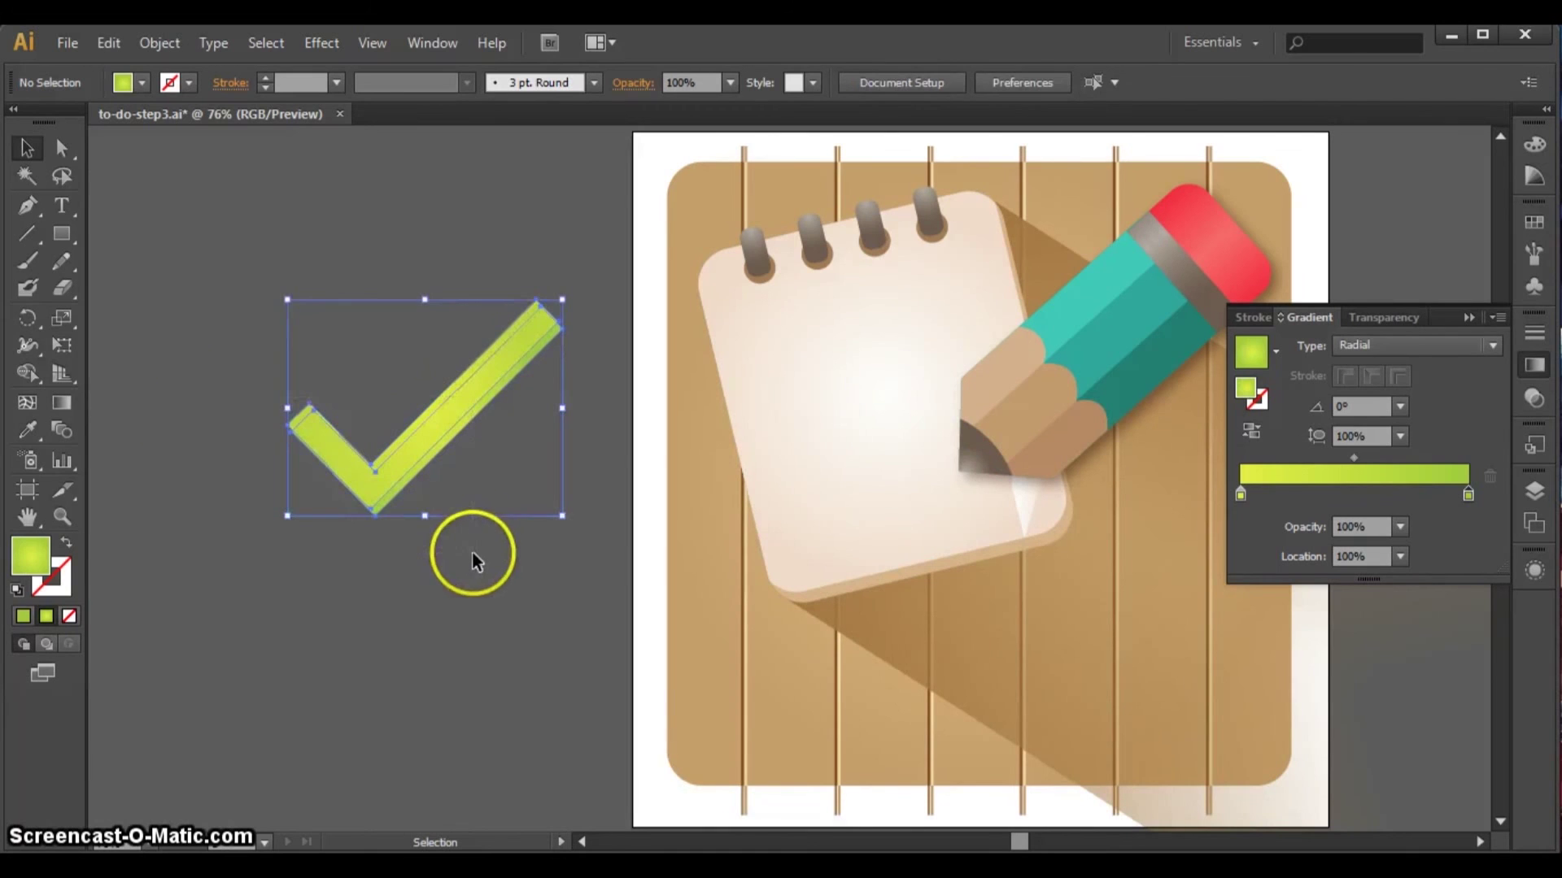
click(1479, 842)
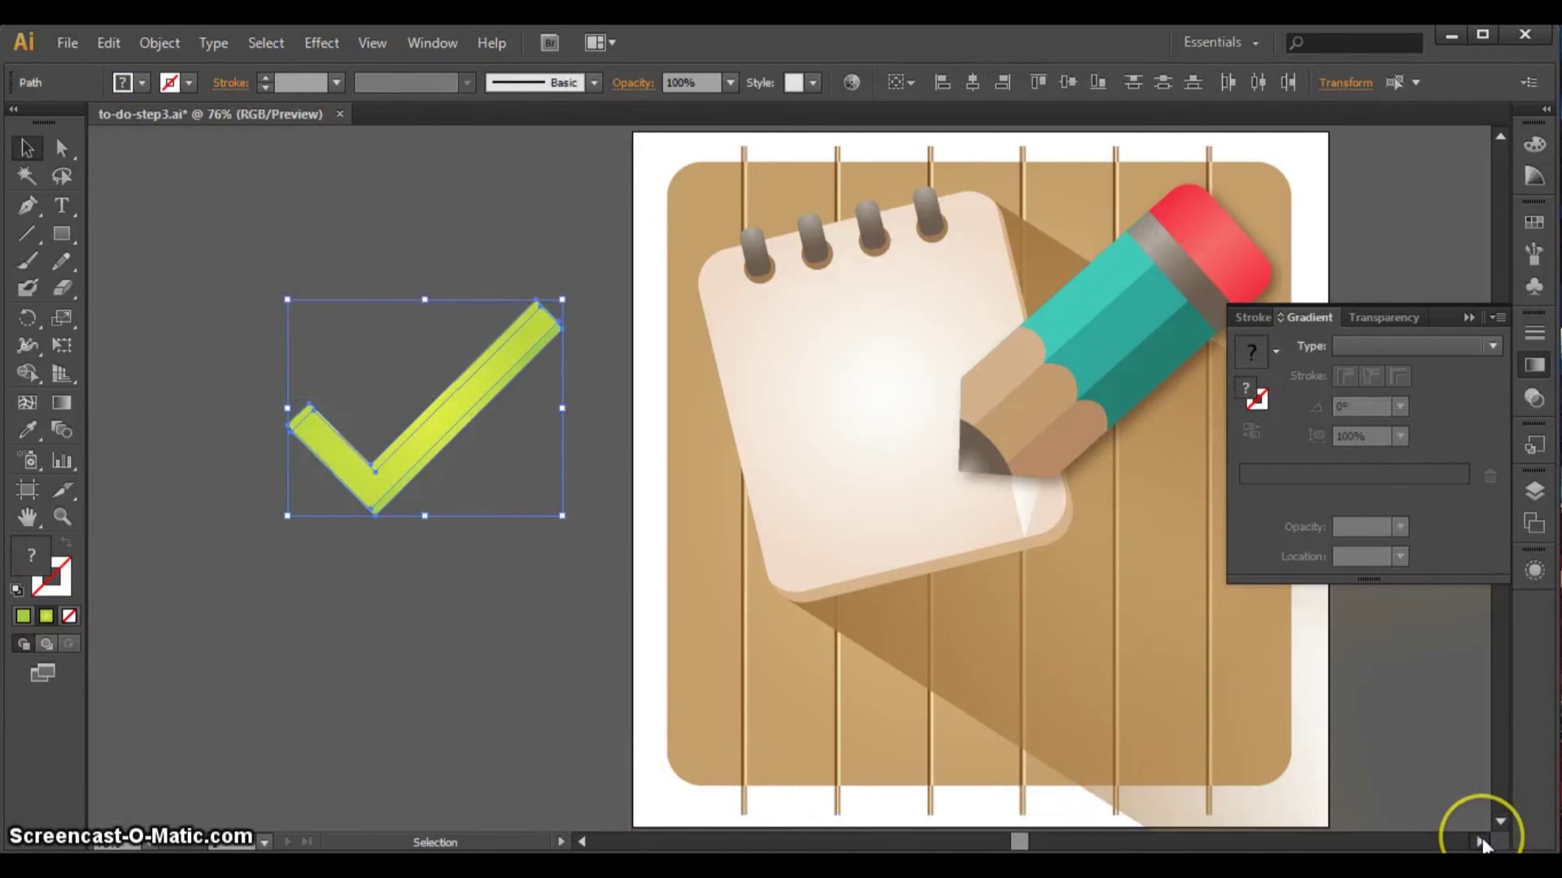
click(1478, 841)
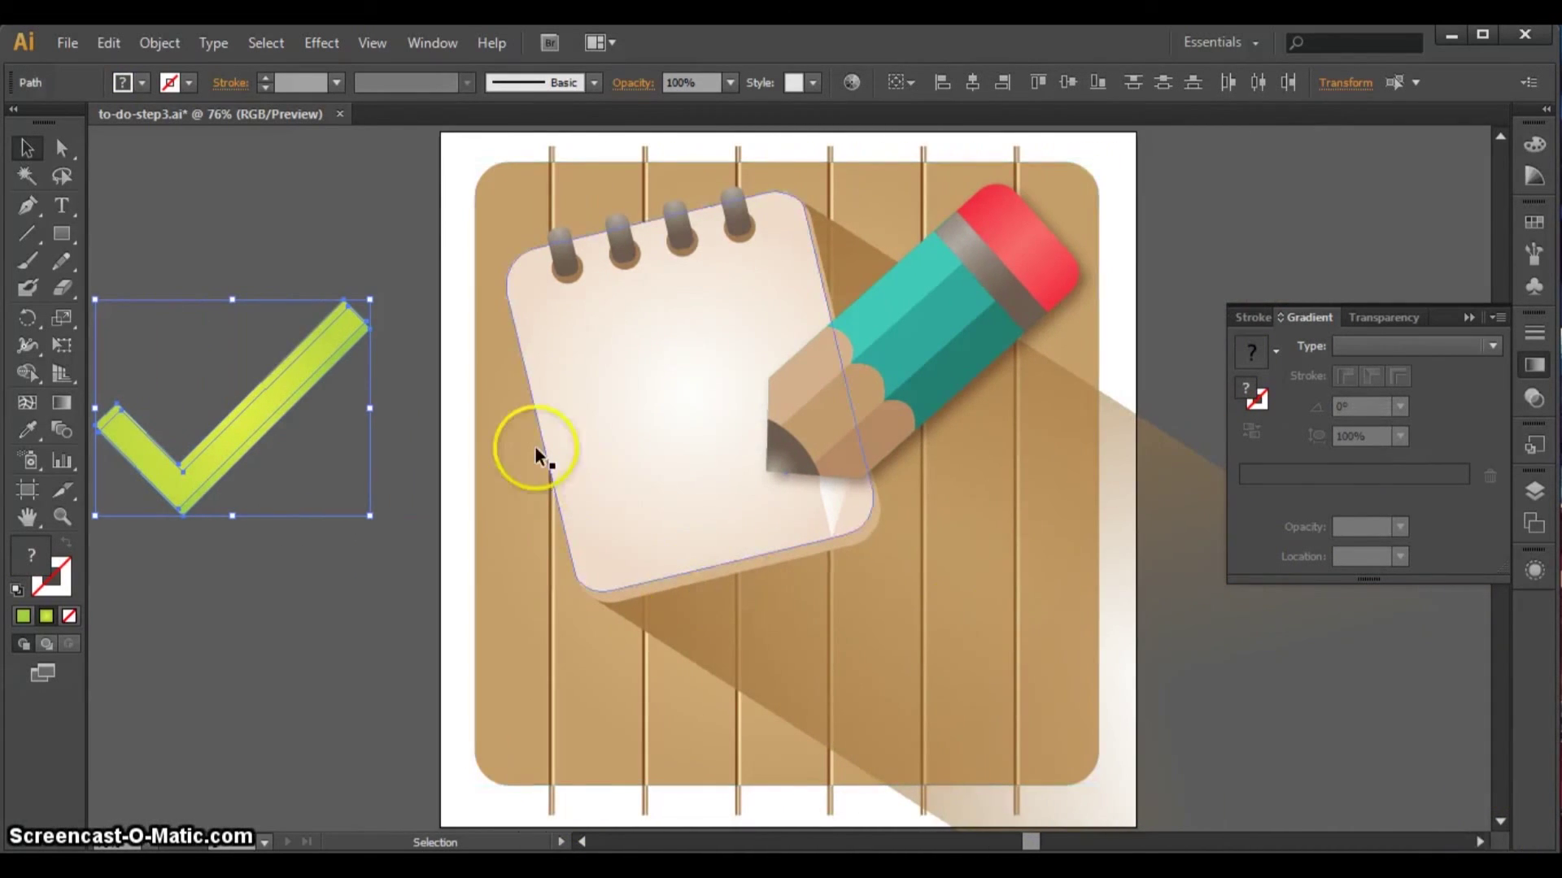
drag(208, 446, 646, 670)
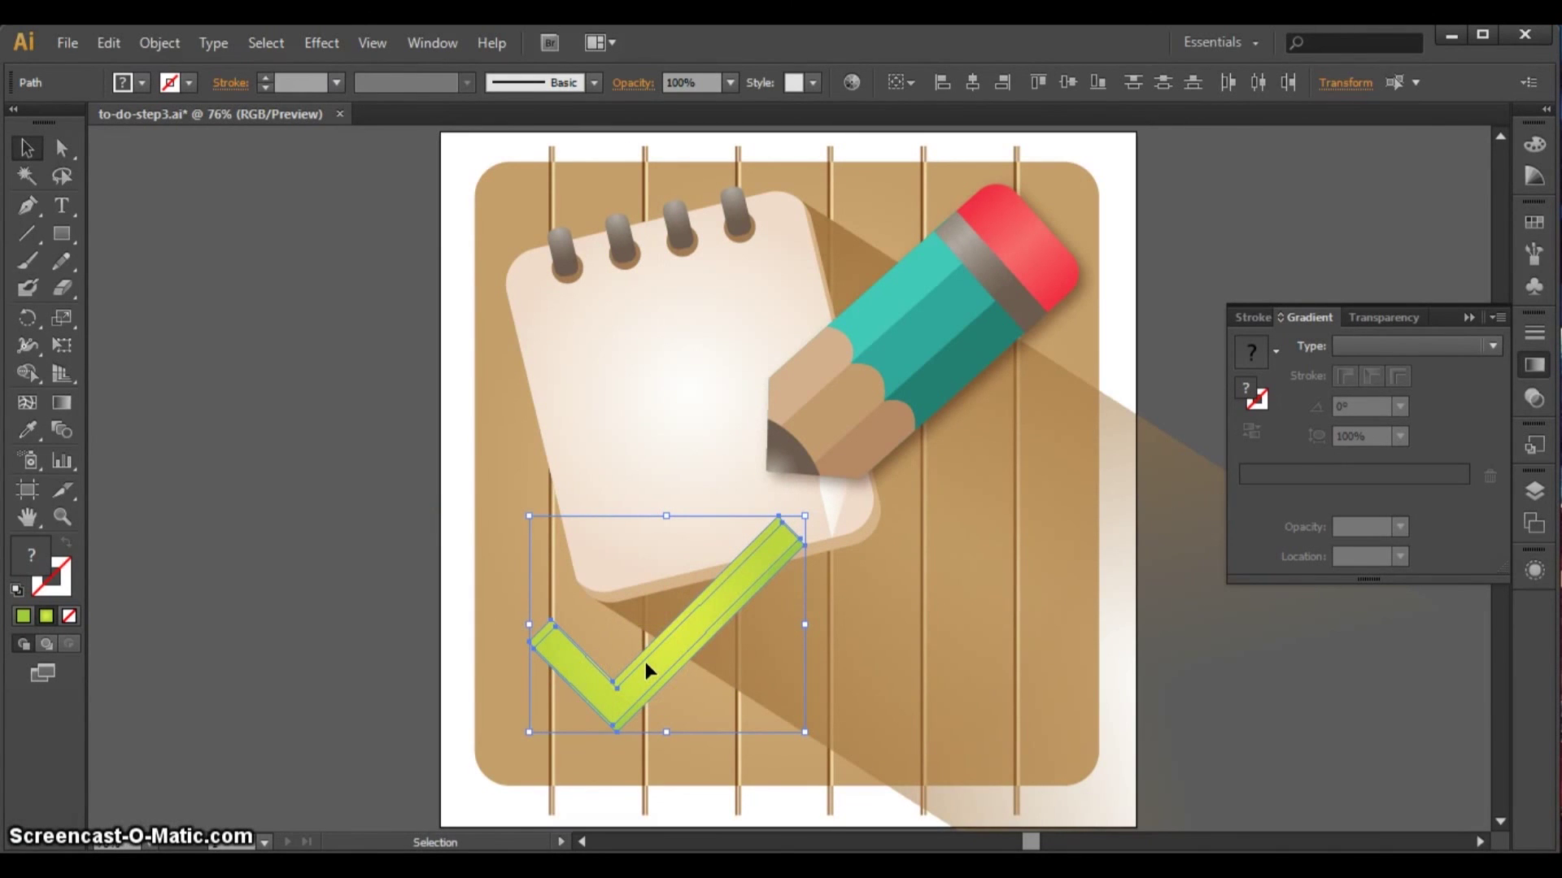
drag(645, 661, 625, 665)
drag(793, 744, 782, 763)
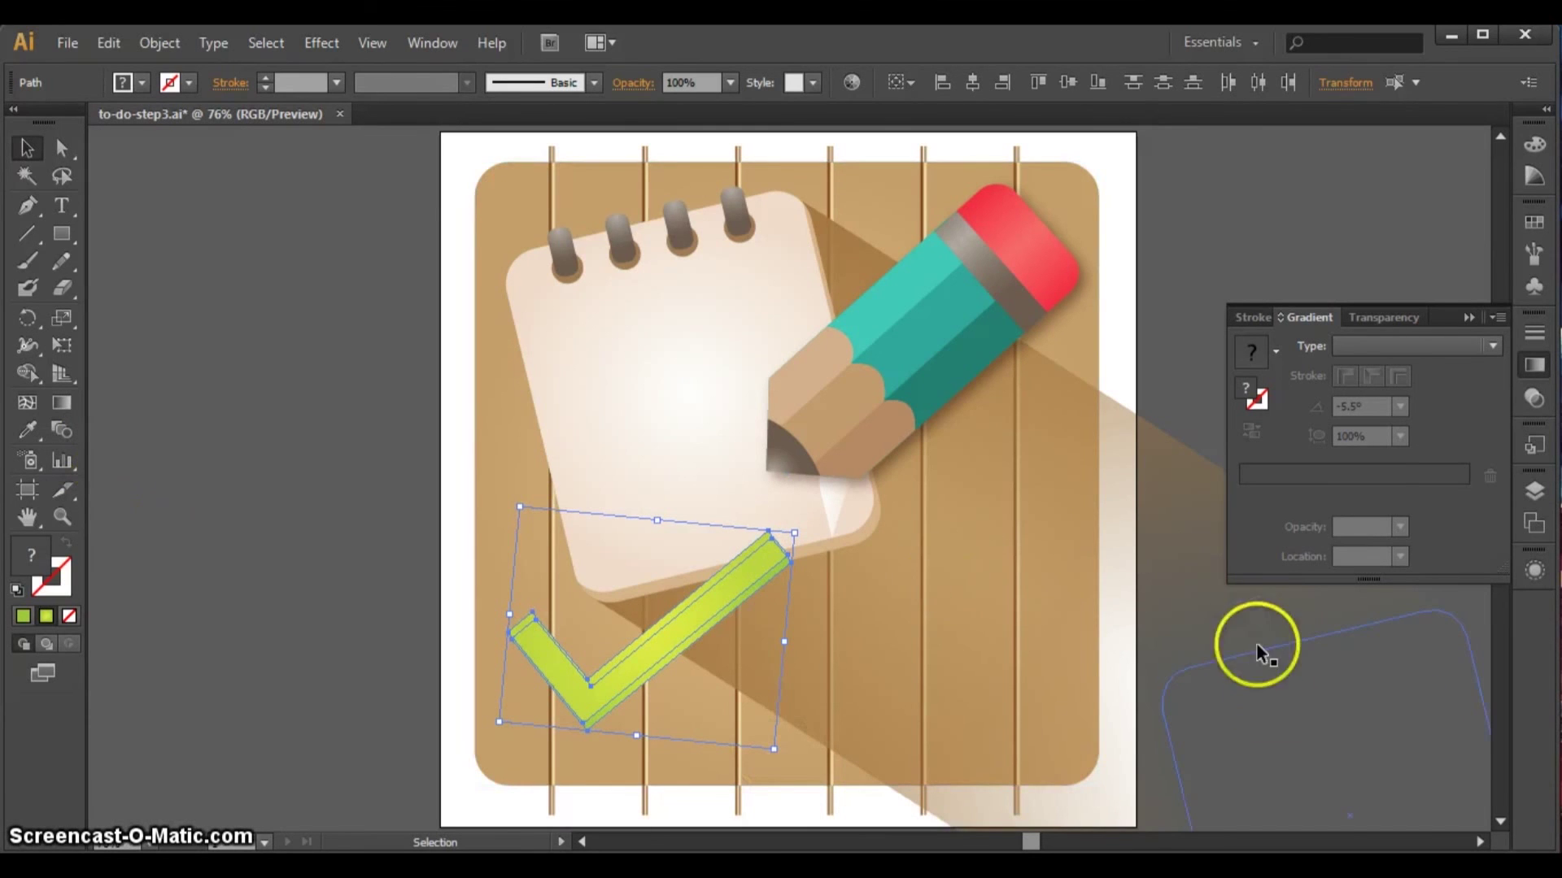
click(1210, 618)
click(354, 642)
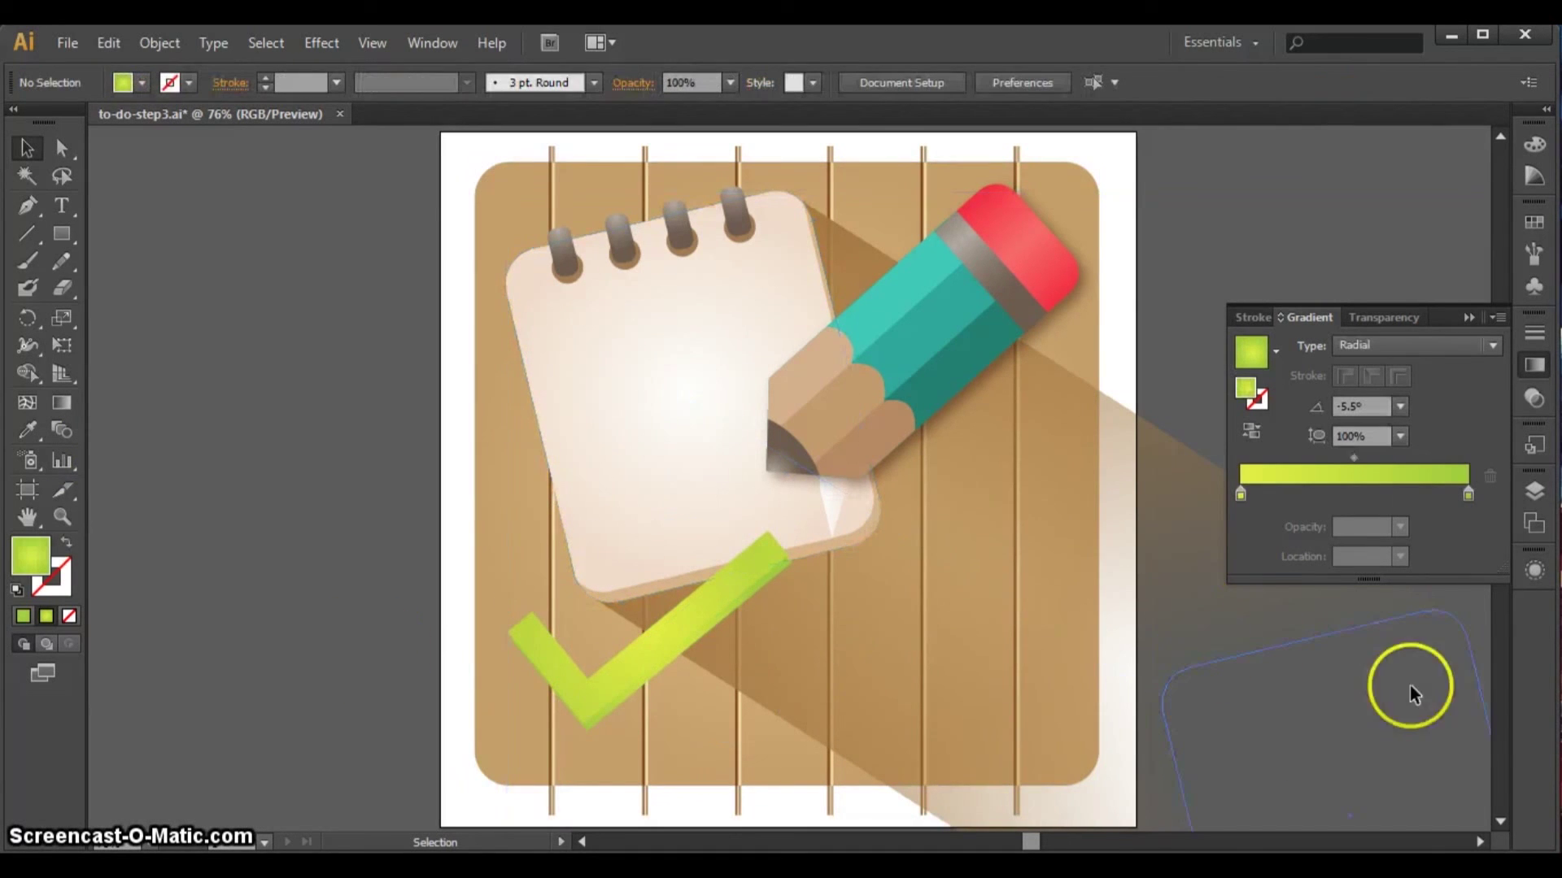
- Copy the front check mark, paste it twice, and move one pasted copy down and right of the other
click(1479, 842)
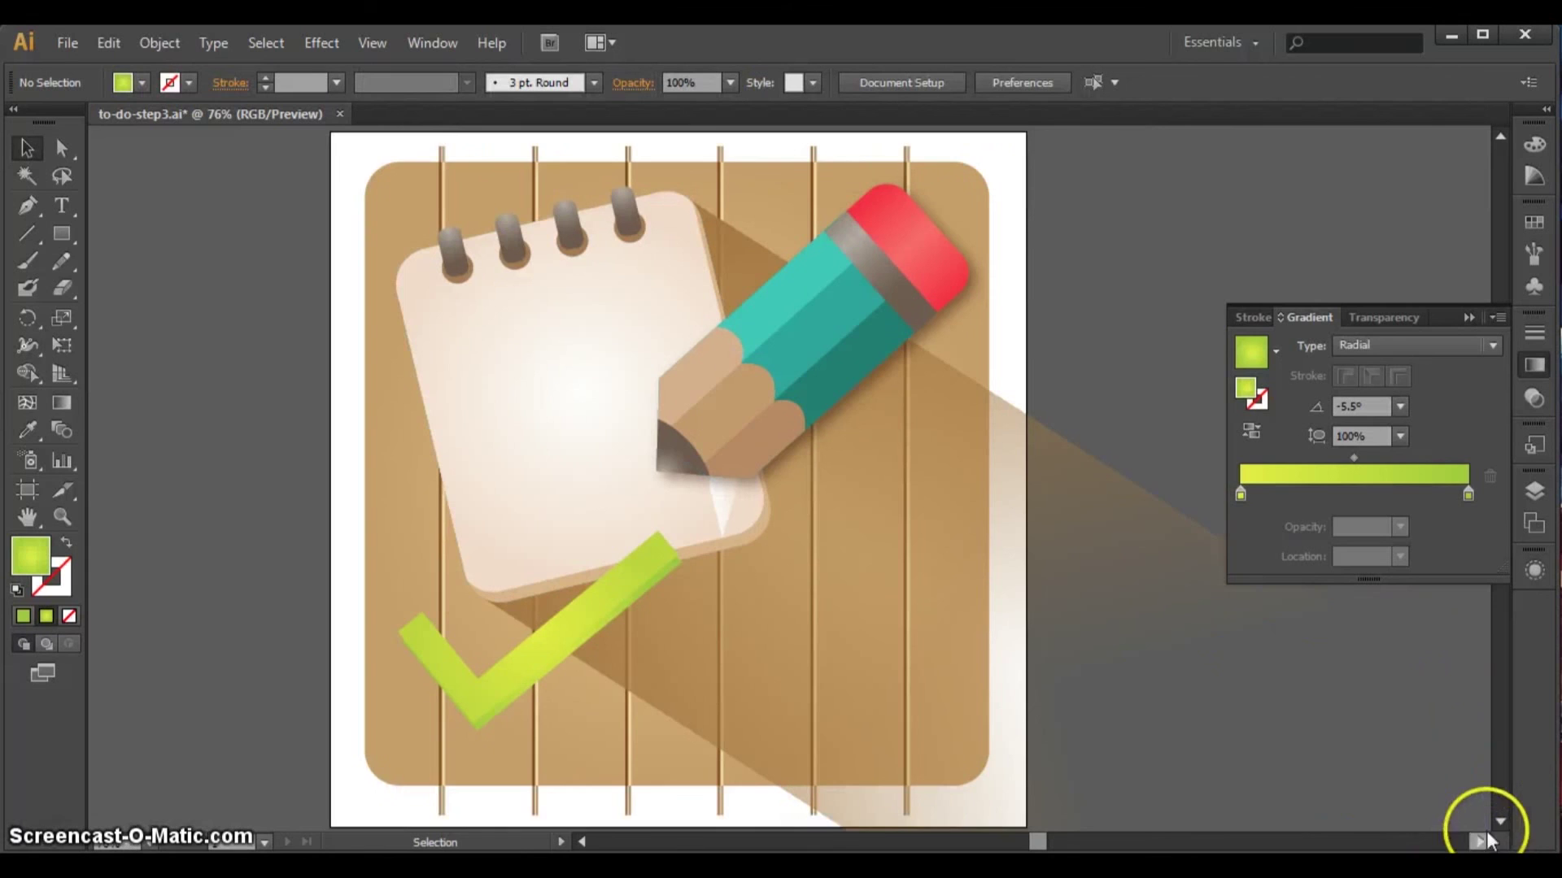
click(1501, 822)
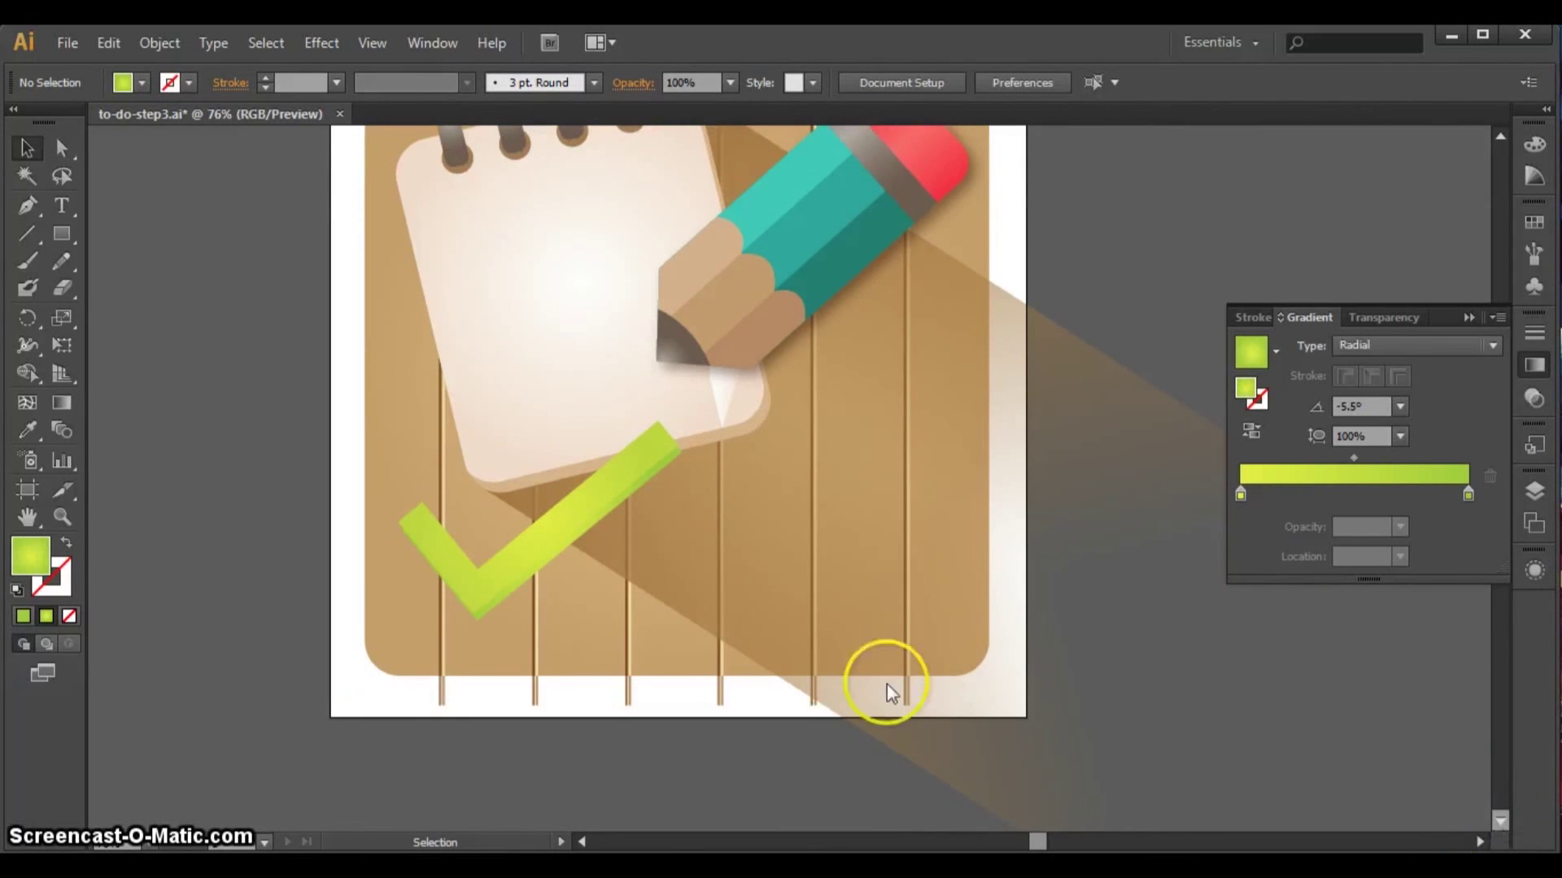
click(497, 561)
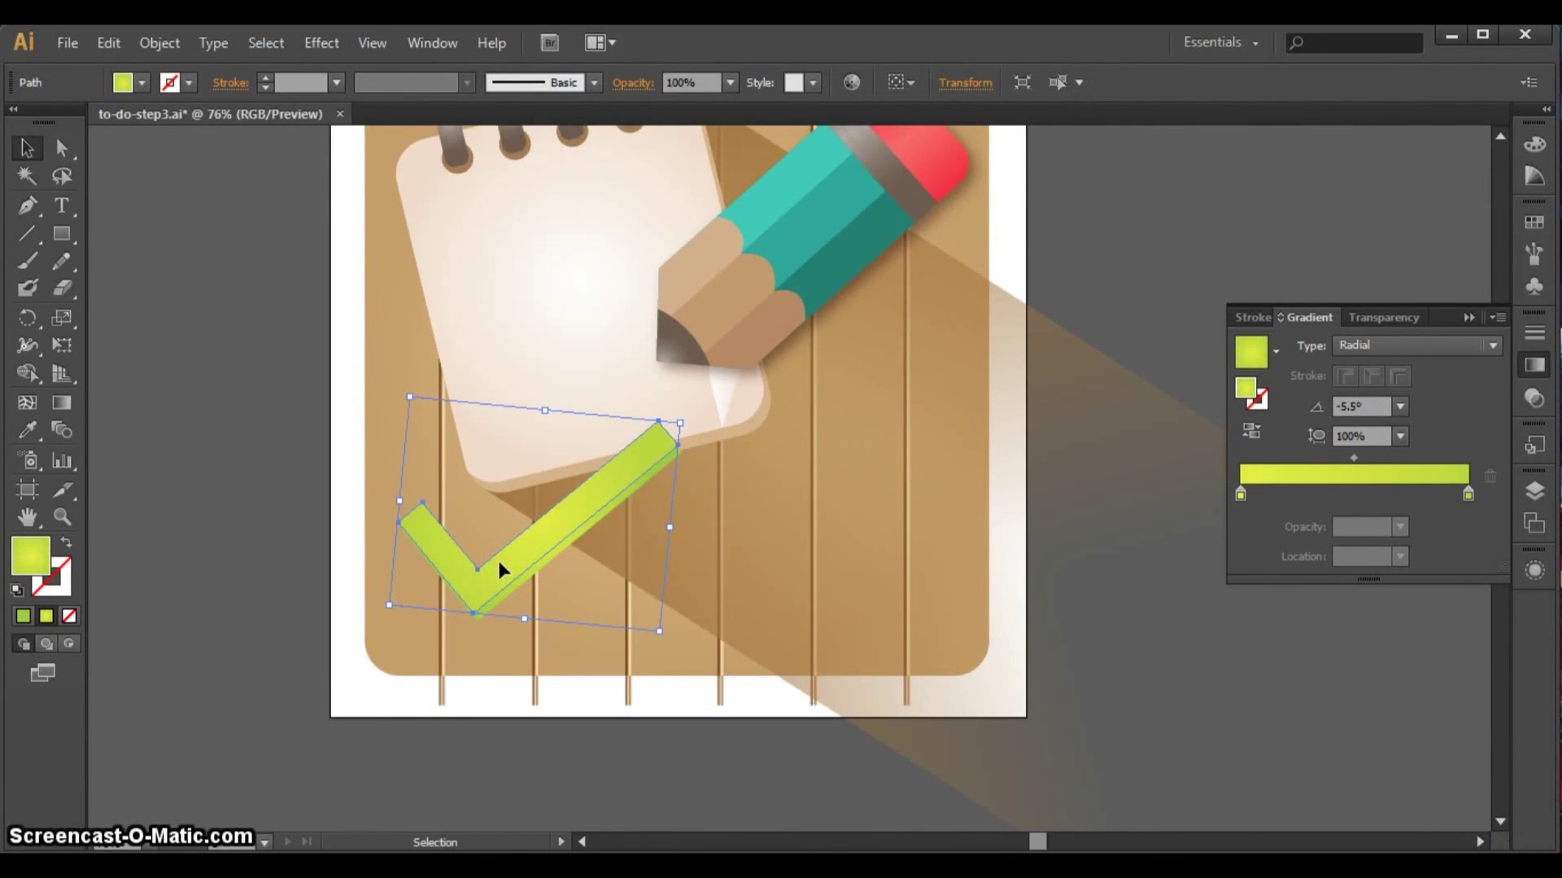
click(106, 47)
click(102, 148)
click(113, 50)
click(140, 178)
click(111, 50)
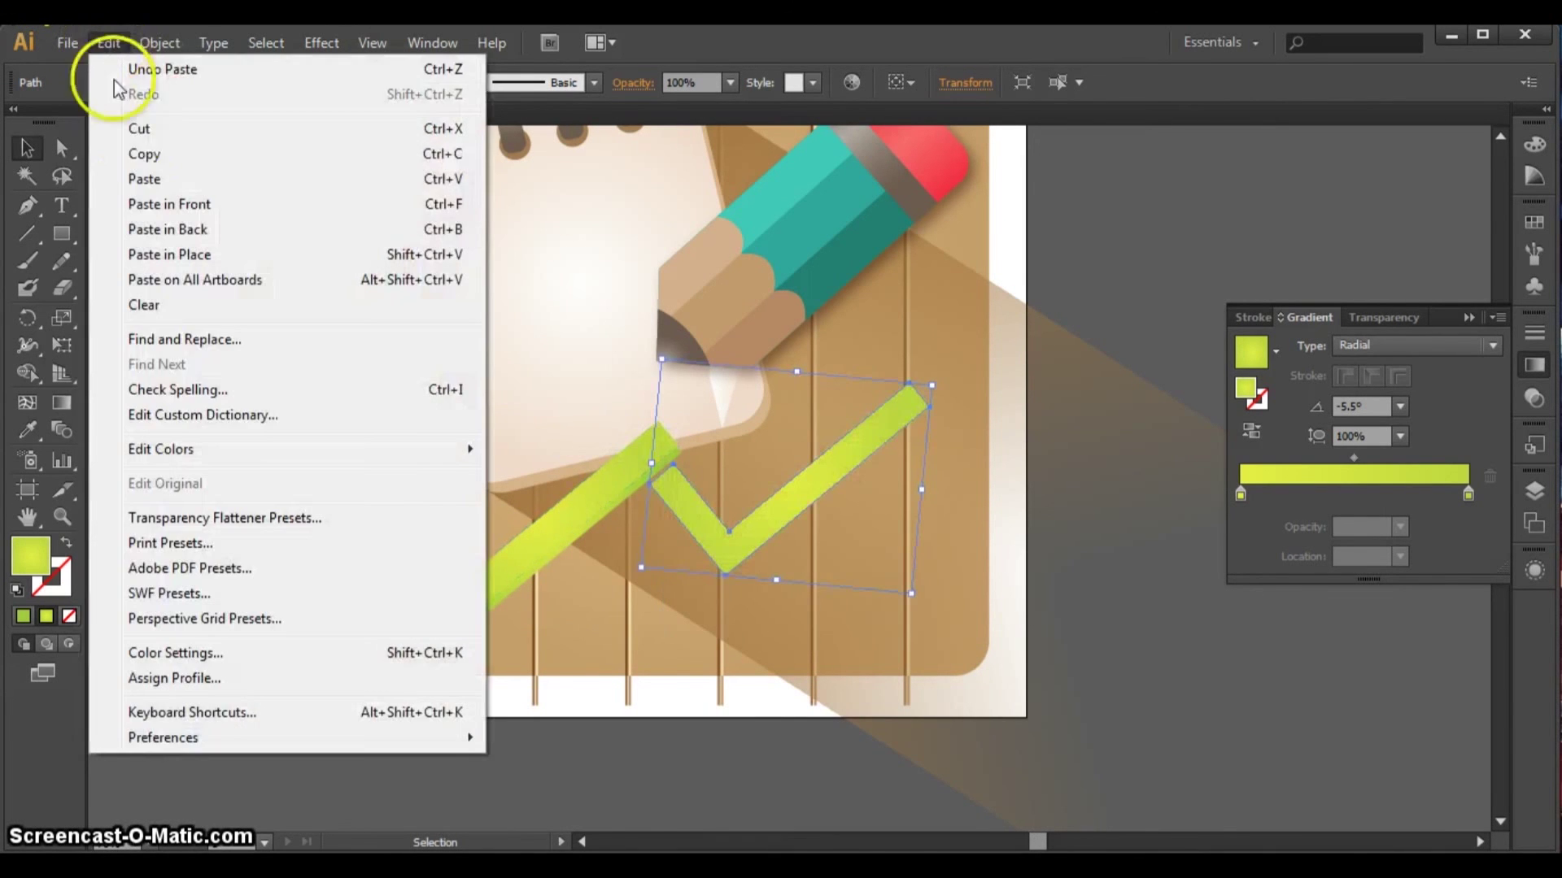
click(139, 180)
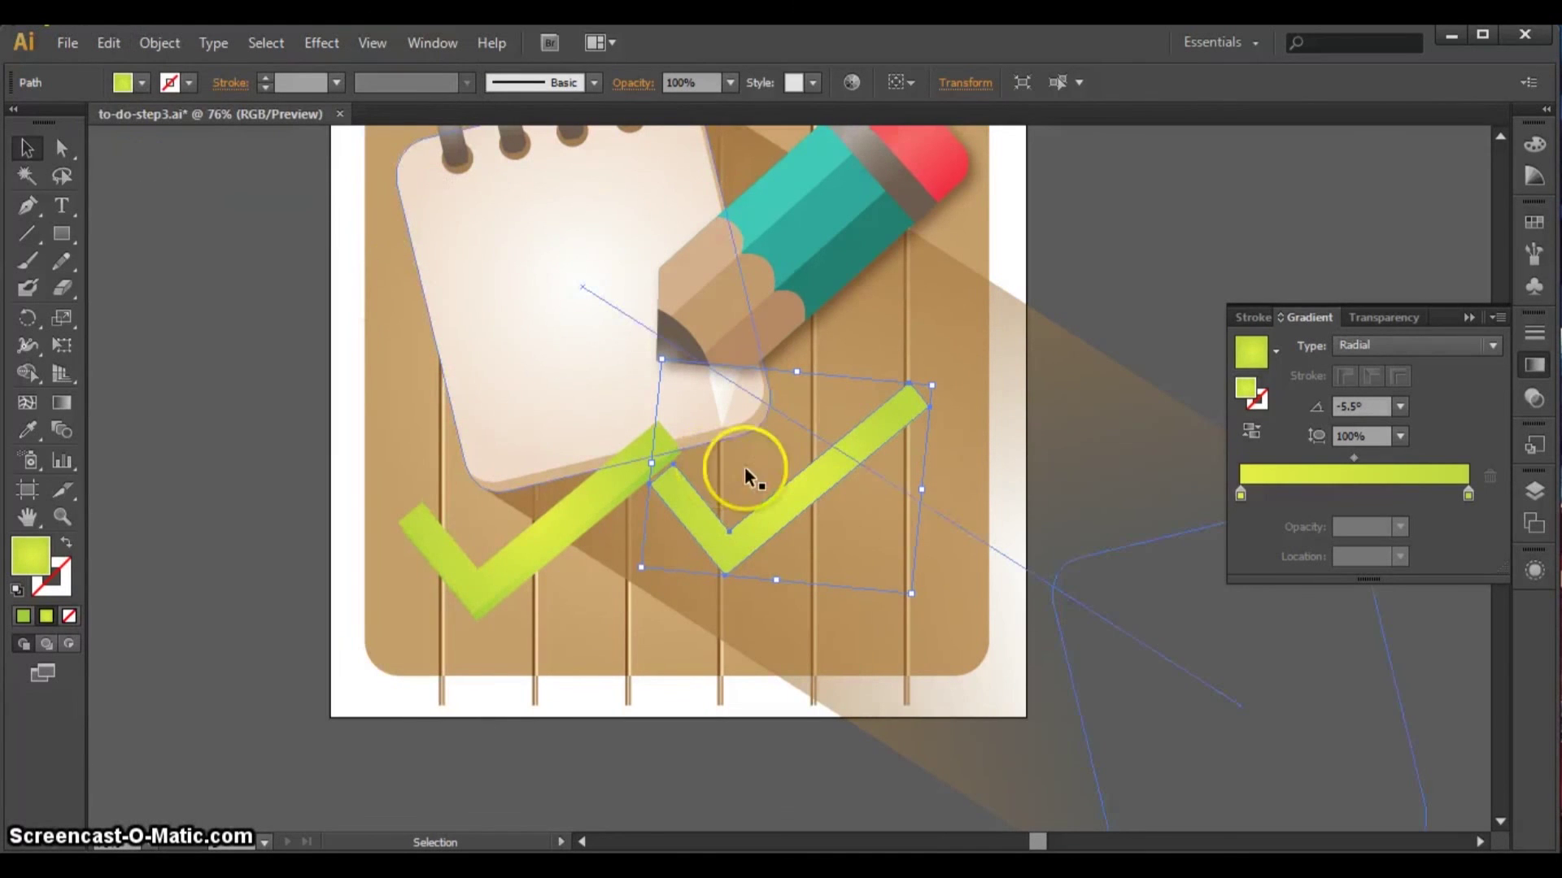
drag(794, 482, 846, 557)
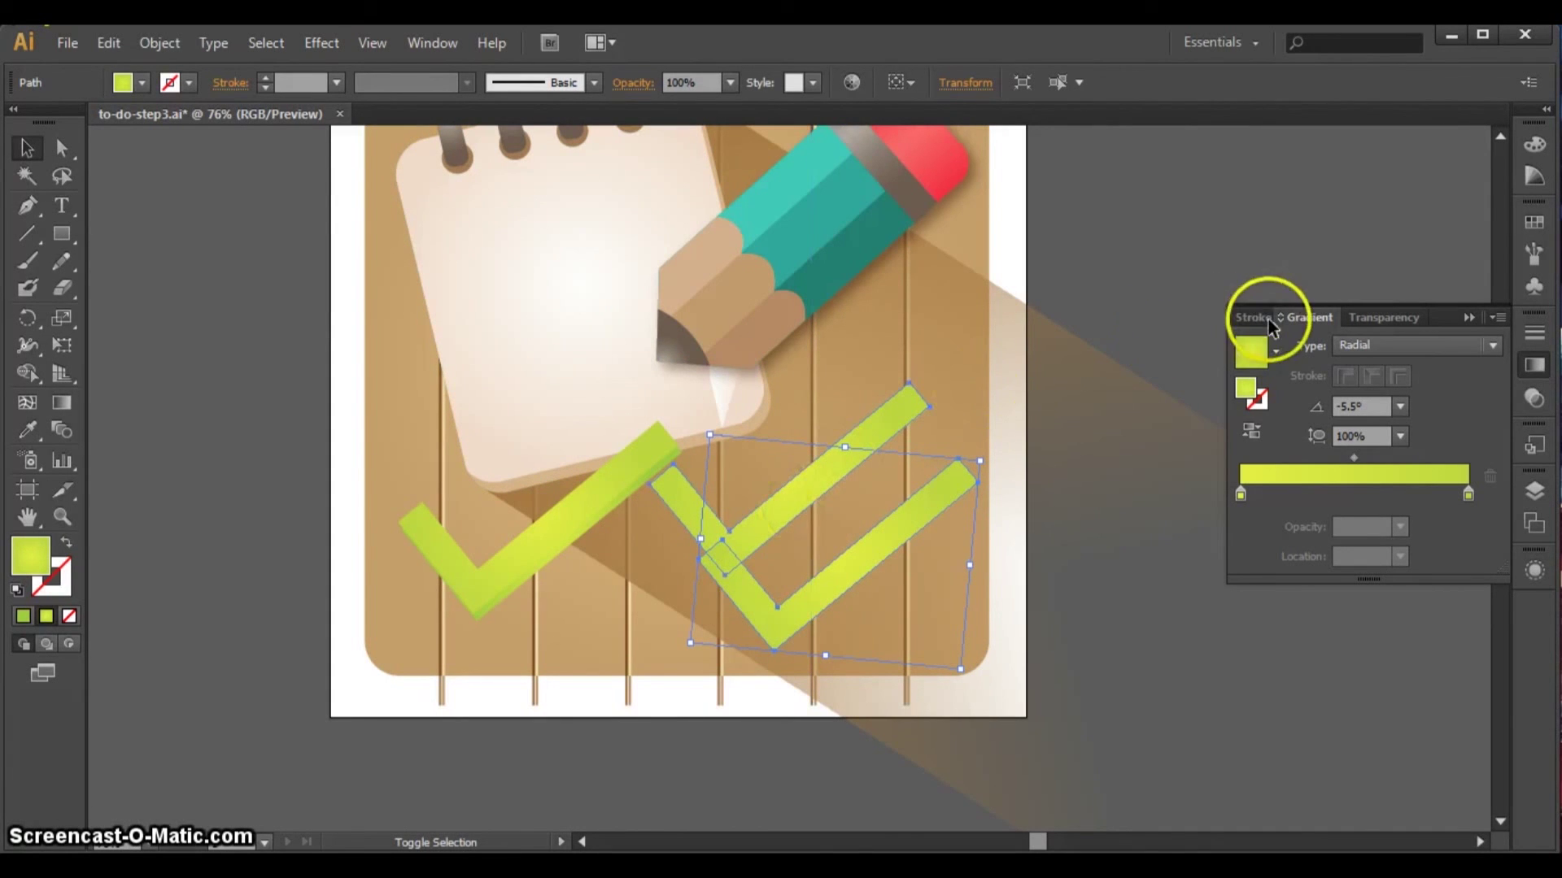
- Fill both pasted check mark copies with the medium brown swatch
click(1533, 224)
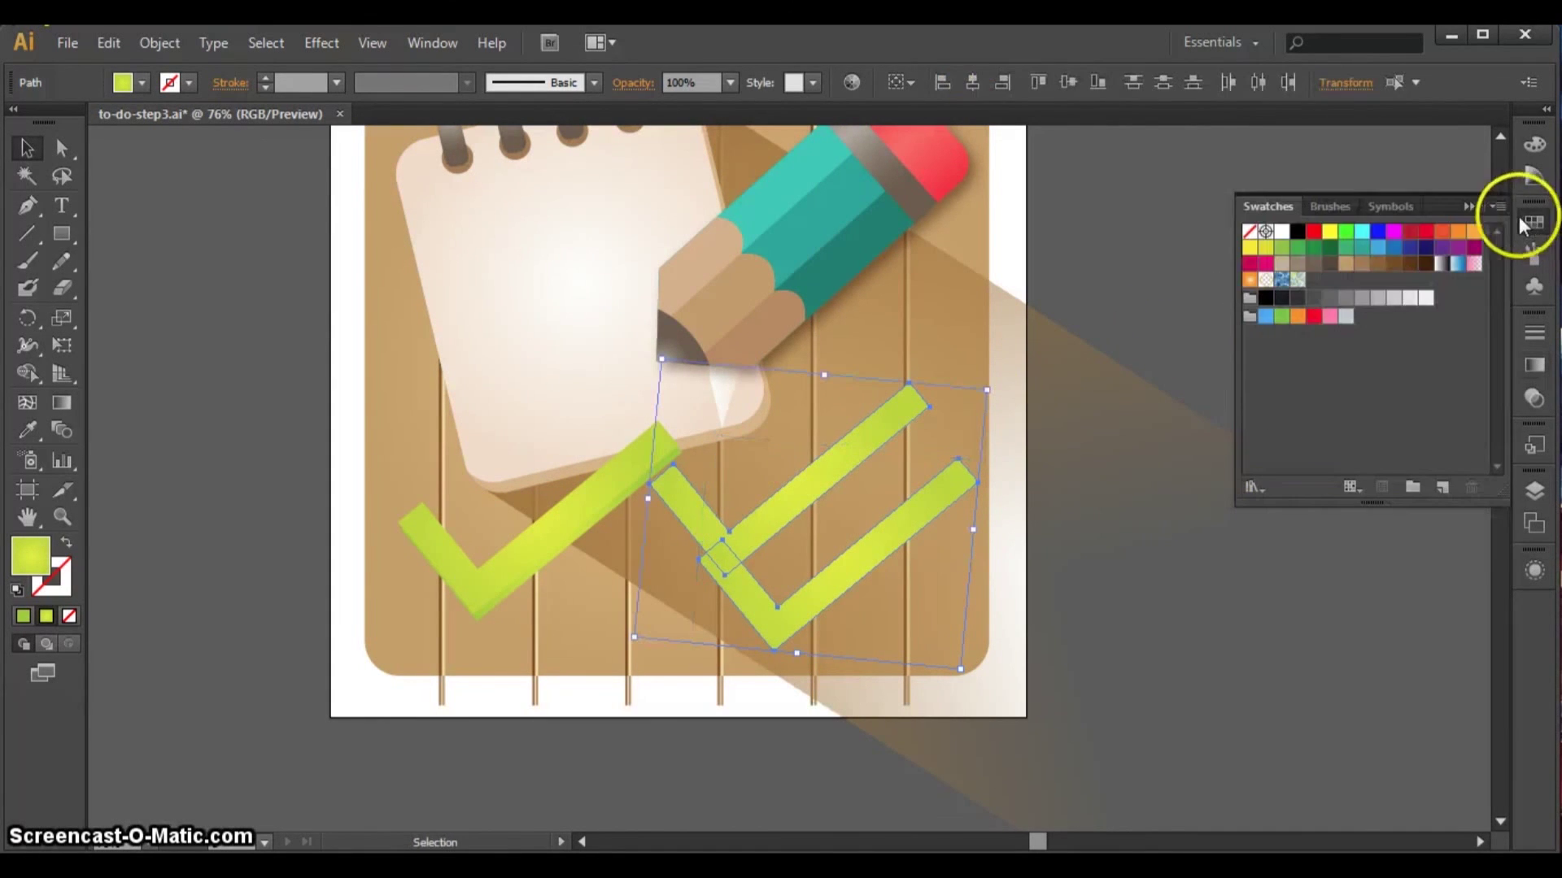
click(1363, 264)
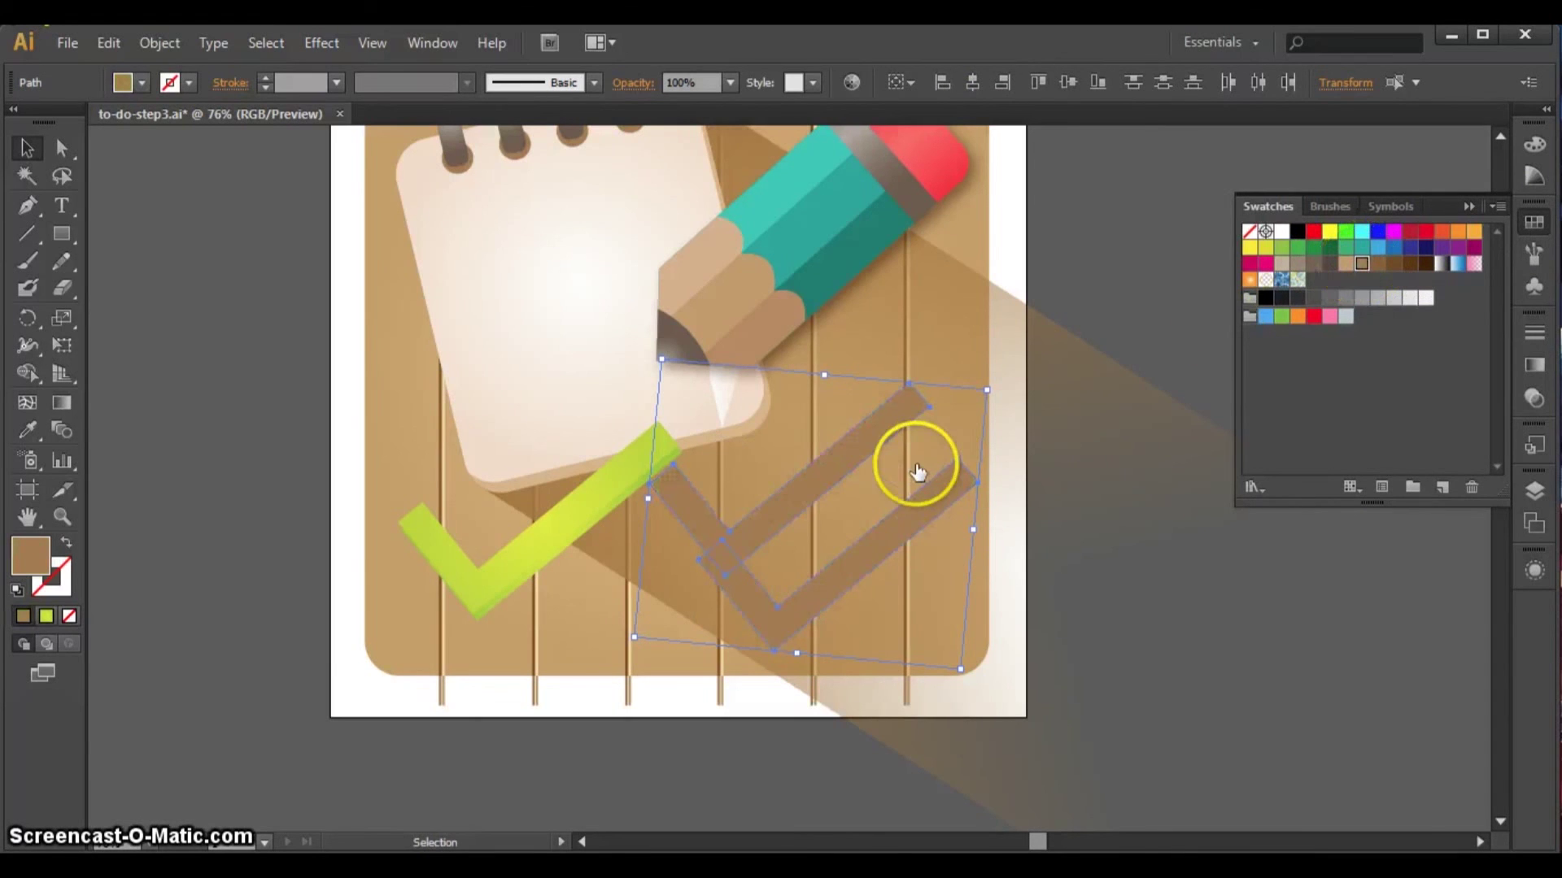
click(1088, 316)
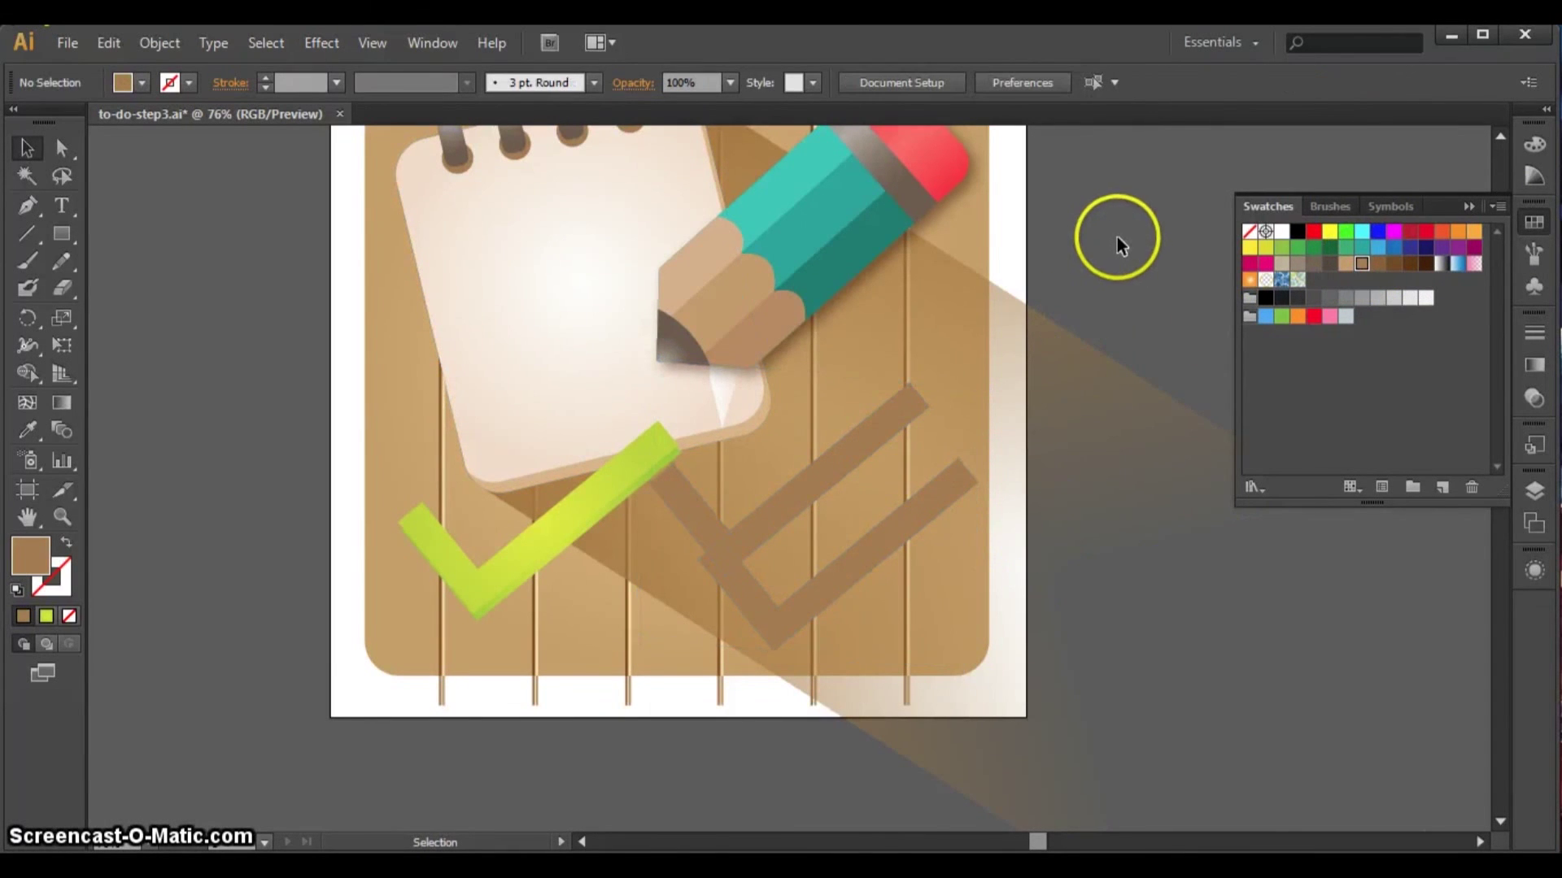
- Align the upper brown check mark with the green front check mark along their left and bottom edges
click(850, 449)
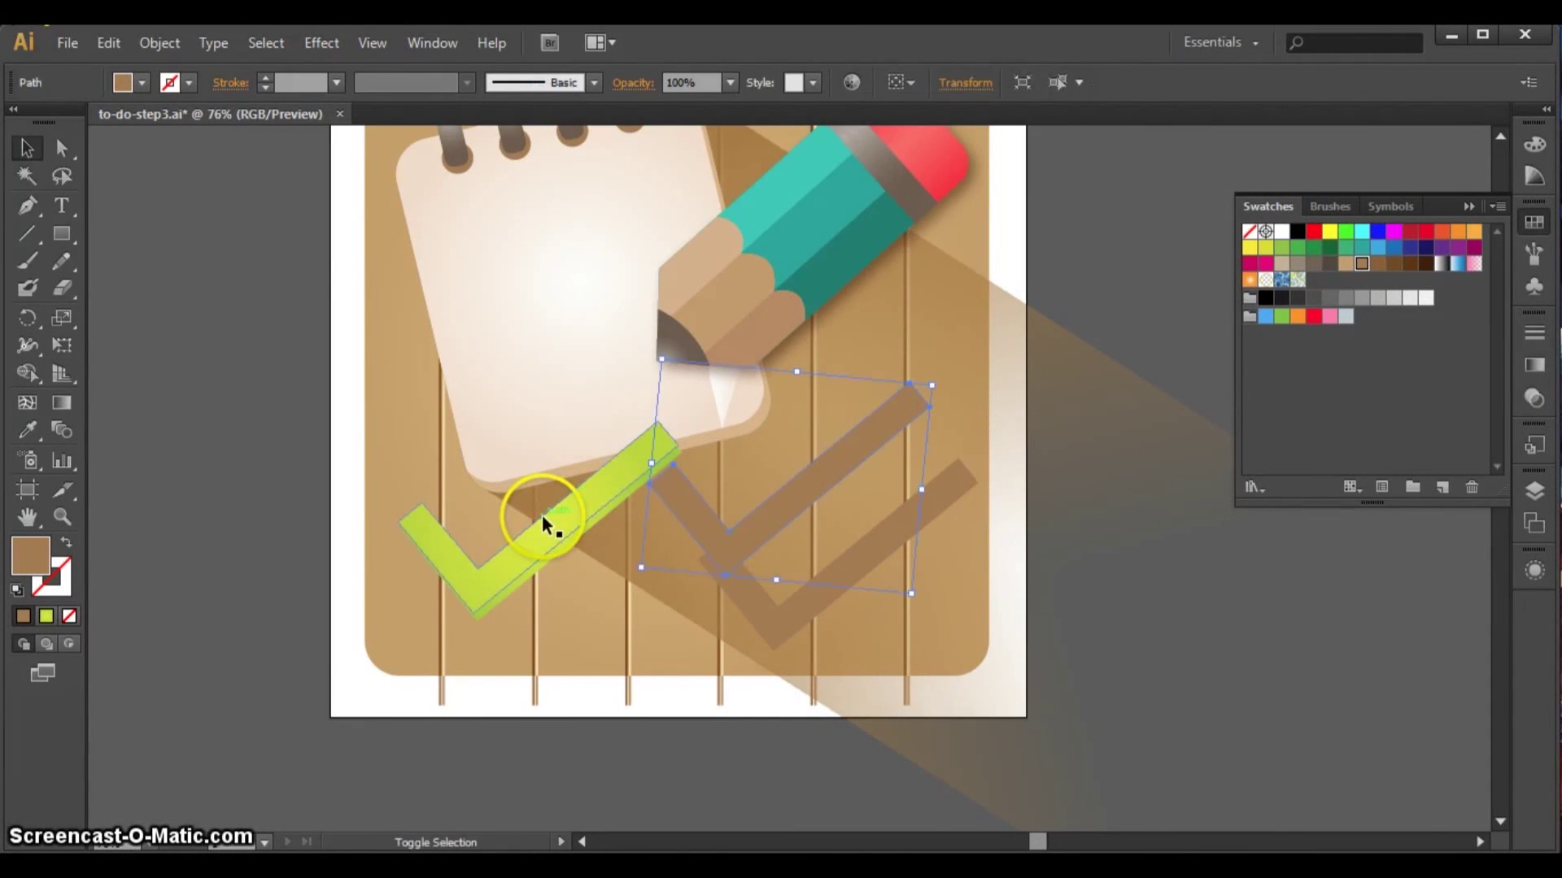
shift+click(542, 515)
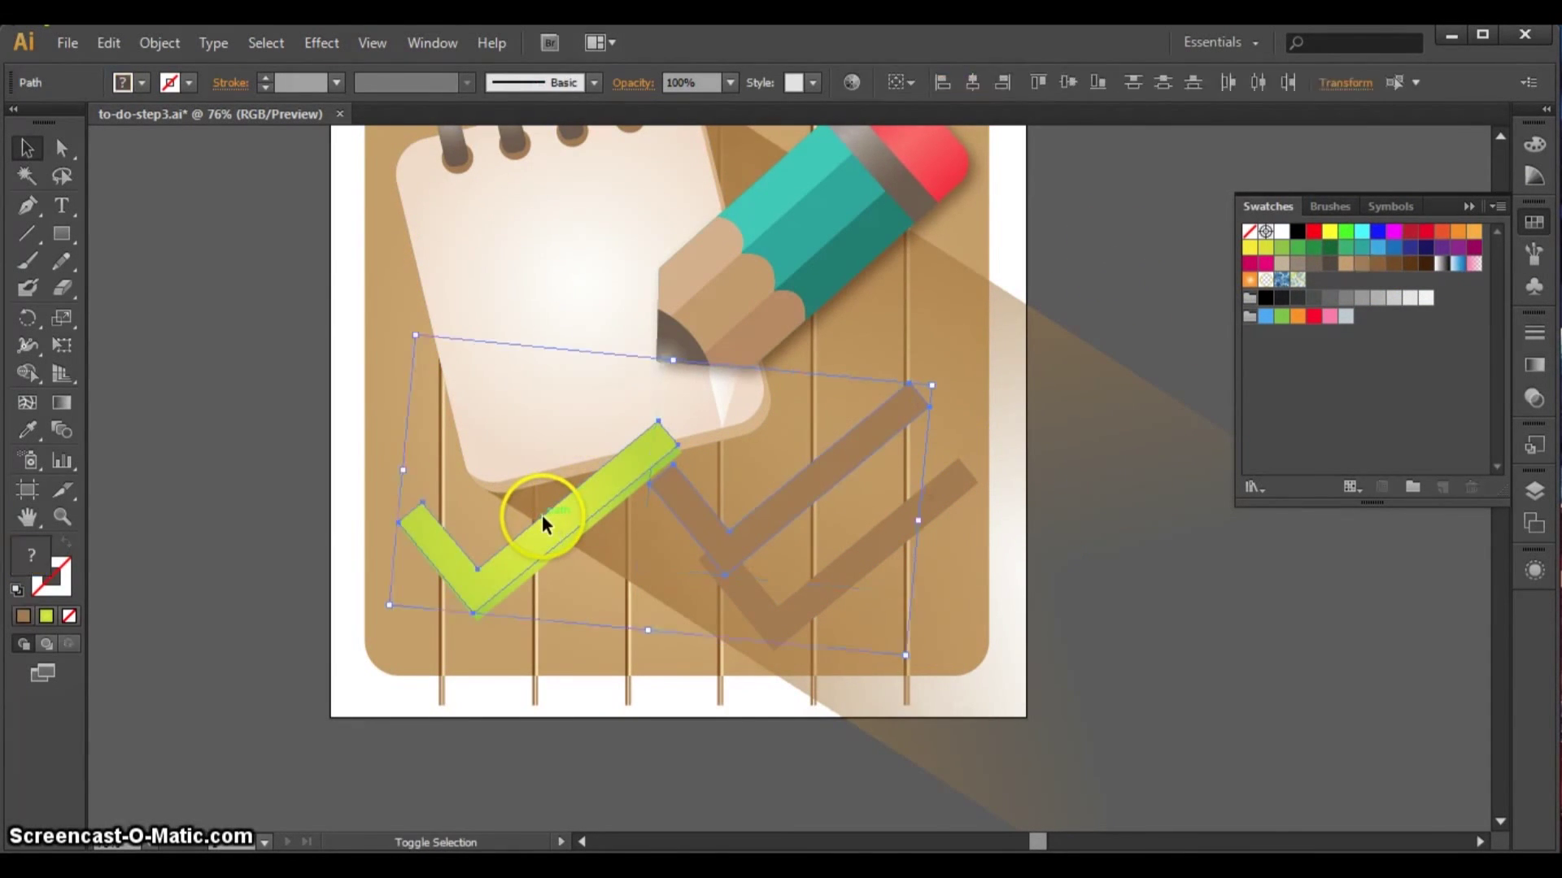
click(939, 81)
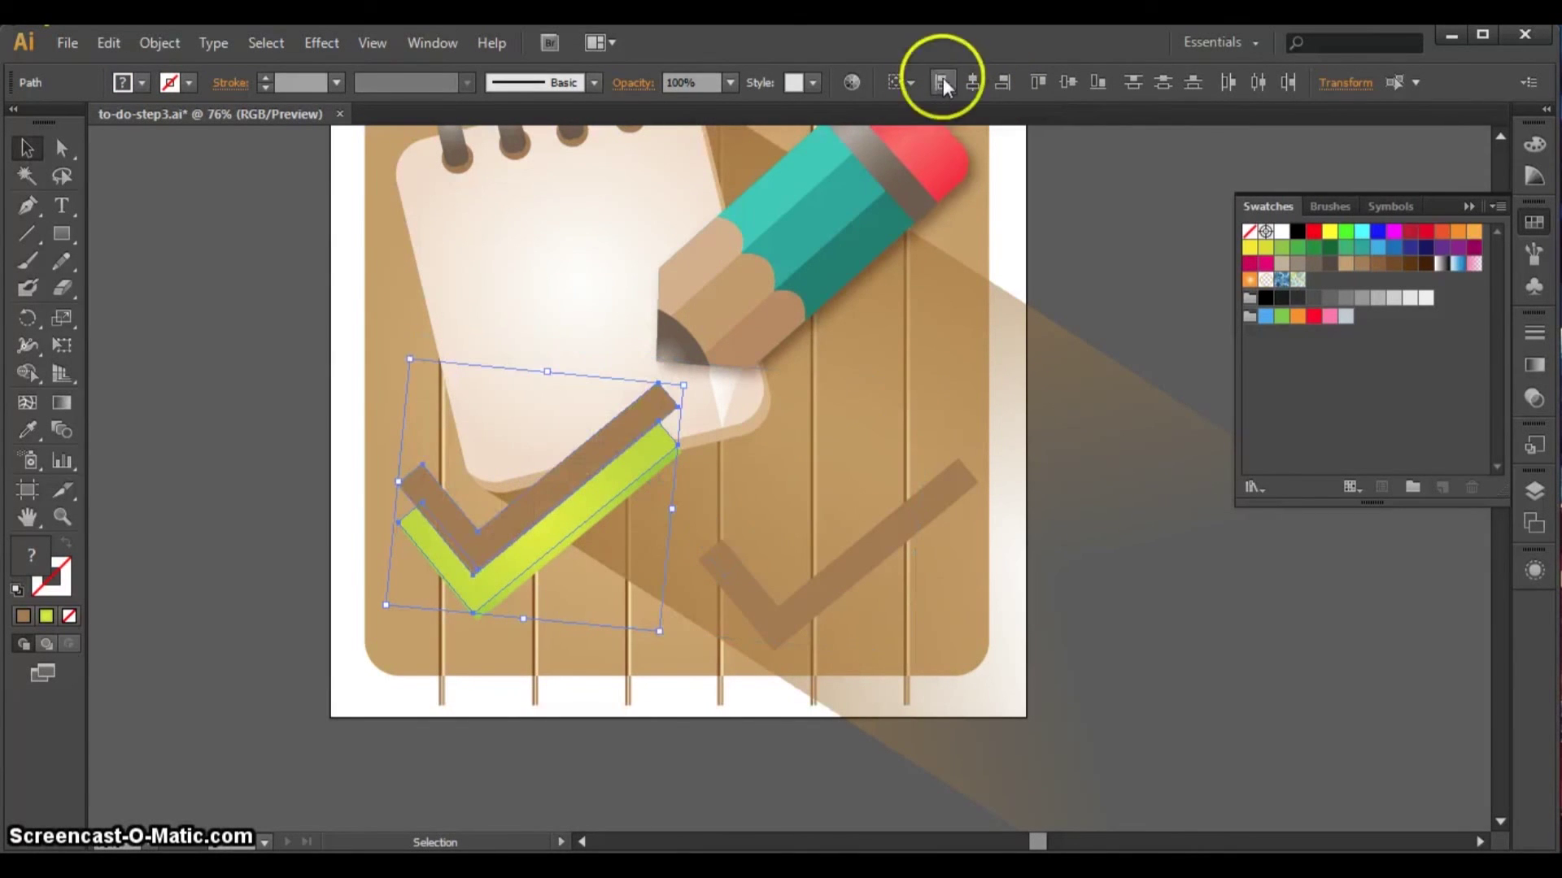
click(1097, 83)
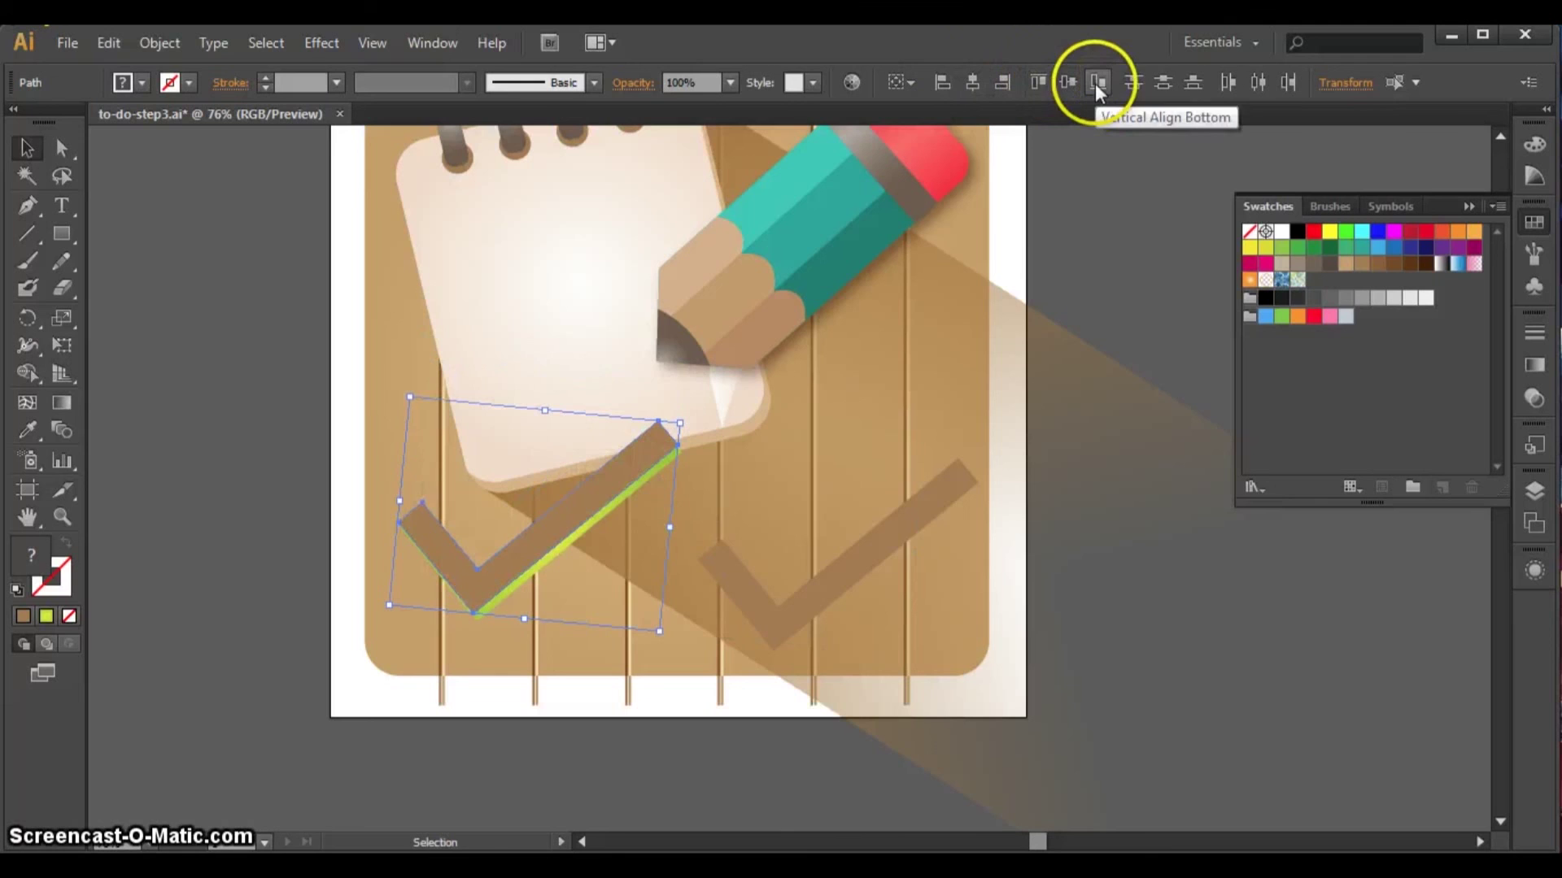
click(1383, 570)
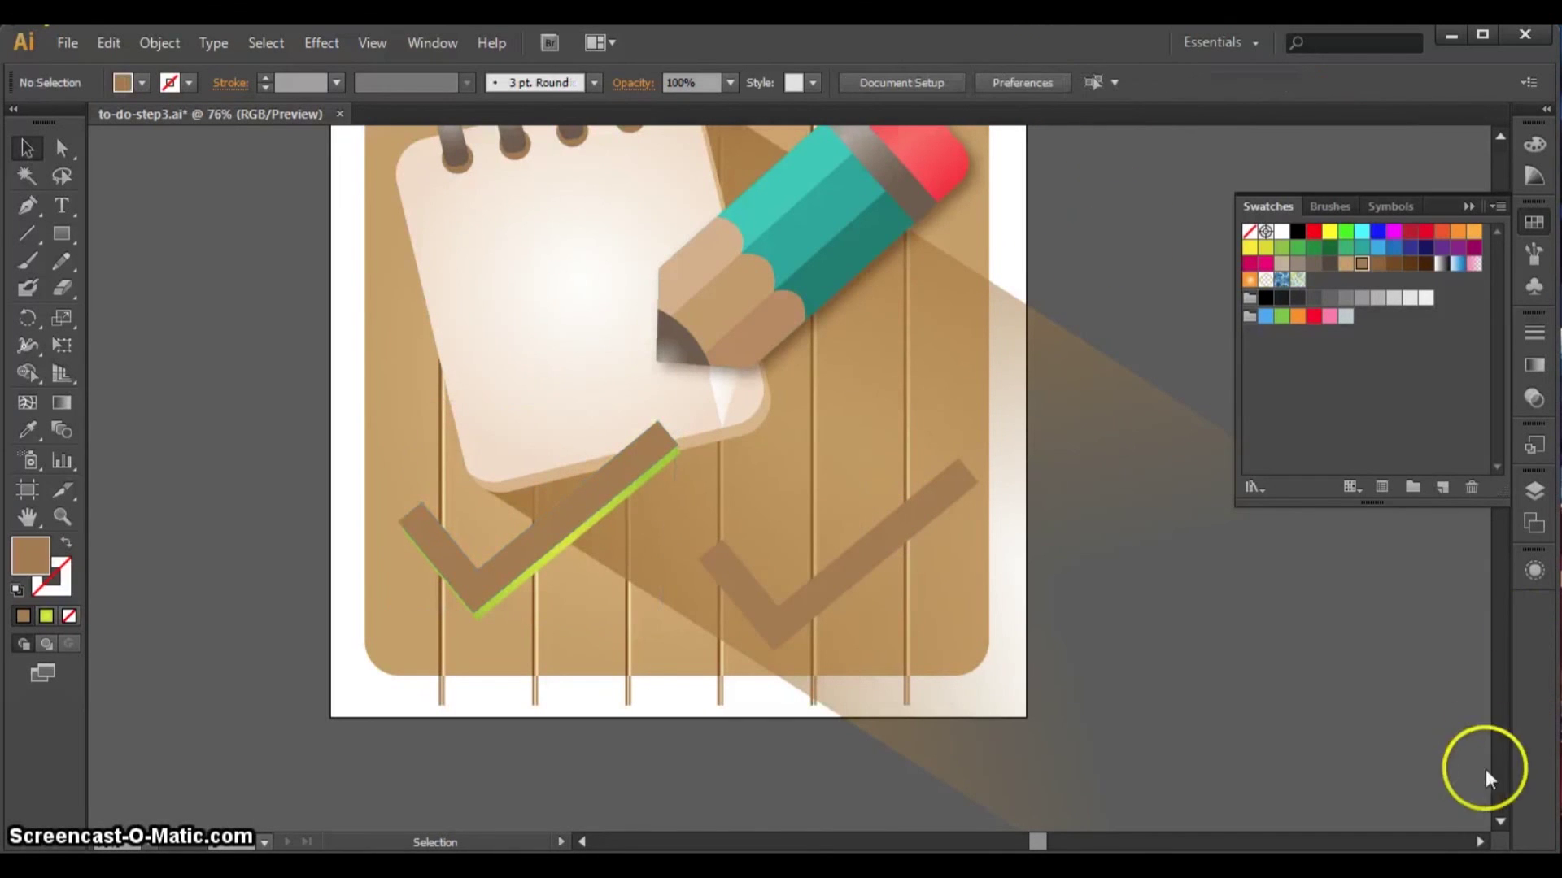
- Move the other brown check mark off the artboard, diagonally down and right to the far end of the notepad's long shadow
click(1499, 823)
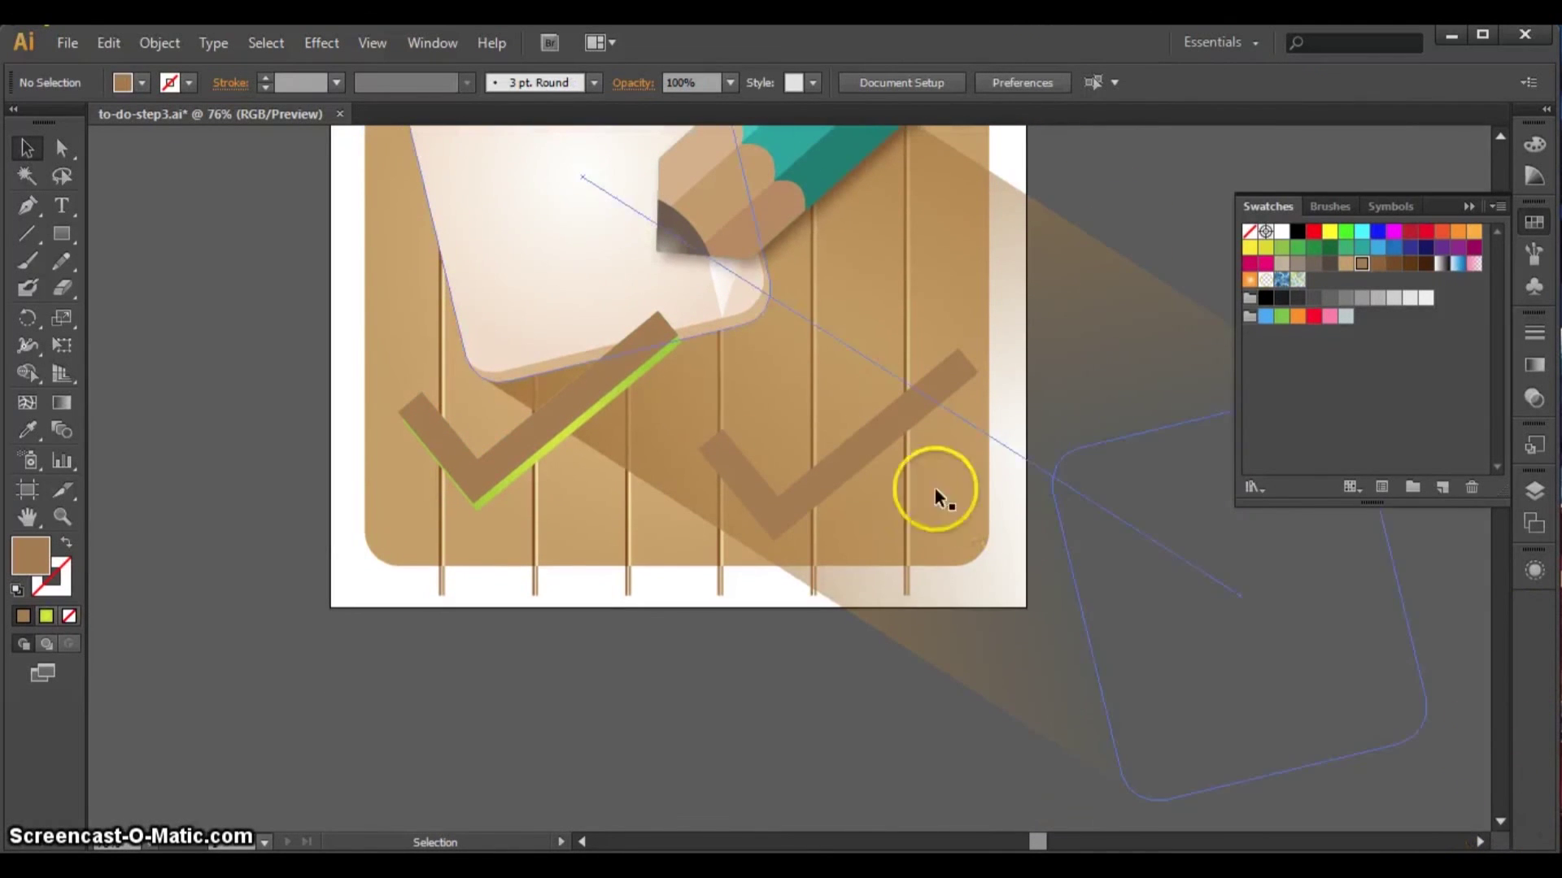
drag(851, 451, 1075, 706)
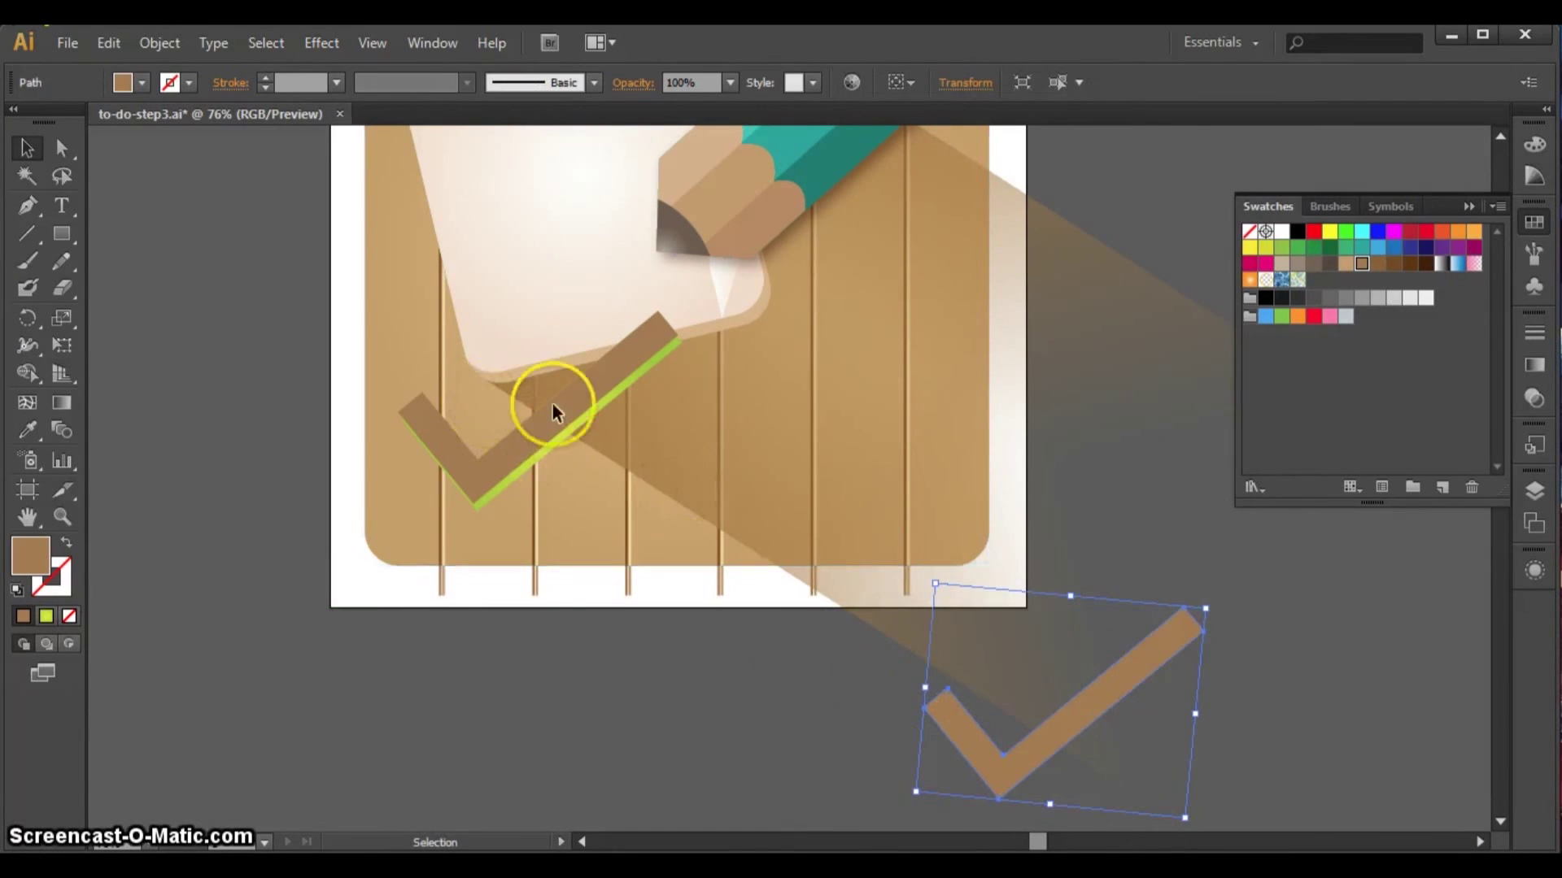
click(1501, 828)
drag(1116, 664, 1095, 687)
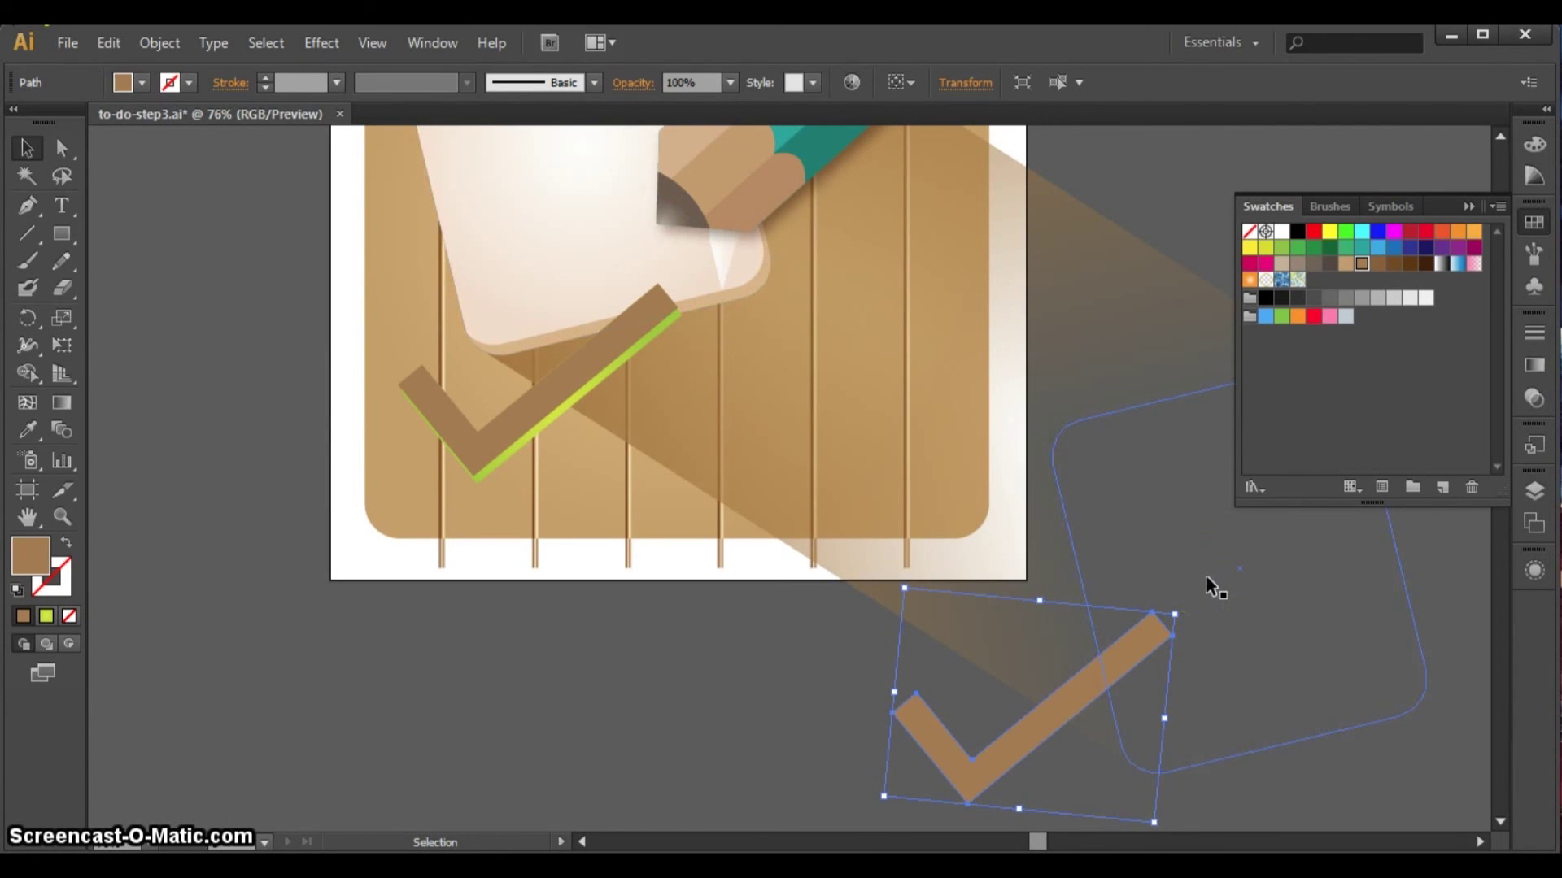
click(1500, 823)
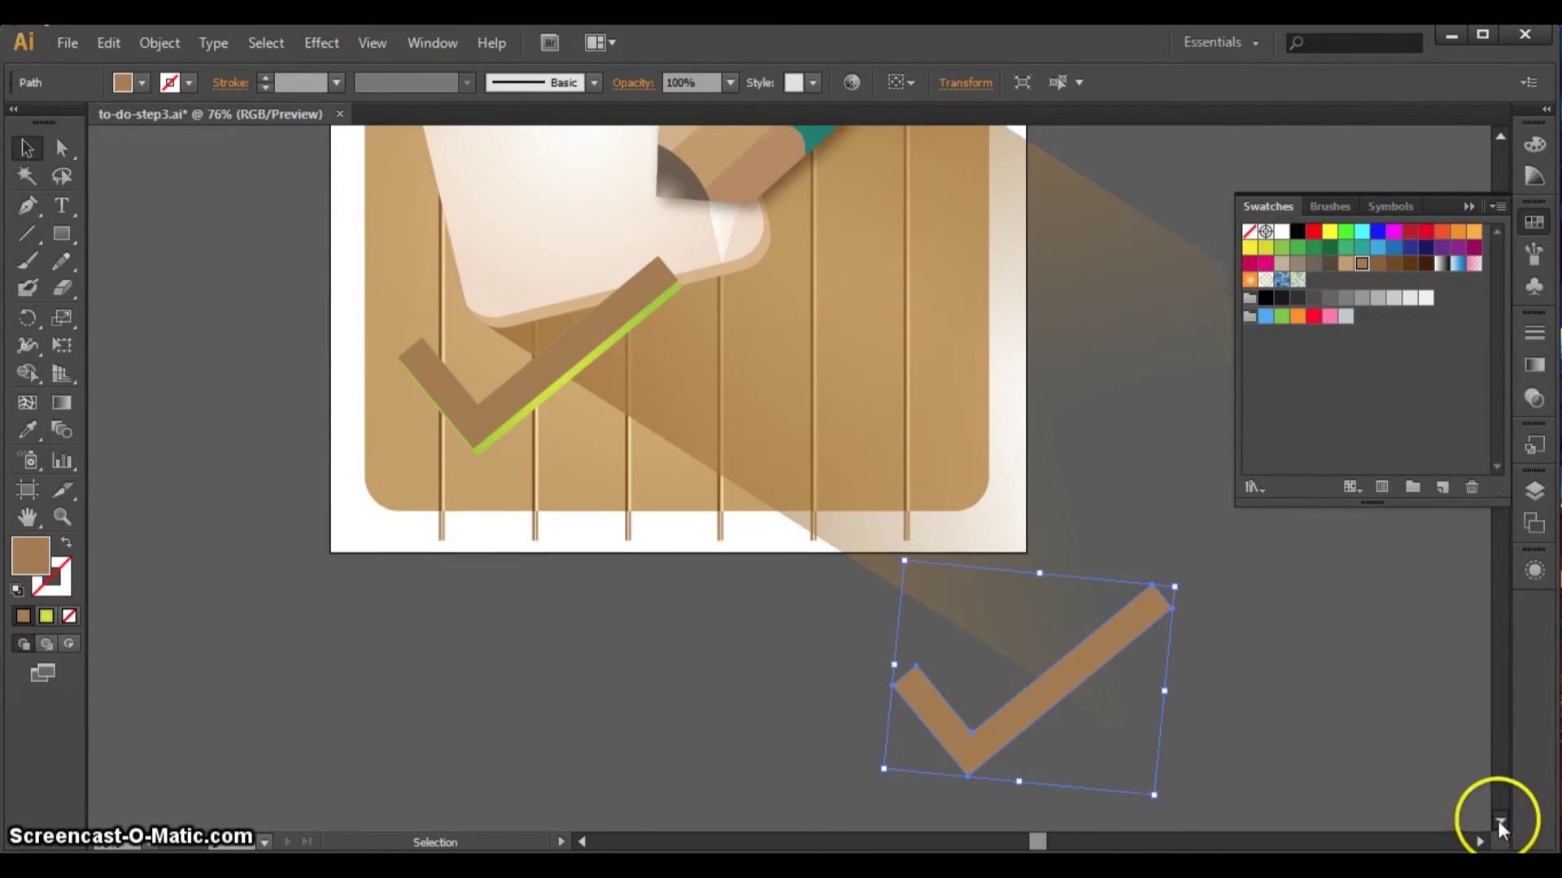
click(1500, 821)
drag(1083, 602, 1213, 663)
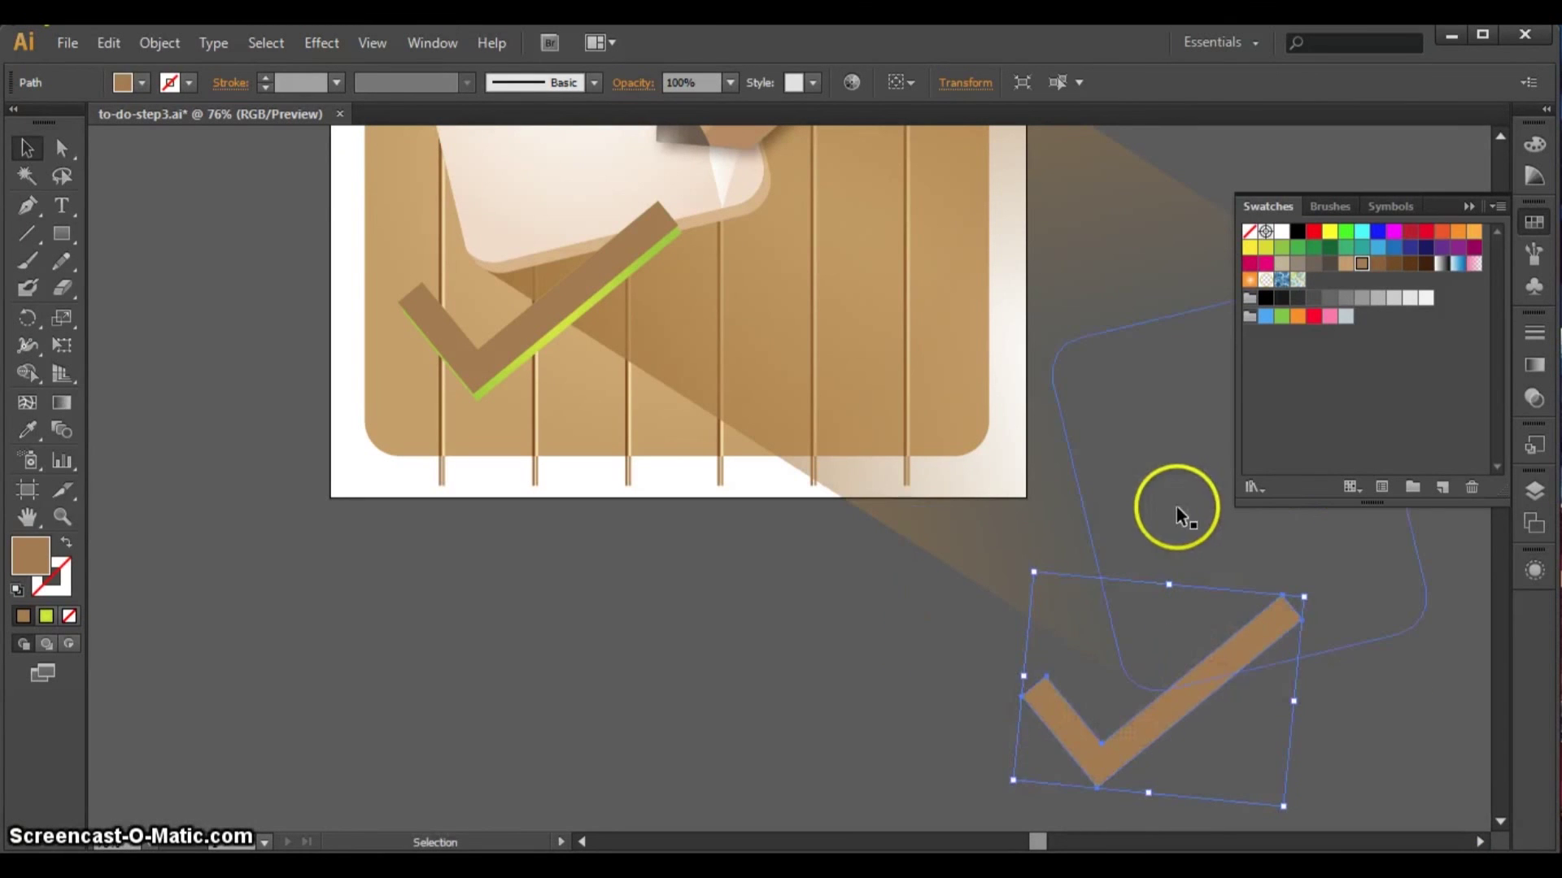
drag(1159, 722, 1202, 742)
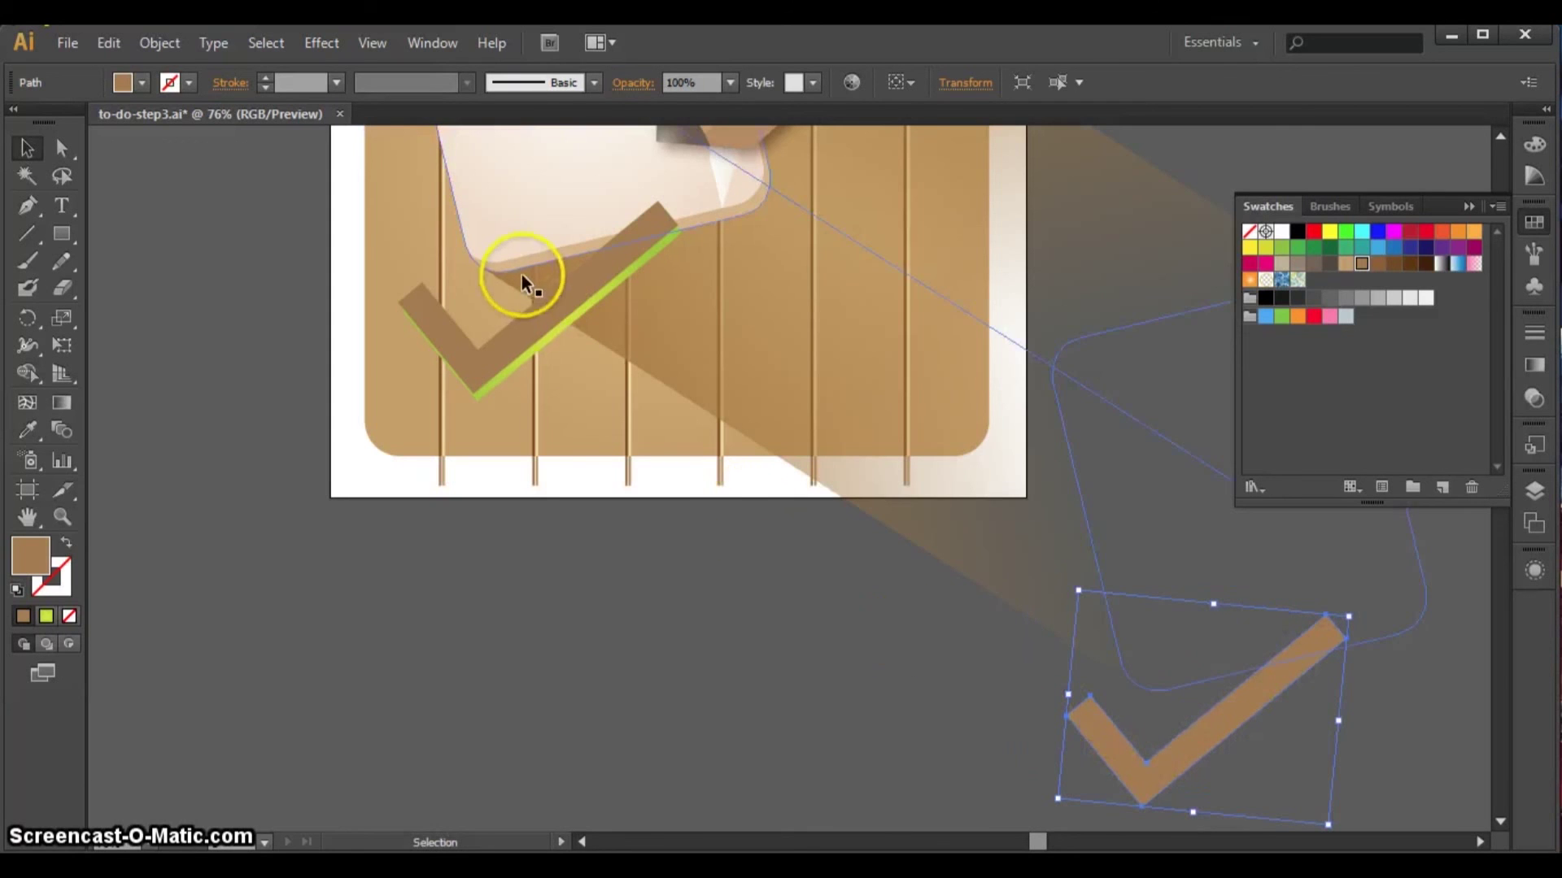
- Set the opacity of the off-artboard brown check mark to 0%
click(1525, 396)
click(1455, 345)
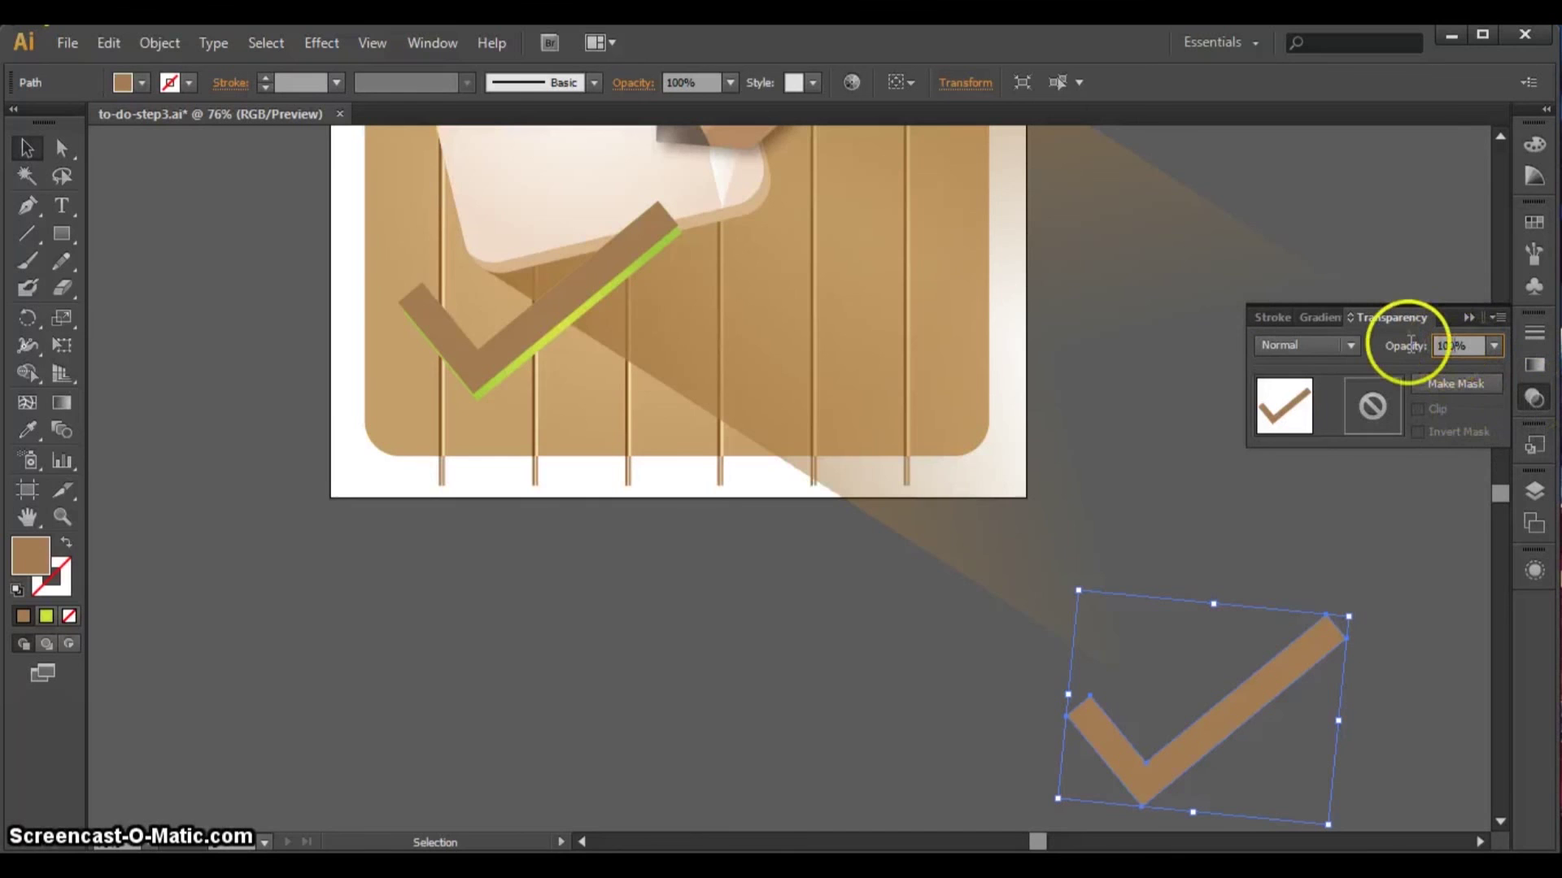
text(0)
key(Return)
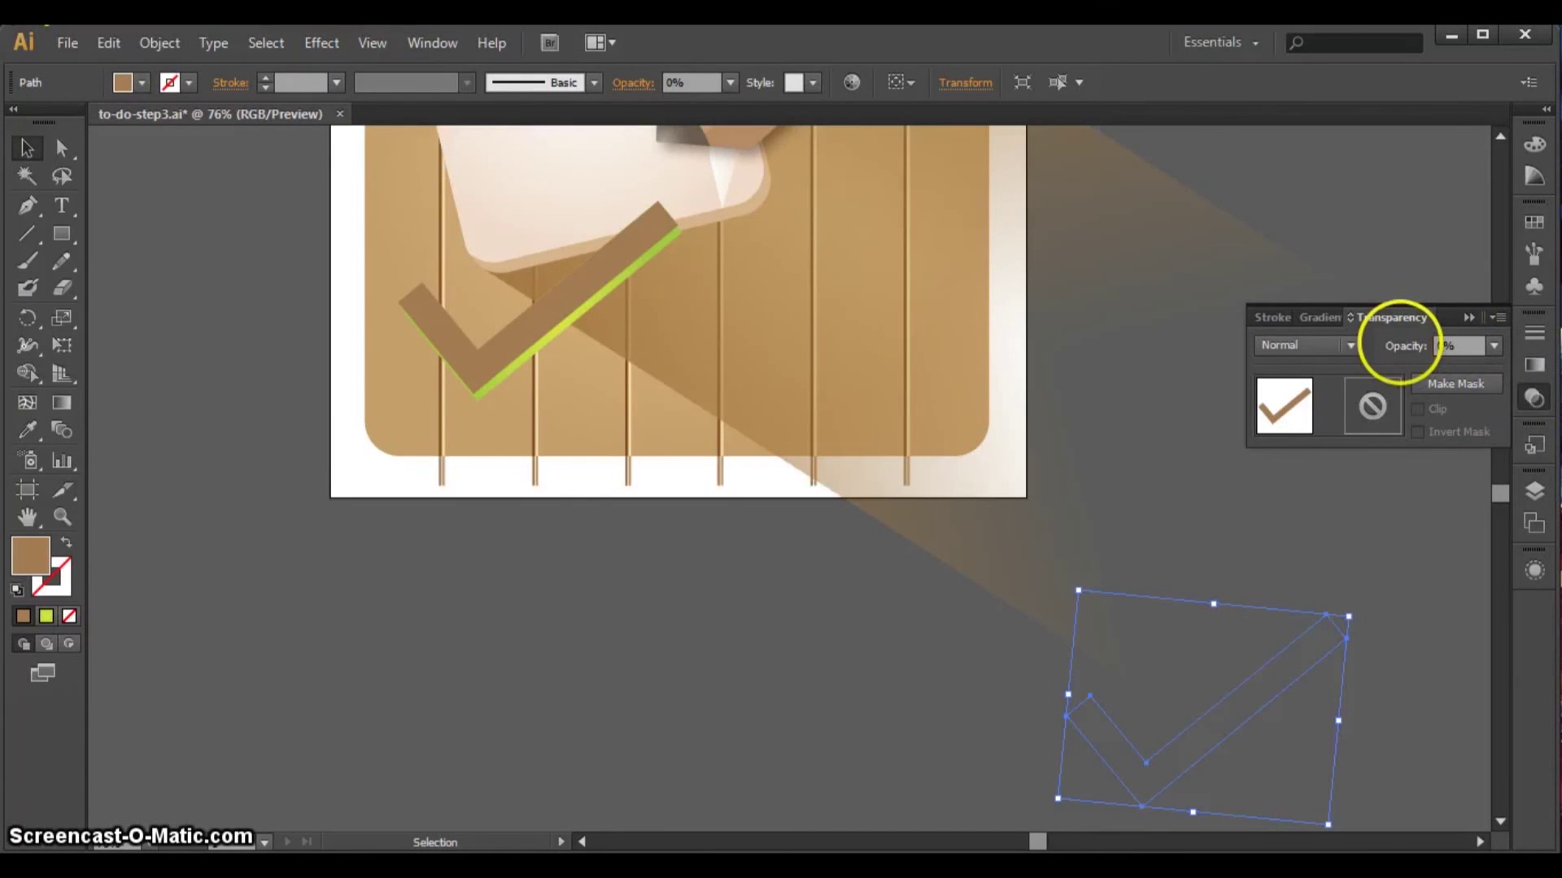
- Blend the brown check mark over the green one with the transparent off-artboard copy to form a long shadow
shift+click(515, 339)
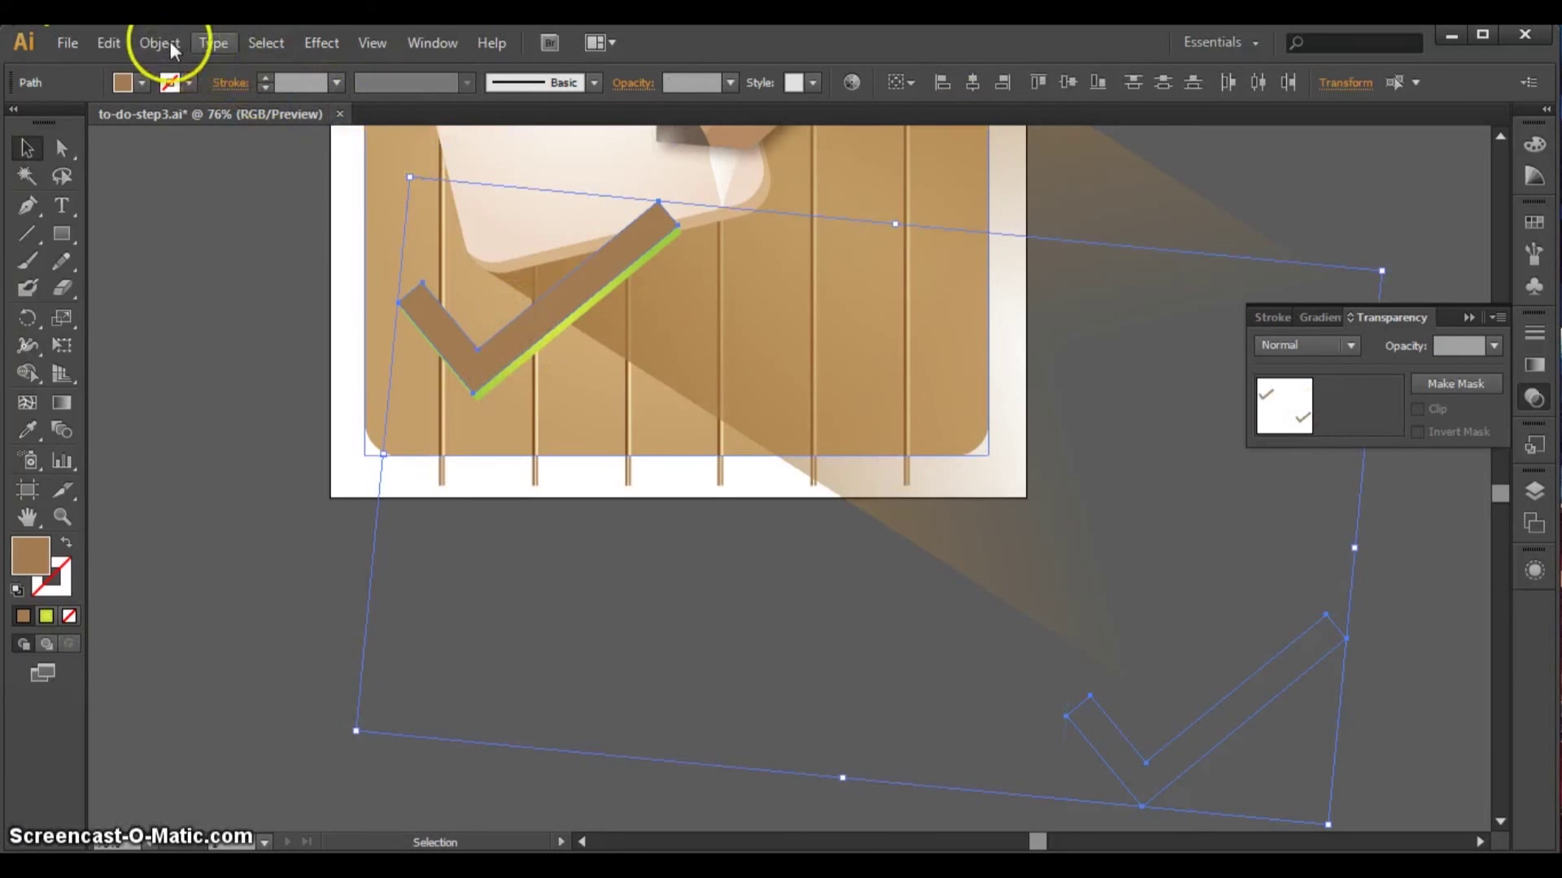
click(167, 43)
mouse_move(235, 561)
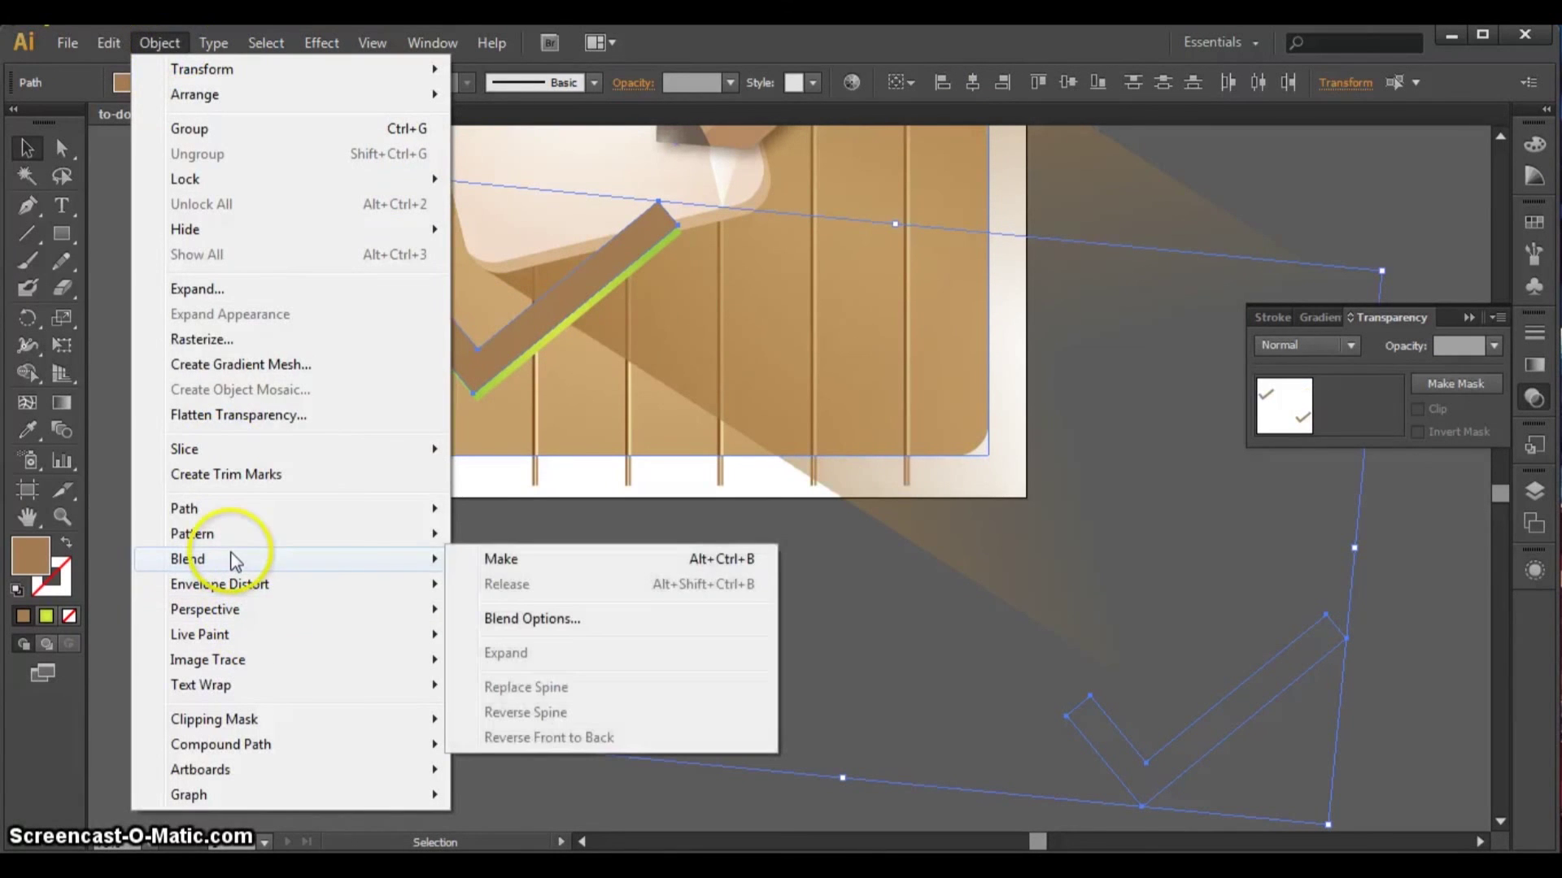
click(491, 559)
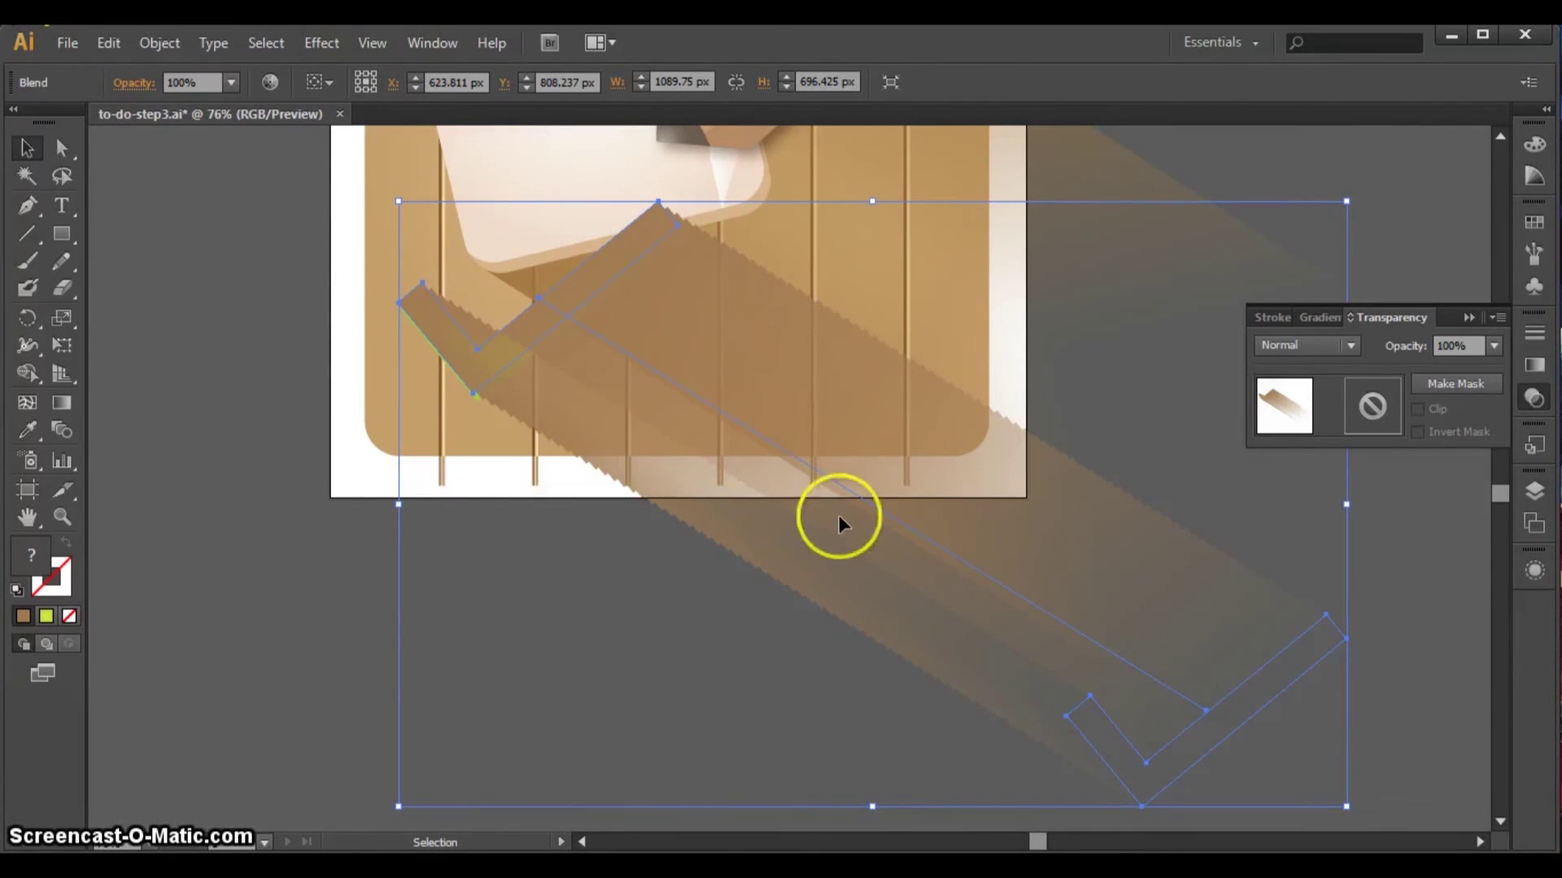
- Undo the blend between the brown check mark and its transparent off-artboard copy
click(1534, 572)
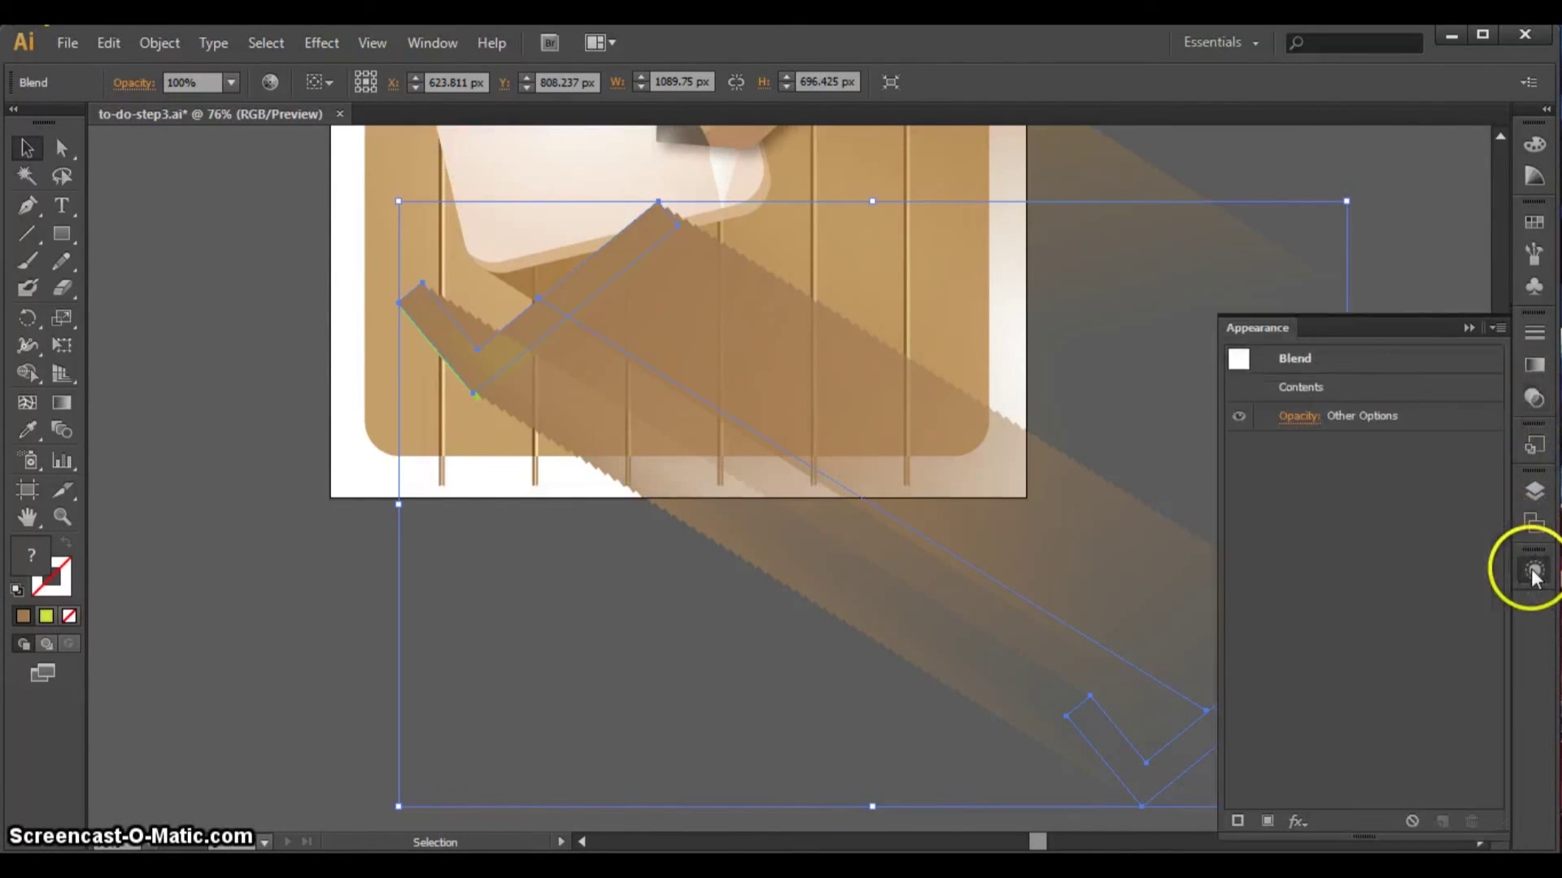
click(1296, 368)
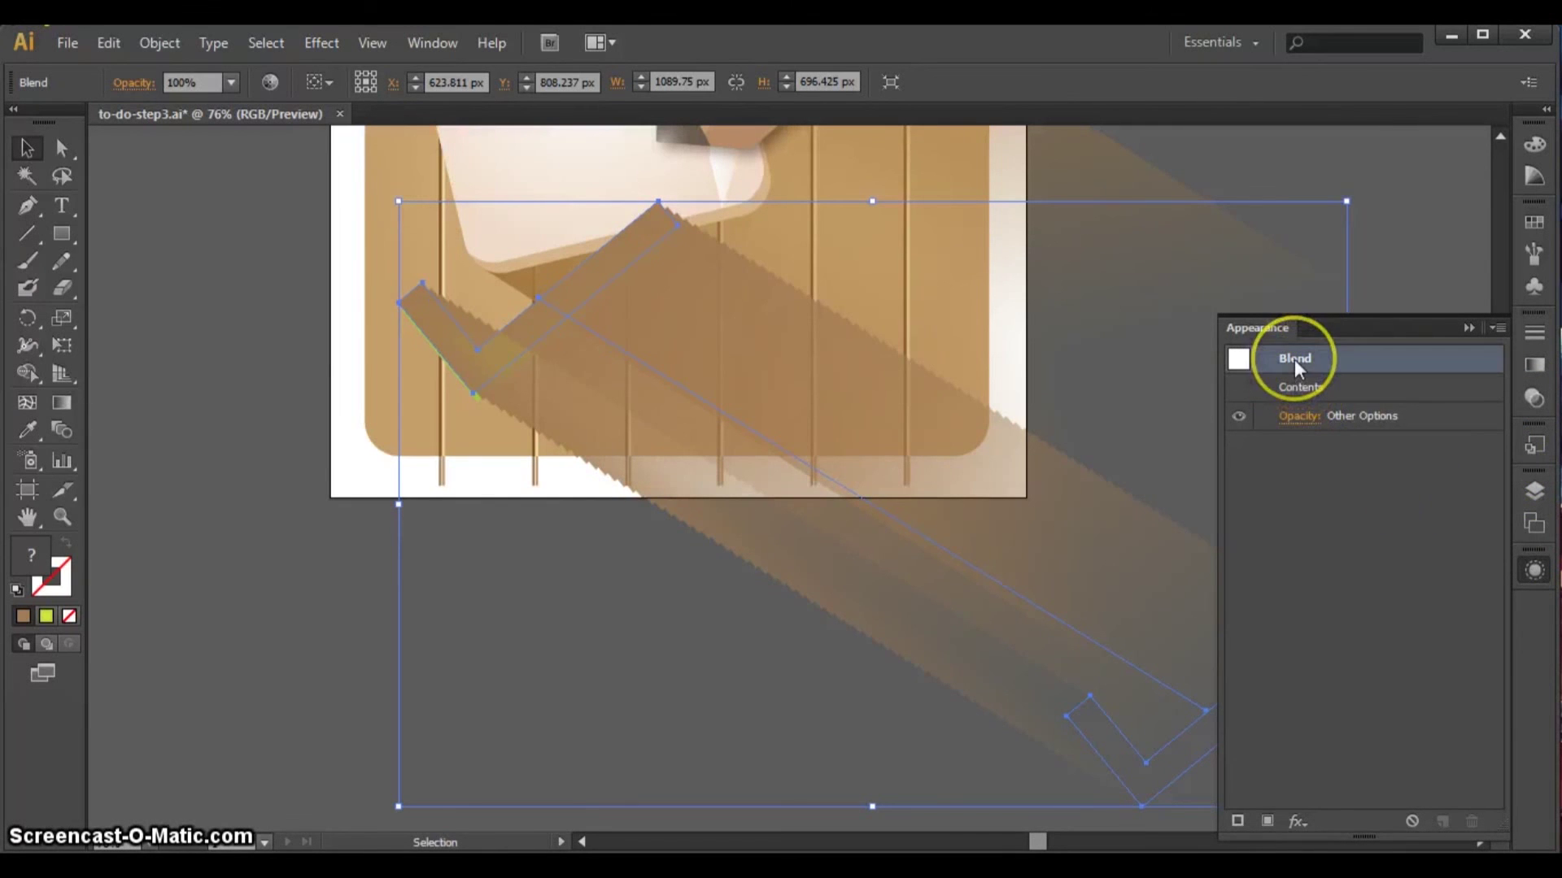
click(1469, 330)
key(ctrl+z)
key(ctrl+z)
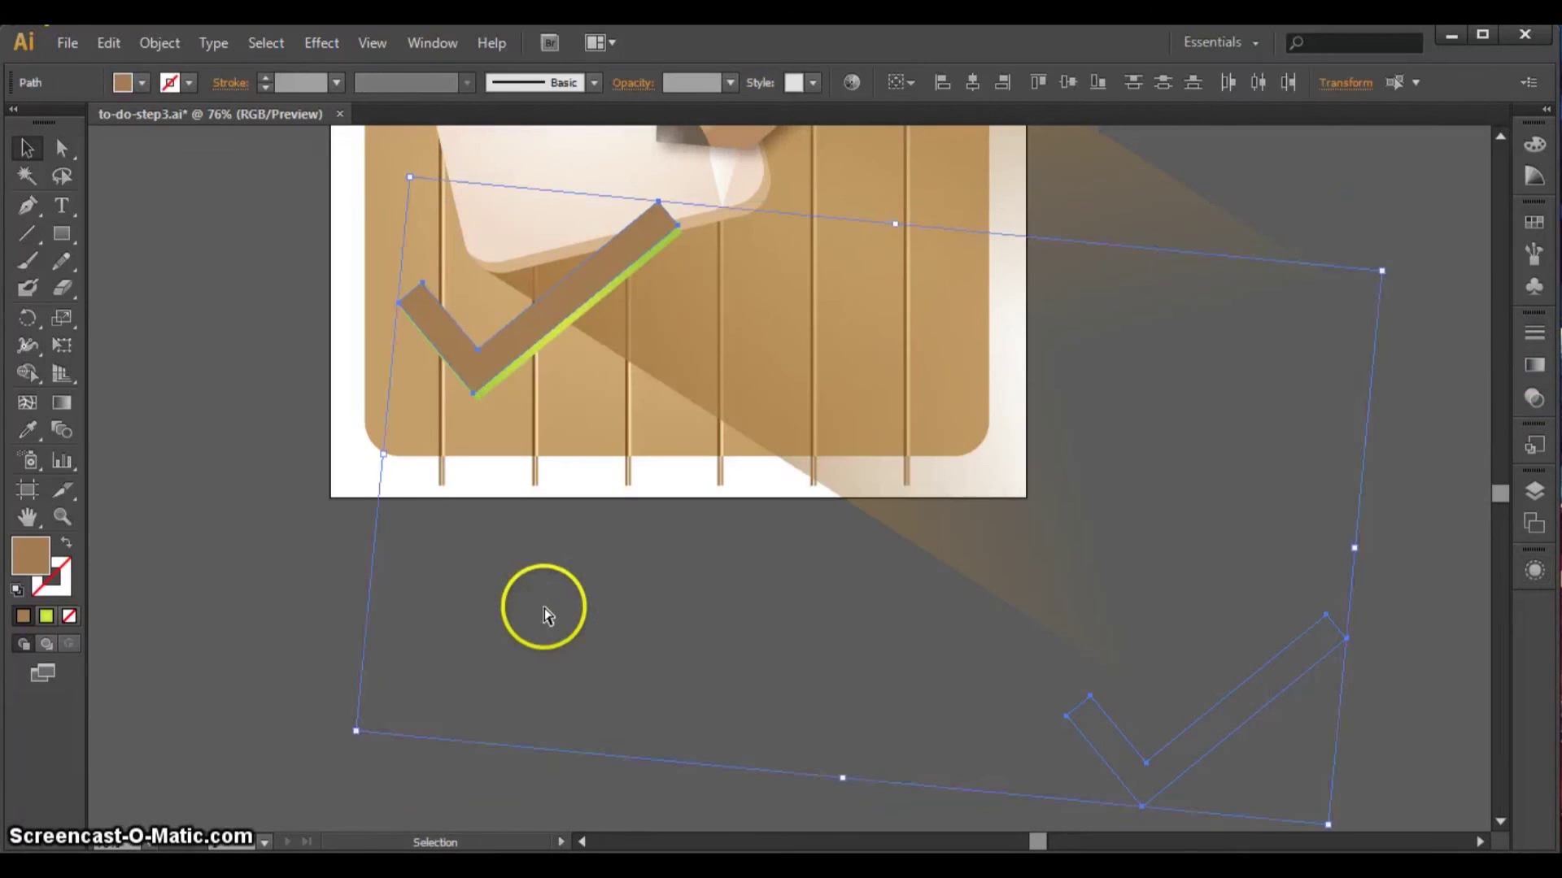
- Set the blend spacing to 100 specified steps and blend the two brown check marks again
click(154, 45)
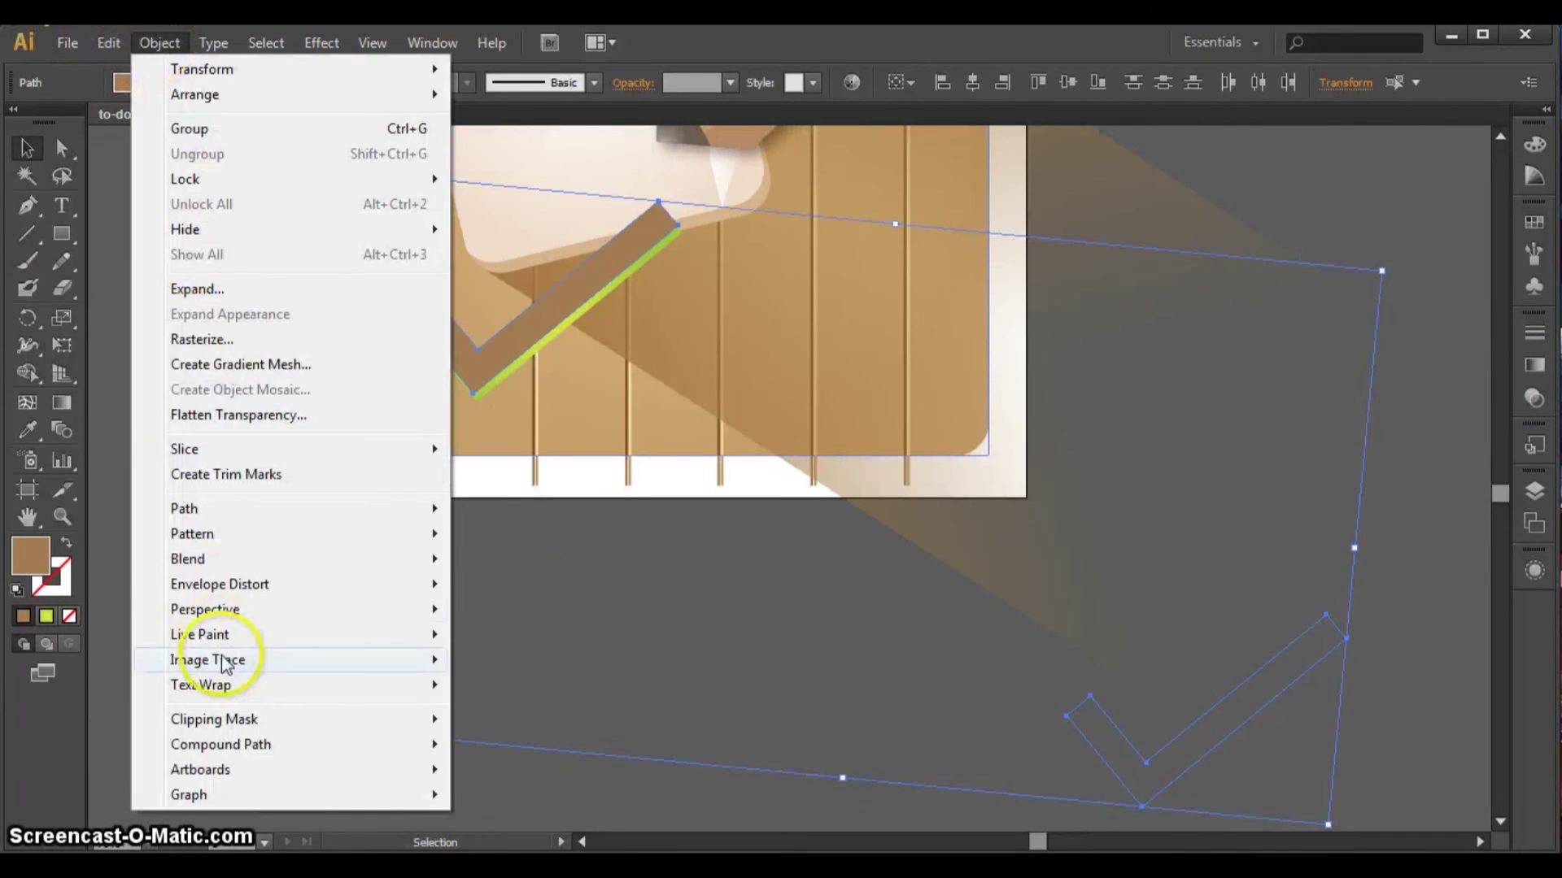
mouse_move(203, 561)
click(553, 621)
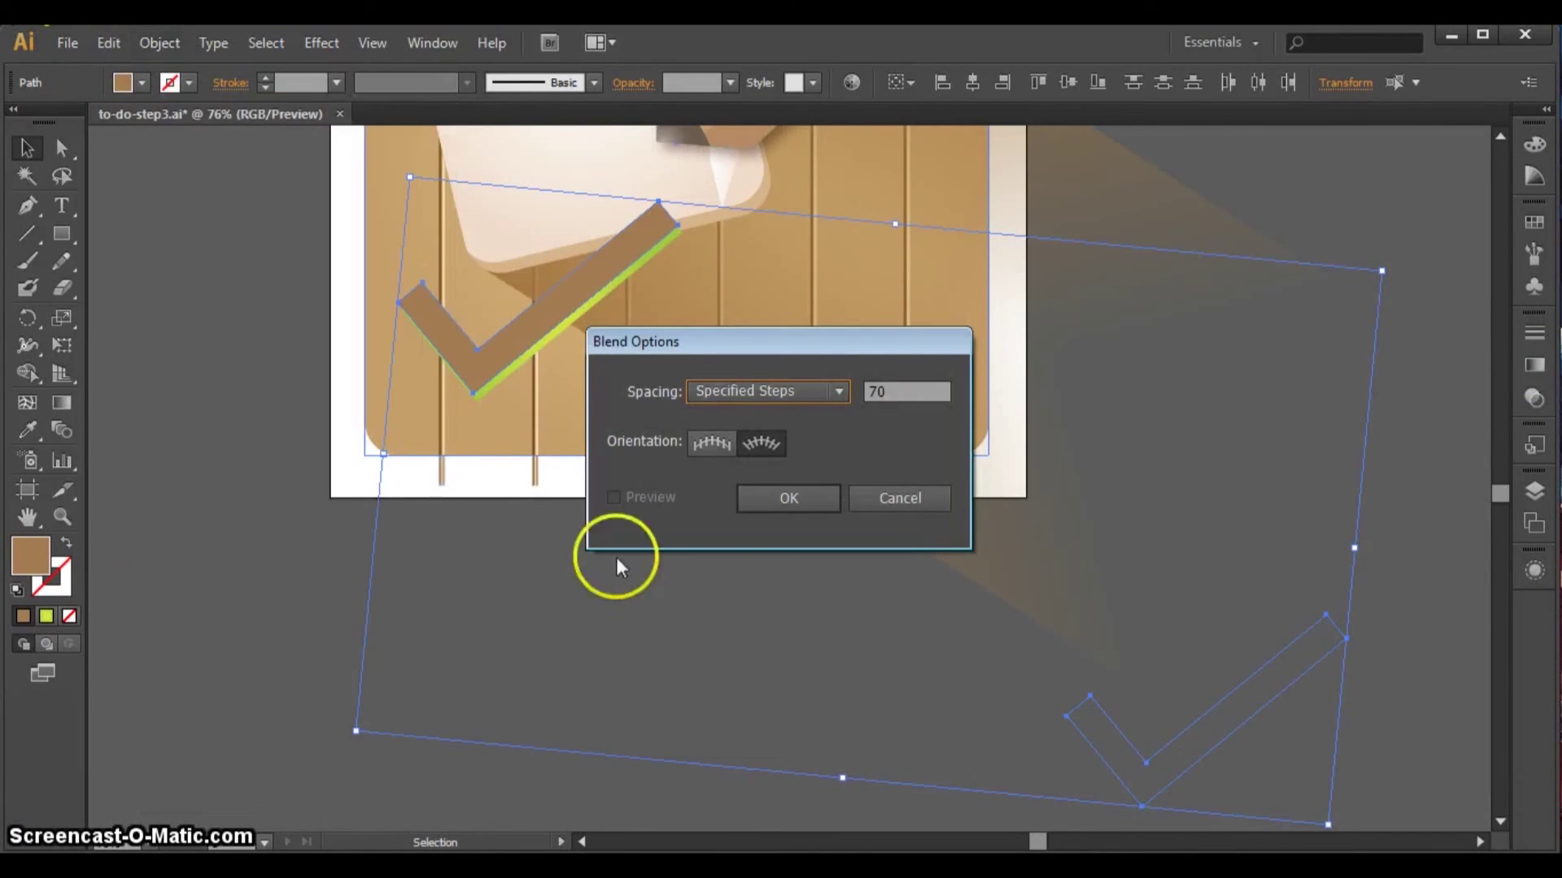
double_click(891, 389)
text(100)
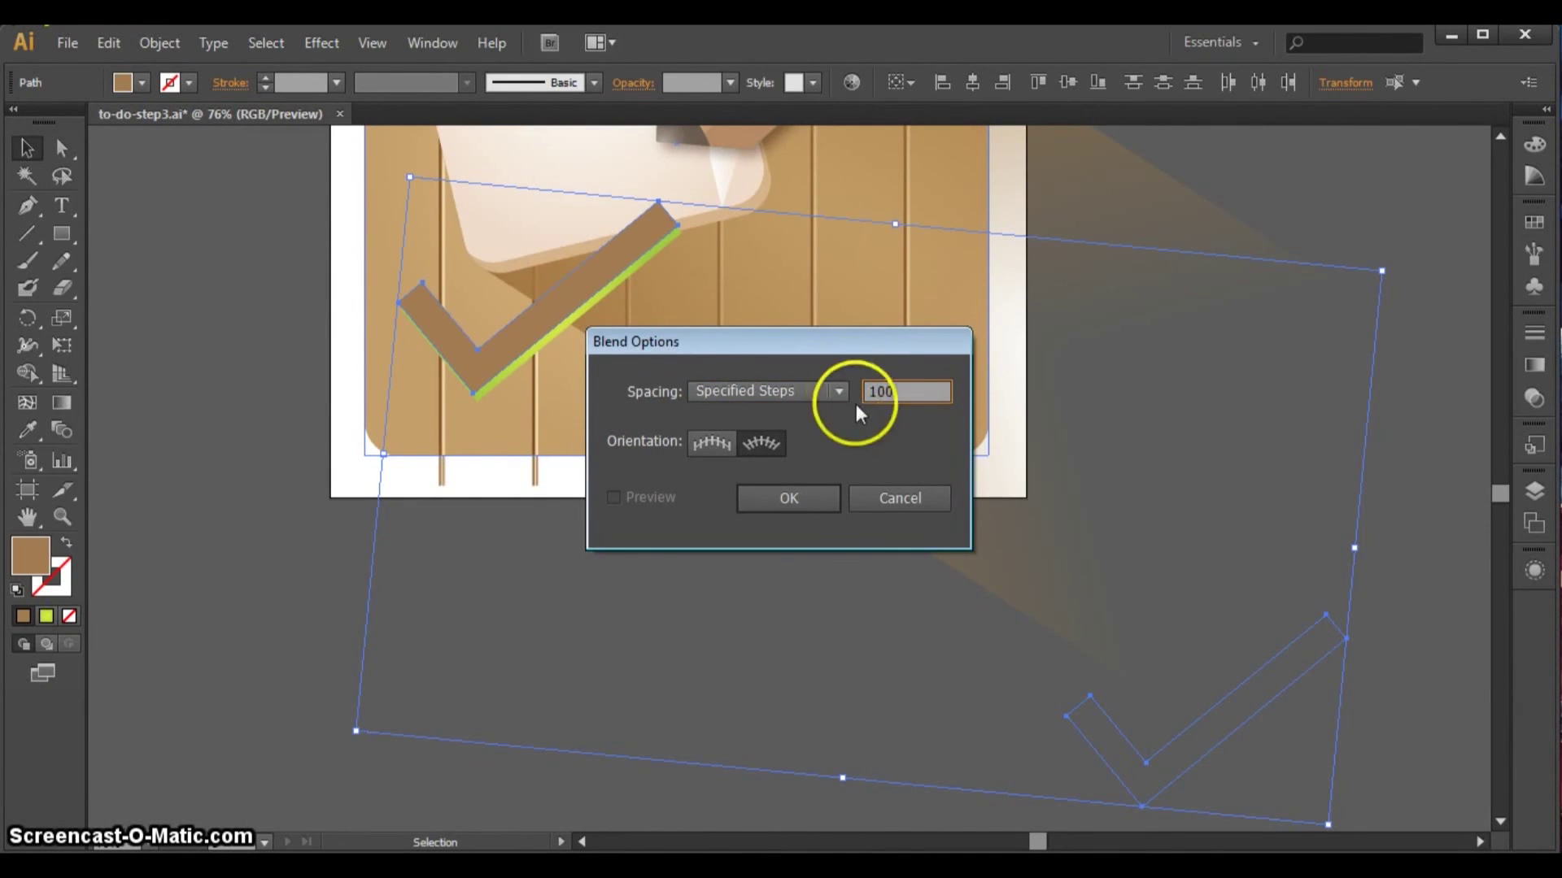
click(814, 496)
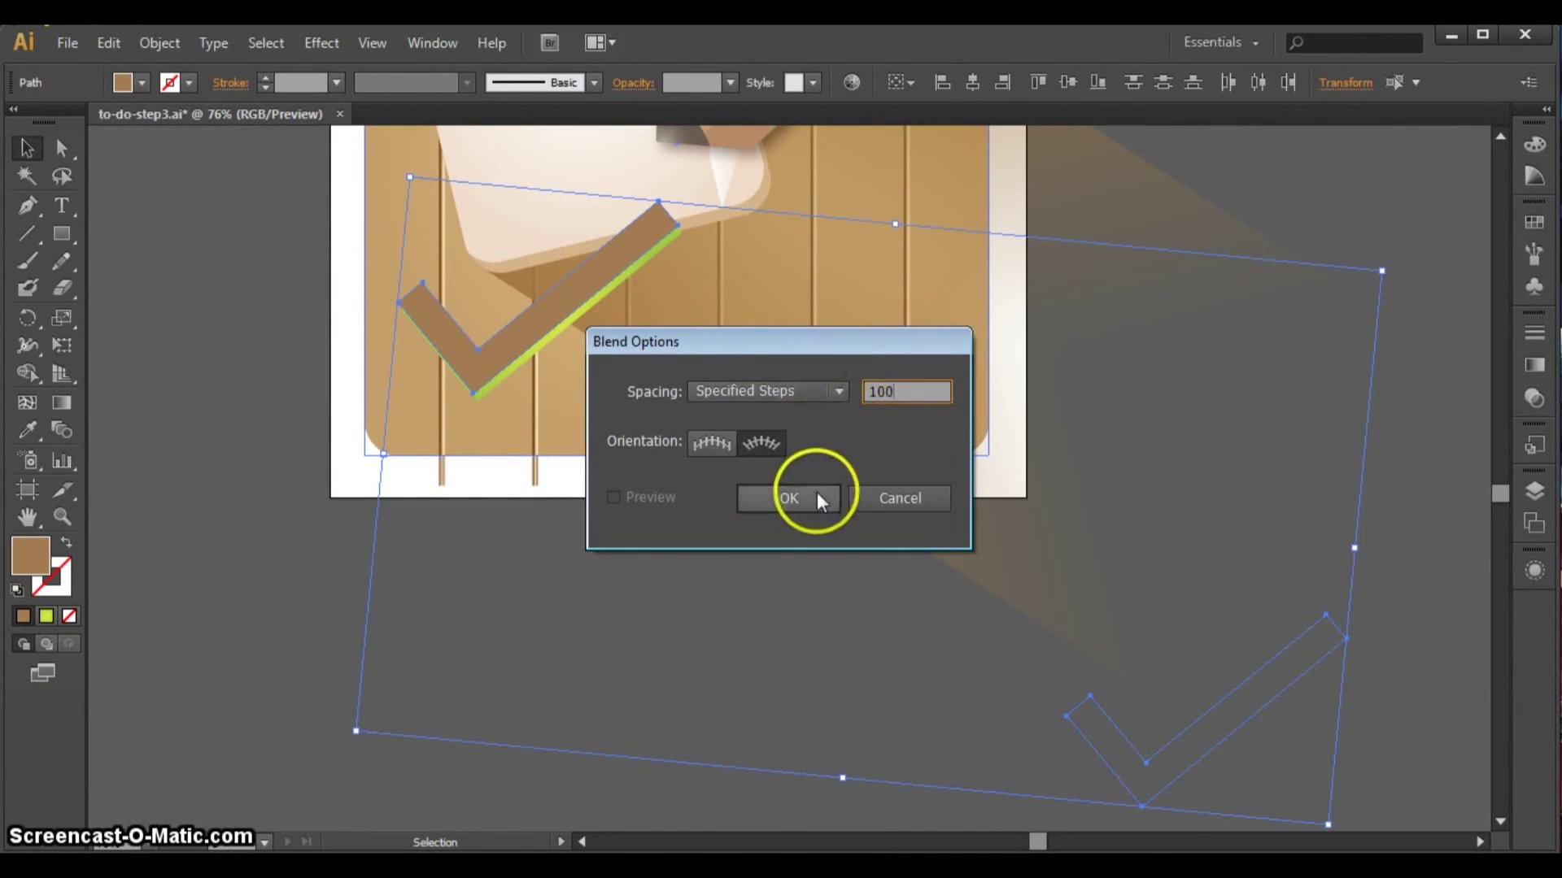
click(163, 42)
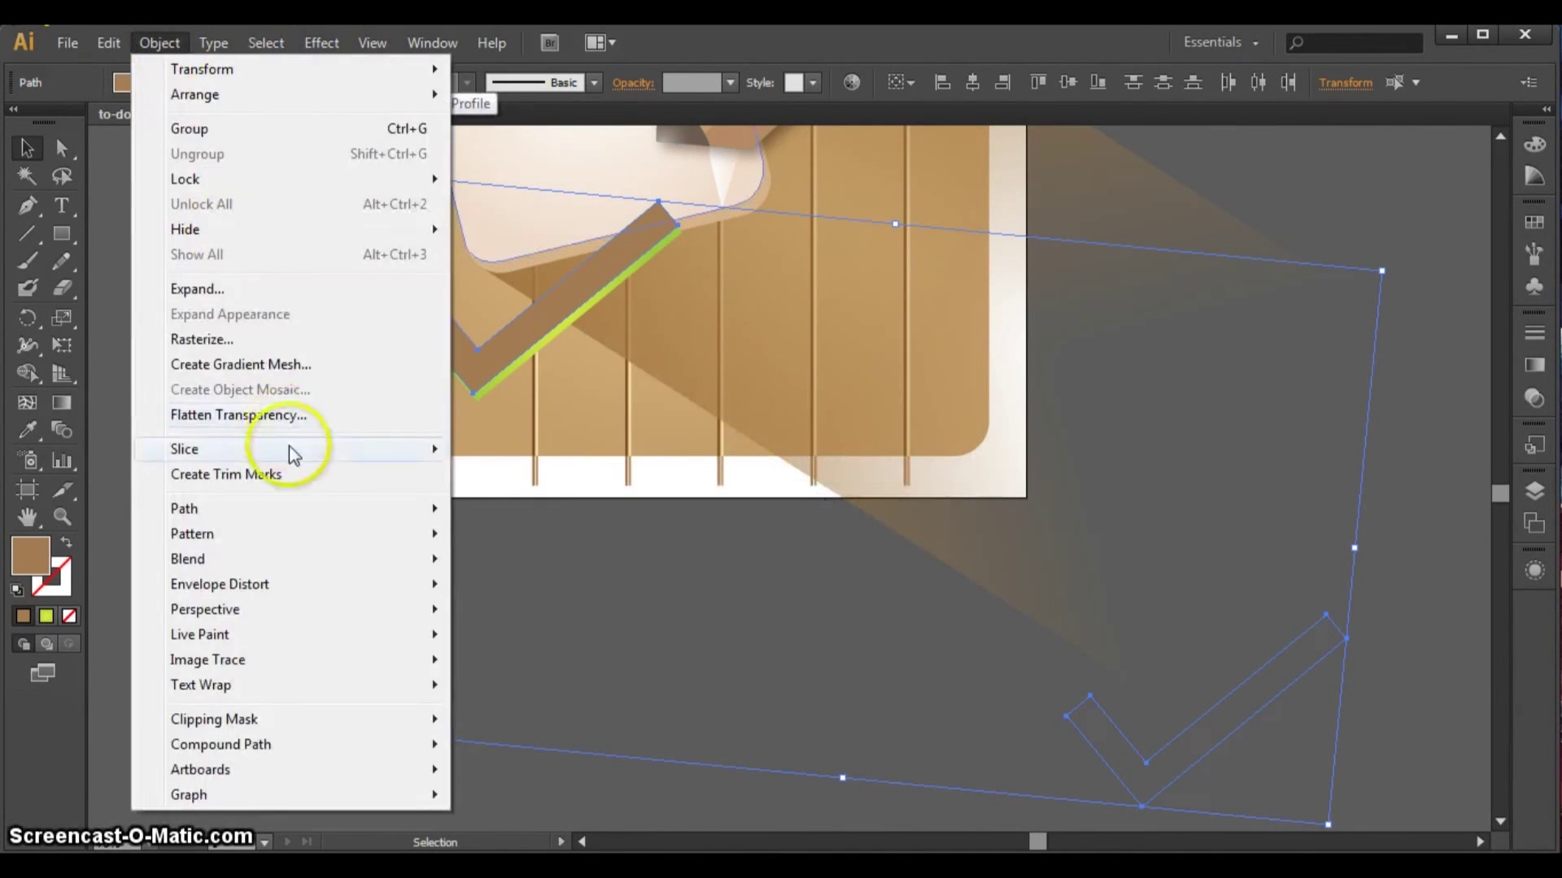
mouse_move(276, 560)
click(567, 559)
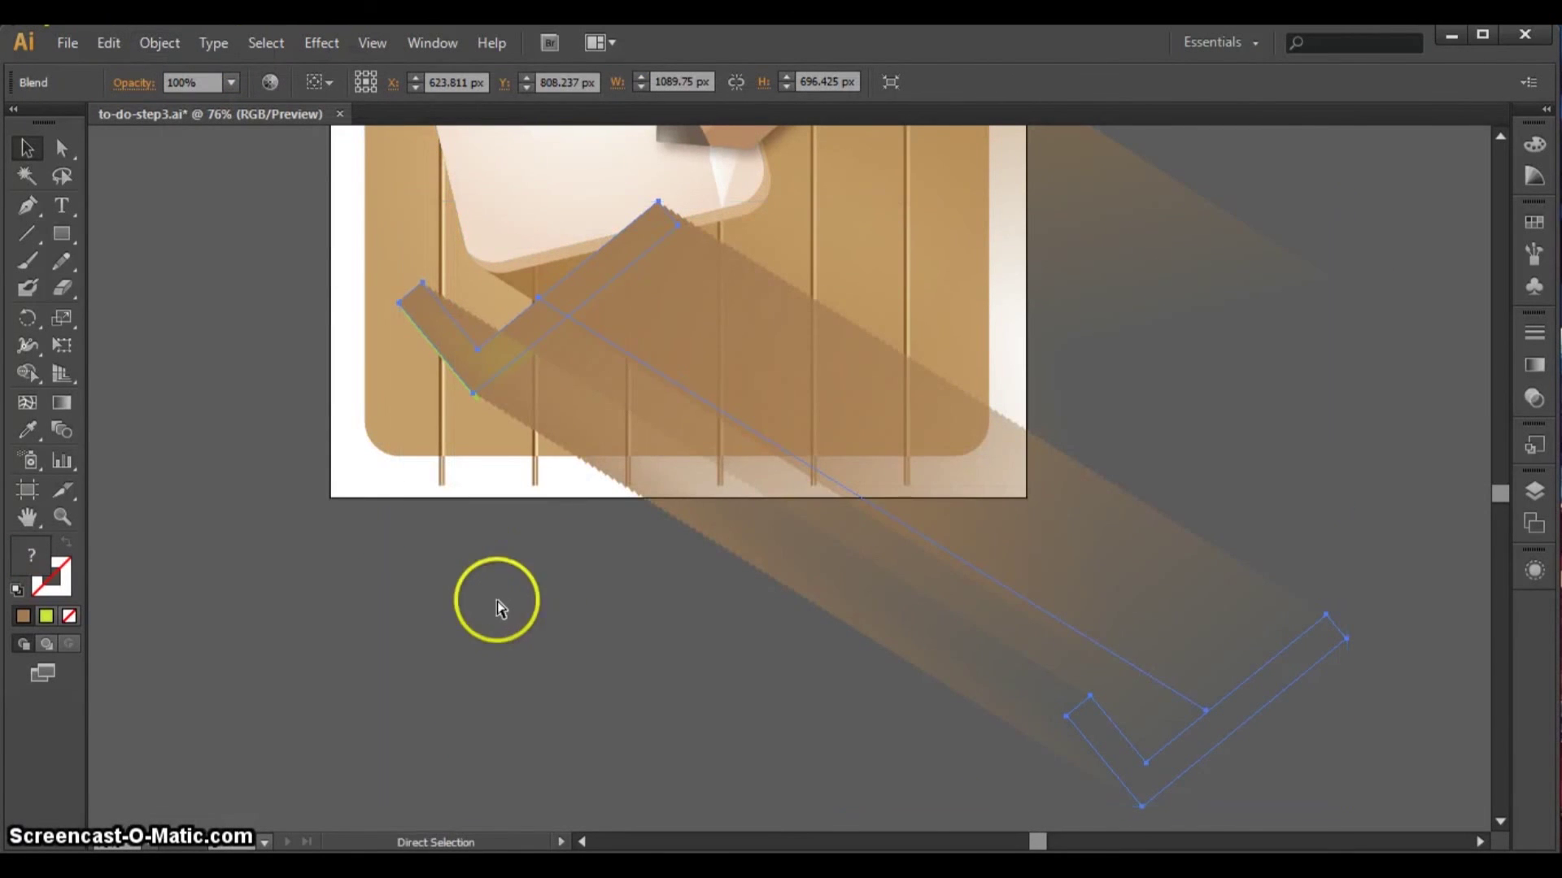
- Set the opacity of the check mark's blended long shadow to 50%
key(ctrl+0)
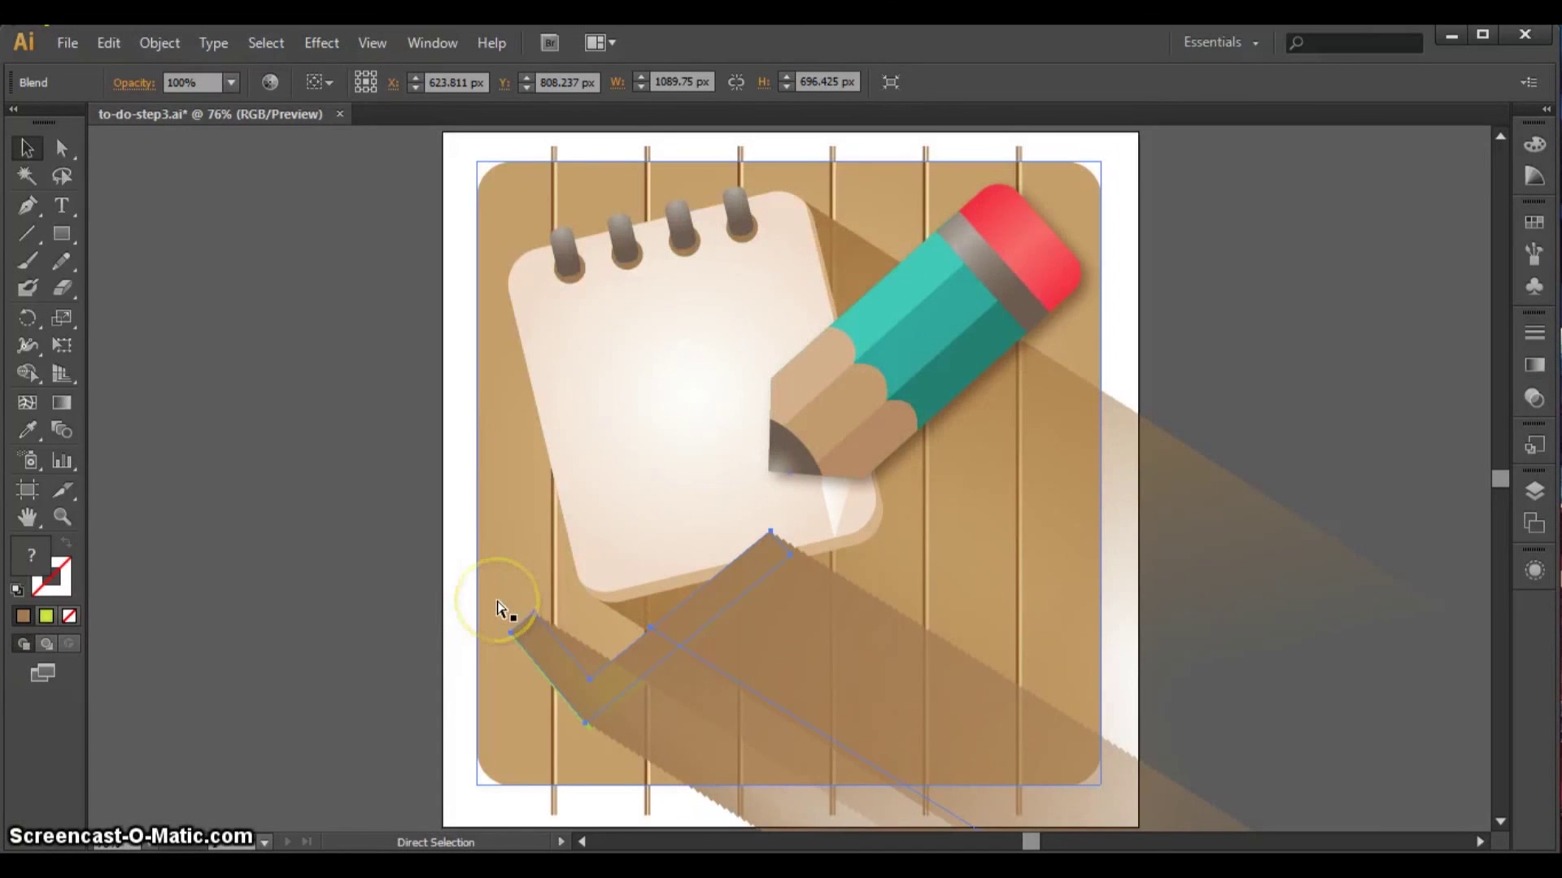
key(ctrl+minus)
key(ctrl+minus)
key(ctrl+minus)
key(v)
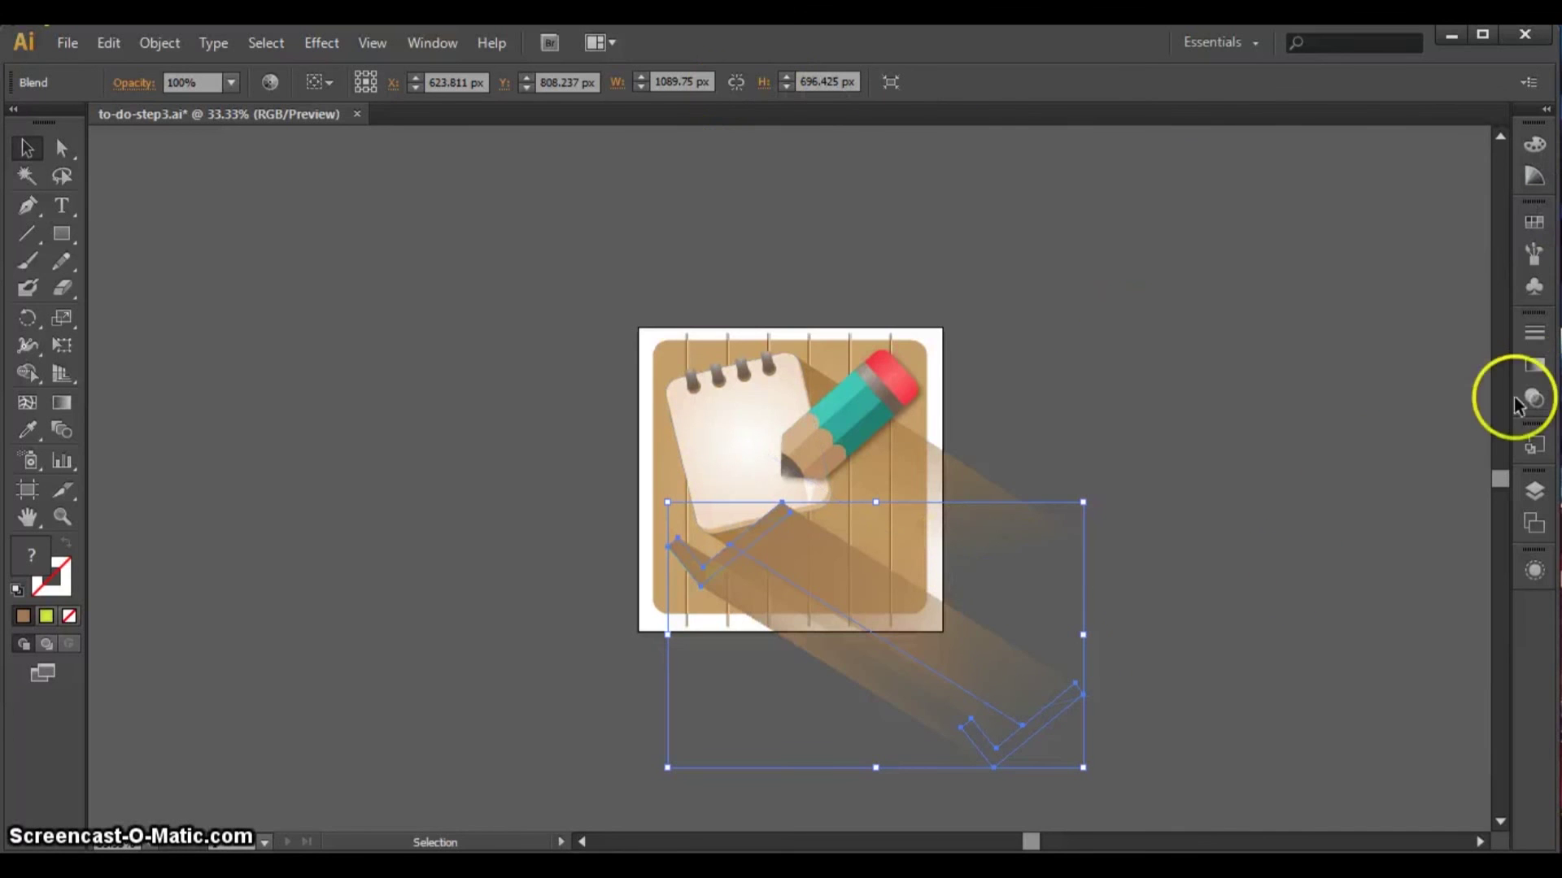
click(1534, 368)
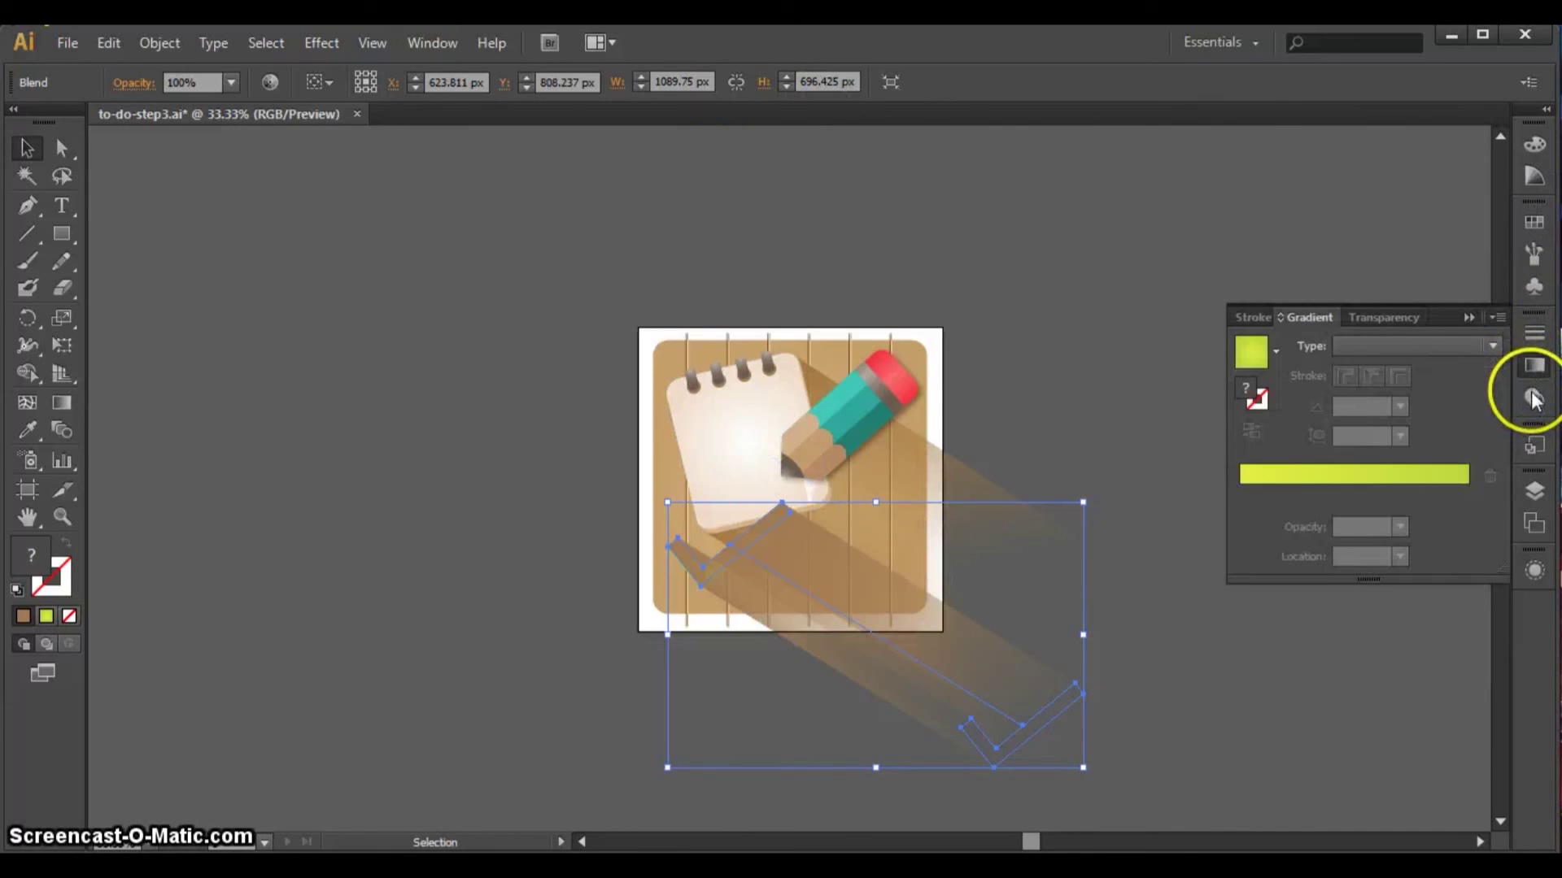
click(1534, 396)
click(1450, 345)
text(50)
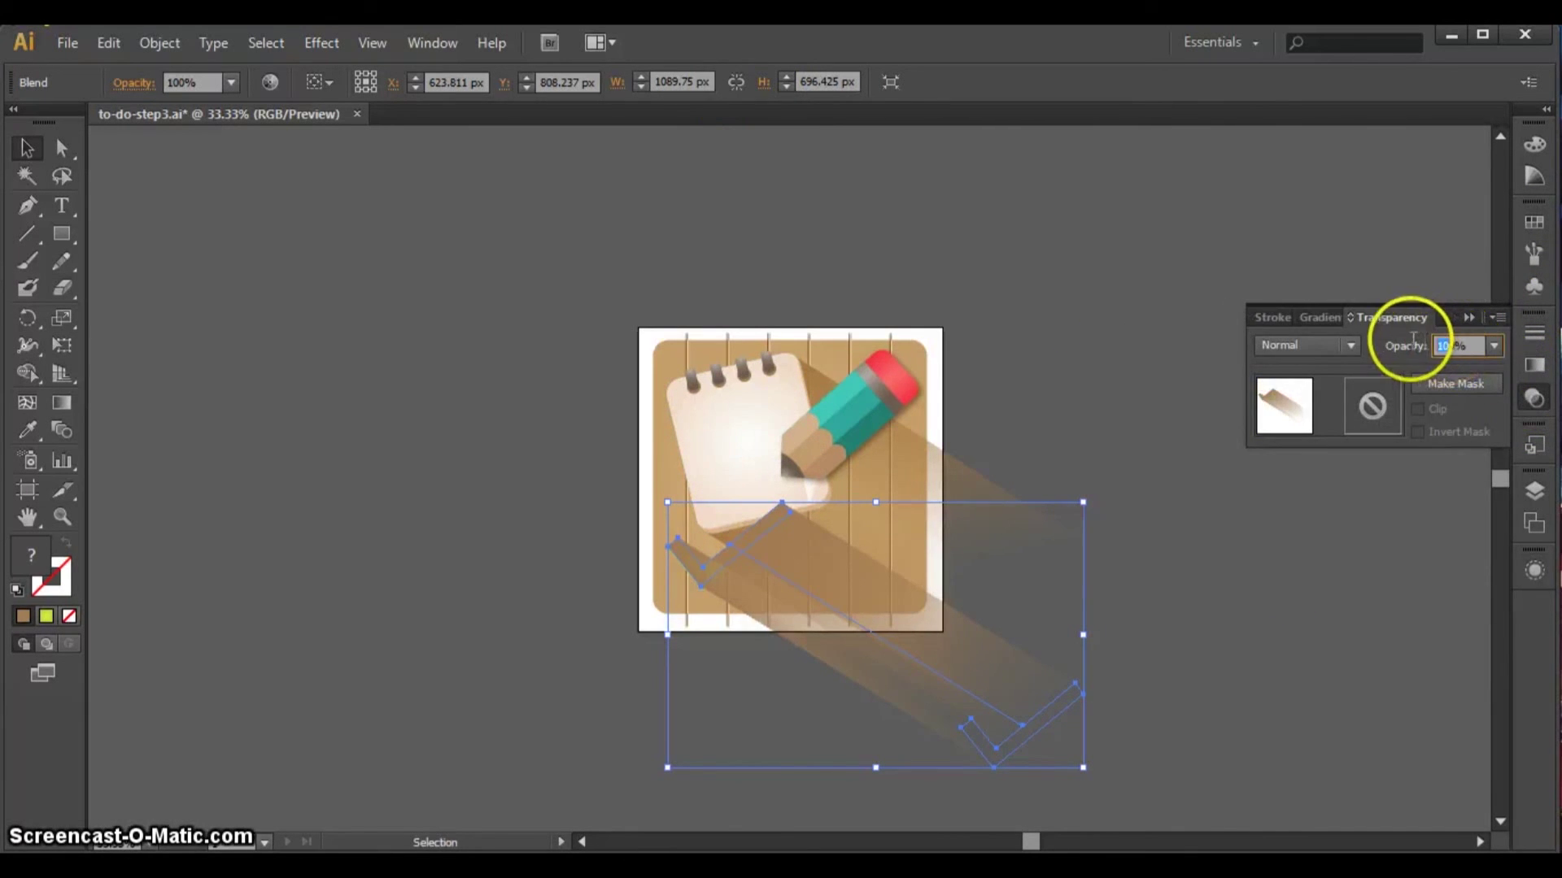
key(Return)
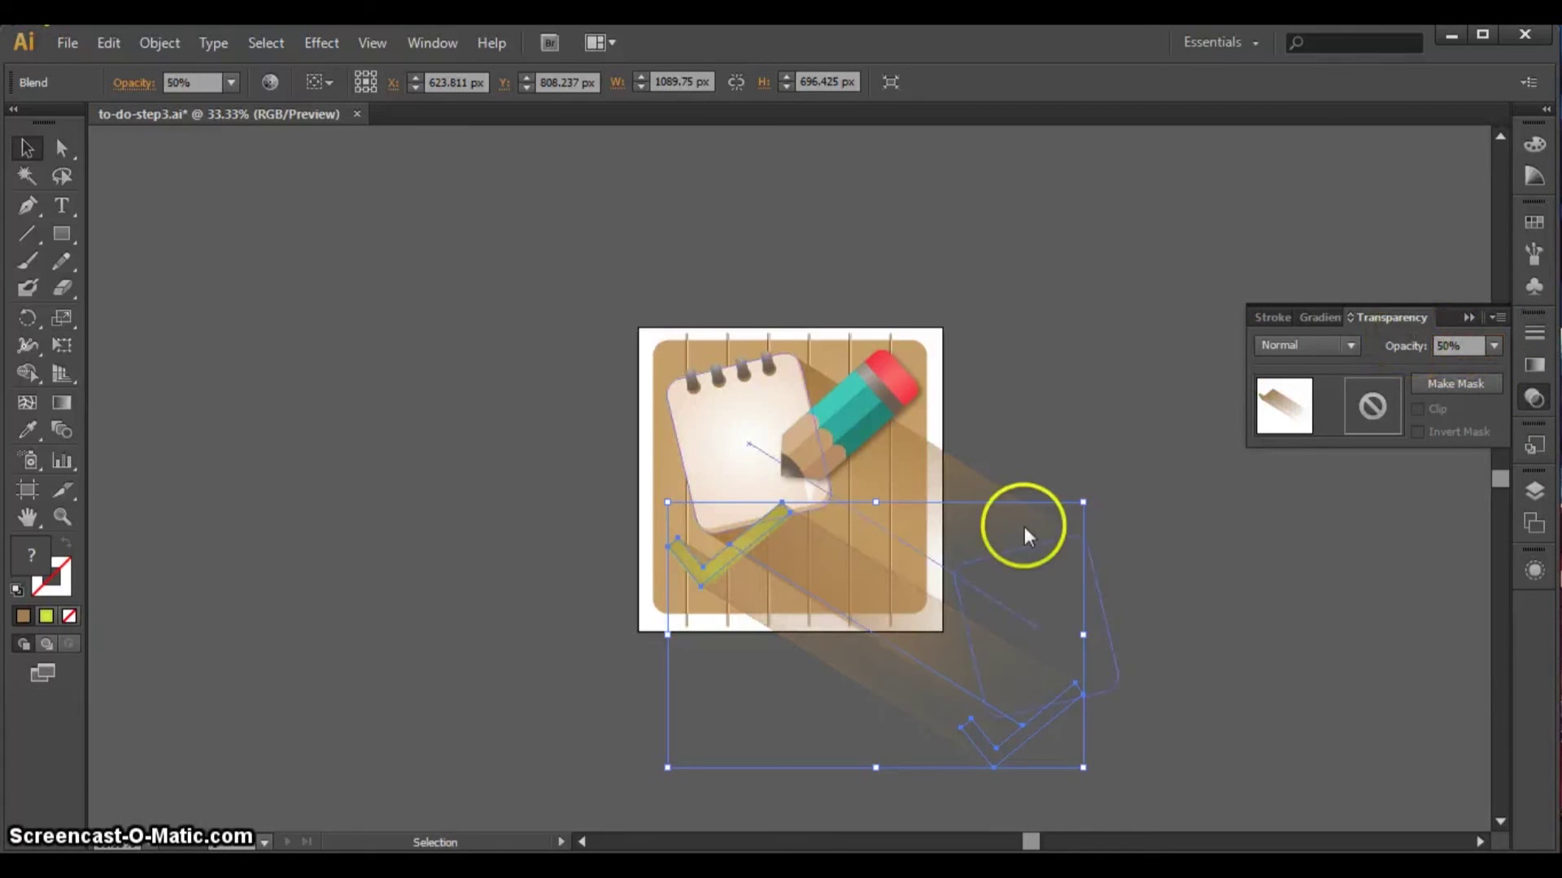
- Reorder Layer 1 so that both green check mark paths lie above the shadow blend
click(1534, 490)
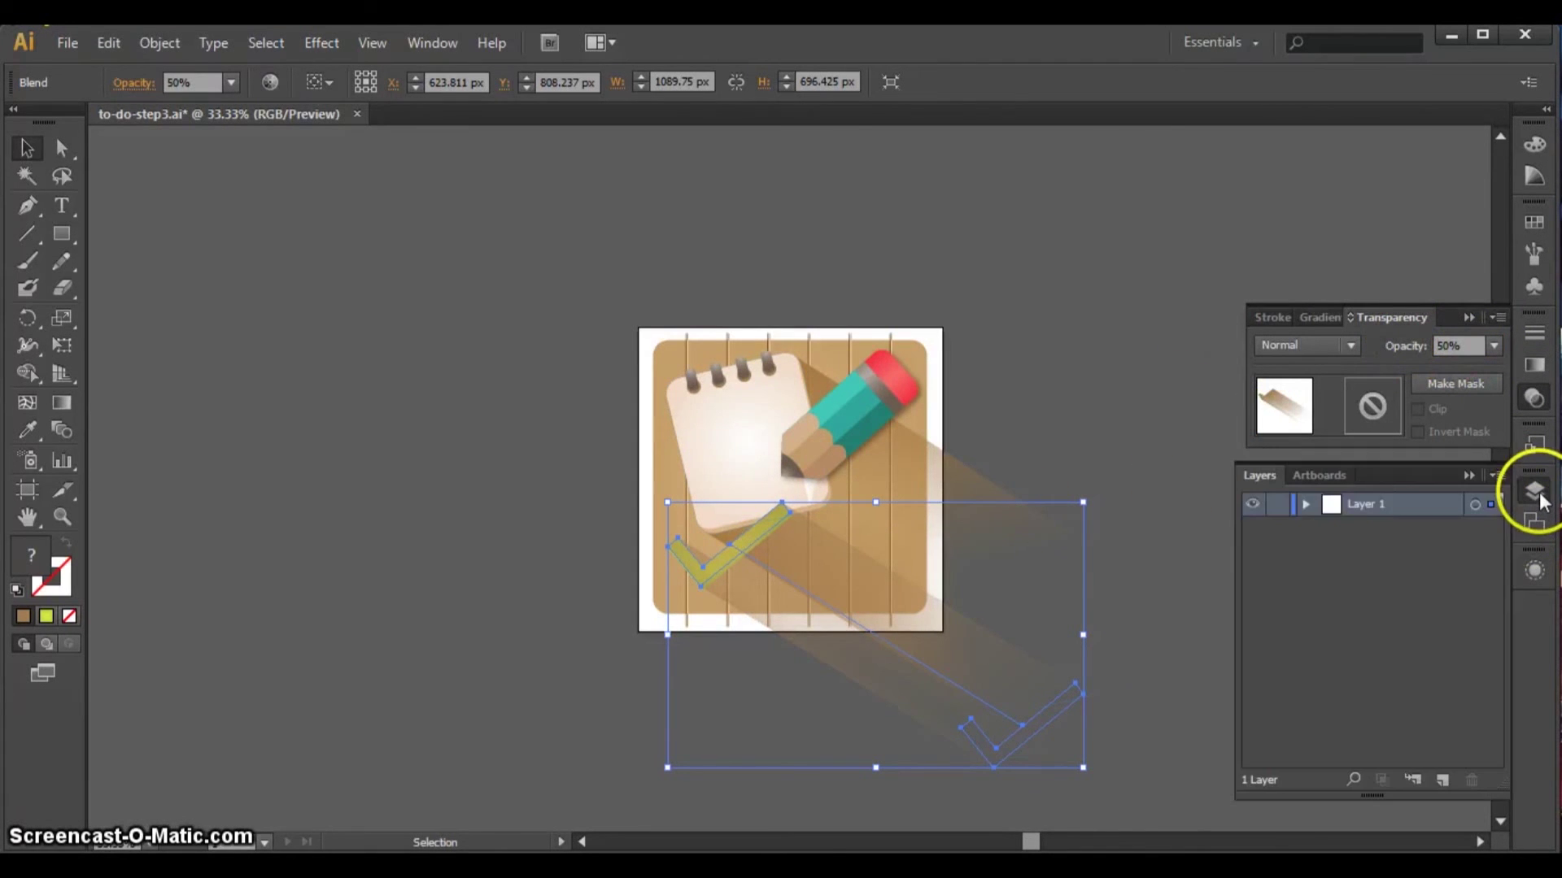
click(1305, 505)
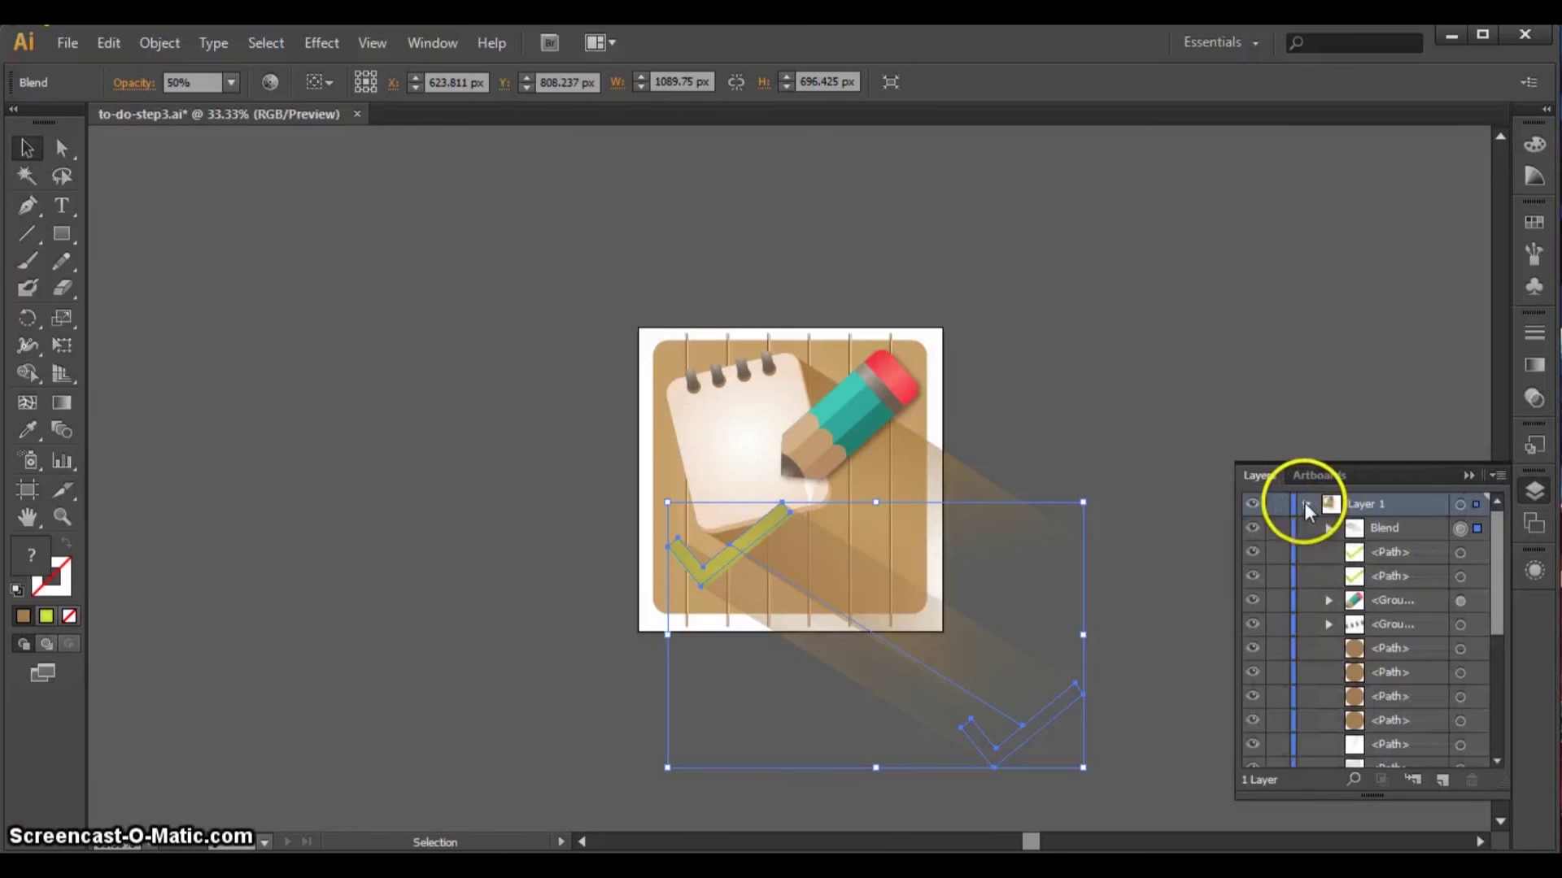
click(1385, 551)
drag(1434, 557, 1398, 522)
drag(1393, 577, 1394, 543)
click(542, 579)
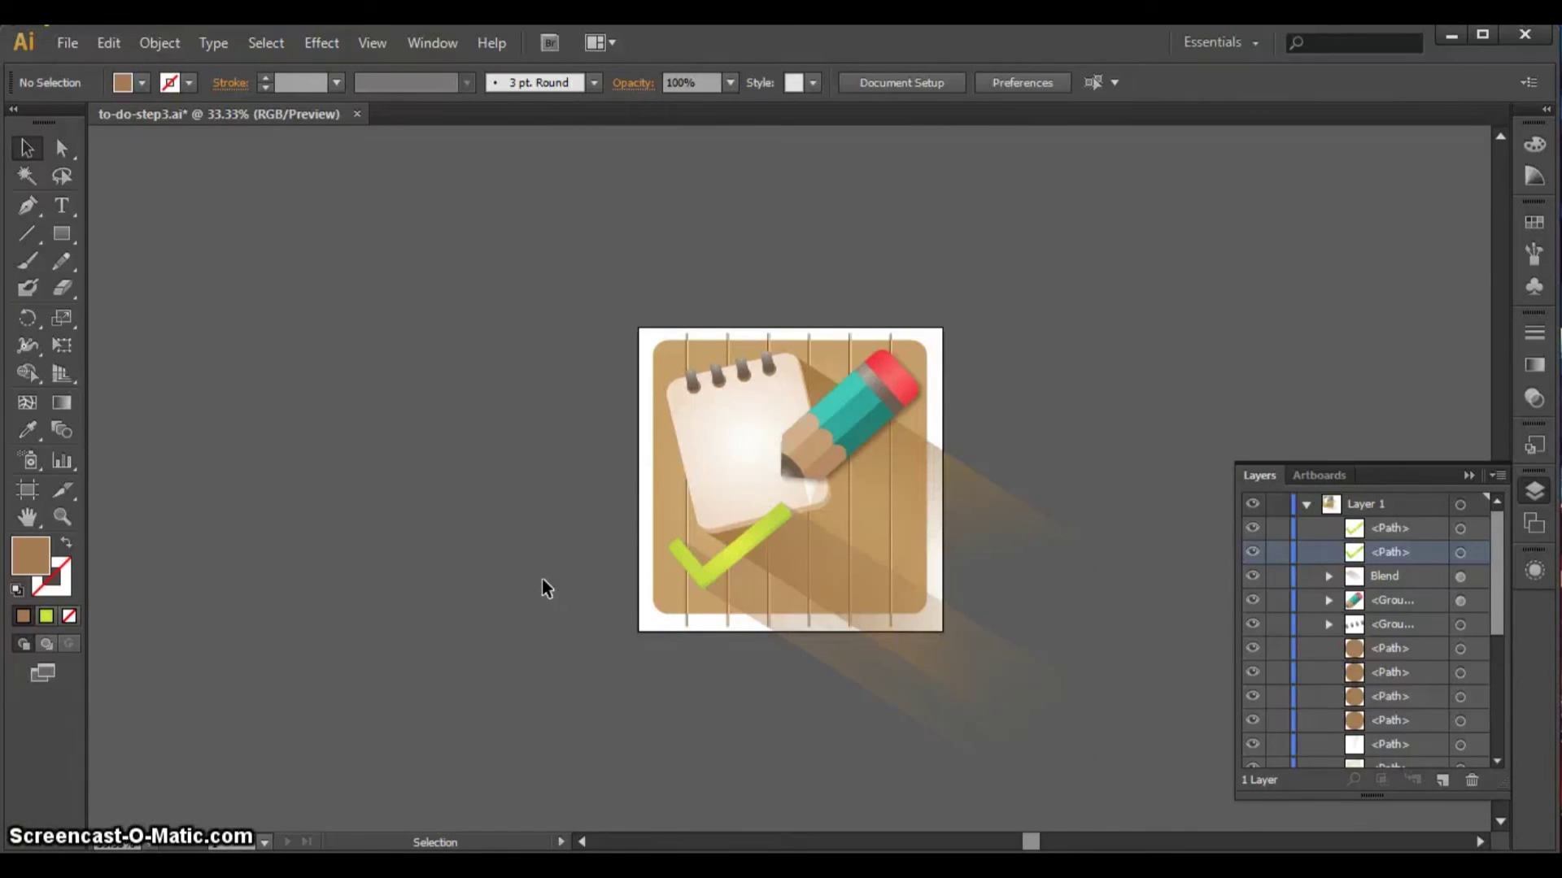
click(271, 480)
click(835, 563)
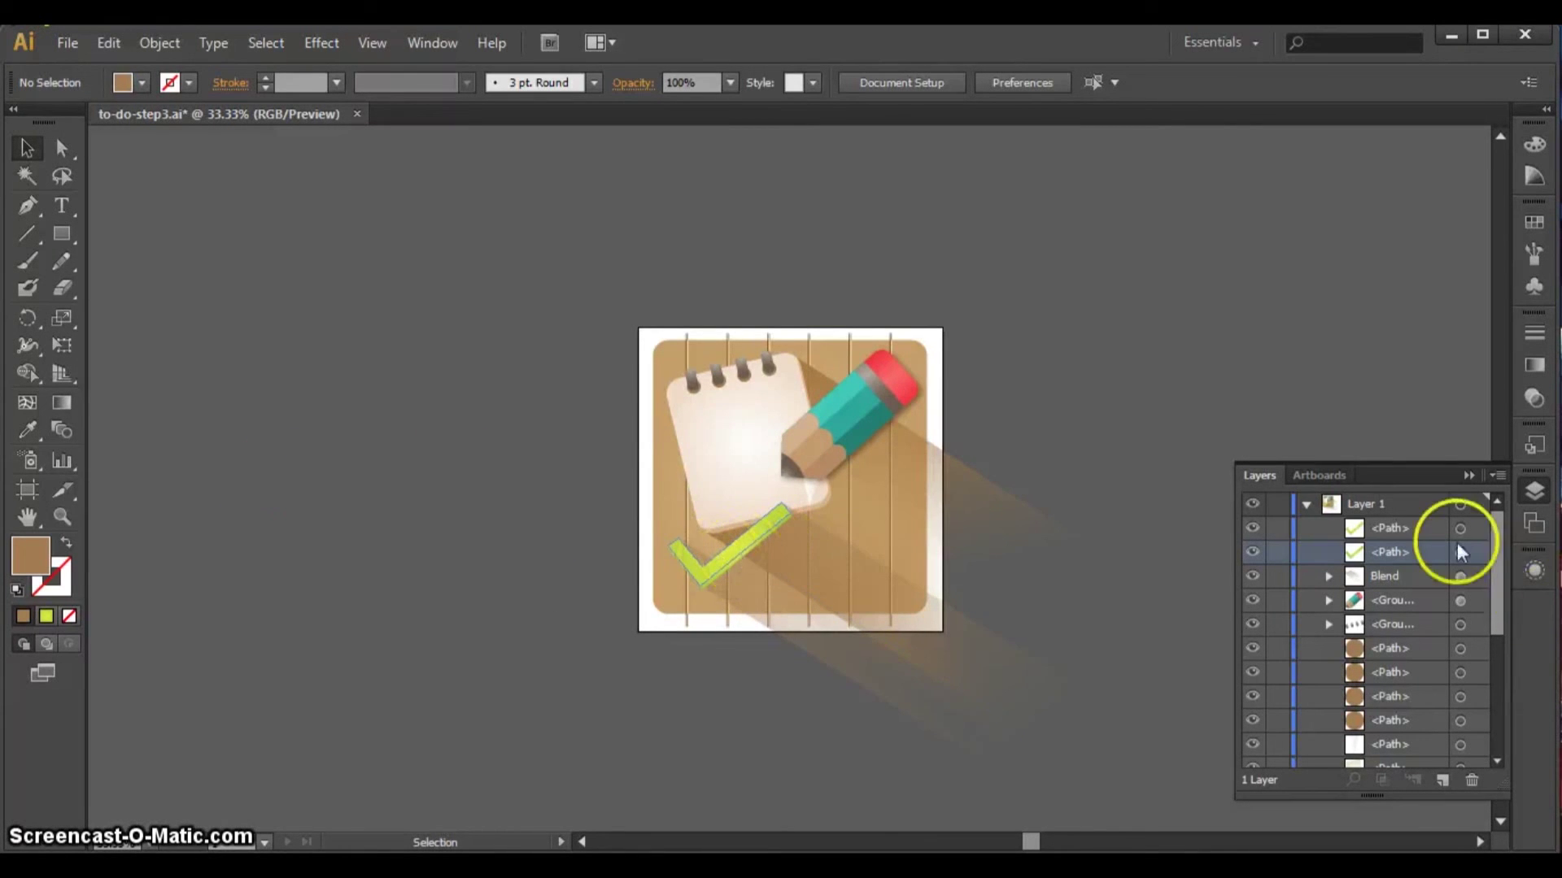
- Group the two green check mark paths with their long shadow blend
click(1473, 527)
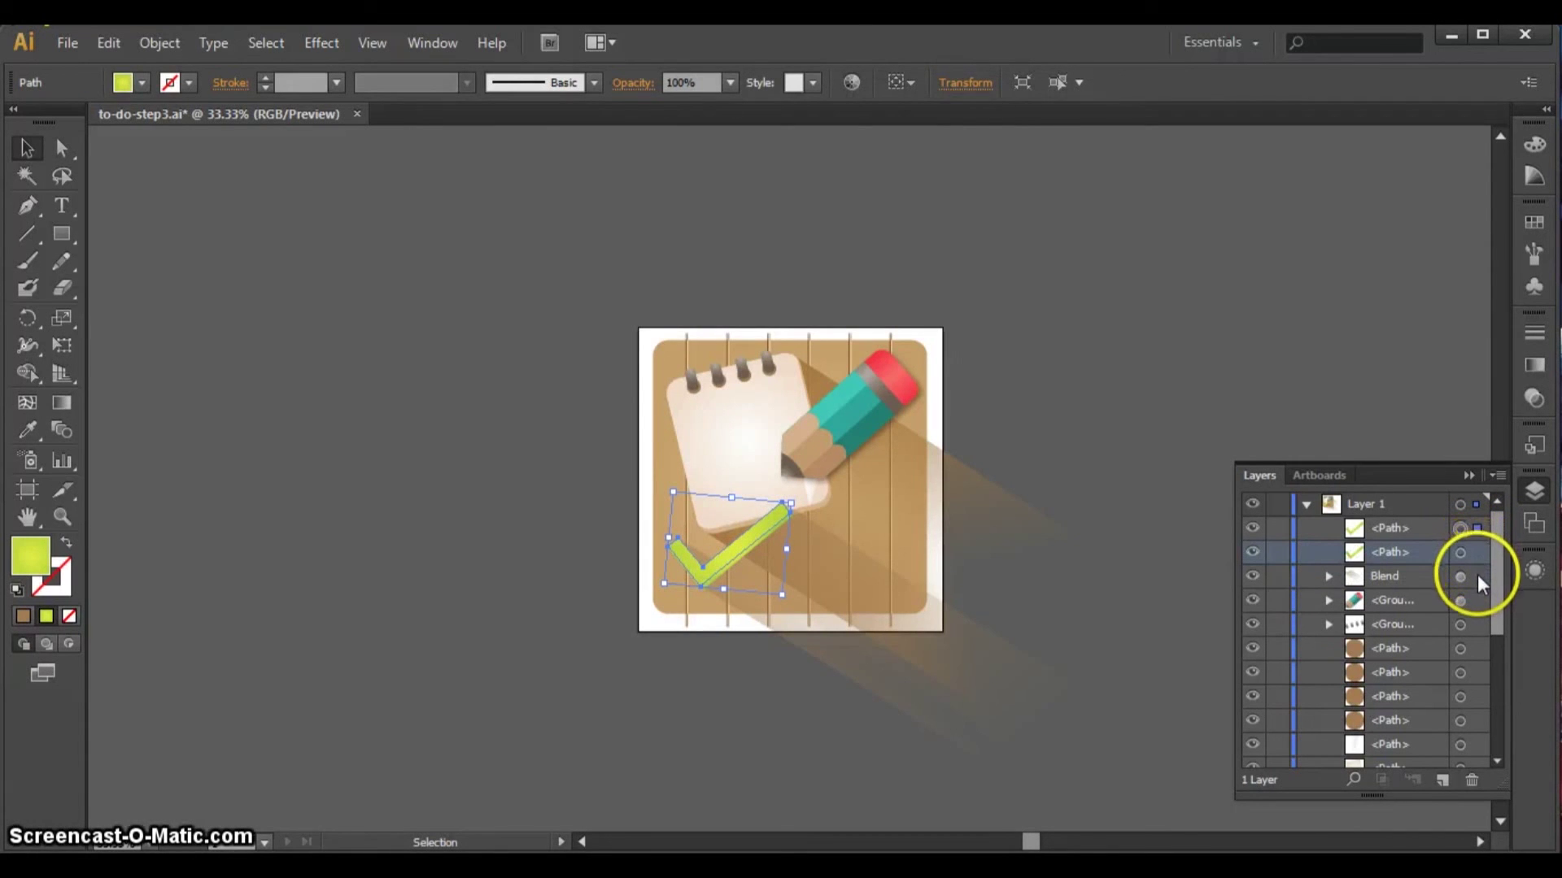
shift+click(1477, 576)
shift+click(1477, 552)
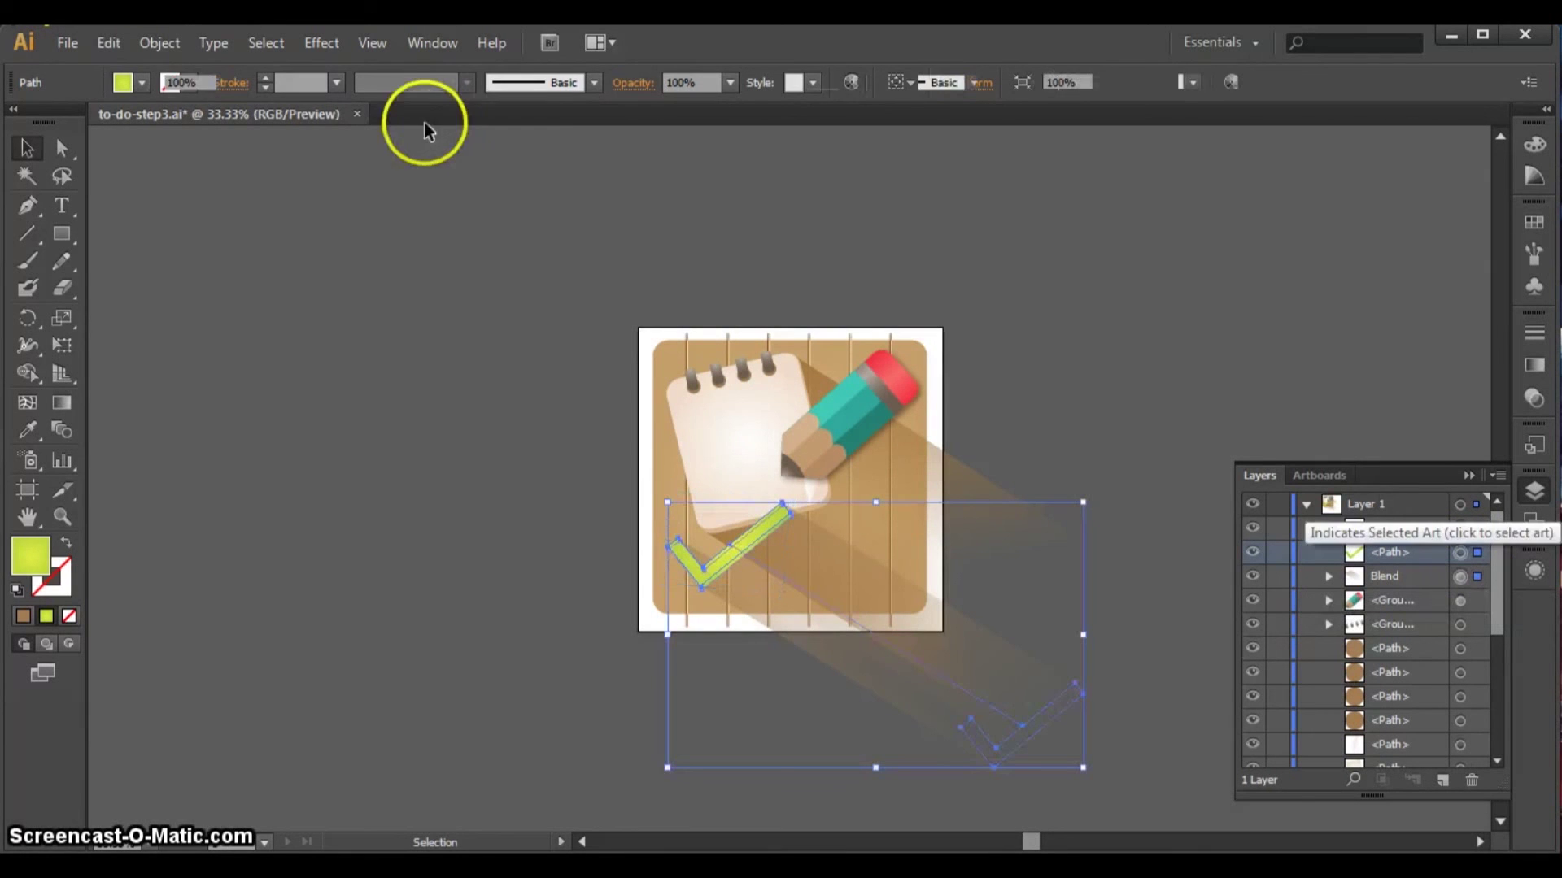
click(174, 43)
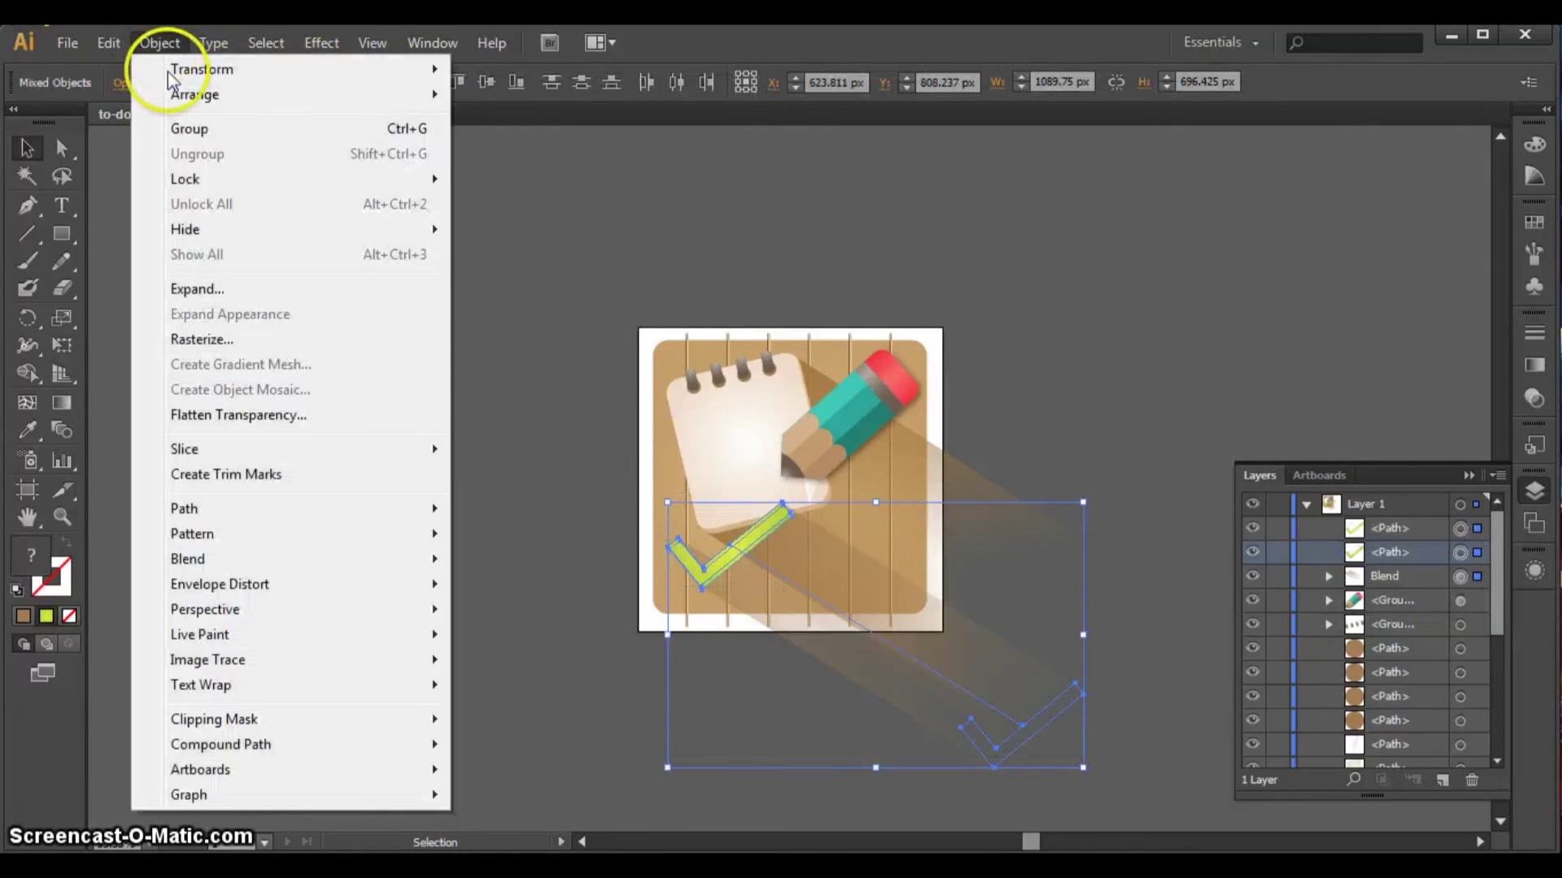
click(192, 129)
- Move the check mark group to the right so it sits centrally below the notepad and pencil
drag(723, 548, 740, 562)
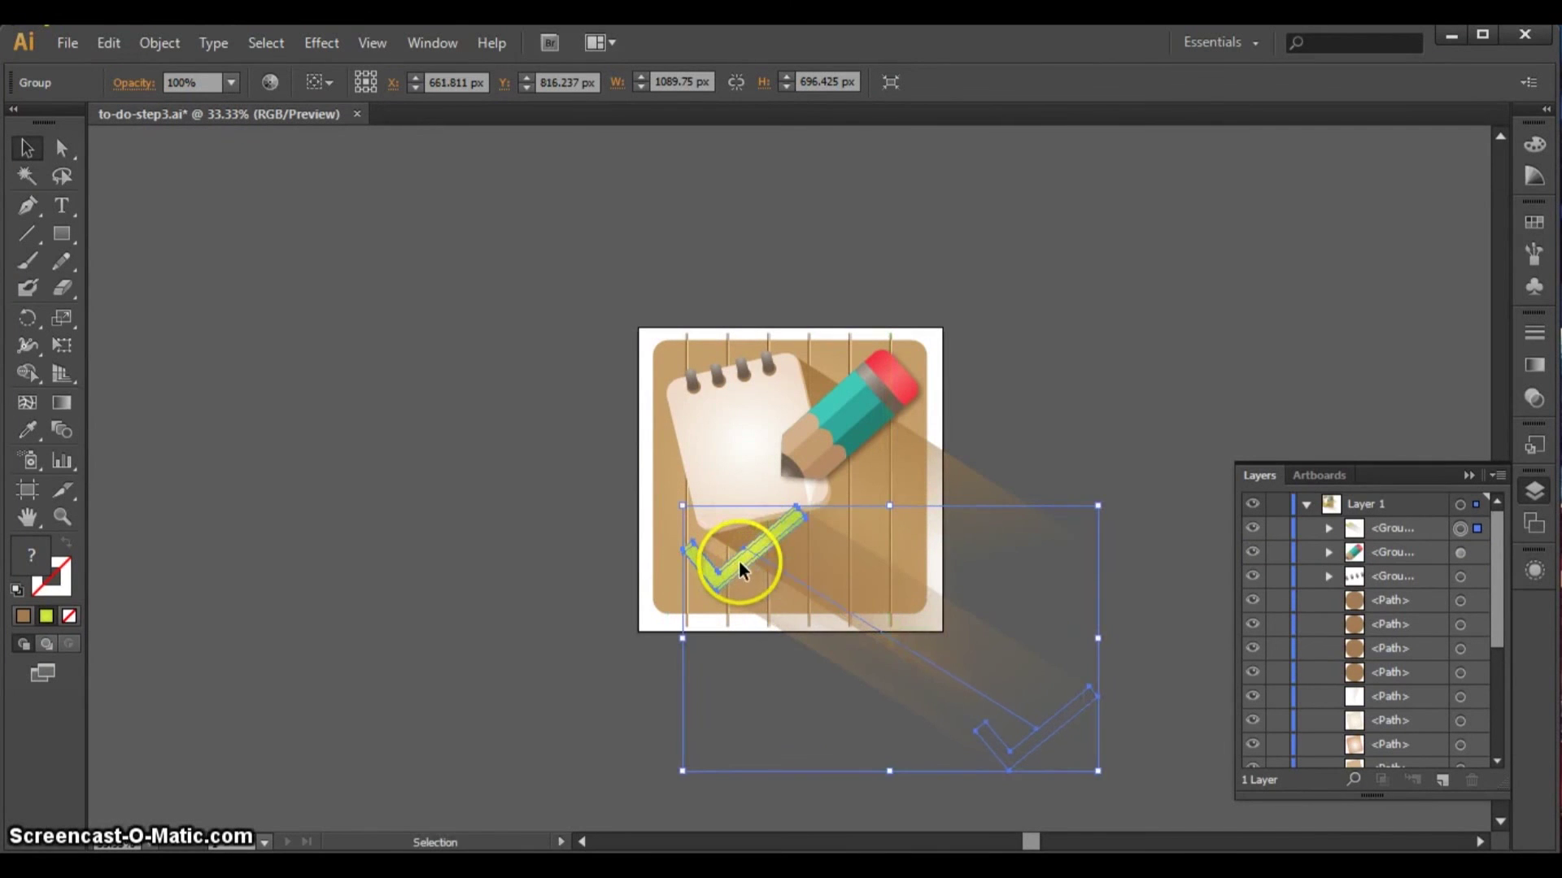
click(1111, 343)
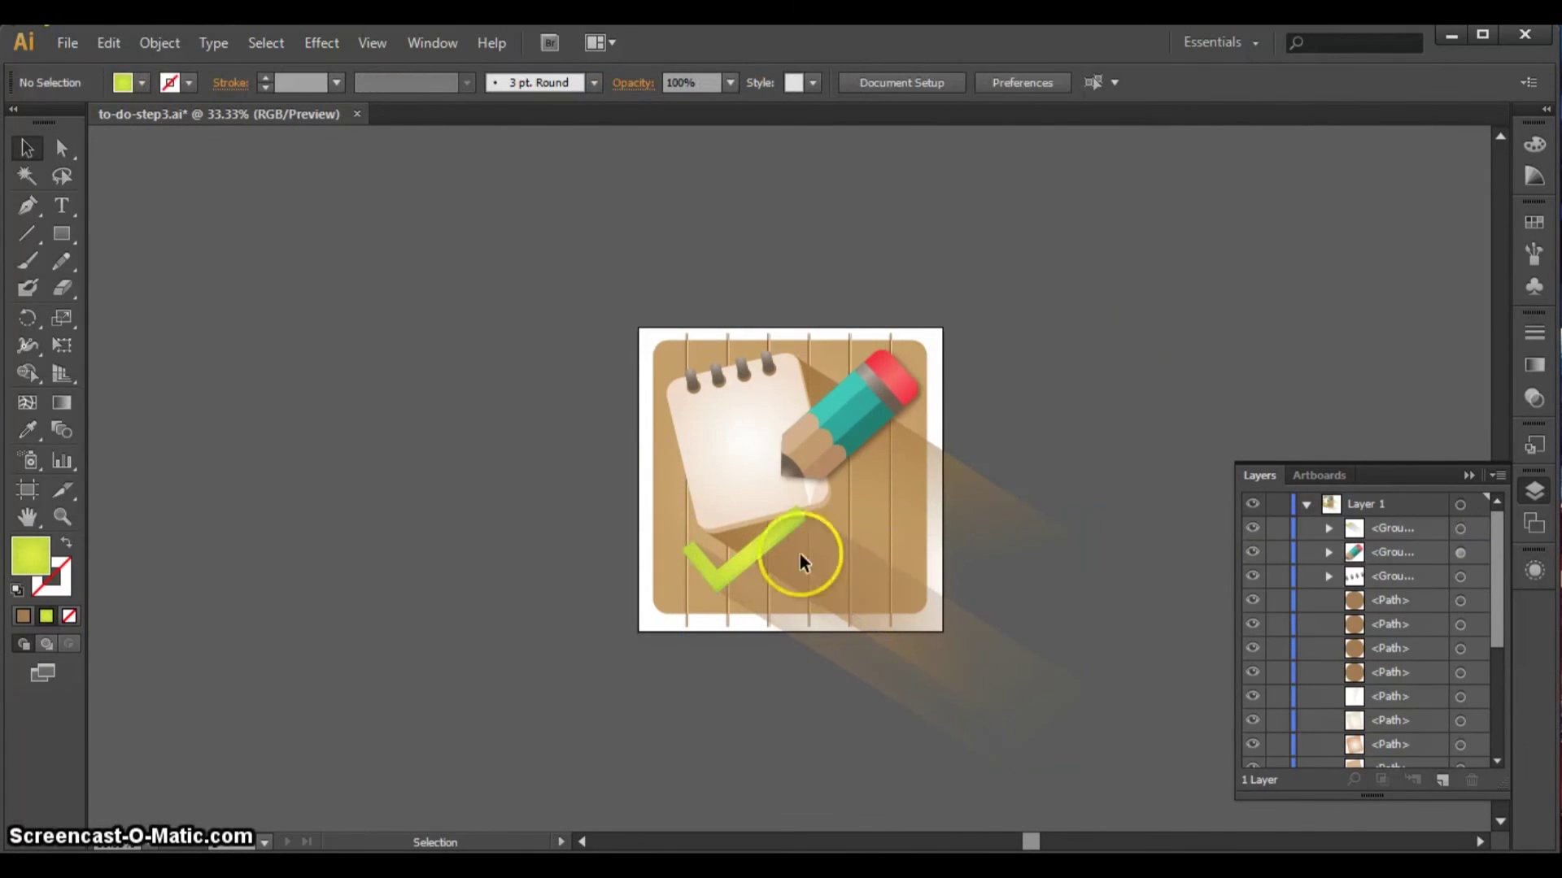
drag(772, 536, 749, 543)
drag(754, 548, 800, 549)
click(439, 467)
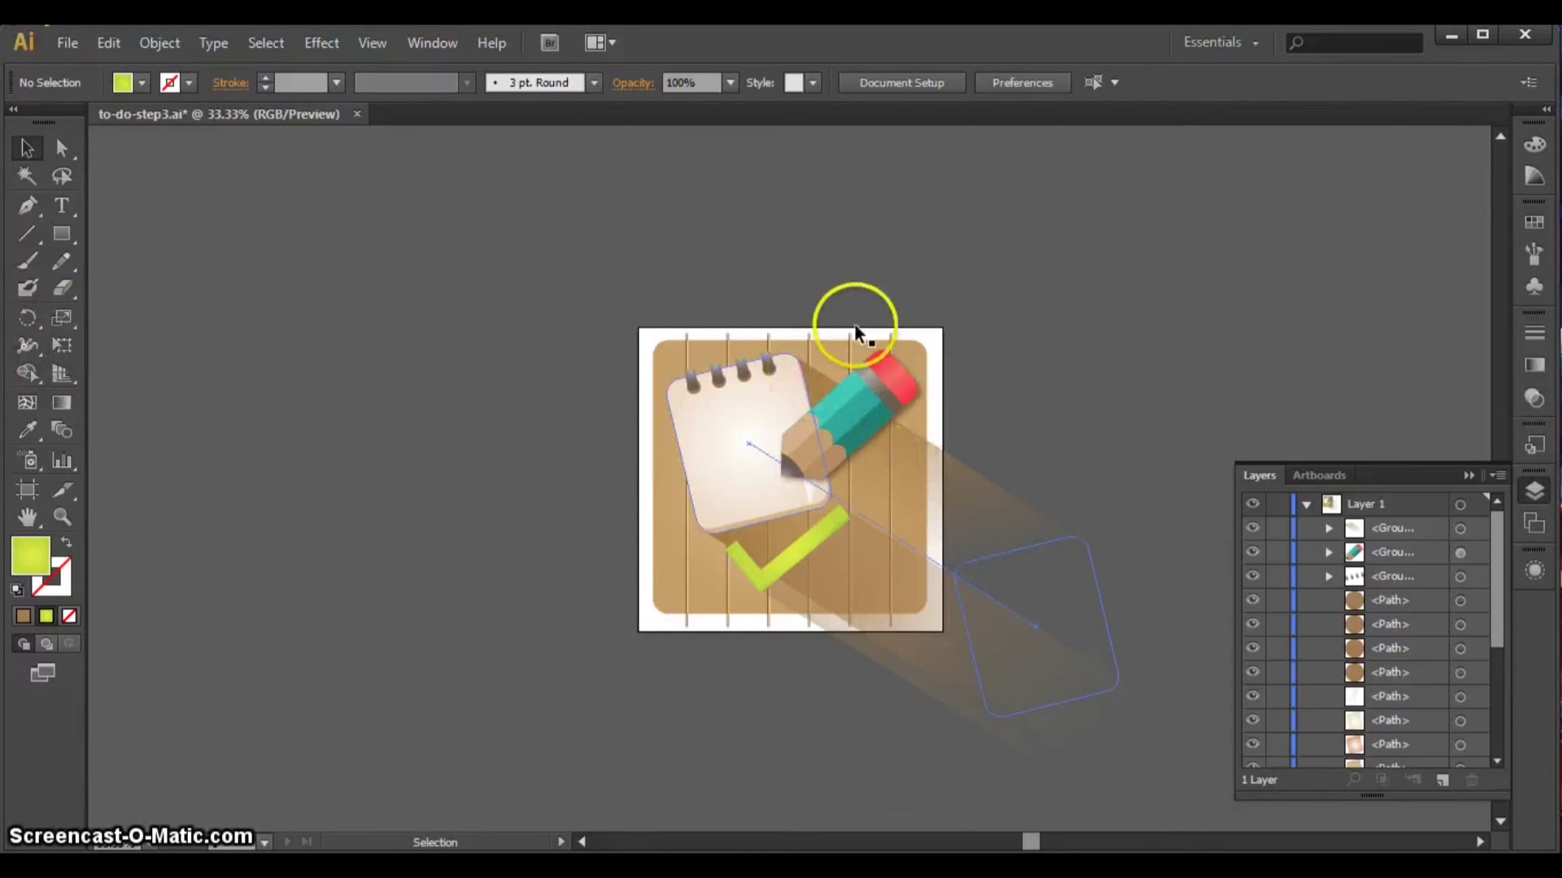
- Expand the appearance of the rounded brown background square
click(914, 362)
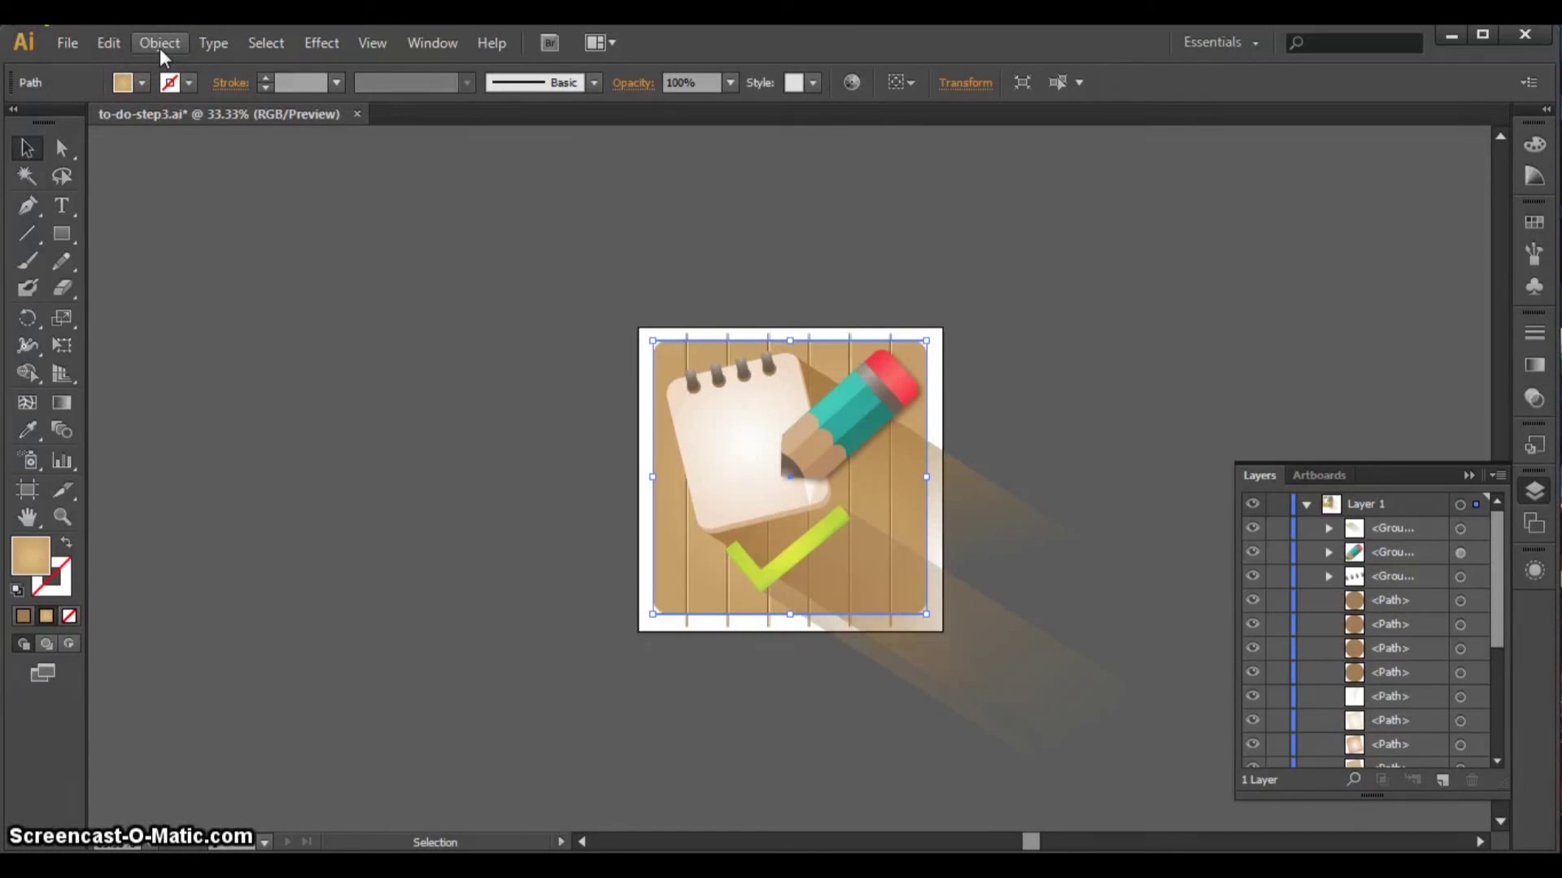
drag(660, 325, 651, 344)
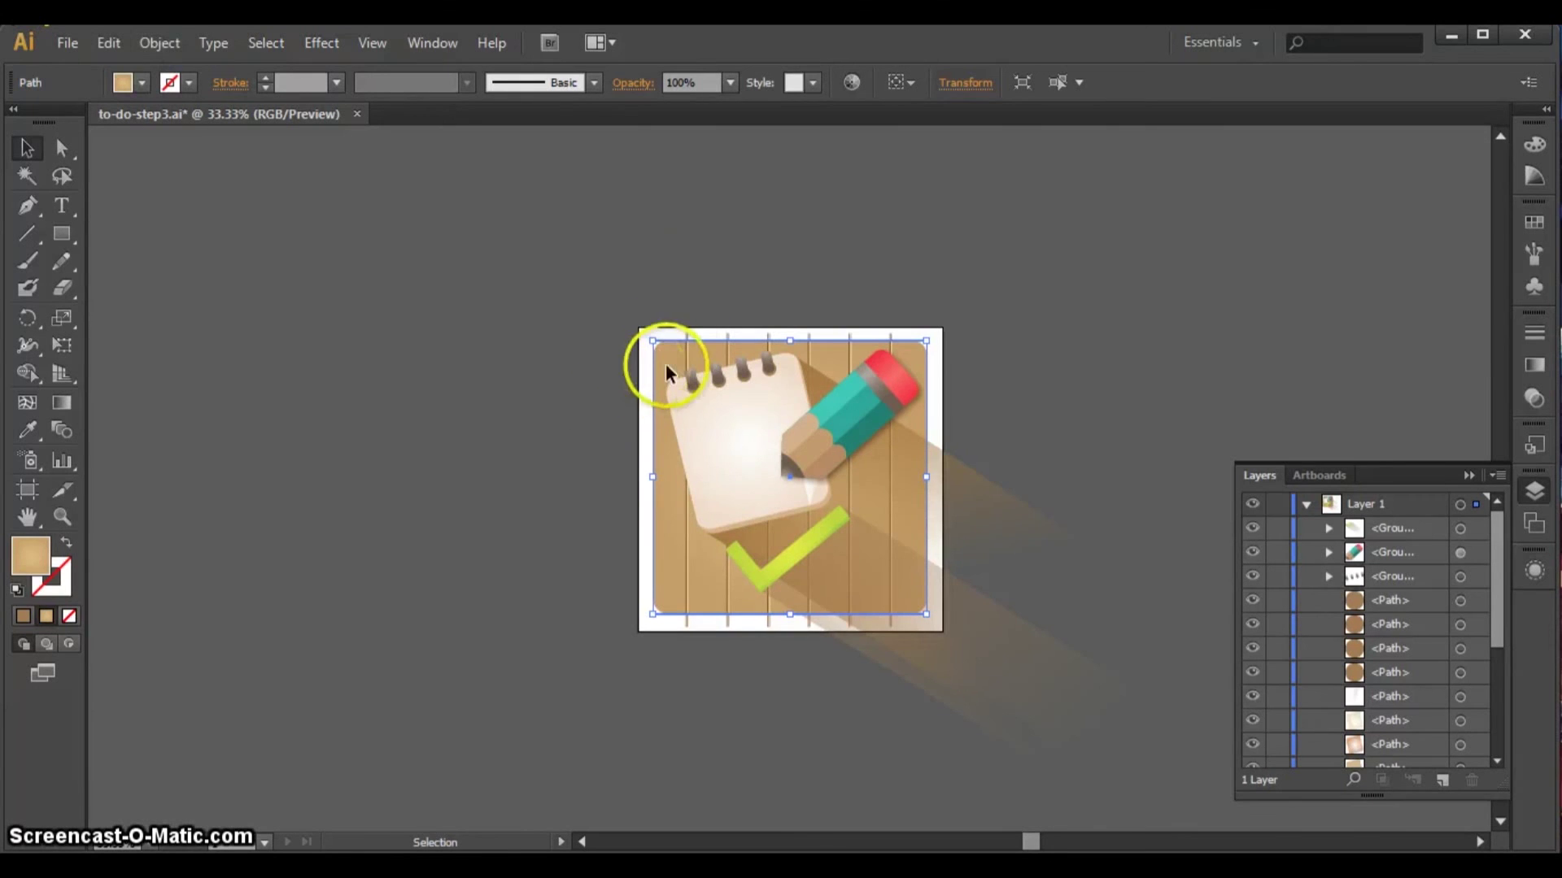
click(152, 40)
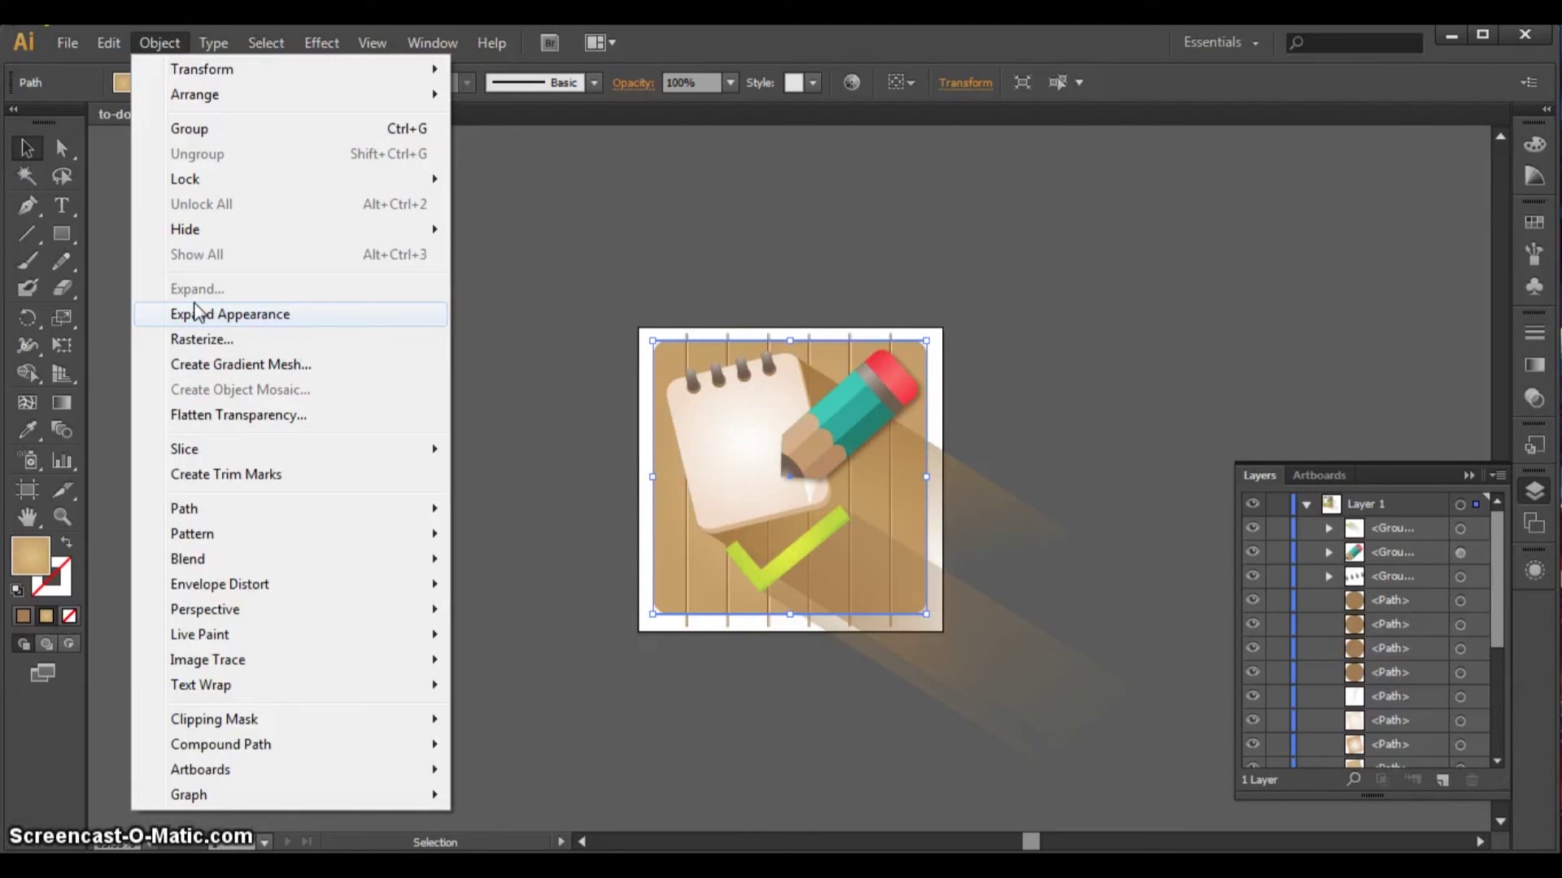
click(195, 314)
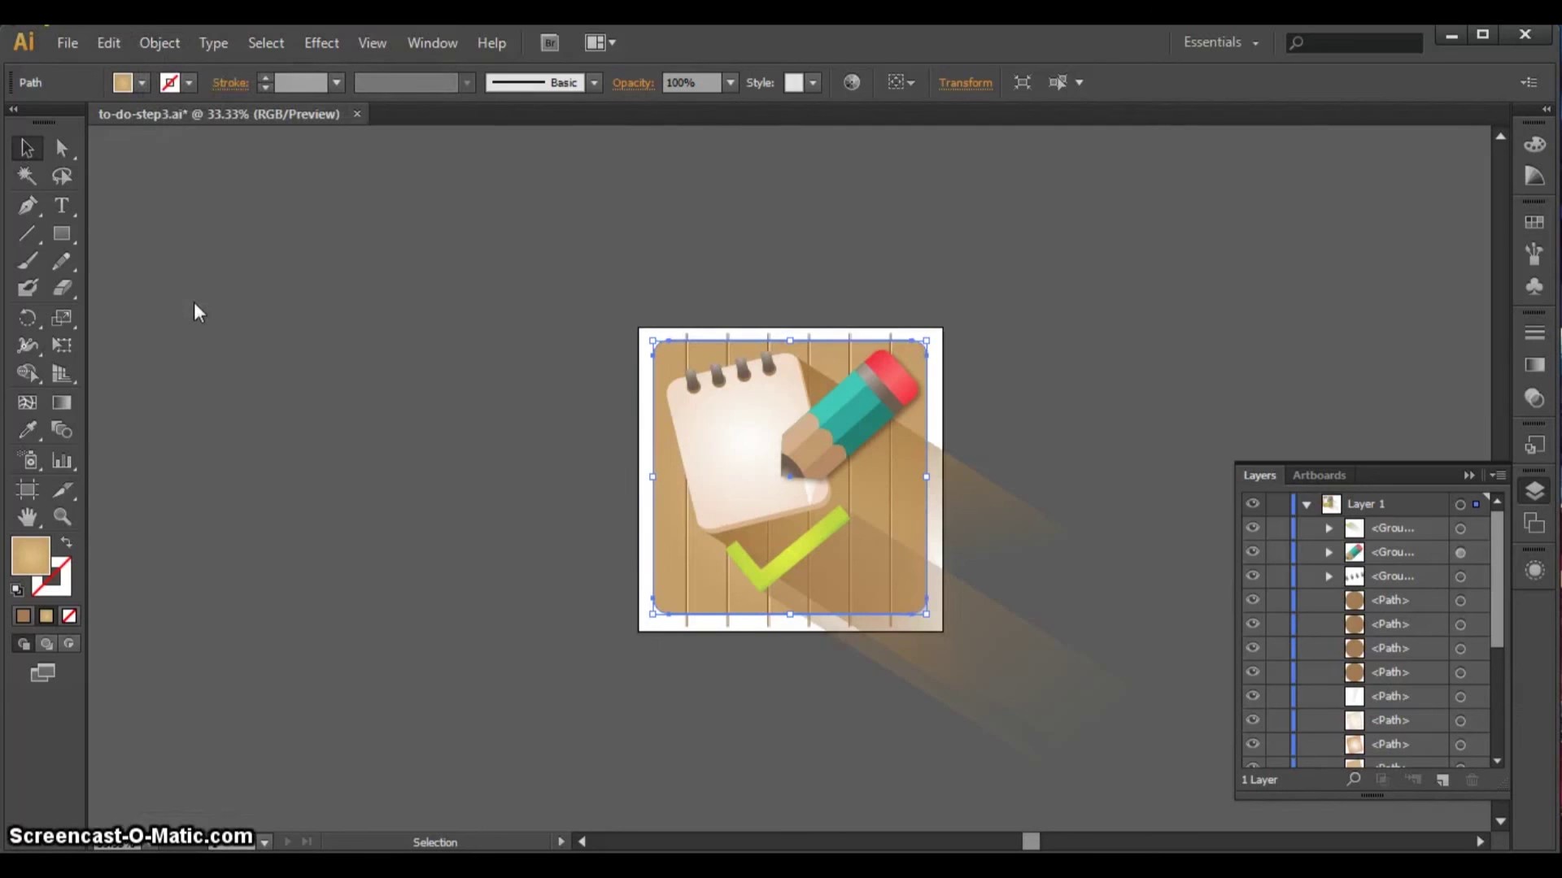
click(394, 365)
- Group all the artwork except the rounded brown background square
mouse_move(559, 275)
mouse_down()
mouse_move(900, 537)
mouse_move(1013, 690)
mouse_up()
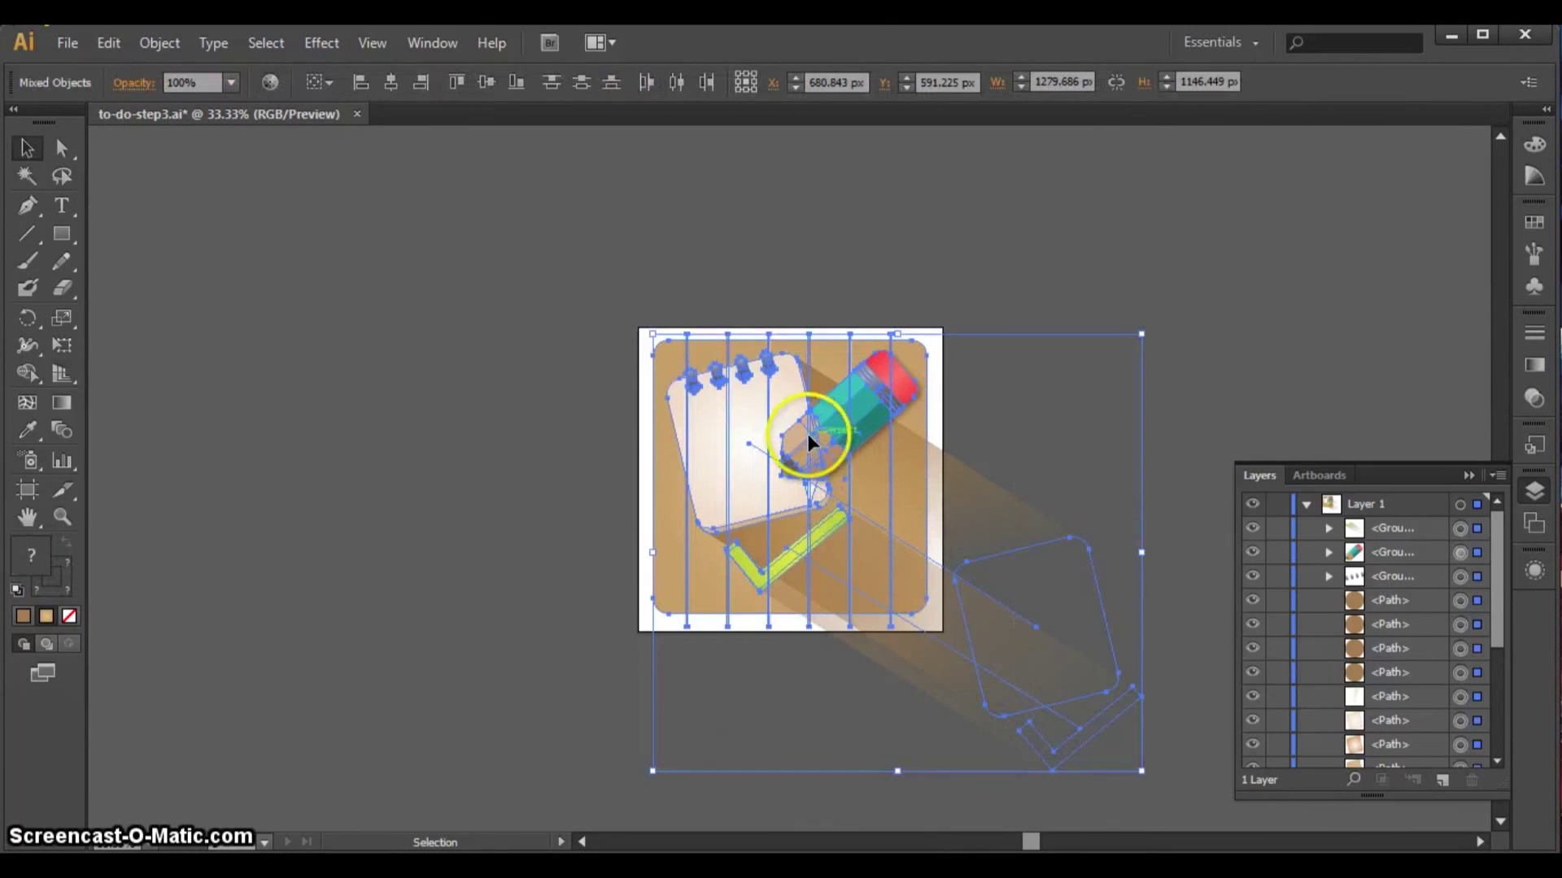
shift+click(667, 355)
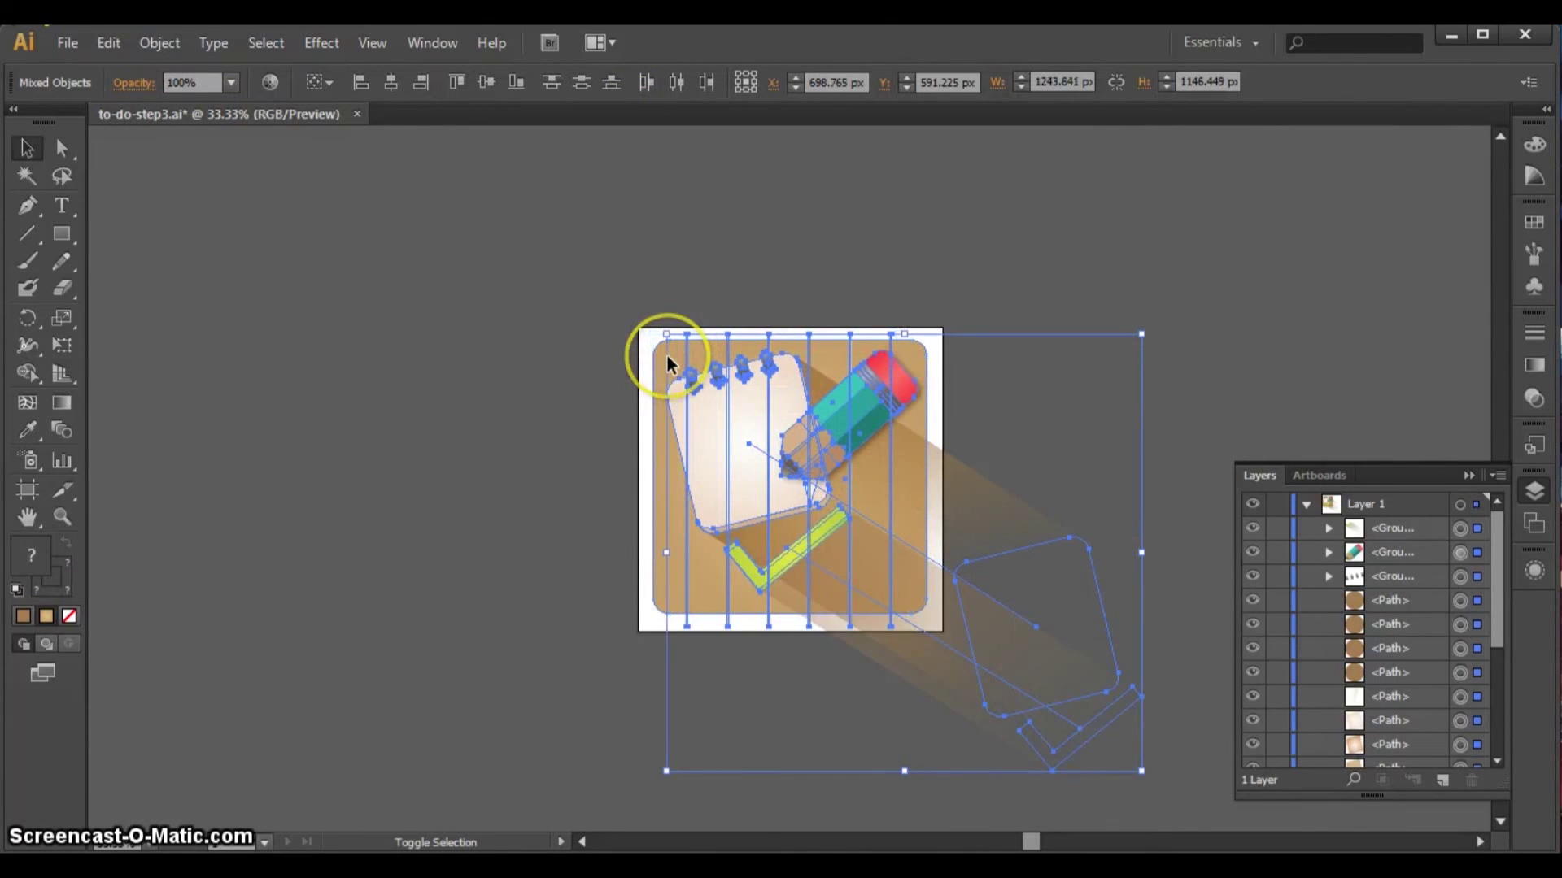
click(200, 45)
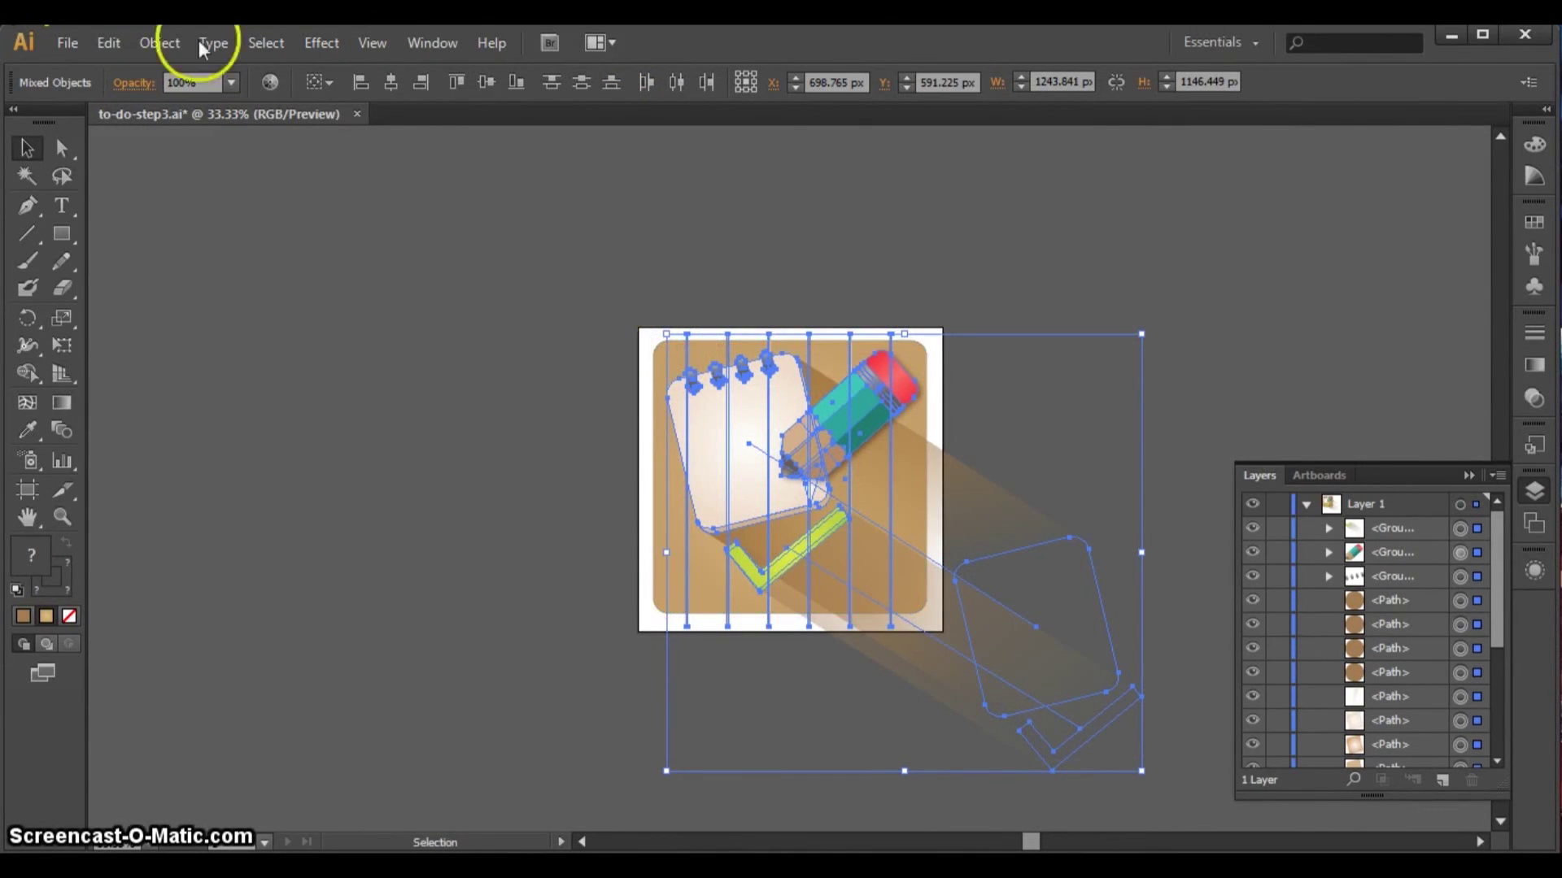
click(156, 43)
click(183, 128)
click(1421, 534)
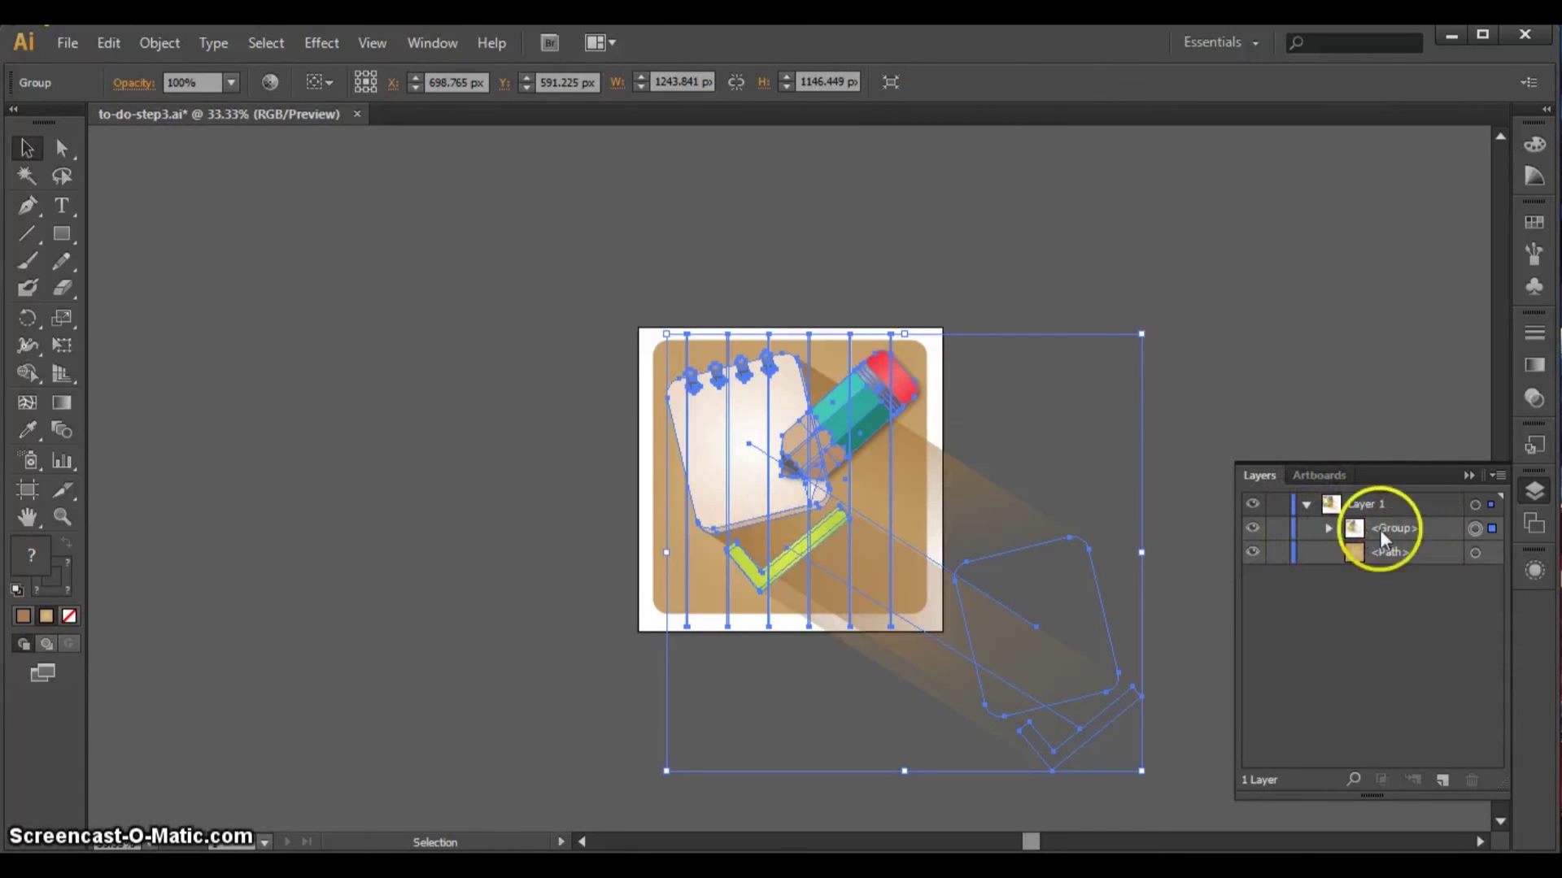
- Copy the rounded brown background square and paste the duplicate in place above all the artwork
click(438, 448)
click(667, 350)
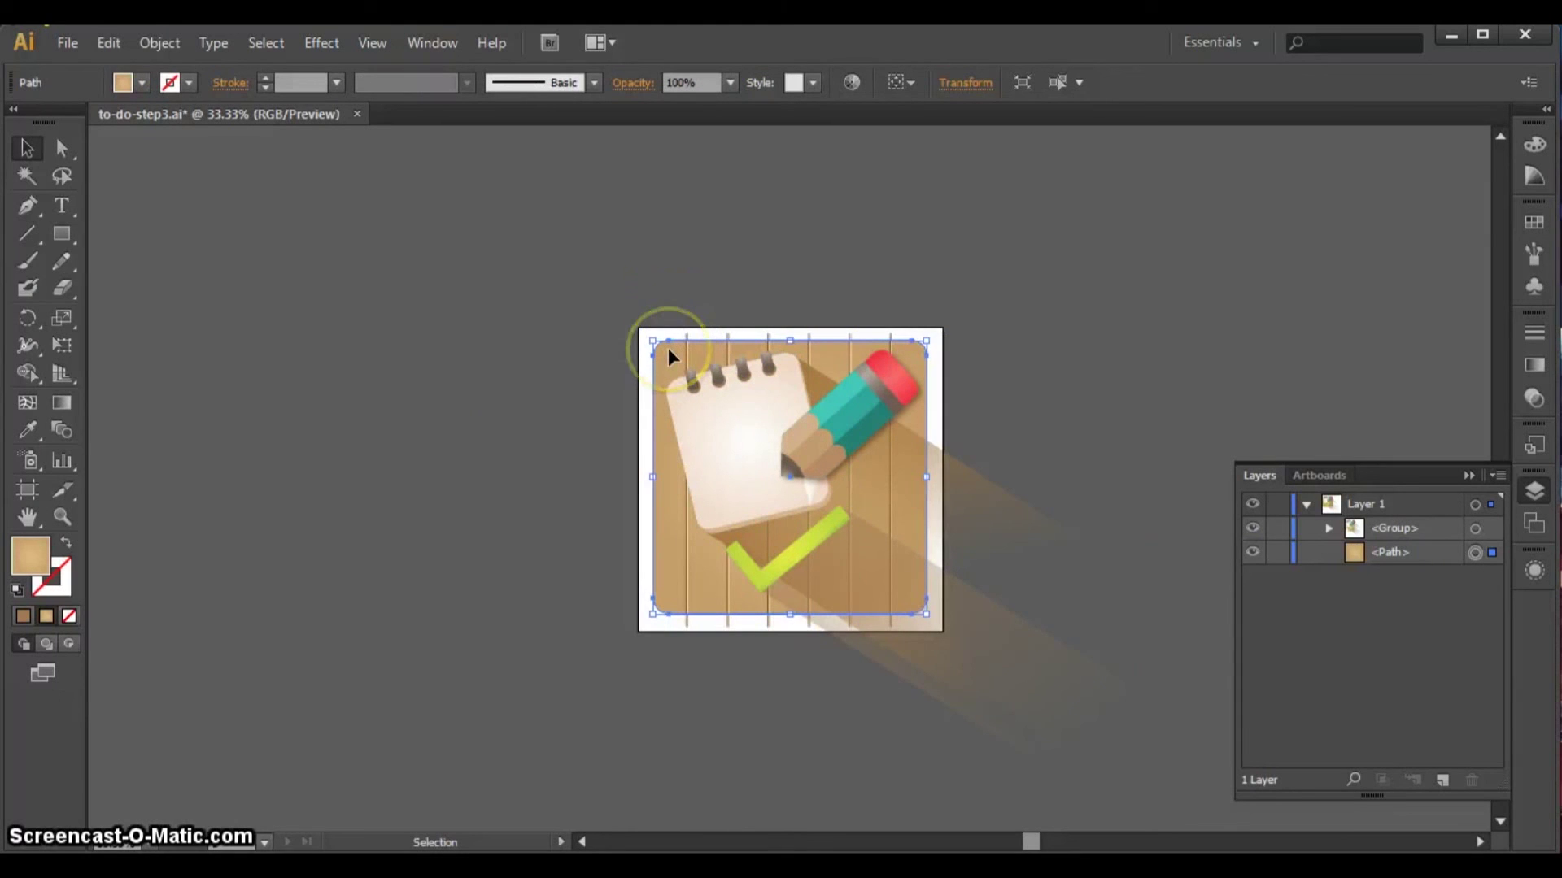
click(107, 44)
click(143, 153)
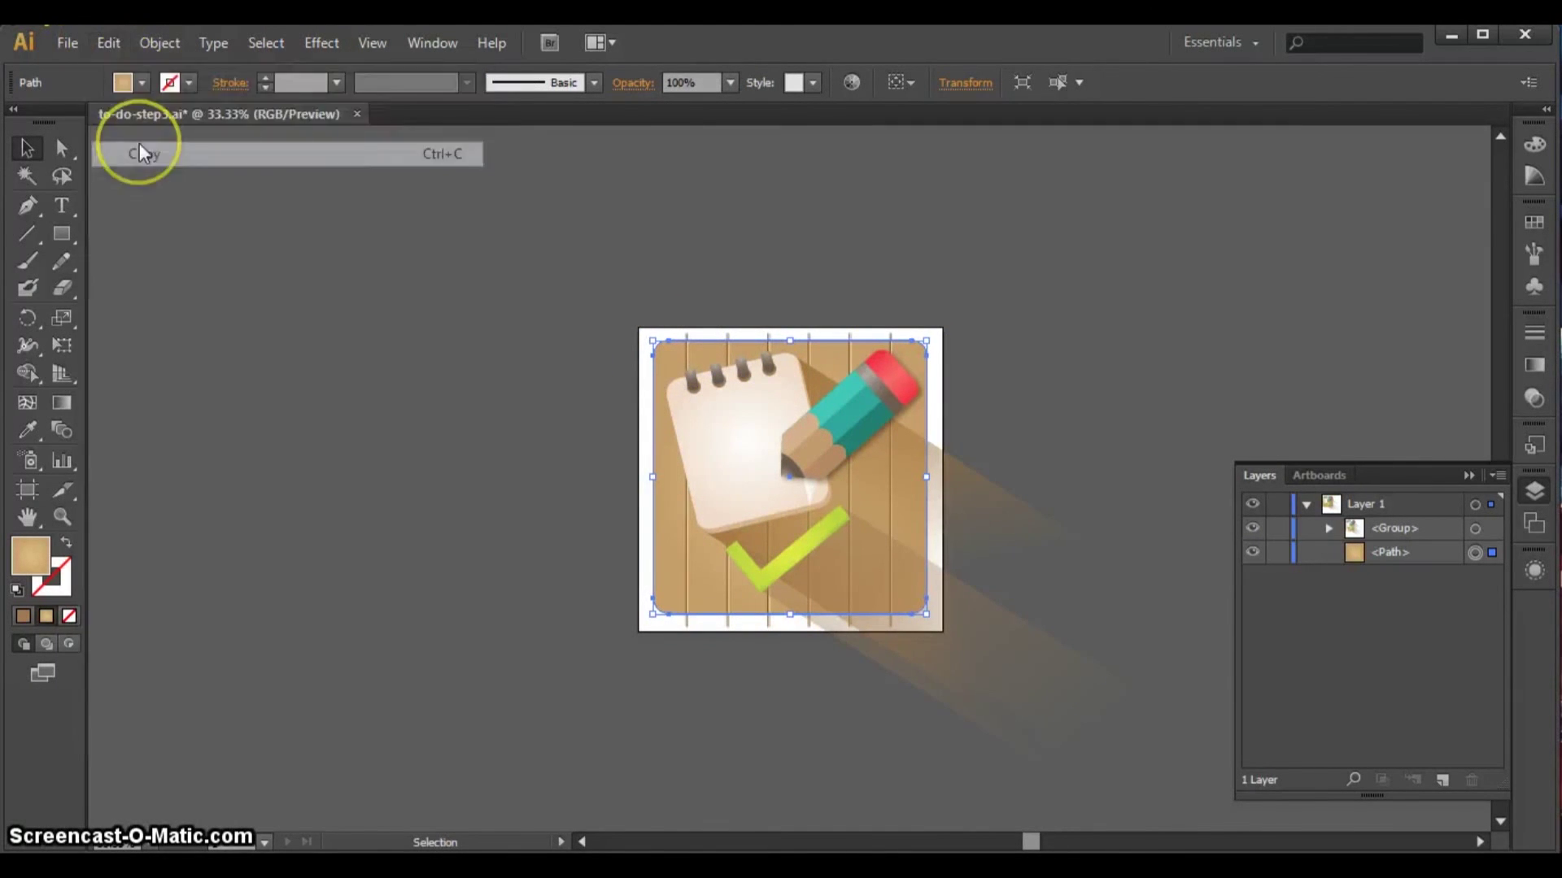
click(111, 42)
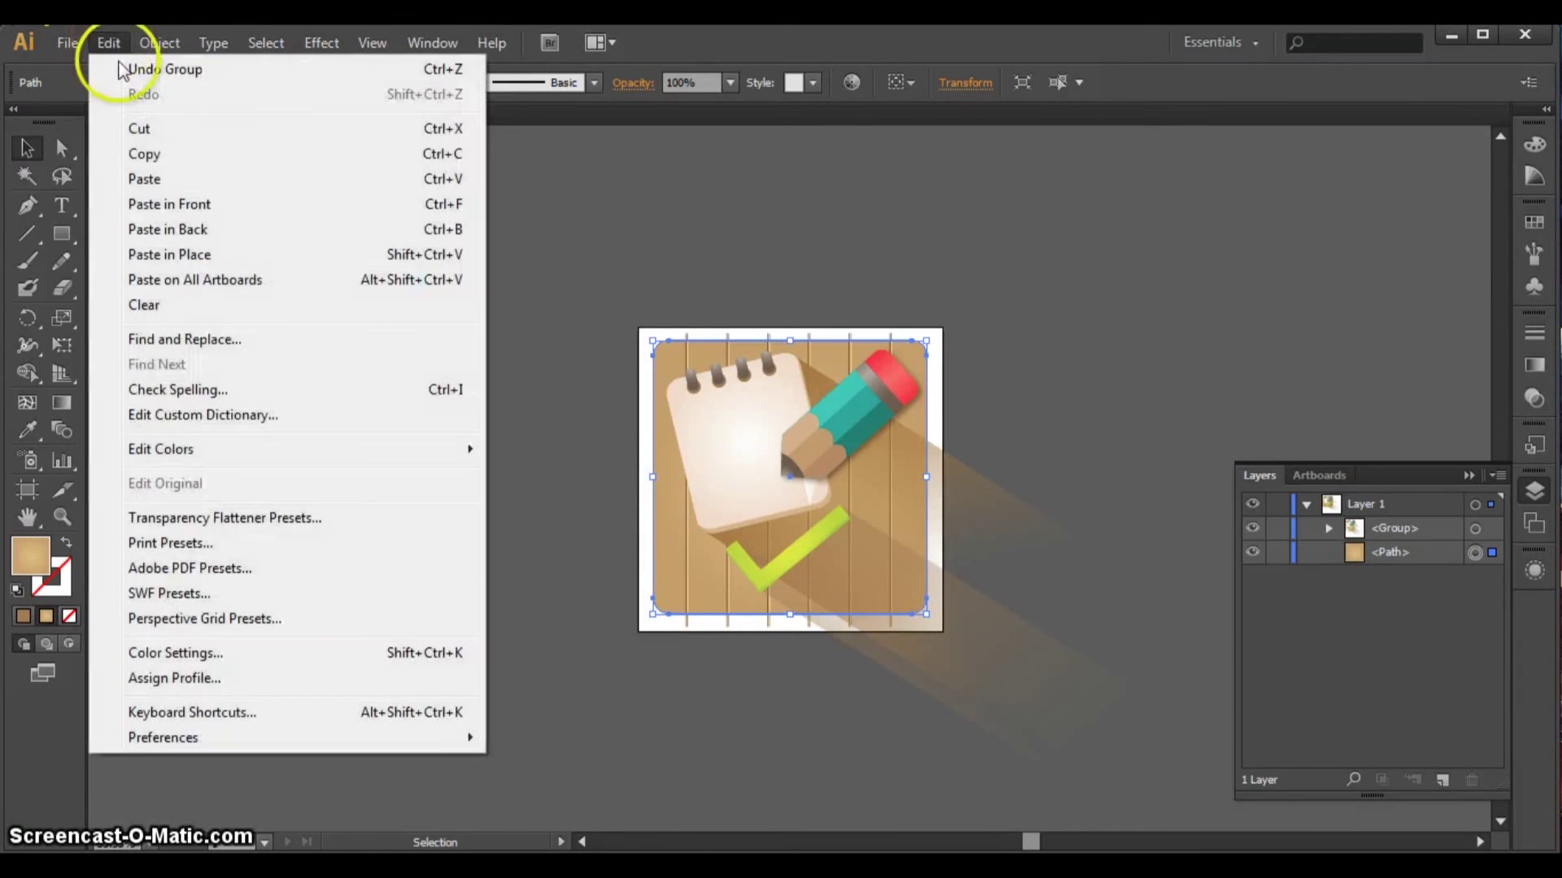
click(145, 247)
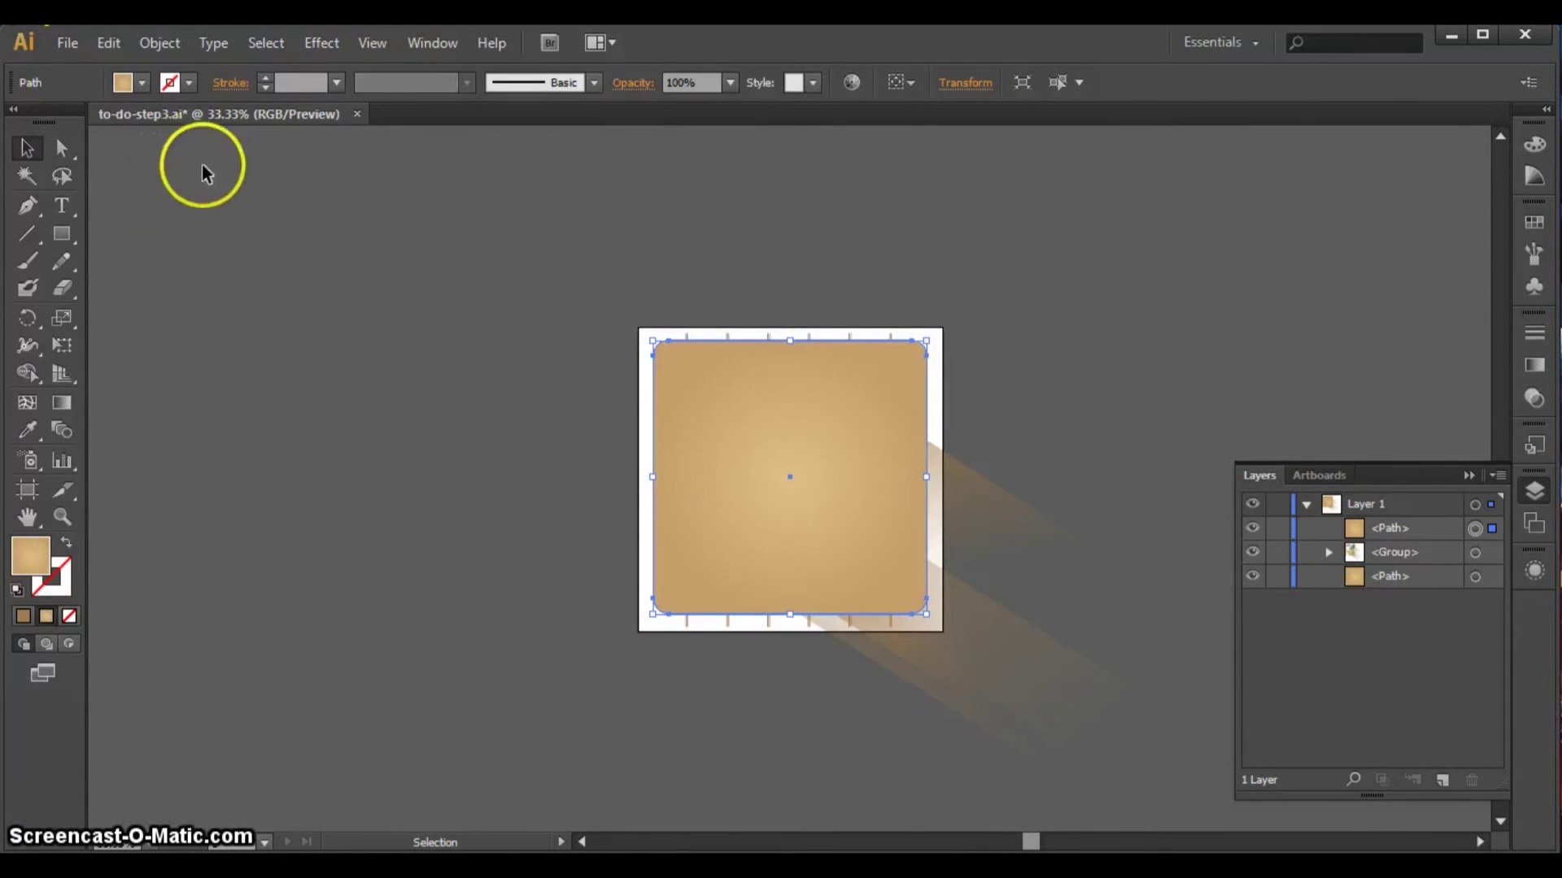
click(420, 250)
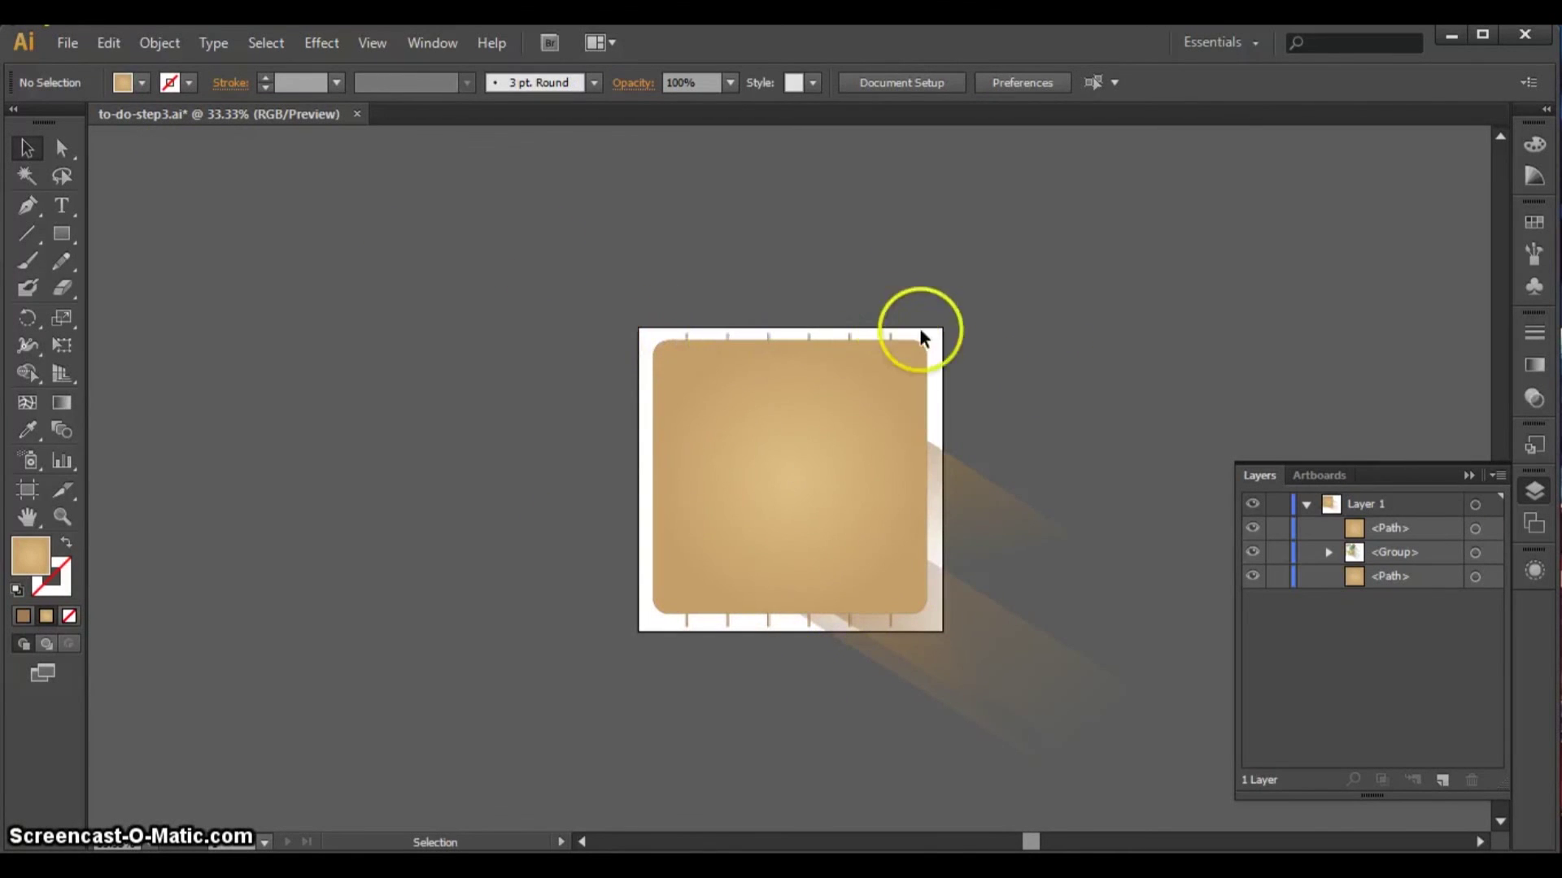
- Make a clipping mask from all the artwork, using the topmost rounded square as the mask shape
key(ctrl+plus)
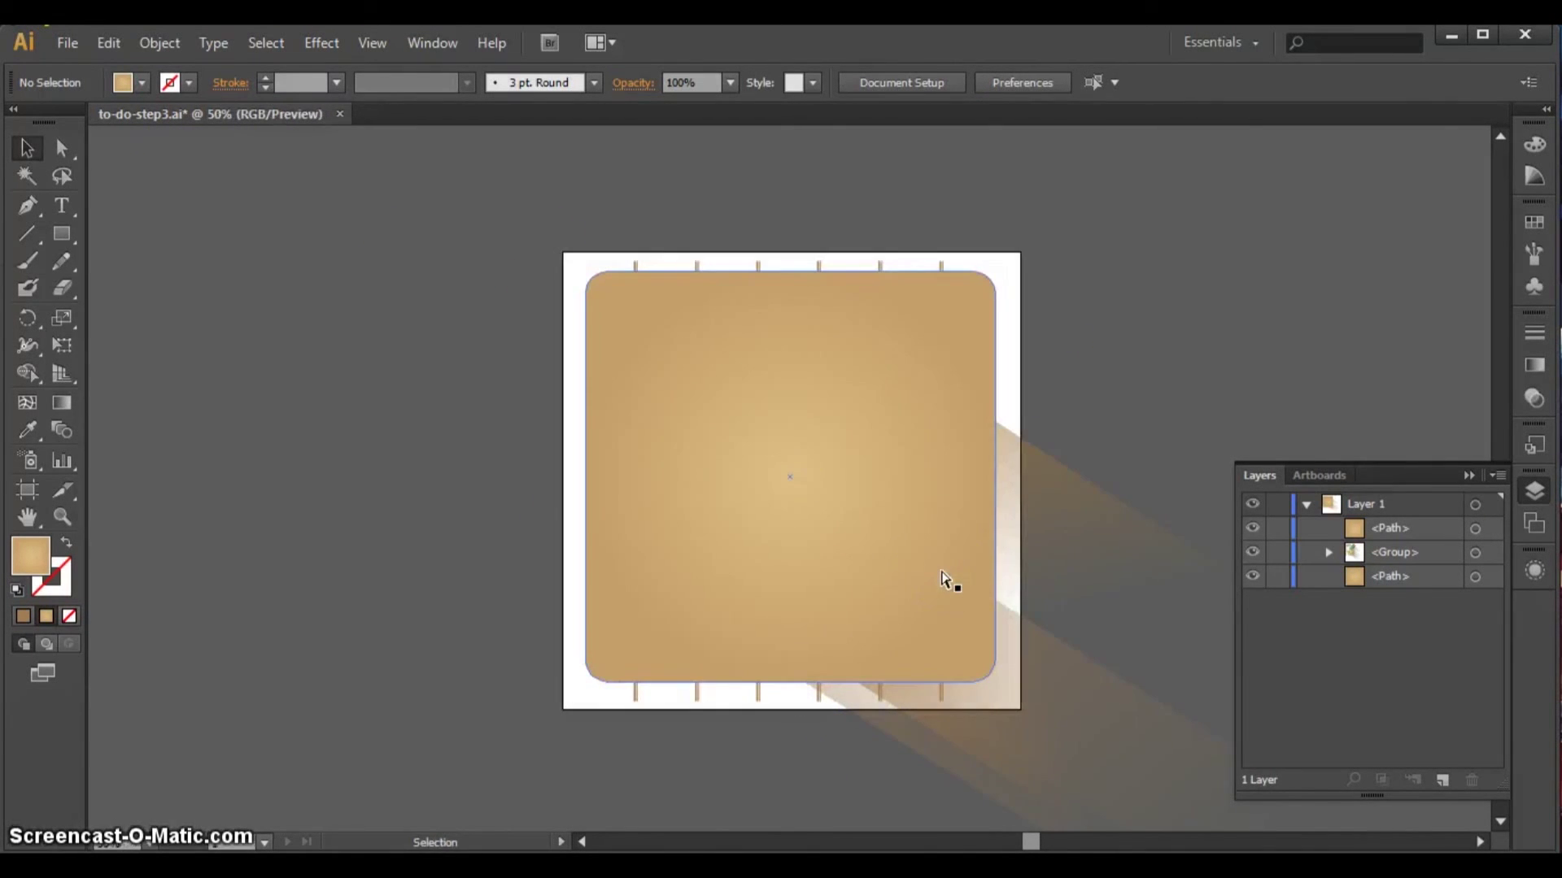
key(ctrl+plus)
click(767, 425)
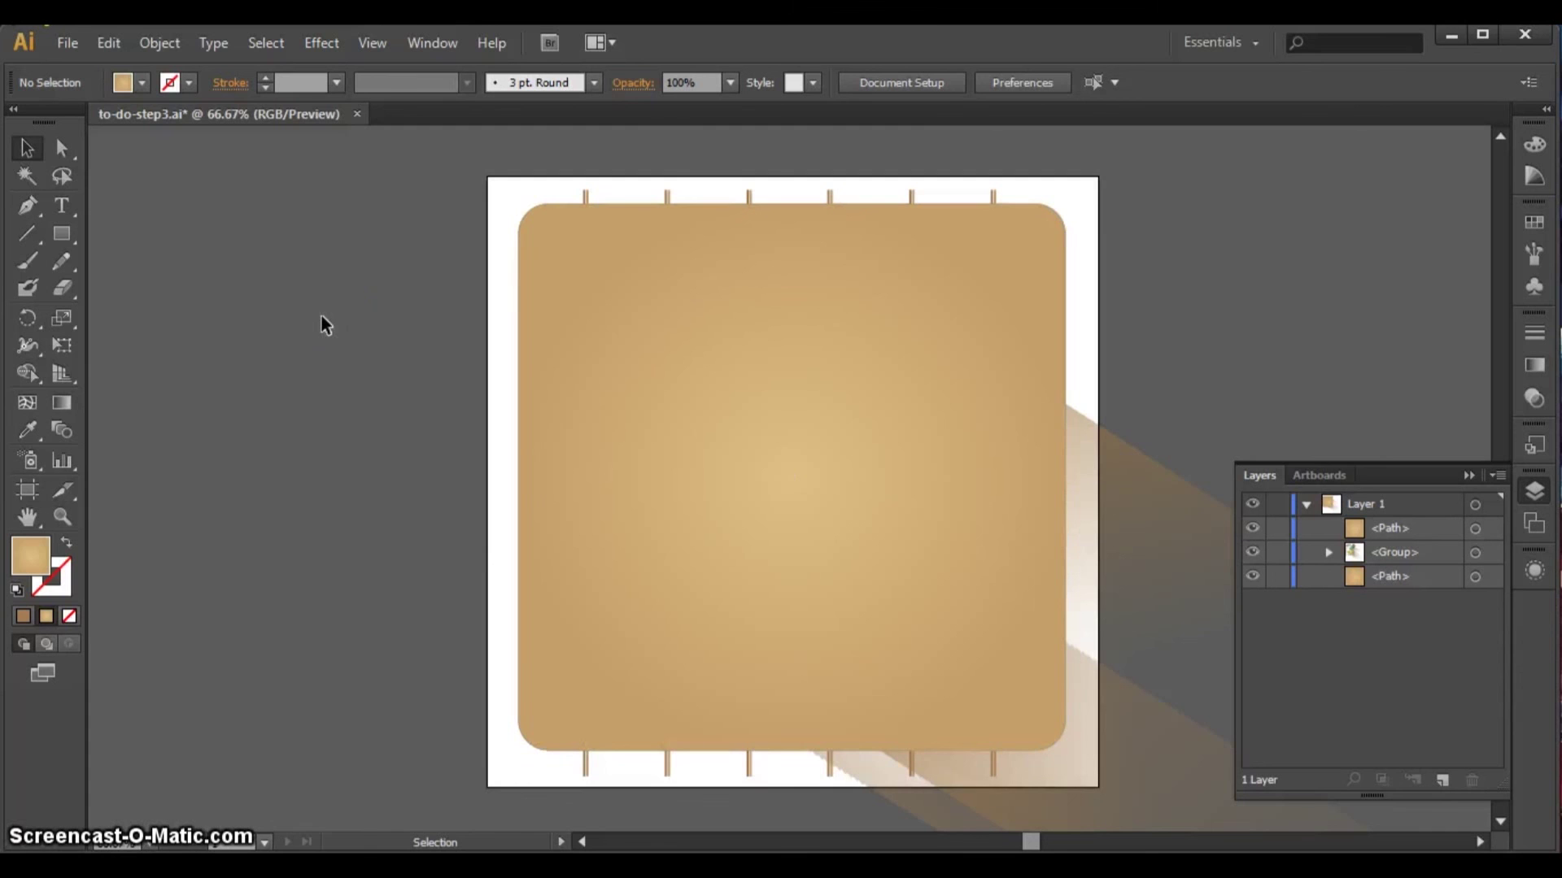
click(259, 45)
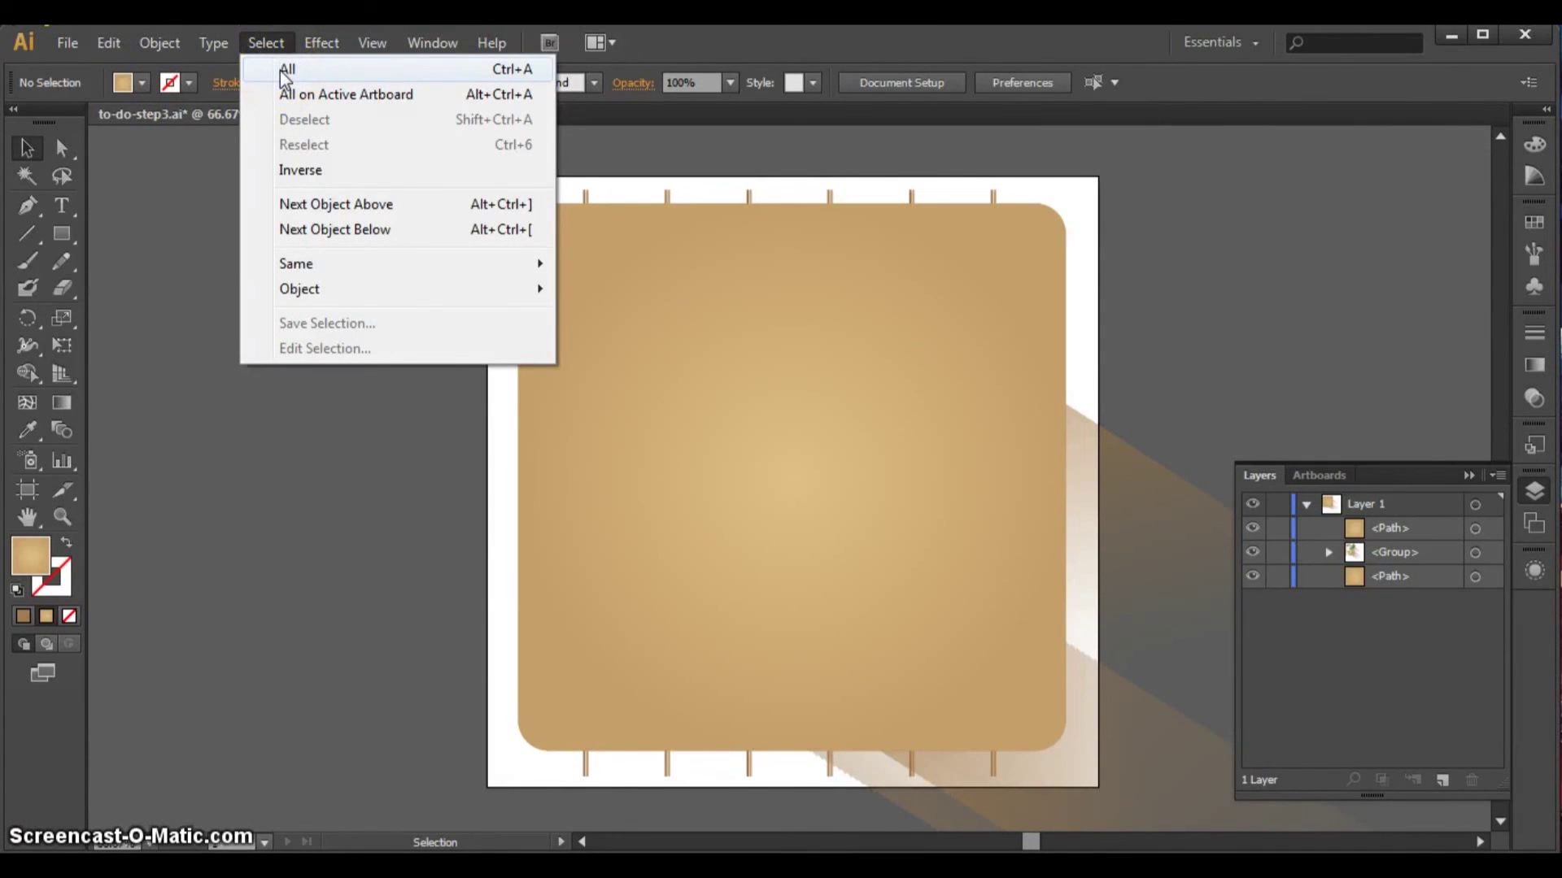
click(283, 71)
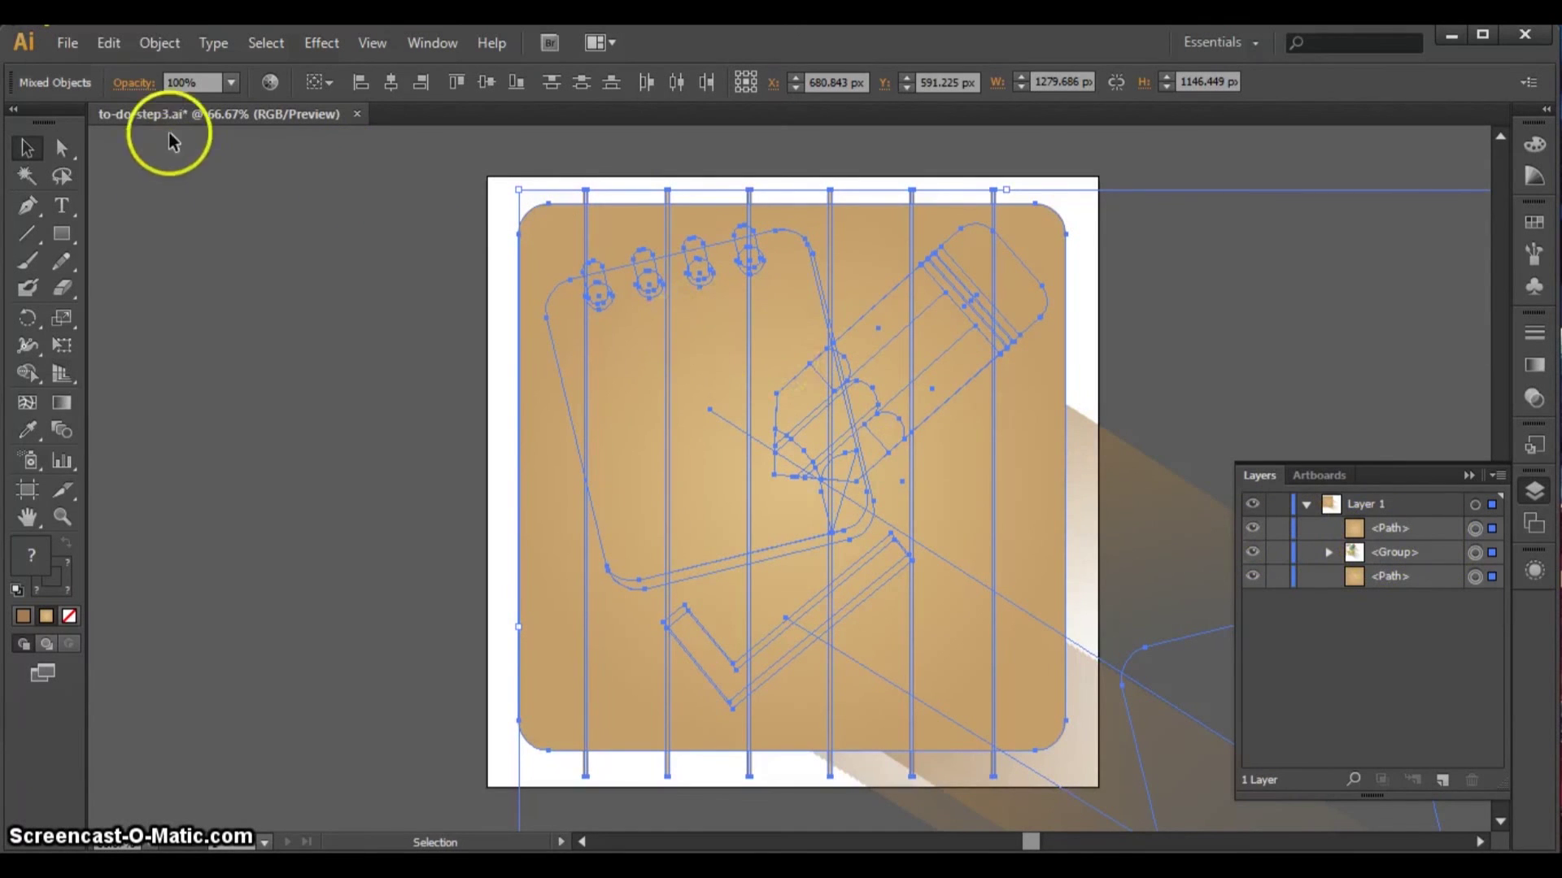
click(160, 45)
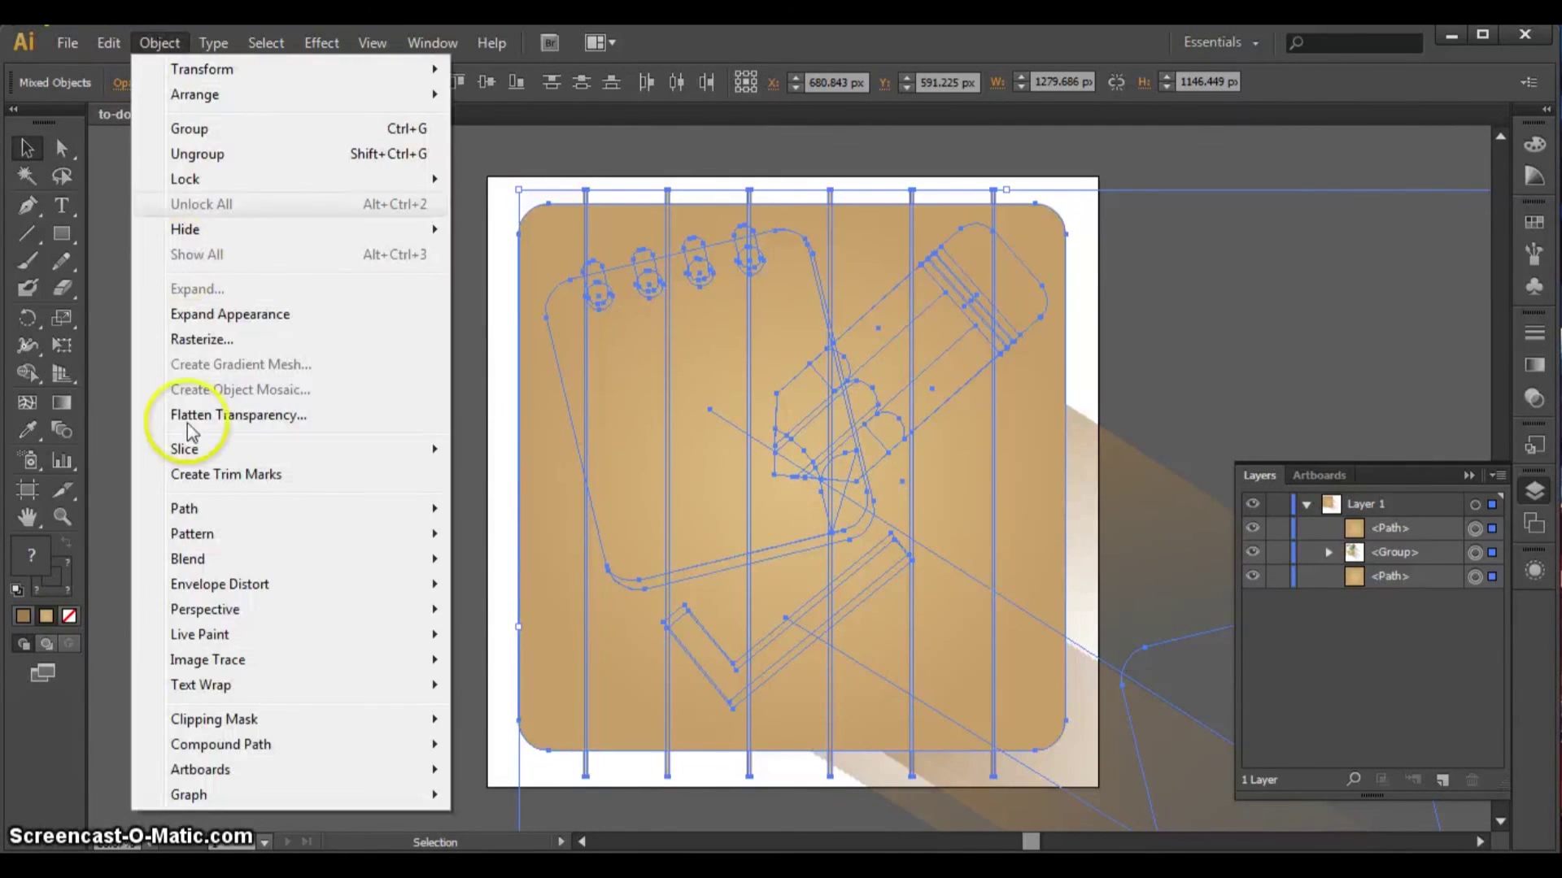
mouse_move(228, 719)
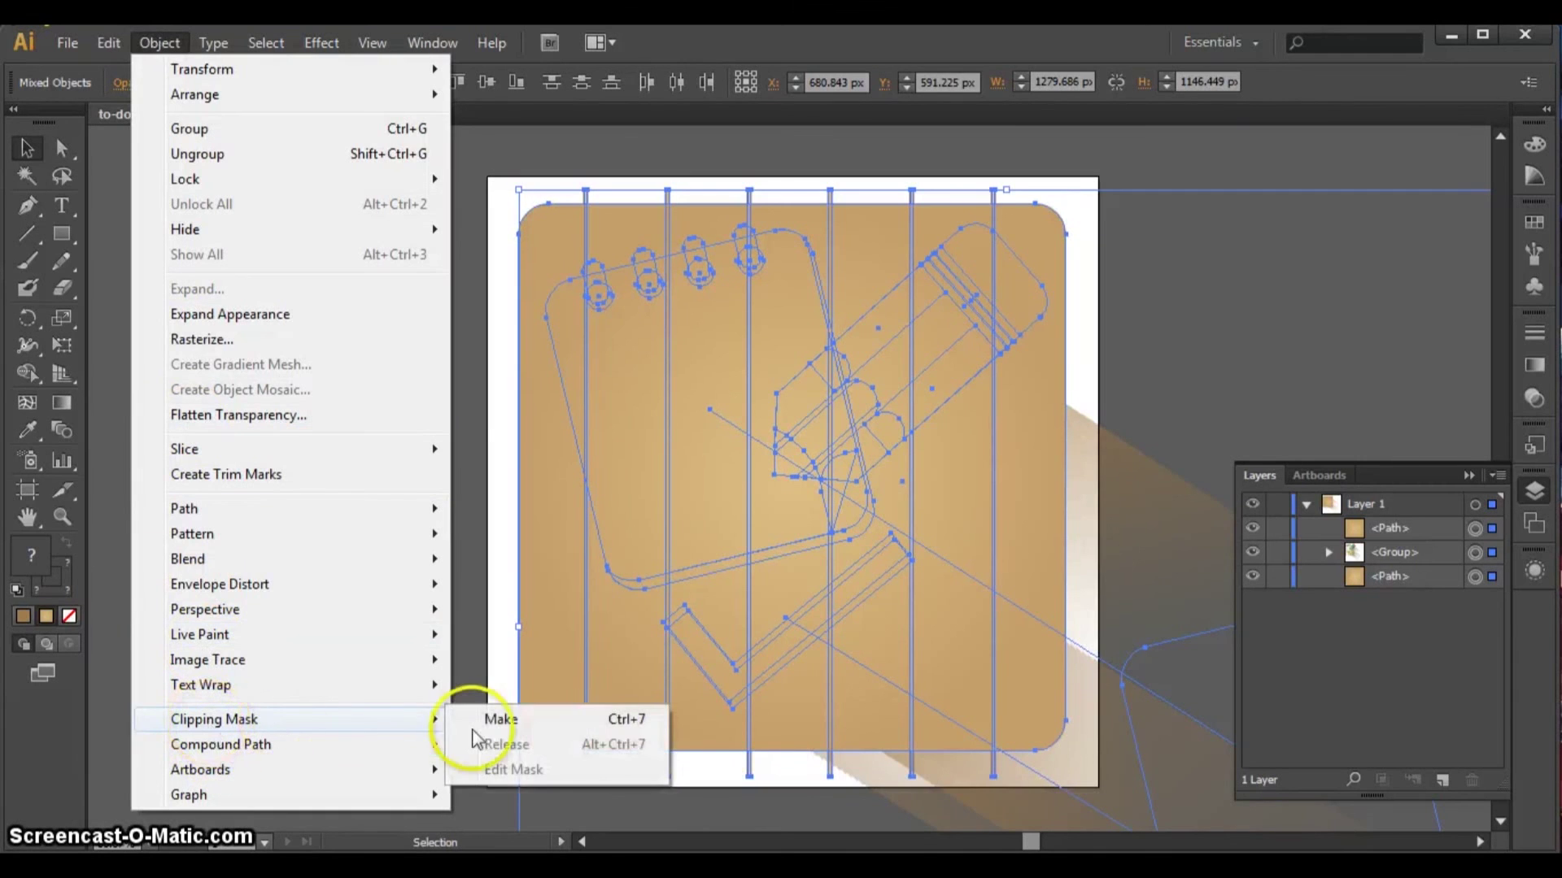
click(488, 719)
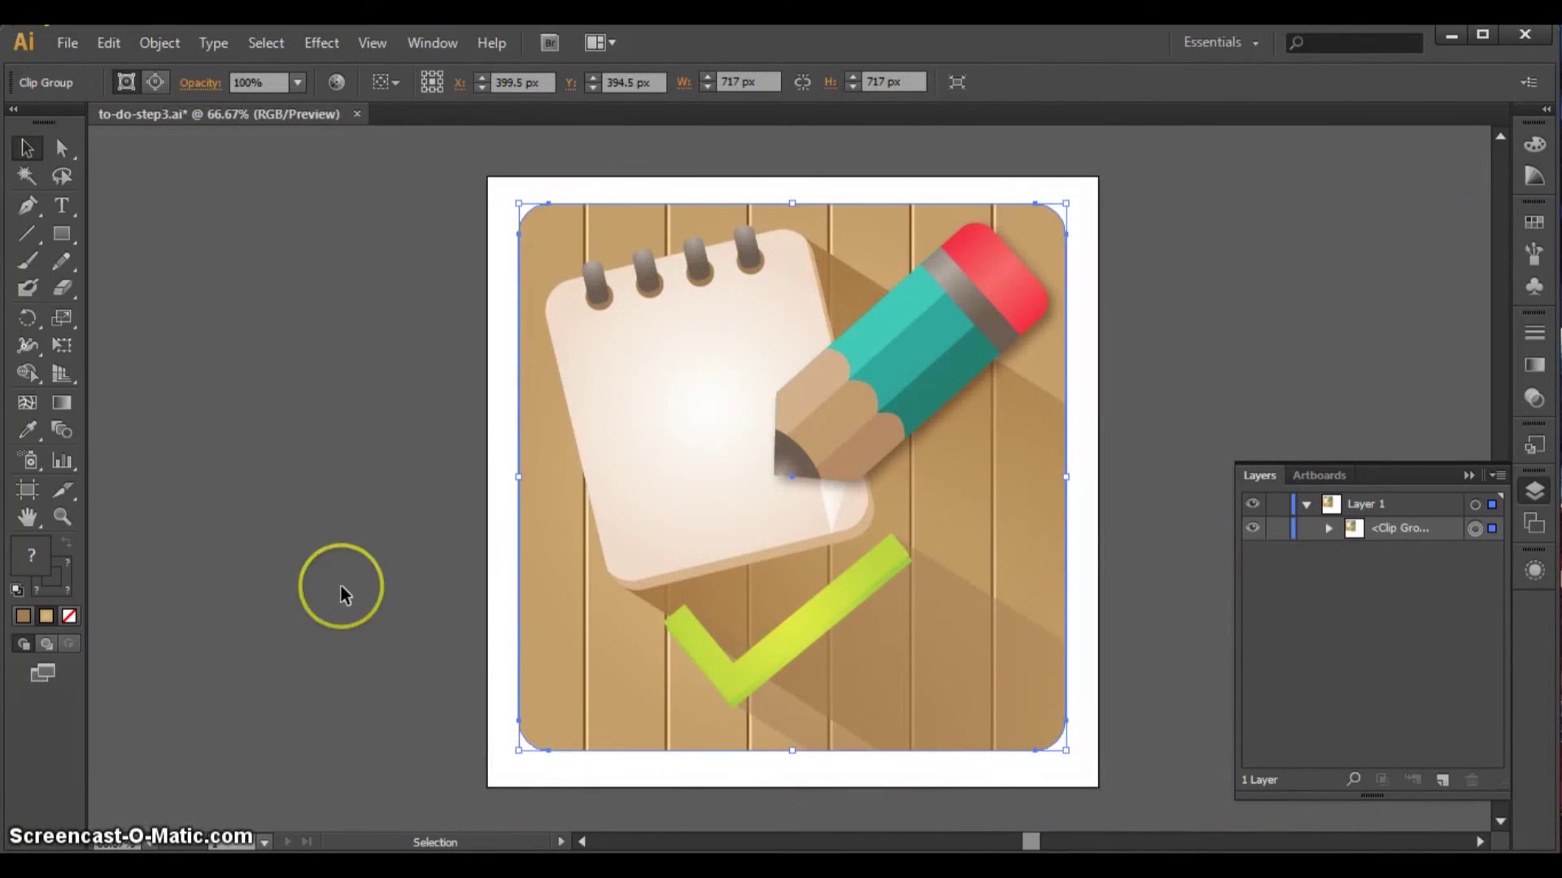
click(656, 182)
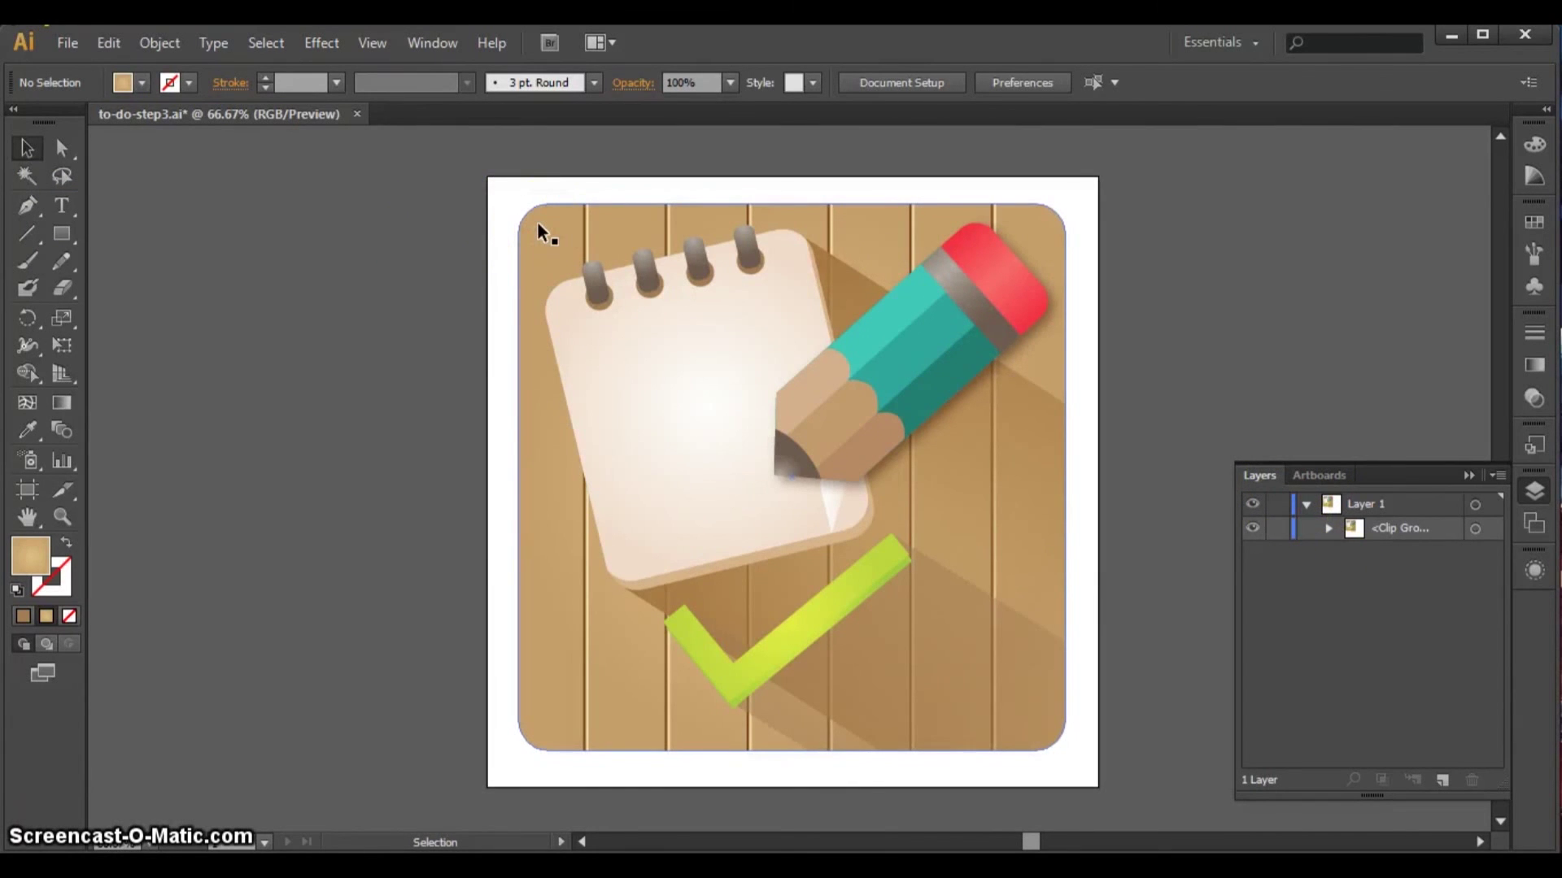
- Directly select the rounded background square inside the clip group, copy it and paste a duplicate
key(i)
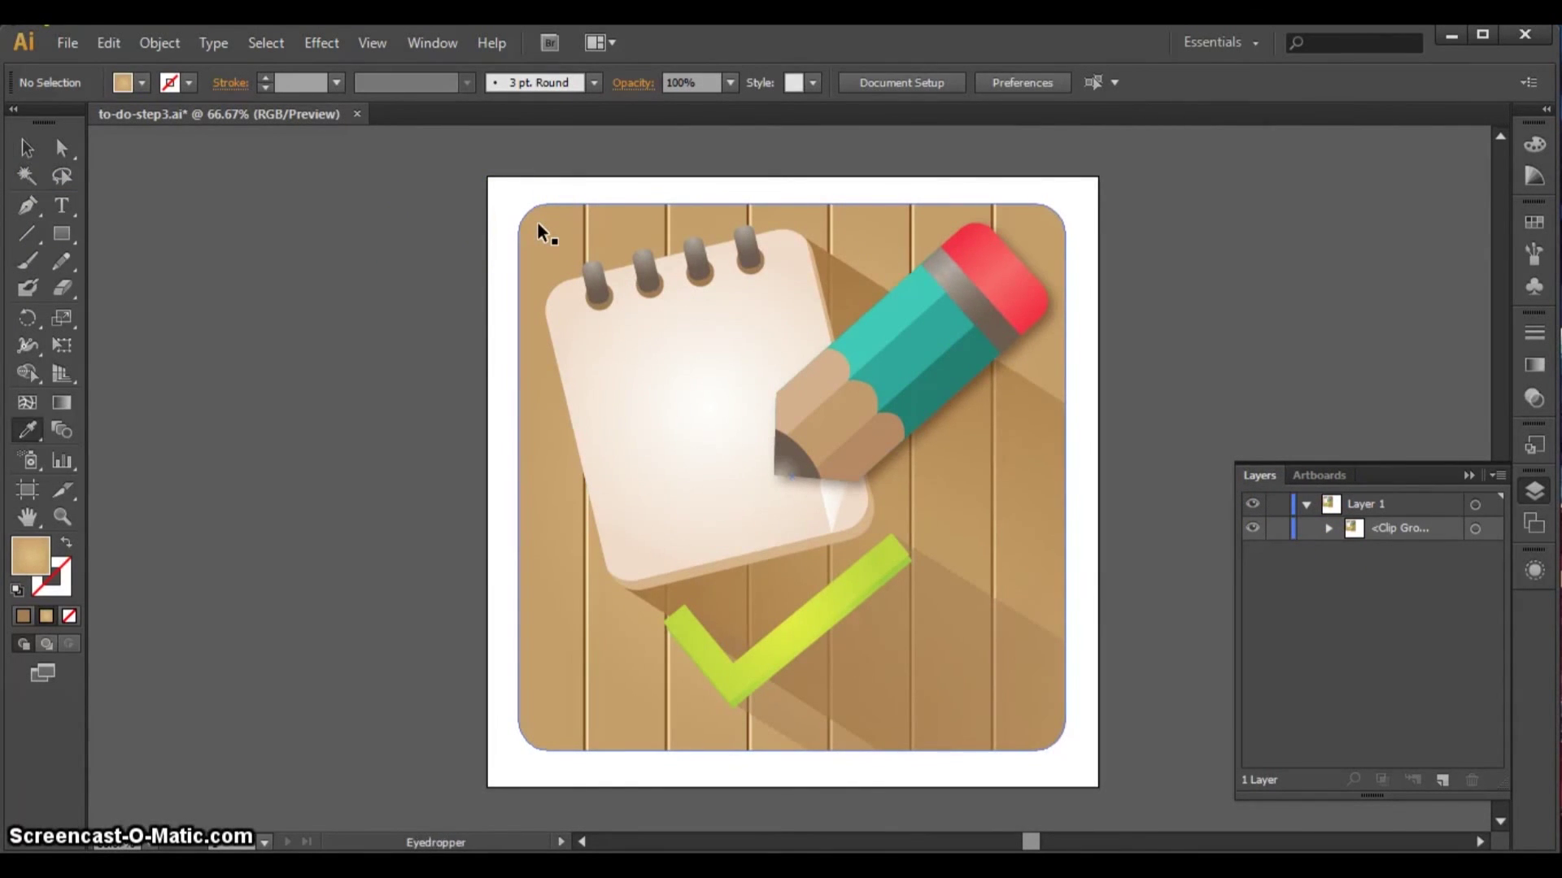
click(36, 143)
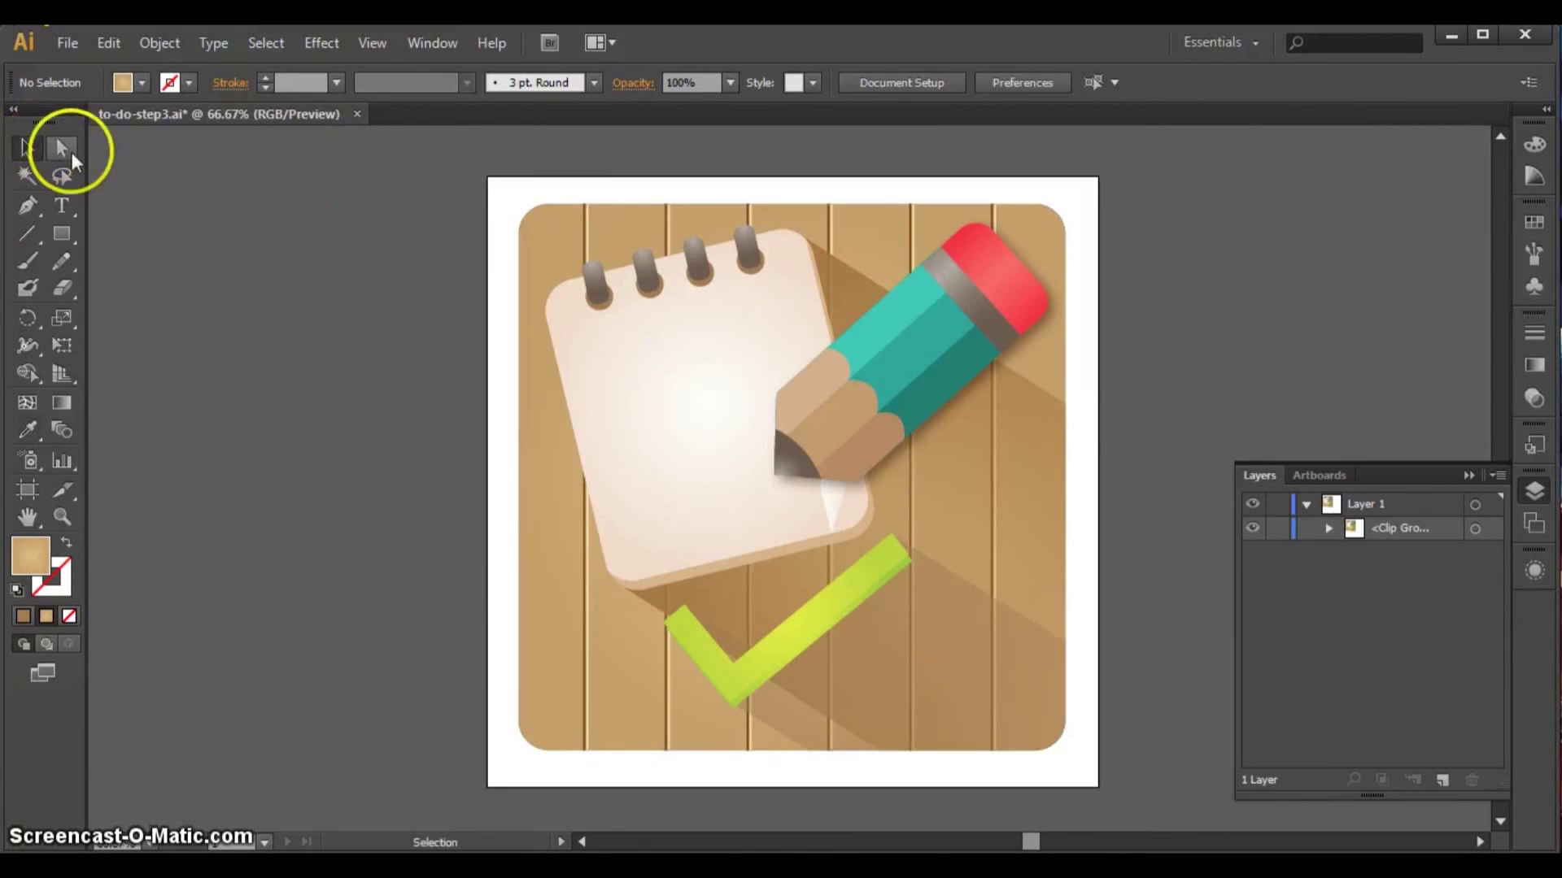
click(64, 150)
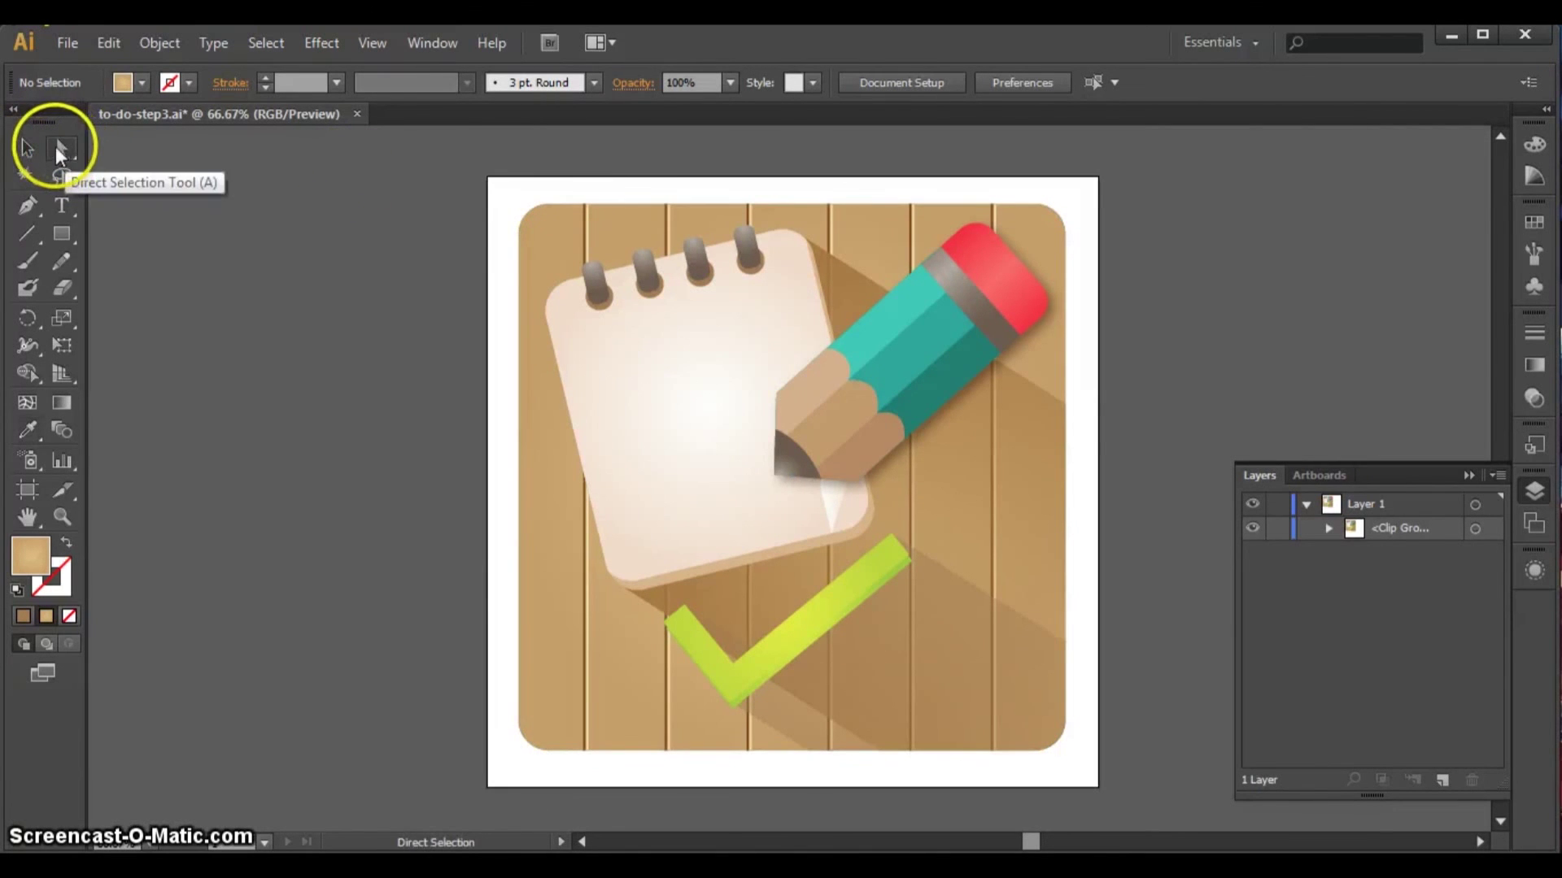
click(551, 238)
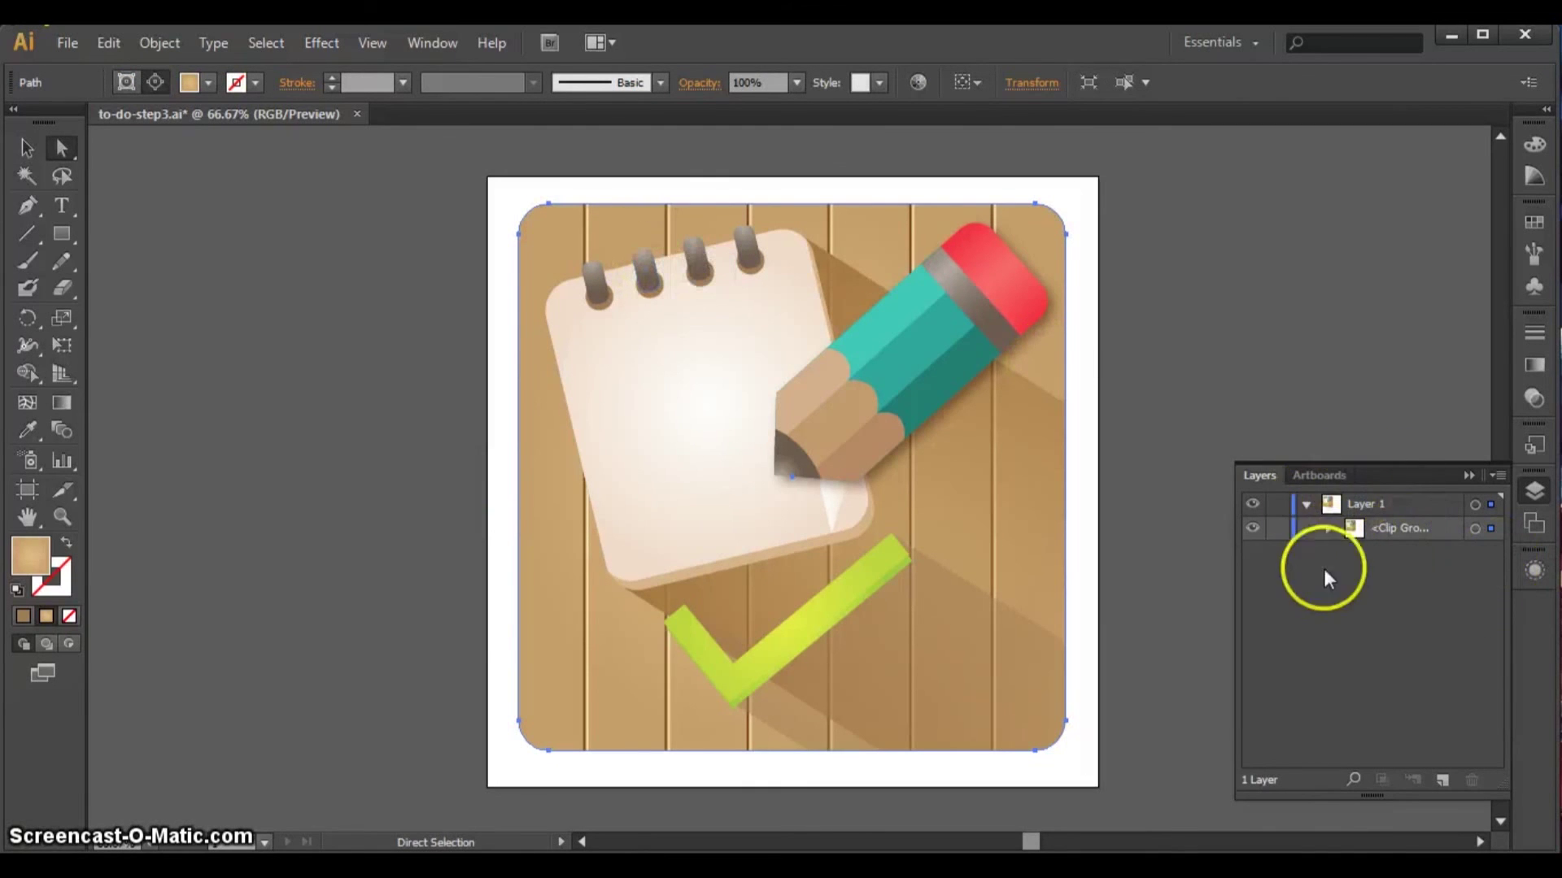
click(104, 43)
click(142, 153)
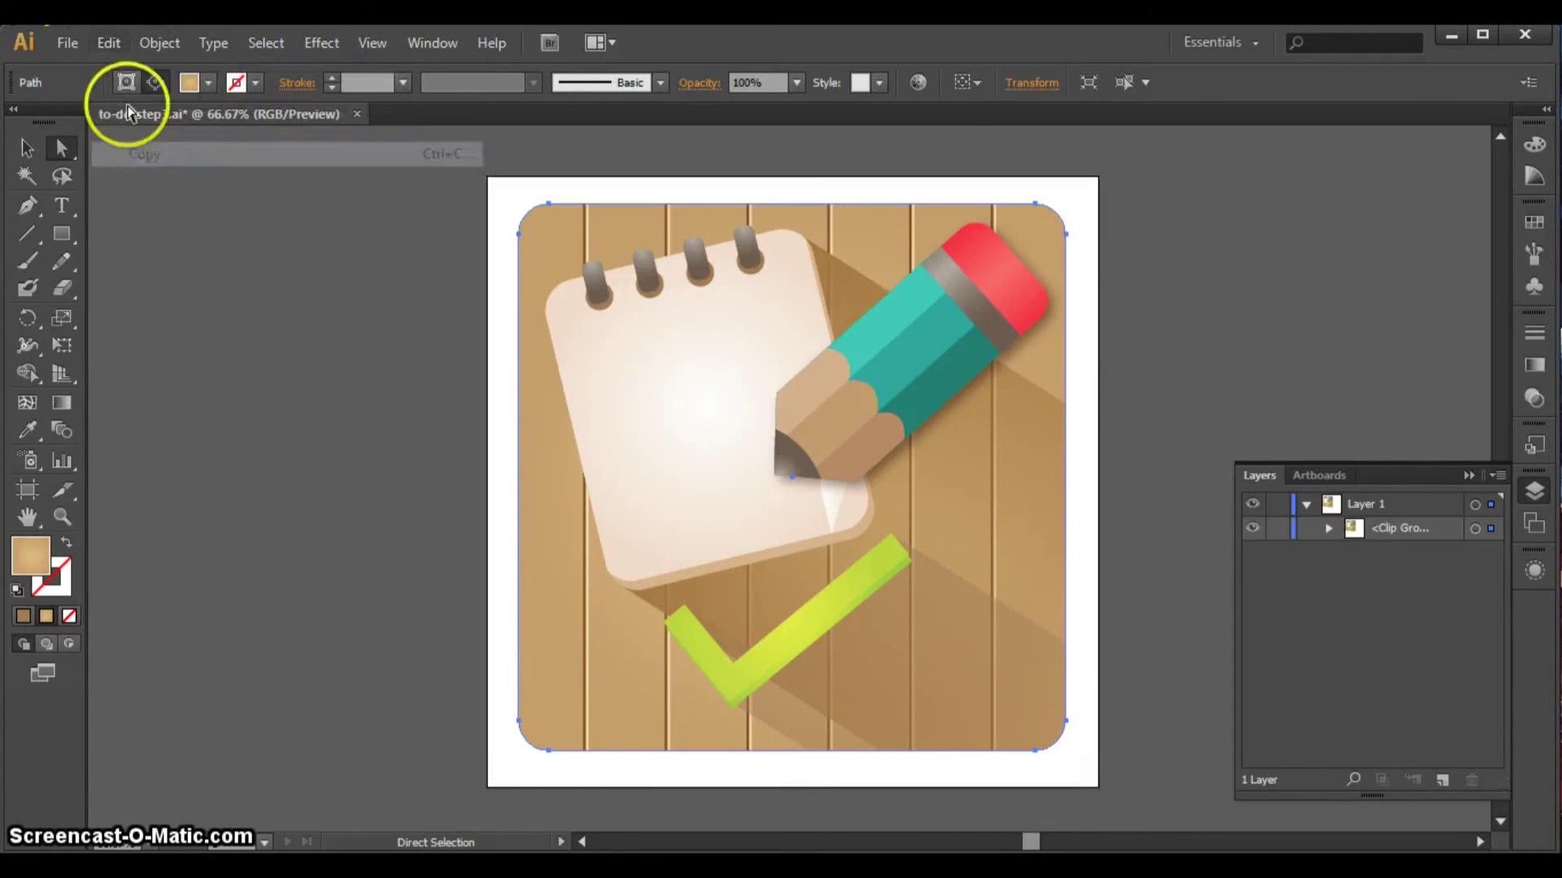
click(109, 42)
click(151, 179)
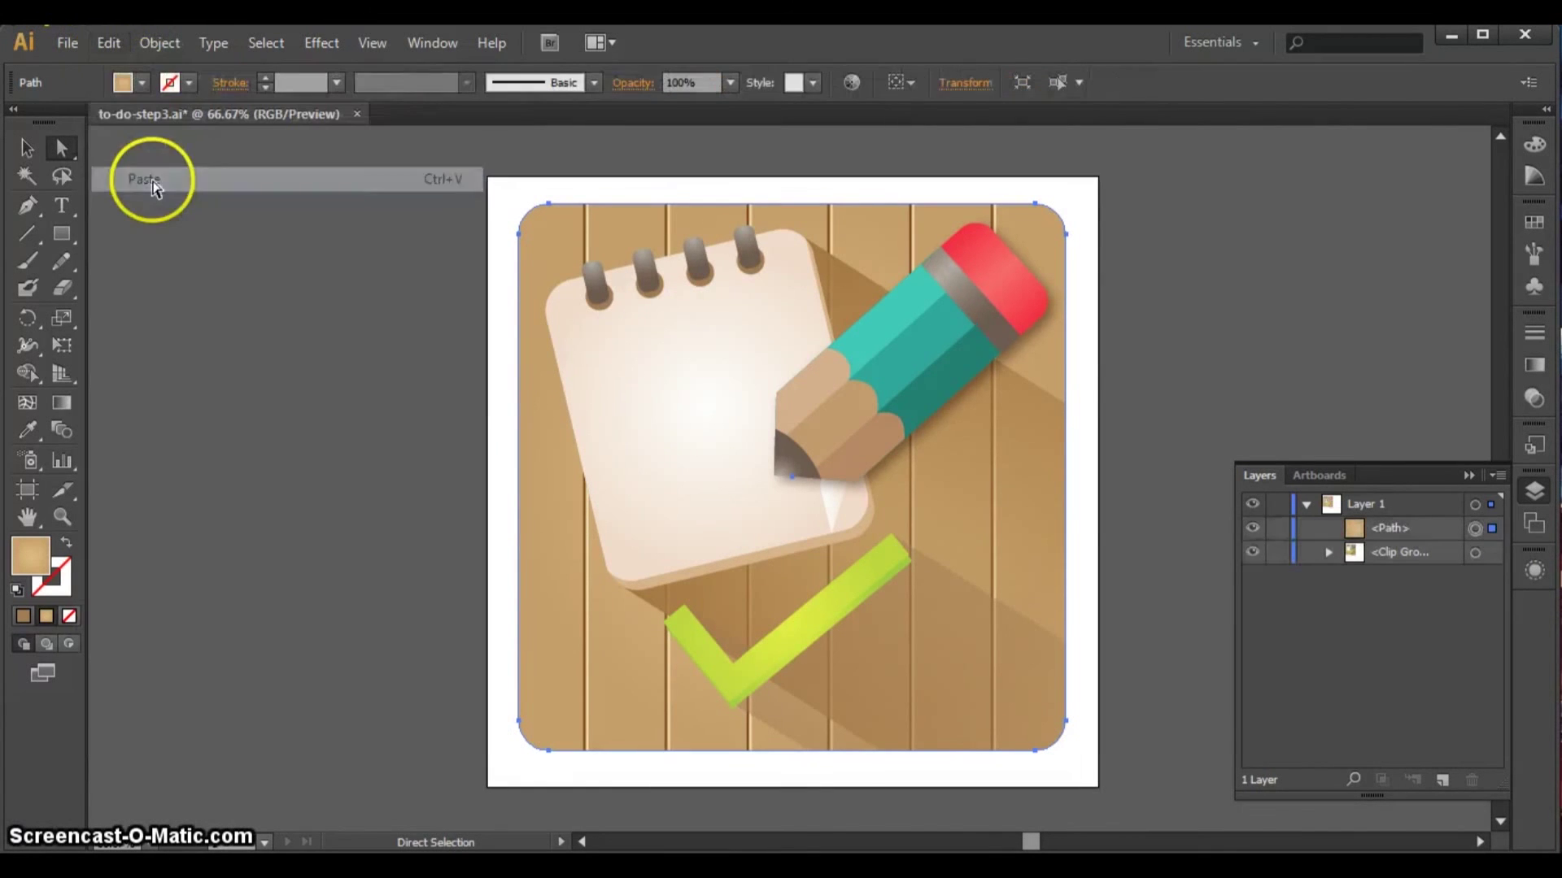
- Move the pasted rounded square below the clip group in the layer stacking order
click(30, 151)
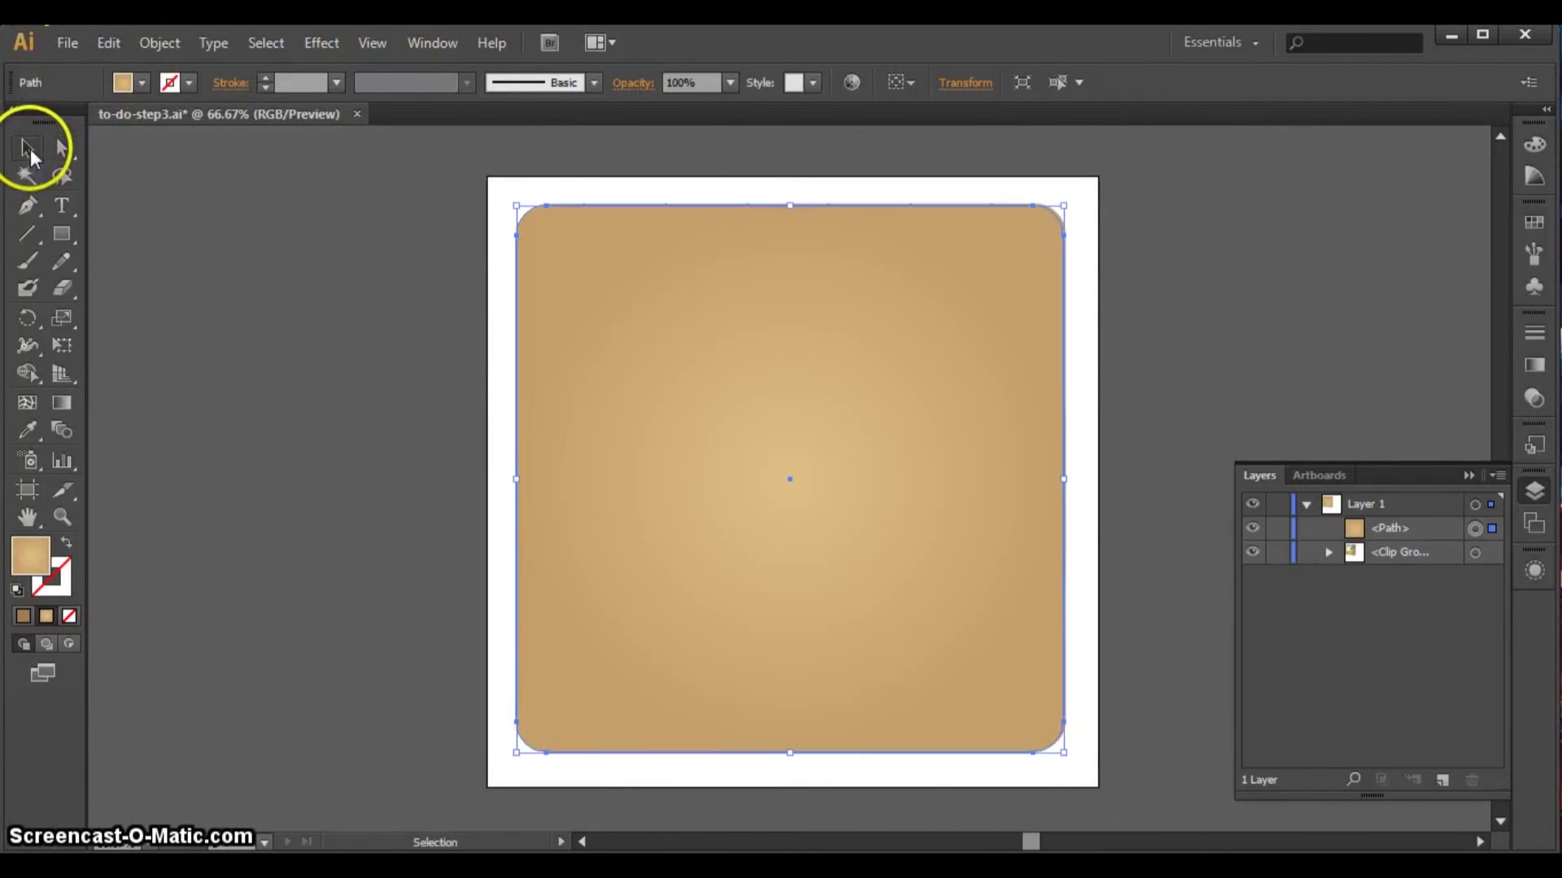
click(1396, 527)
drag(1396, 525, 1396, 563)
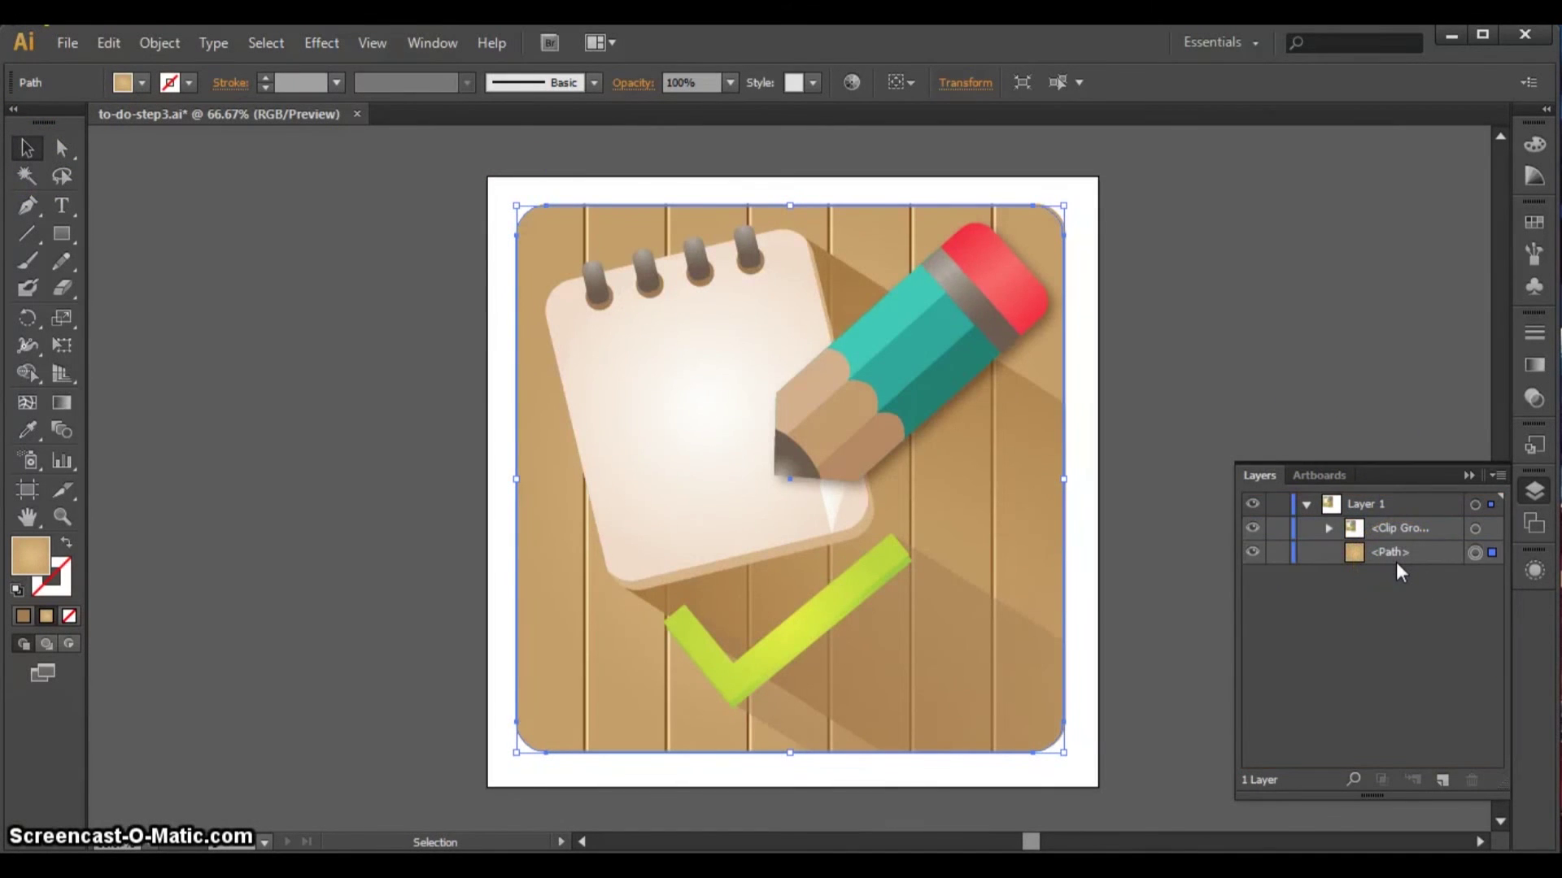
- Nudge the duplicate rounded square slightly down and to the right so it forms a thin edge behind the icon
key(Down)
key(Down)
key(Down)
key(Down)
key(Down)
key(Down)
key(Down)
key(Down)
key(Down)
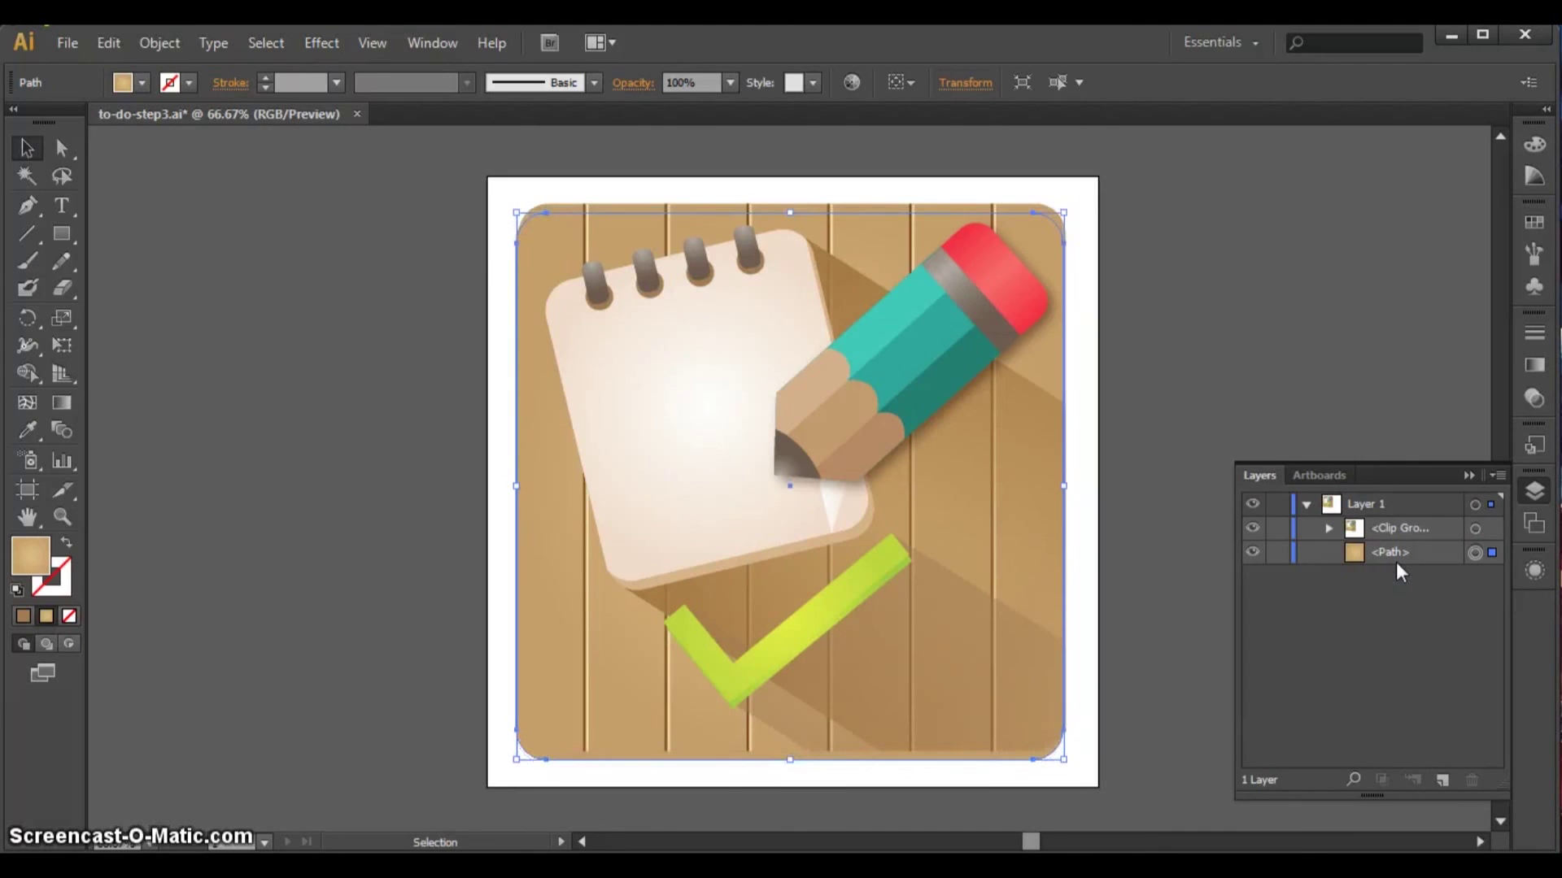
key(Right)
key(Right)
key(Right)
key(Right)
key(Right)
key(Right)
key(Right)
key(Right)
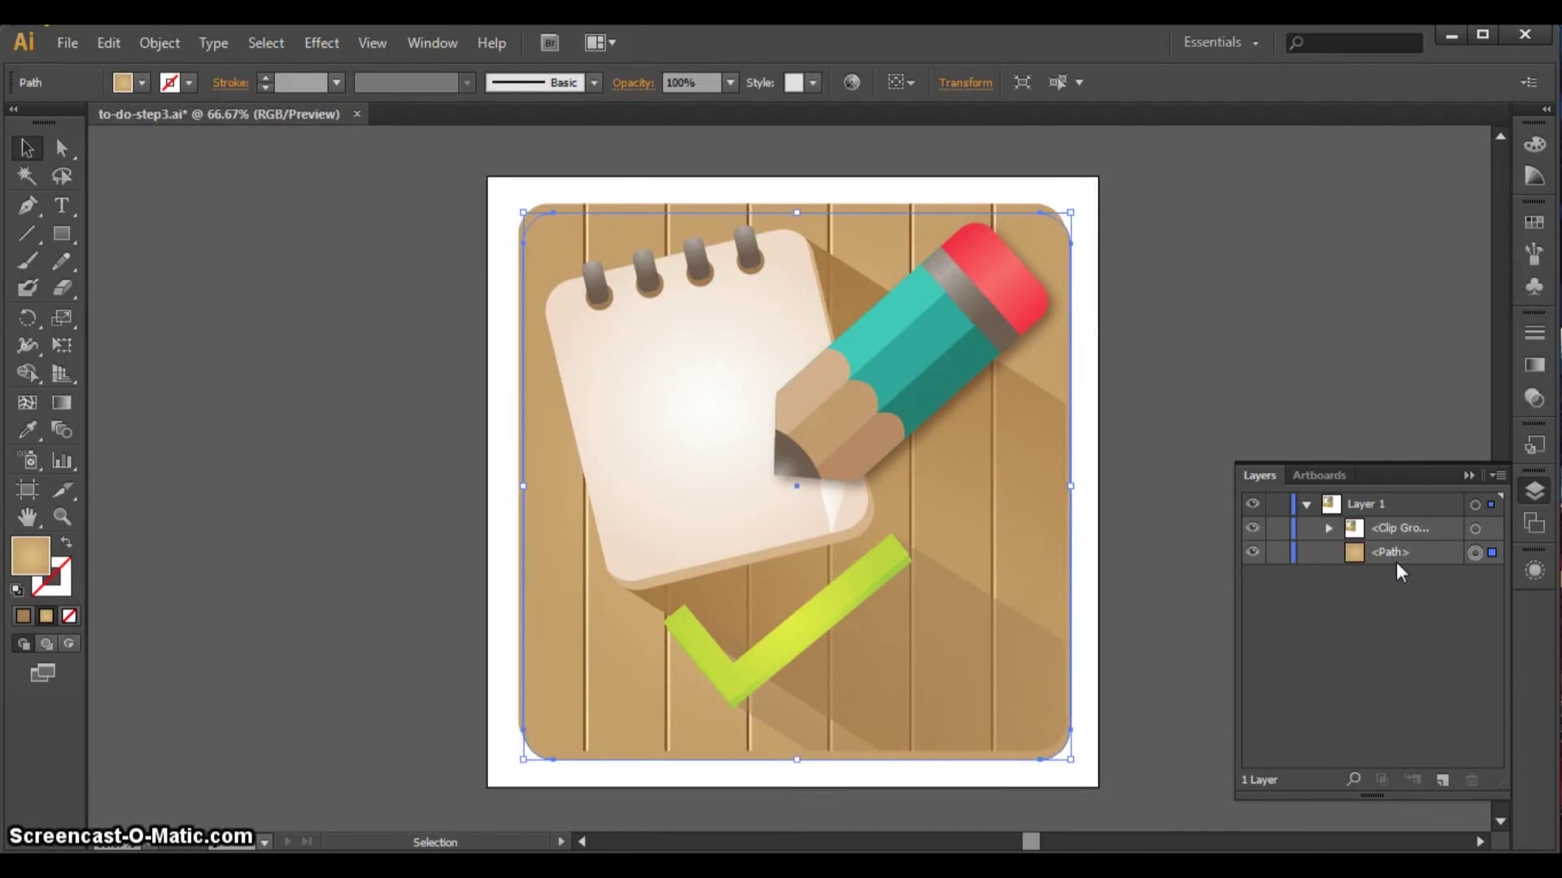
key(Right)
key(Right)
key(Right)
key(Right)
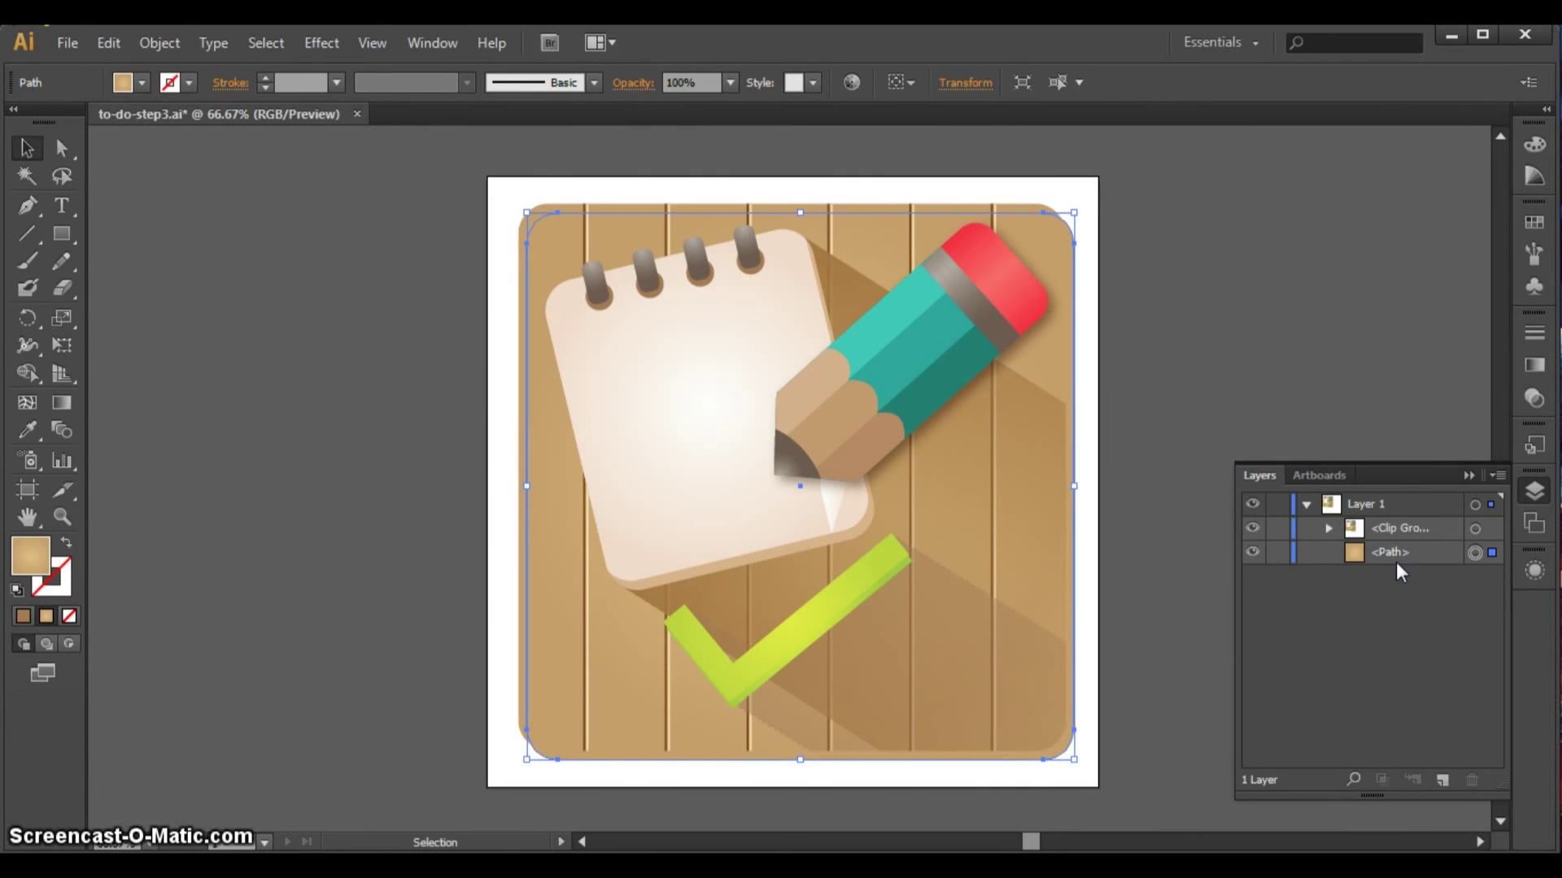
key(Left)
key(Left)
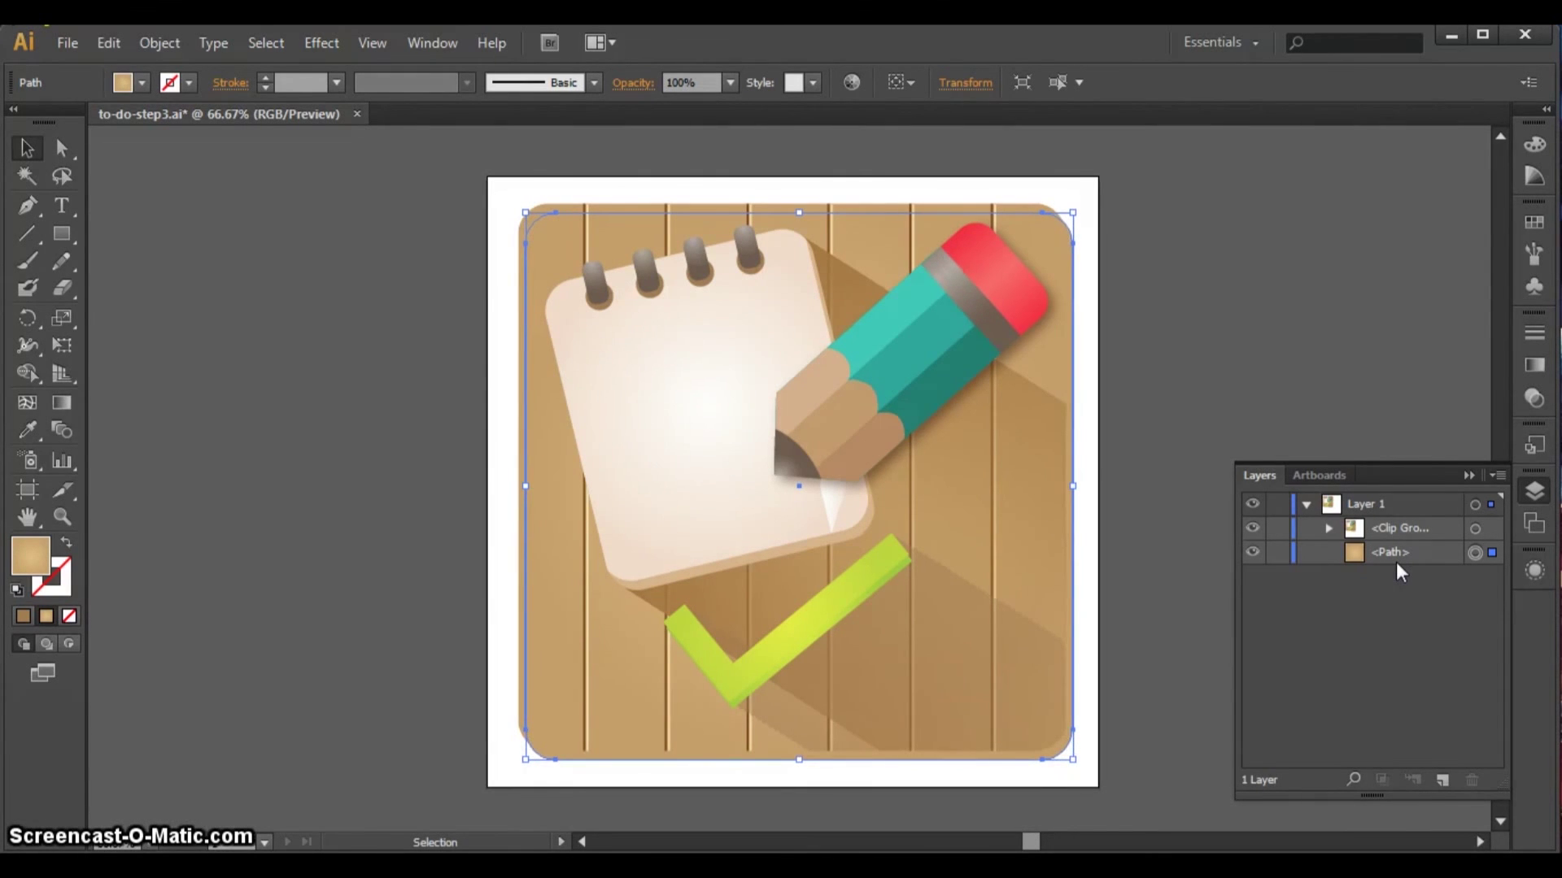
- Fill the offset rounded square behind the icon with a solid medium brown swatch and deselect it
double_click(65, 560)
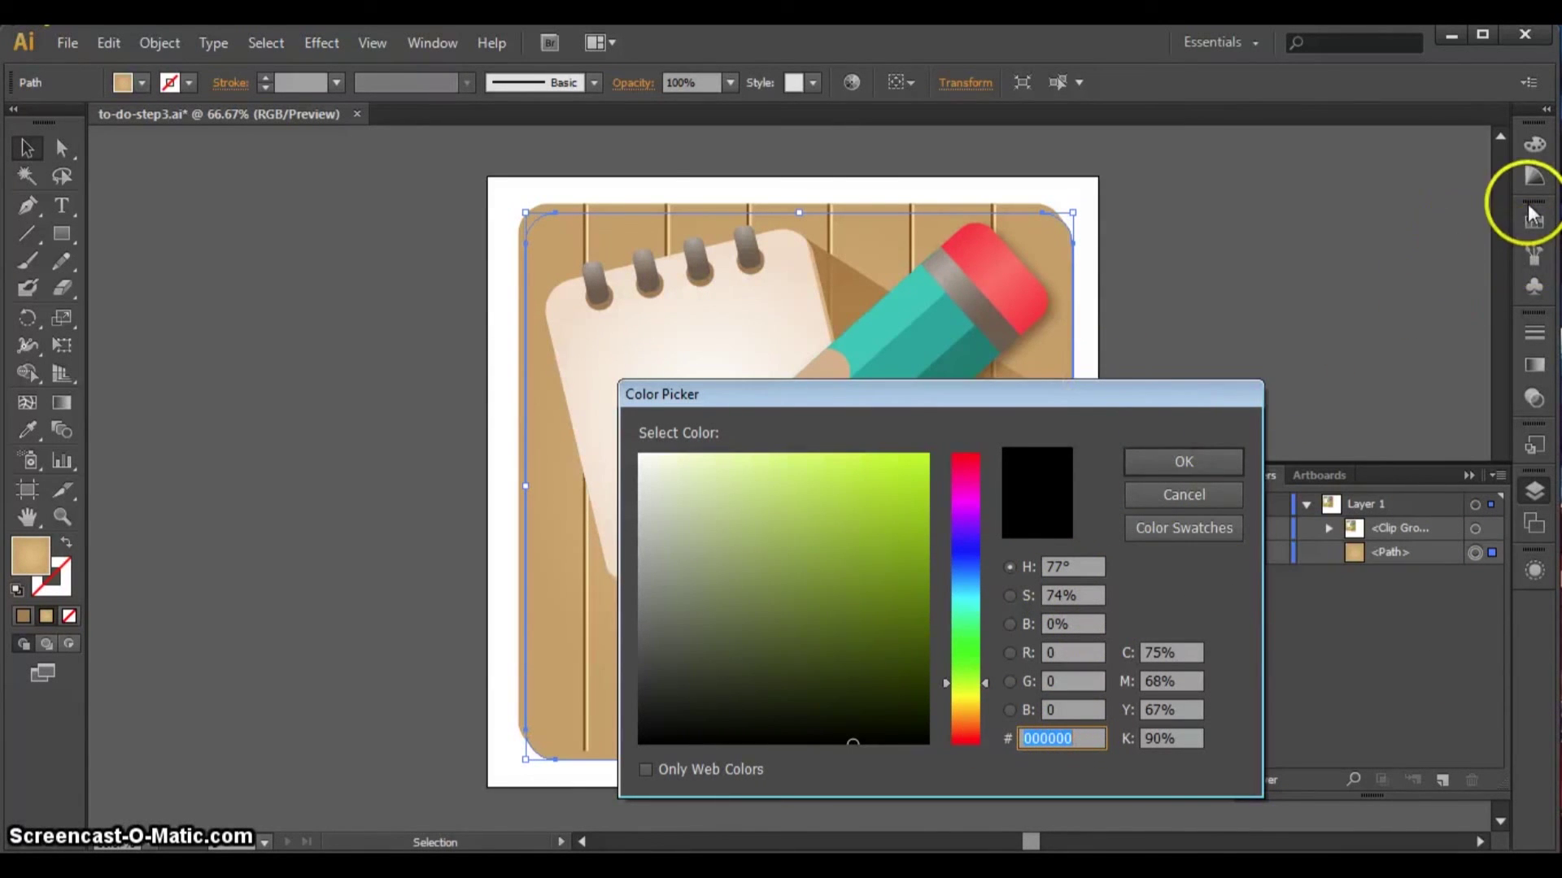
click(1153, 498)
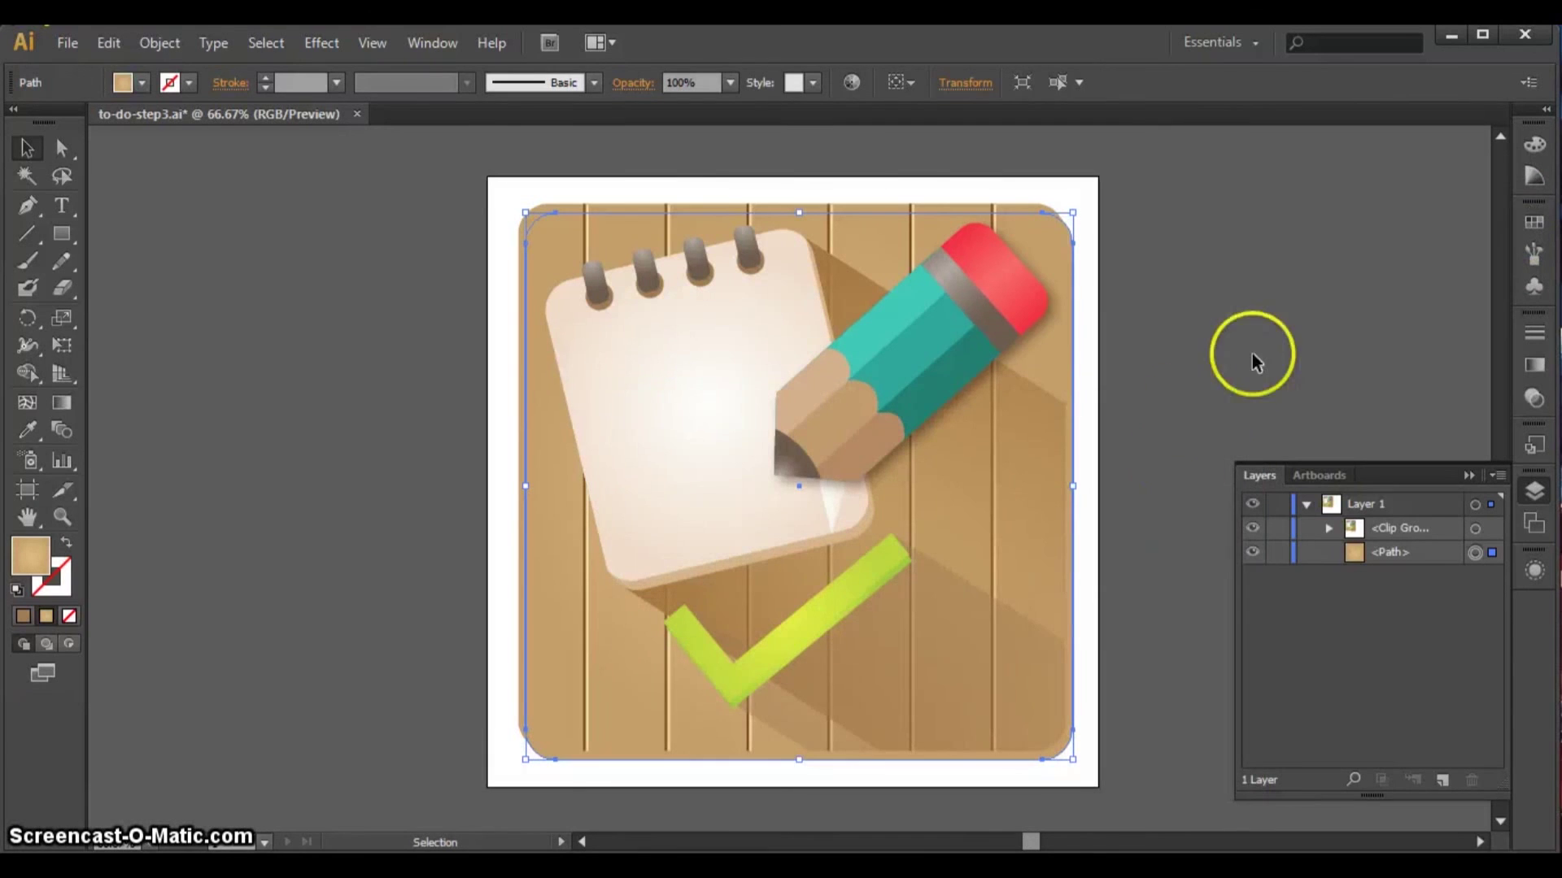
click(1534, 222)
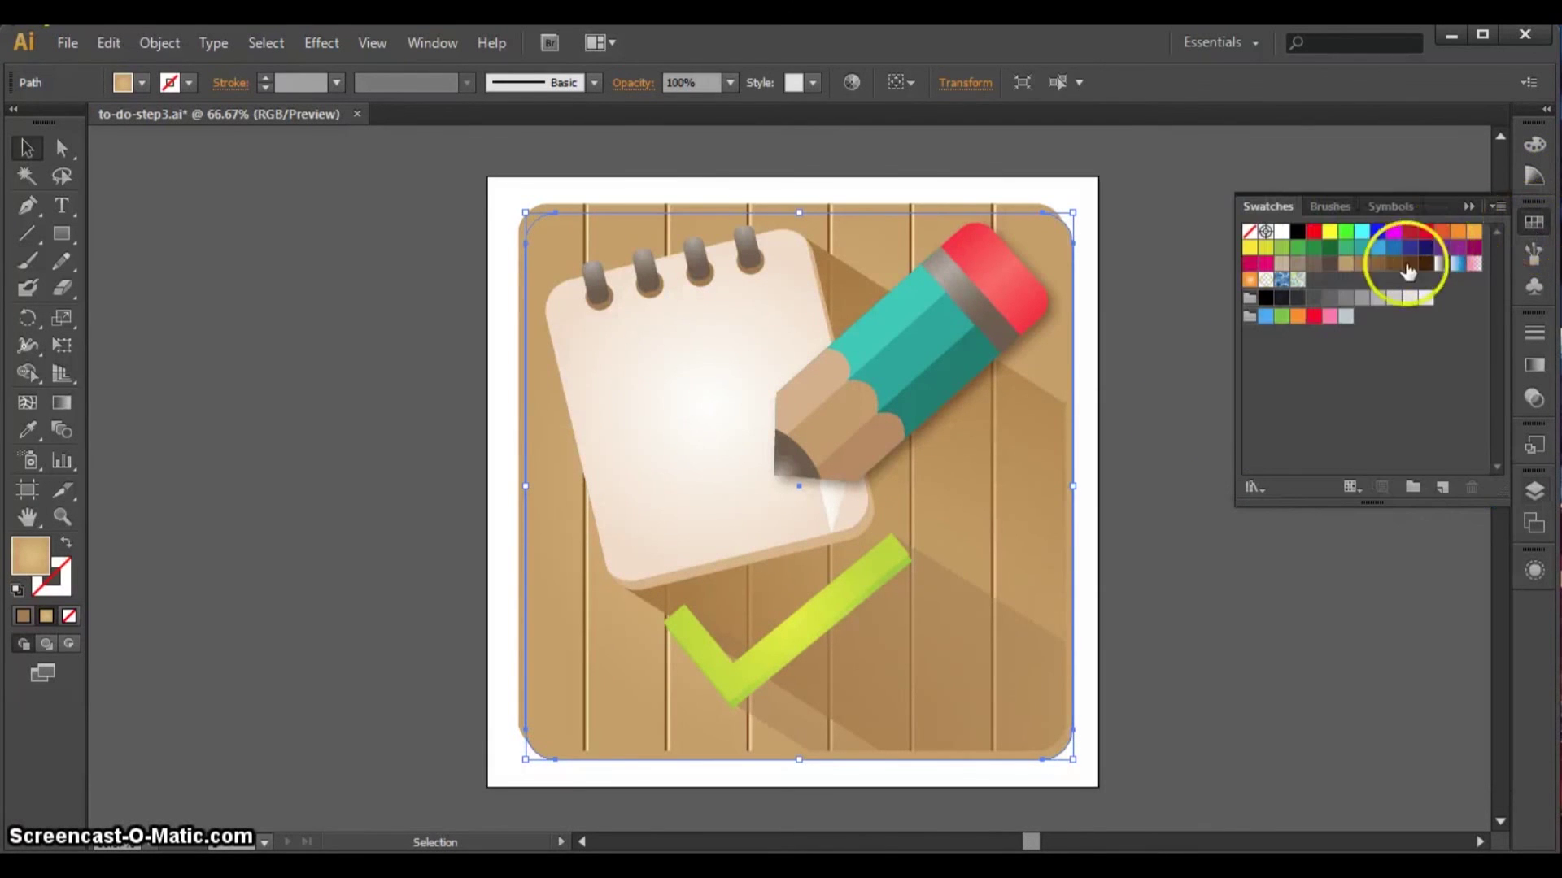
click(1380, 265)
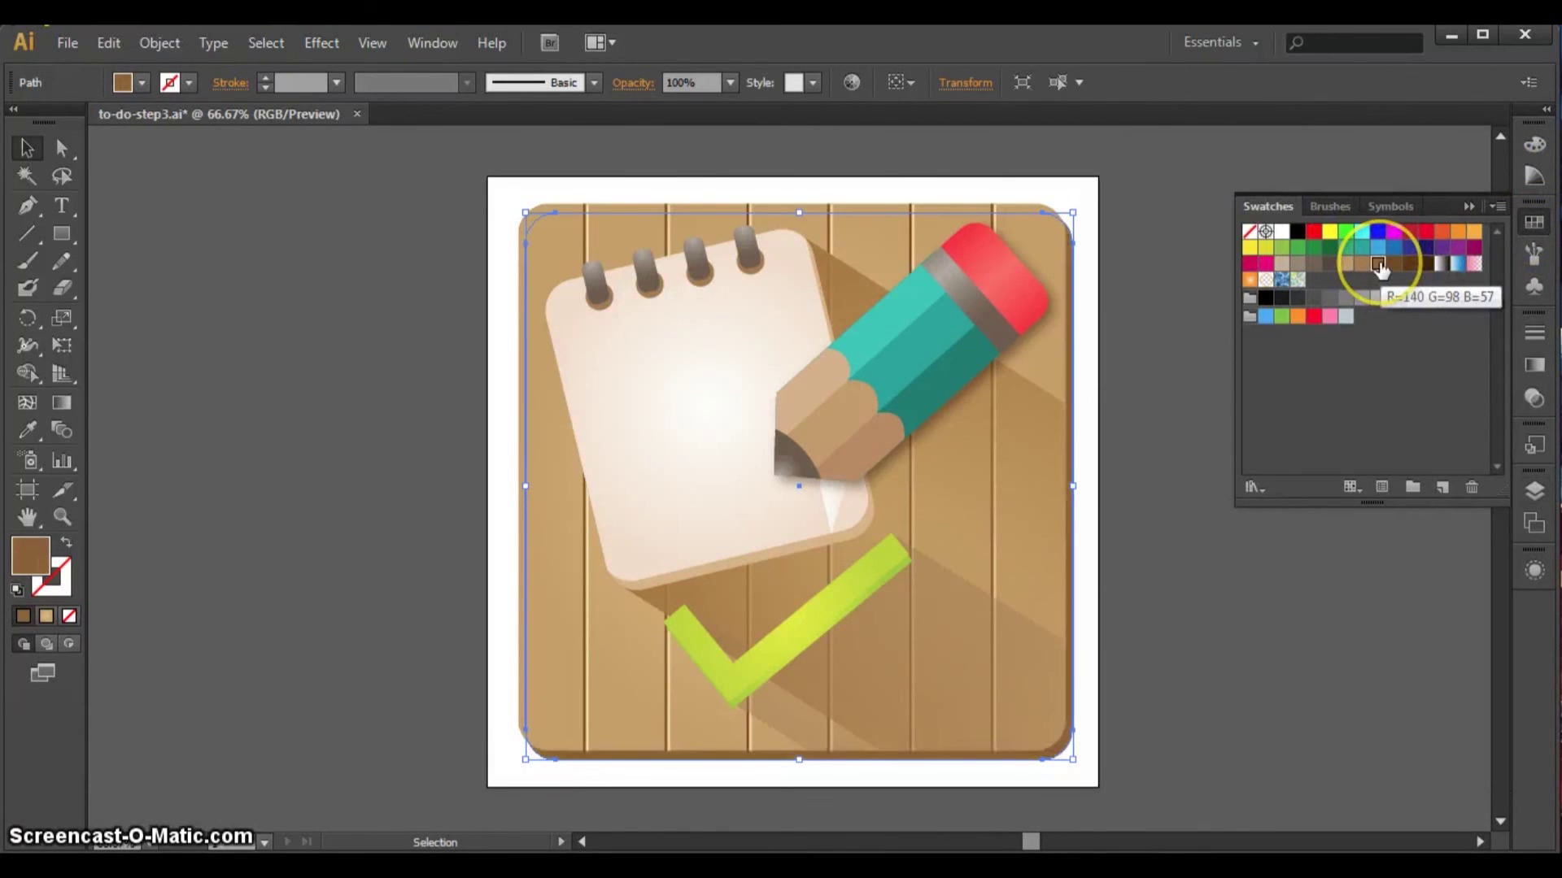
click(1362, 265)
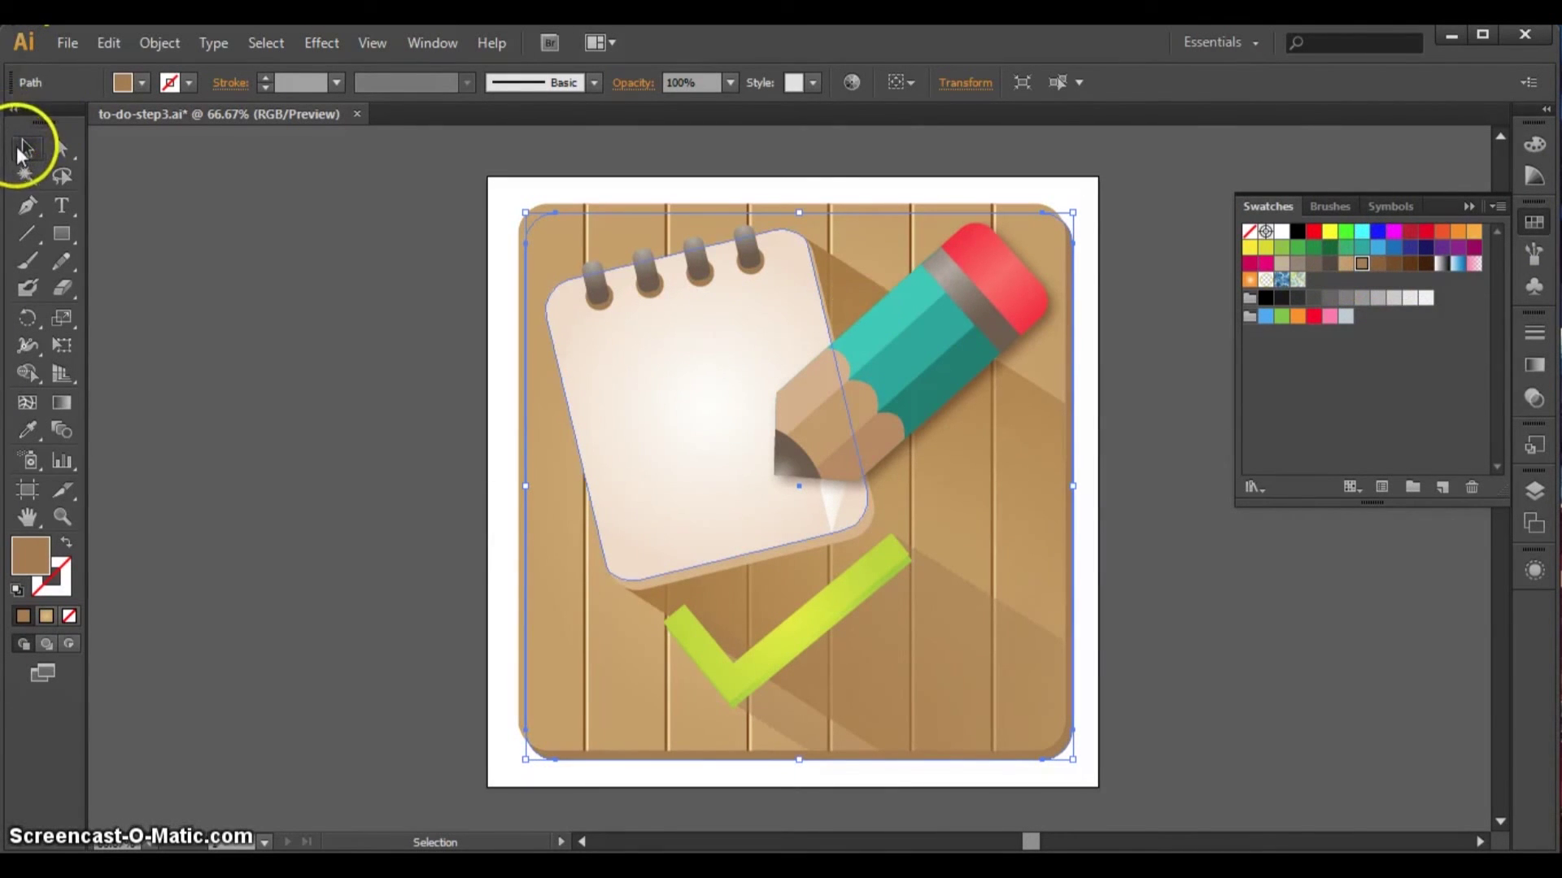
click(404, 480)
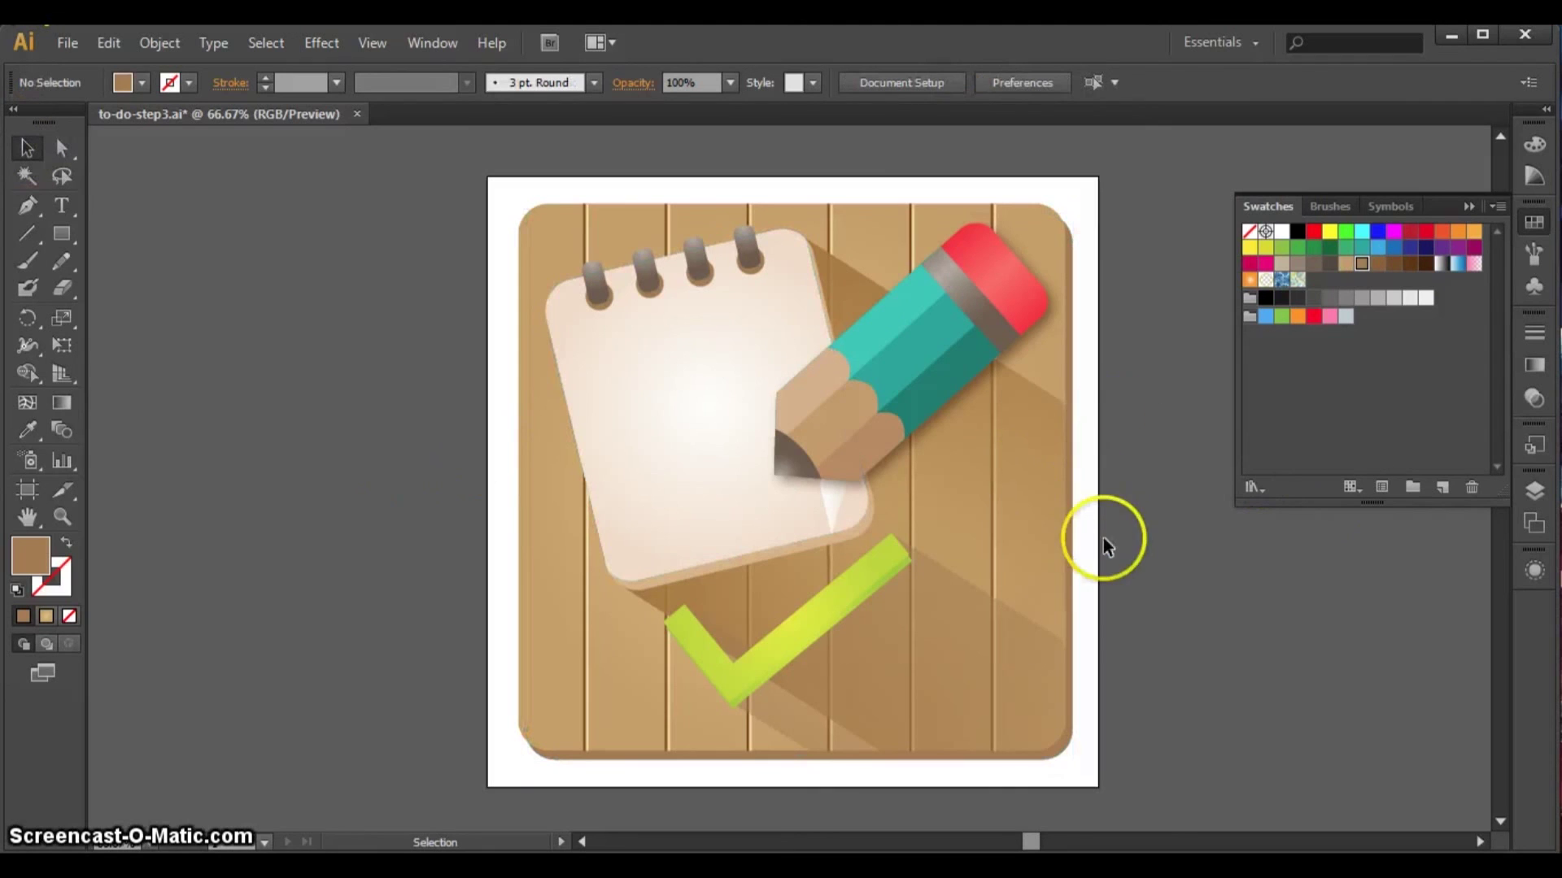